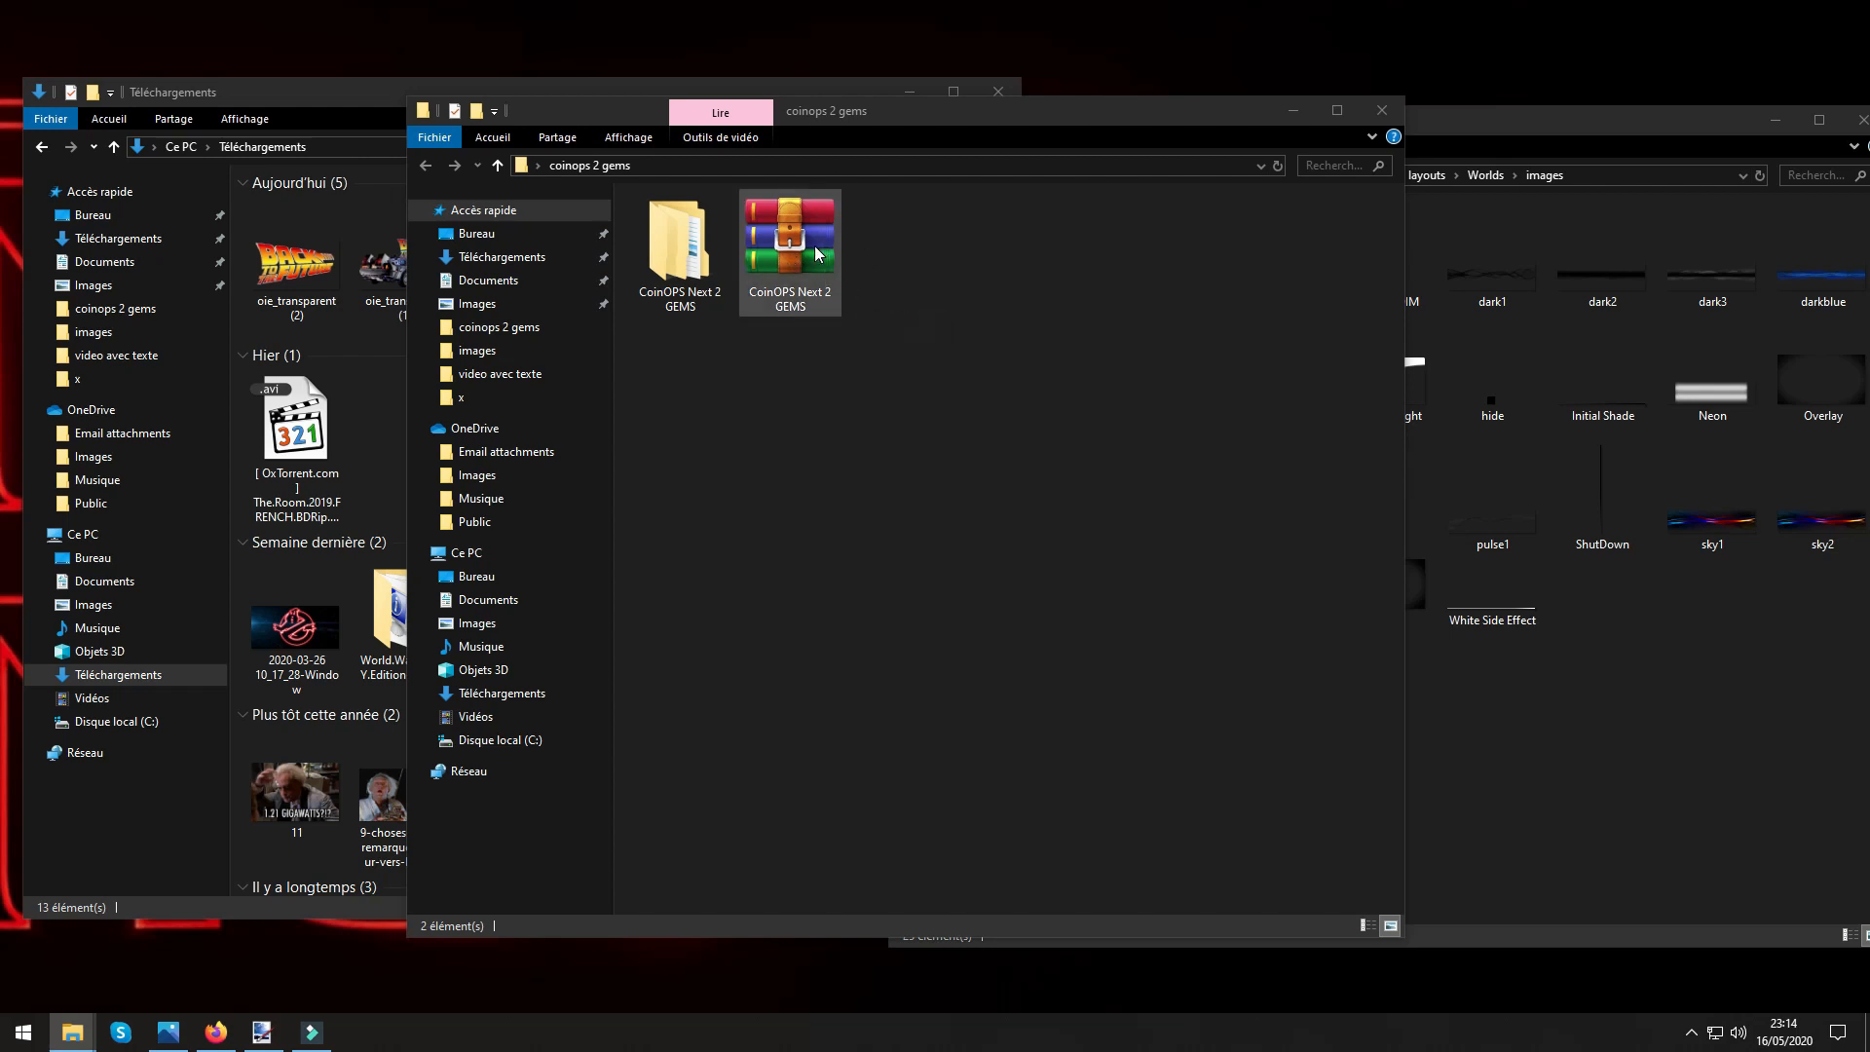
Open the CoinOPS Next 2 Gems folder nested inside CoinOPS Next 2 GEMS and launch the CoinOPS application.
left_click(657, 258)
double_click(657, 258)
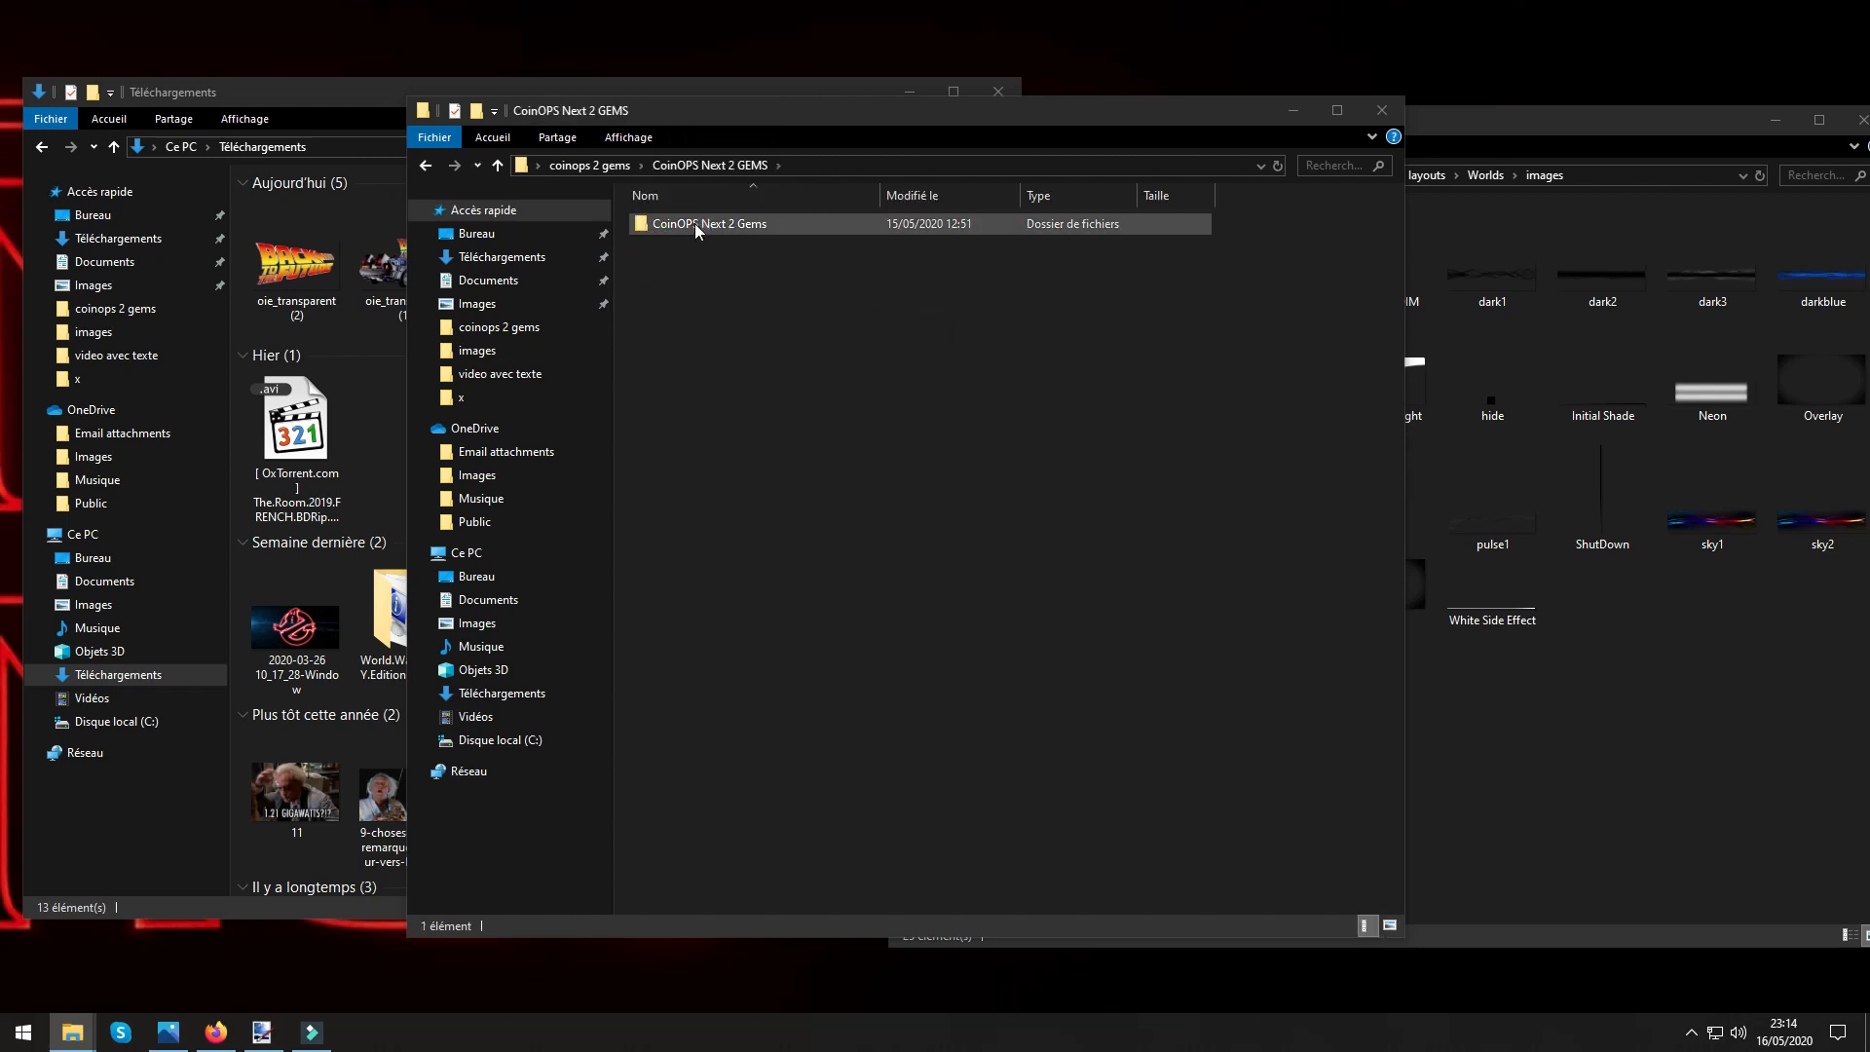
double_click(697, 227)
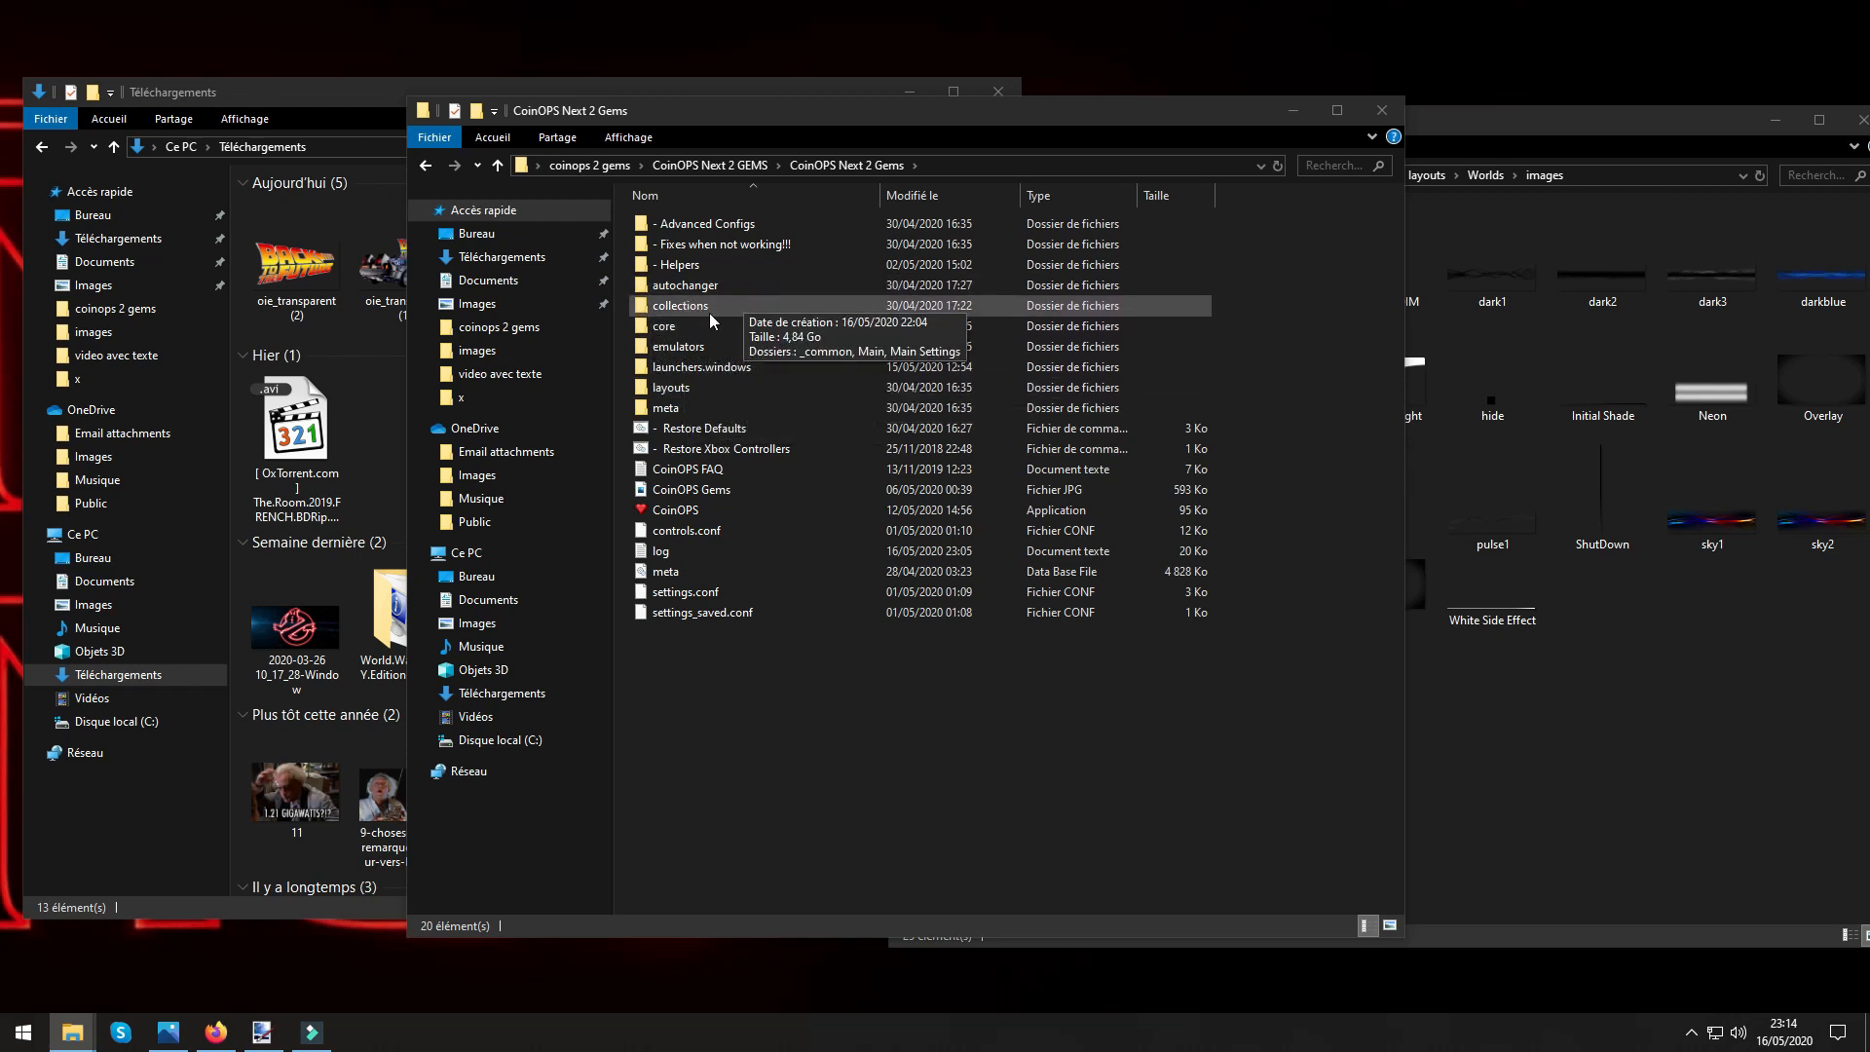
double_click(678, 511)
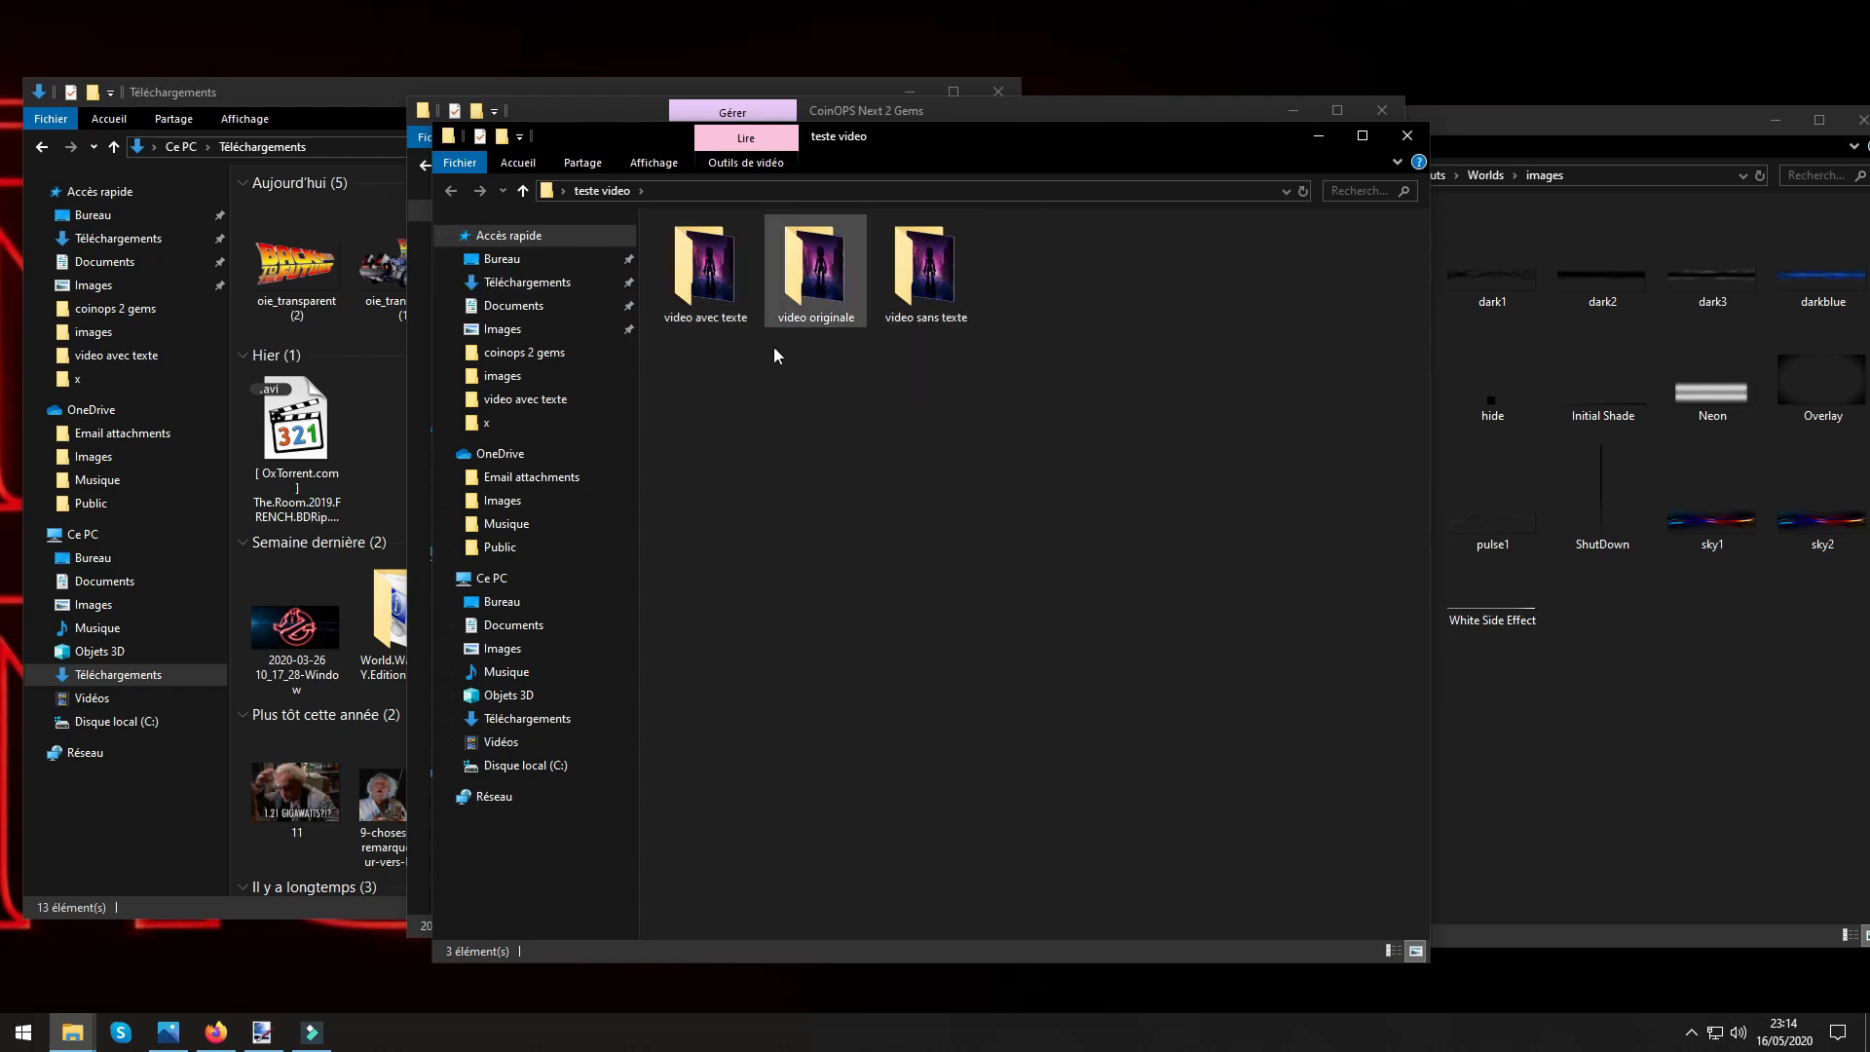
Play the Intro video from the "video originale" folder, and close the player and the folder window.
double_click(818, 278)
left_click(706, 292)
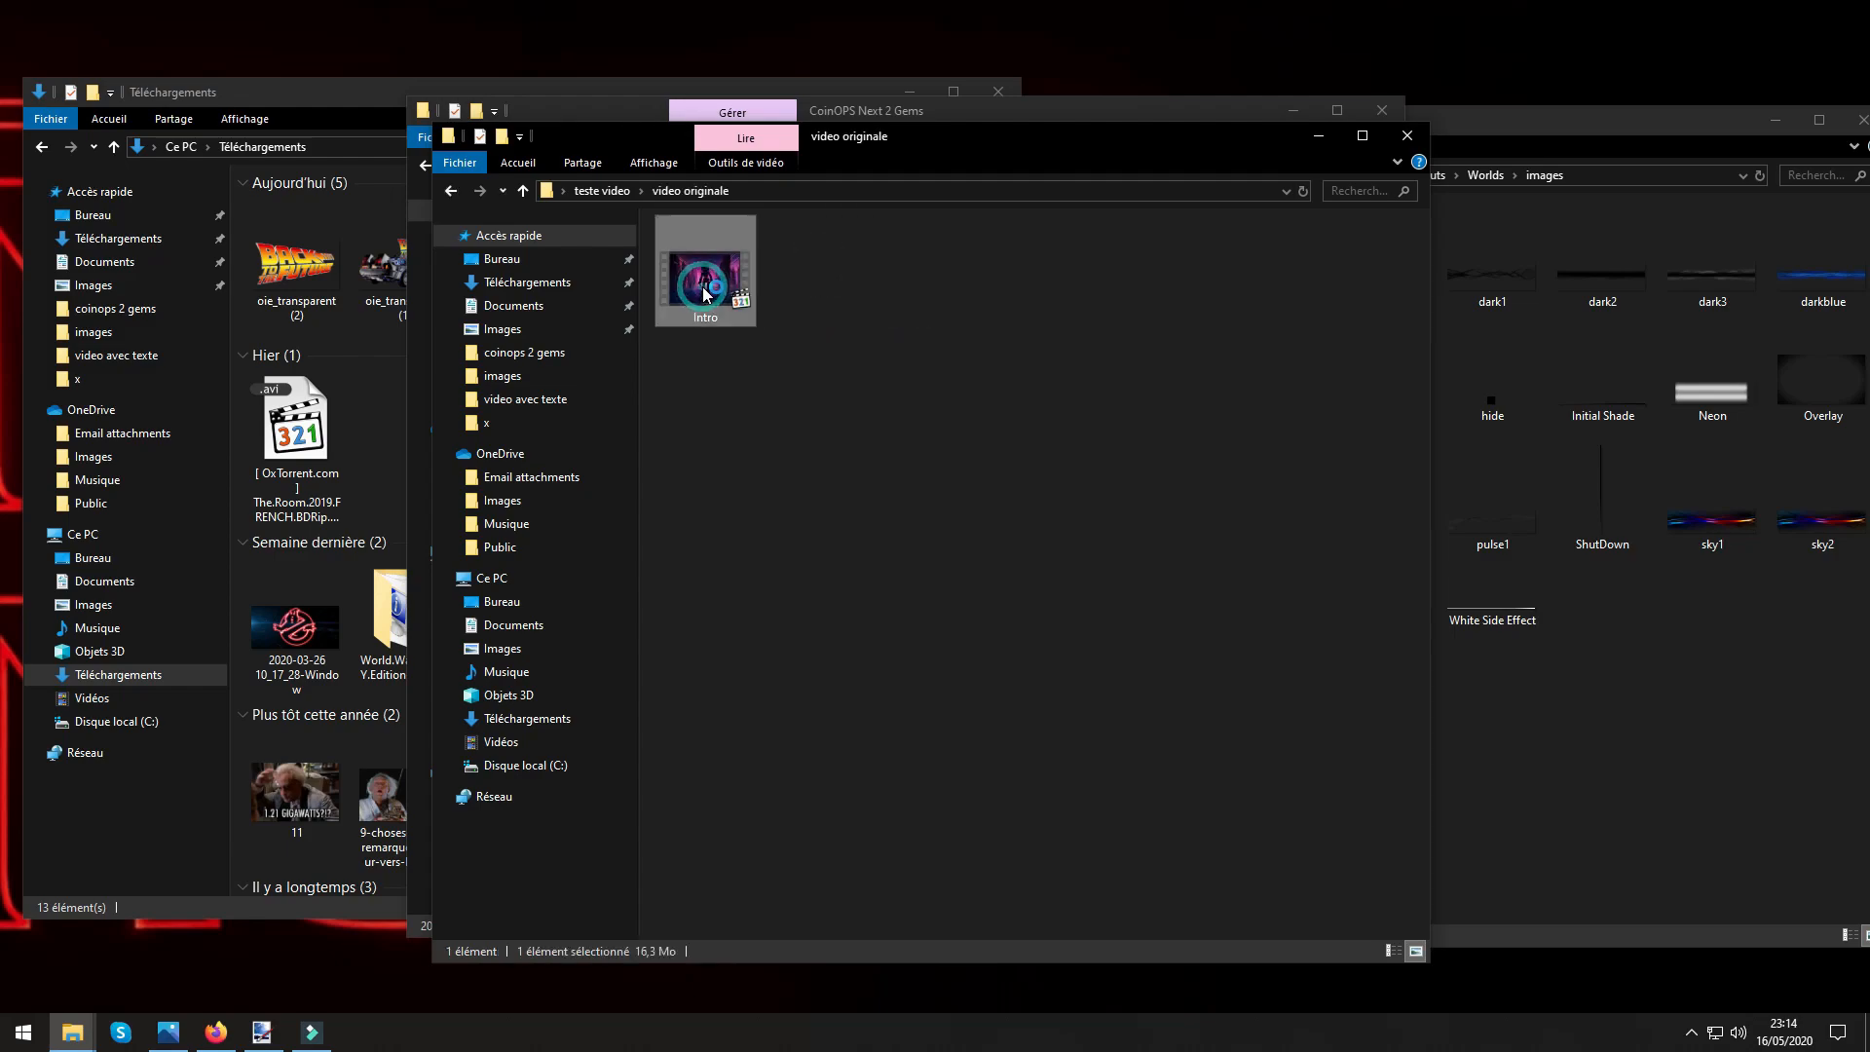
double_click(705, 292)
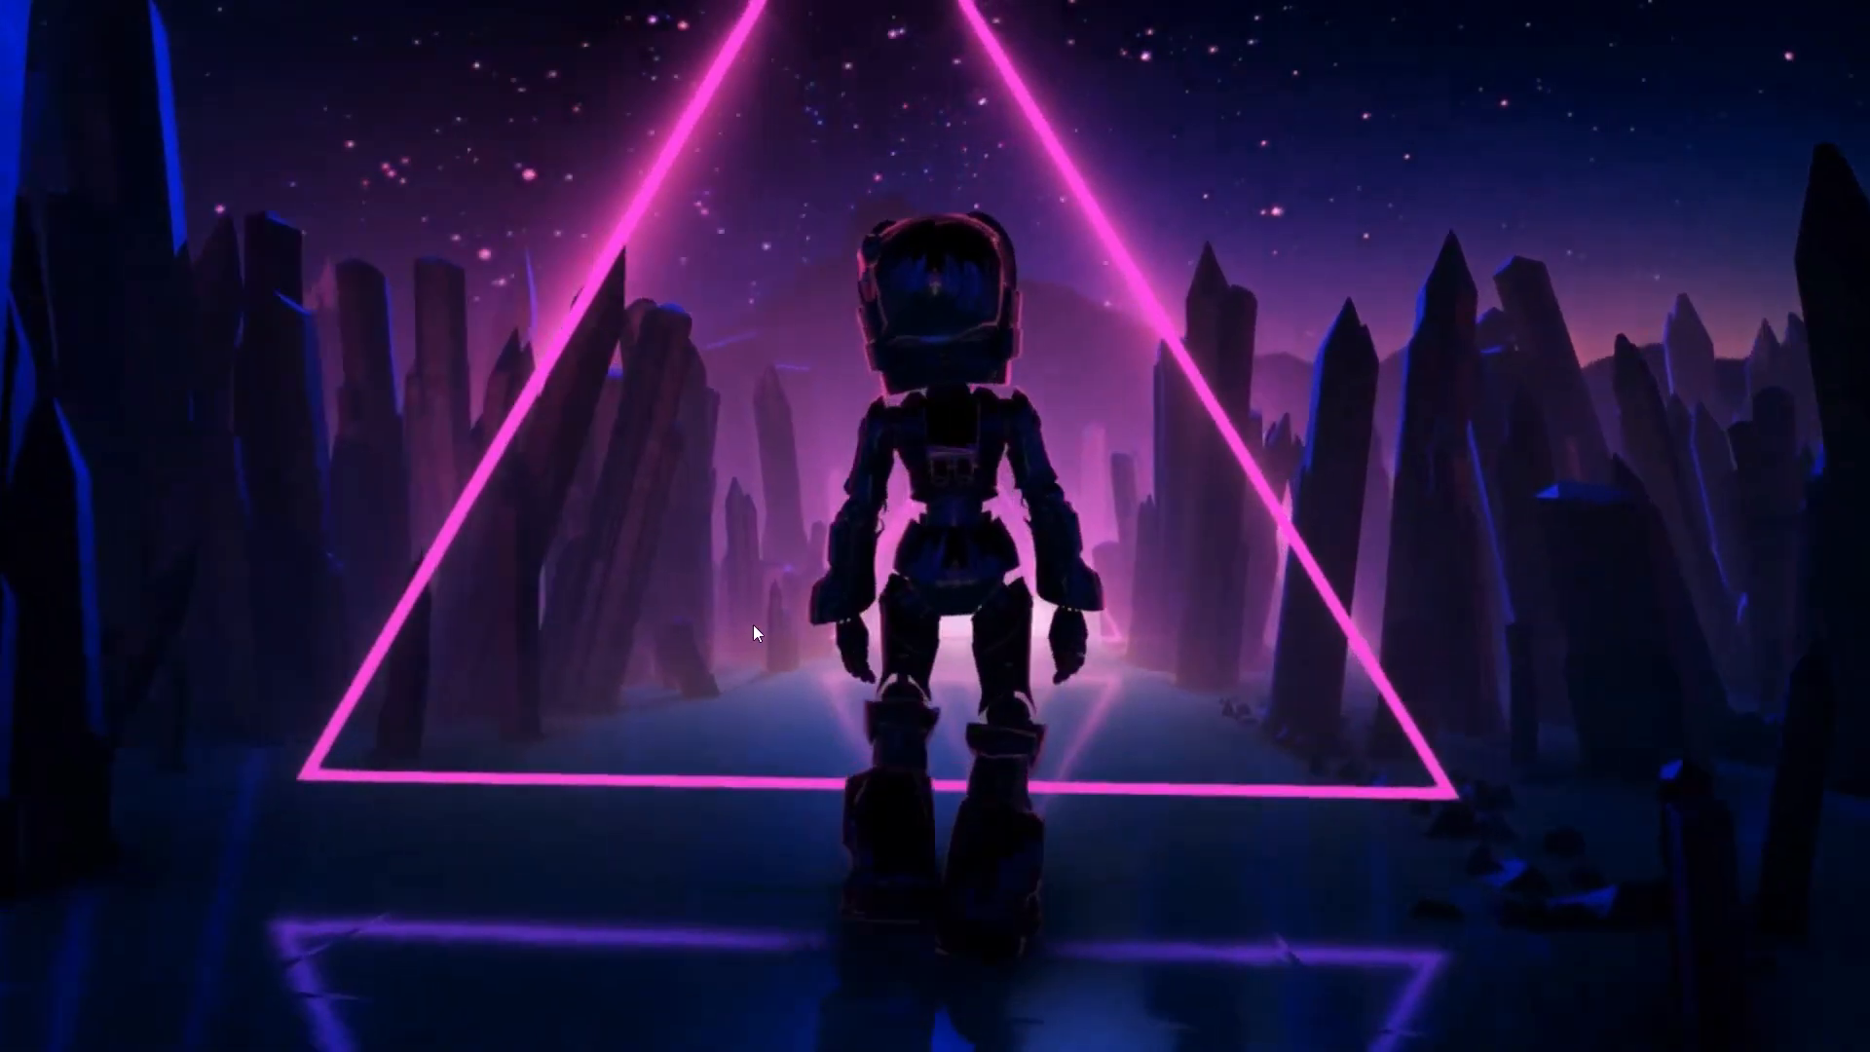
left_click(750, 625)
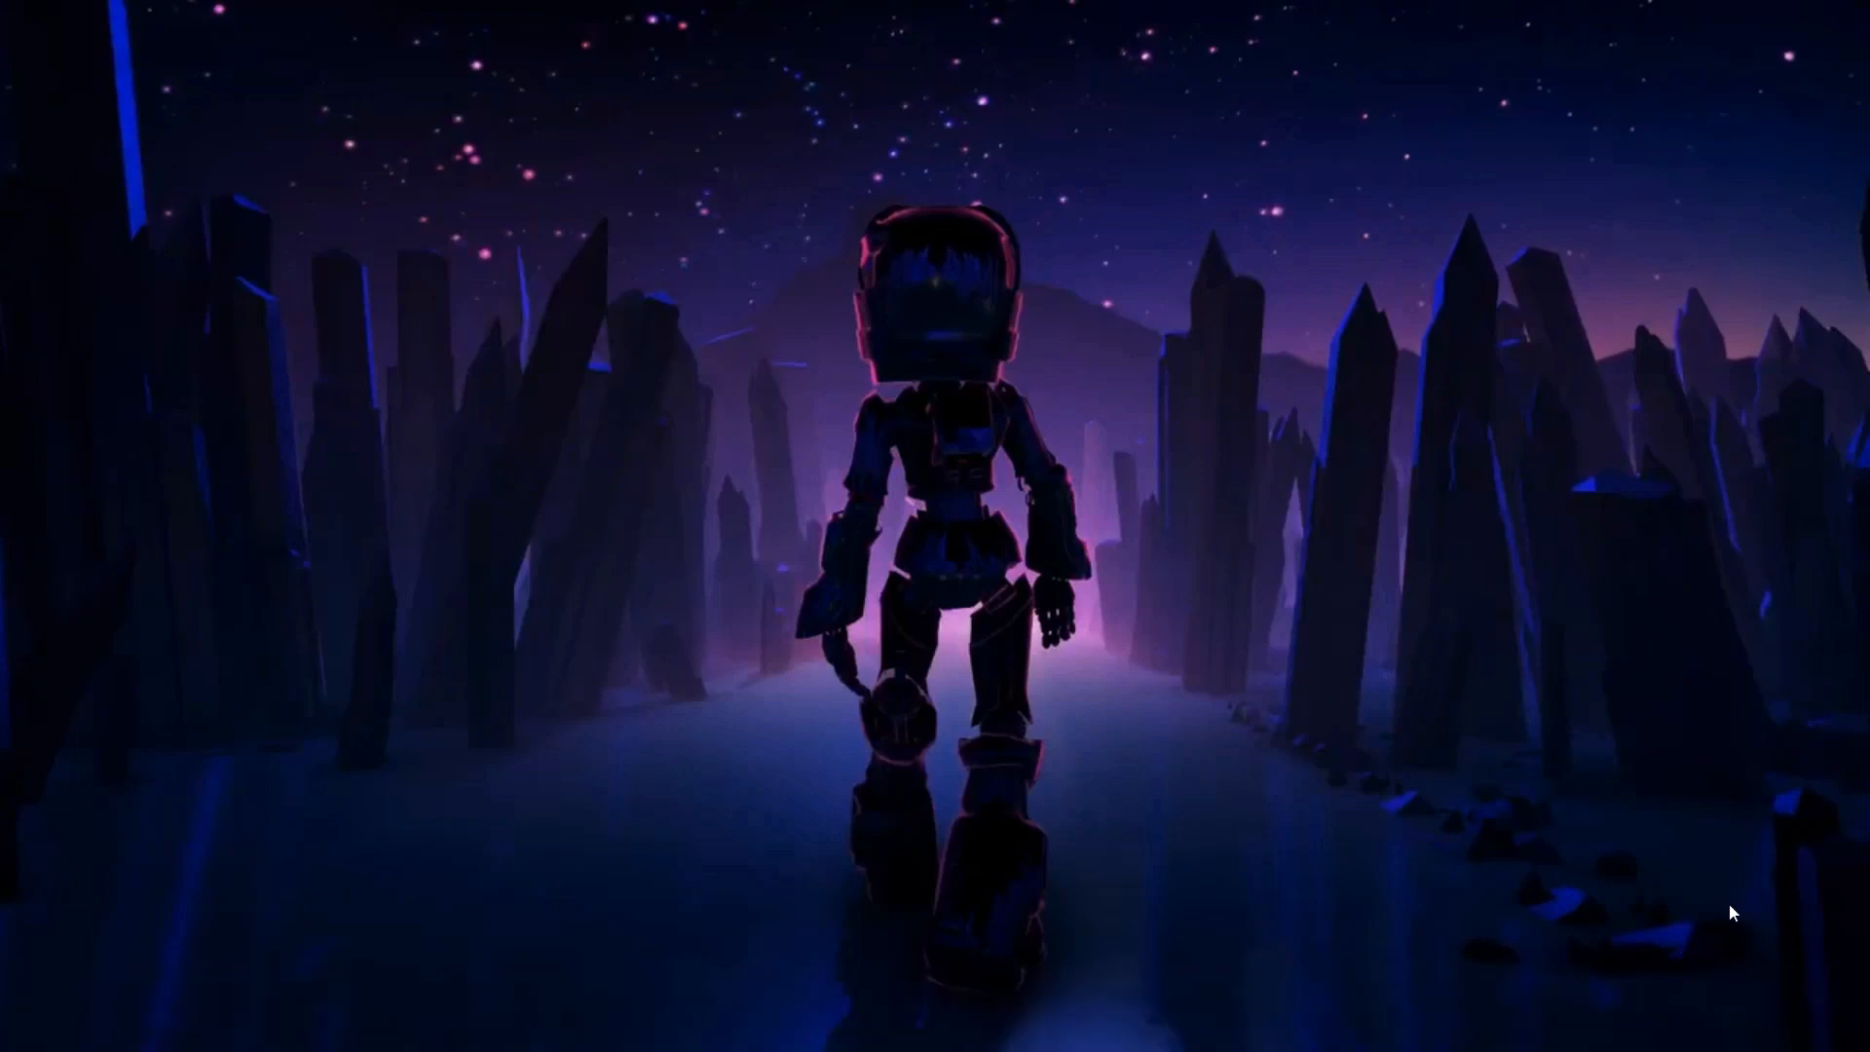
right_click(1394, 663)
left_click(1432, 652)
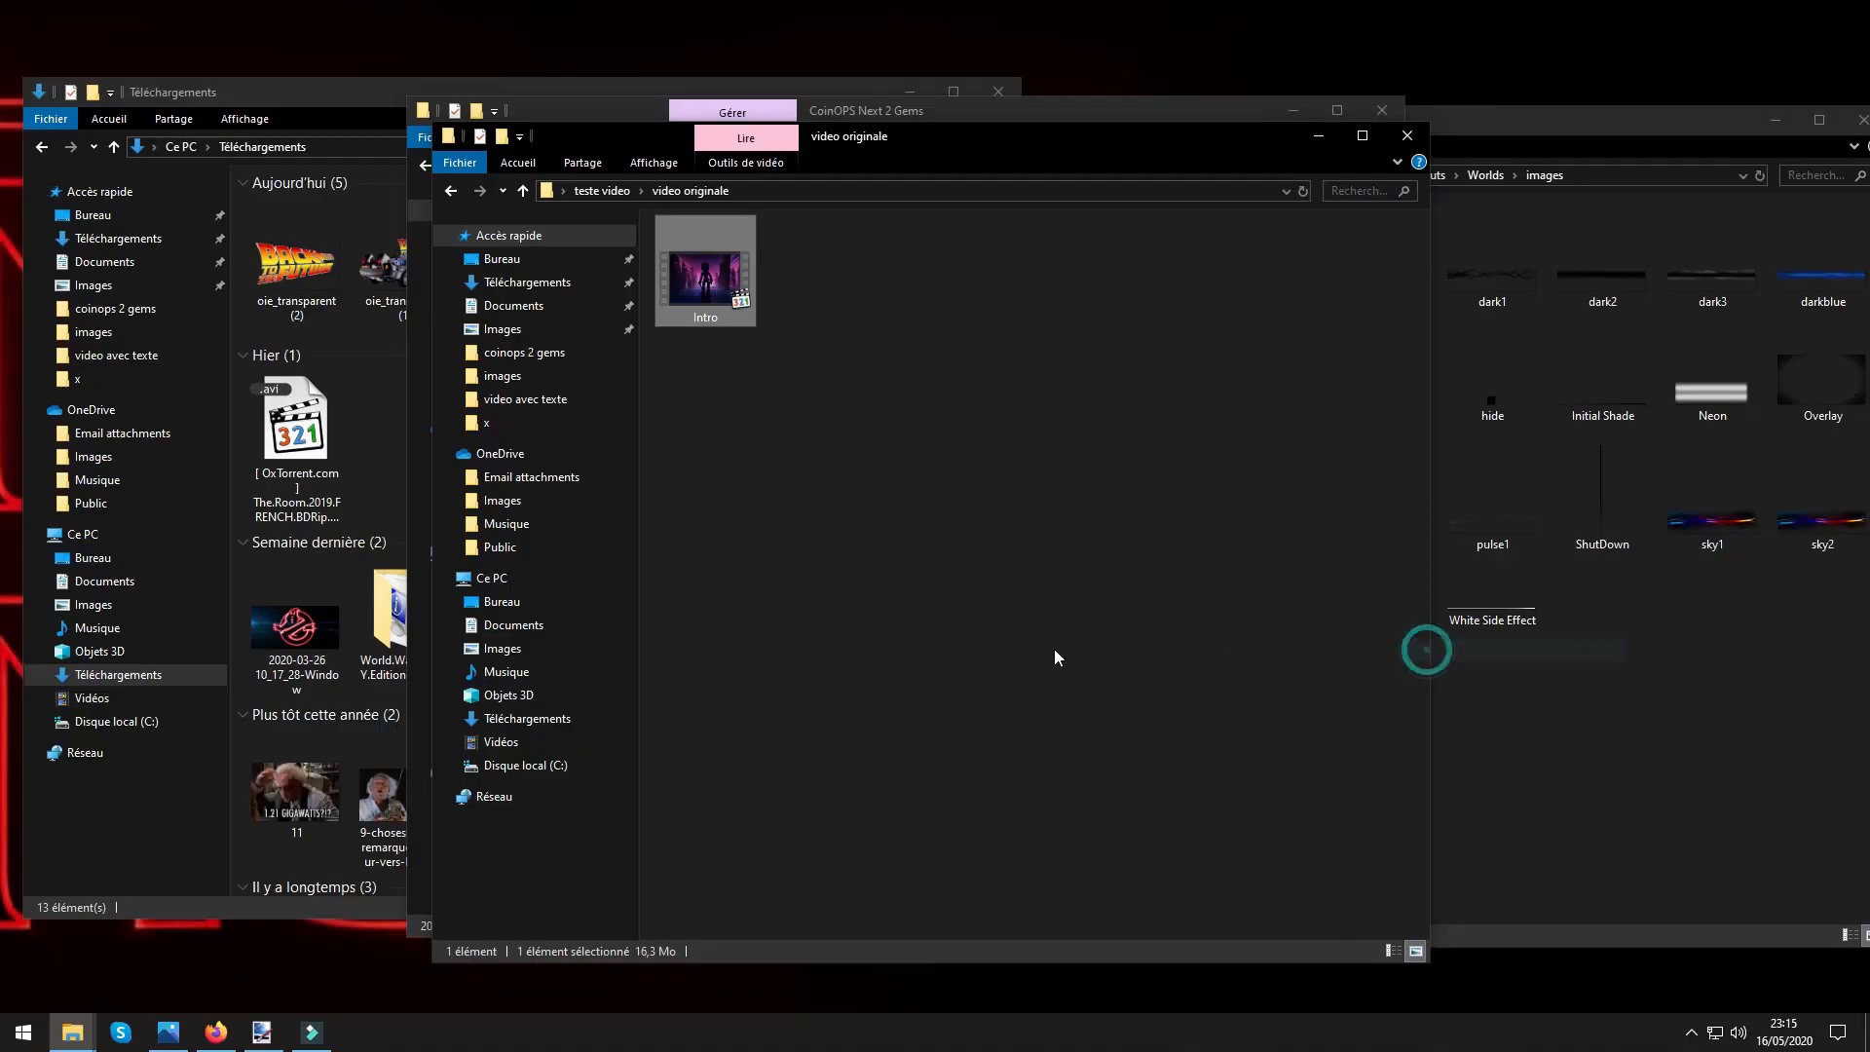
left_click(1406, 137)
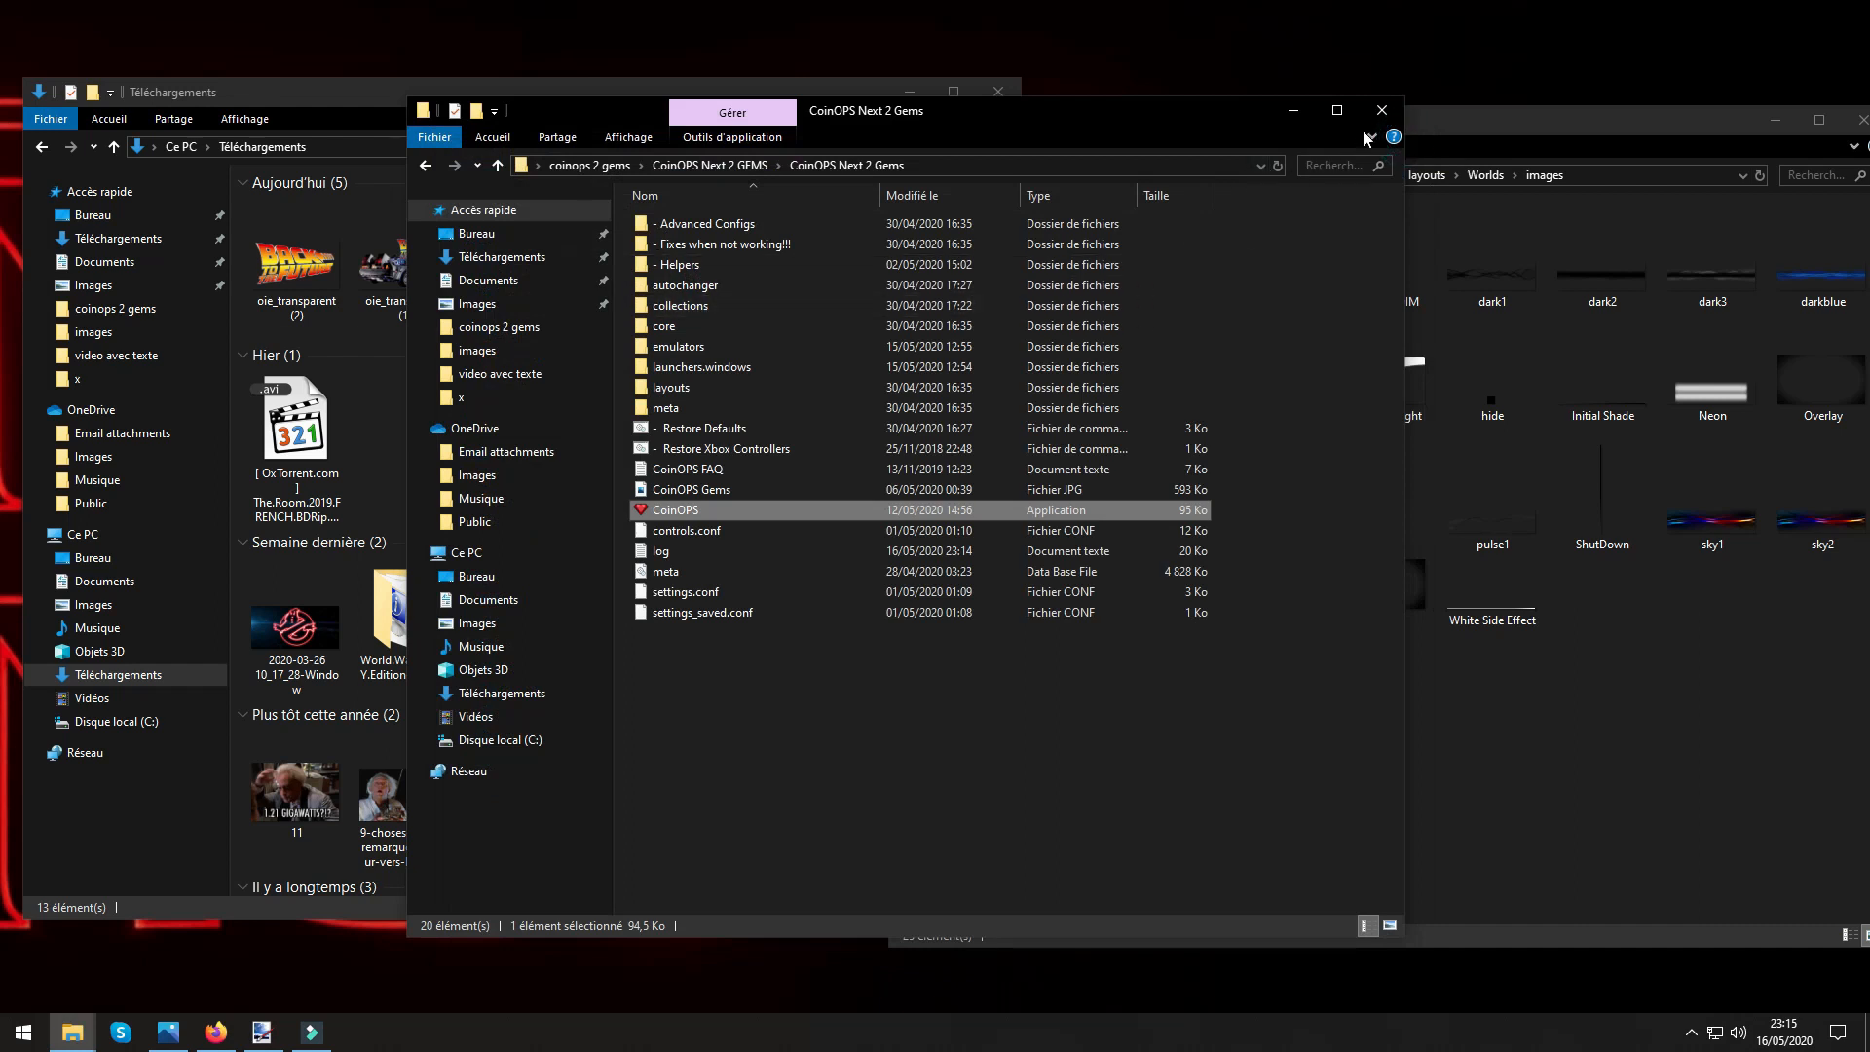
Open the video folder under layouts > Worlds in the CoinOPS Next 2 Gems folder.
double_click(667, 387)
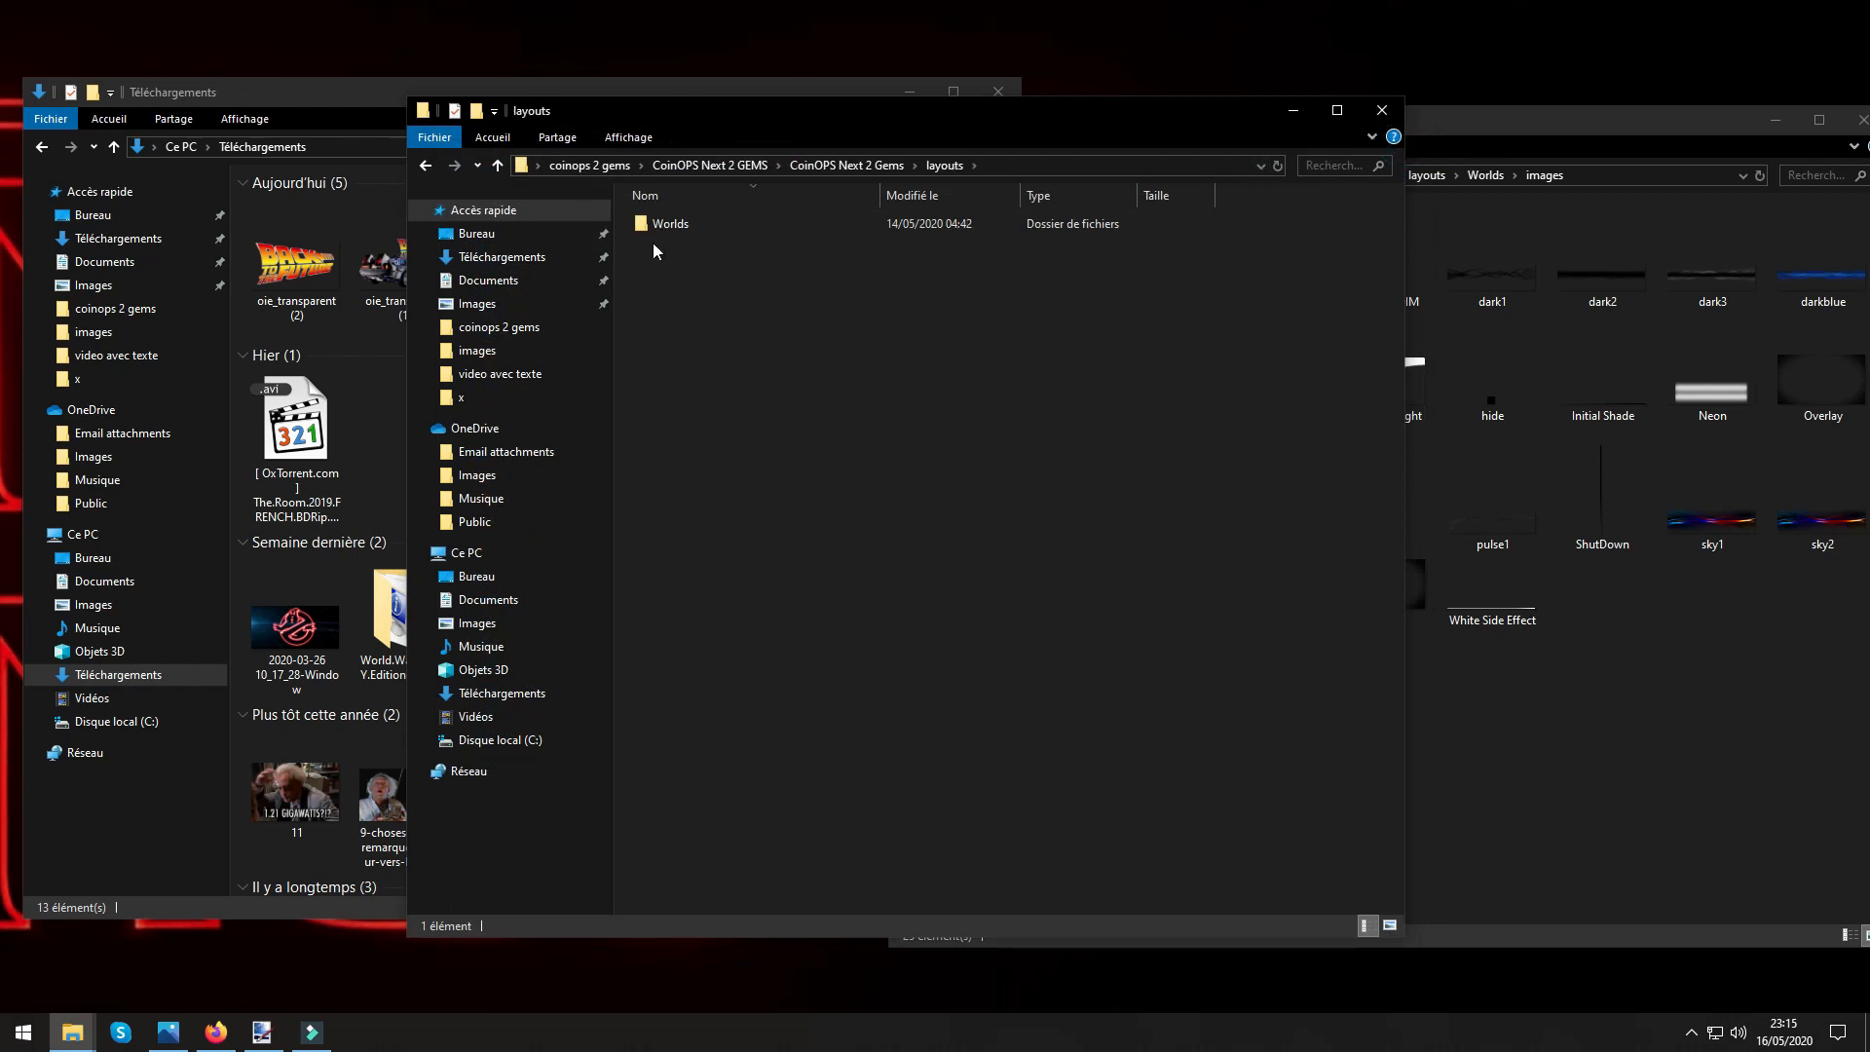
double_click(660, 230)
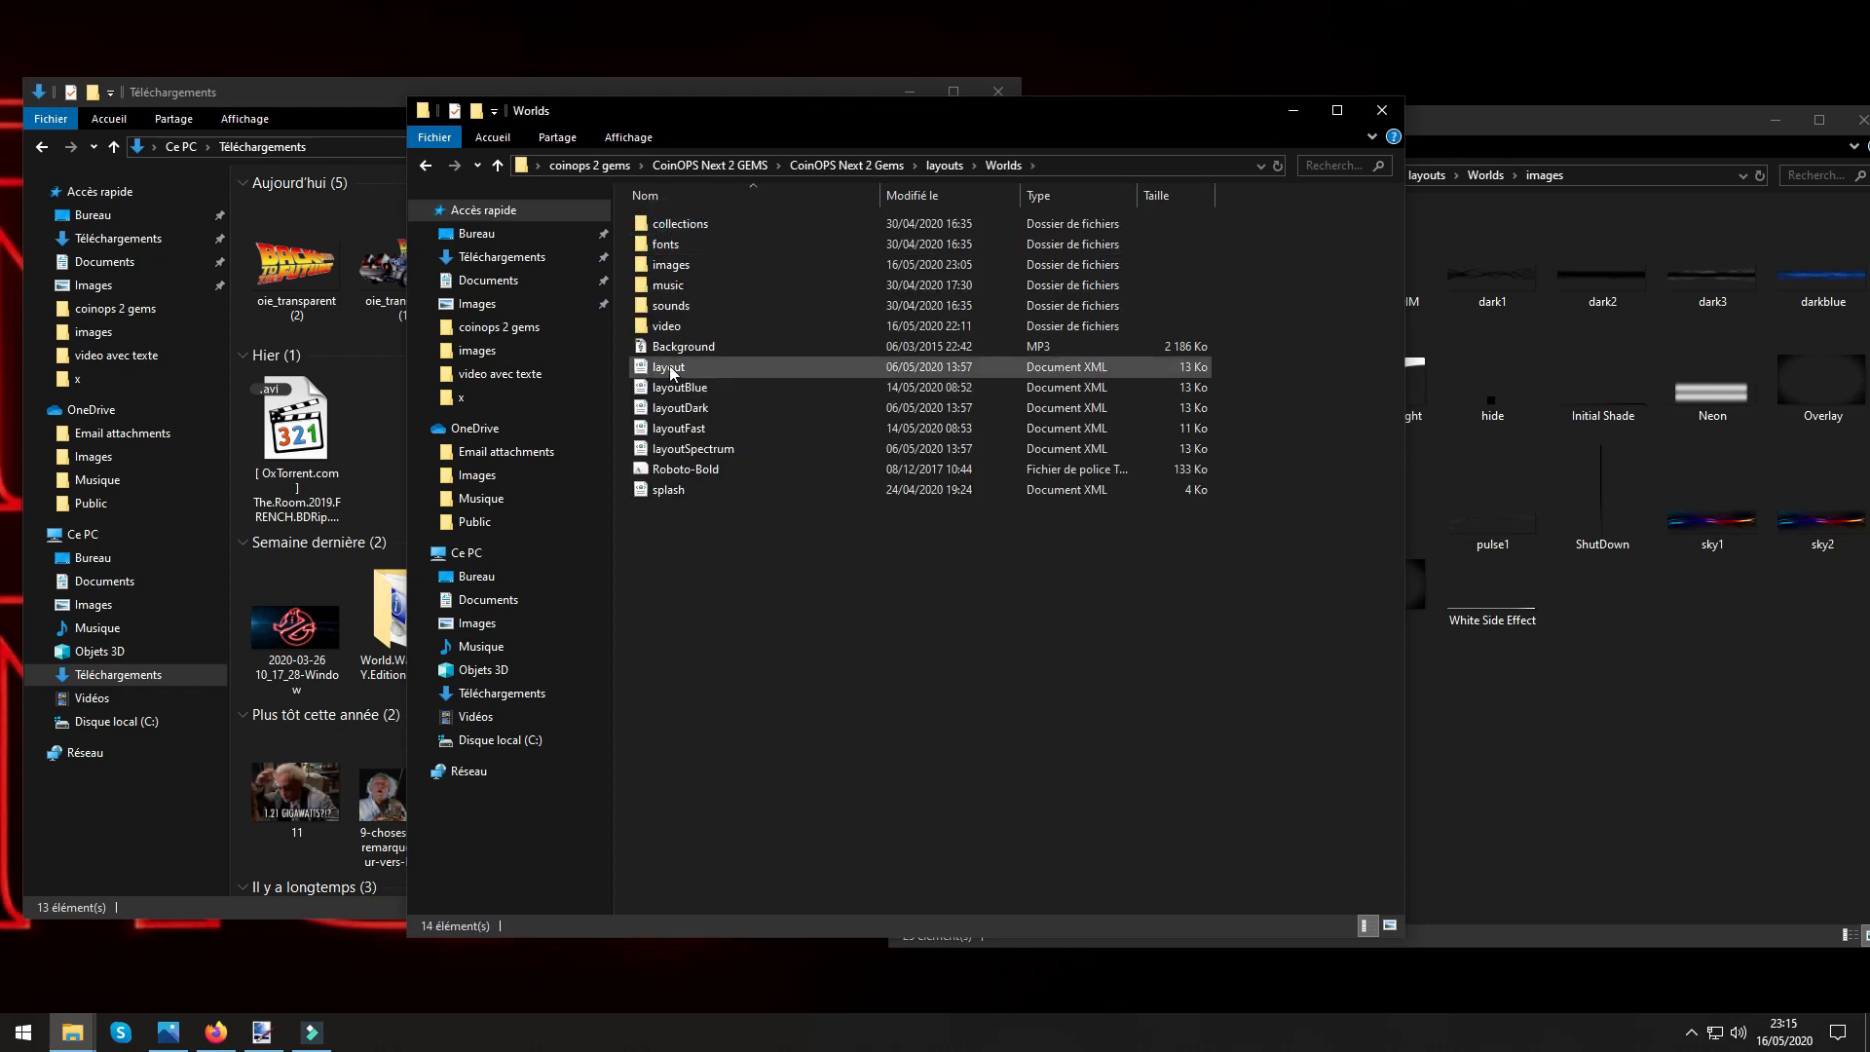
double_click(668, 326)
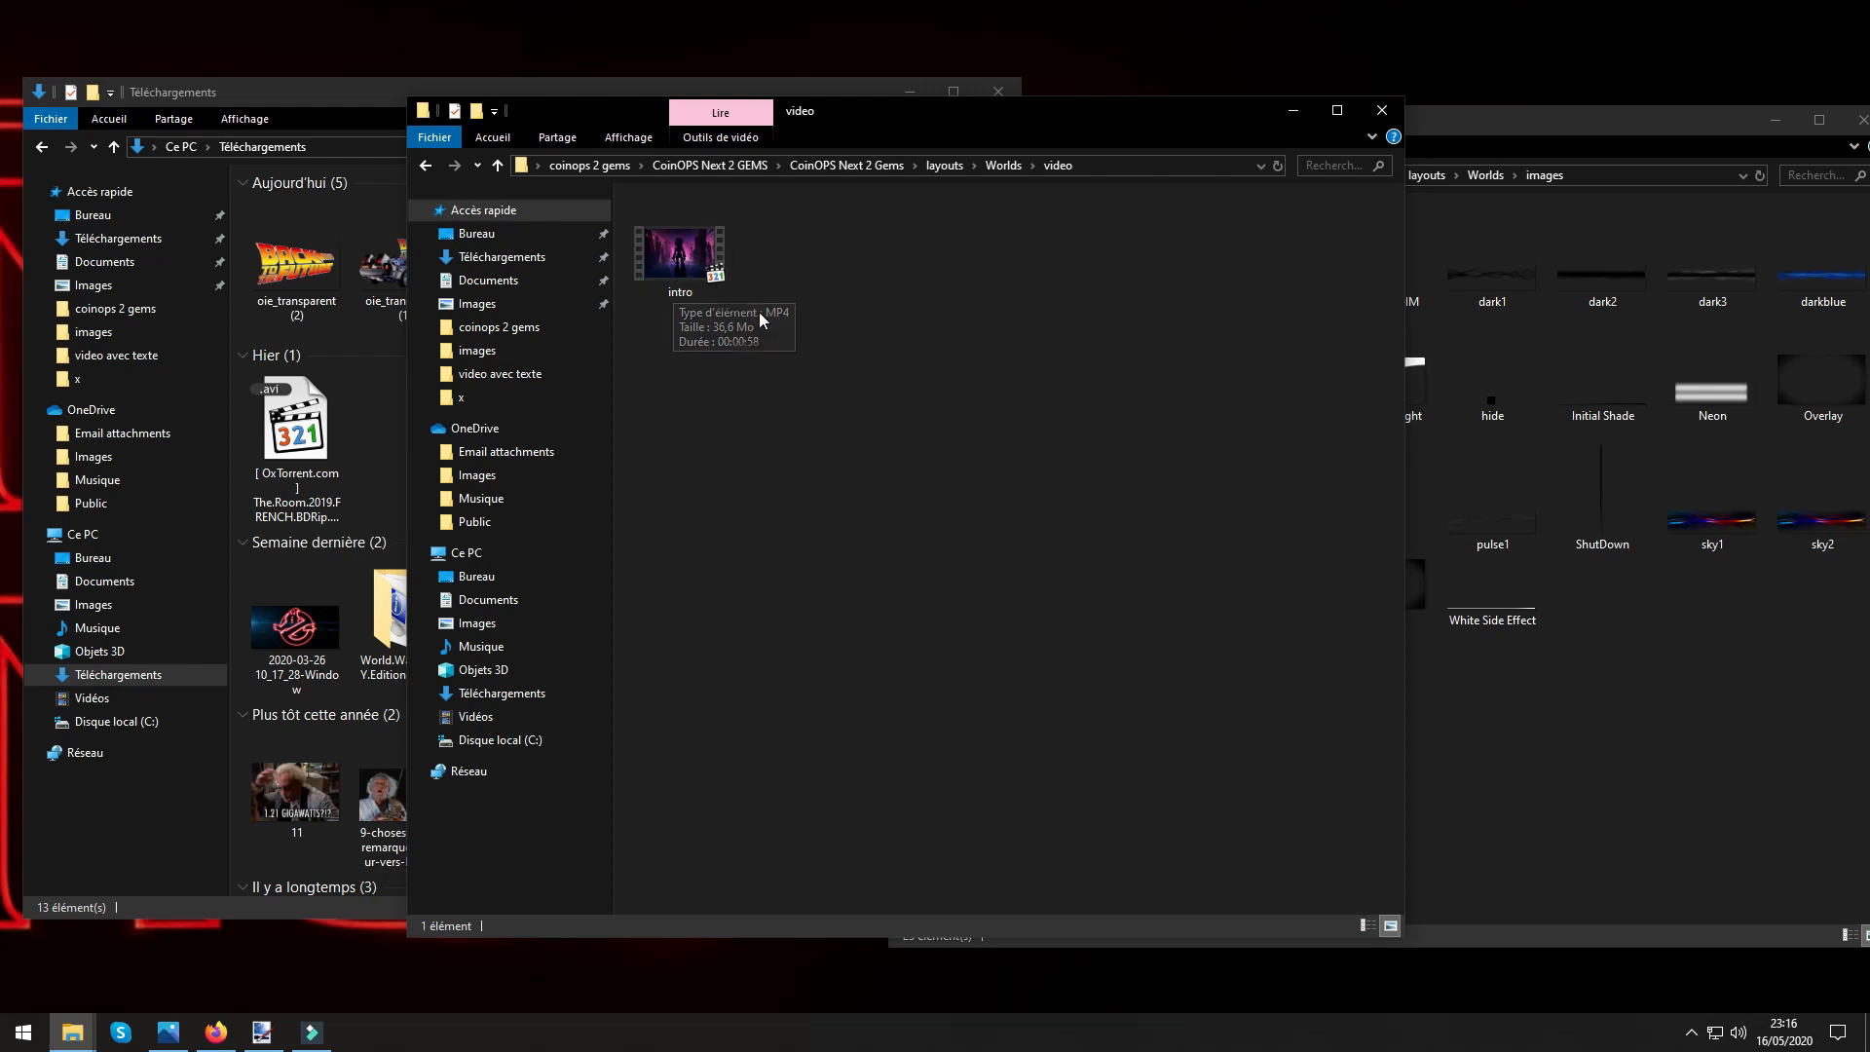
Look through the images folder of the Worlds layout and close that folder window.
left_click(496, 168)
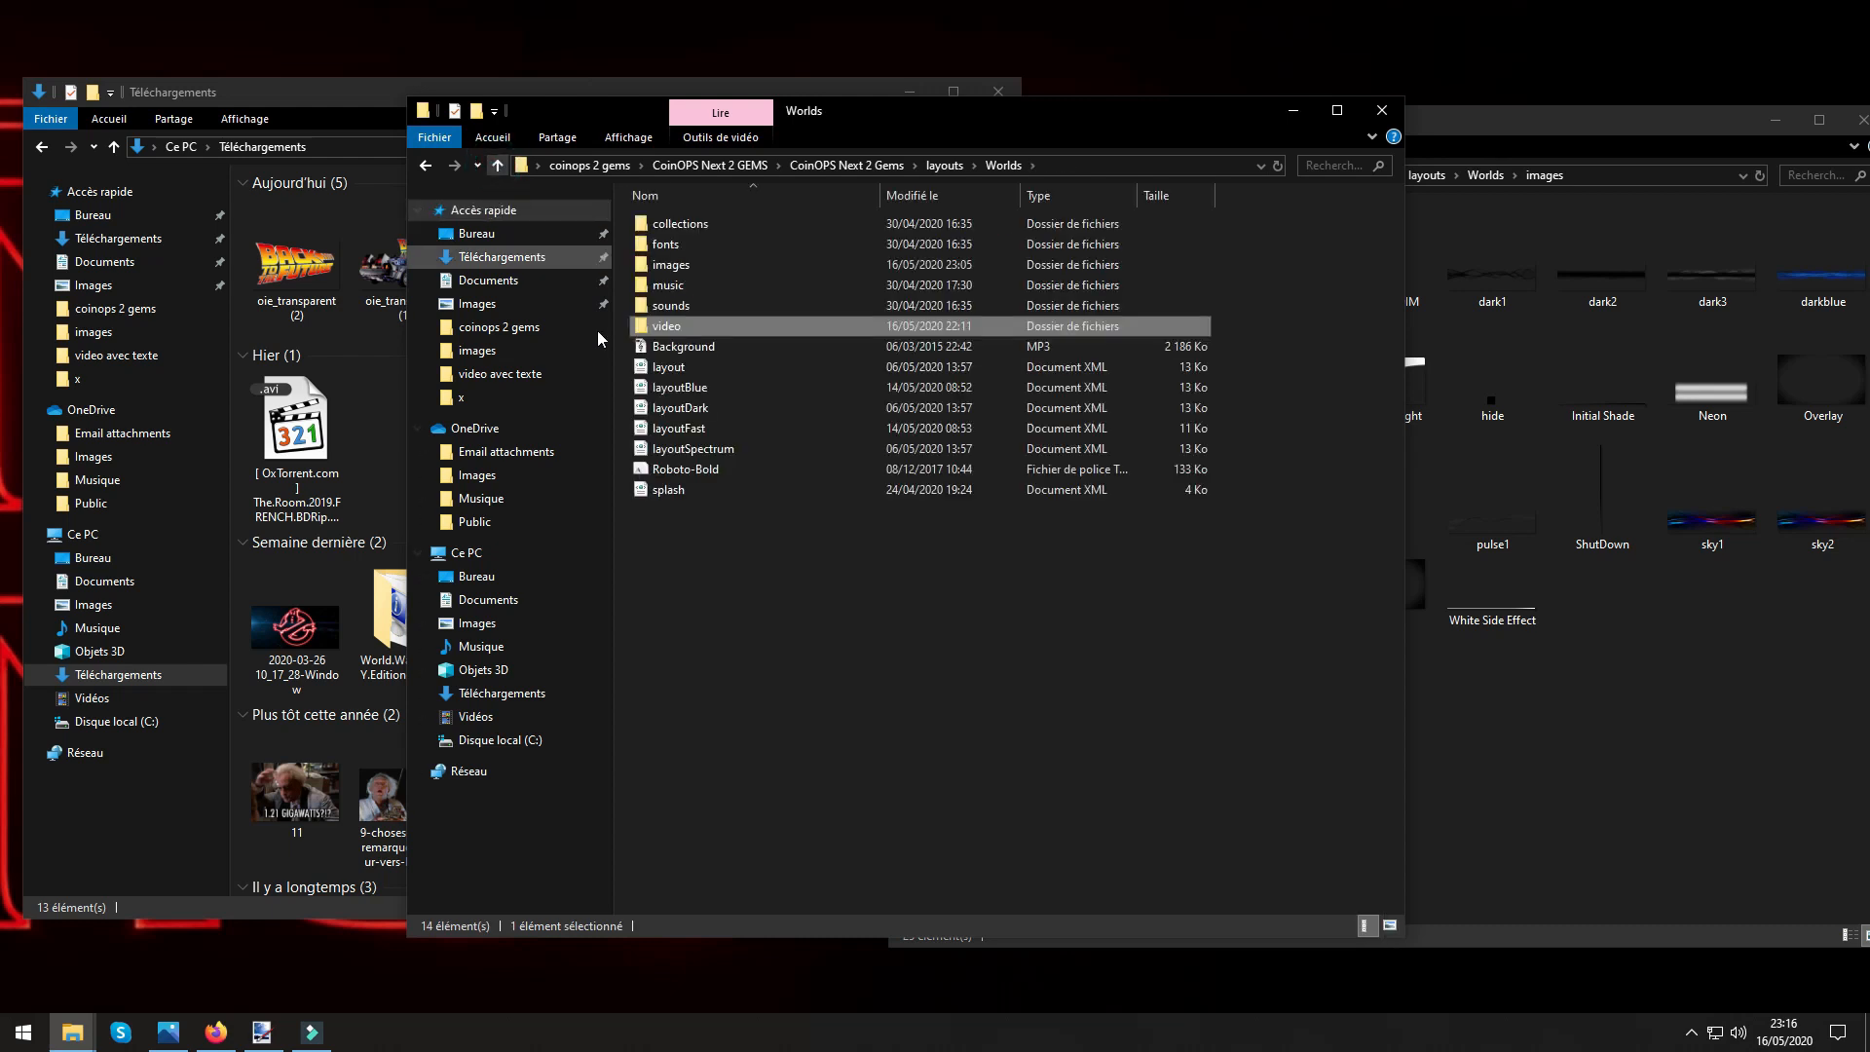
double_click(671, 267)
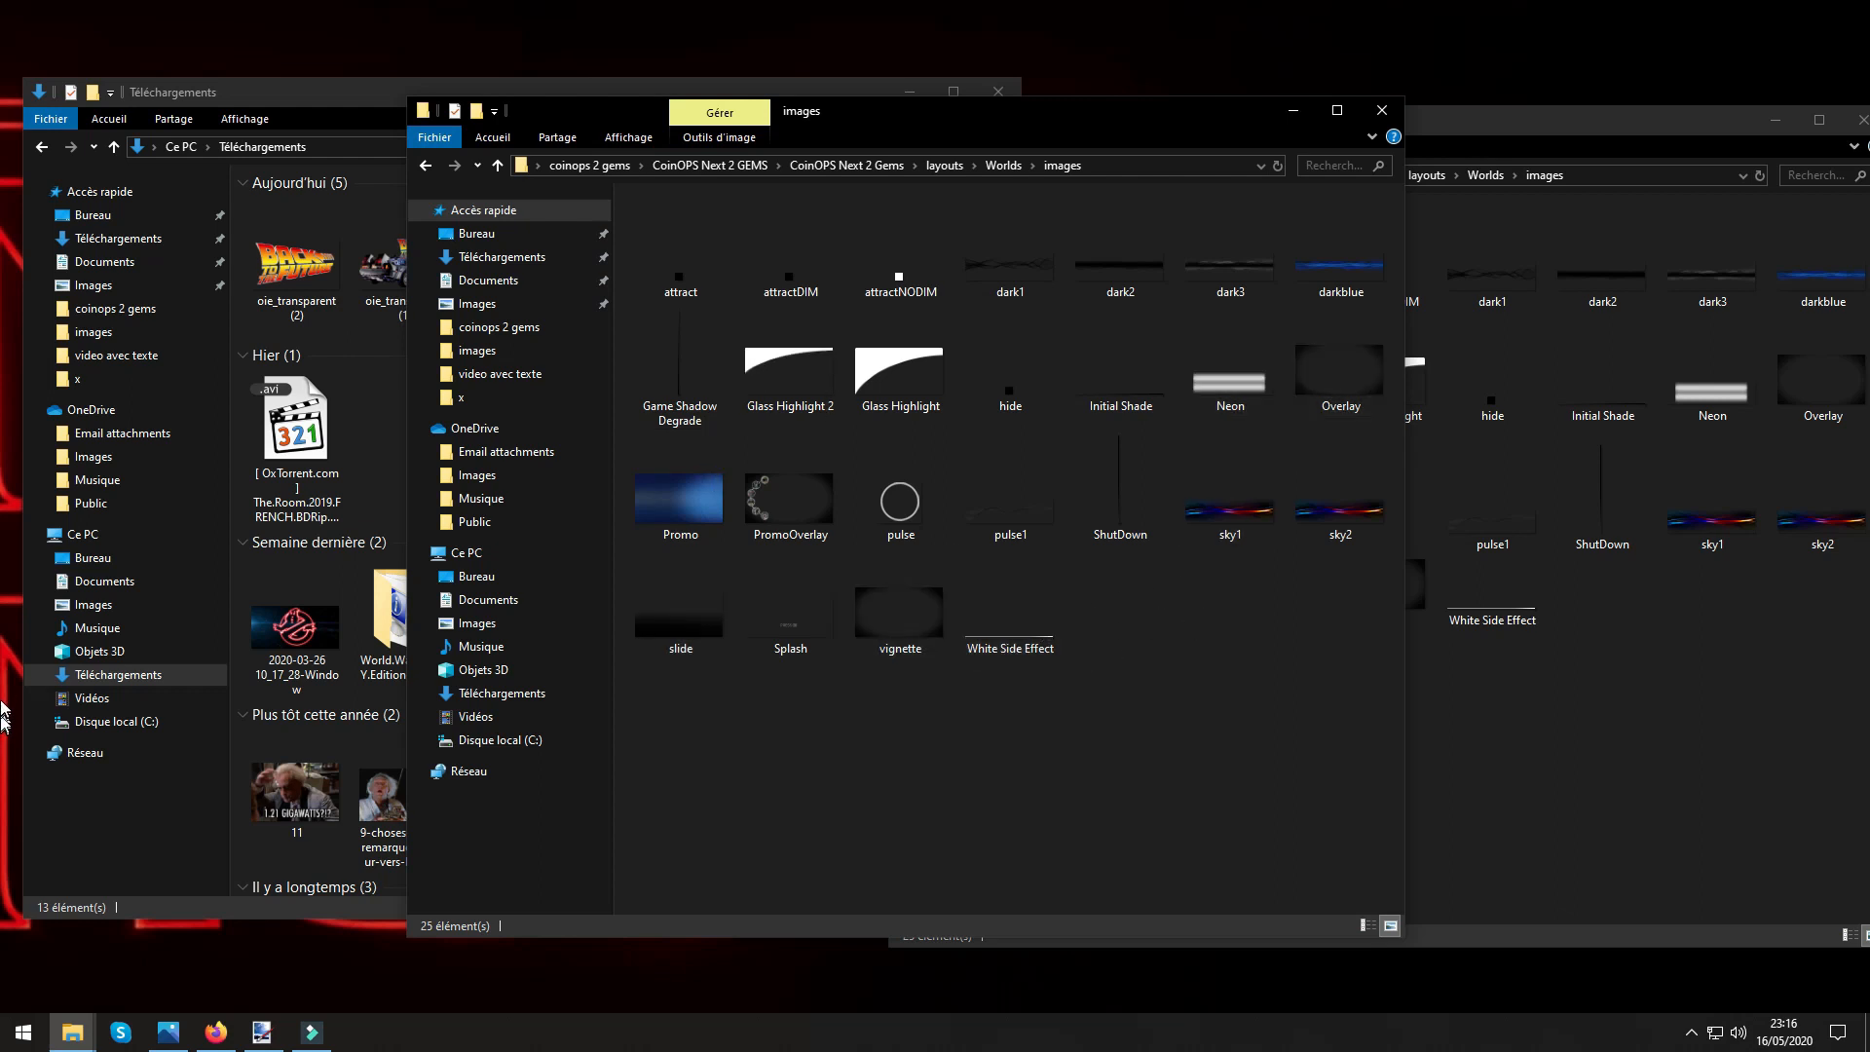
left_click(1382, 110)
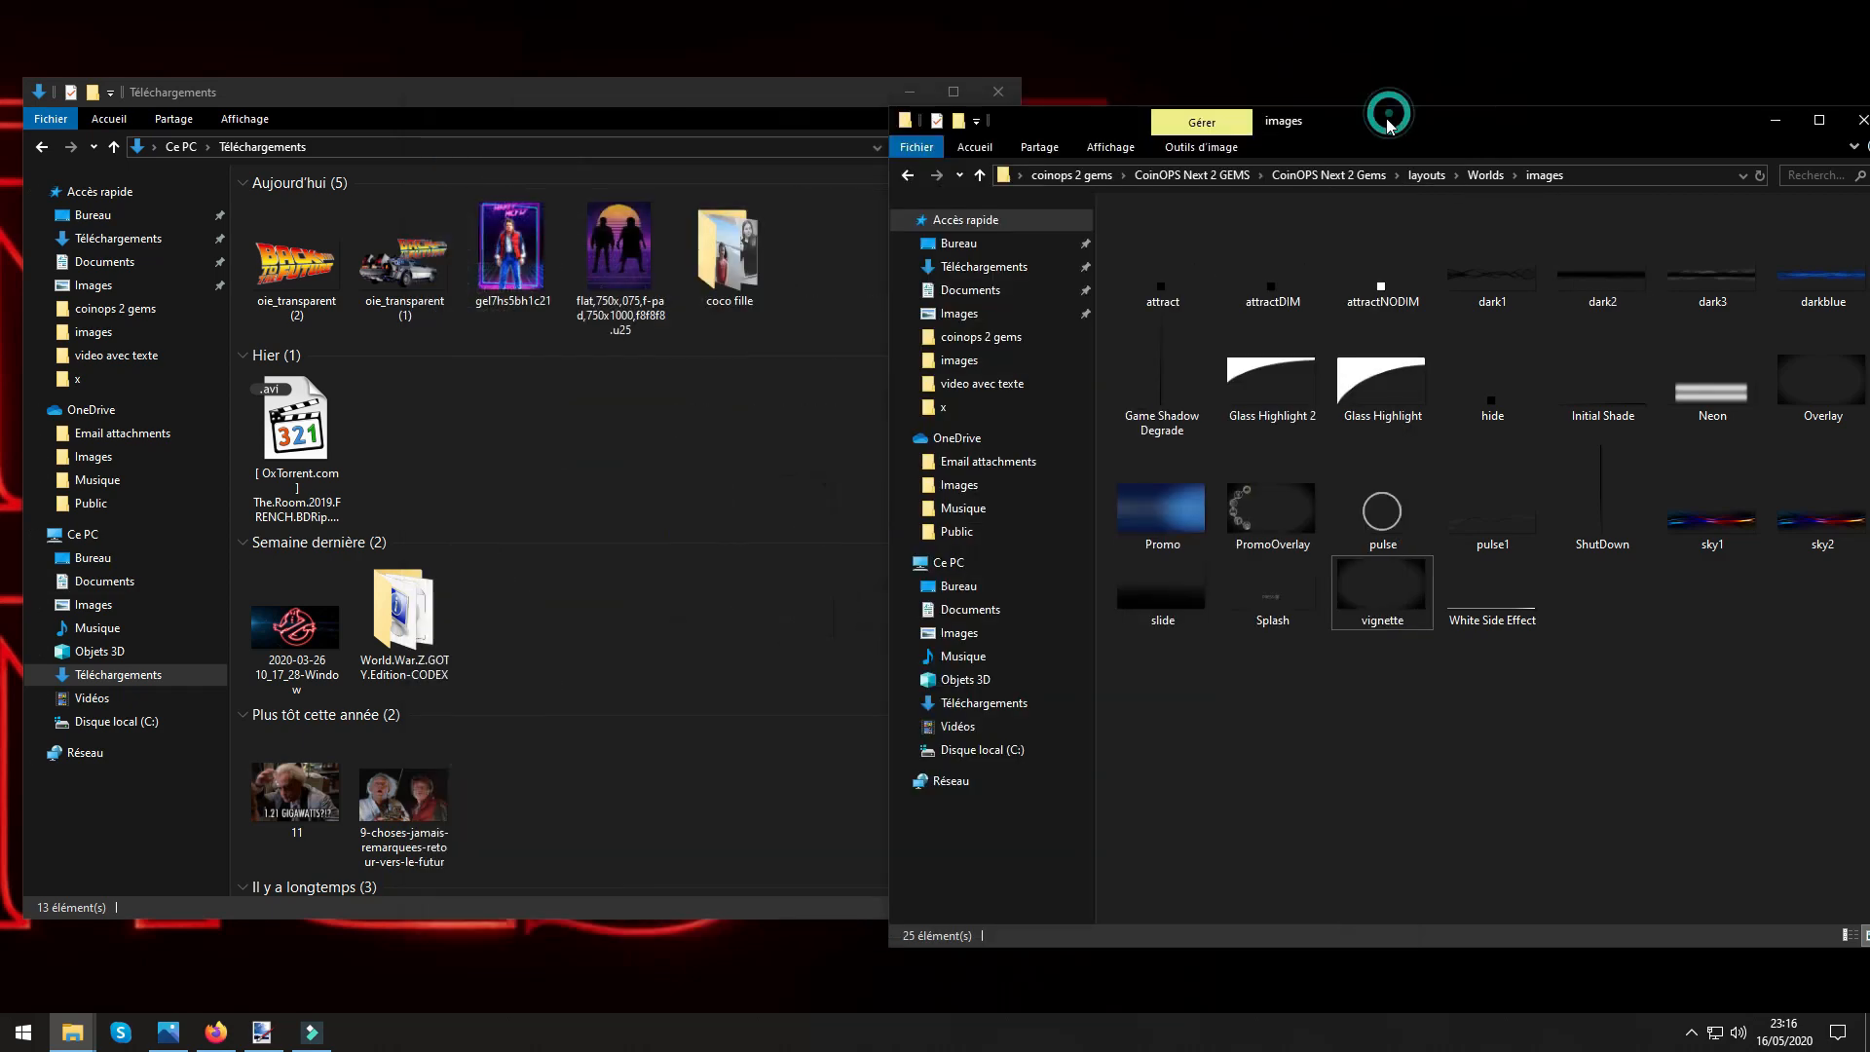
Shift the remaining images folder window lower and bring the splashover image from the other monitor onto the visible desktop.
left_click_drag(1410, 125, 1340, 424)
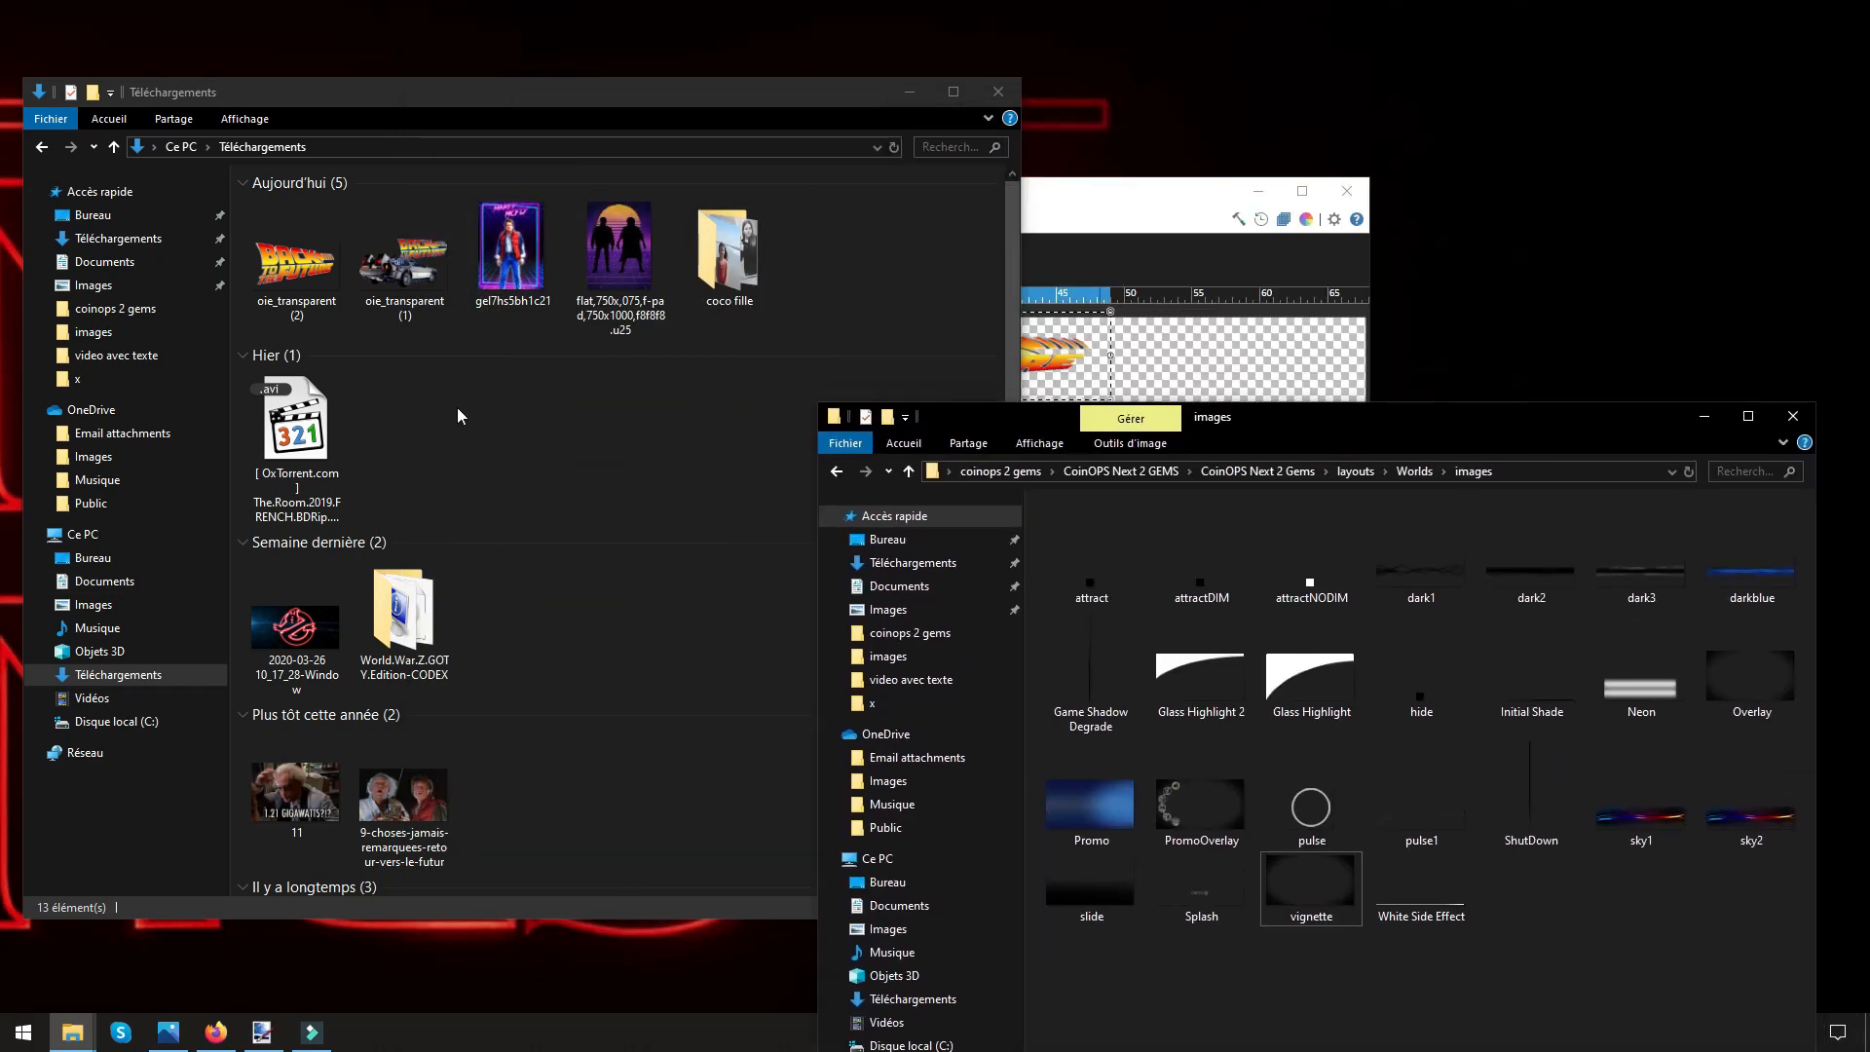
left_click(1, 701)
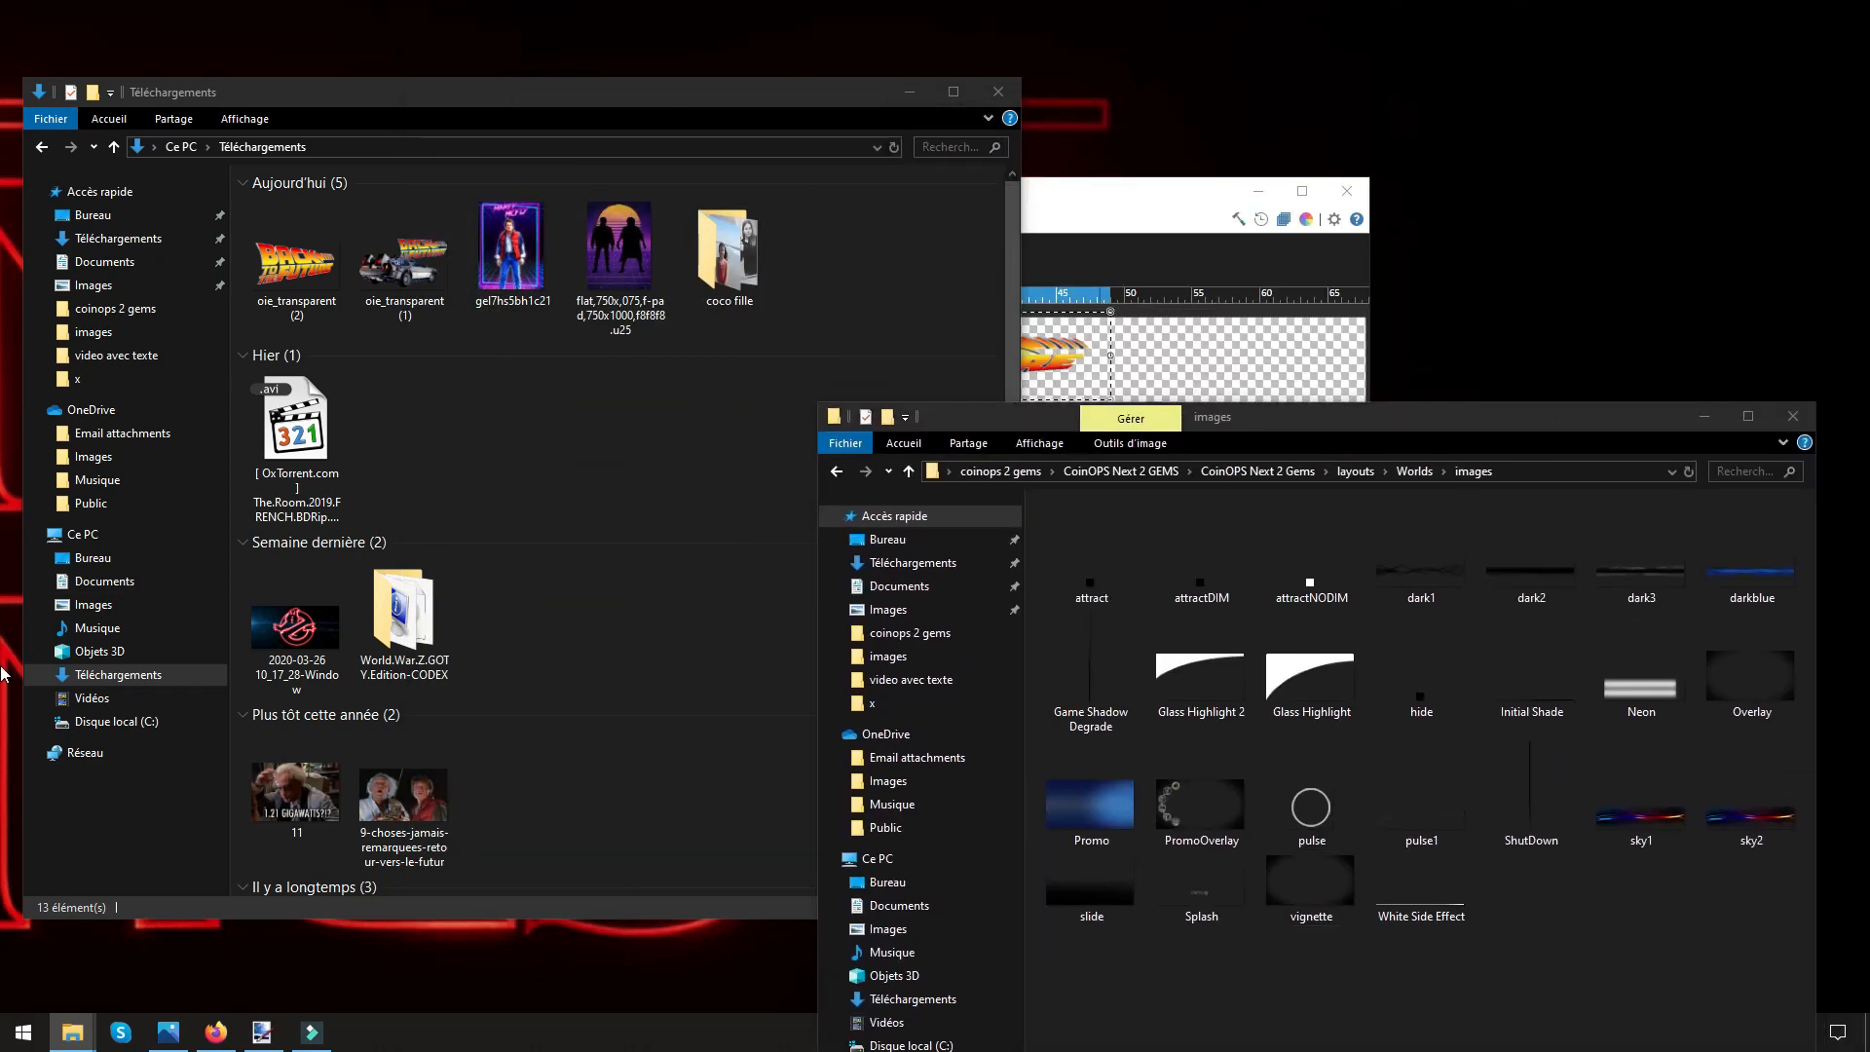
left_click_drag(1, 667, 1502, 232)
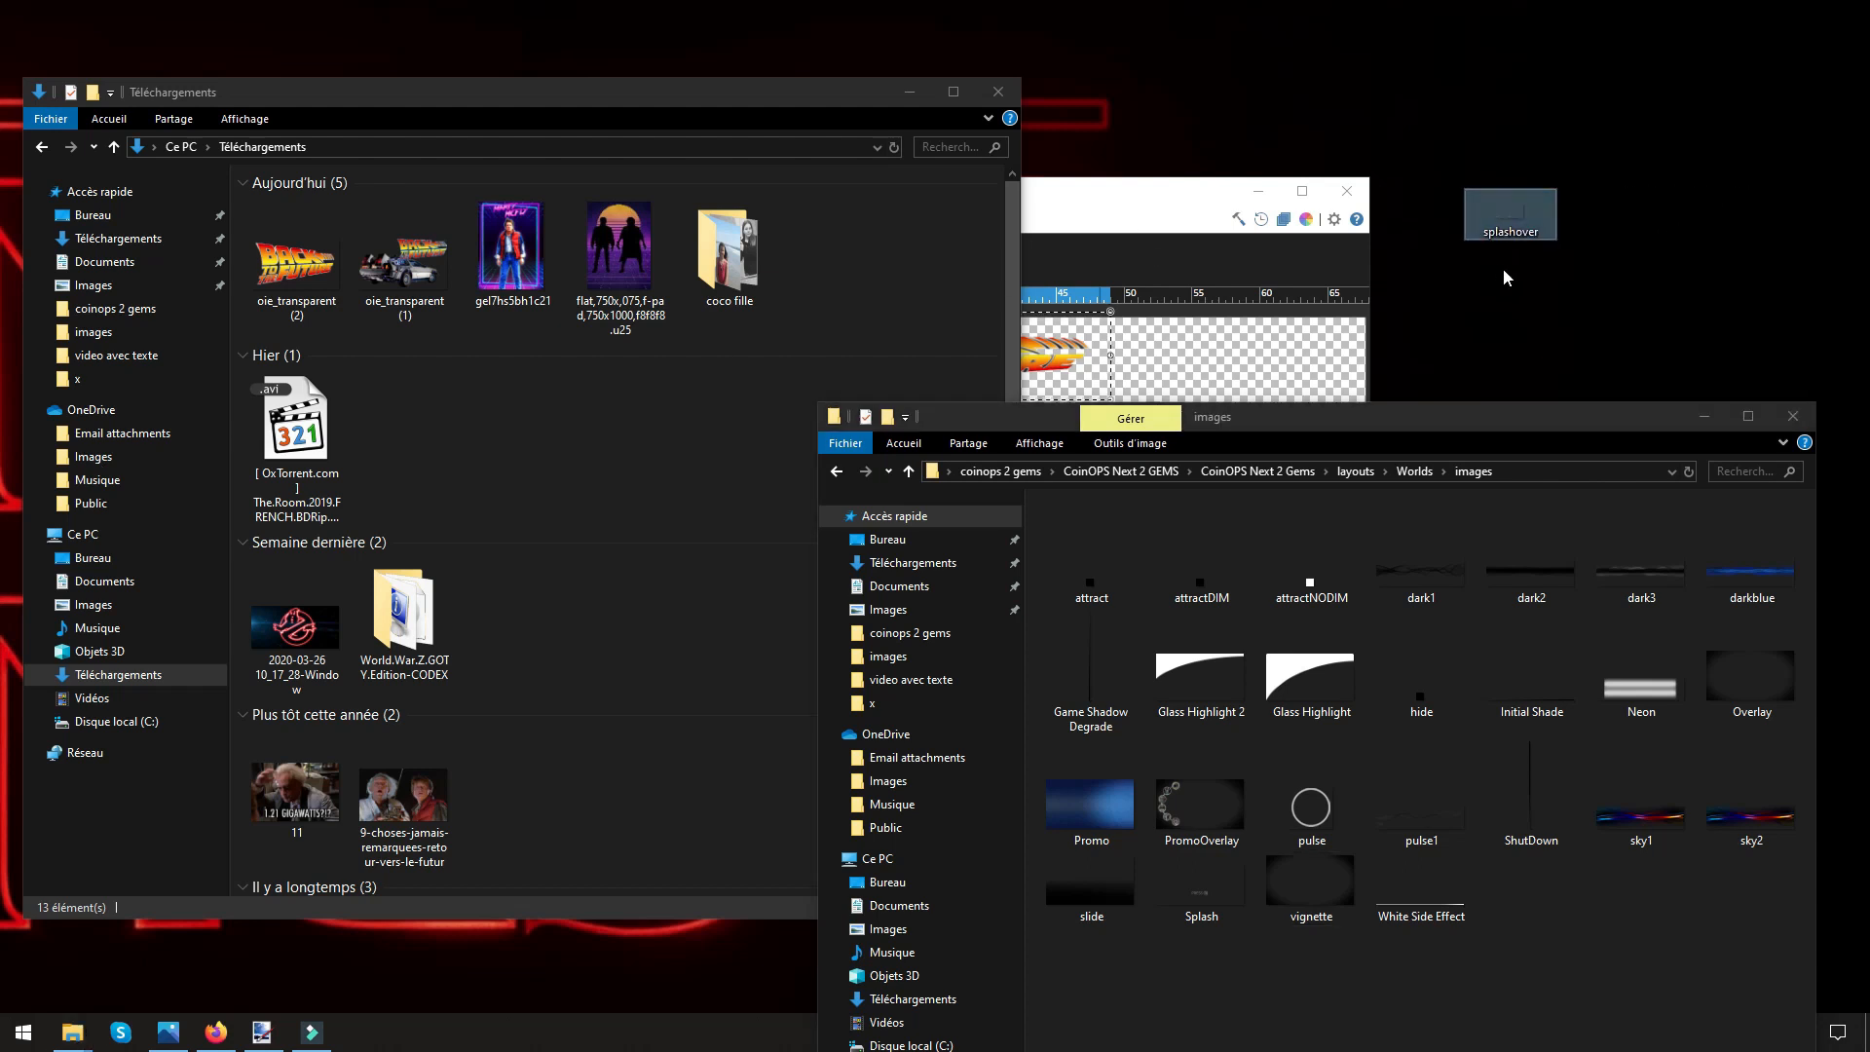
View the splashover image from the desktop and close the viewer.
mouse_move(1500, 244)
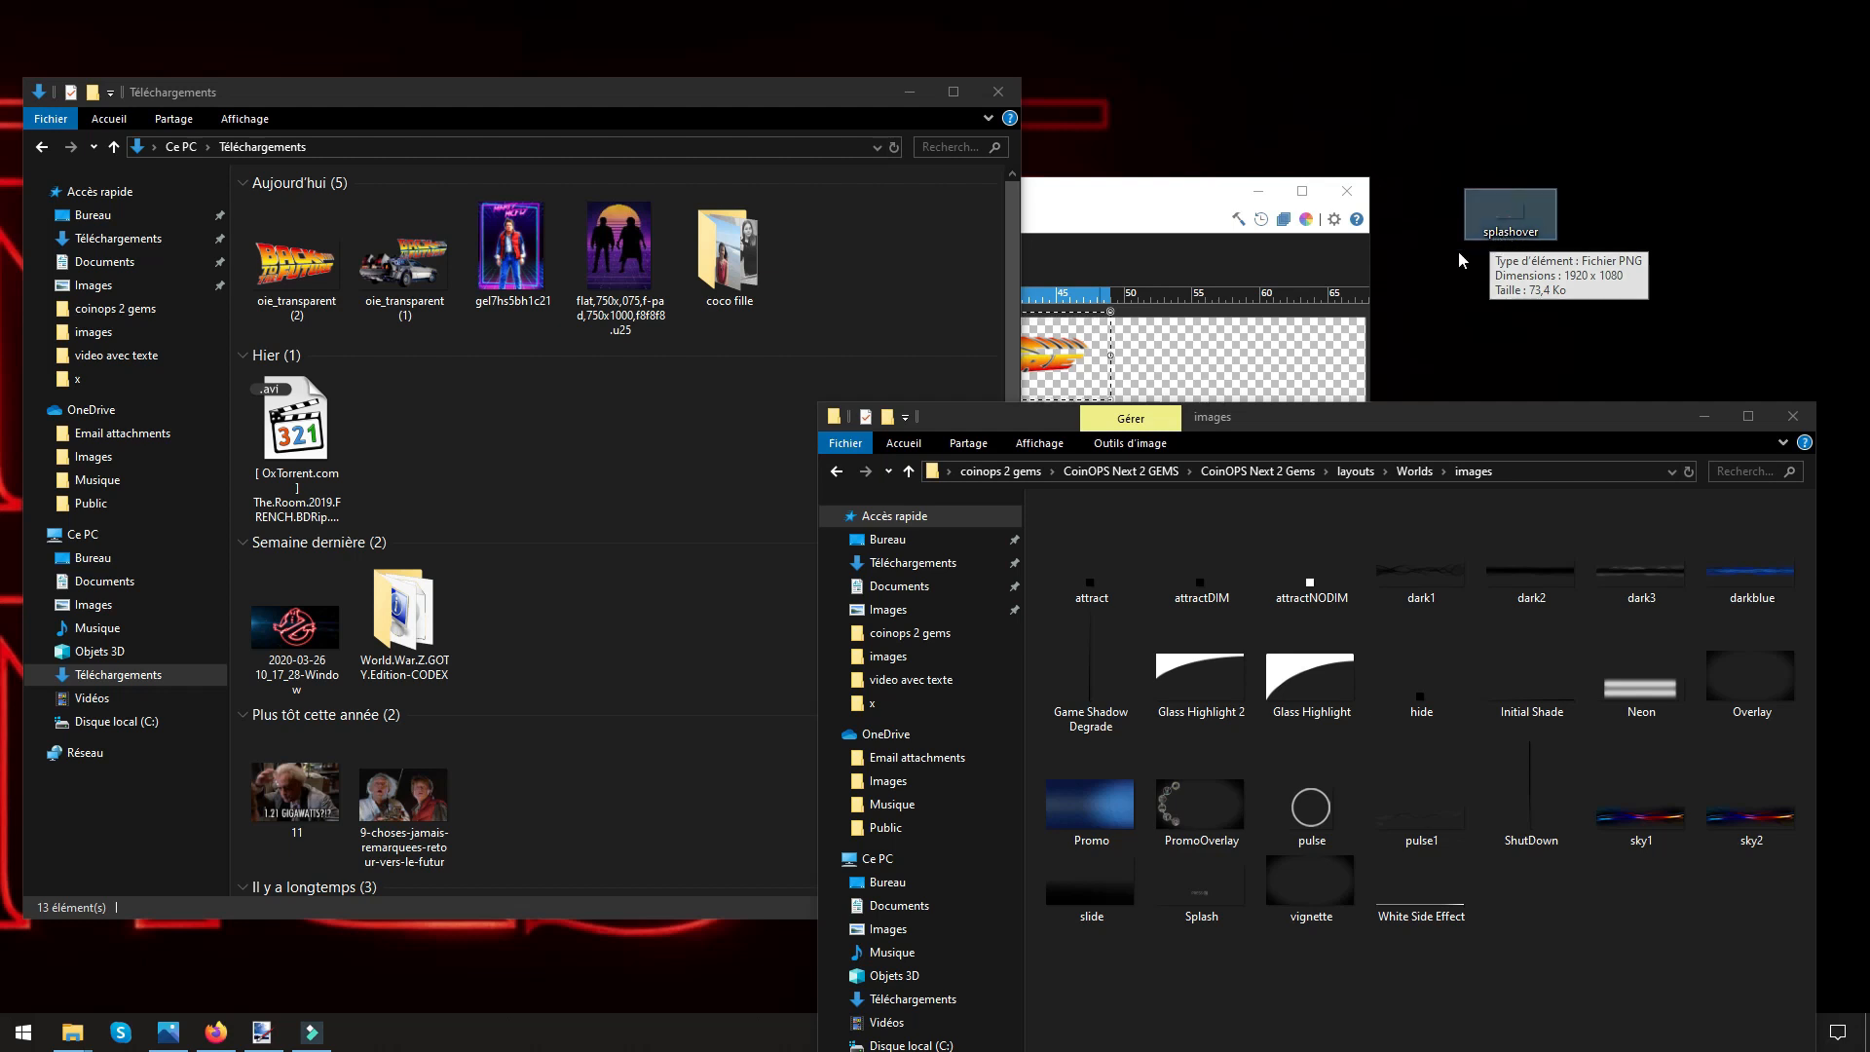
double_click(1504, 234)
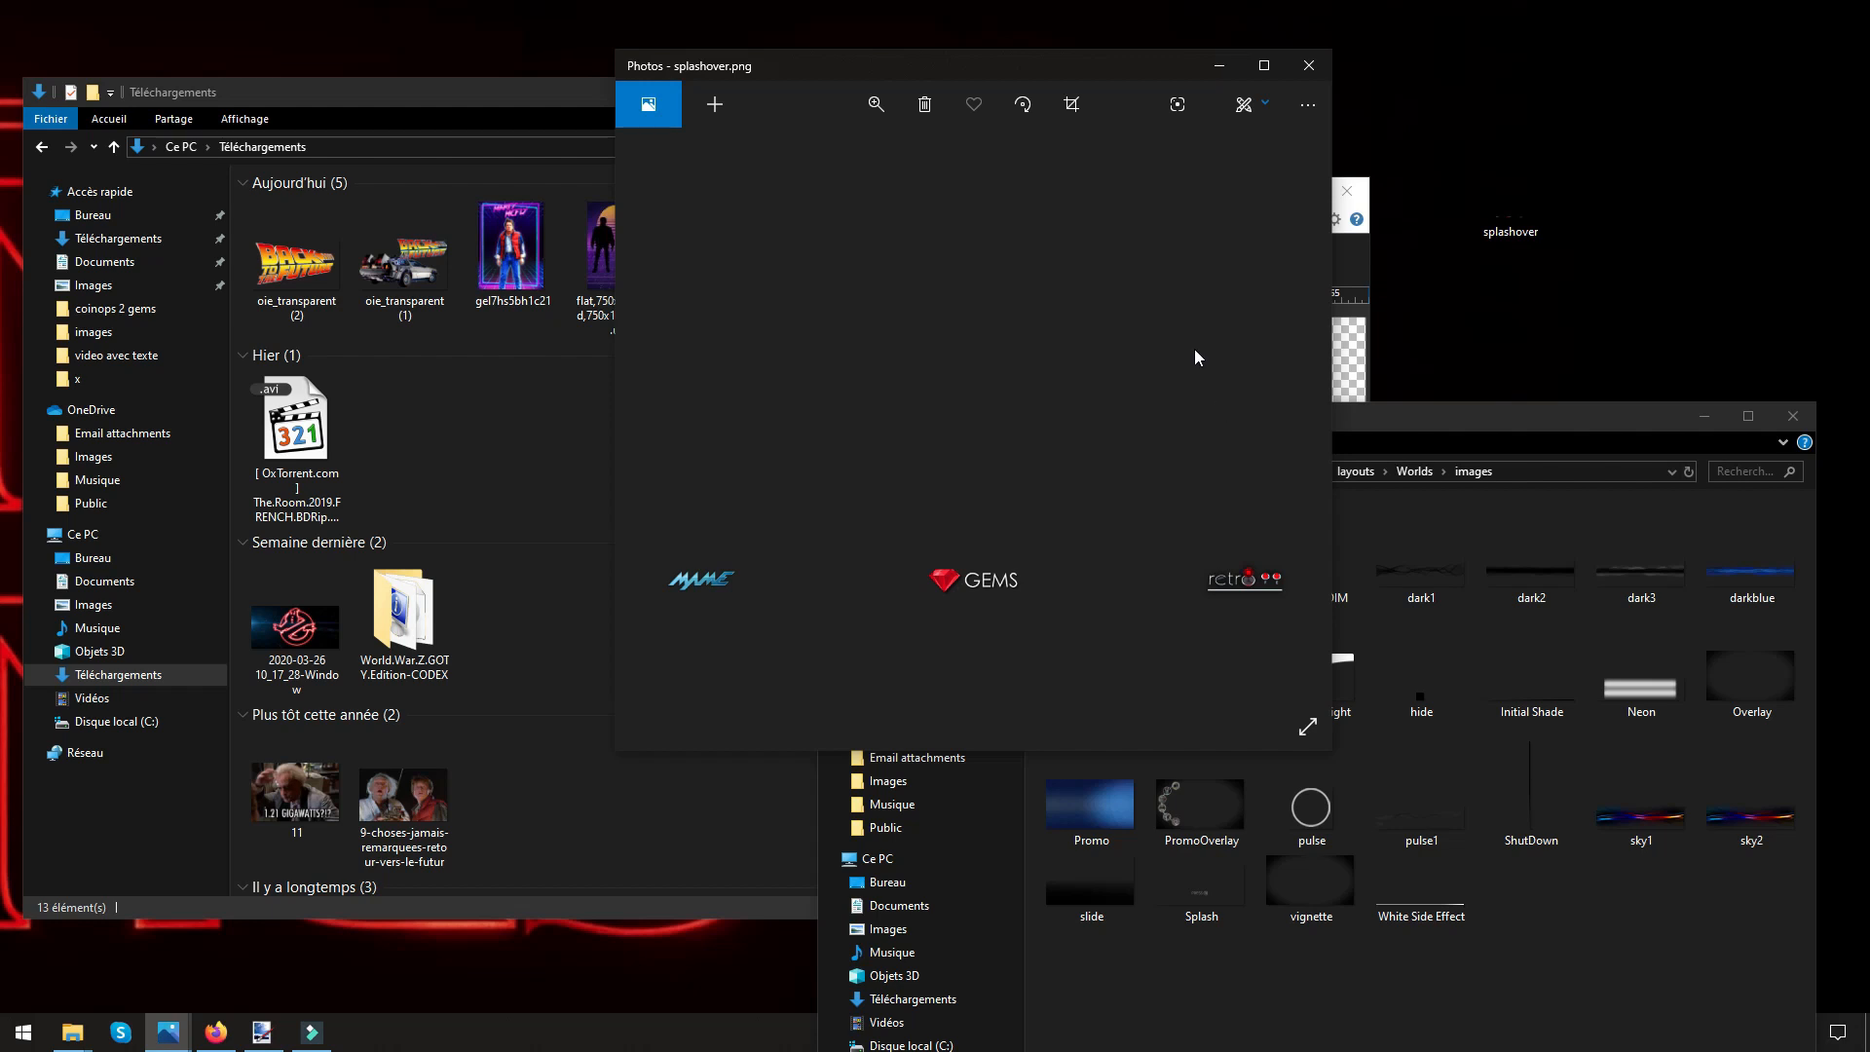
left_click(1320, 74)
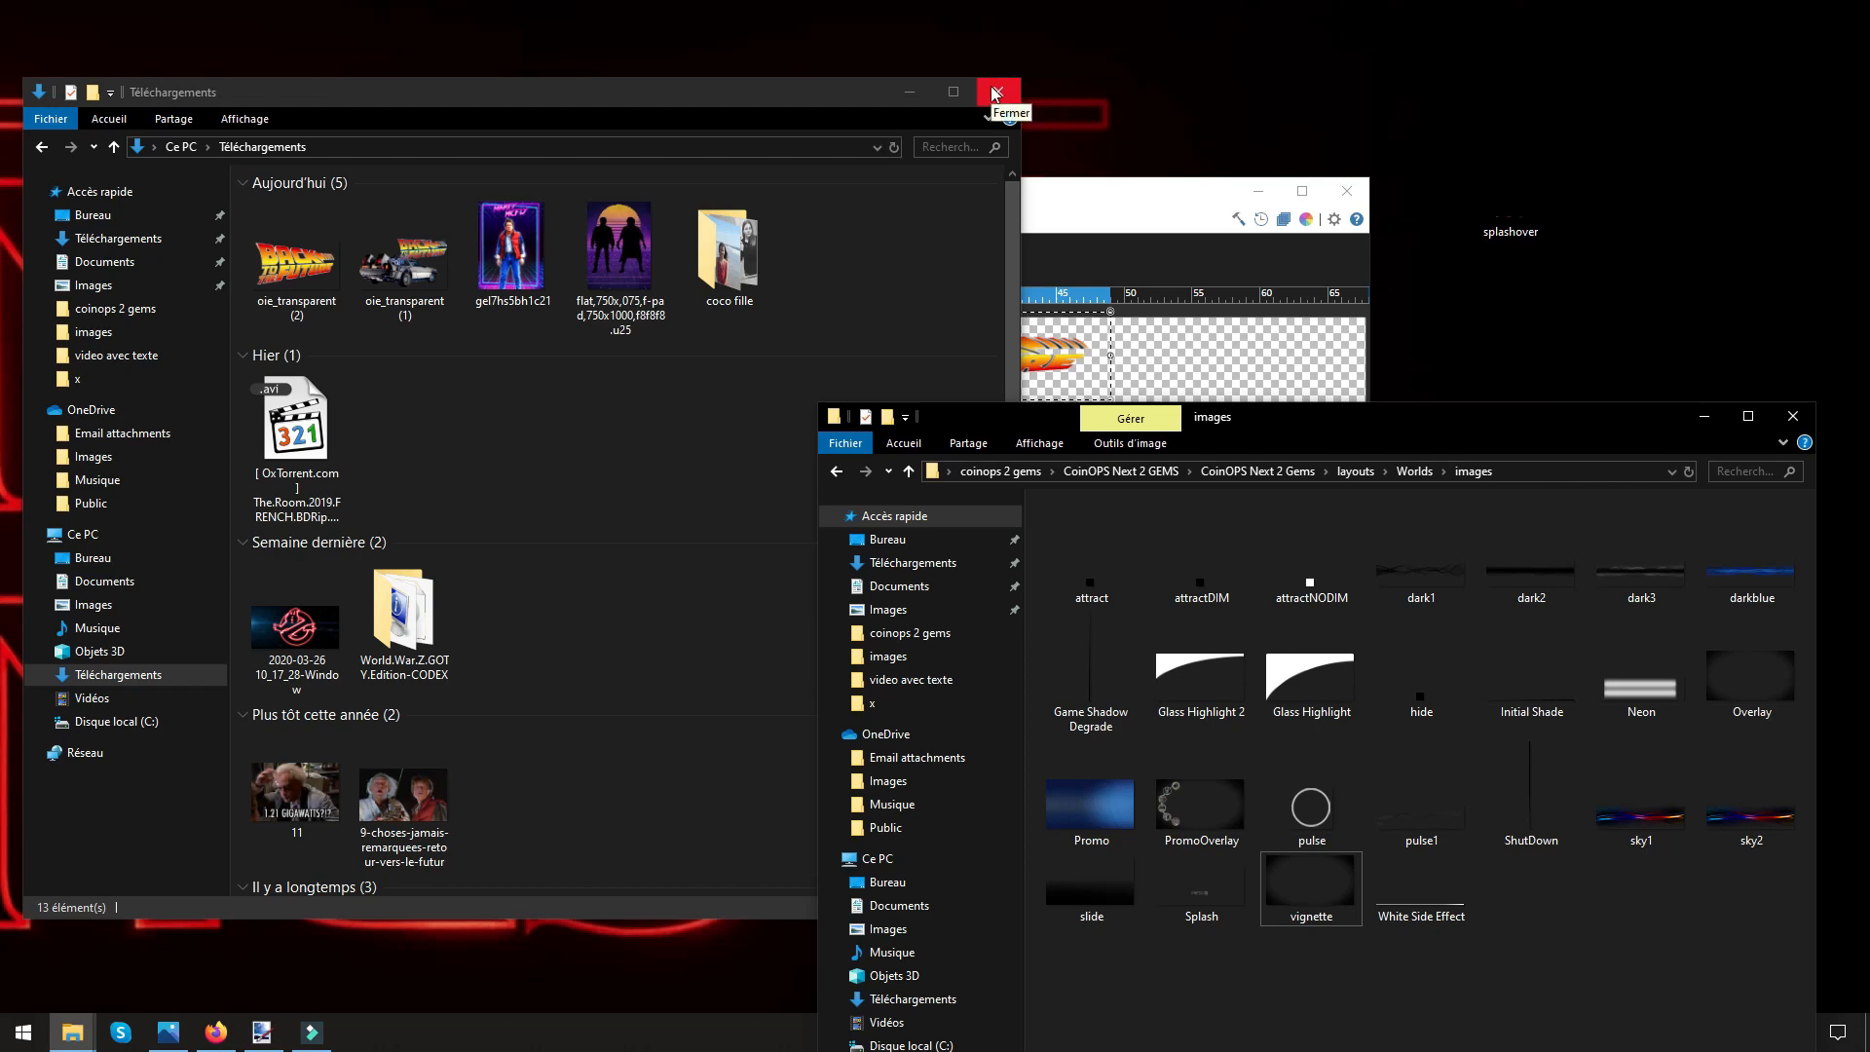
Close the Téléchargements window, minimize the images folder window, and compare the desktop splashover image with the edited version in paint.net.
left_click(999, 91)
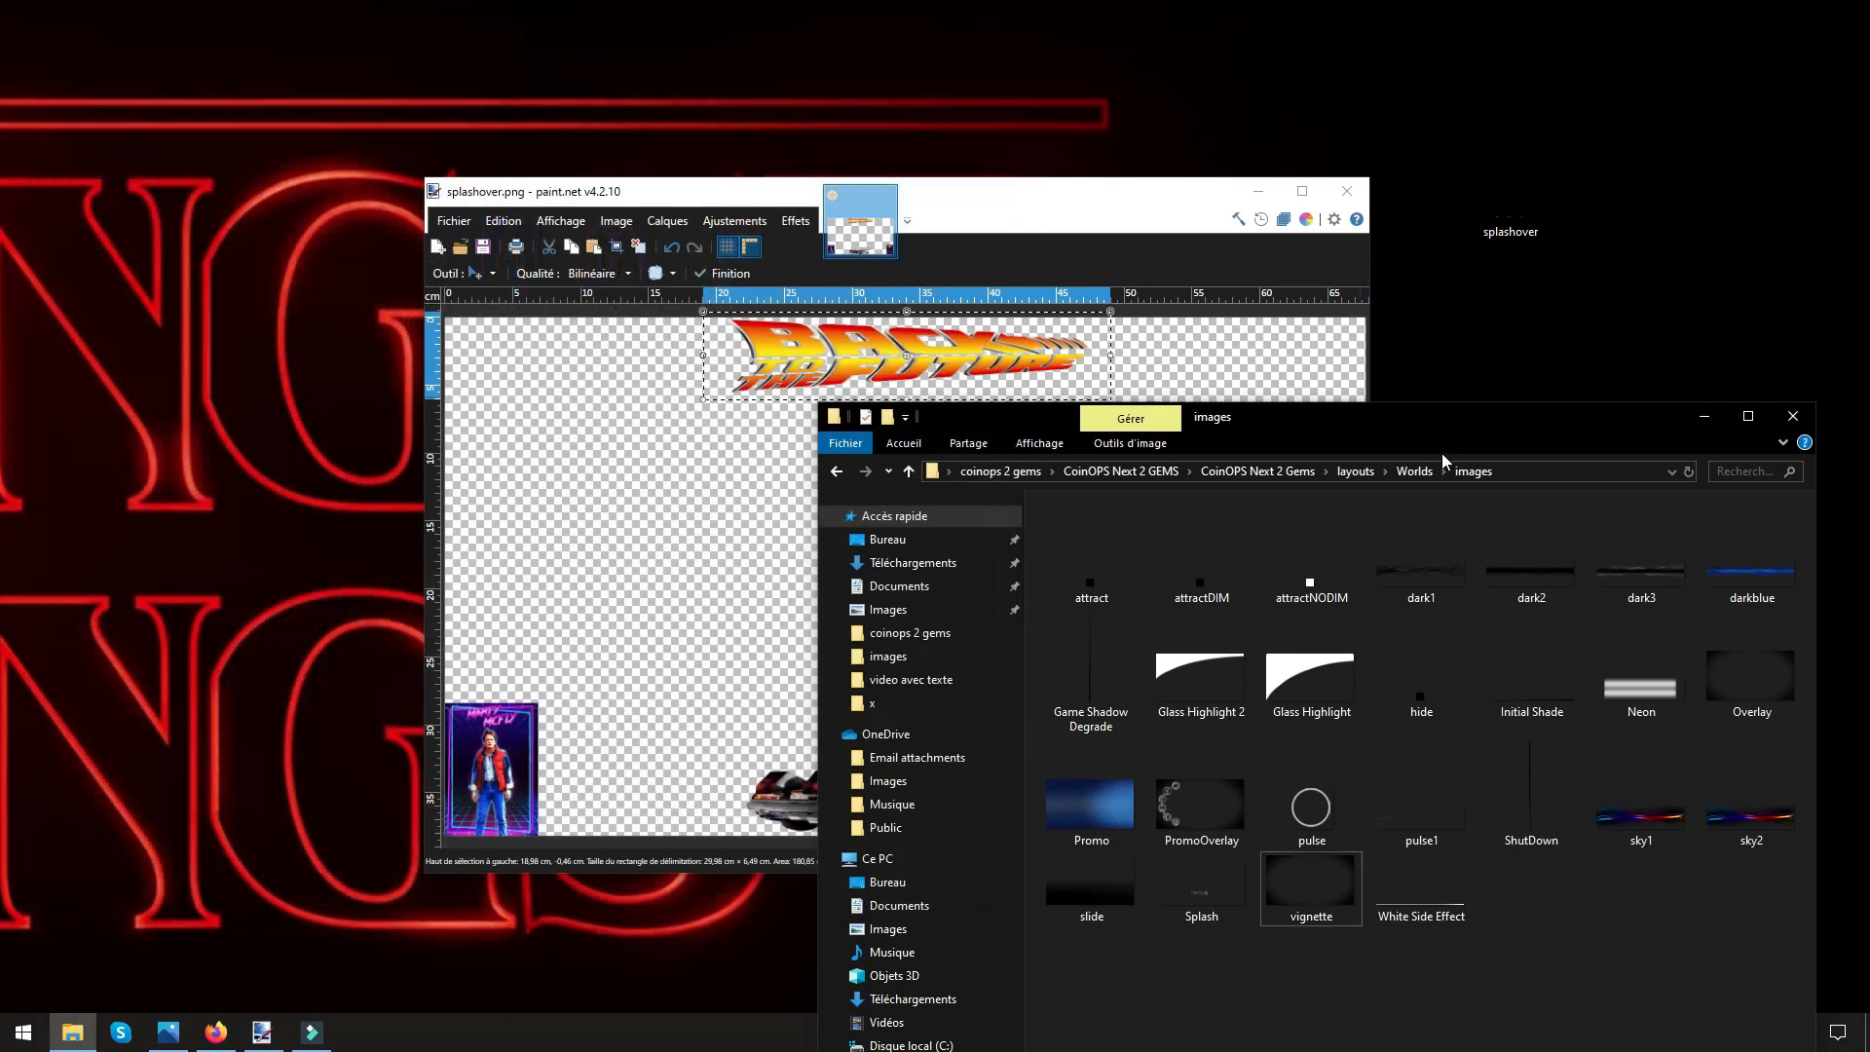
left_click(1704, 416)
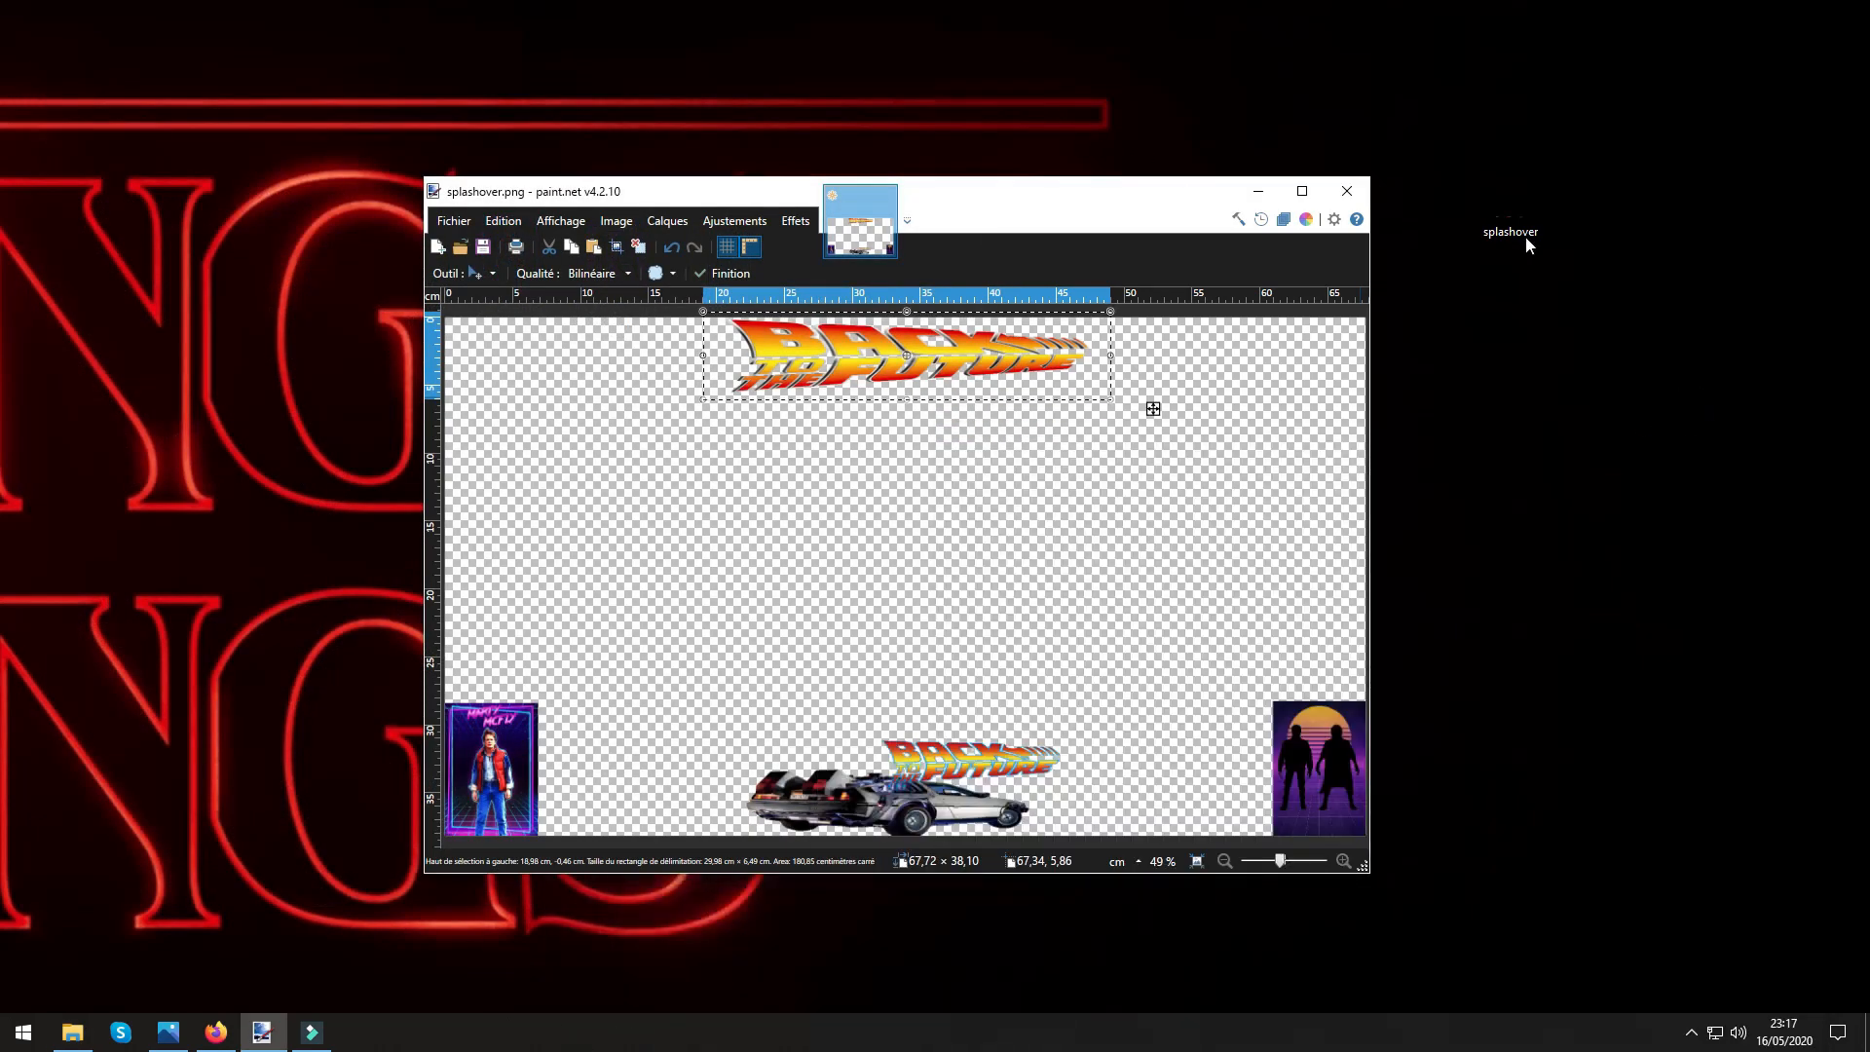
double_click(1510, 209)
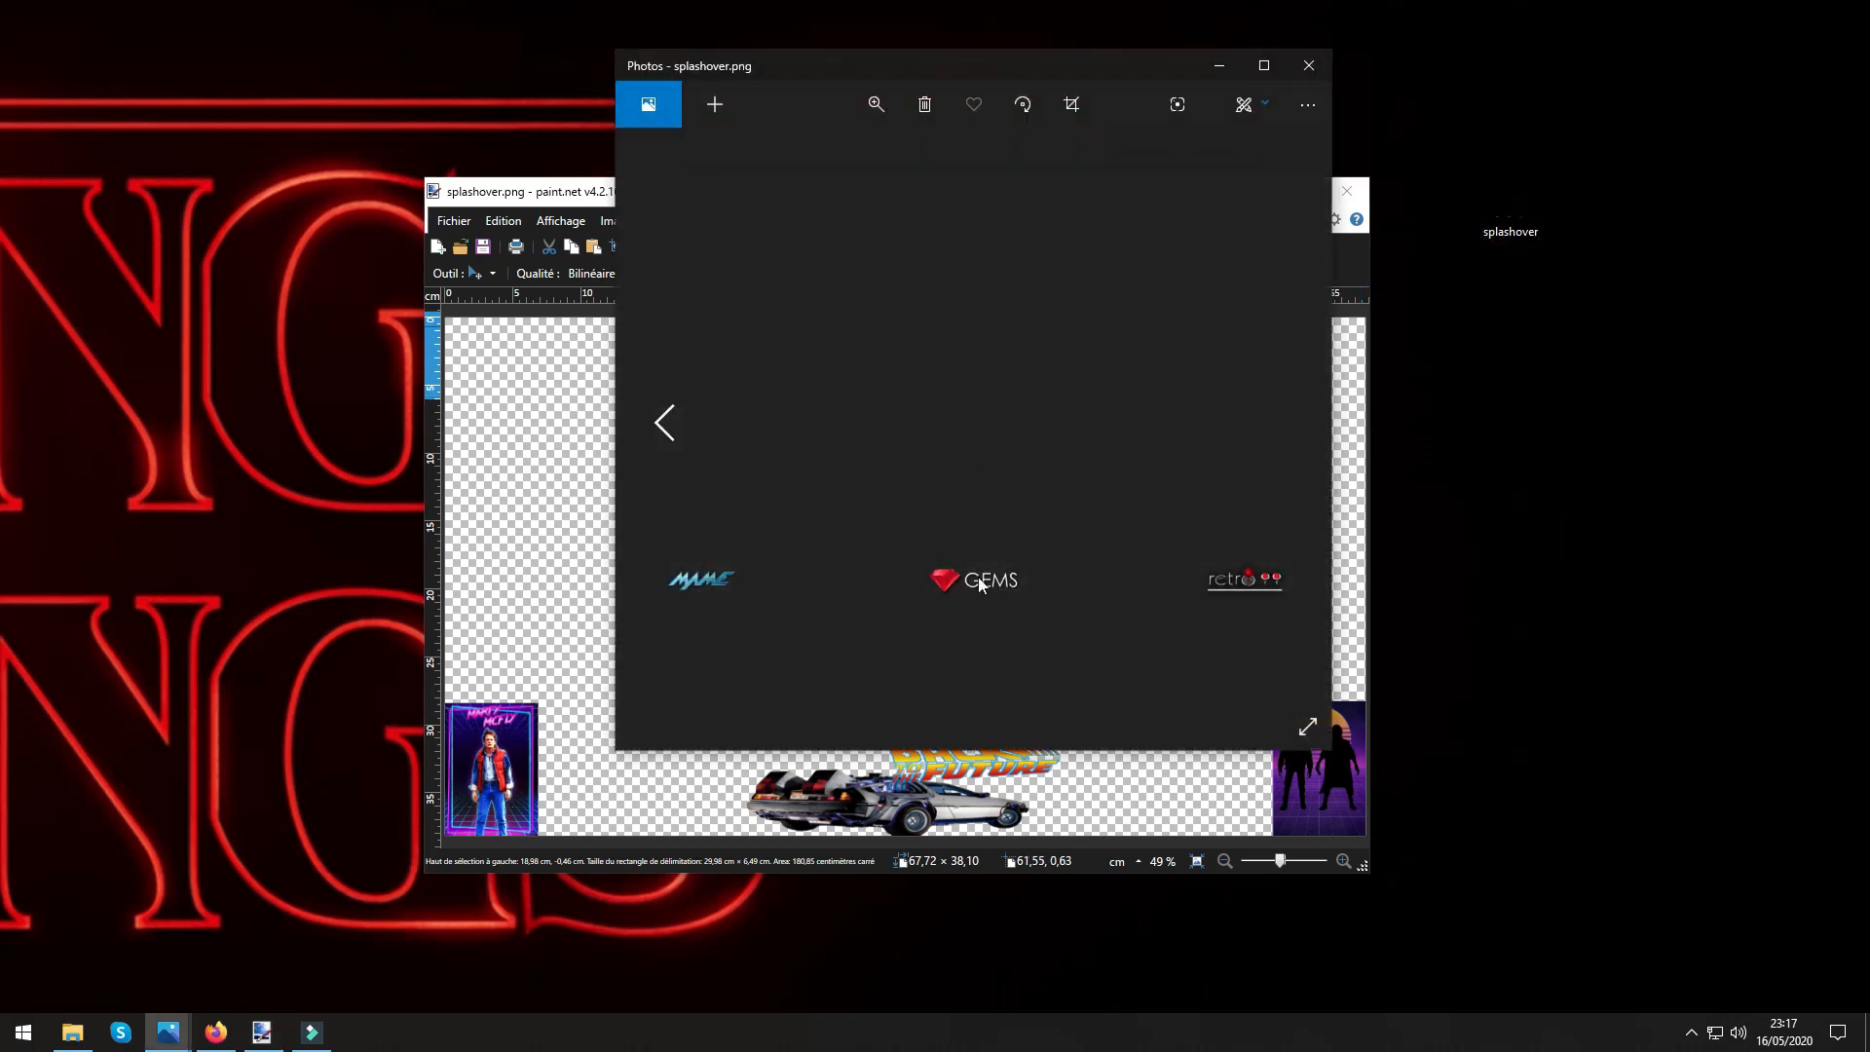
left_click(1309, 65)
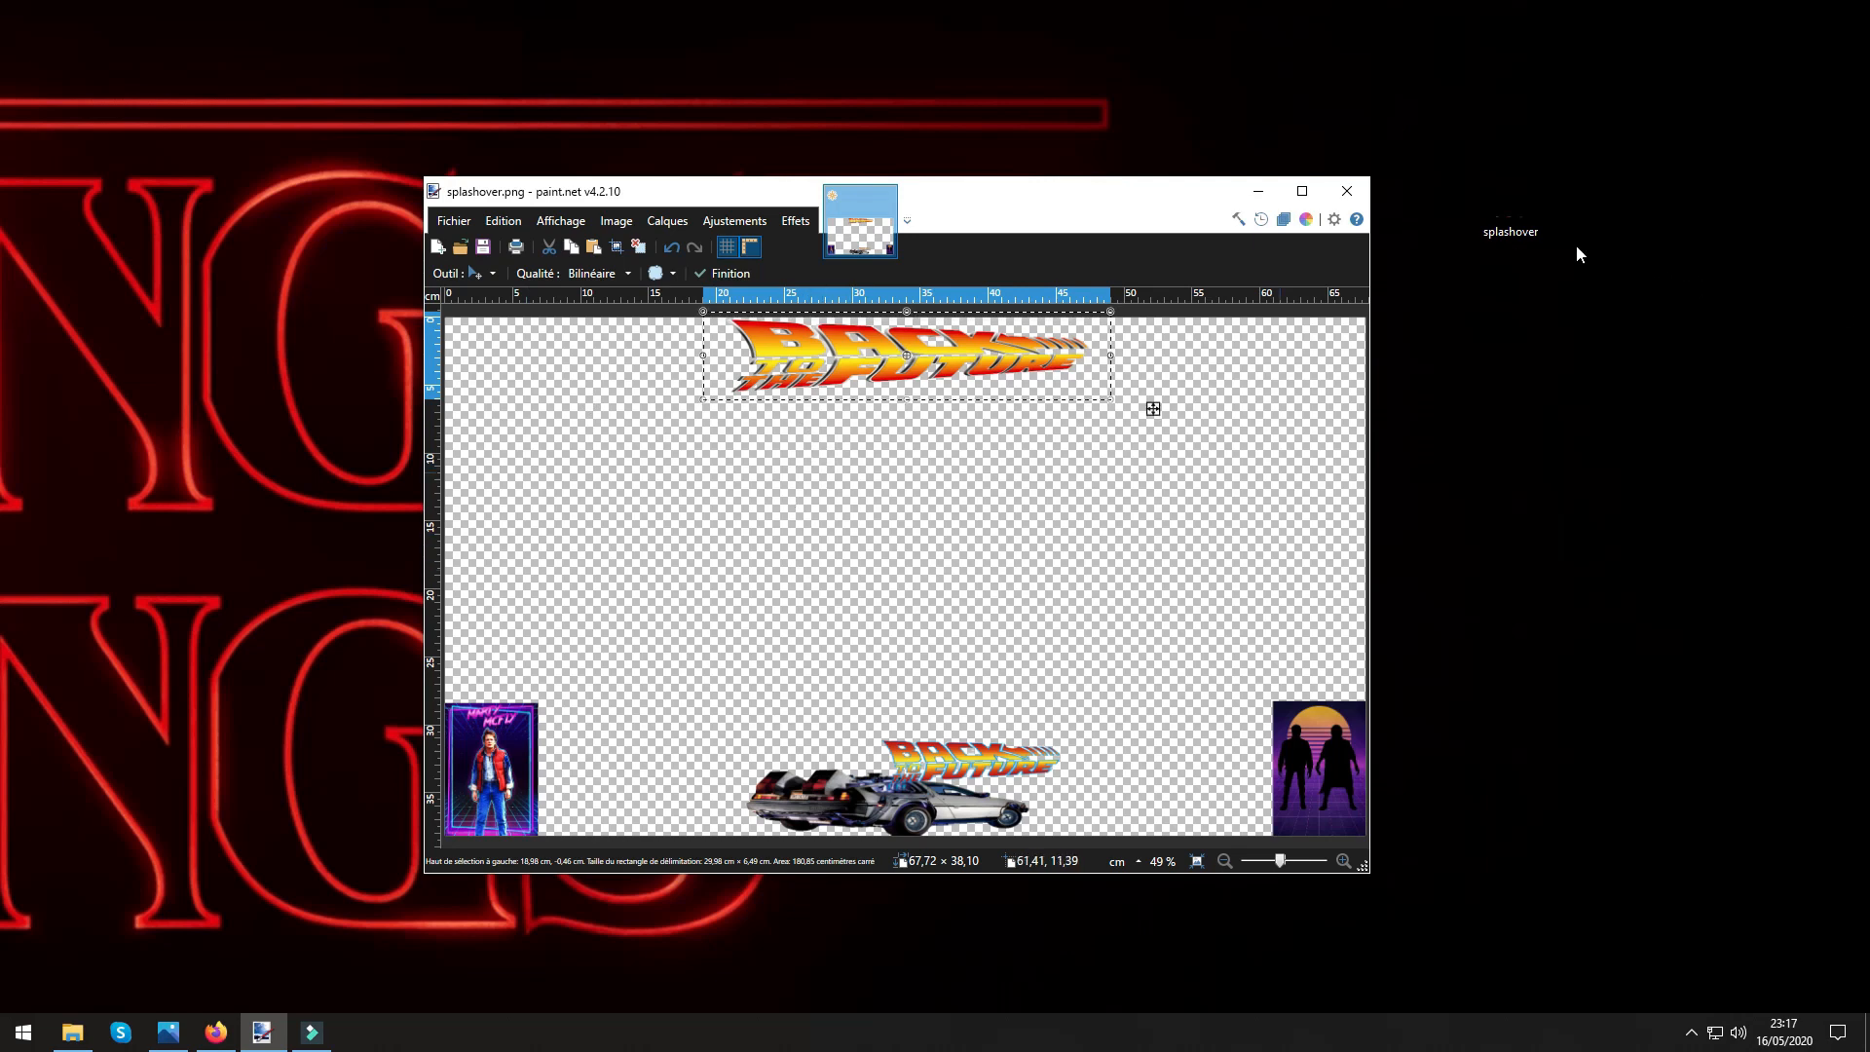
double_click(1500, 209)
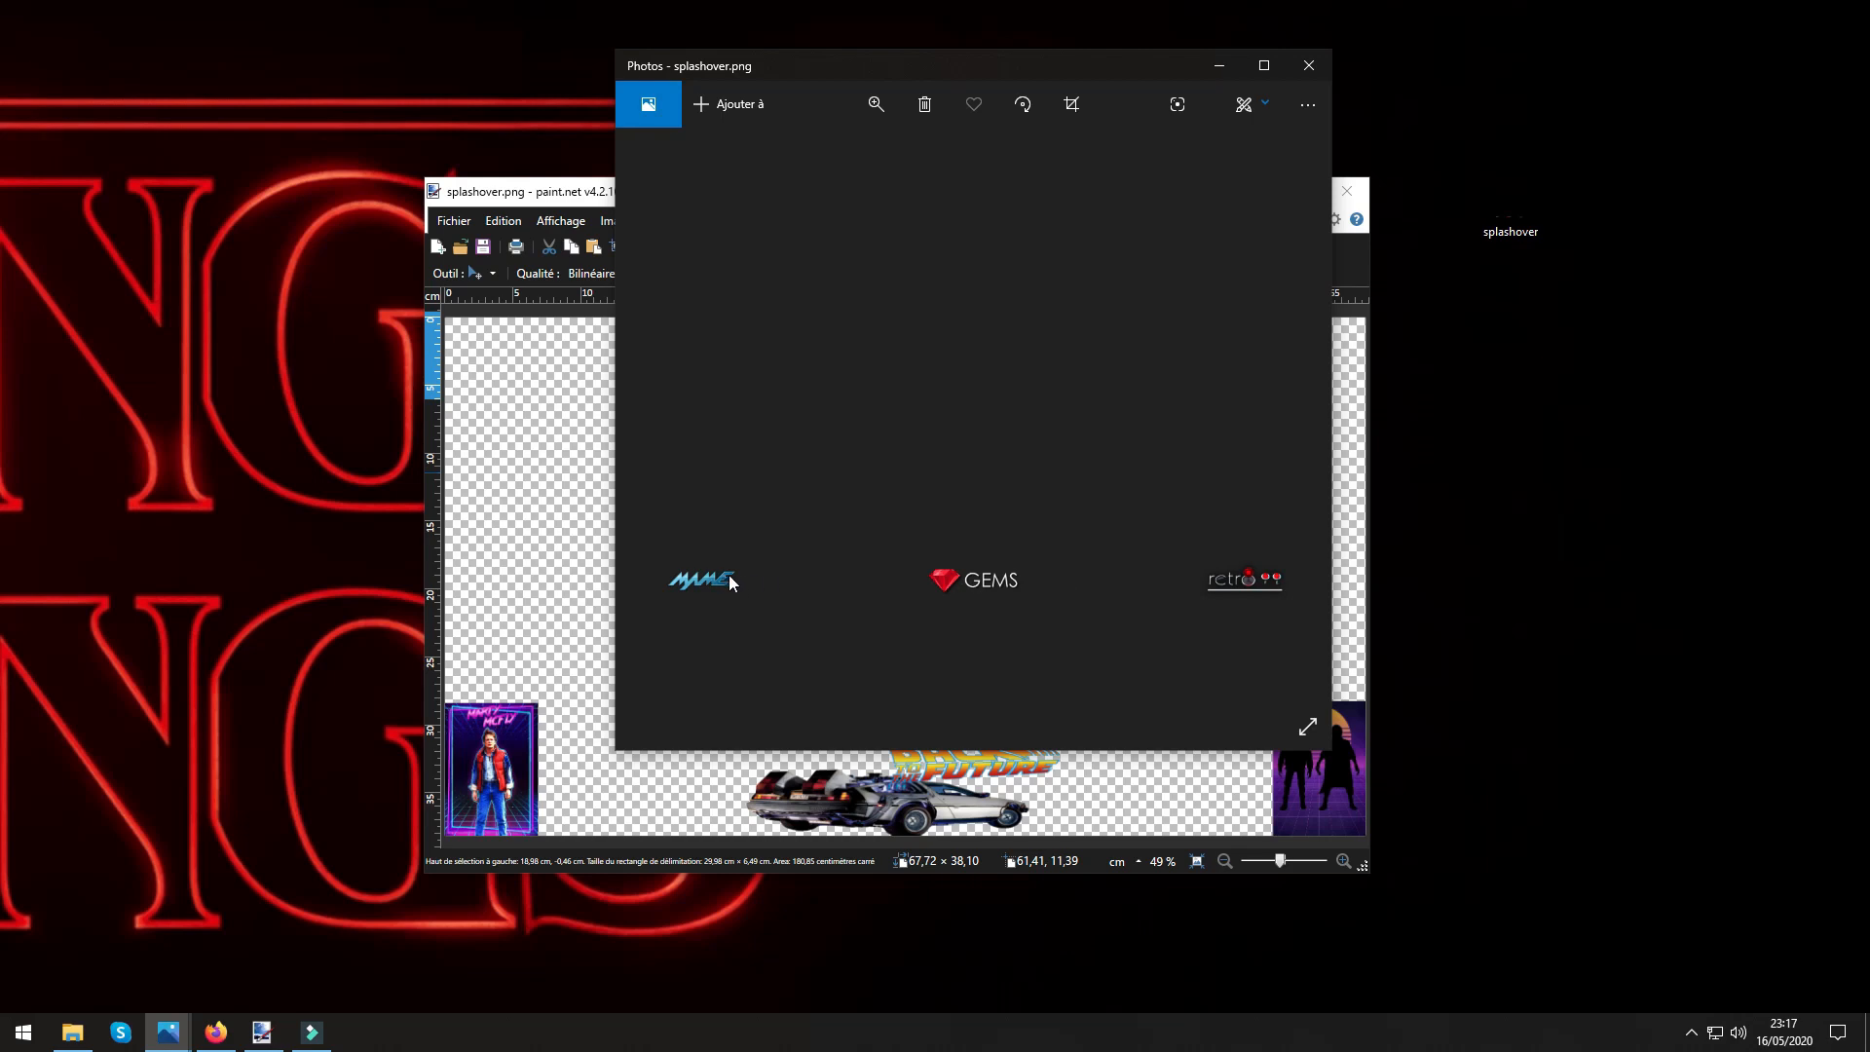
left_click(1308, 65)
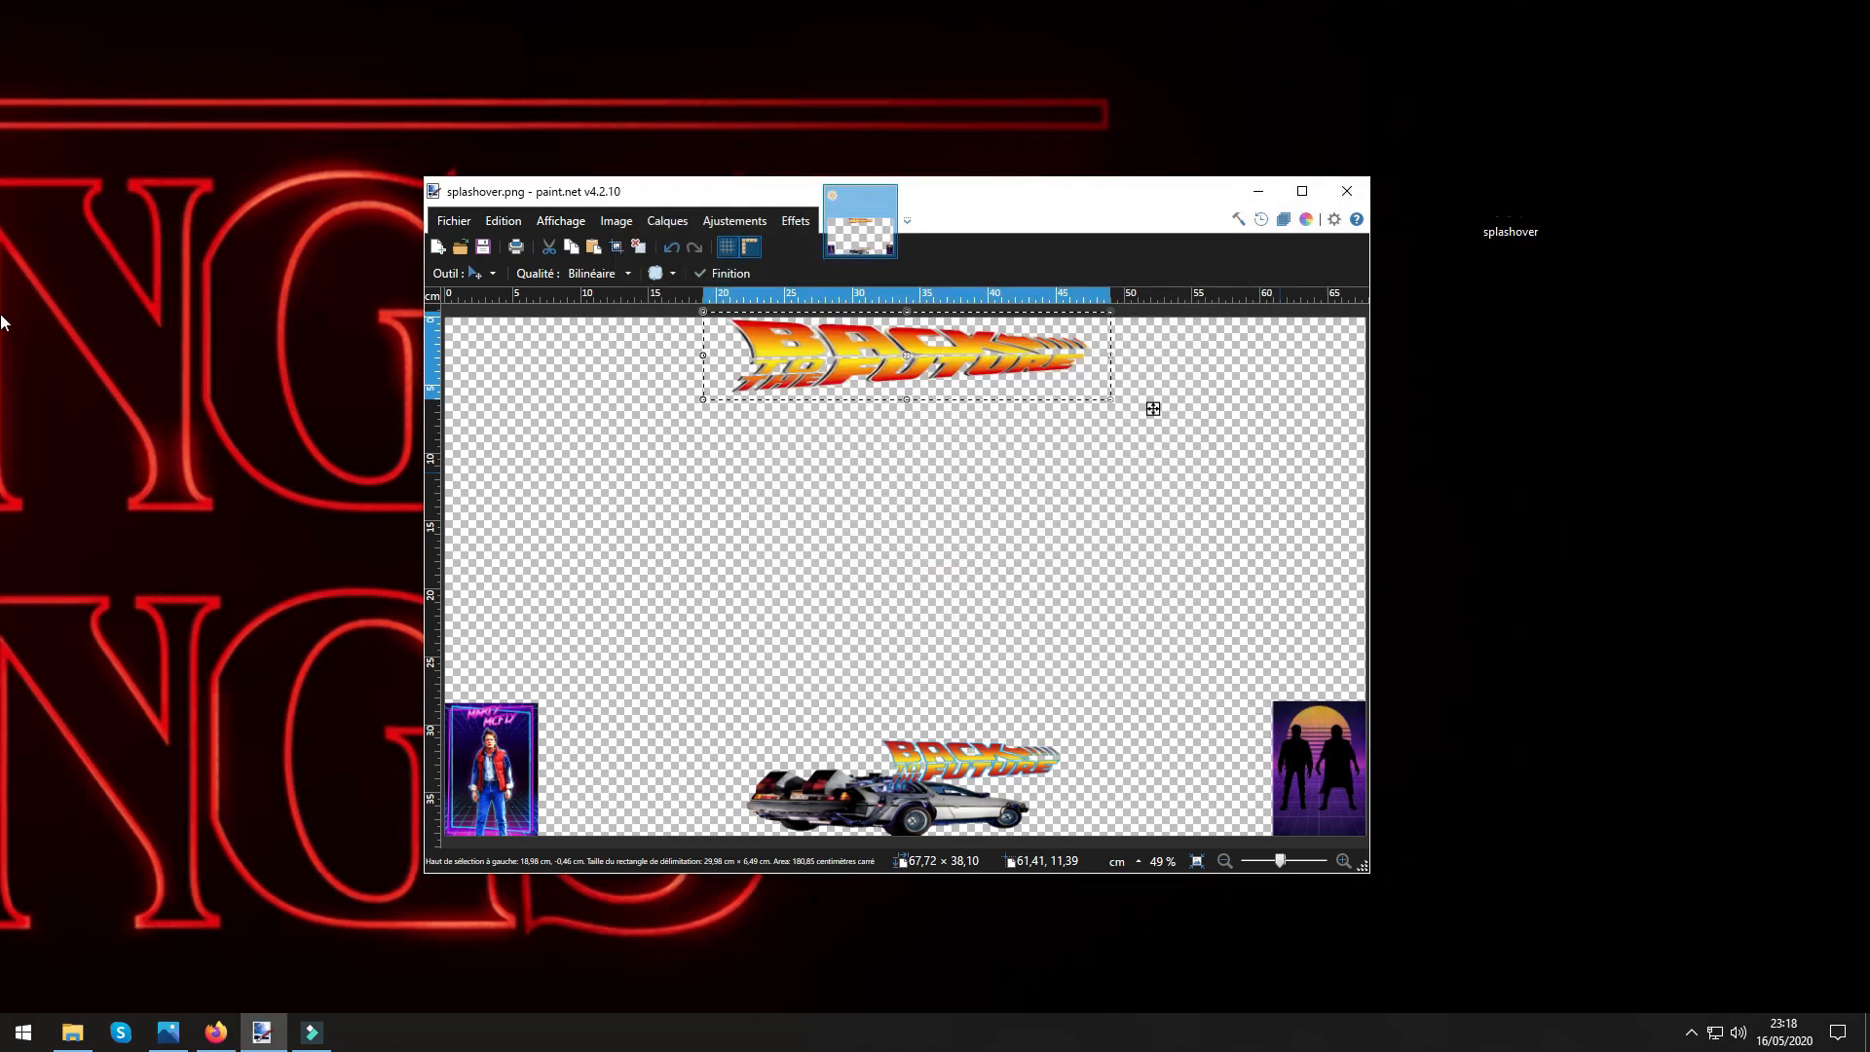
Switch to Internet Explorer and open online-image-editor.com from the saved favourites.
double_click(0, 52)
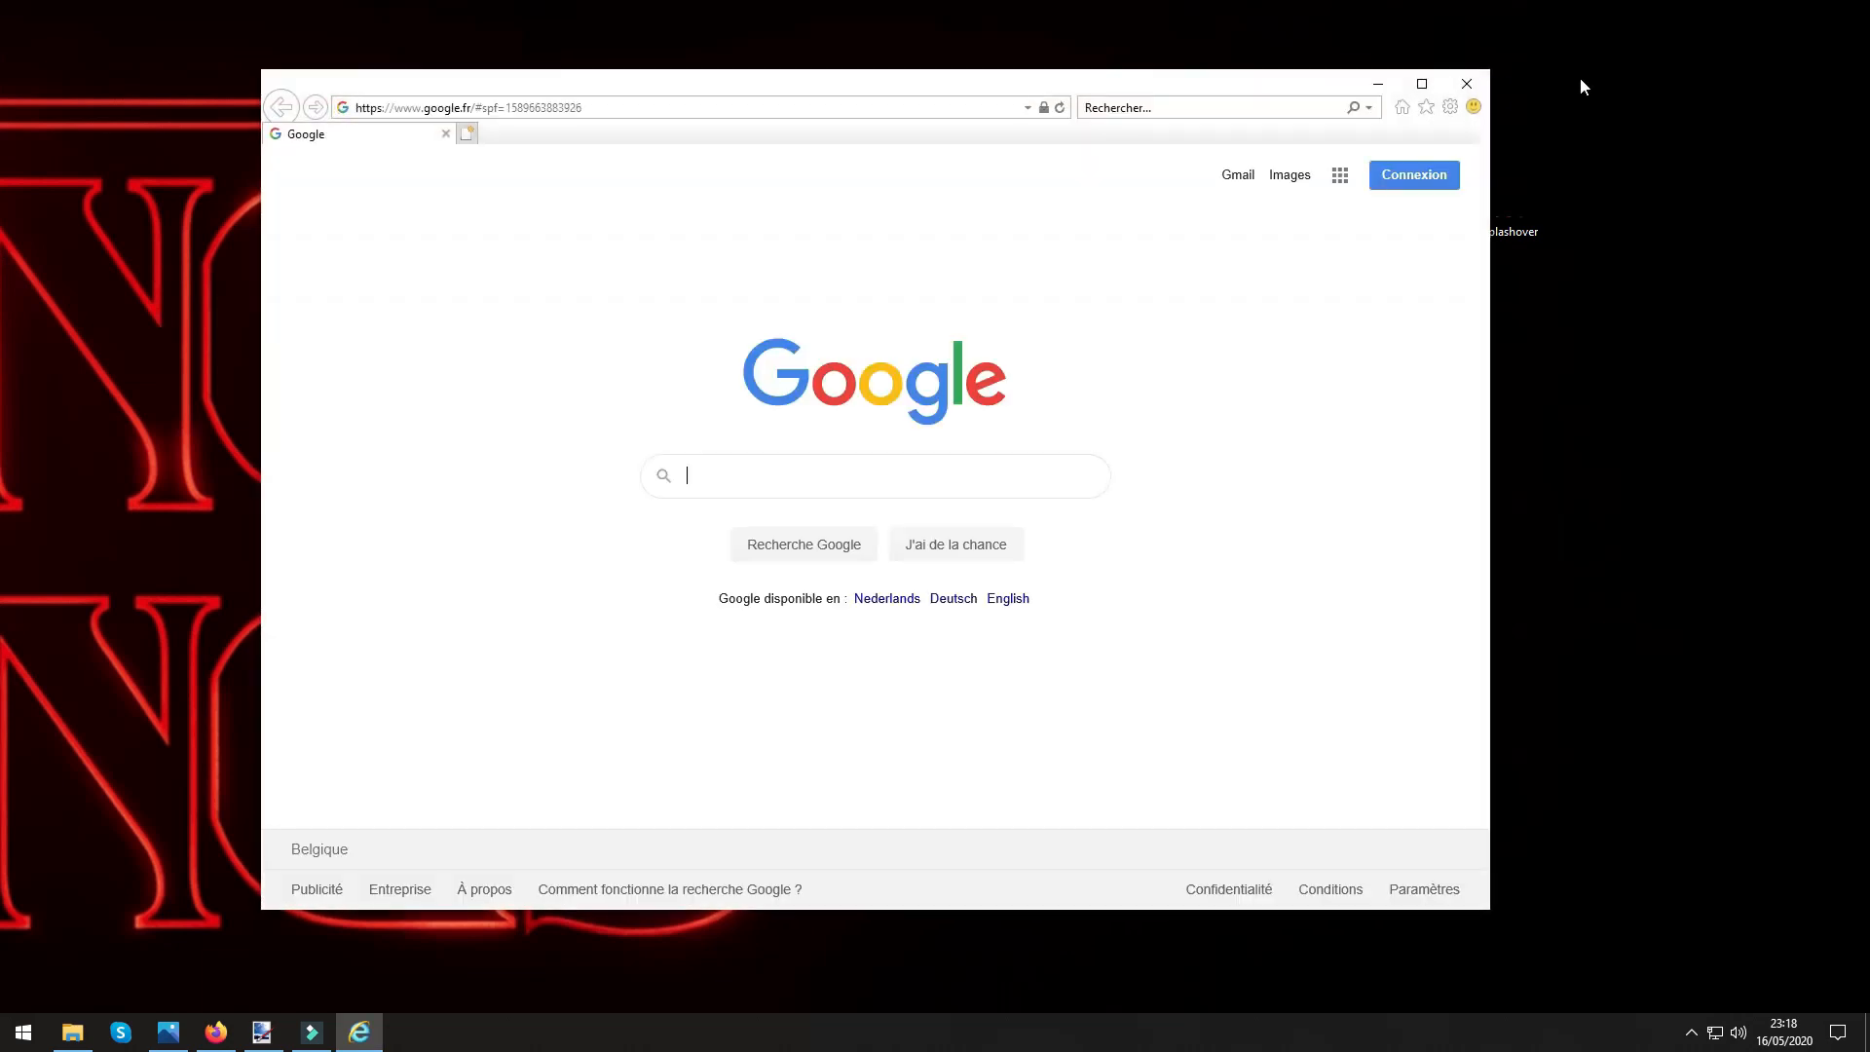
left_click(1426, 107)
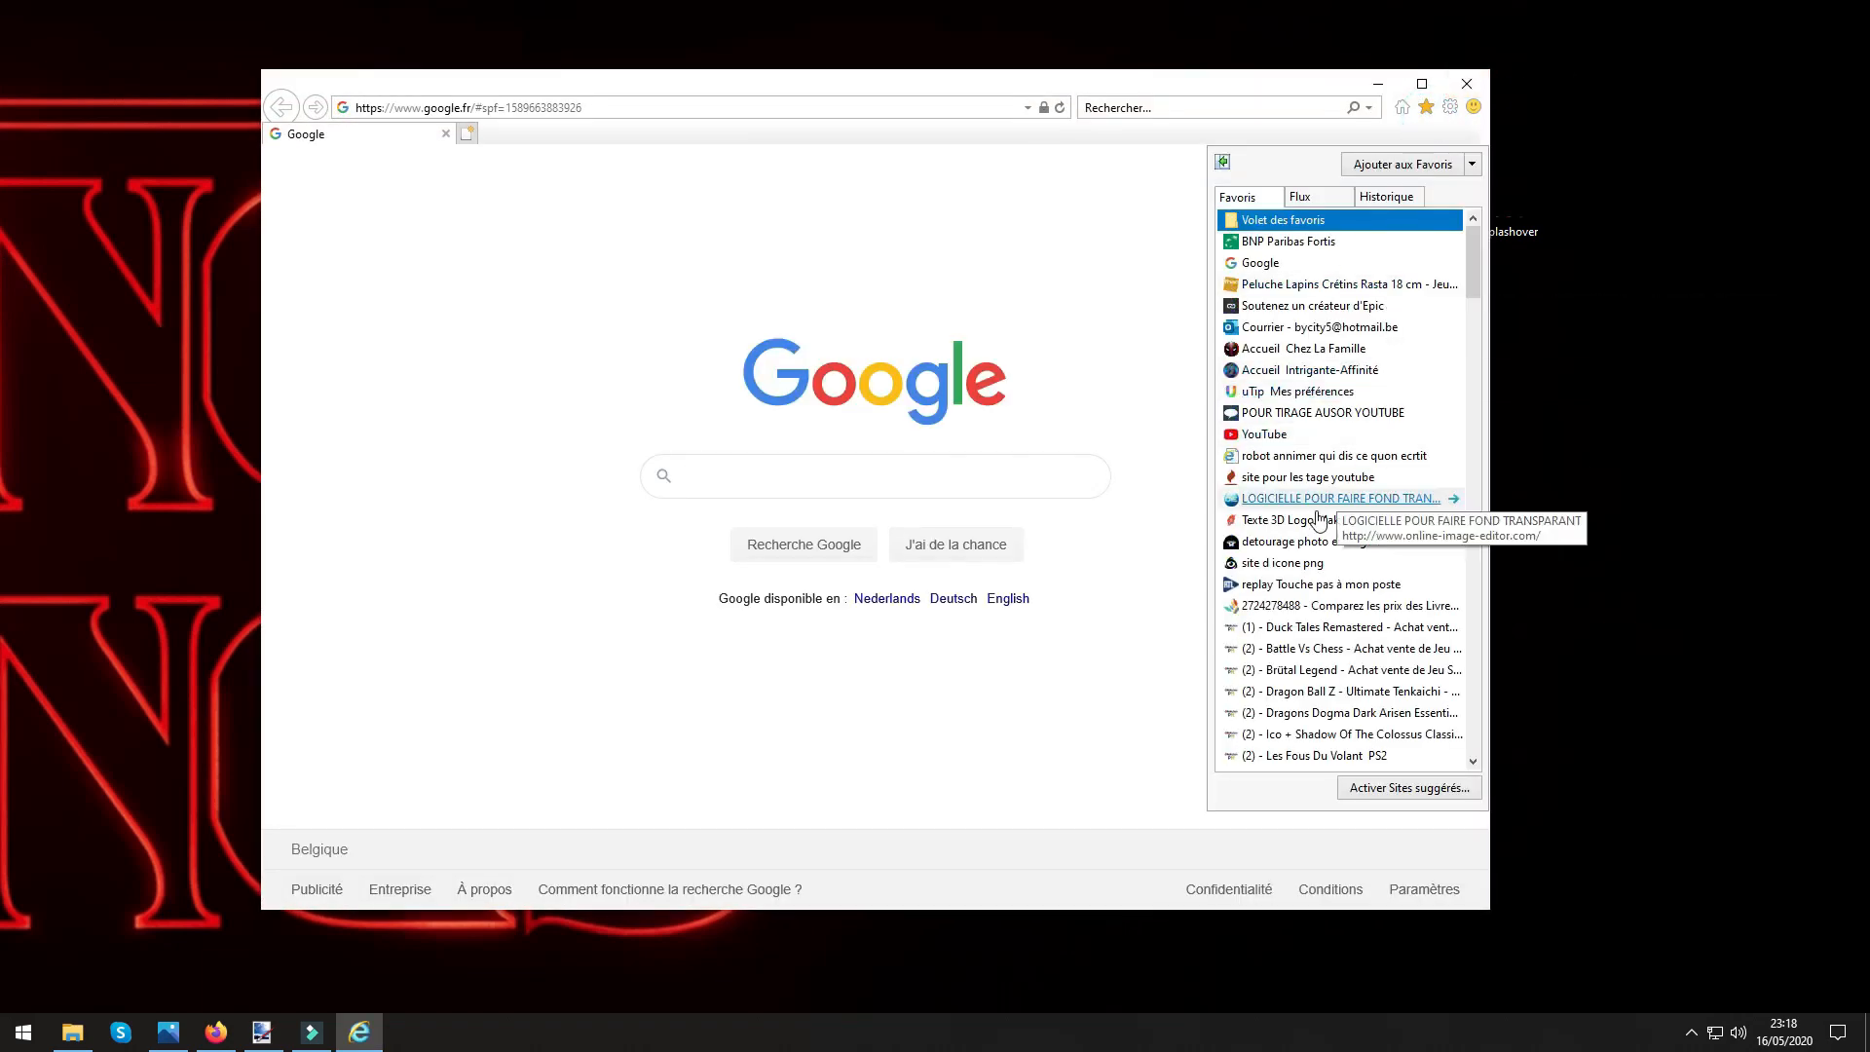
left_click(1297, 500)
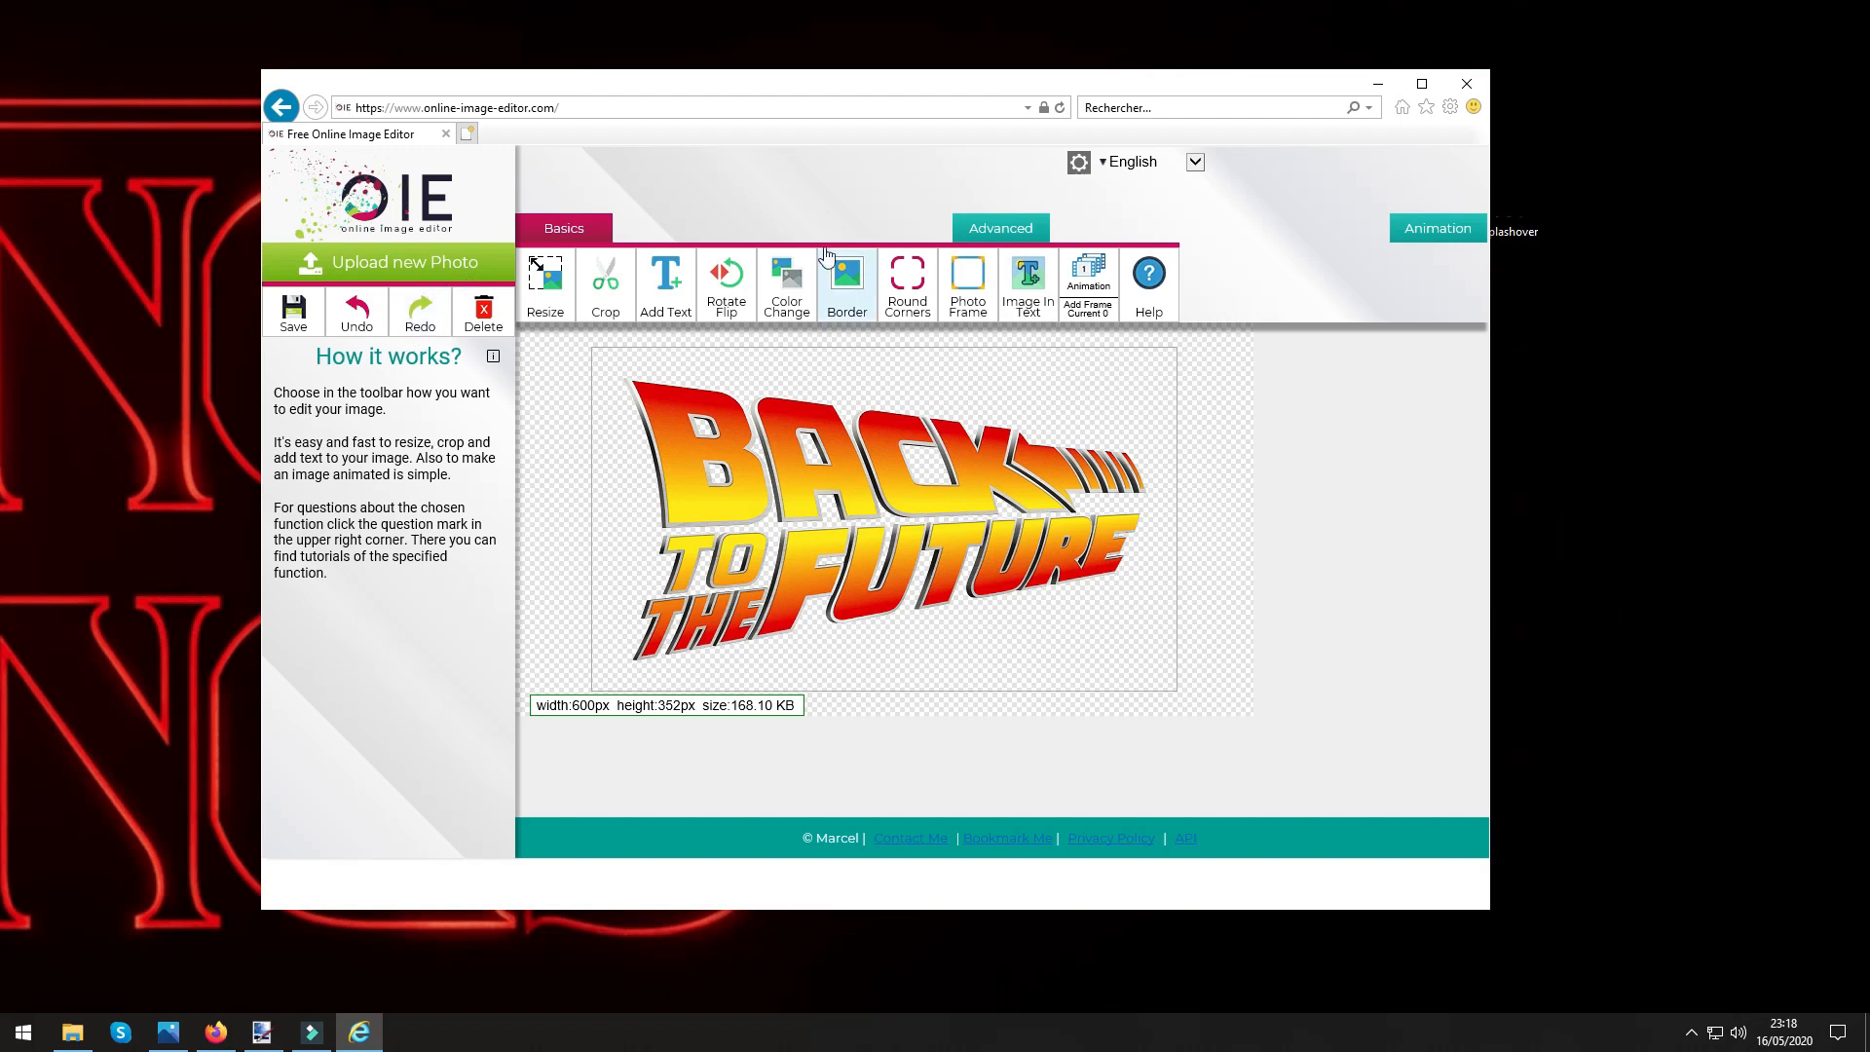
Open splashover.png in the photo viewer and move its window to the other monitor.
double_click(1537, 214)
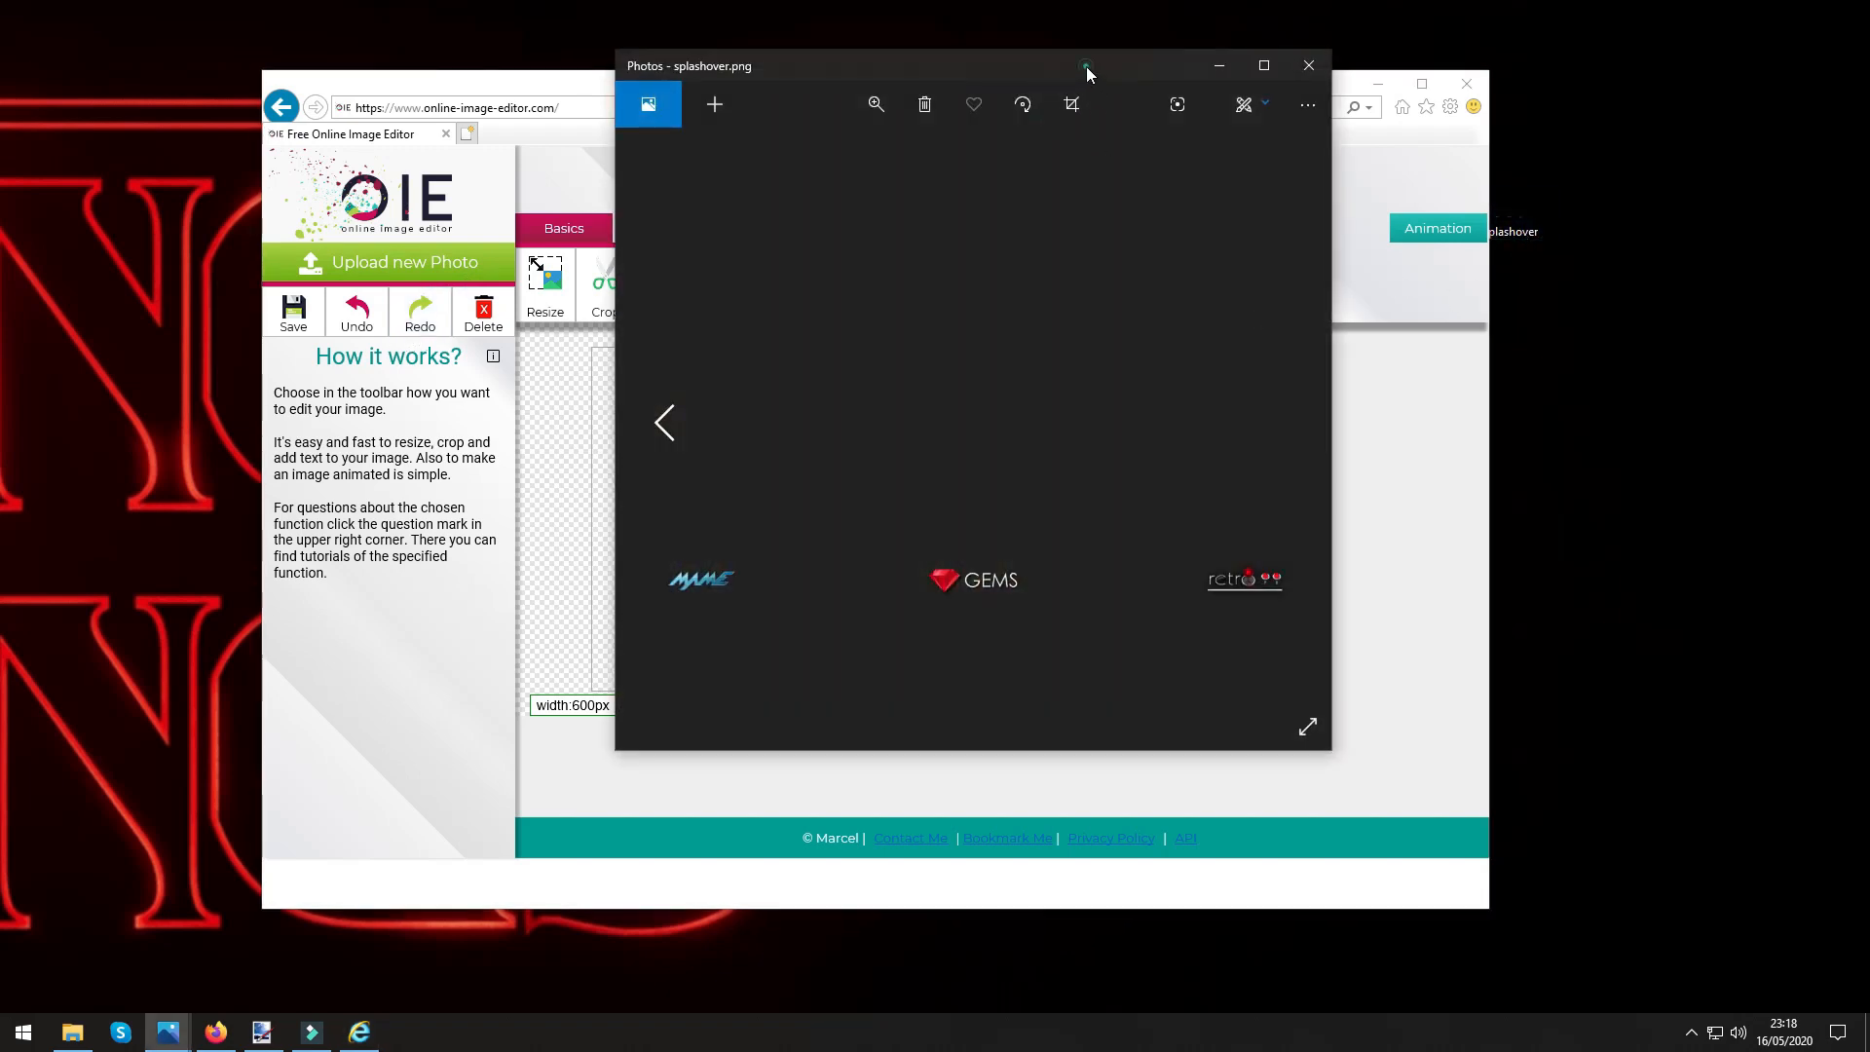
left_click_drag(1085, 68, 0, 107)
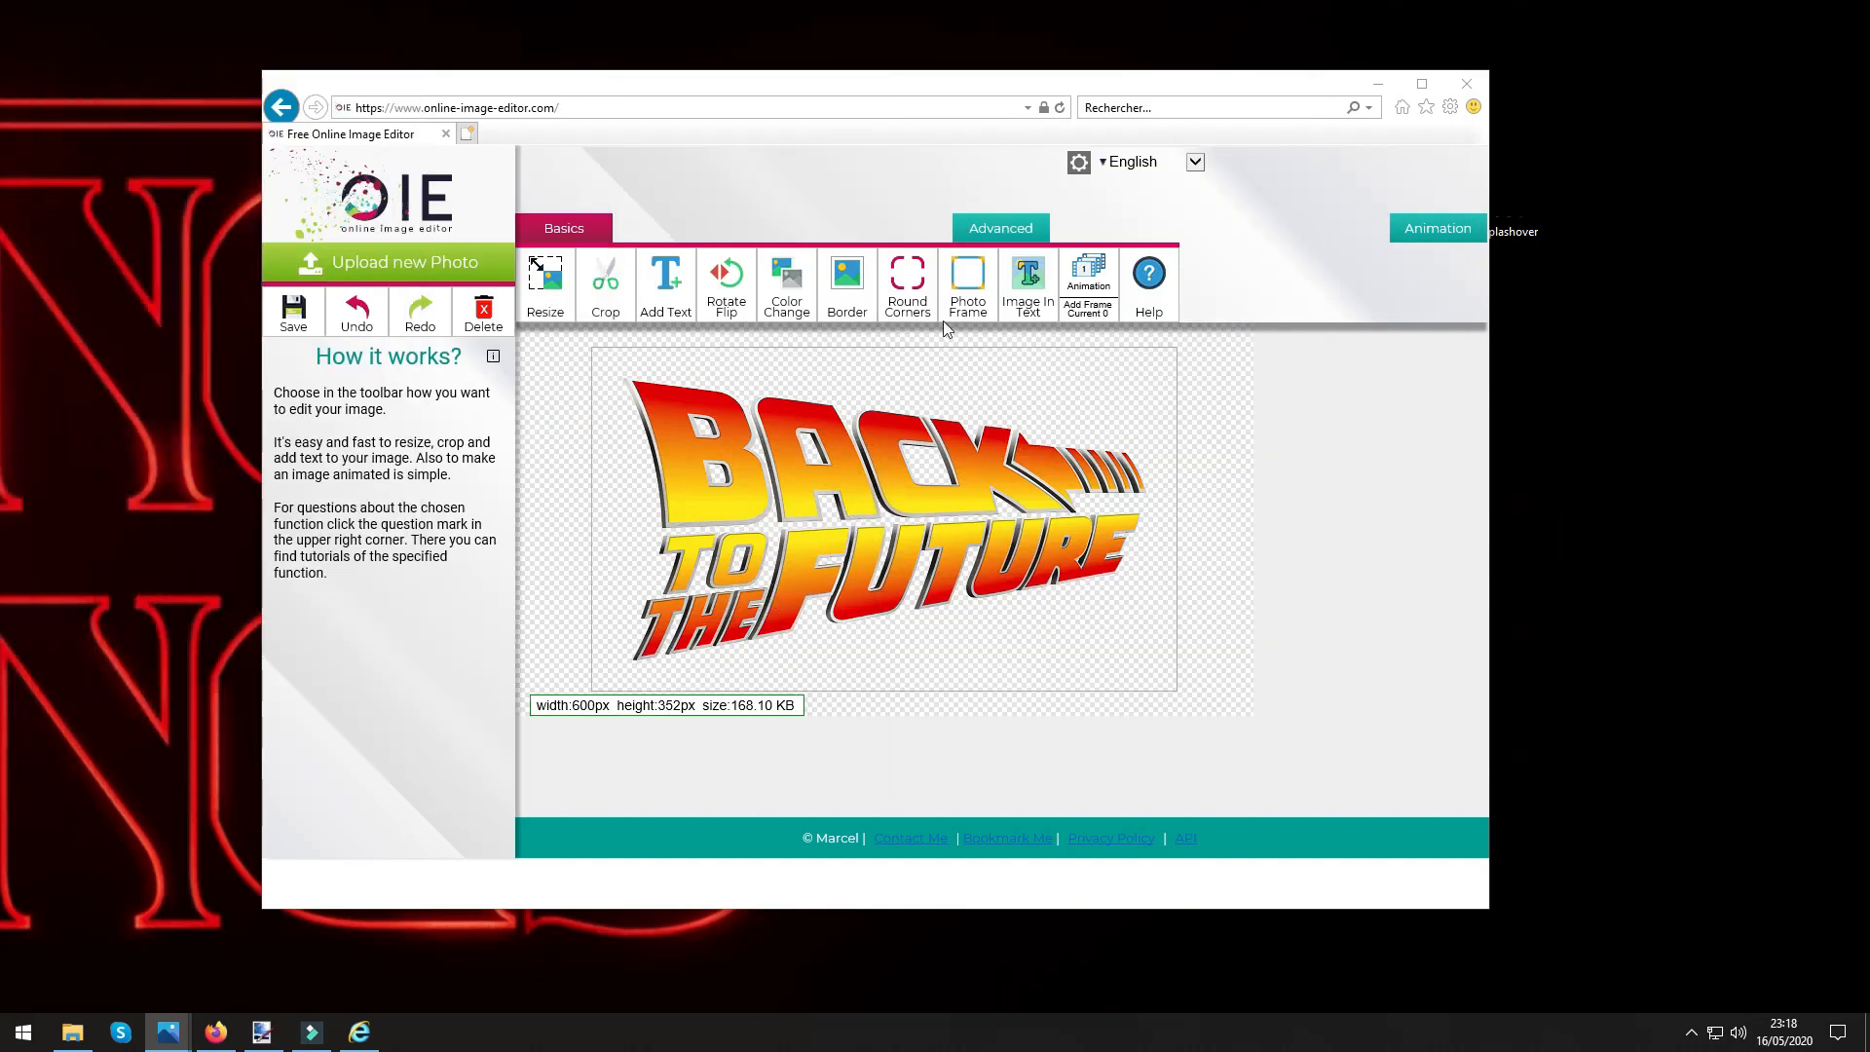
Set the online image editor's language to French and display its advanced tools.
left_click(981, 239)
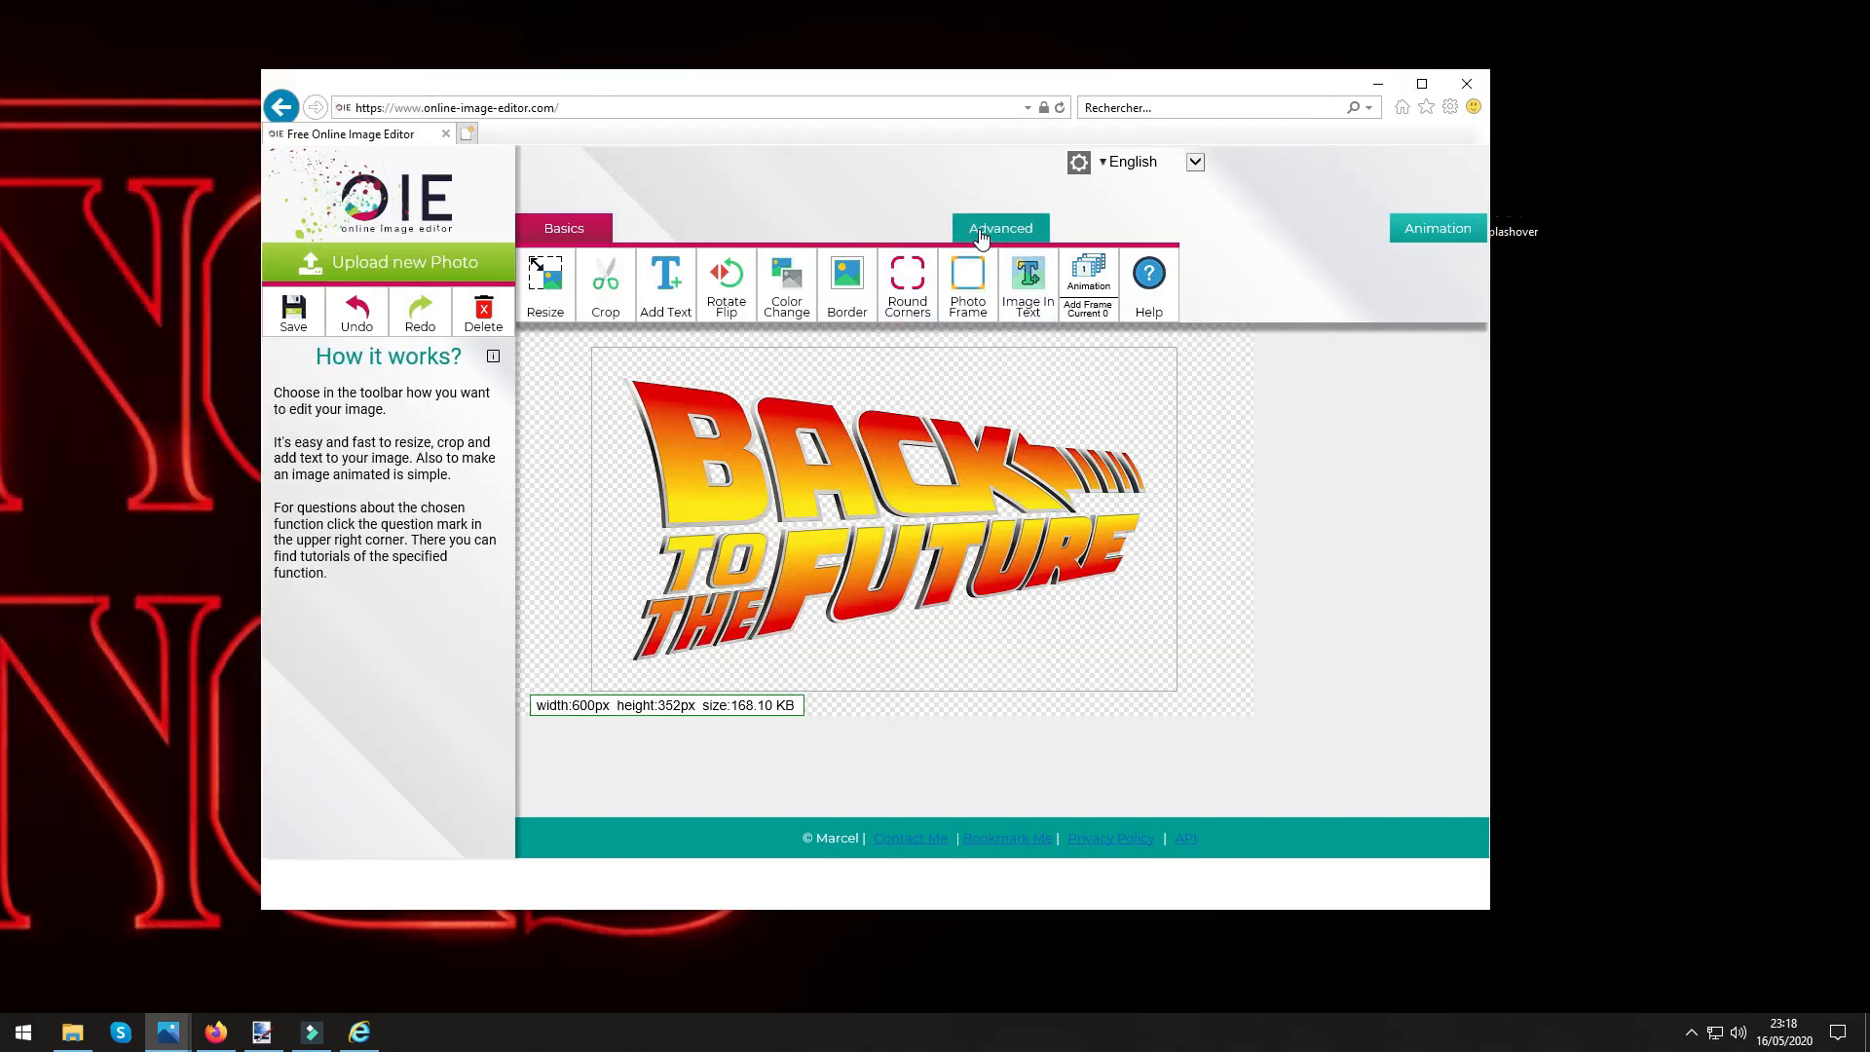
left_click(1121, 168)
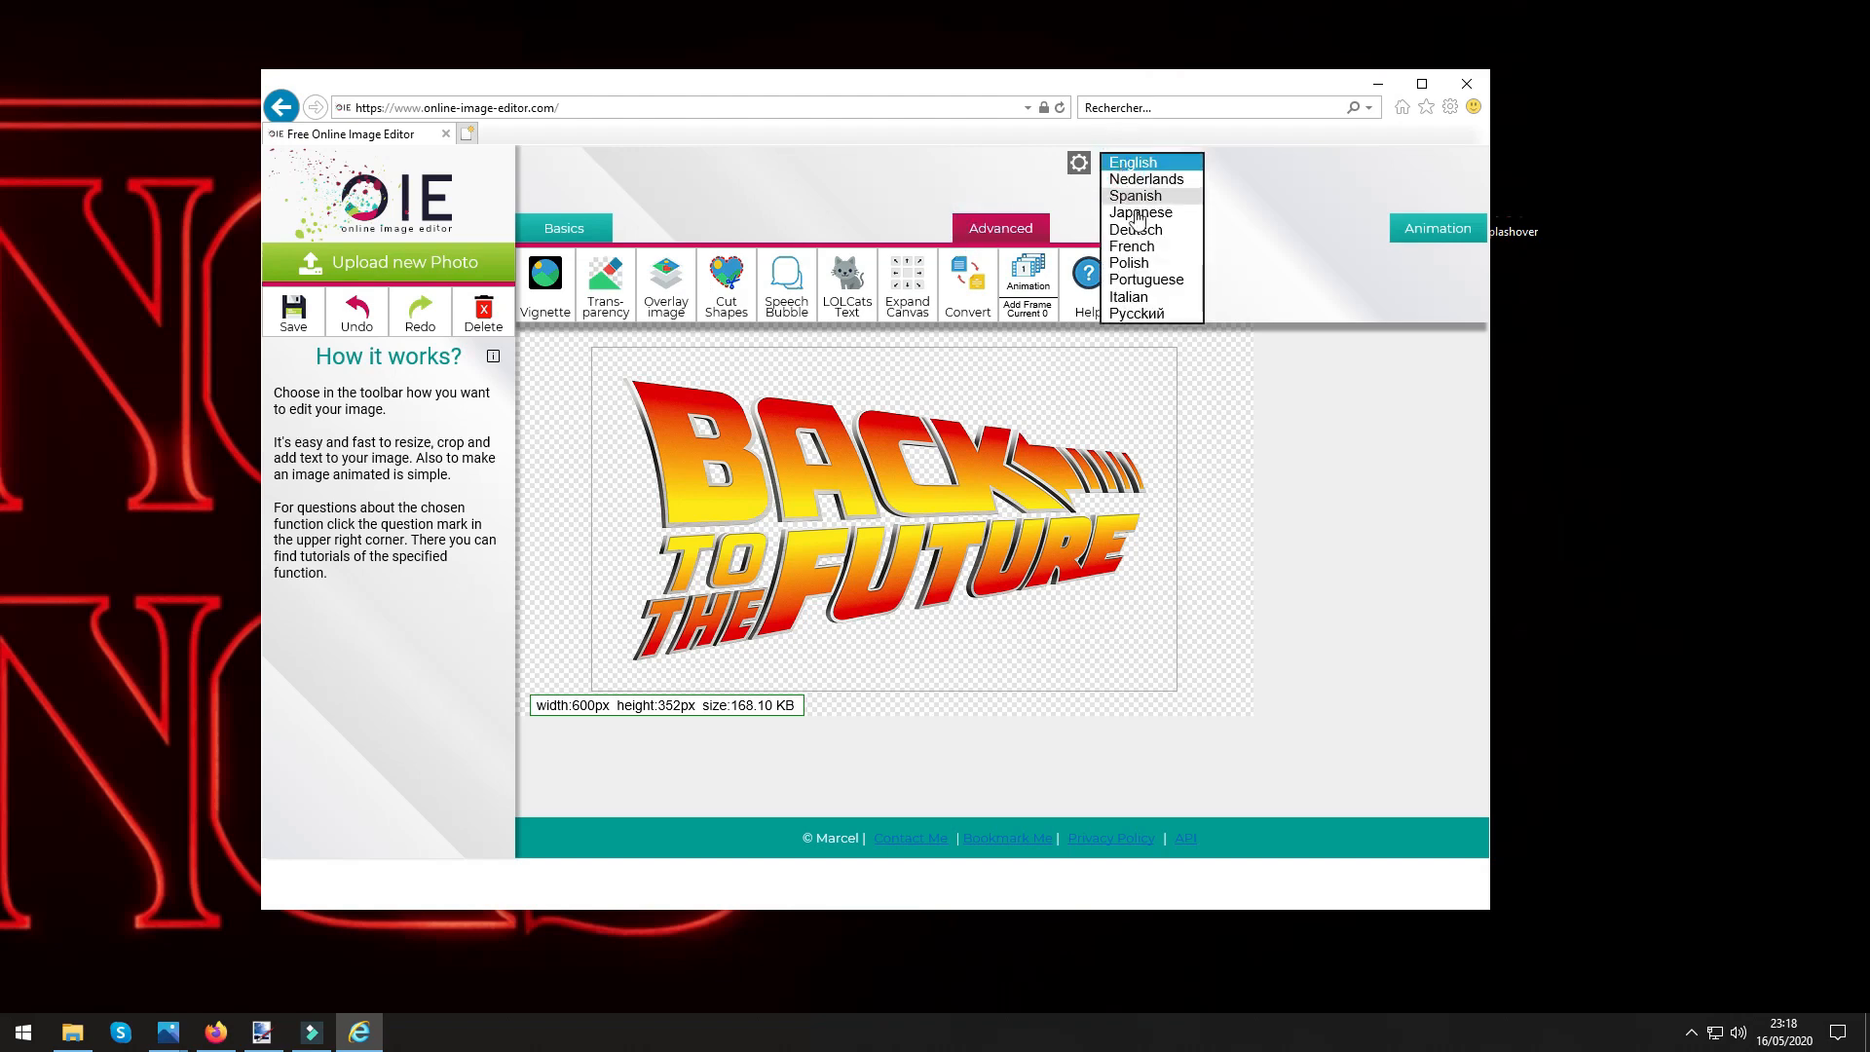
left_click(1129, 249)
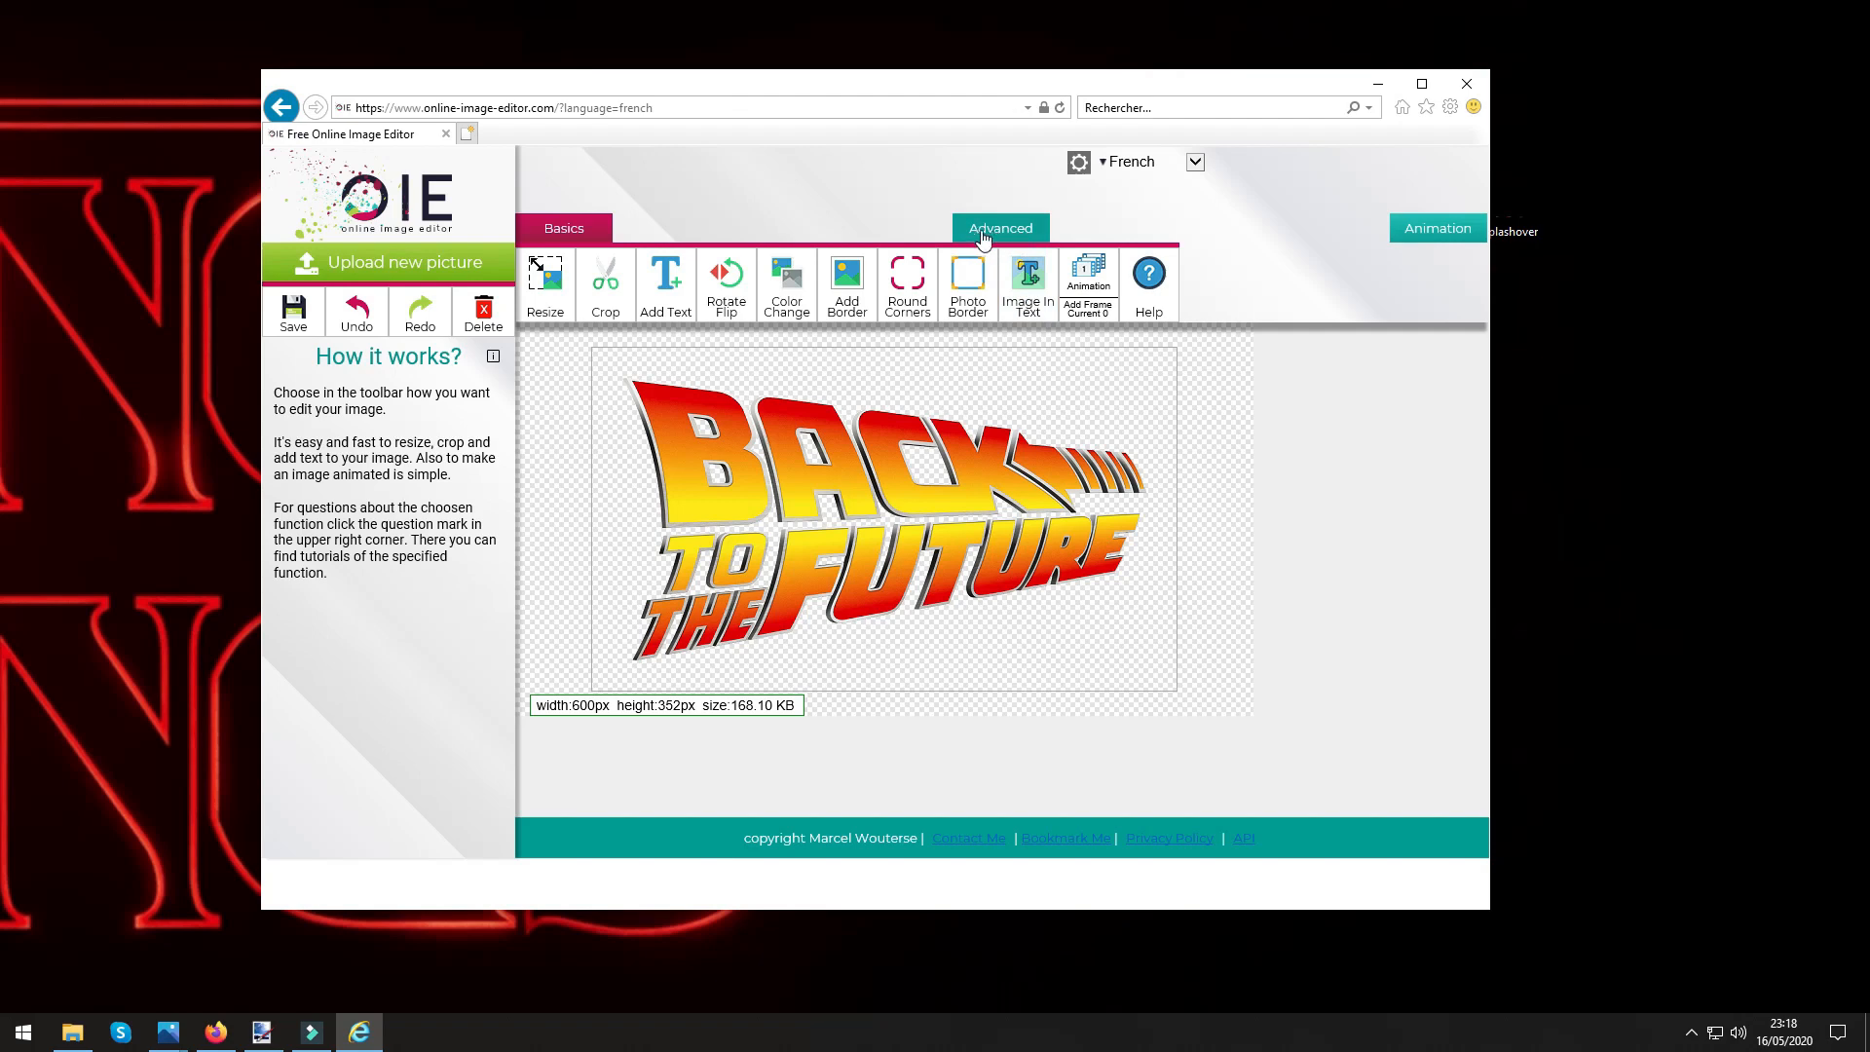
left_click(1000, 230)
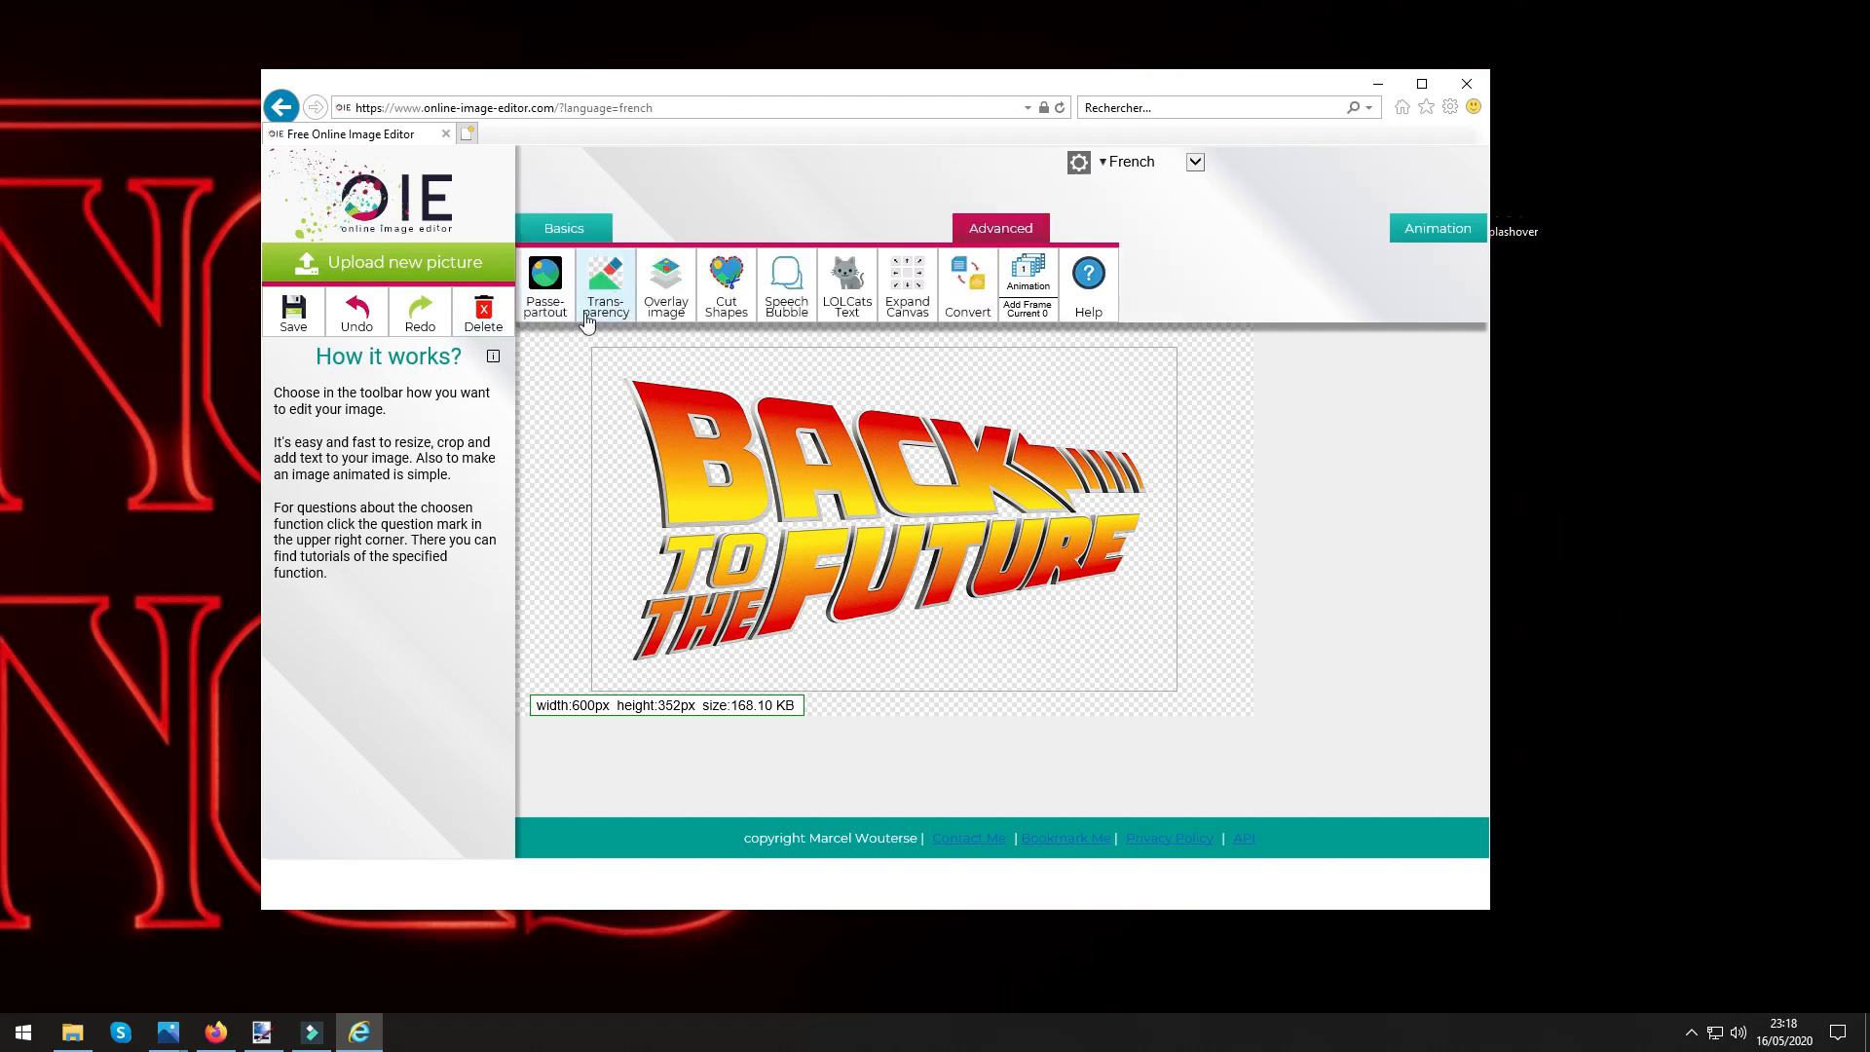
Set up the Transparency tool to draw a transparent line with a width of 25.
left_click(603, 285)
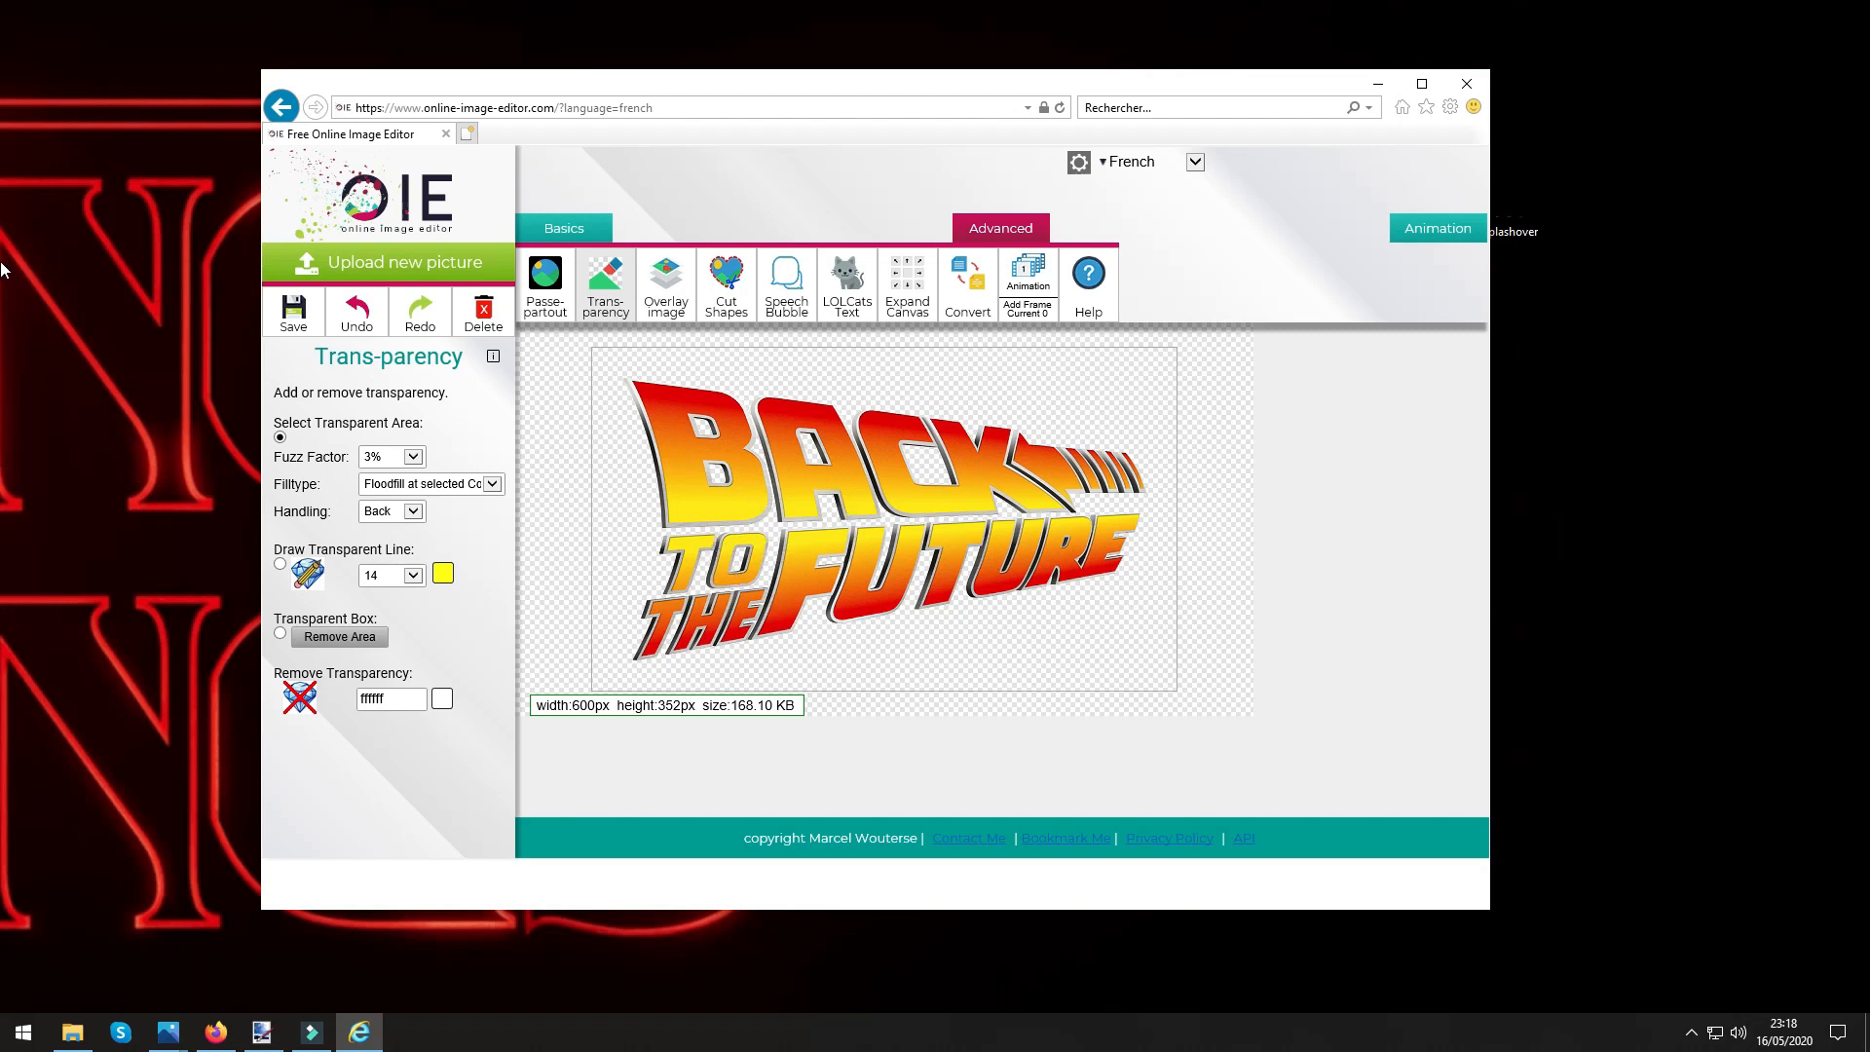
mouse_move(1, 82)
left_mouse_down()
mouse_move(1097, 115)
mouse_move(1, 83)
left_mouse_up()
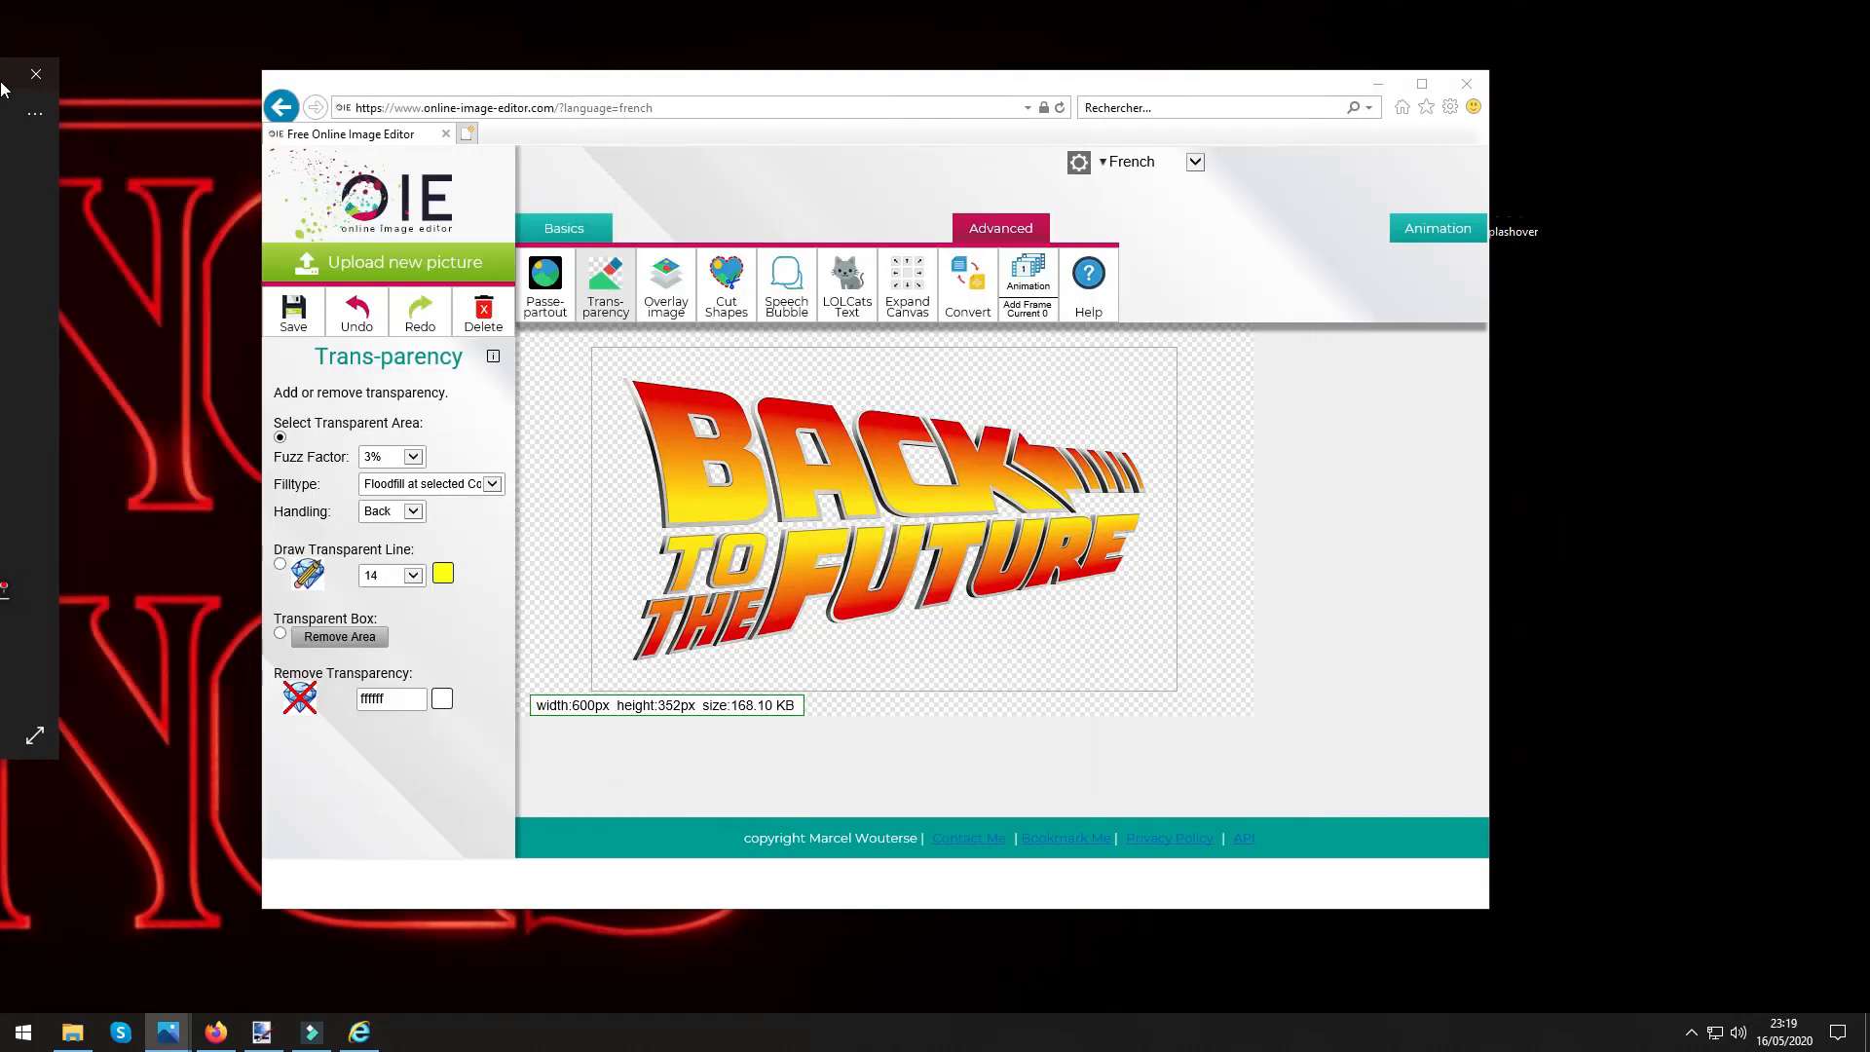
left_click(280, 569)
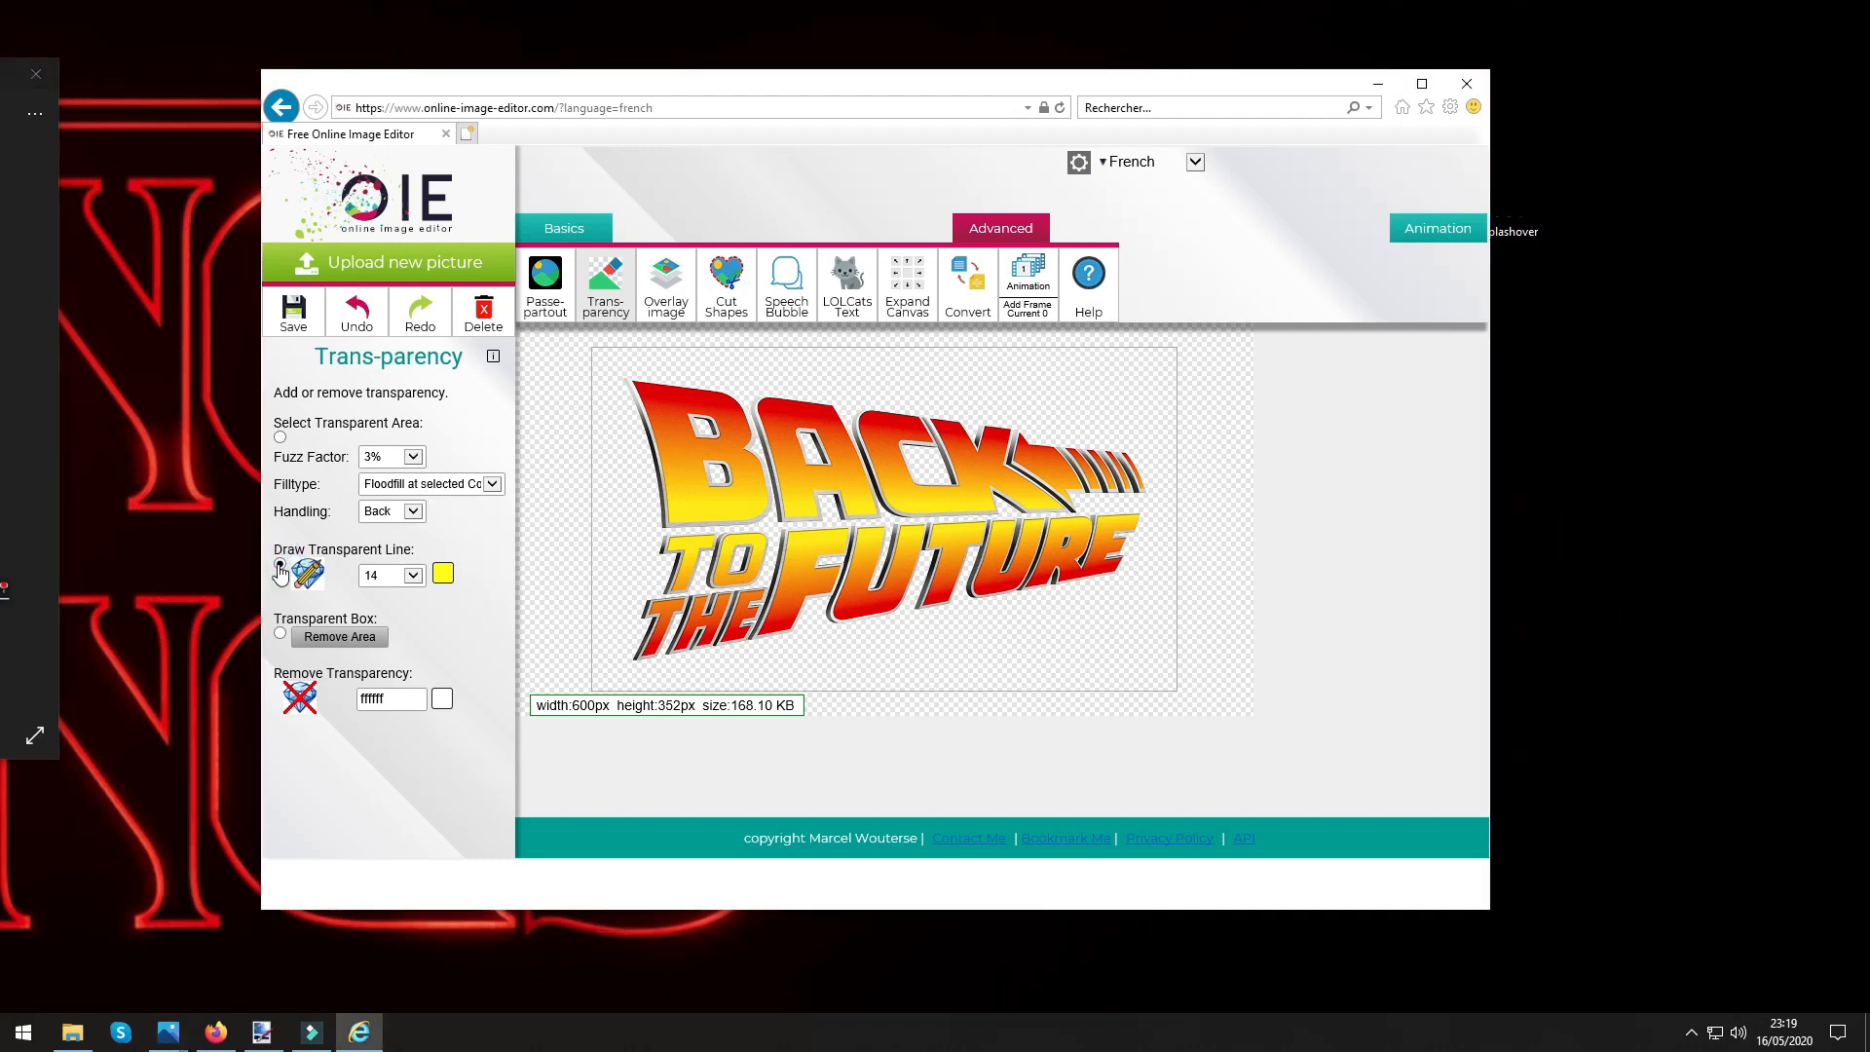
left_click(414, 577)
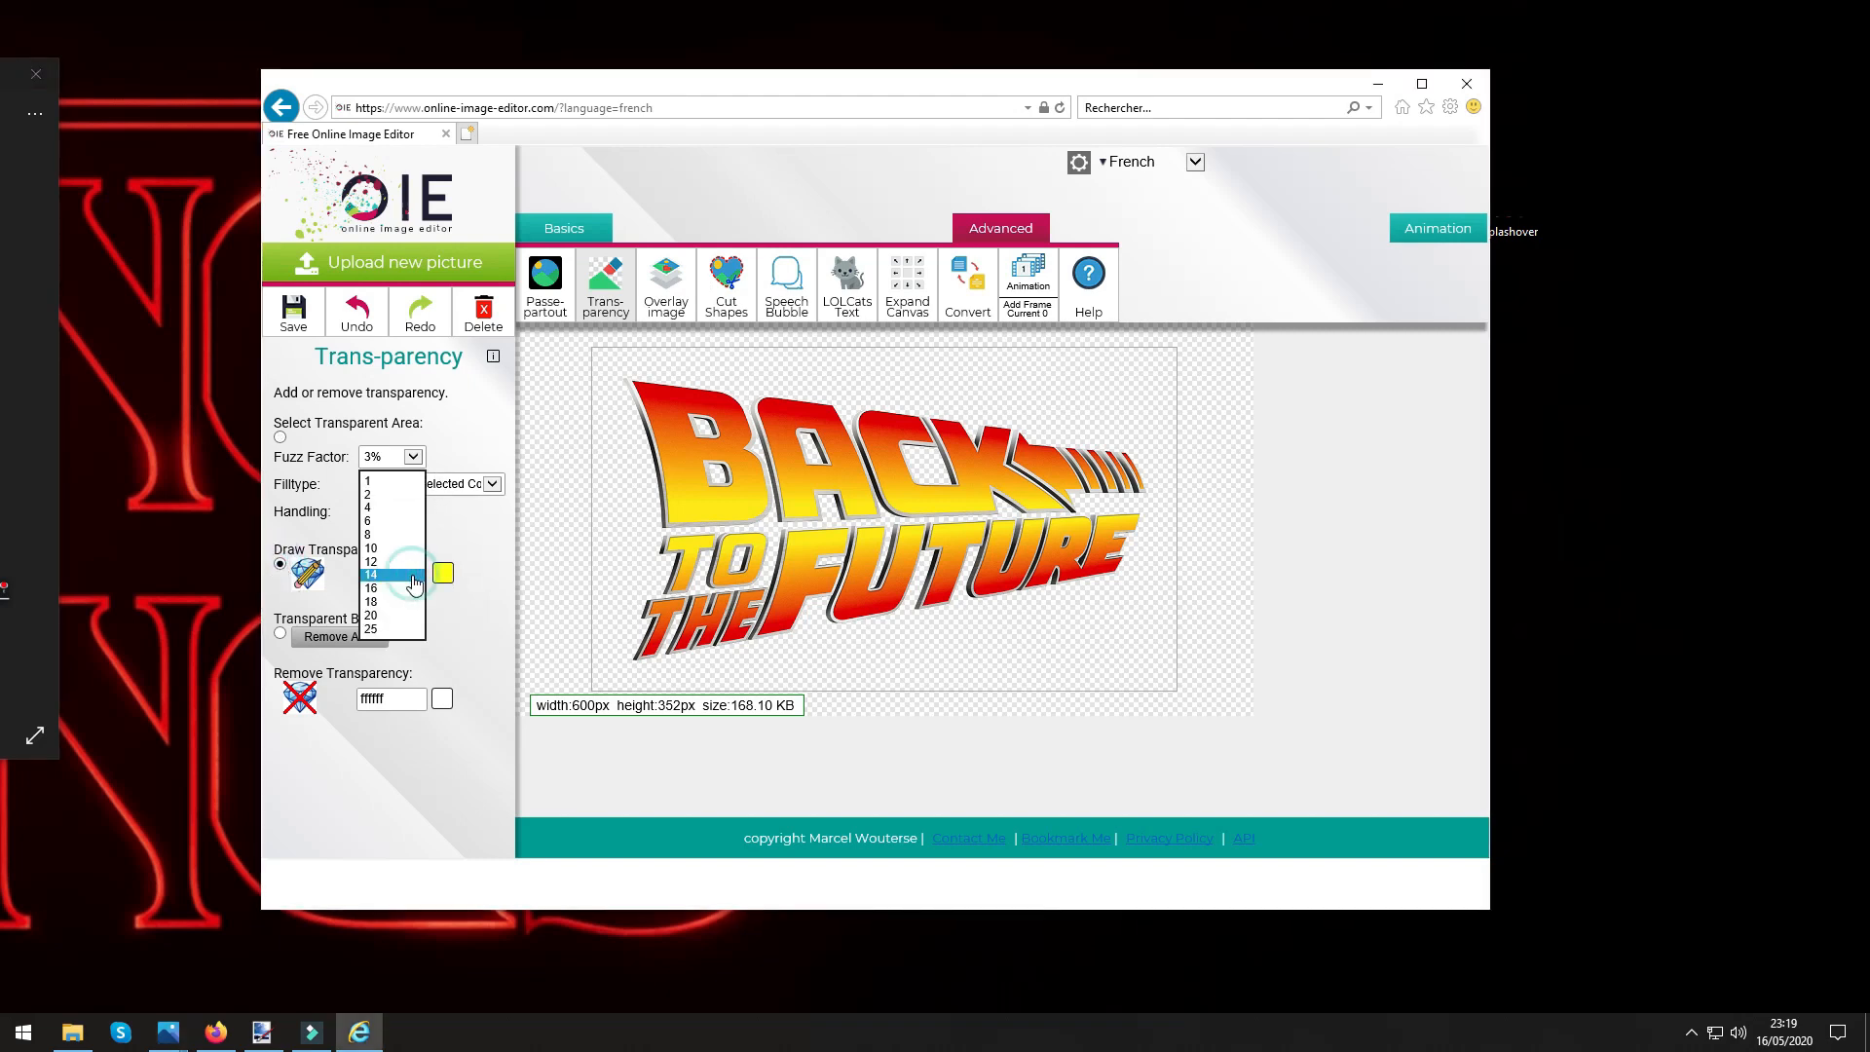
left_click(376, 630)
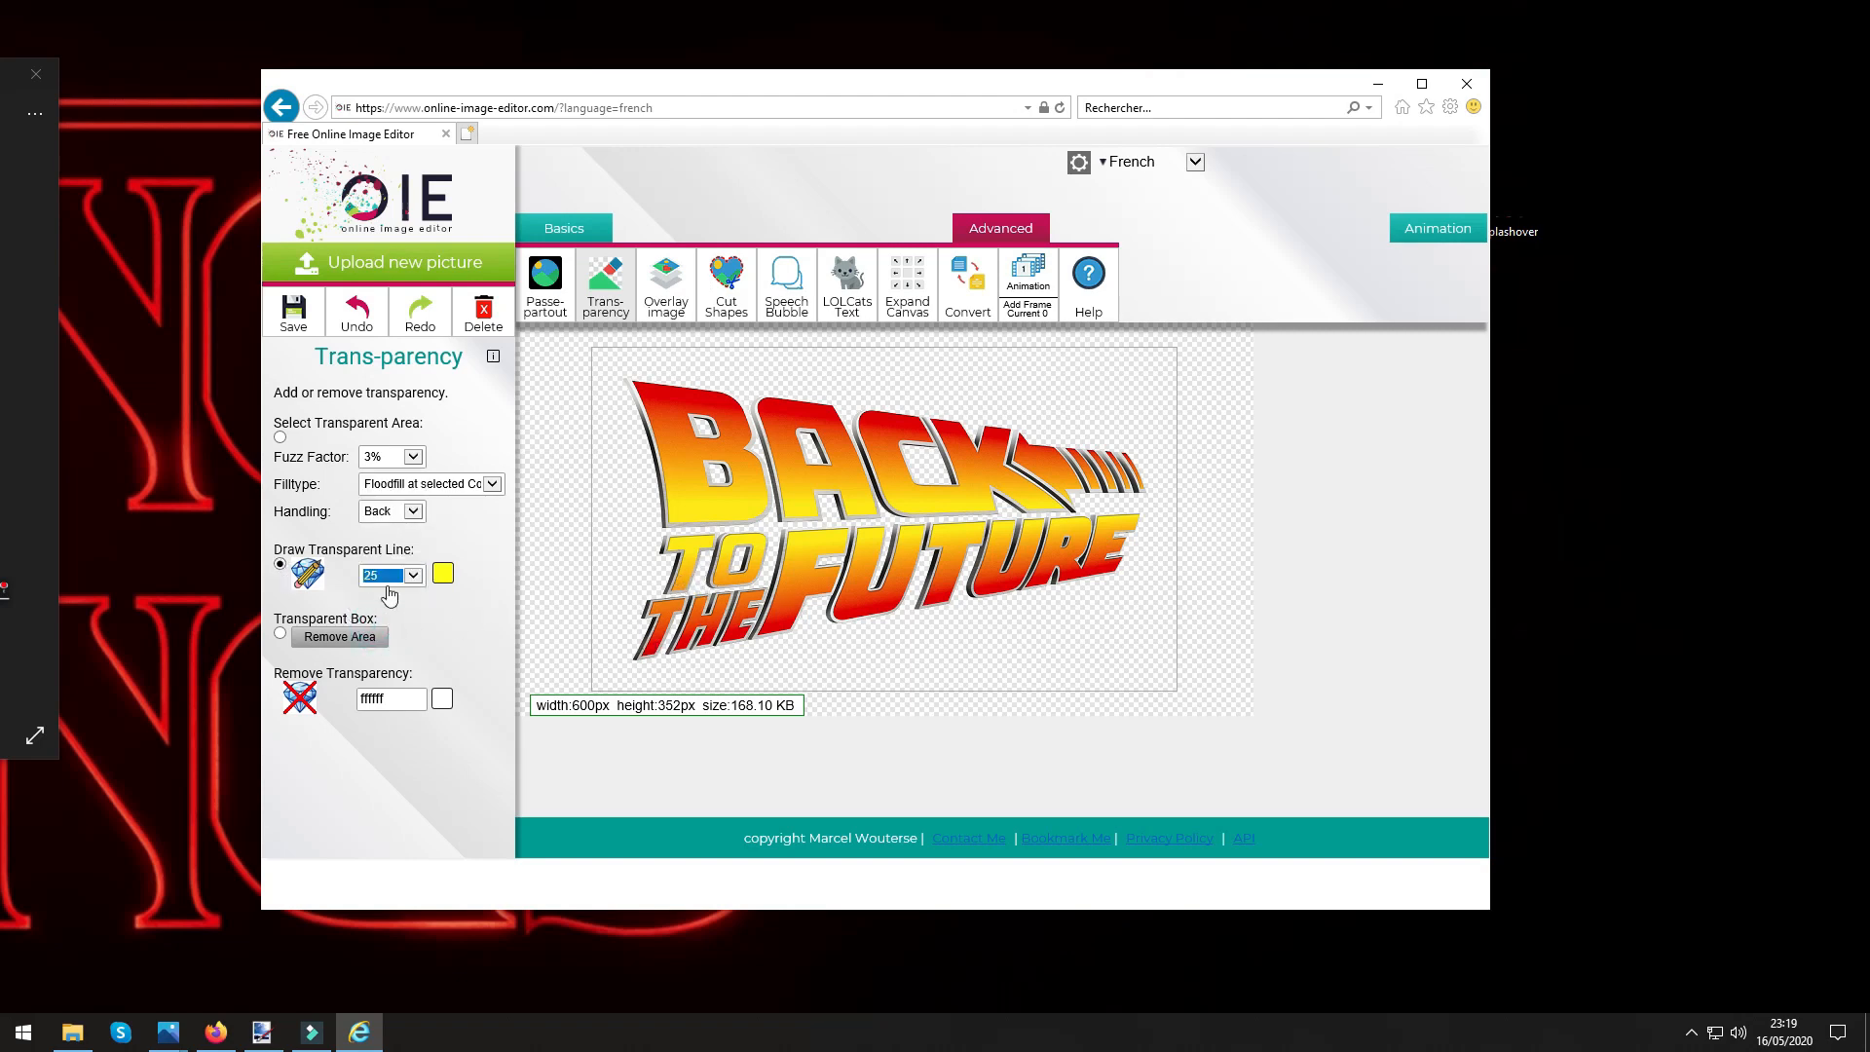
Erase the words TO THE FUTURE from the logo with transparent line strokes, keeping only the word BACK.
mouse_move(633, 655)
left_mouse_down()
mouse_move(1004, 623)
mouse_move(1112, 591)
mouse_move(539, 644)
mouse_move(883, 633)
mouse_move(657, 630)
mouse_move(708, 644)
mouse_move(663, 629)
mouse_move(1103, 581)
mouse_move(610, 589)
mouse_move(697, 611)
left_mouse_up()
mouse_move(904, 575)
left_mouse_down()
mouse_move(770, 556)
mouse_move(1093, 552)
mouse_move(946, 574)
left_mouse_up()
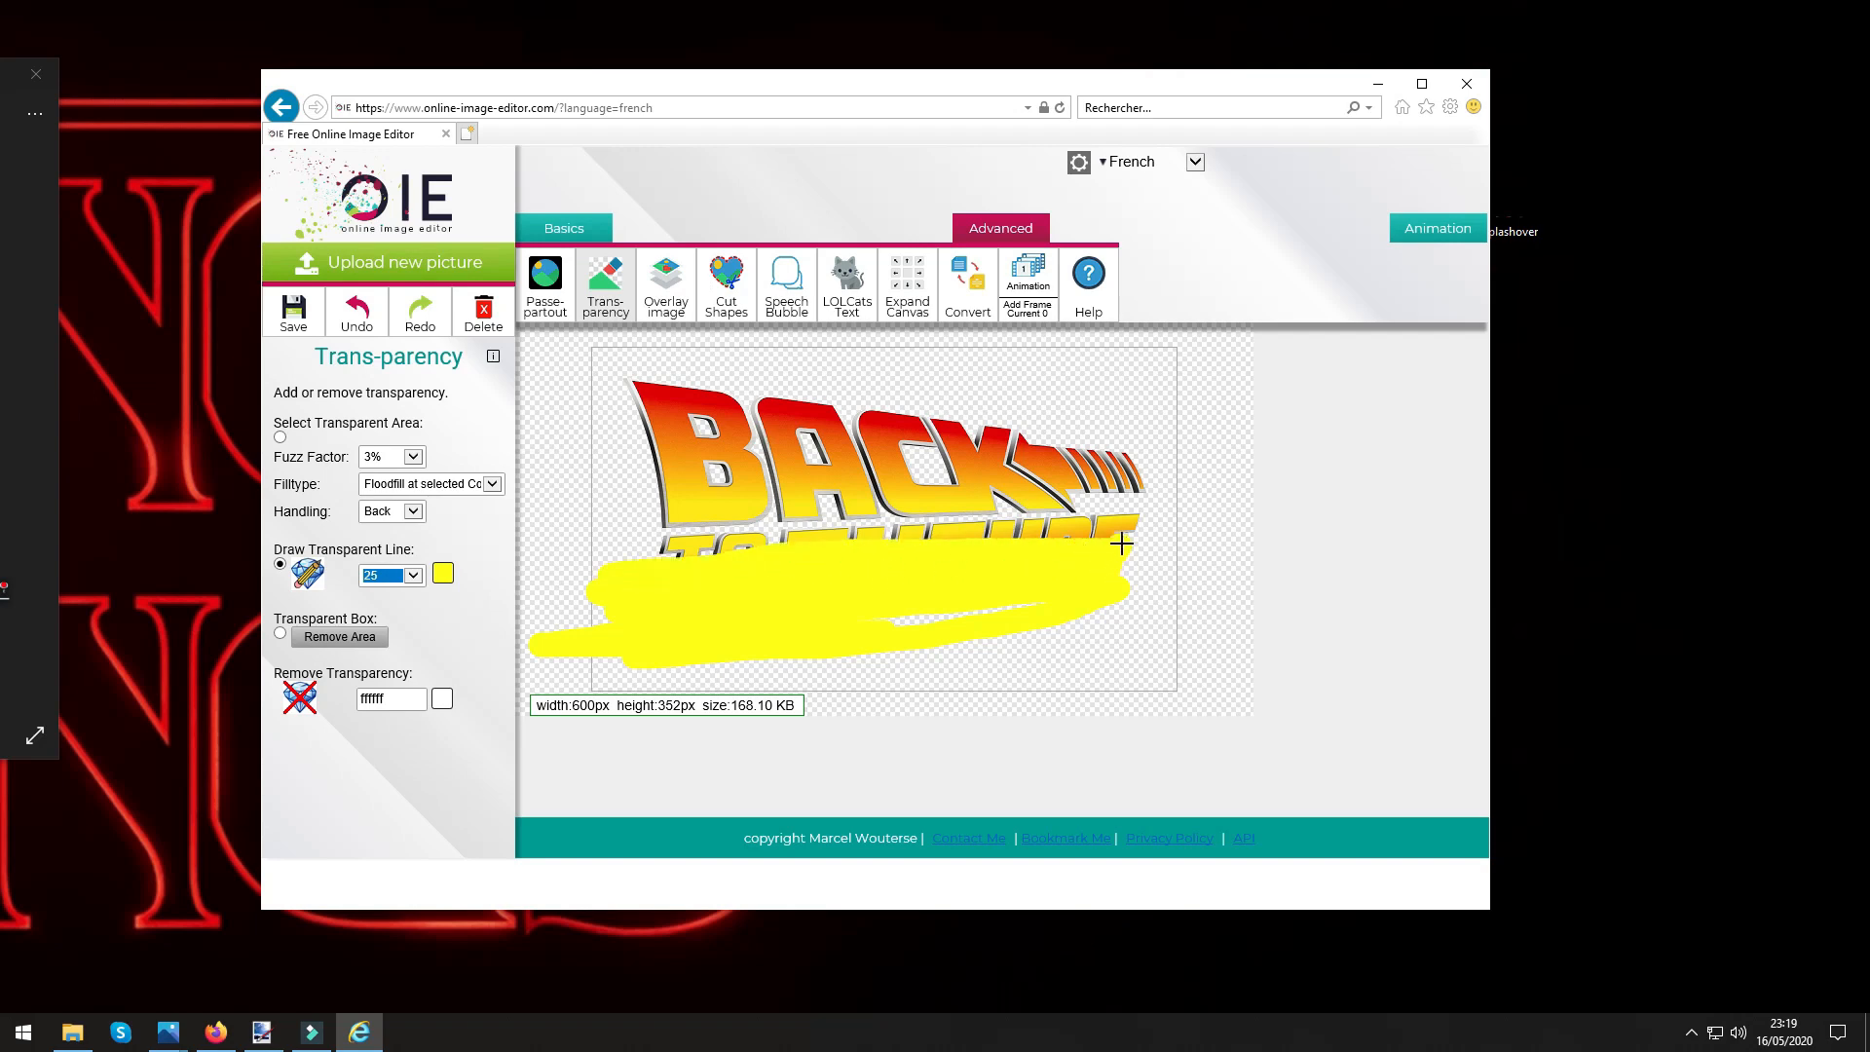
left_click_drag(1135, 524, 862, 558)
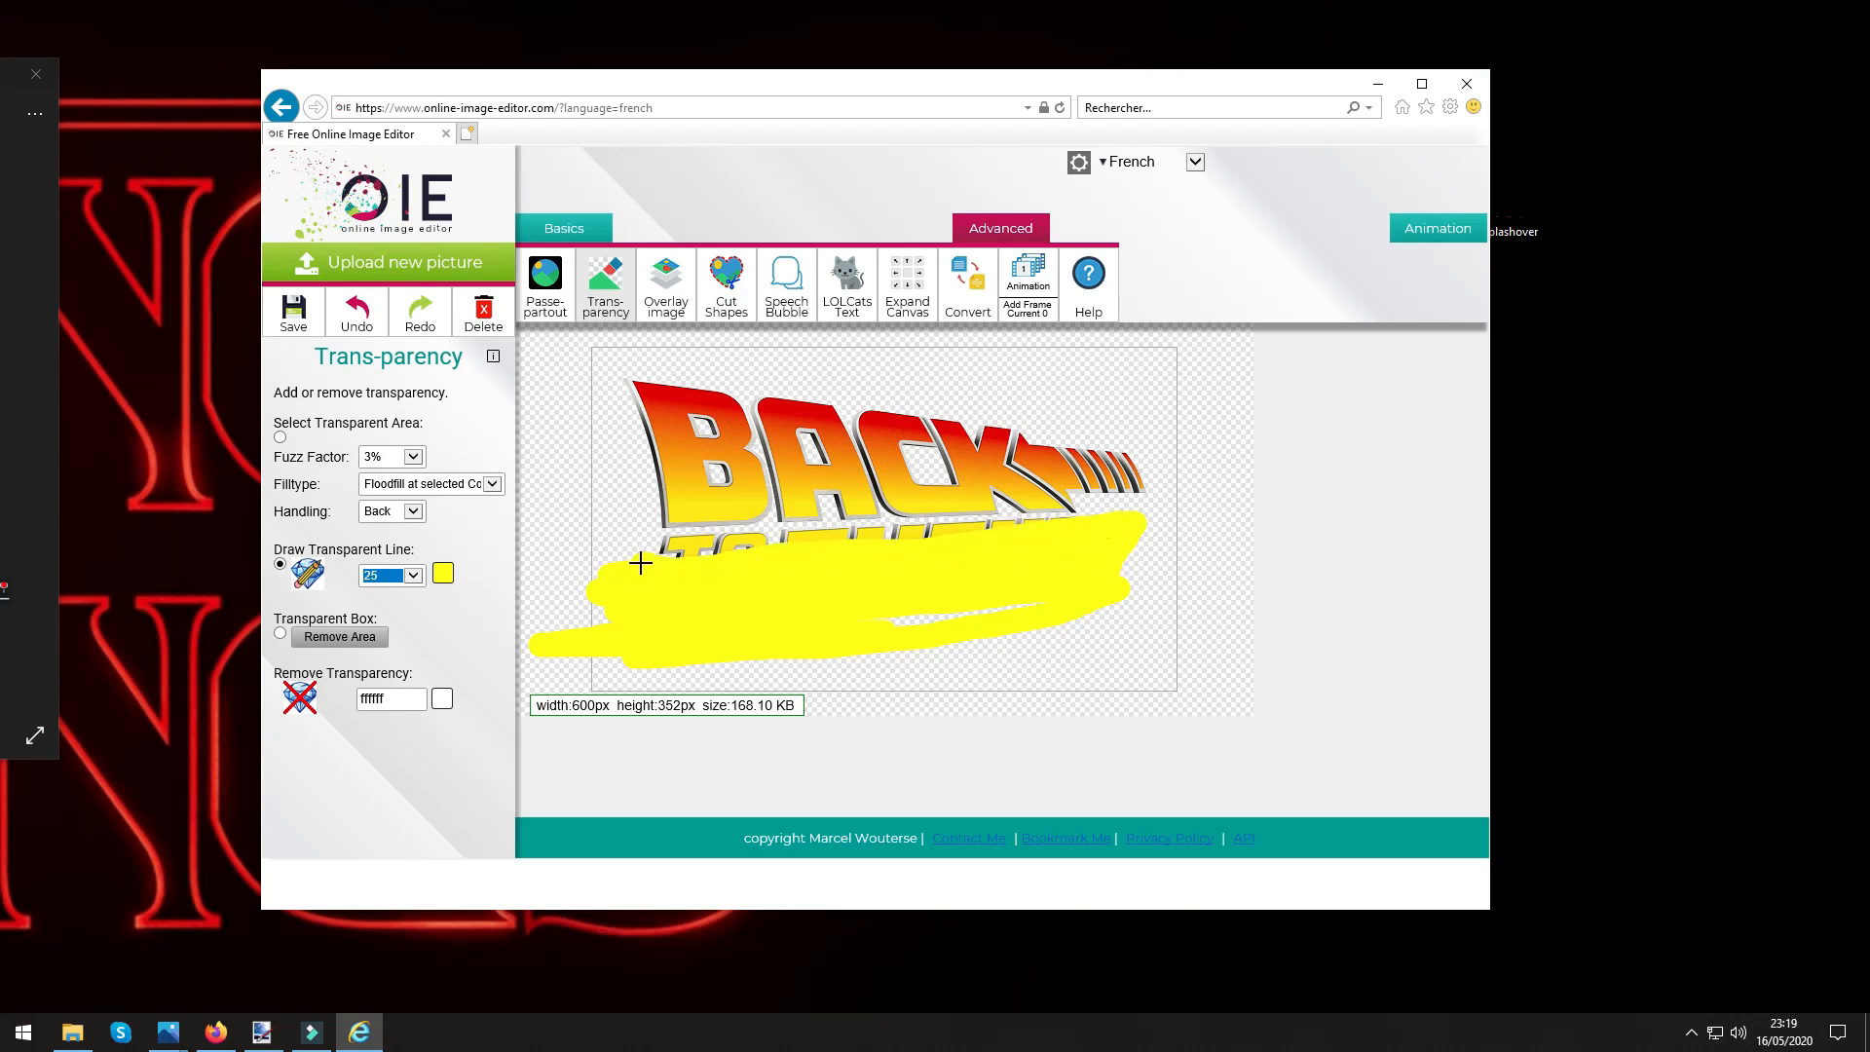
mouse_move(640, 563)
left_mouse_down()
mouse_move(683, 542)
mouse_move(818, 543)
mouse_move(645, 548)
mouse_move(1033, 532)
left_mouse_up()
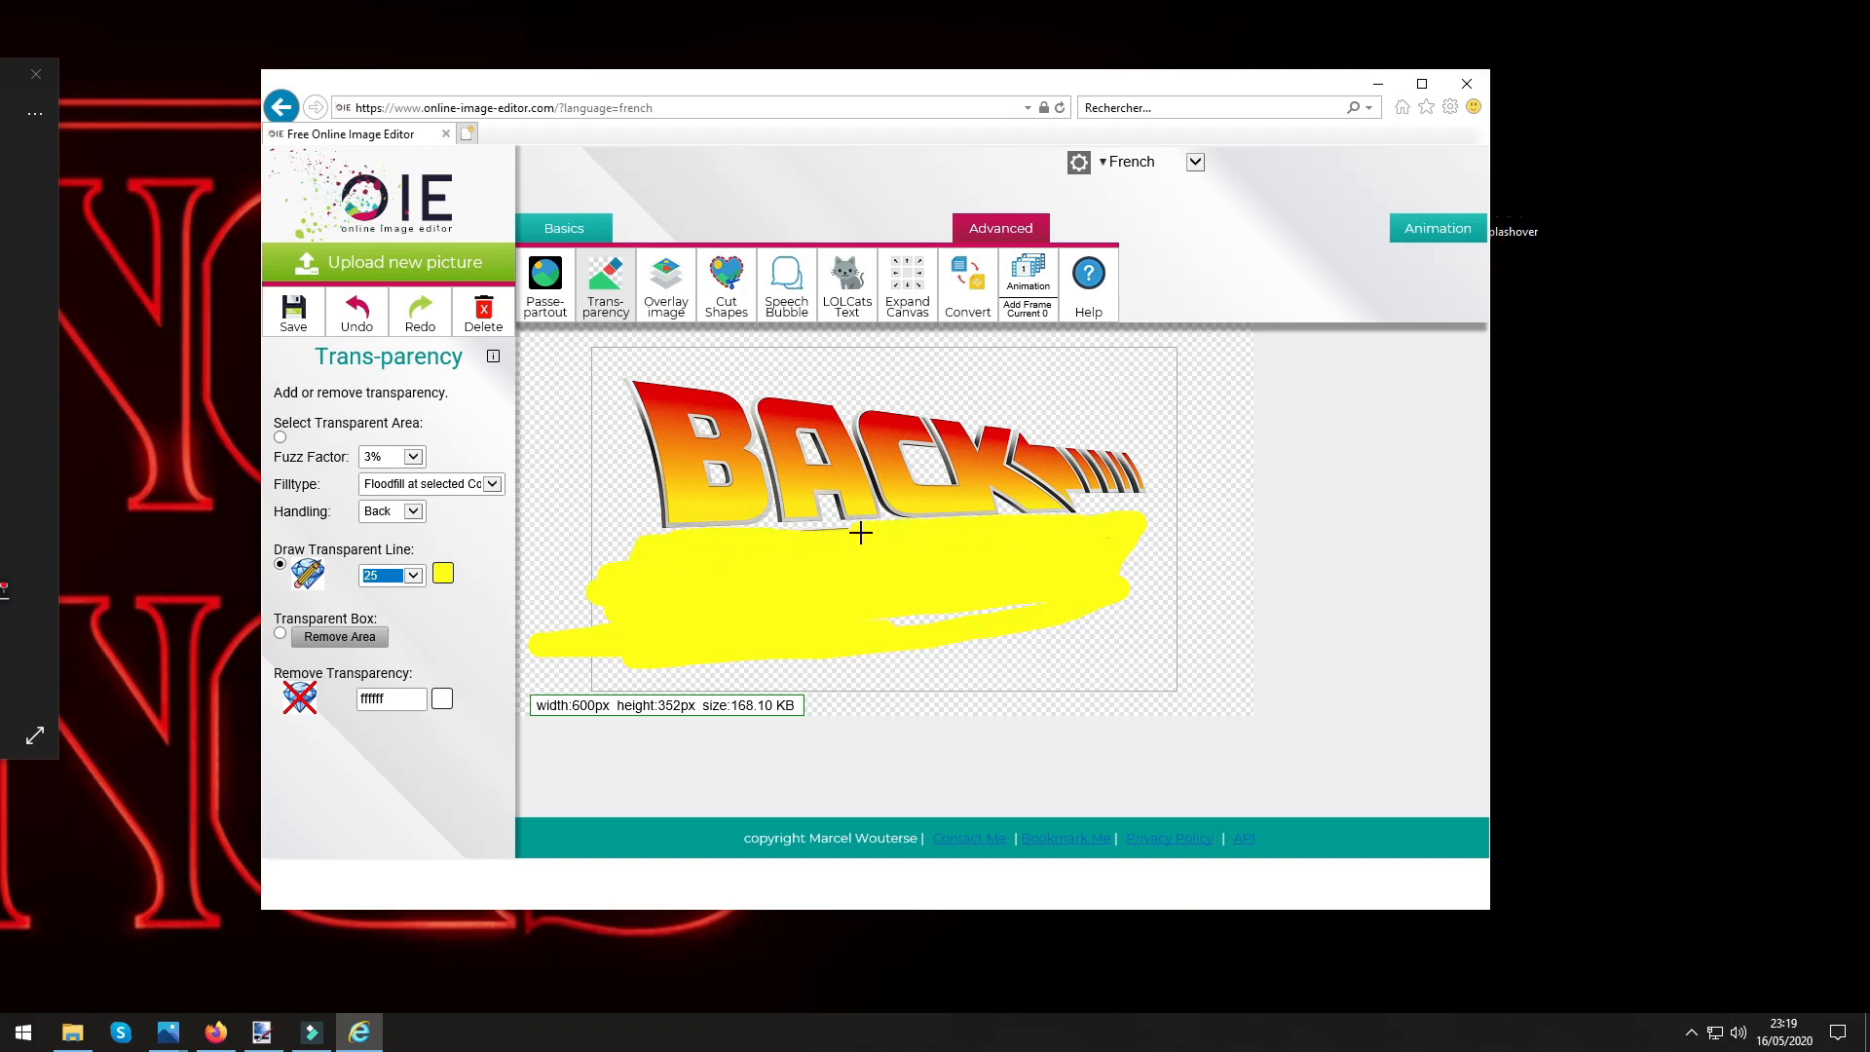
left_click_drag(785, 538, 827, 574)
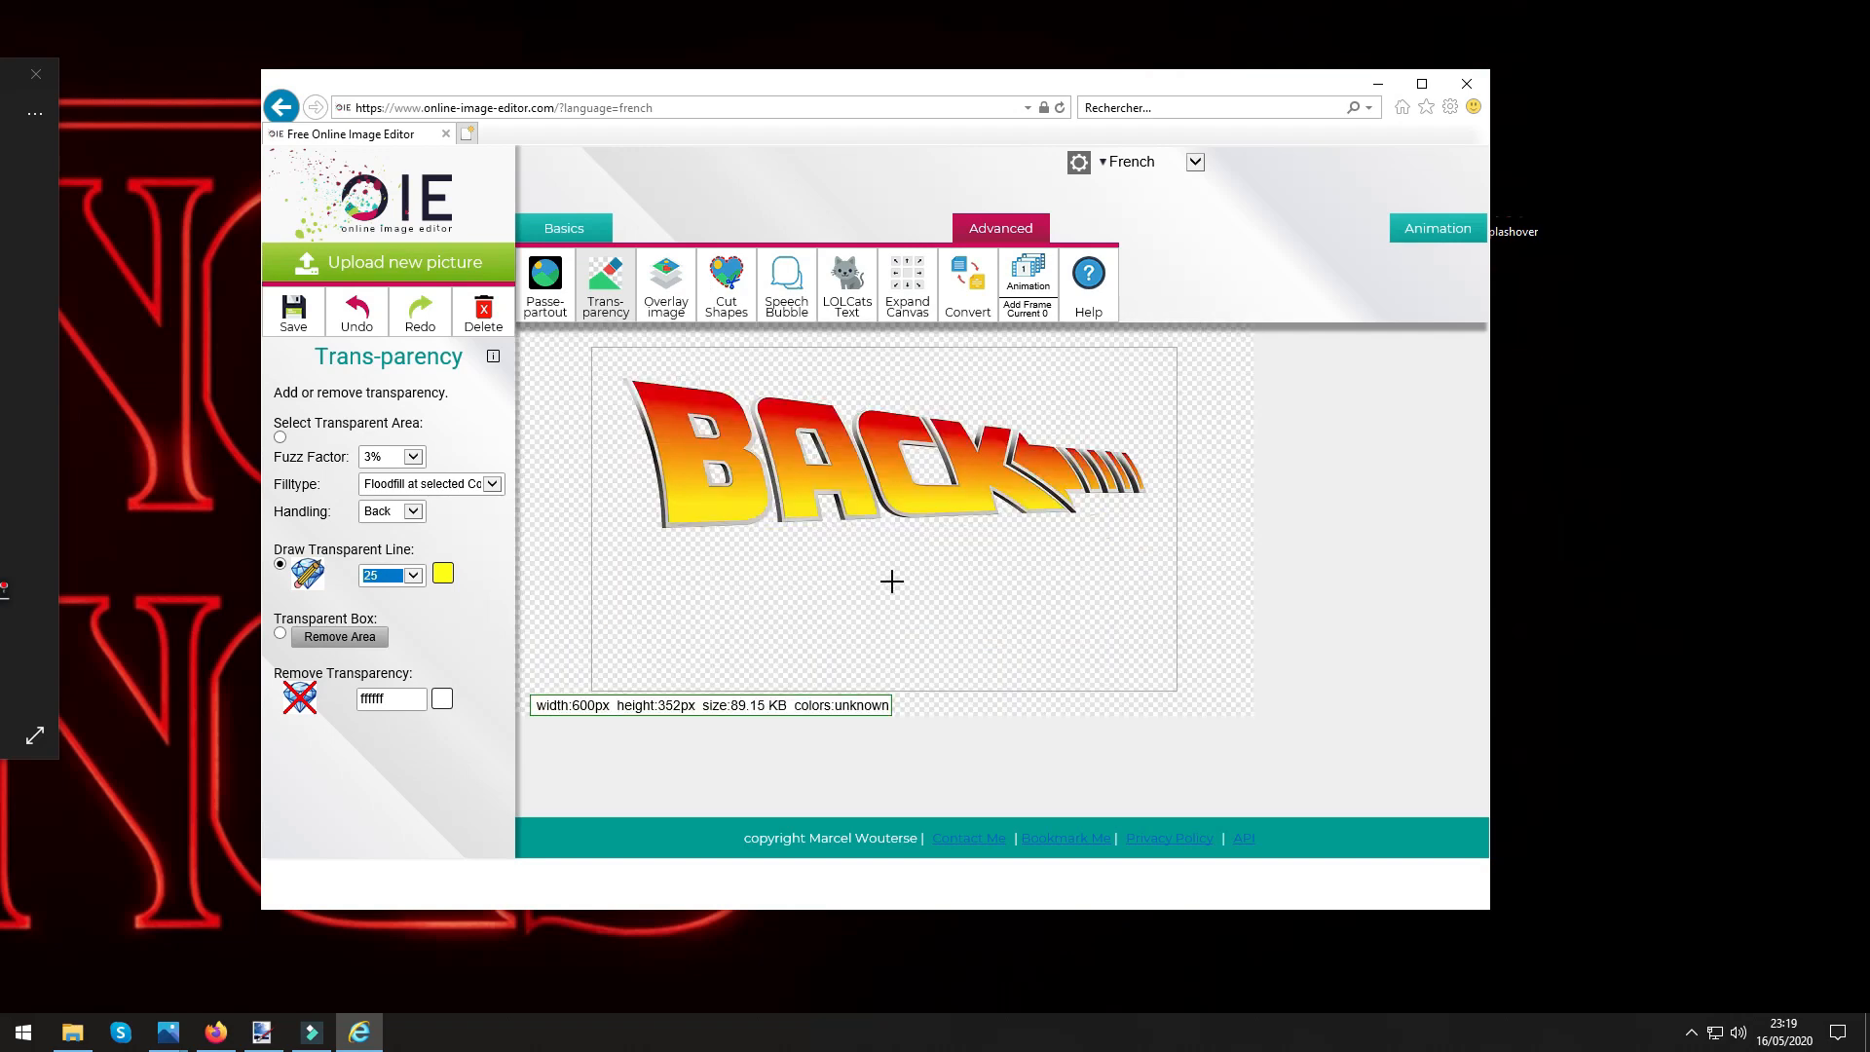
left_click(1090, 513)
Review the original splashover.png in the photo viewer, and close both the online image editor and the viewer.
left_click_drag(0, 80, 935, 109)
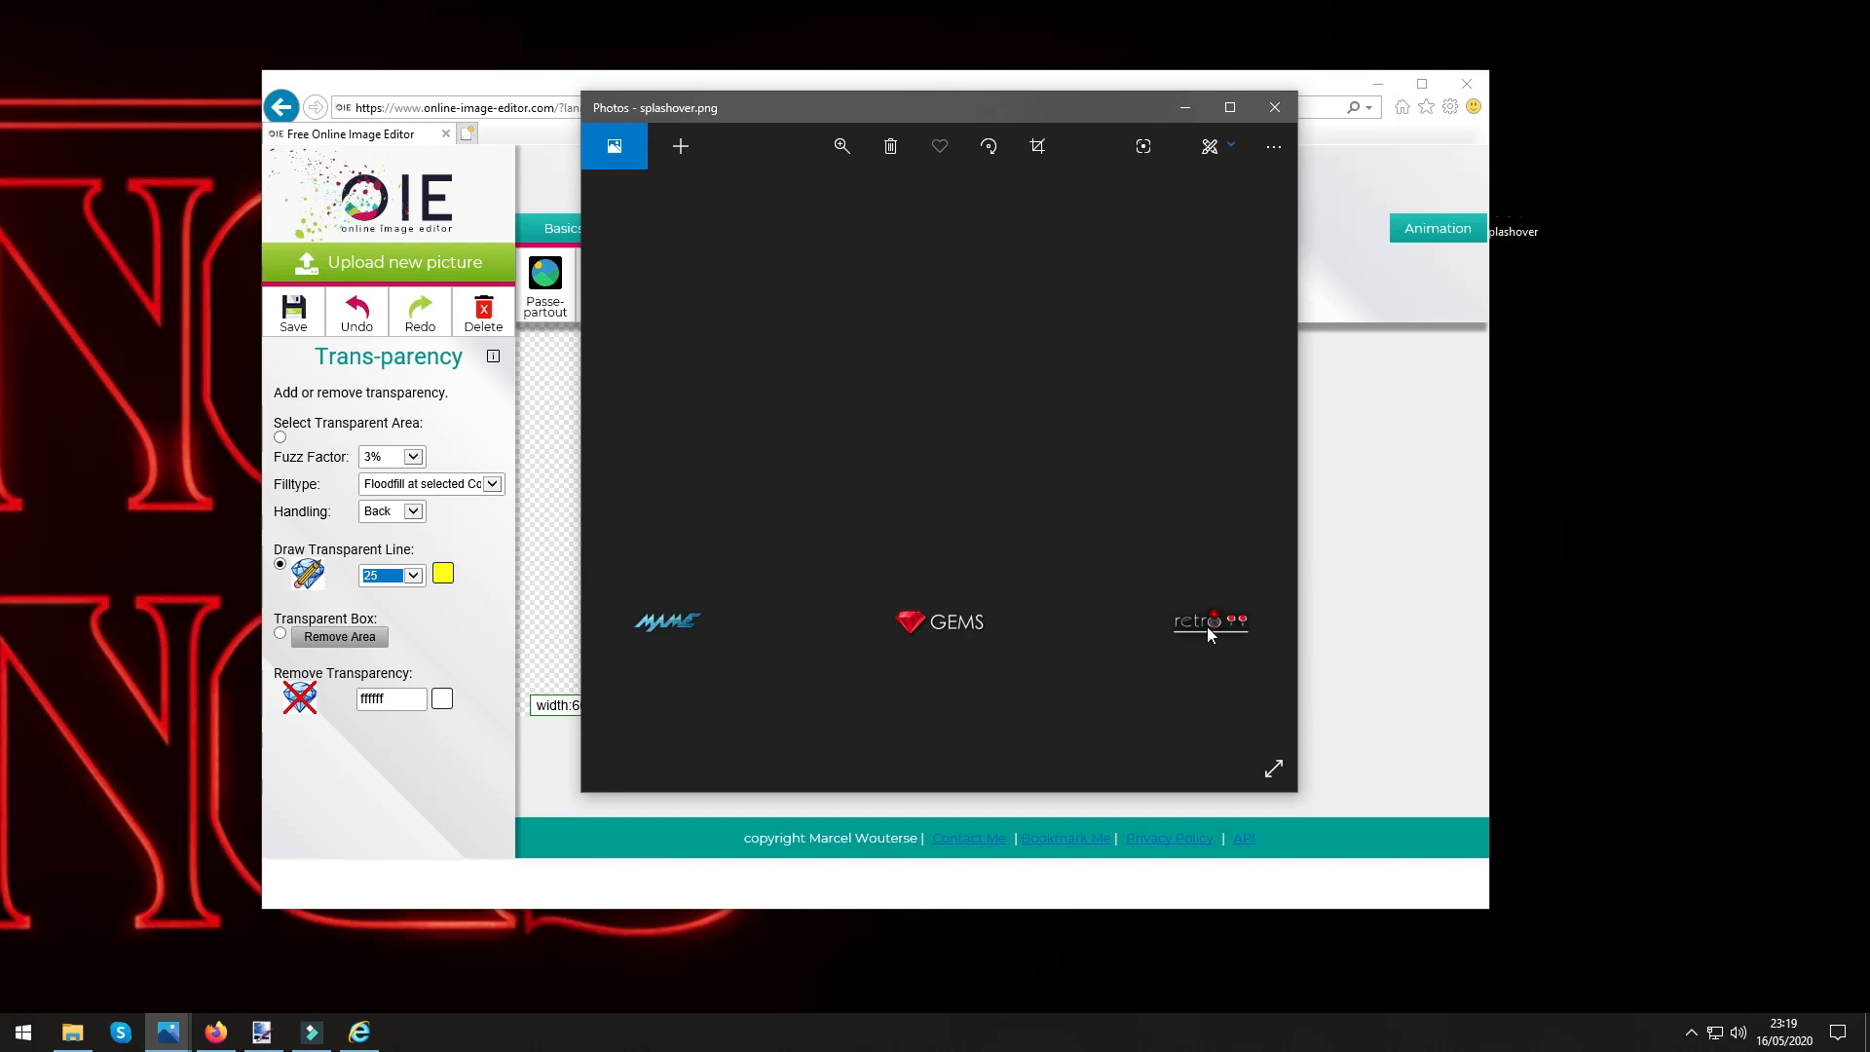
left_click_drag(1158, 121, 2, 155)
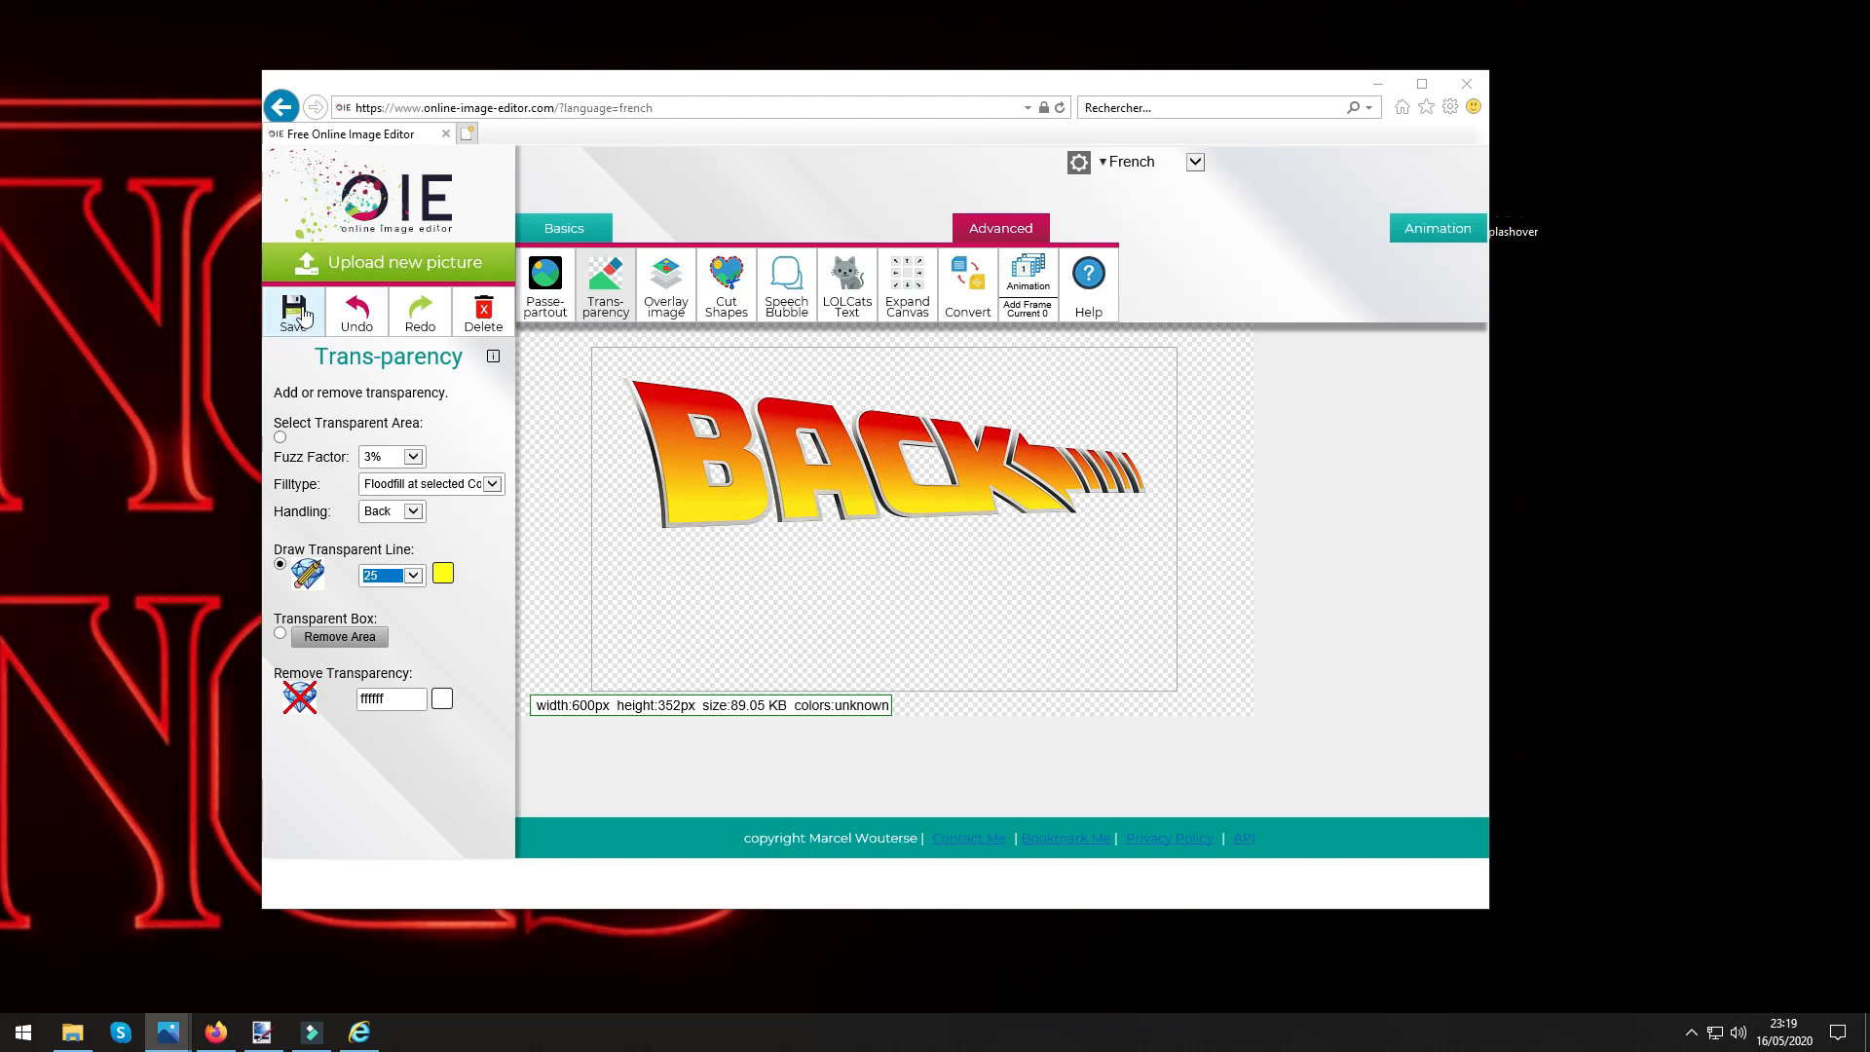
left_click(1463, 87)
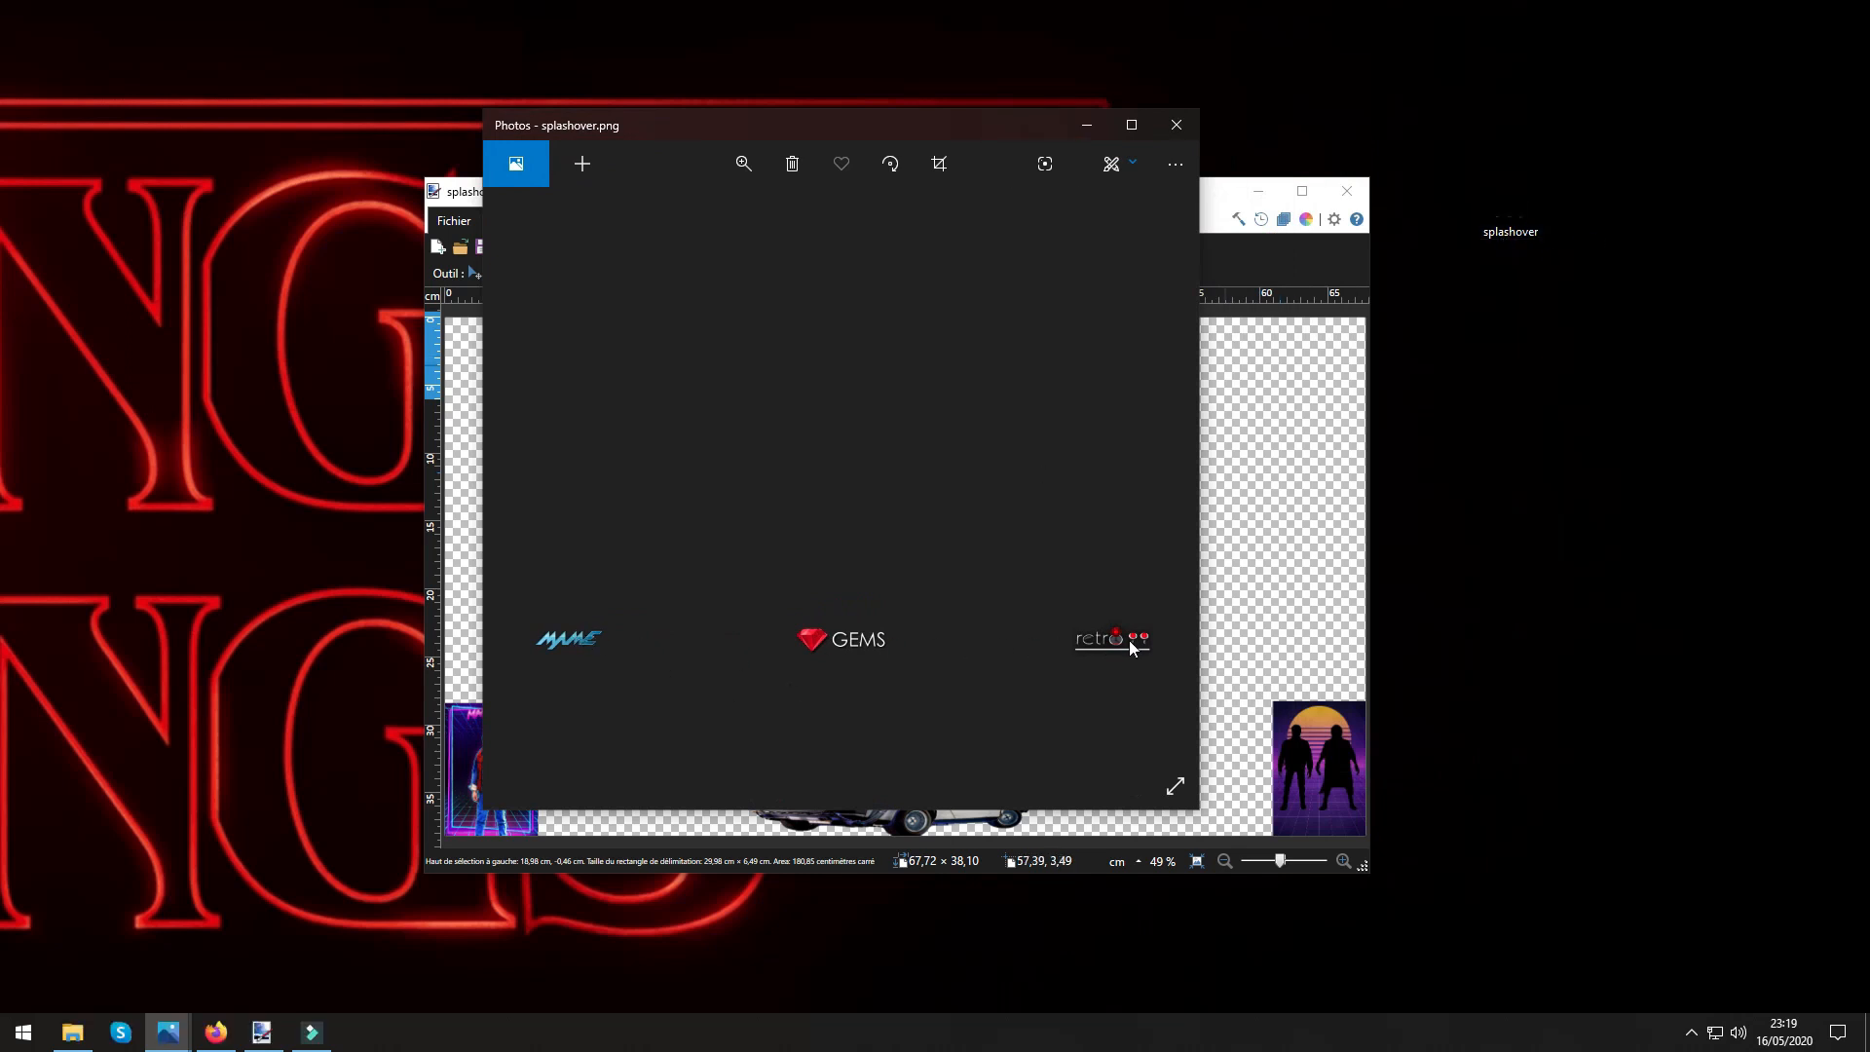
left_click(1175, 124)
double_click(1500, 235)
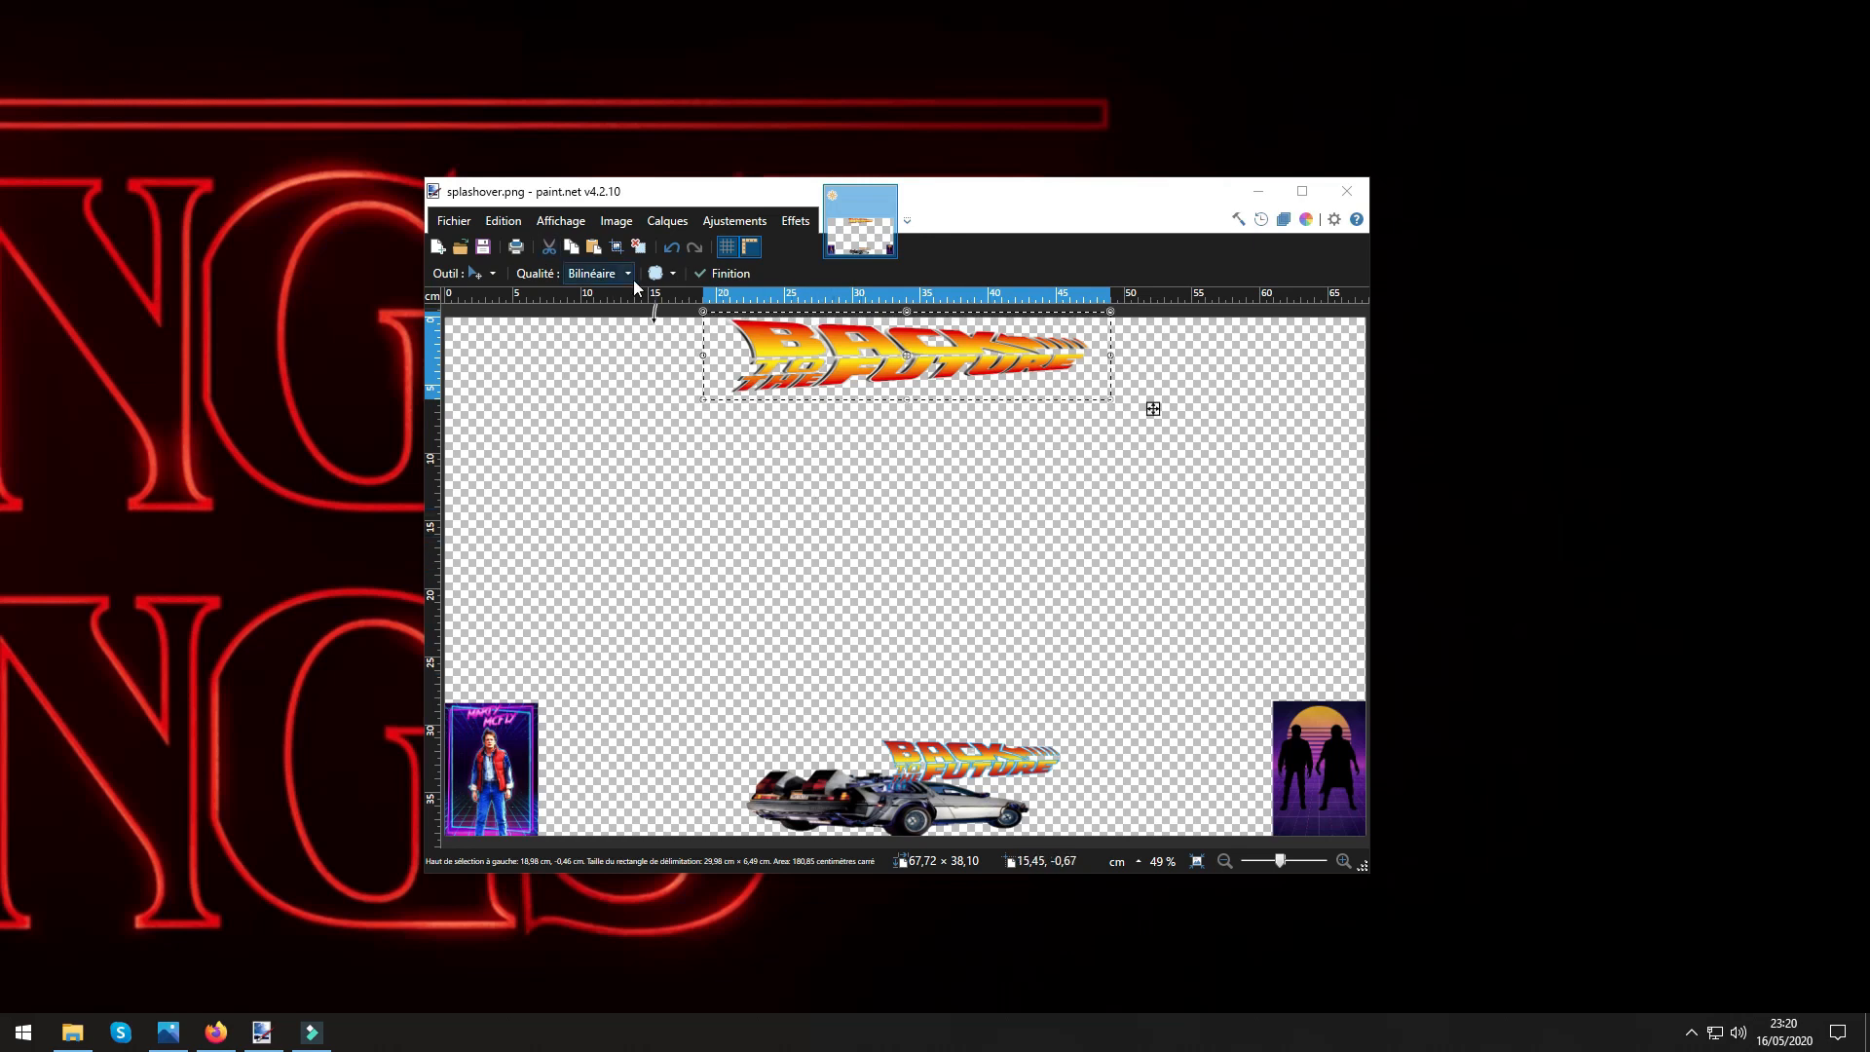
Save the edited image in Téléchargements as splashover in the paint.net (*.pdn) format.
left_click(483, 247)
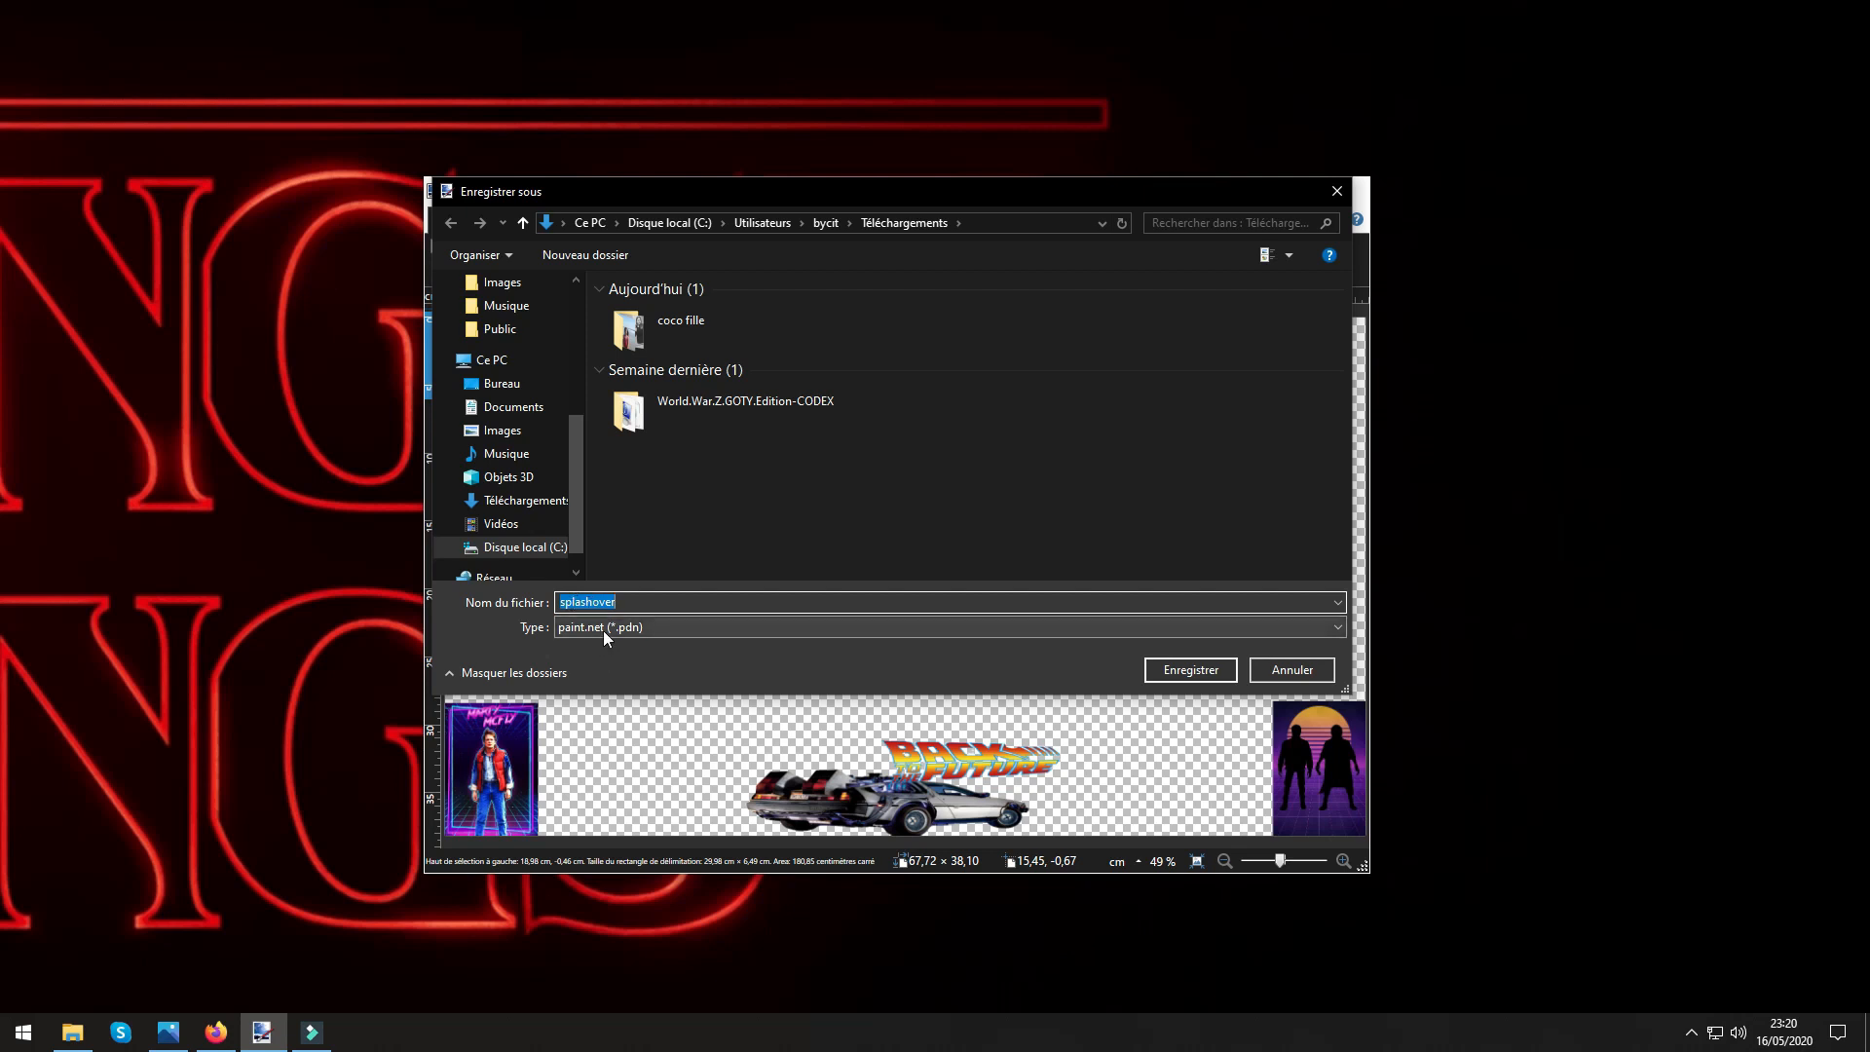
left_click(1157, 674)
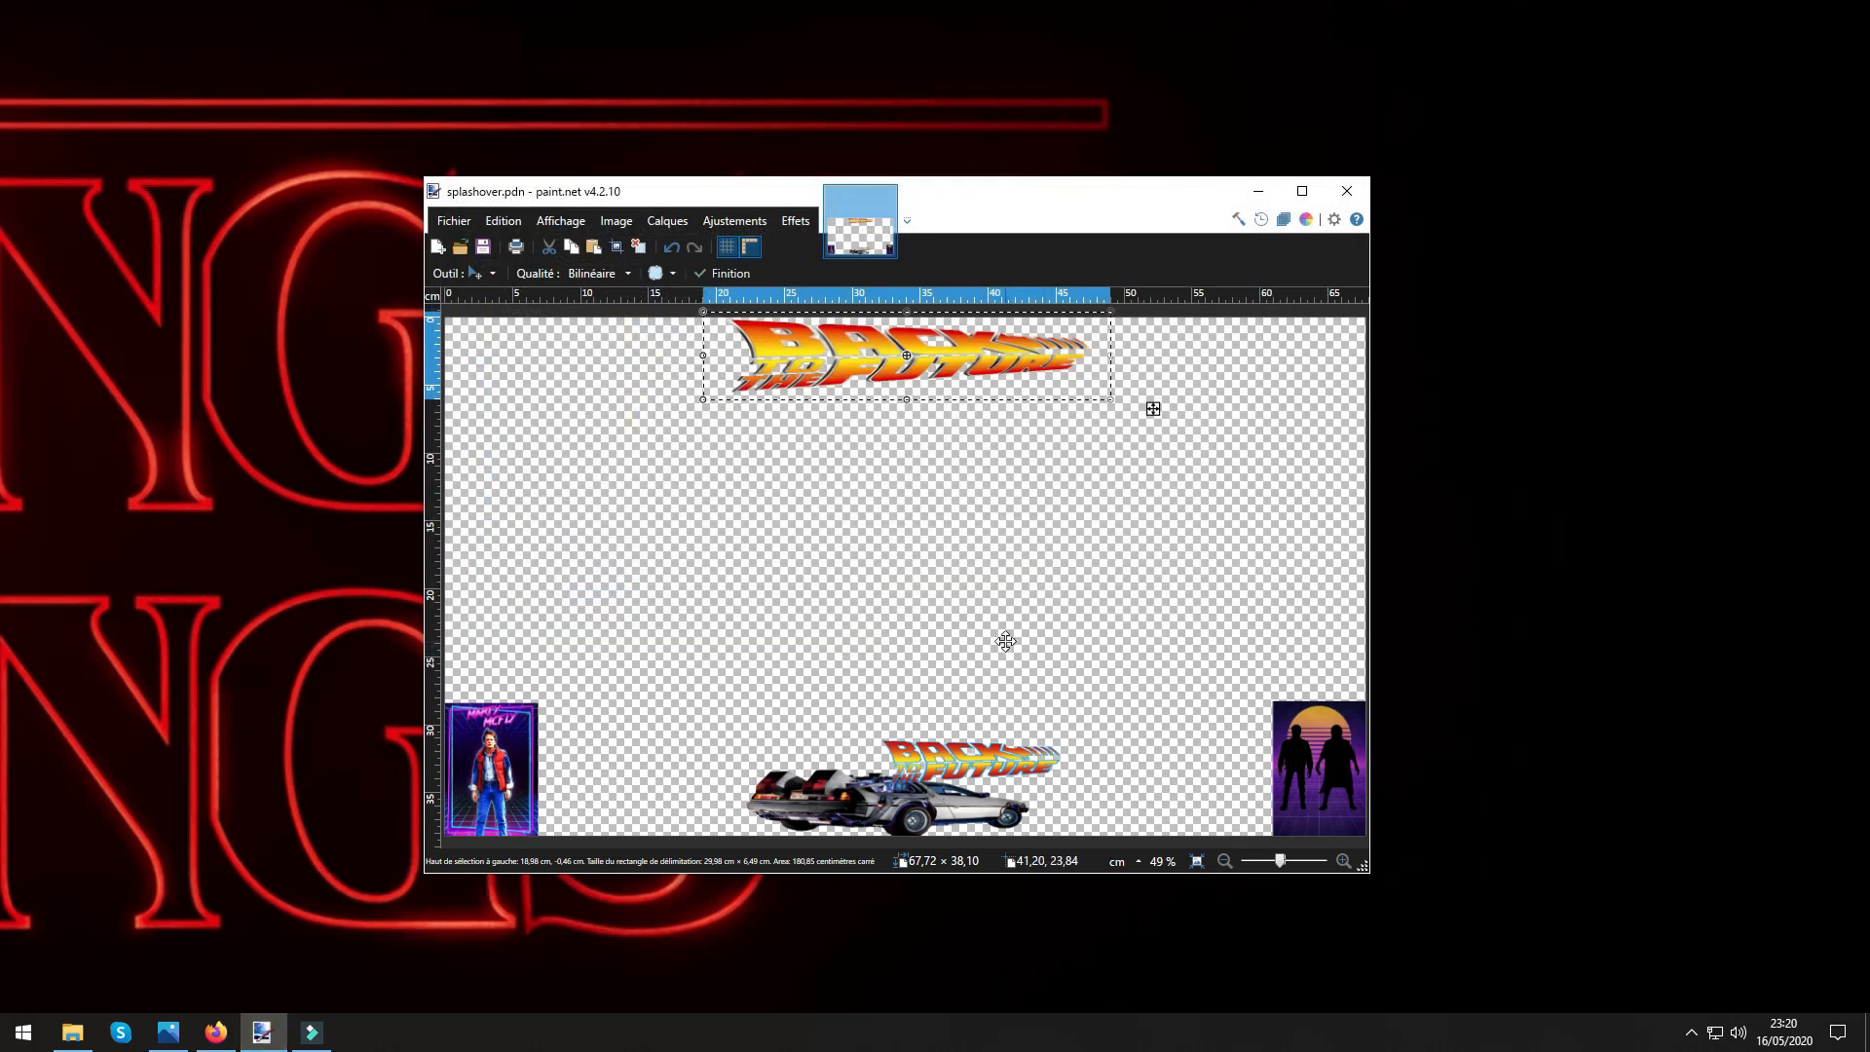
left_click(482, 246)
left_click(454, 220)
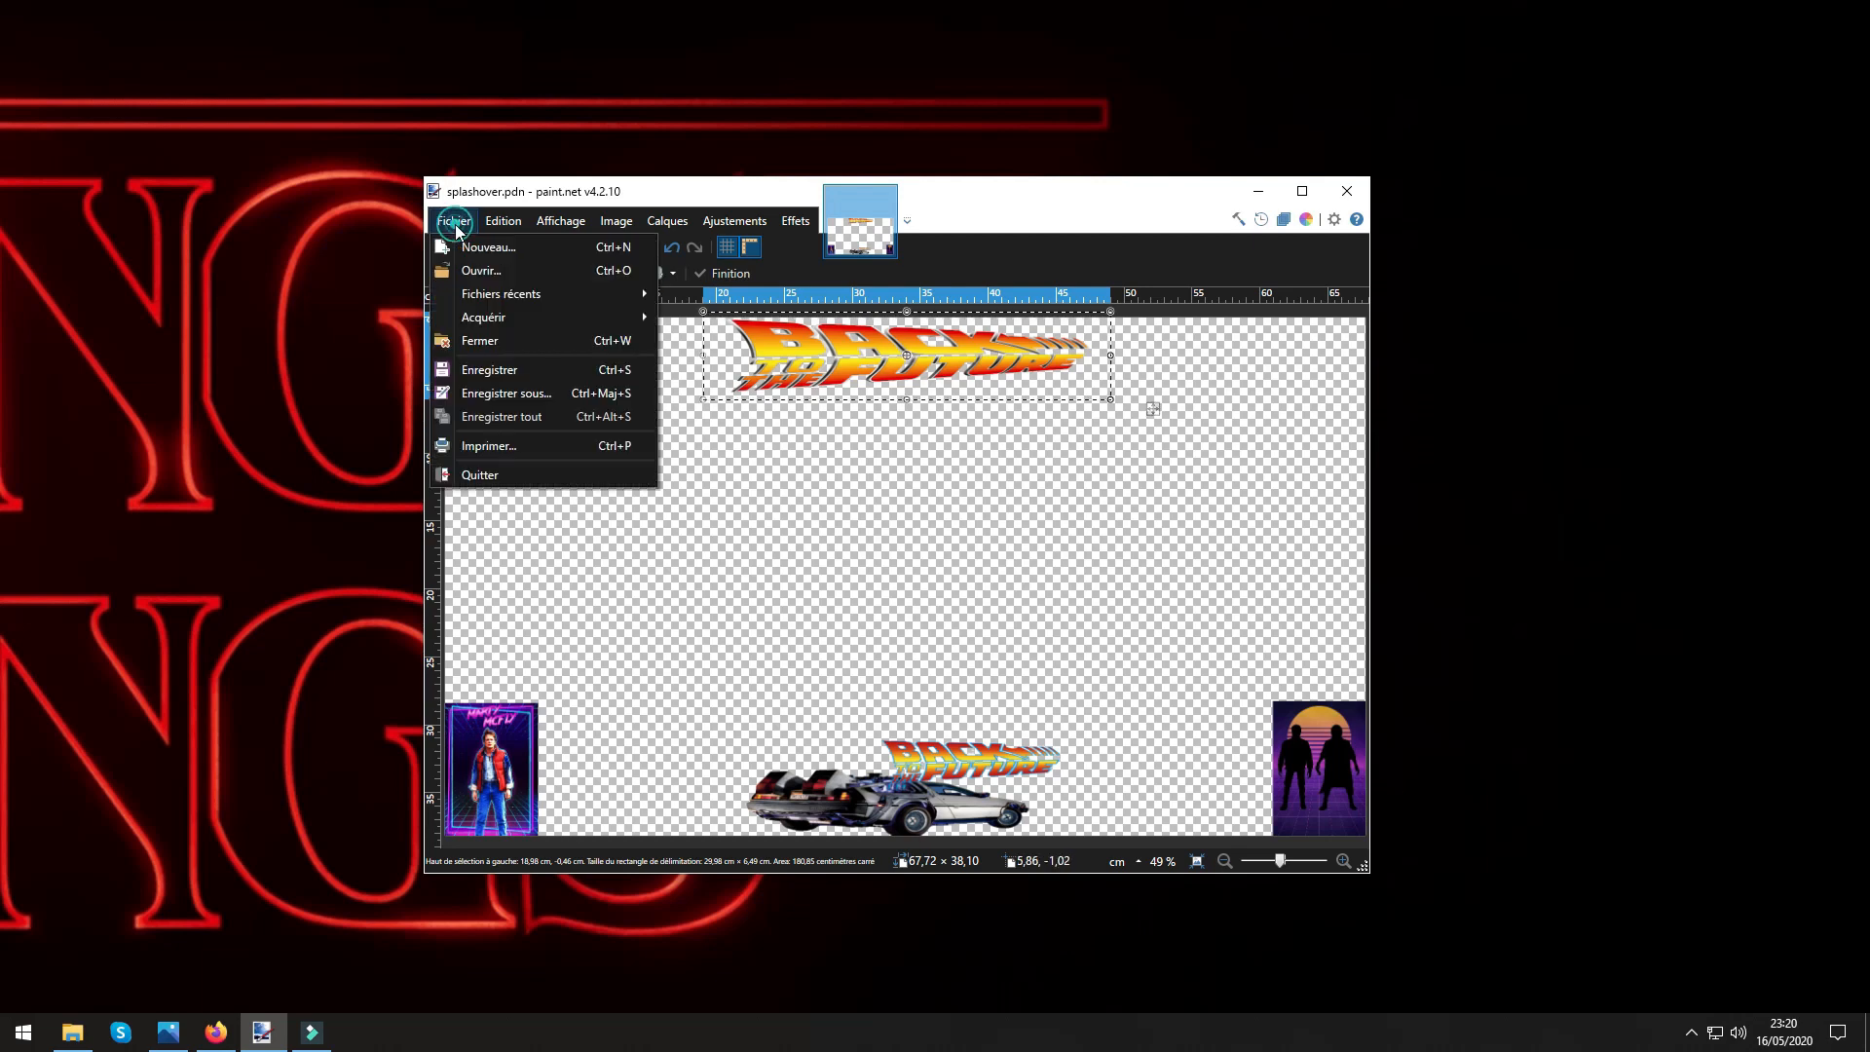
left_click(487, 370)
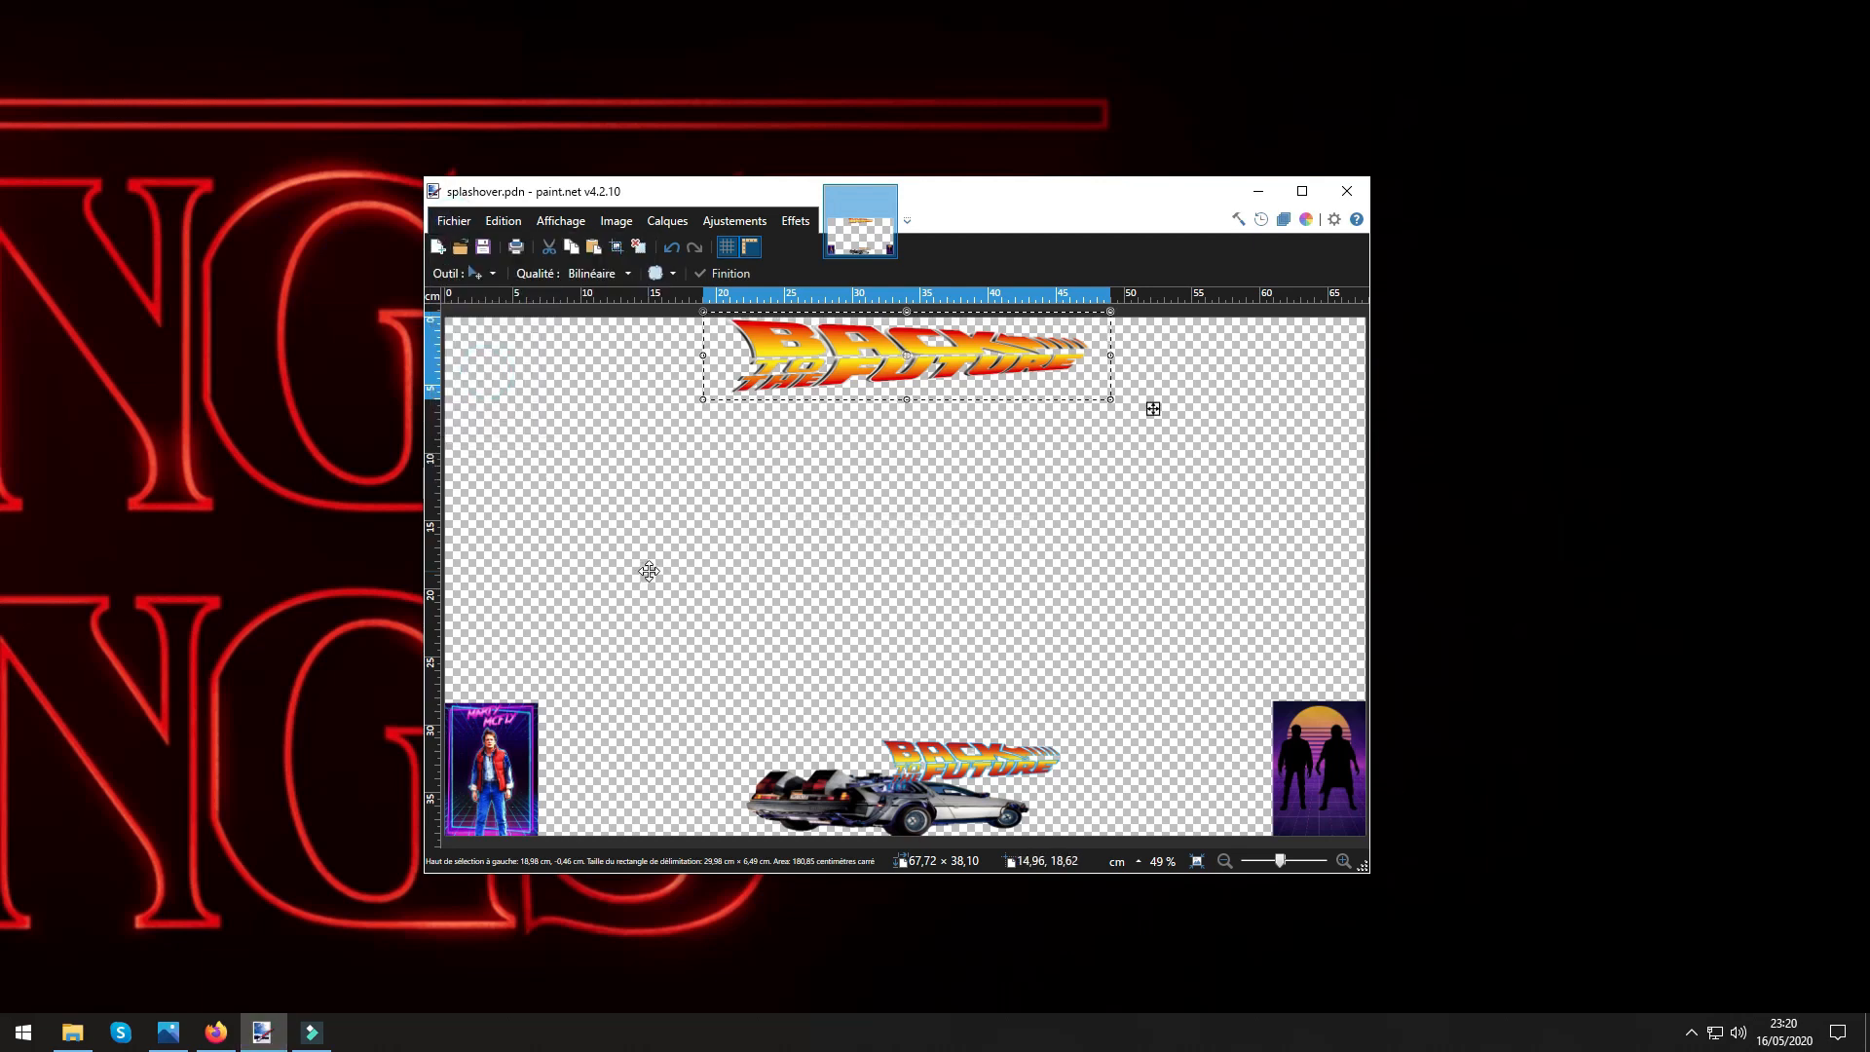
Open the Téléchargements folder in File Explorer and move the paint.net window to the other monitor.
double_click(2, 35)
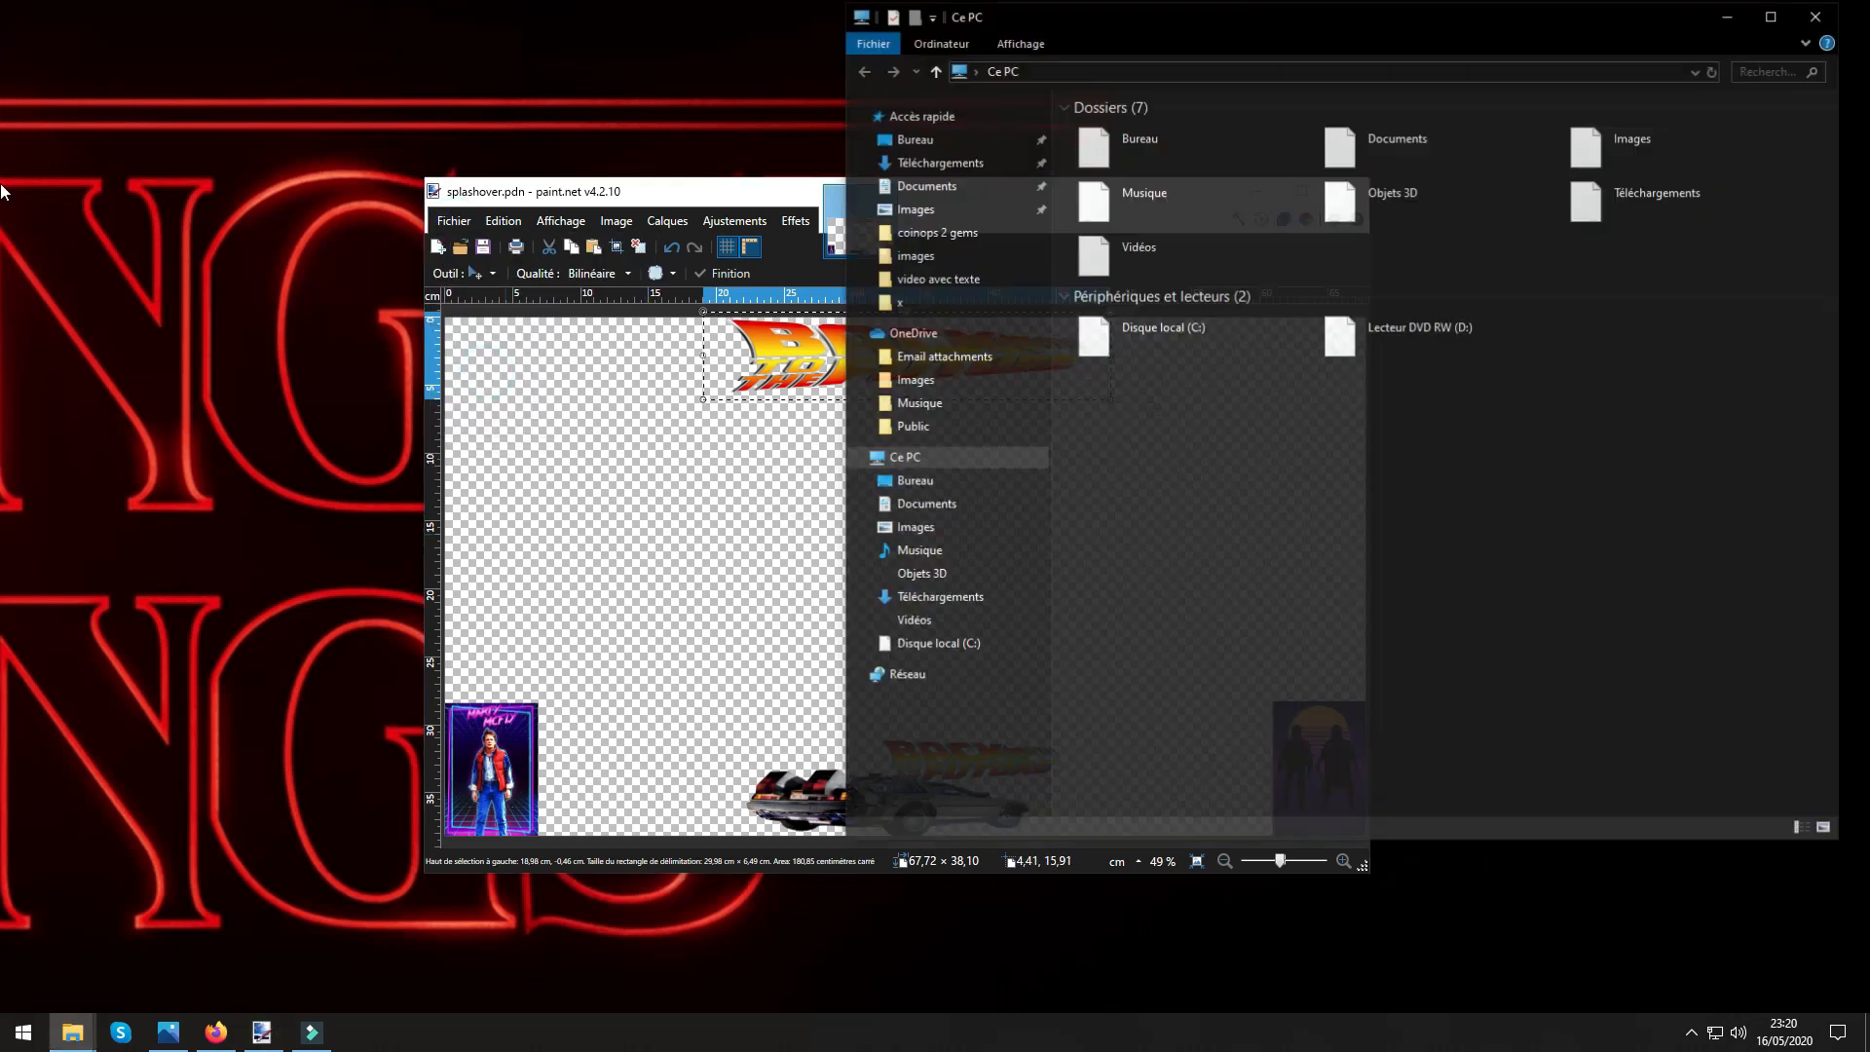
double_click(1703, 194)
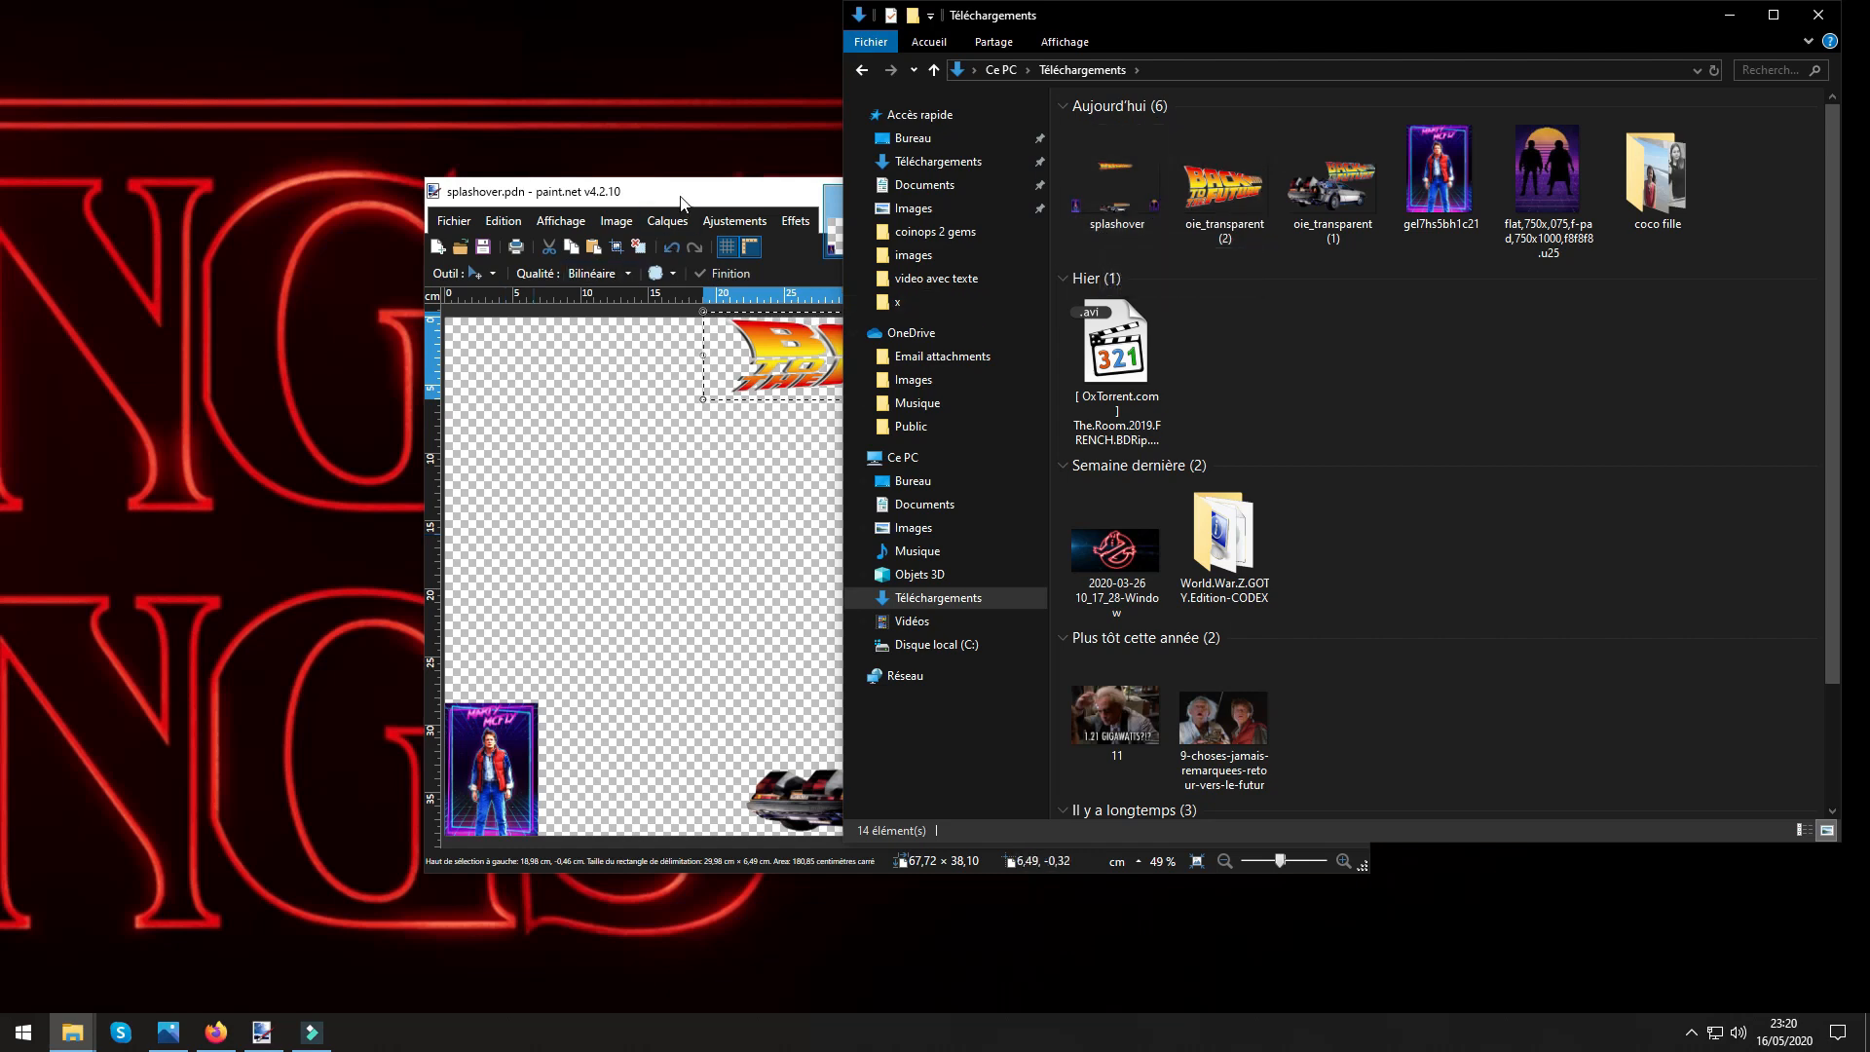
left_click_drag(680, 195, 4, 182)
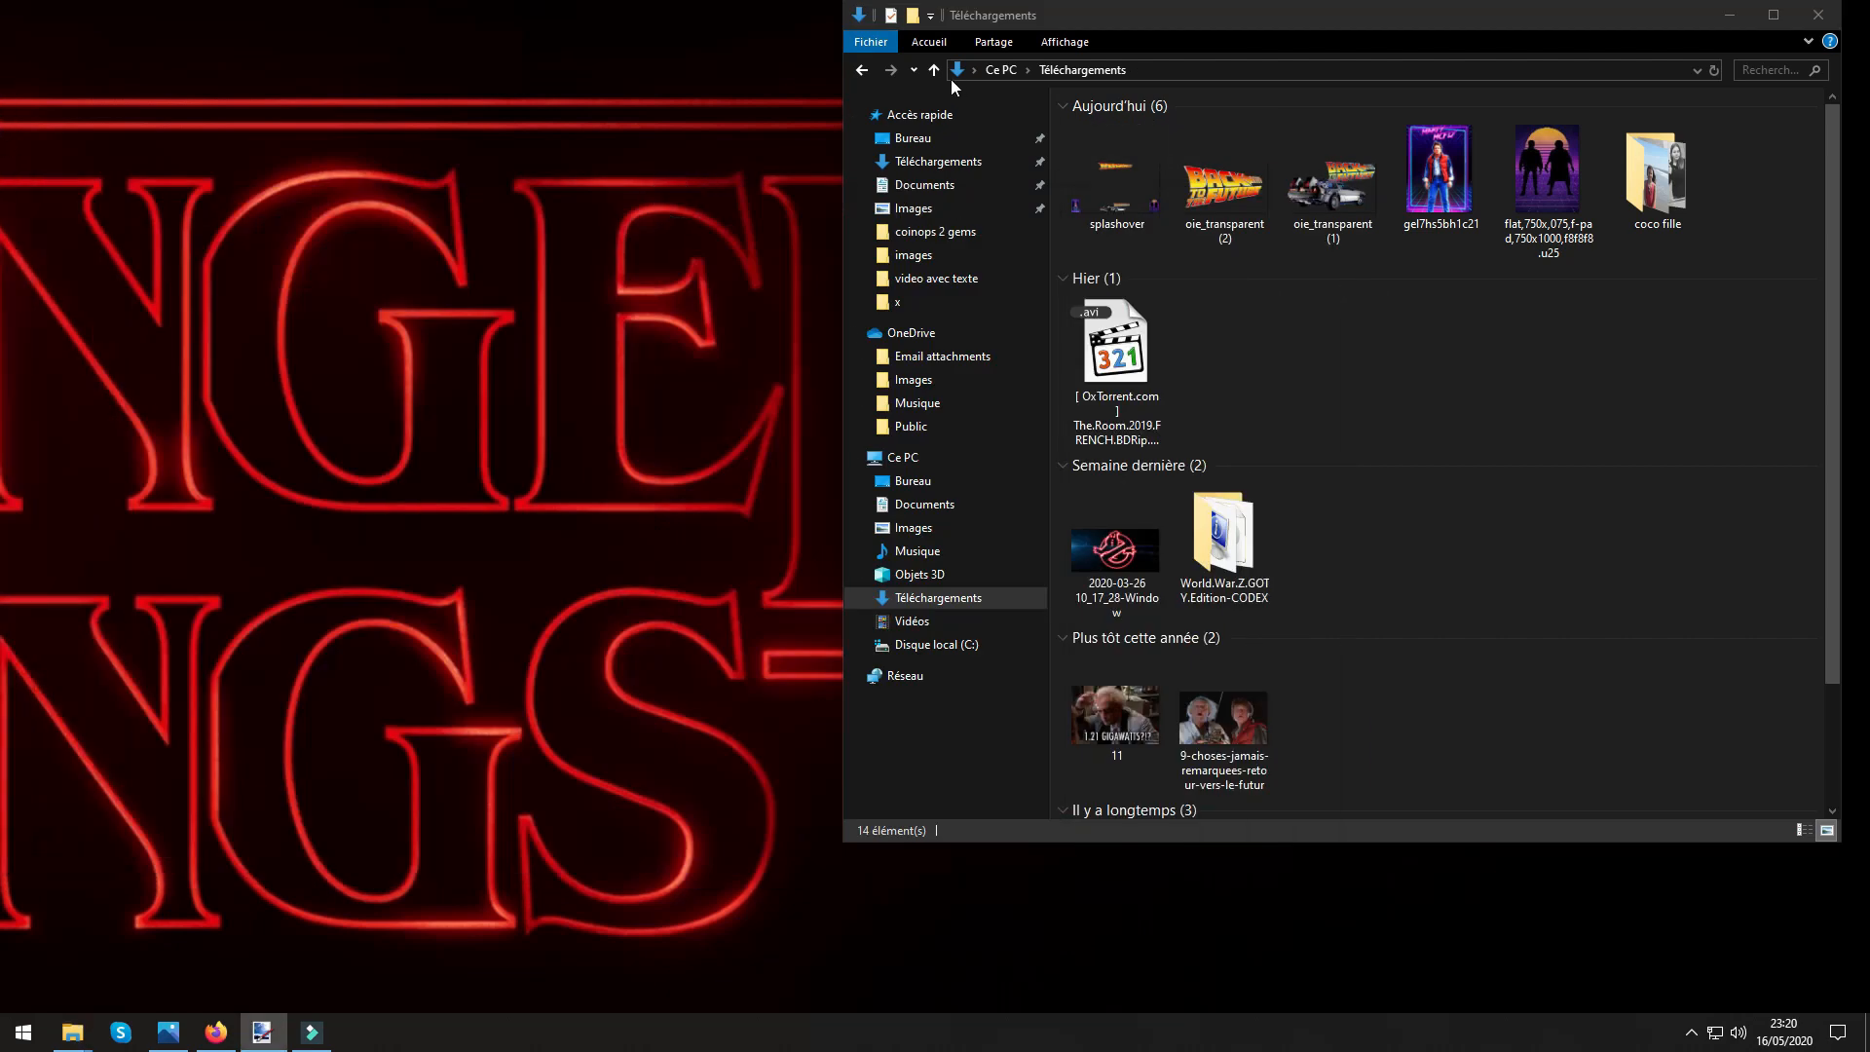
left_click_drag(1258, 21, 830, 53)
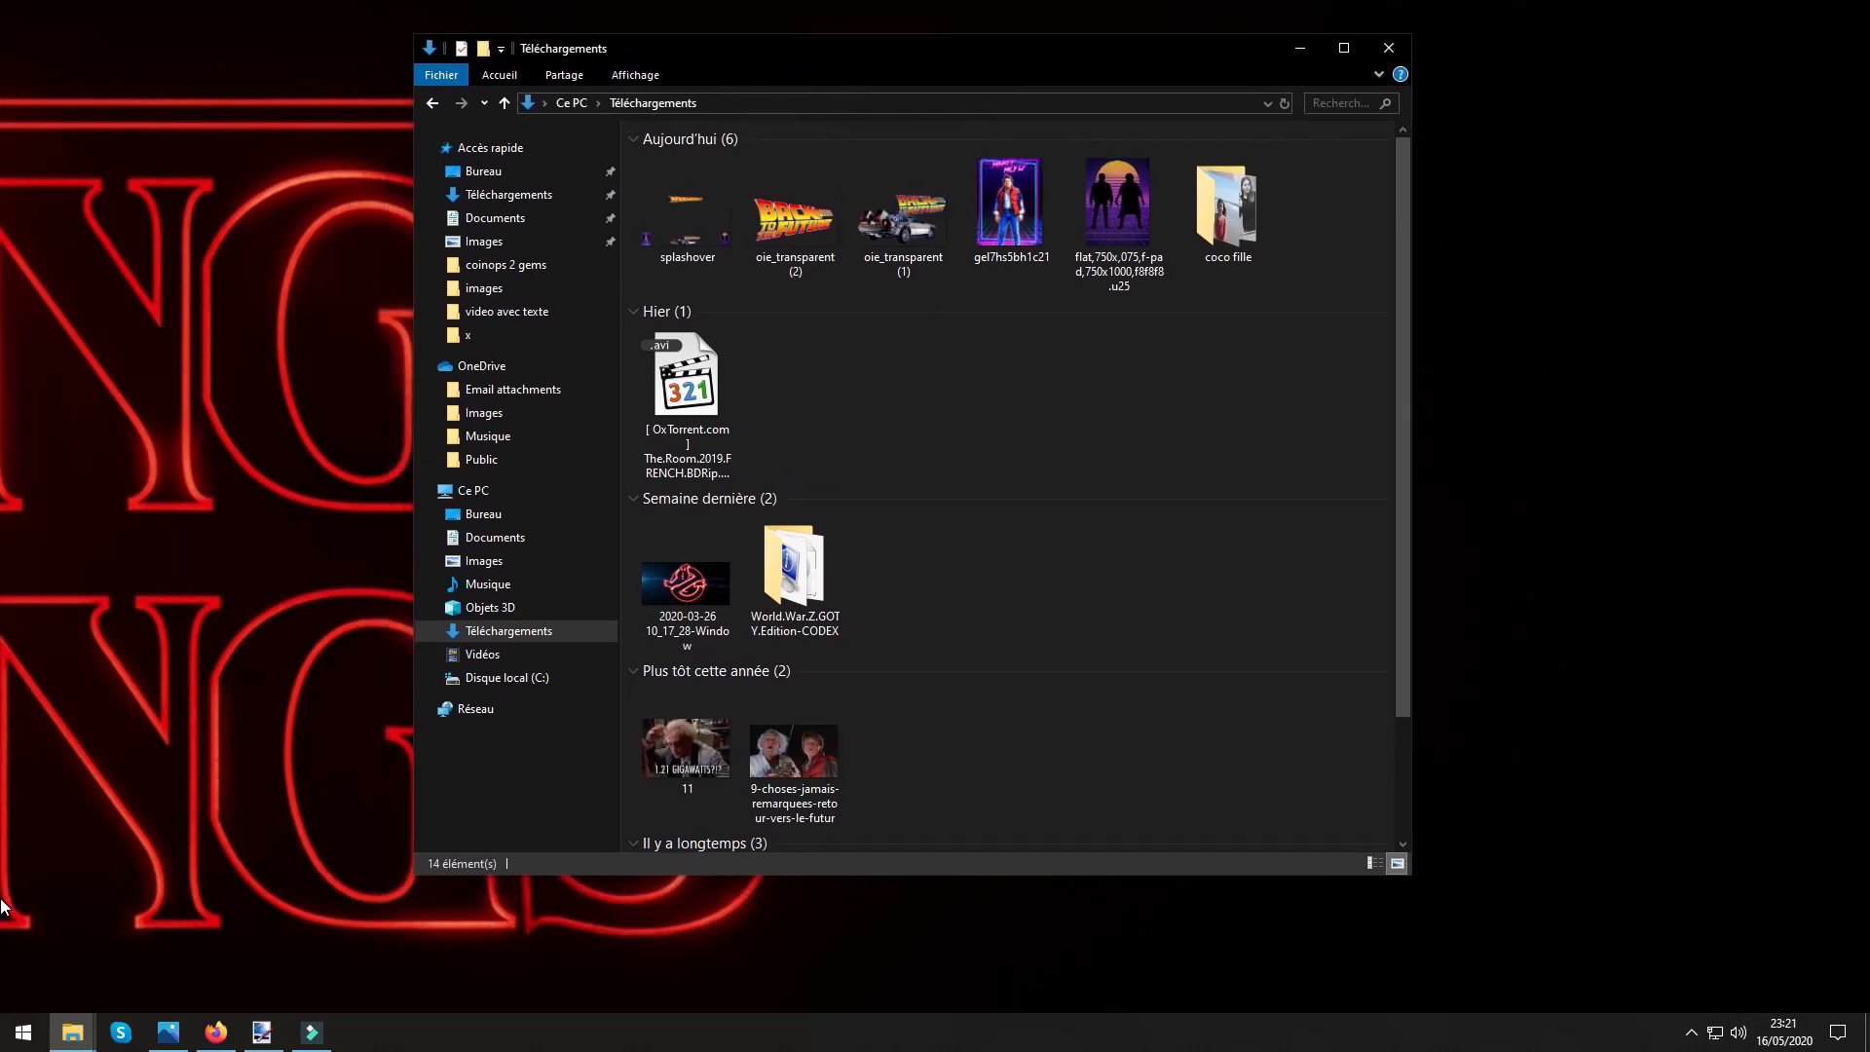
Open the coinops 2 gems folder and arrange its window beside the Téléchargements window.
left_click(1, 899)
double_click(1, 900)
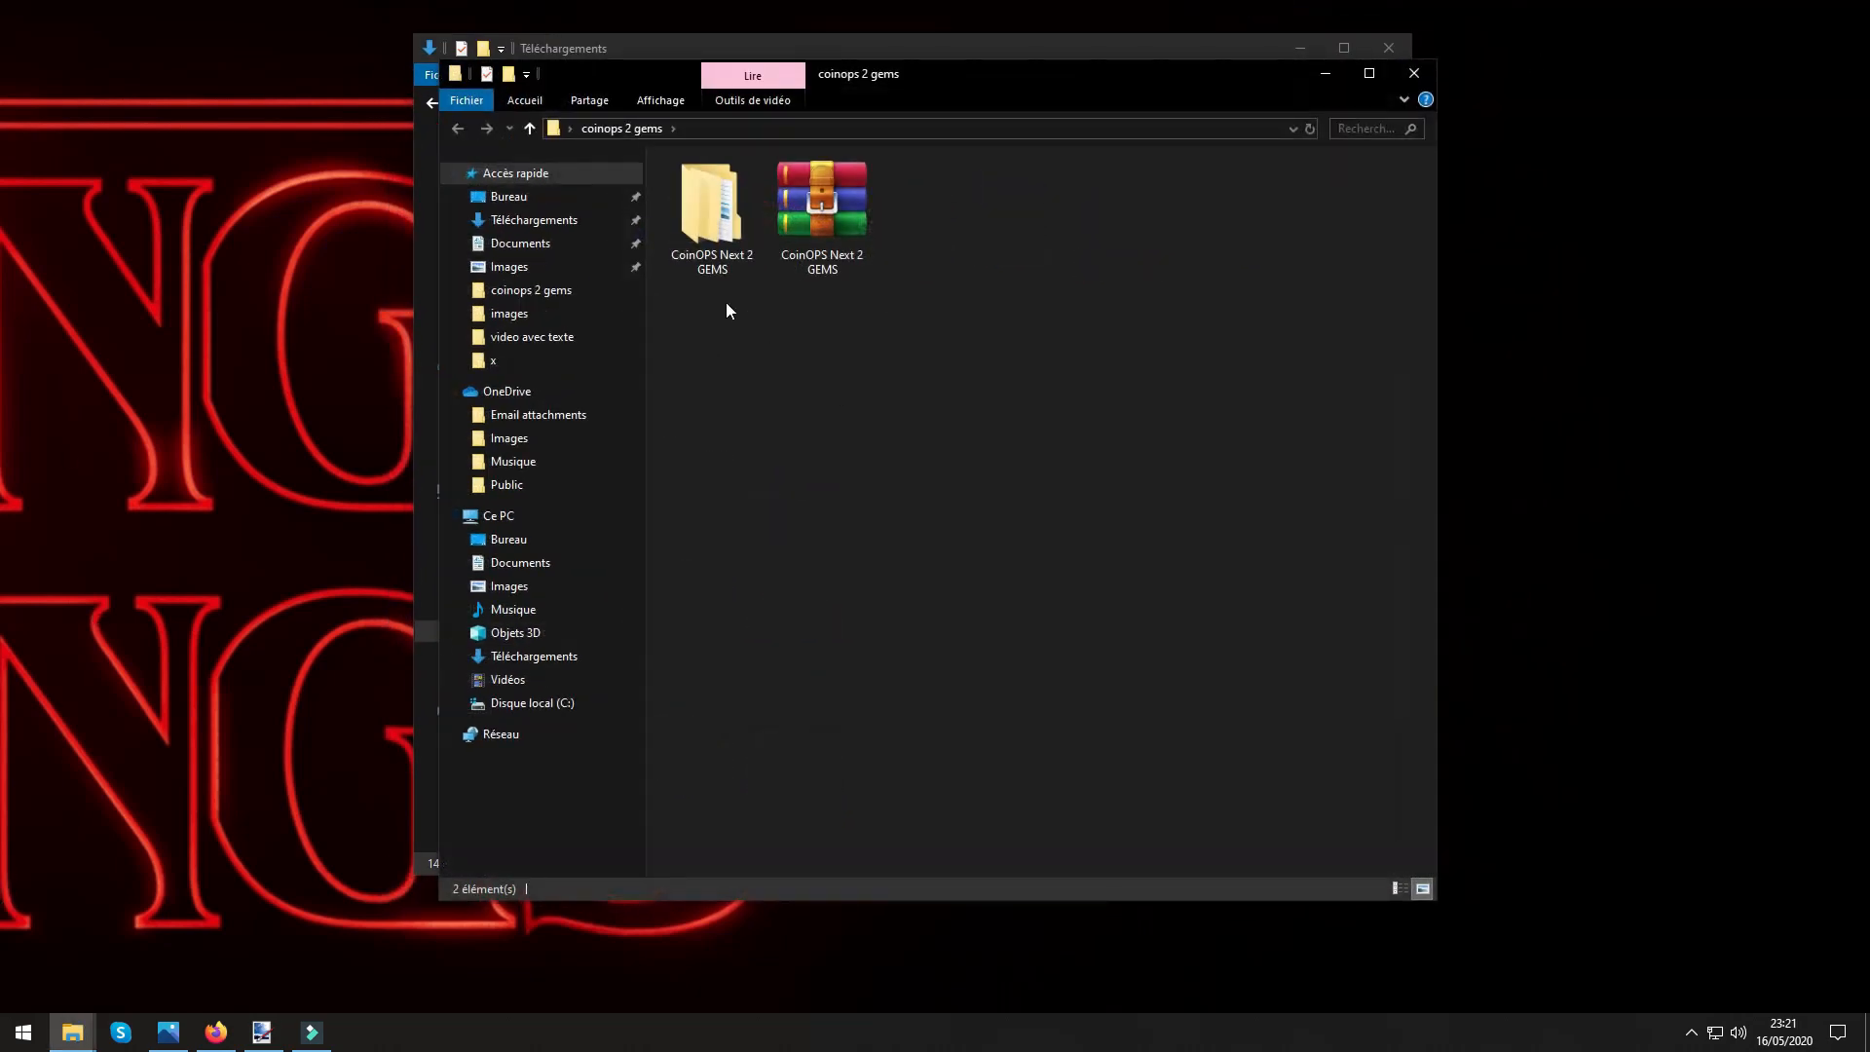
left_click(1104, 91)
left_click_drag(1169, 91, 1425, 135)
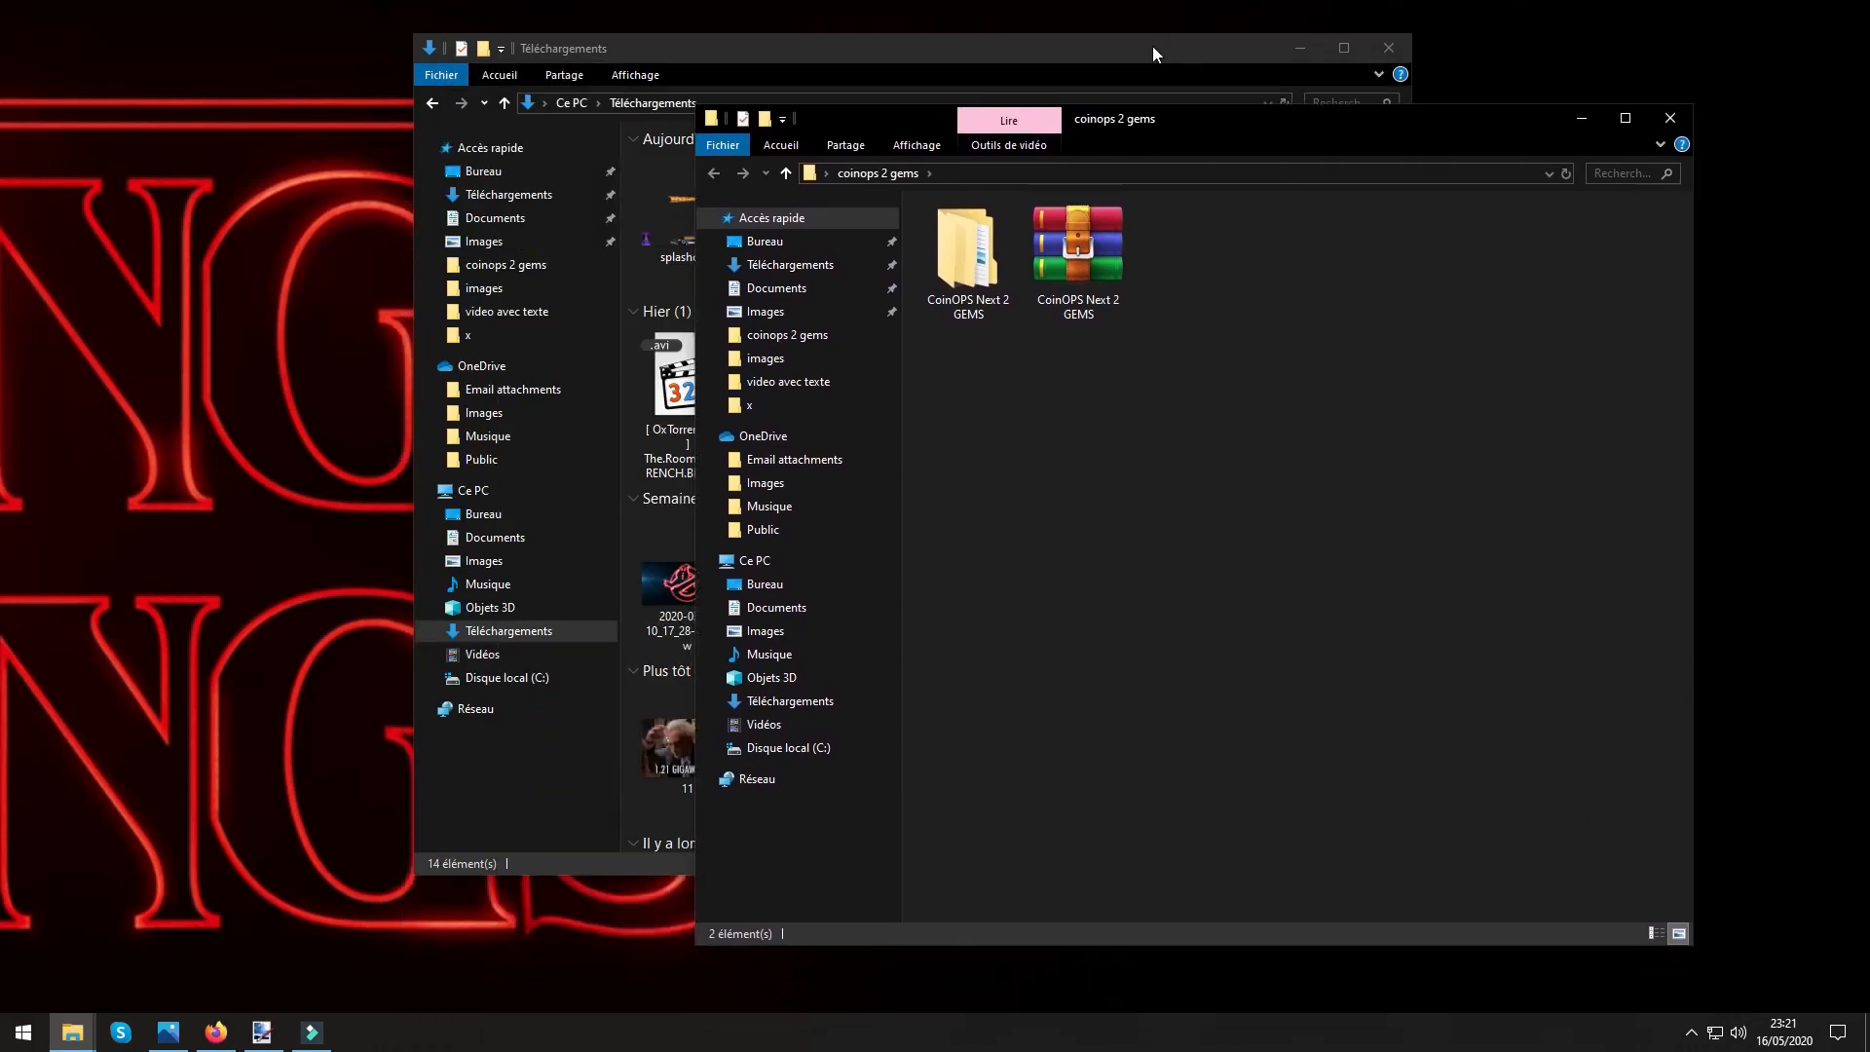
left_click_drag(1153, 45, 757, 35)
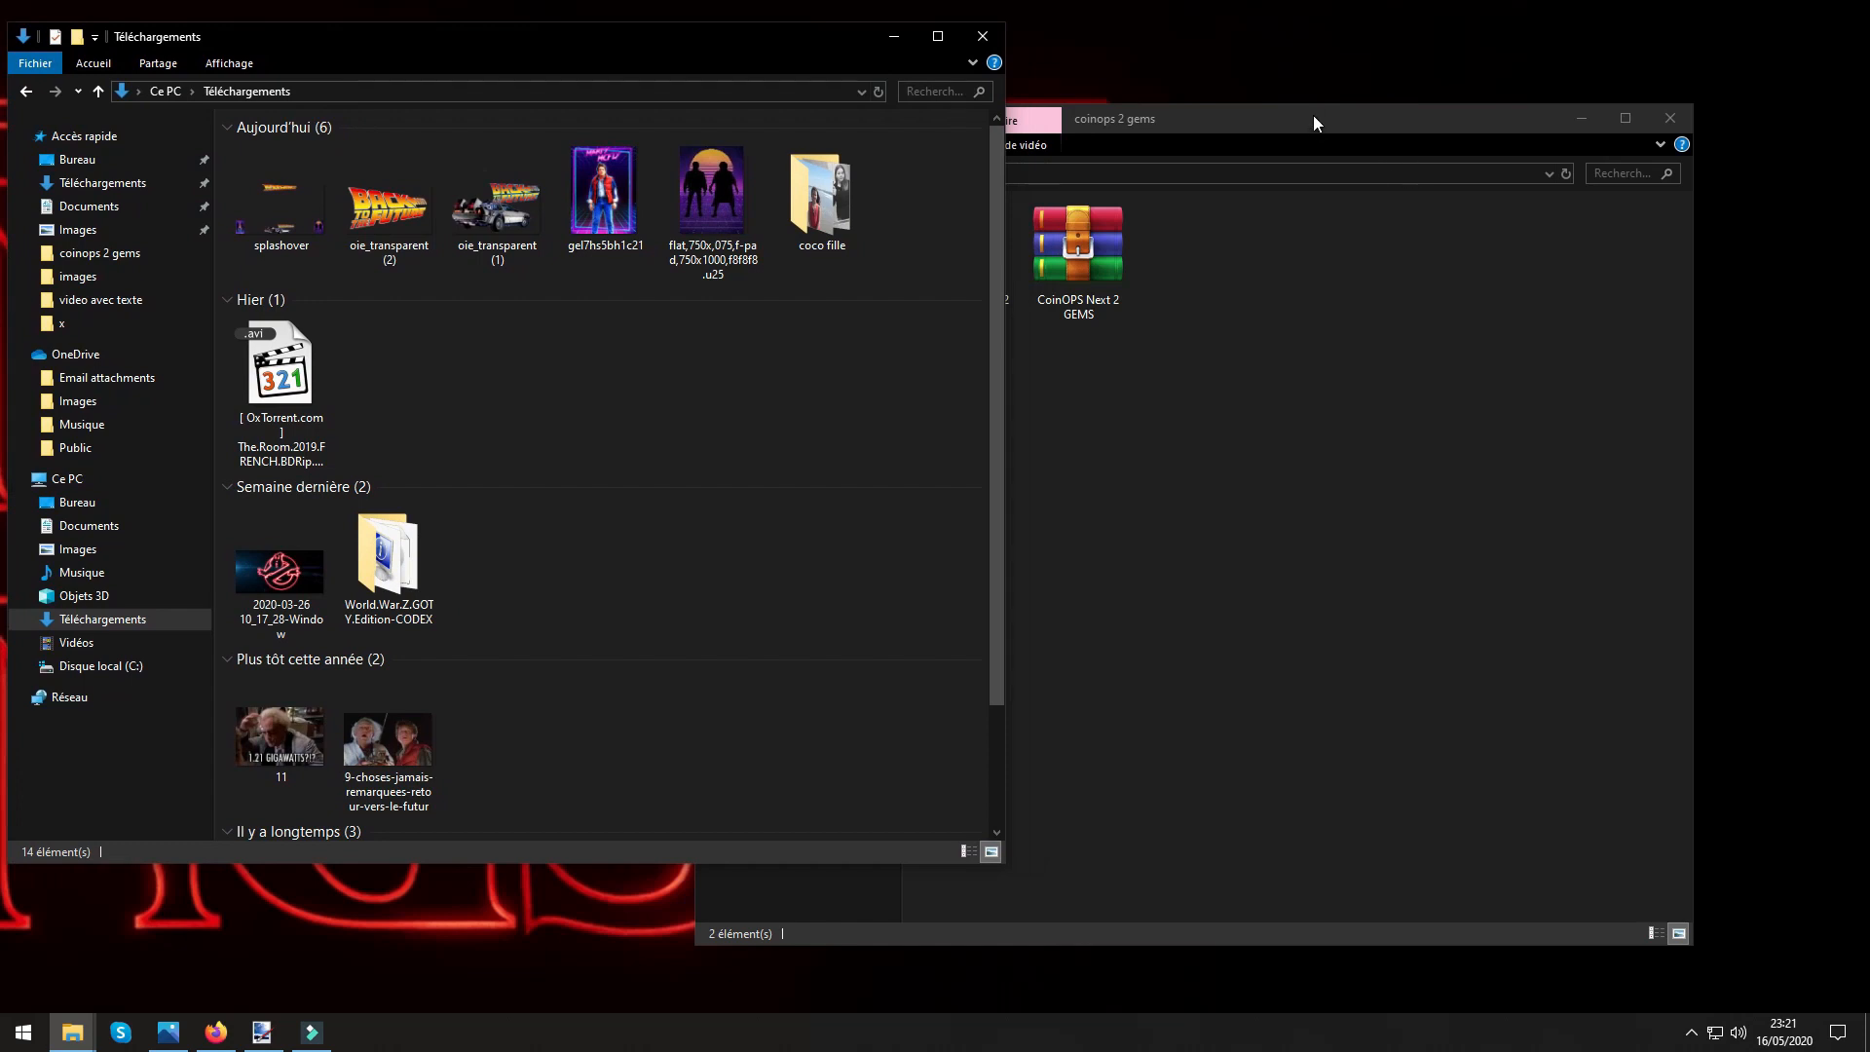
left_click_drag(1313, 121, 1264, 54)
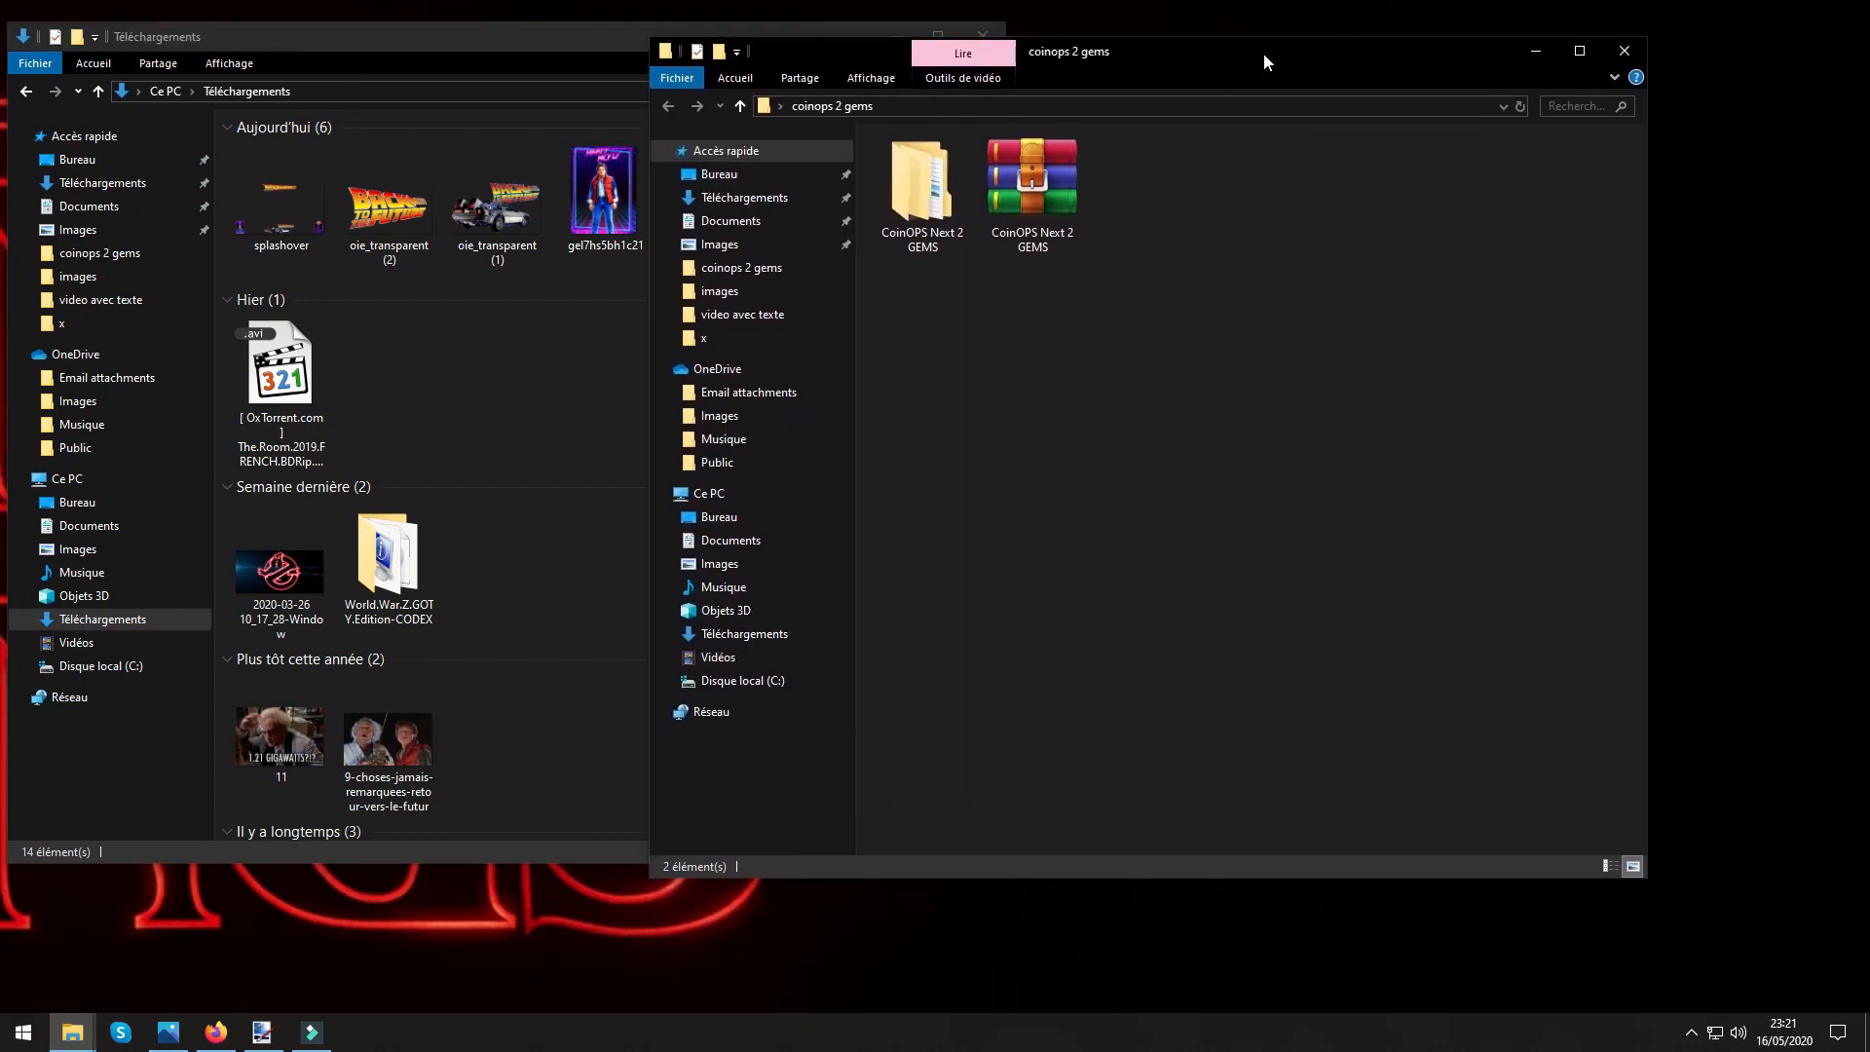
Open the images folder under CoinOPS Next 2 GEMS, CoinOPS Next 2 Gems, layouts, Worlds.
double_click(942, 230)
double_click(932, 162)
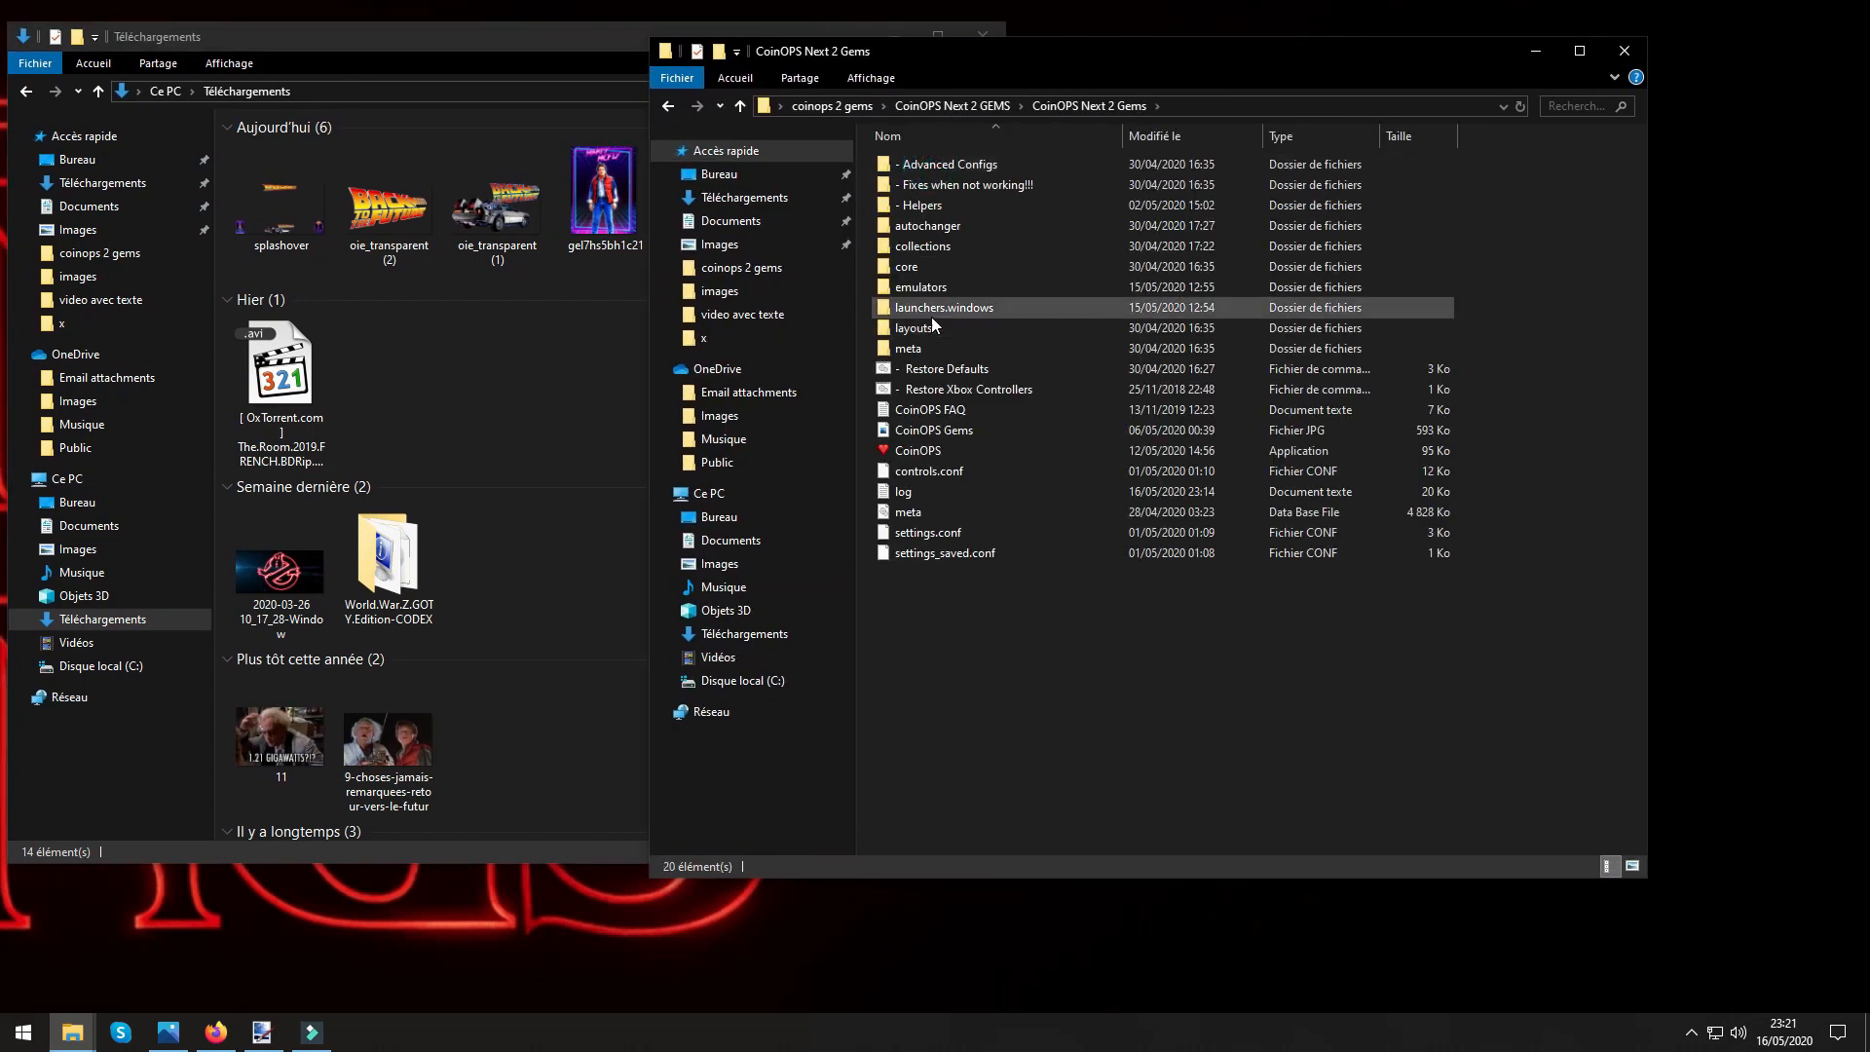
left_click(896, 329)
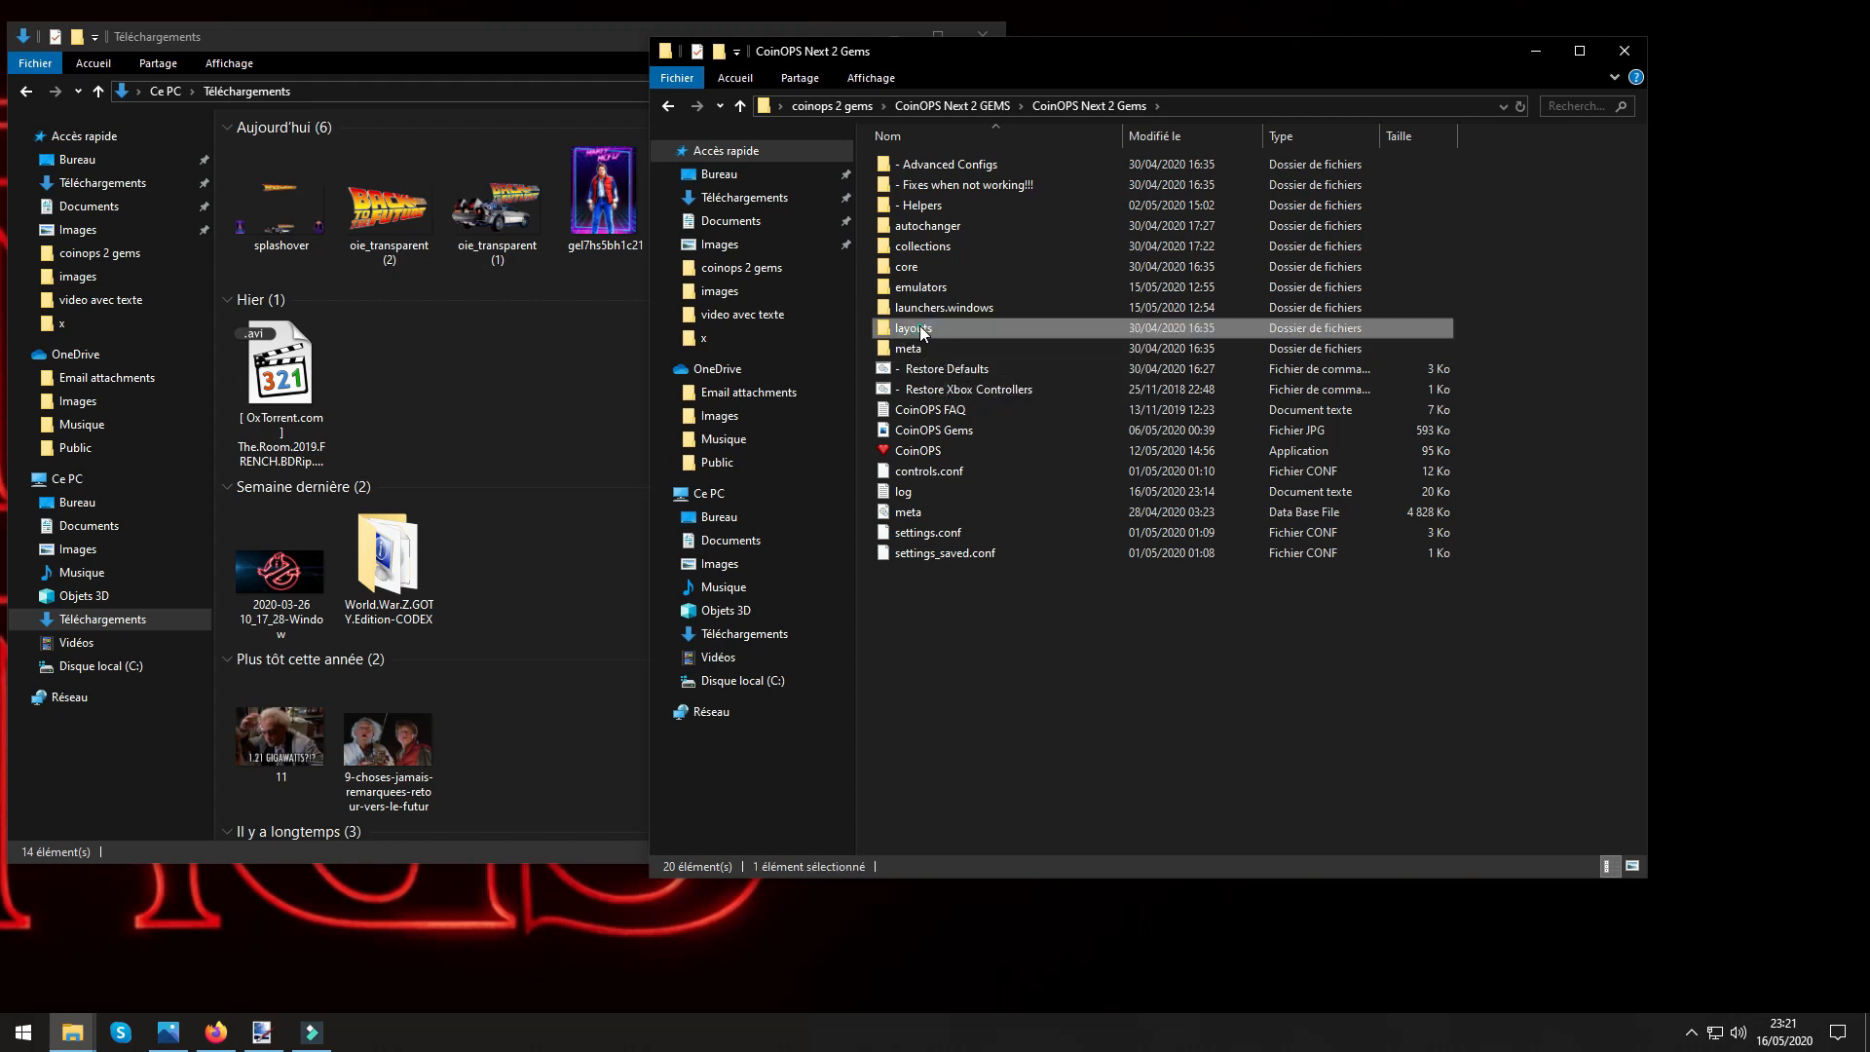
double_click(919, 325)
double_click(919, 166)
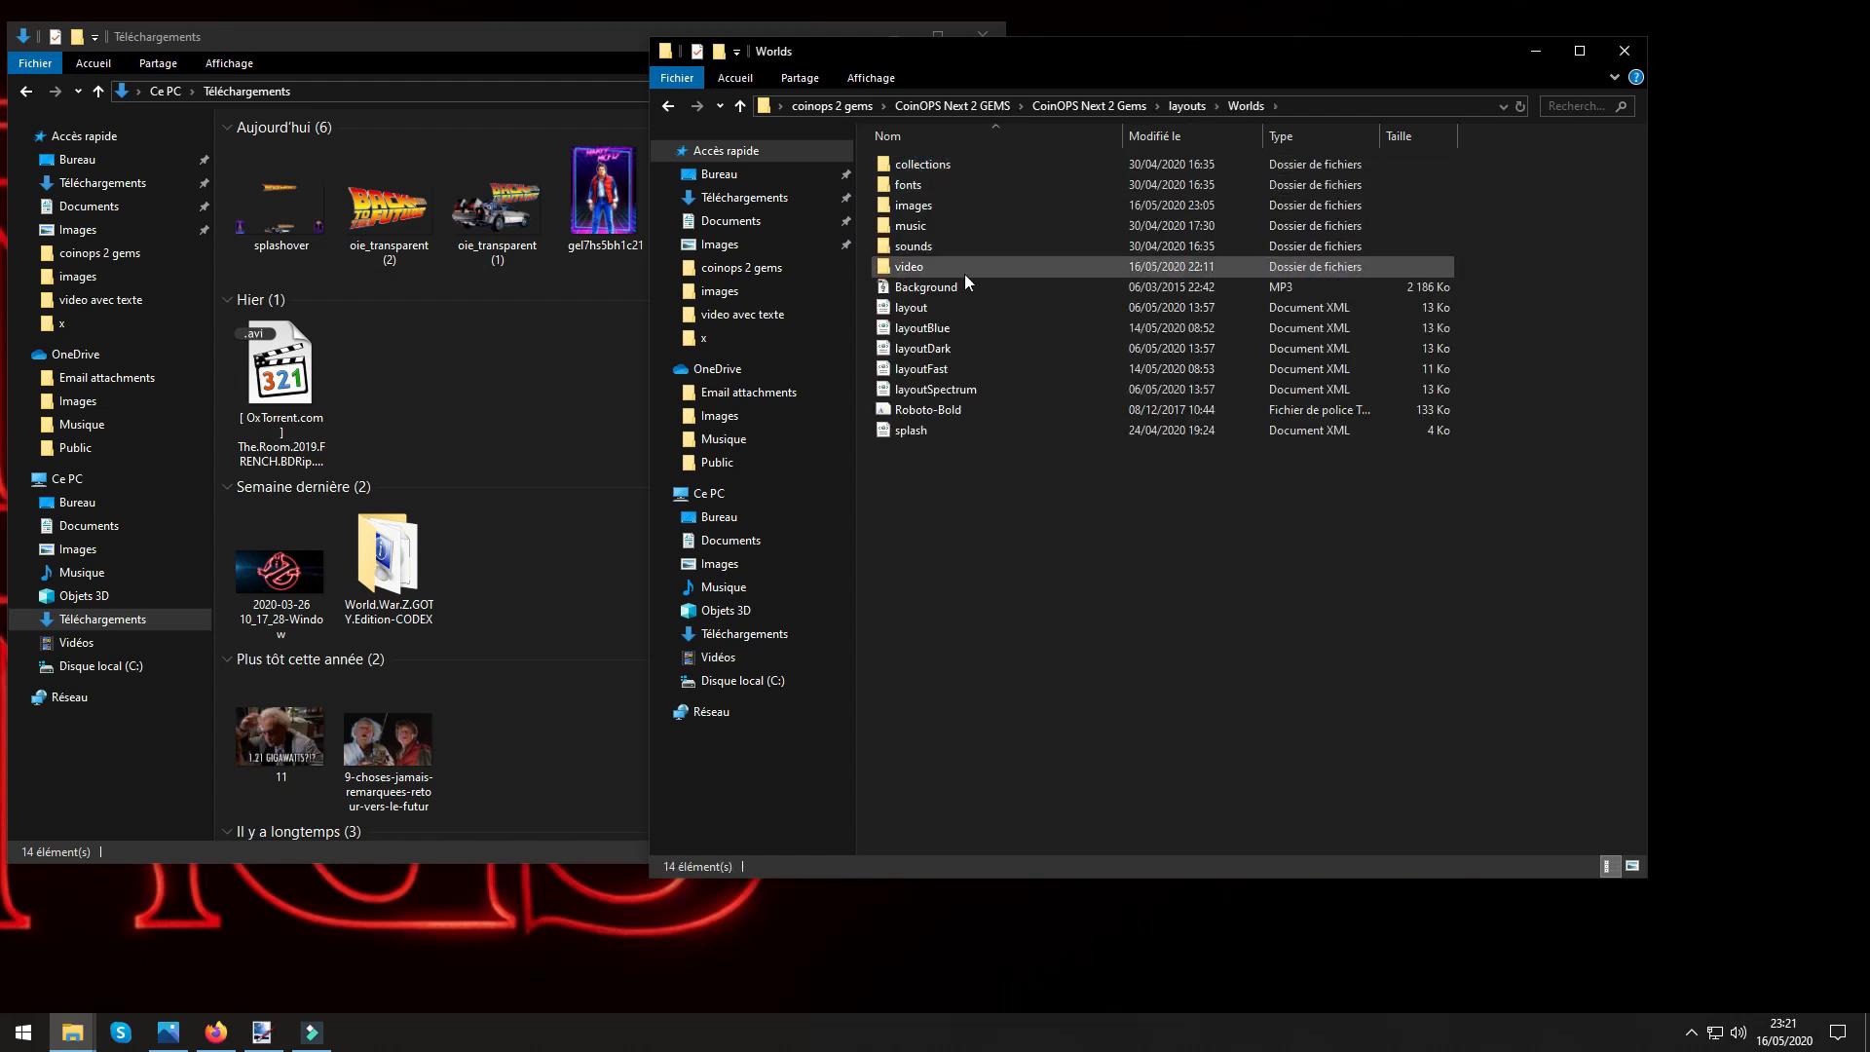
double_click(913, 207)
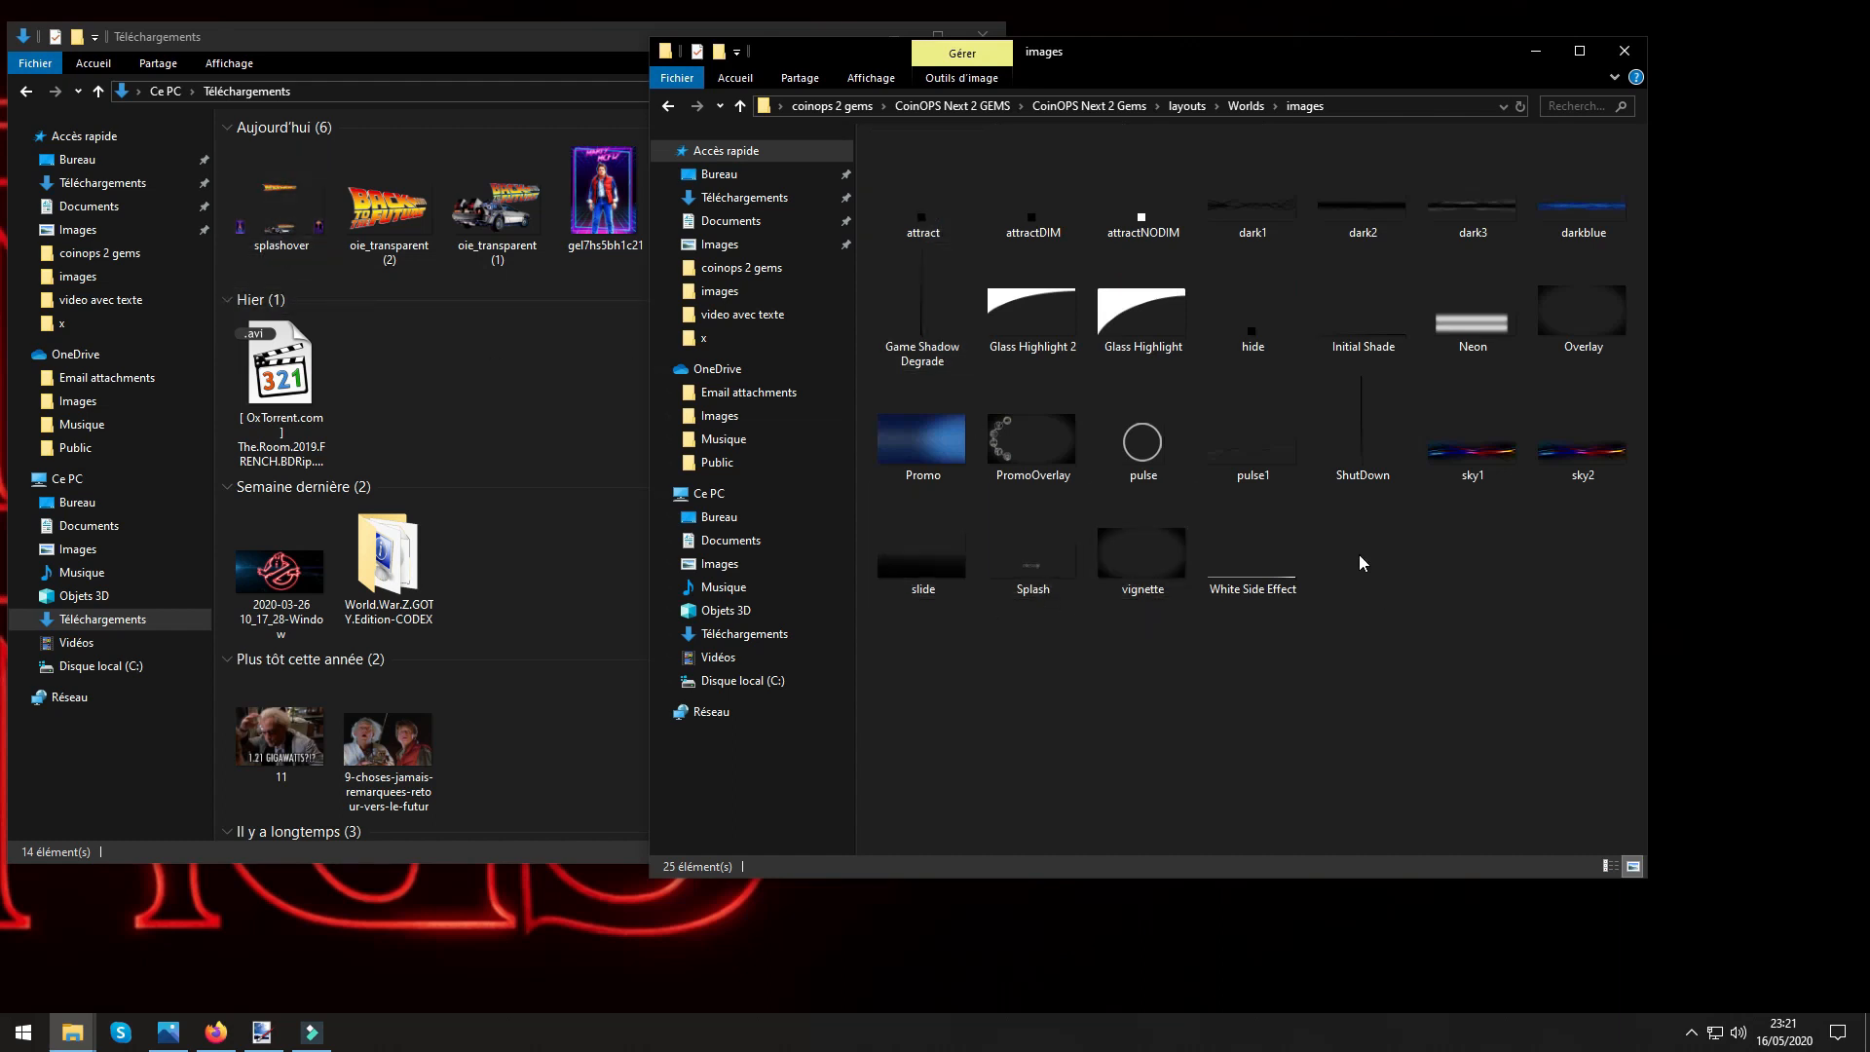
Copy the splashover file from Téléchargements into the Worlds images folder.
right_click(264, 224)
left_click(432, 602)
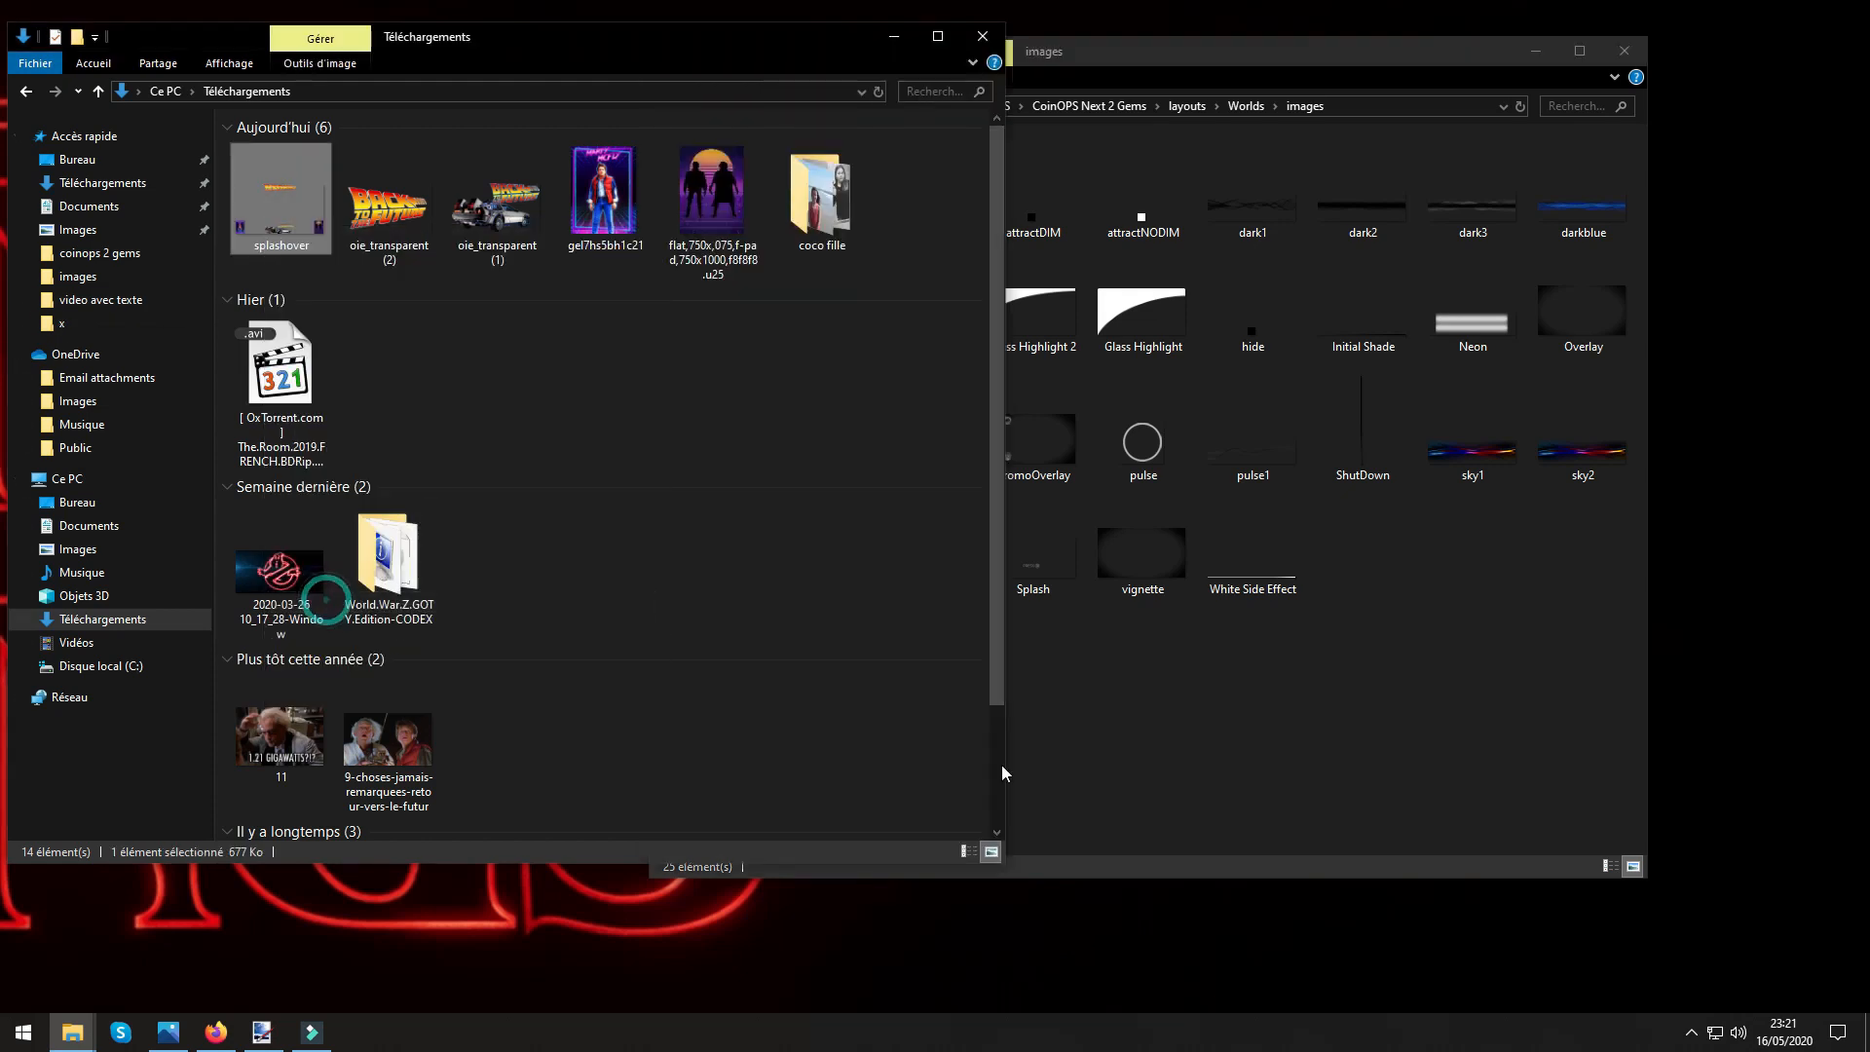
right_click(1460, 689)
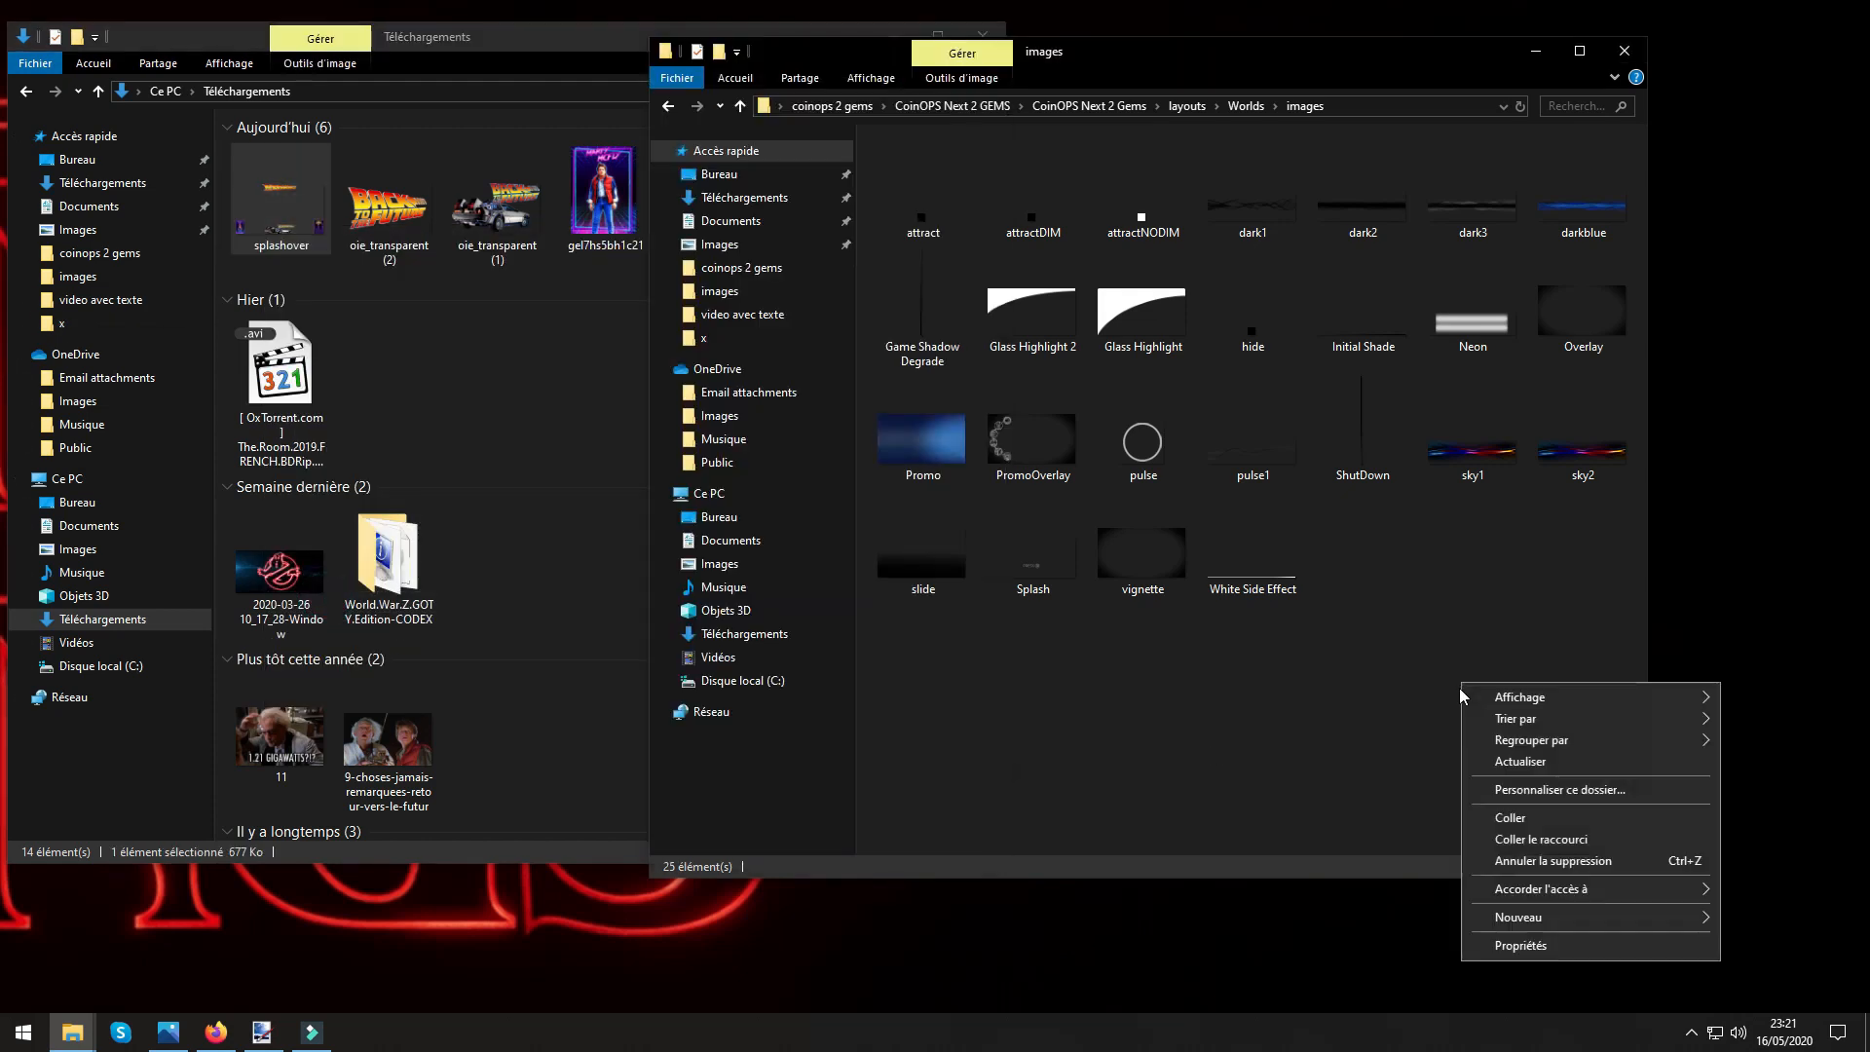
left_click(1510, 817)
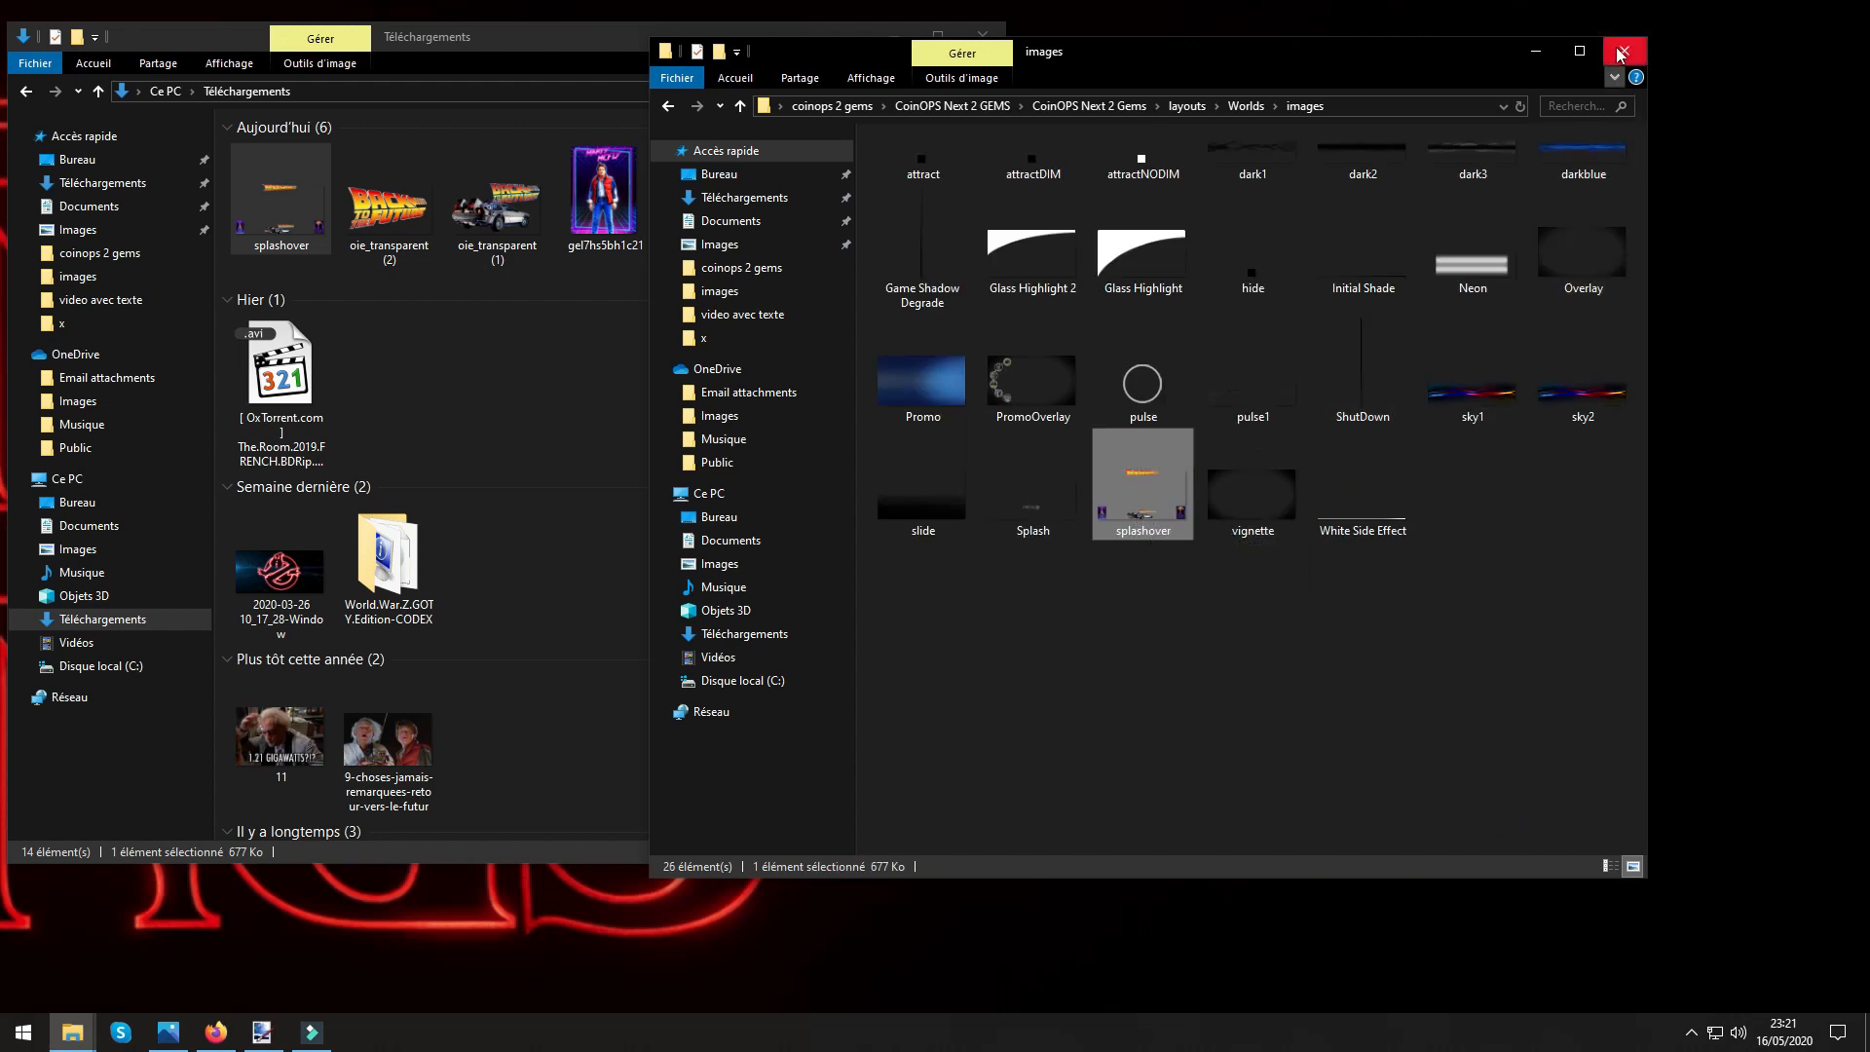
Open the video folder inside Worlds and play the intro video.
left_click(741, 107)
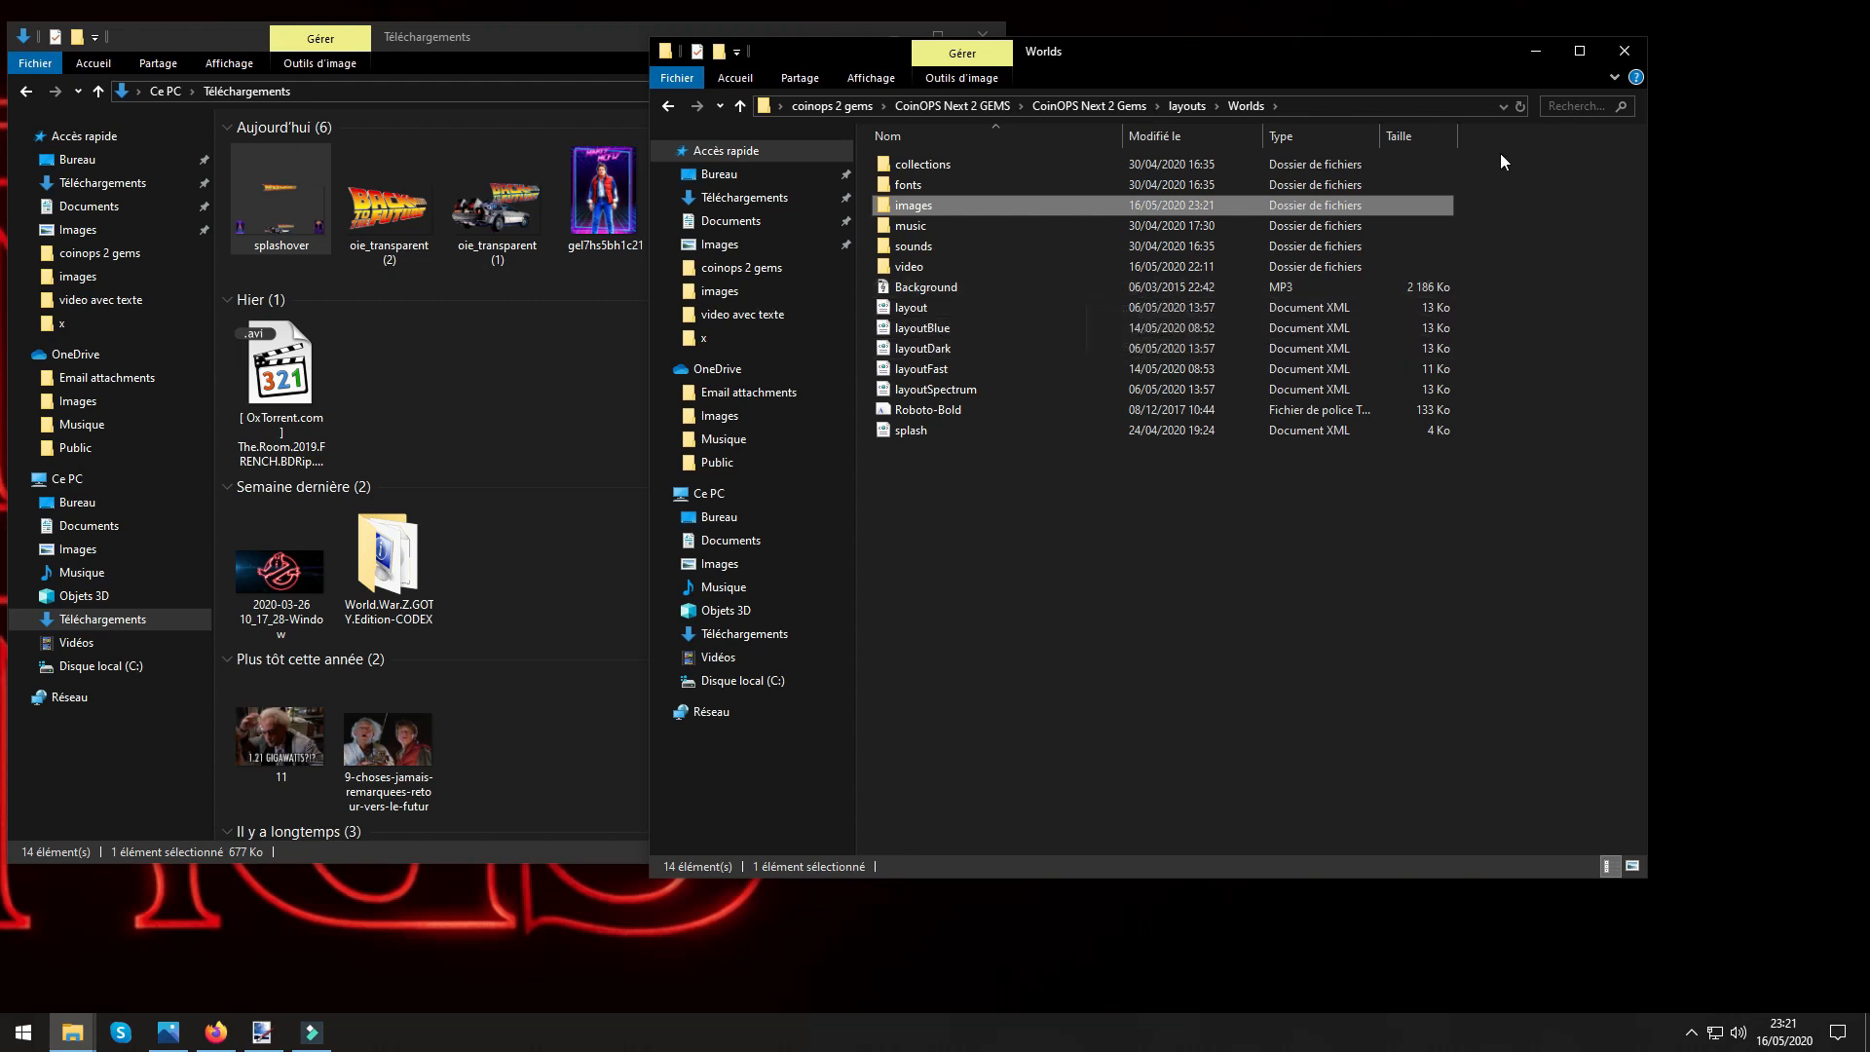
double_click(906, 267)
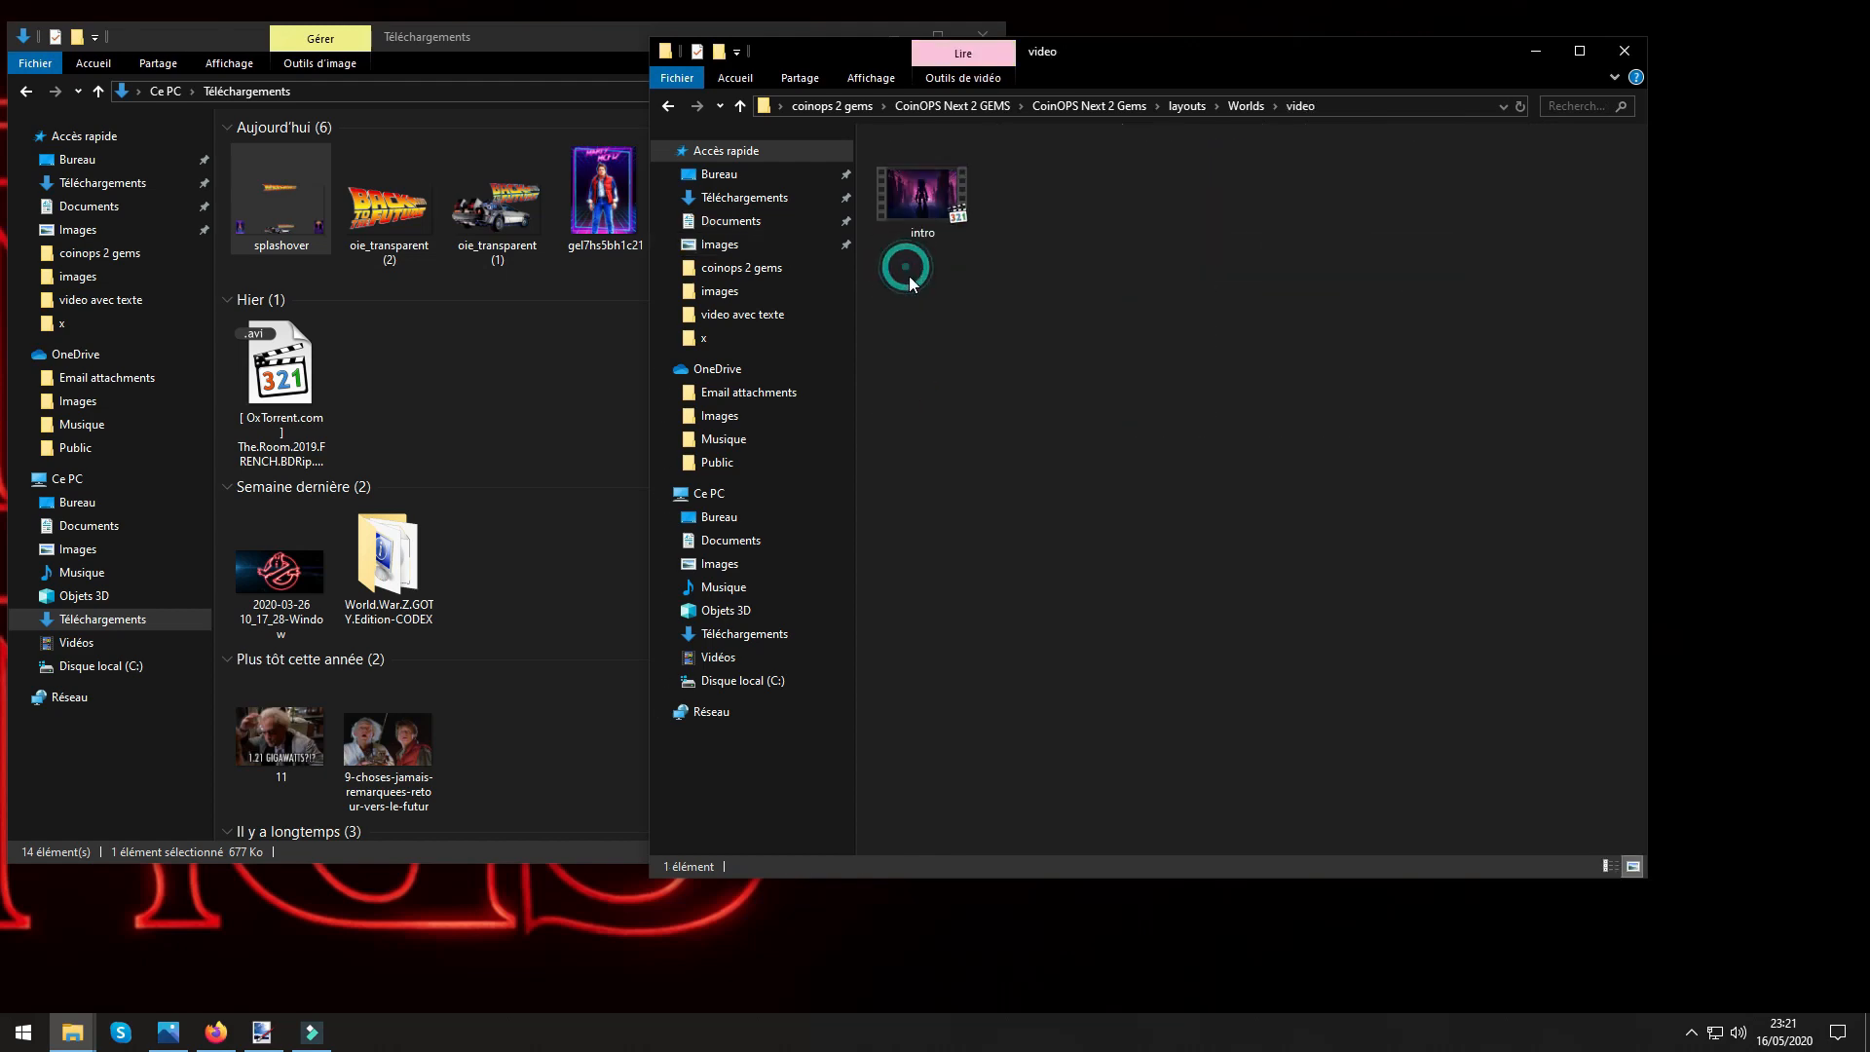
double_click(921, 206)
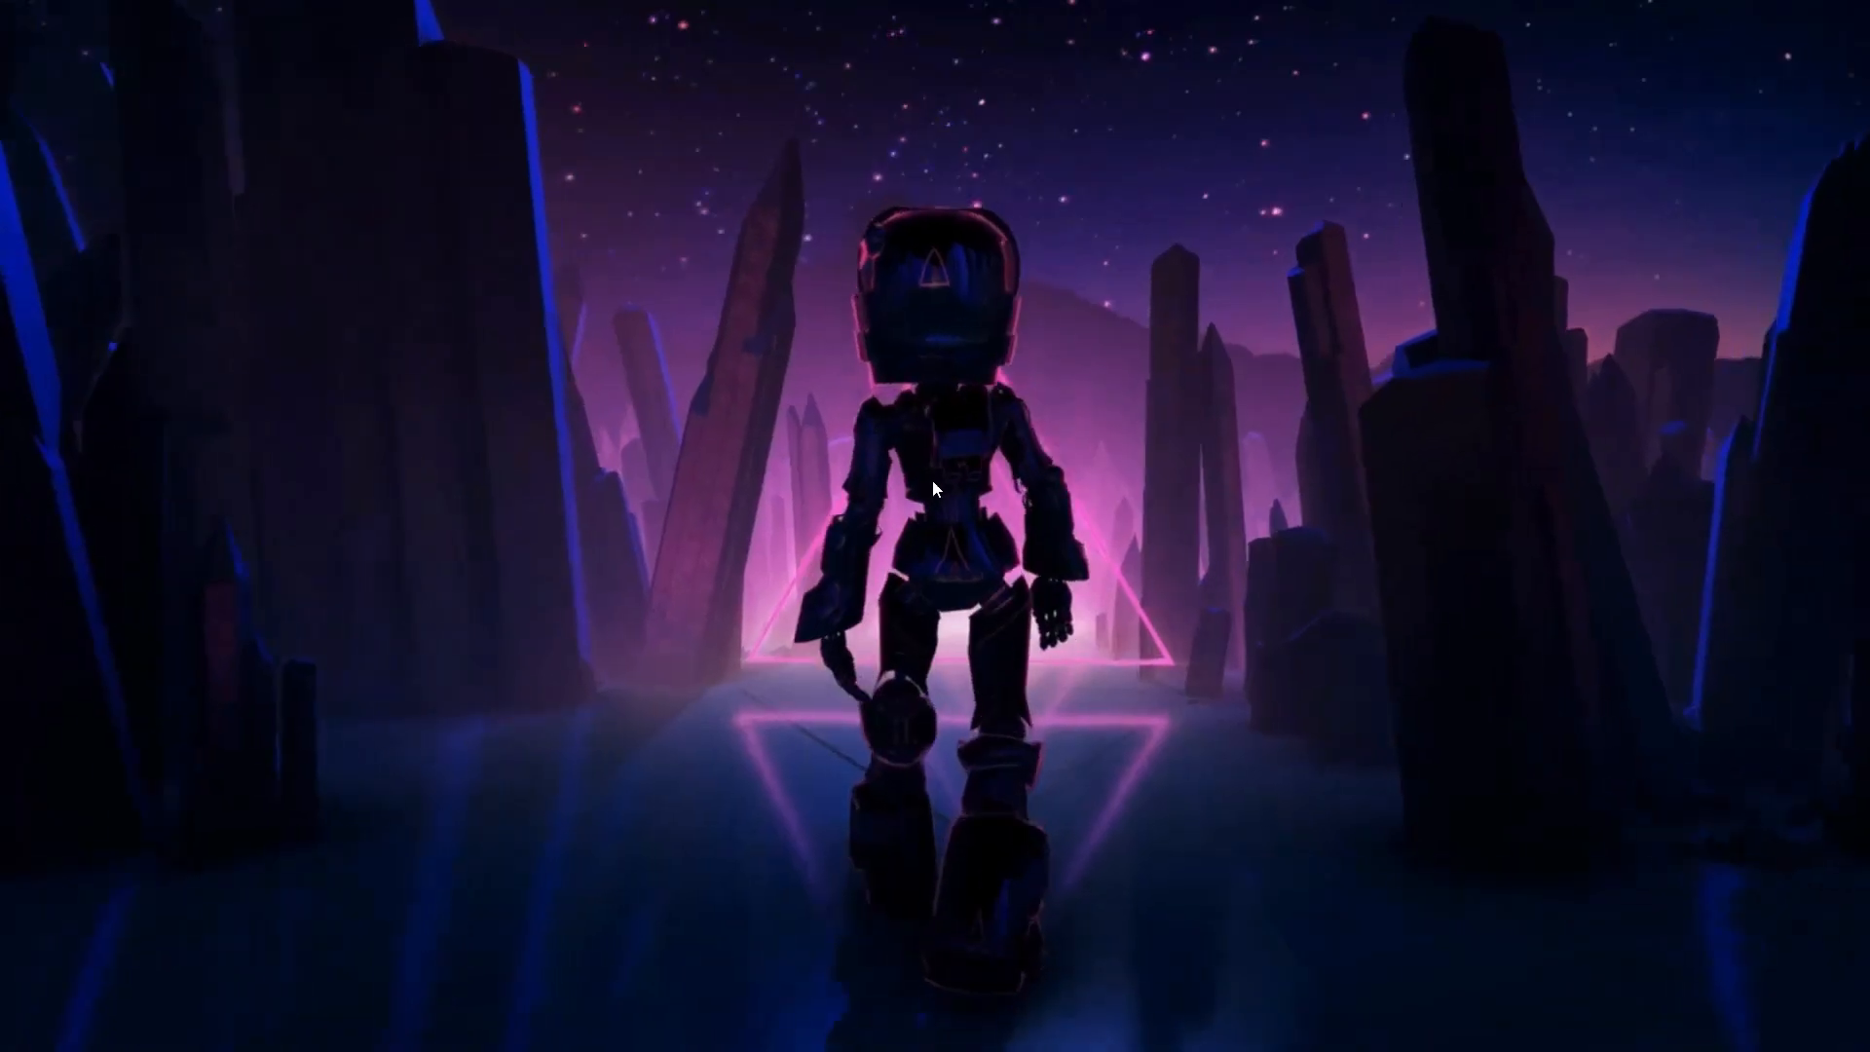
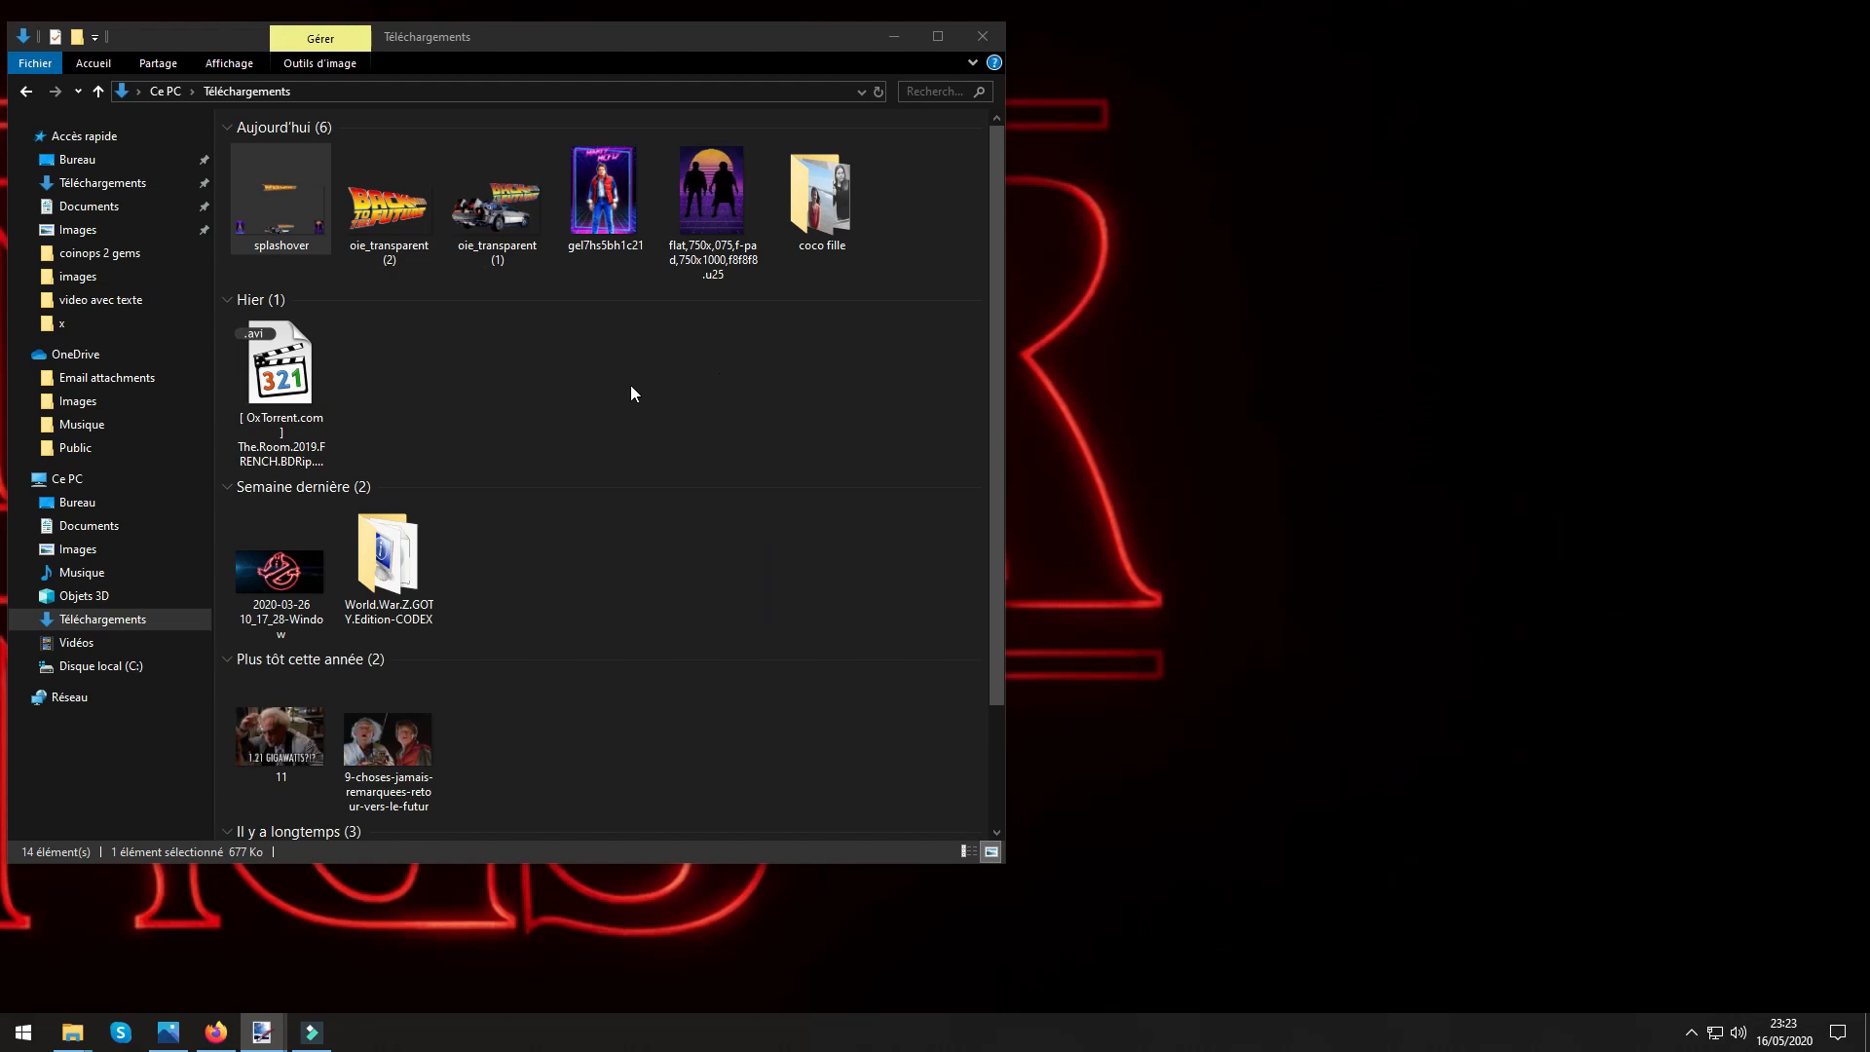
Open the images folder under coinops 2 gems, CoinOPS Next 2 GEMS, CoinOPS Next 2 Gems, layouts, Worlds.
double_click(2, 944)
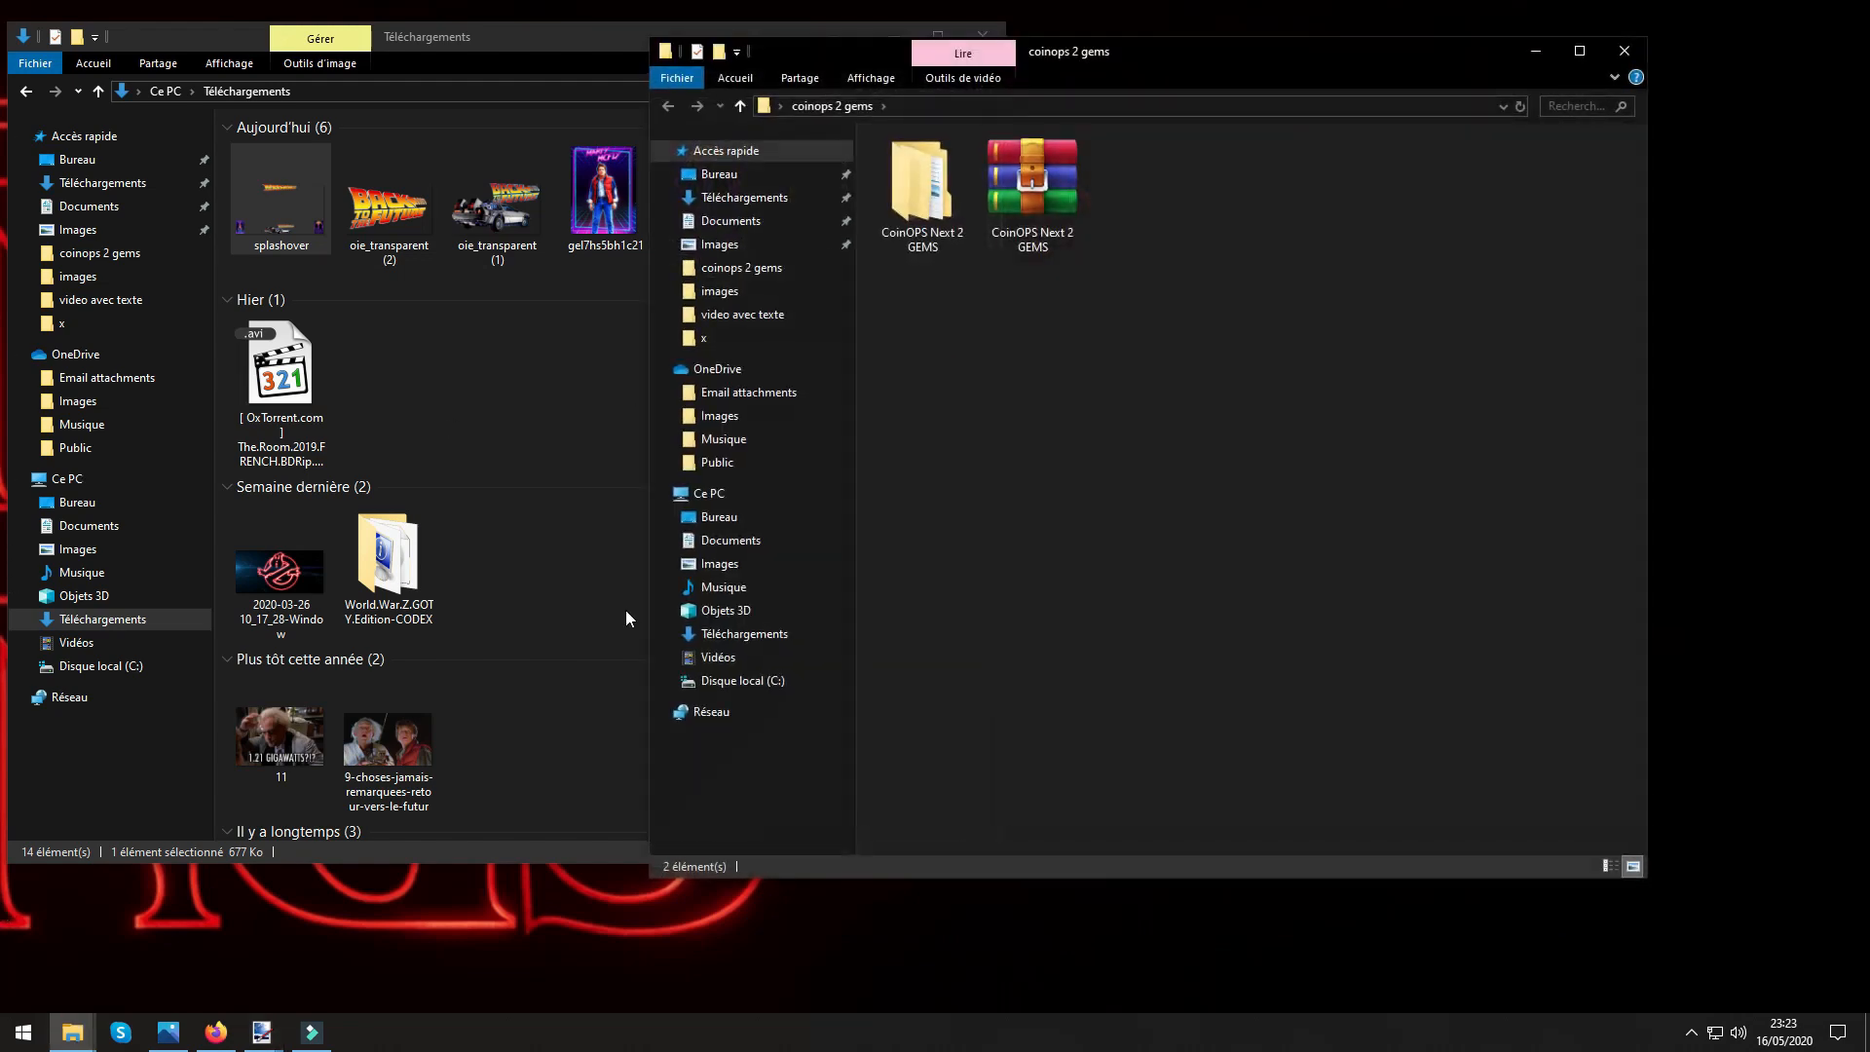
double_click(922, 189)
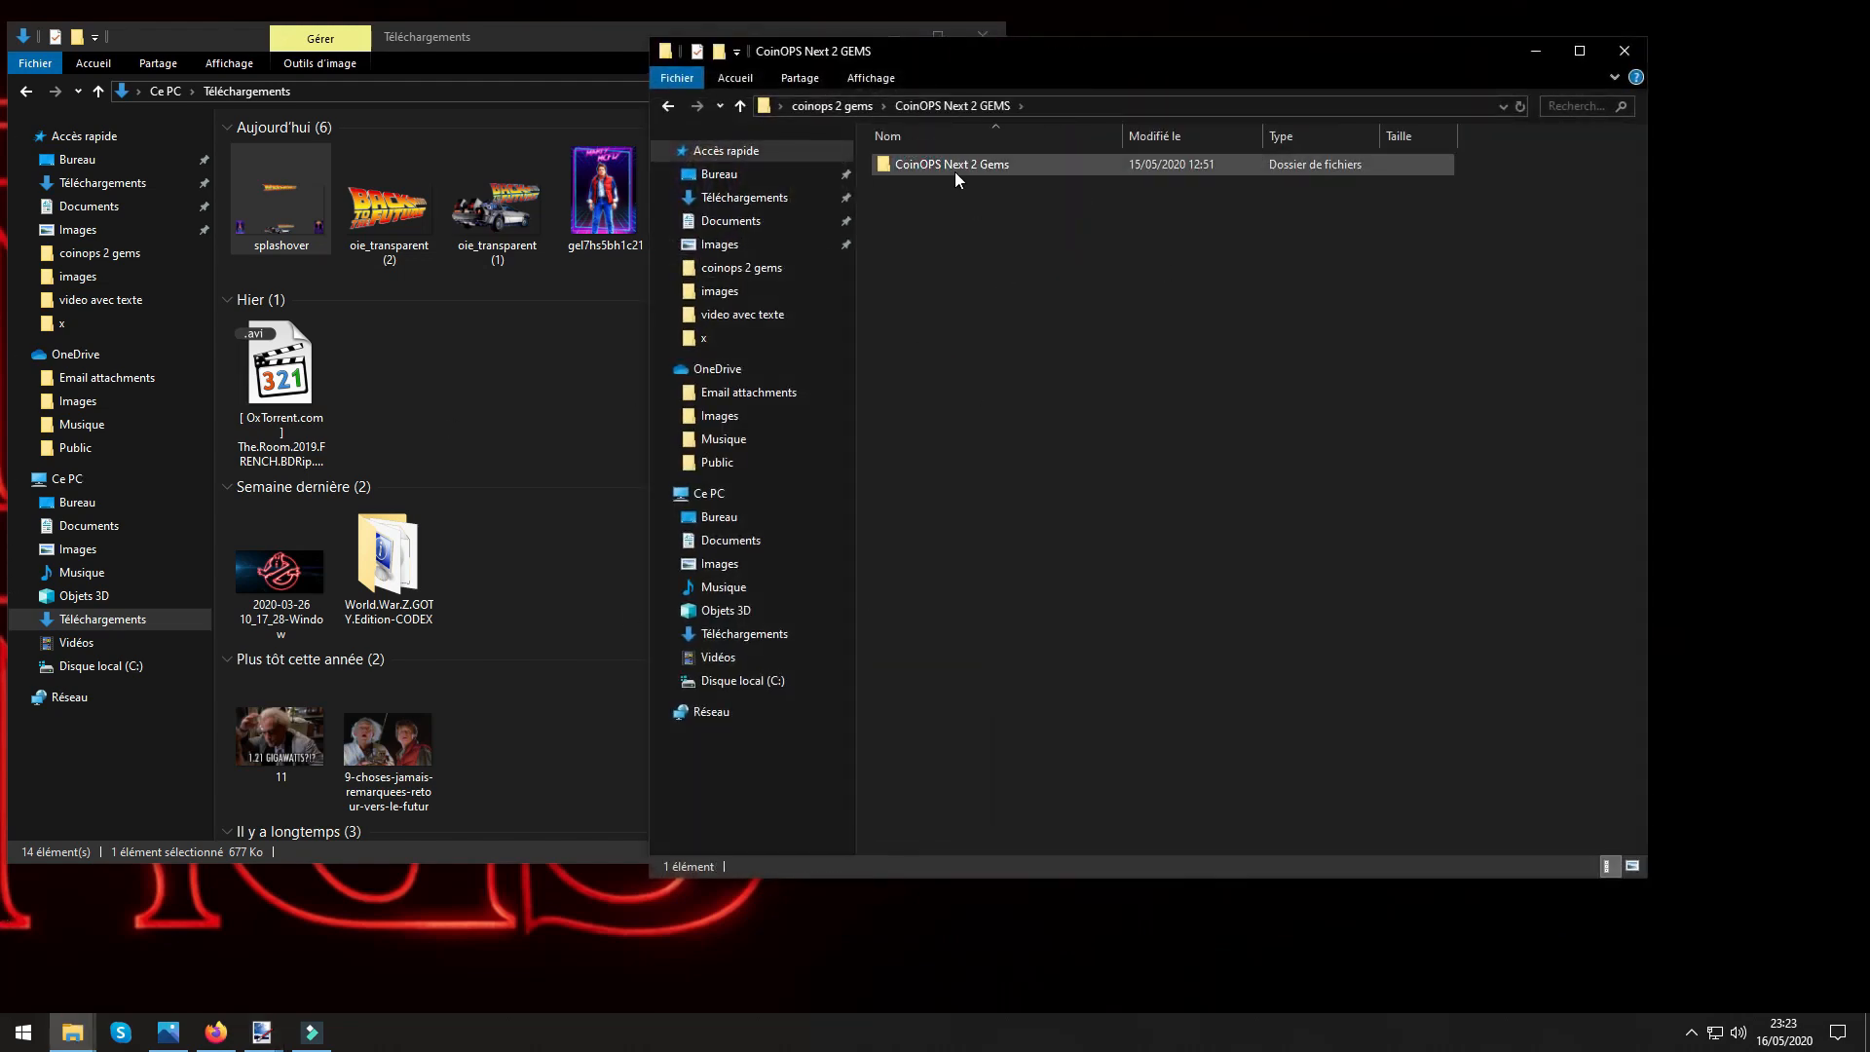
double_click(954, 167)
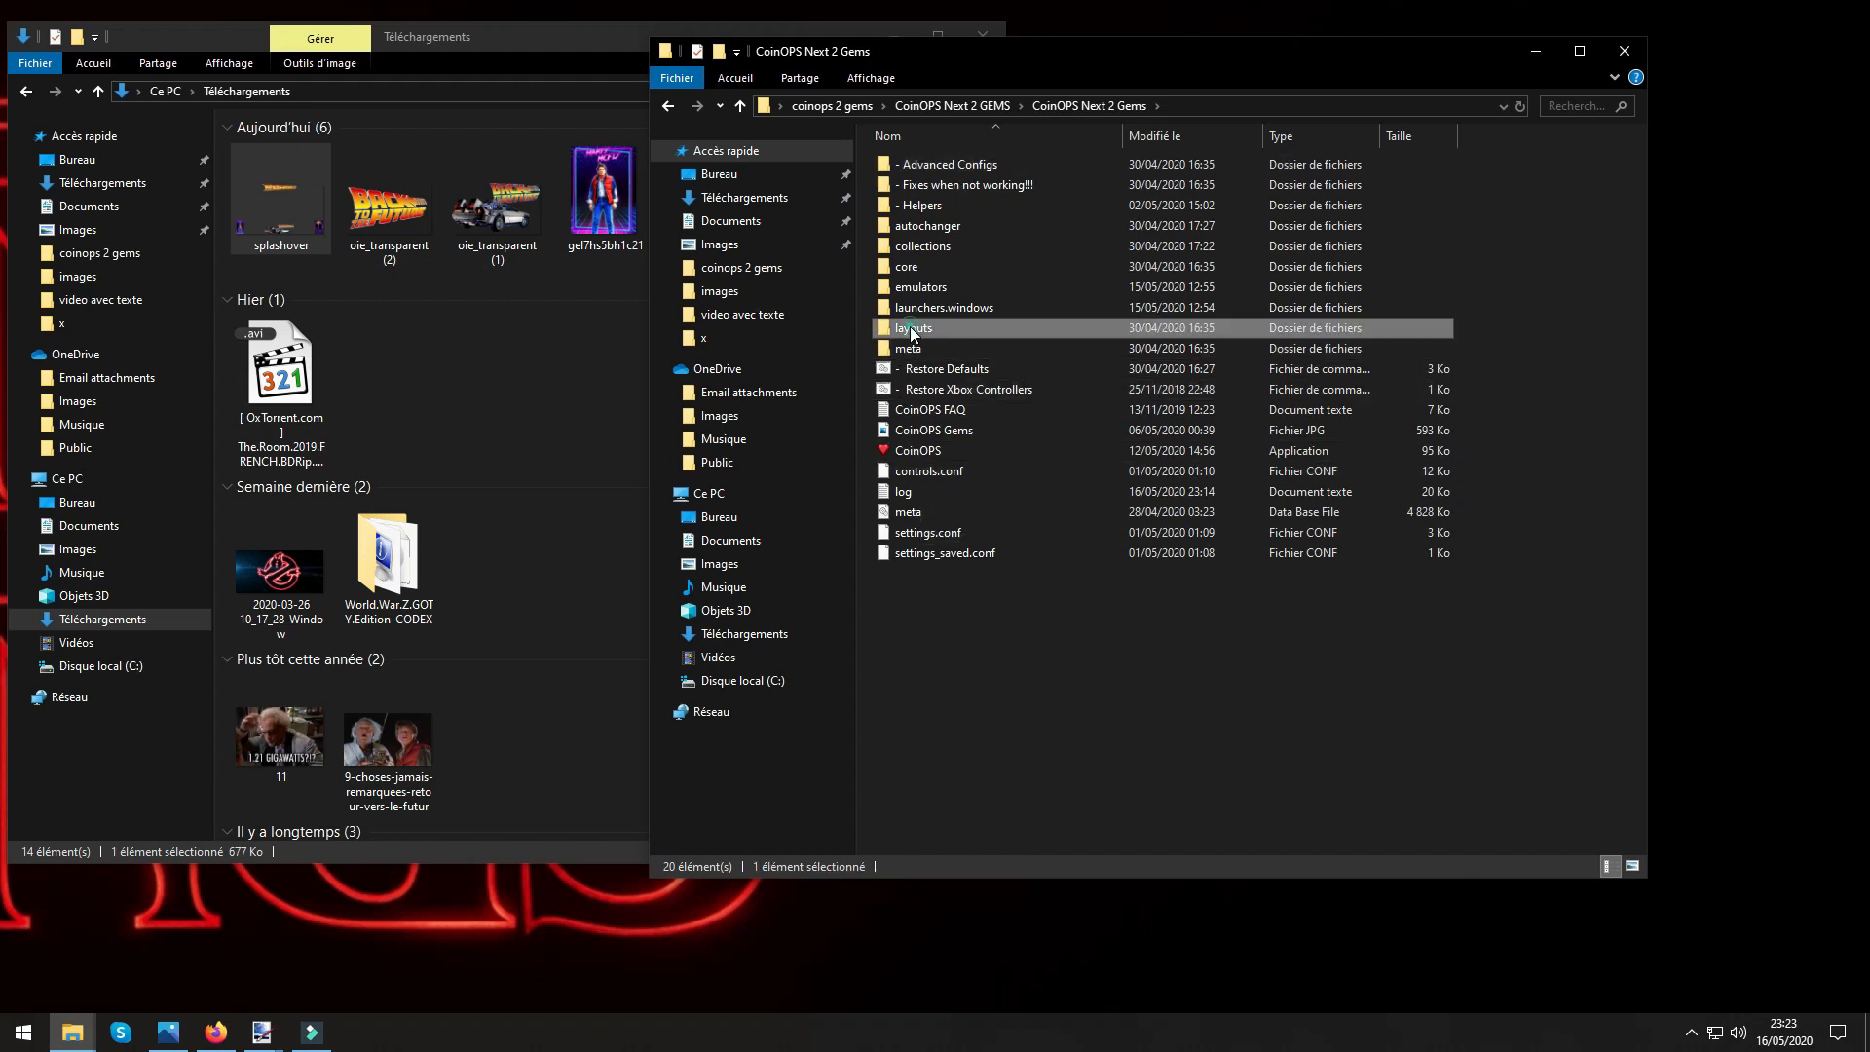
double_click(921, 328)
double_click(913, 164)
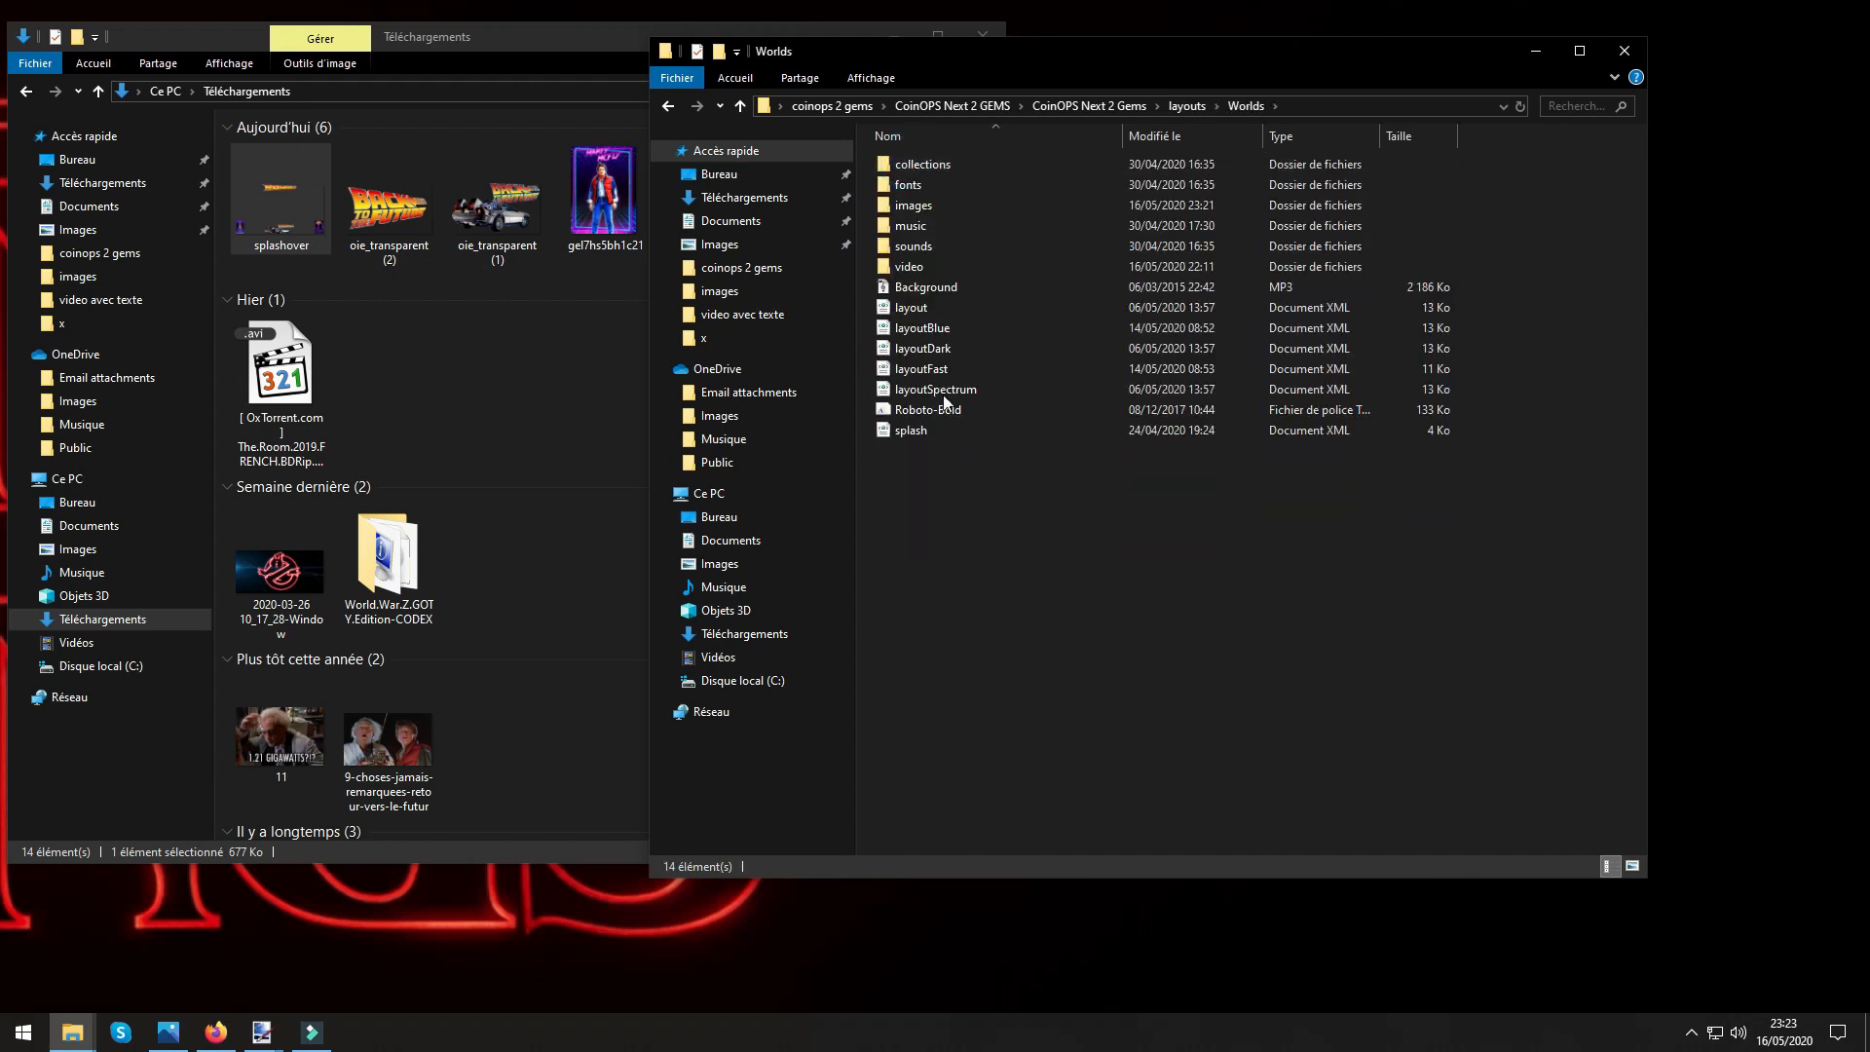
double_click(913, 204)
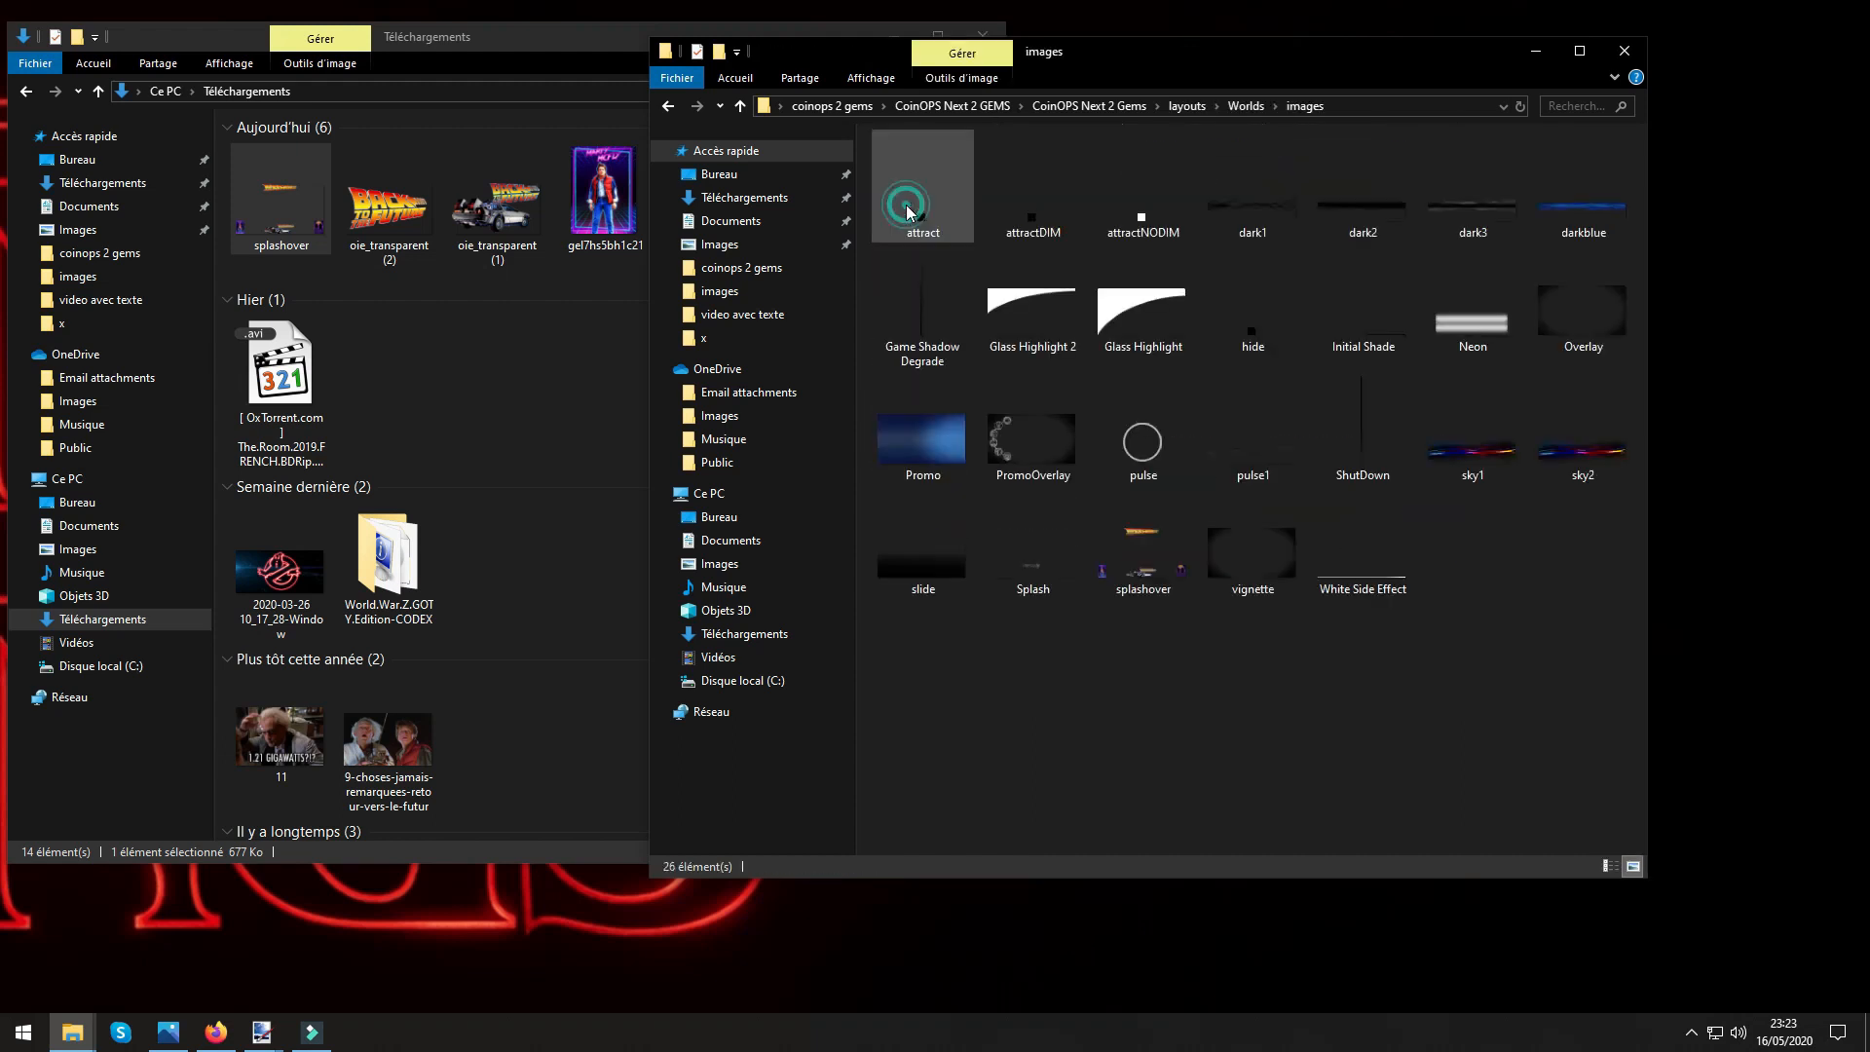
Check the properties of the splashover file in the Worlds images folder and view the open splashover document in paint.net.
right_click(1138, 580)
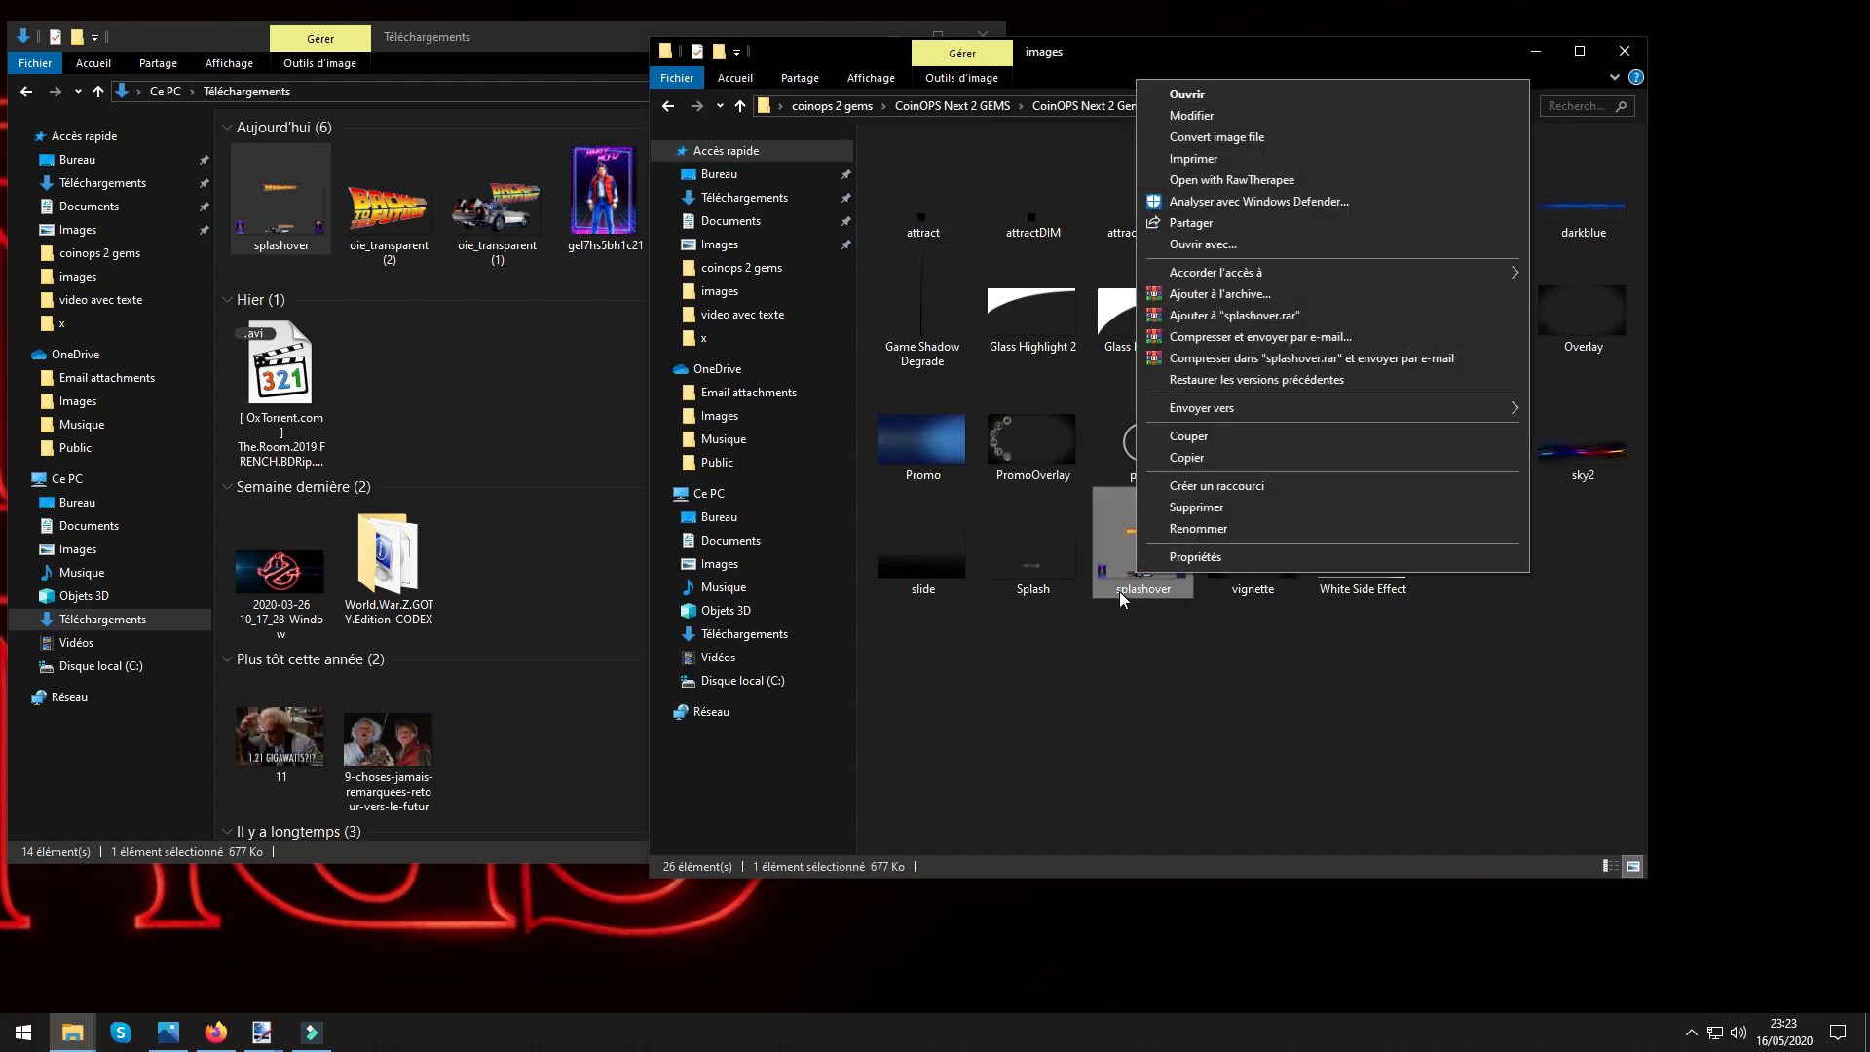
left_click(1199, 561)
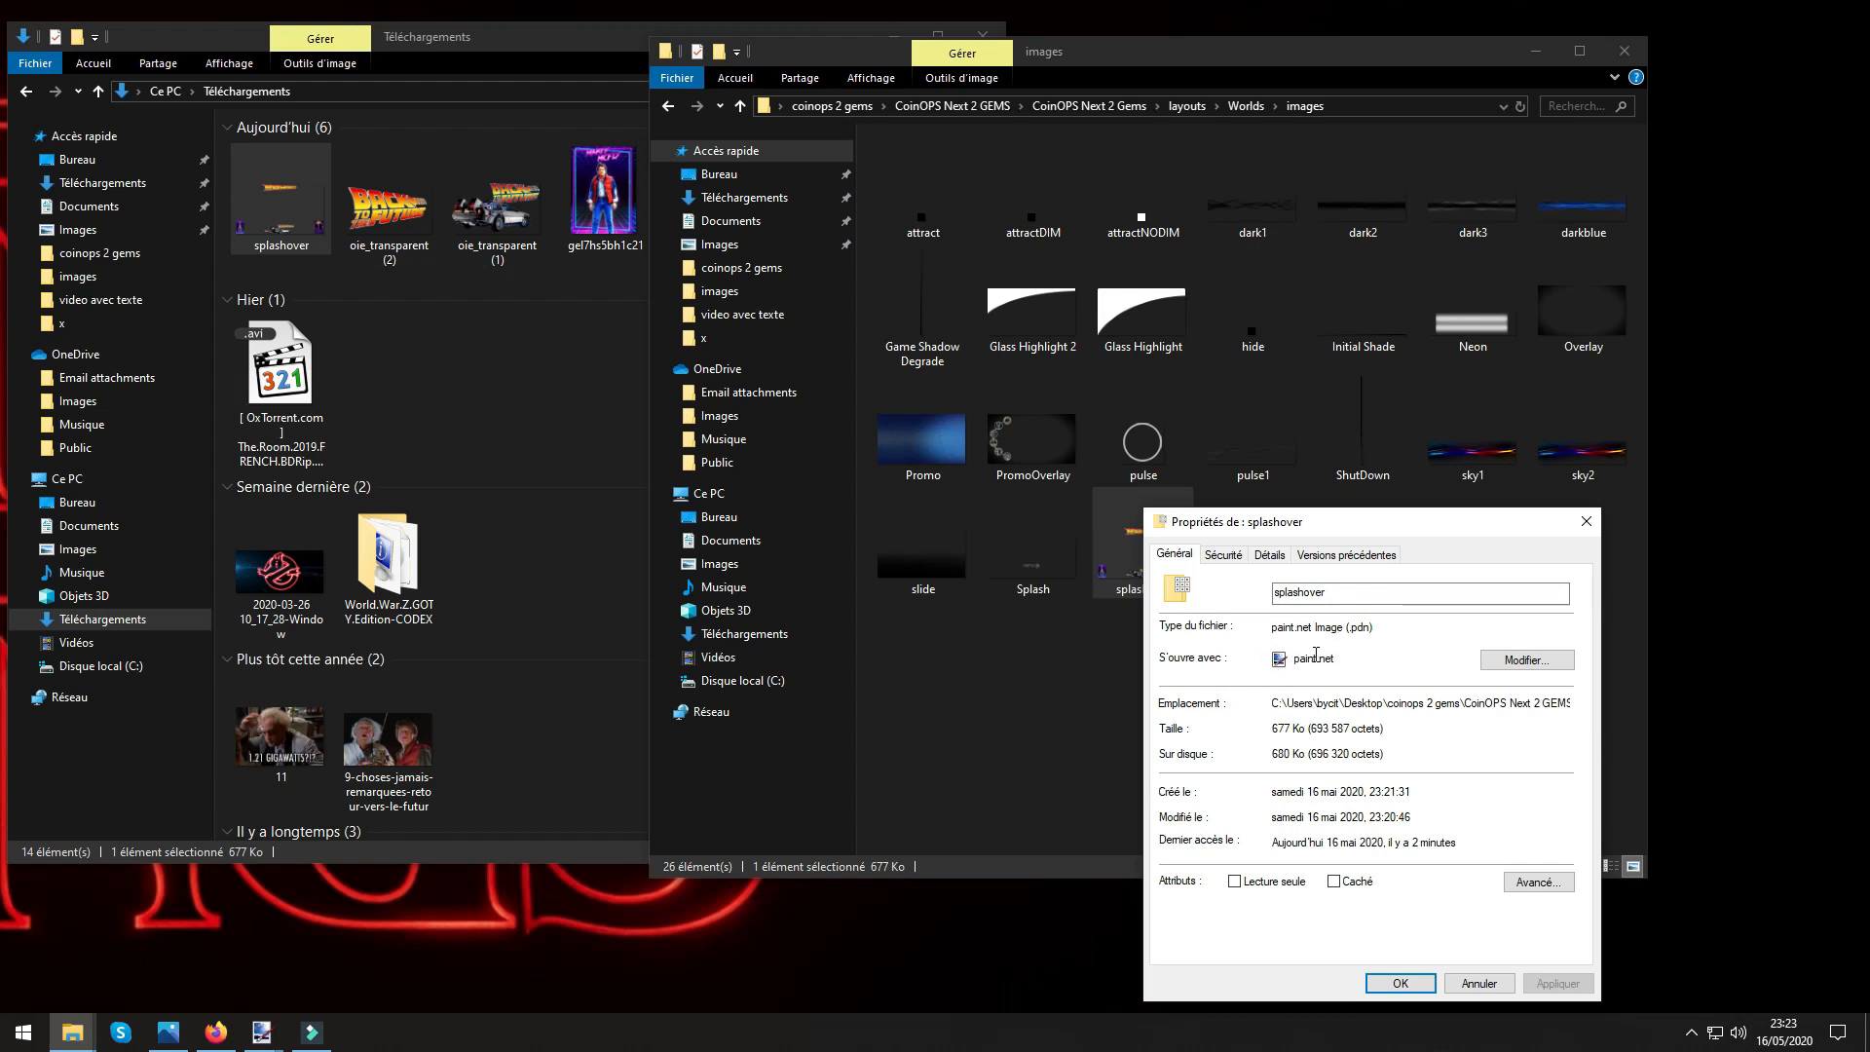
left_click(1585, 521)
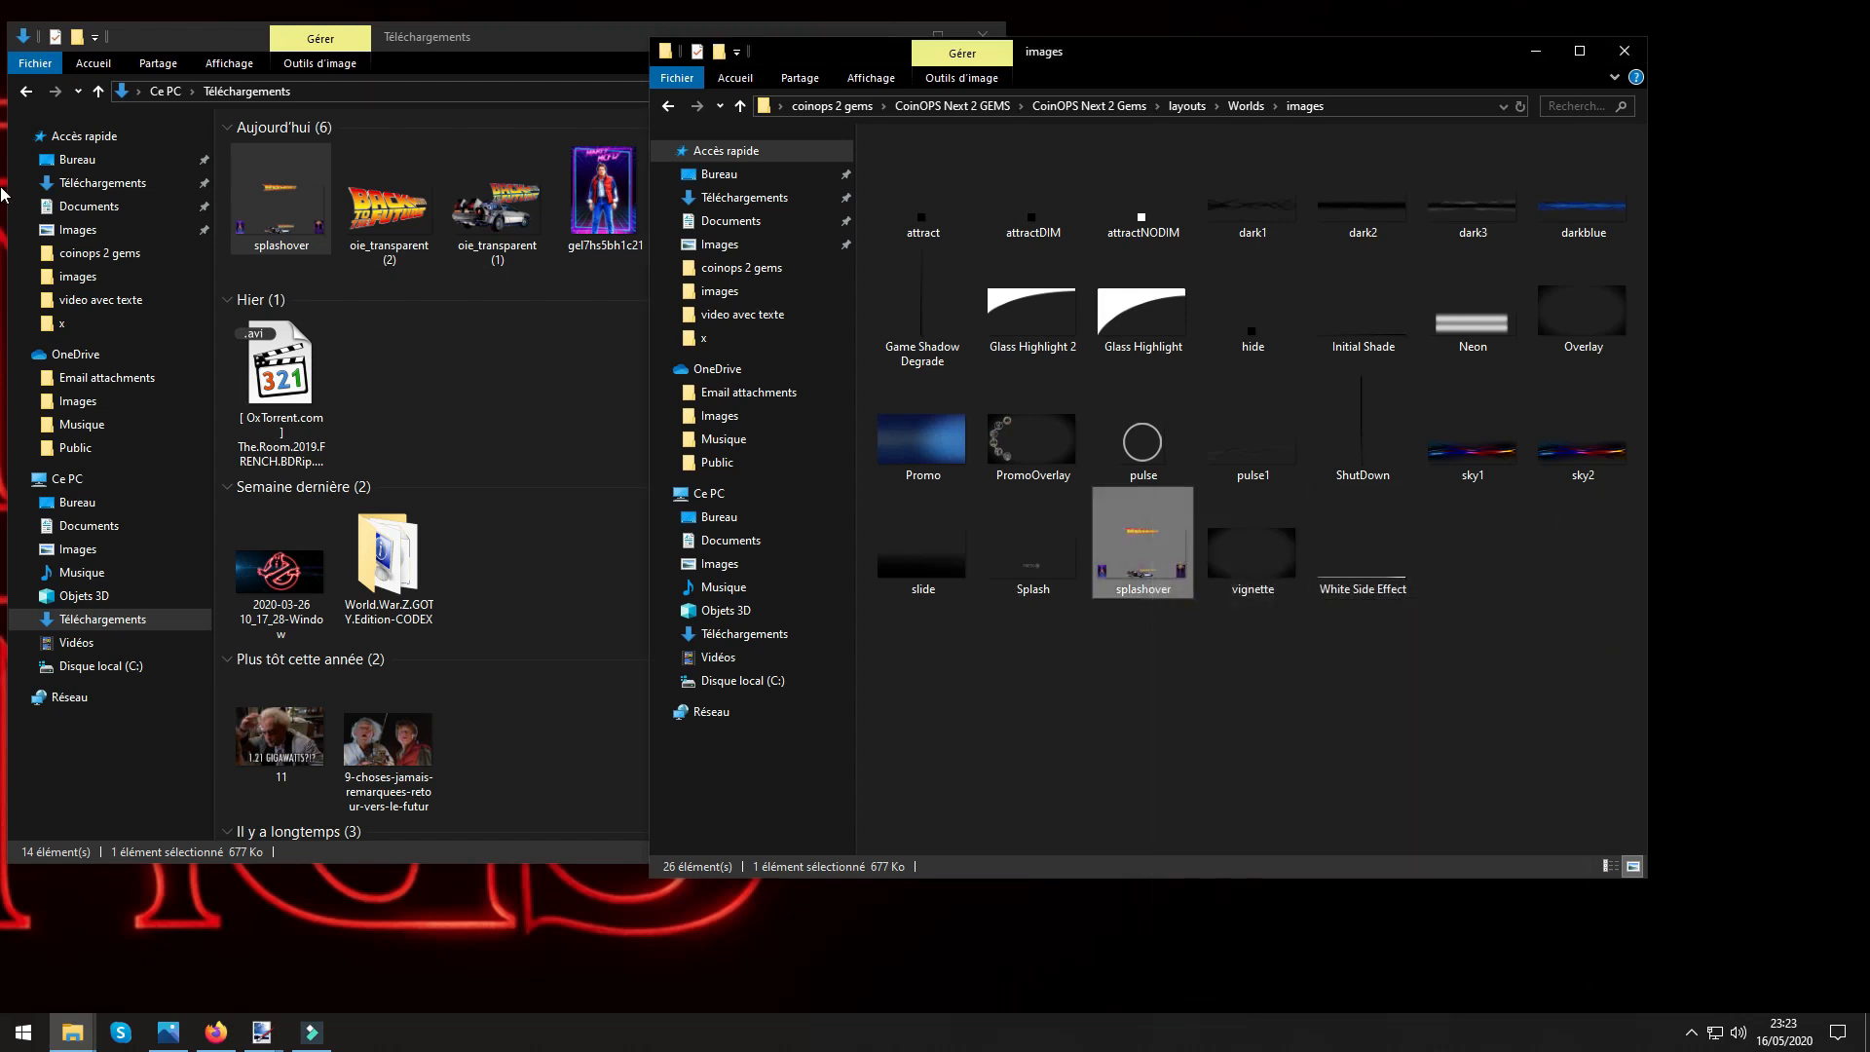
mouse_move(0, 331)
left_mouse_down()
mouse_move(535, 352)
mouse_move(1126, 179)
left_mouse_up()
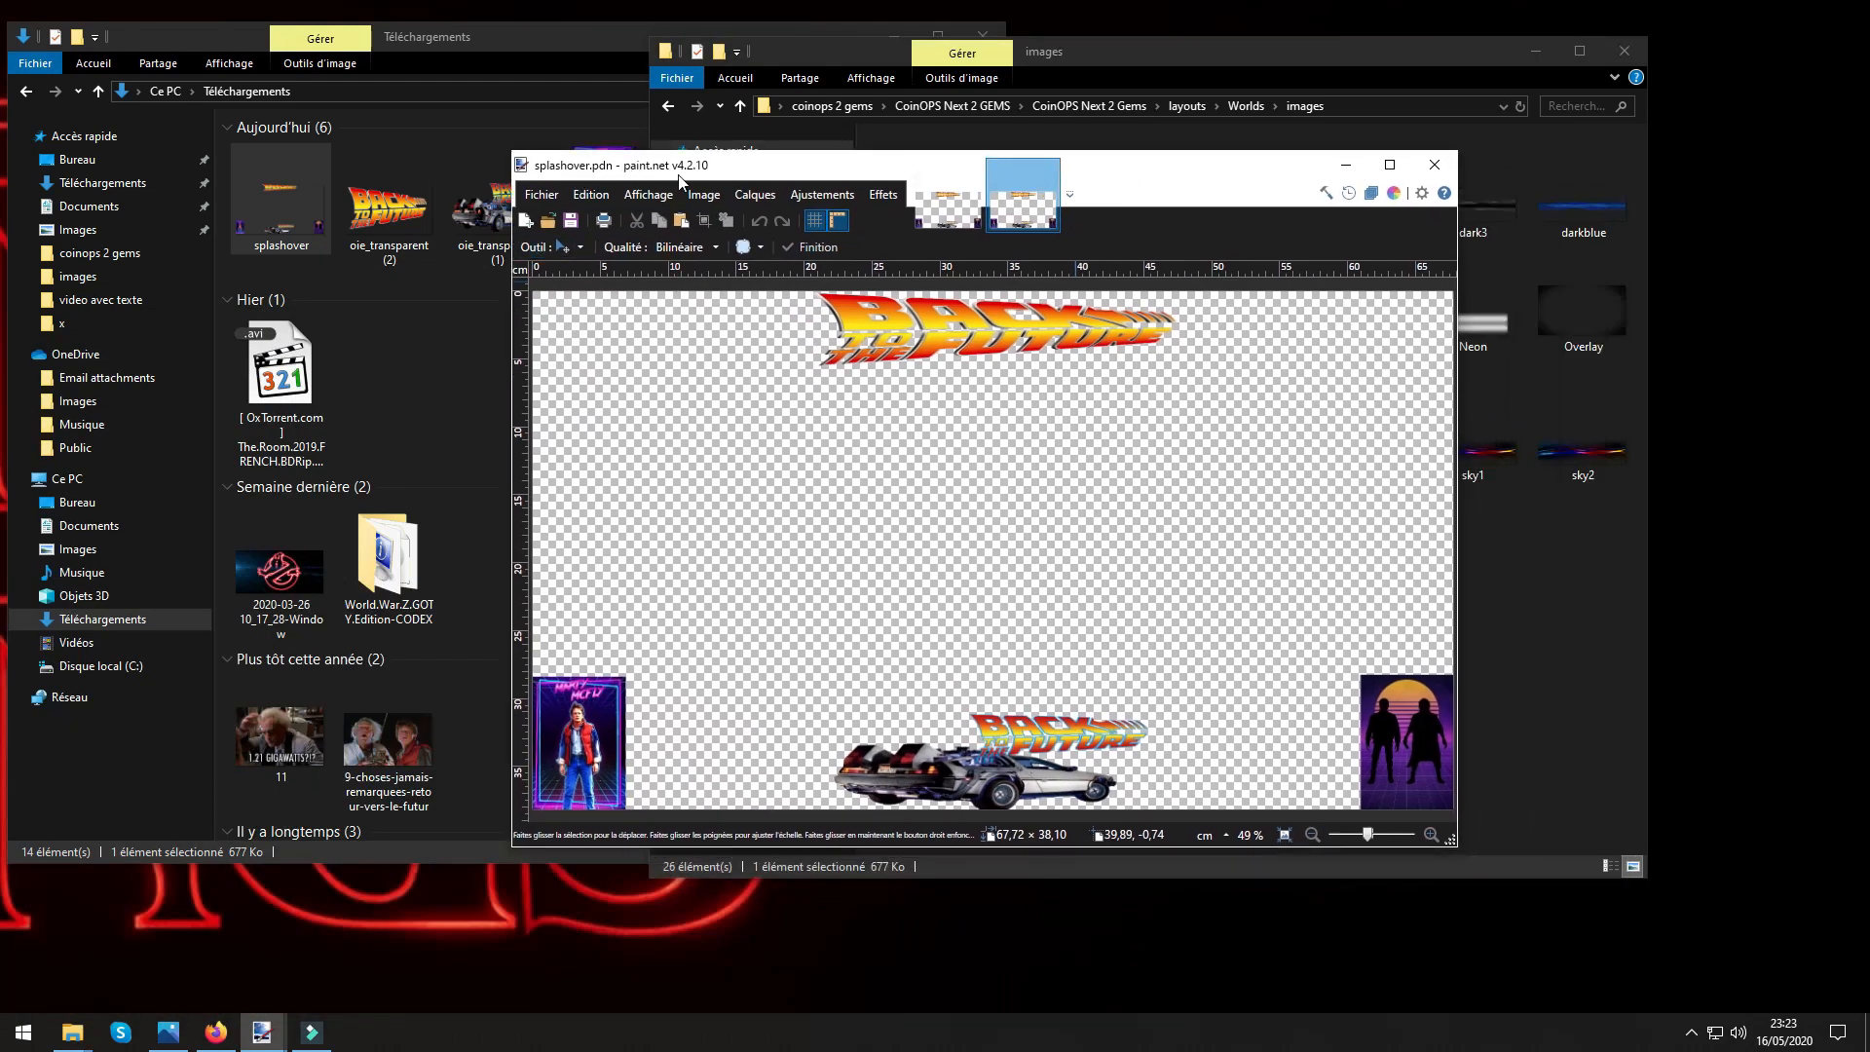
left_click_drag(1285, 172, 0, 182)
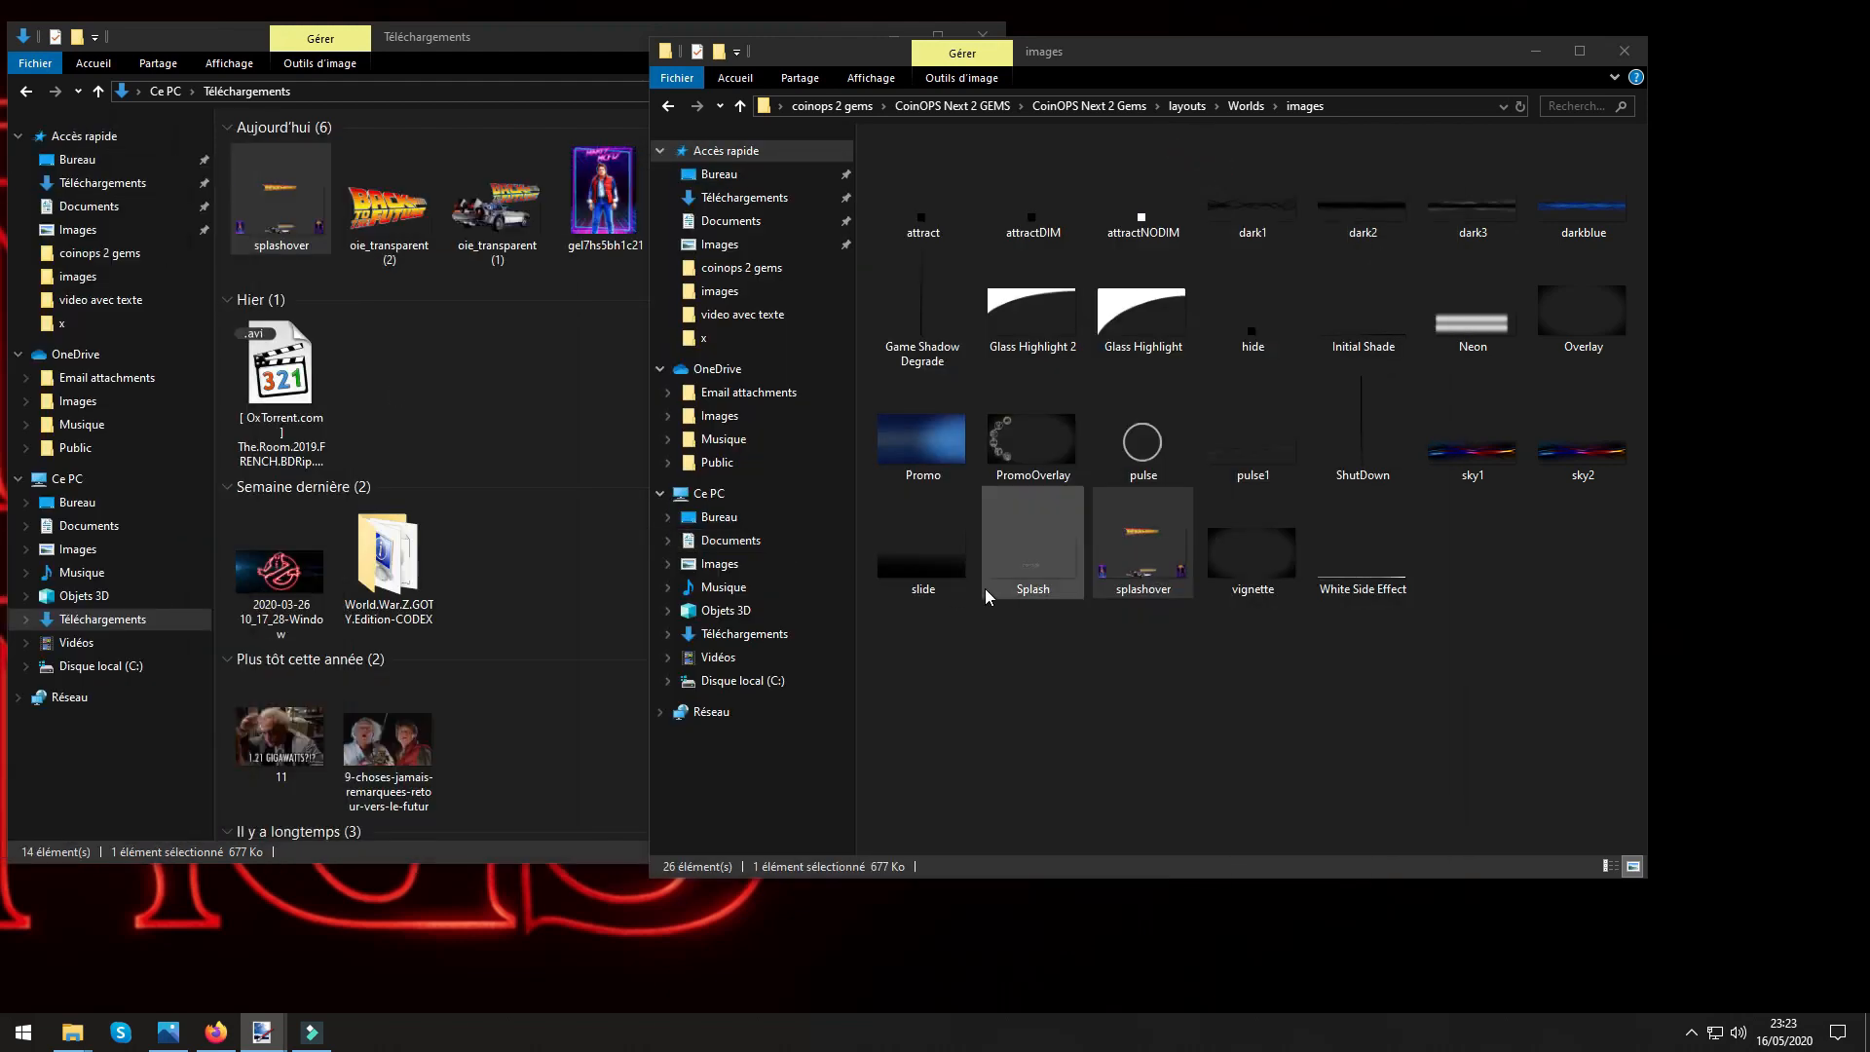
Delete the splashover .pdn file from the Worlds images folder, and check the properties of its Téléchargements copy and delete it too.
right_click(1136, 568)
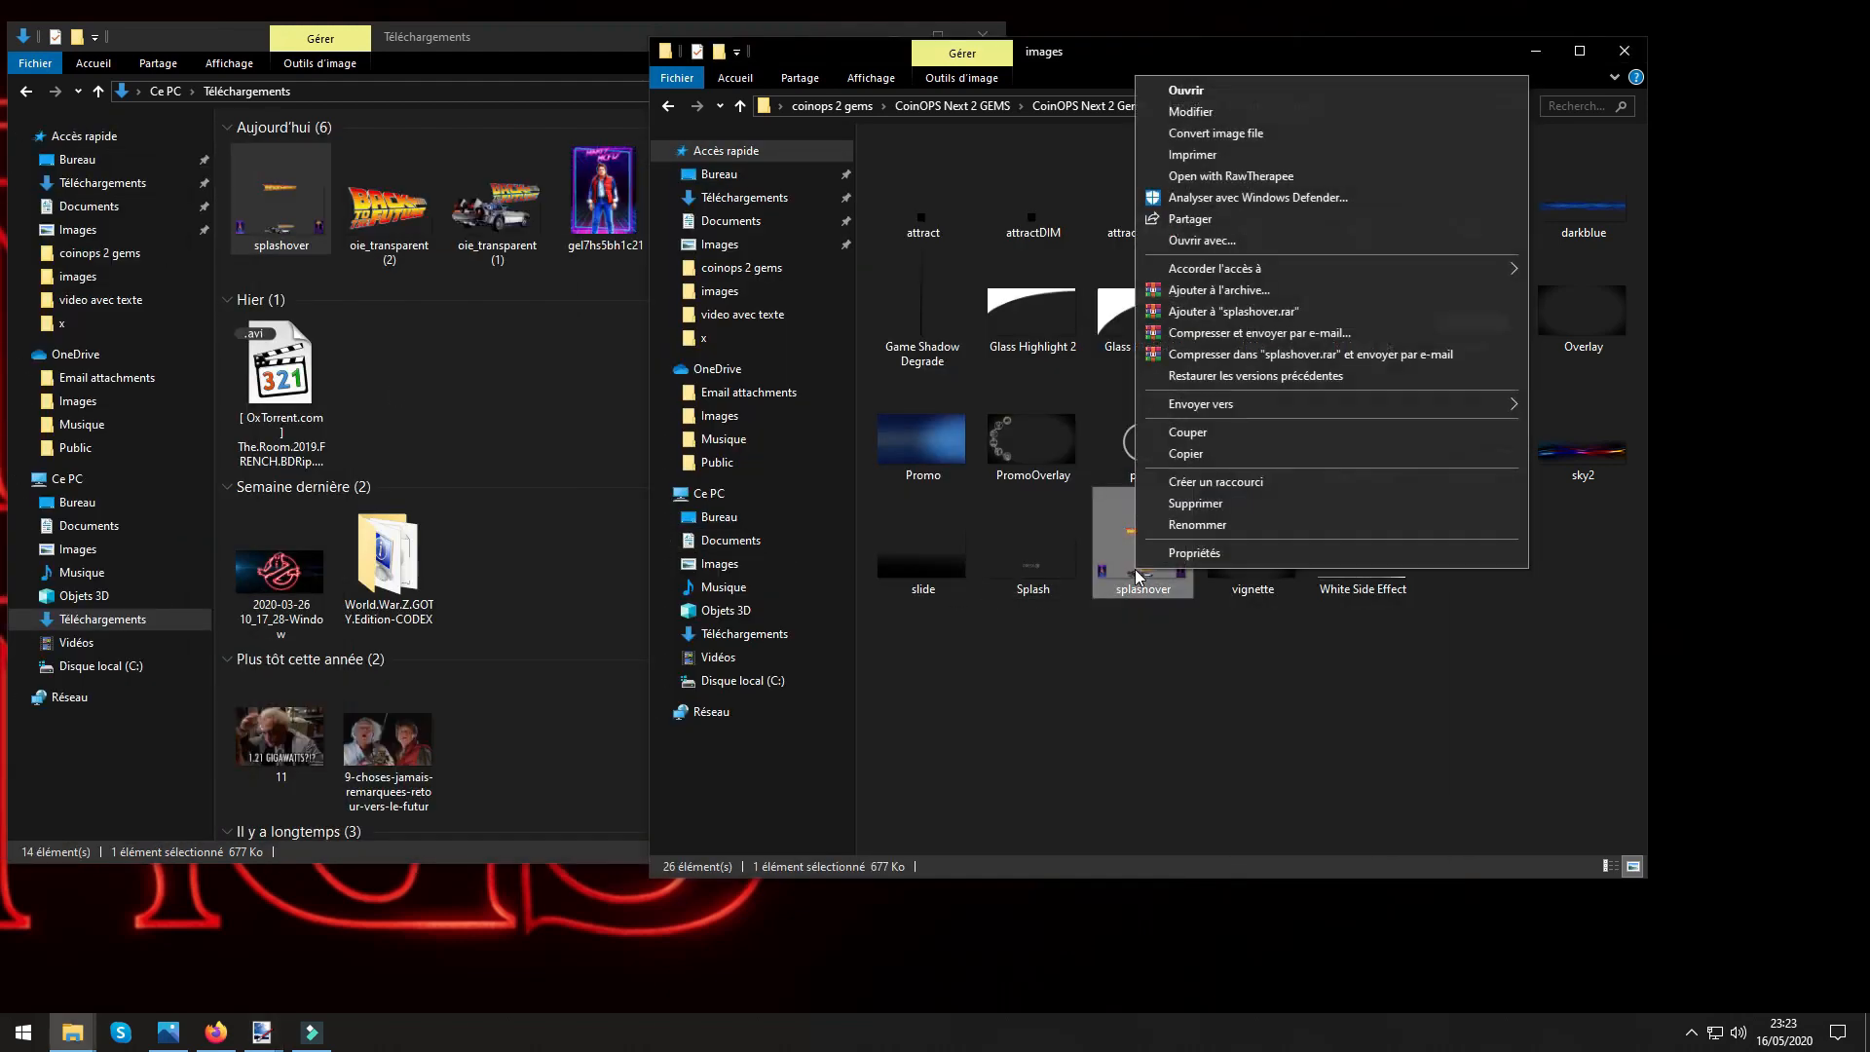
left_click(1184, 503)
right_click(284, 245)
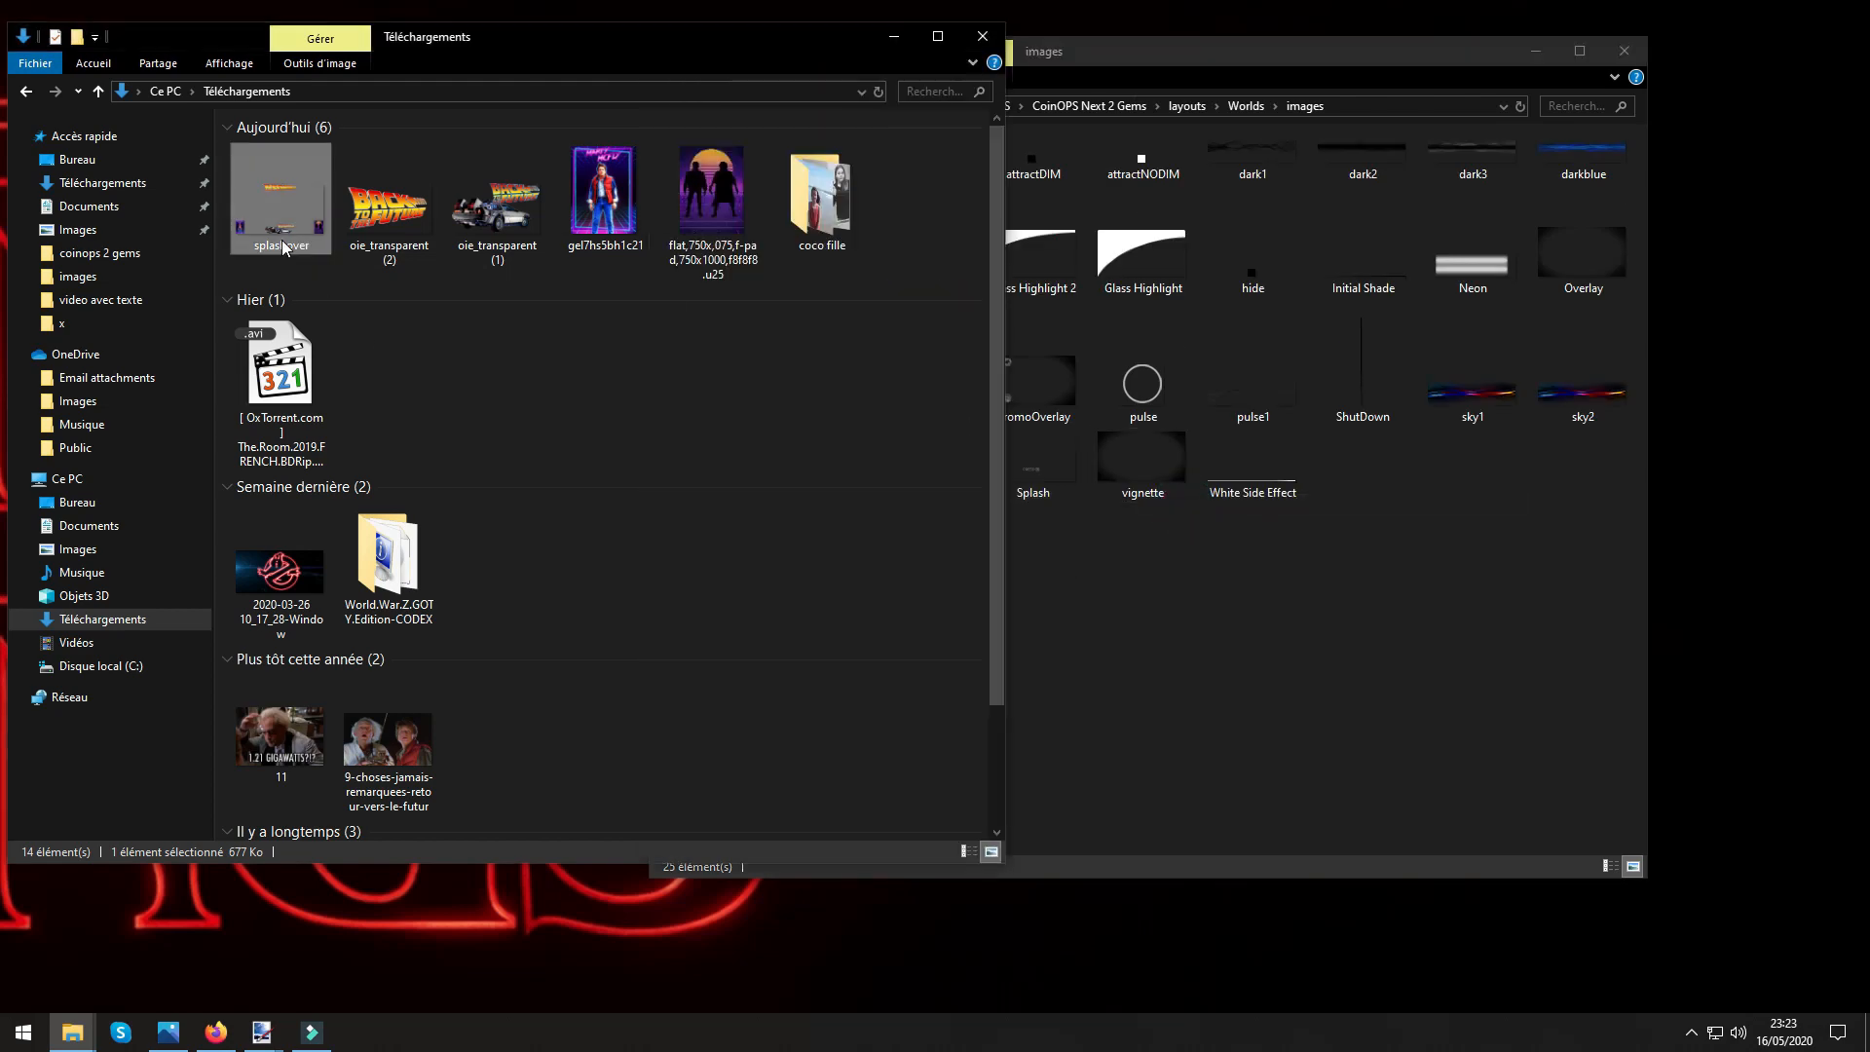
left_click(368, 718)
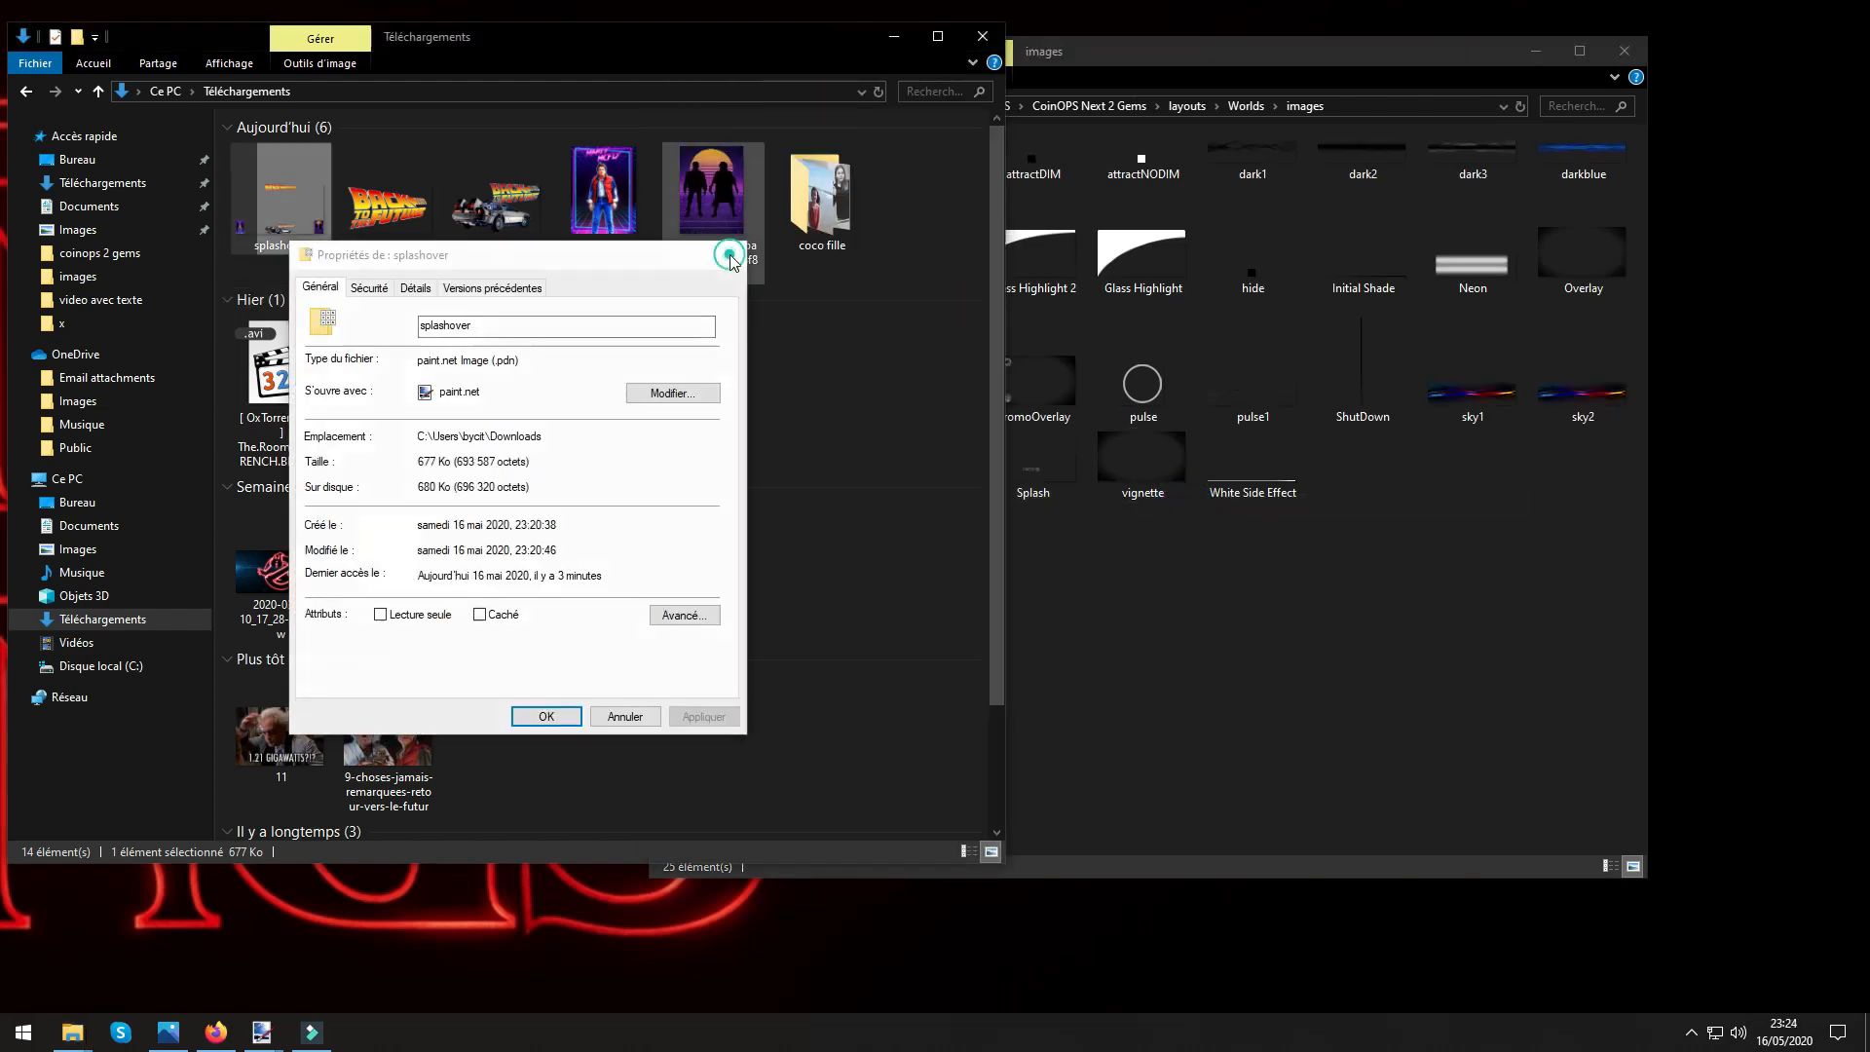
left_click(321, 249)
right_click(272, 232)
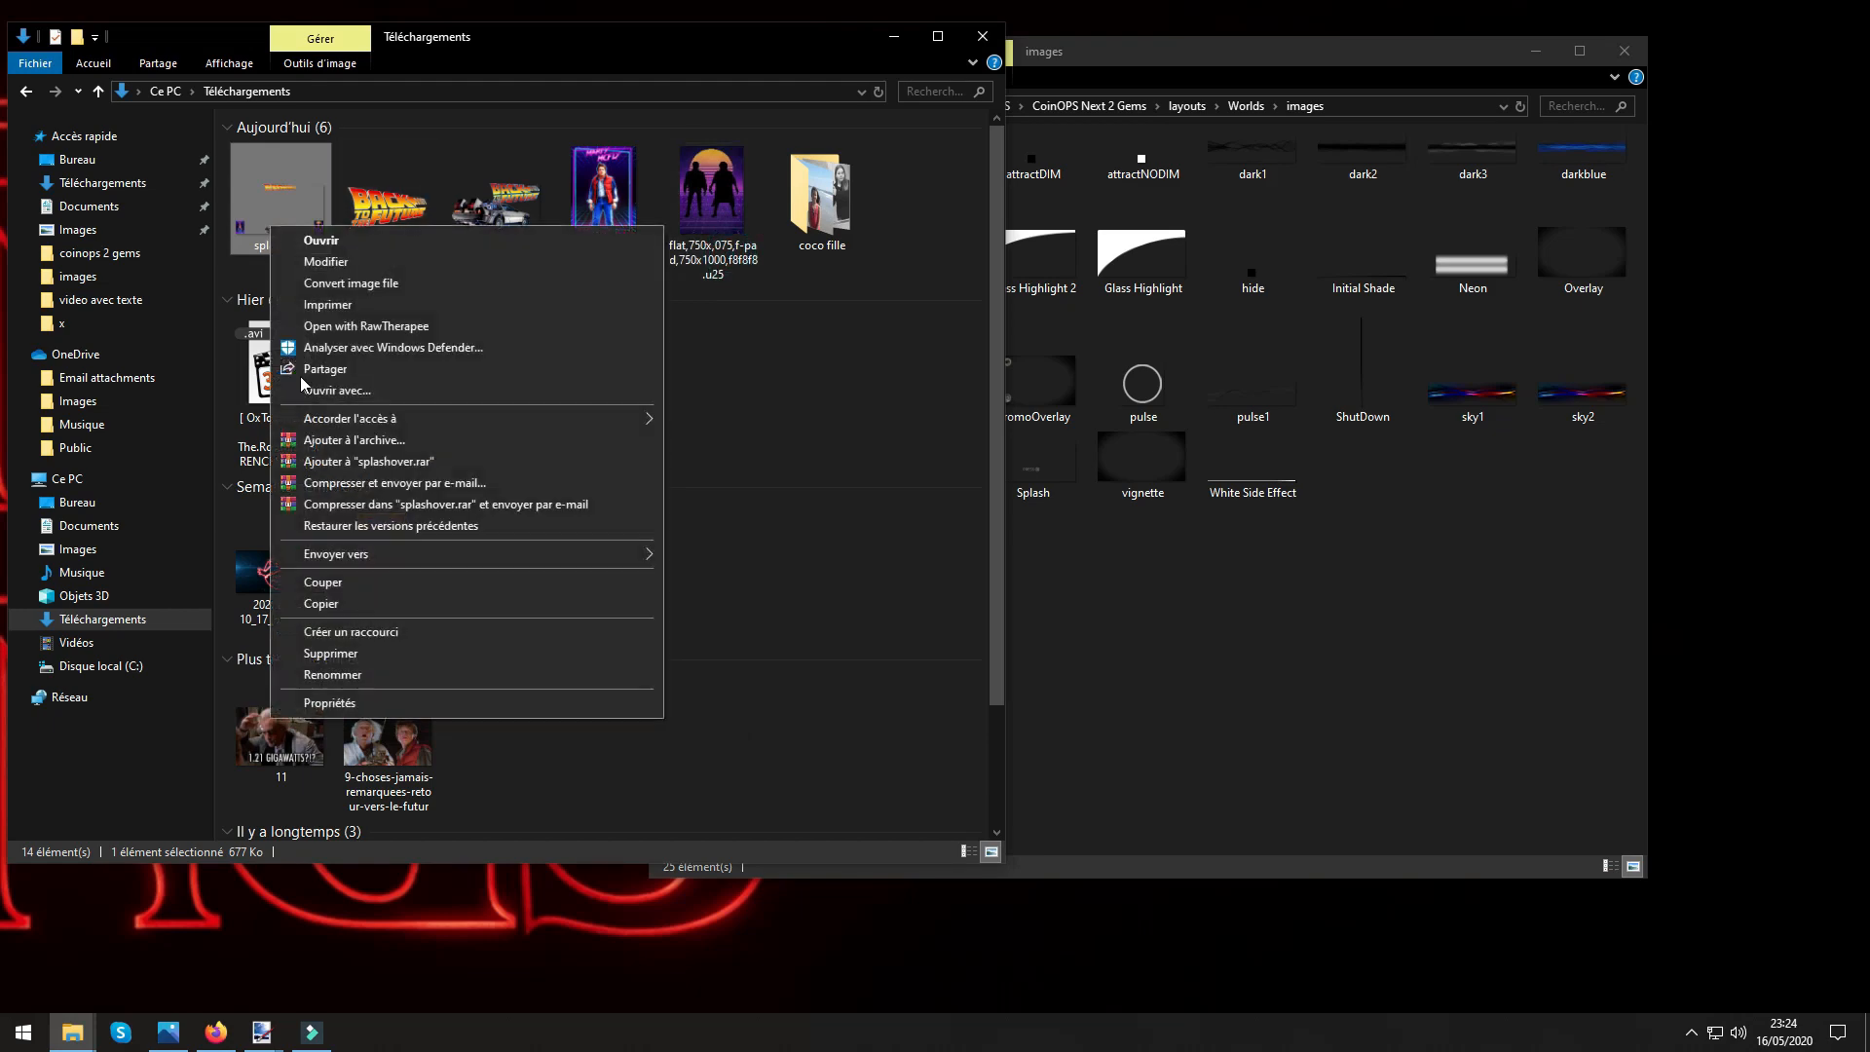
left_click(336, 654)
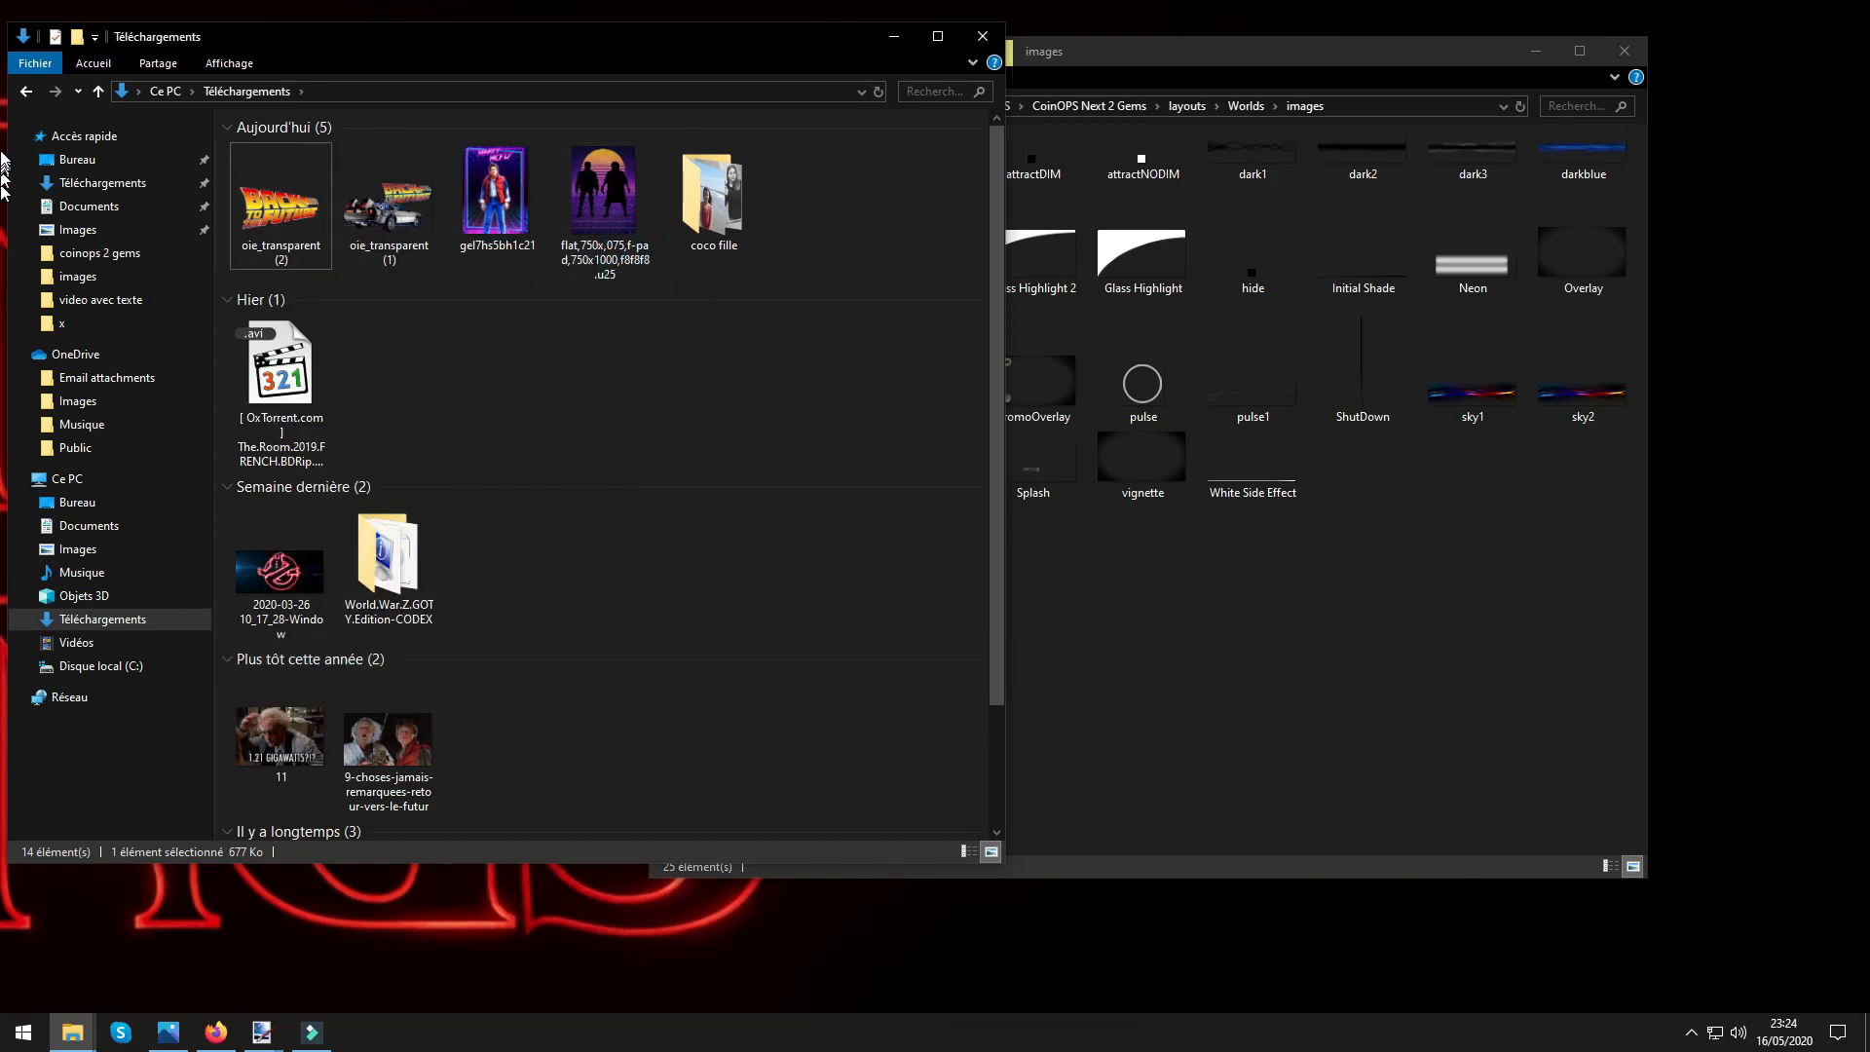
In paint.net, save the overlay as splashover in PNG format in Téléchargements with automatically detected colour depth, and close the program.
left_click(262, 1033)
left_click_drag(1167, 169, 1097, 83)
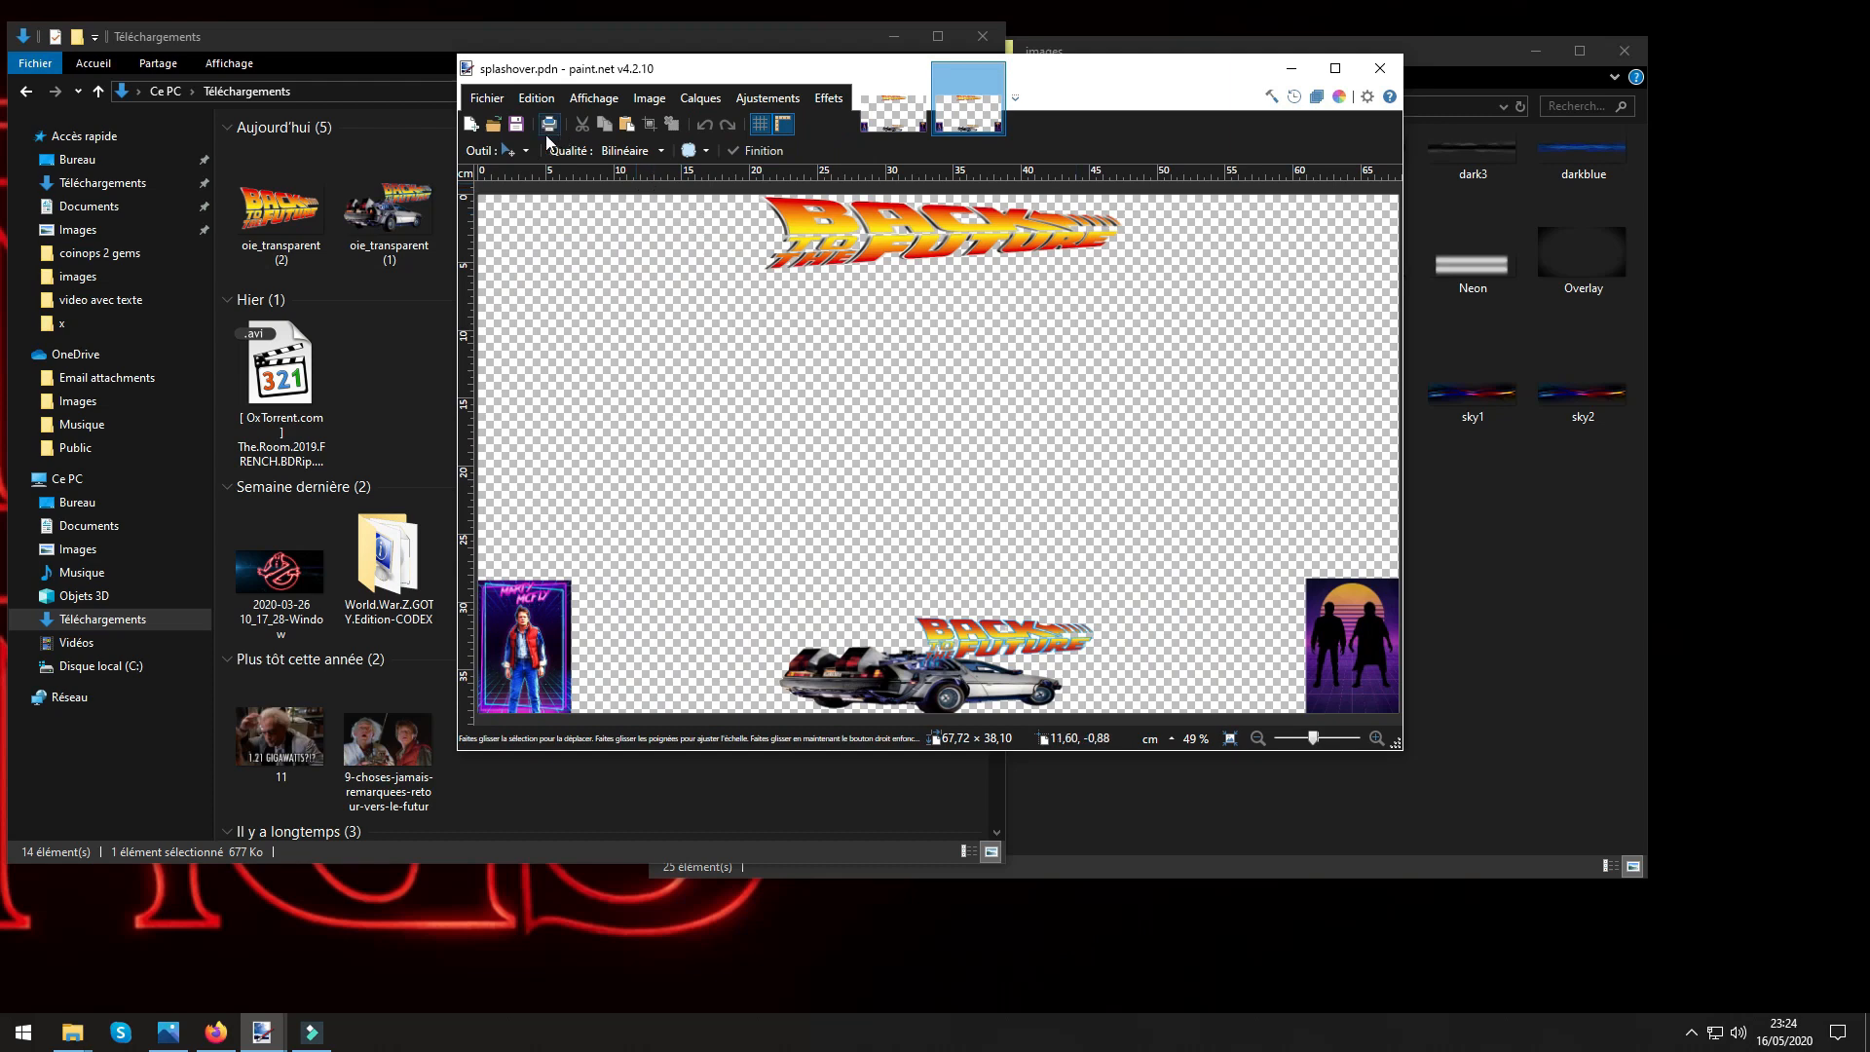
left_click(485, 99)
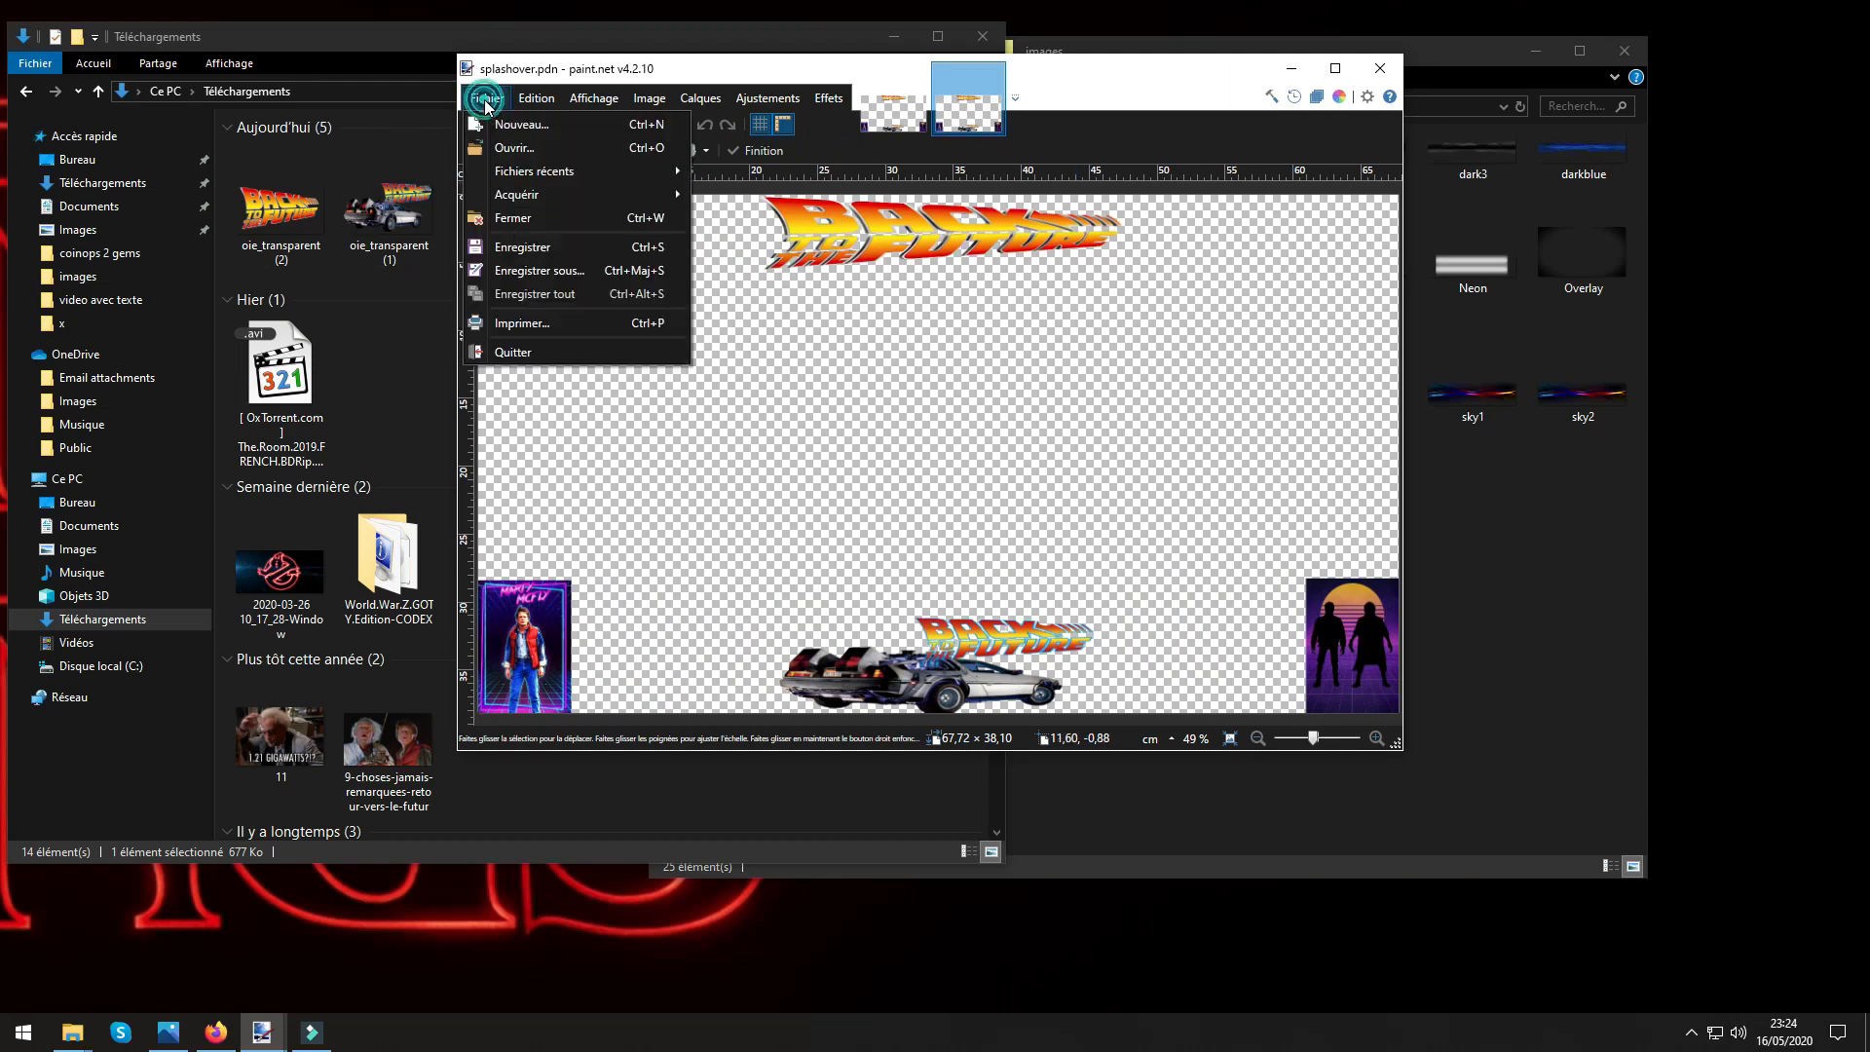
left_click(537, 273)
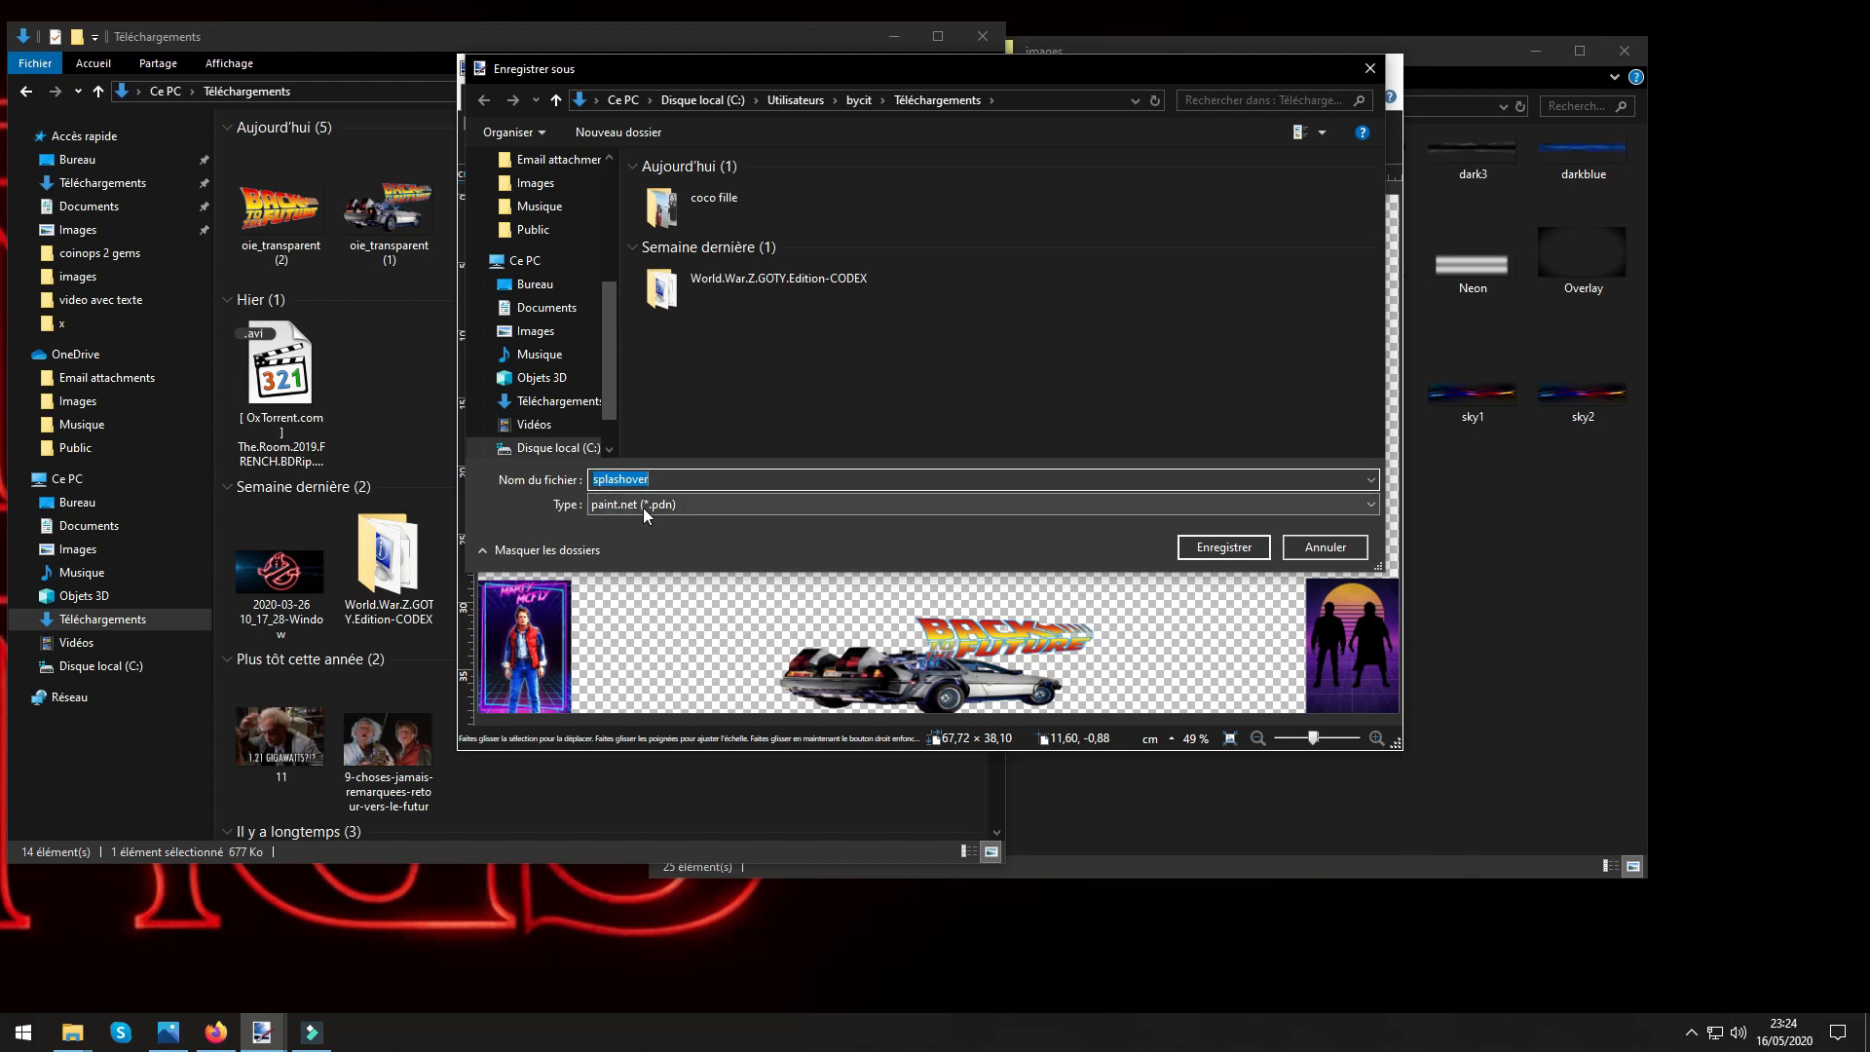
left_click(624, 505)
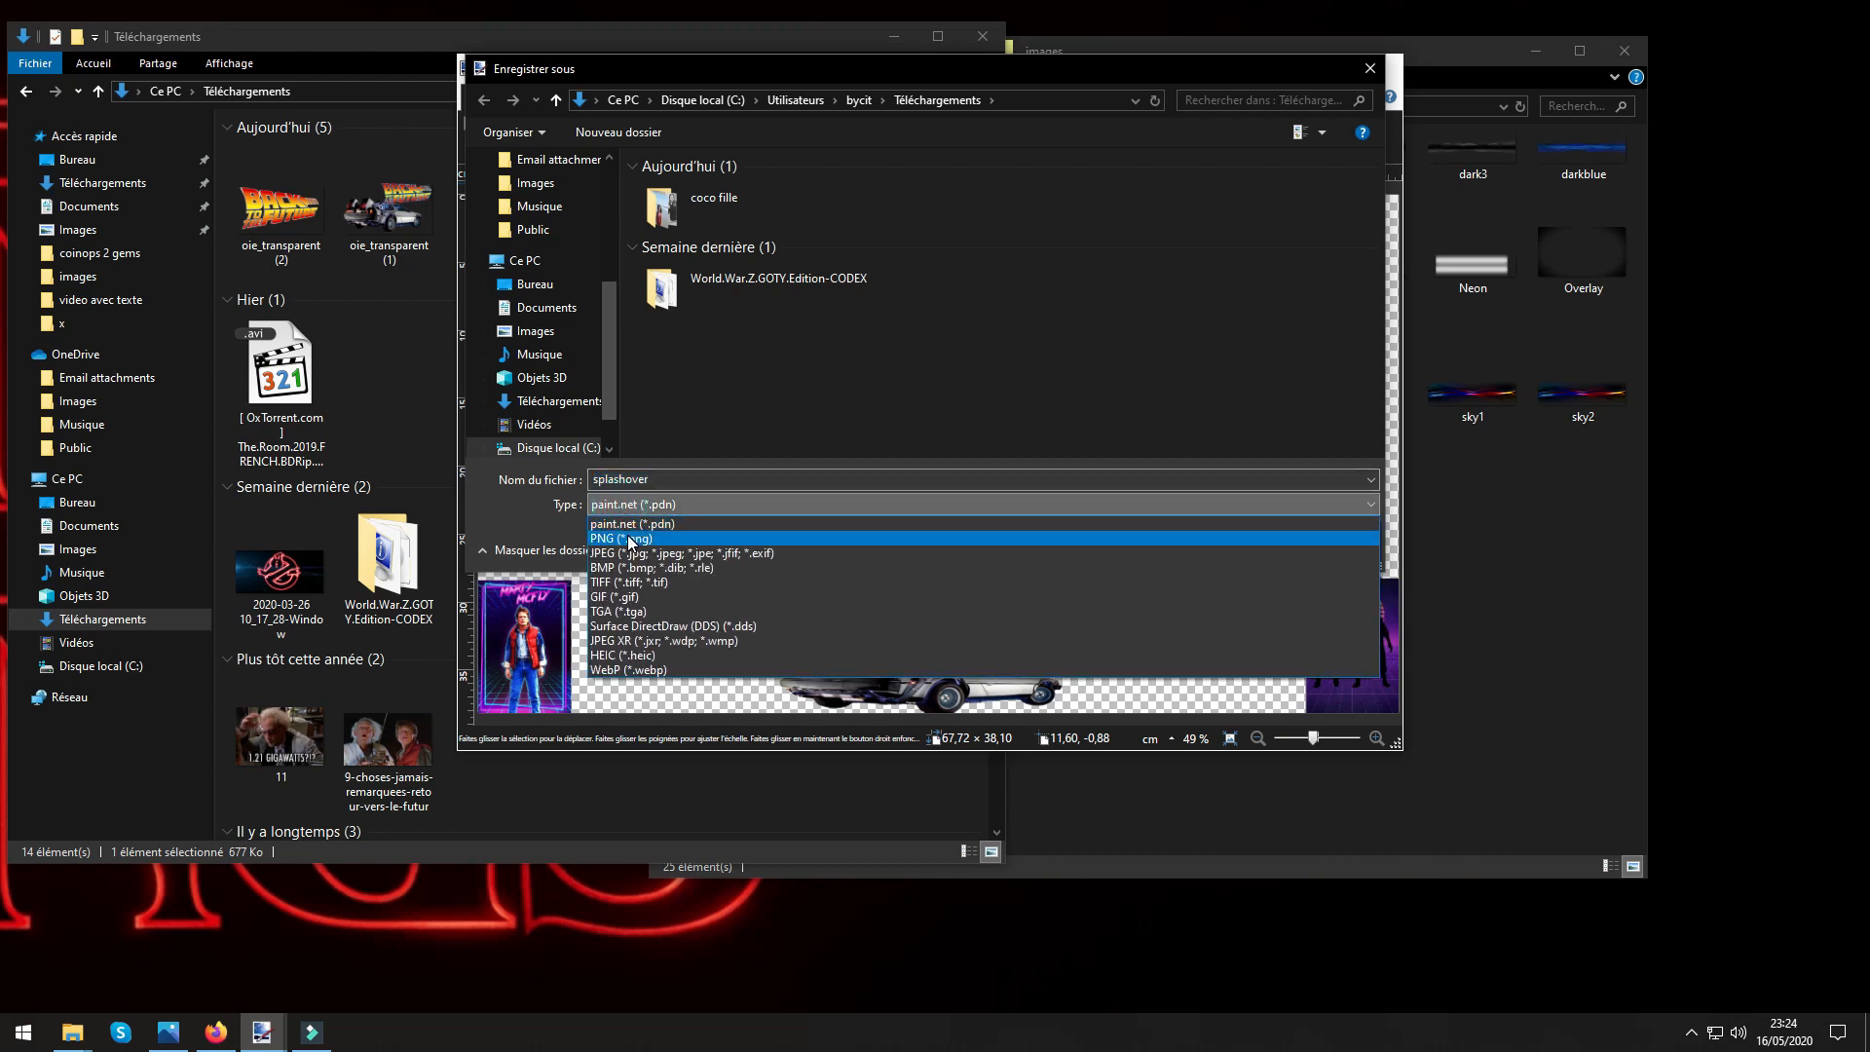
left_click(629, 538)
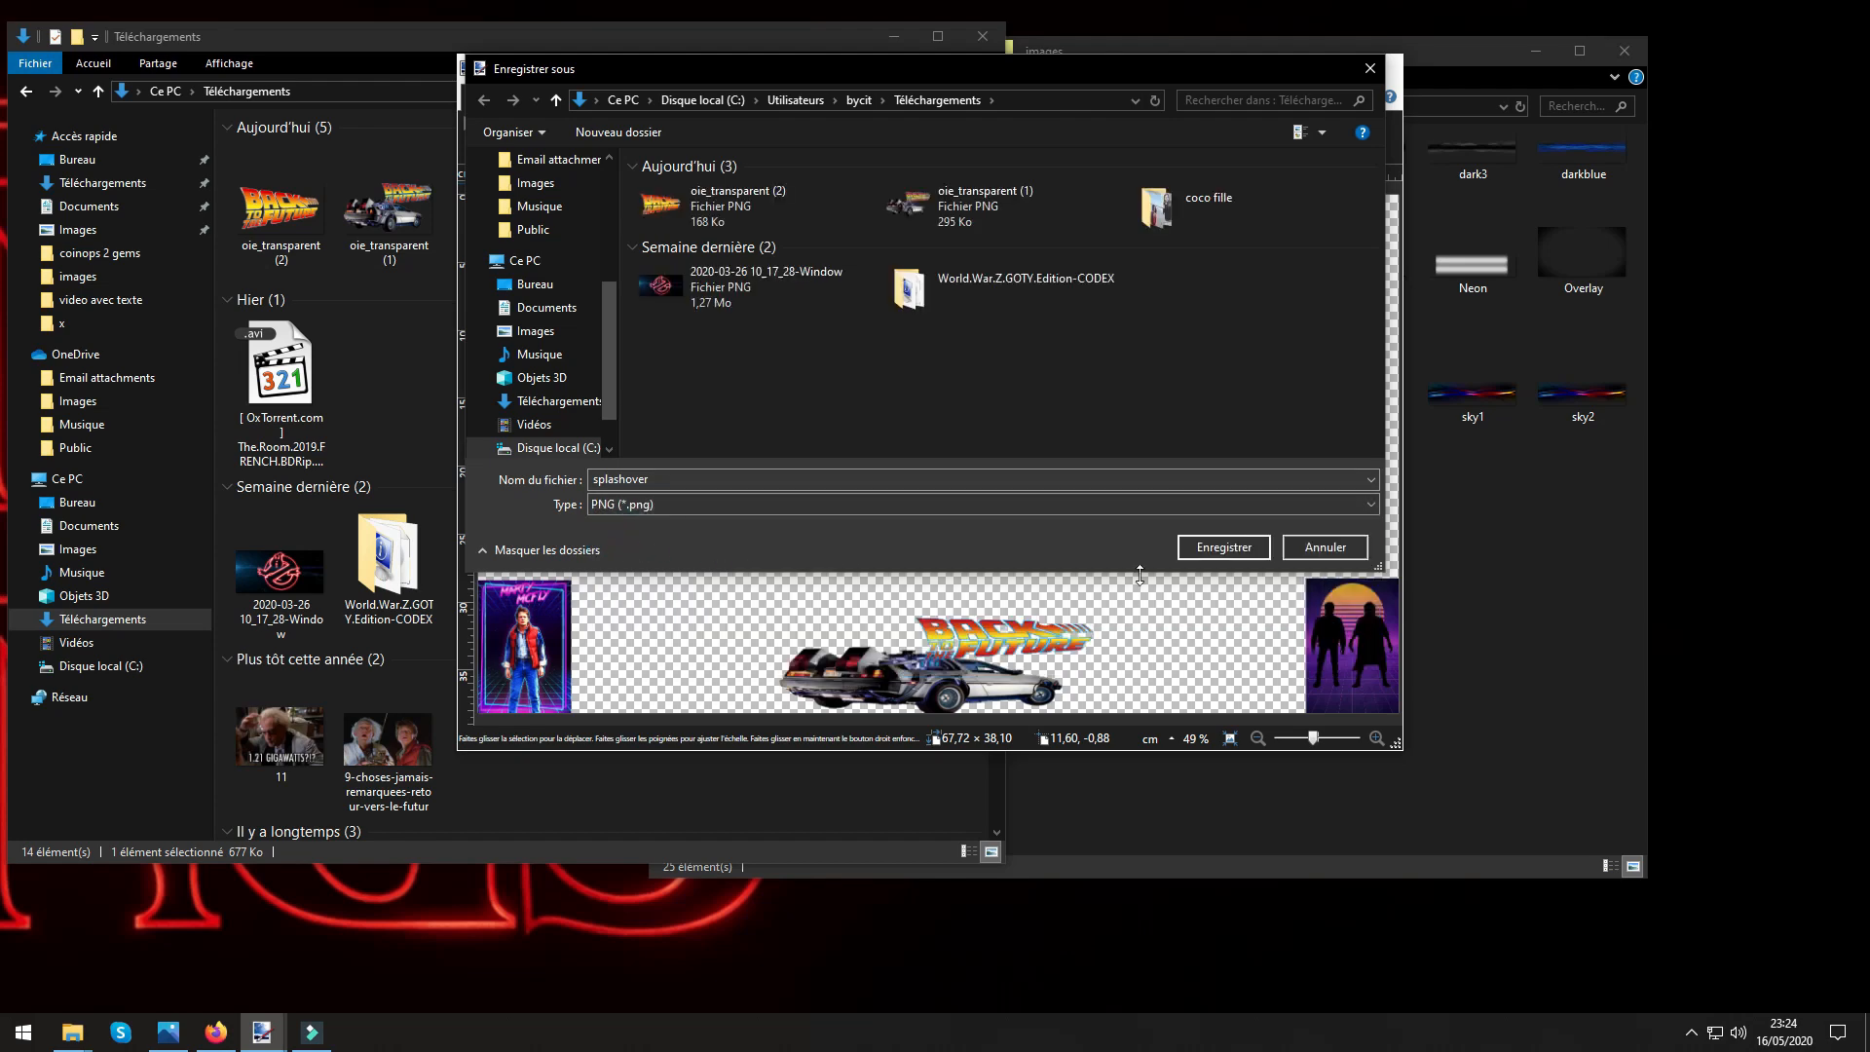
left_click(1207, 551)
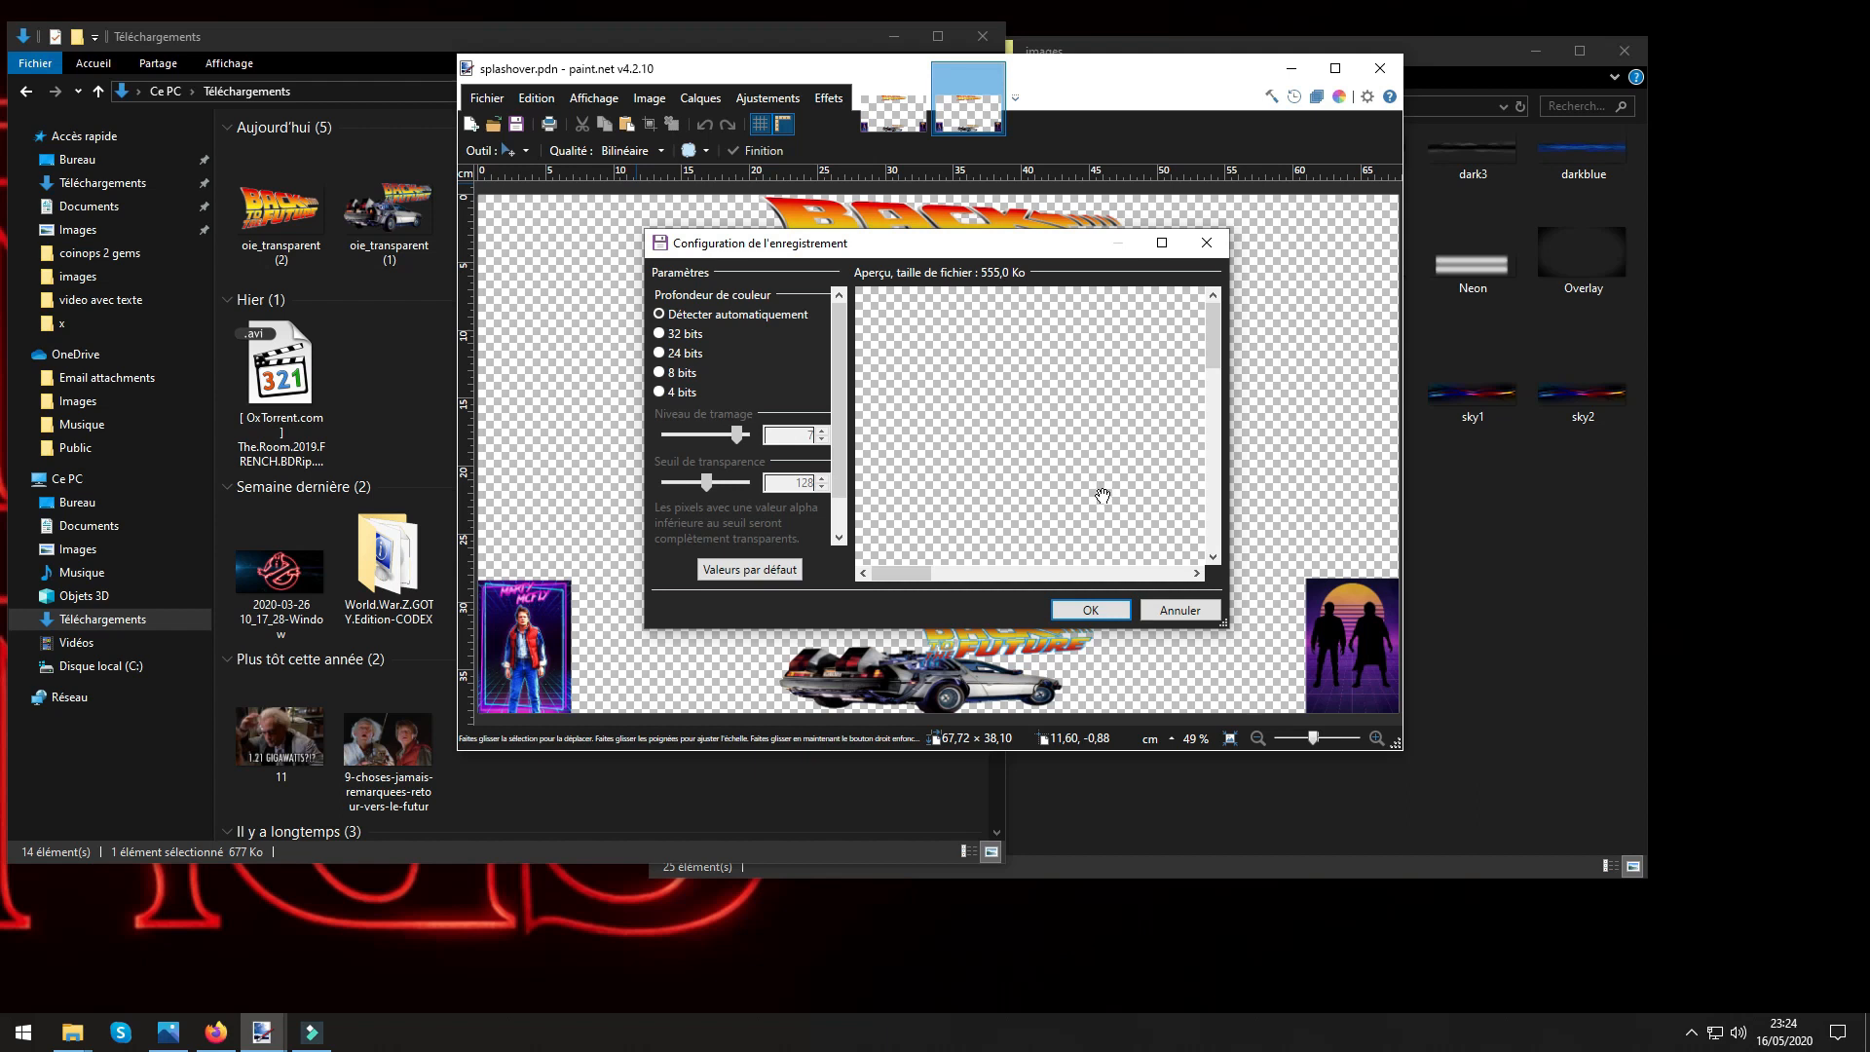
left_click(1089, 611)
left_click(840, 443)
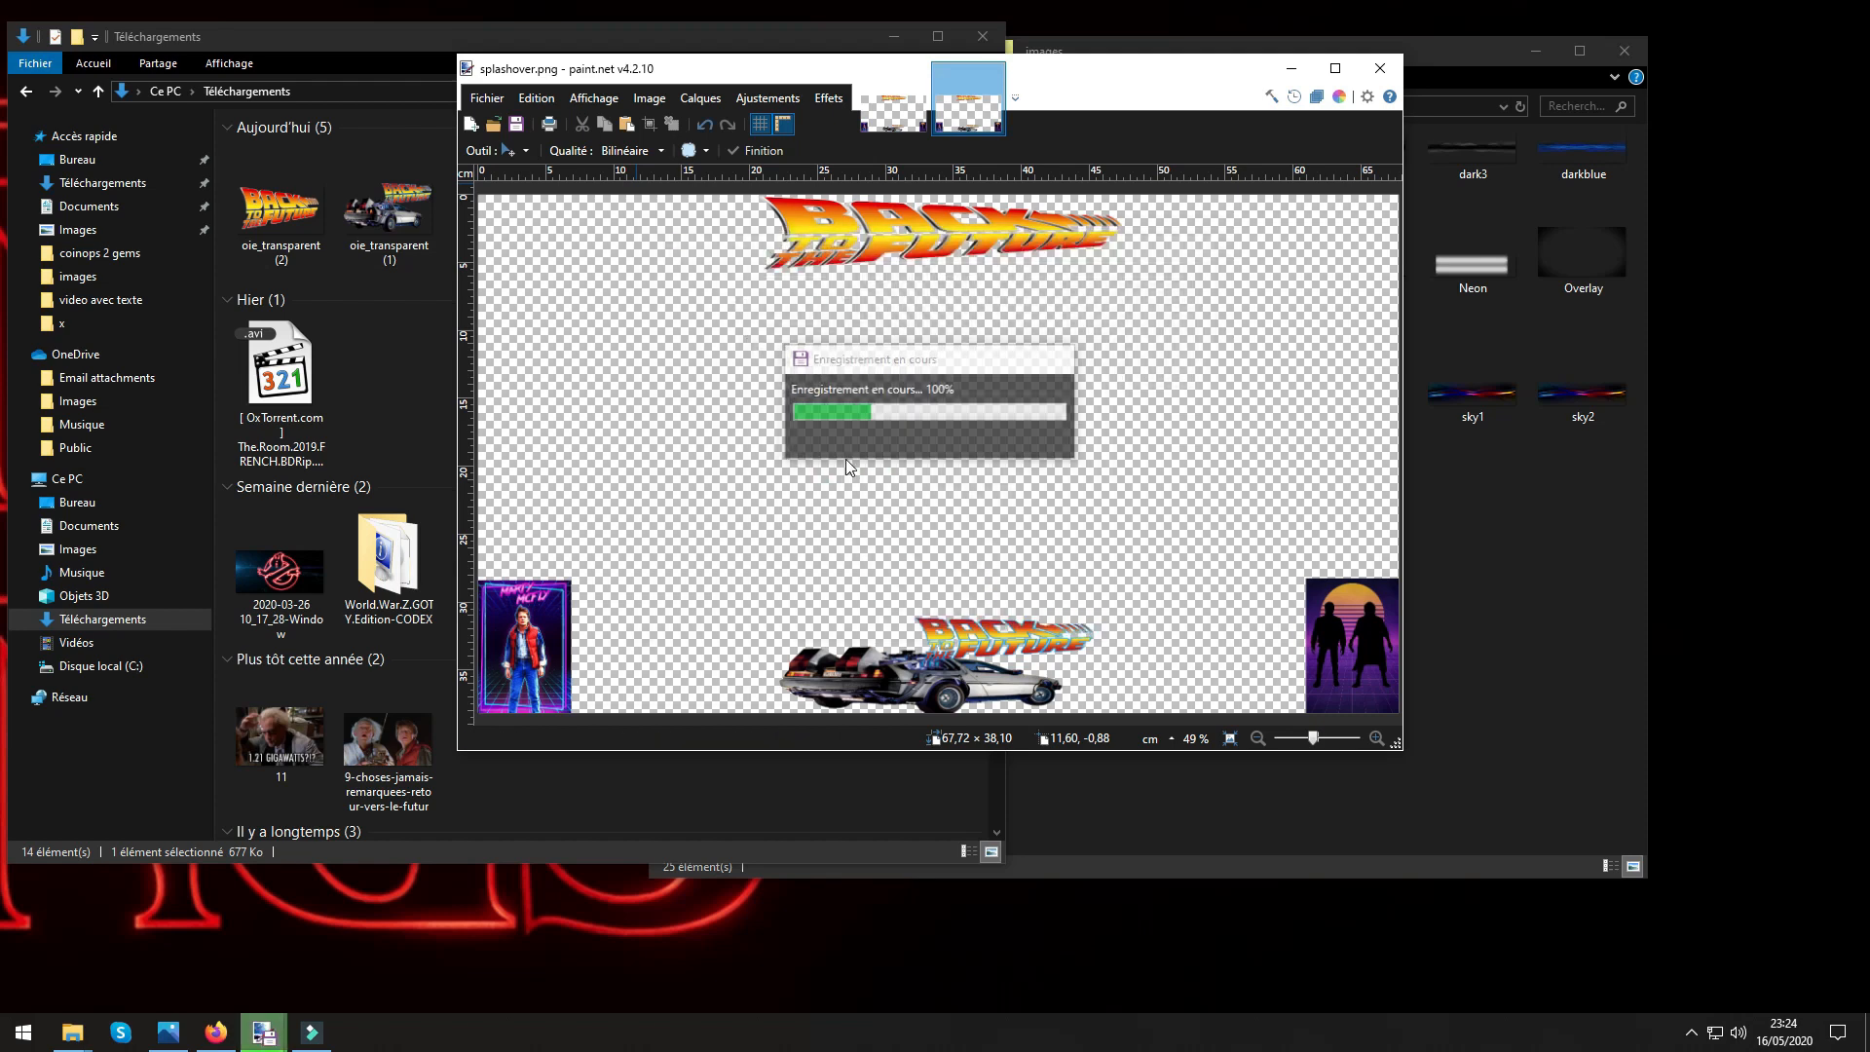
left_click(1379, 67)
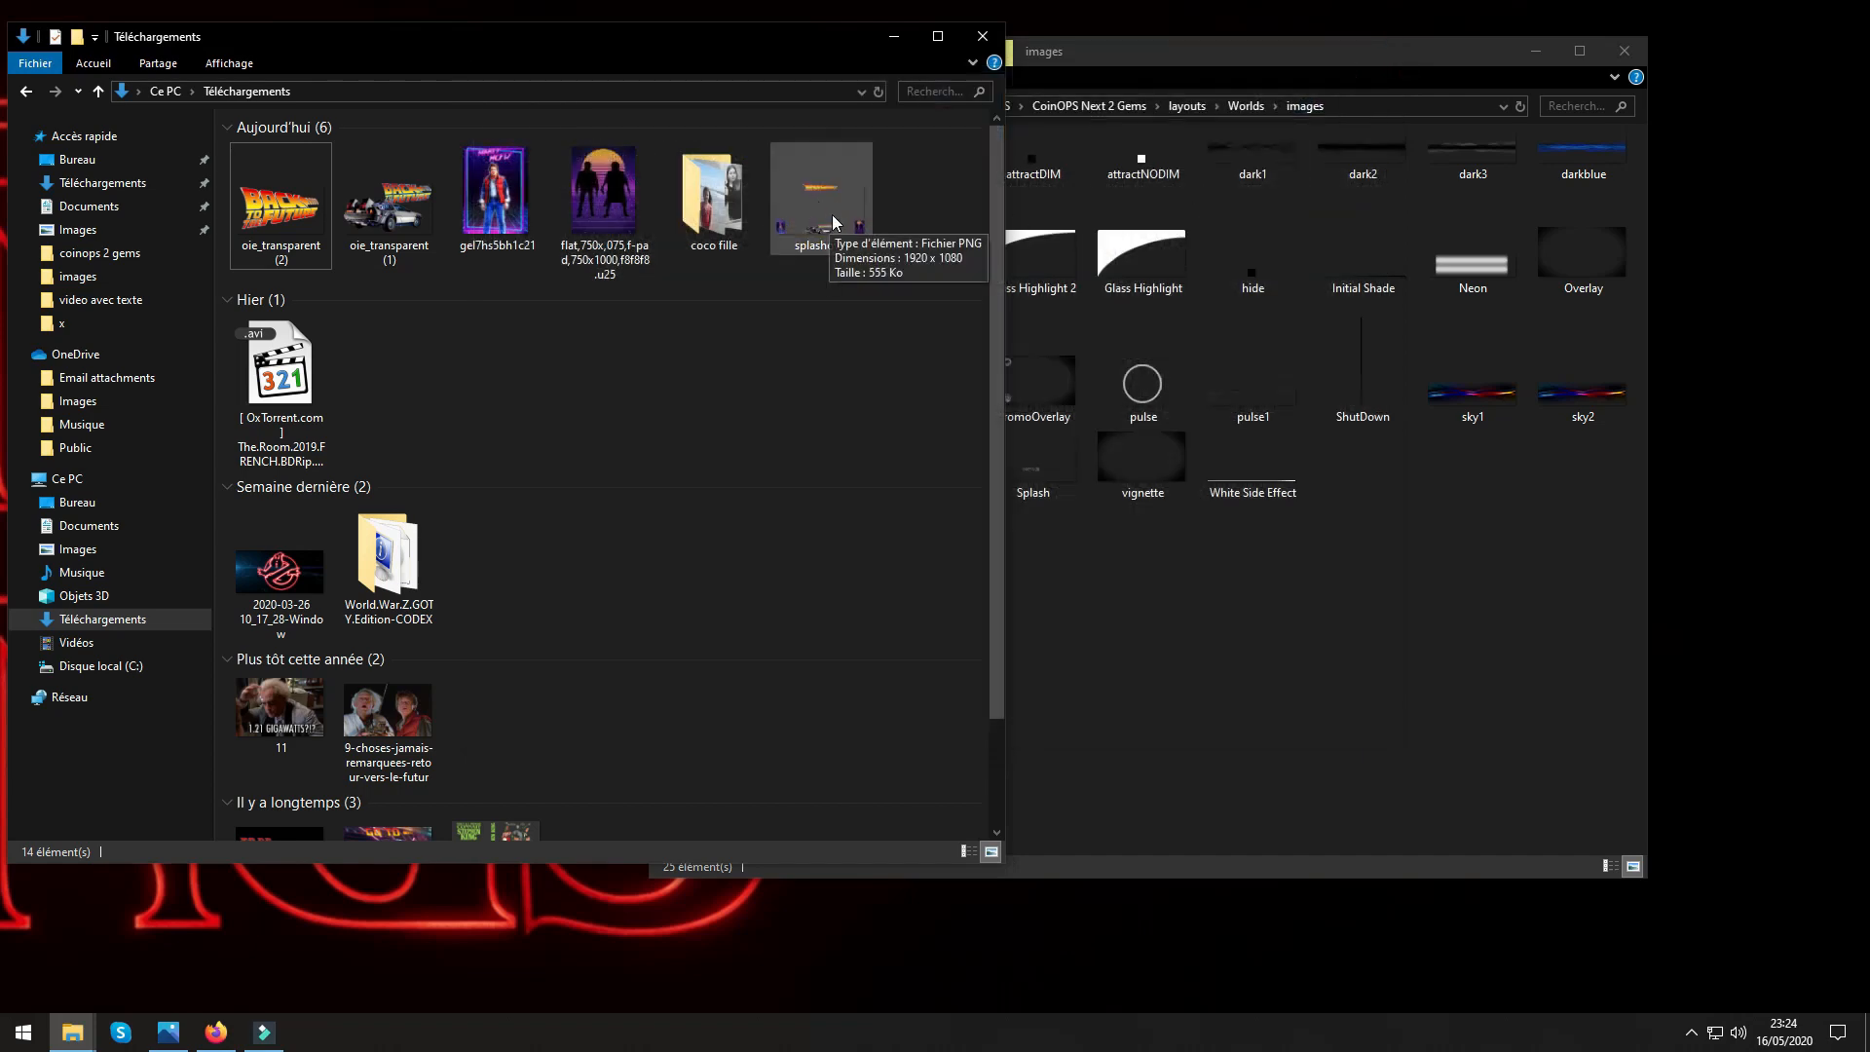
Copy the splashover PNG from Téléchargements into the Worlds images folder and close the Téléchargements window.
mouse_move(826, 216)
left_mouse_down()
mouse_move(822, 402)
mouse_move(828, 238)
left_mouse_up()
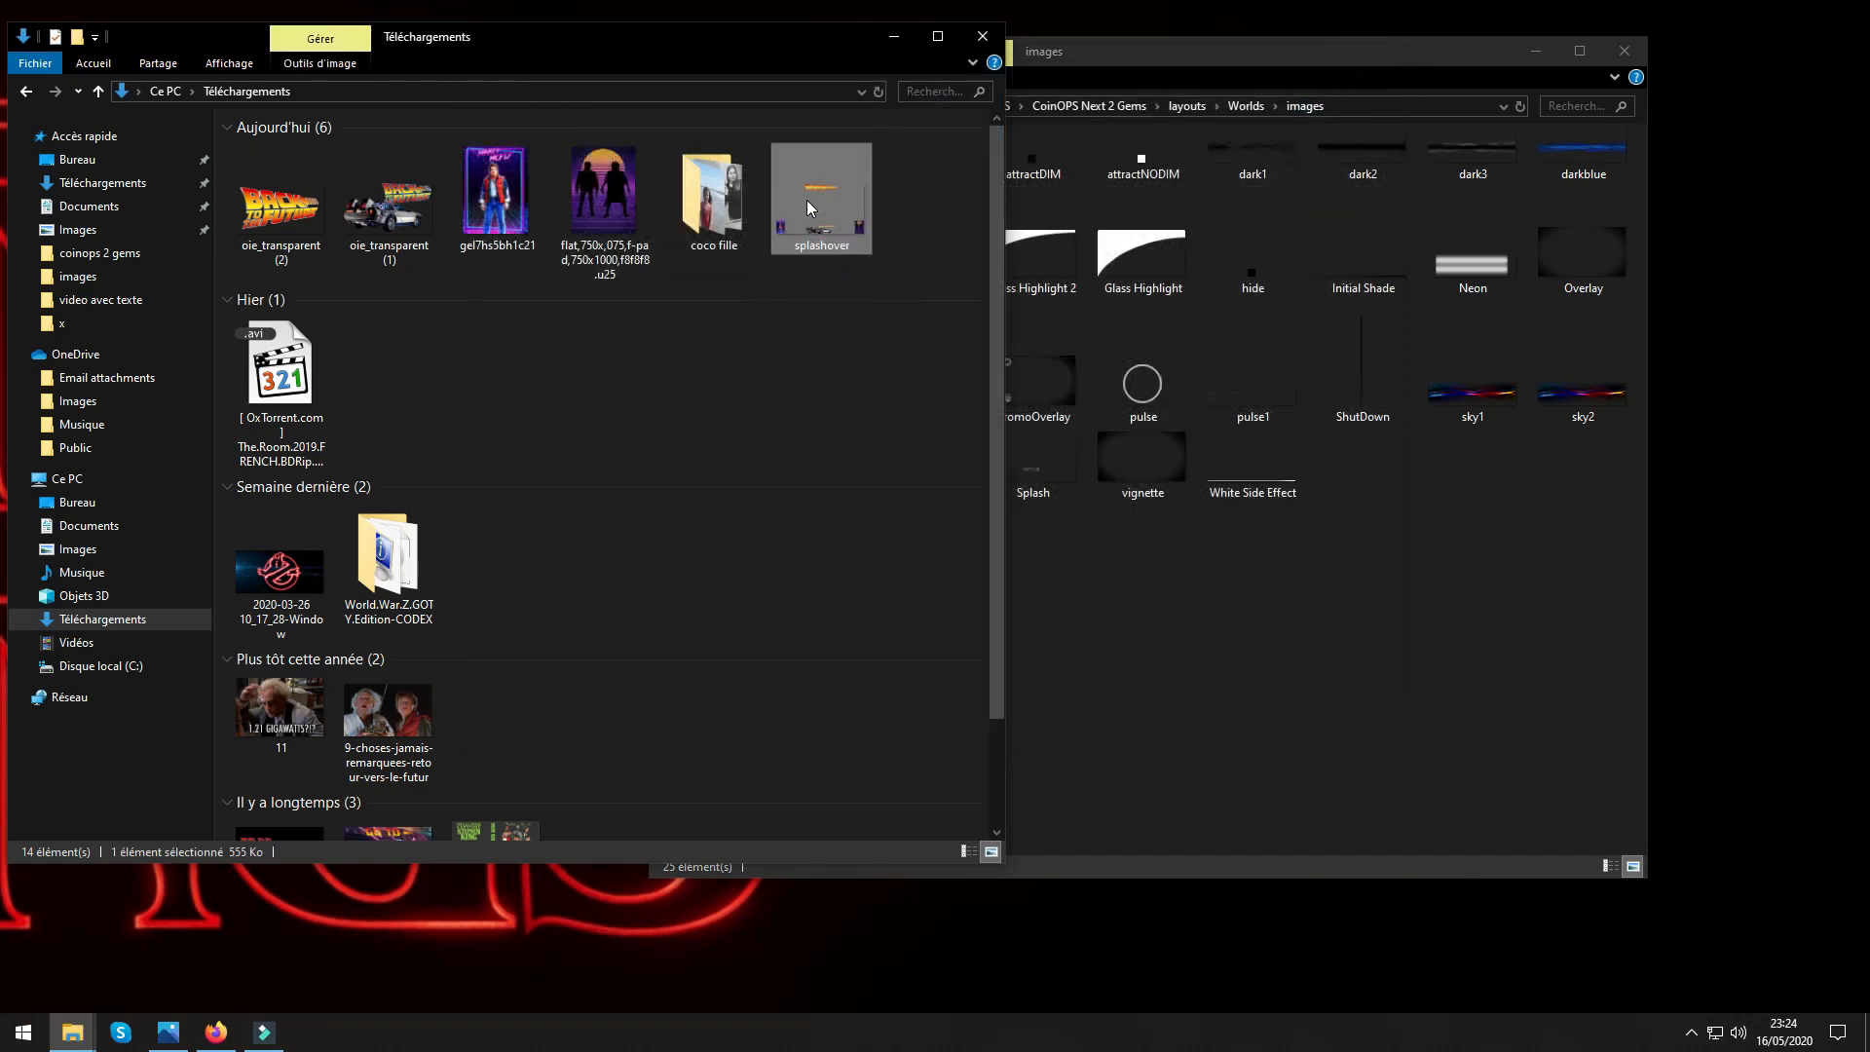
right_click(806, 201)
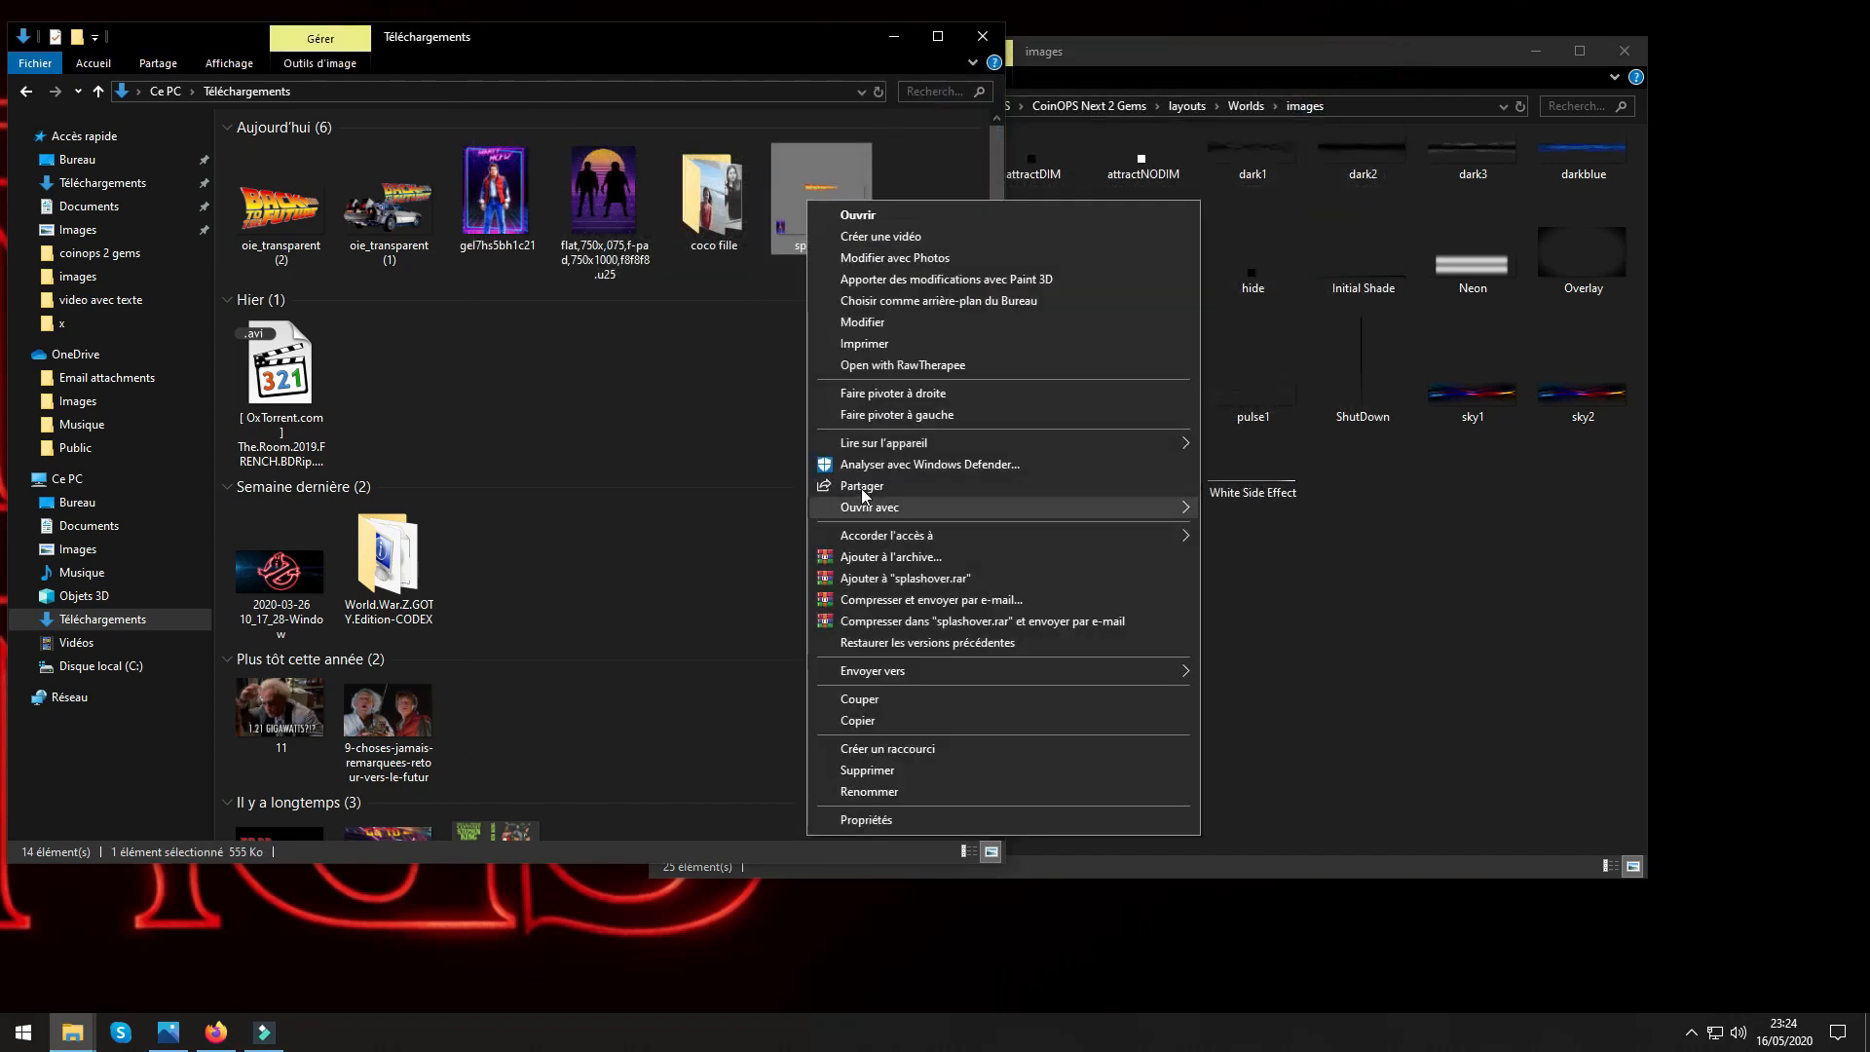
left_click(869, 723)
right_click(1260, 611)
left_click(1308, 735)
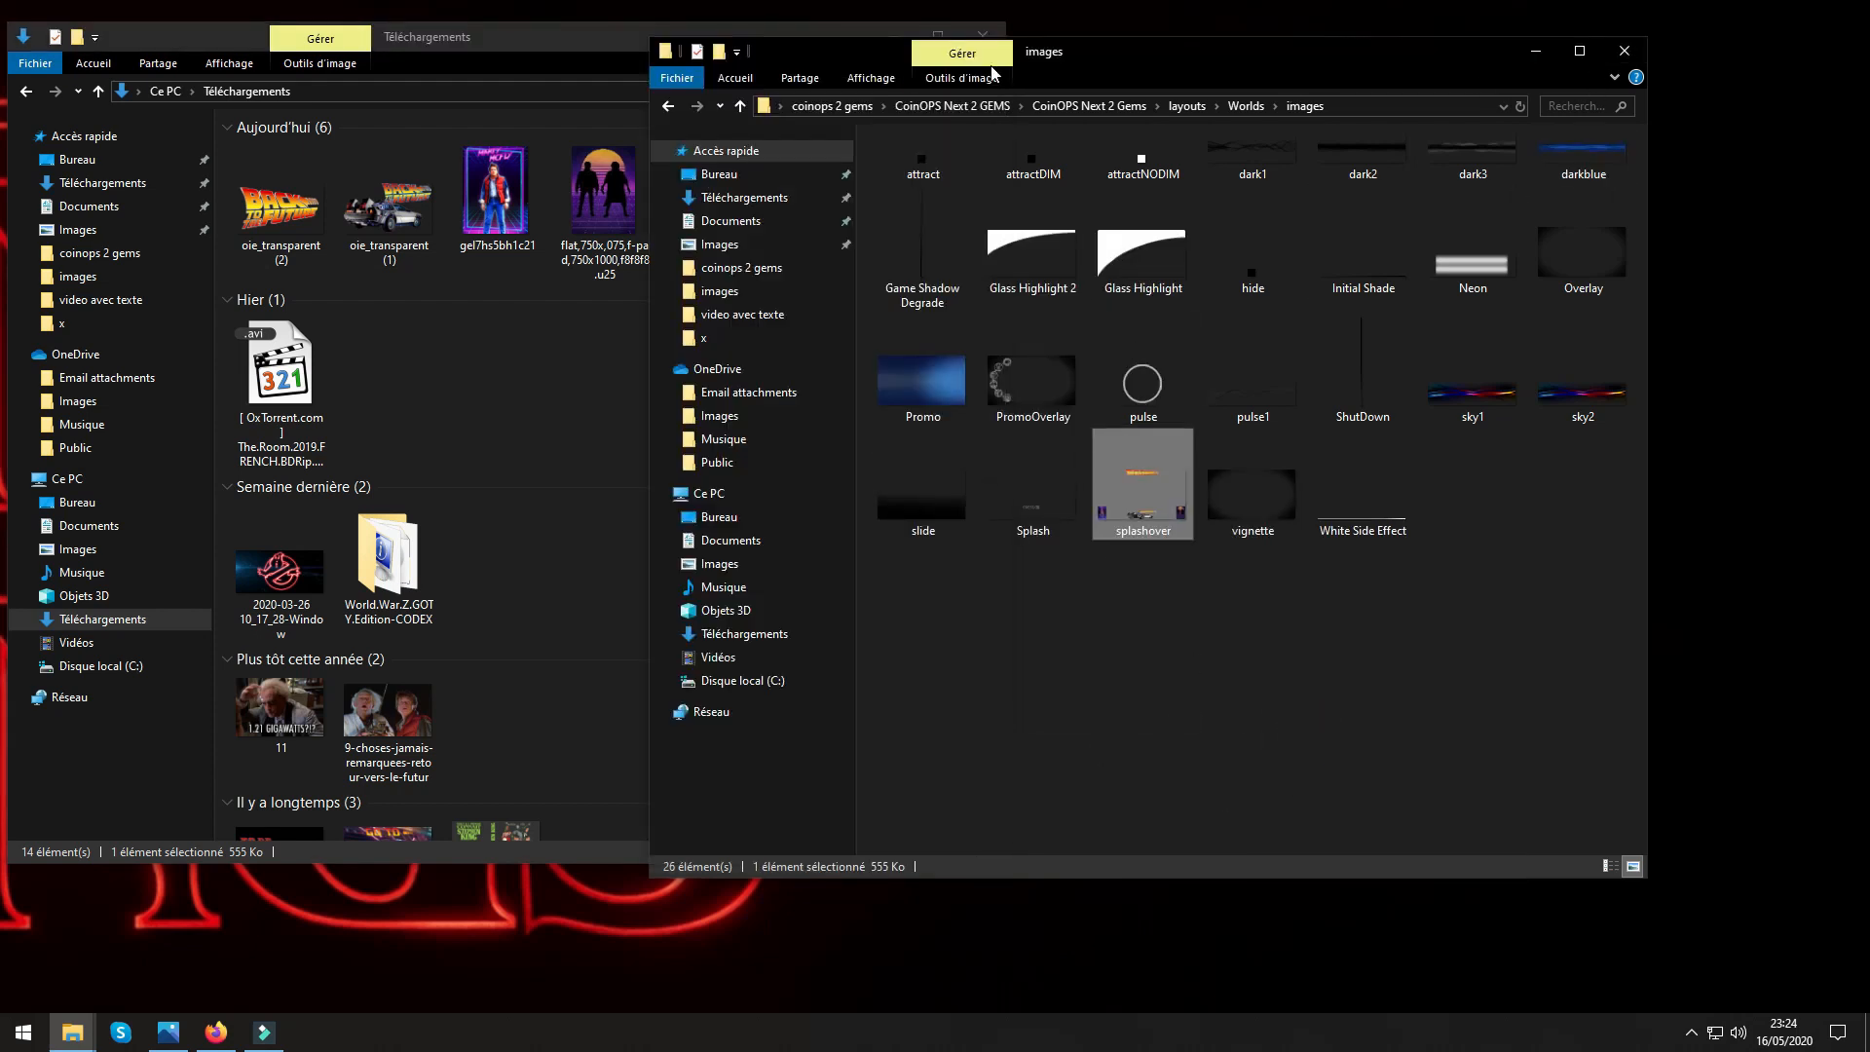
left_click(506, 39)
left_click(982, 36)
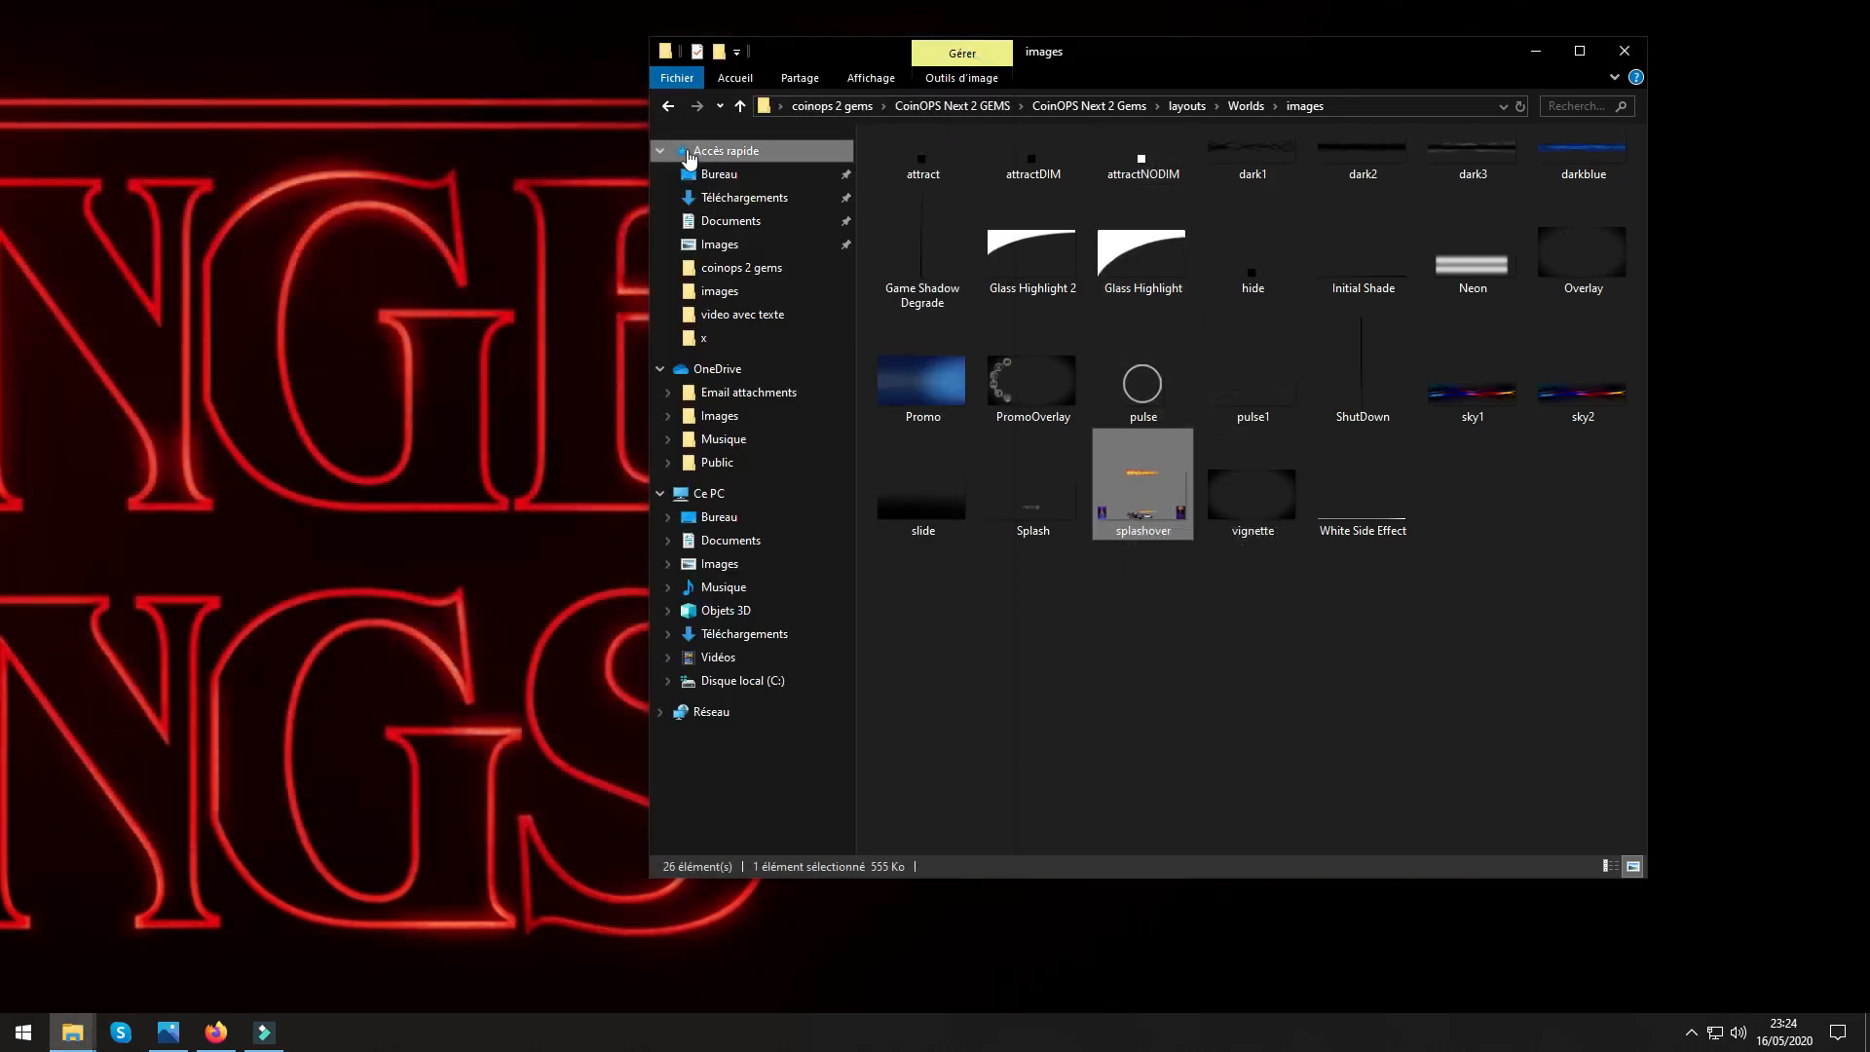
Look through the fonts and collections folders inside Worlds.
left_click(738, 107)
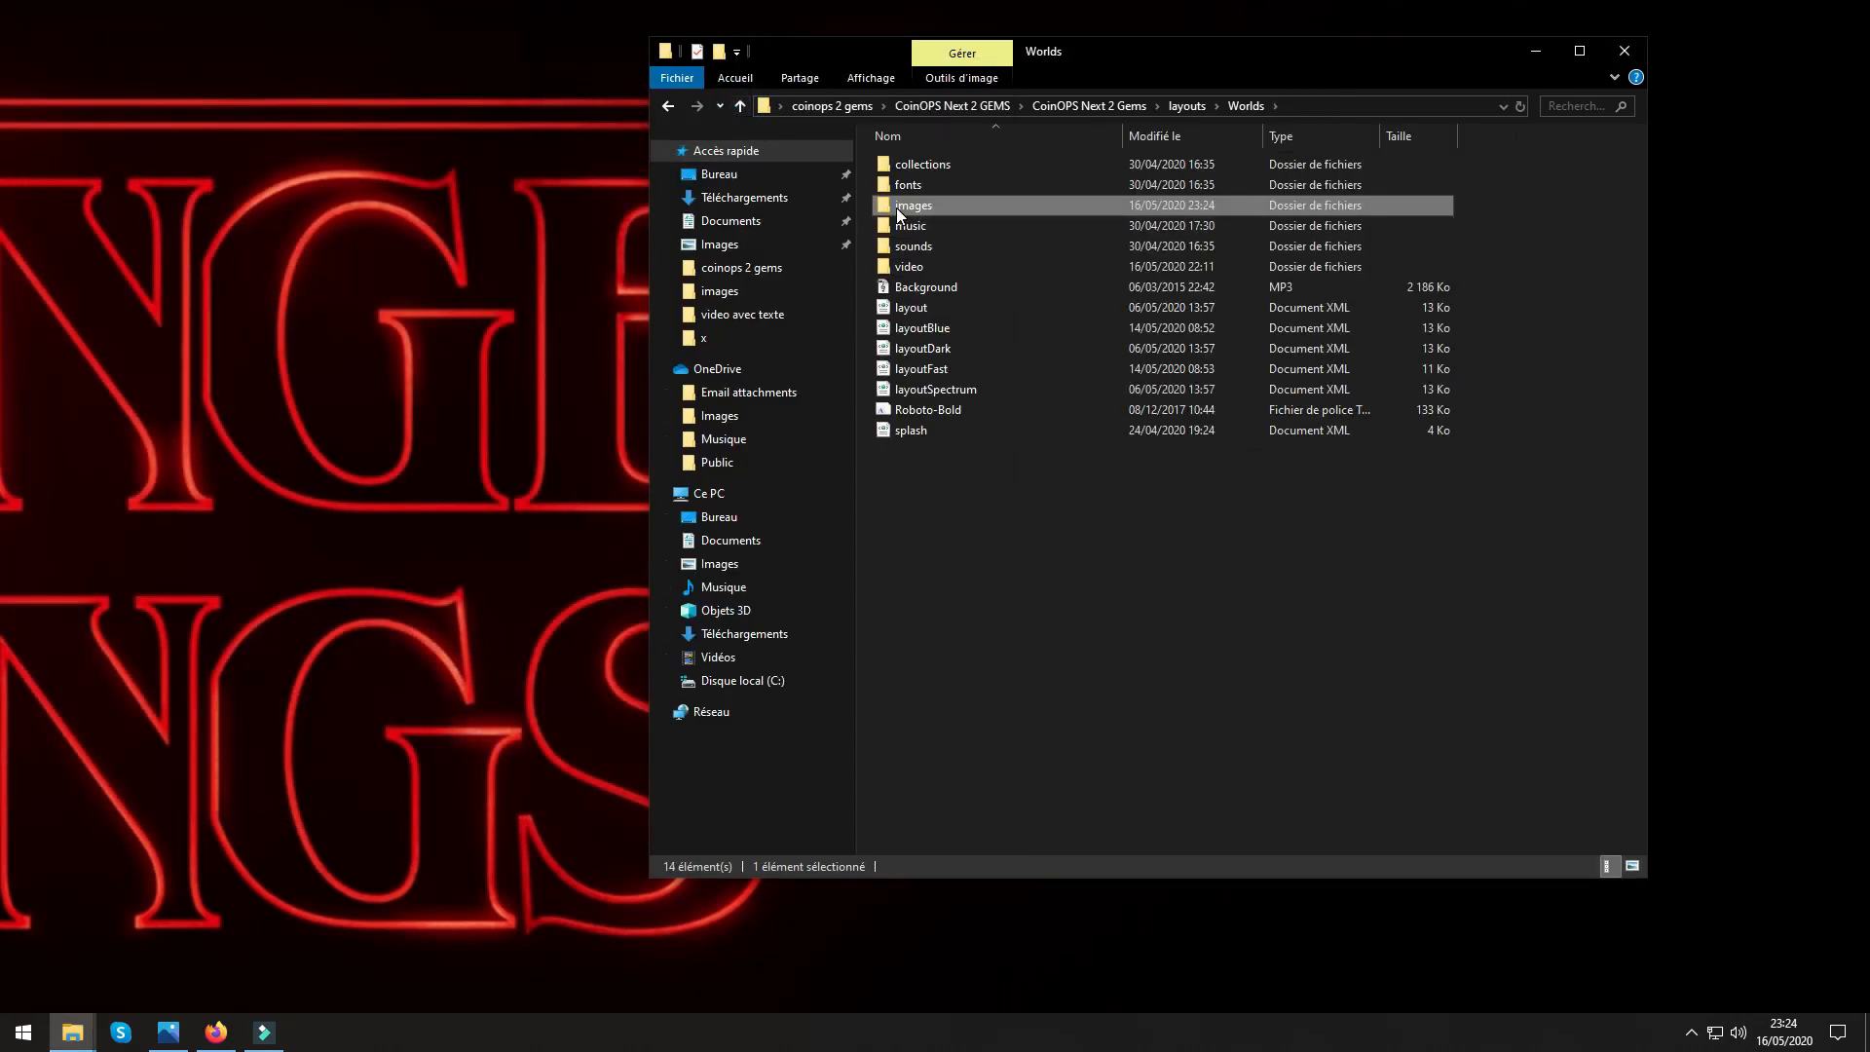
double_click(908, 186)
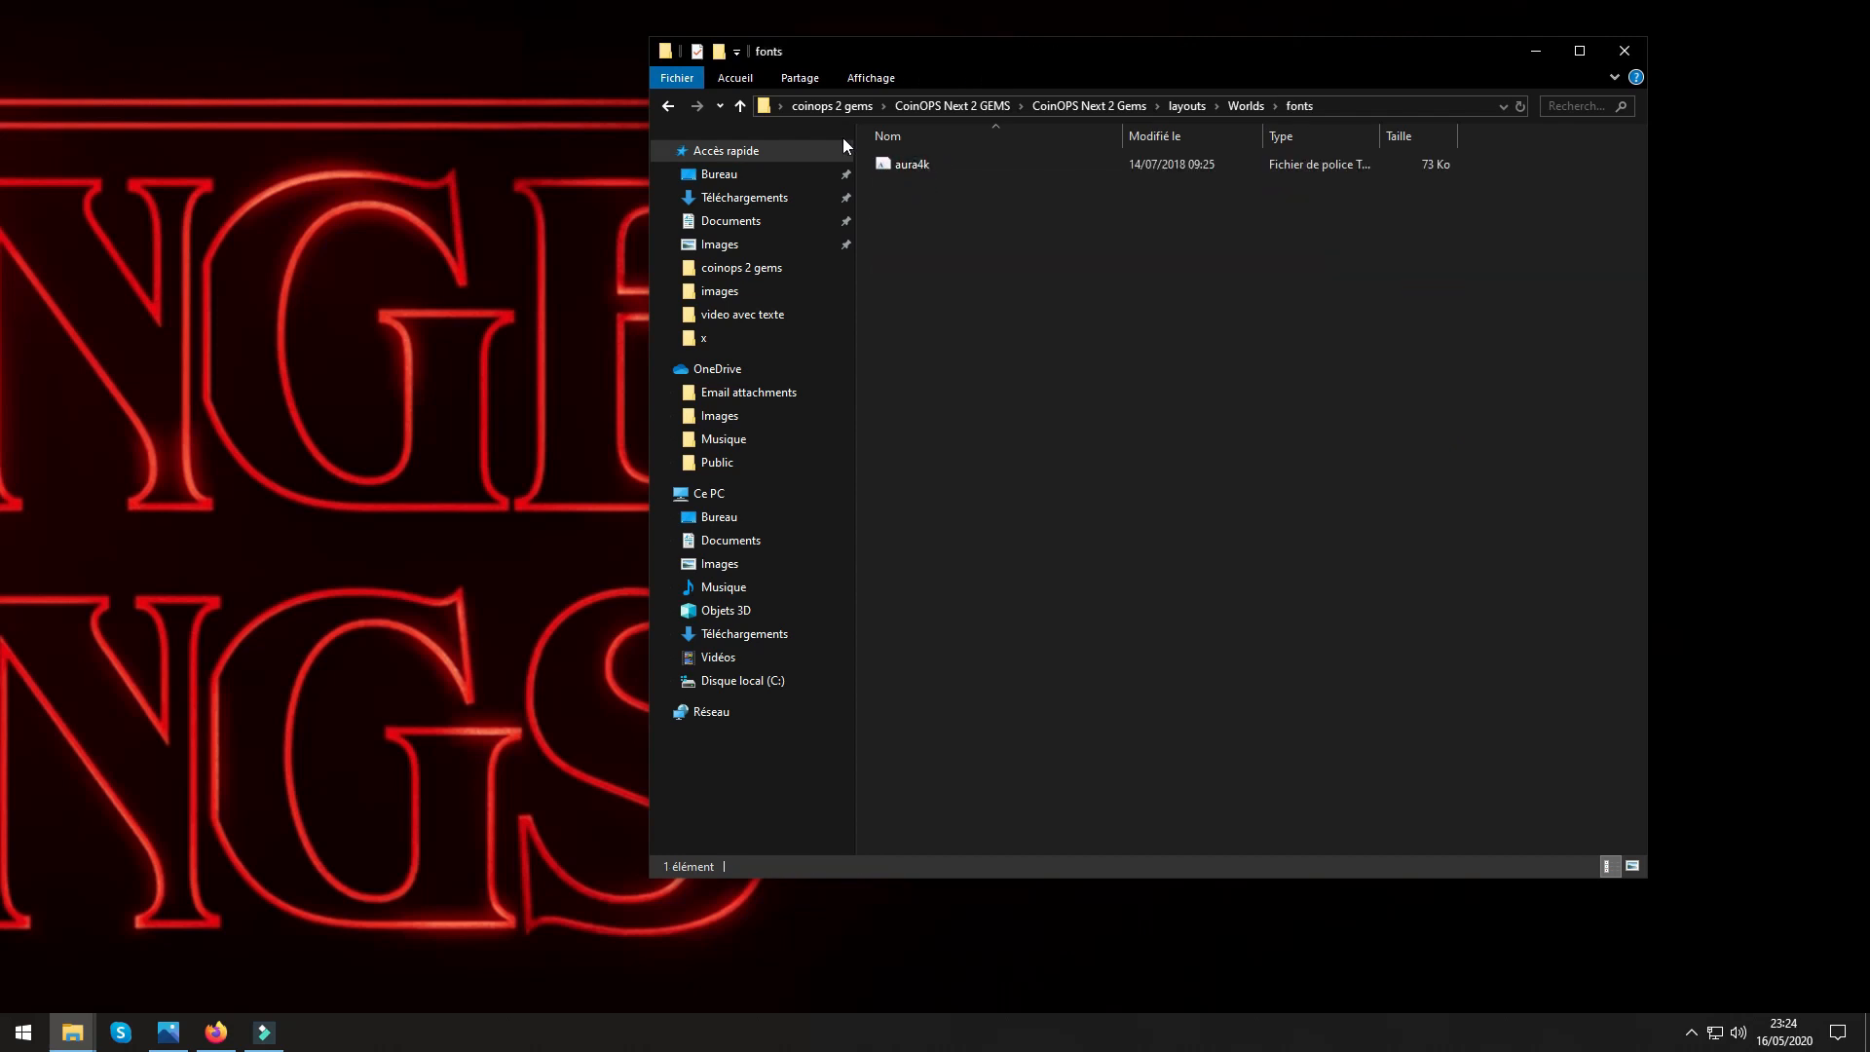
left_click(739, 108)
double_click(931, 160)
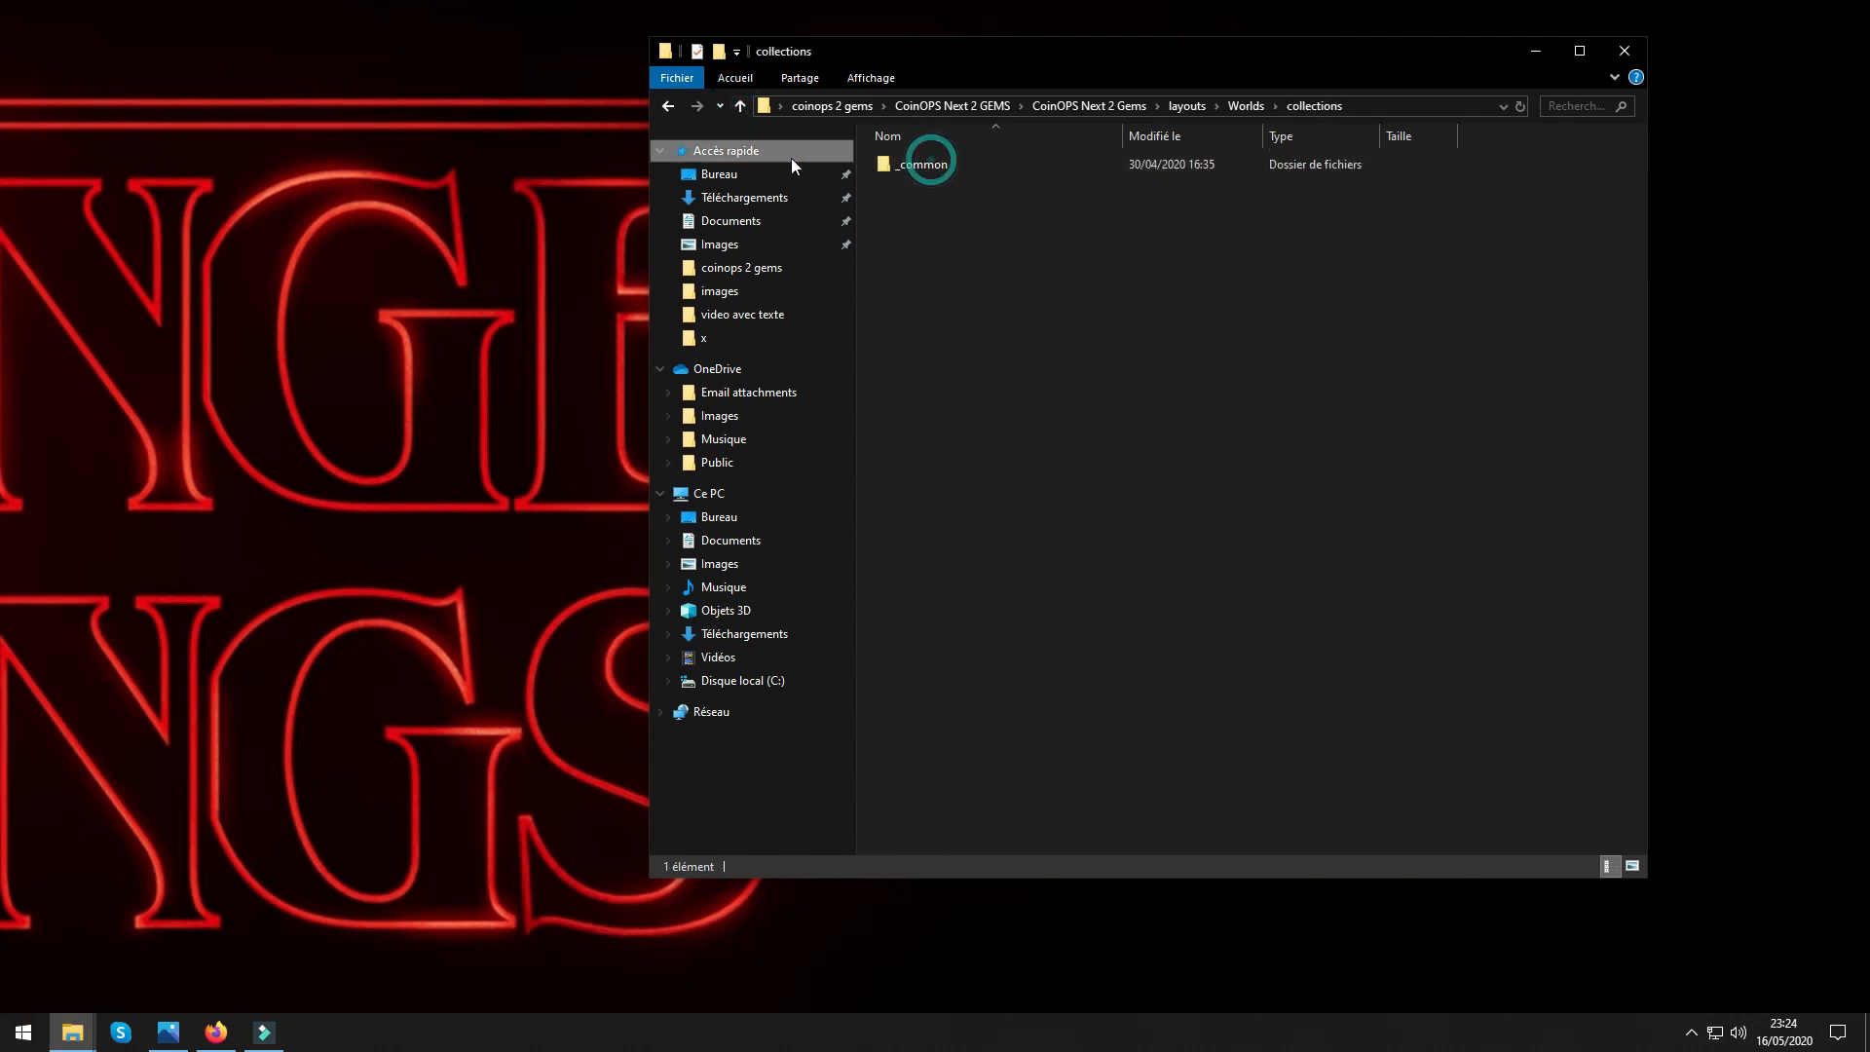
left_click(740, 107)
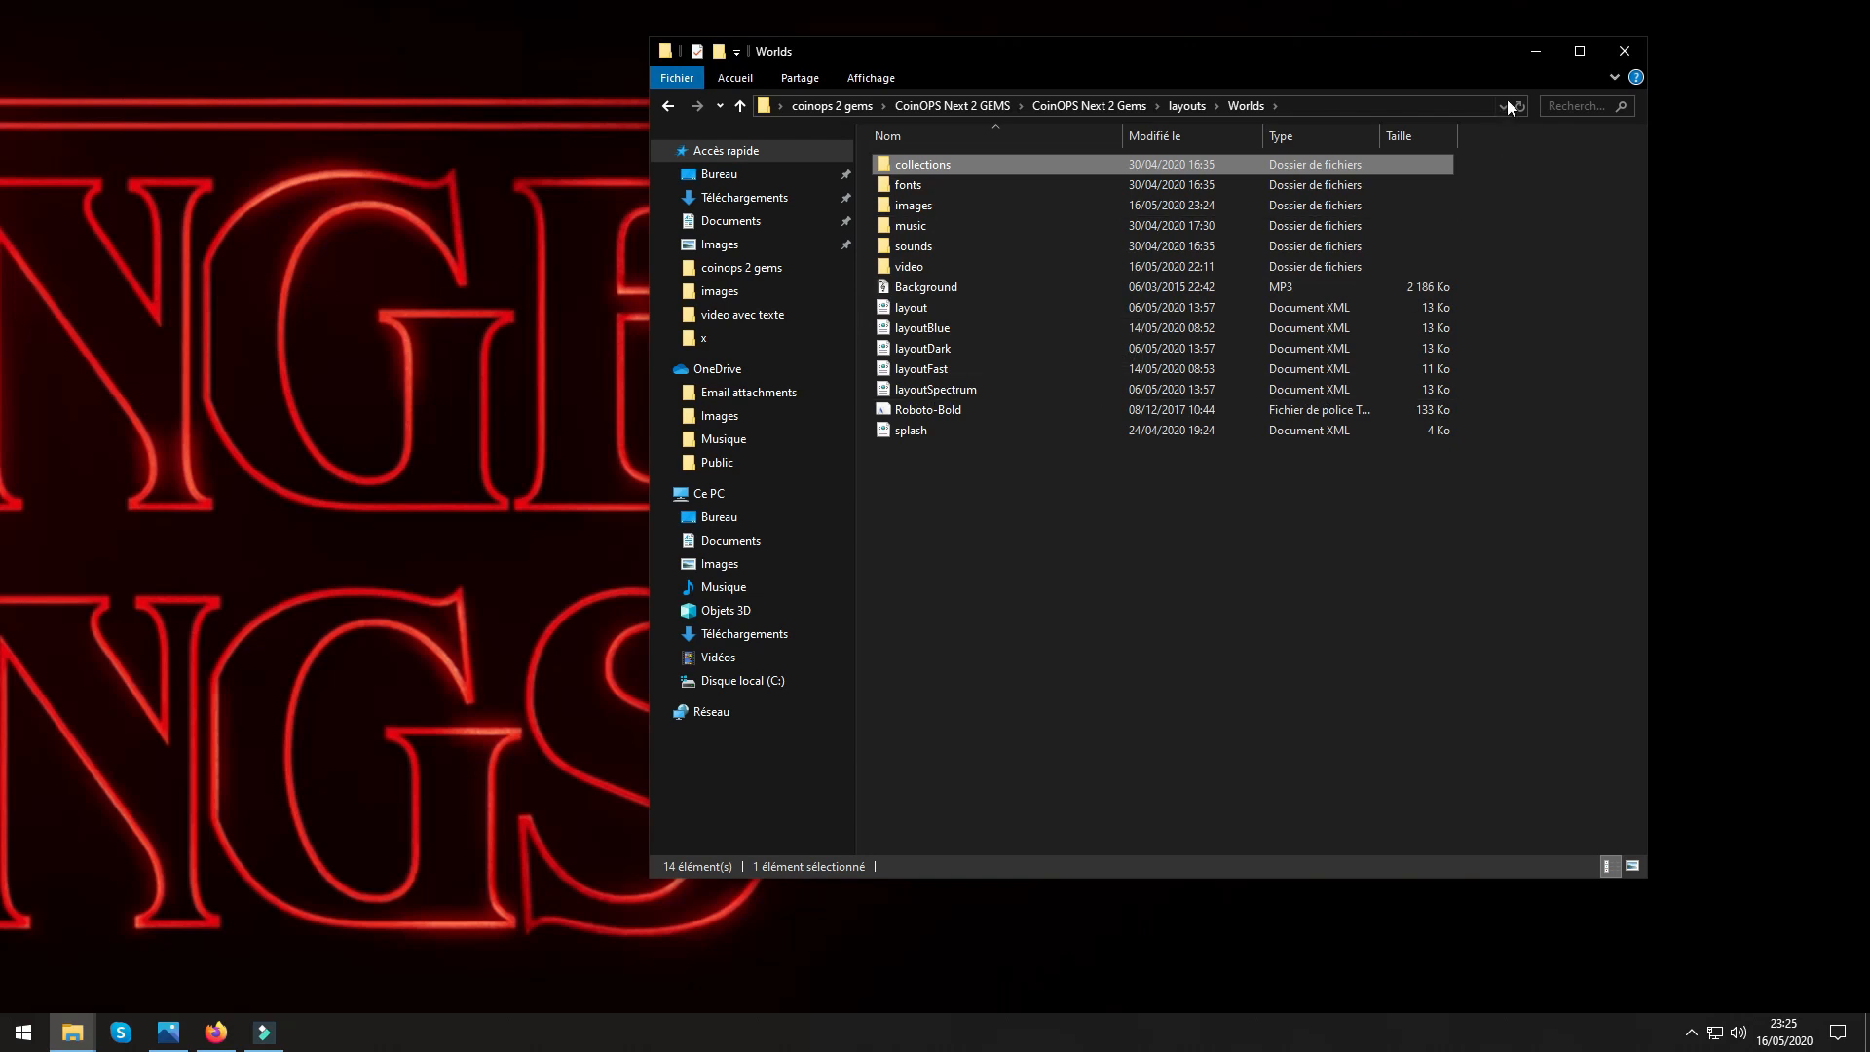
Go back up to the CoinOPS Next 2 Gems folder and launch the CoinOPS application.
left_click(739, 111)
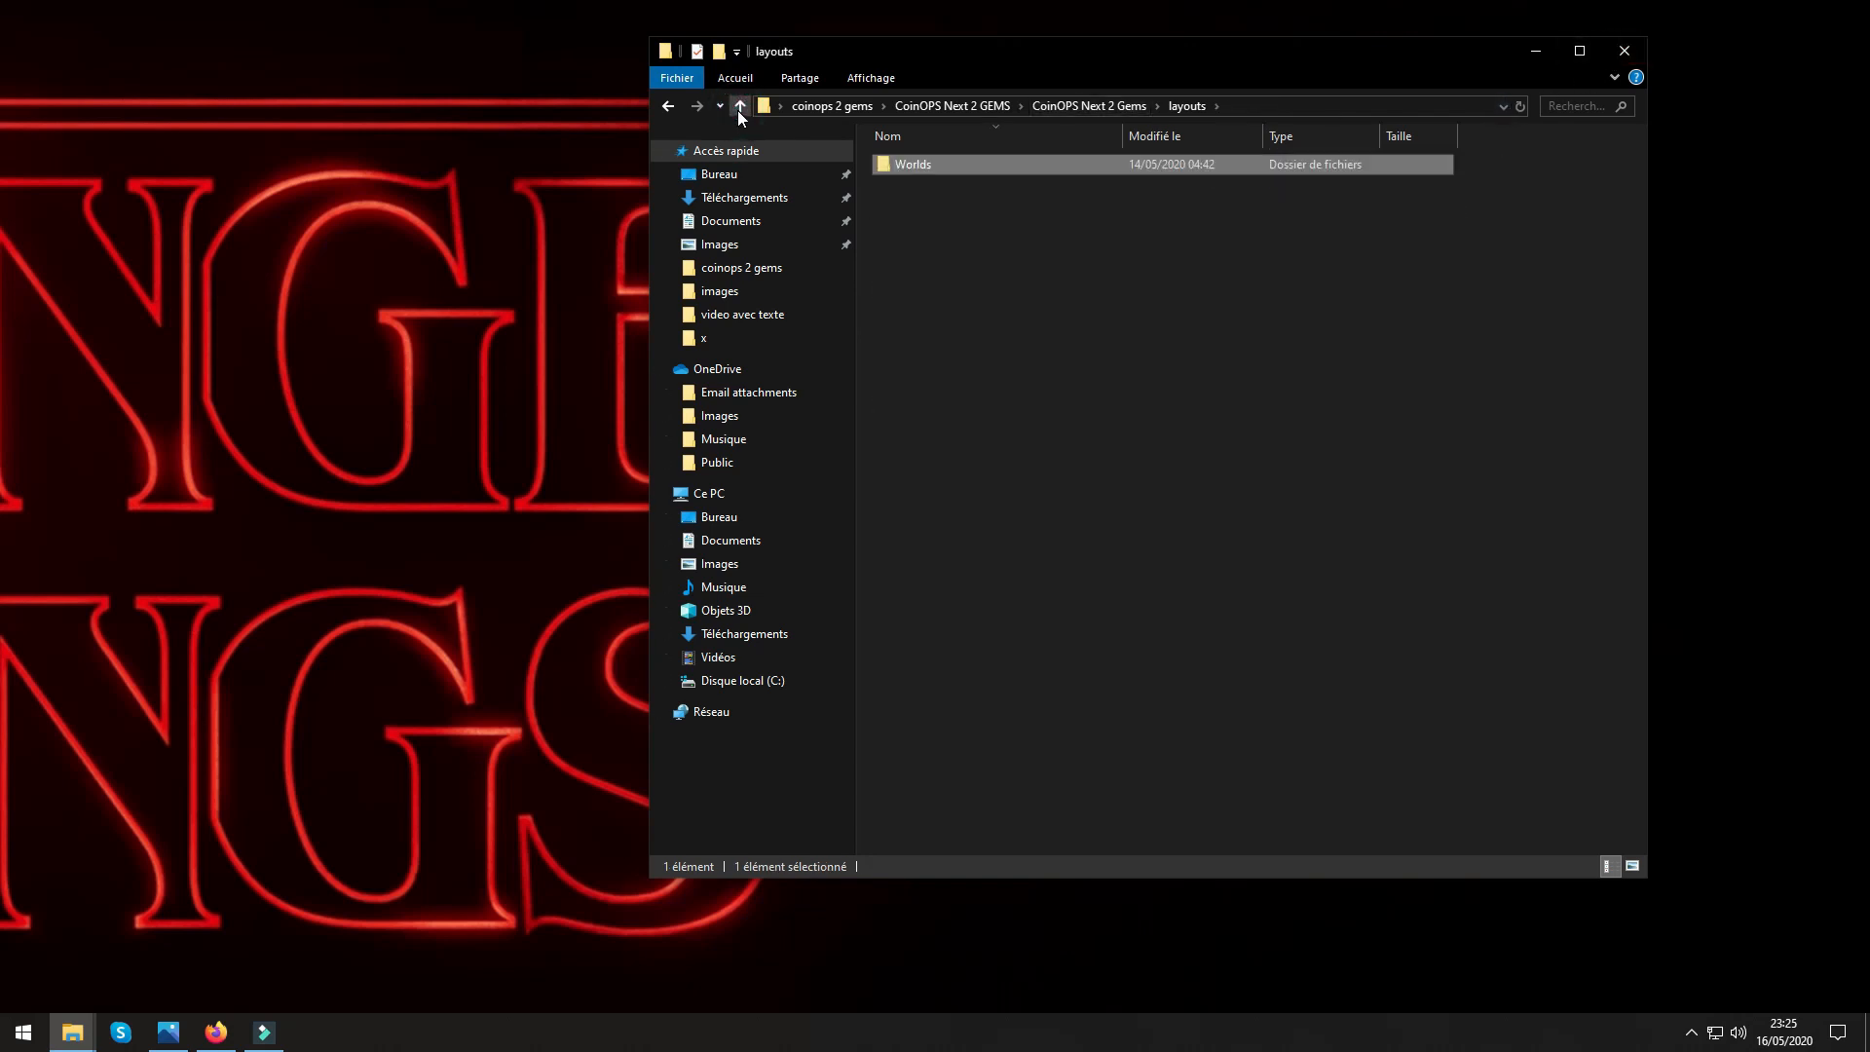
left_click(739, 110)
left_click(909, 458)
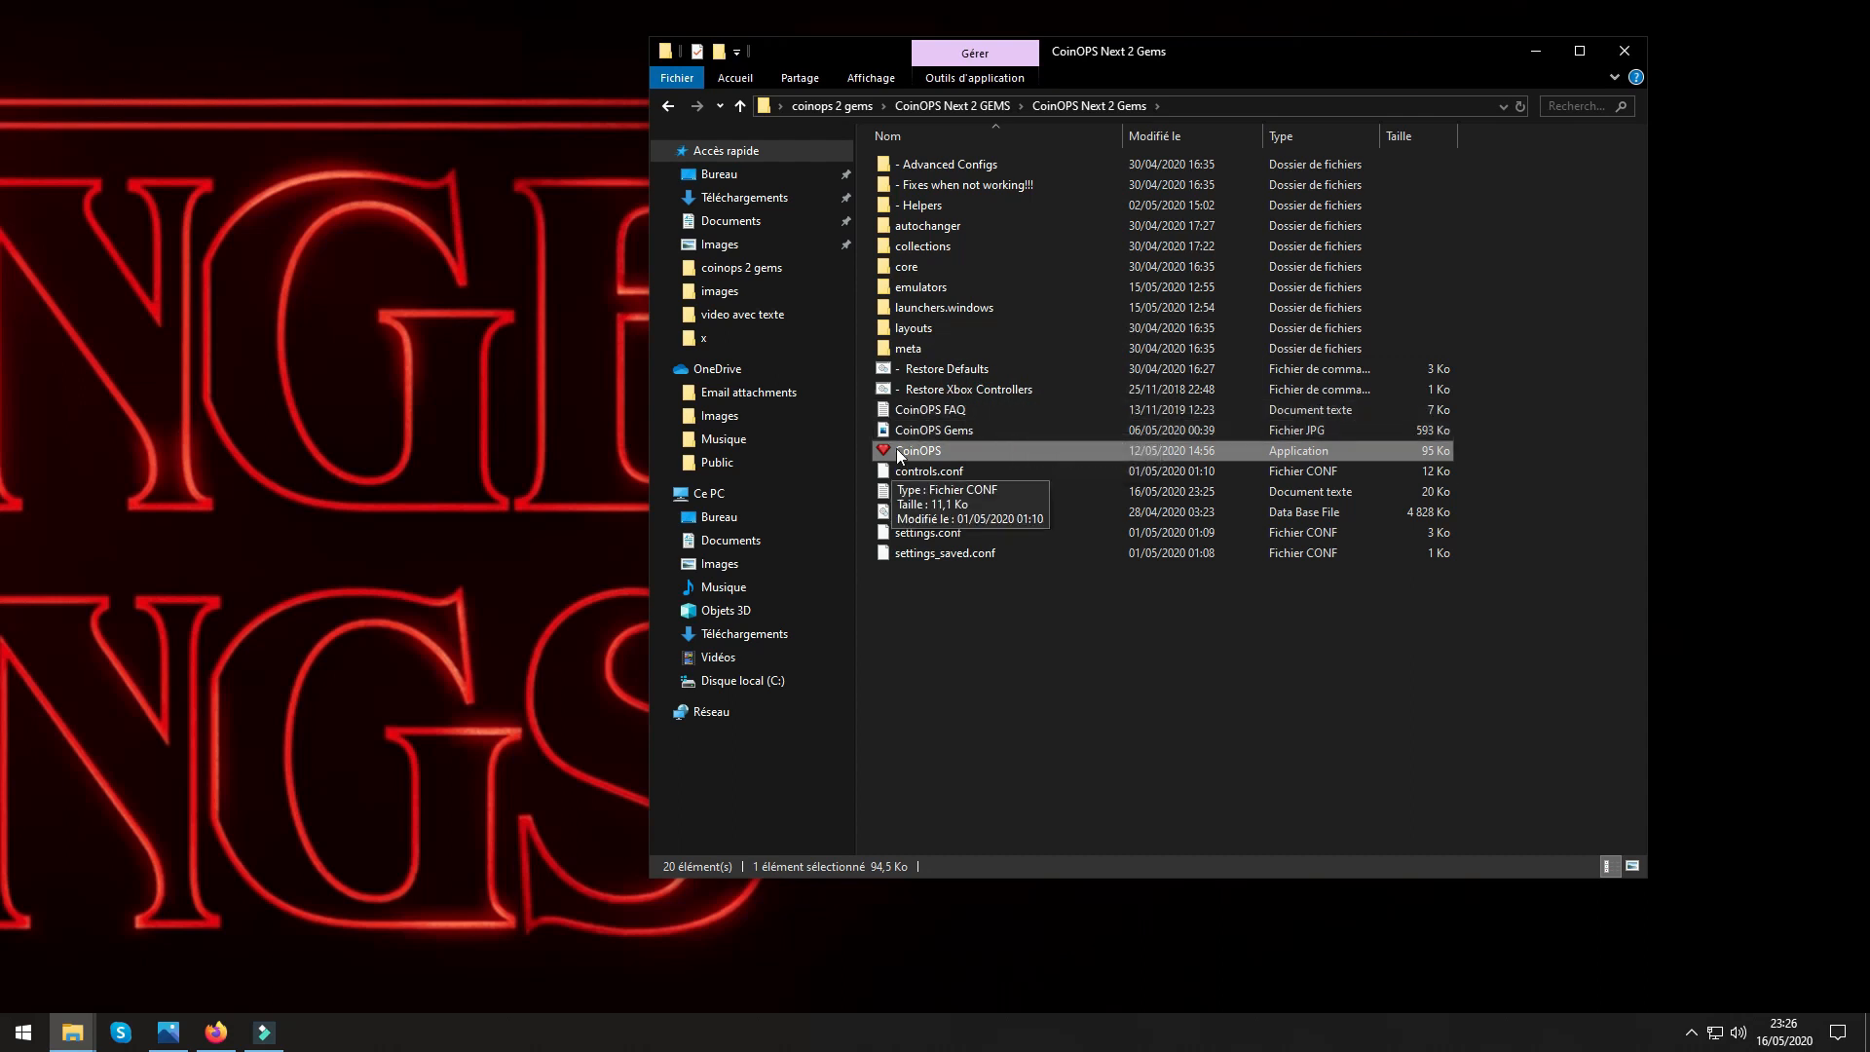
Open the Worlds folder inside layouts.
double_click(910, 329)
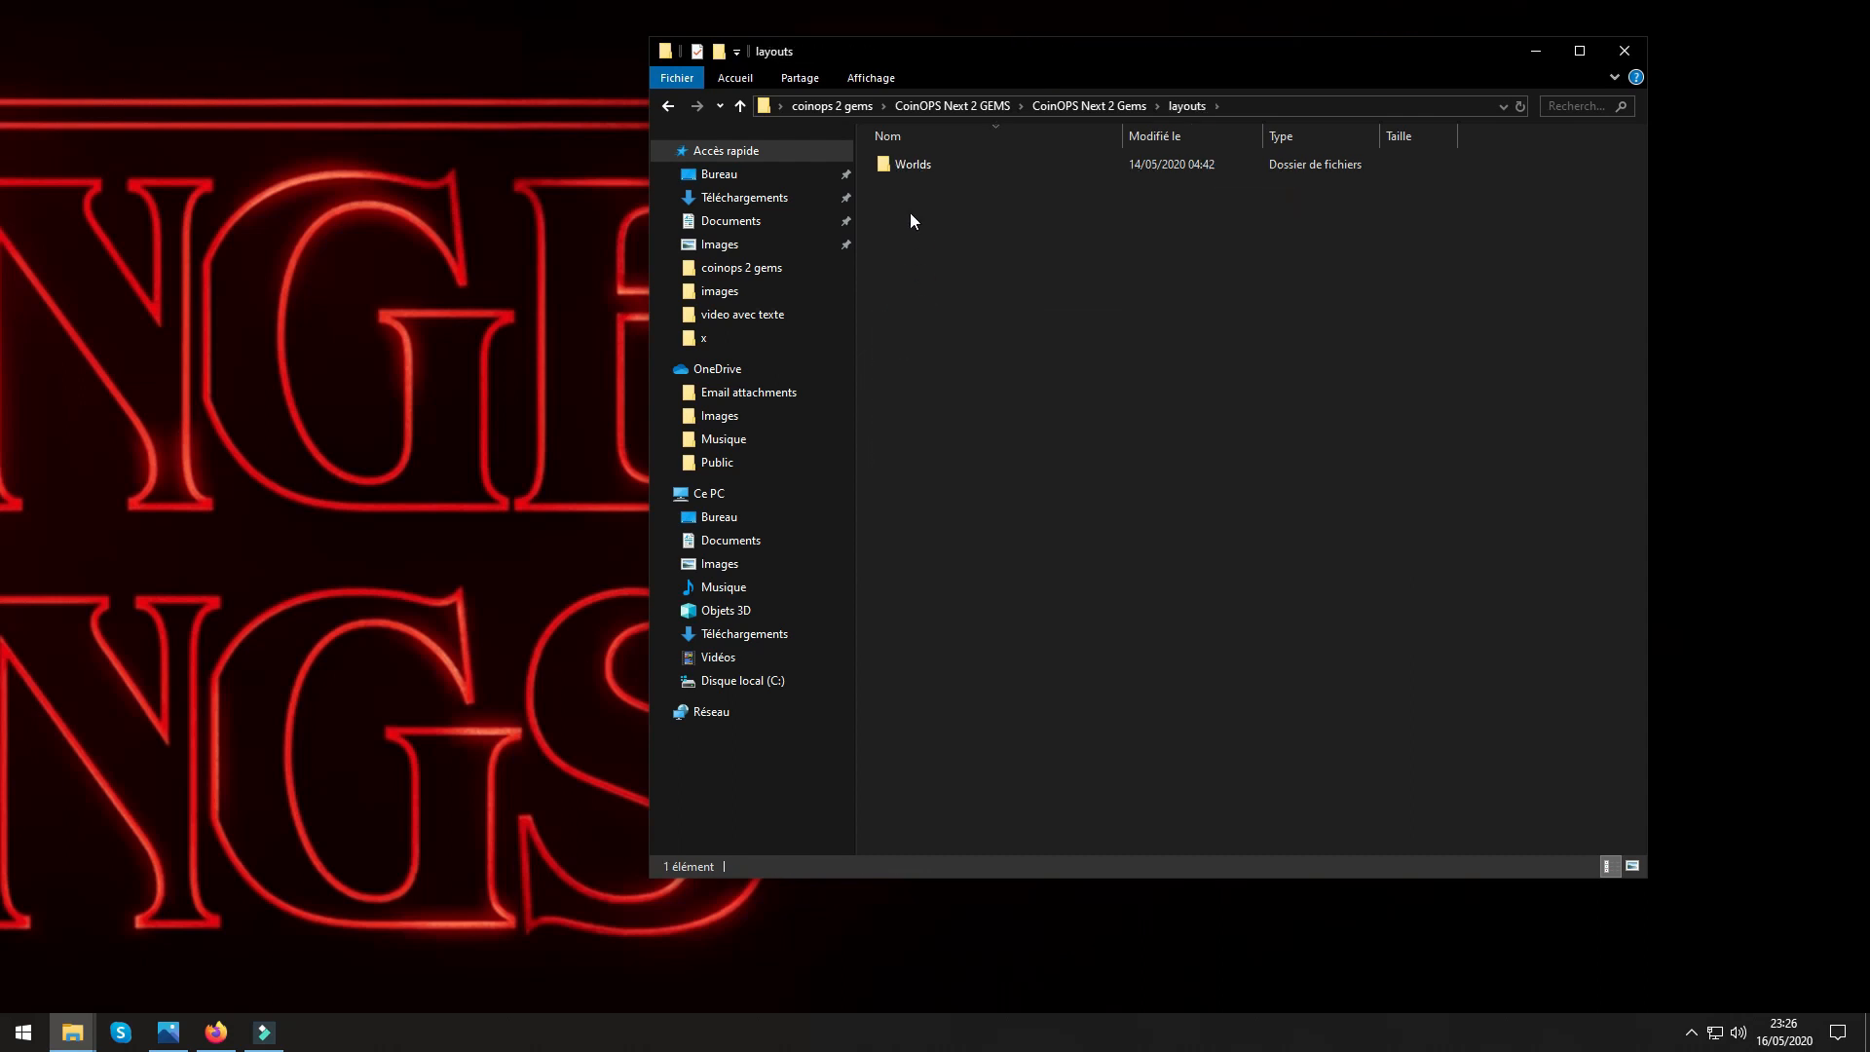
left_click(902, 166)
double_click(901, 164)
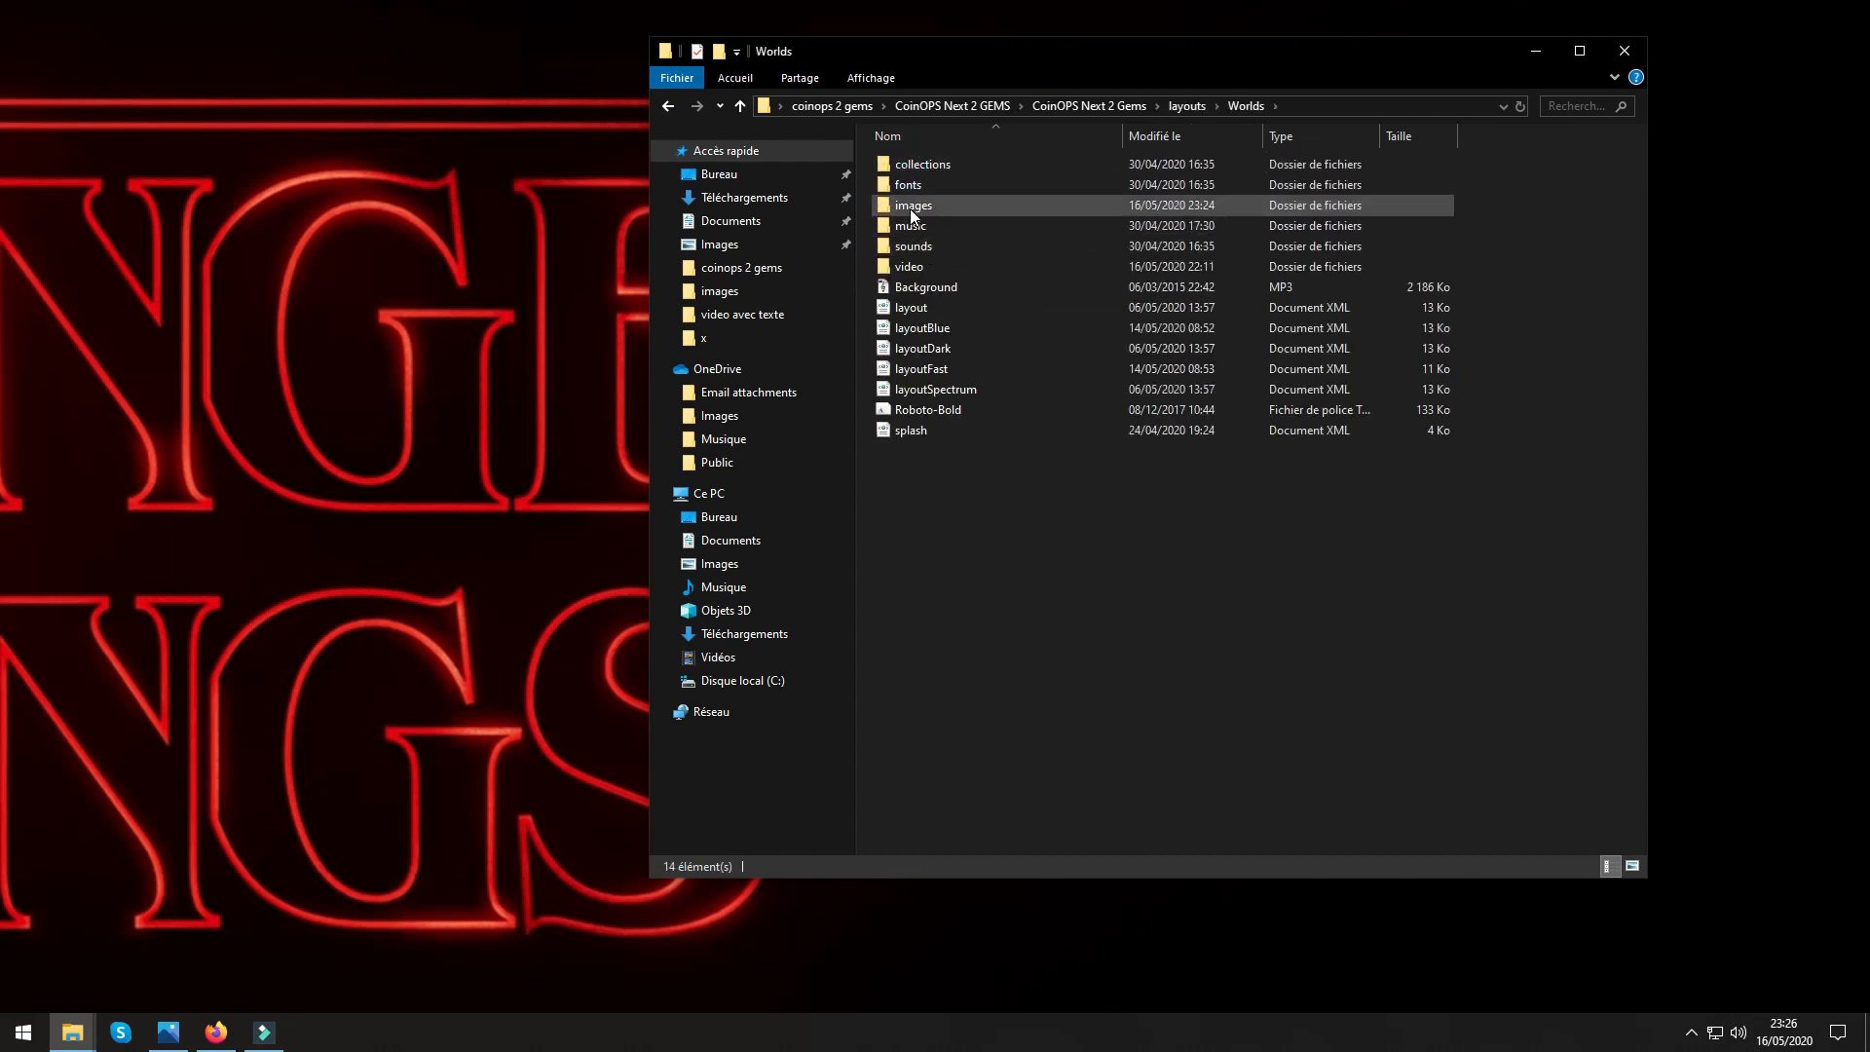
Preview the splashover image in the Worlds images folder, close the preview, and delete that file.
double_click(910, 208)
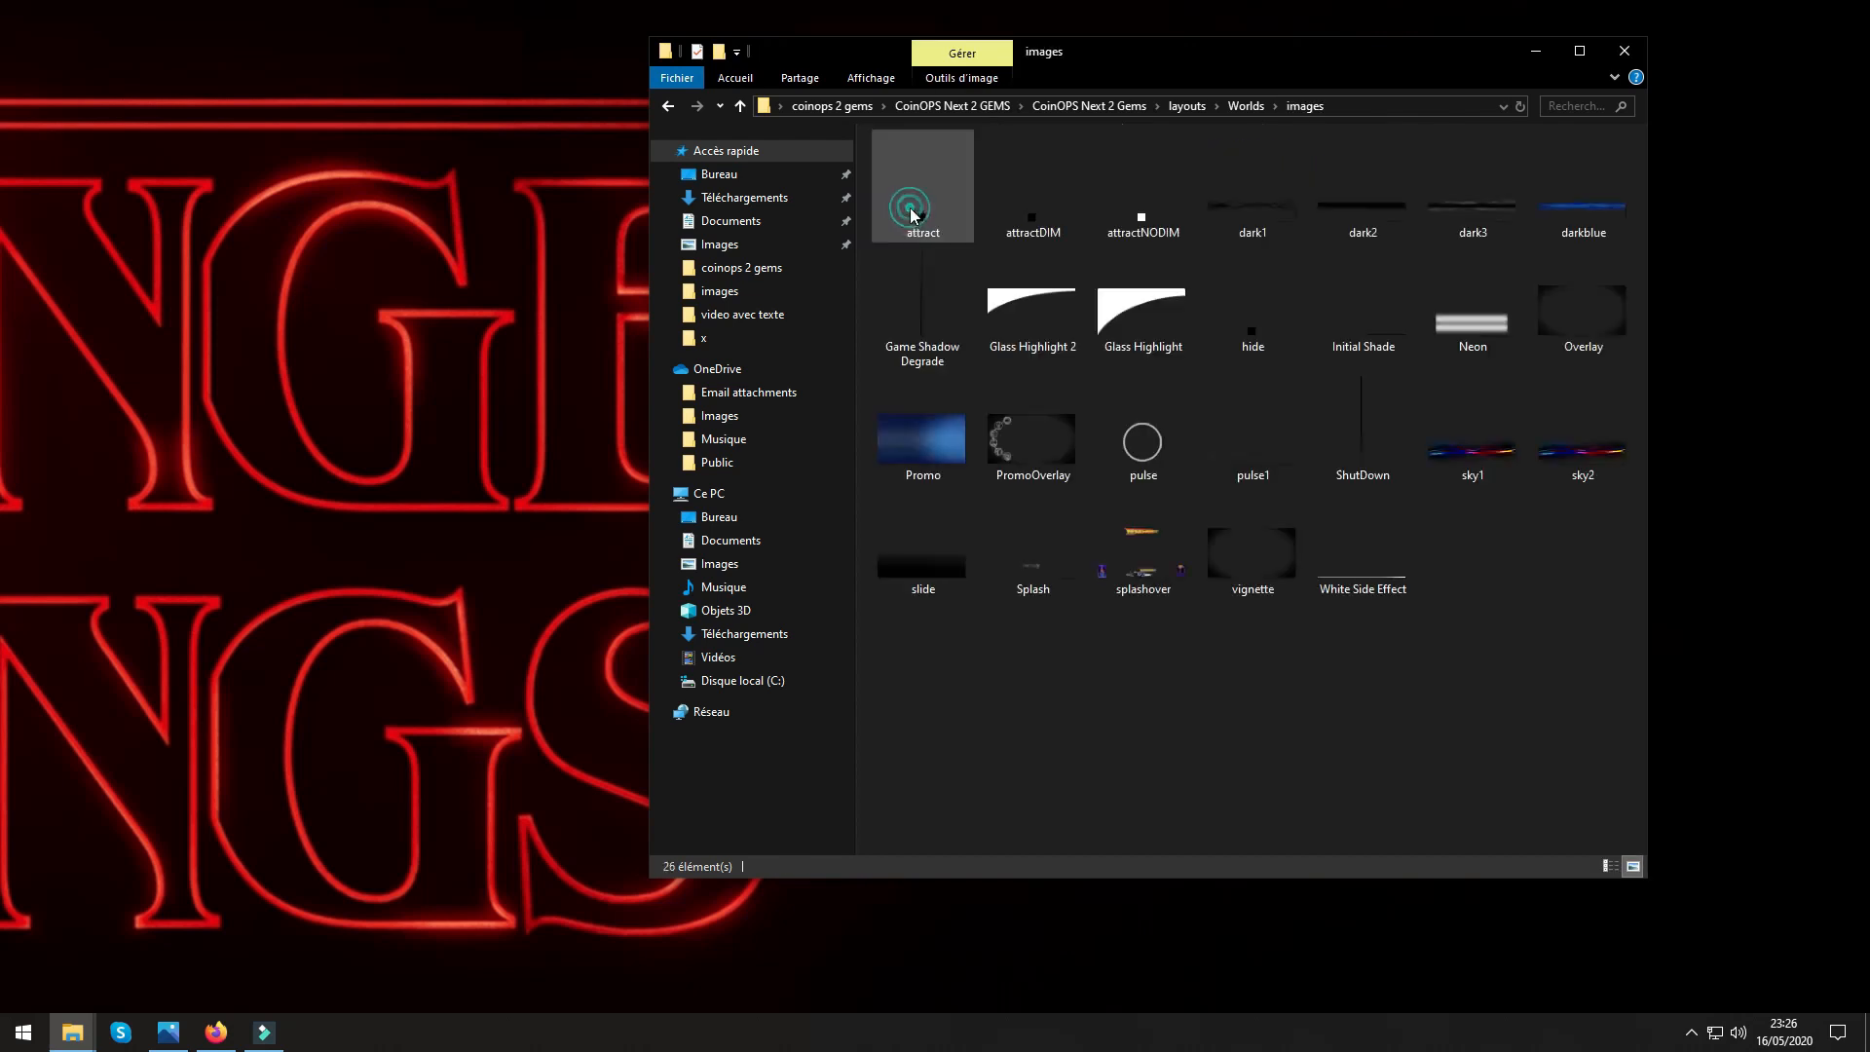
left_click(1139, 575)
double_click(1139, 574)
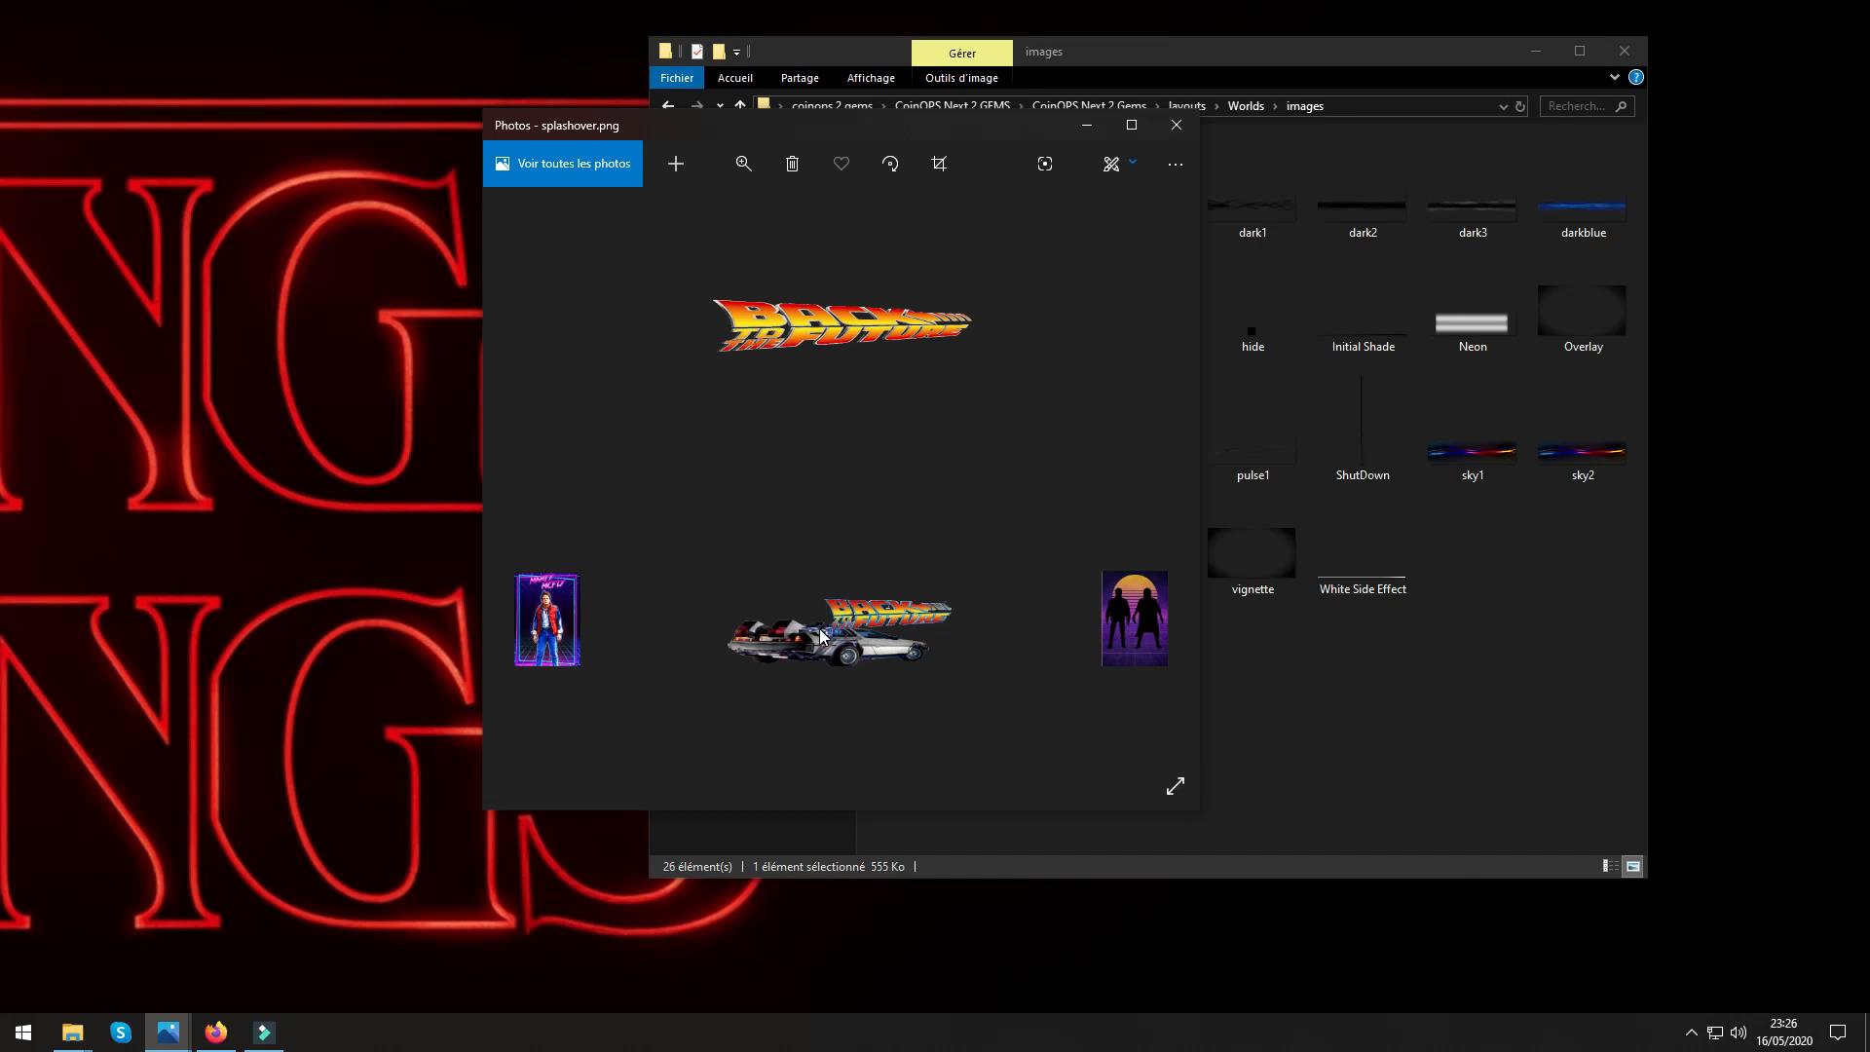
left_click(1177, 125)
right_click(1131, 553)
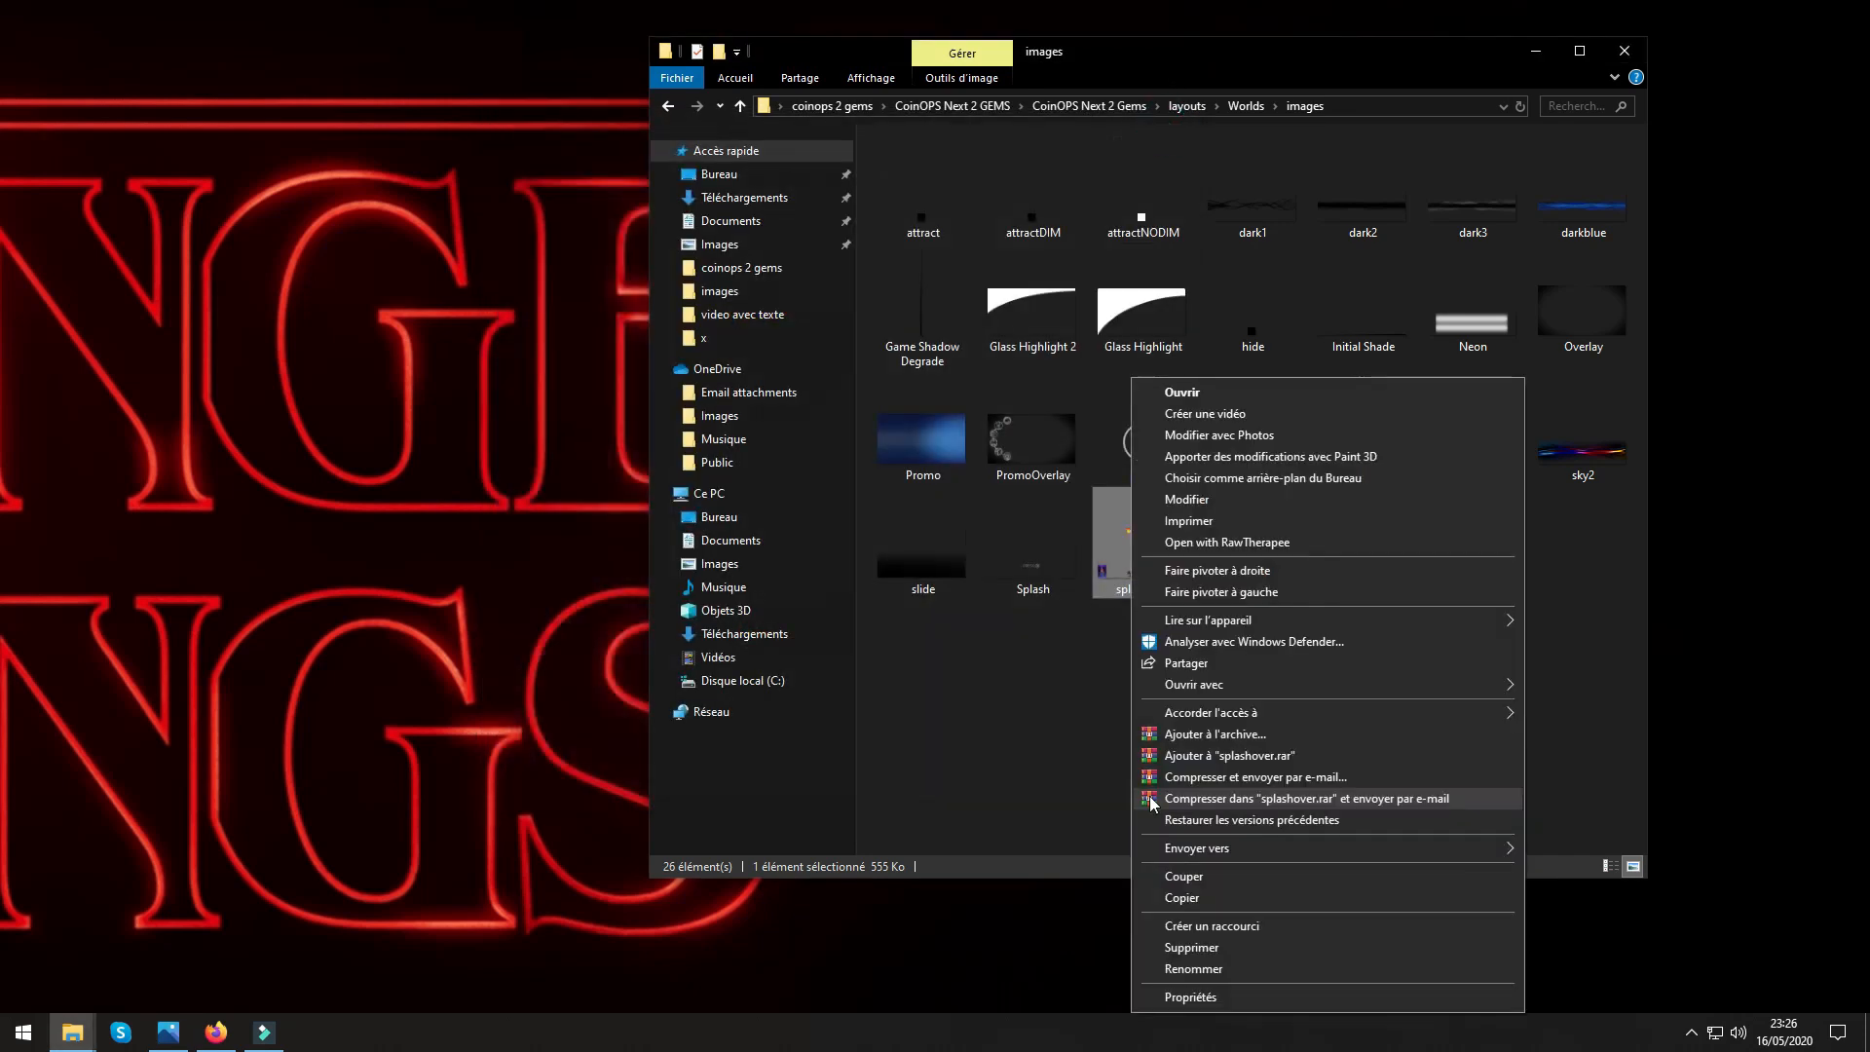
left_click(1222, 947)
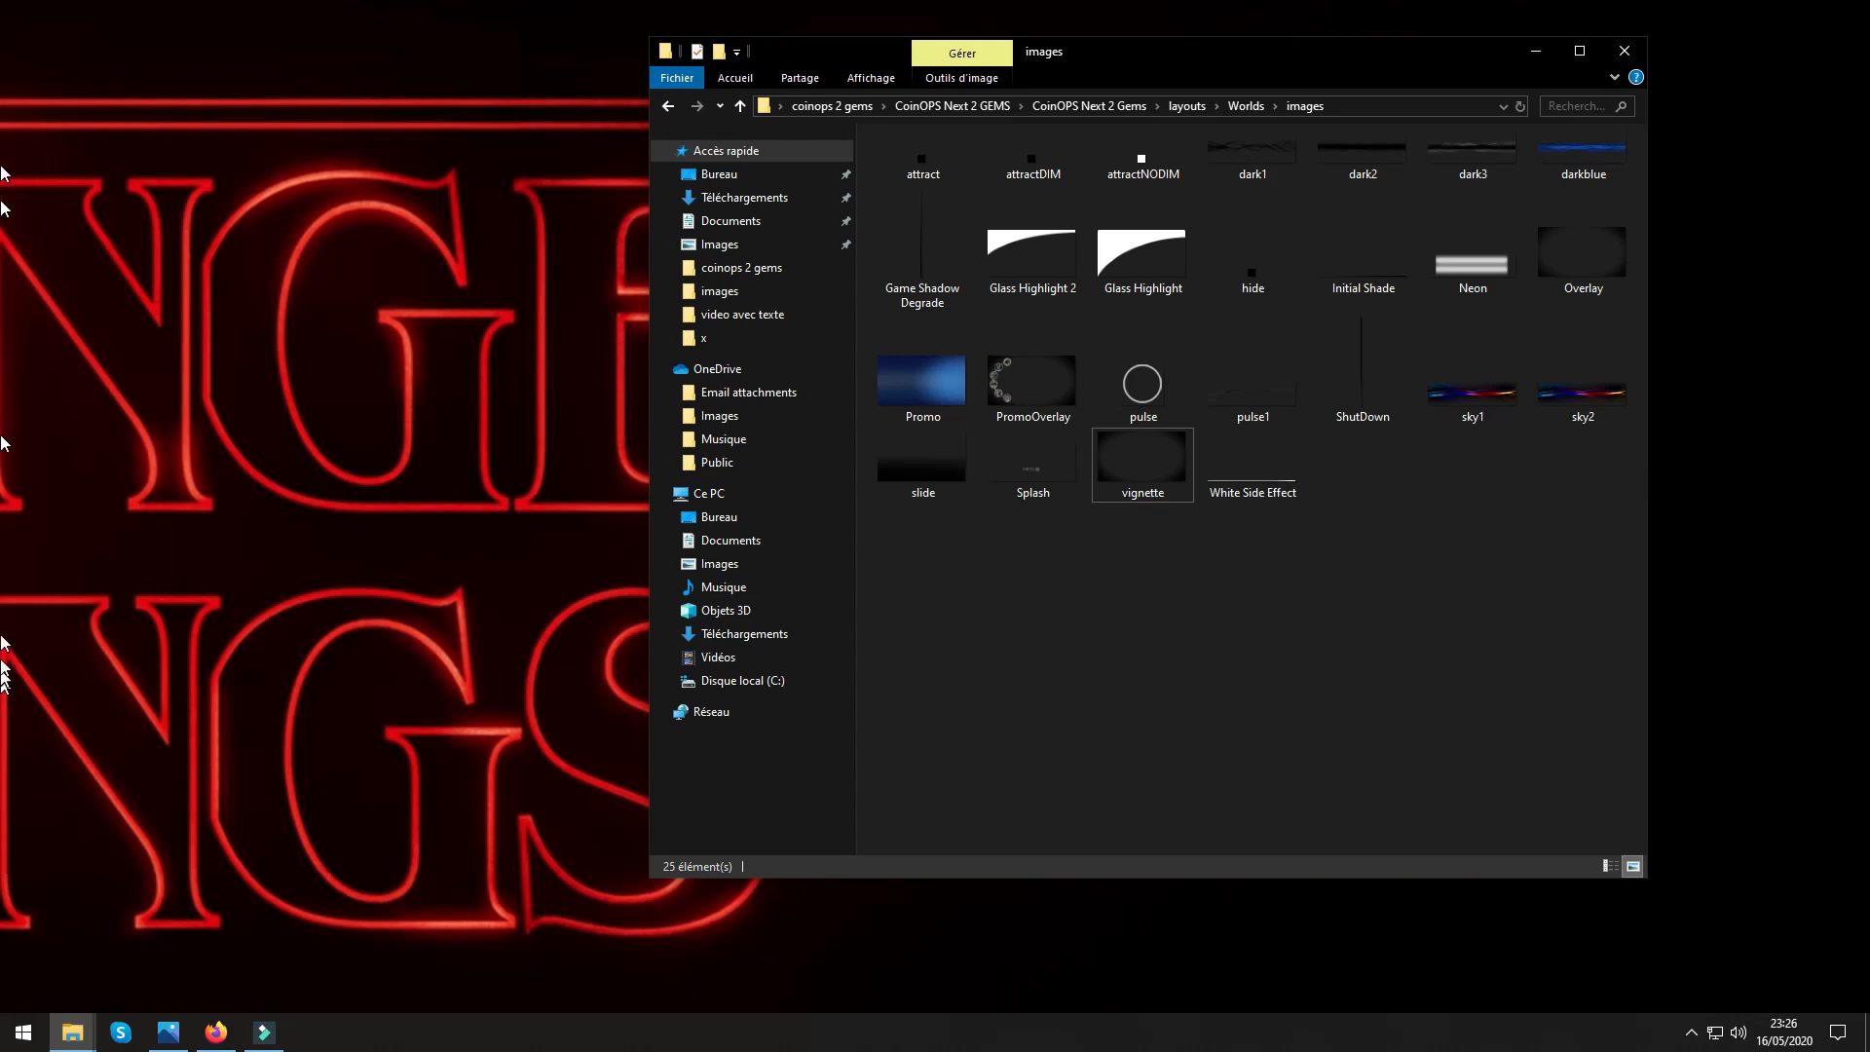
Inspect the Nouveau dossier folder and the splashover image on the desktop, closing each window again.
double_click(2, 795)
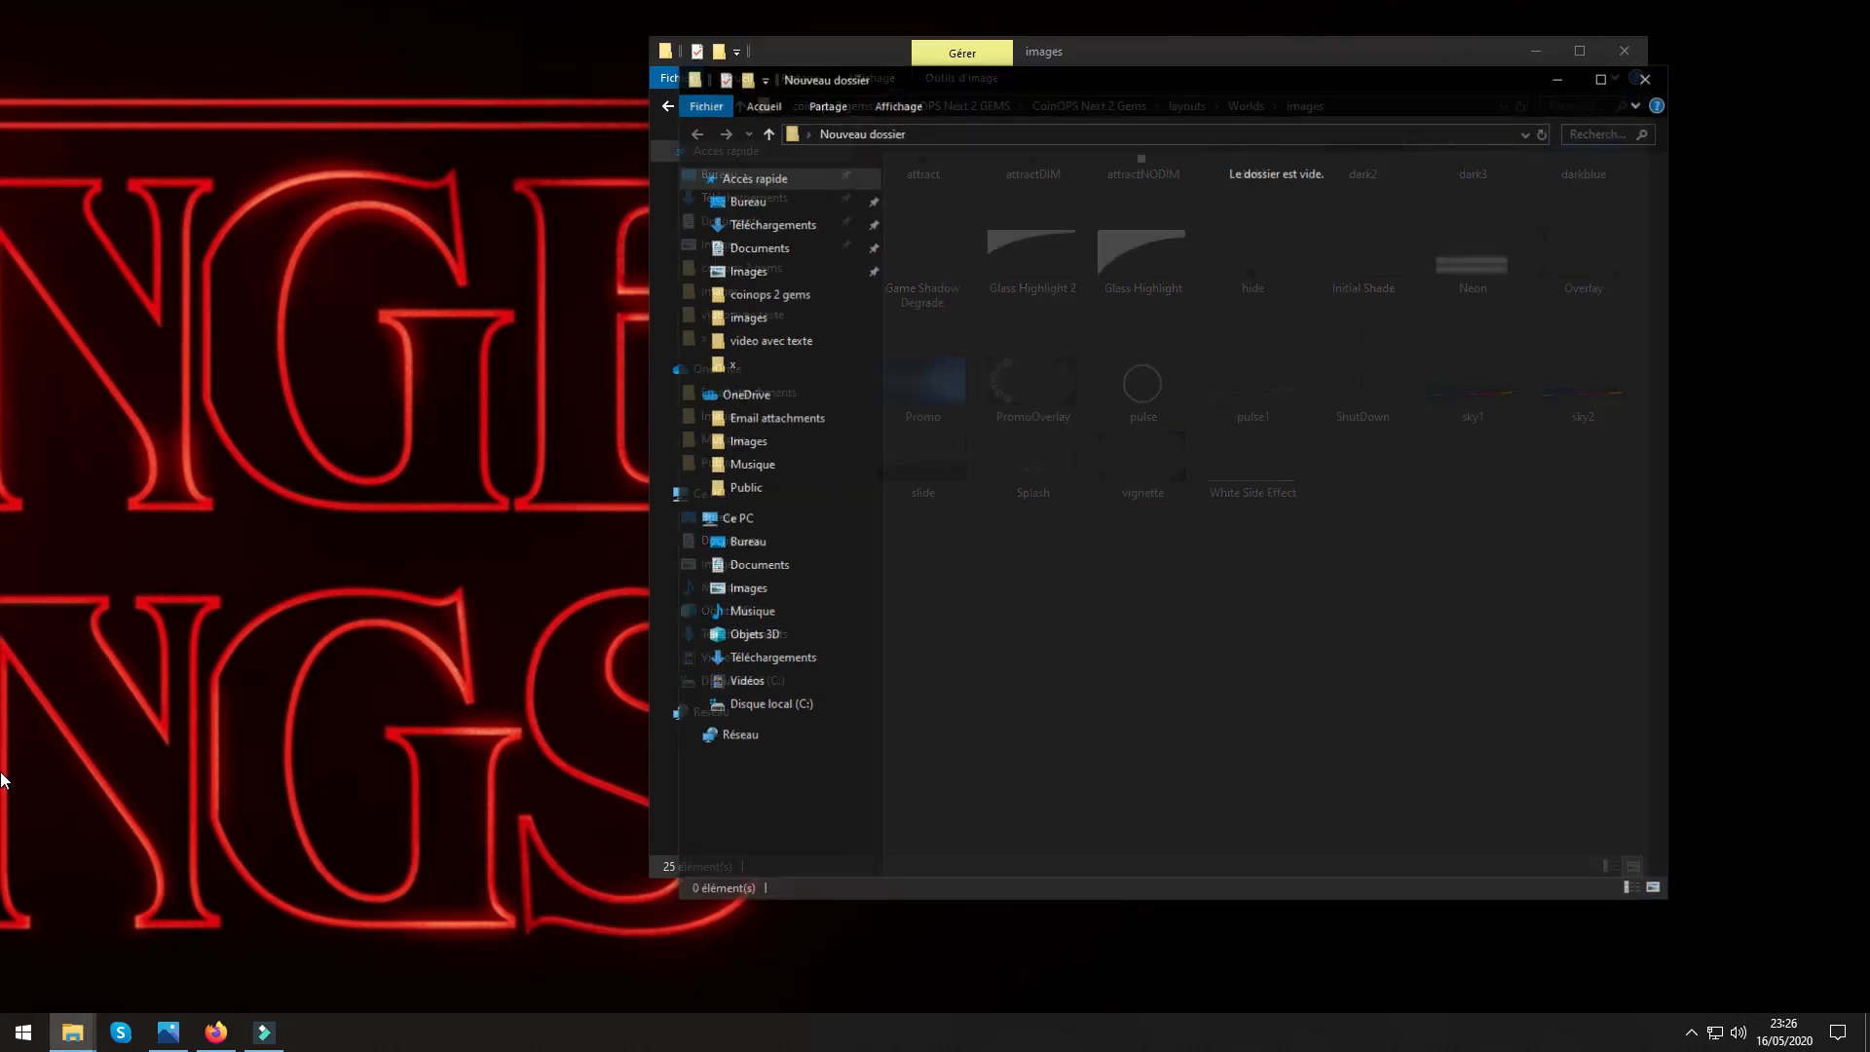
left_click(1650, 77)
double_click(2, 530)
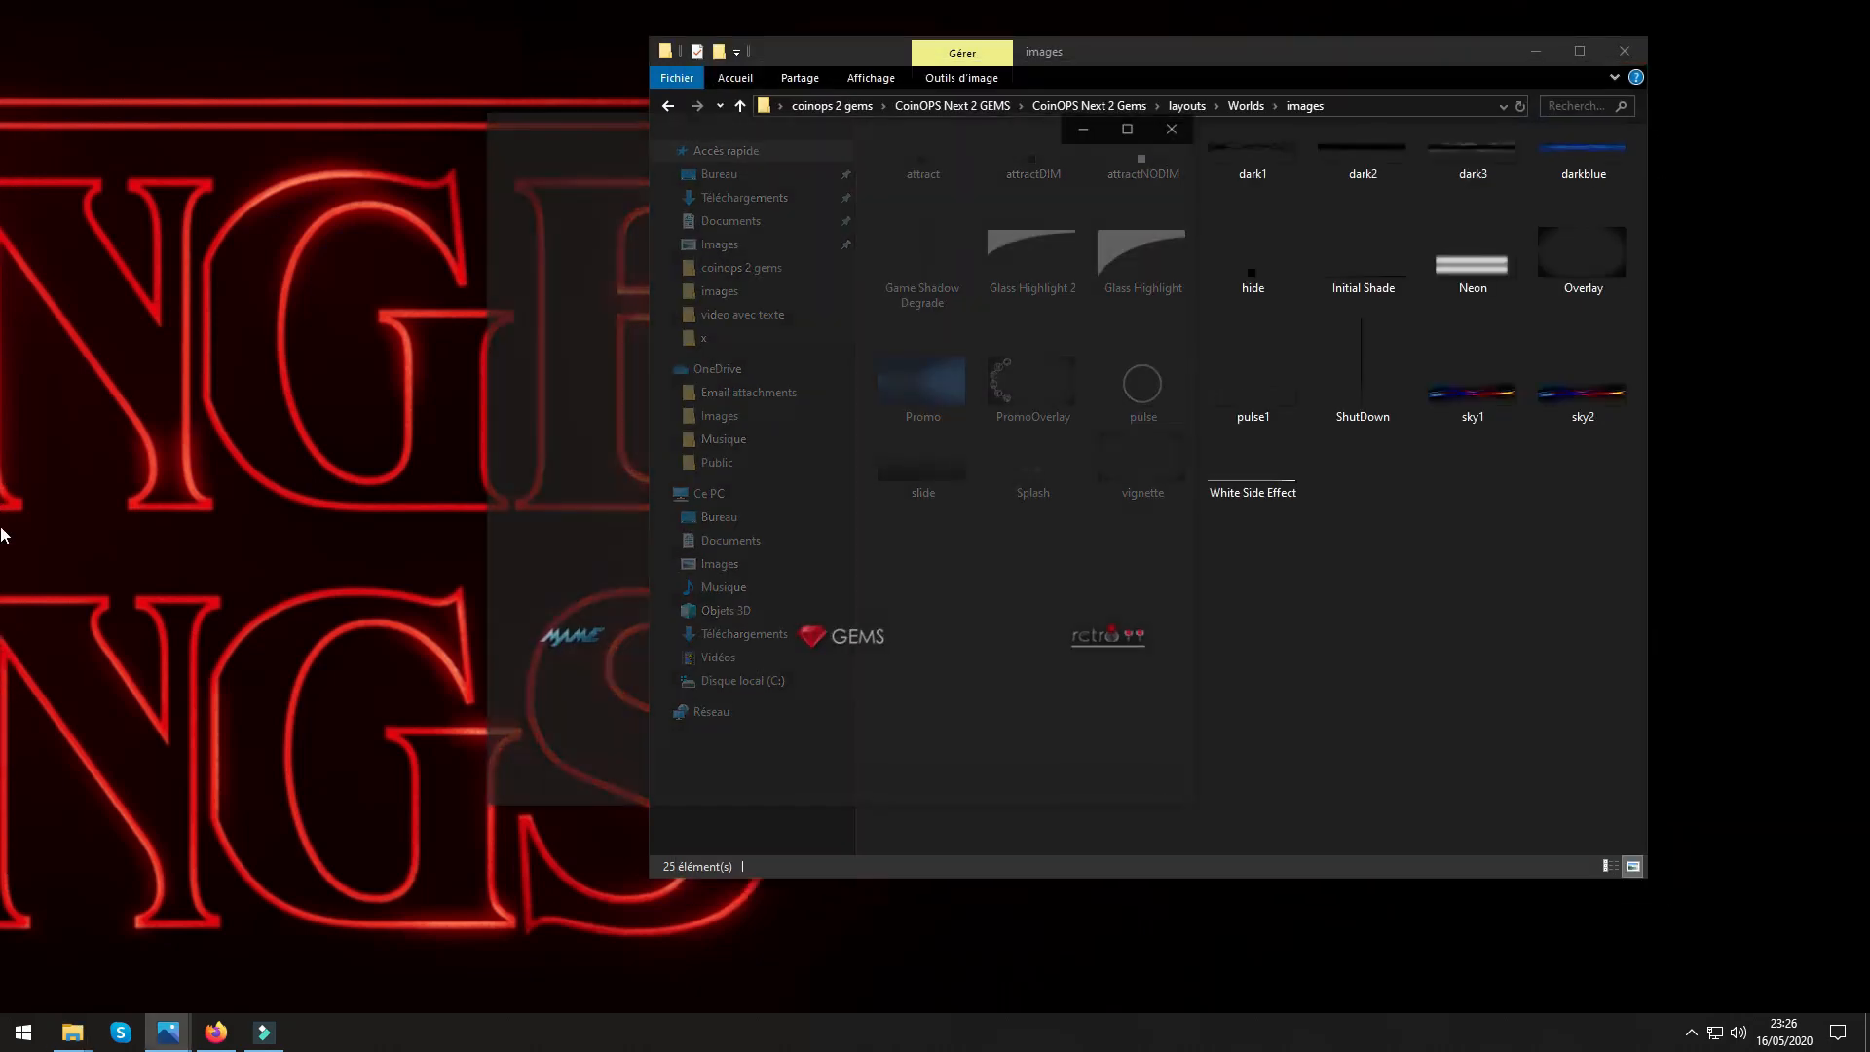
left_click(1176, 124)
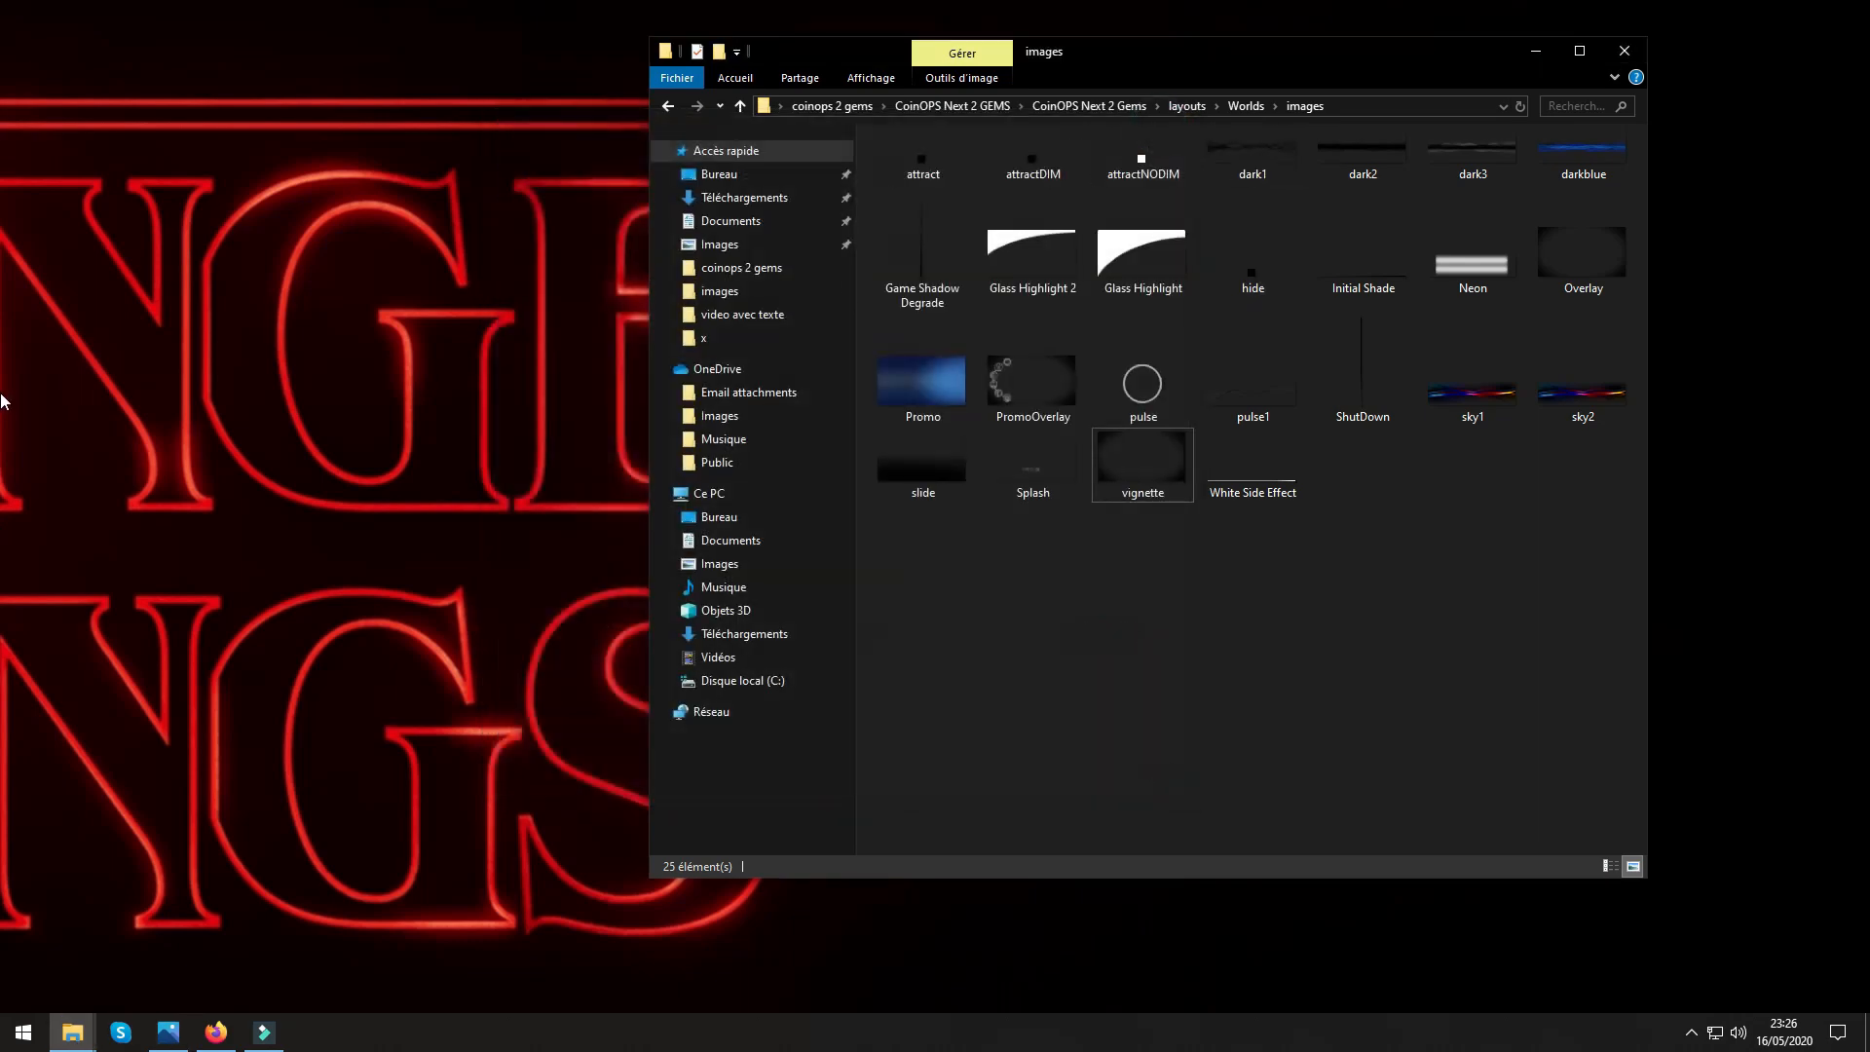
Open the Téléchargements folder from Ce PC and move its window aside to uncover part of the Worlds images folder.
double_click(2, 73)
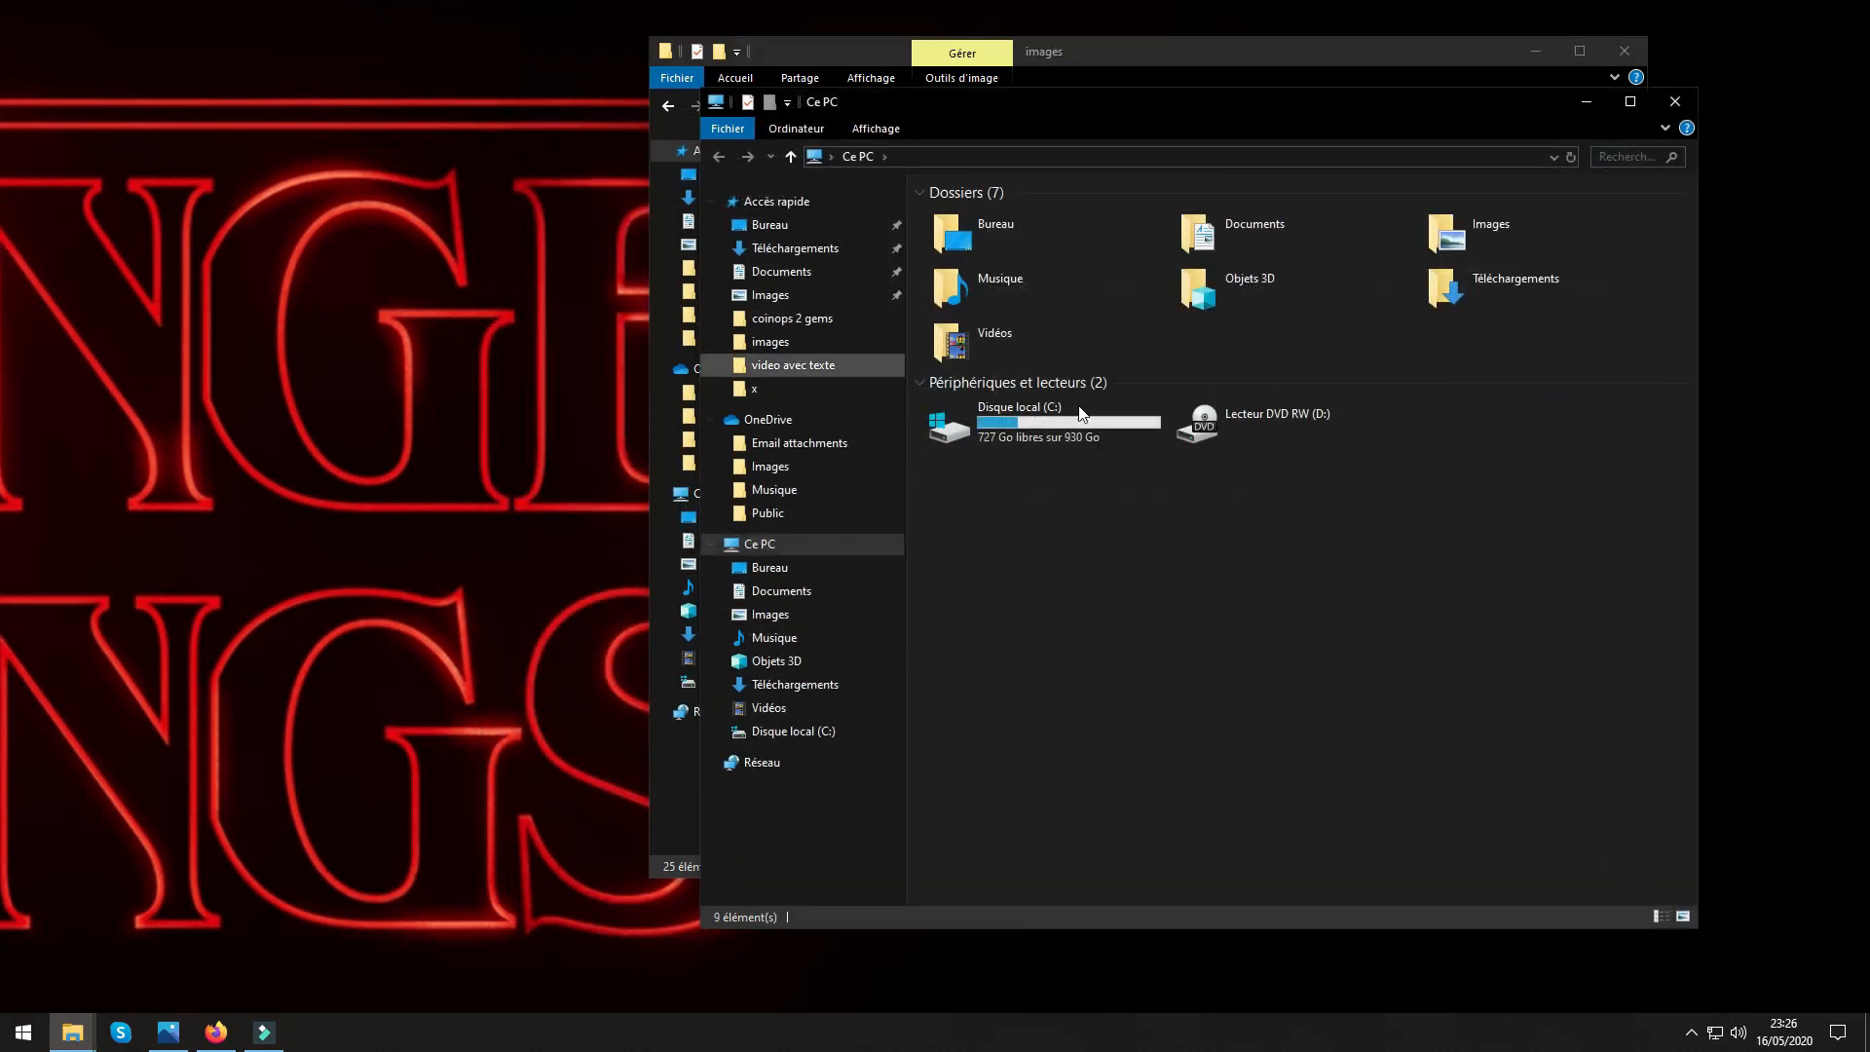
double_click(1458, 314)
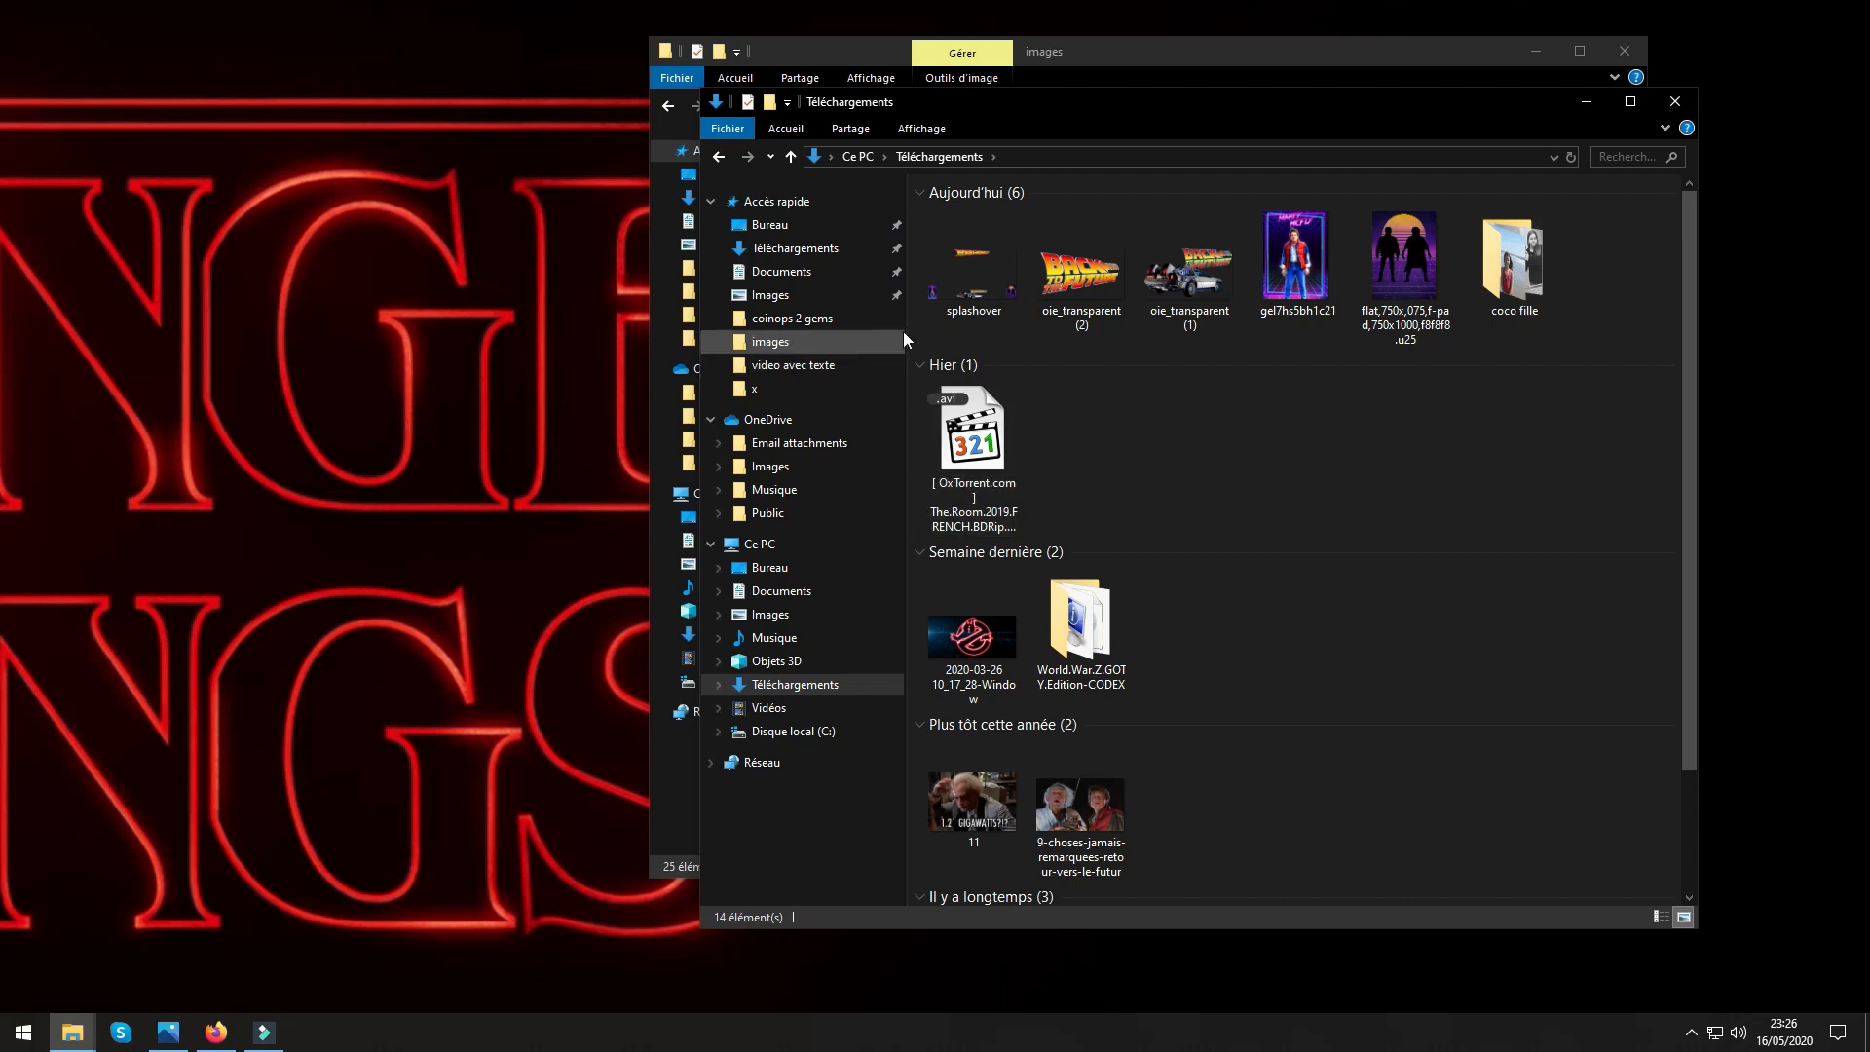
left_click(943, 279)
right_click(943, 279)
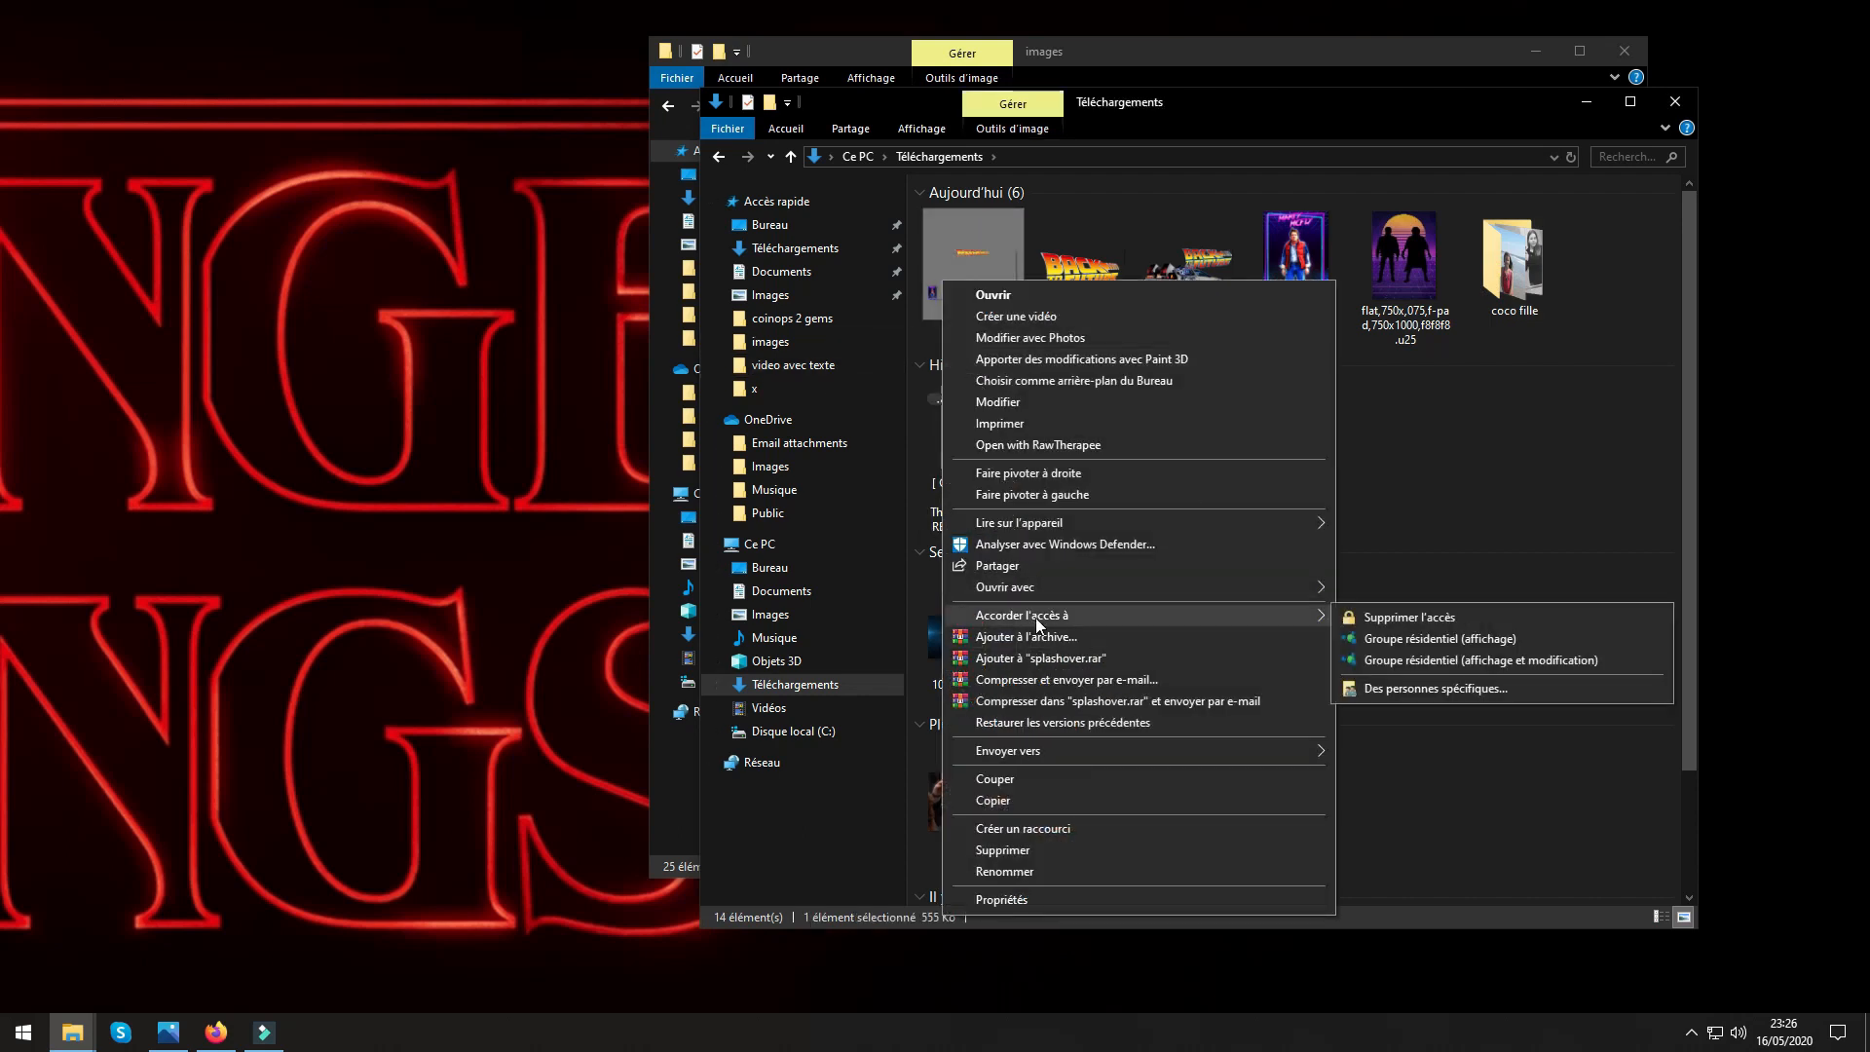
mouse_move(1120, 586)
left_click(1649, 385)
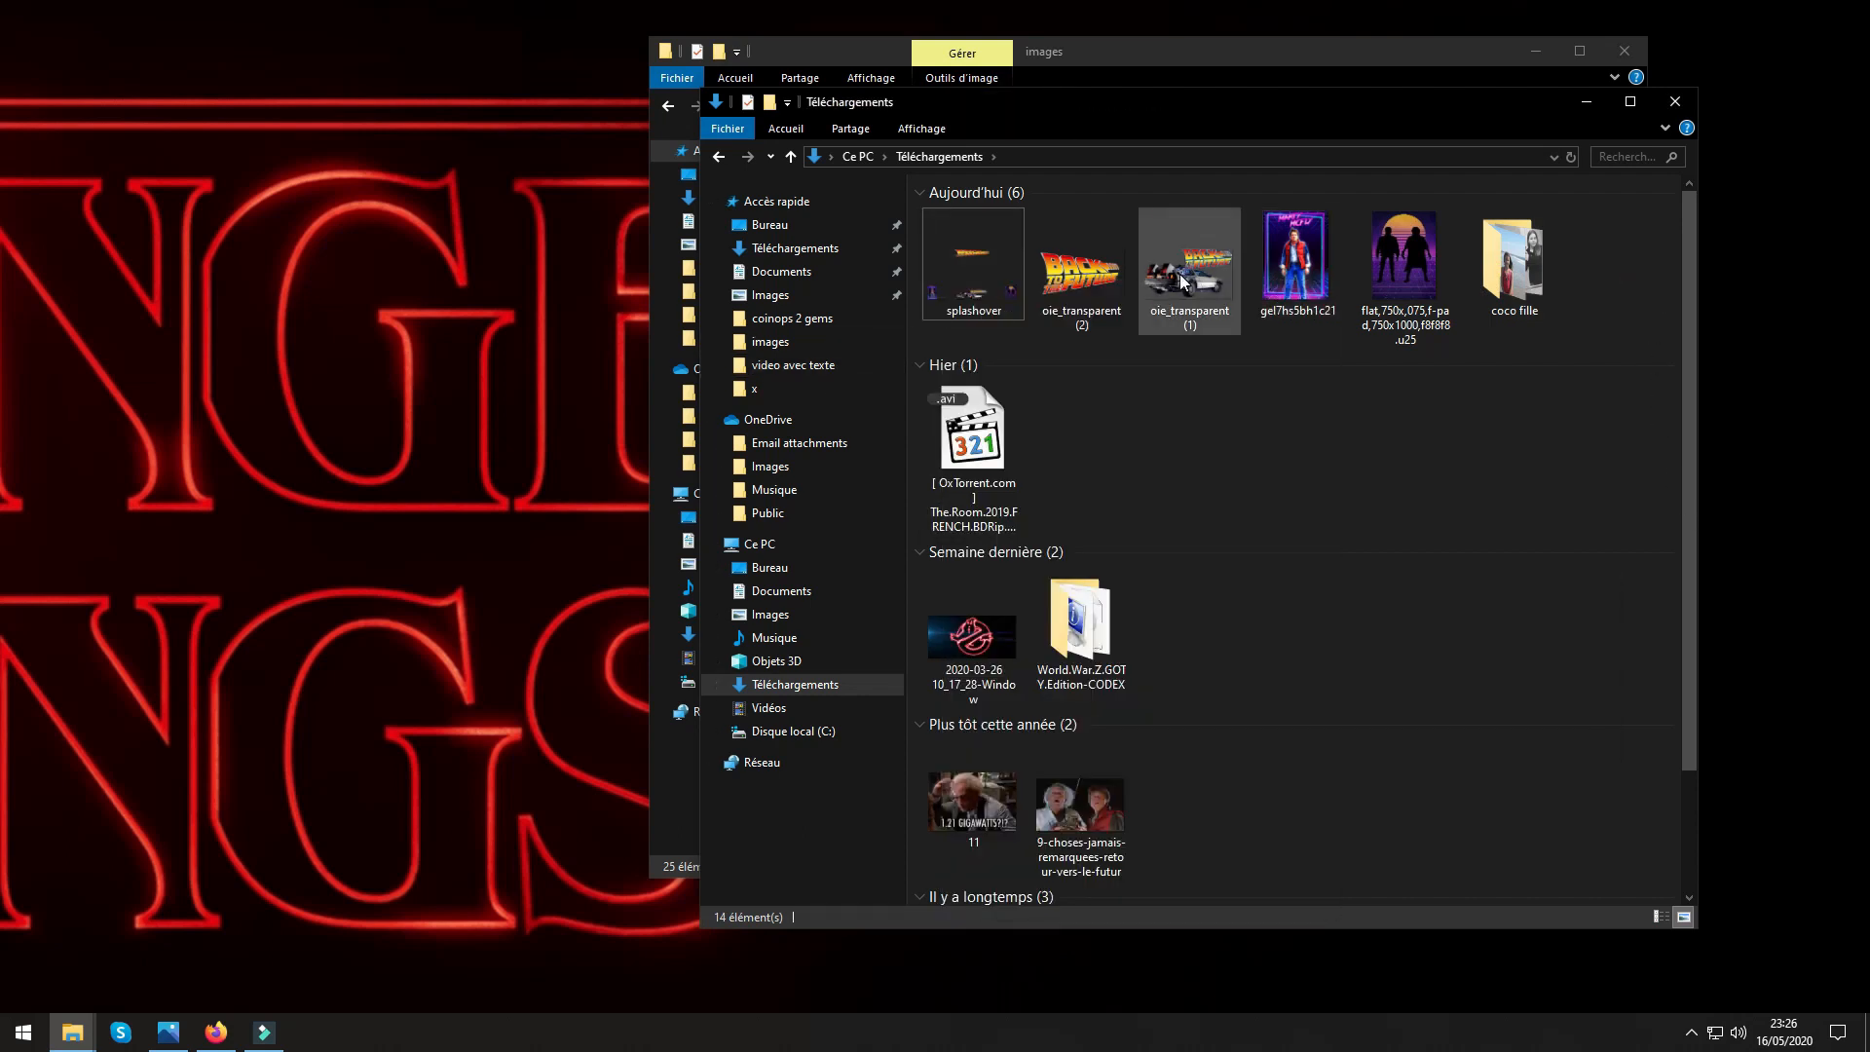
left_click_drag(1336, 109, 760, 78)
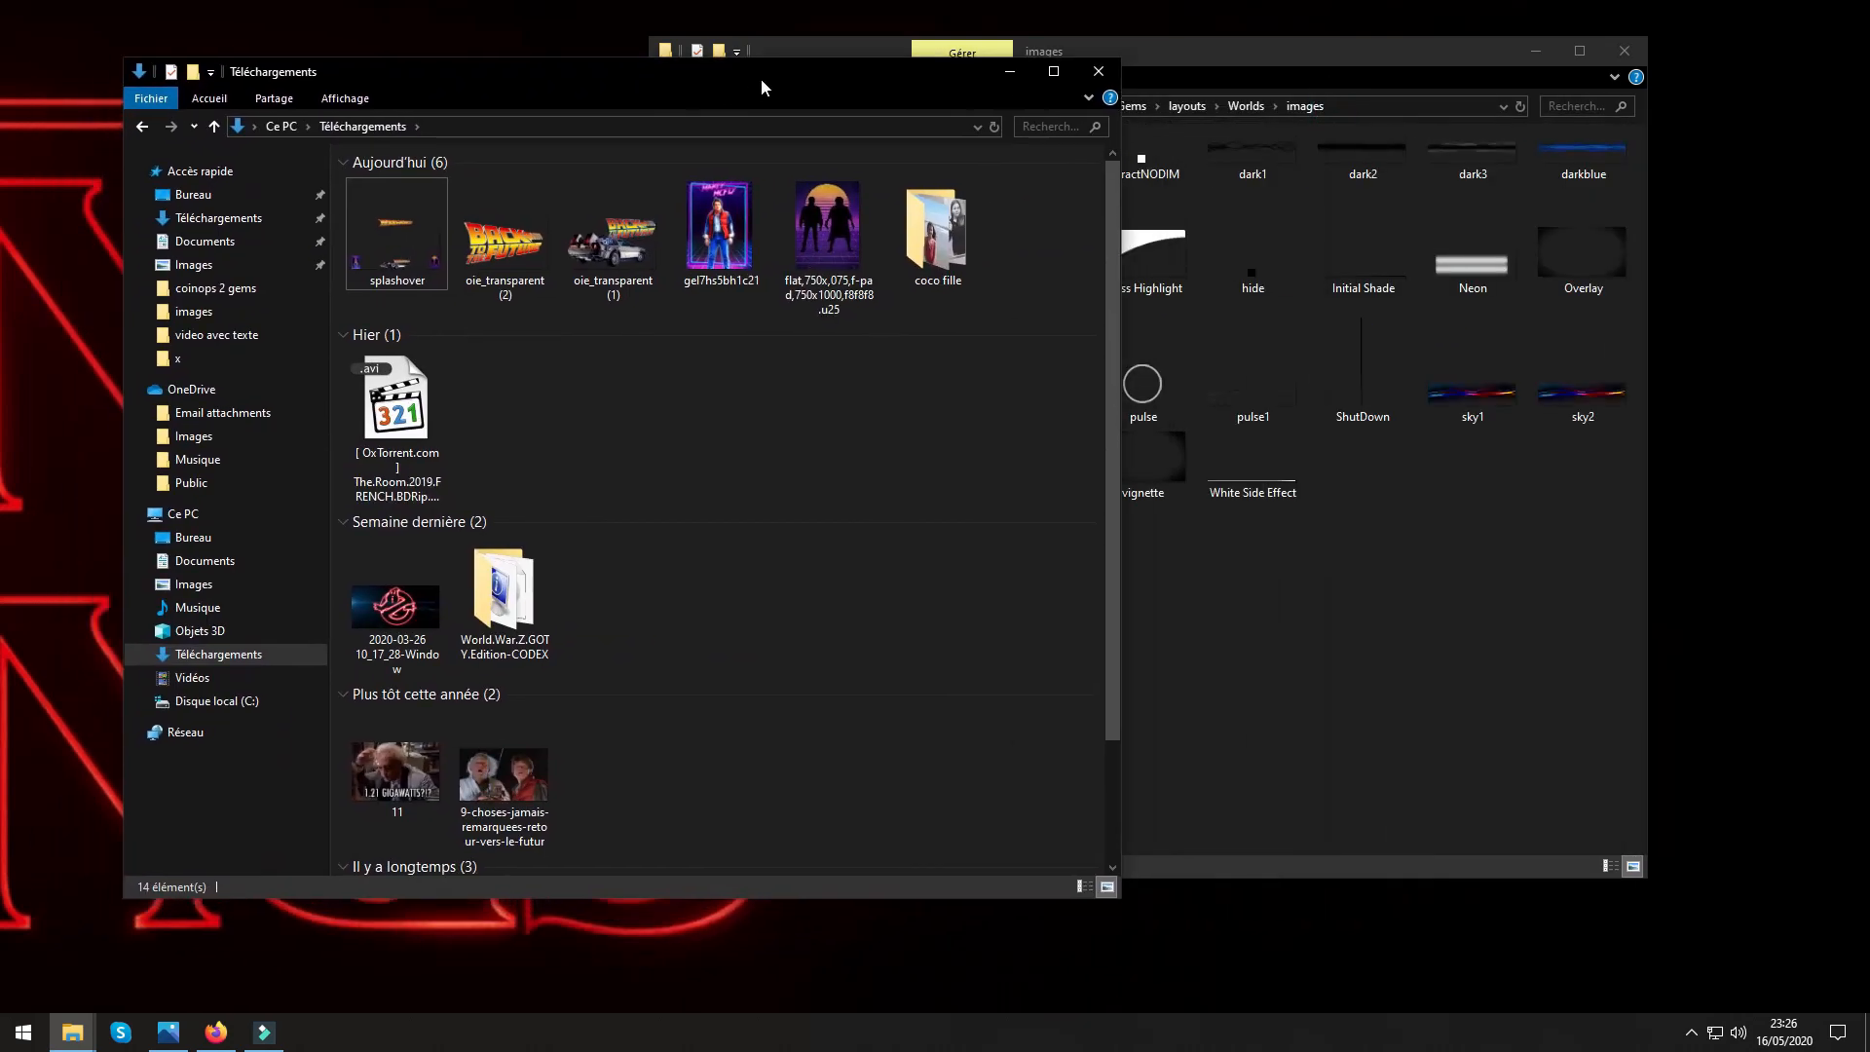
Move the splashover file on the desktop to the free area beside the folder windows and preview its contents.
left_click(3, 531)
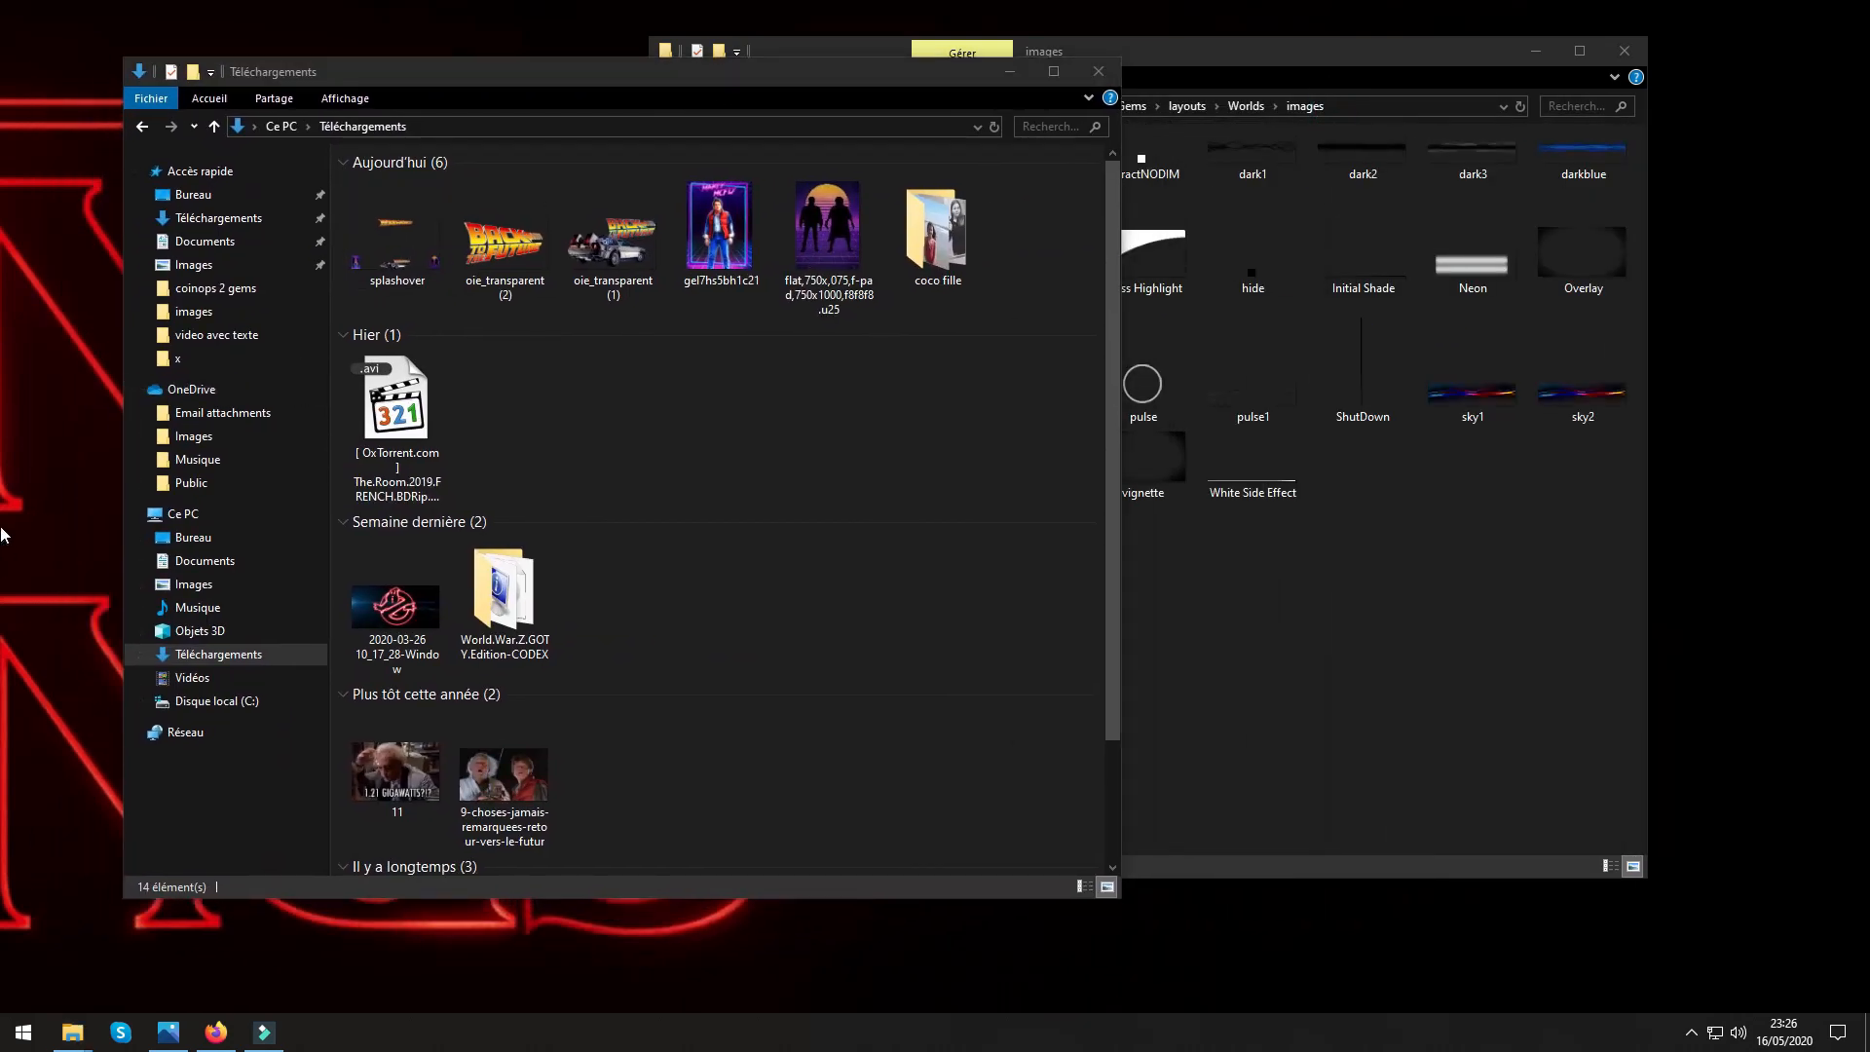
left_click_drag(3, 838, 1705, 659)
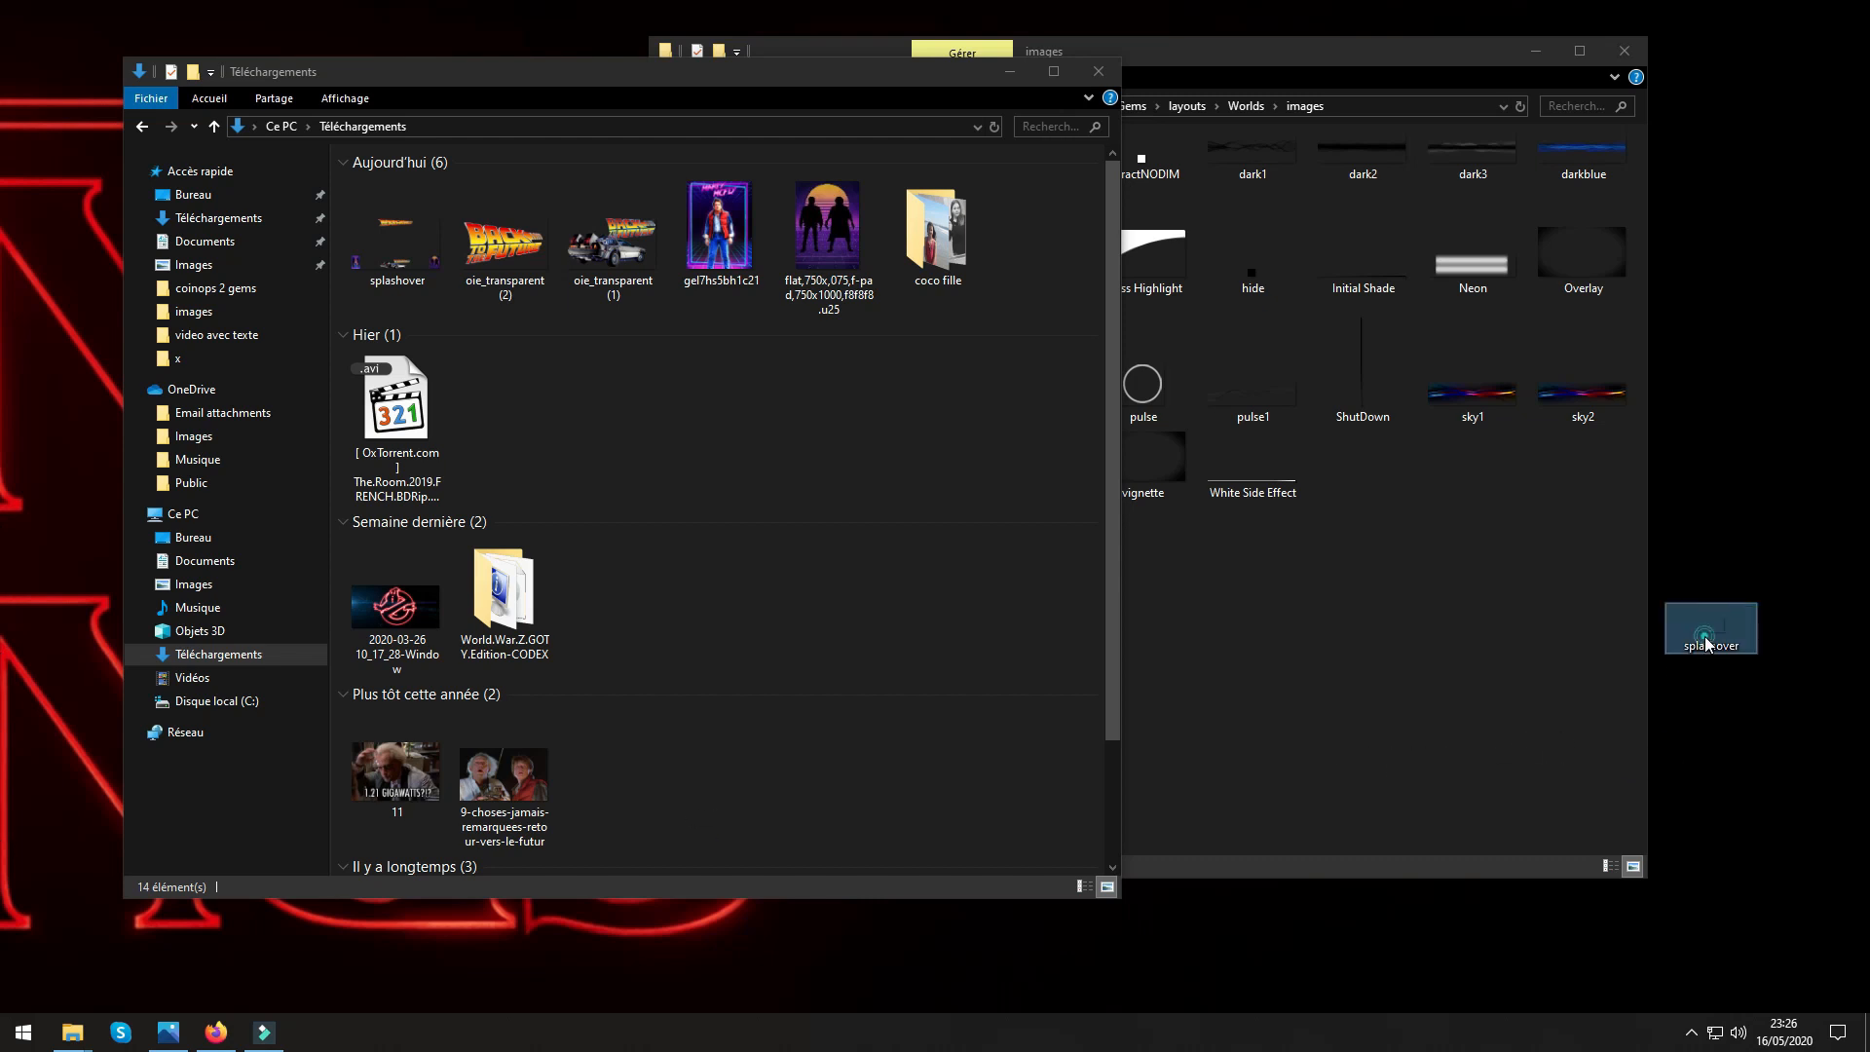
double_click(1705, 638)
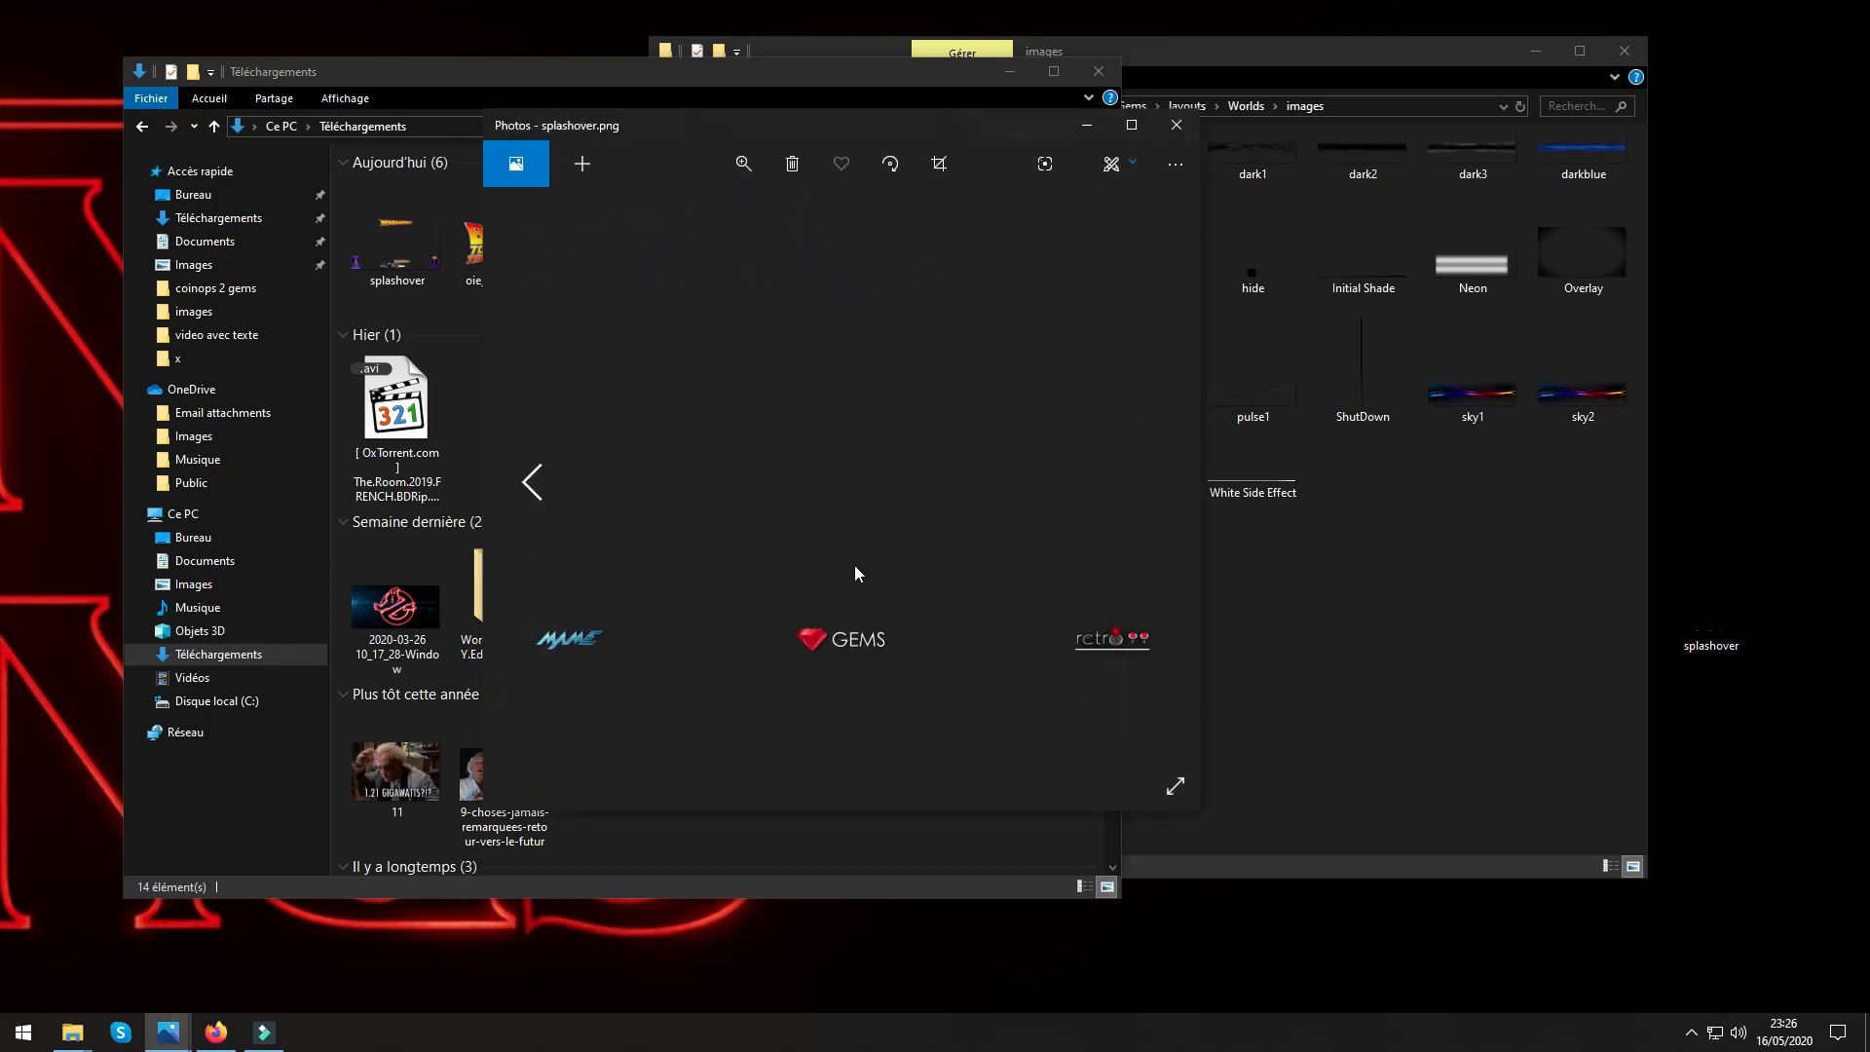
left_click(1176, 124)
right_click(1705, 630)
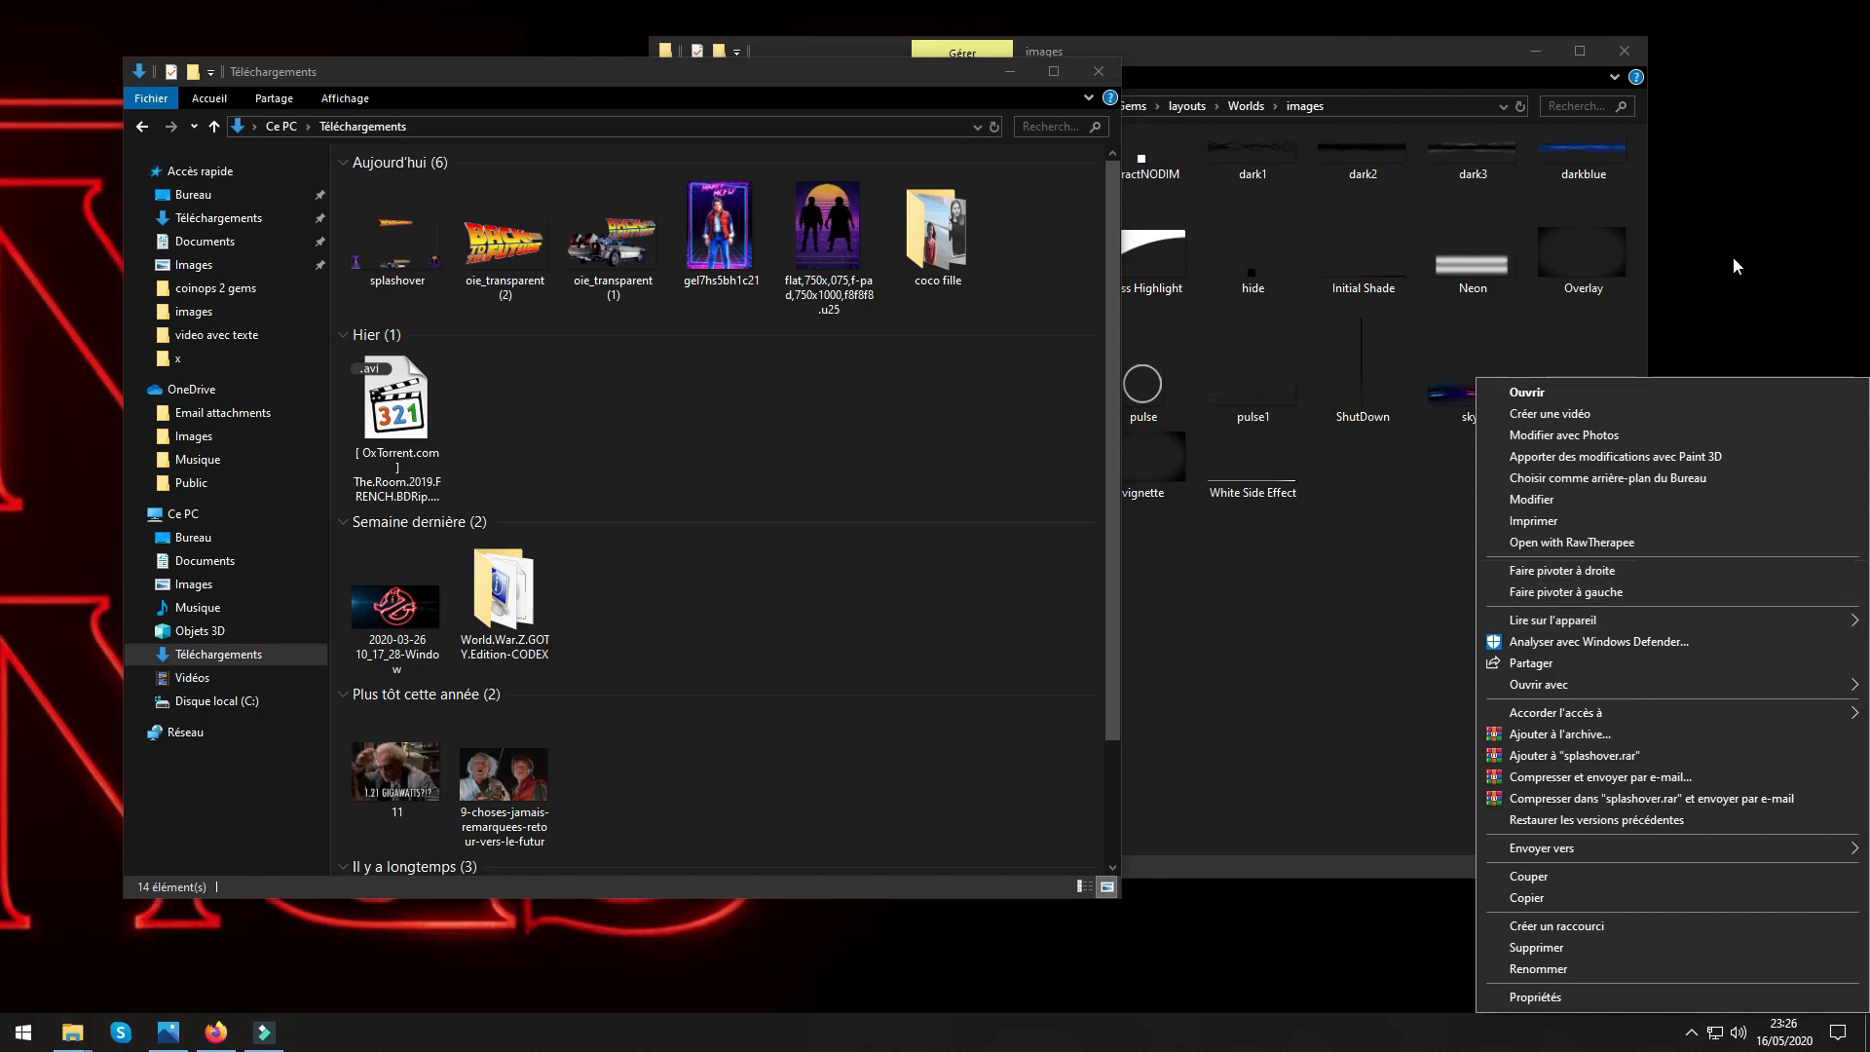
left_click(1733, 255)
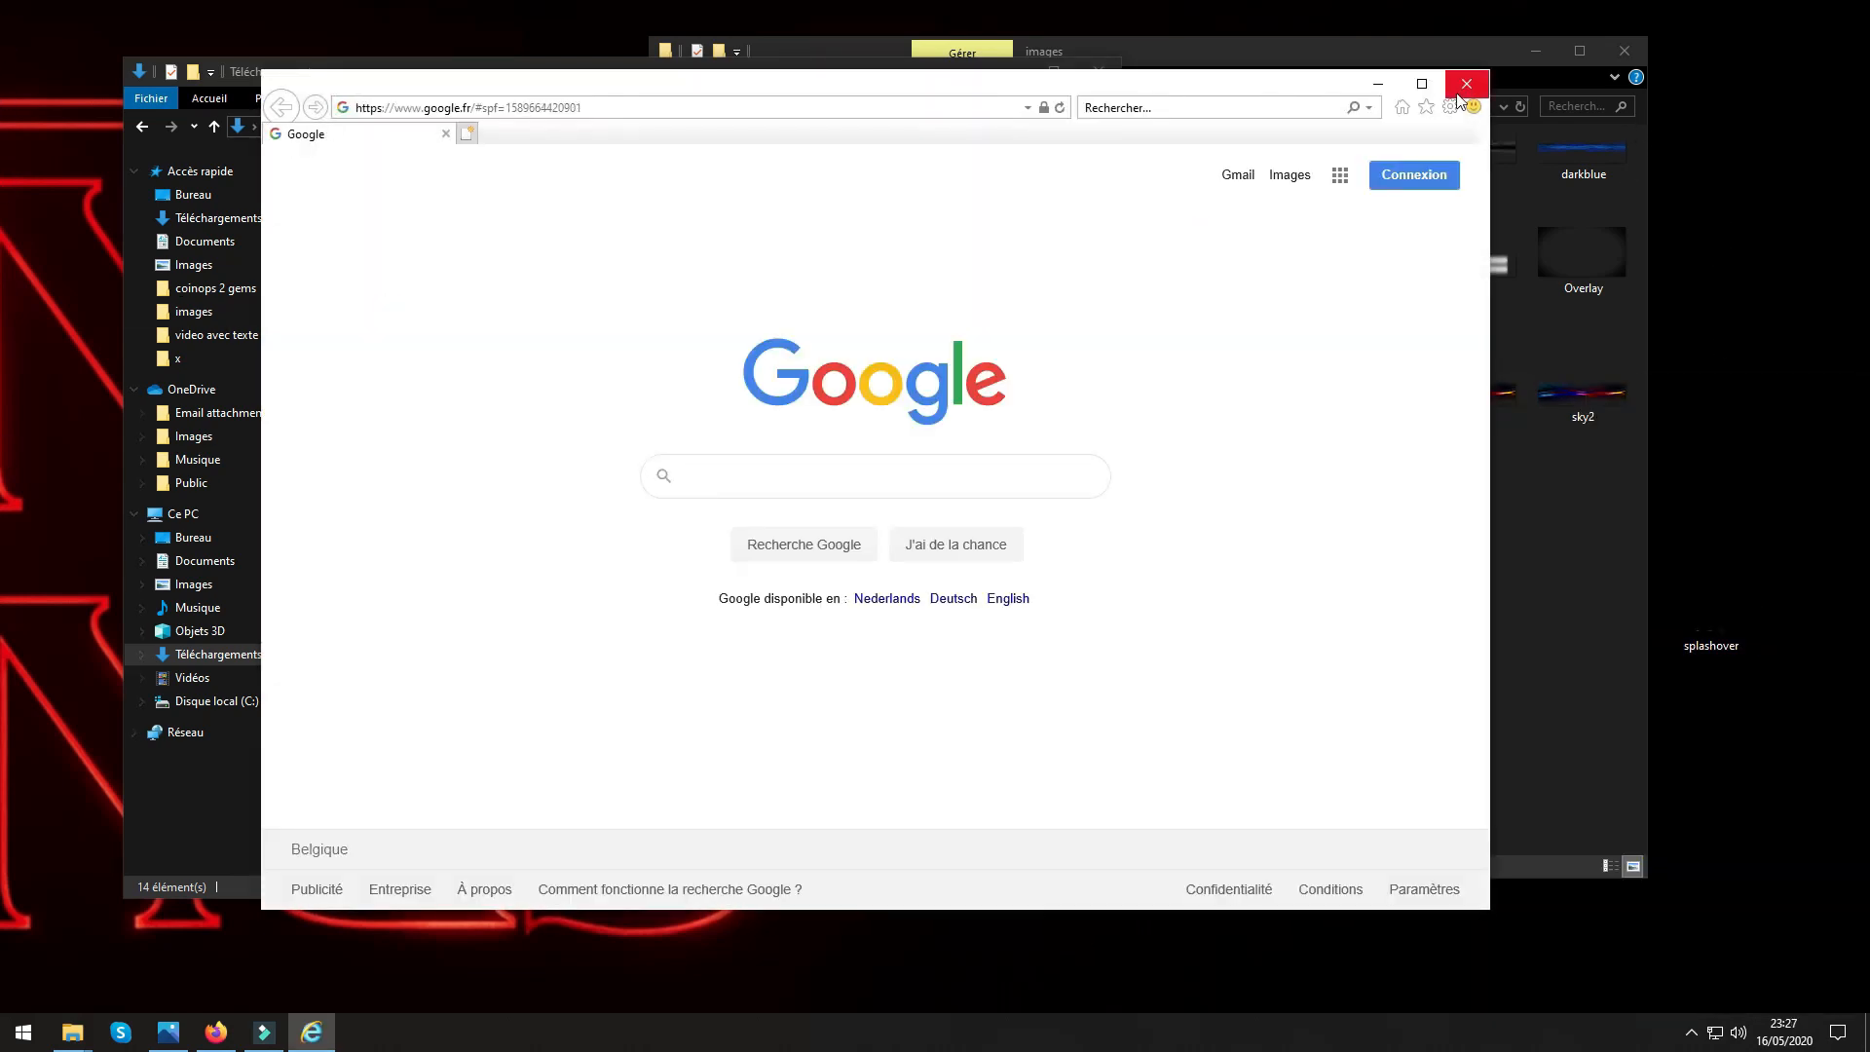
In Internet Explorer, open the saved favourite for online-image-editor.com and upload the splashover PNG from the Bureau folder.
left_click(1426, 108)
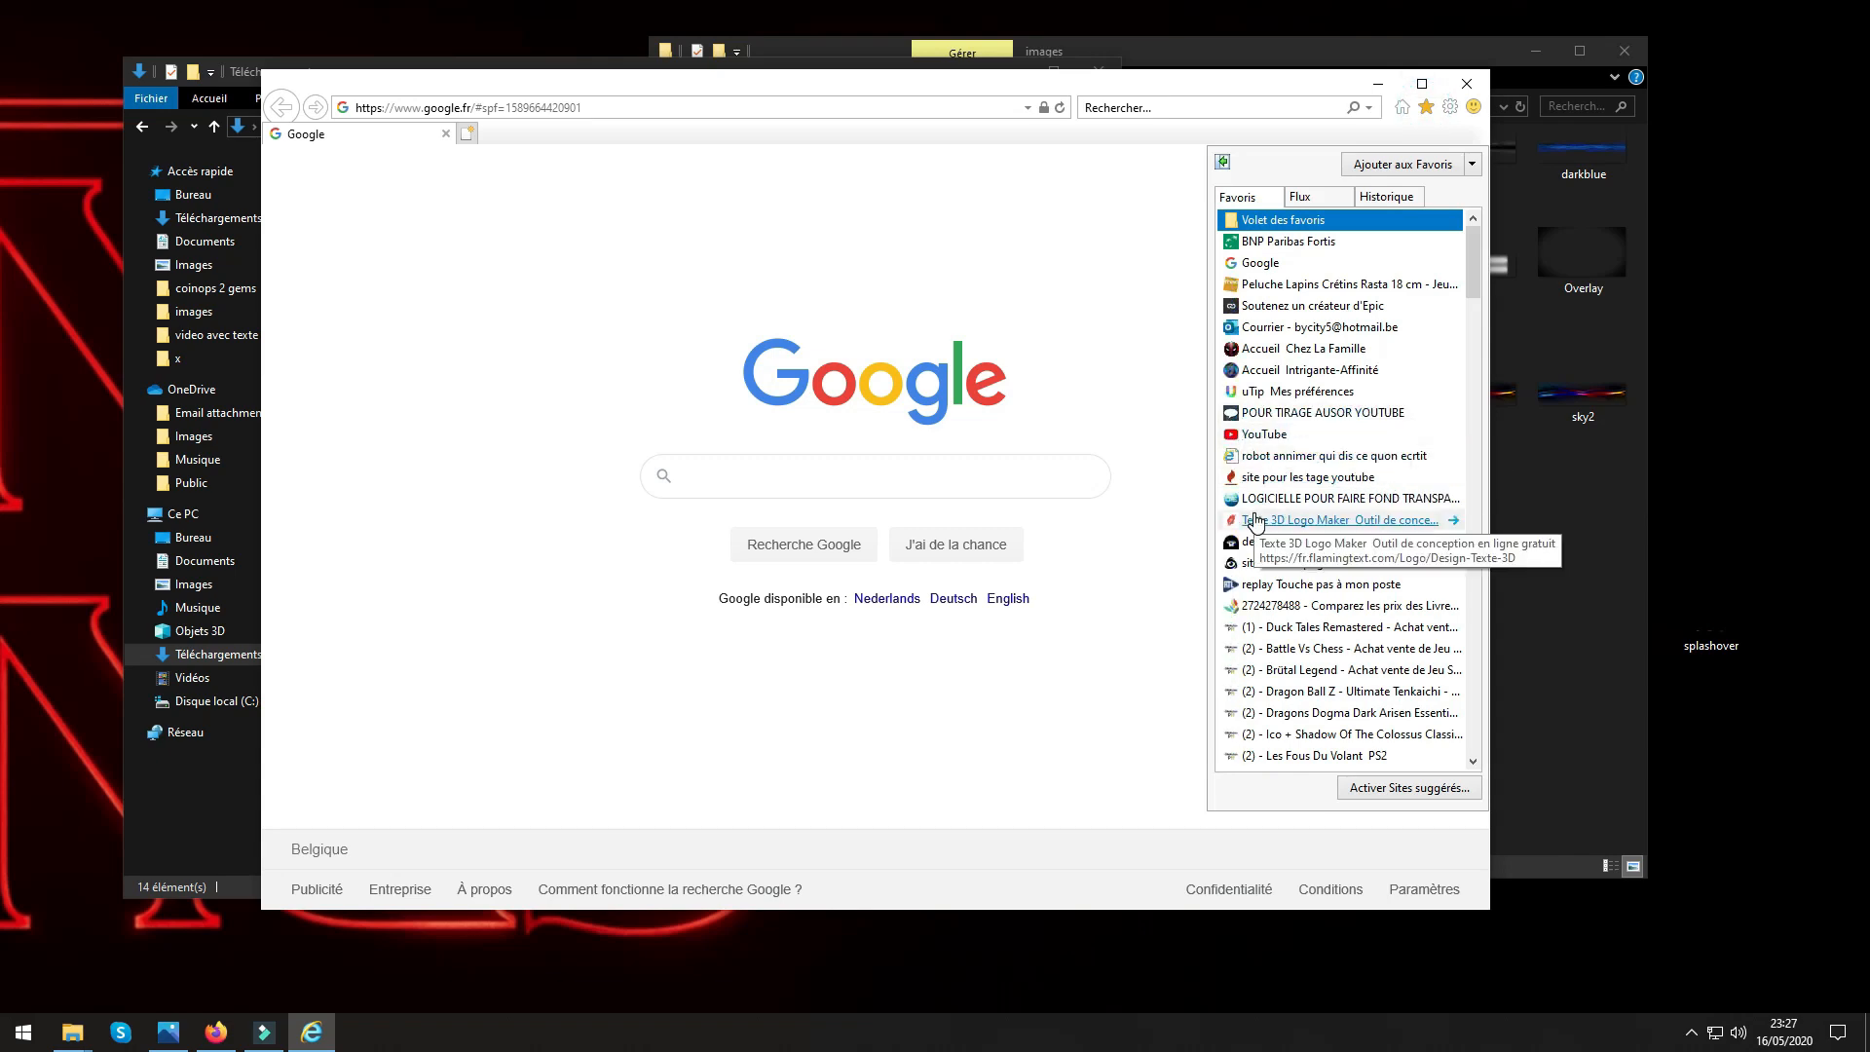
left_click(1260, 503)
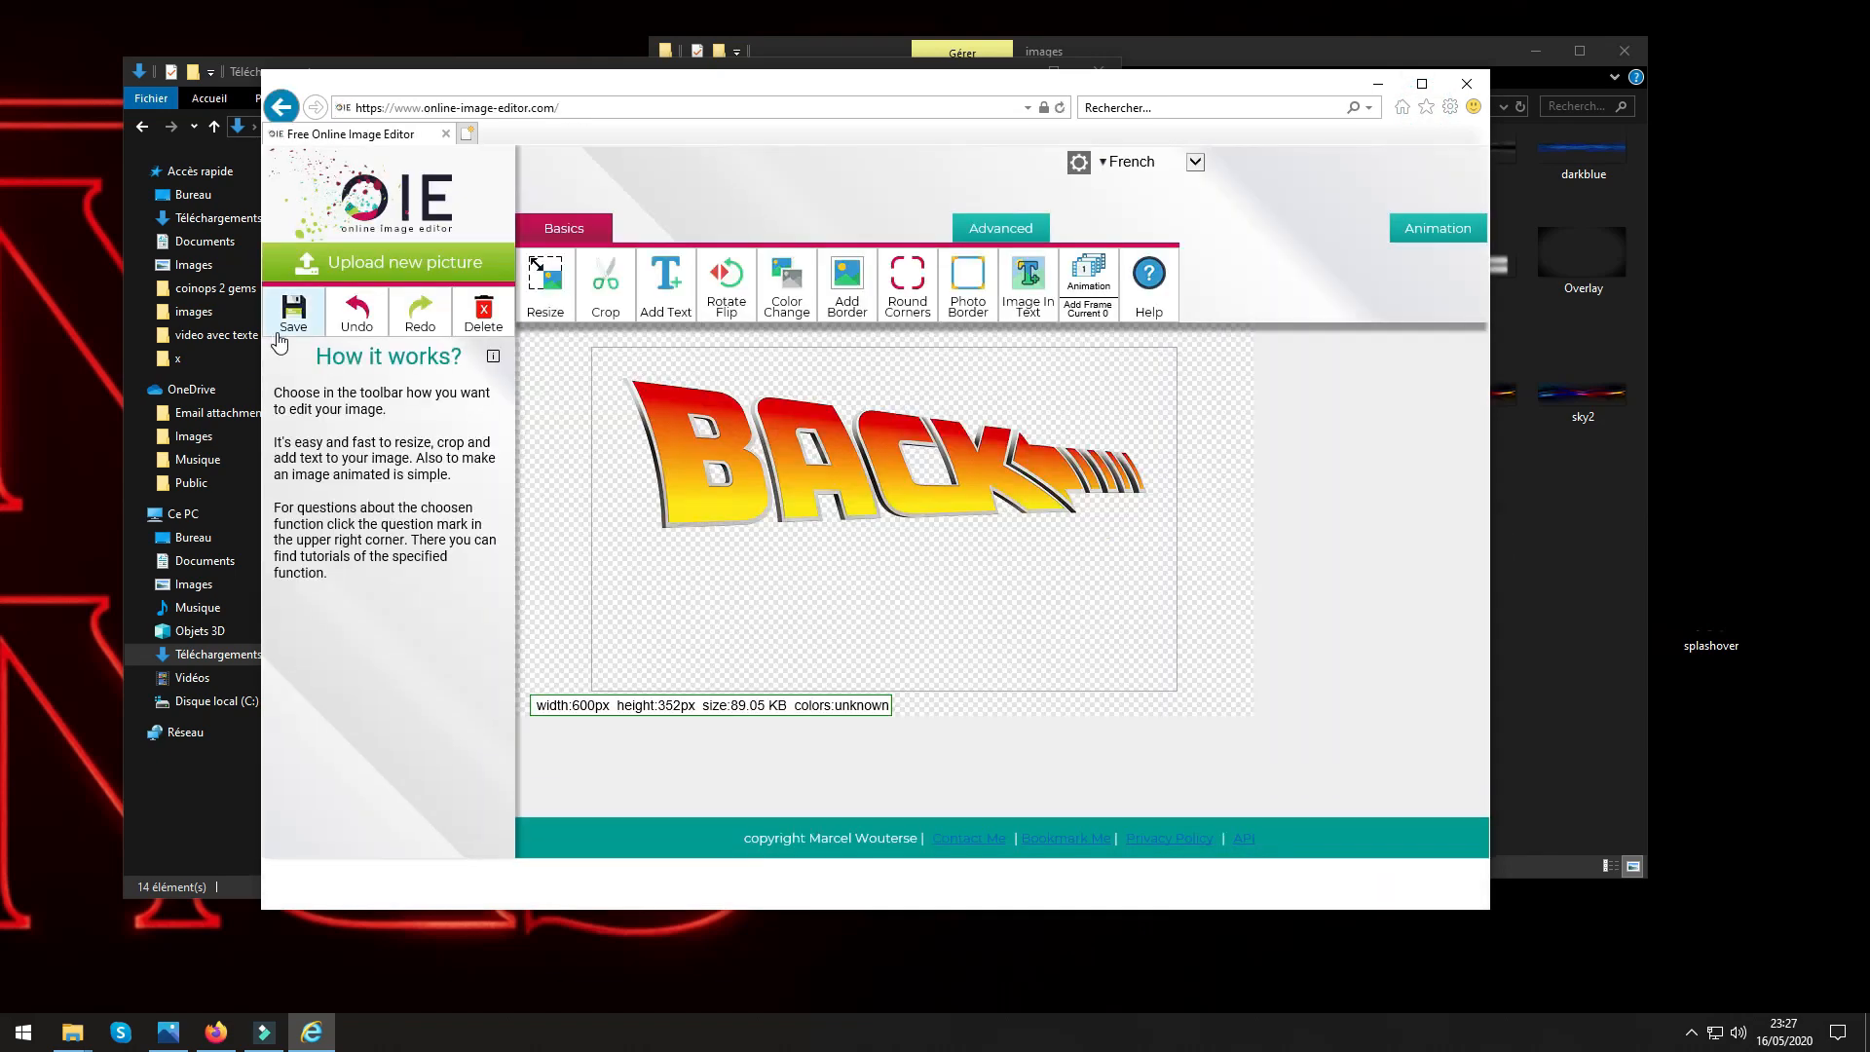
left_click(375, 265)
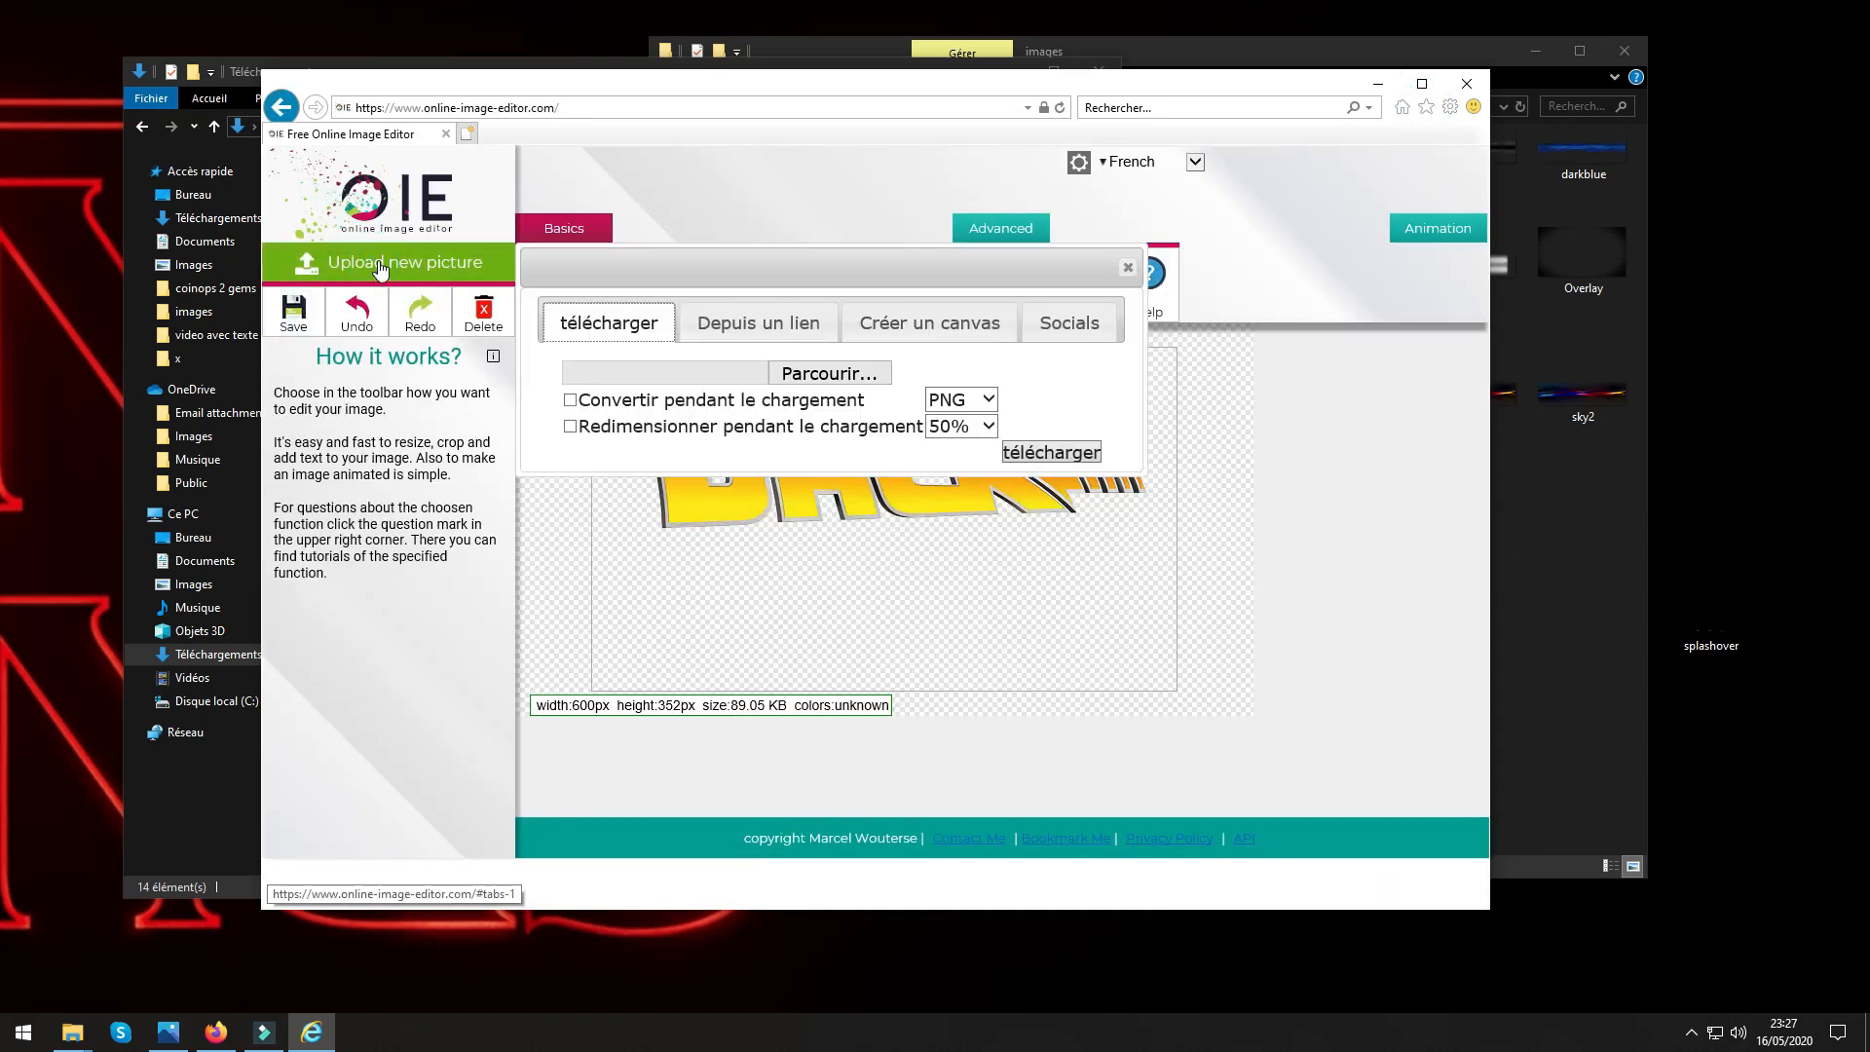
left_click(845, 374)
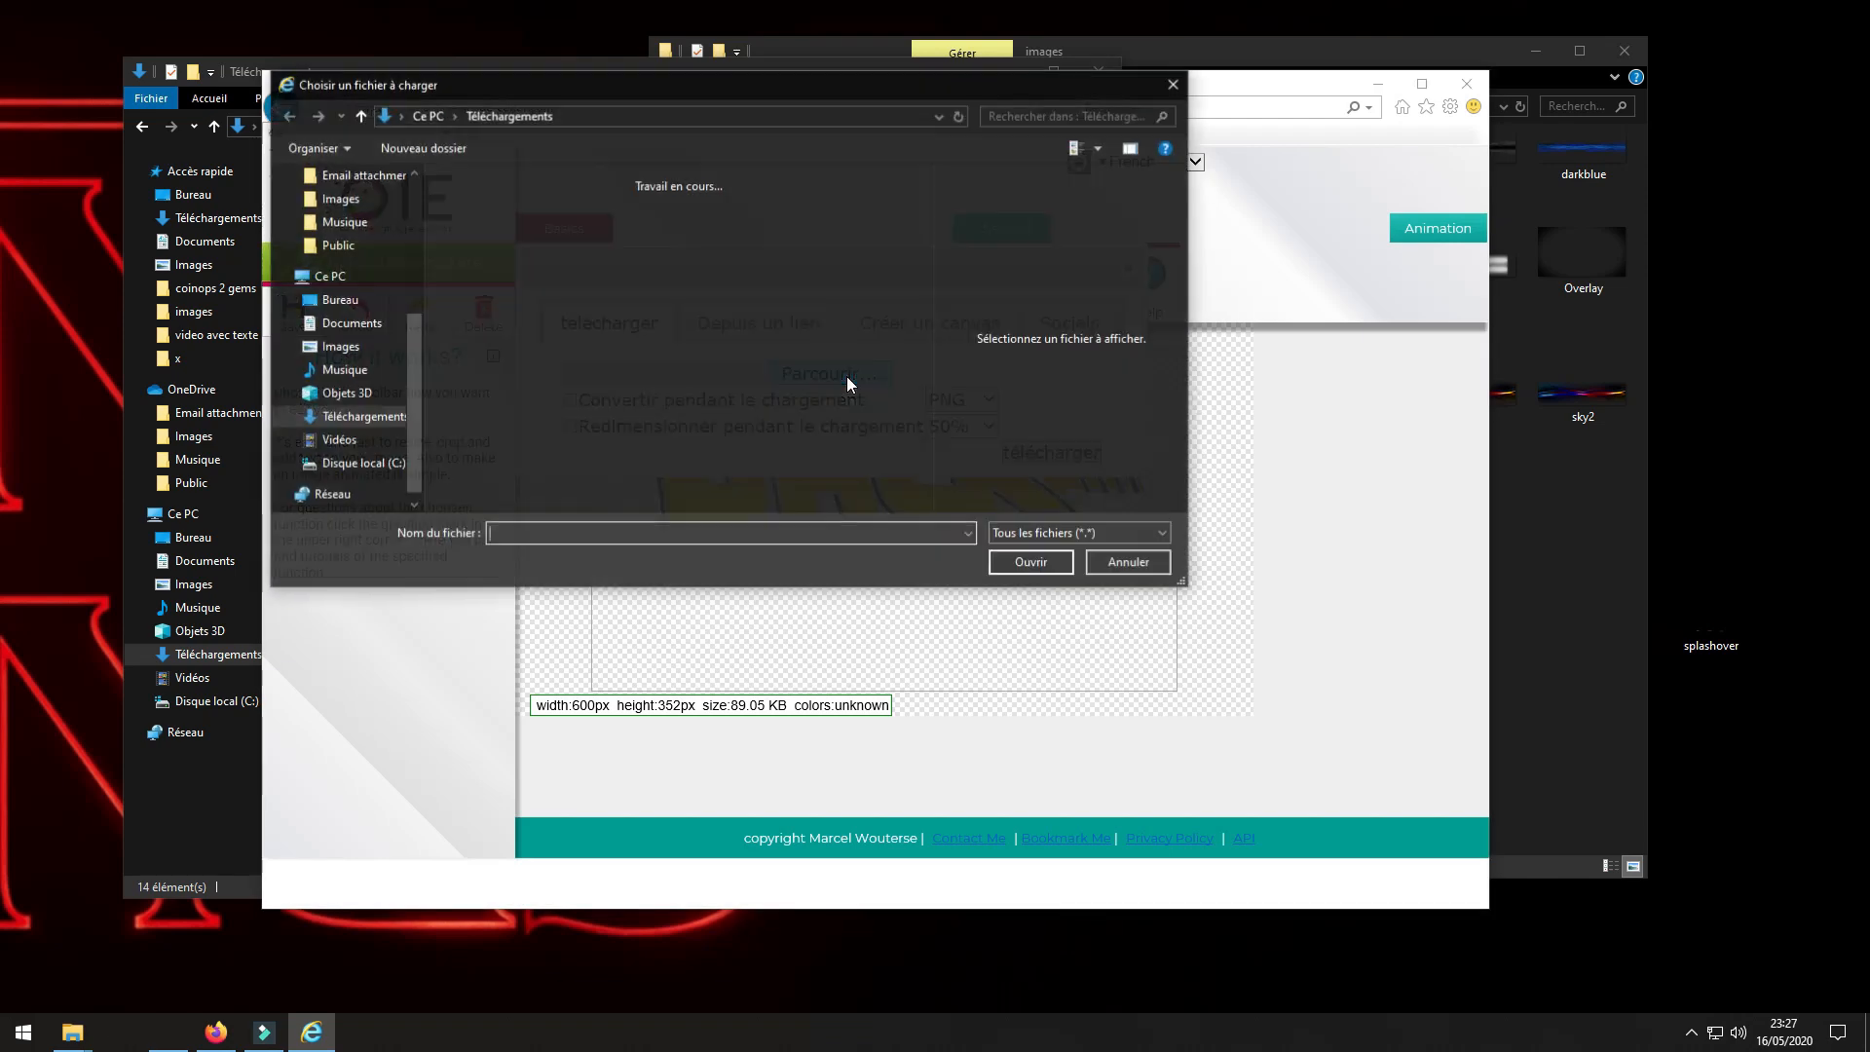
left_click(358, 303)
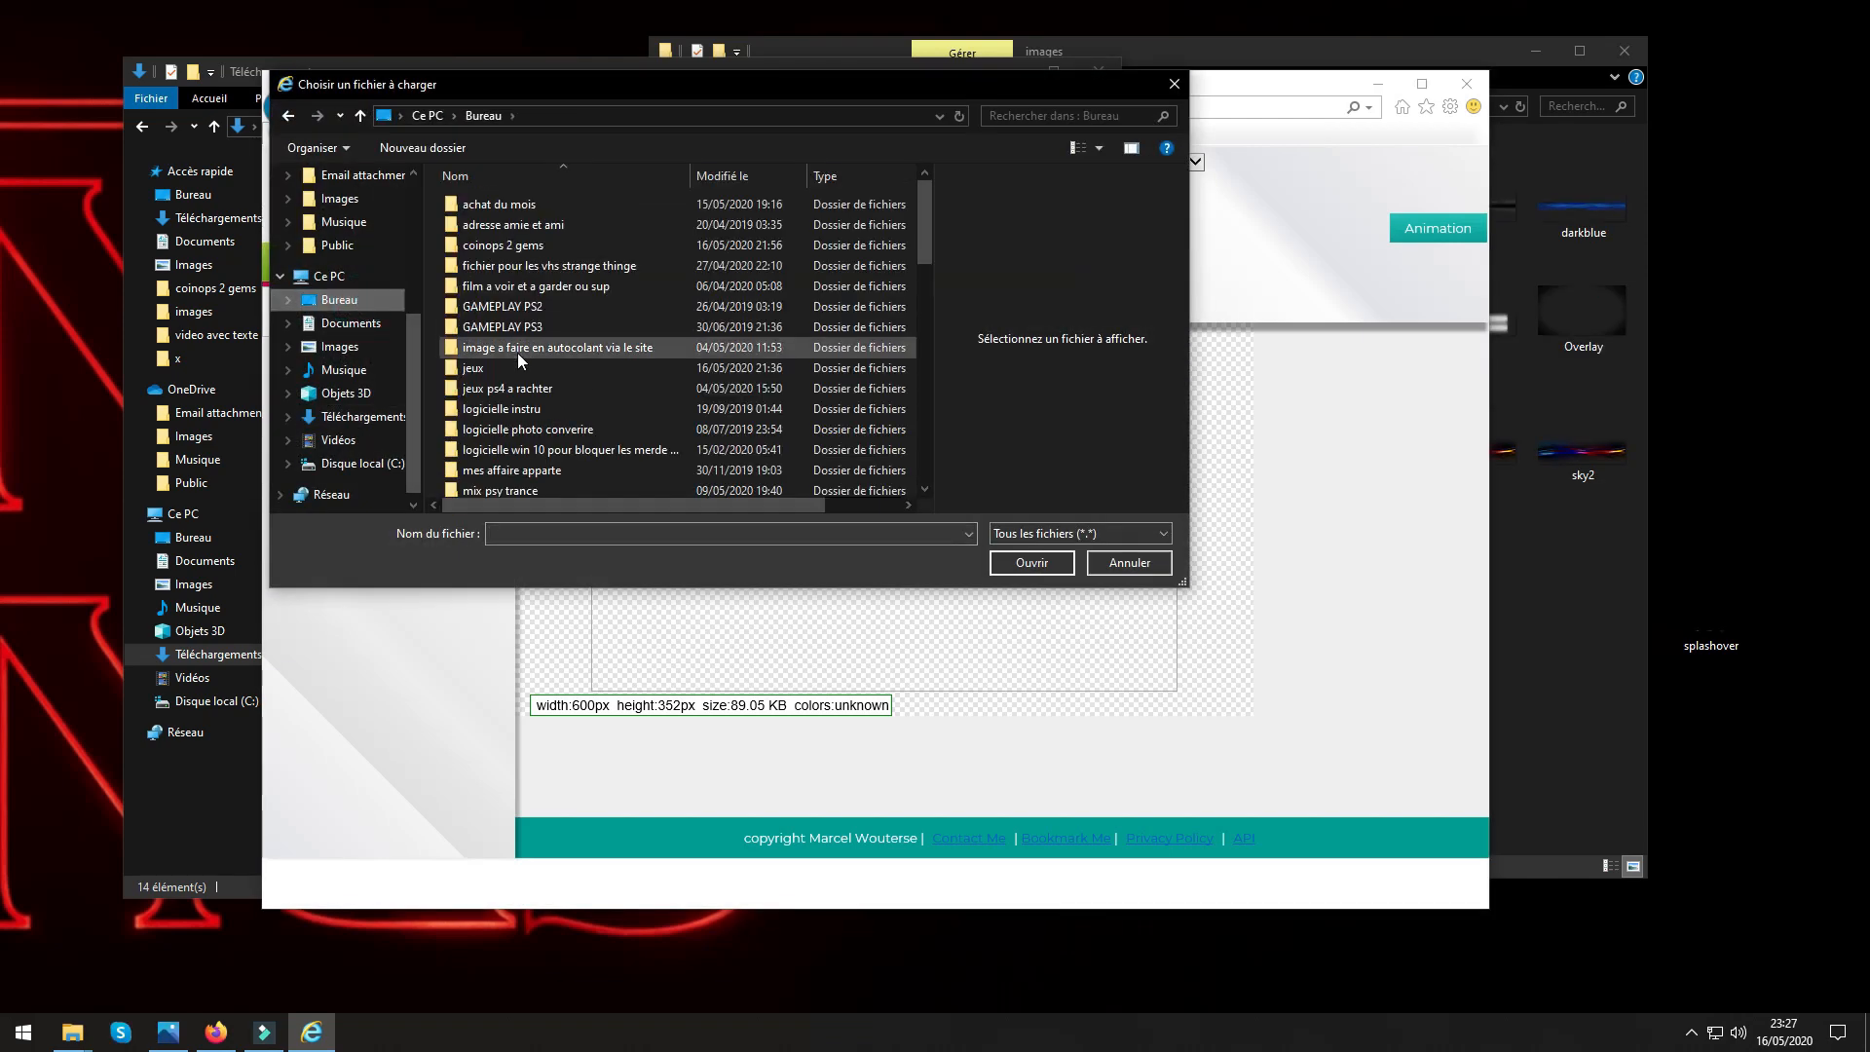
scroll(517, 353, "down", 10)
left_click(482, 424)
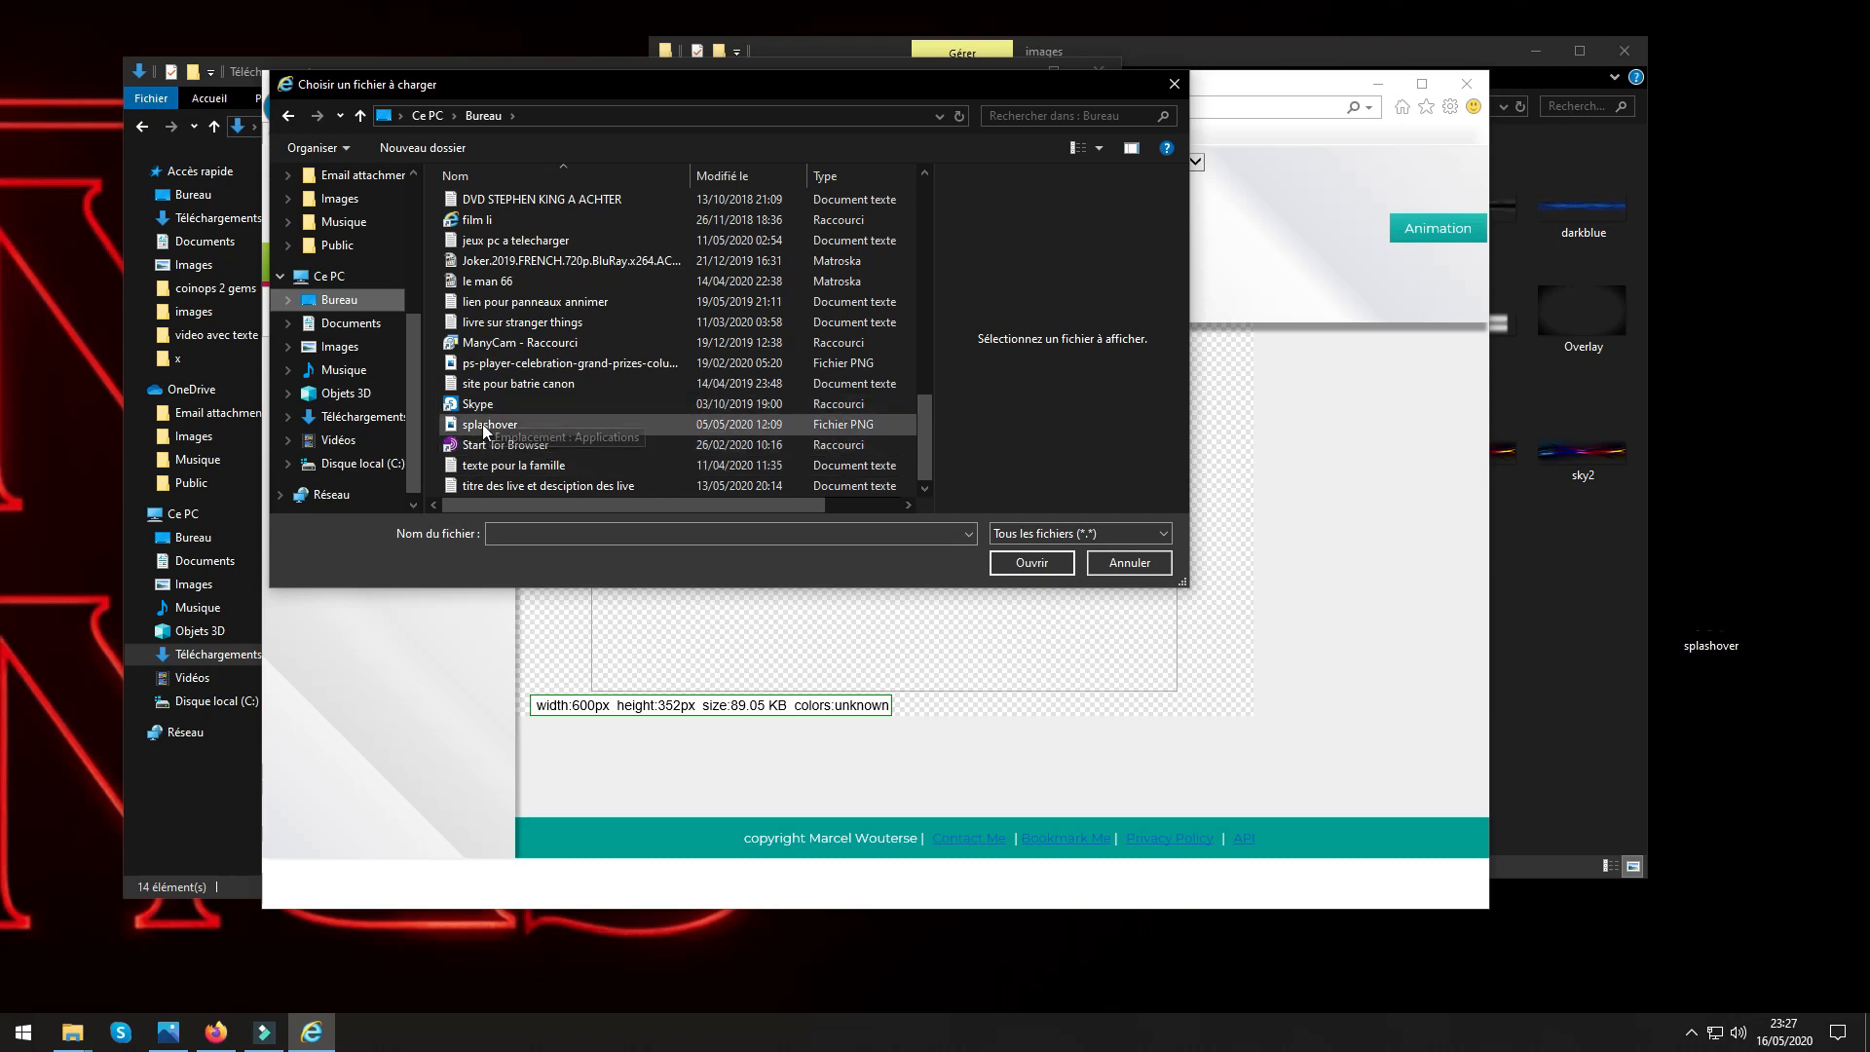
left_click(1024, 564)
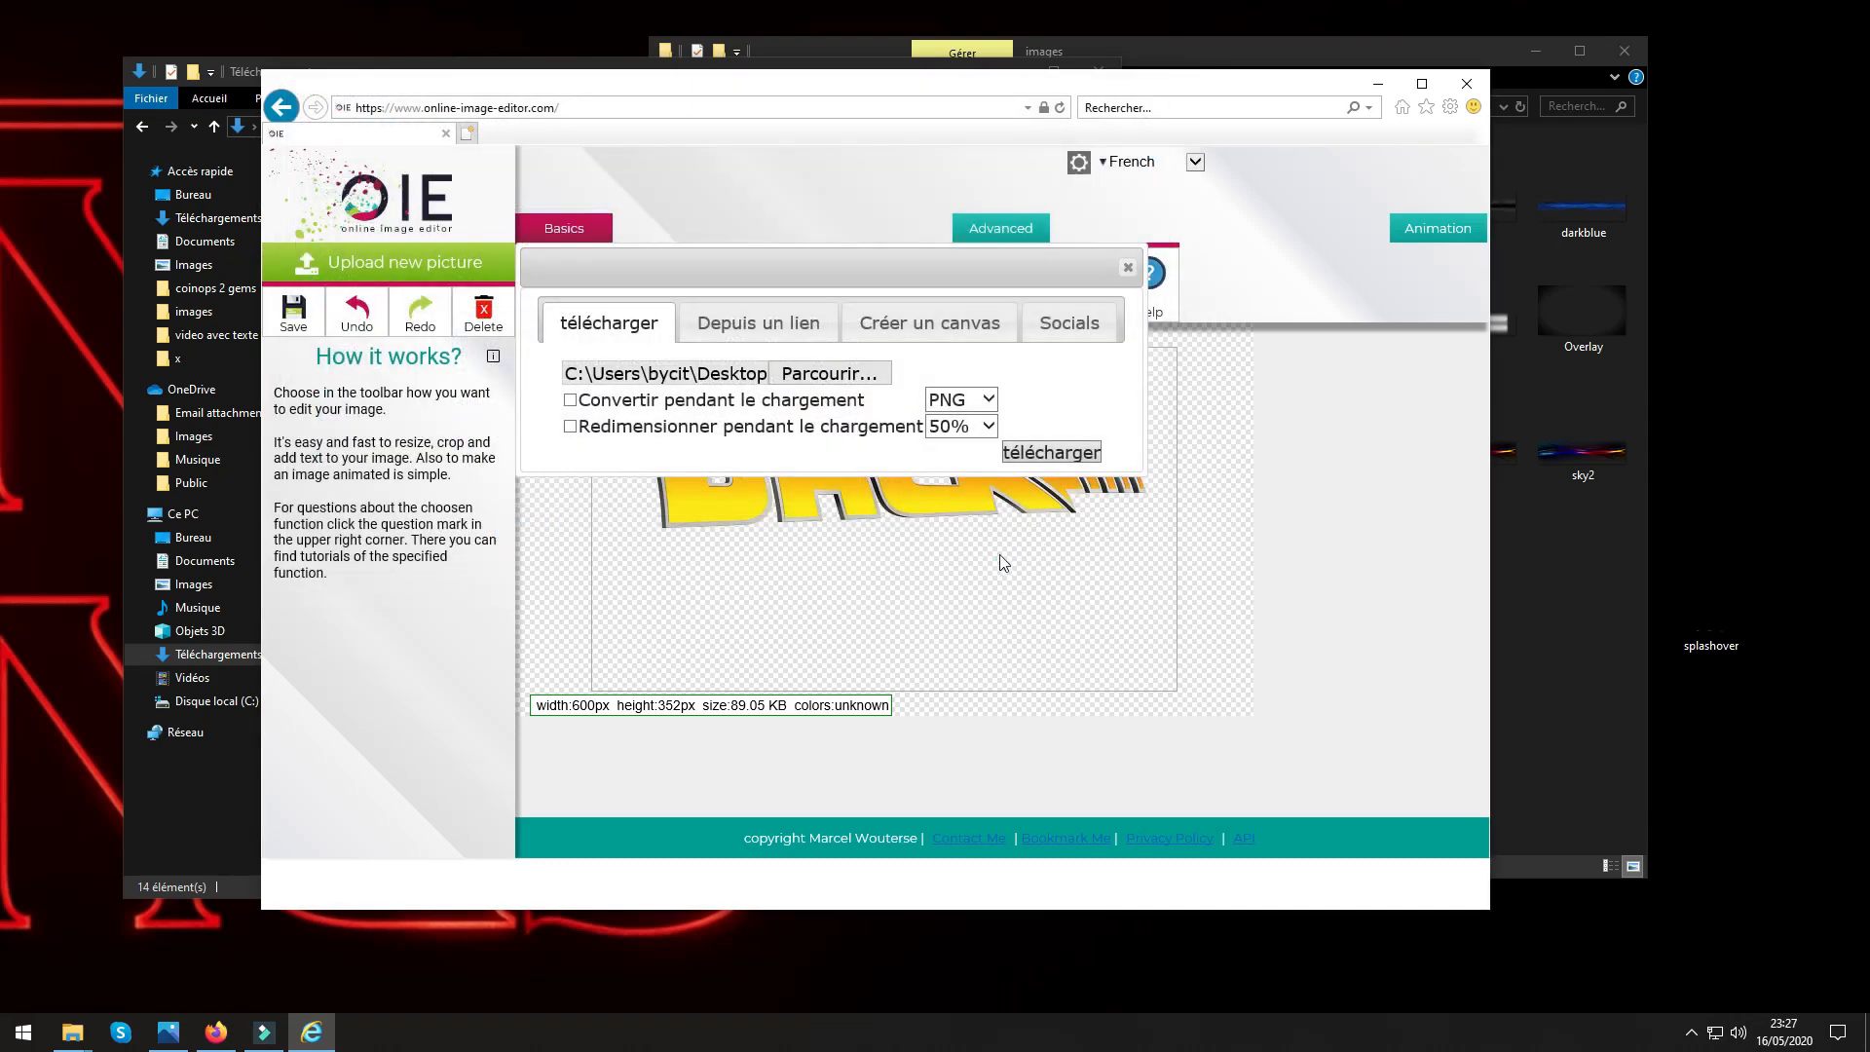
left_click(1028, 456)
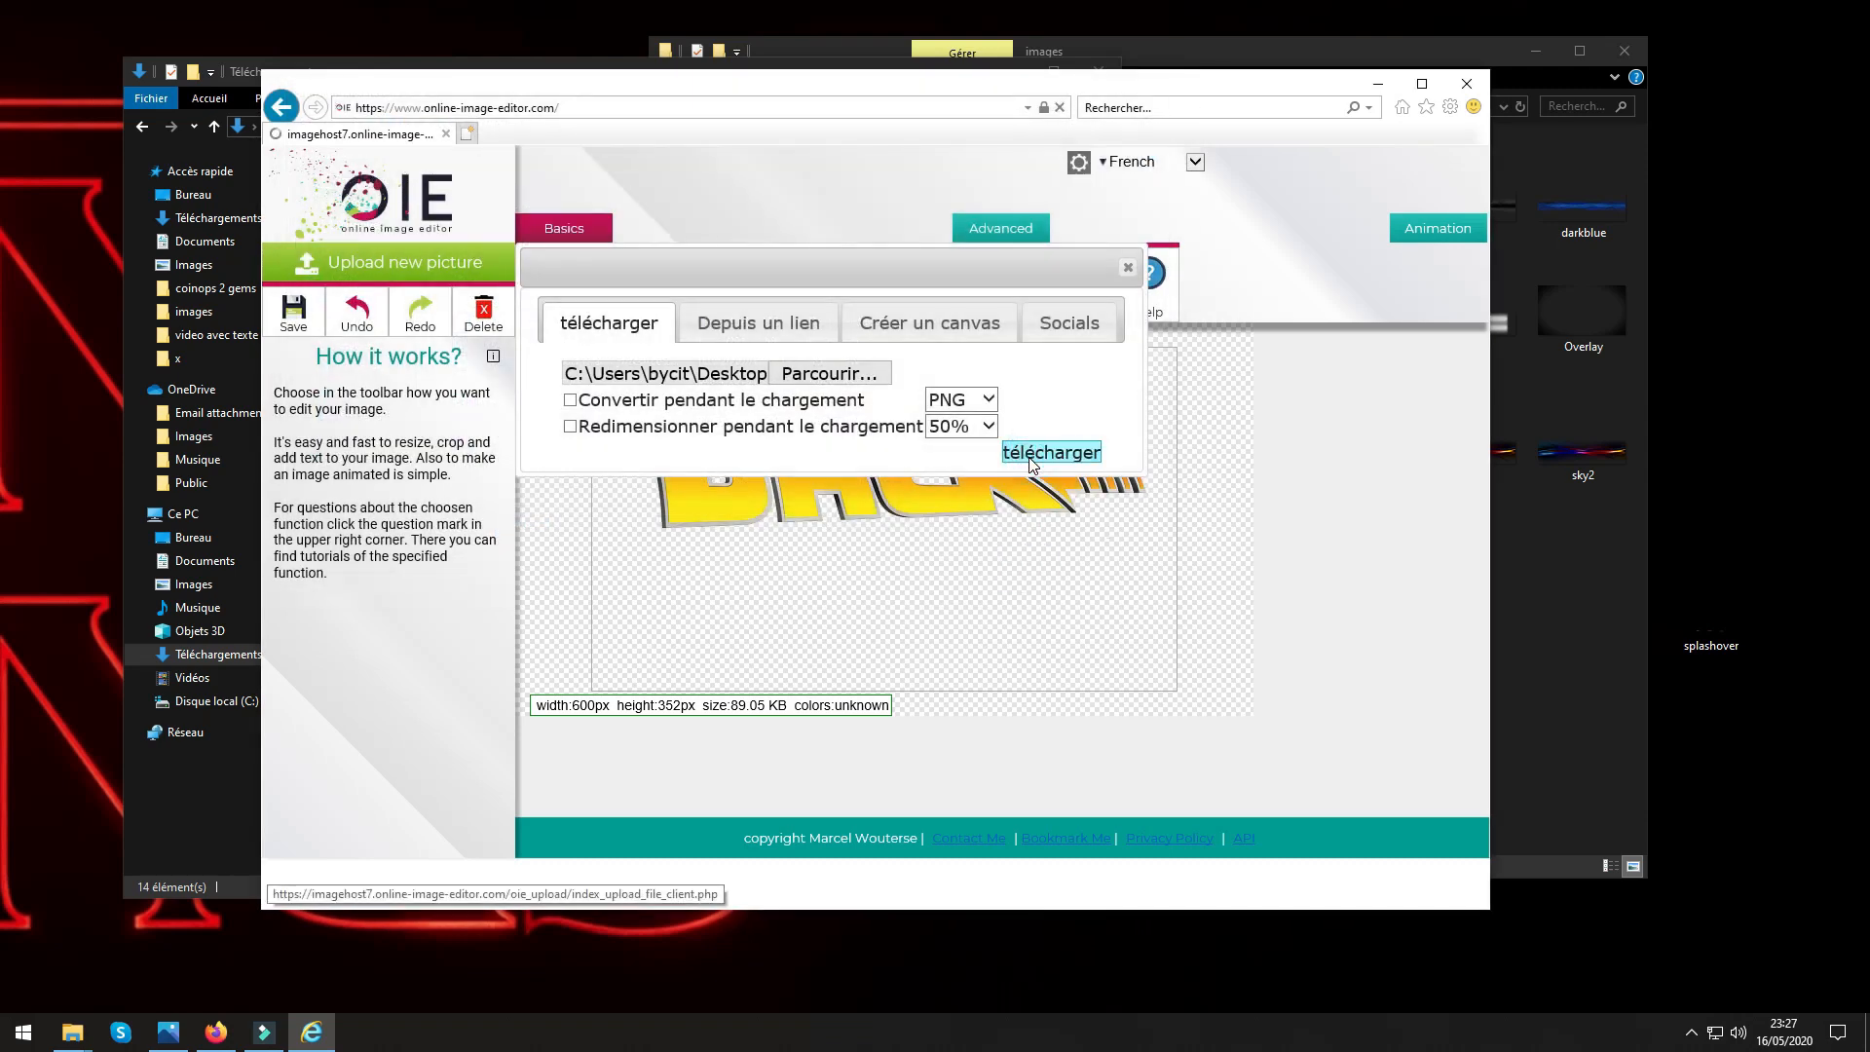
Erase the MAME logo to transparency using the Transparency tool's Draw Transparent Line option with a thicker line.
scroll(1044, 550, "down", 5)
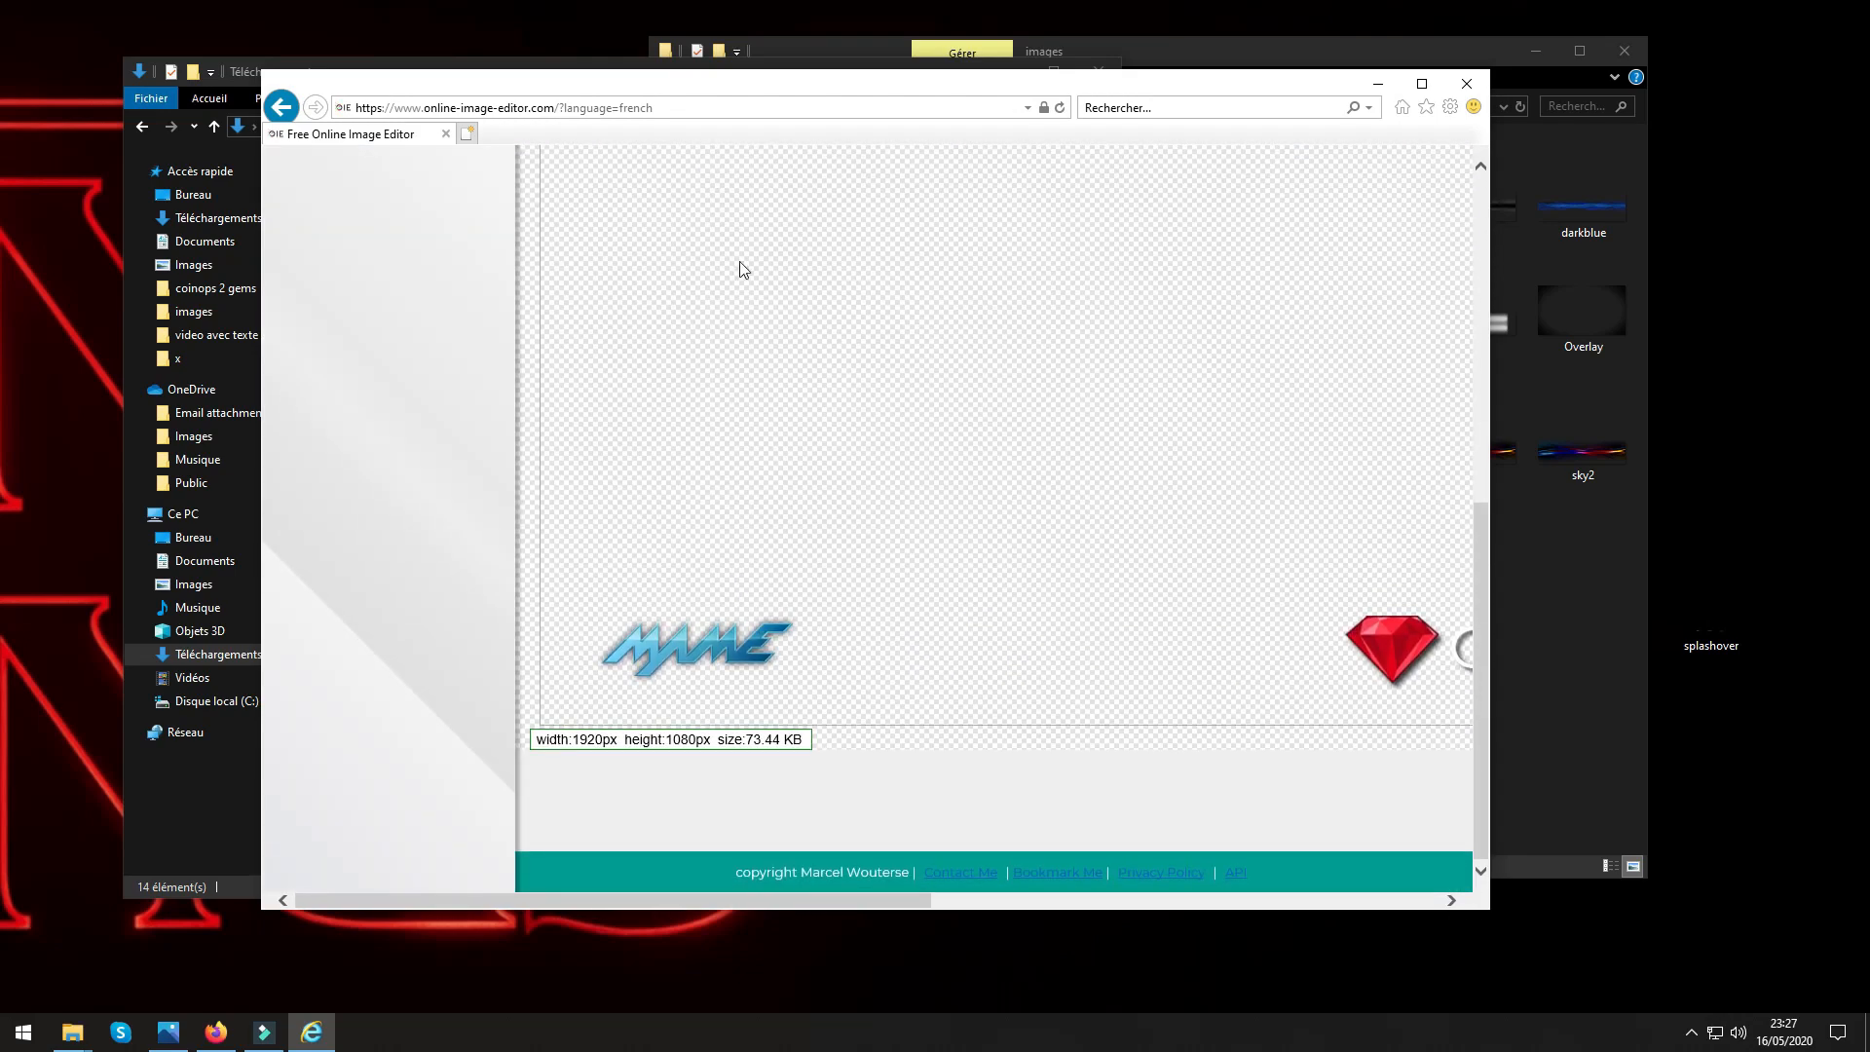
scroll(778, 610, "up", 5)
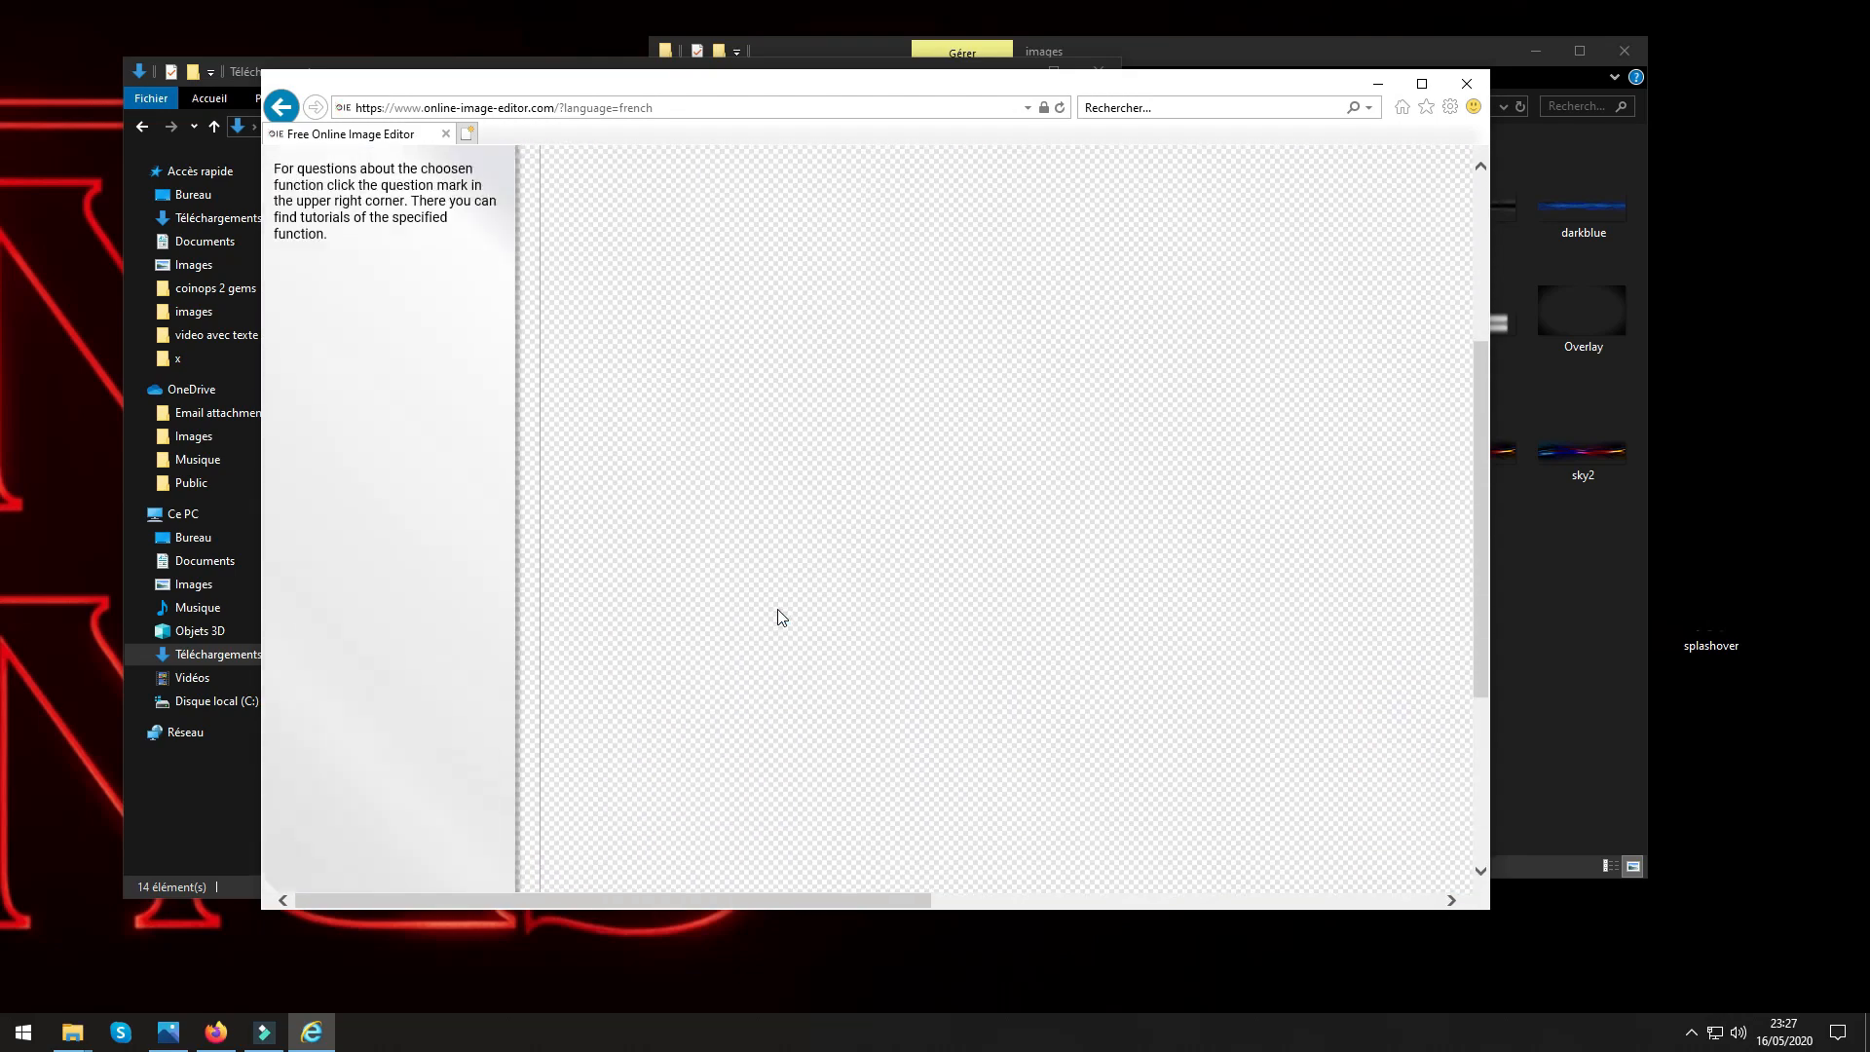
left_click(993, 228)
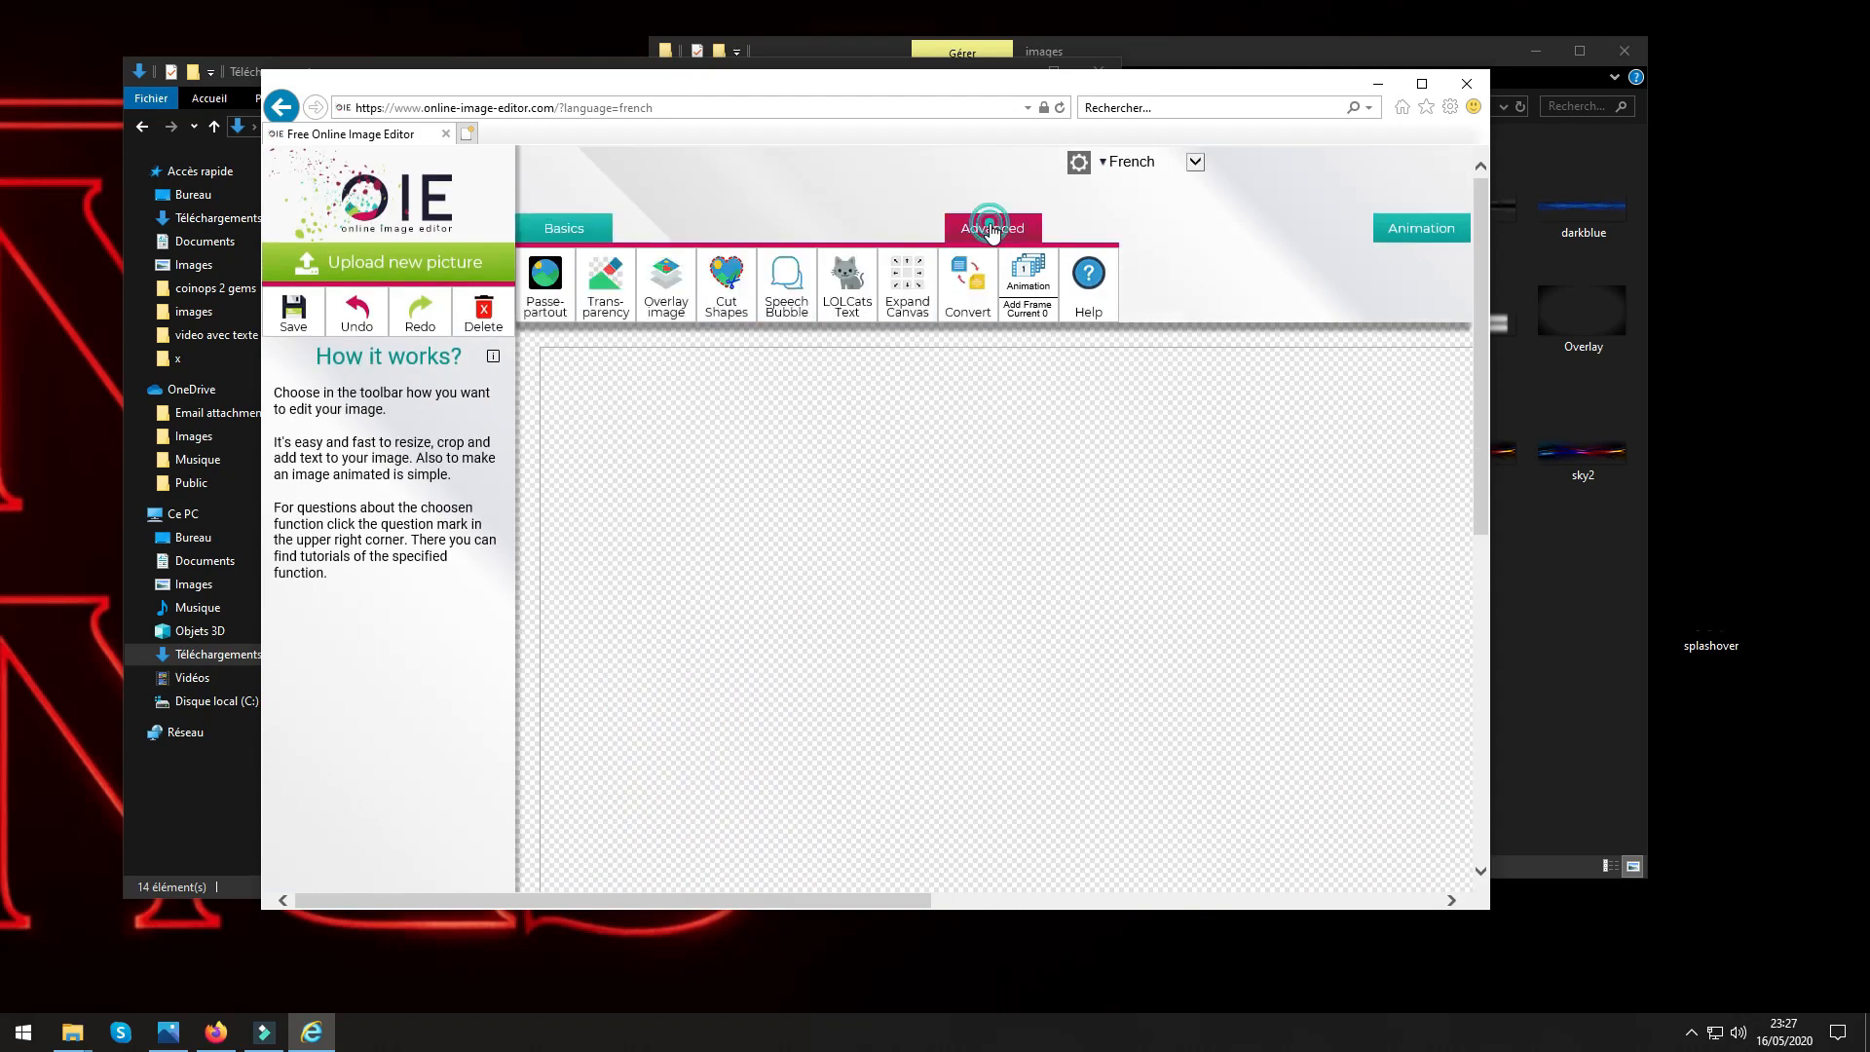
left_click(606, 279)
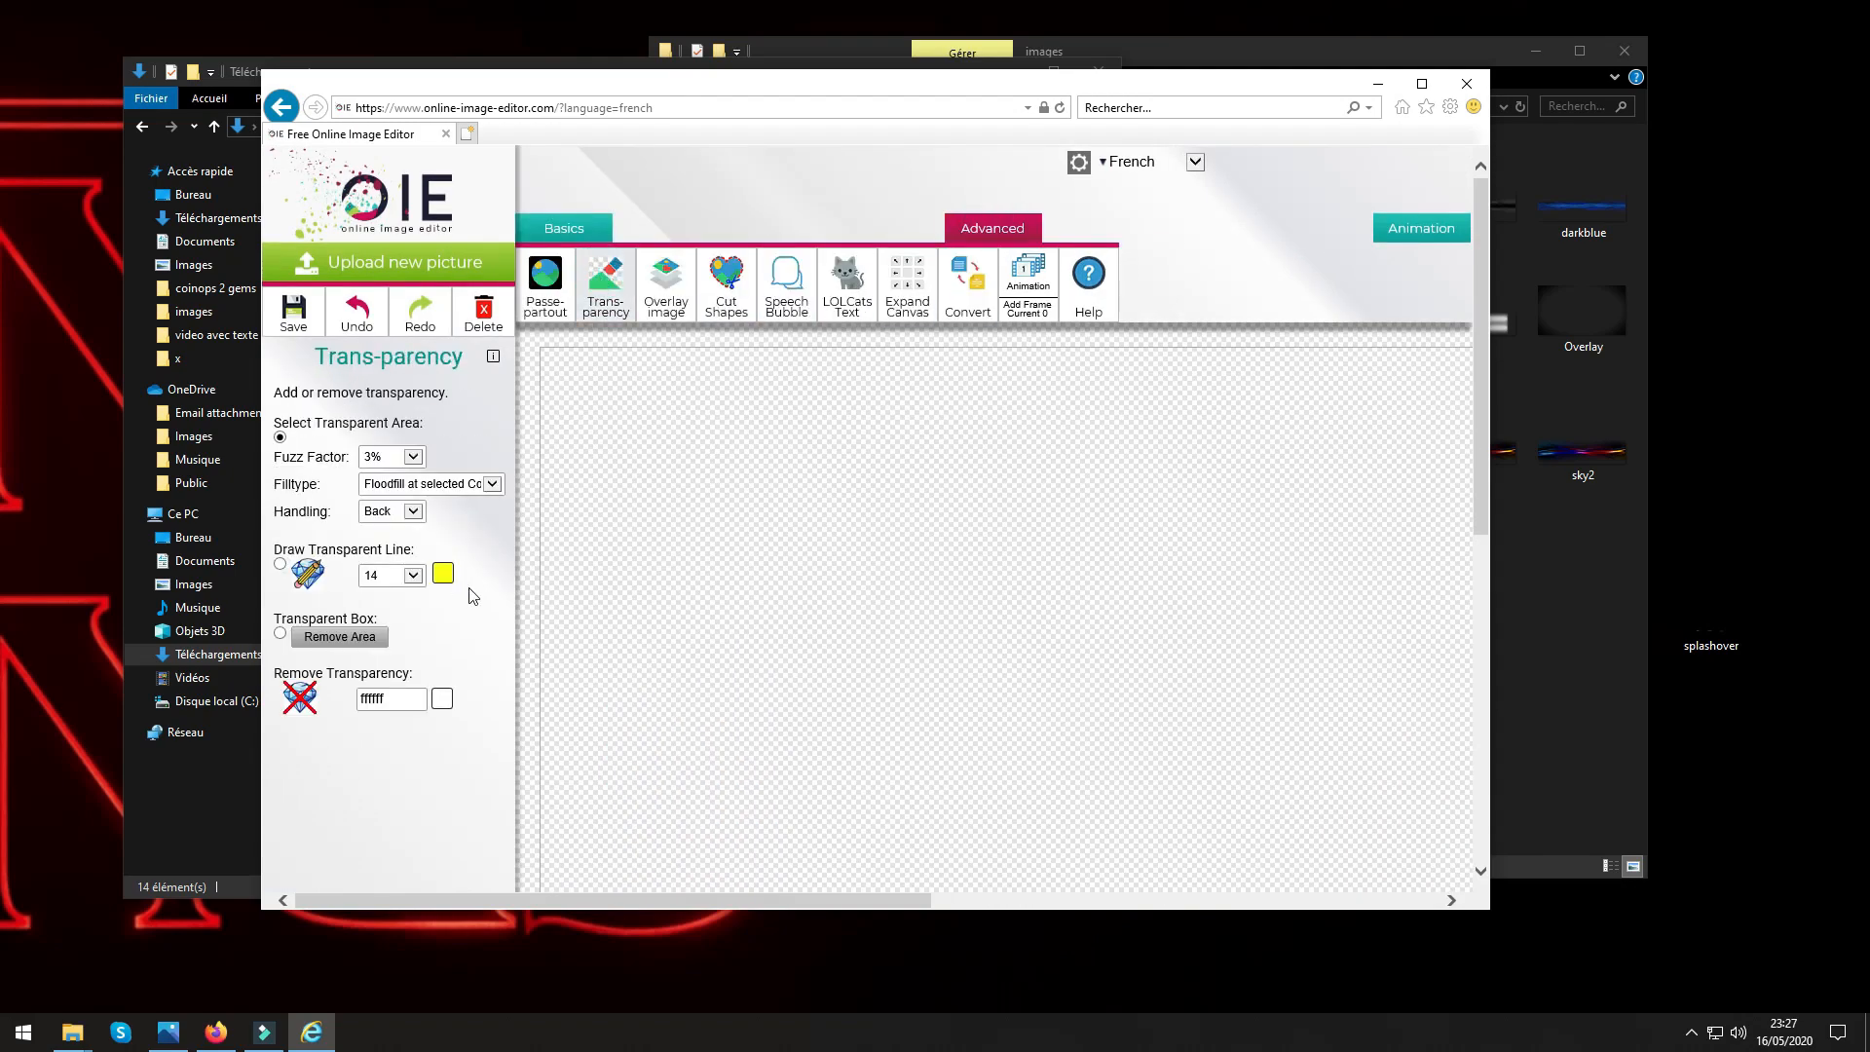
left_click(281, 568)
left_click(399, 575)
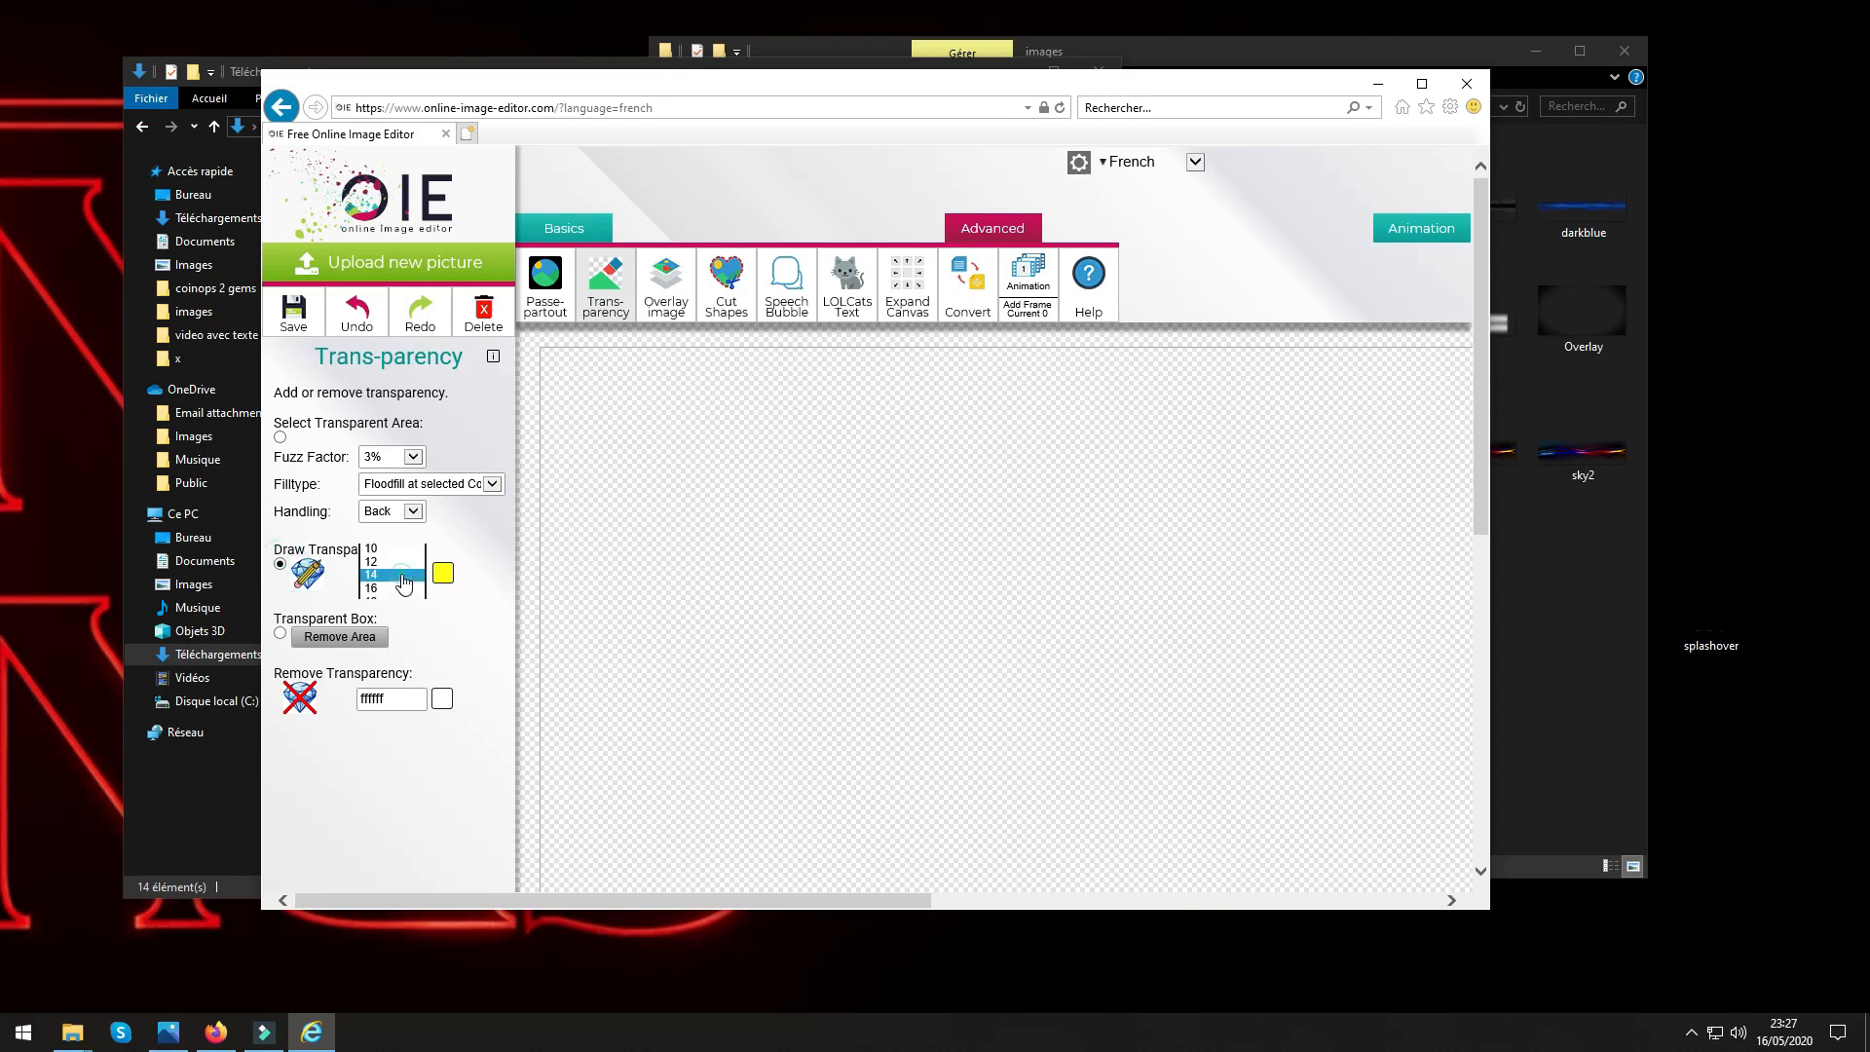
left_click(375, 629)
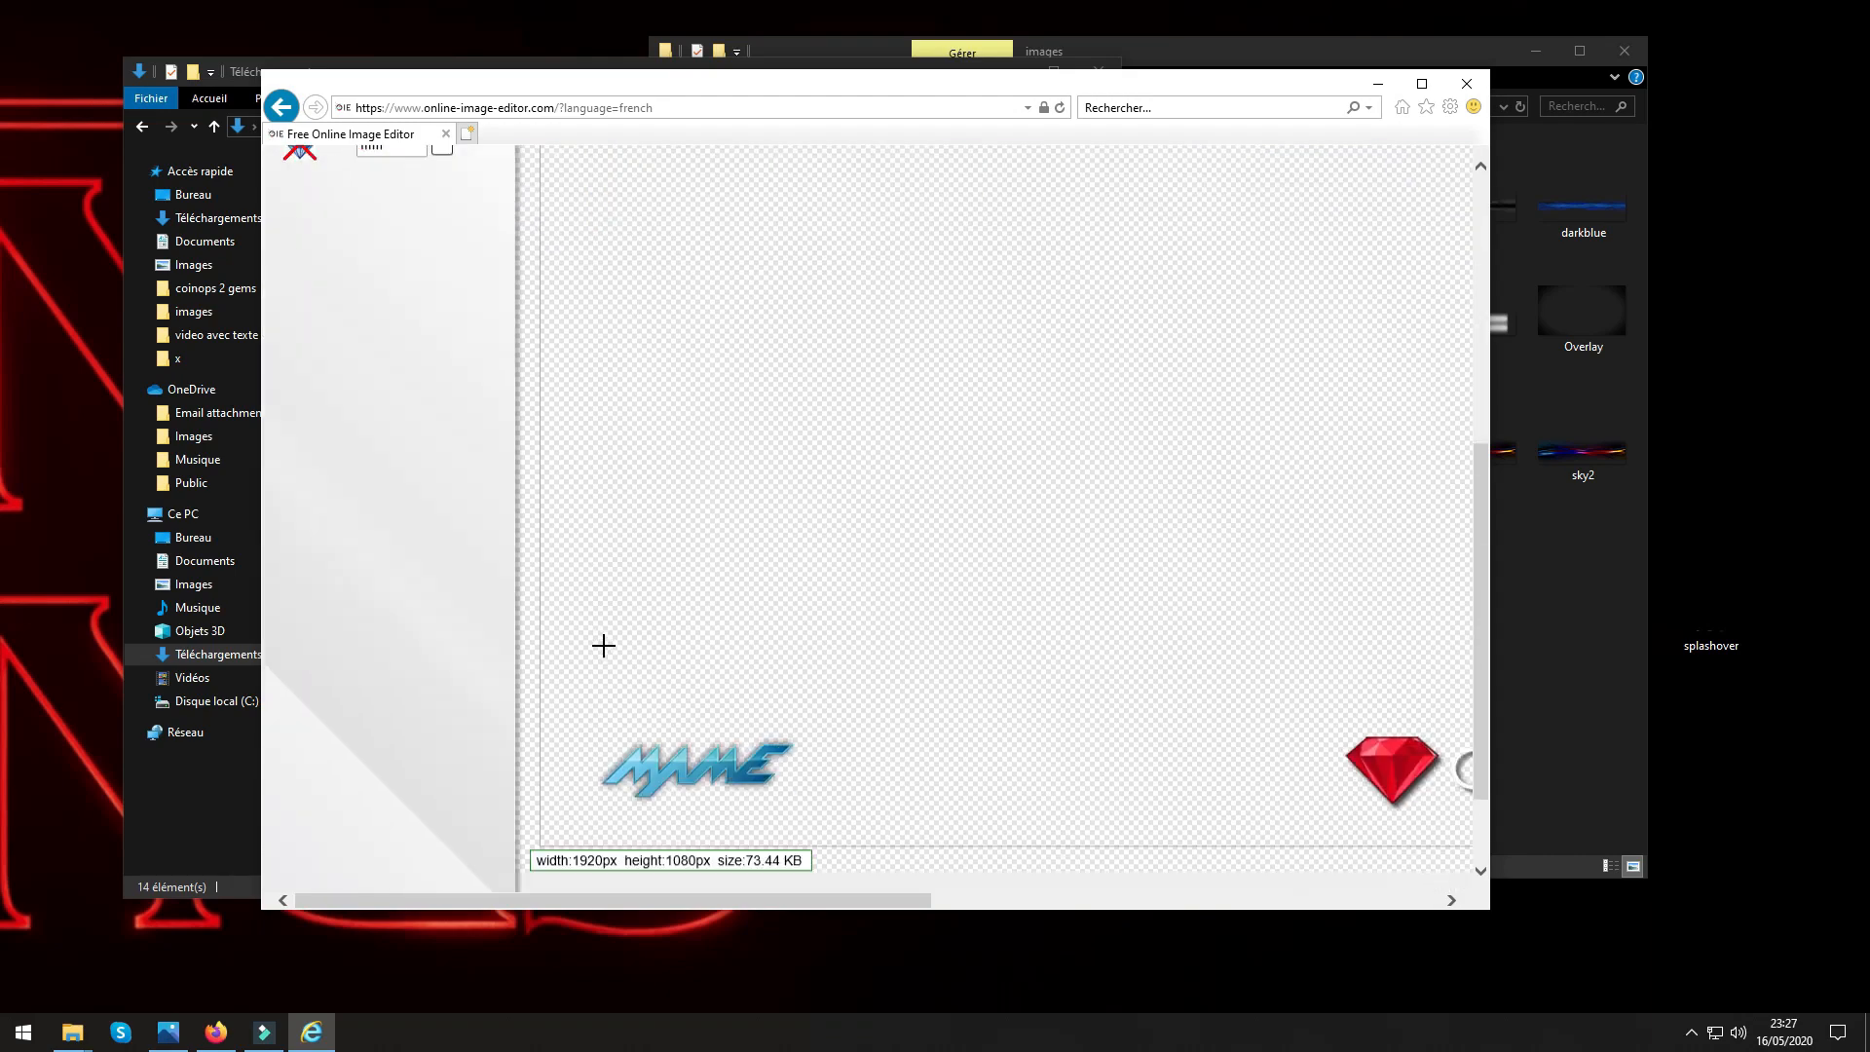
scroll(601, 643, "down", 5)
mouse_move(604, 711)
left_mouse_down()
mouse_move(842, 709)
mouse_move(836, 777)
mouse_move(797, 806)
mouse_move(615, 817)
mouse_move(595, 718)
mouse_move(773, 735)
mouse_move(785, 772)
mouse_move(646, 816)
mouse_move(601, 752)
mouse_move(643, 697)
mouse_move(823, 739)
mouse_move(695, 800)
mouse_move(608, 775)
mouse_move(700, 712)
mouse_move(579, 800)
mouse_move(668, 767)
mouse_move(596, 776)
mouse_move(614, 793)
mouse_move(632, 698)
mouse_move(630, 746)
mouse_move(691, 700)
mouse_move(640, 745)
mouse_move(758, 733)
left_mouse_up()
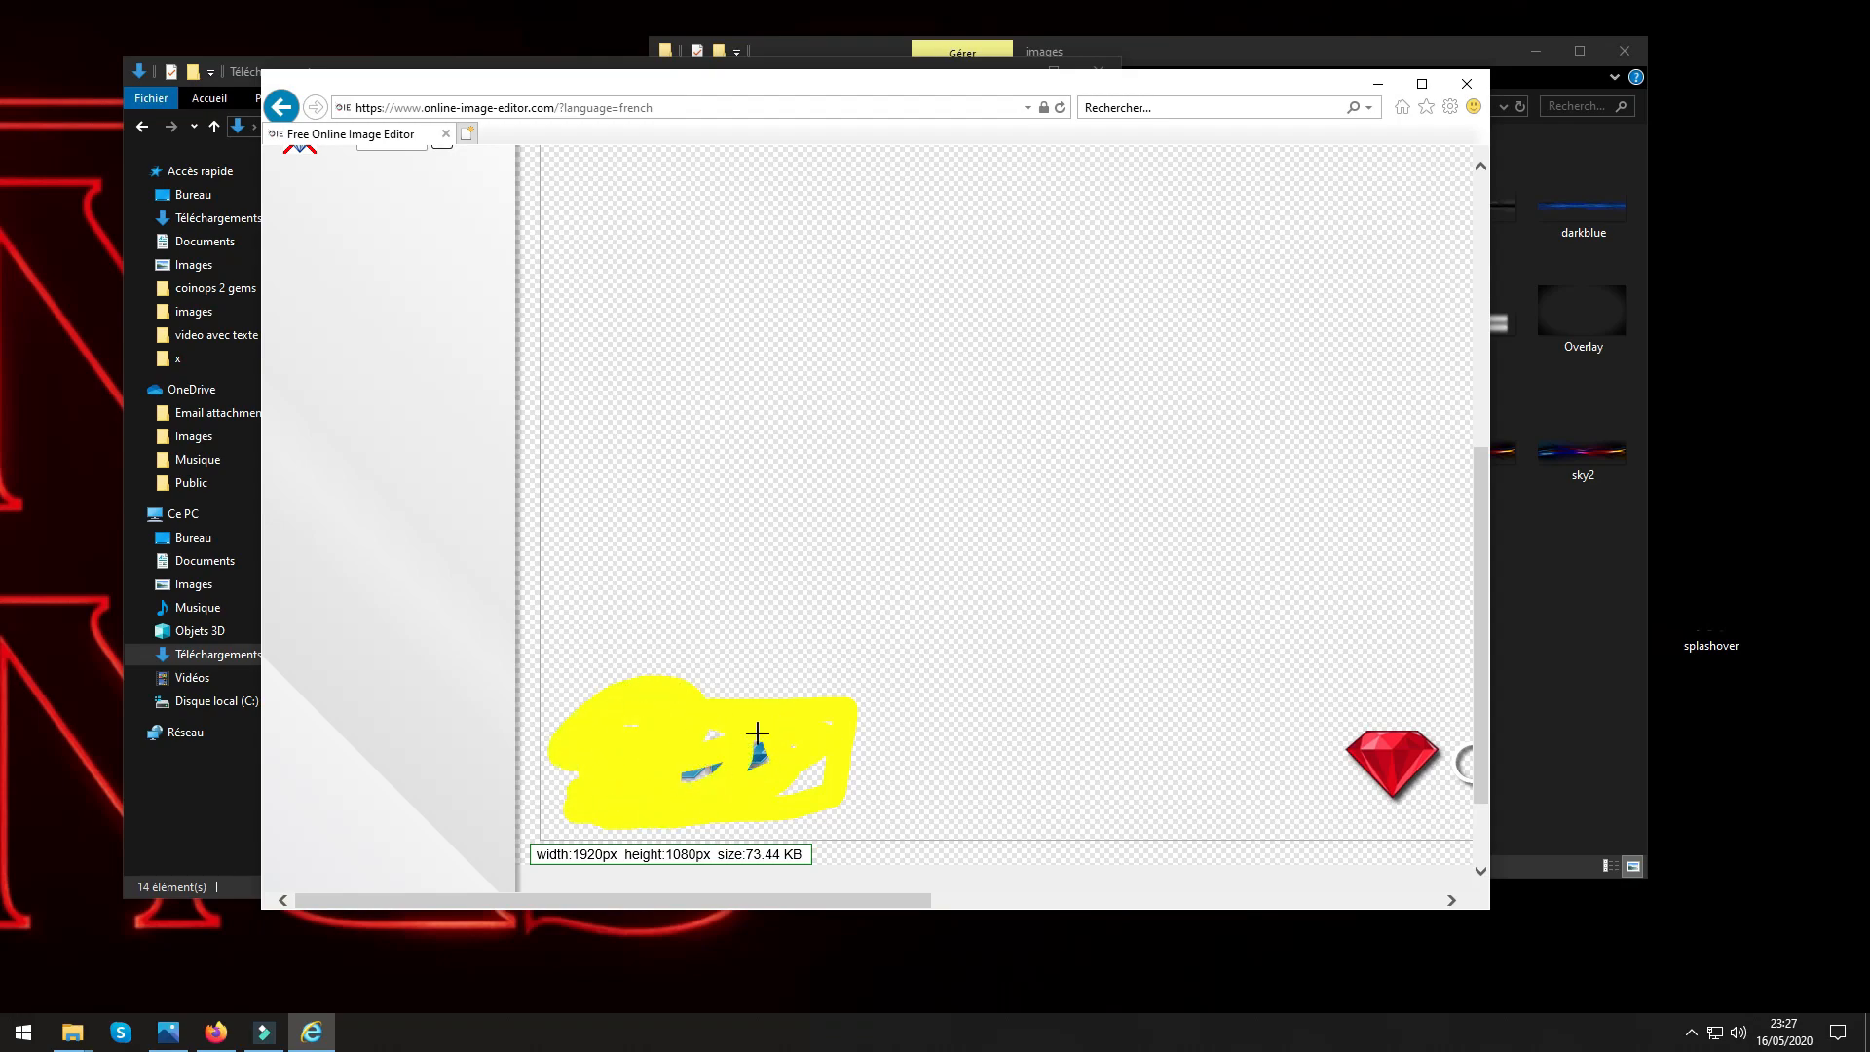
mouse_move(622, 729)
left_mouse_down()
mouse_move(815, 763)
mouse_move(832, 704)
mouse_move(785, 656)
mouse_move(820, 699)
left_mouse_up()
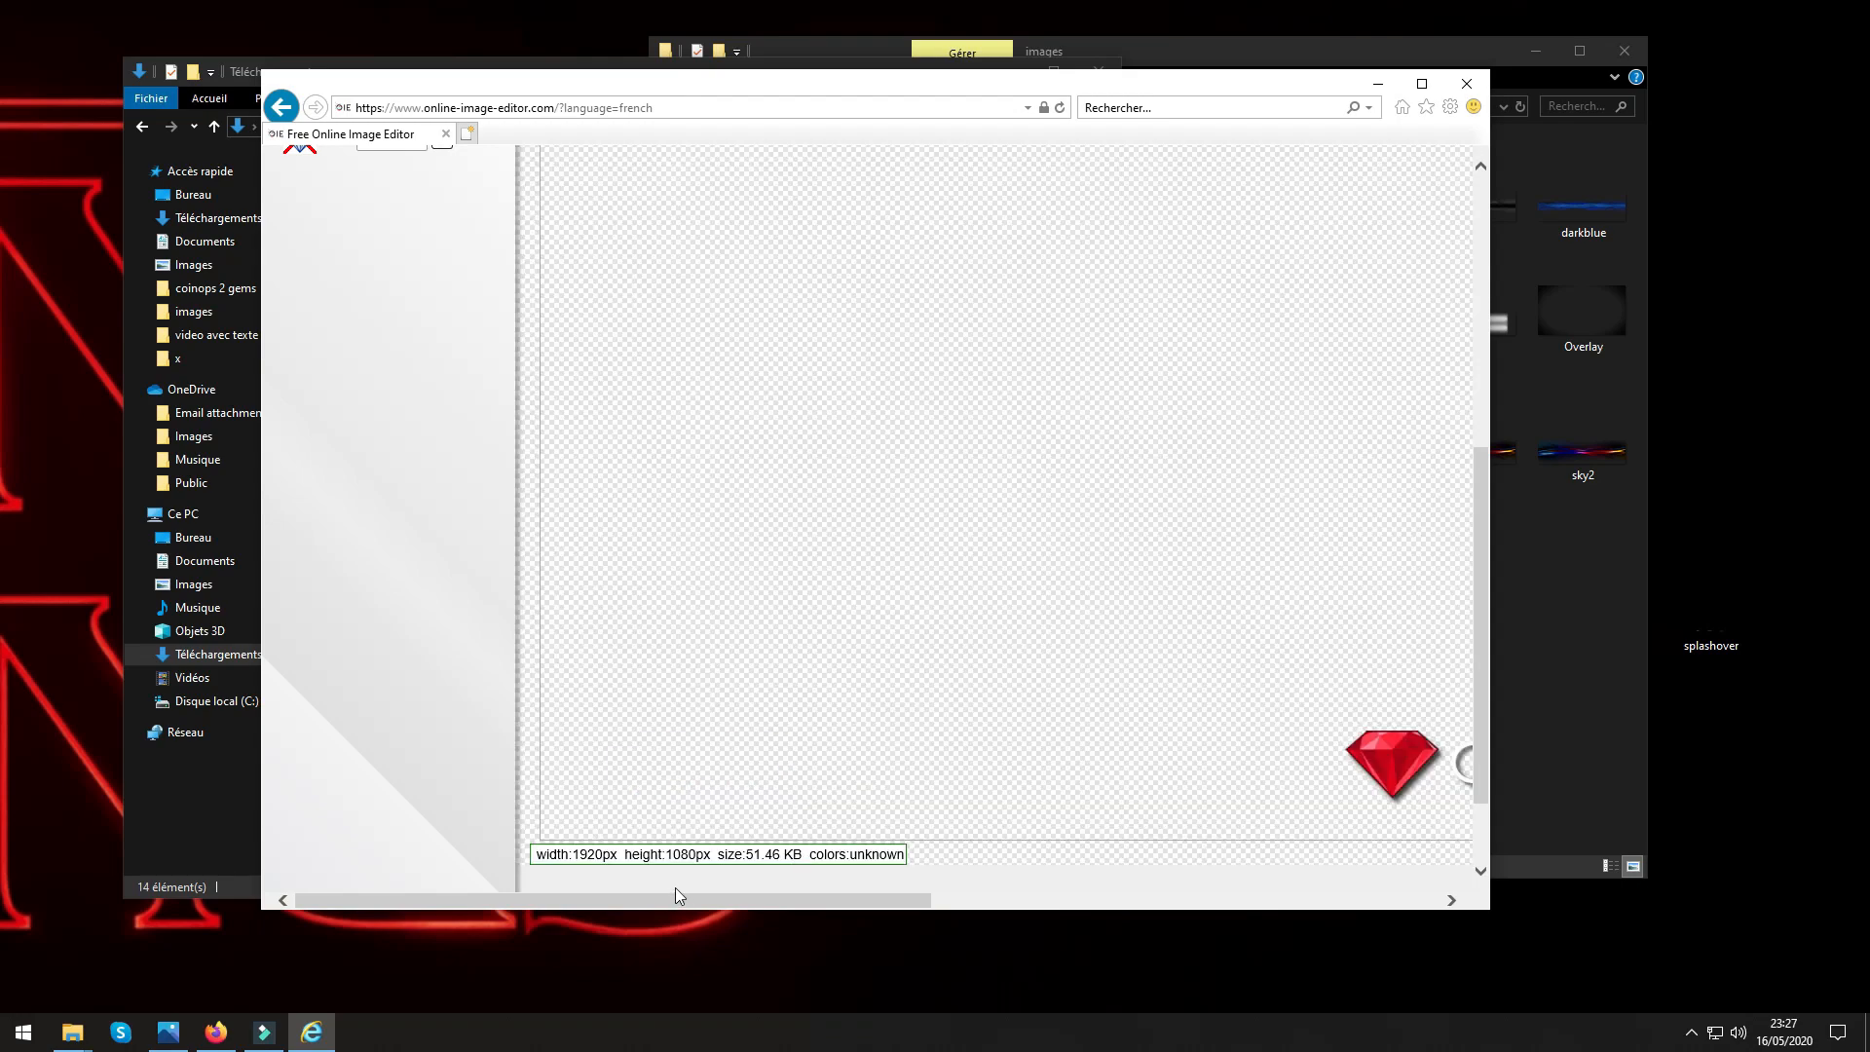
Erase the red diamond and GEMS logo at the bottom centre of the image to transparency with the transparent line.
left_click_drag(679, 894, 979, 896)
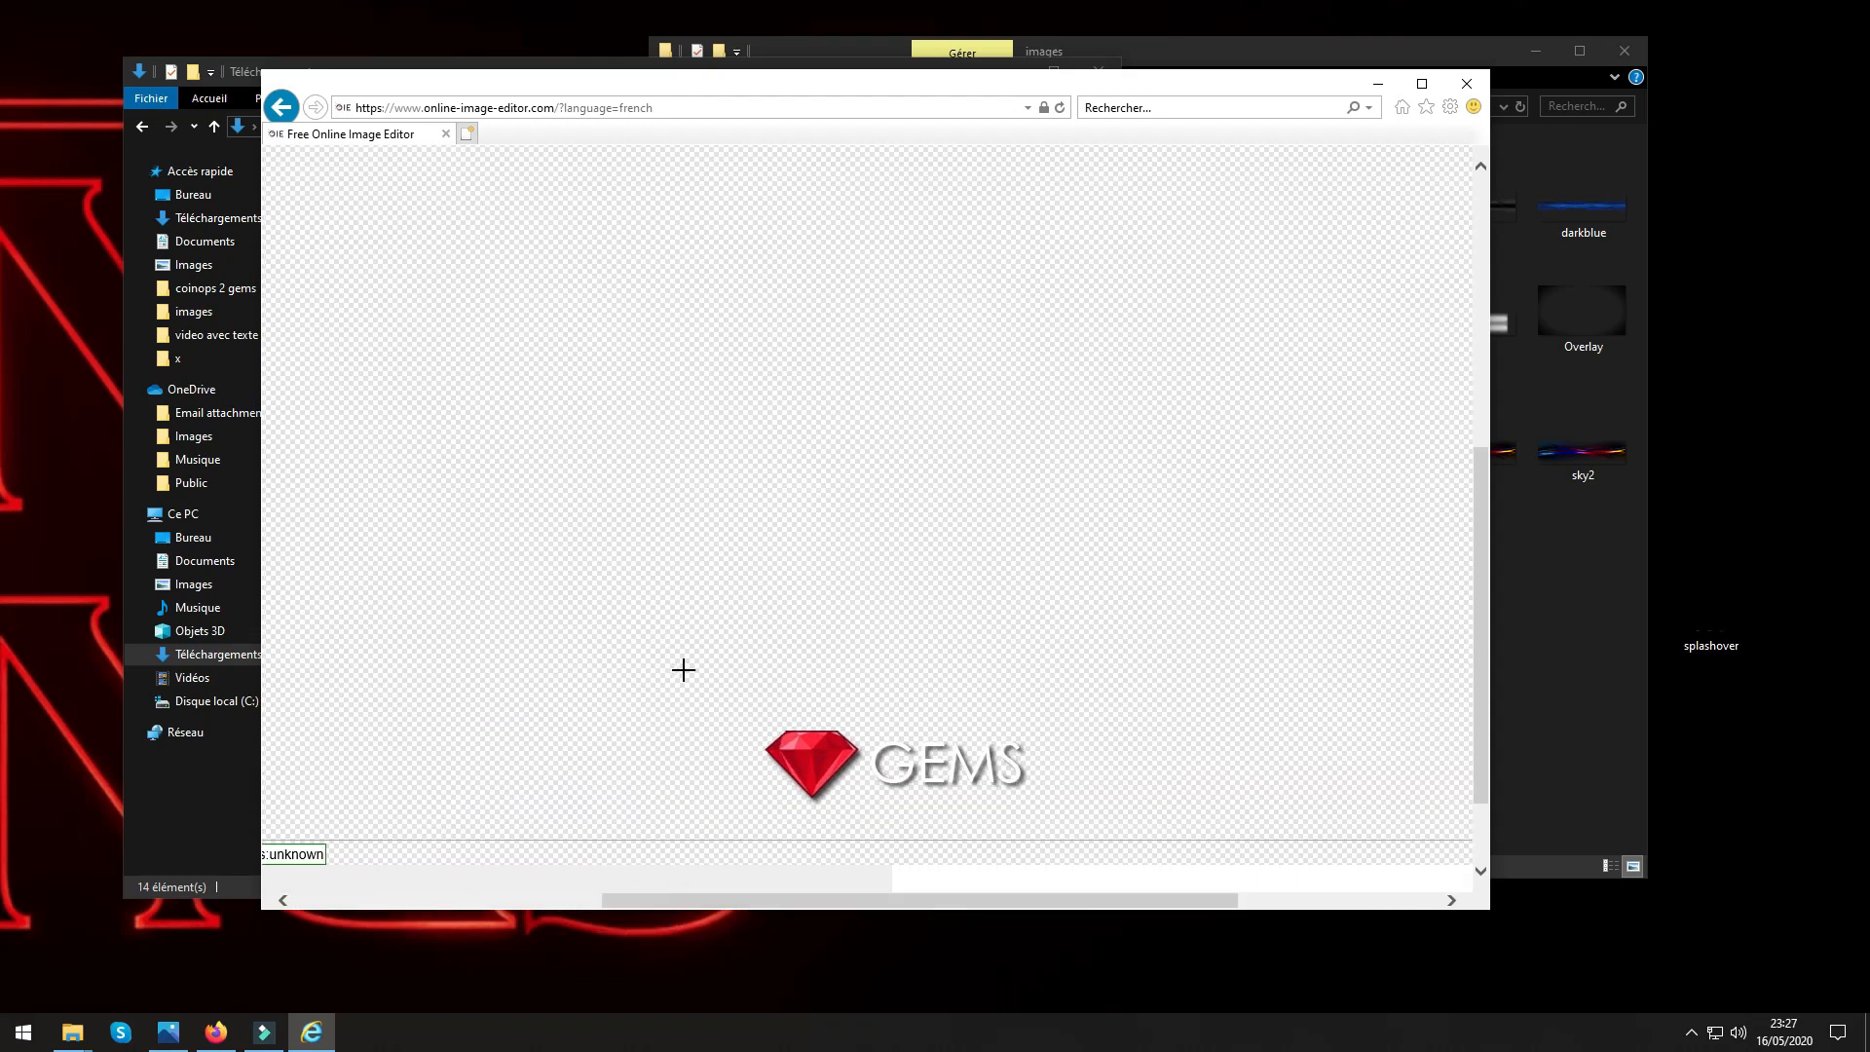
mouse_move(682, 669)
left_mouse_down()
mouse_move(1107, 681)
mouse_move(1098, 817)
mouse_move(730, 807)
mouse_move(697, 679)
mouse_move(1074, 684)
mouse_move(1072, 811)
mouse_move(720, 782)
mouse_move(994, 799)
left_mouse_up()
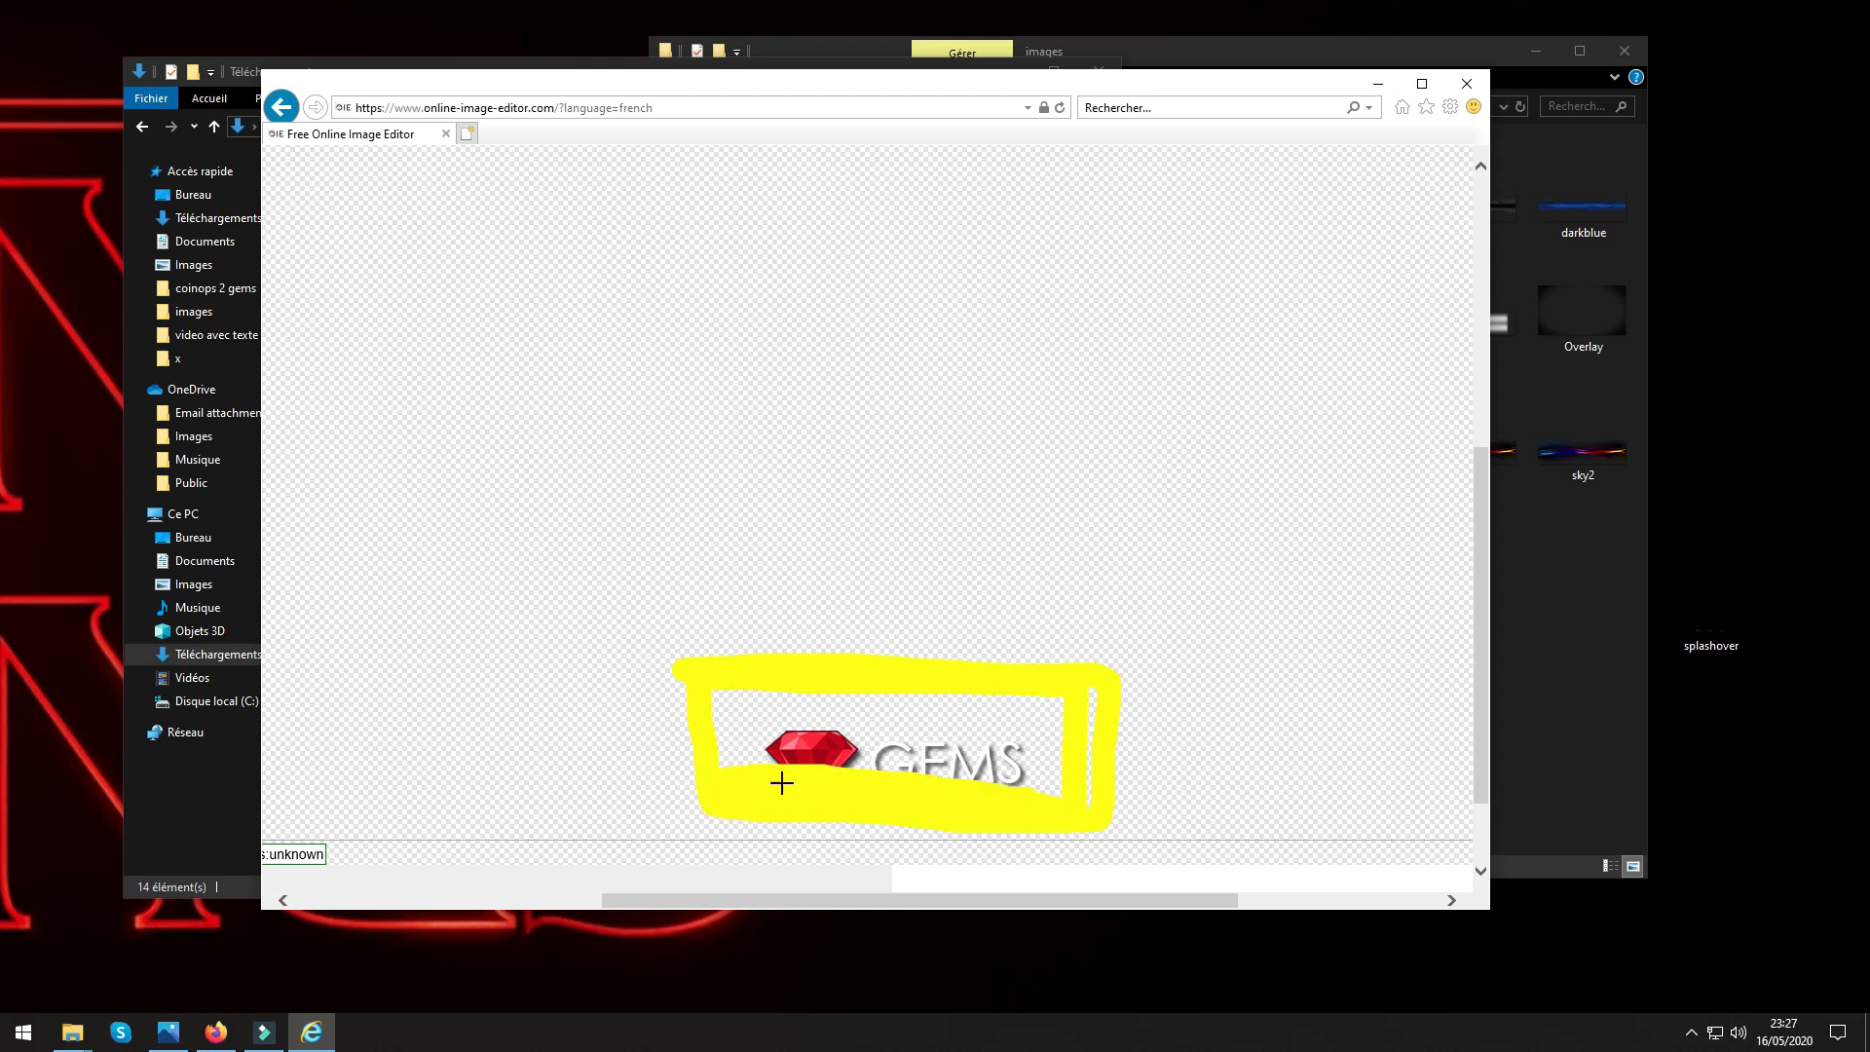
mouse_move(781, 783)
left_mouse_down()
mouse_move(993, 756)
mouse_move(725, 734)
mouse_move(1052, 736)
mouse_move(747, 715)
mouse_move(1042, 708)
mouse_move(703, 711)
left_mouse_up()
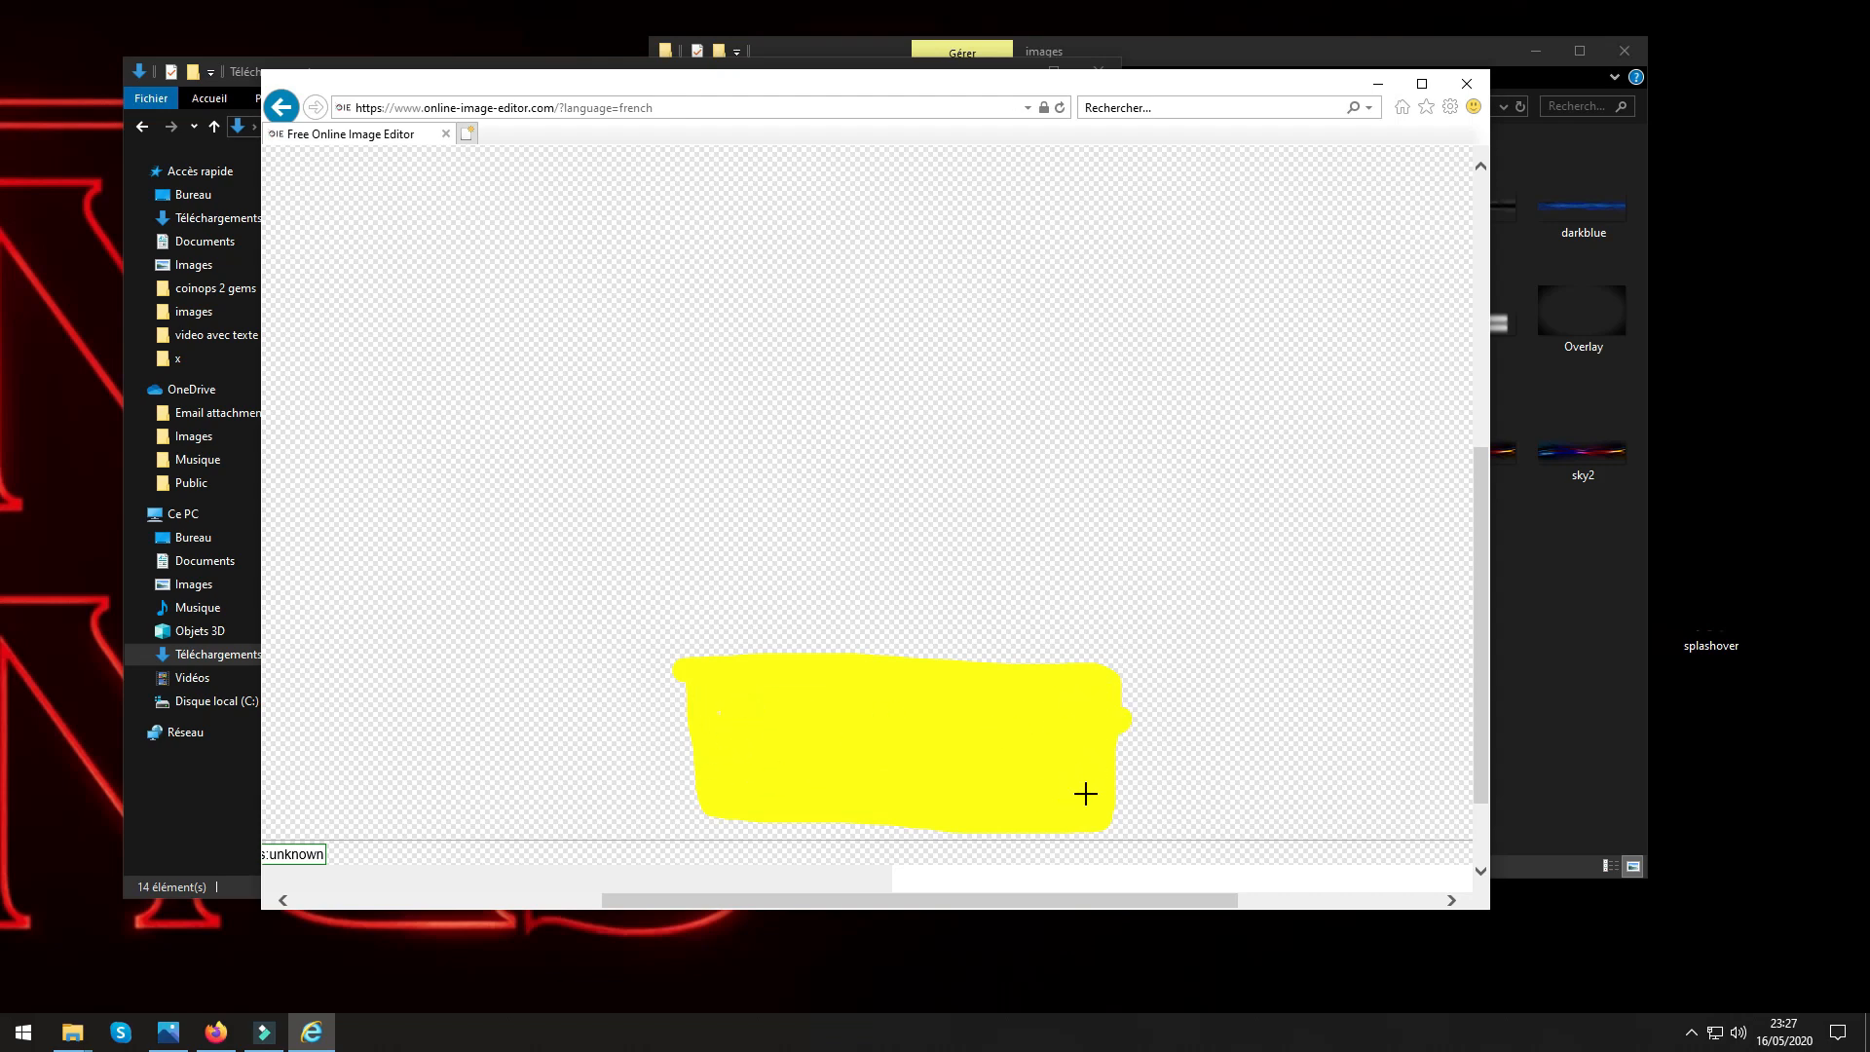
mouse_move(1125, 749)
left_mouse_down()
mouse_move(1078, 806)
mouse_move(1095, 808)
left_mouse_up()
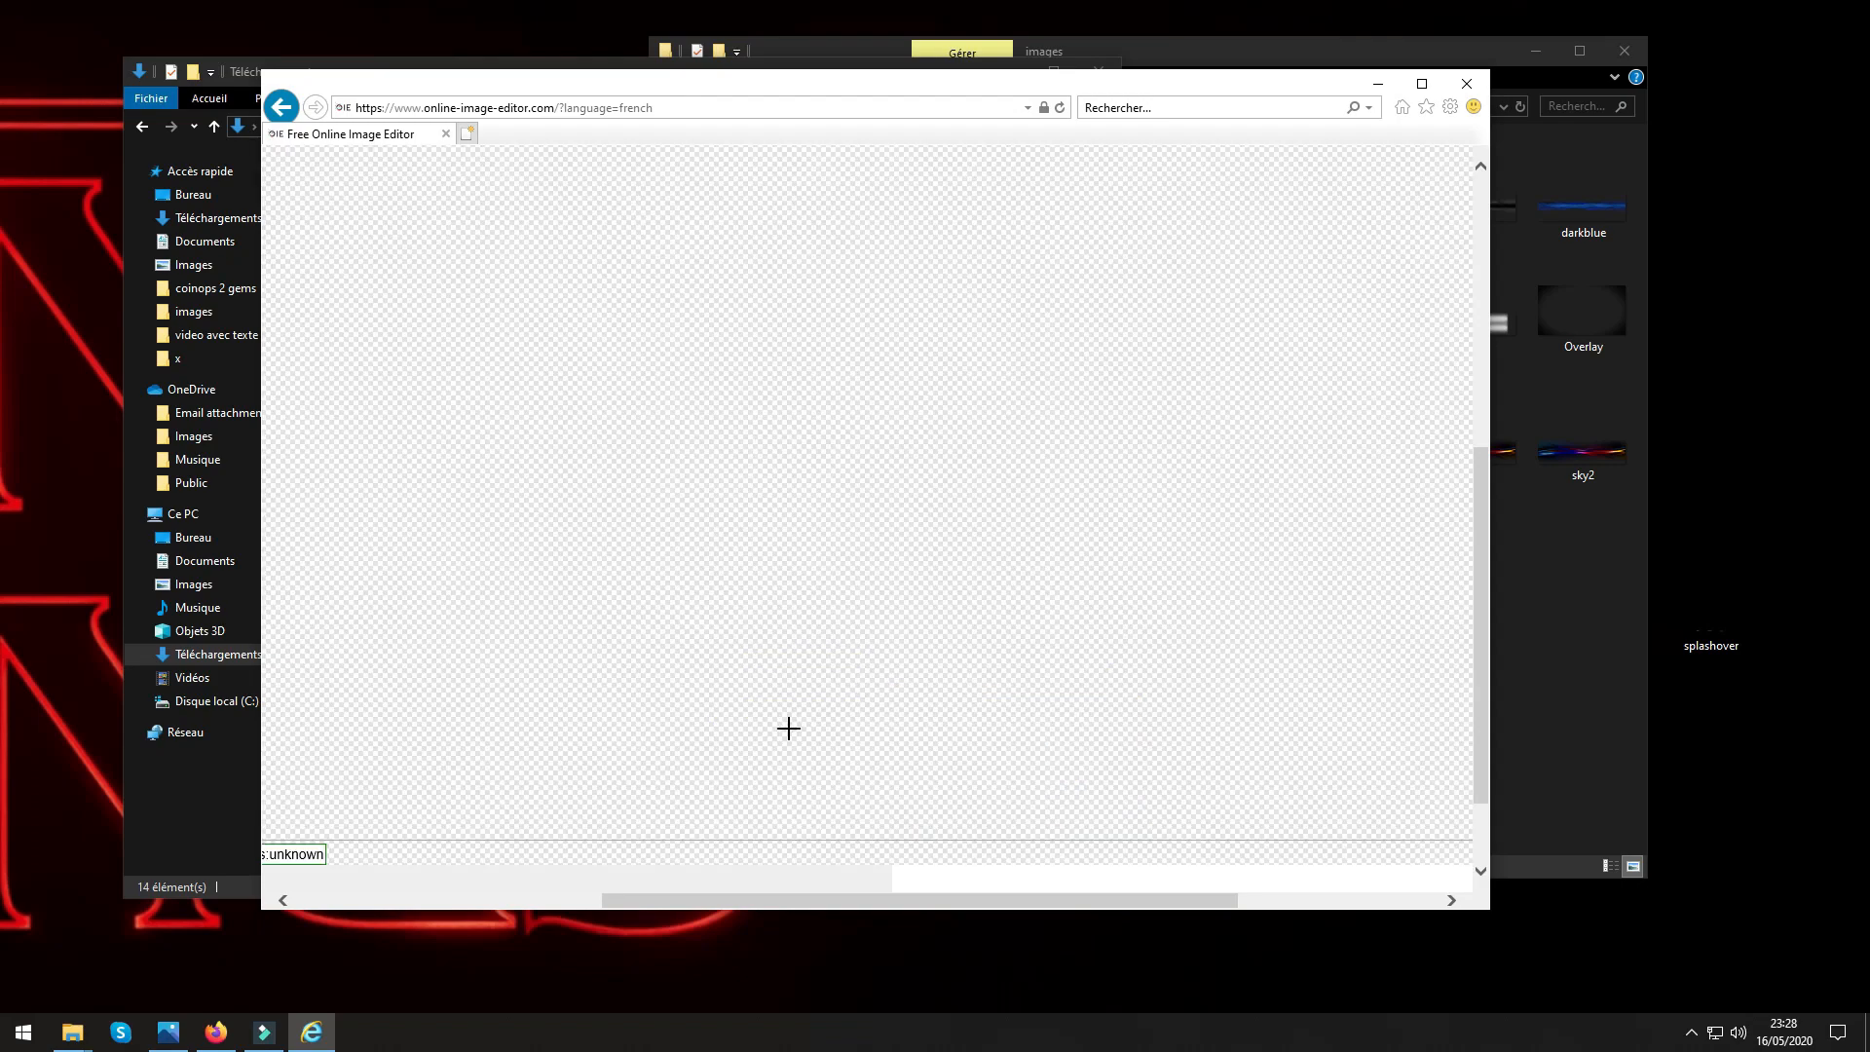
left_click_drag(722, 672, 710, 764)
Erase the retro joystick logo and its shadow in the image's bottom-right corner to transparency with the transparent line.
left_click_drag(661, 905, 835, 904)
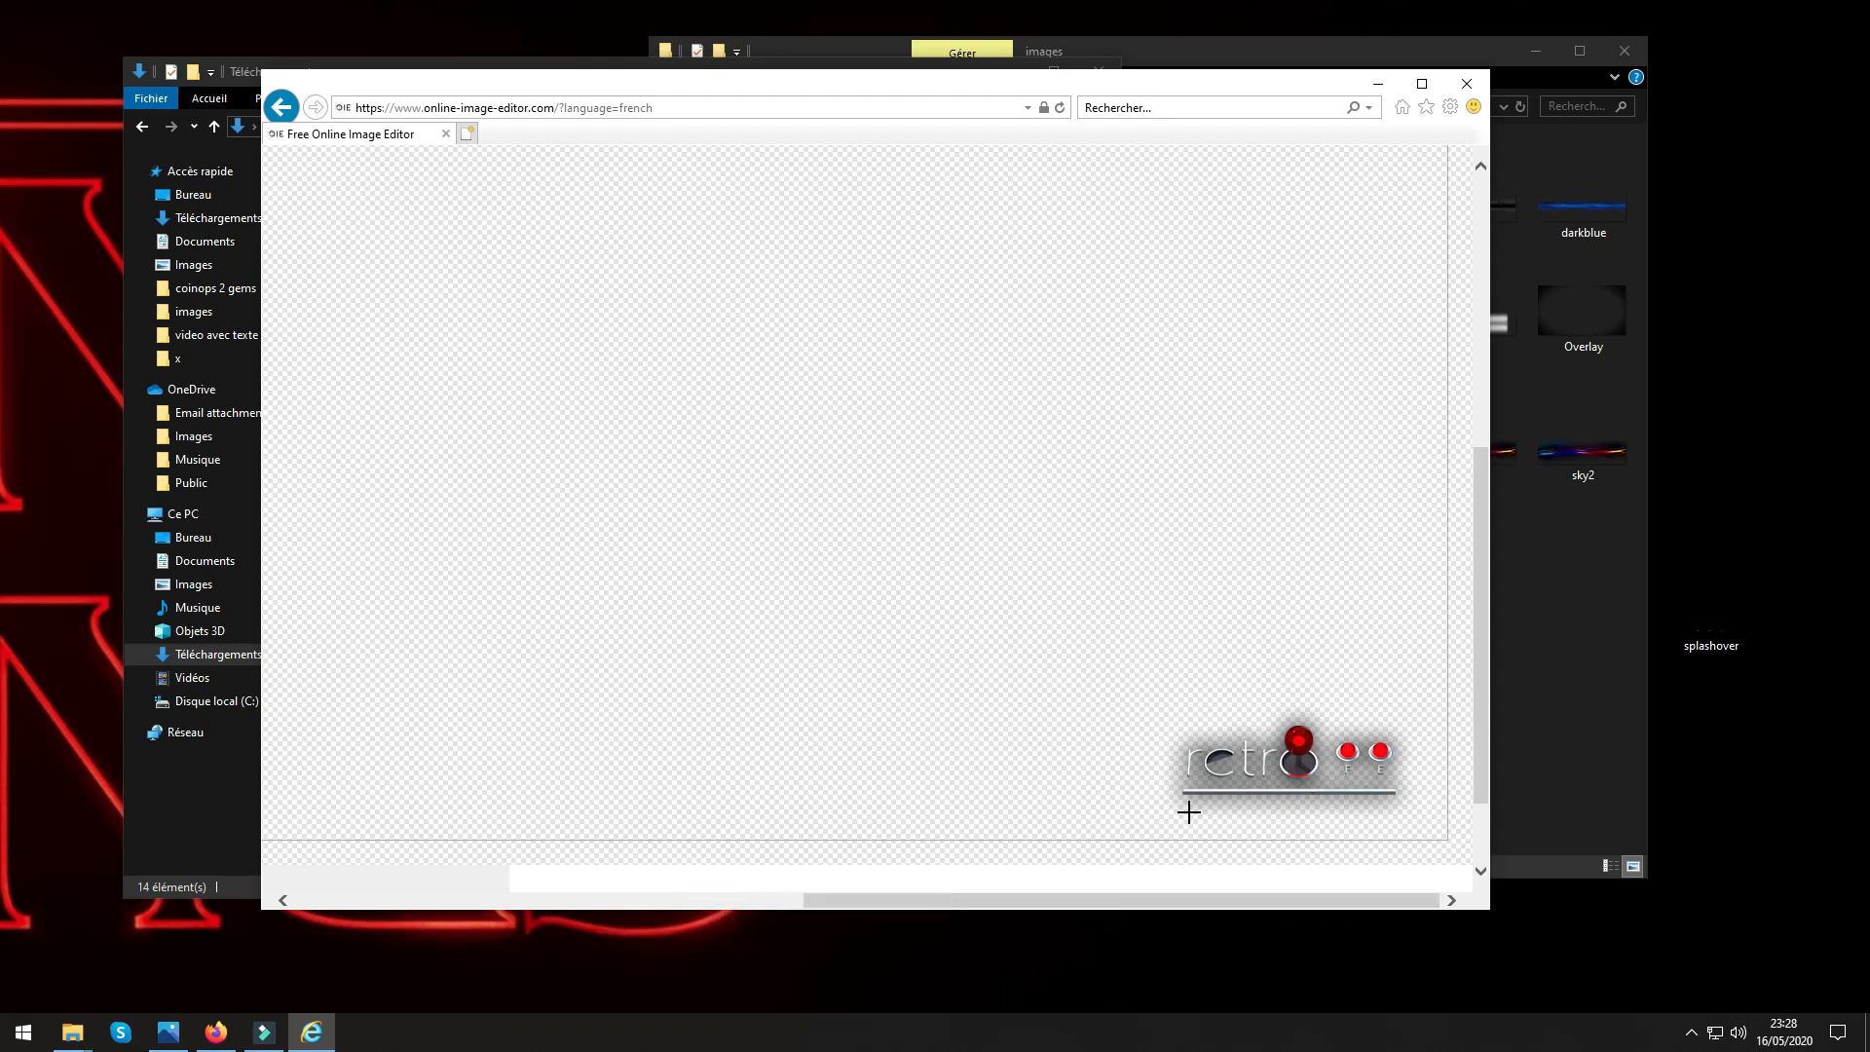
mouse_move(1160, 747)
left_mouse_down()
mouse_move(1401, 732)
mouse_move(1259, 723)
mouse_move(1378, 723)
mouse_move(1395, 746)
mouse_move(1376, 758)
mouse_move(1182, 758)
mouse_move(1392, 743)
mouse_move(1160, 767)
mouse_move(1382, 776)
left_mouse_up()
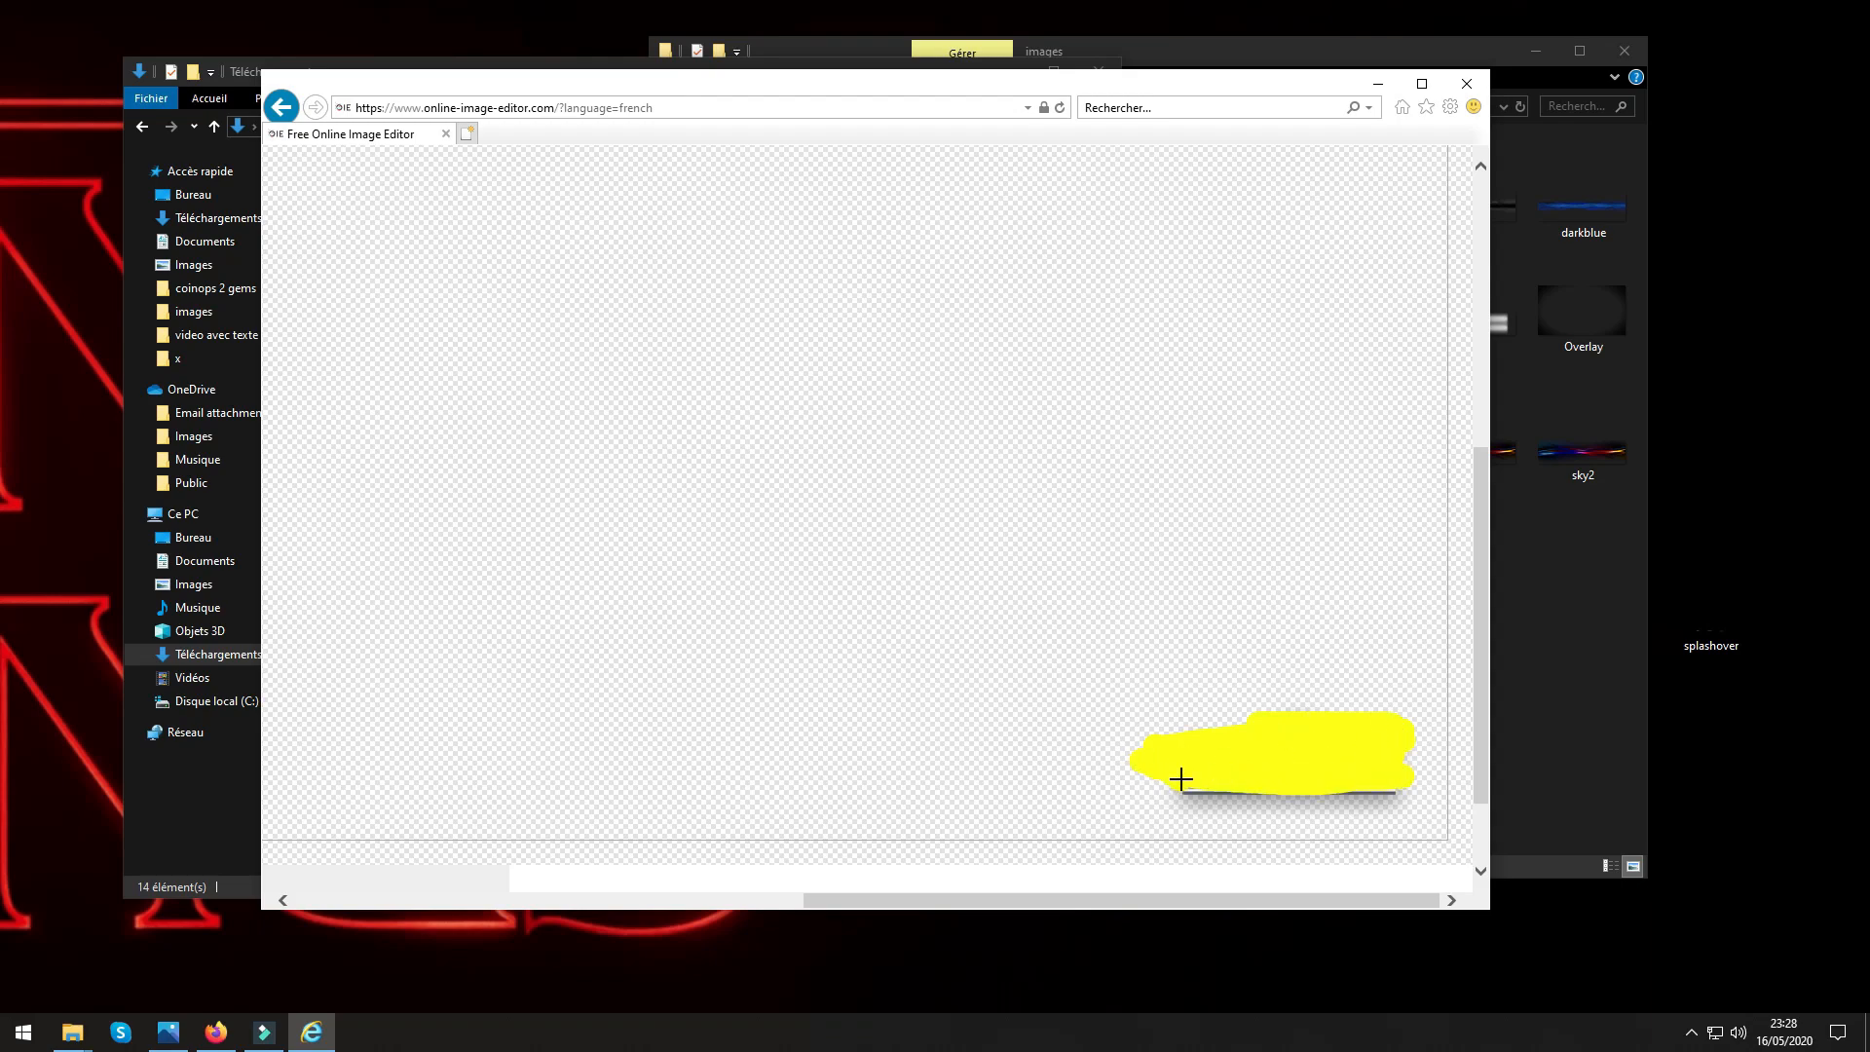
left_click_drag(1240, 785, 1357, 787)
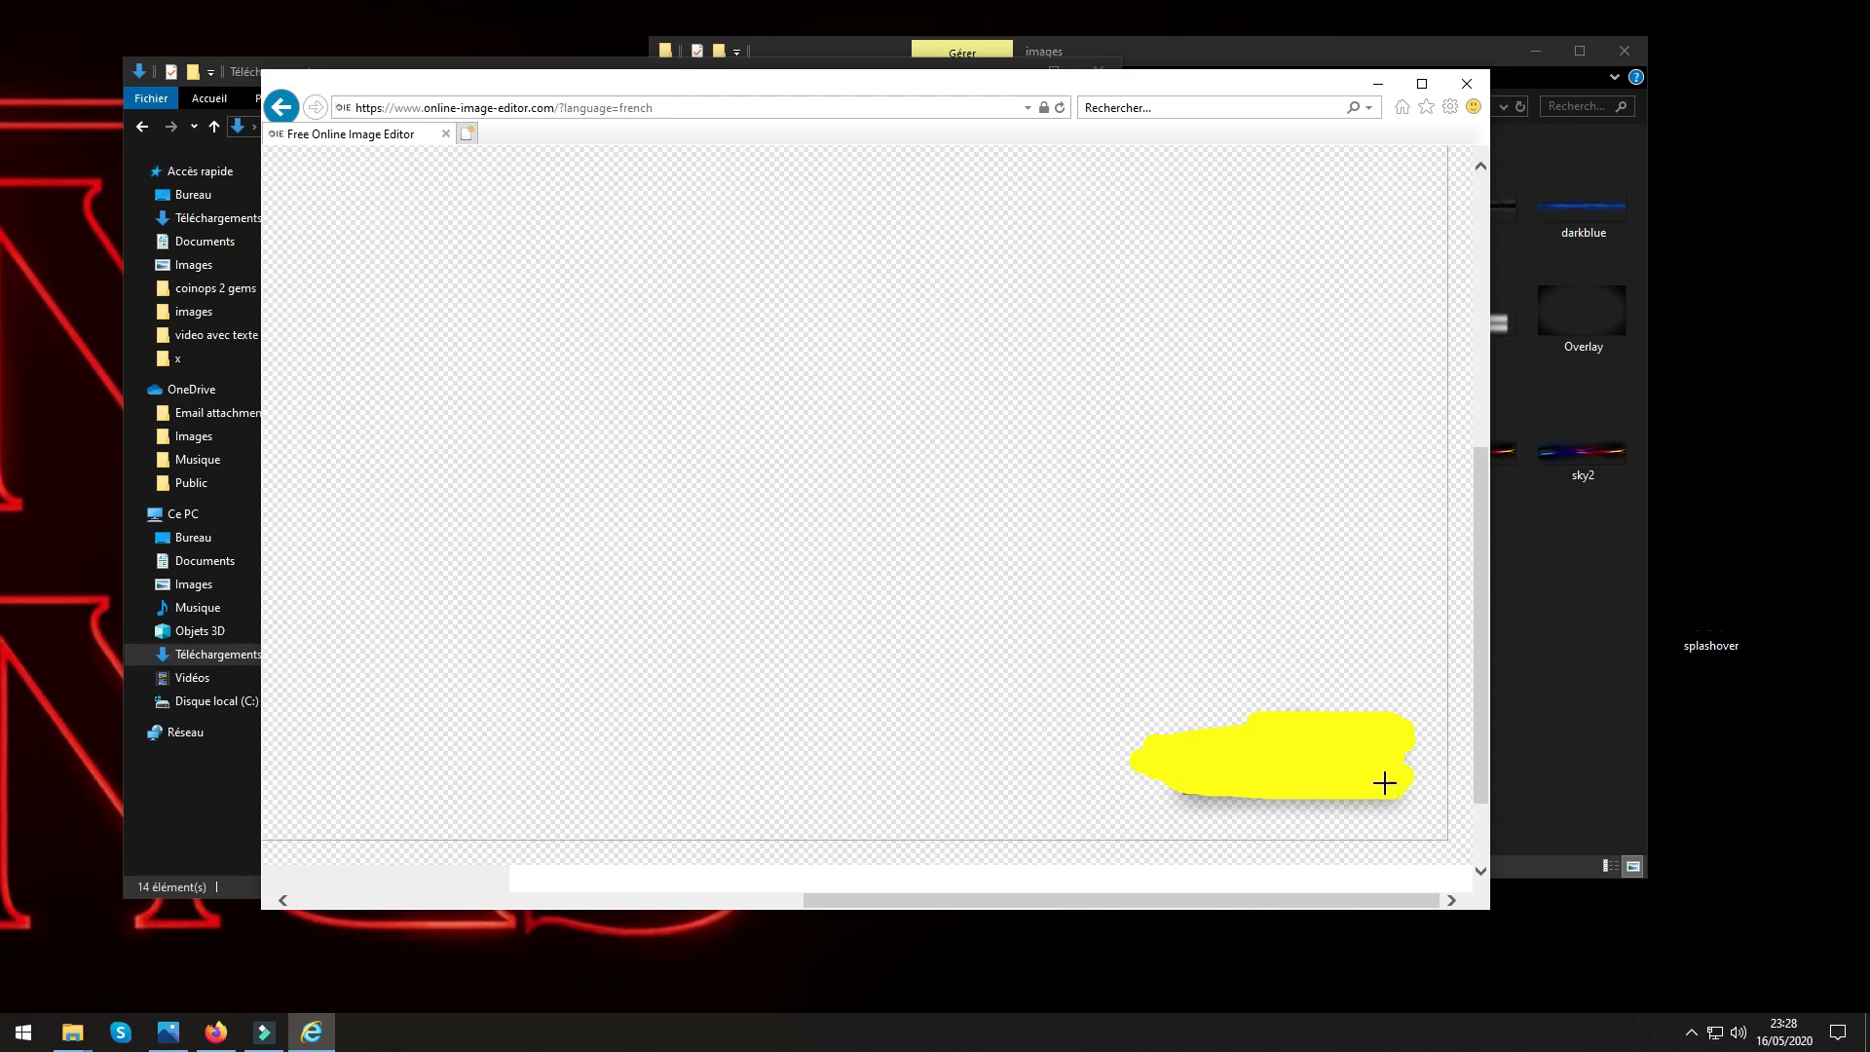
mouse_move(1210, 777)
left_mouse_down()
mouse_move(1213, 712)
mouse_move(1353, 694)
mouse_move(1182, 671)
mouse_move(1391, 657)
mouse_move(1422, 750)
mouse_move(1410, 814)
mouse_move(1100, 823)
mouse_move(1145, 723)
mouse_move(1164, 770)
mouse_move(1368, 800)
mouse_move(1099, 811)
mouse_move(1428, 781)
mouse_move(1337, 805)
mouse_move(1138, 811)
mouse_move(1397, 789)
mouse_move(1160, 794)
mouse_move(1361, 772)
mouse_move(1148, 779)
mouse_move(1434, 758)
mouse_move(1257, 784)
mouse_move(1398, 758)
mouse_move(1149, 748)
mouse_move(1211, 738)
left_mouse_up()
left_click_drag(1394, 730, 1381, 656)
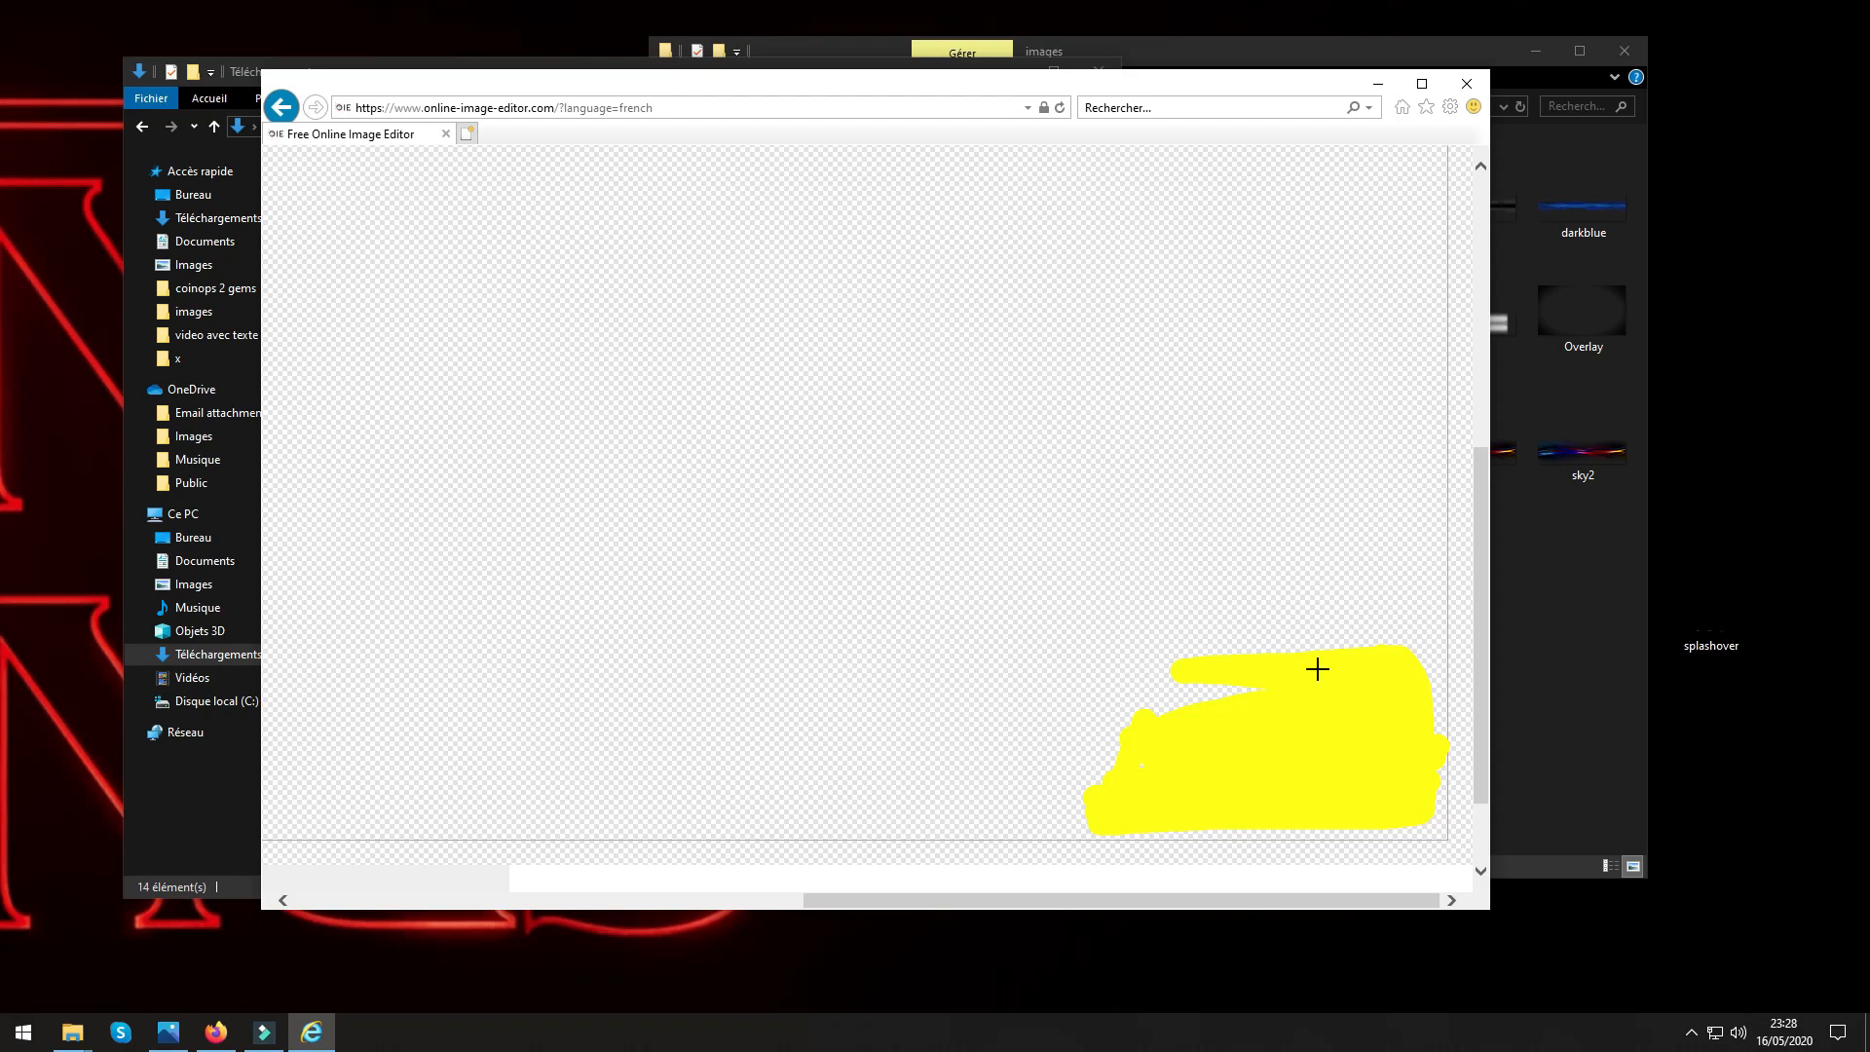
left_click_drag(1317, 668, 1148, 702)
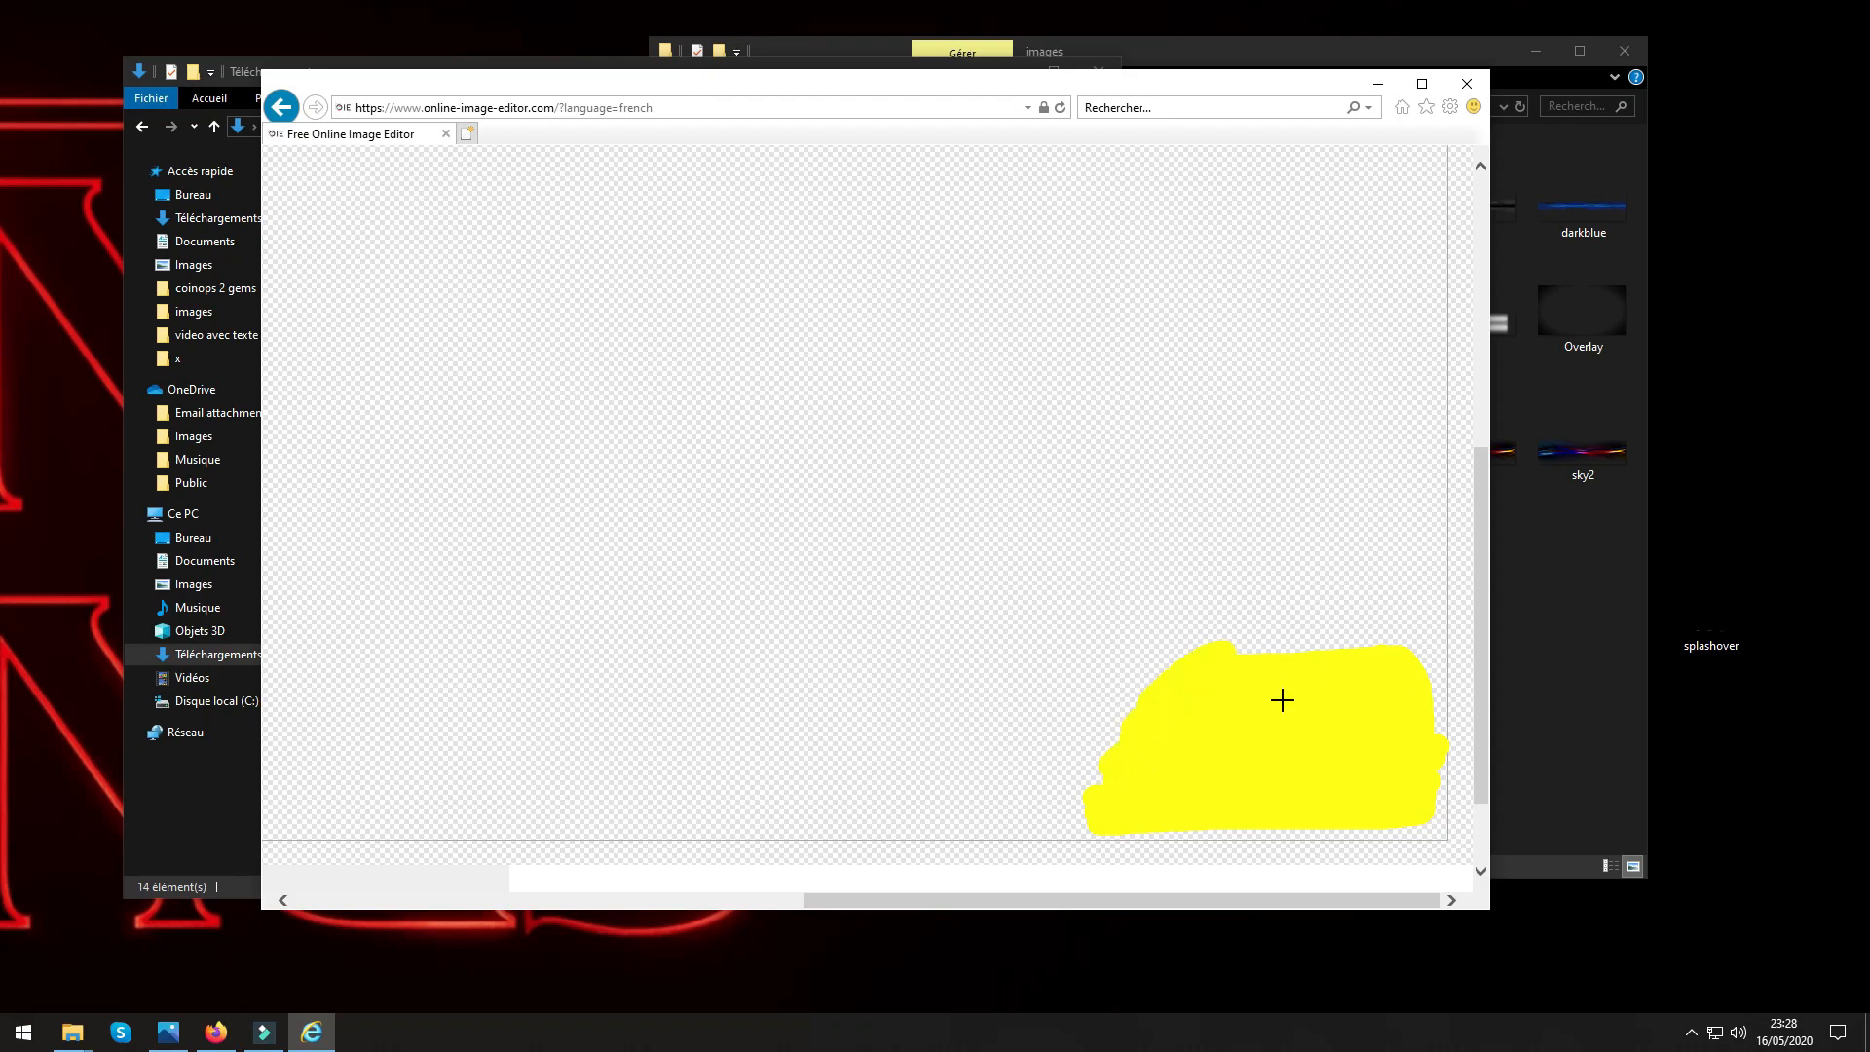
key("ctrl+z")
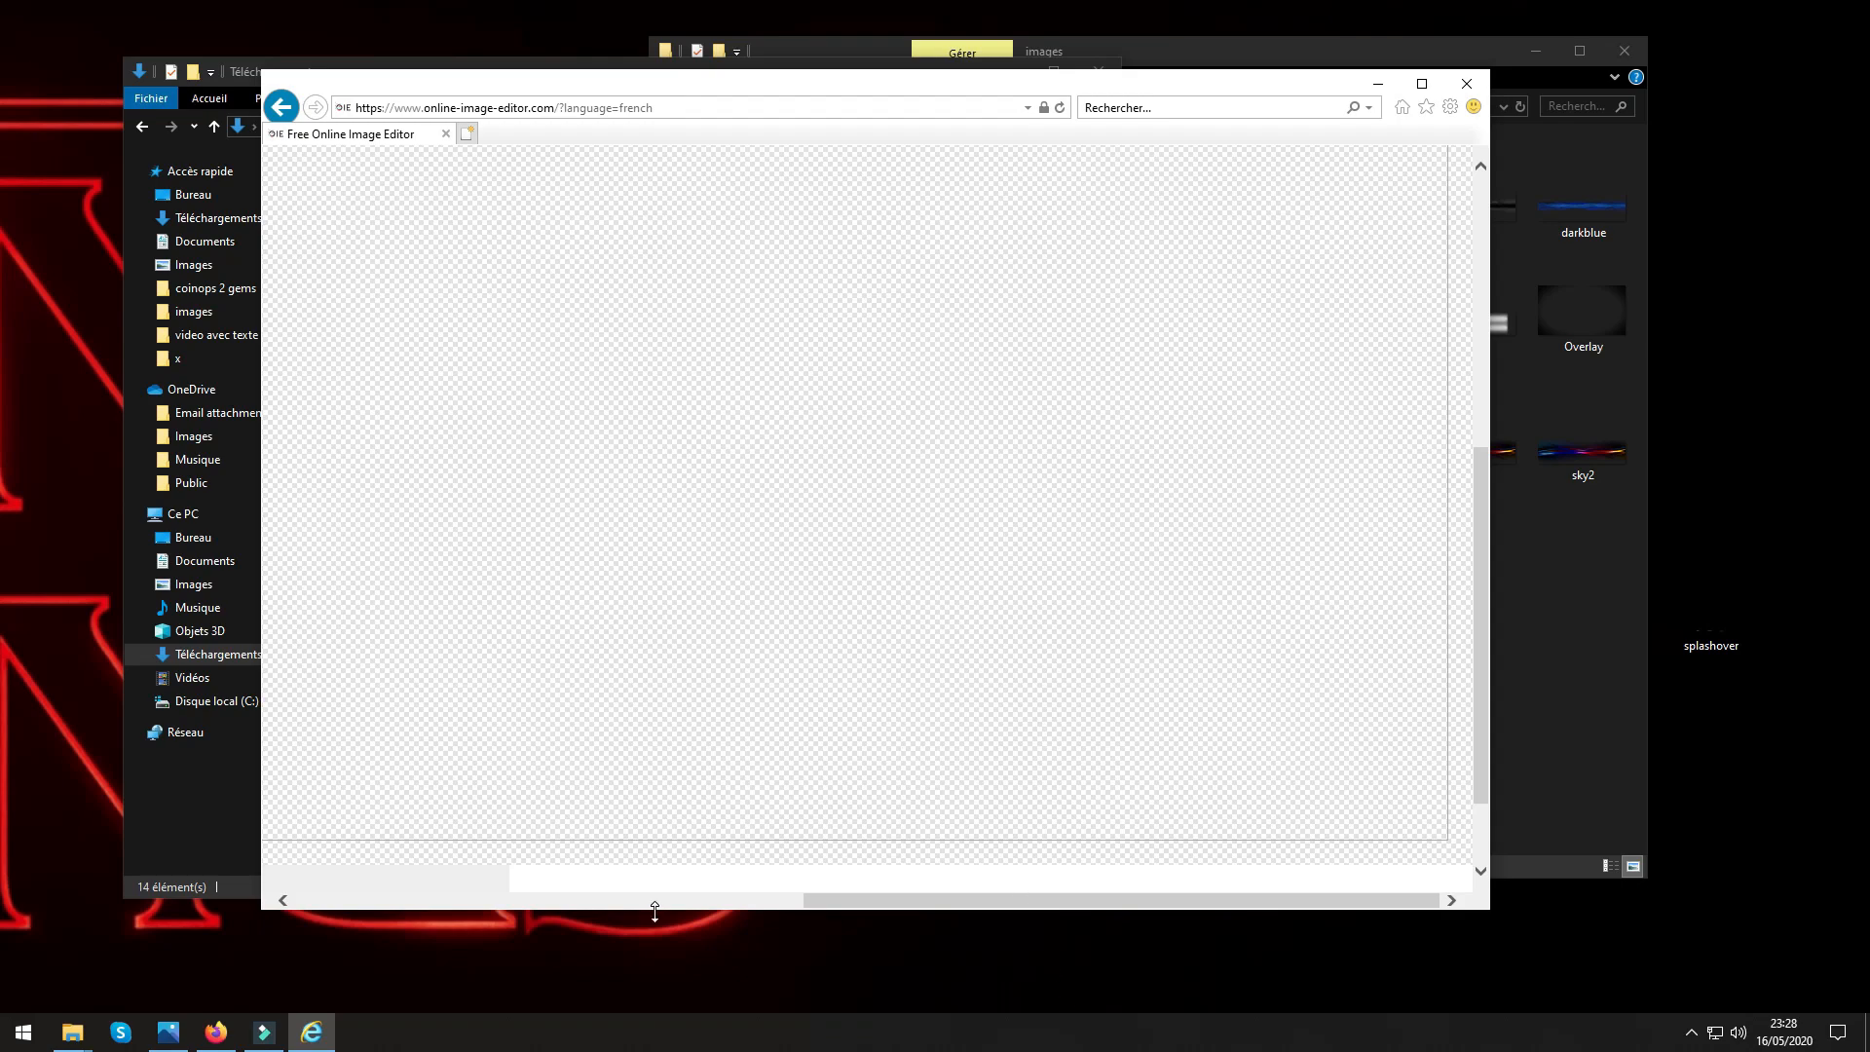
Save the cleared image locally as oie_transparent.png and close the browser.
left_click_drag(1221, 902, 688, 873)
scroll(903, 697, "up", 5)
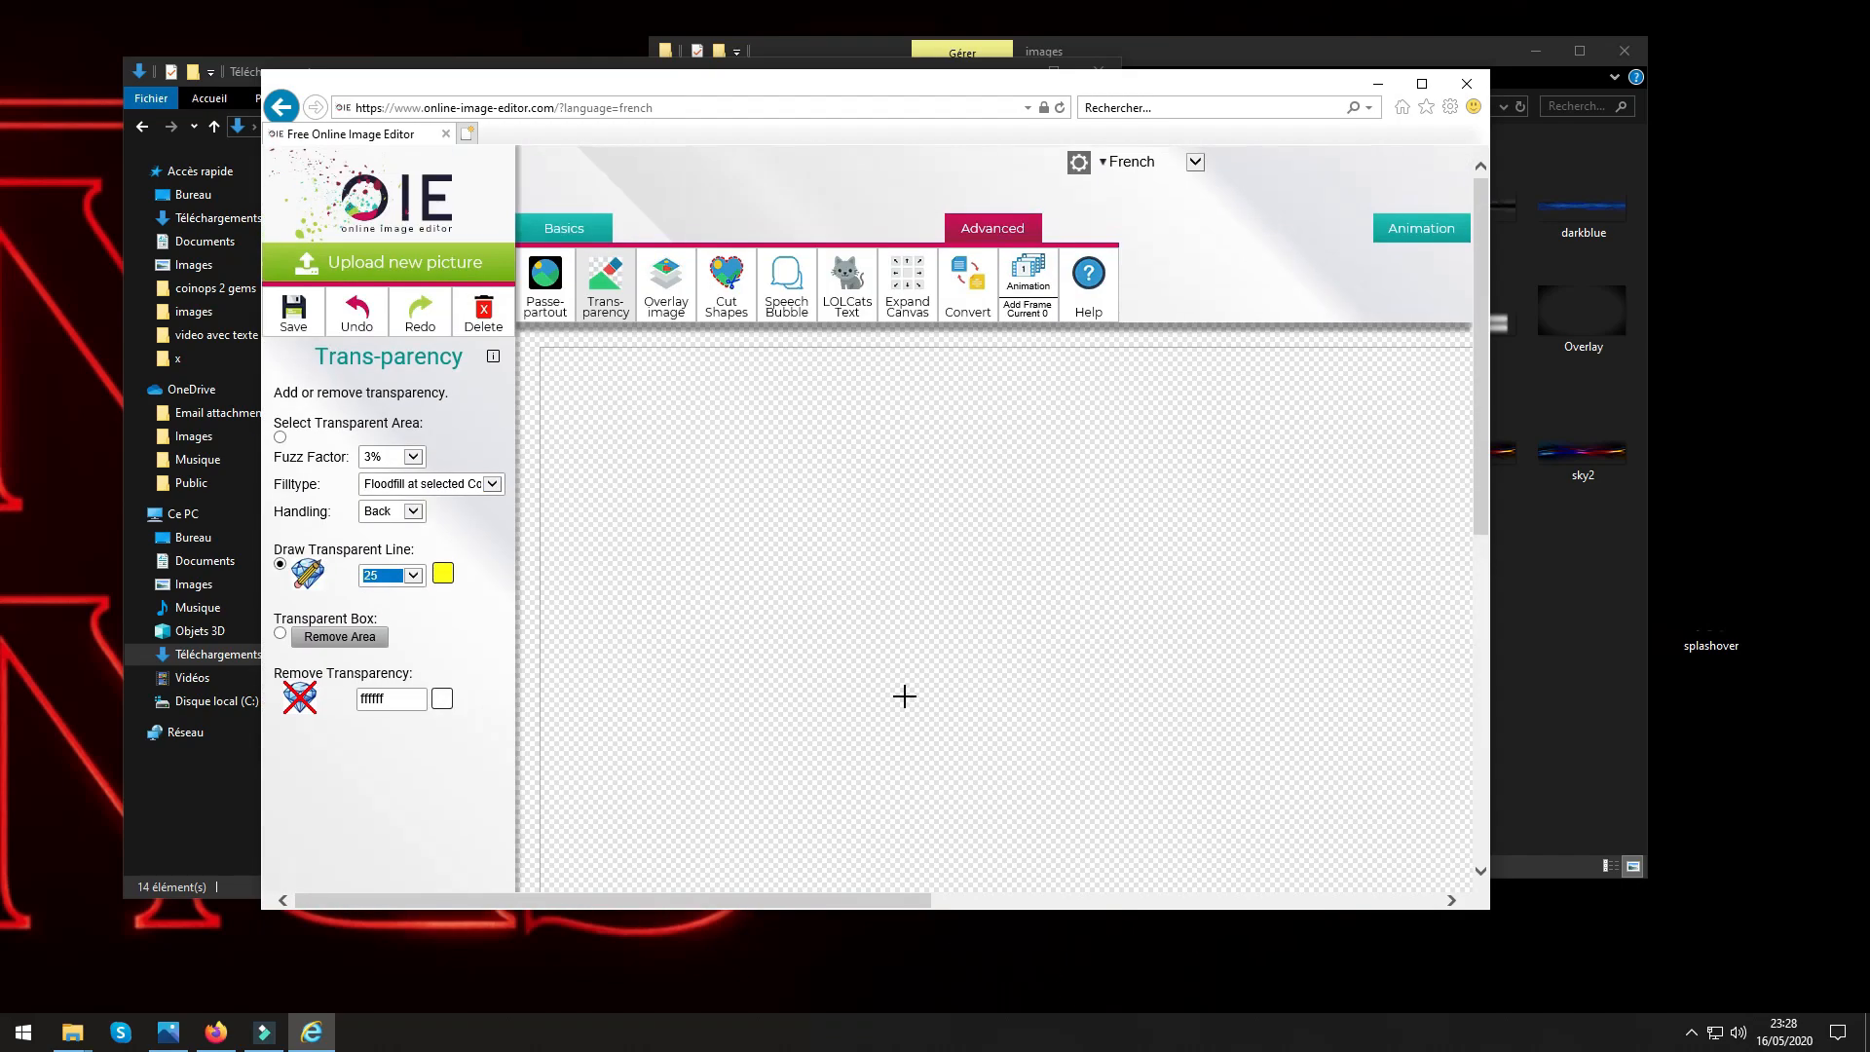
left_click(293, 311)
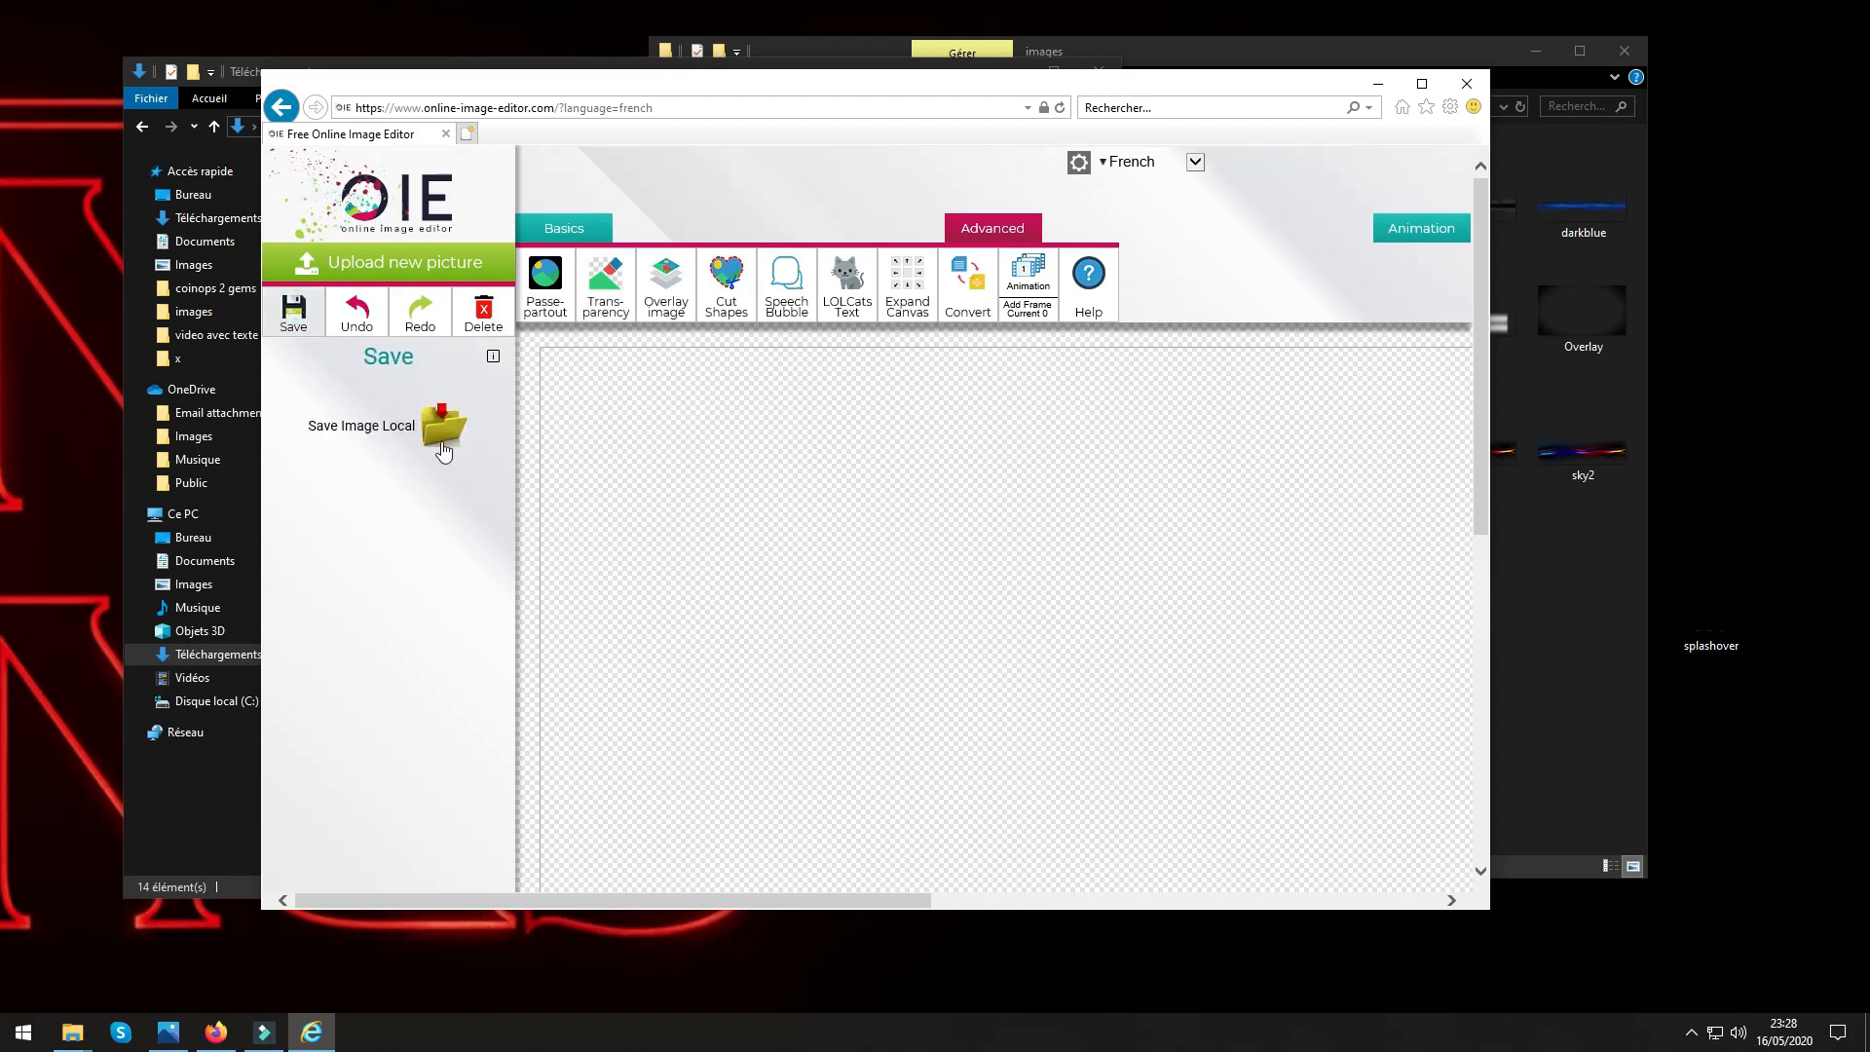
left_click(444, 432)
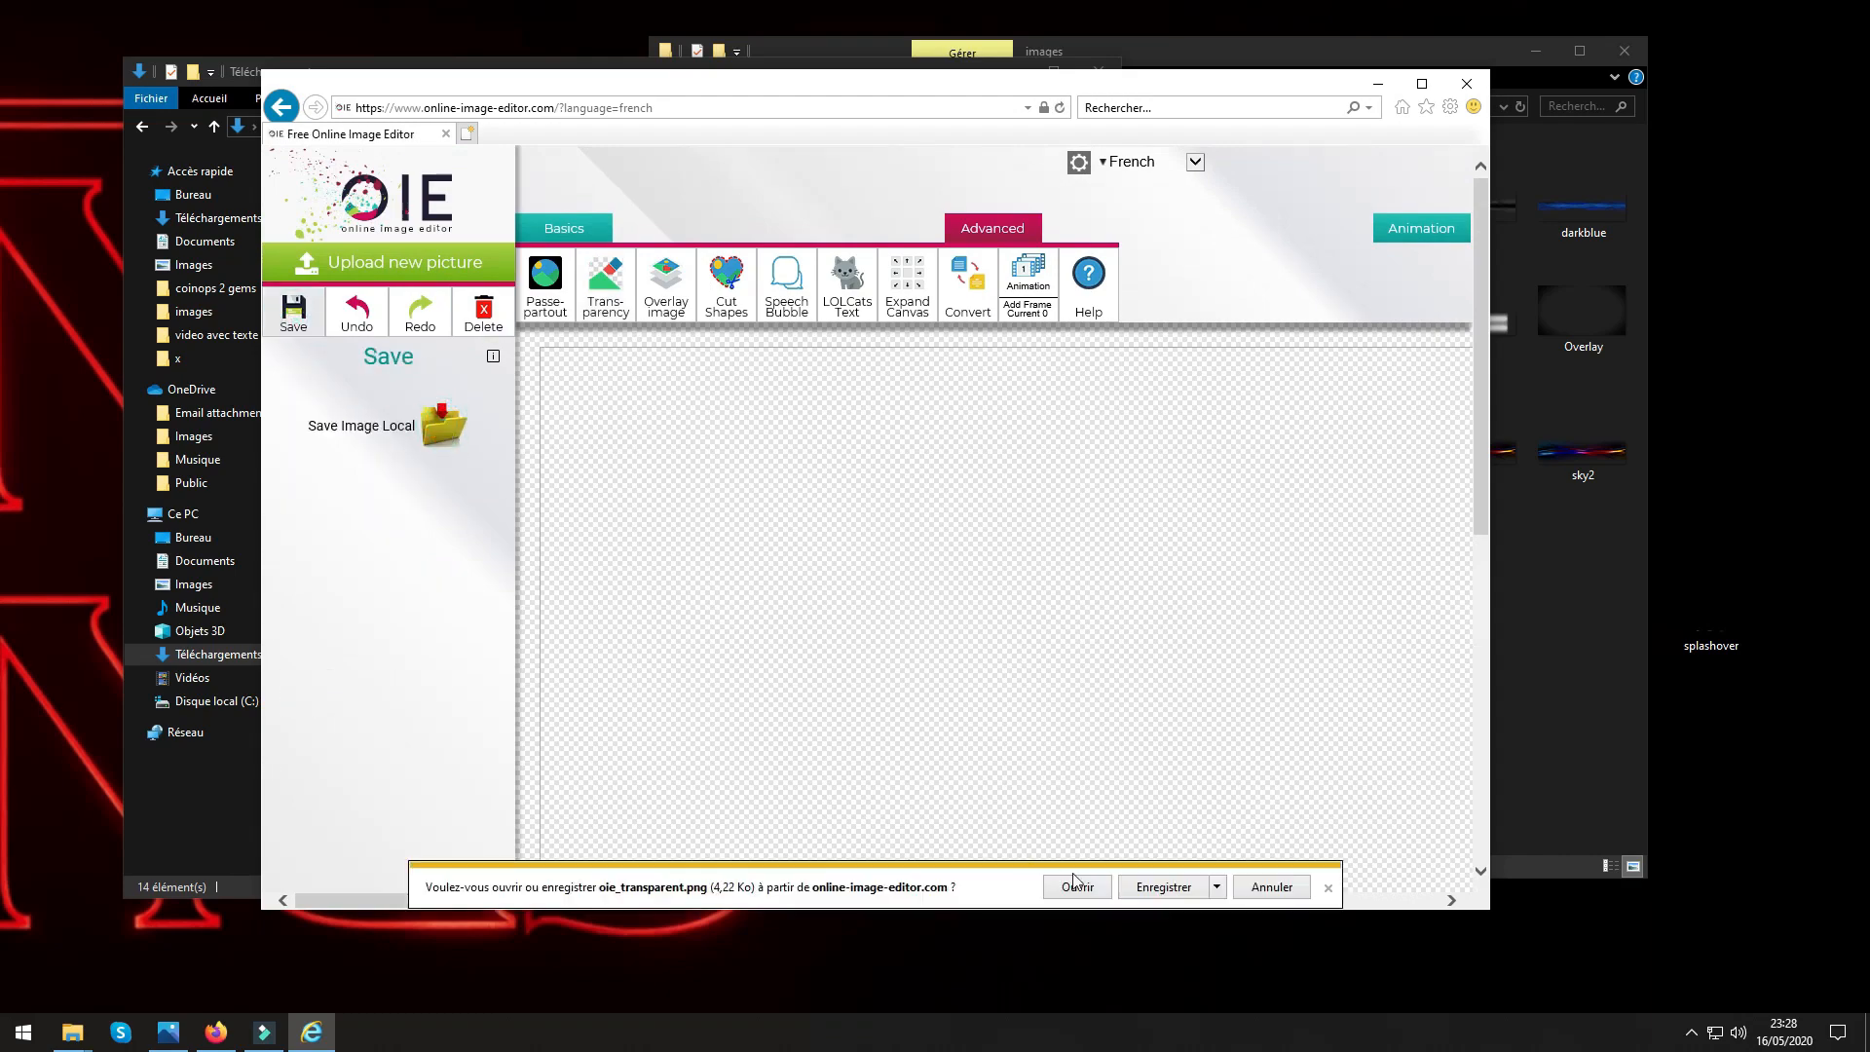
left_click(1157, 888)
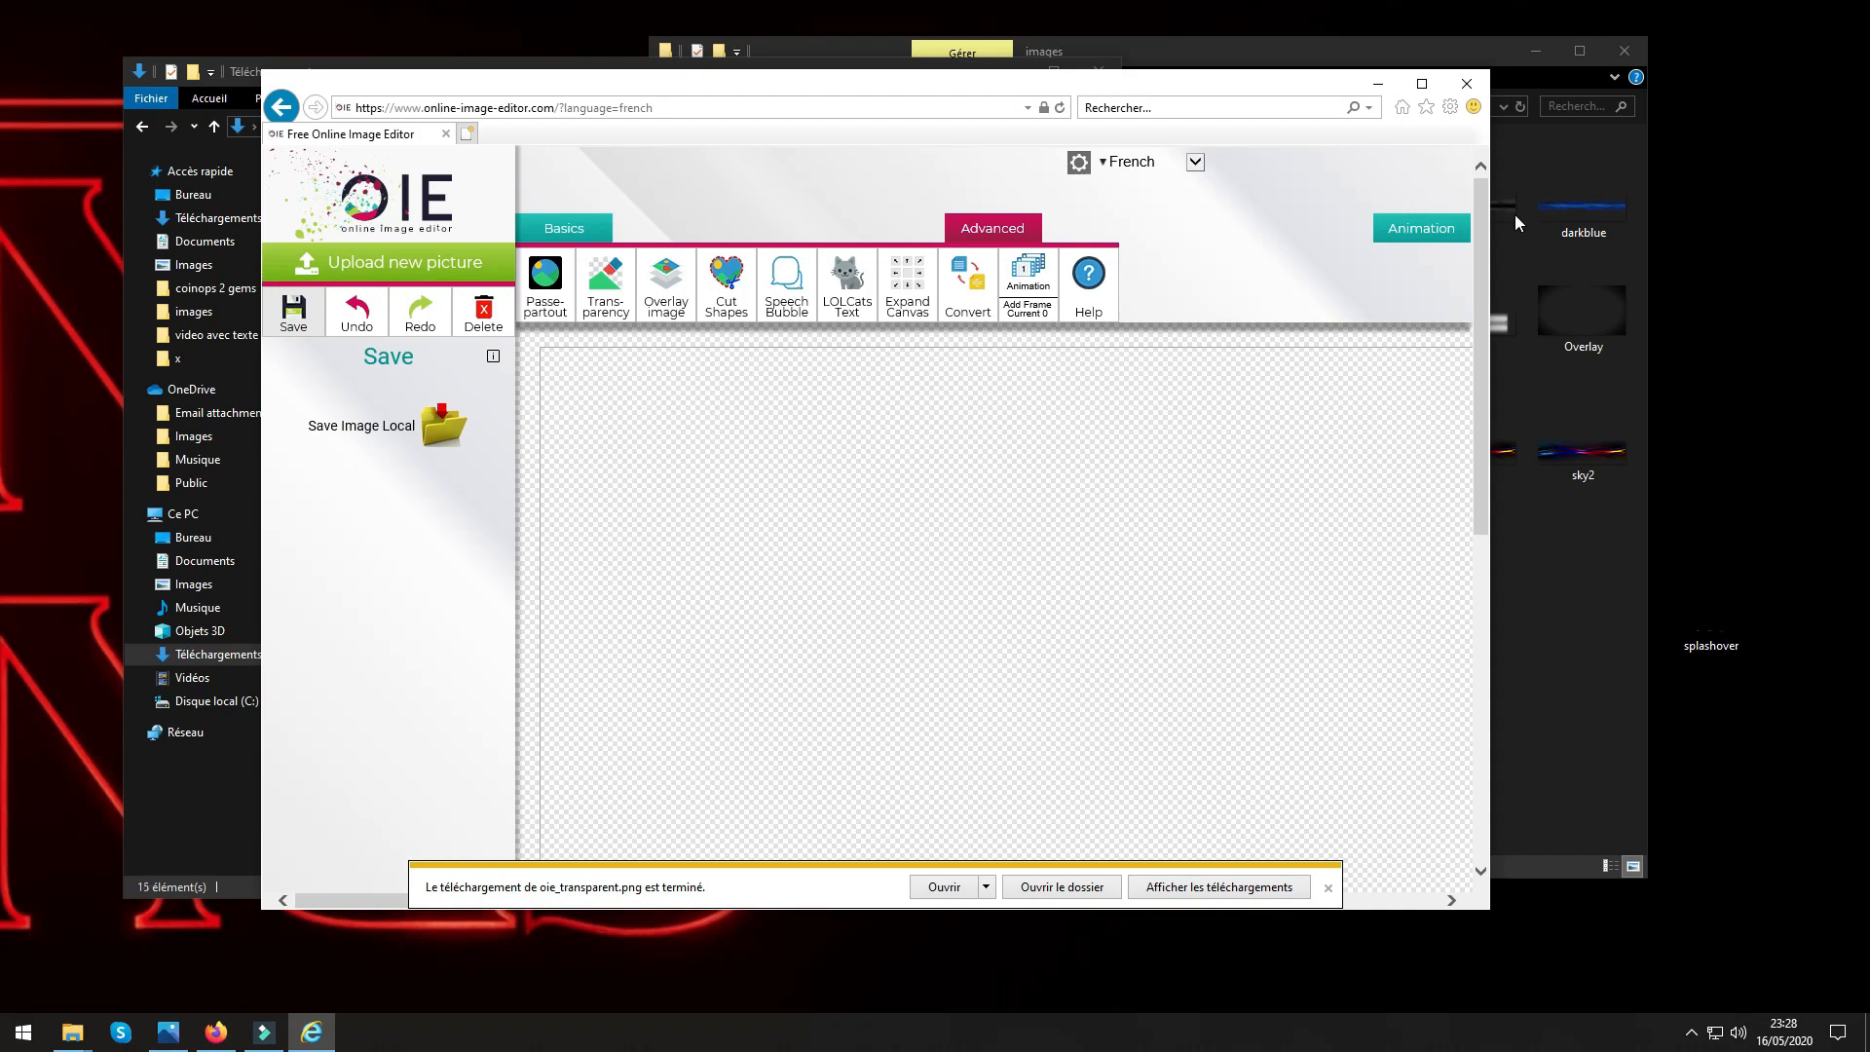
left_click(1467, 84)
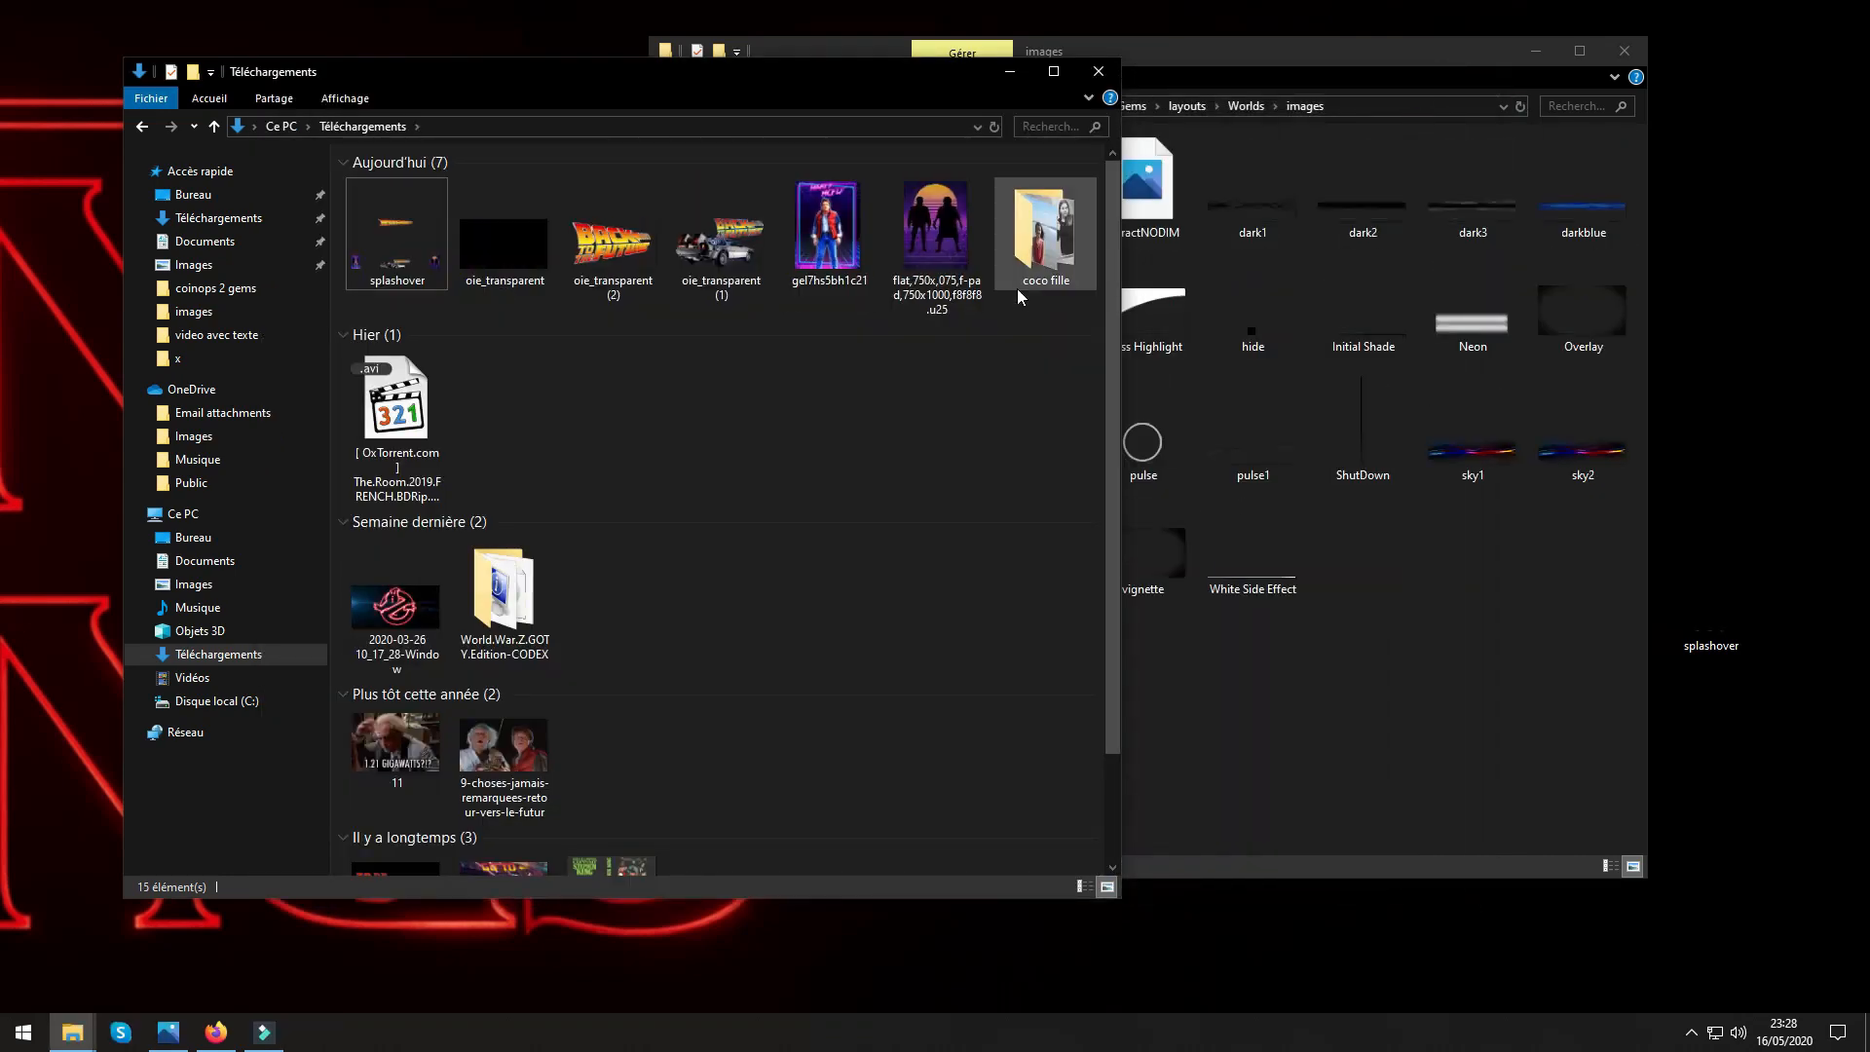
Open the oie_transparent image from the Téléchargements folder in paint.net and maximize its window.
right_click(511, 259)
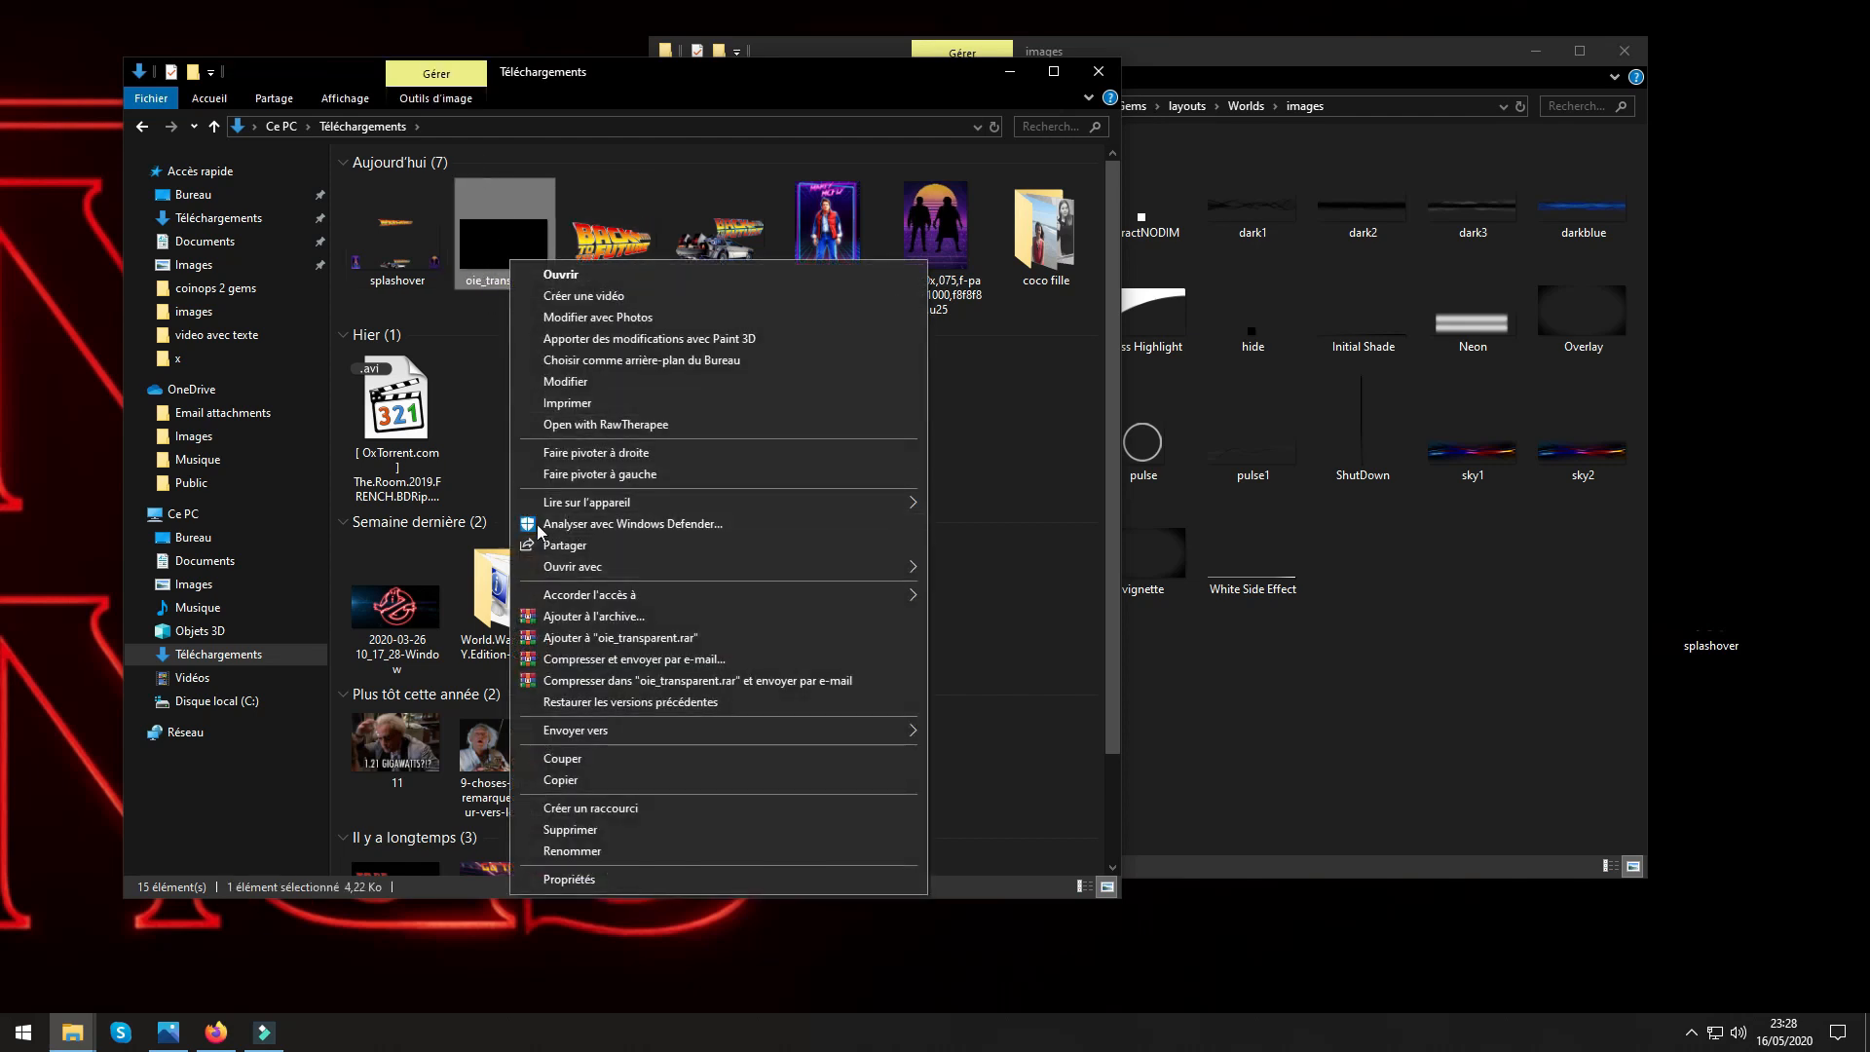
mouse_move(562, 575)
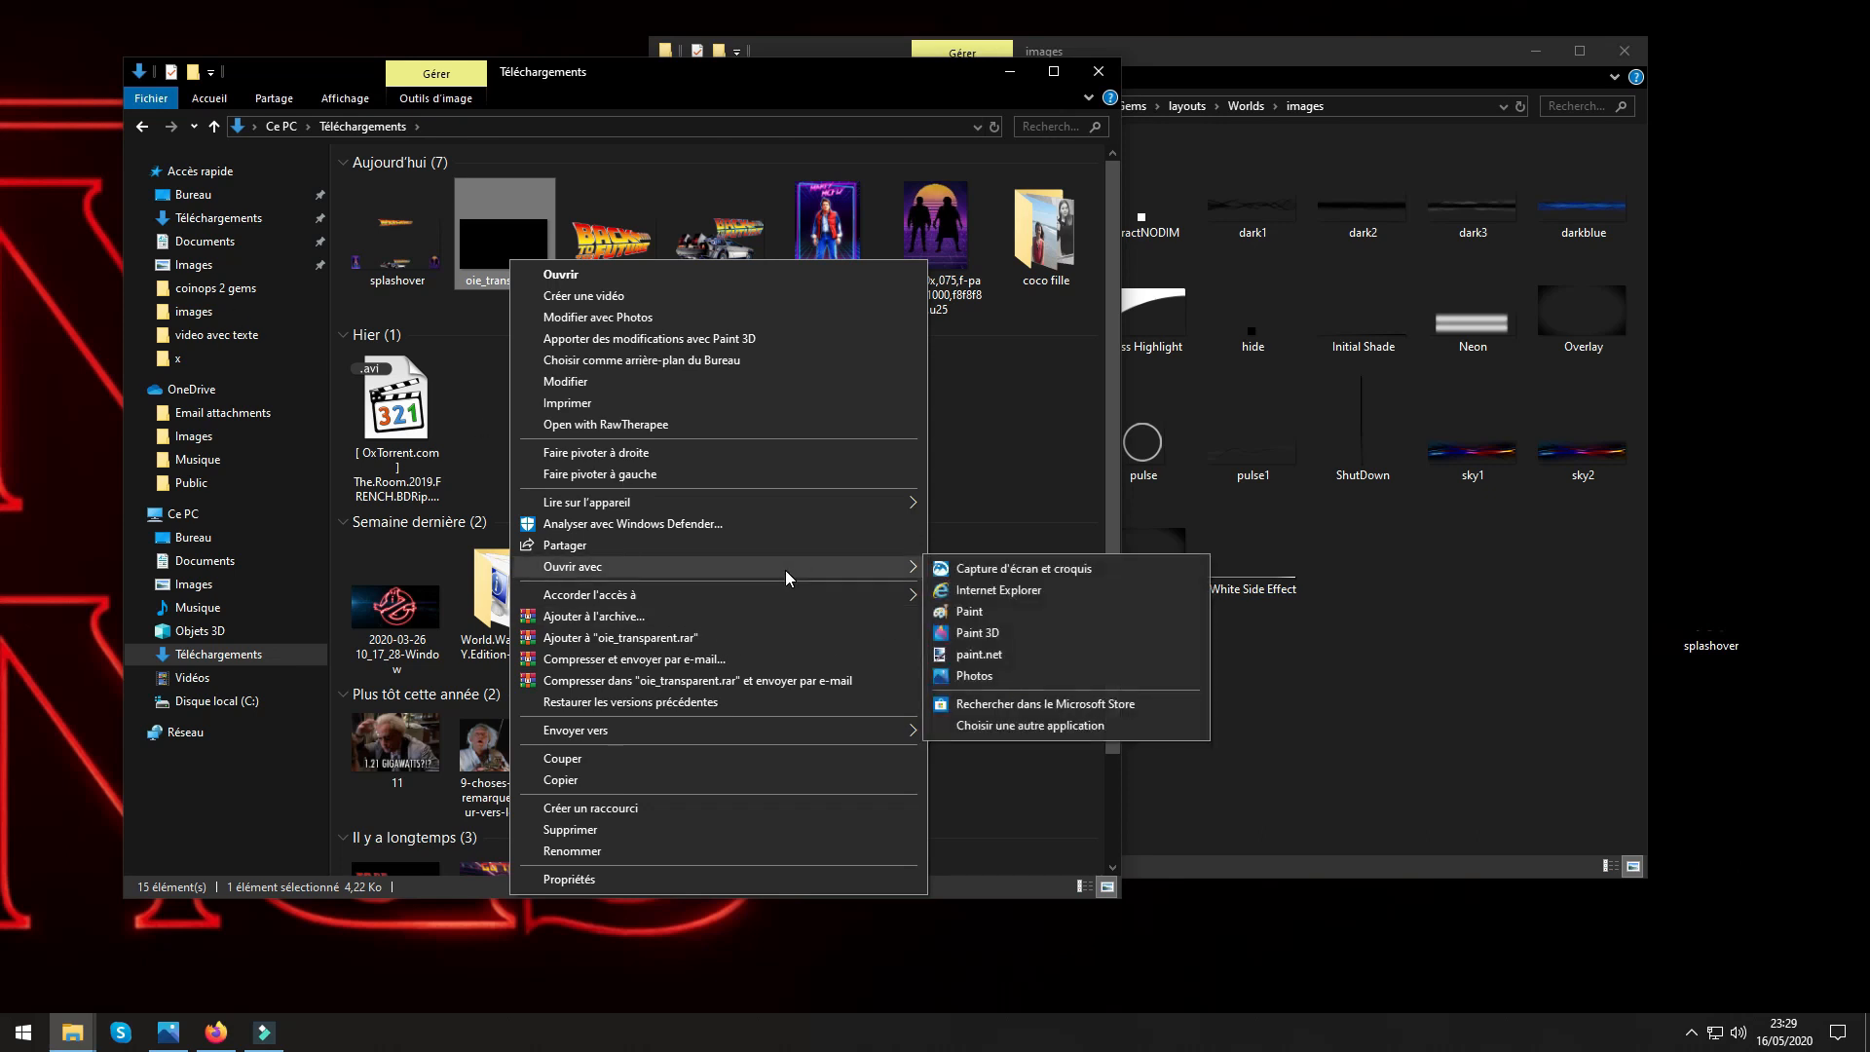
left_click(976, 655)
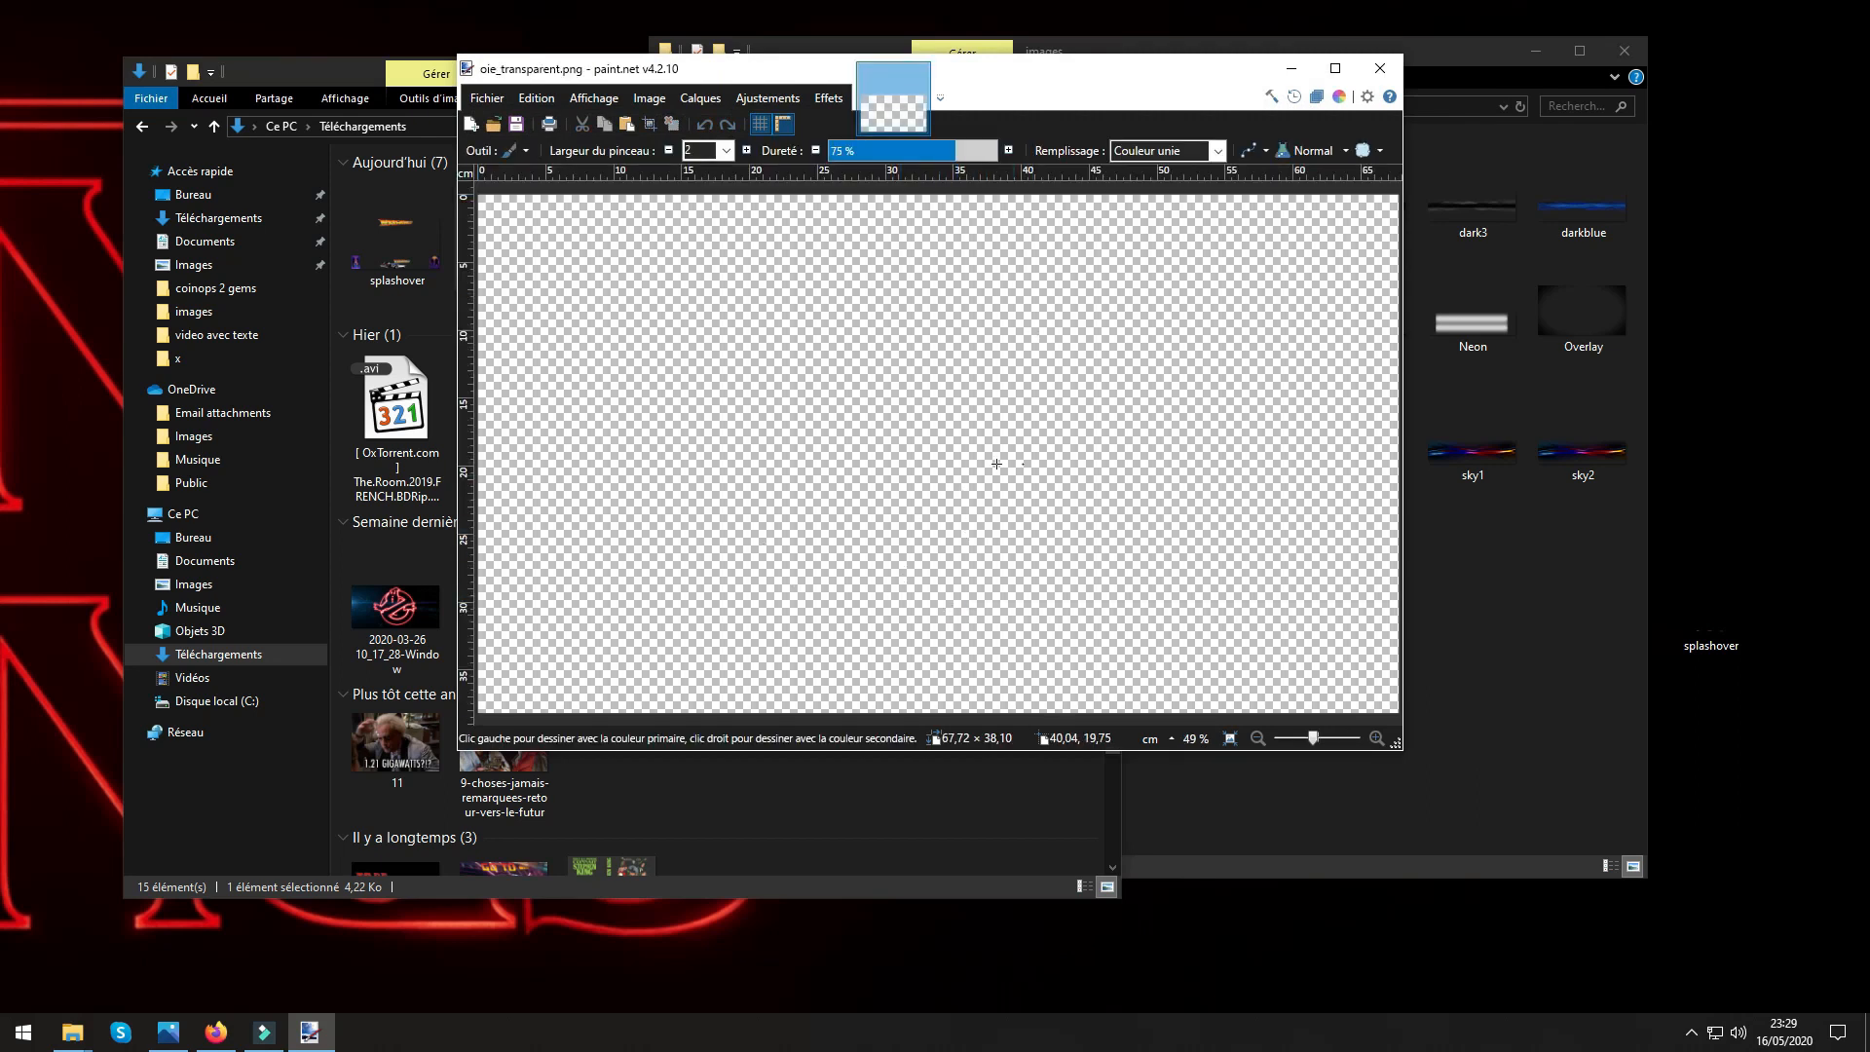
left_click(1335, 67)
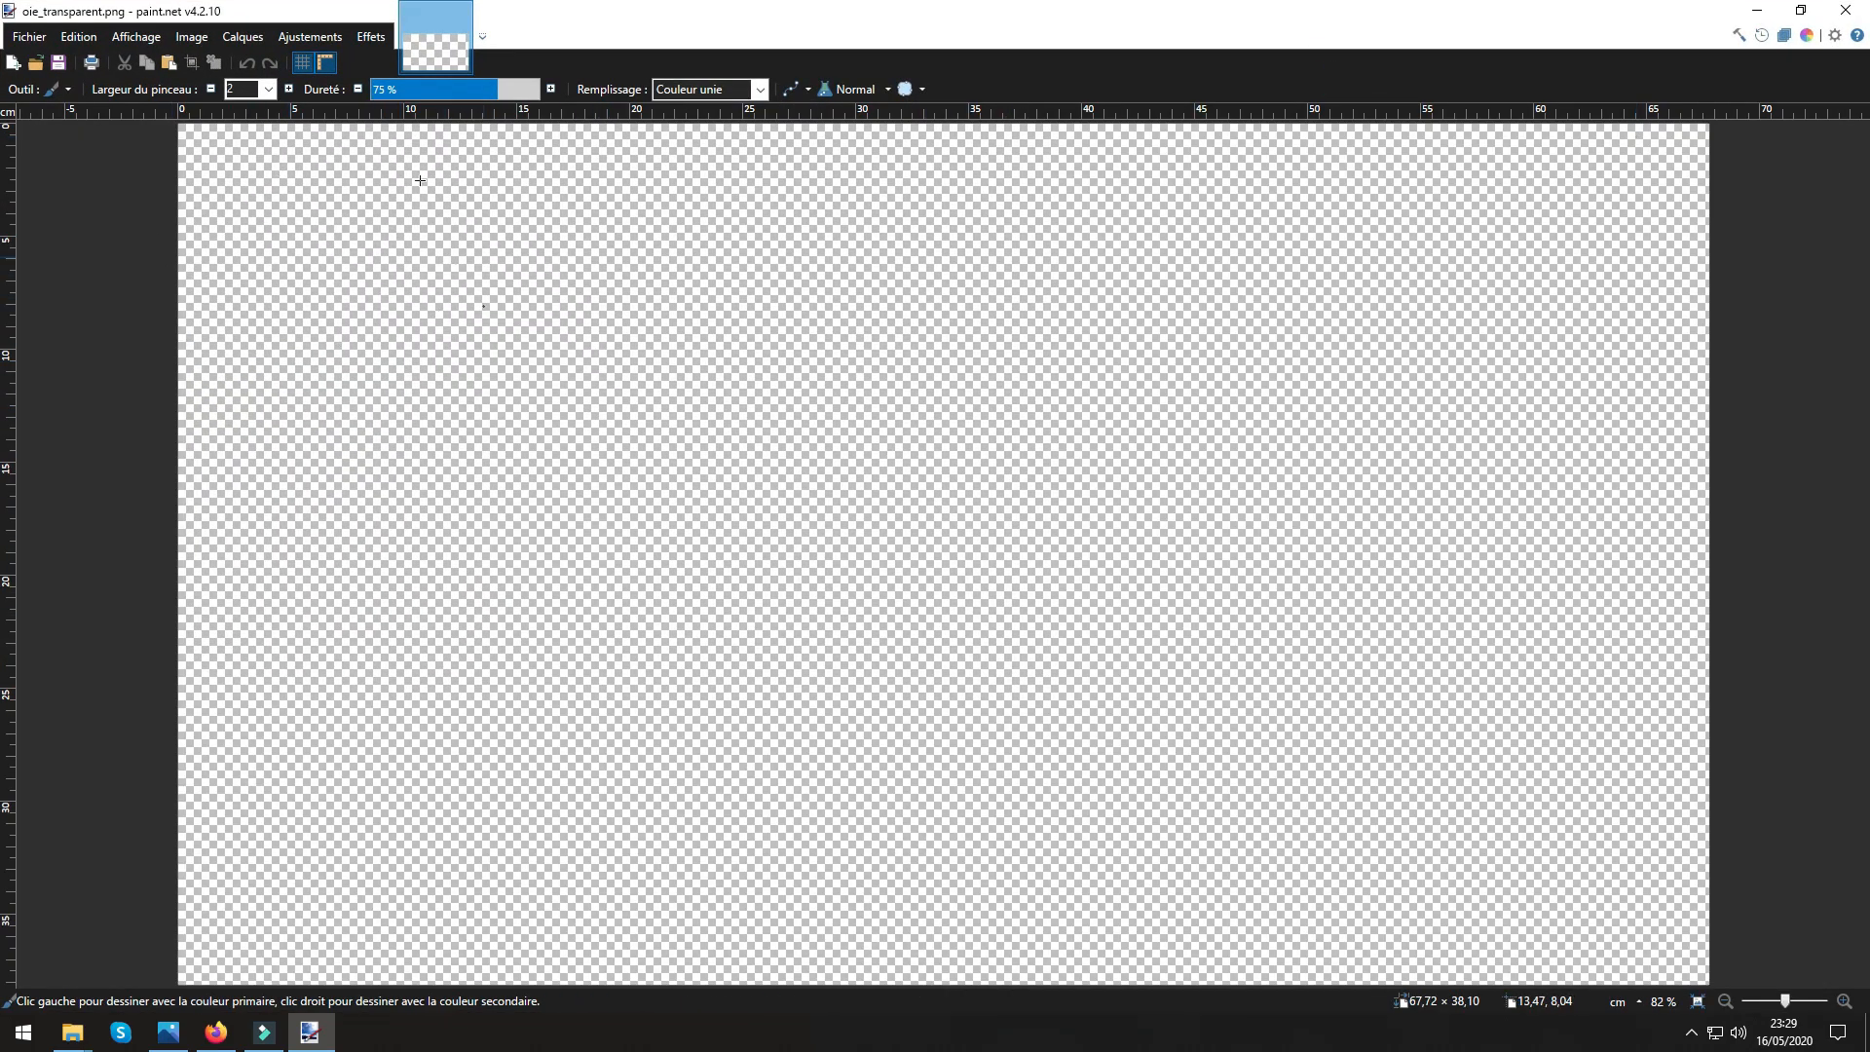
Import the DeLorean picture oie_transparent (1) from the Téléchargements folder as a new layer.
left_click(239, 37)
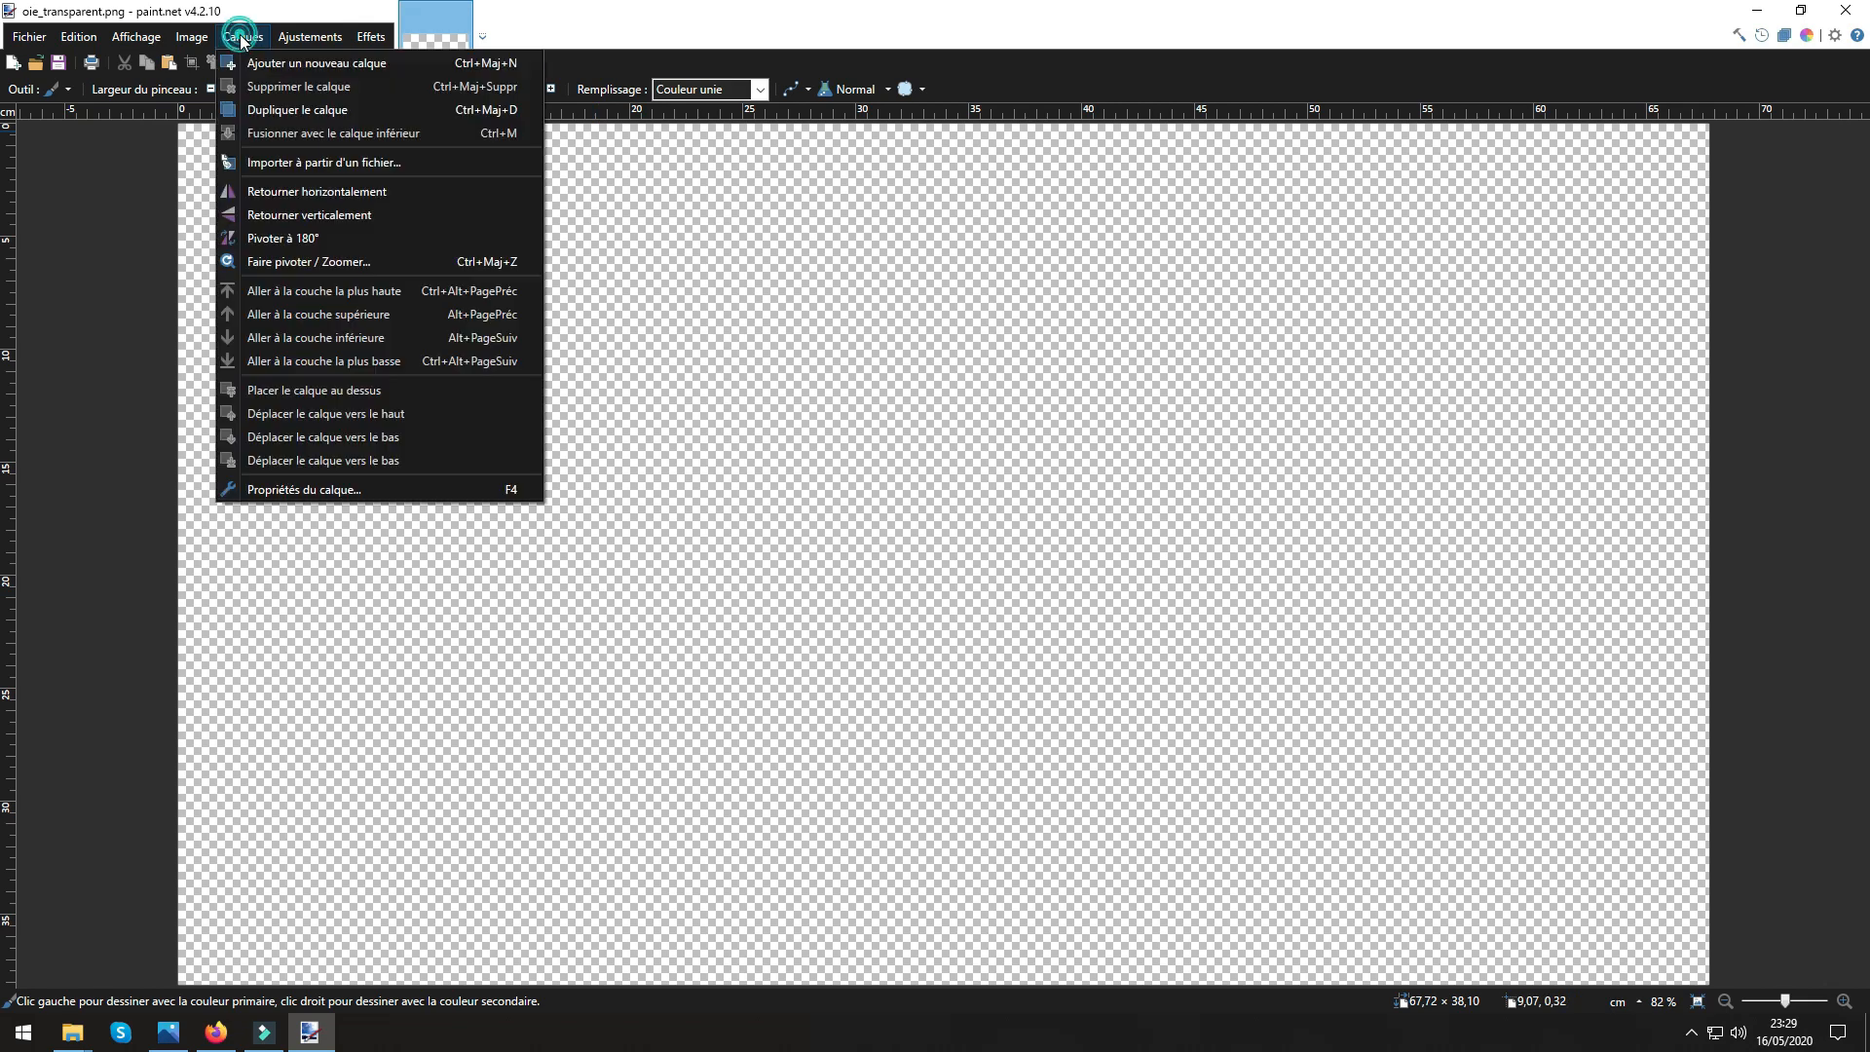
left_click(272, 161)
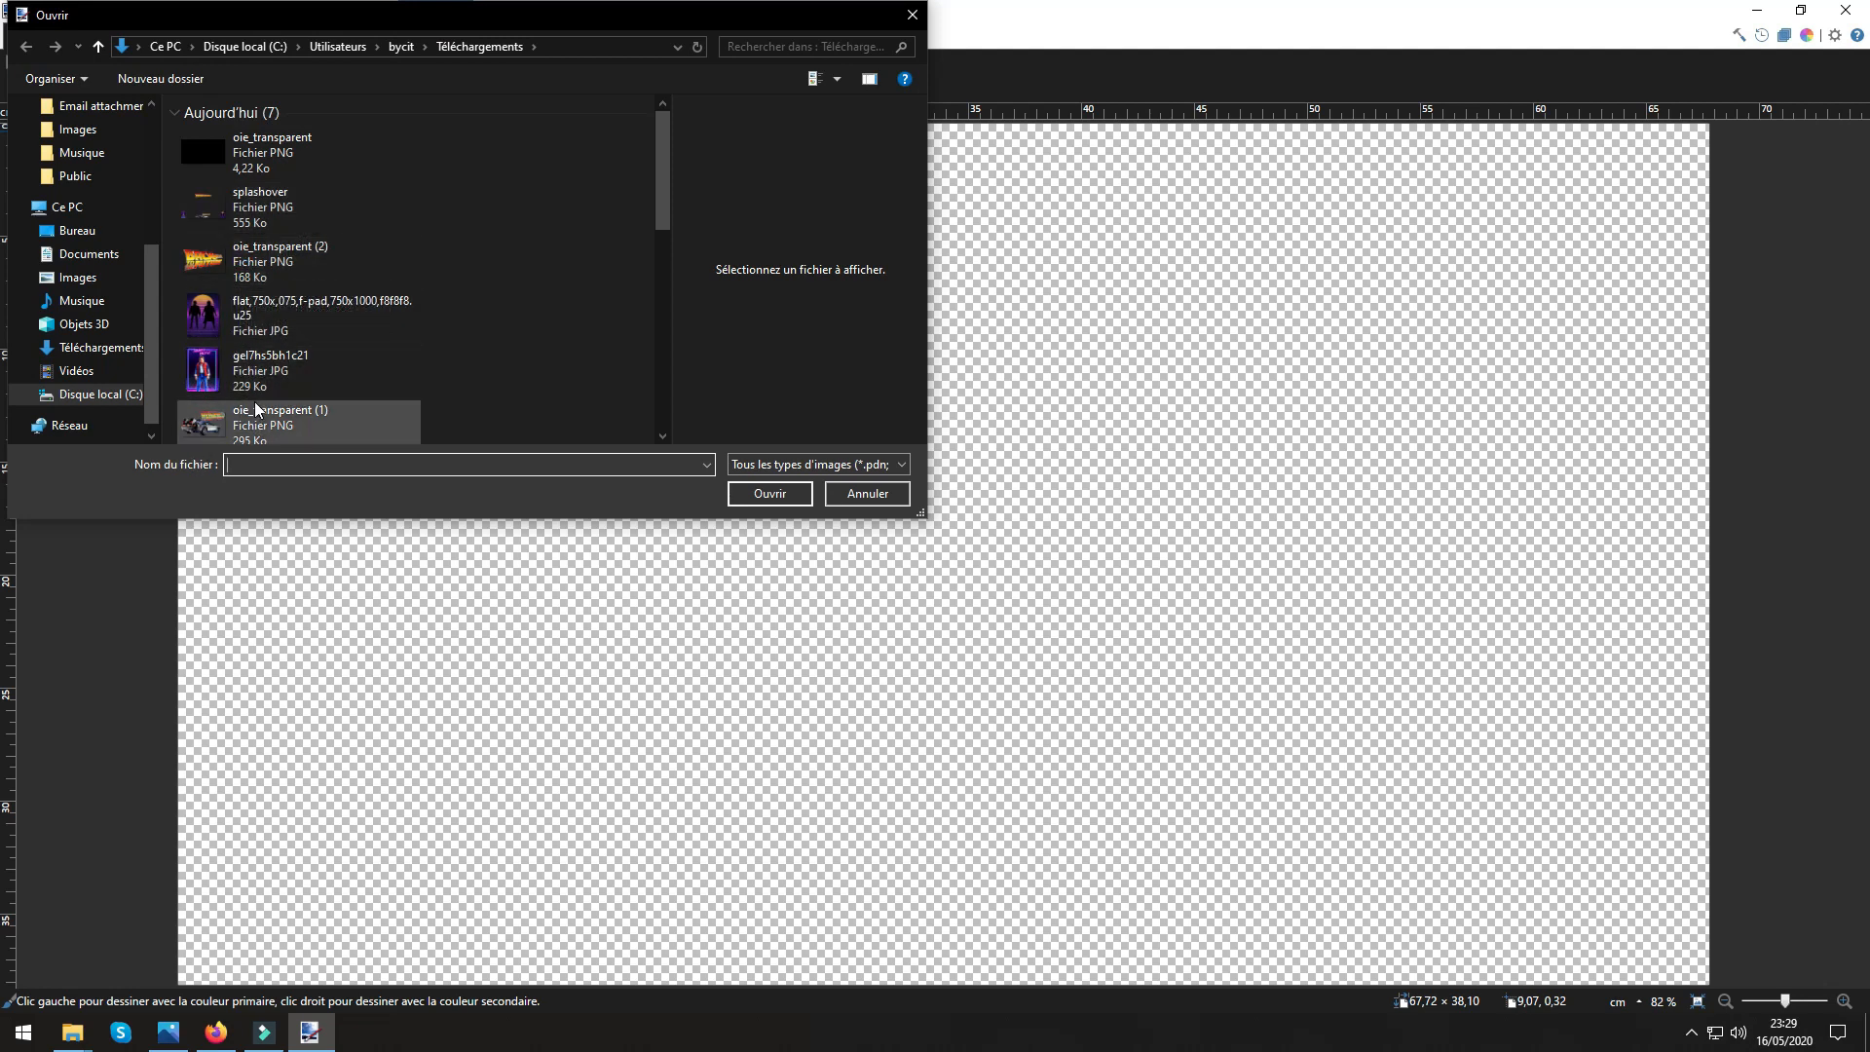
left_click(253, 426)
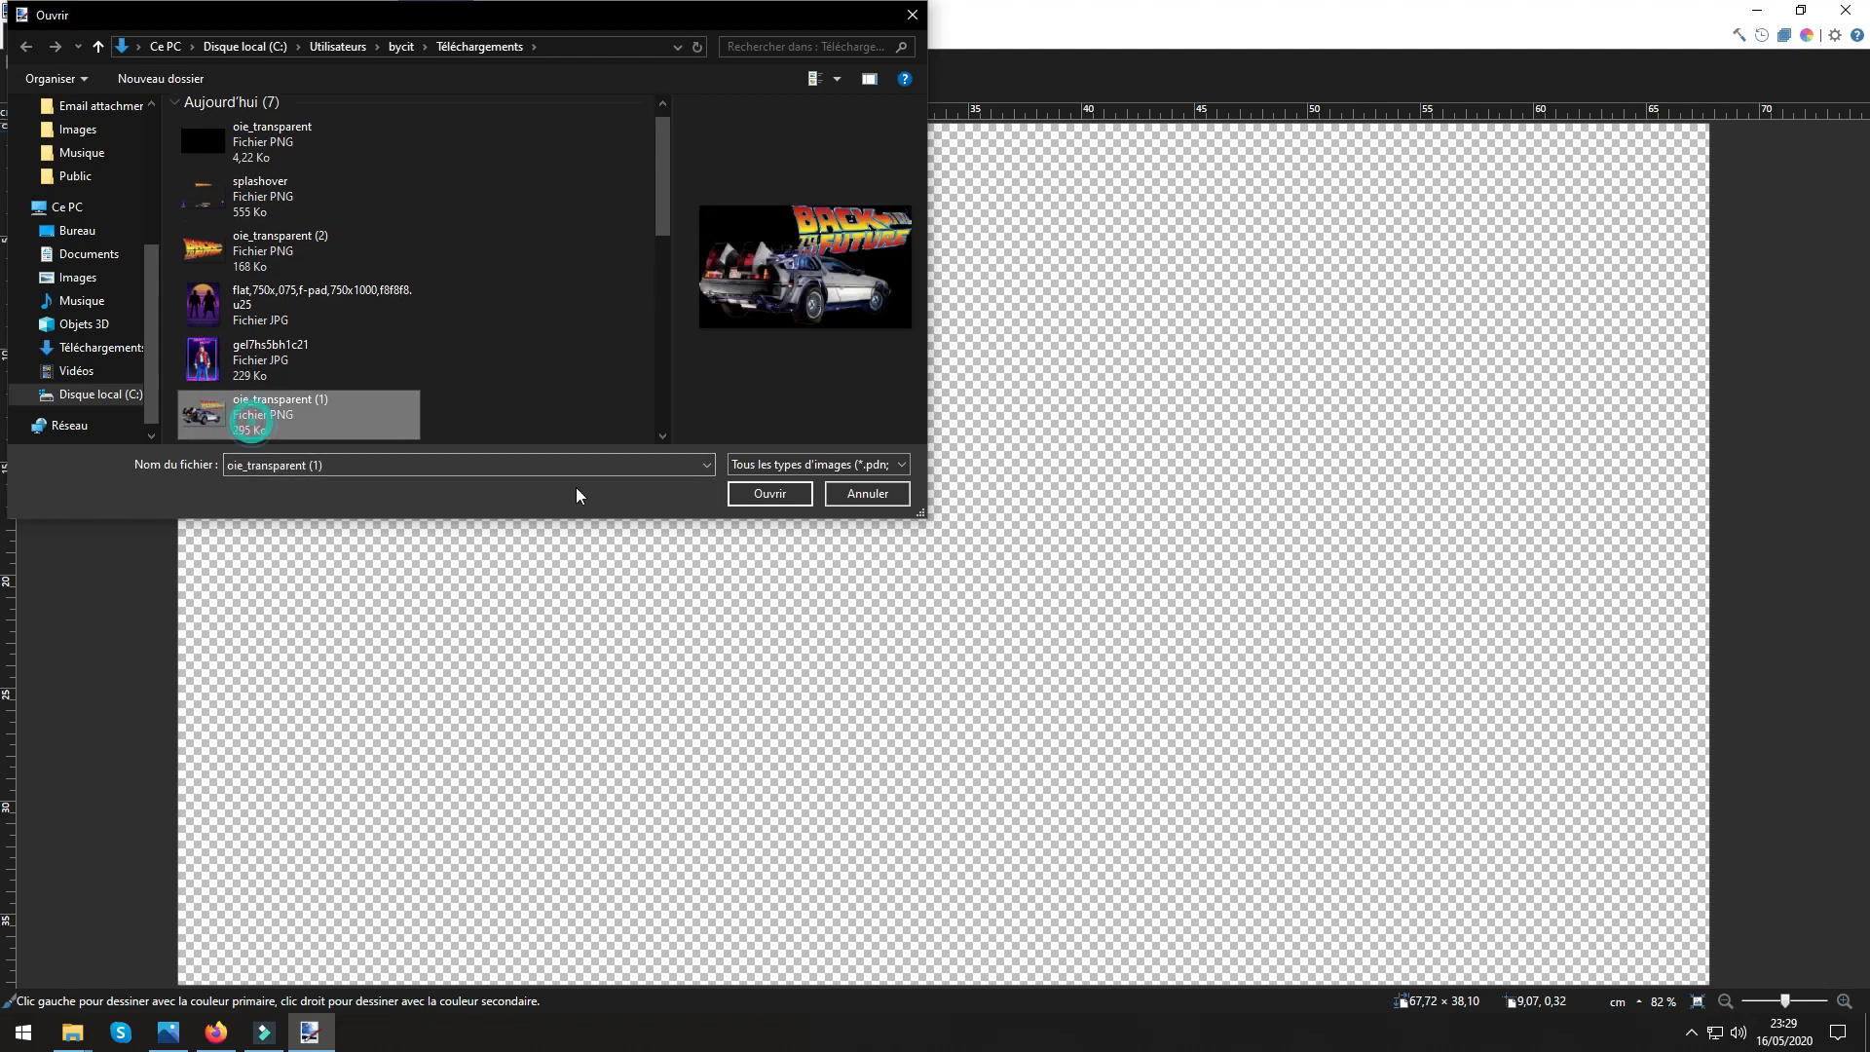
left_click(768, 493)
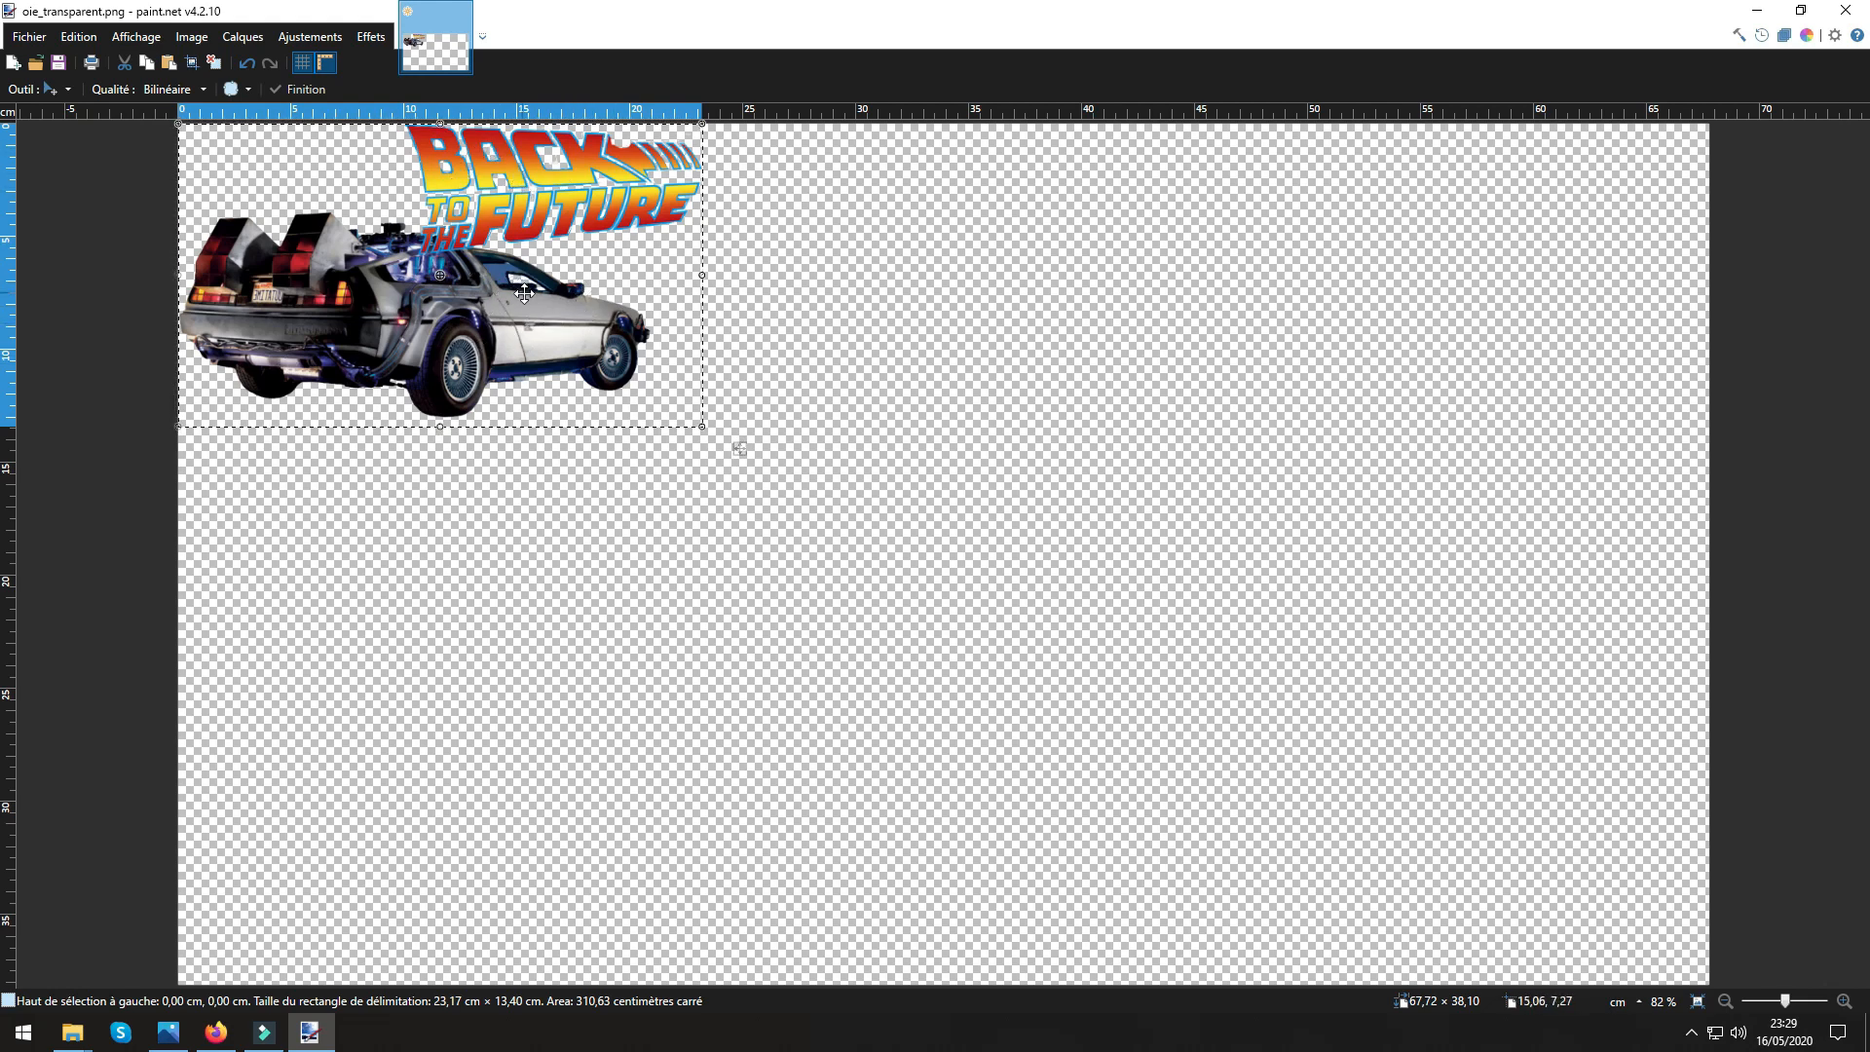
Move the DeLorean layer to the bottom centre of the canvas and flatten it to about 23.17 × 5.28 cm.
left_click_drag(526, 295, 1008, 573)
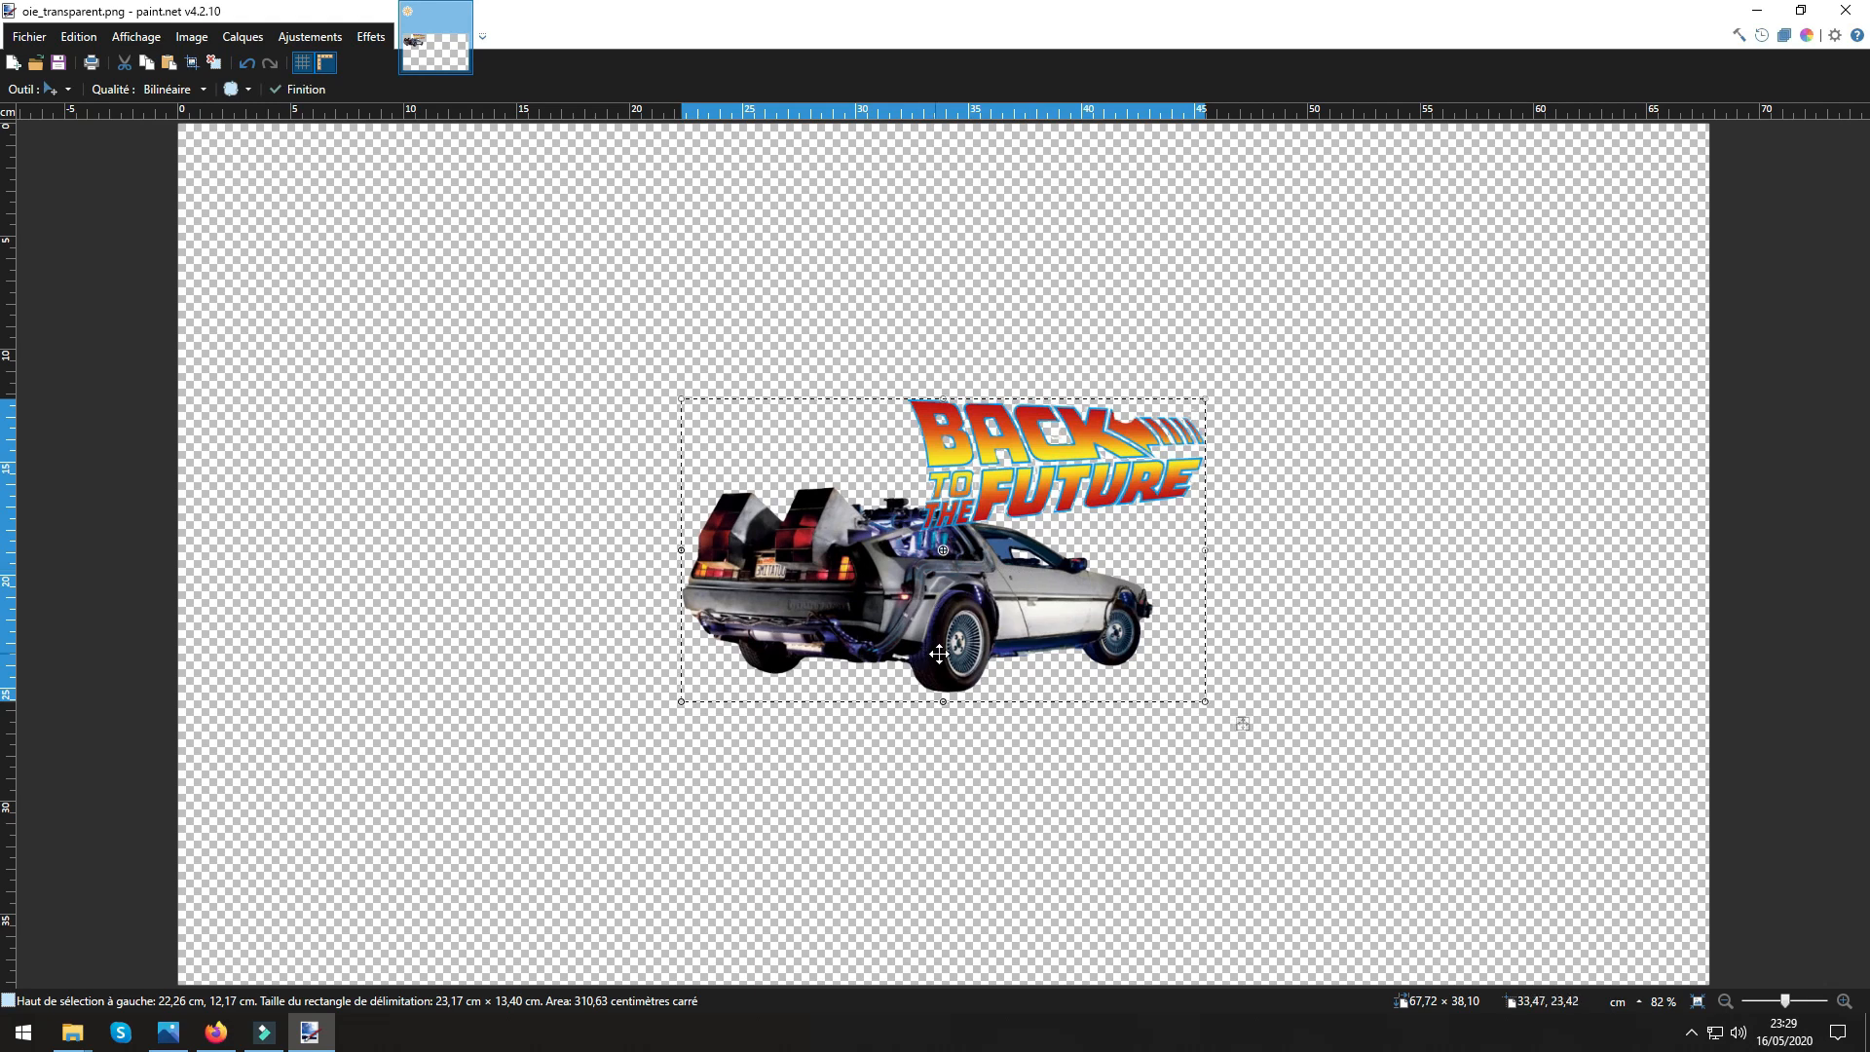
left_click_drag(924, 692, 964, 588)
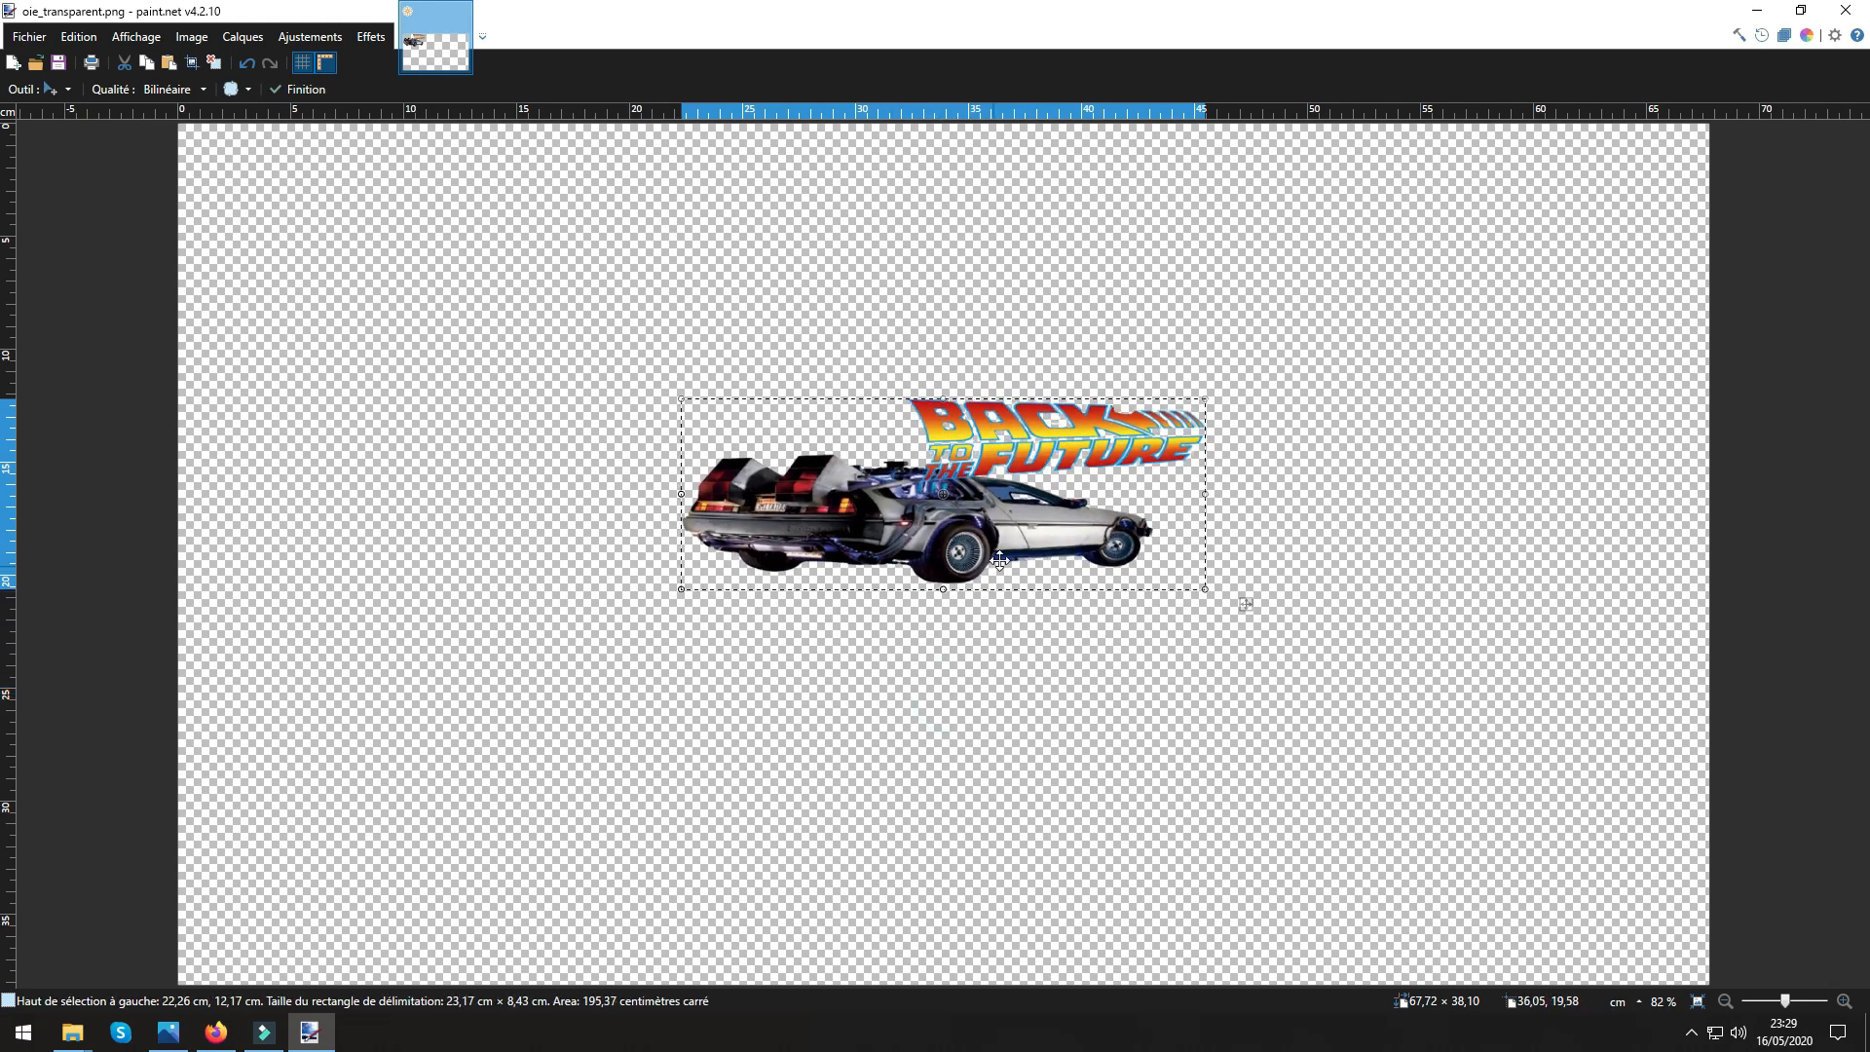
left_click_drag(970, 522, 956, 924)
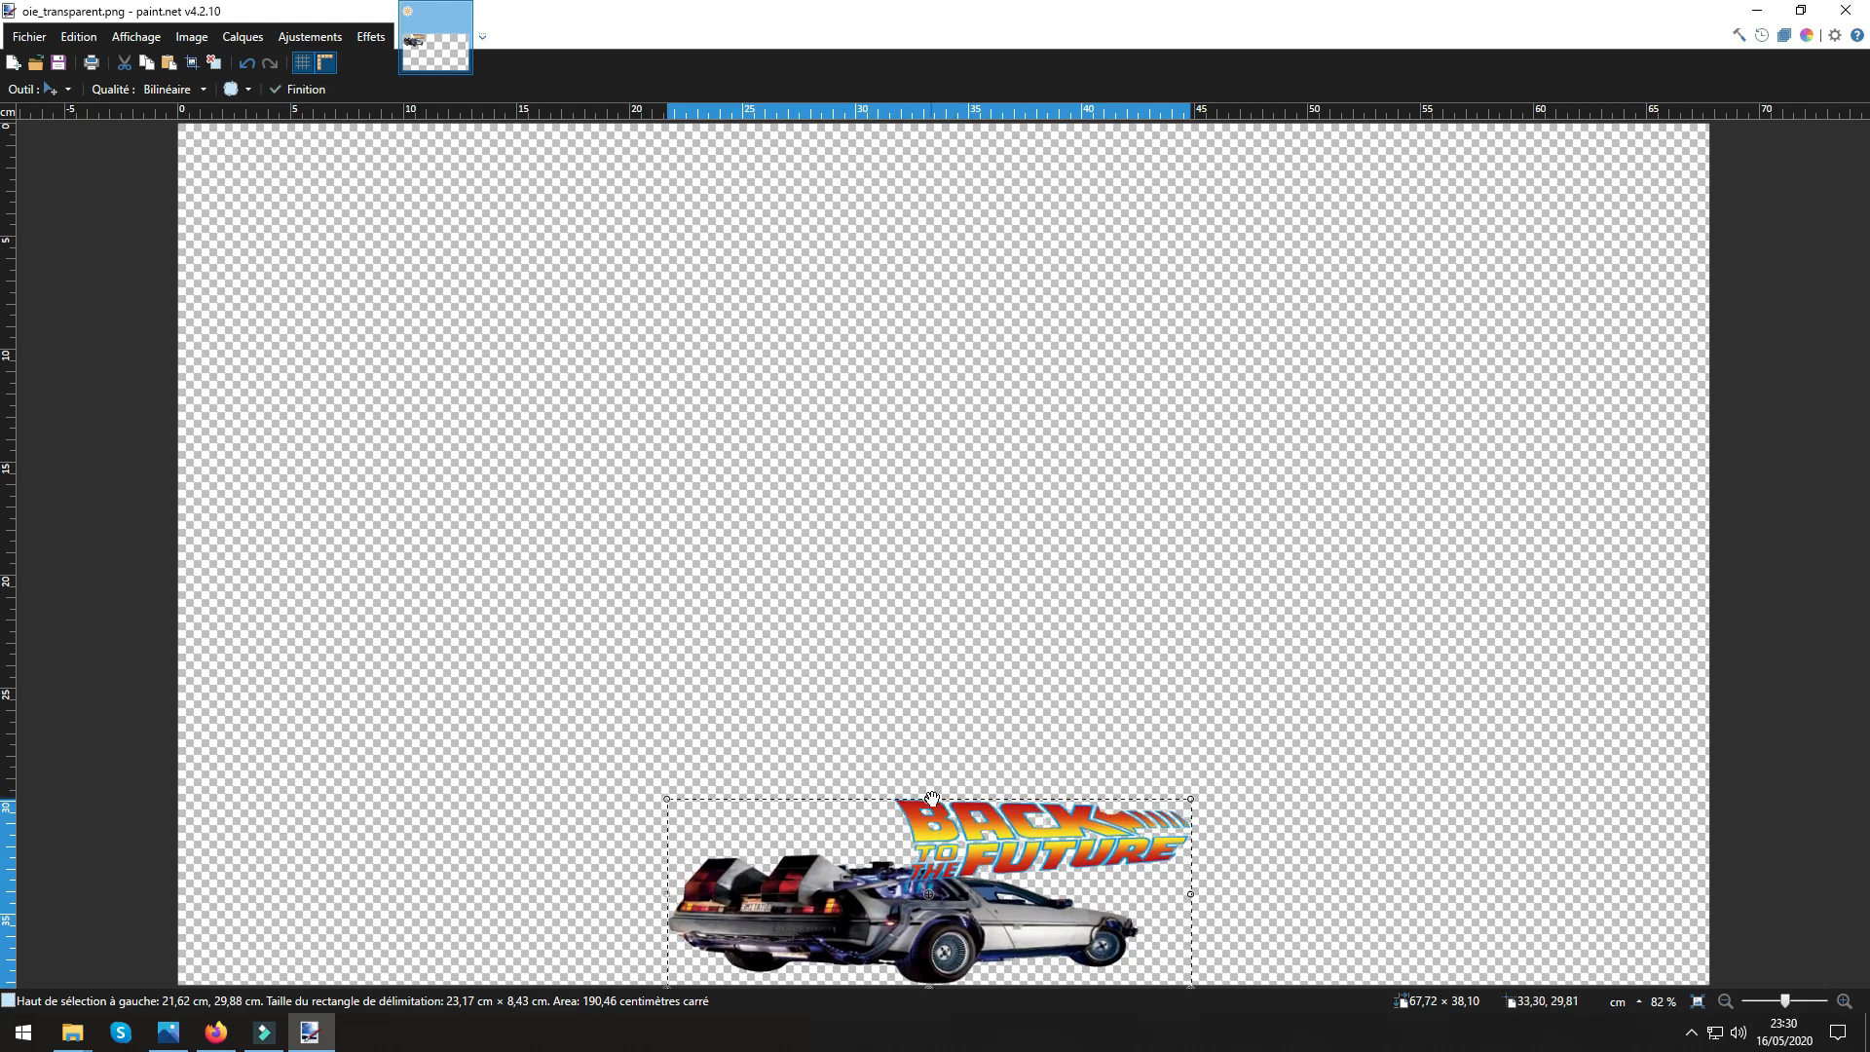
left_click_drag(932, 798, 932, 835)
left_click_drag(932, 846, 932, 882)
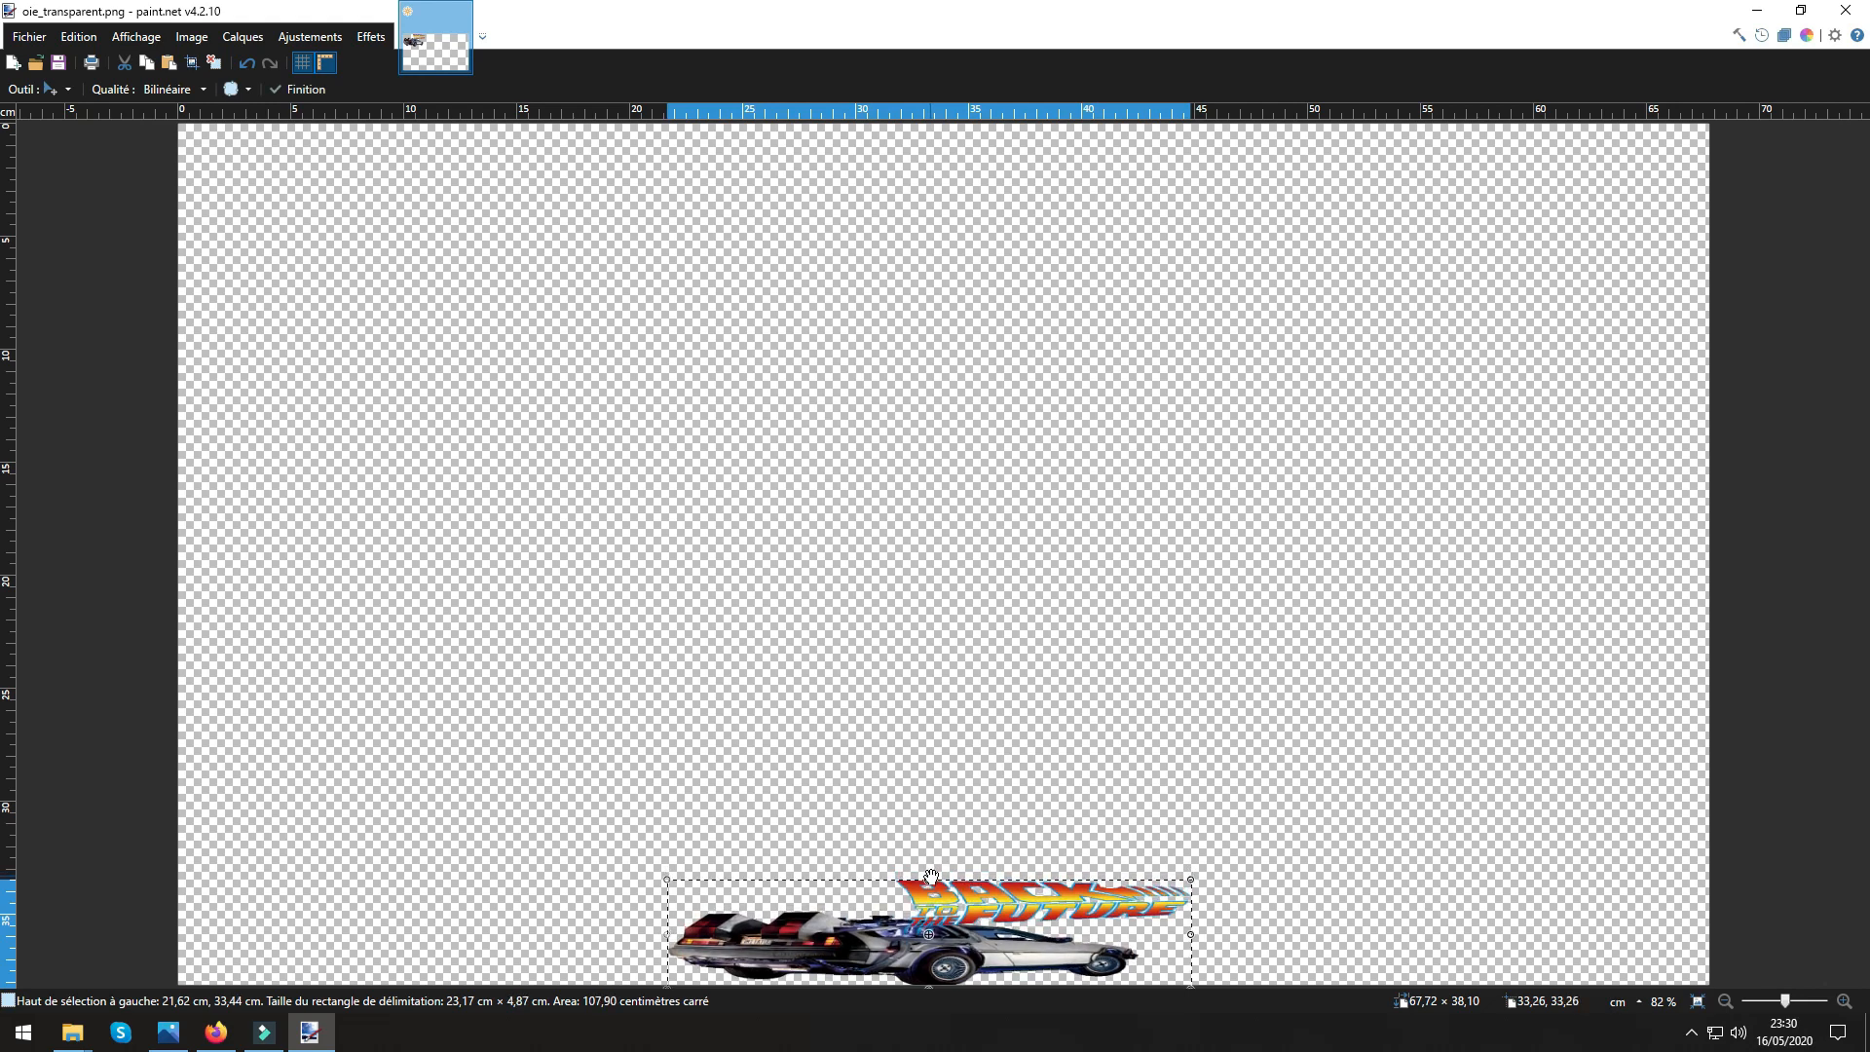
double_click(1007, 26)
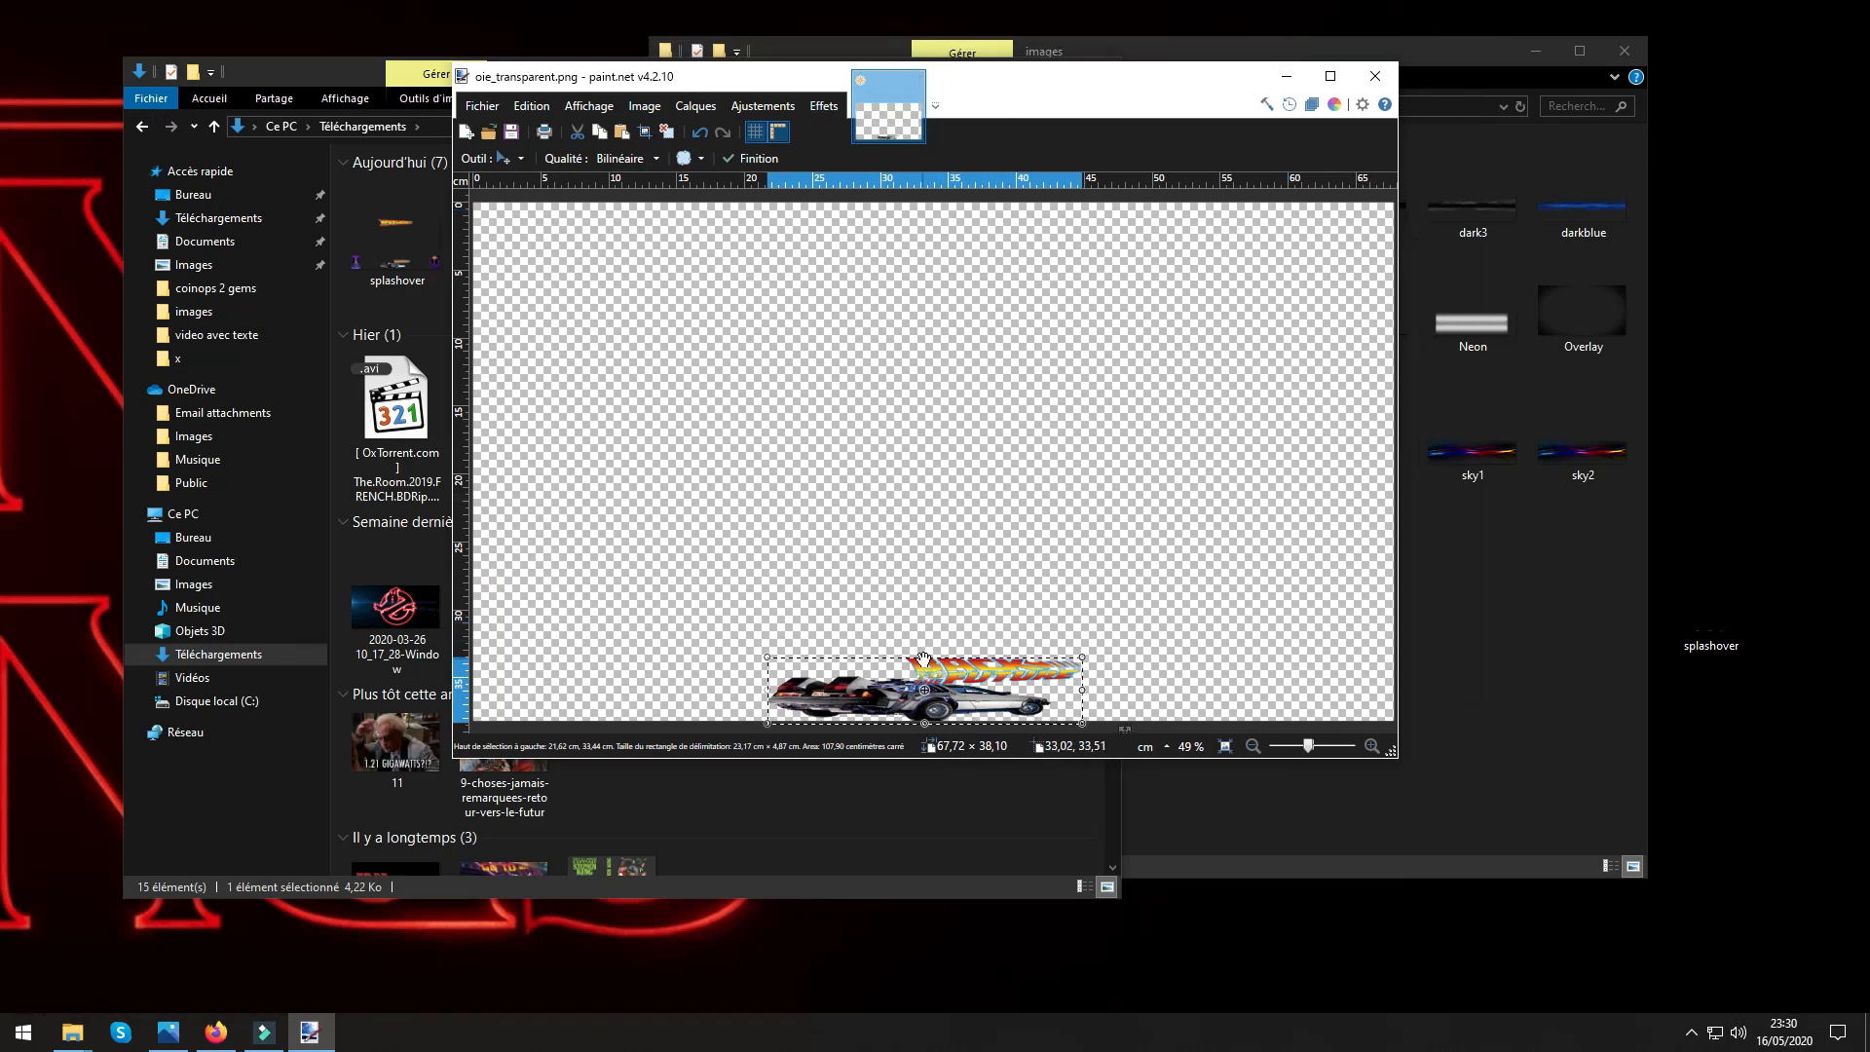
left_click_drag(924, 660, 922, 652)
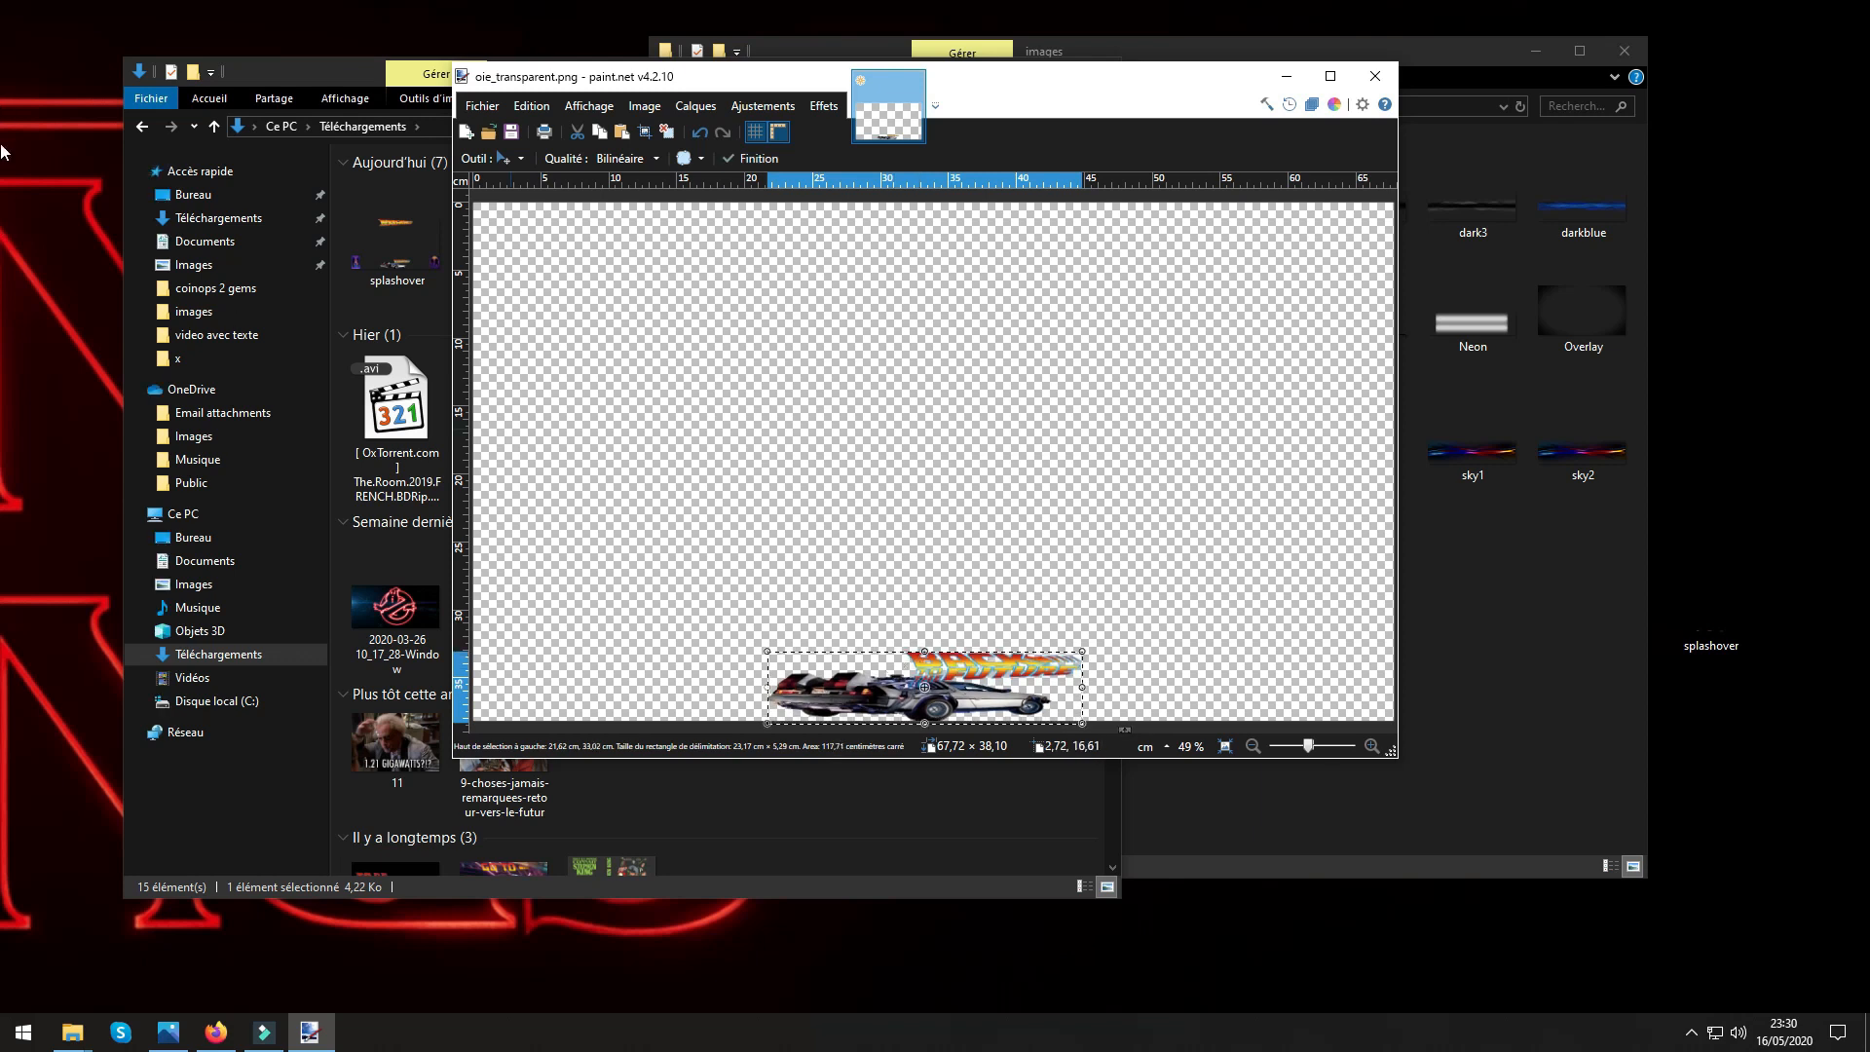
In Firefox, browse the Google video results for "flamme retour vers le futur" and switch to the image results.
double_click(1, 45)
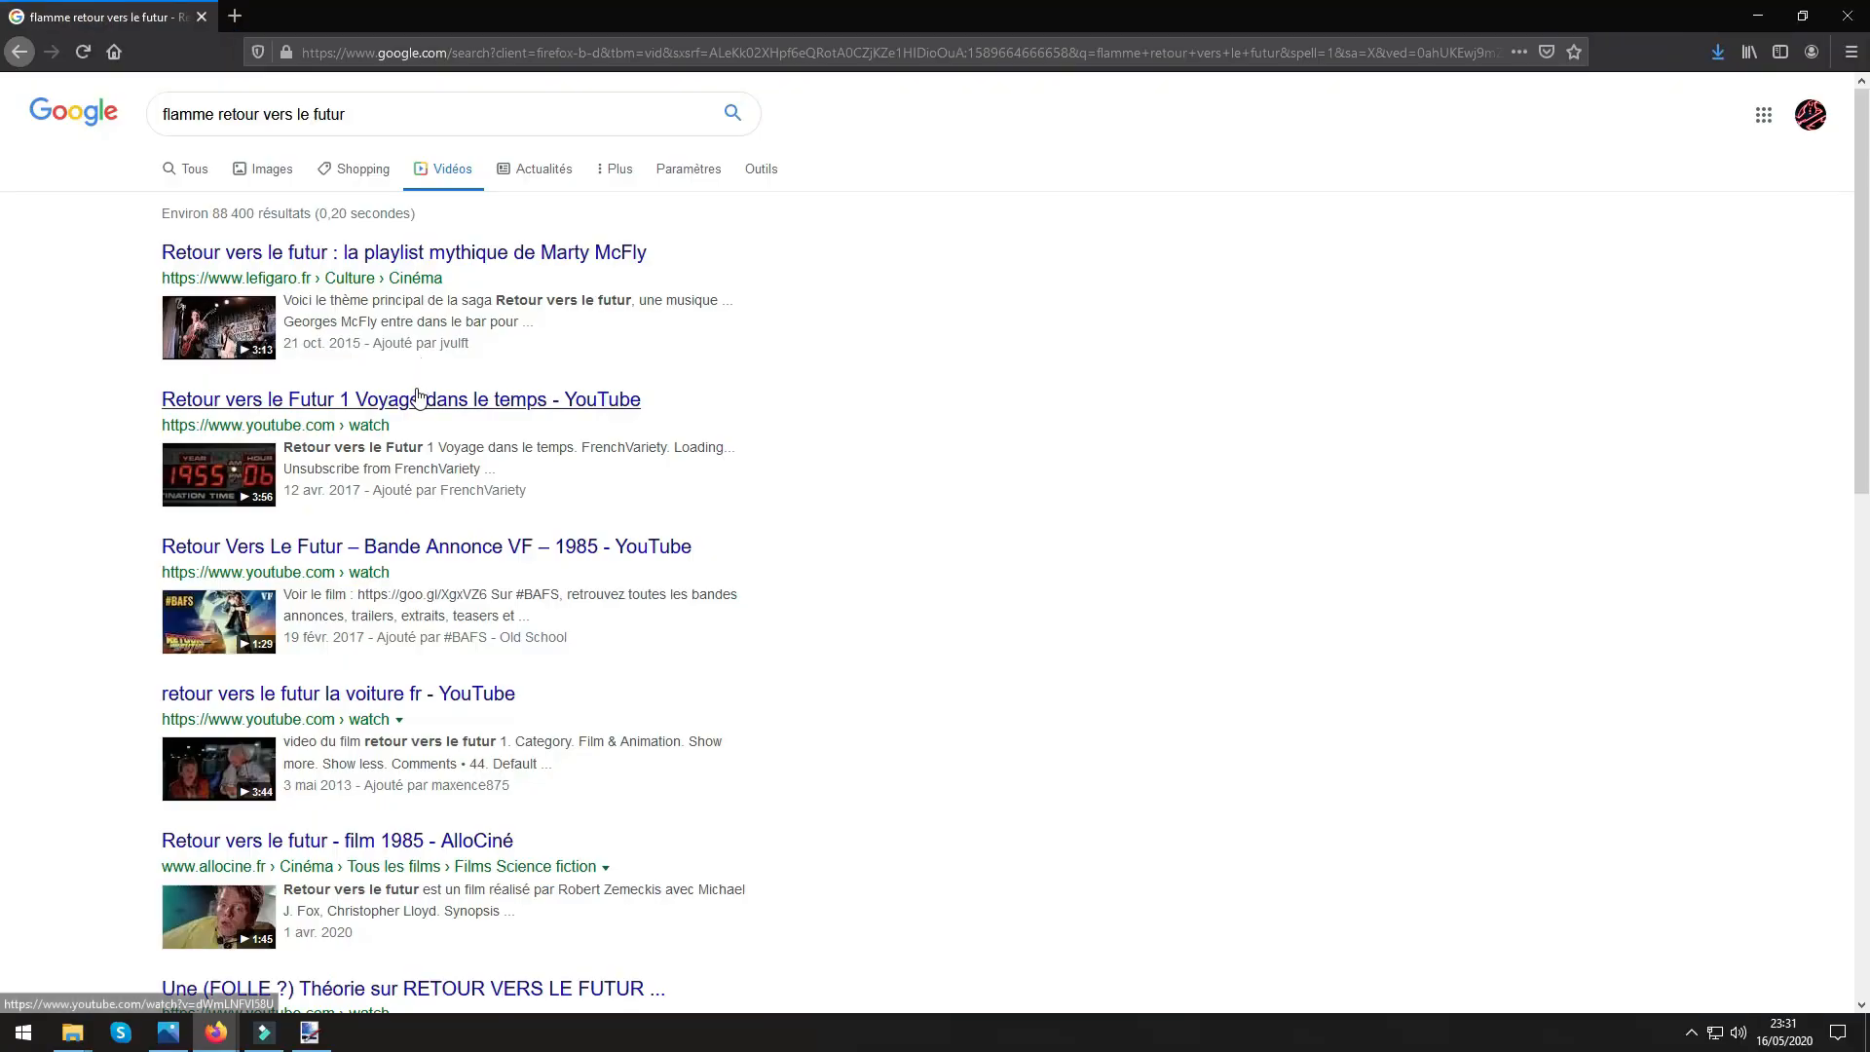
scroll(418, 388, "down", 10)
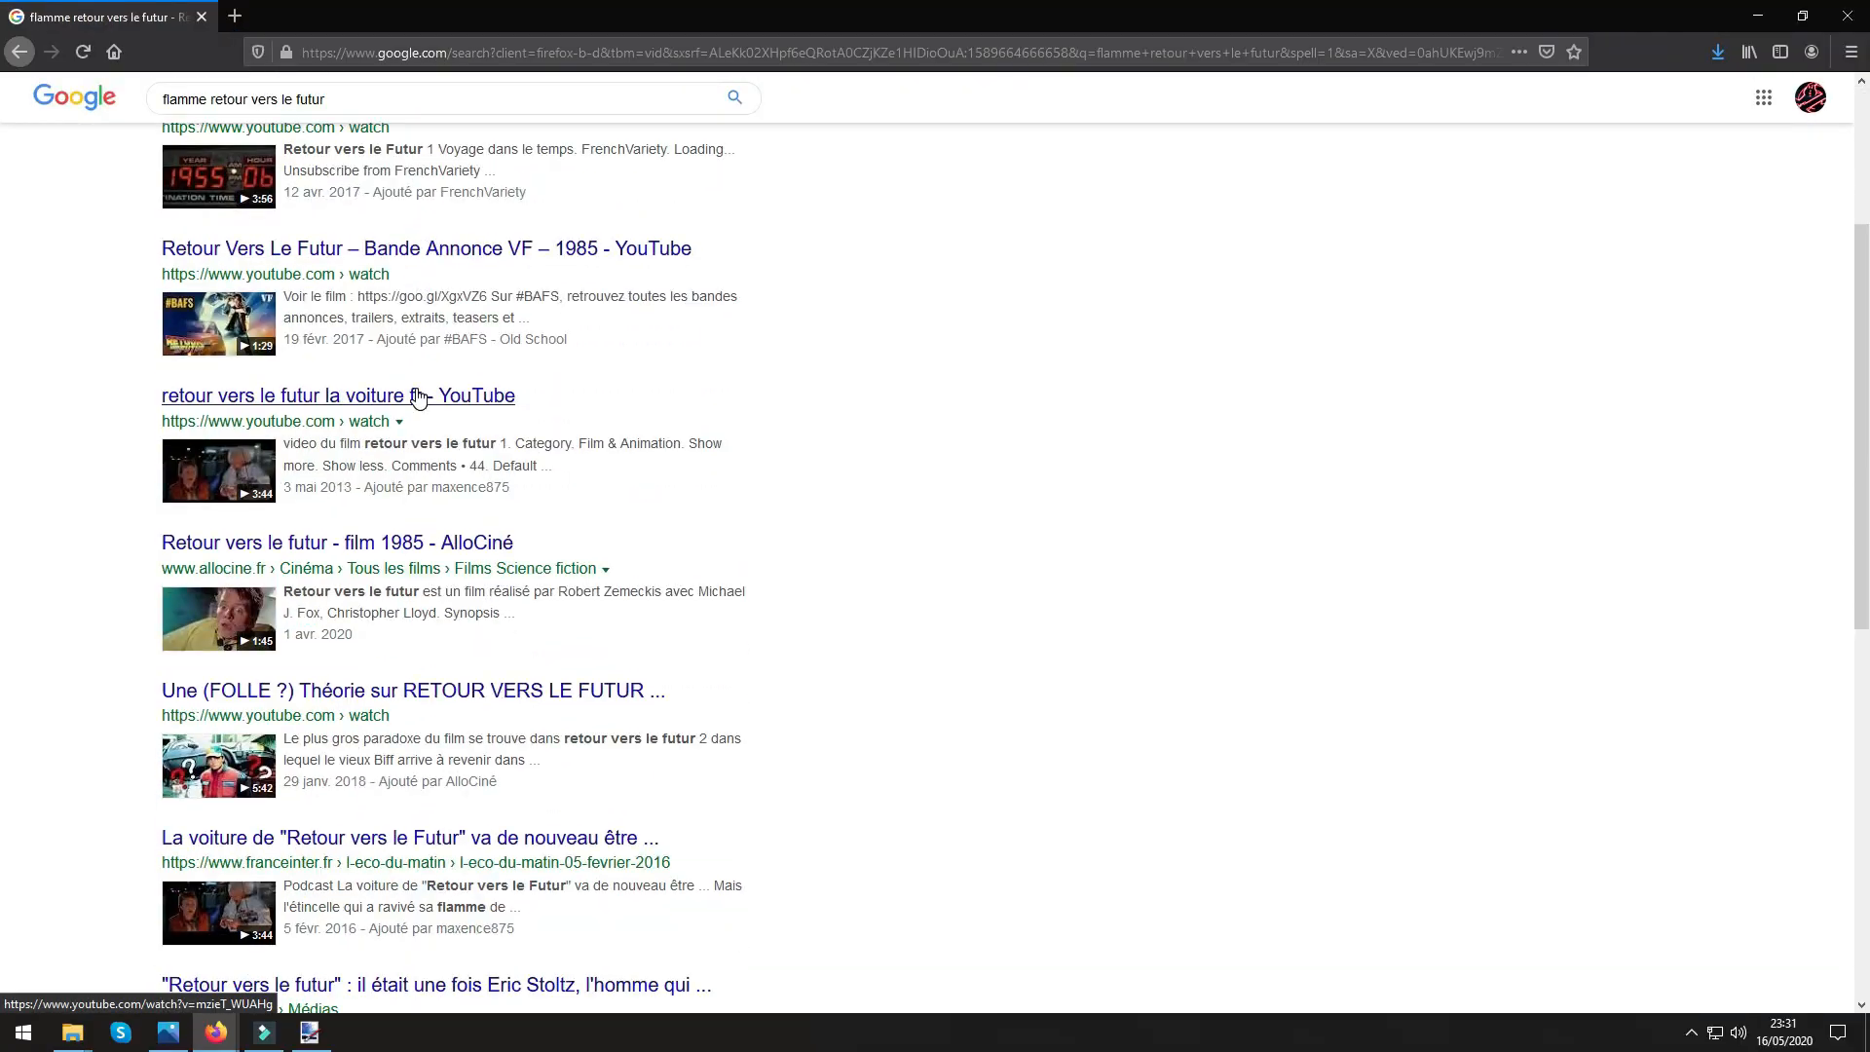
scroll(418, 388, "down", 4)
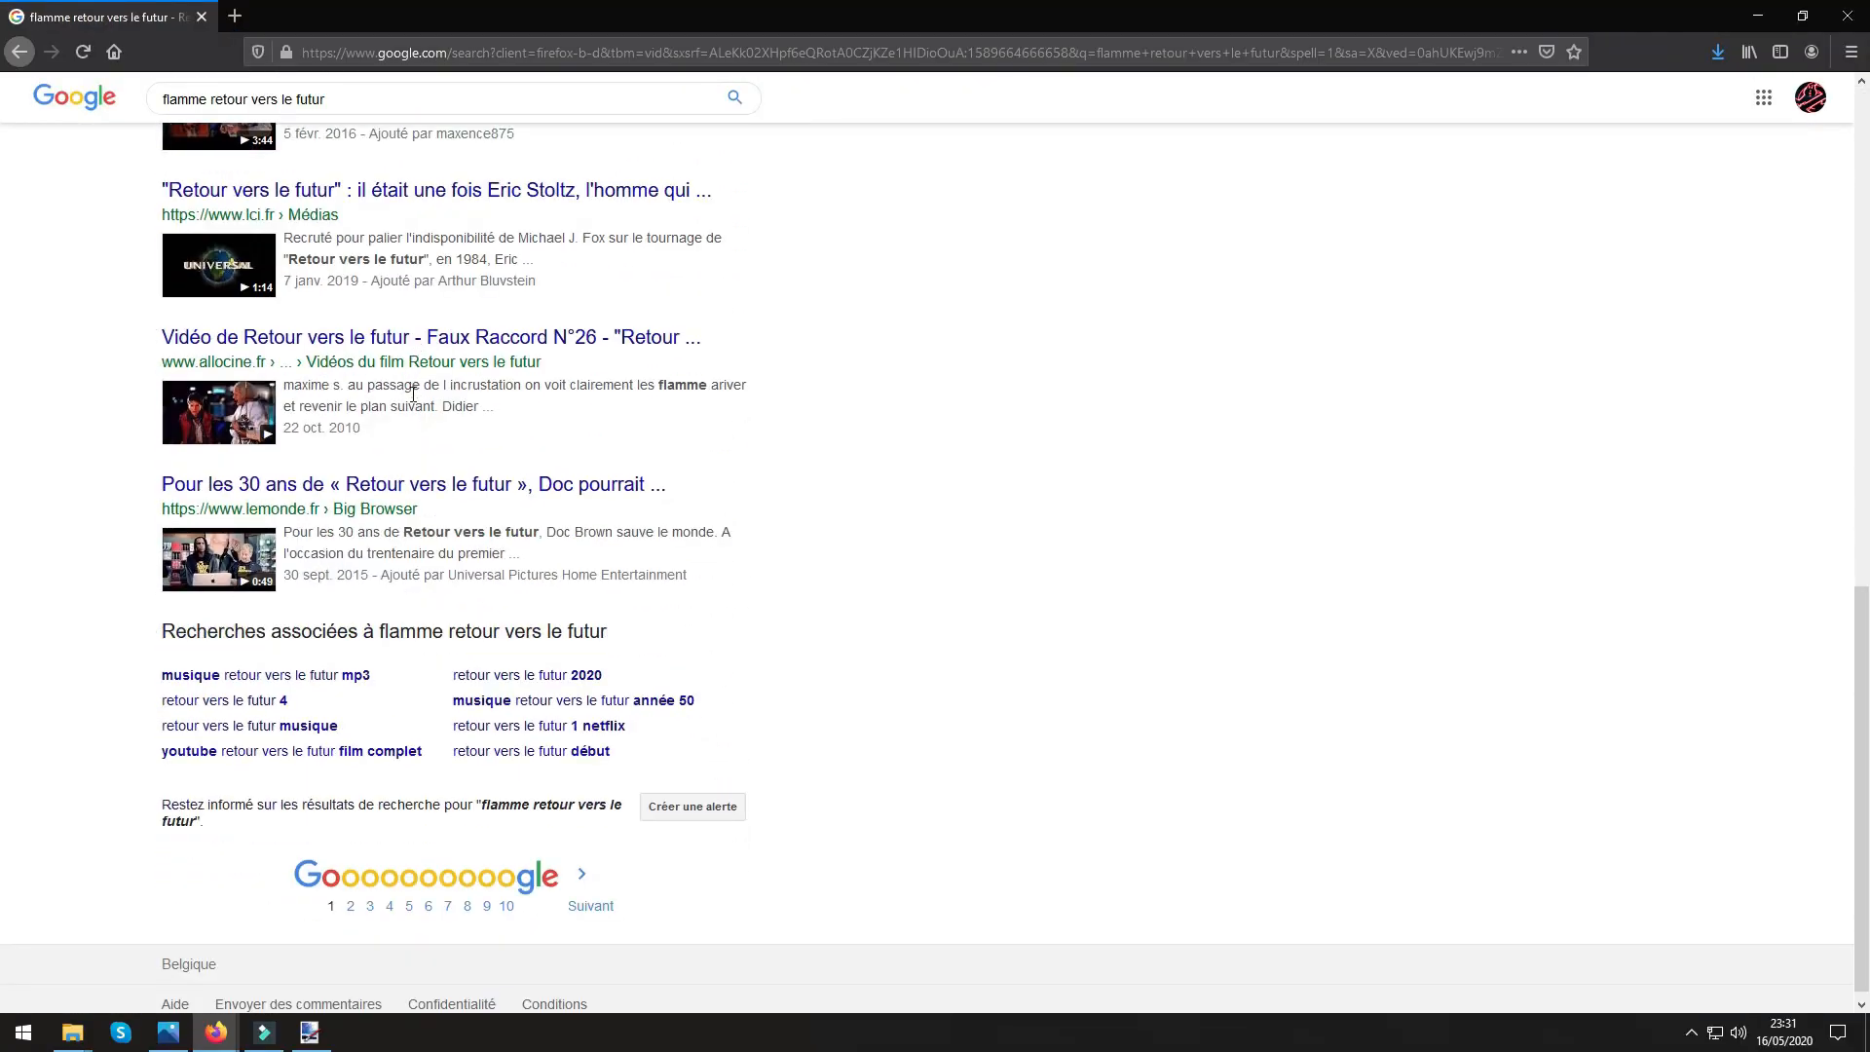
scroll(413, 394, "up", 11)
scroll(413, 407, "down", 1)
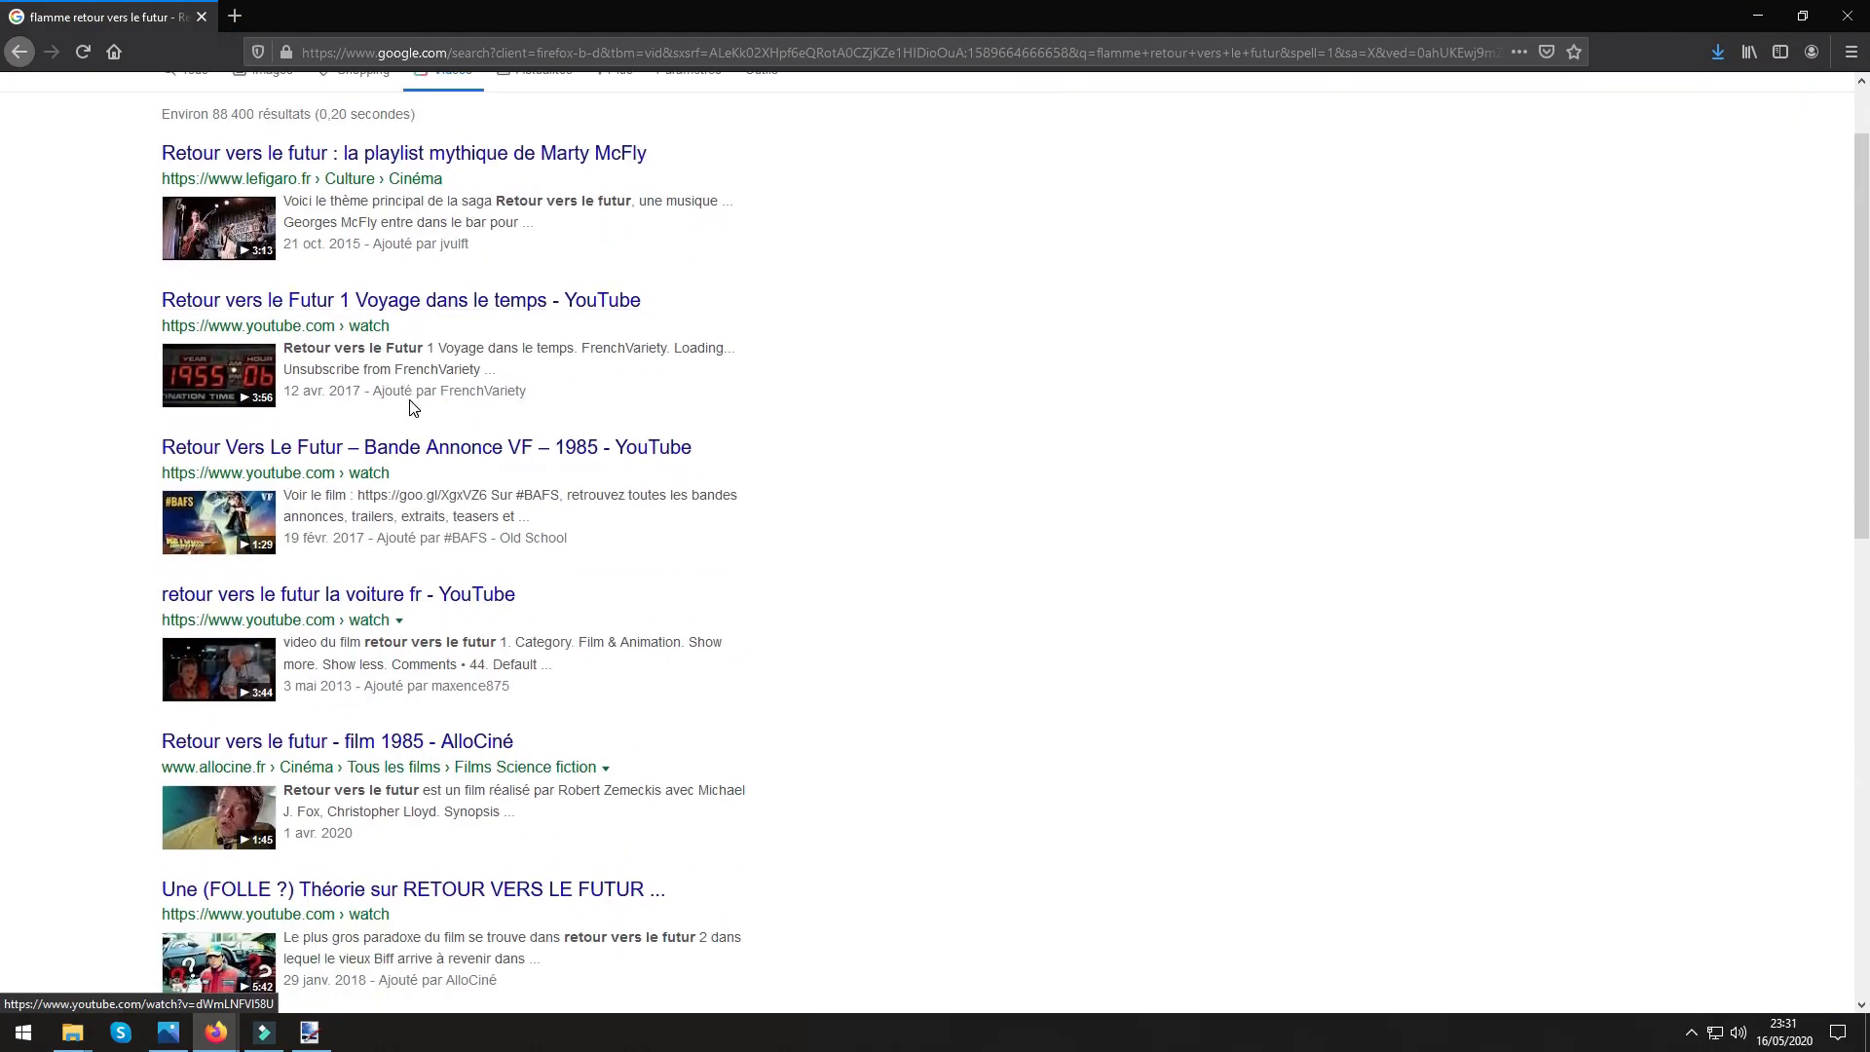
scroll(413, 407, "up", 1)
left_click(259, 165)
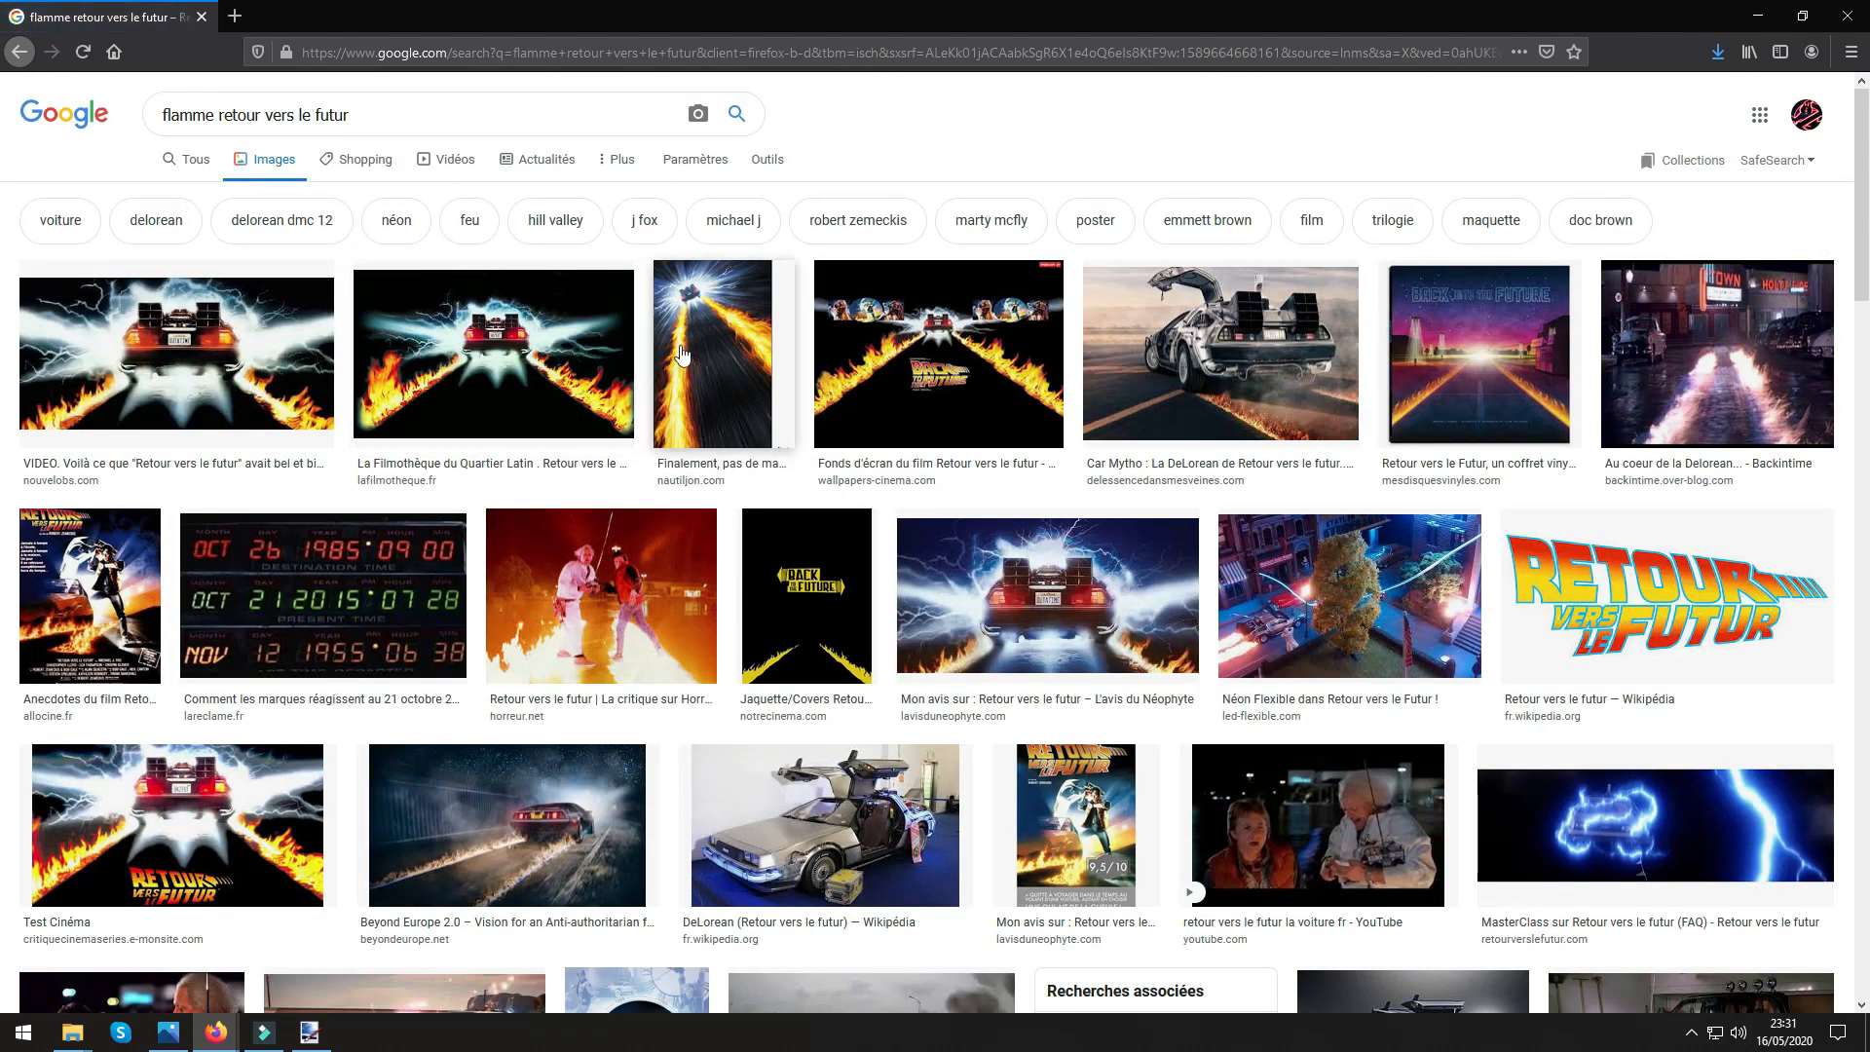
Look through the "flamme retour vers le futur" image results for a picture with flame trails, then return to the first results.
scroll(672, 429, "down", 2)
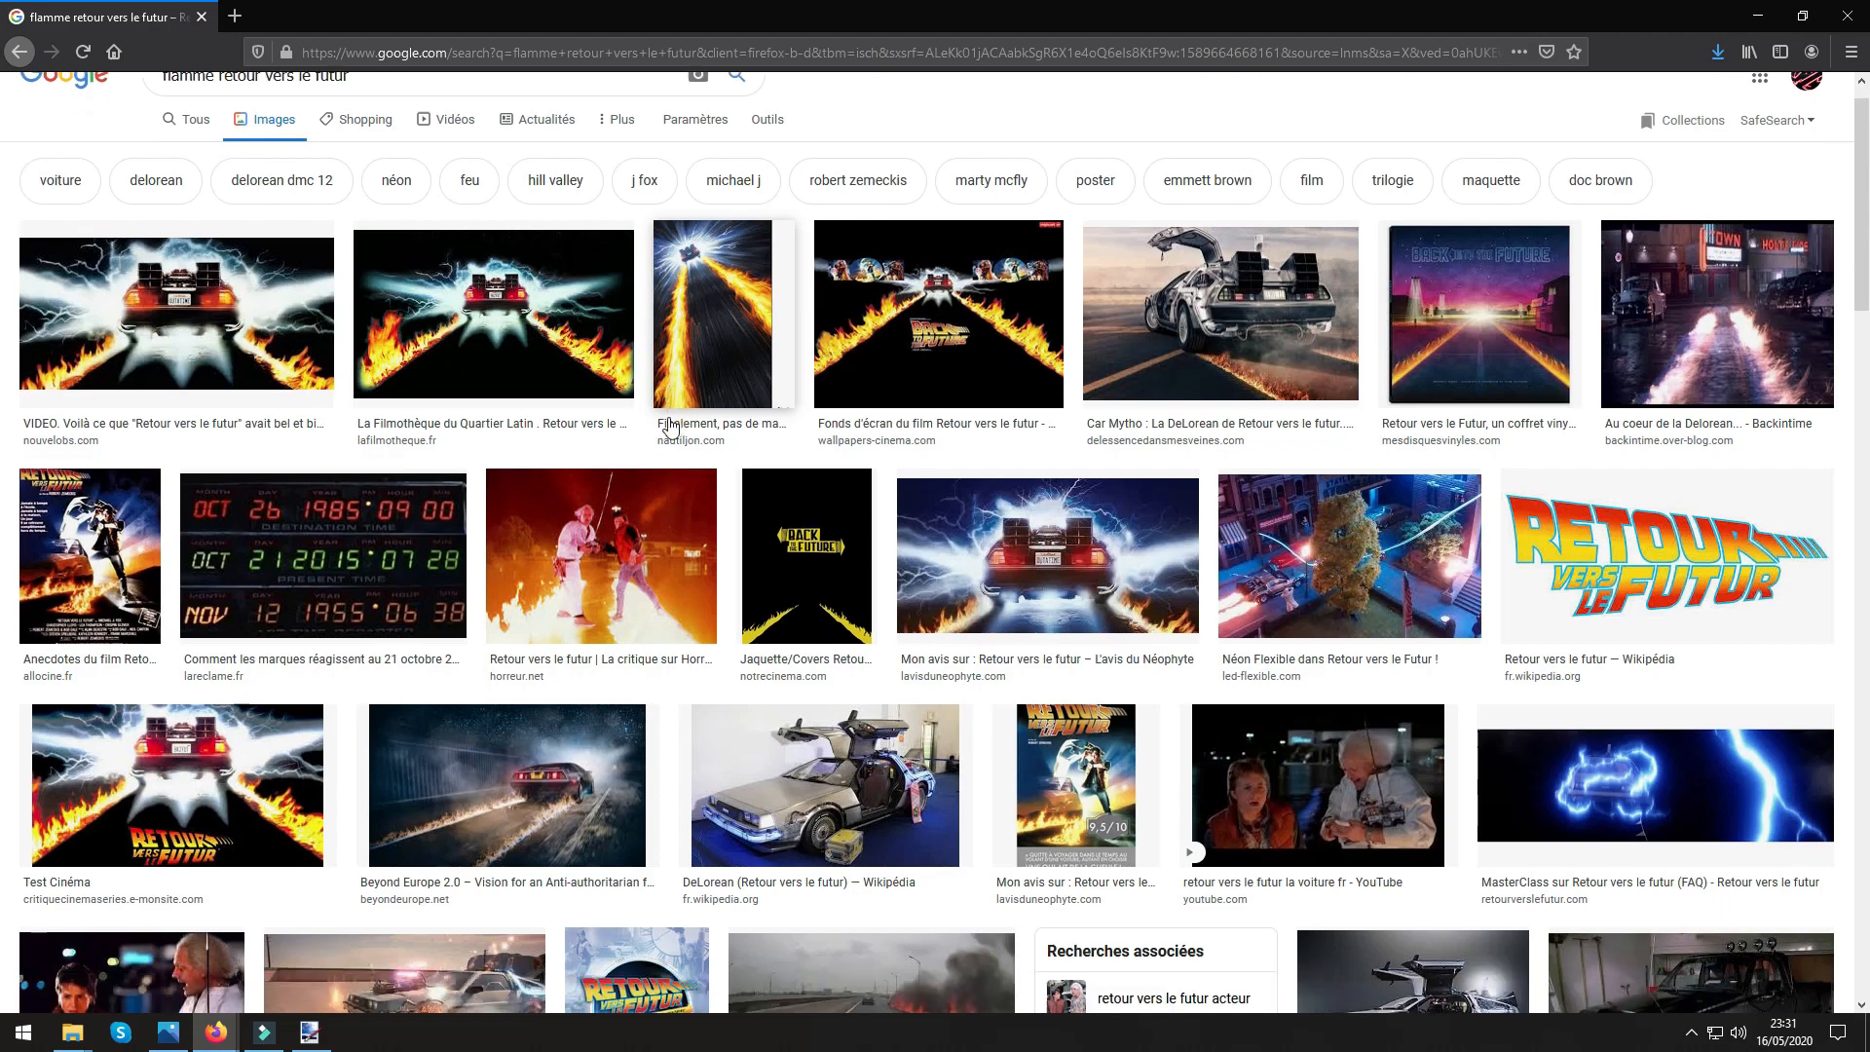
scroll(669, 425, "down", 3)
scroll(669, 425, "down", 4)
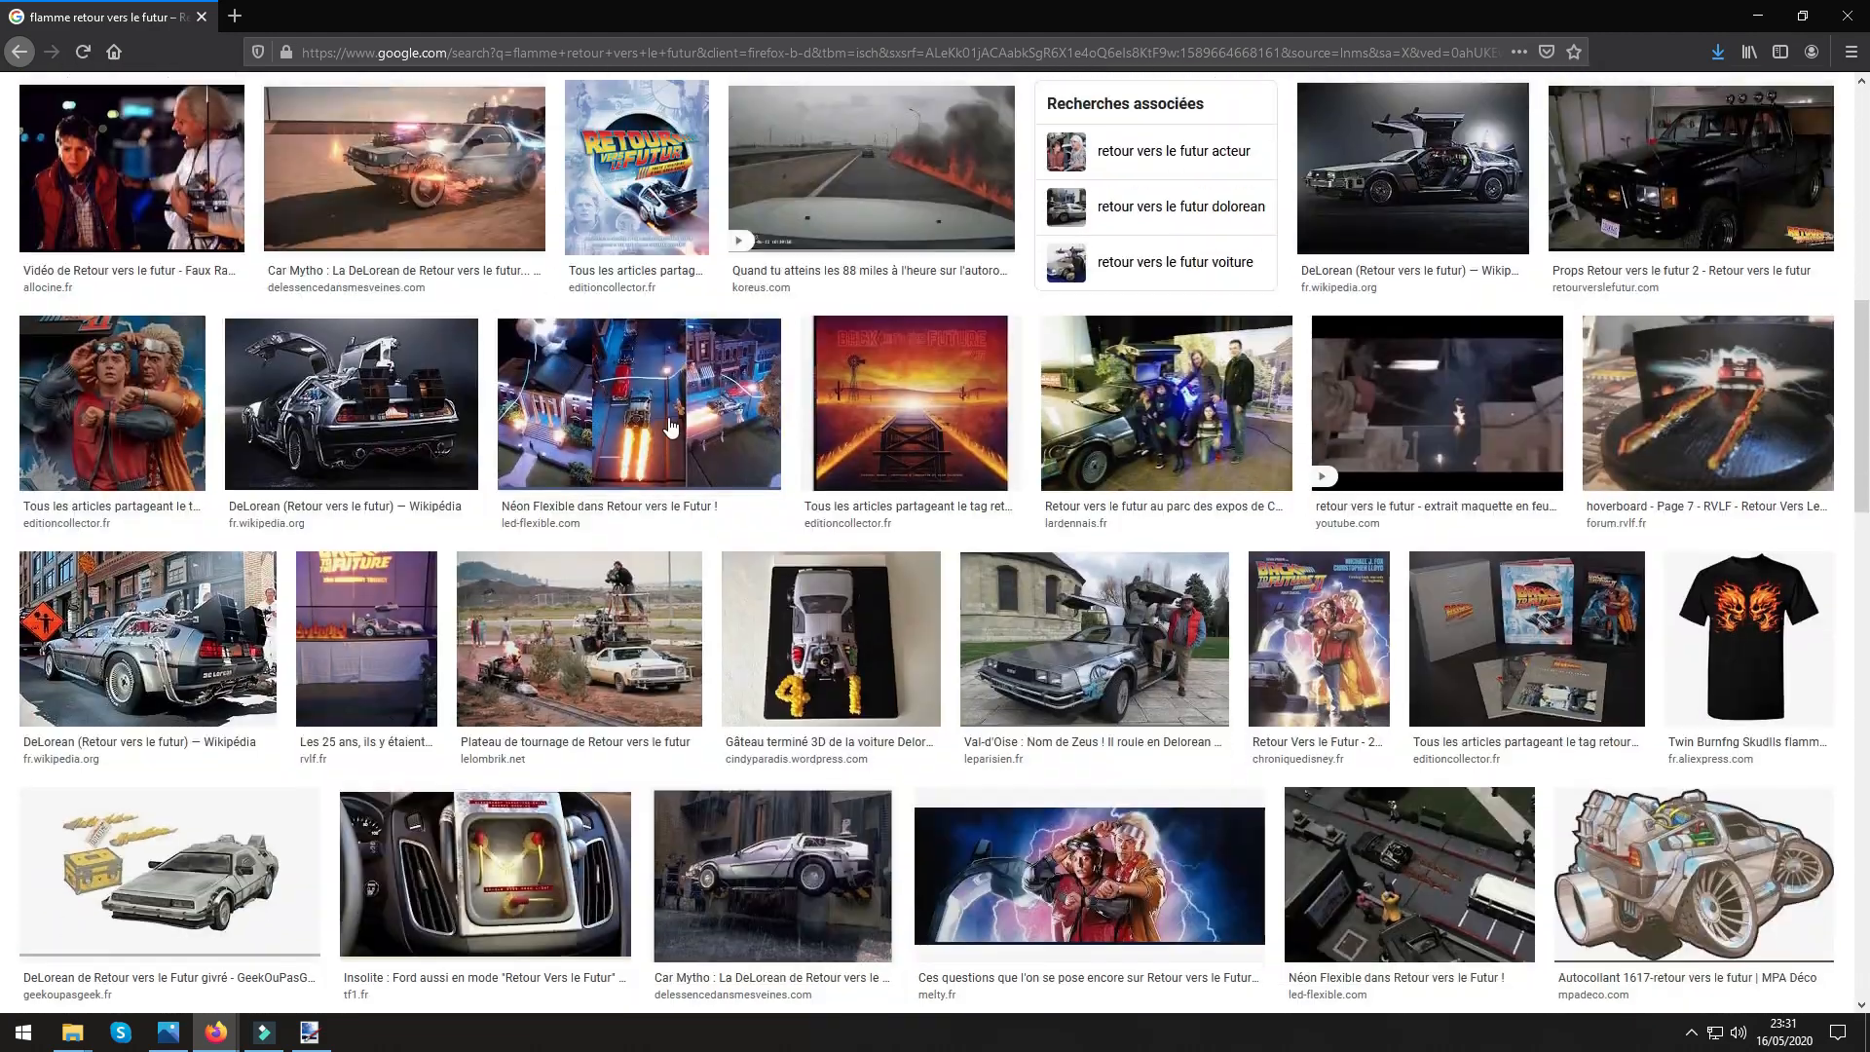
scroll(670, 425, "down", 4)
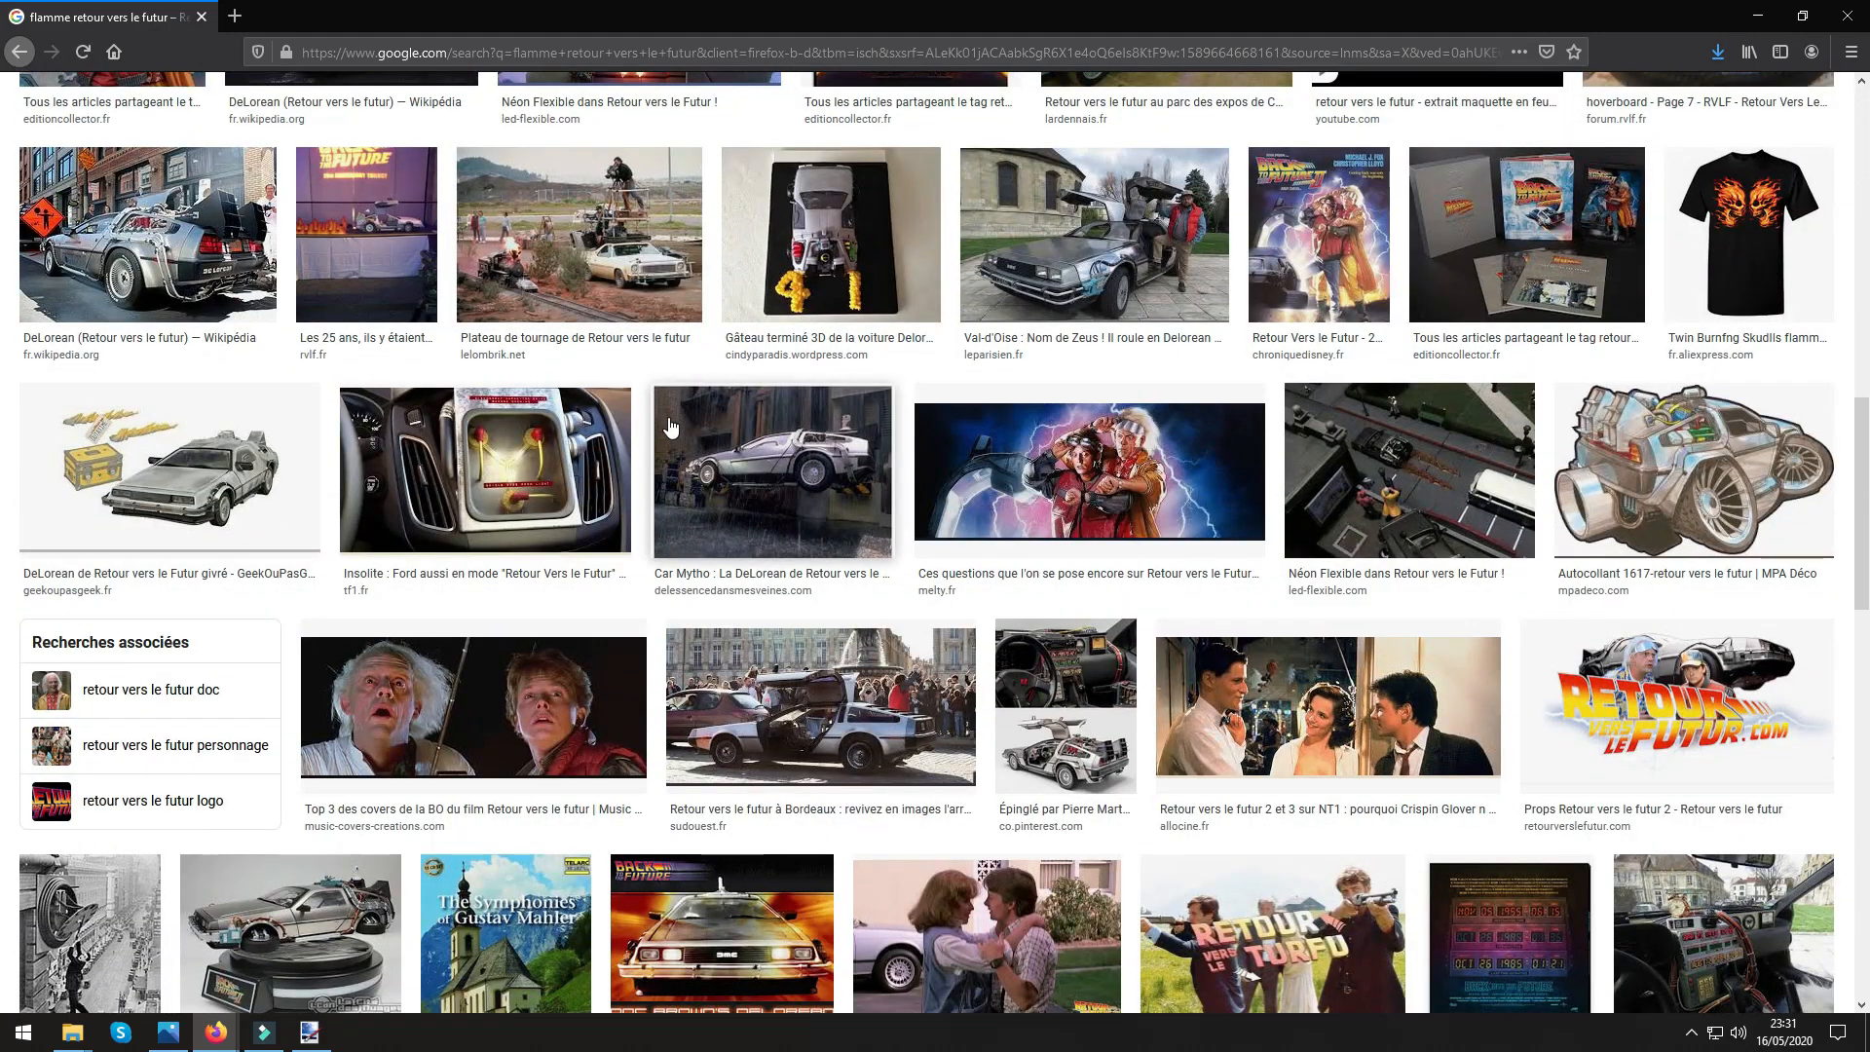
scroll(669, 426, "down", 3)
scroll(669, 426, "down", 4)
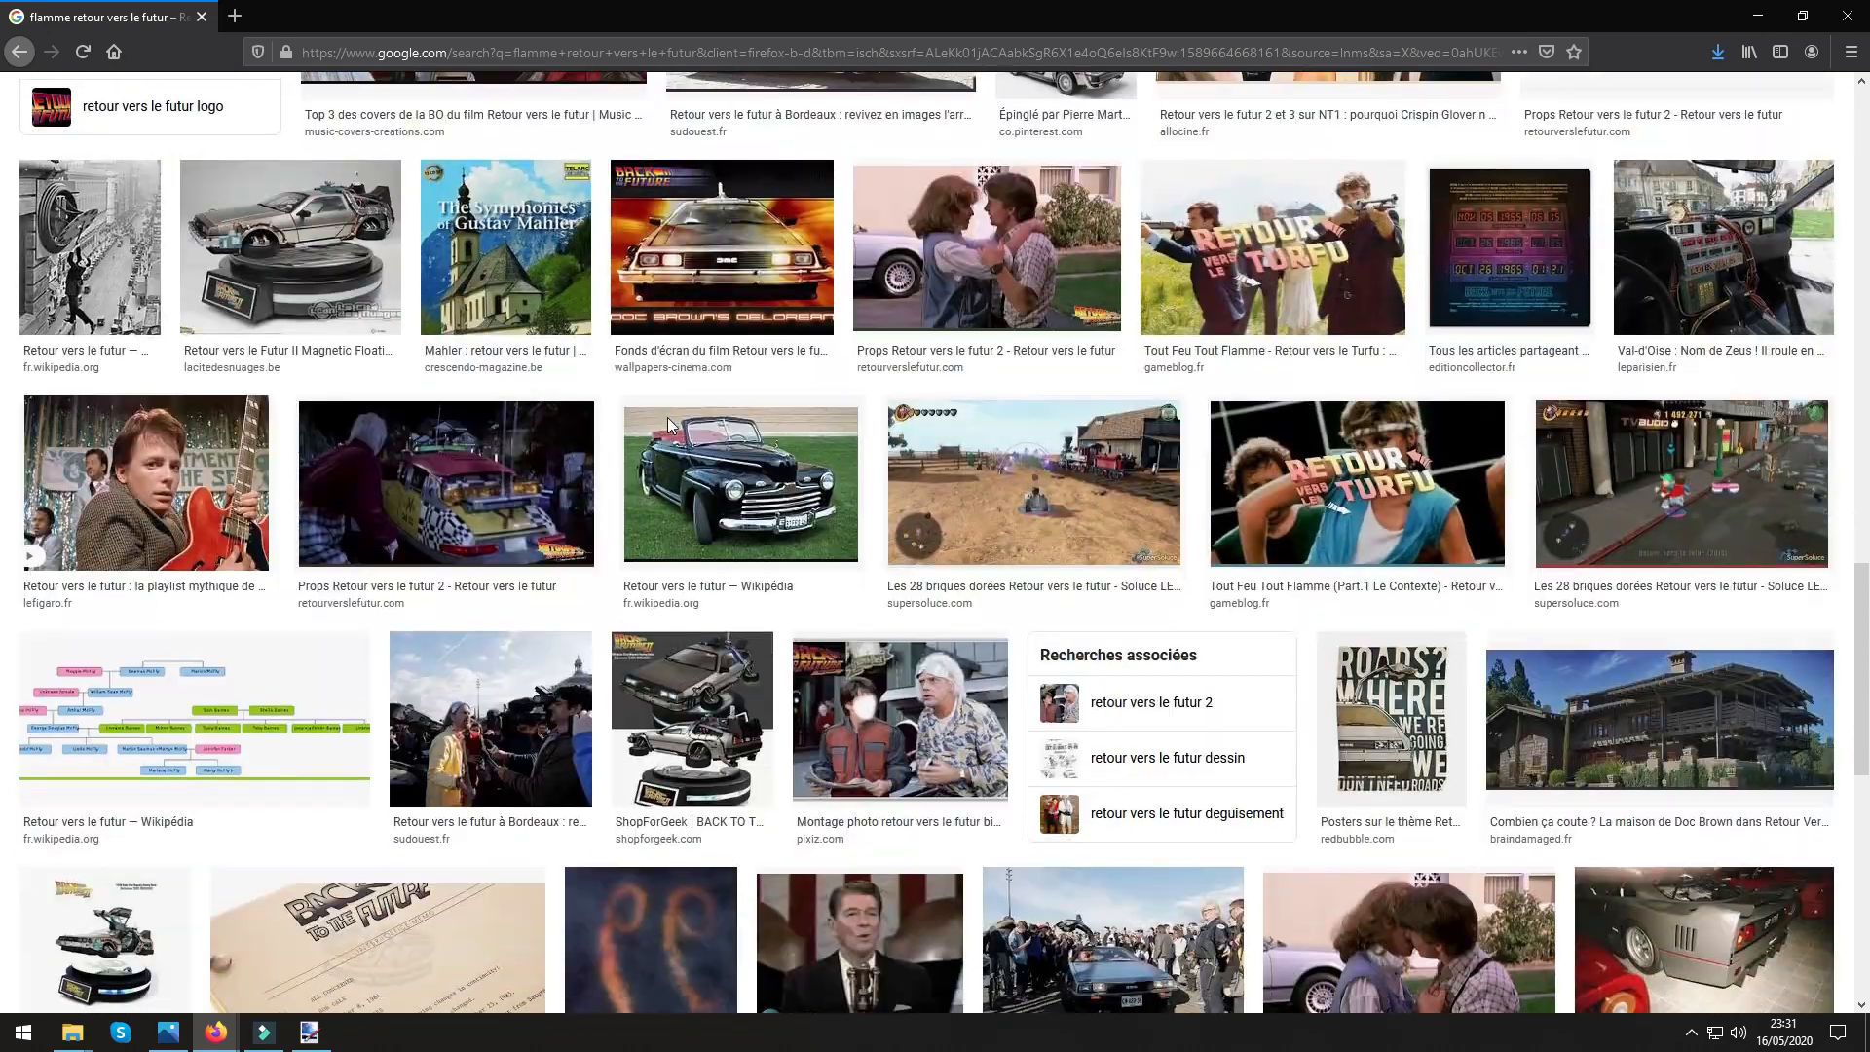
scroll(669, 425, "down", 3)
scroll(669, 426, "down", 4)
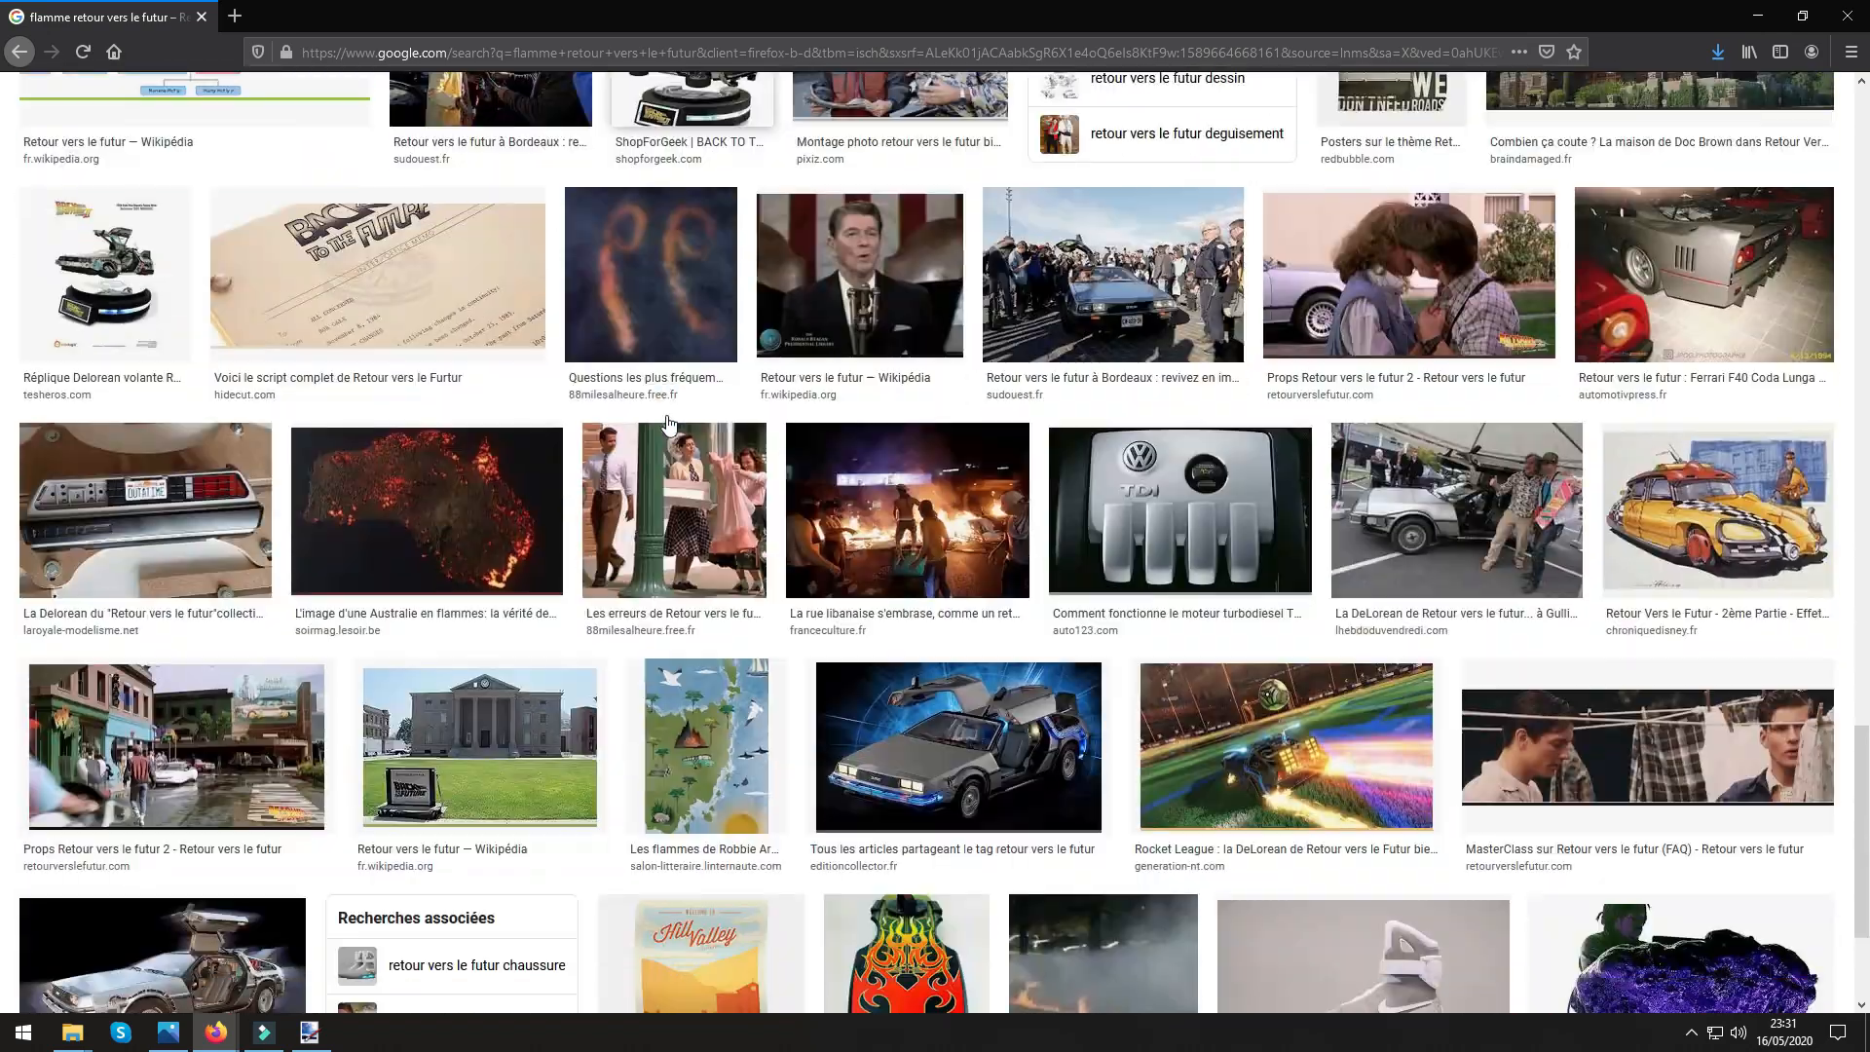
scroll(669, 426, "down", 2)
scroll(669, 426, "down", 1)
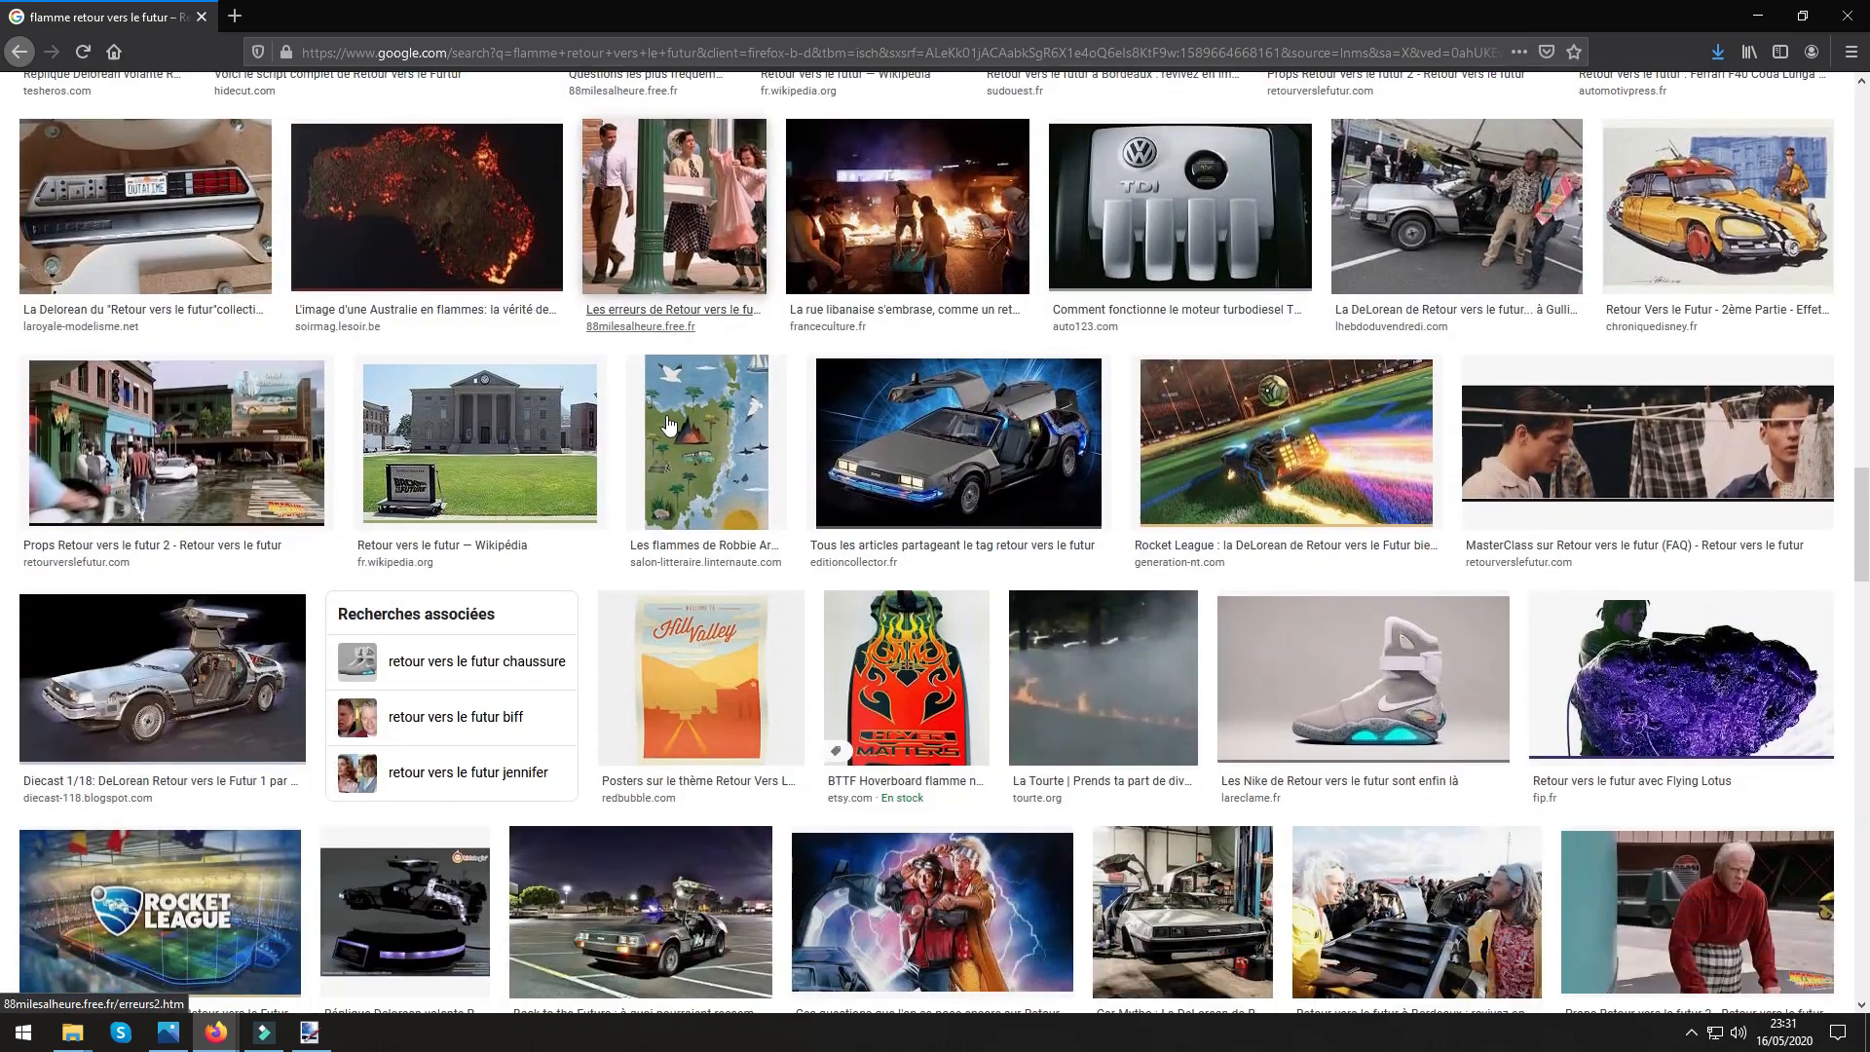
left_click_drag(1861, 510, 1813, 95)
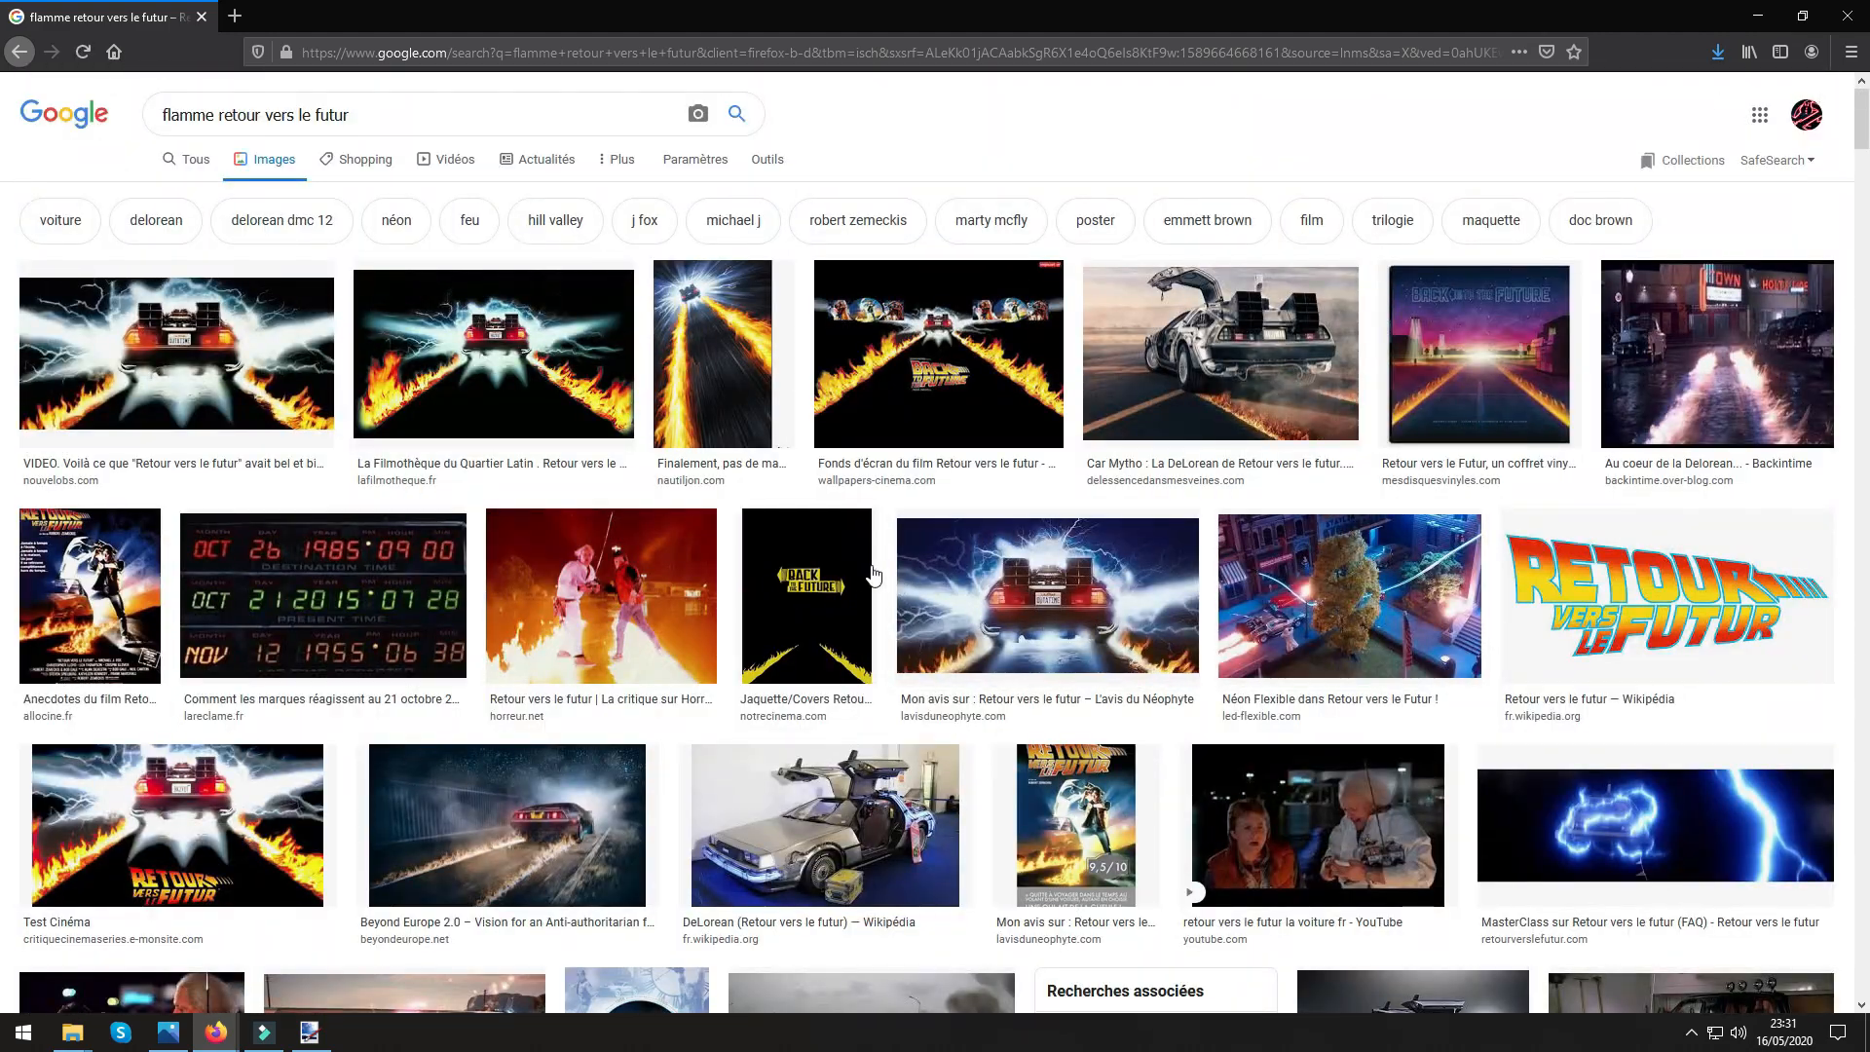
left_click(723, 421)
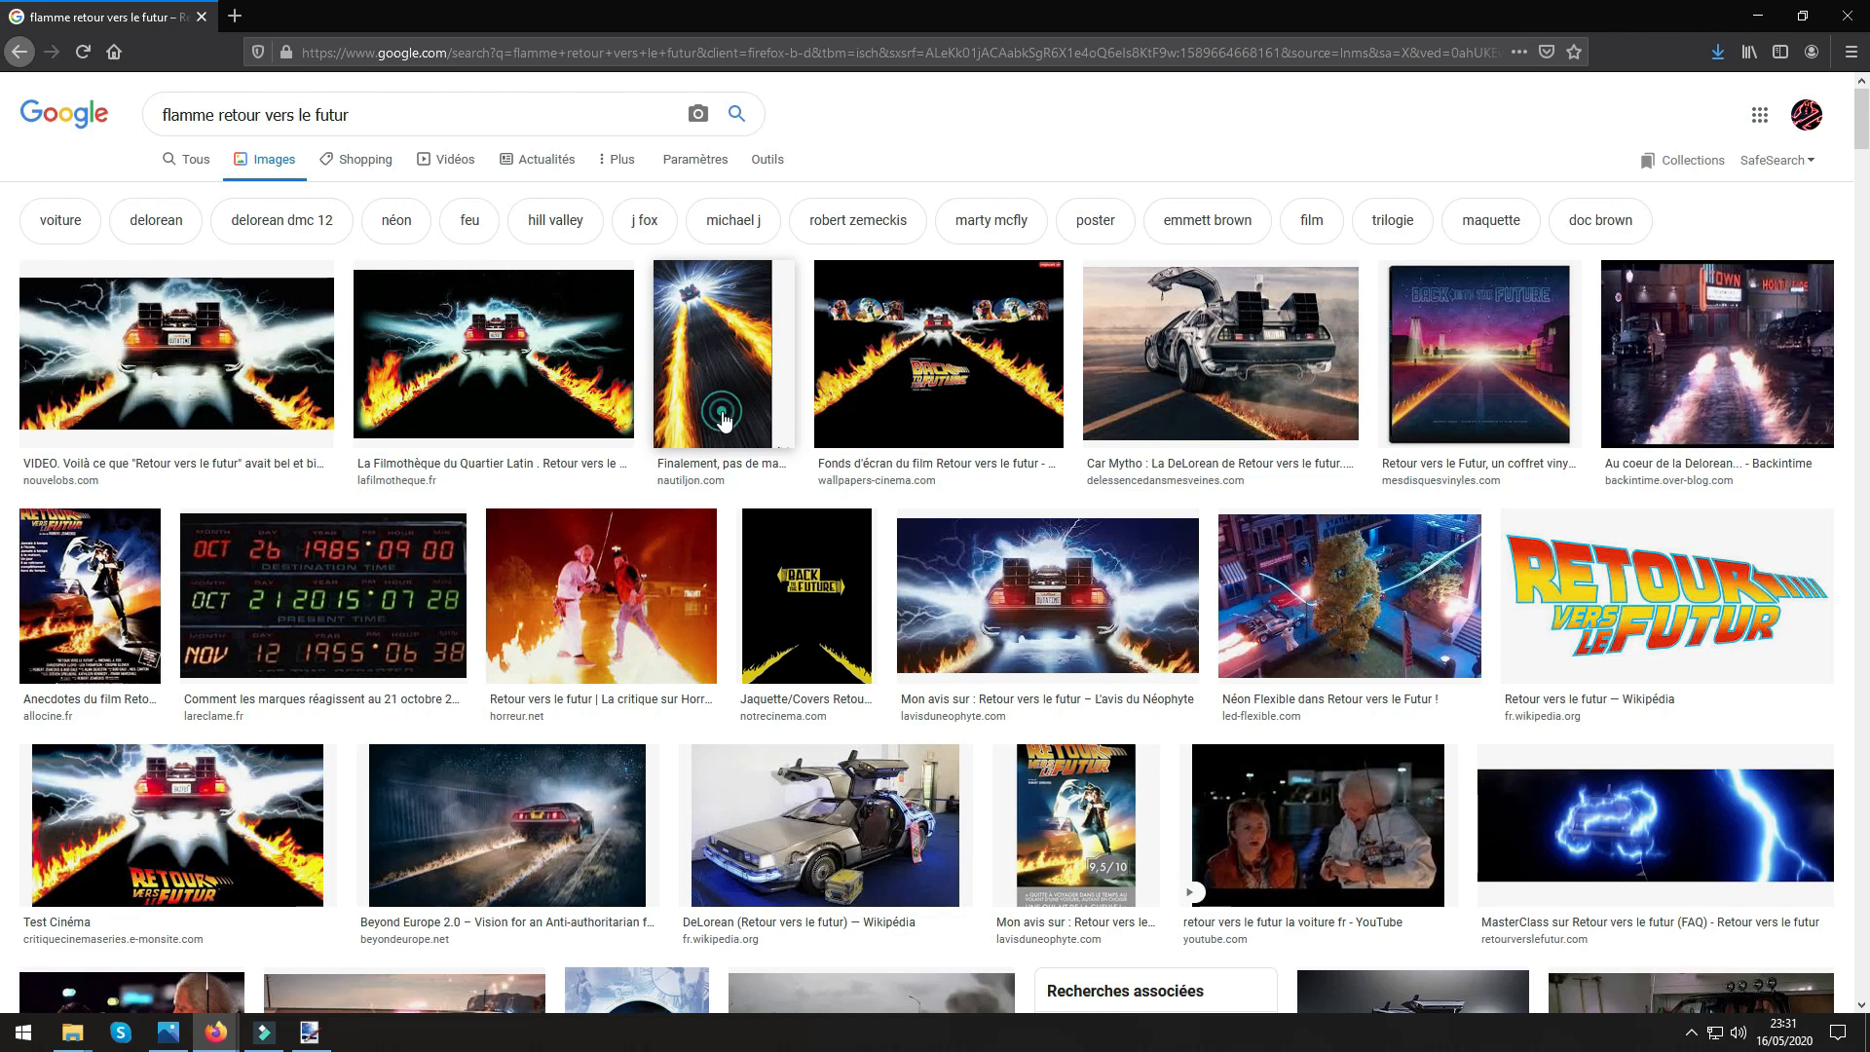
right_click(1237, 591)
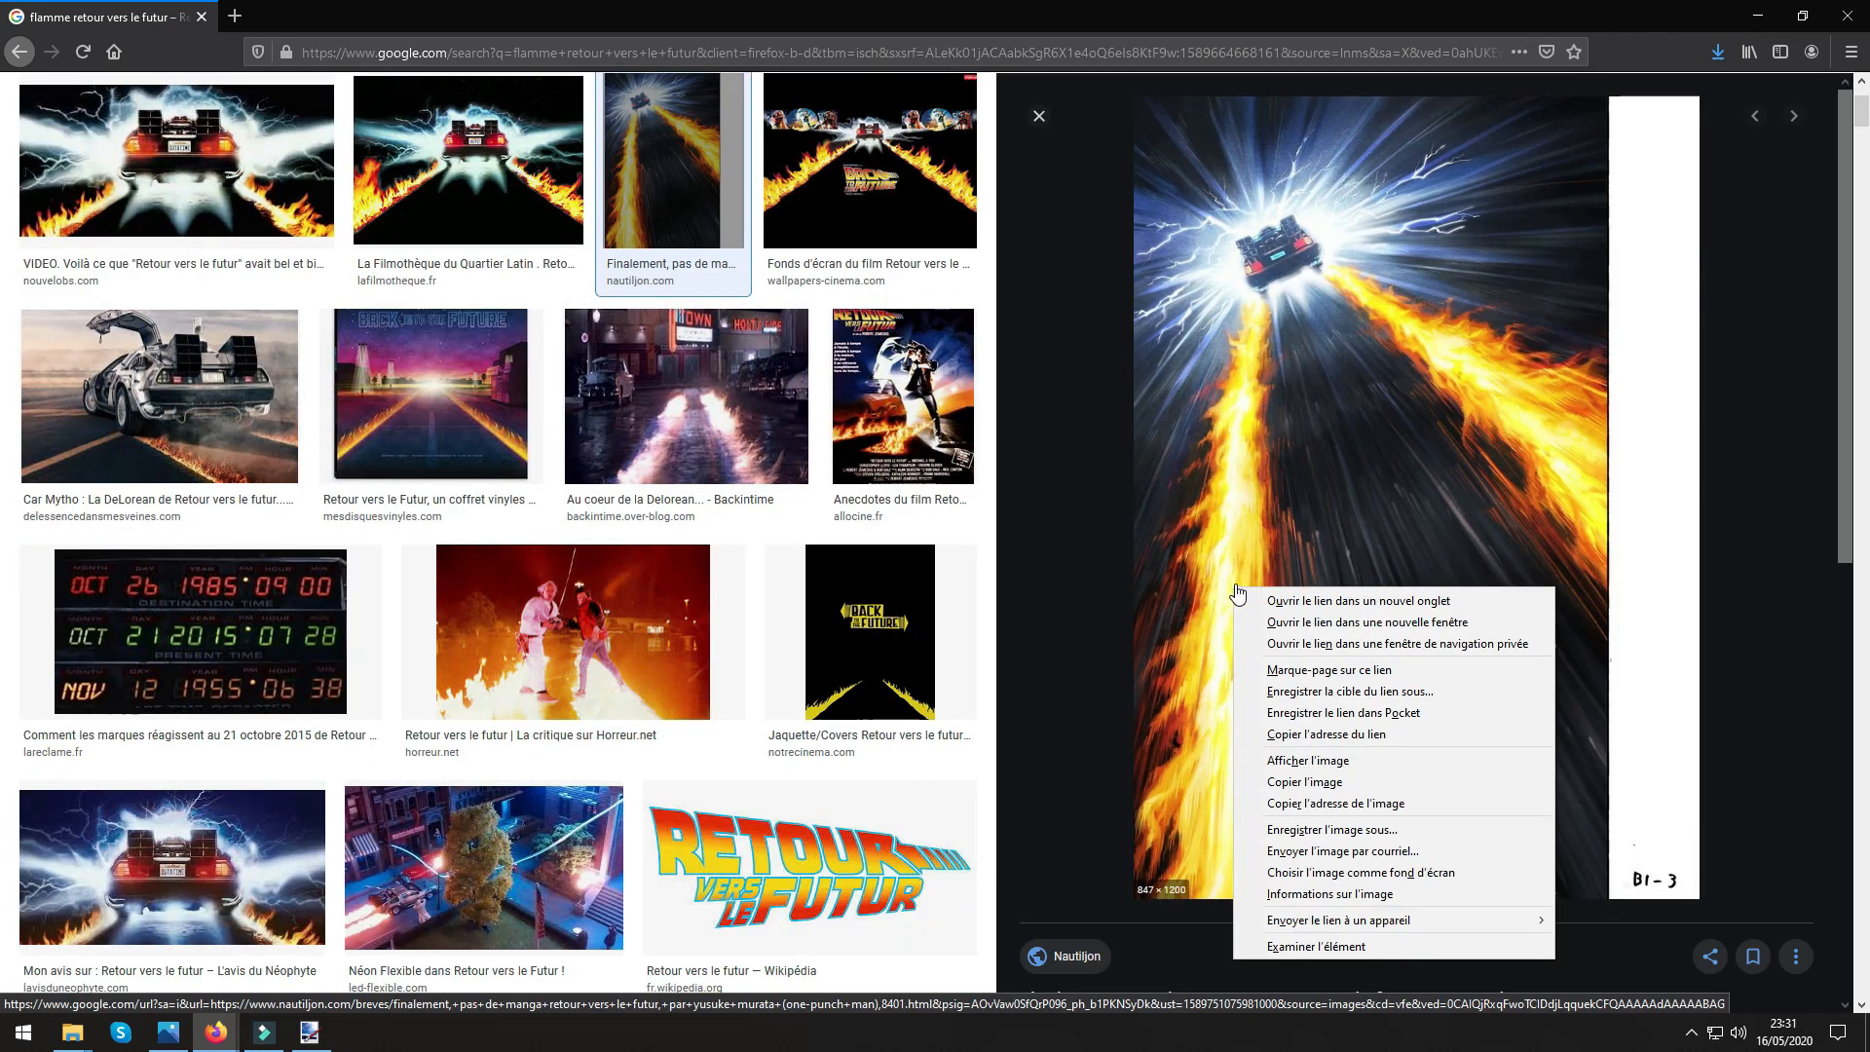
left_click(1318, 831)
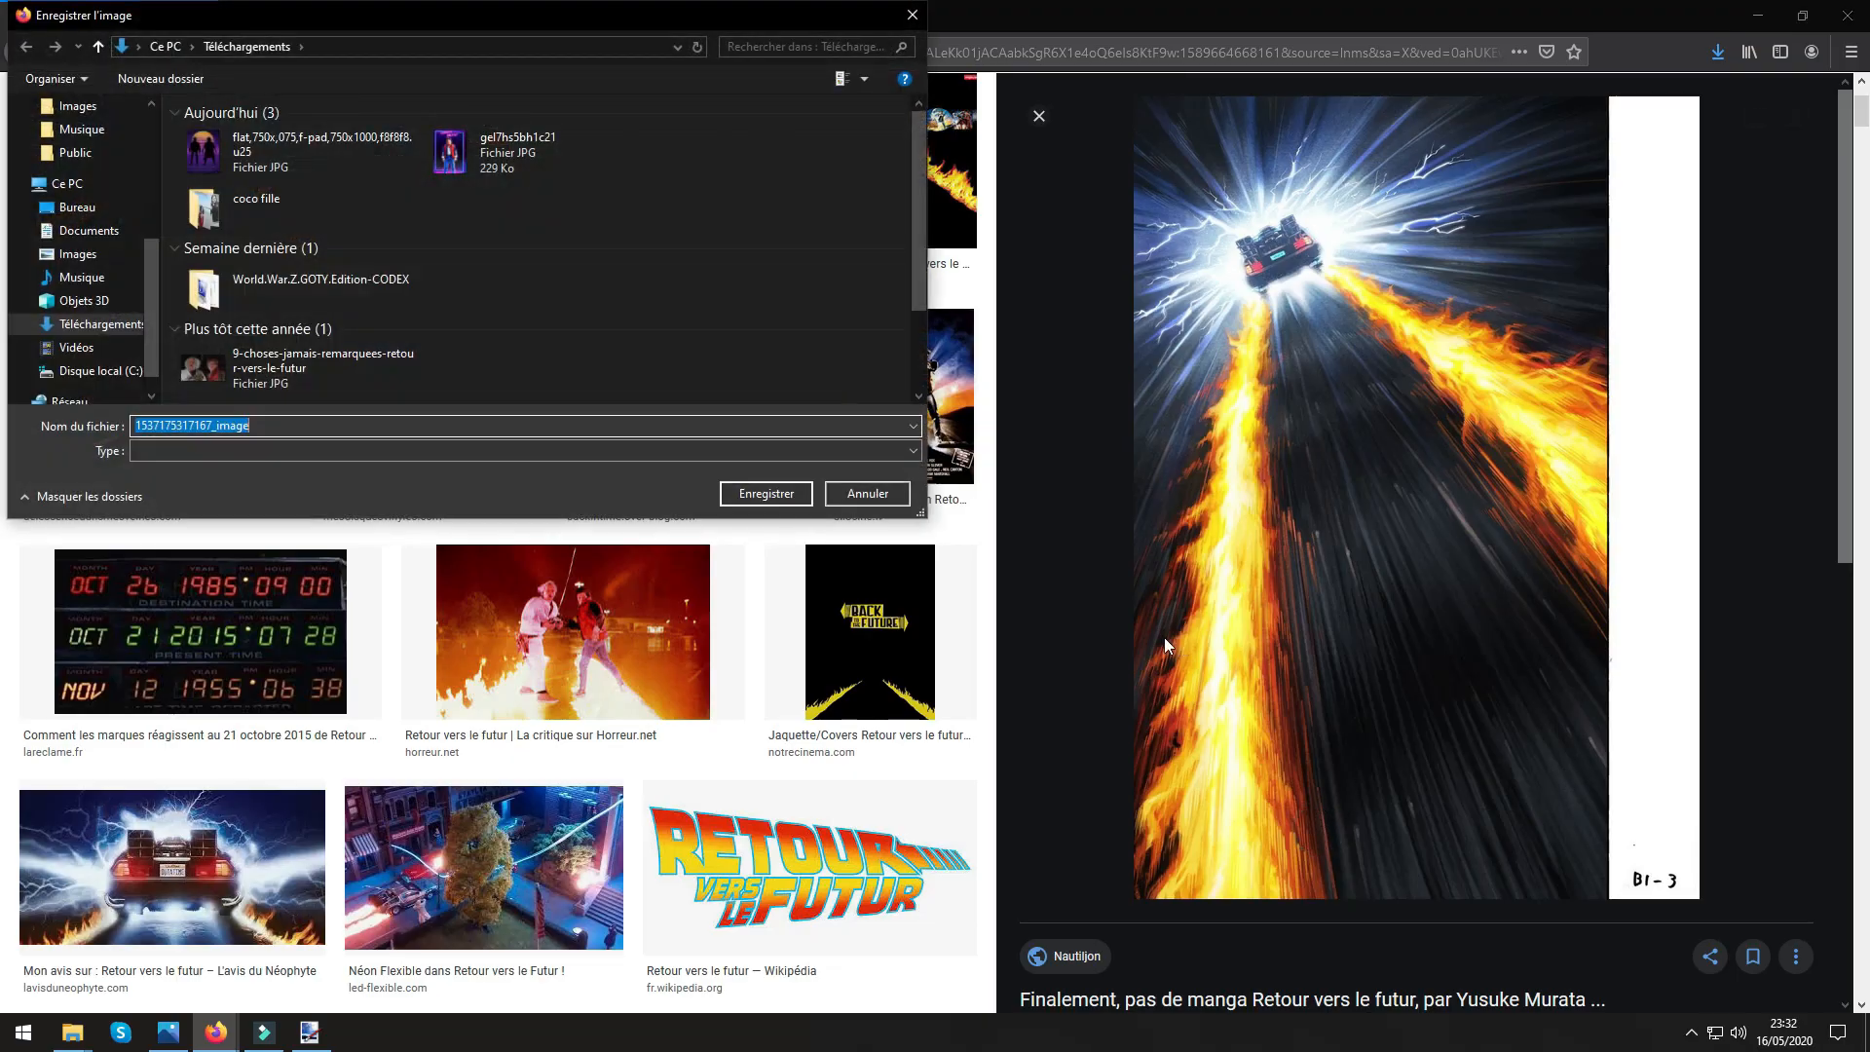
left_click(766, 494)
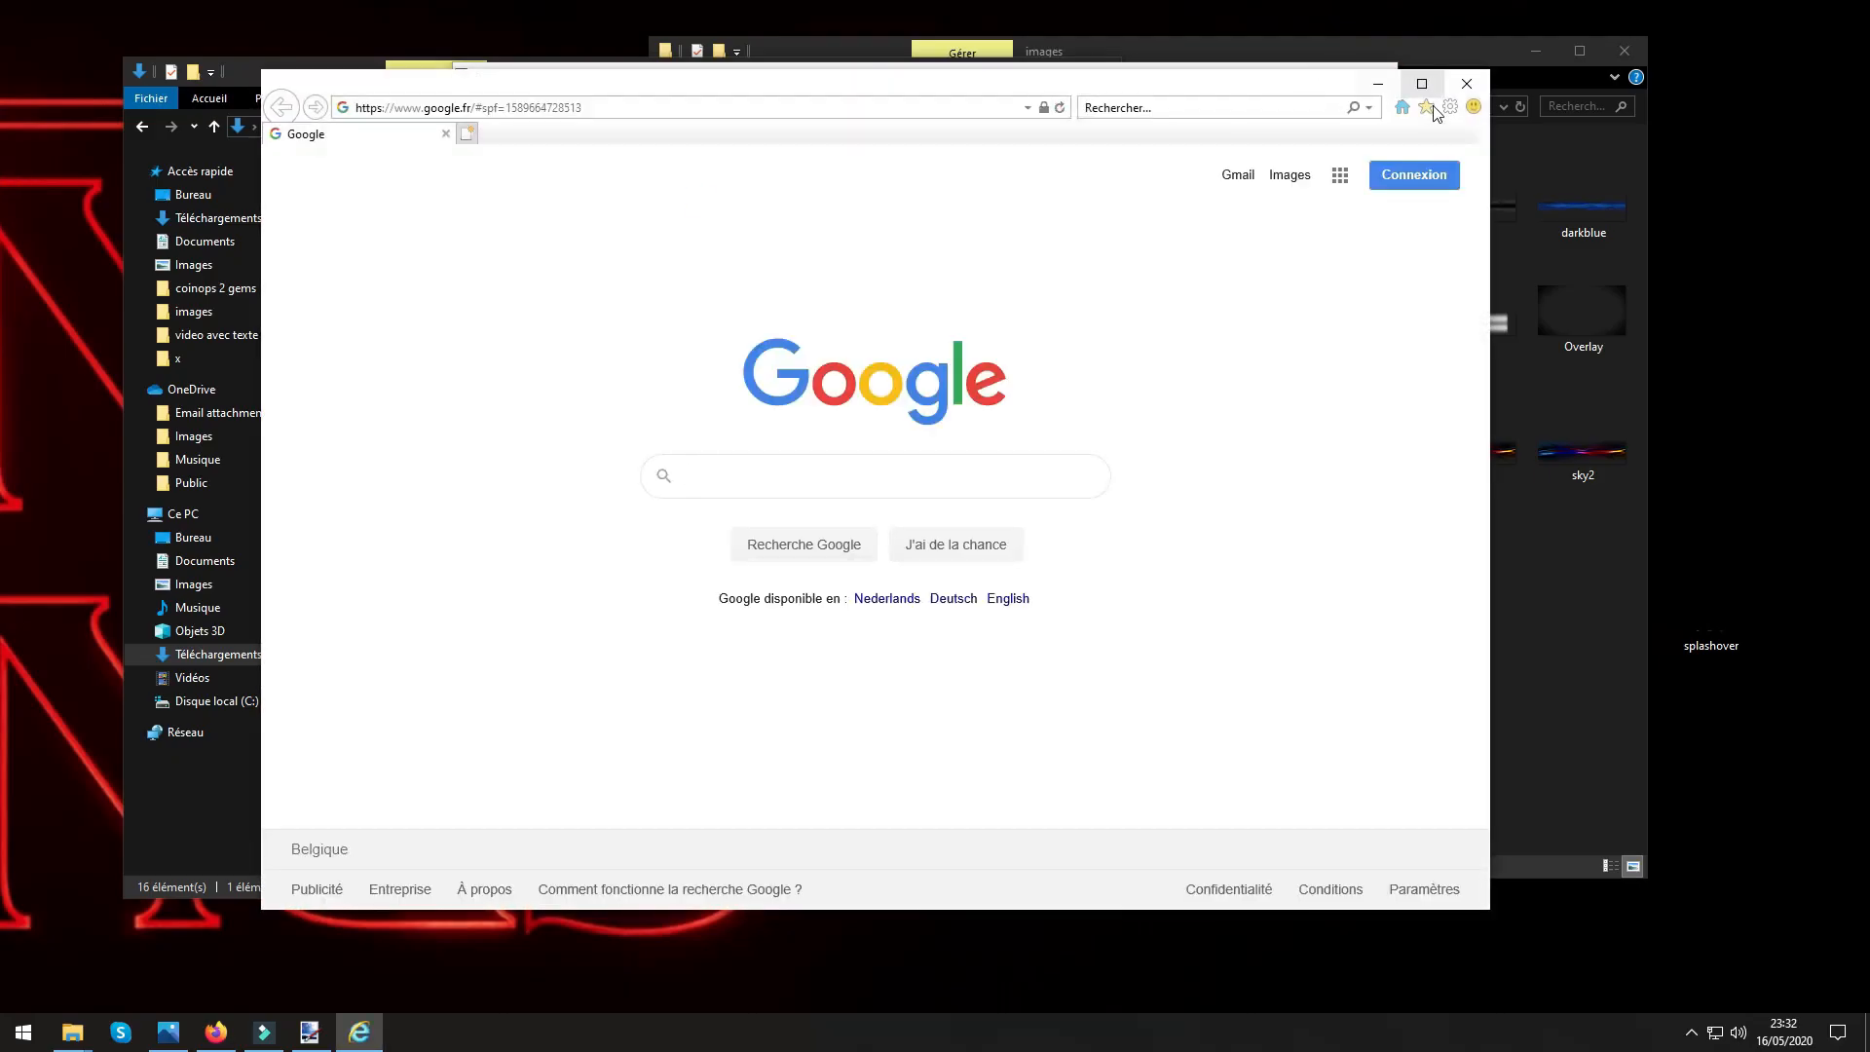
left_click(1425, 109)
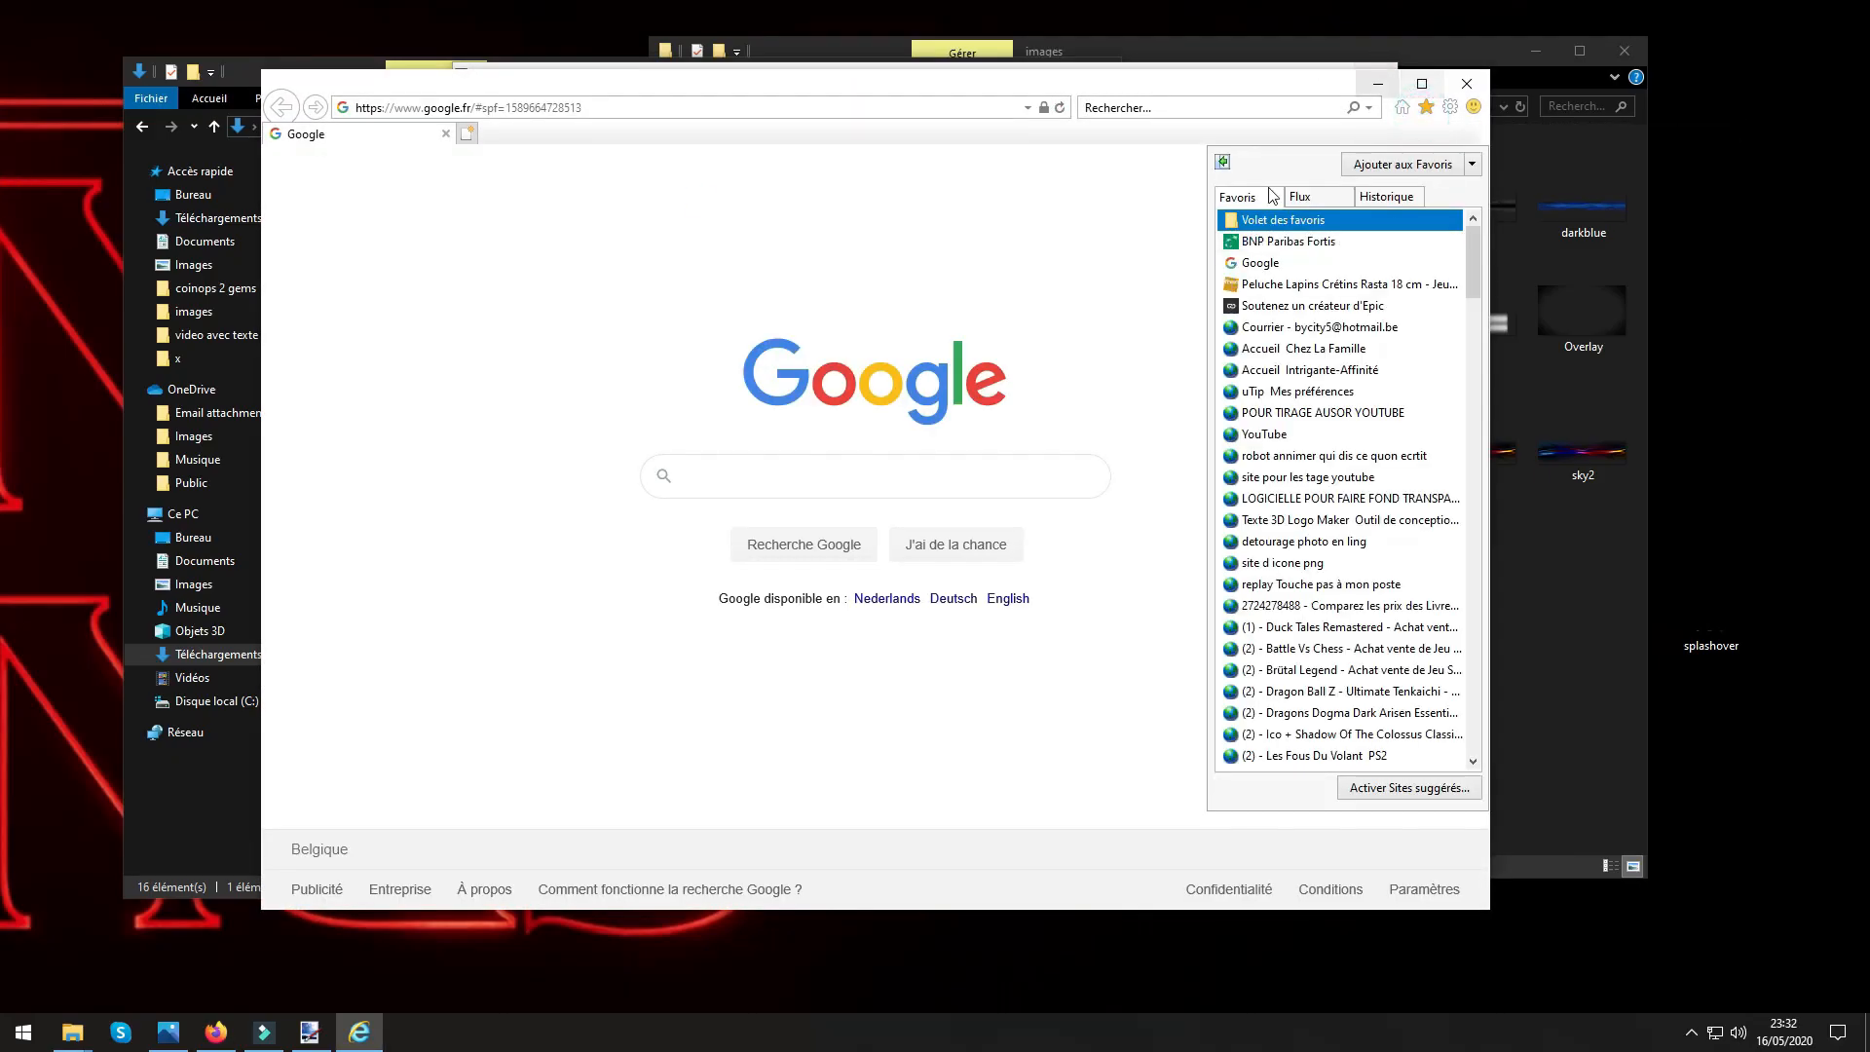
left_click(1281, 501)
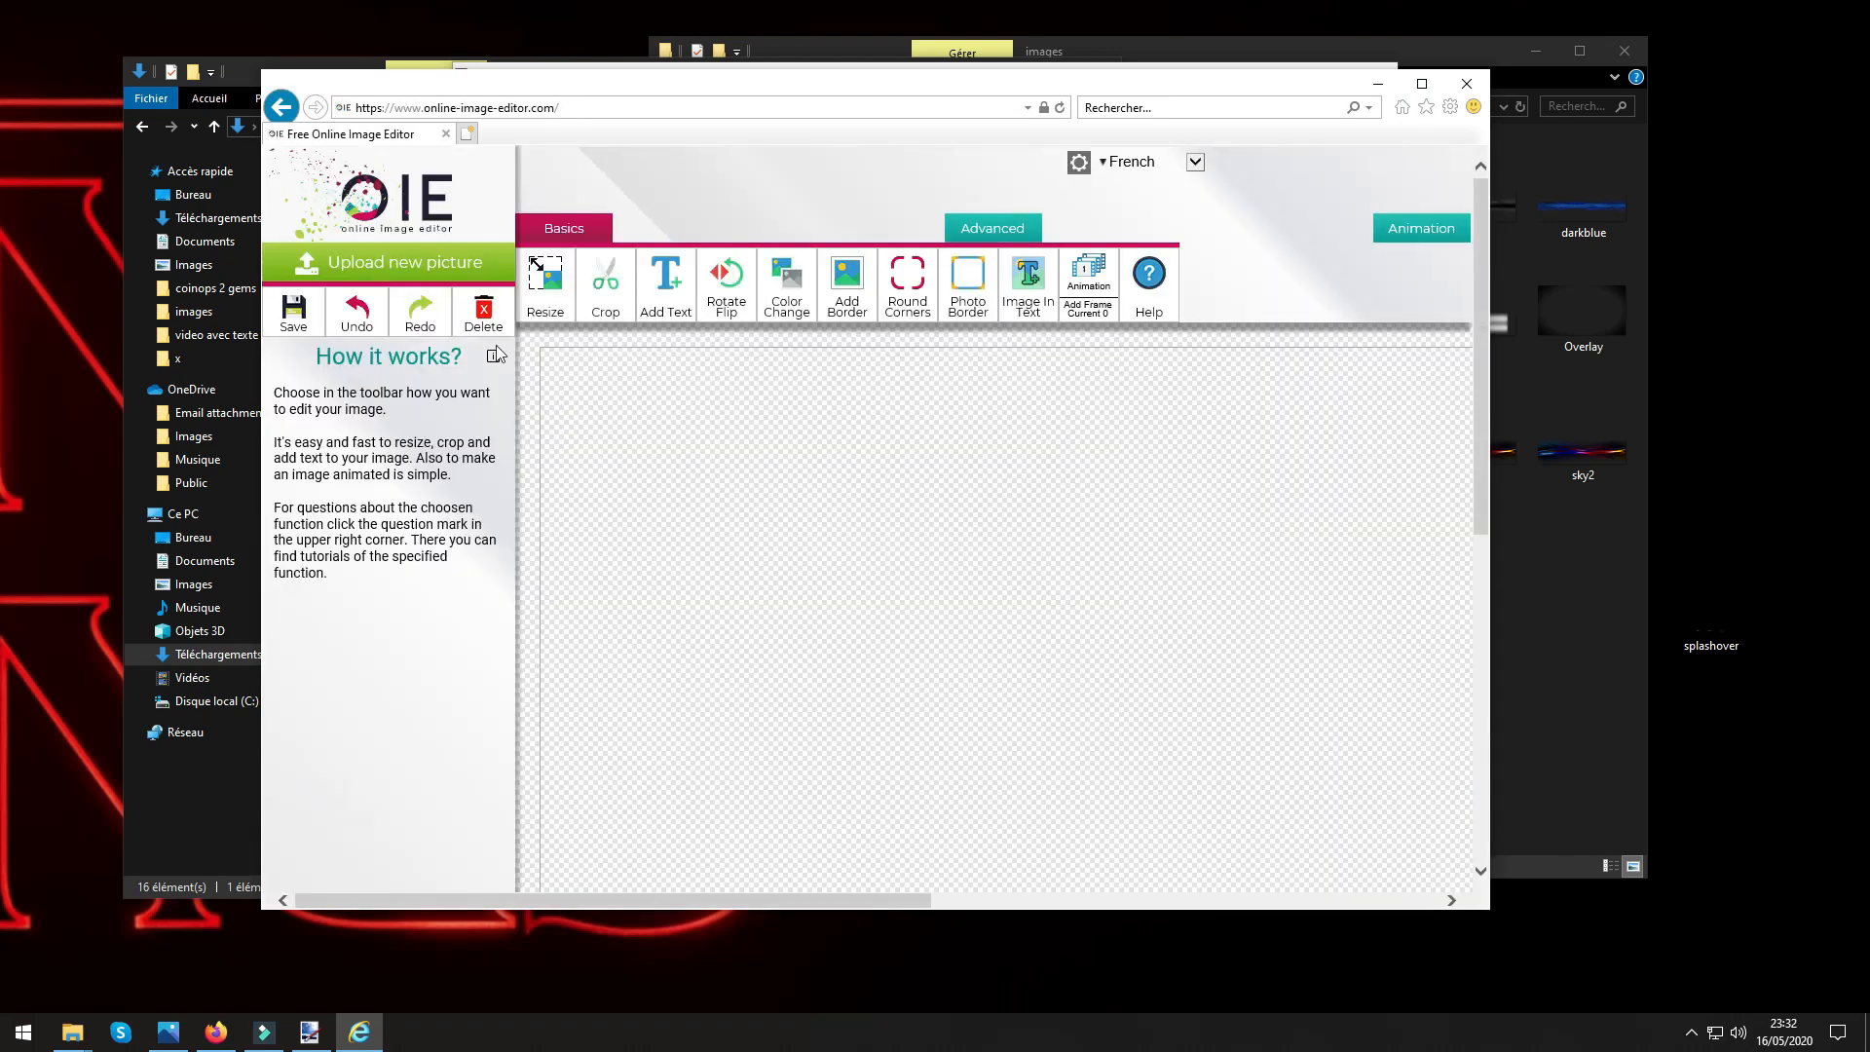
left_click(378, 281)
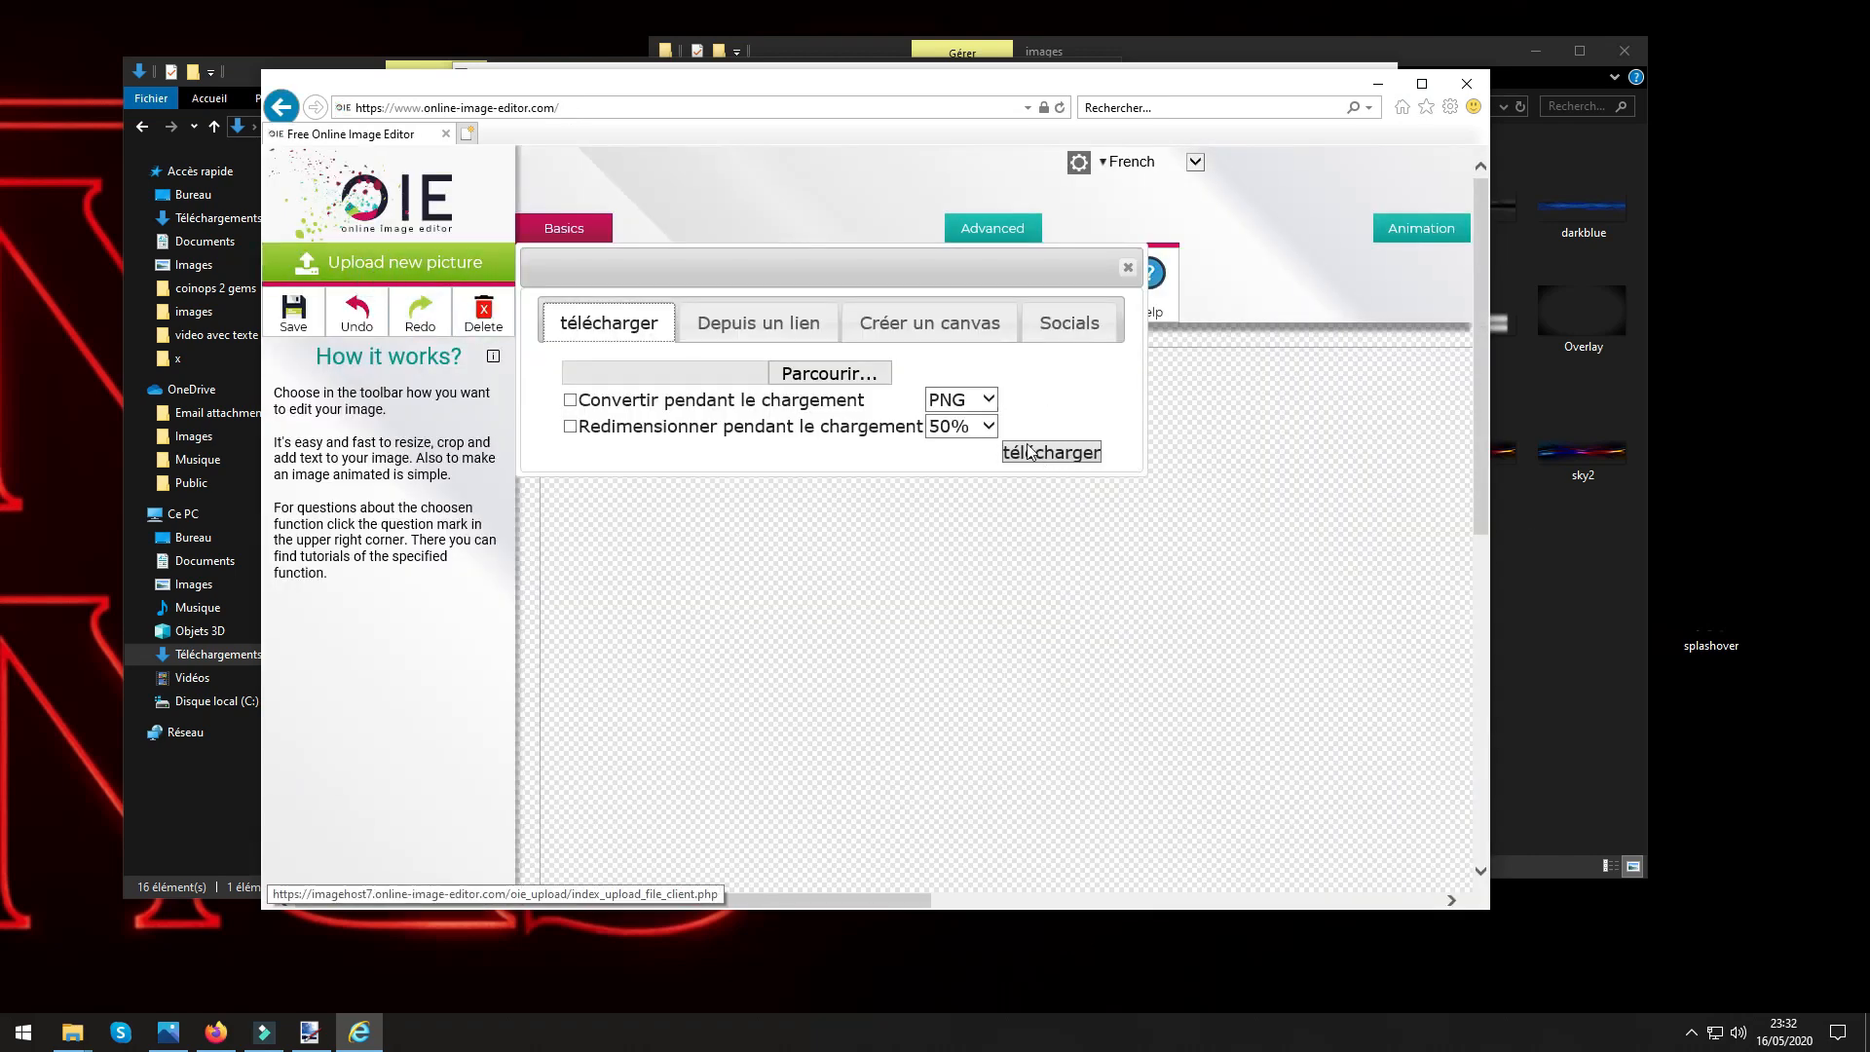
left_click(770, 373)
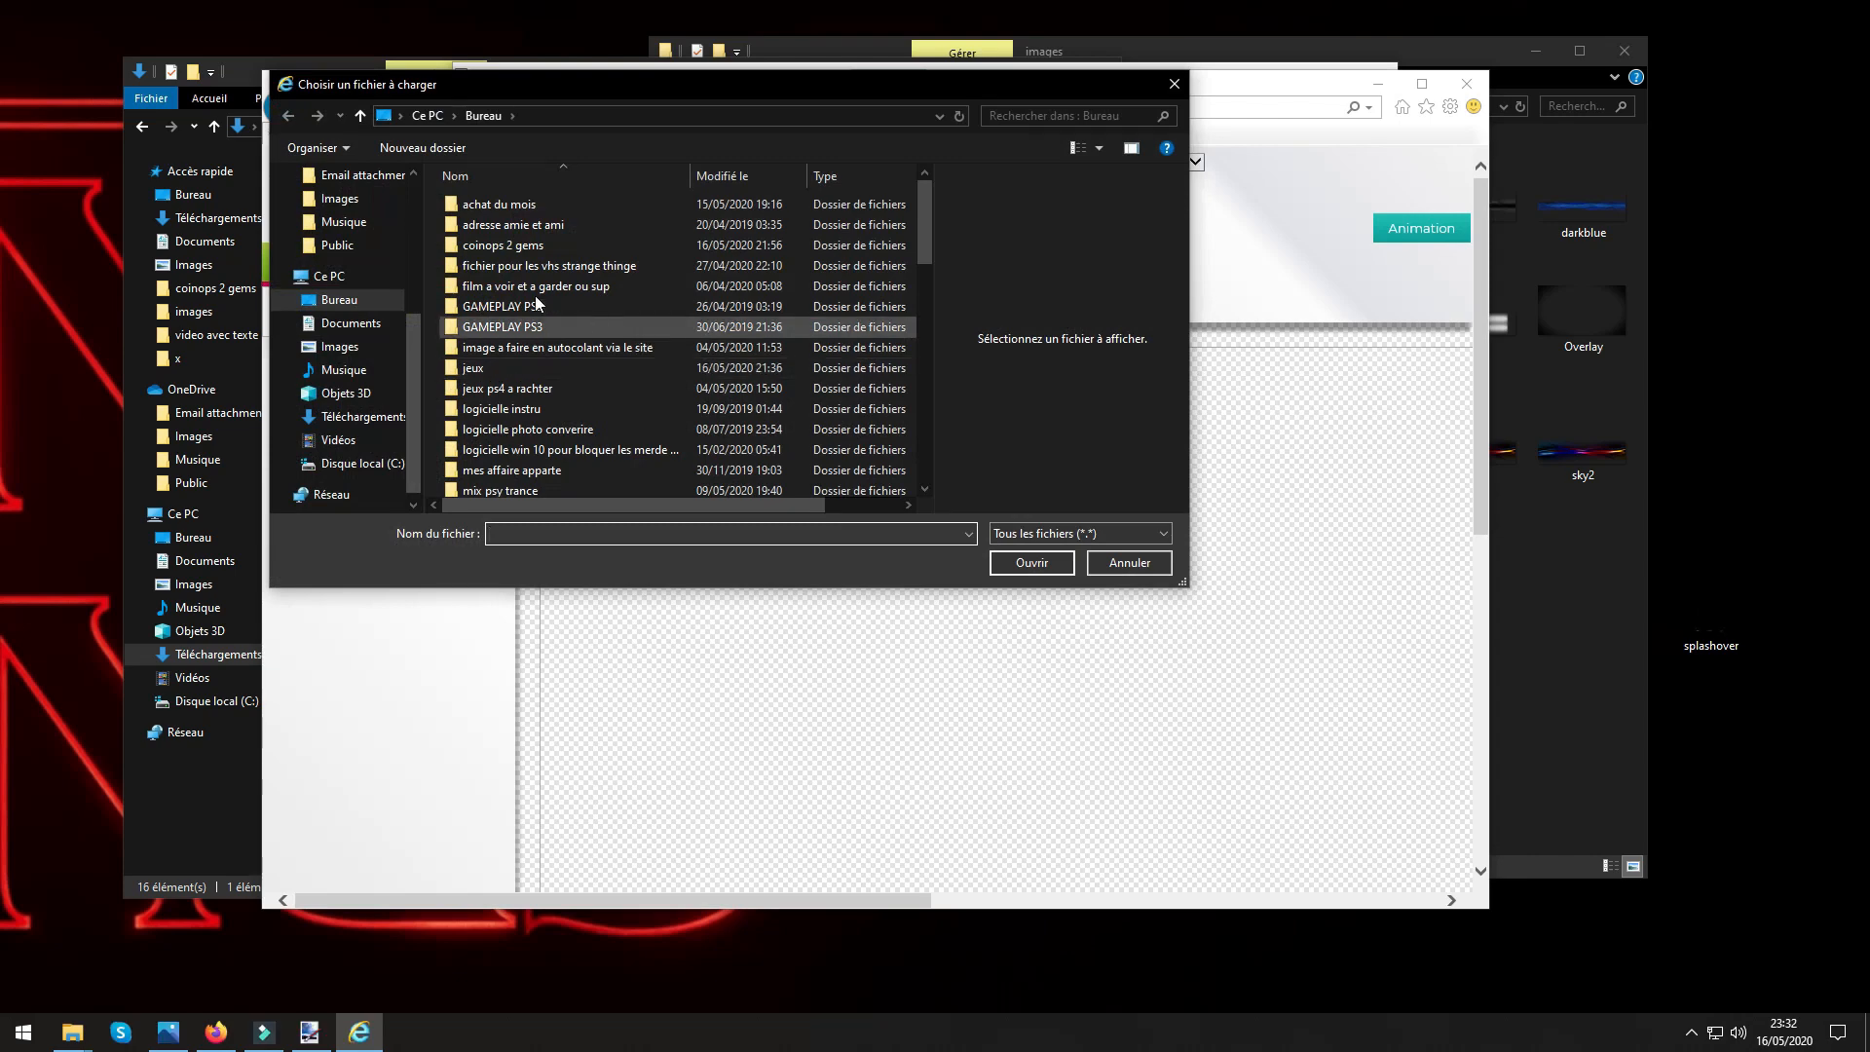
left_click(358, 416)
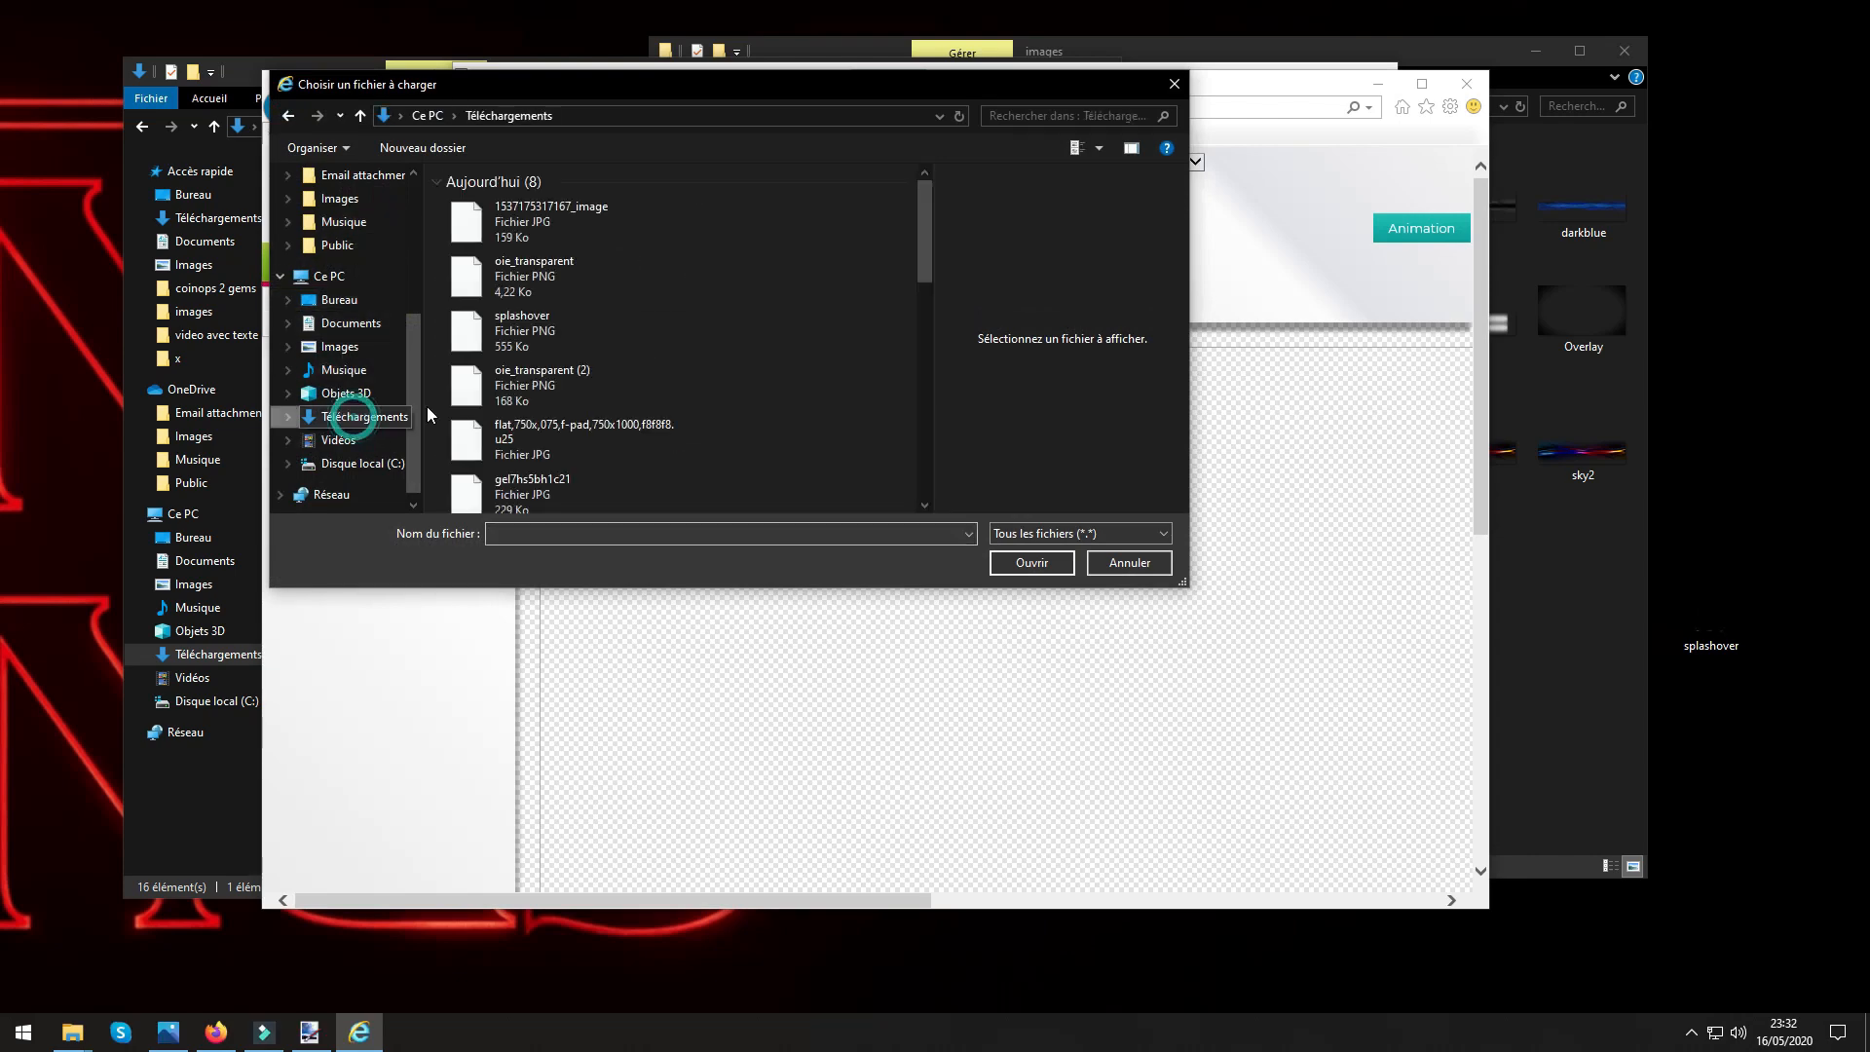
left_click(475, 216)
left_click(1018, 563)
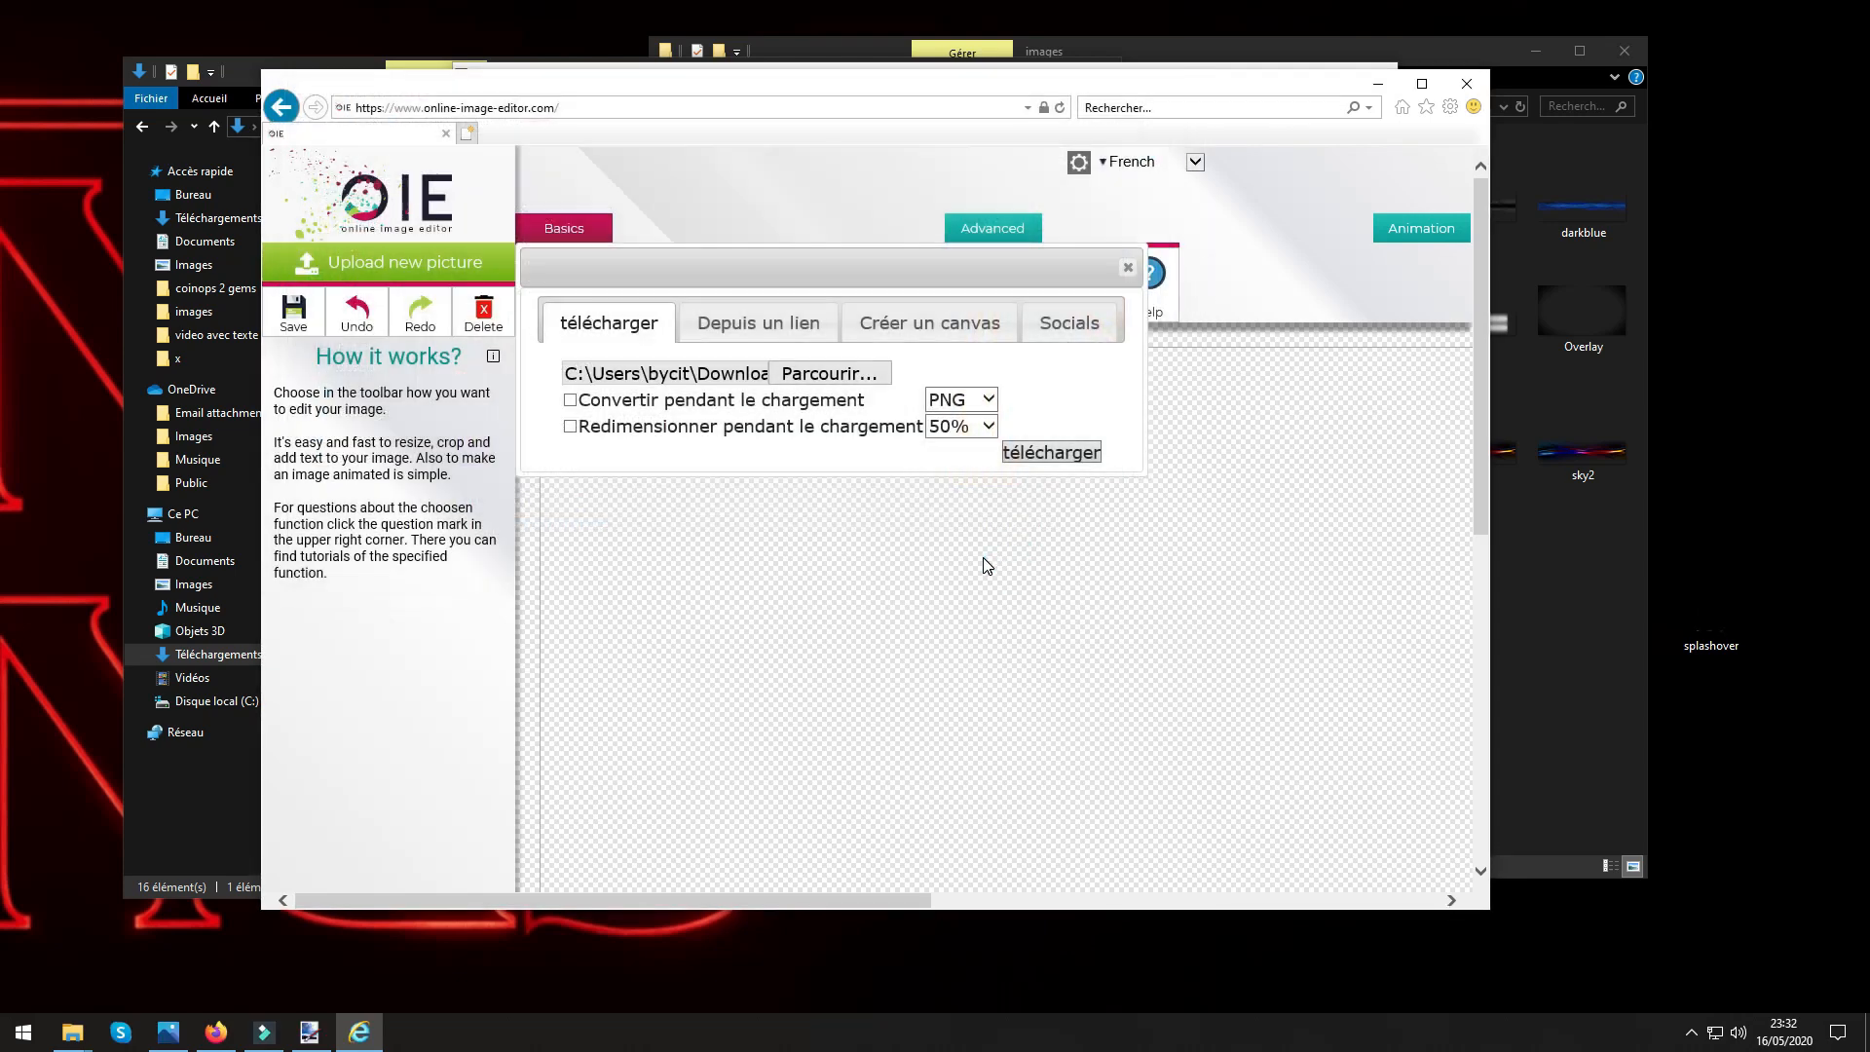
left_click(1067, 450)
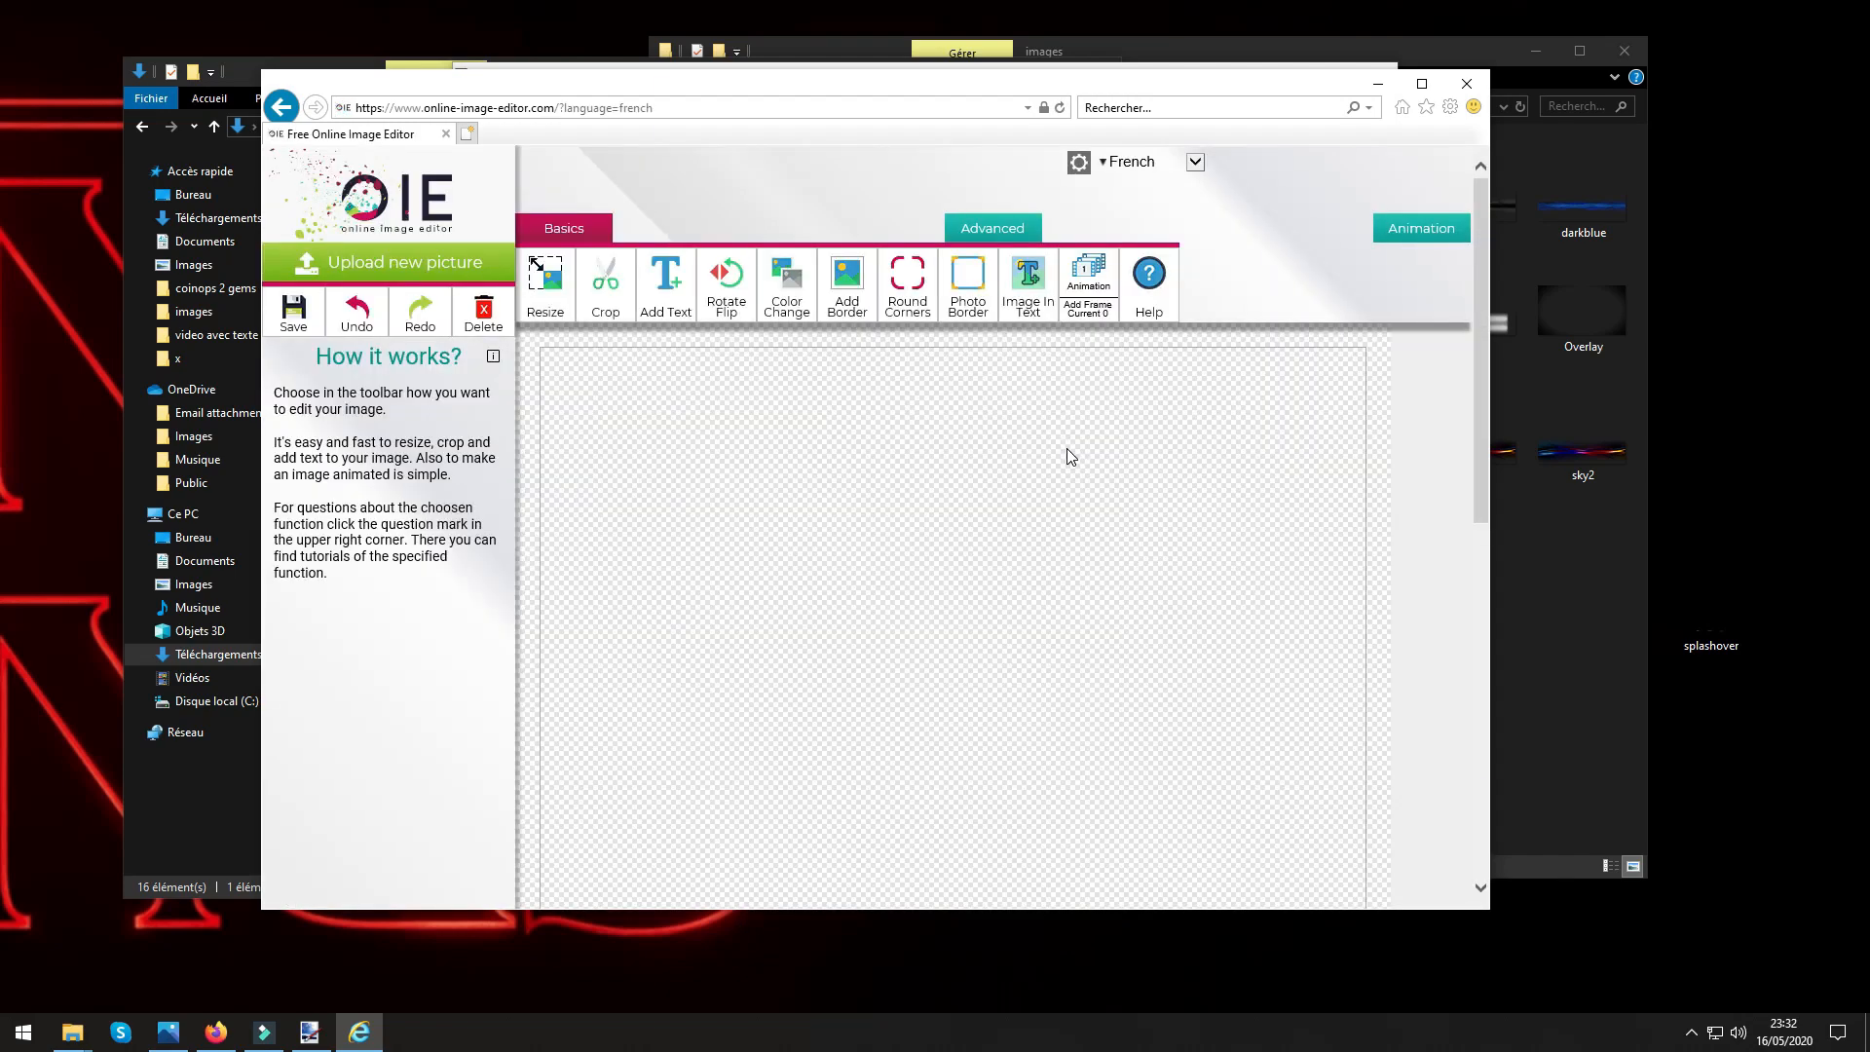
Start the advanced Transparency tool for the uploaded picture and set the transparent line's thickness to 25.
scroll(1060, 502, "down", 1)
scroll(1059, 502, "up", 1)
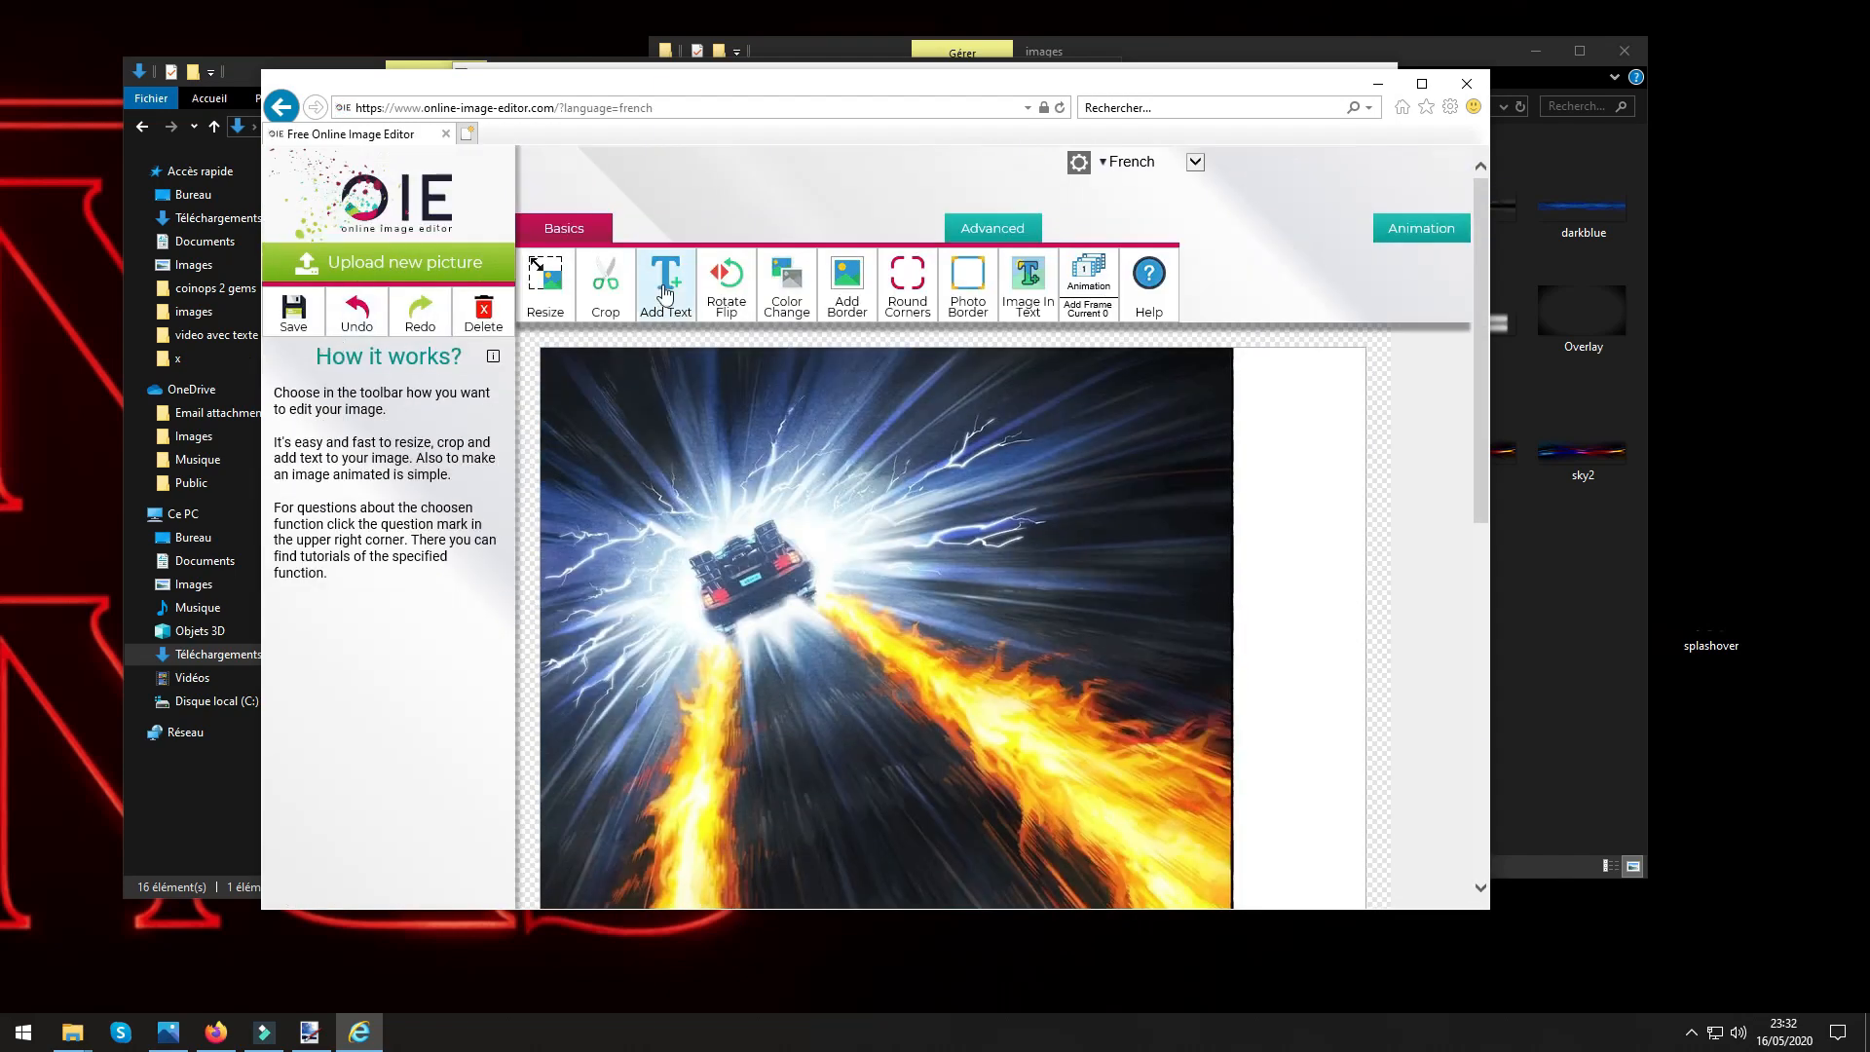
left_click(993, 228)
left_click(605, 287)
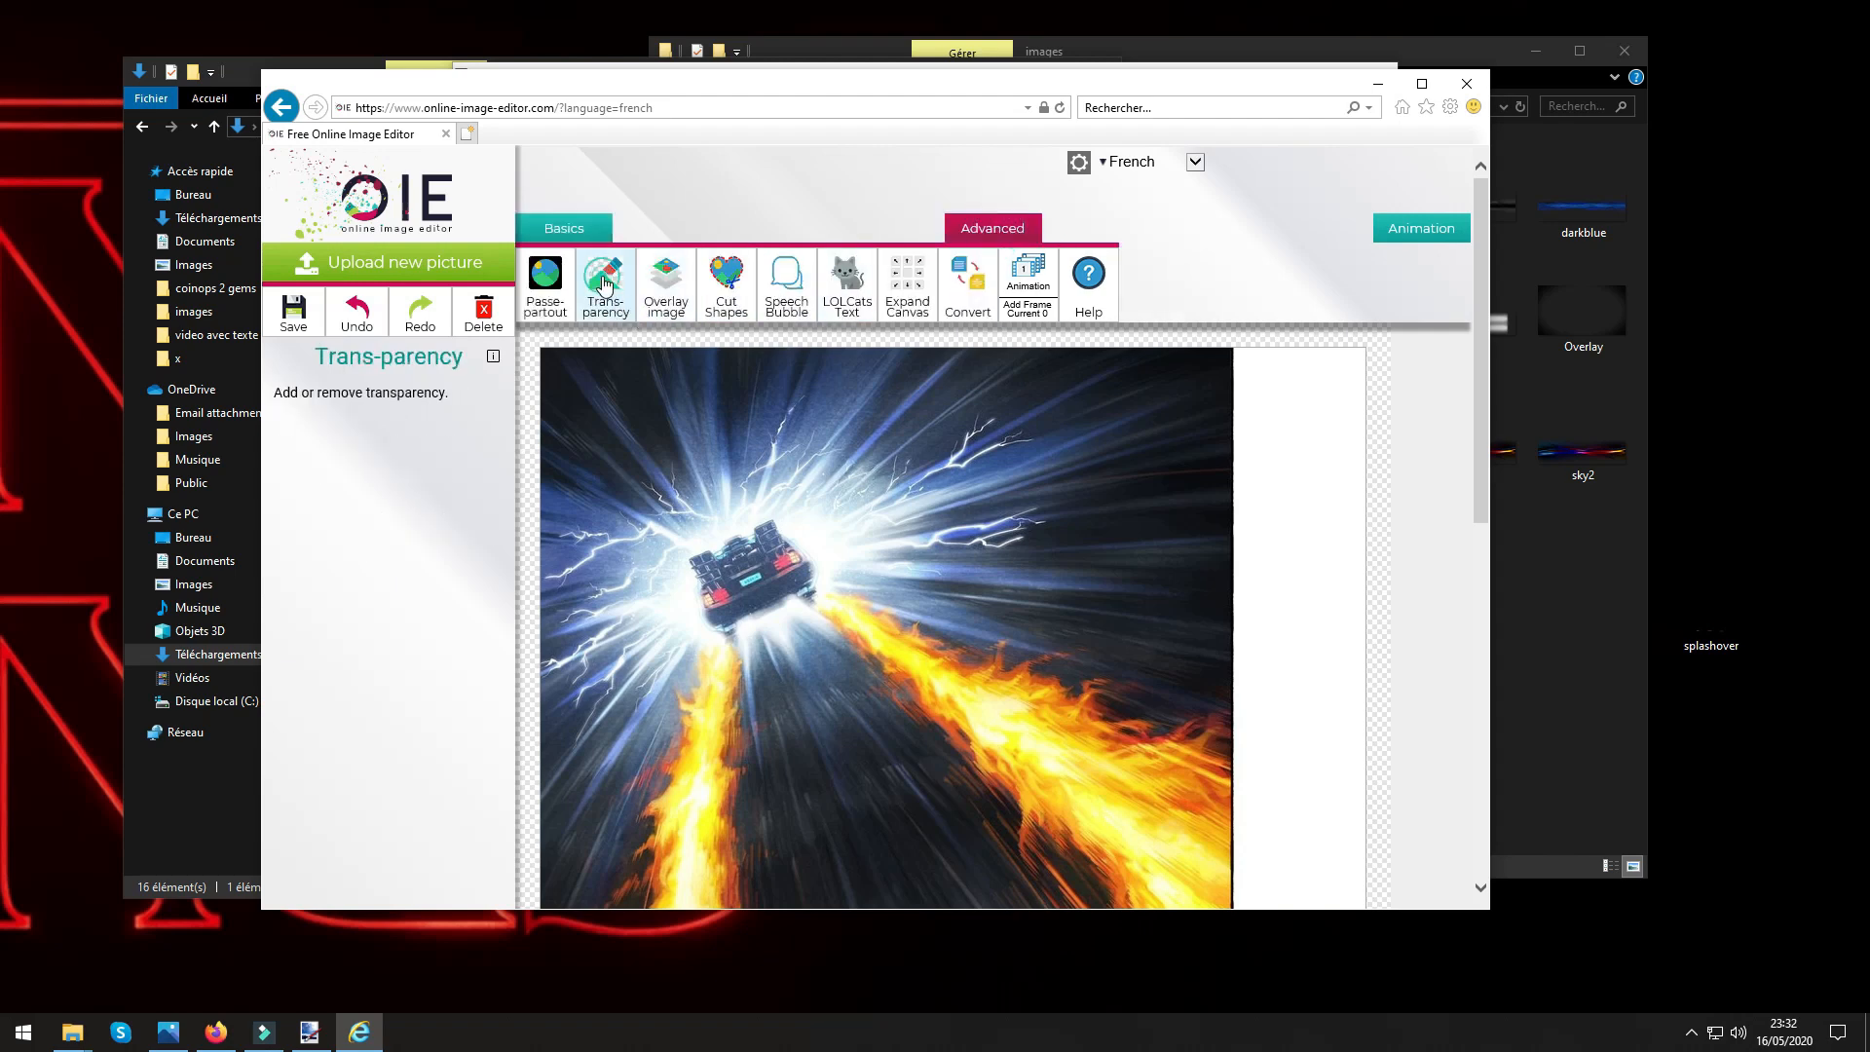
left_click(410, 575)
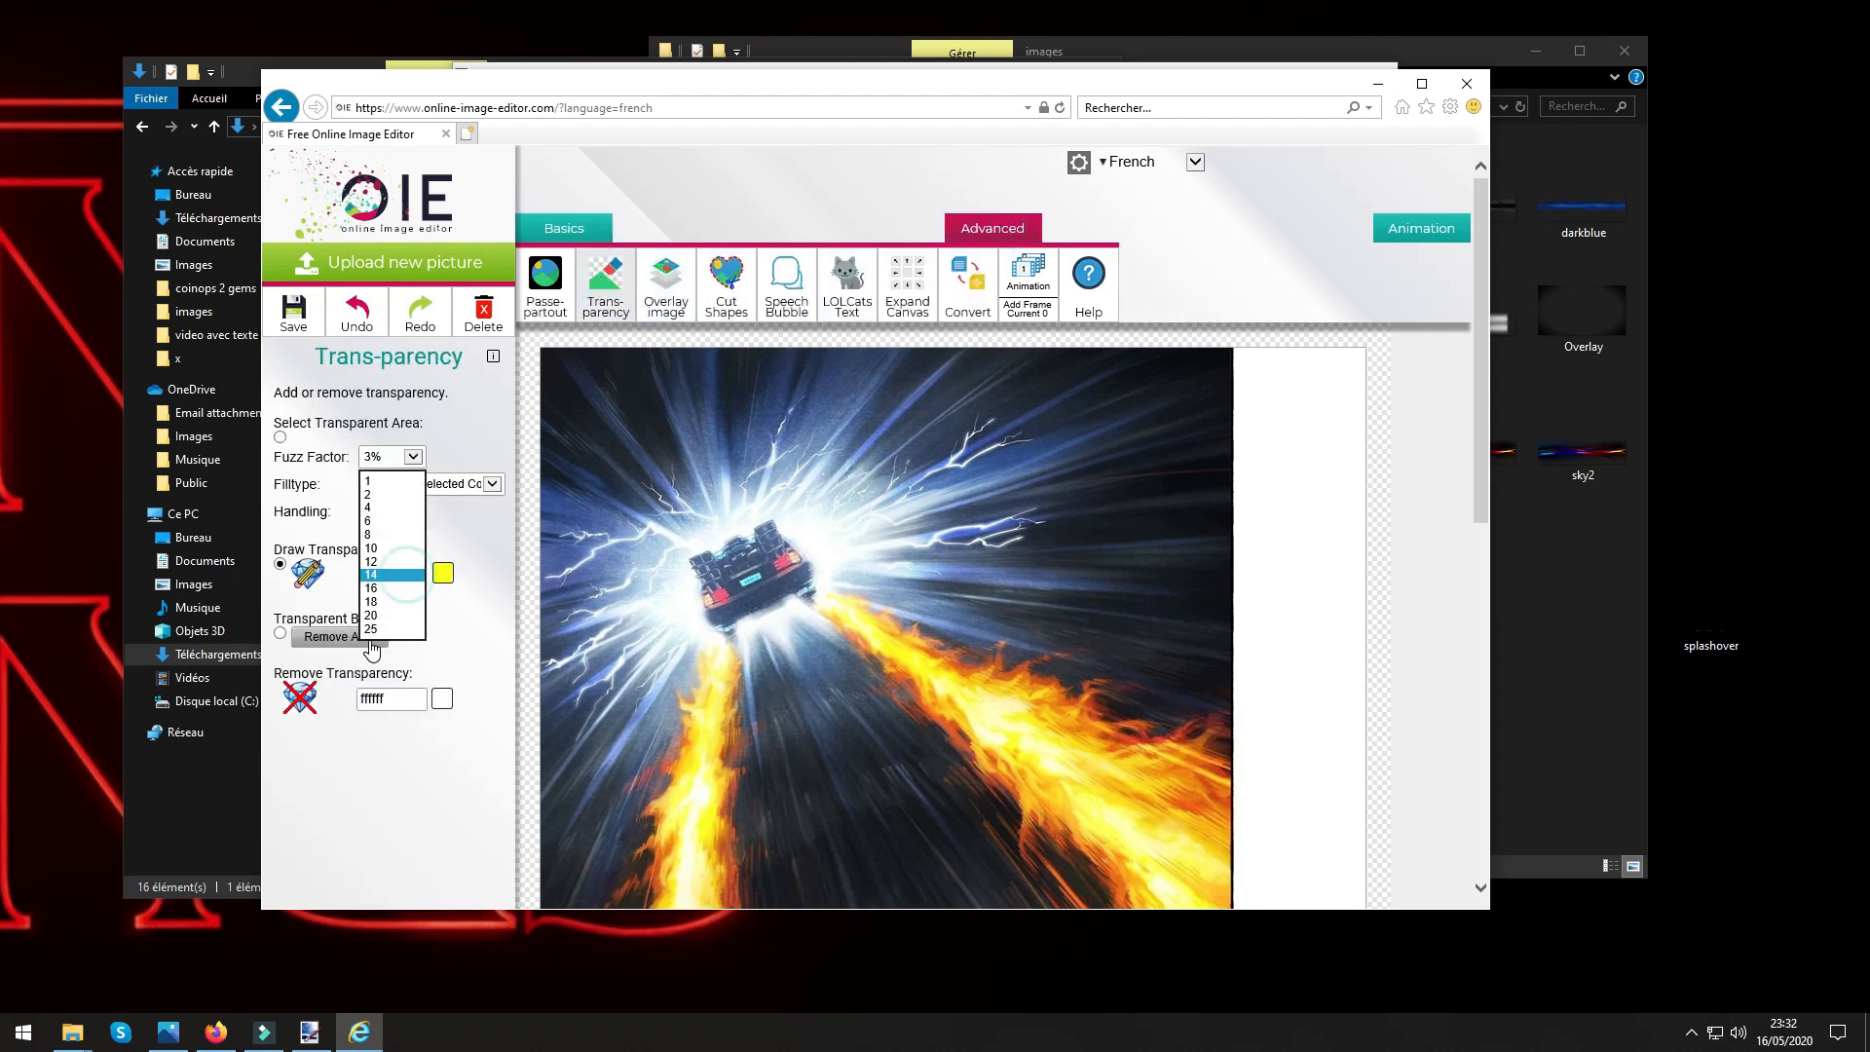
left_click(387, 633)
Erase the lower part of the picture with transparent lines, keeping the DeLorean and the upper stretch of both flame trails.
scroll(708, 574, "down", 3)
scroll(708, 573, "down", 3)
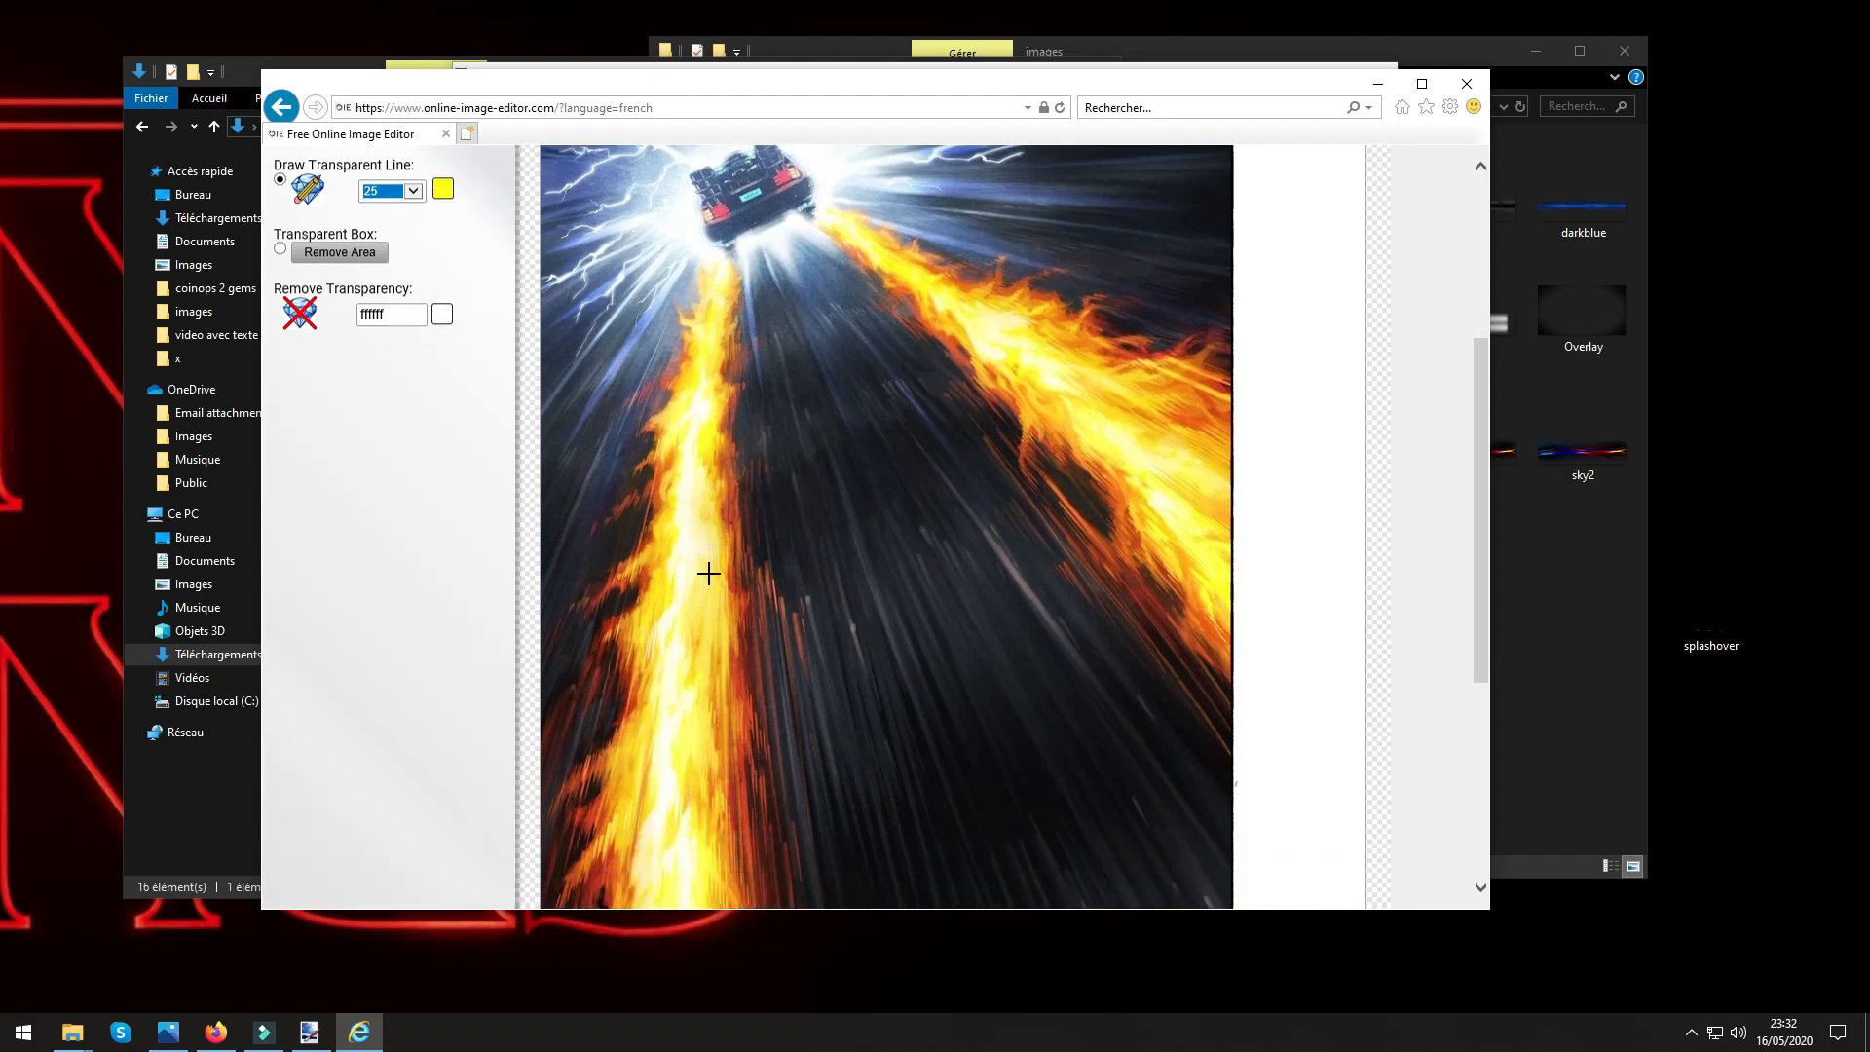
scroll(708, 575, "up", 2)
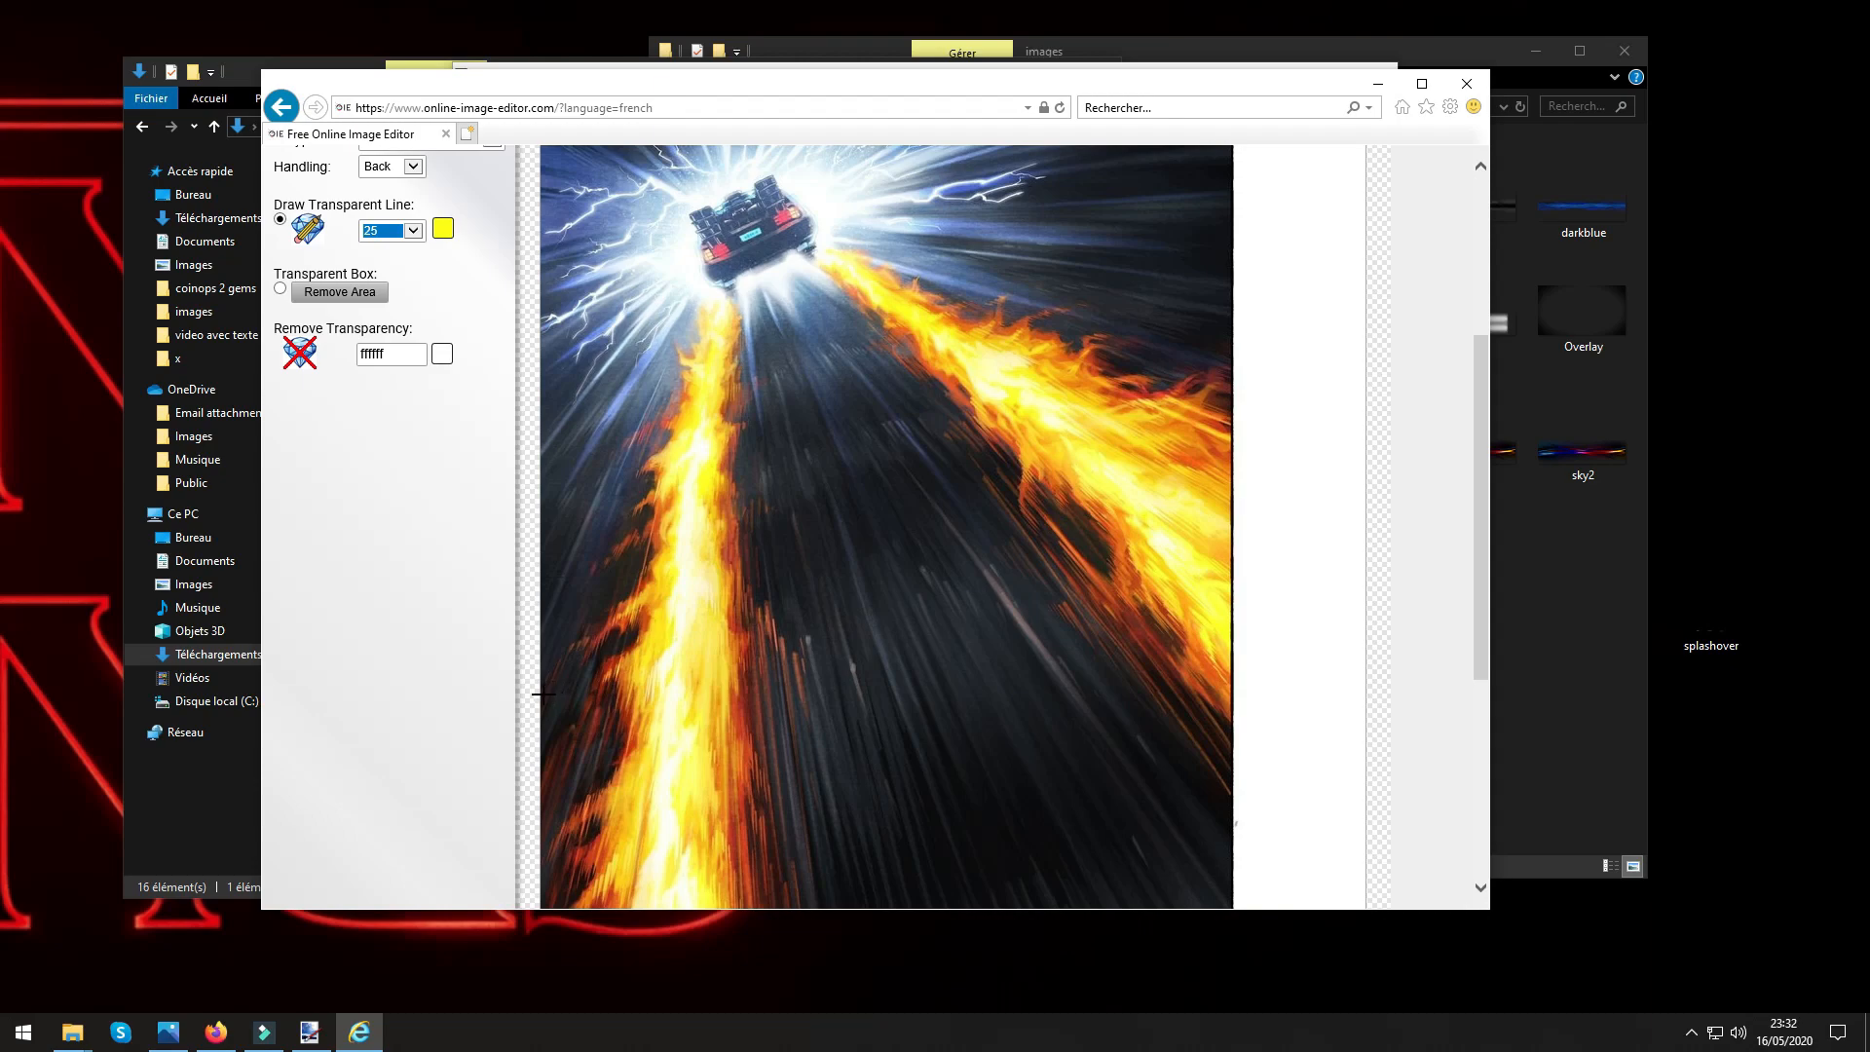
mouse_move(543, 693)
left_mouse_down()
mouse_move(1214, 676)
mouse_move(1216, 910)
left_mouse_up()
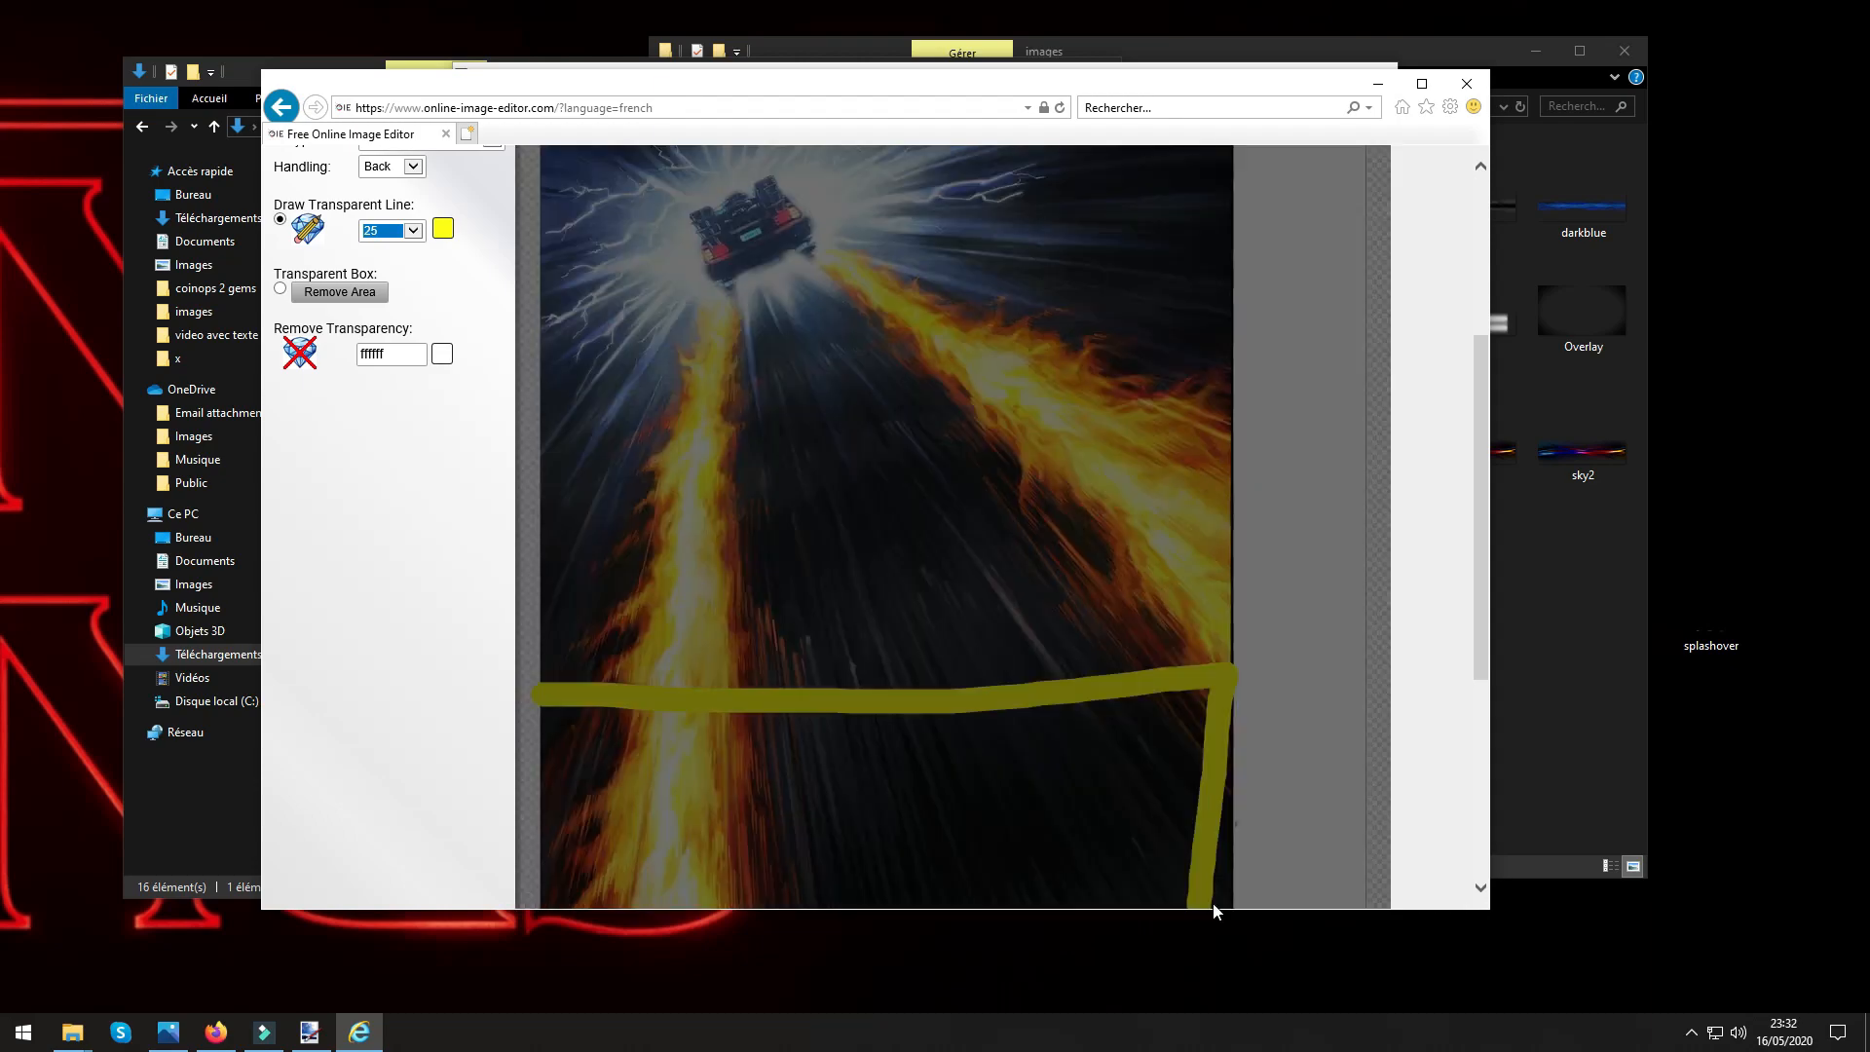
scroll(990, 743, "down", 3)
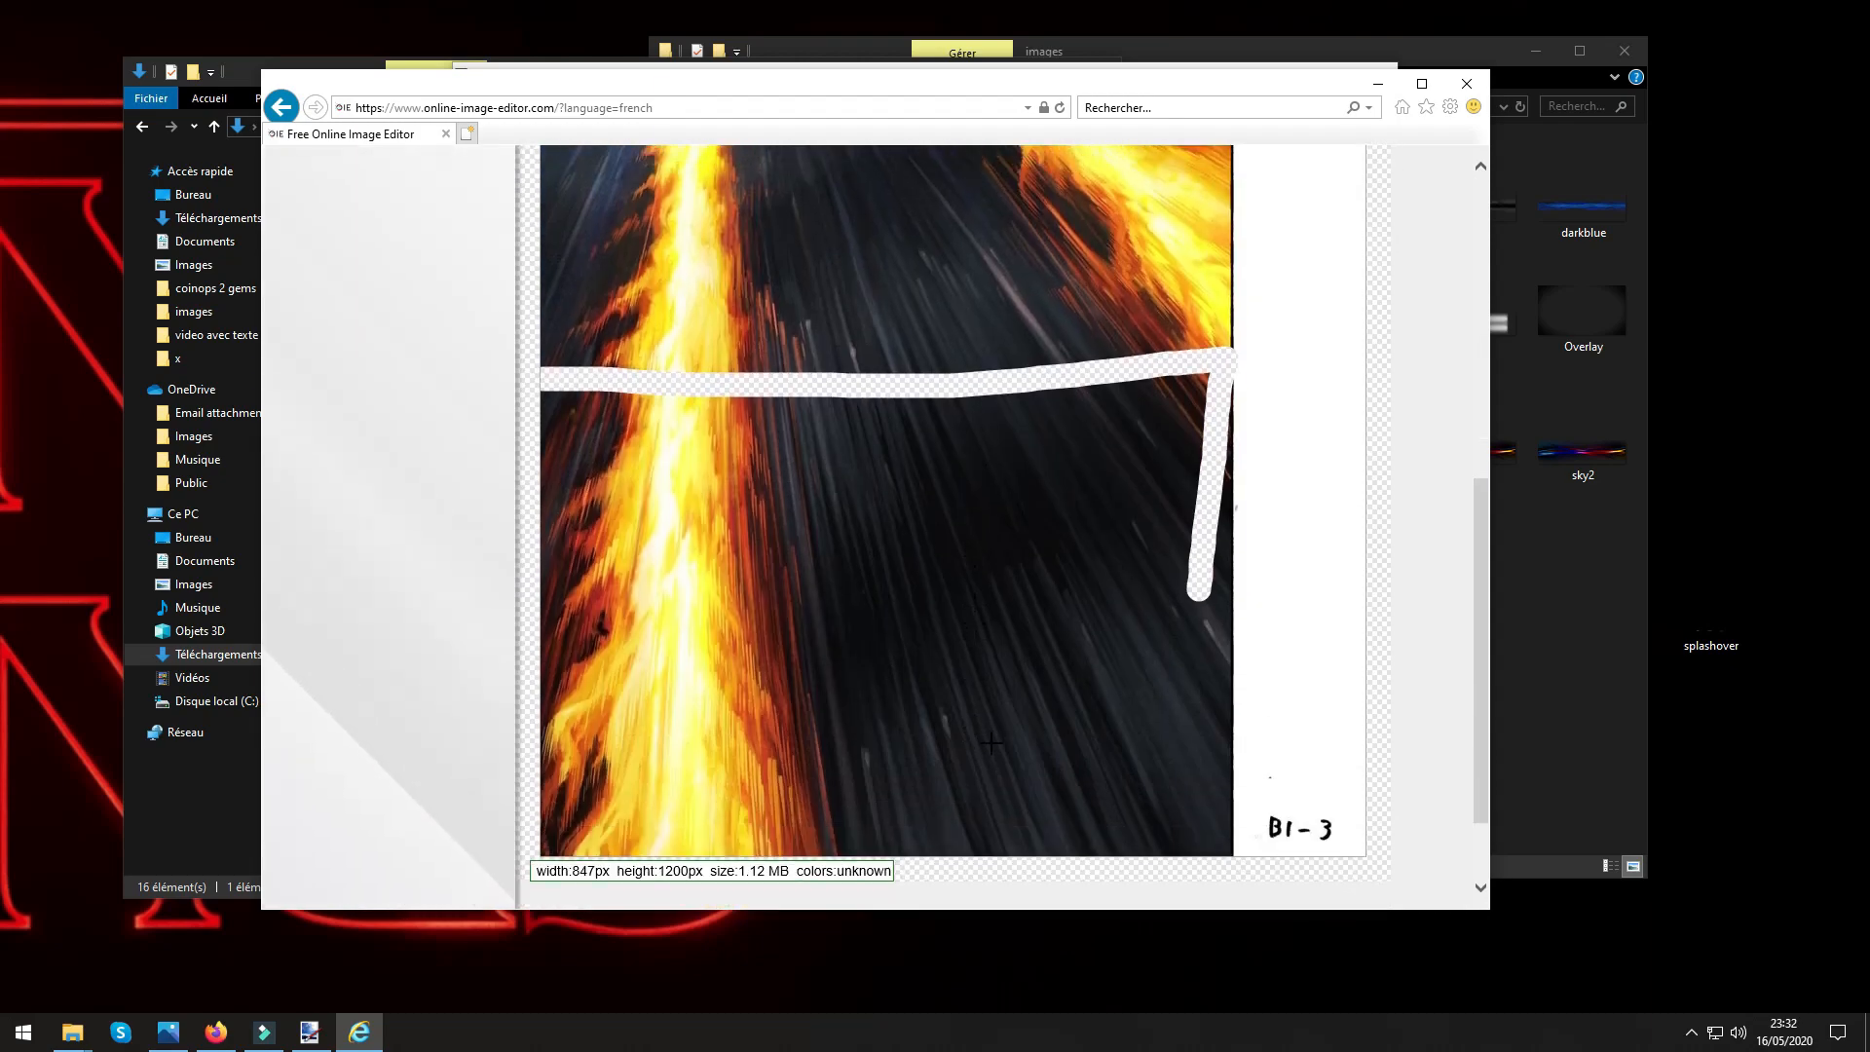
left_click_drag(1363, 847, 463, 866)
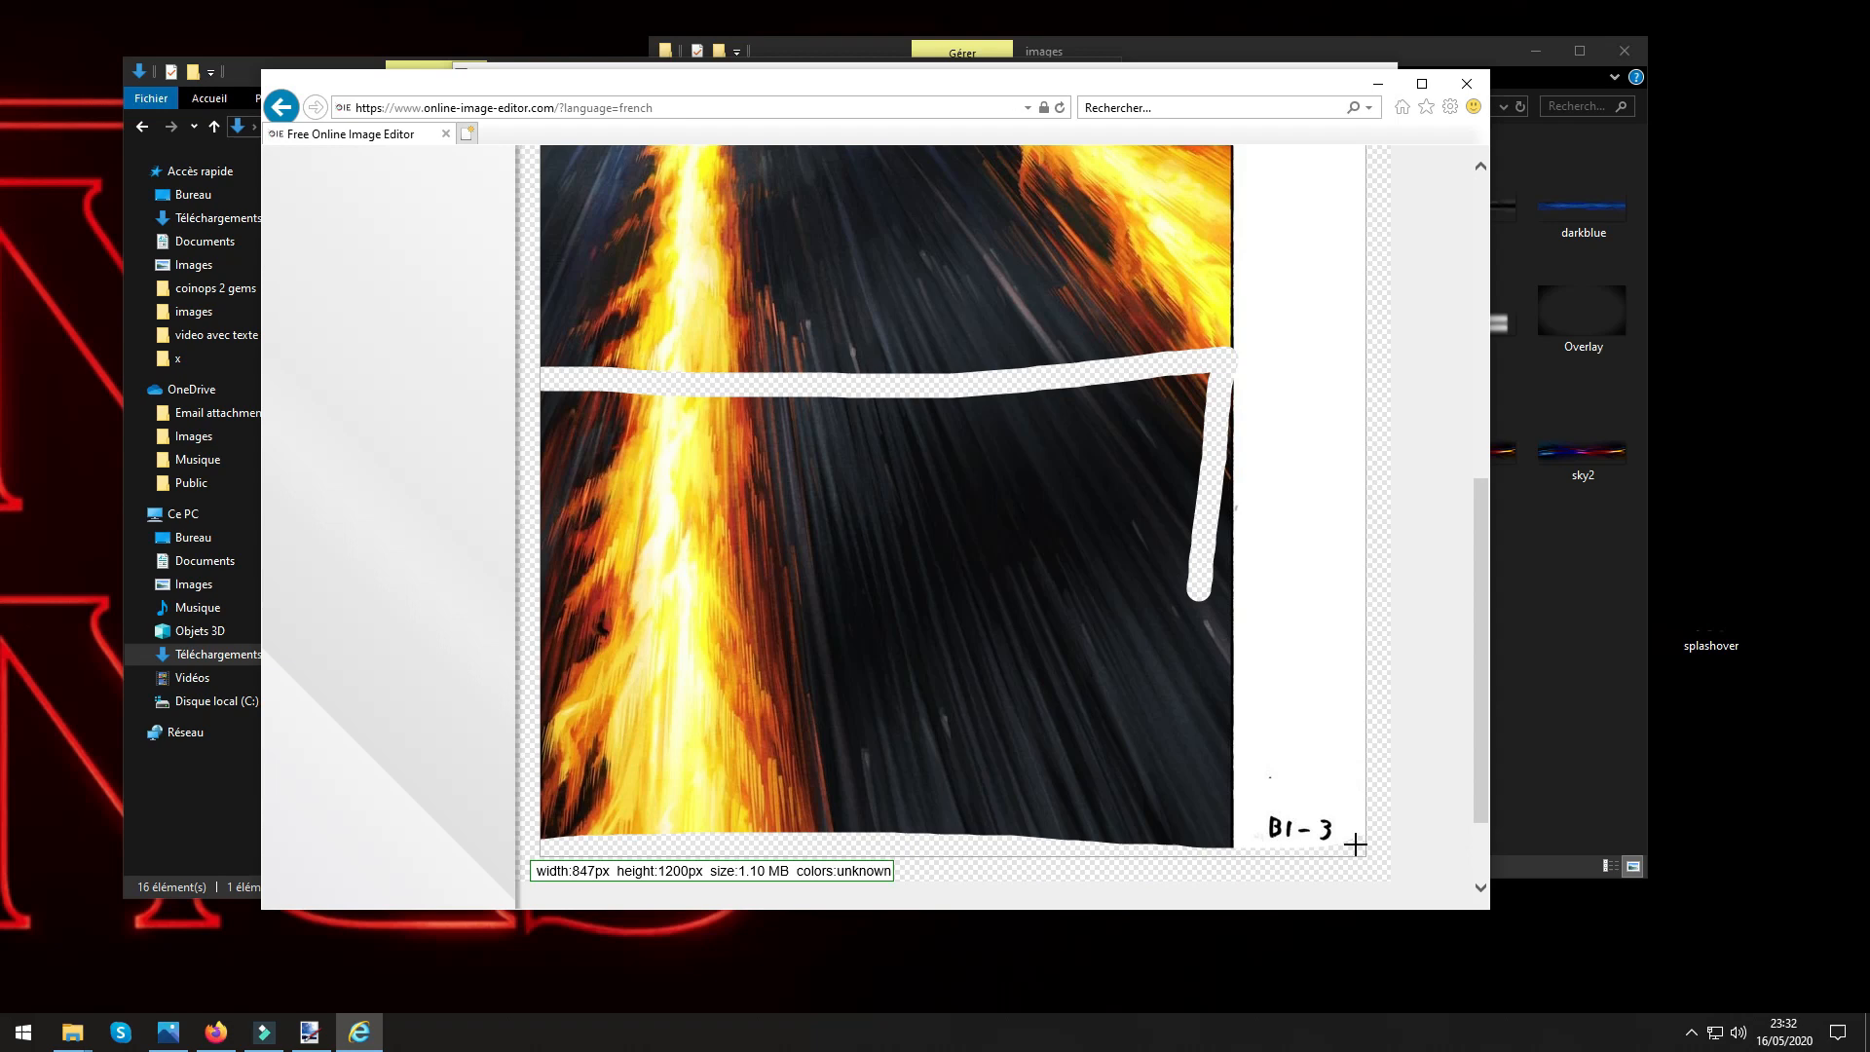
mouse_move(1356, 843)
left_mouse_down()
mouse_move(521, 836)
mouse_move(866, 814)
mouse_move(1282, 851)
mouse_move(948, 810)
mouse_move(1210, 811)
mouse_move(1034, 815)
left_mouse_up()
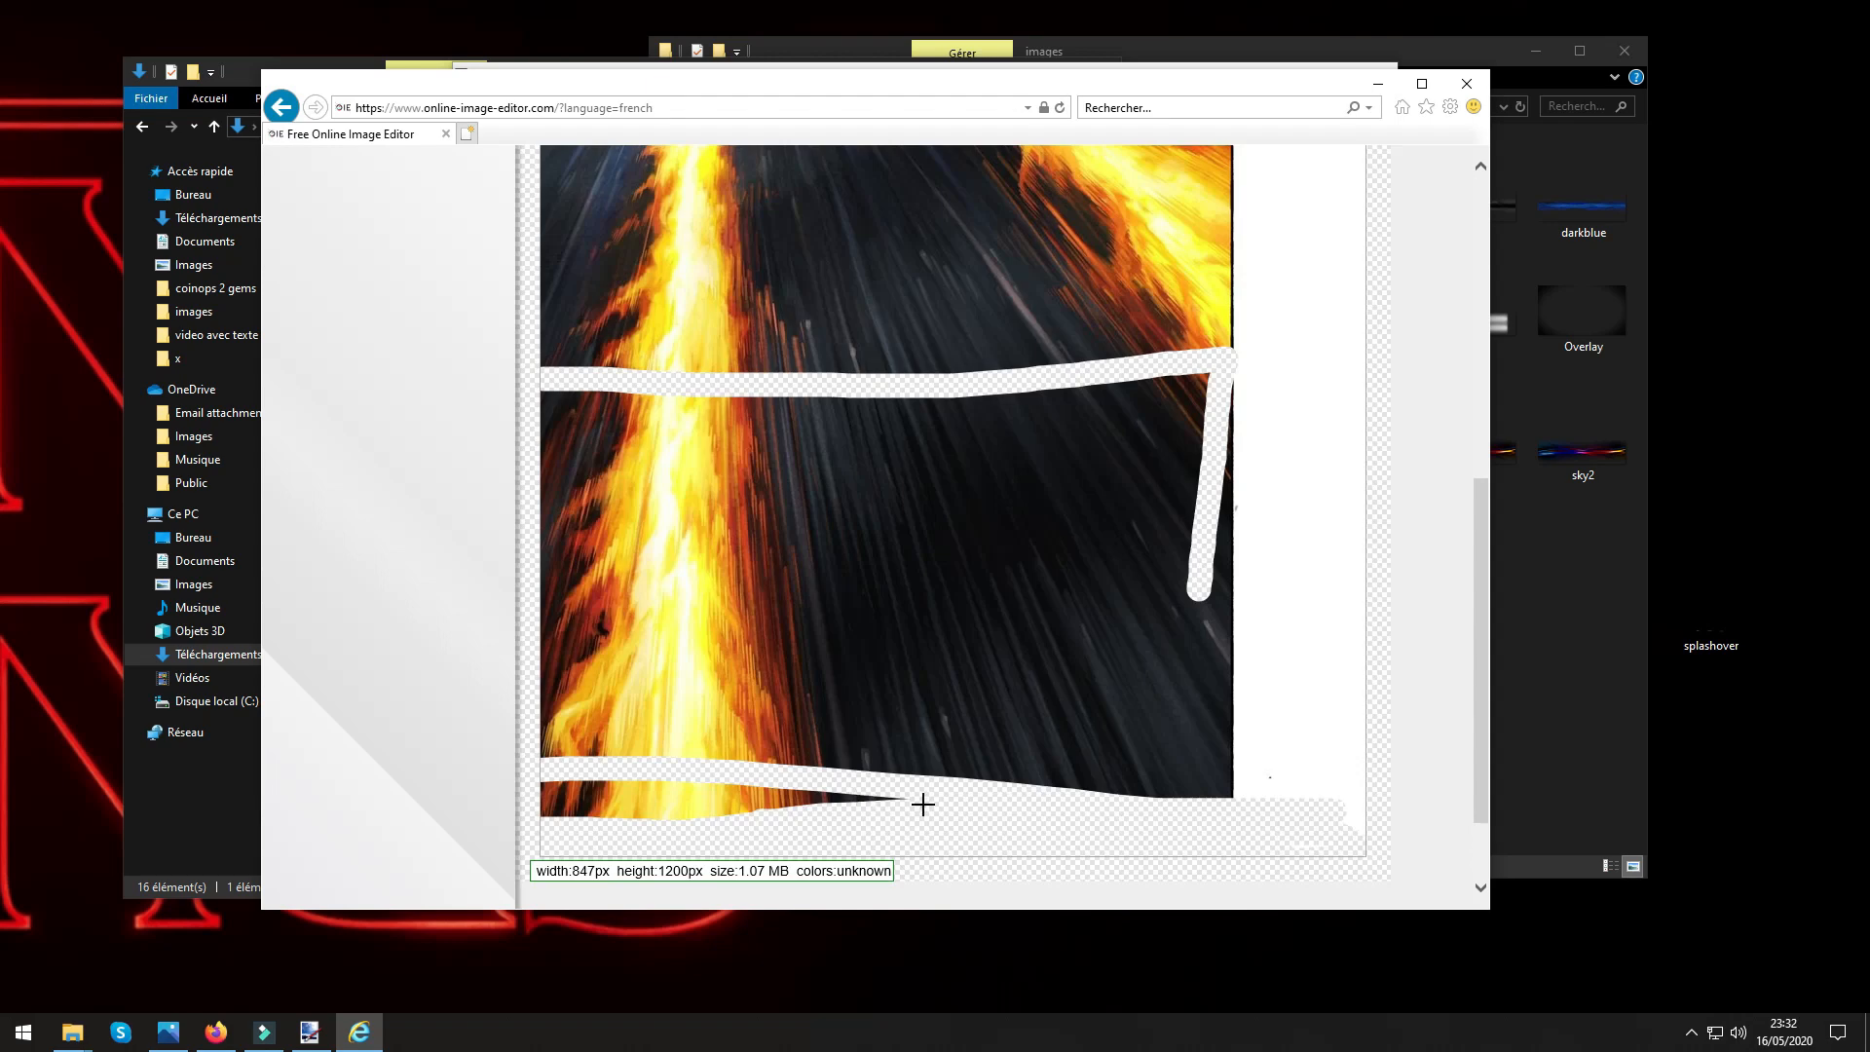
left_click_drag(922, 803, 518, 821)
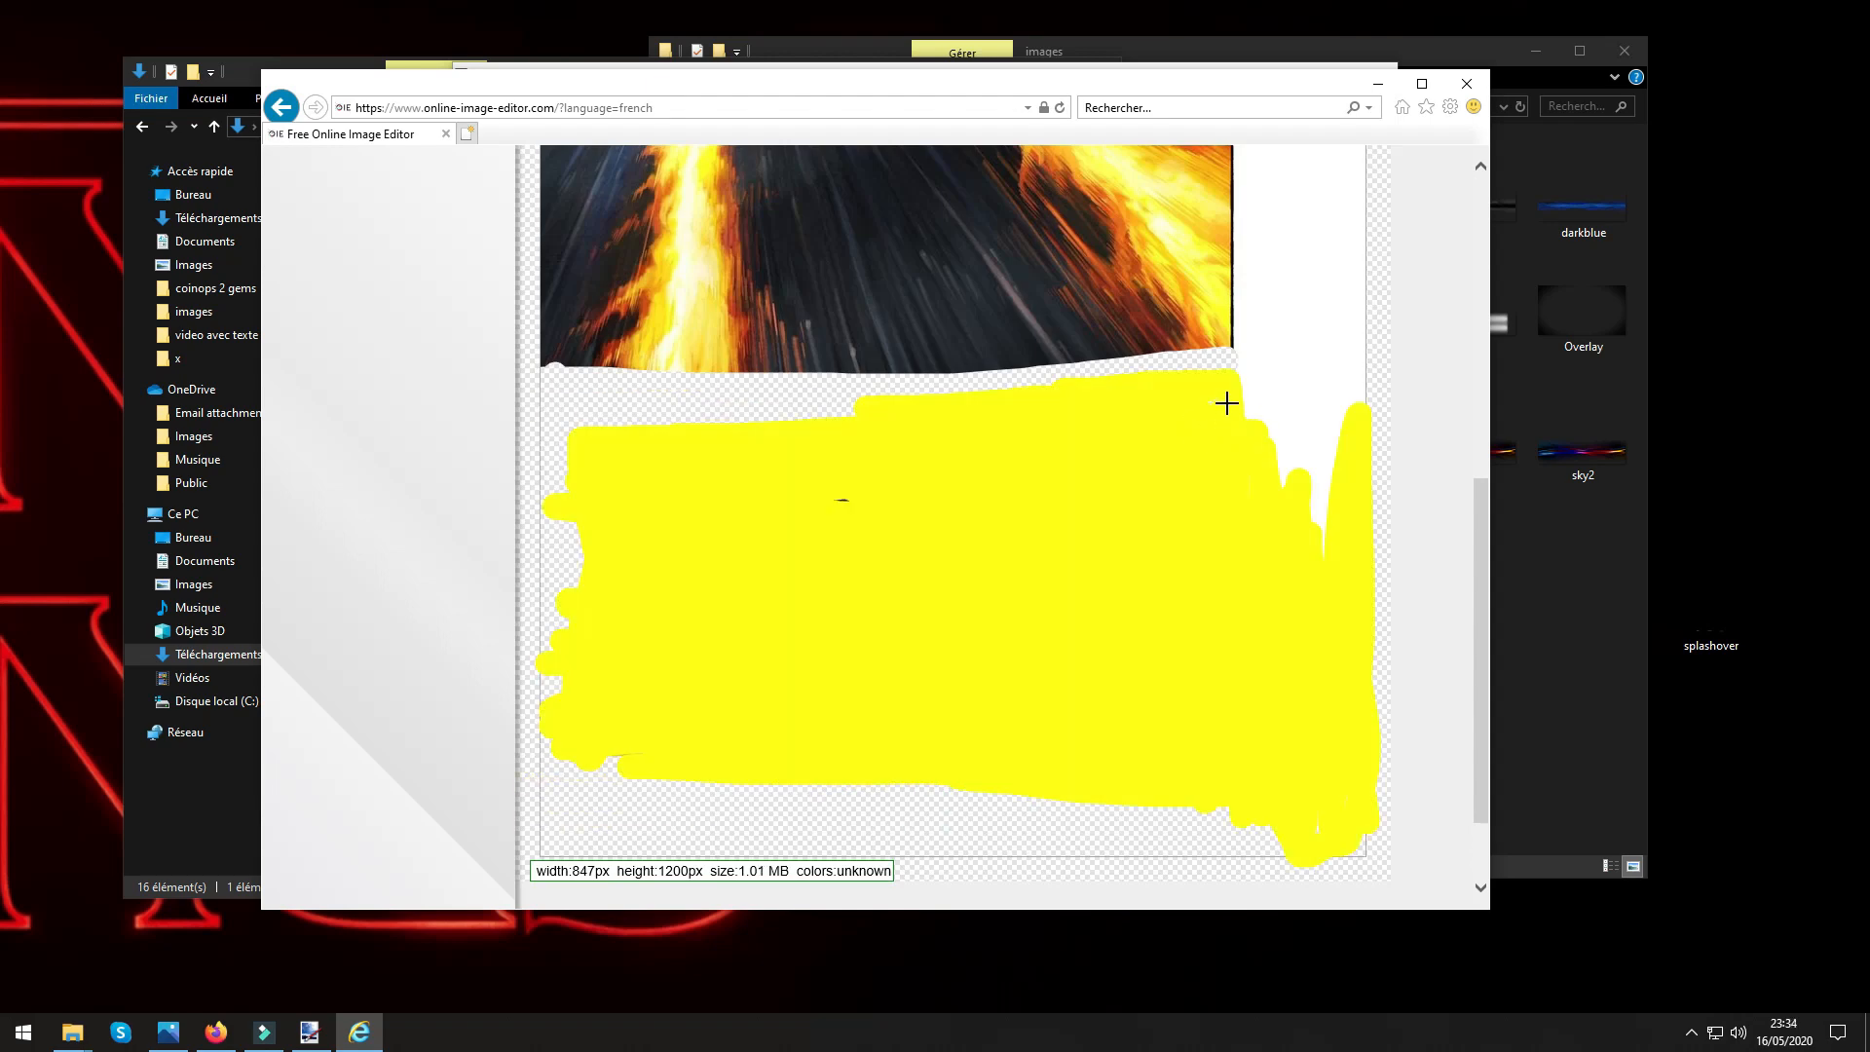
mouse_move(1232, 353)
left_mouse_down()
mouse_move(1357, 339)
mouse_move(1359, 495)
mouse_move(1351, 406)
mouse_move(1322, 512)
mouse_move(1301, 407)
mouse_move(1247, 352)
mouse_move(1290, 373)
mouse_move(1292, 407)
mouse_move(1321, 339)
left_mouse_up()
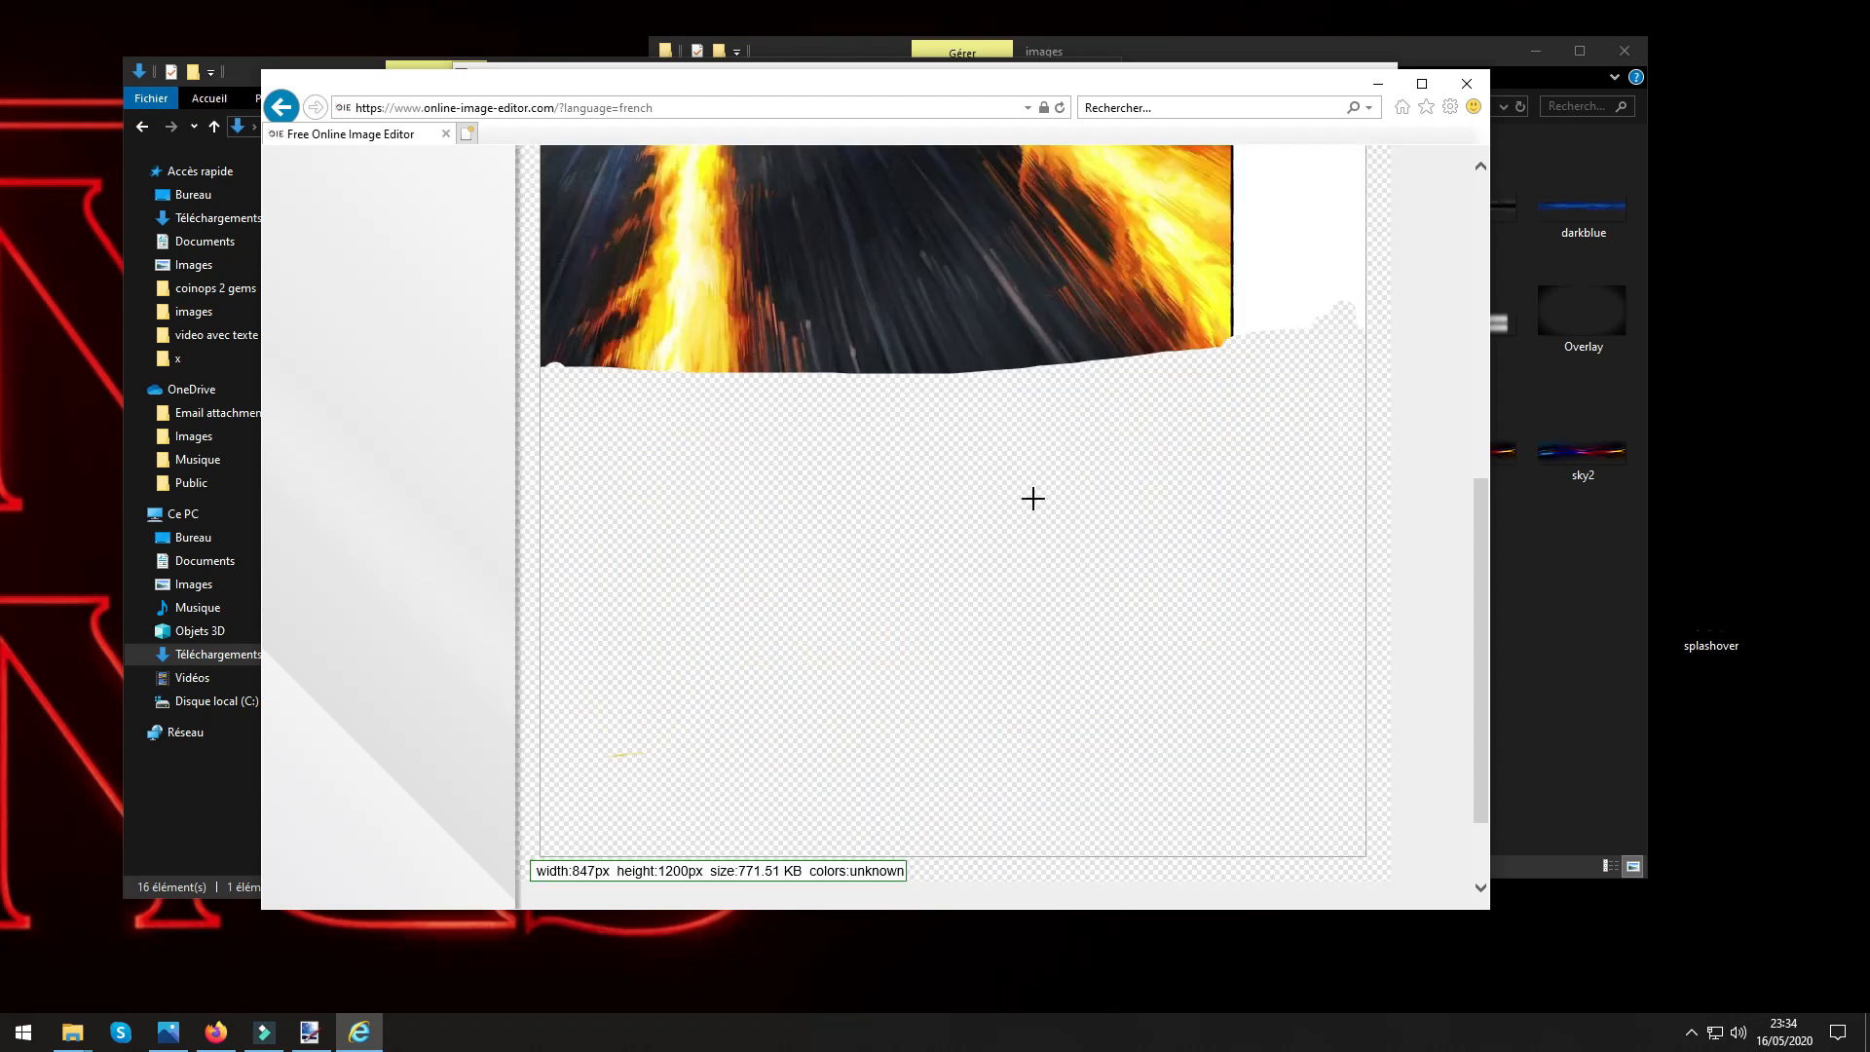
scroll(965, 673, "up", 4)
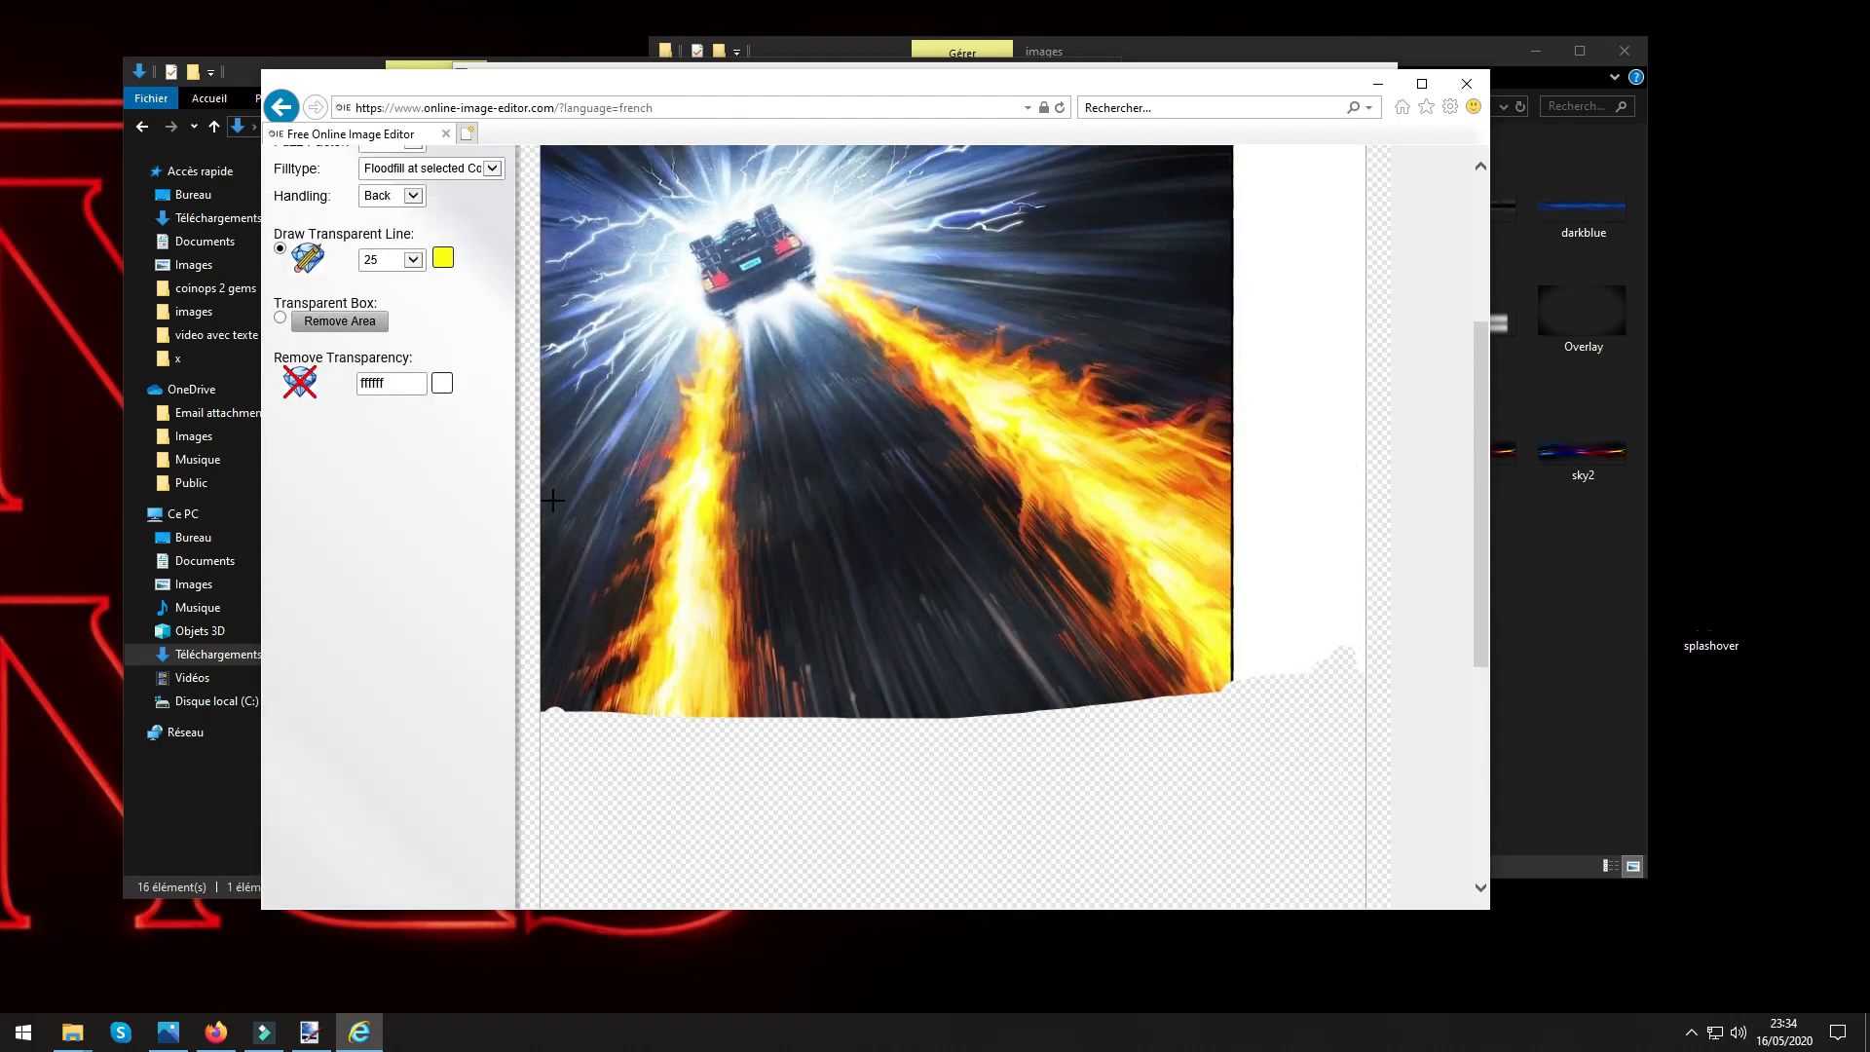
mouse_move(546, 504)
left_mouse_down()
mouse_move(1225, 487)
mouse_move(1211, 691)
mouse_move(559, 709)
mouse_move(548, 540)
mouse_move(543, 629)
mouse_move(563, 482)
mouse_move(555, 668)
mouse_move(1275, 649)
mouse_move(586, 712)
left_mouse_up()
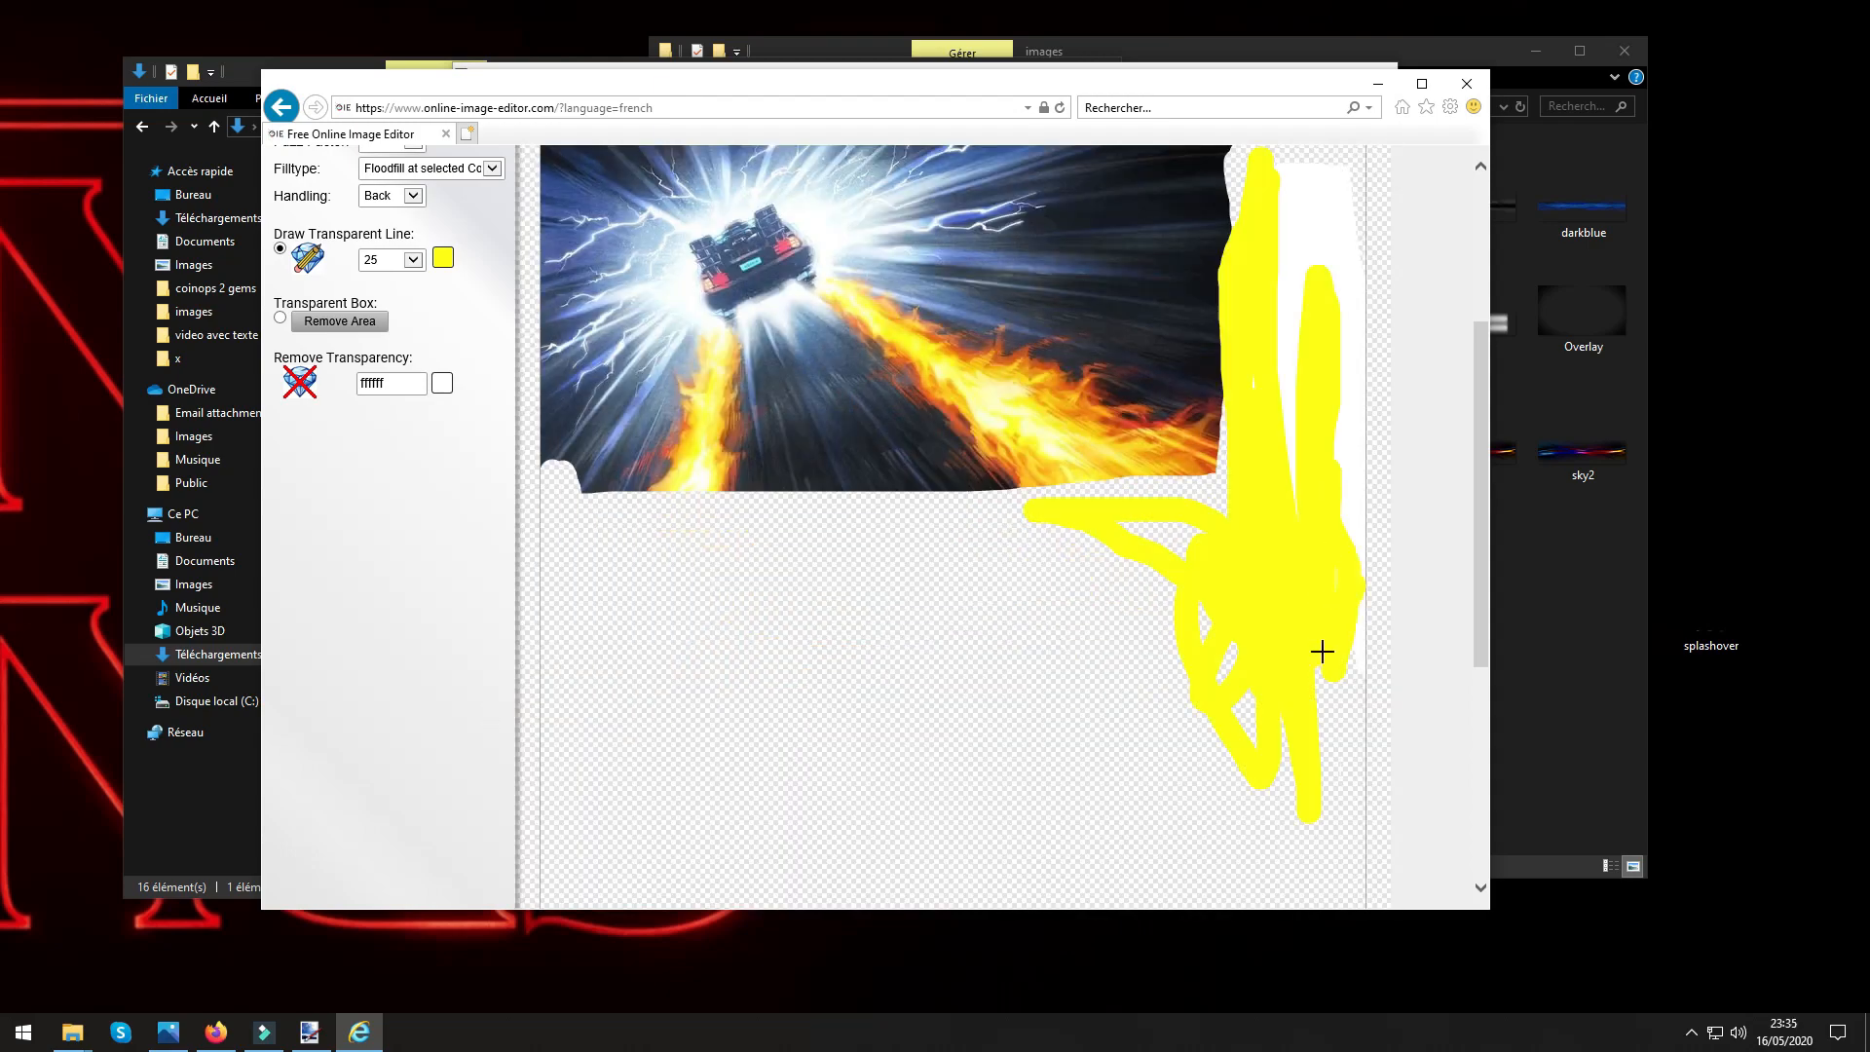
Erase the white strip beside the picture and trim the picture's right edge with transparent lines.
mouse_move(1321, 651)
left_mouse_down()
mouse_move(1276, 350)
mouse_move(1287, 259)
mouse_move(1272, 478)
mouse_move(1260, 348)
mouse_move(1269, 405)
left_mouse_up()
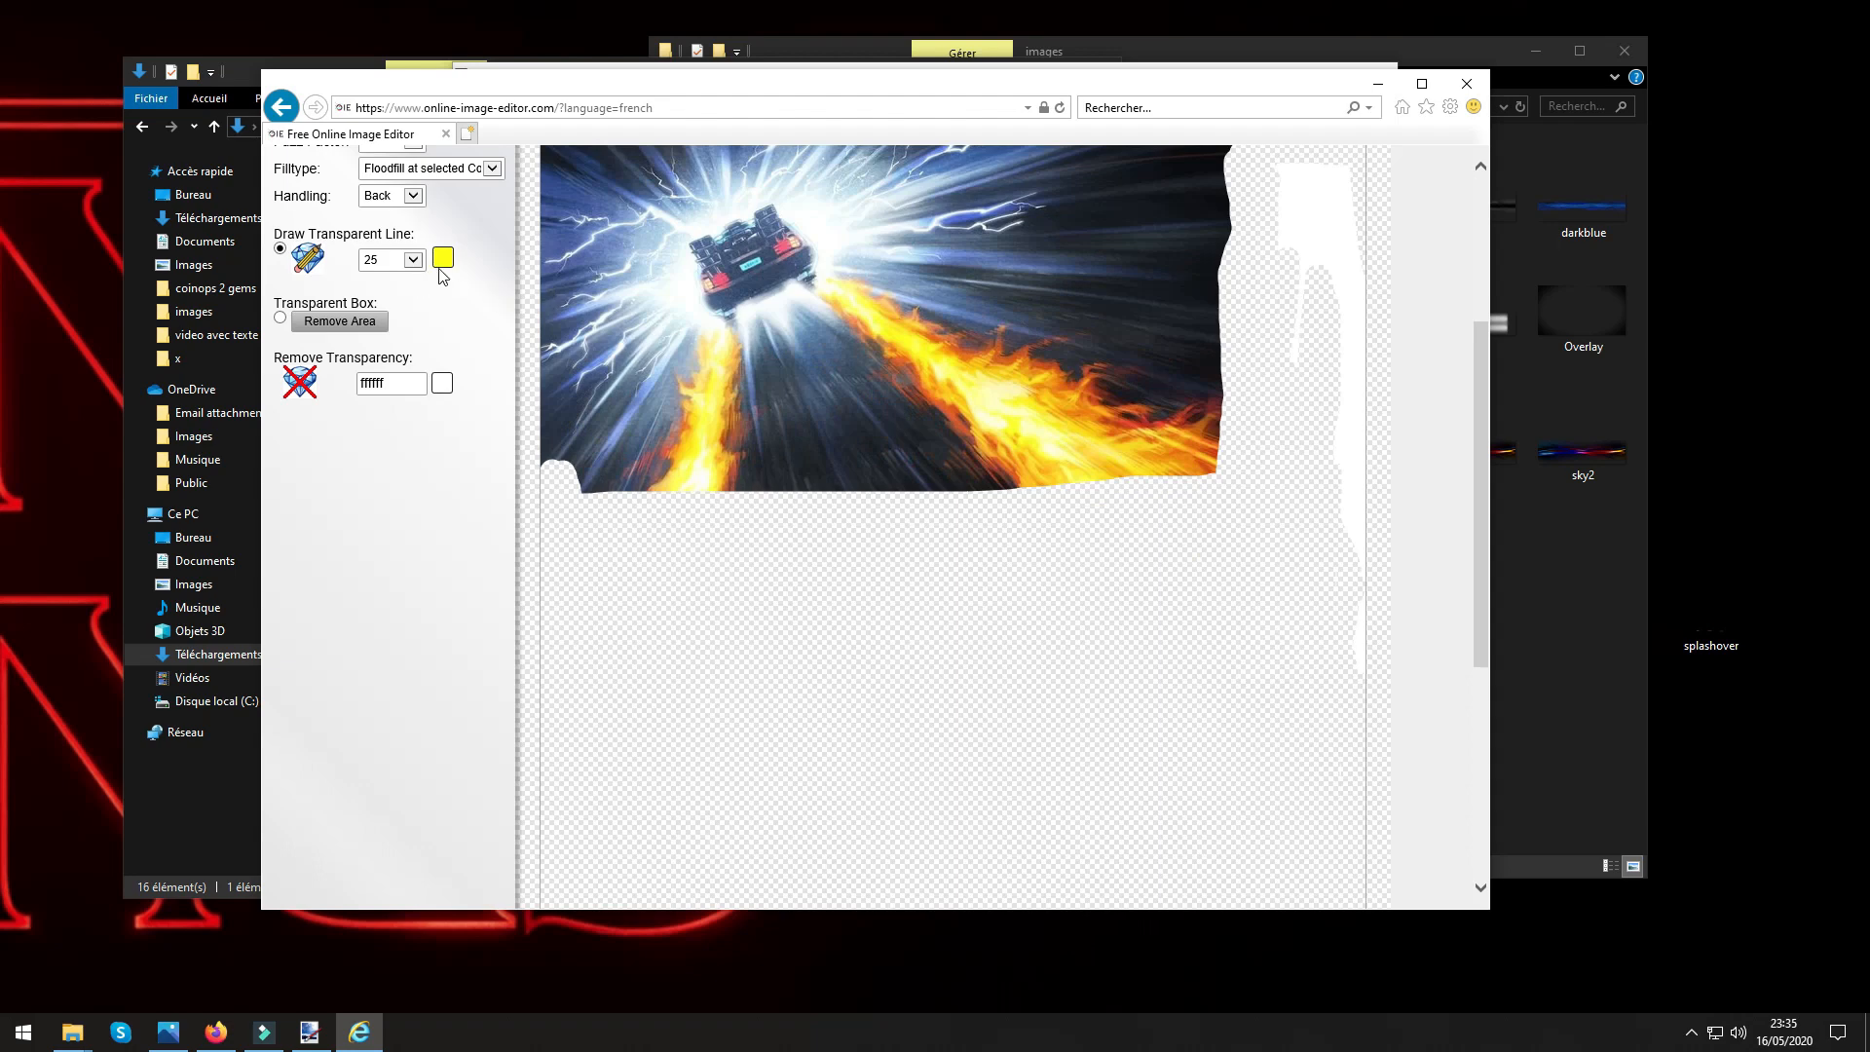
left_click(443, 259)
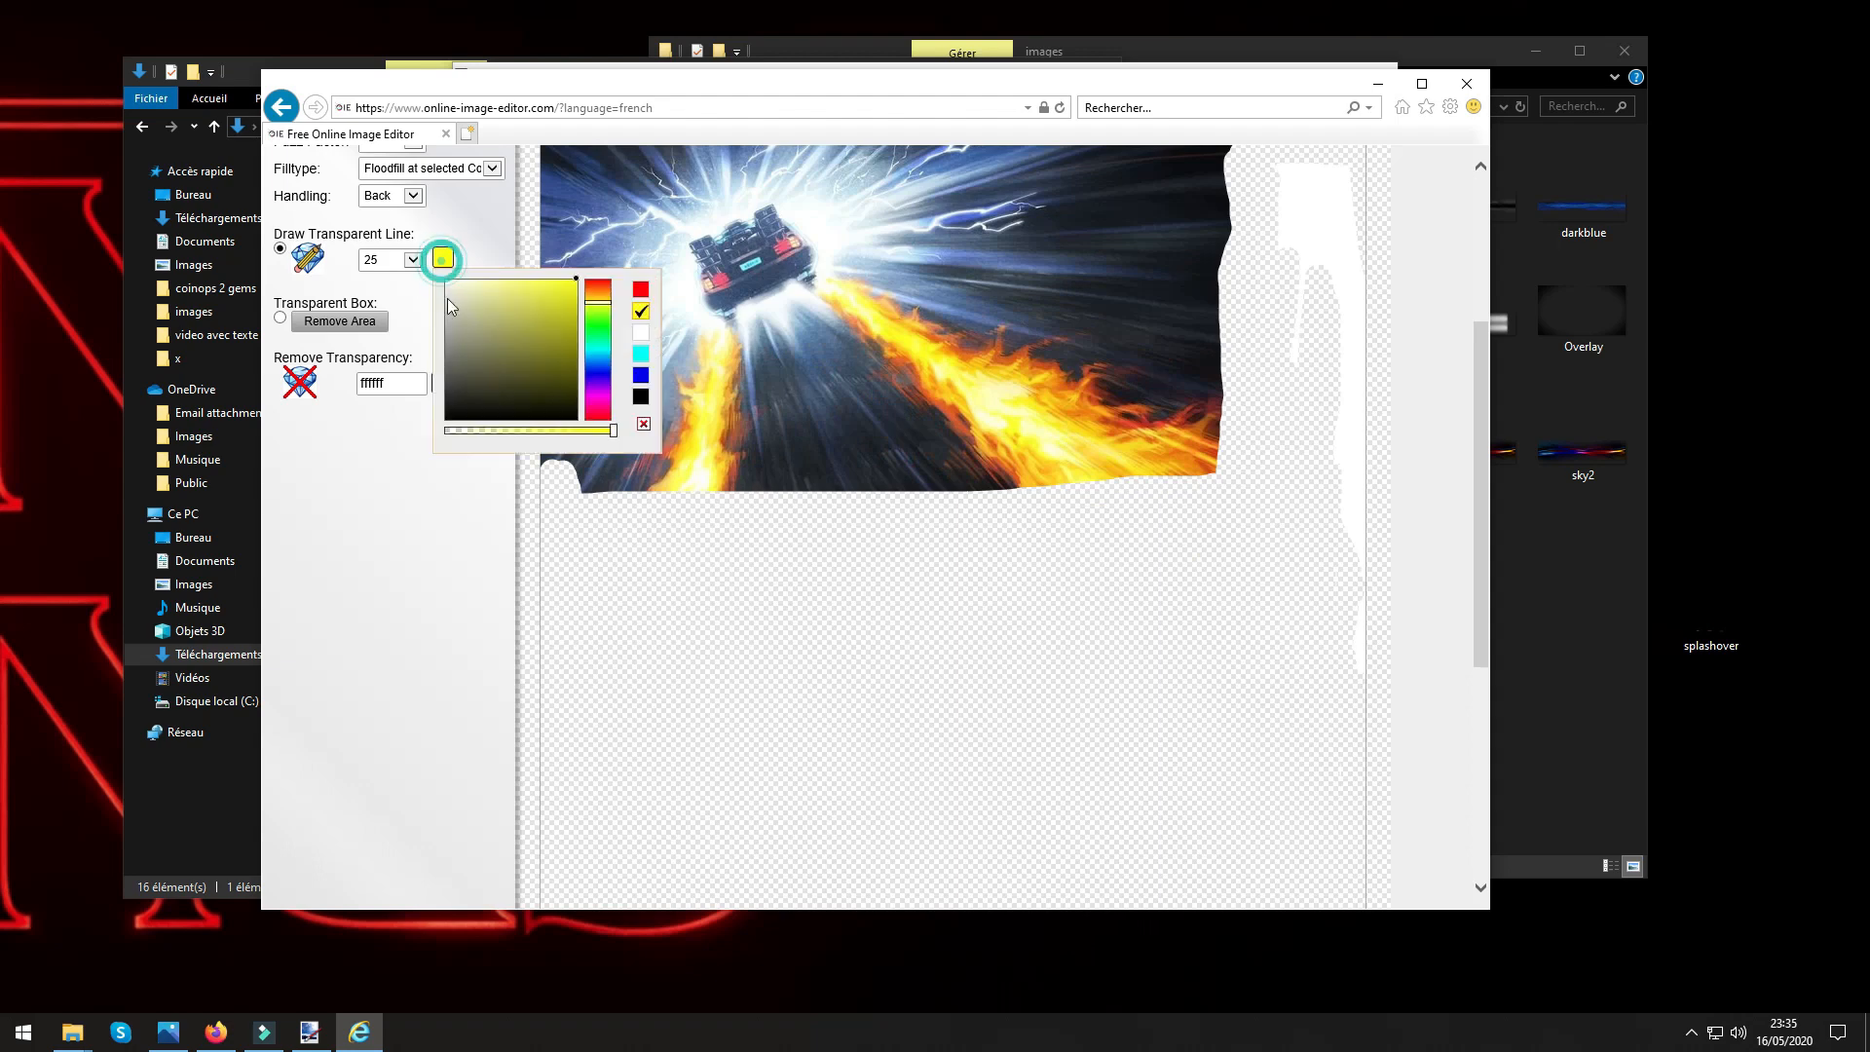
left_click(442, 258)
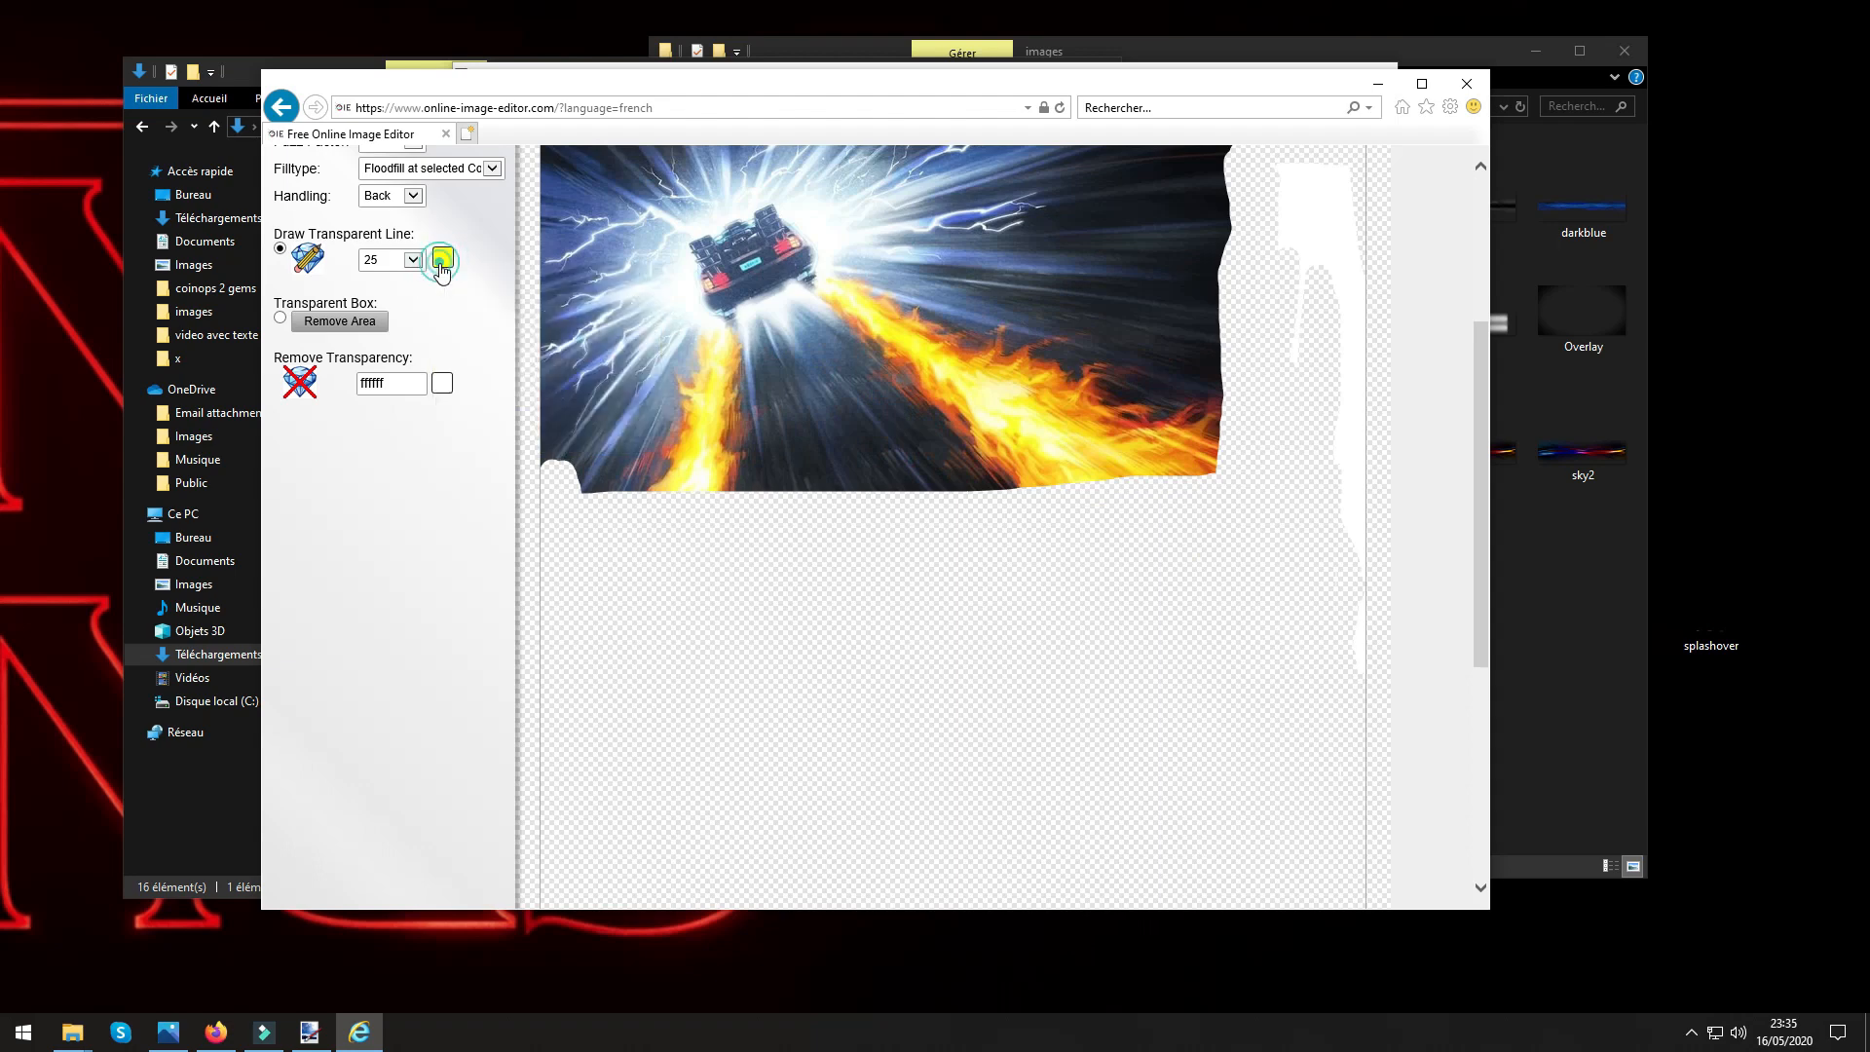
mouse_move(1360, 663)
left_mouse_down()
mouse_move(1354, 196)
mouse_move(1365, 592)
left_mouse_up()
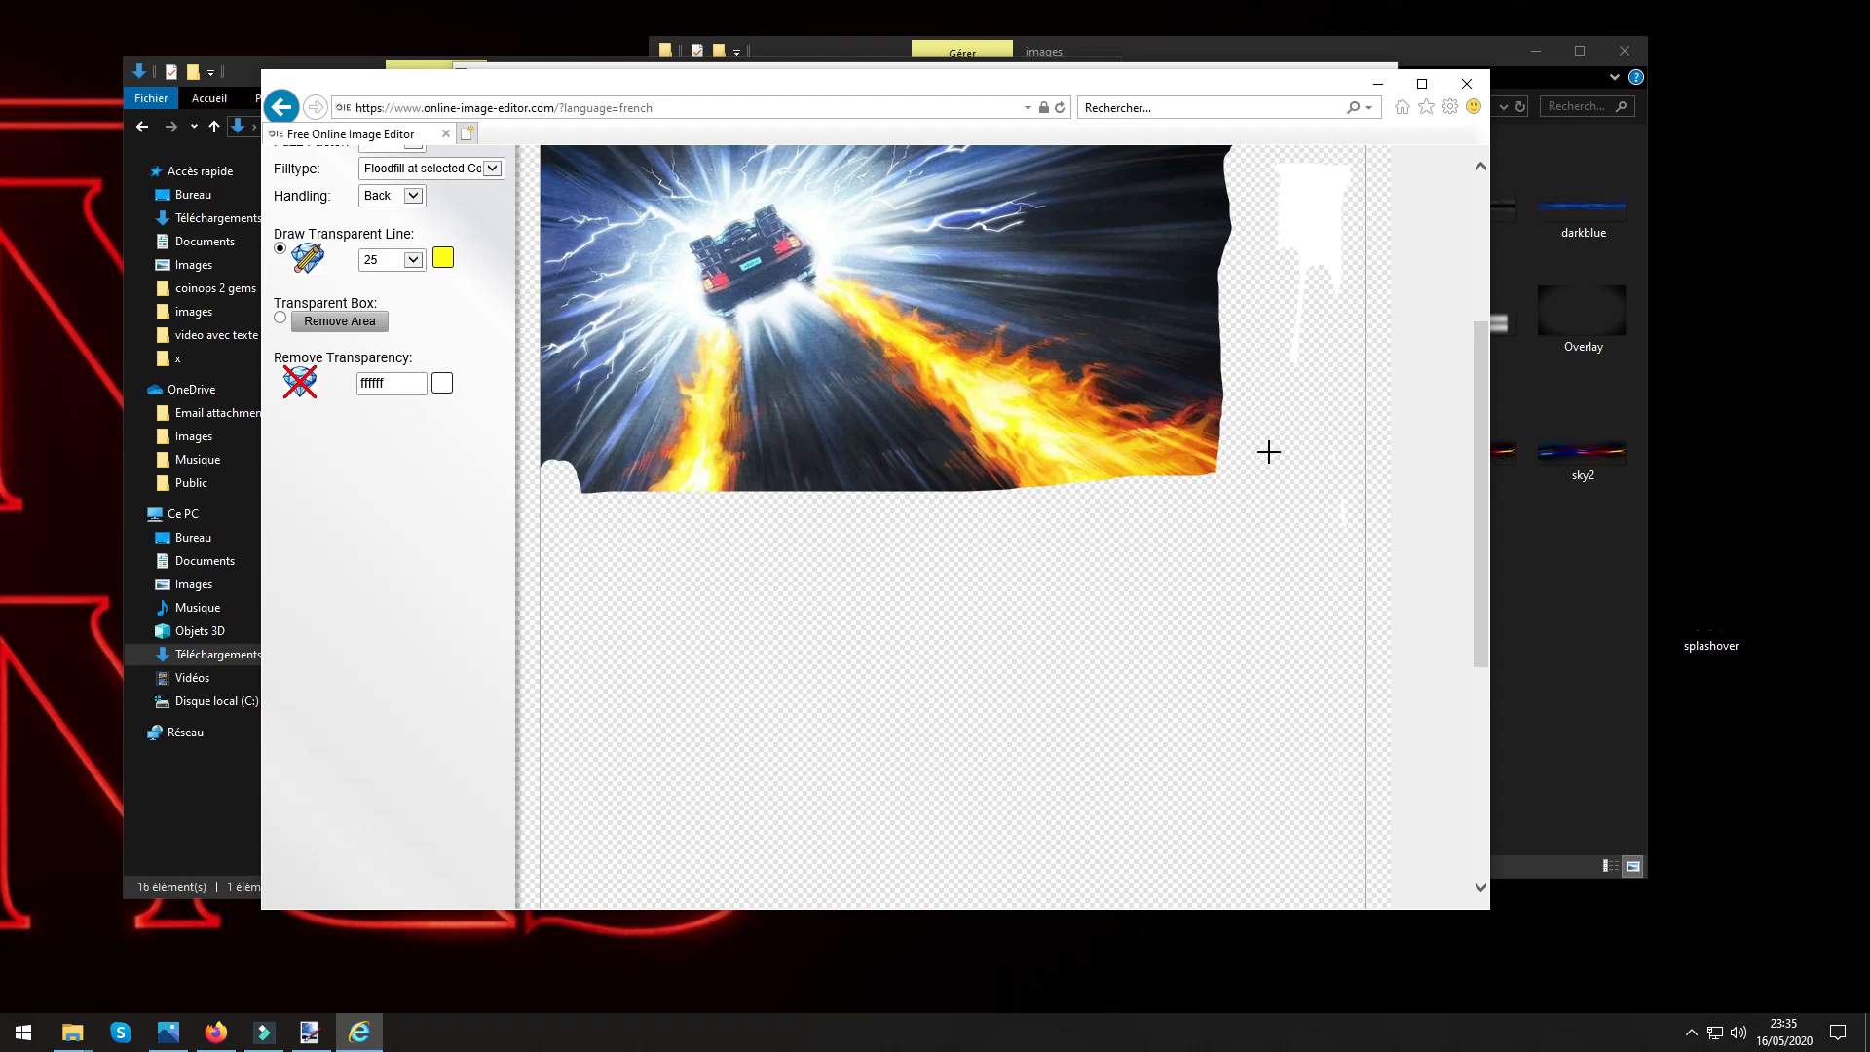
mouse_move(1268, 451)
left_mouse_down()
mouse_move(1289, 253)
mouse_move(1302, 350)
mouse_move(1298, 171)
mouse_move(1281, 255)
mouse_move(1277, 177)
mouse_move(1305, 164)
mouse_move(1340, 186)
mouse_move(1339, 273)
mouse_move(1320, 185)
mouse_move(1315, 245)
mouse_move(1317, 542)
left_mouse_up()
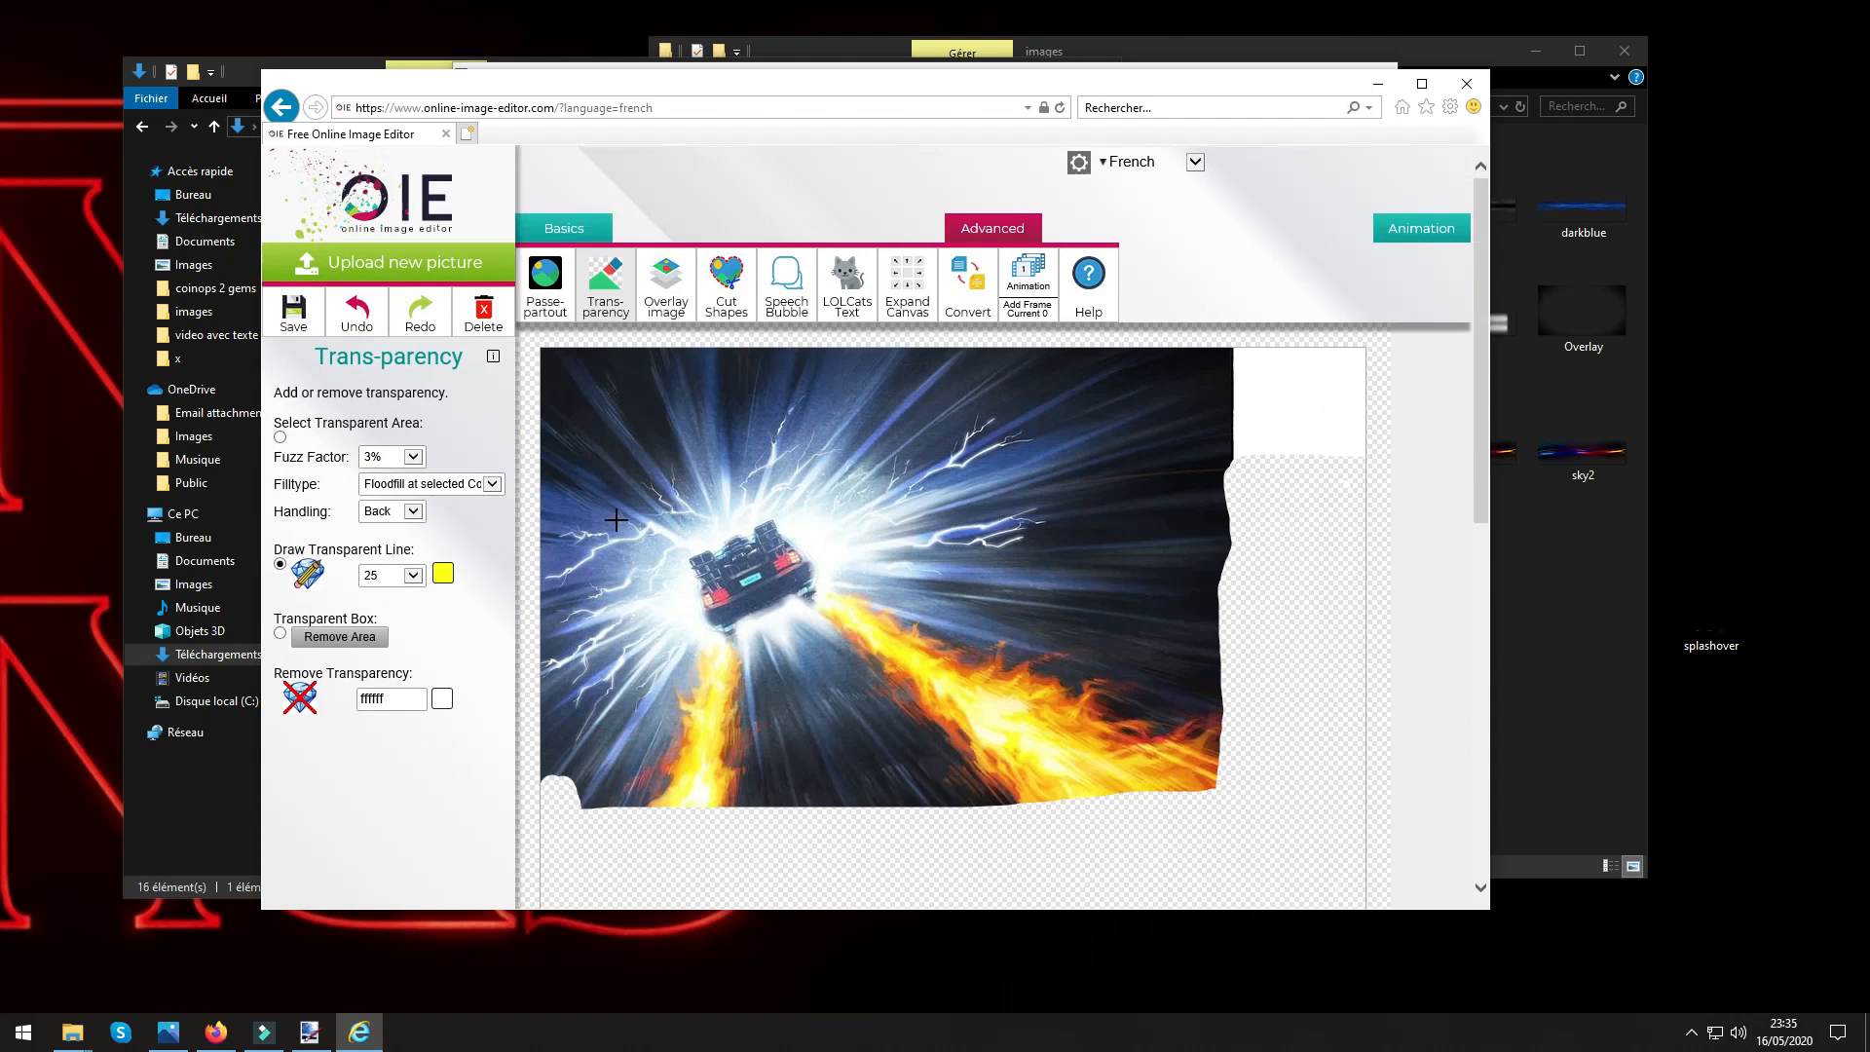
Erase the DeLorean, the sky around it and the right flame trail with transparent lines, keeping the left flame trail.
mouse_move(536, 628)
left_mouse_down()
mouse_move(784, 614)
mouse_move(840, 581)
mouse_move(1328, 587)
mouse_move(1337, 497)
mouse_move(1217, 585)
left_mouse_up()
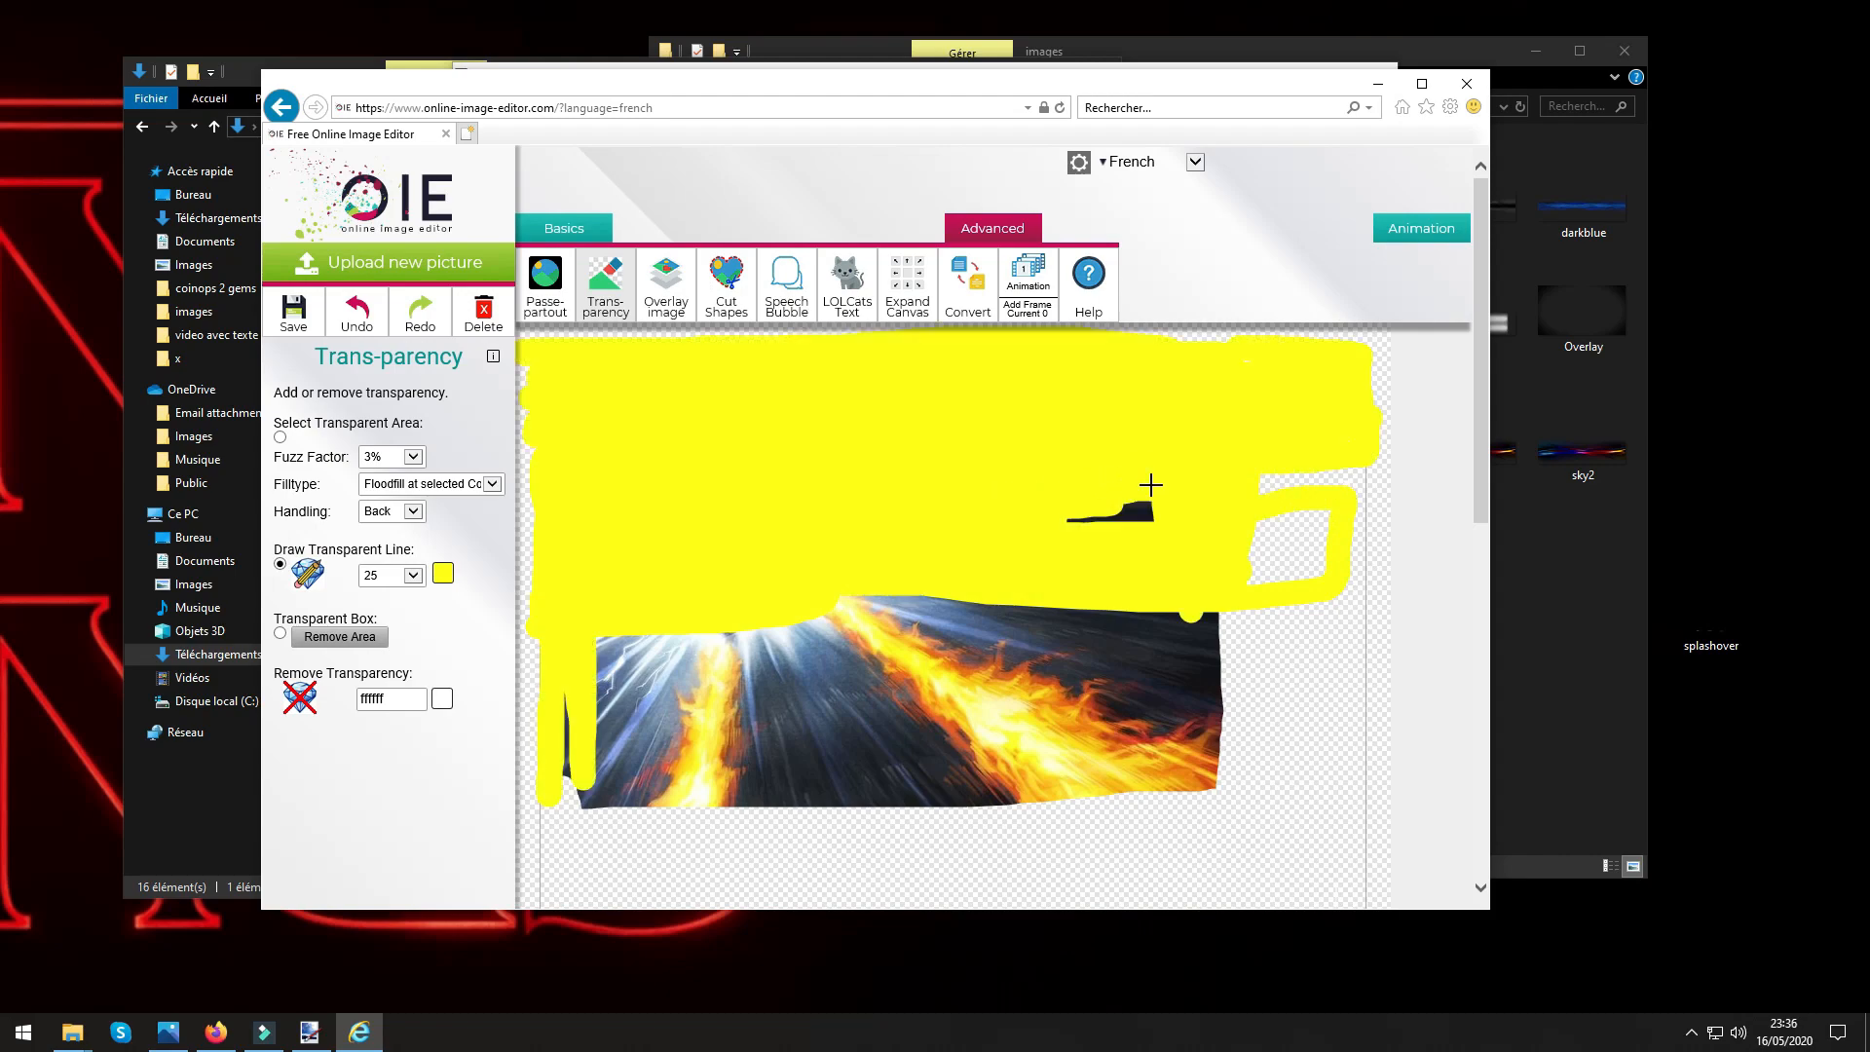
left_click_drag(1151, 485, 1100, 509)
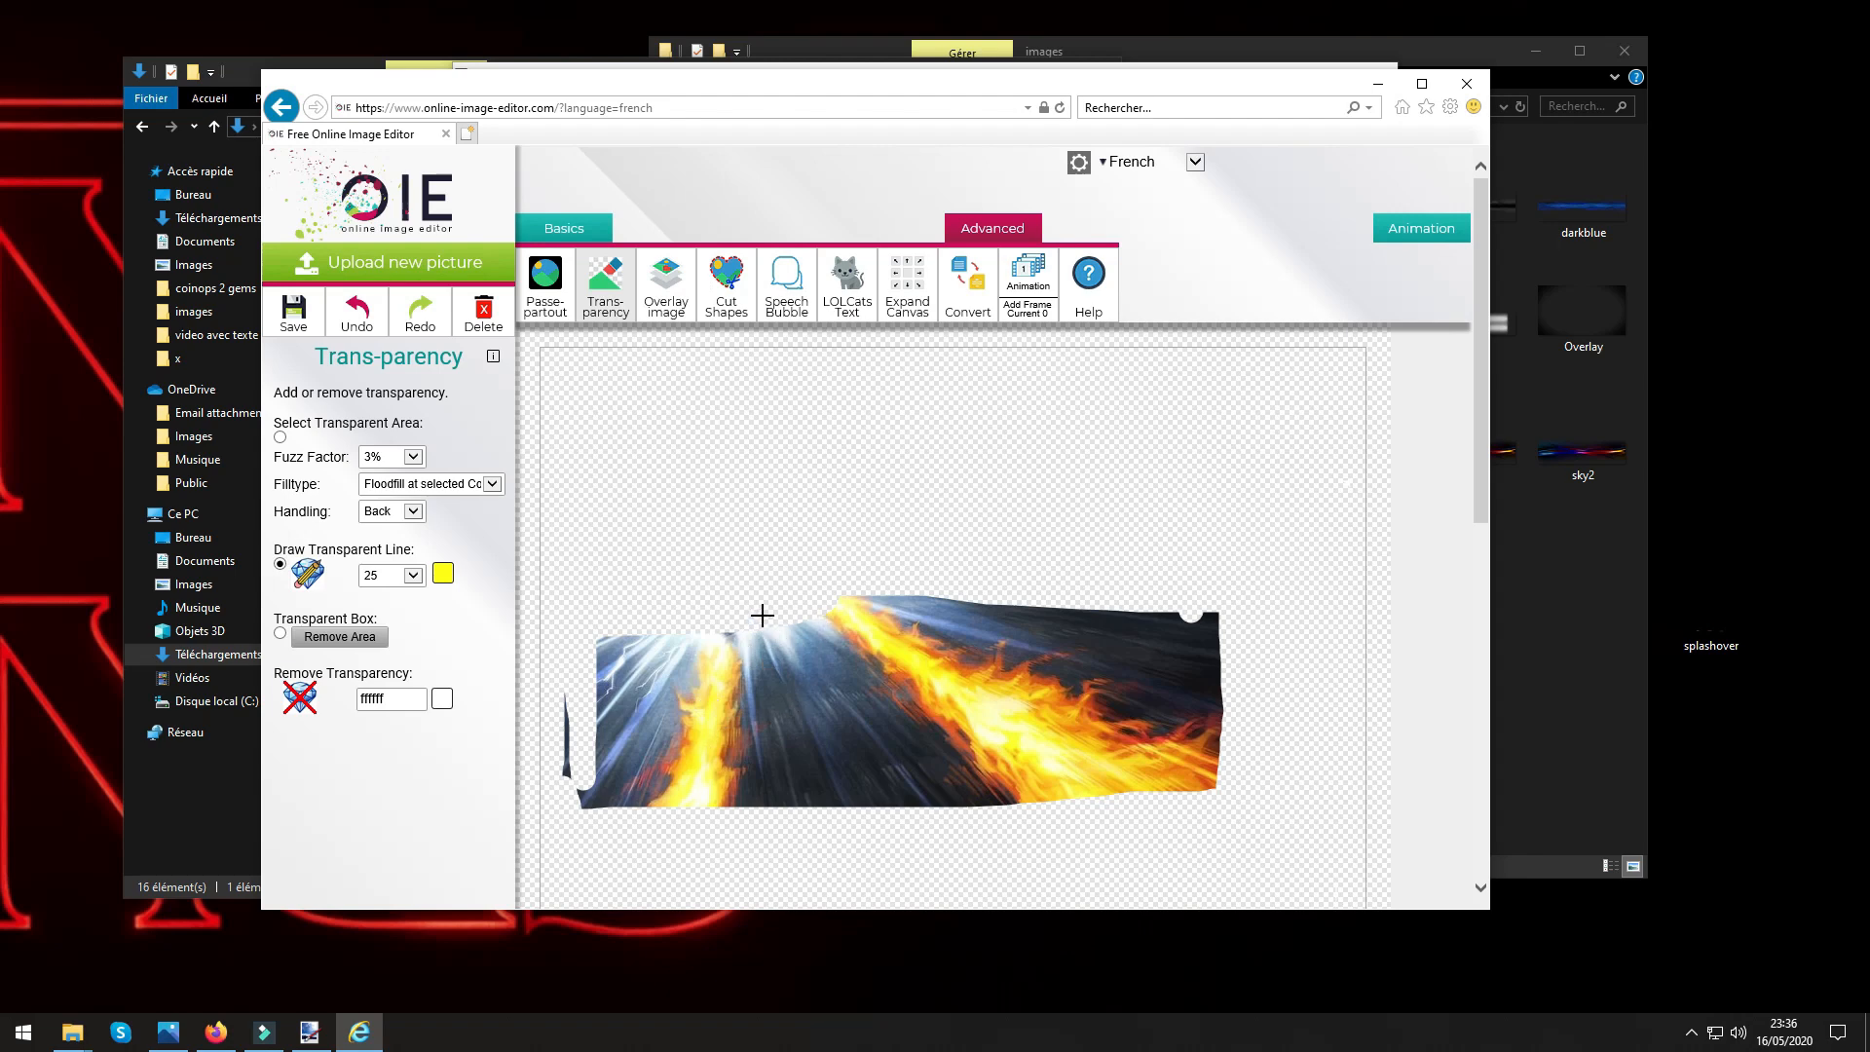
mouse_move(730, 615)
left_mouse_down()
mouse_move(783, 660)
mouse_move(877, 806)
mouse_move(1228, 779)
mouse_move(1233, 610)
mouse_move(1200, 777)
mouse_move(1197, 613)
mouse_move(1203, 810)
mouse_move(1185, 621)
mouse_move(1136, 787)
mouse_move(1031, 650)
mouse_move(876, 643)
mouse_move(801, 609)
mouse_move(771, 633)
left_mouse_up()
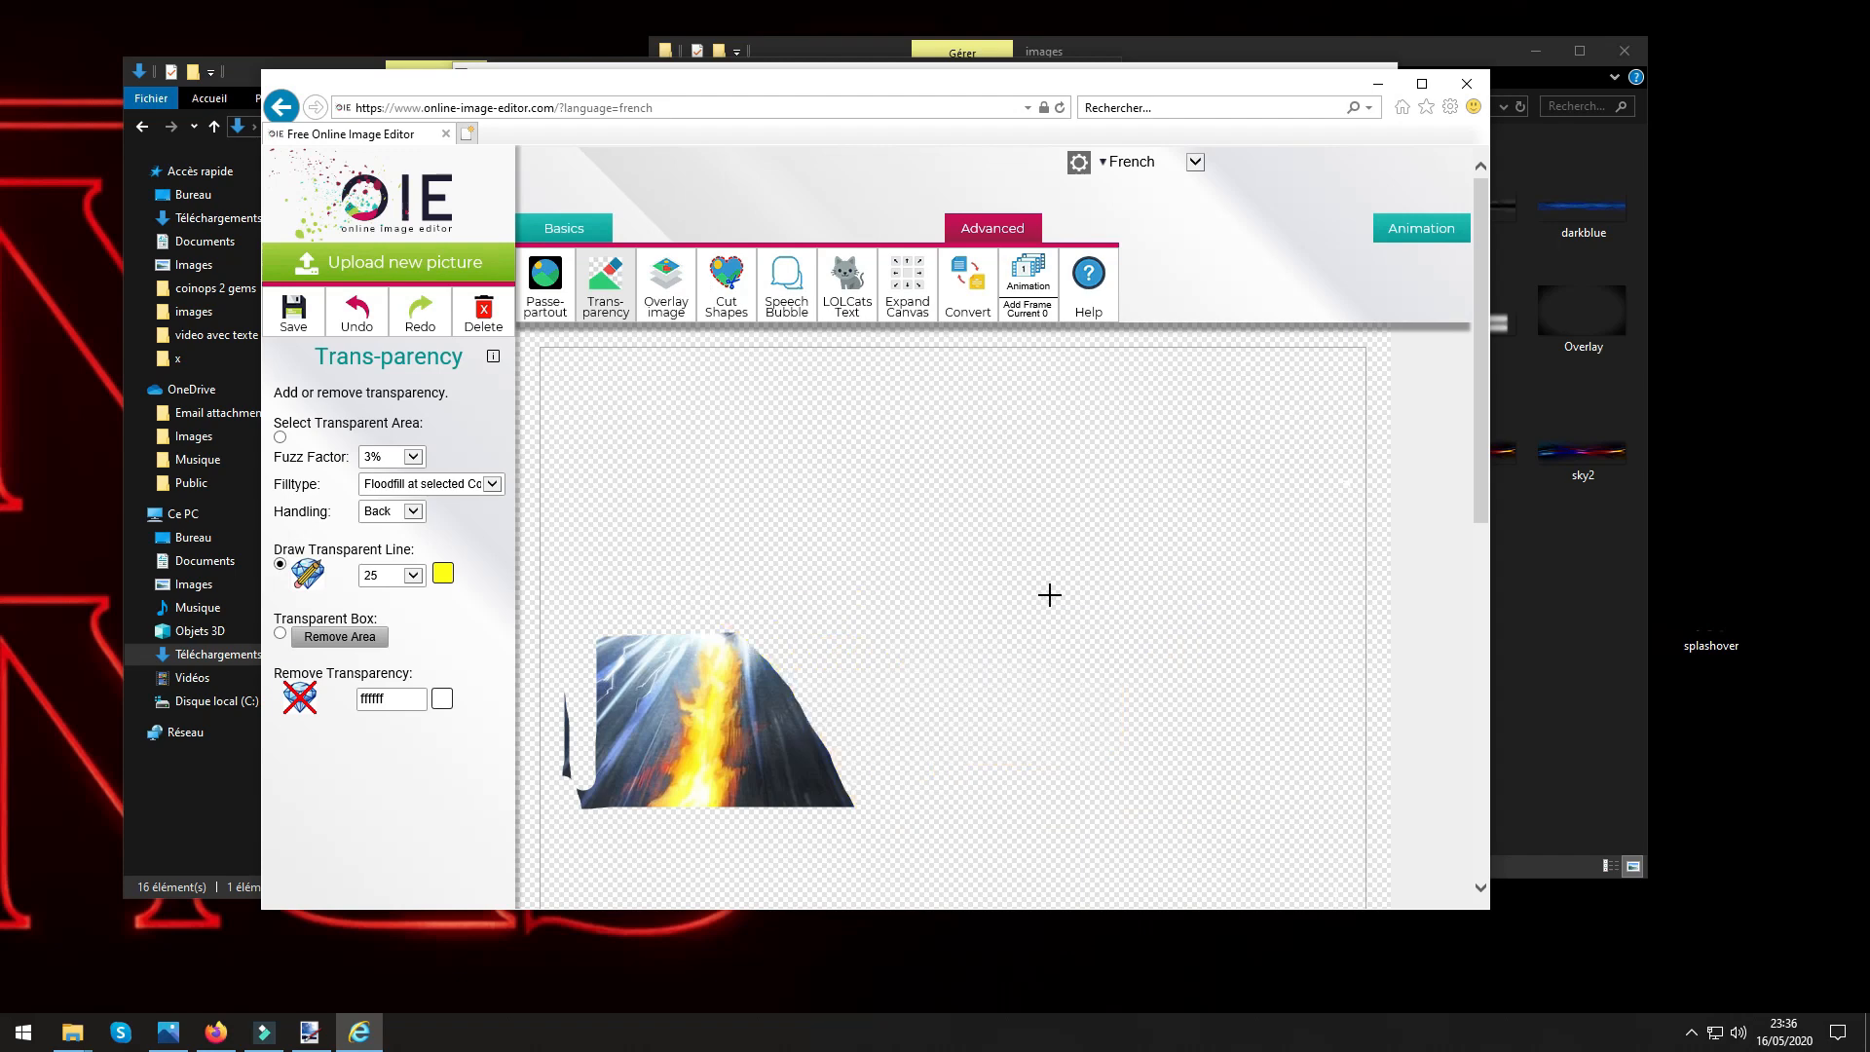
Erase the dark background on both sides of the remaining flame trail and reduce the transparent line's thickness to 14.
left_click_drag(974, 93, 1167, 54)
left_click_drag(1072, 768, 941, 588)
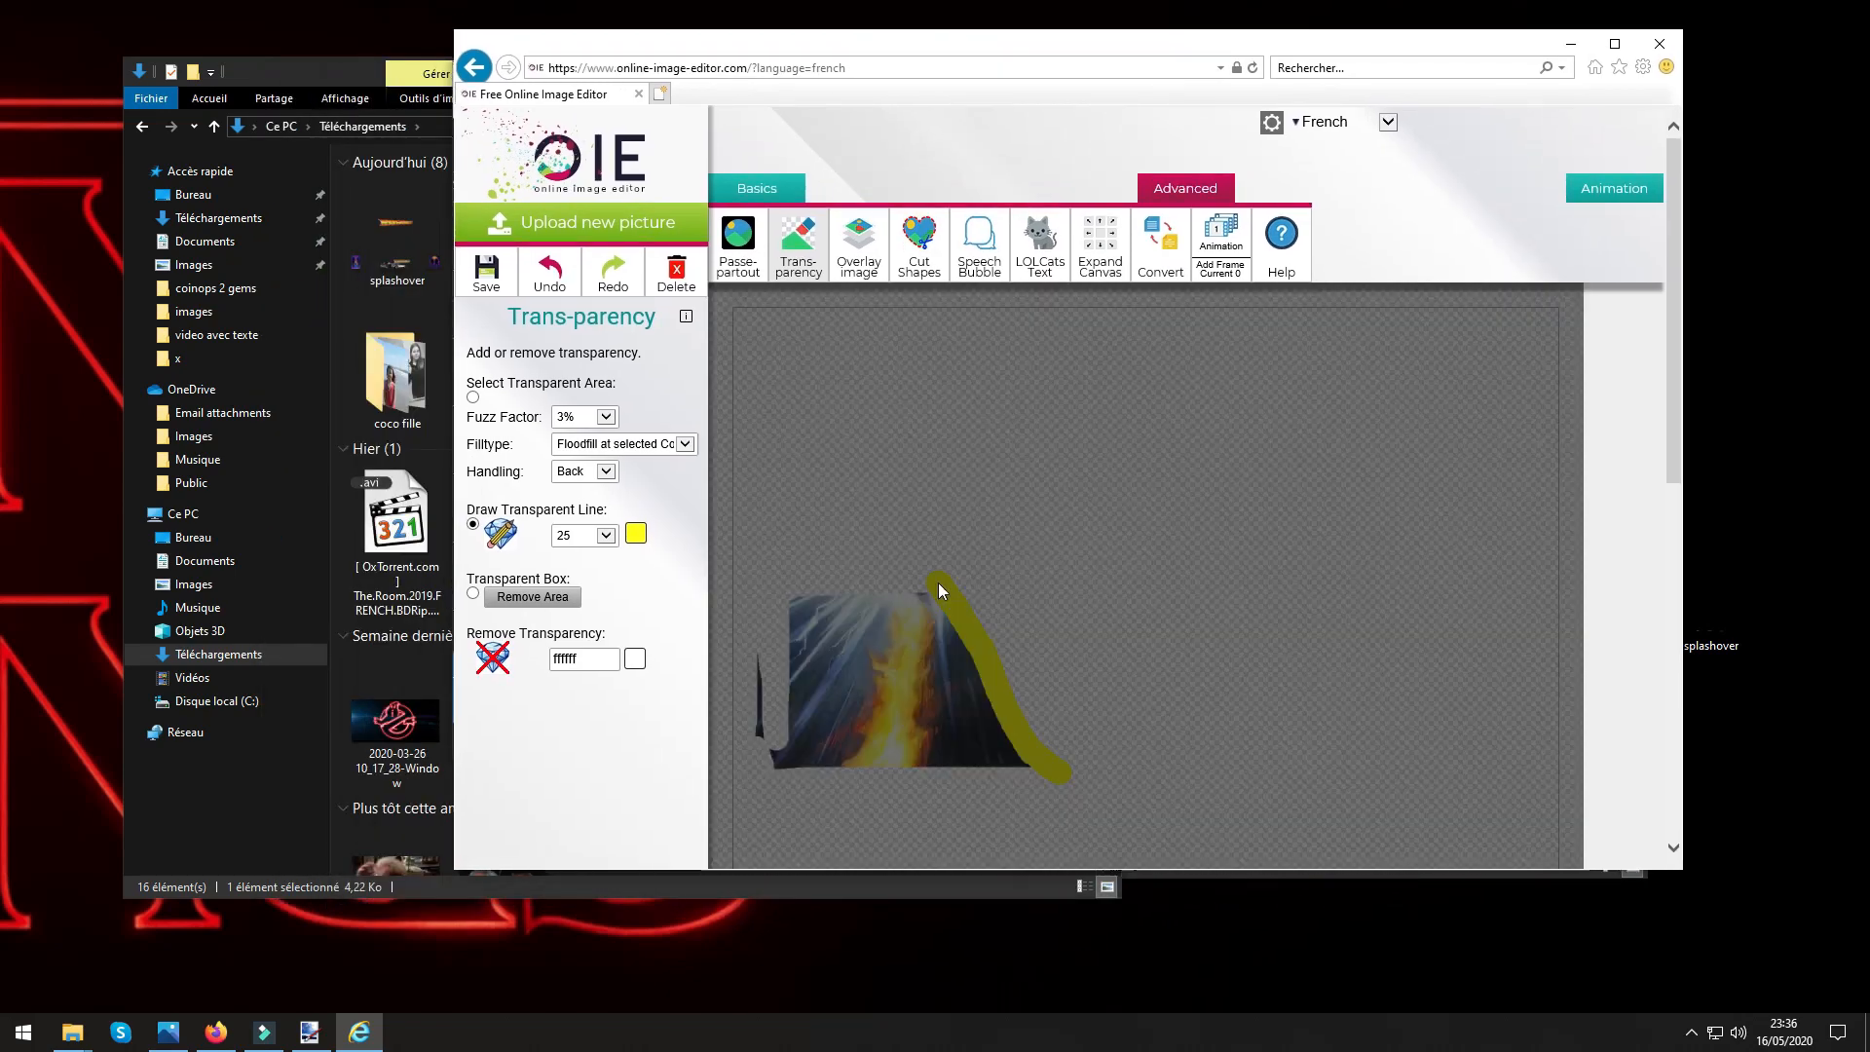
left_click_drag(1041, 774, 930, 582)
left_click_drag(1015, 769, 961, 665)
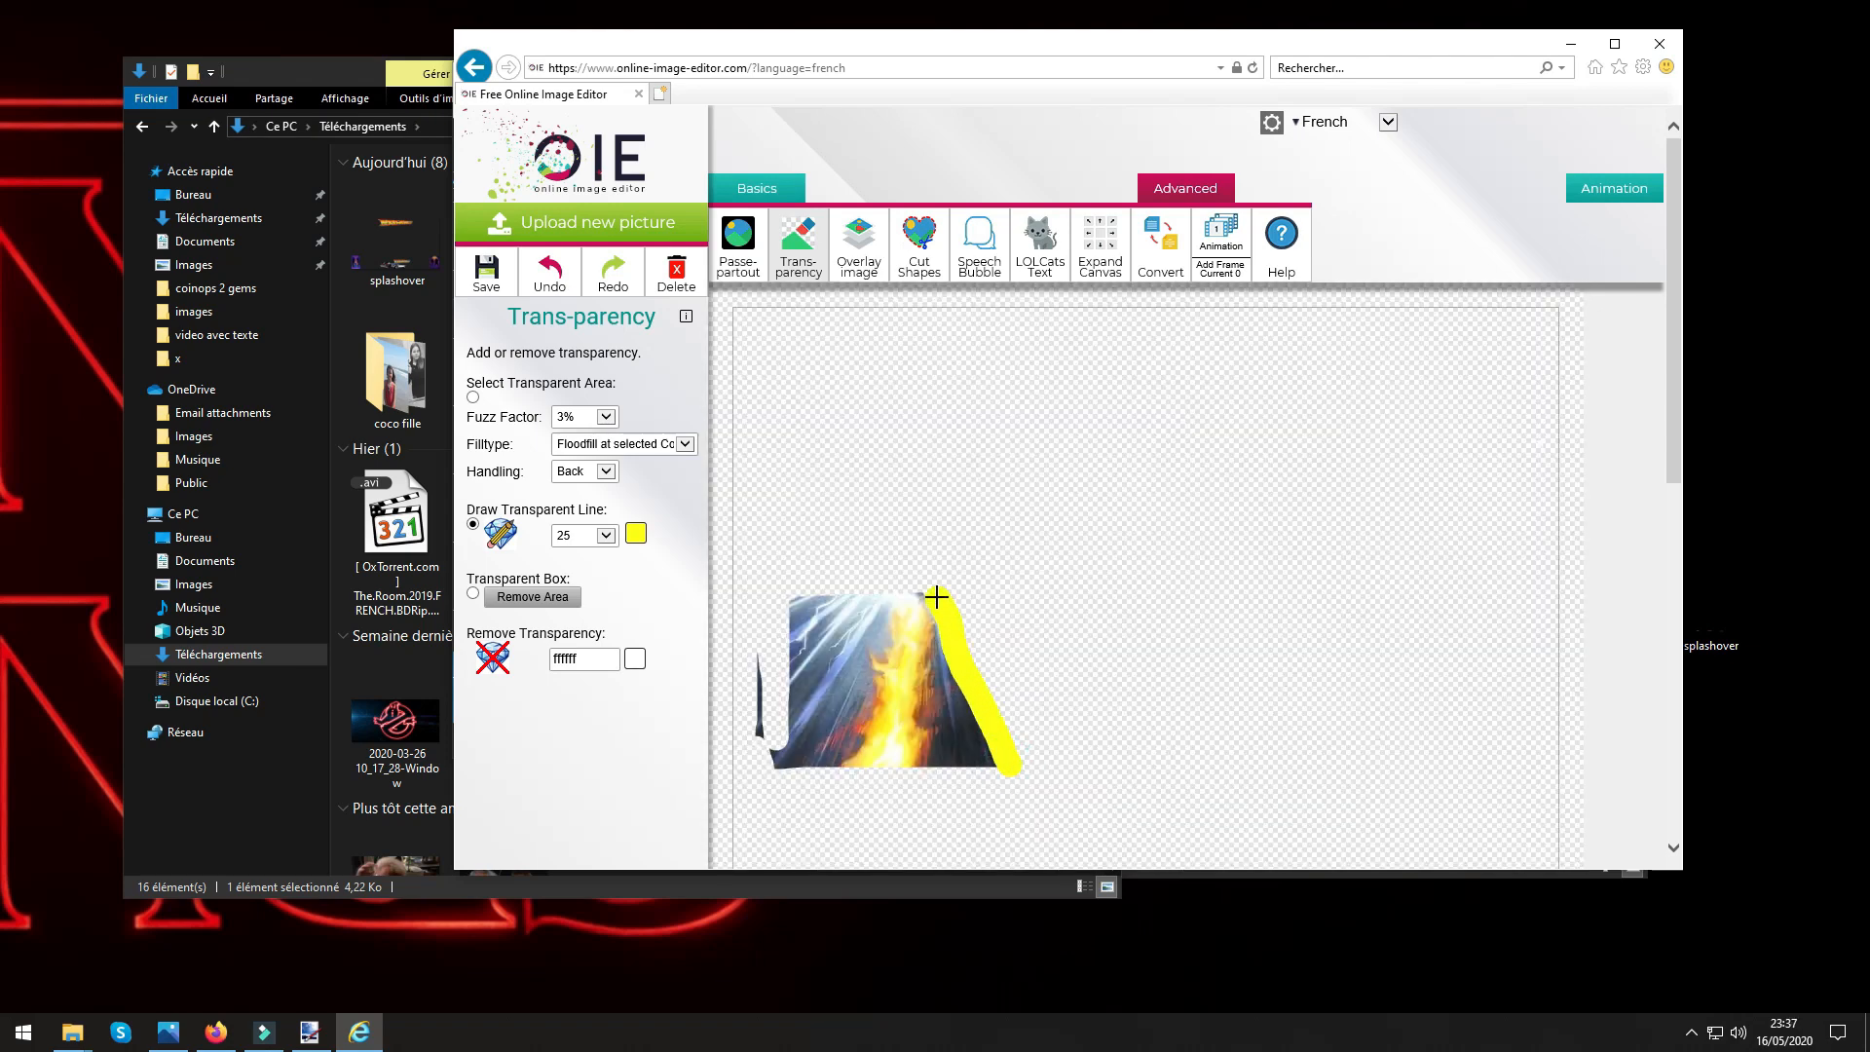
left_click_drag(936, 596, 936, 598)
left_click_drag(1013, 760, 961, 693)
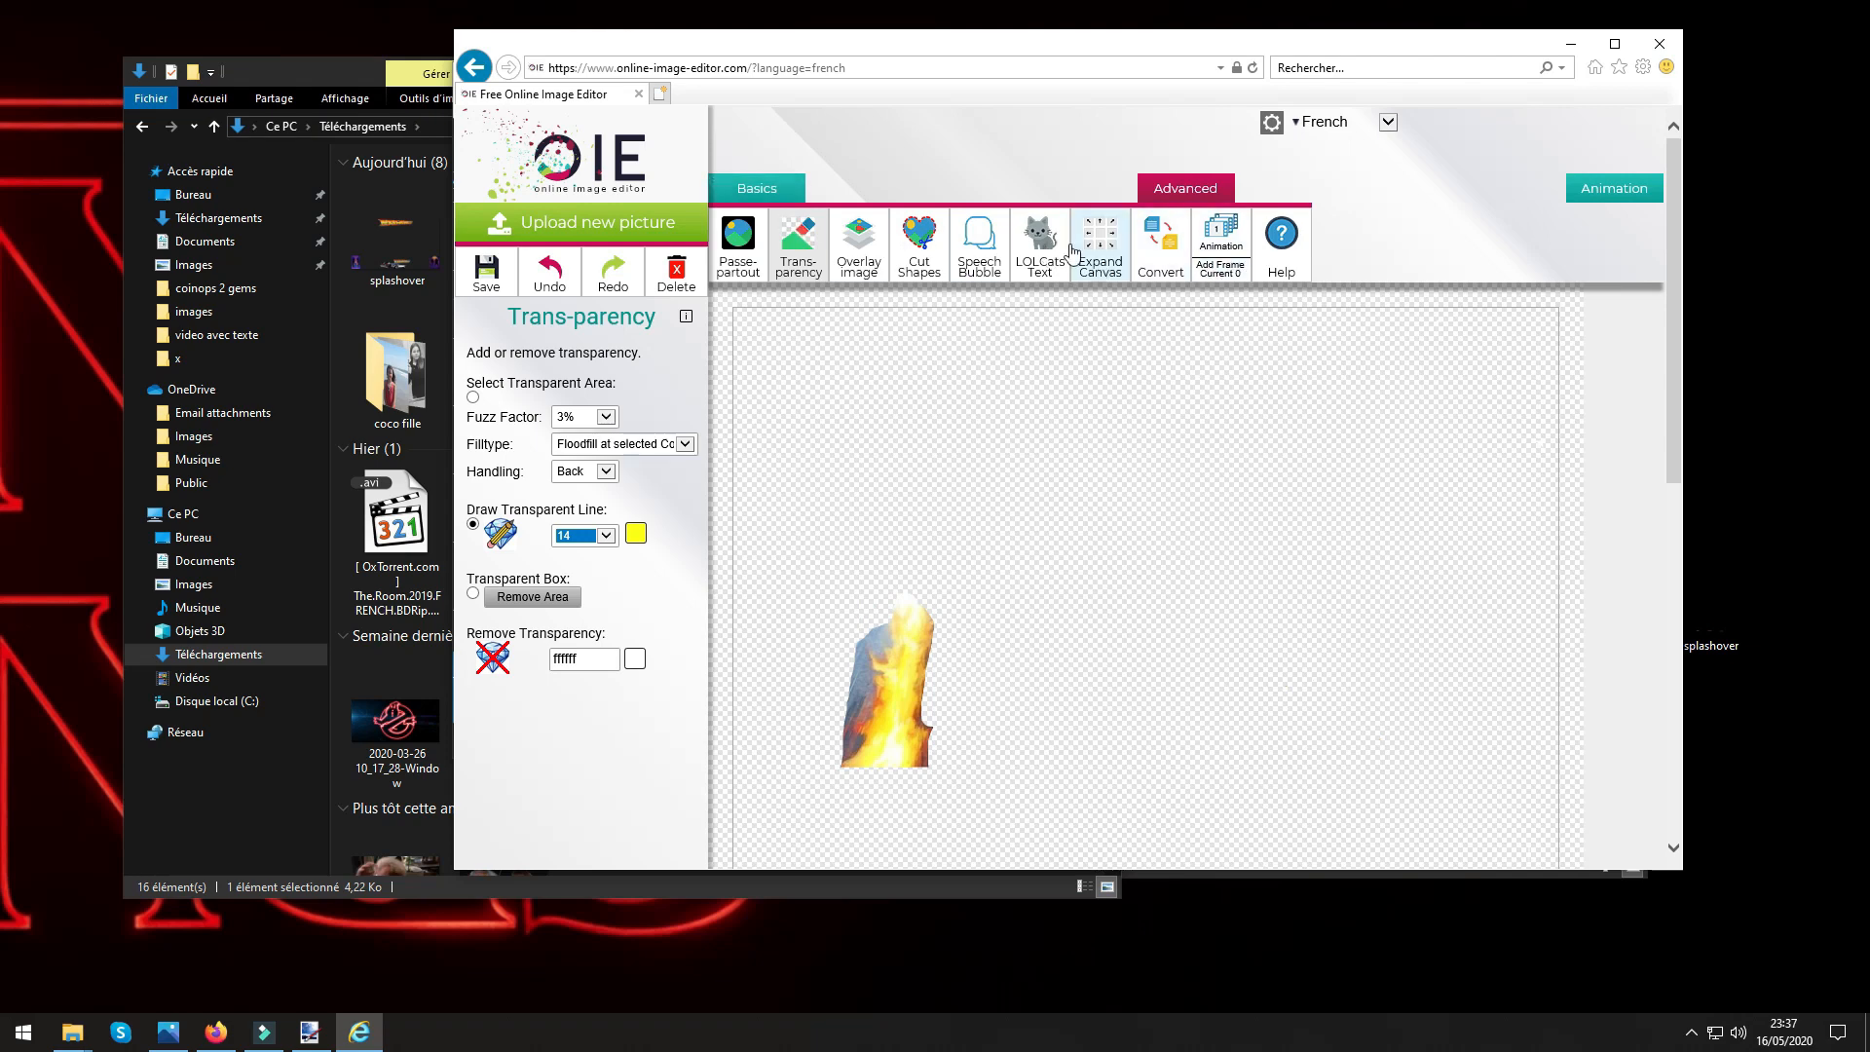
Make a small erasure at the flame's lower left edge and set the transparent line's thickness to 6.
left_click(1644, 68)
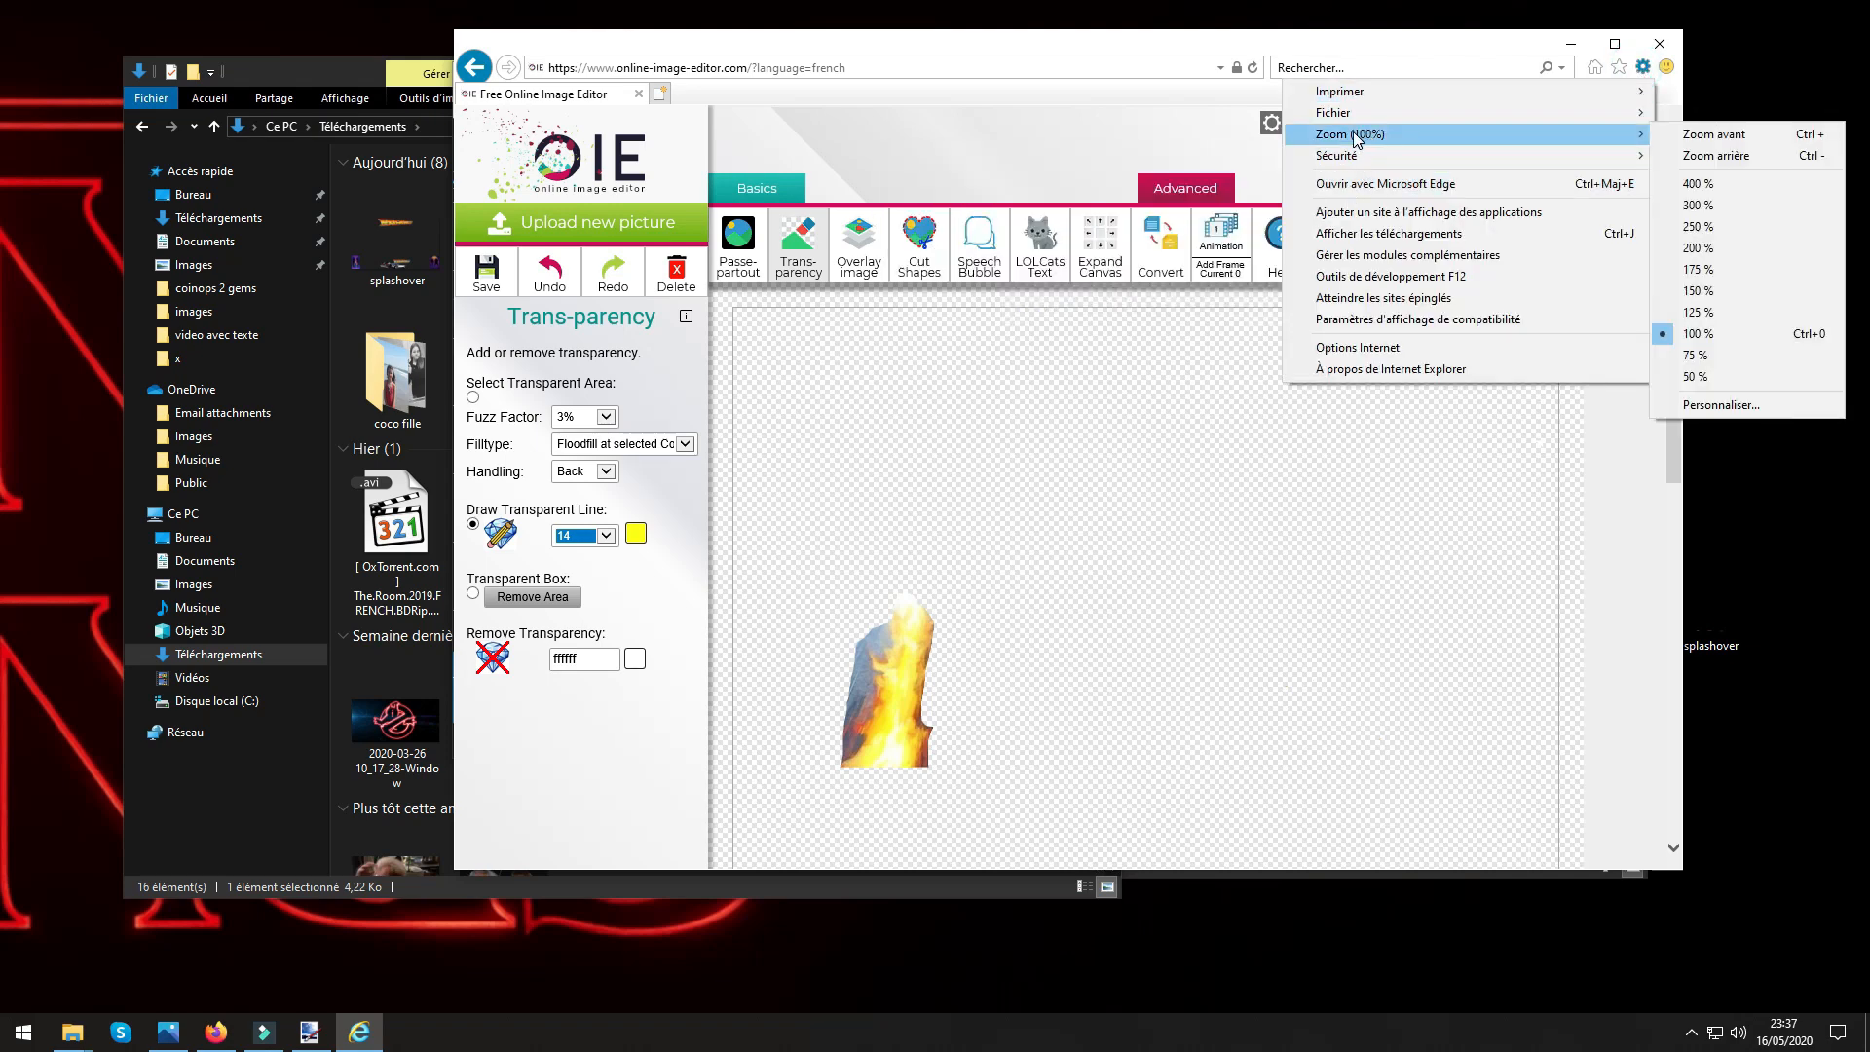
left_click(1699, 229)
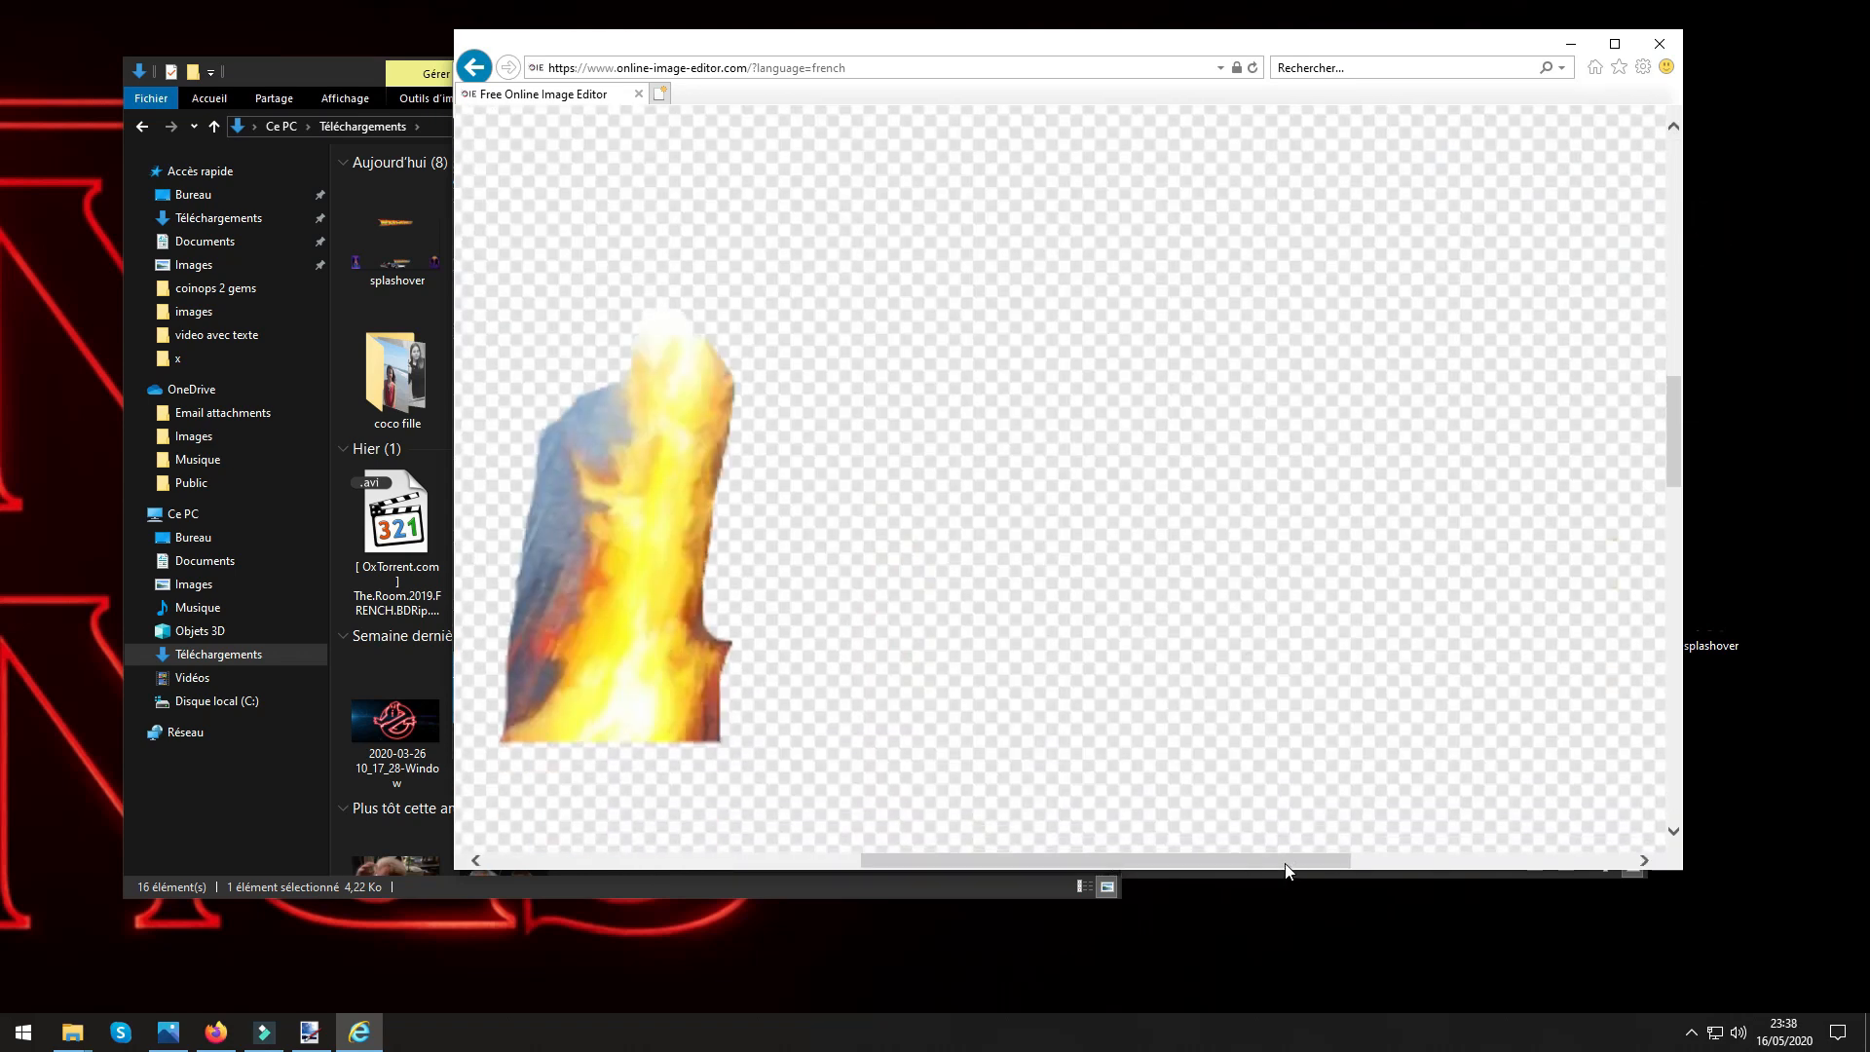
left_click_drag(1286, 862, 1112, 863)
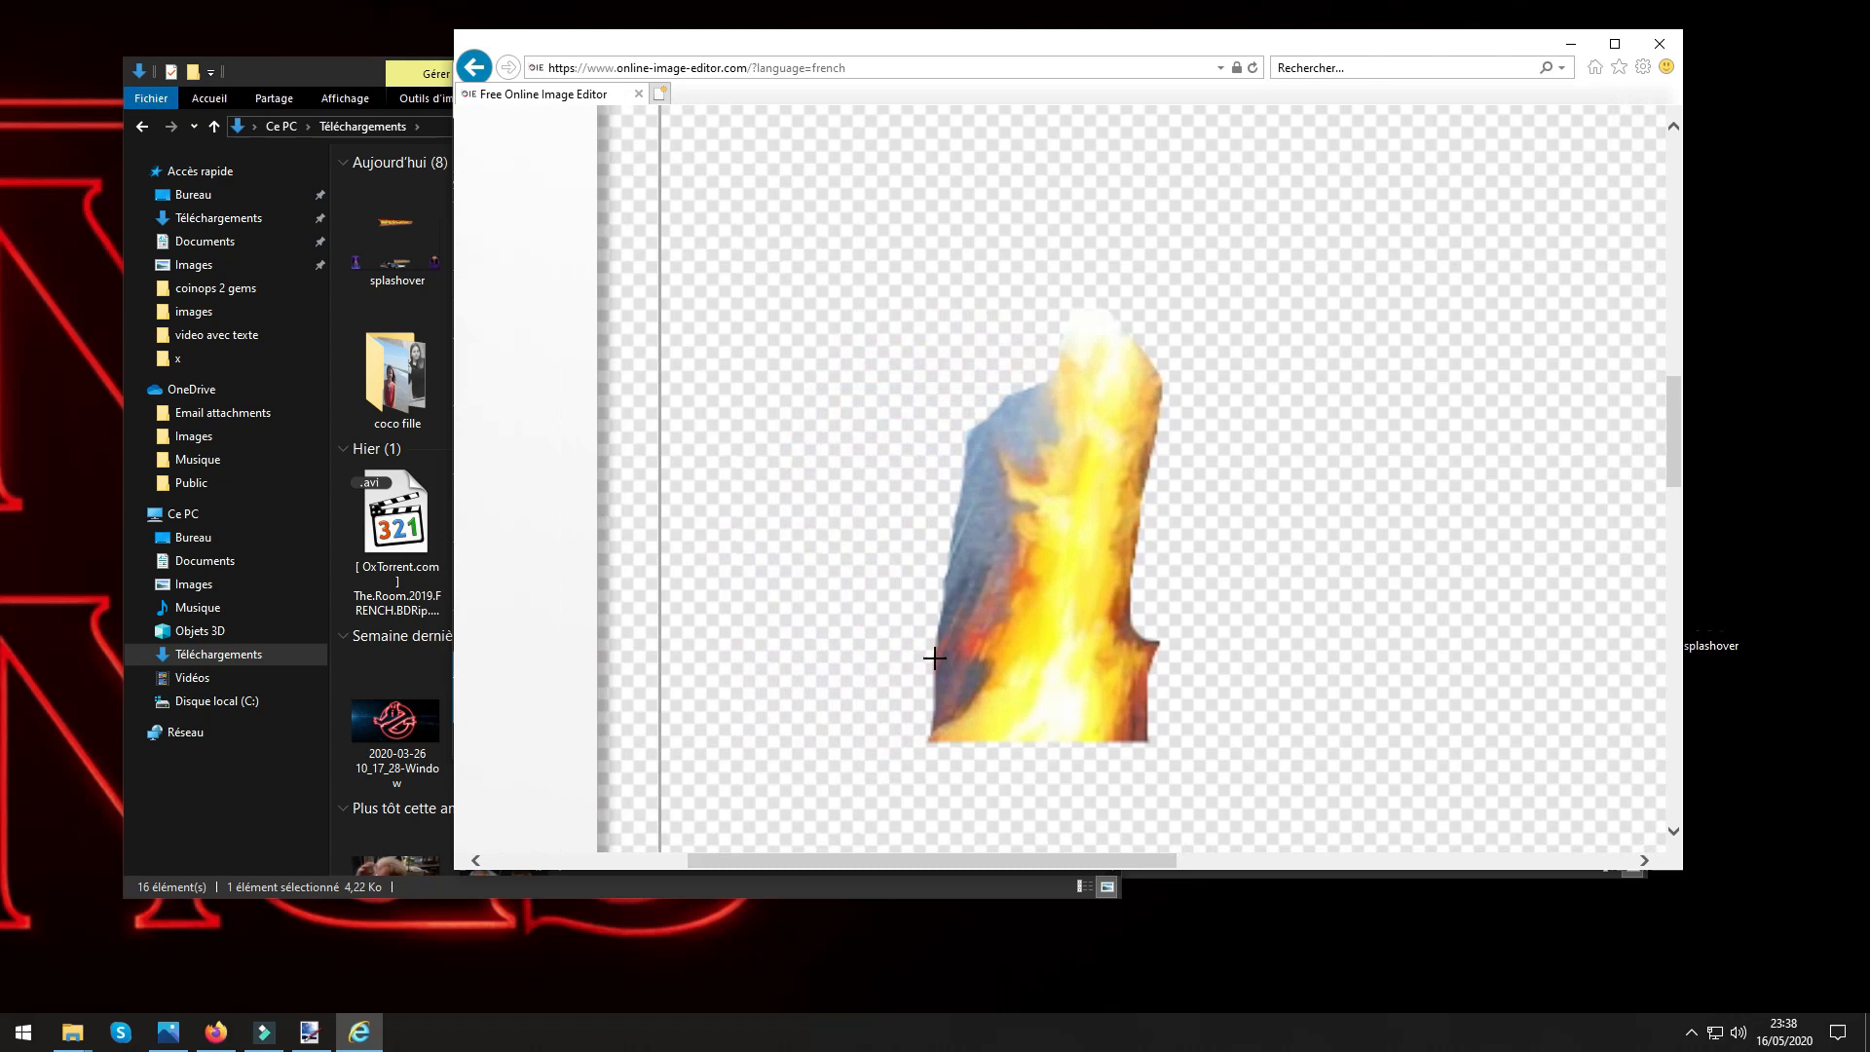
left_click(921, 719)
left_click_drag(734, 866, 470, 787)
scroll(626, 605, "up", 5)
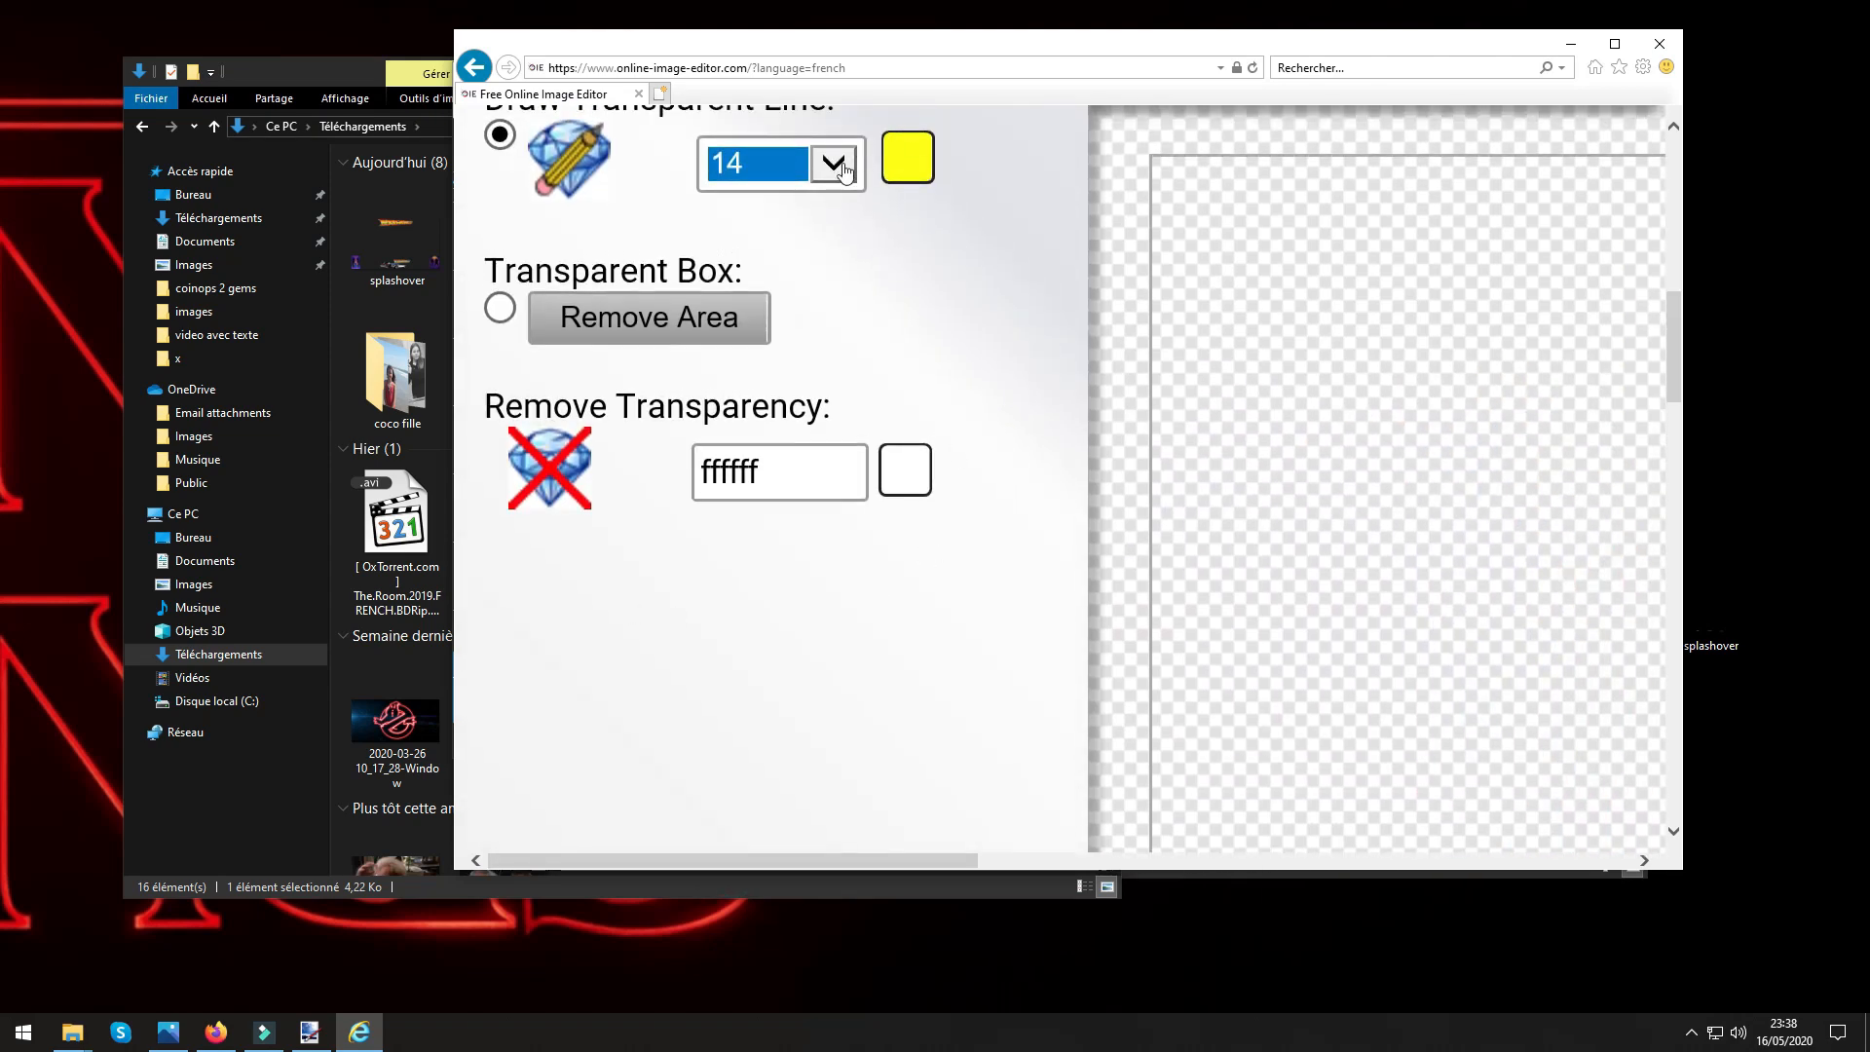
left_click(835, 166)
left_click(735, 128)
Erase the remaining blue and dark background along the flame's left side and touch up its lower right edge.
left_click_drag(669, 857, 1105, 857)
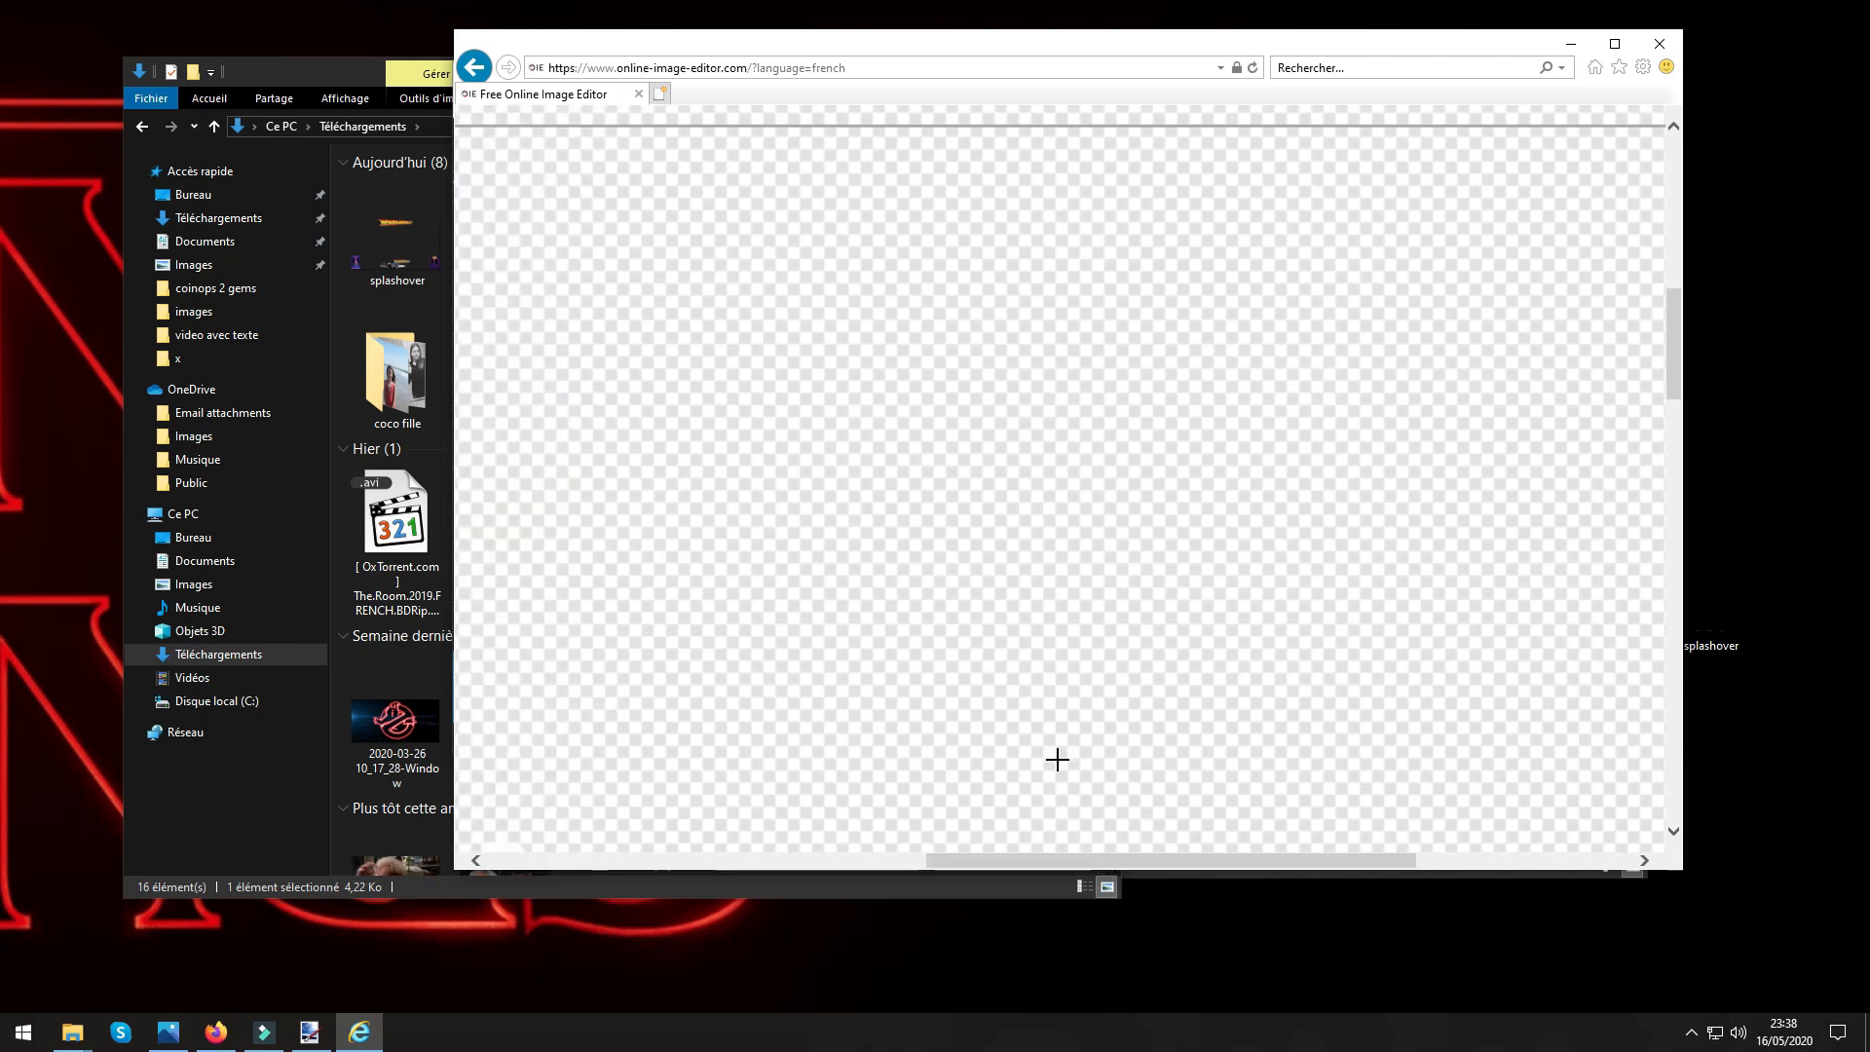
left_click_drag(1263, 860, 1077, 872)
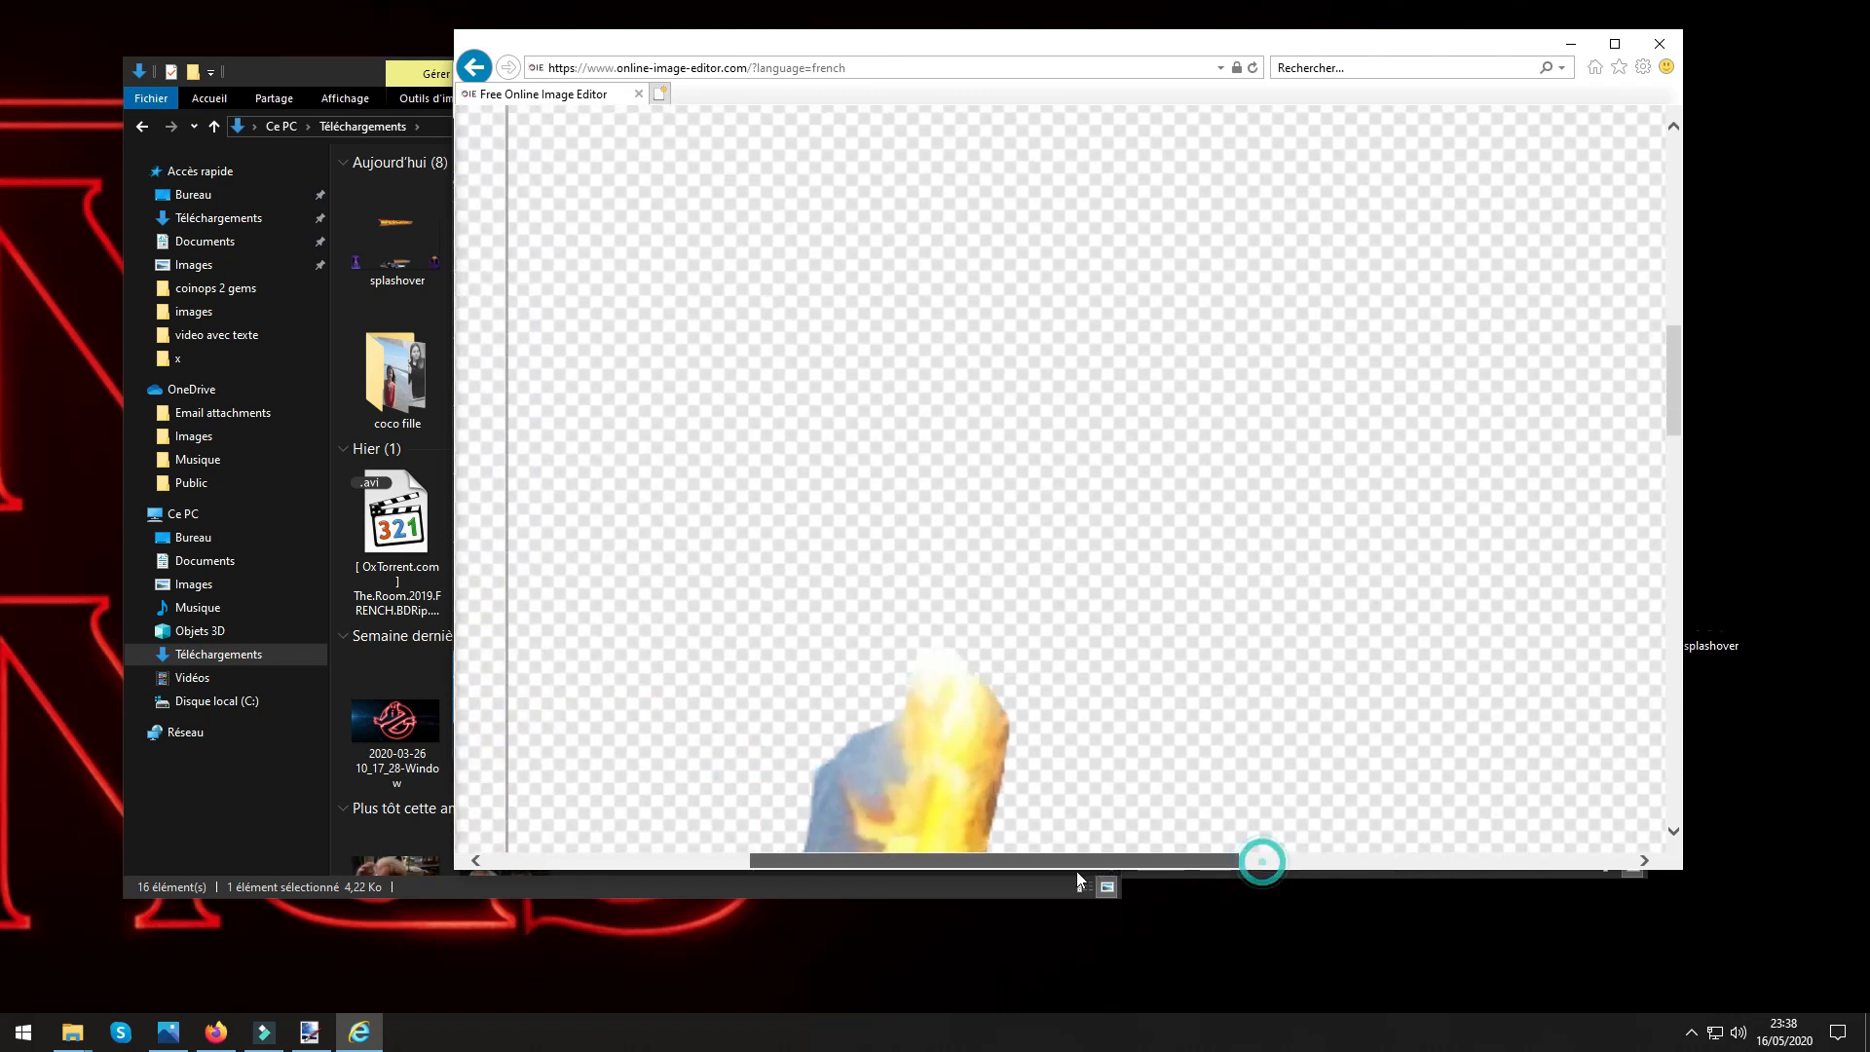
scroll(1120, 692, "down", 4)
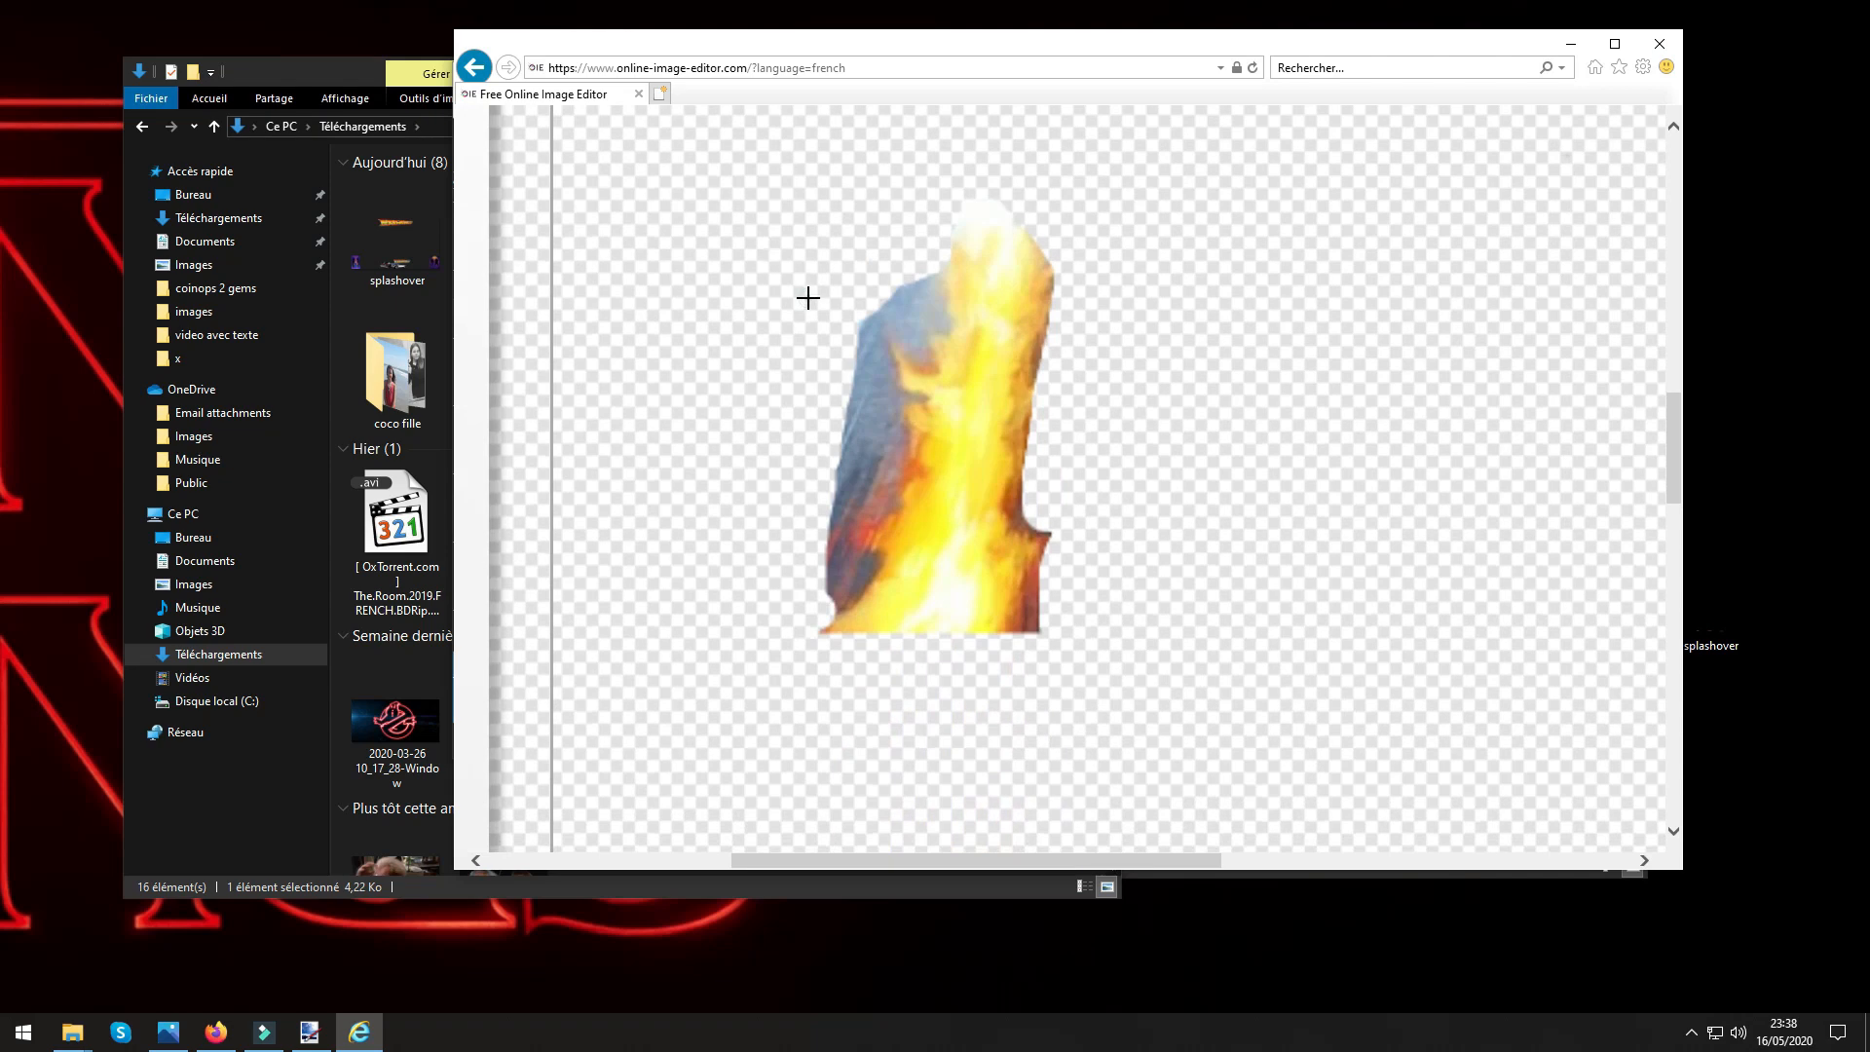
left_click_drag(807, 298, 759, 424)
mouse_move(827, 582)
left_mouse_down()
mouse_move(863, 306)
mouse_move(830, 537)
left_mouse_up()
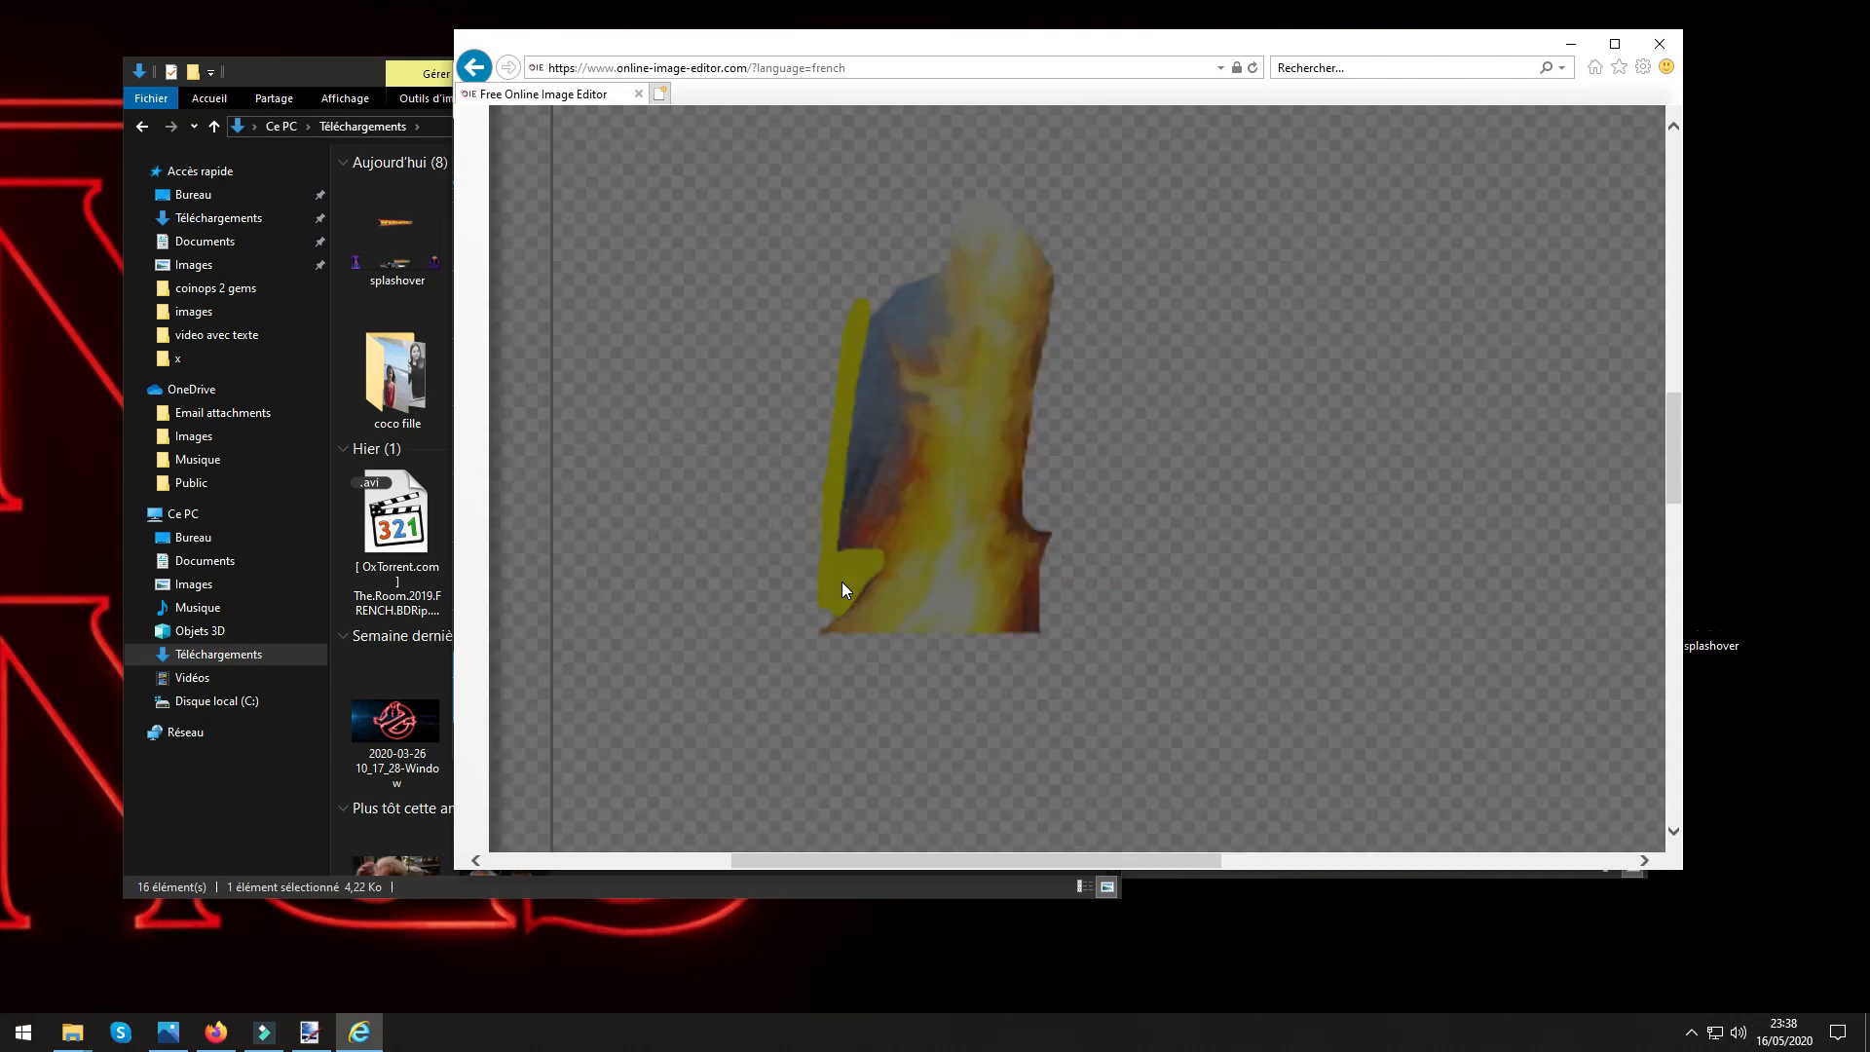
left_click_drag(1052, 547, 1052, 533)
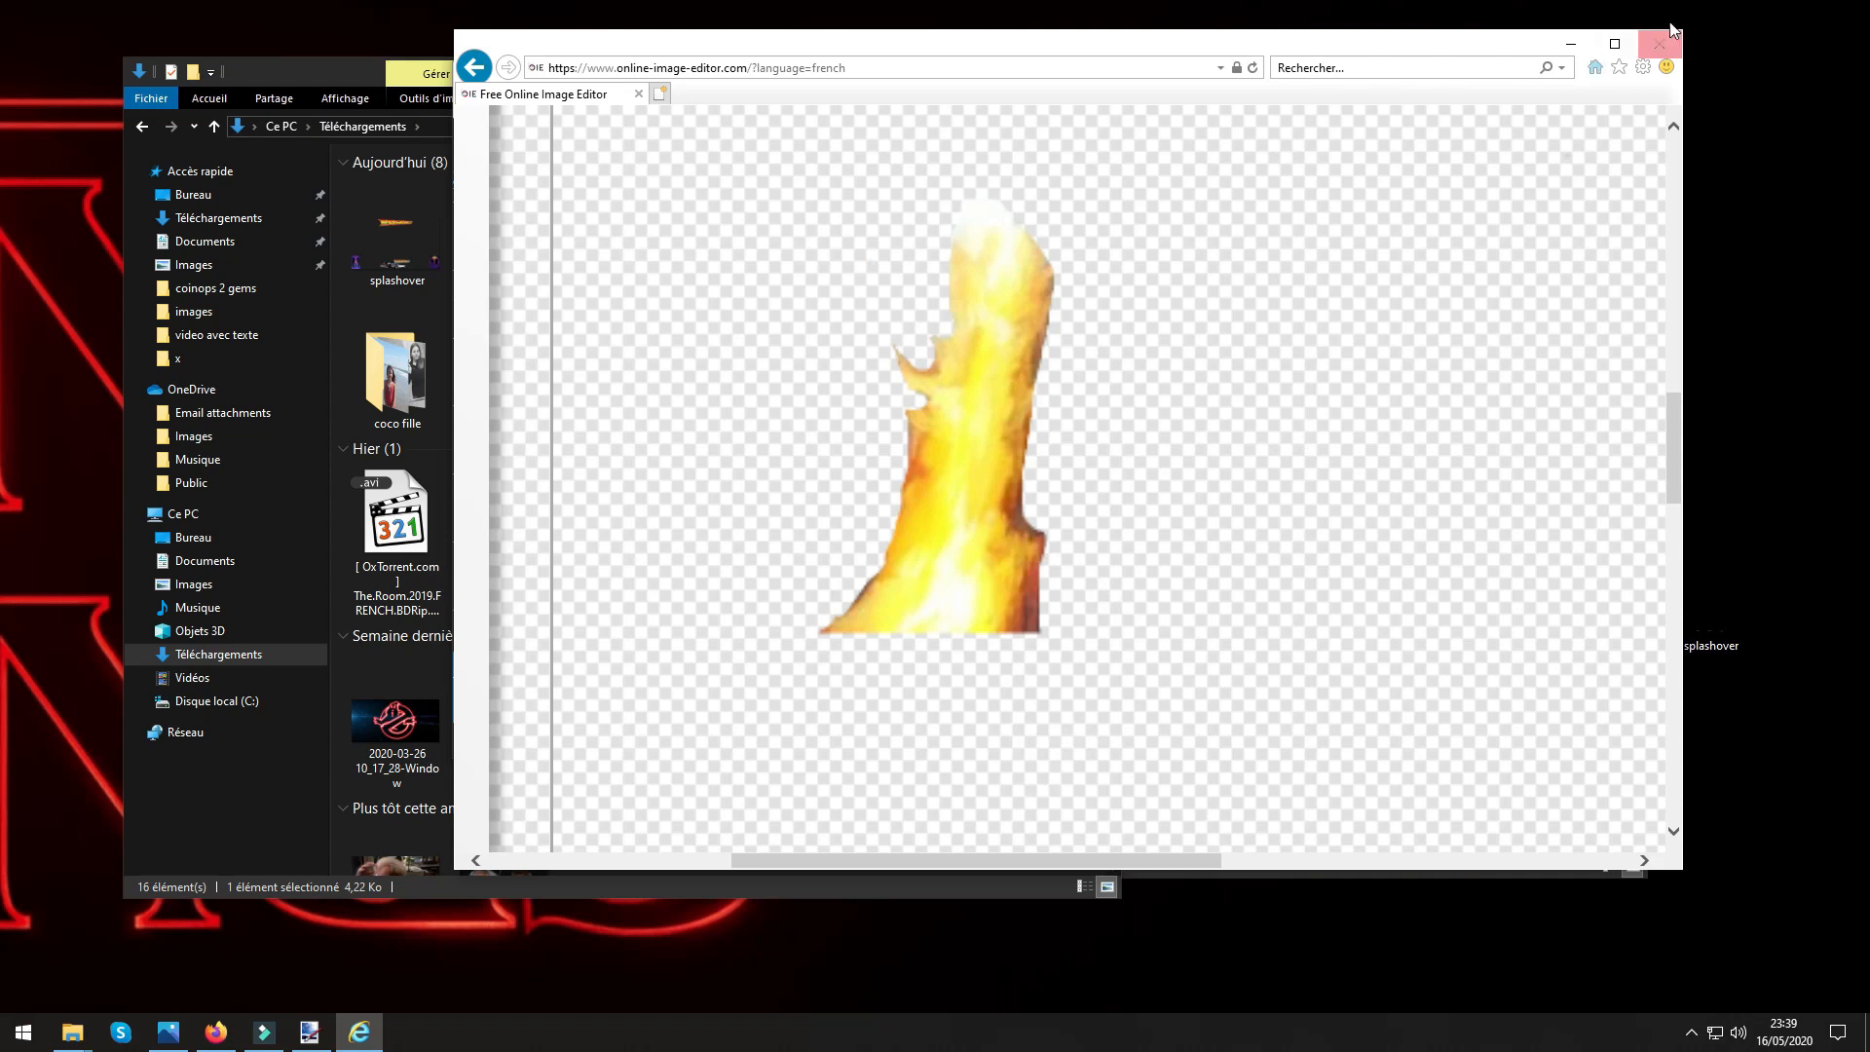
Save the transparent flame image locally to the Téléchargements folder and close the browser.
left_click(1643, 66)
mouse_move(1392, 137)
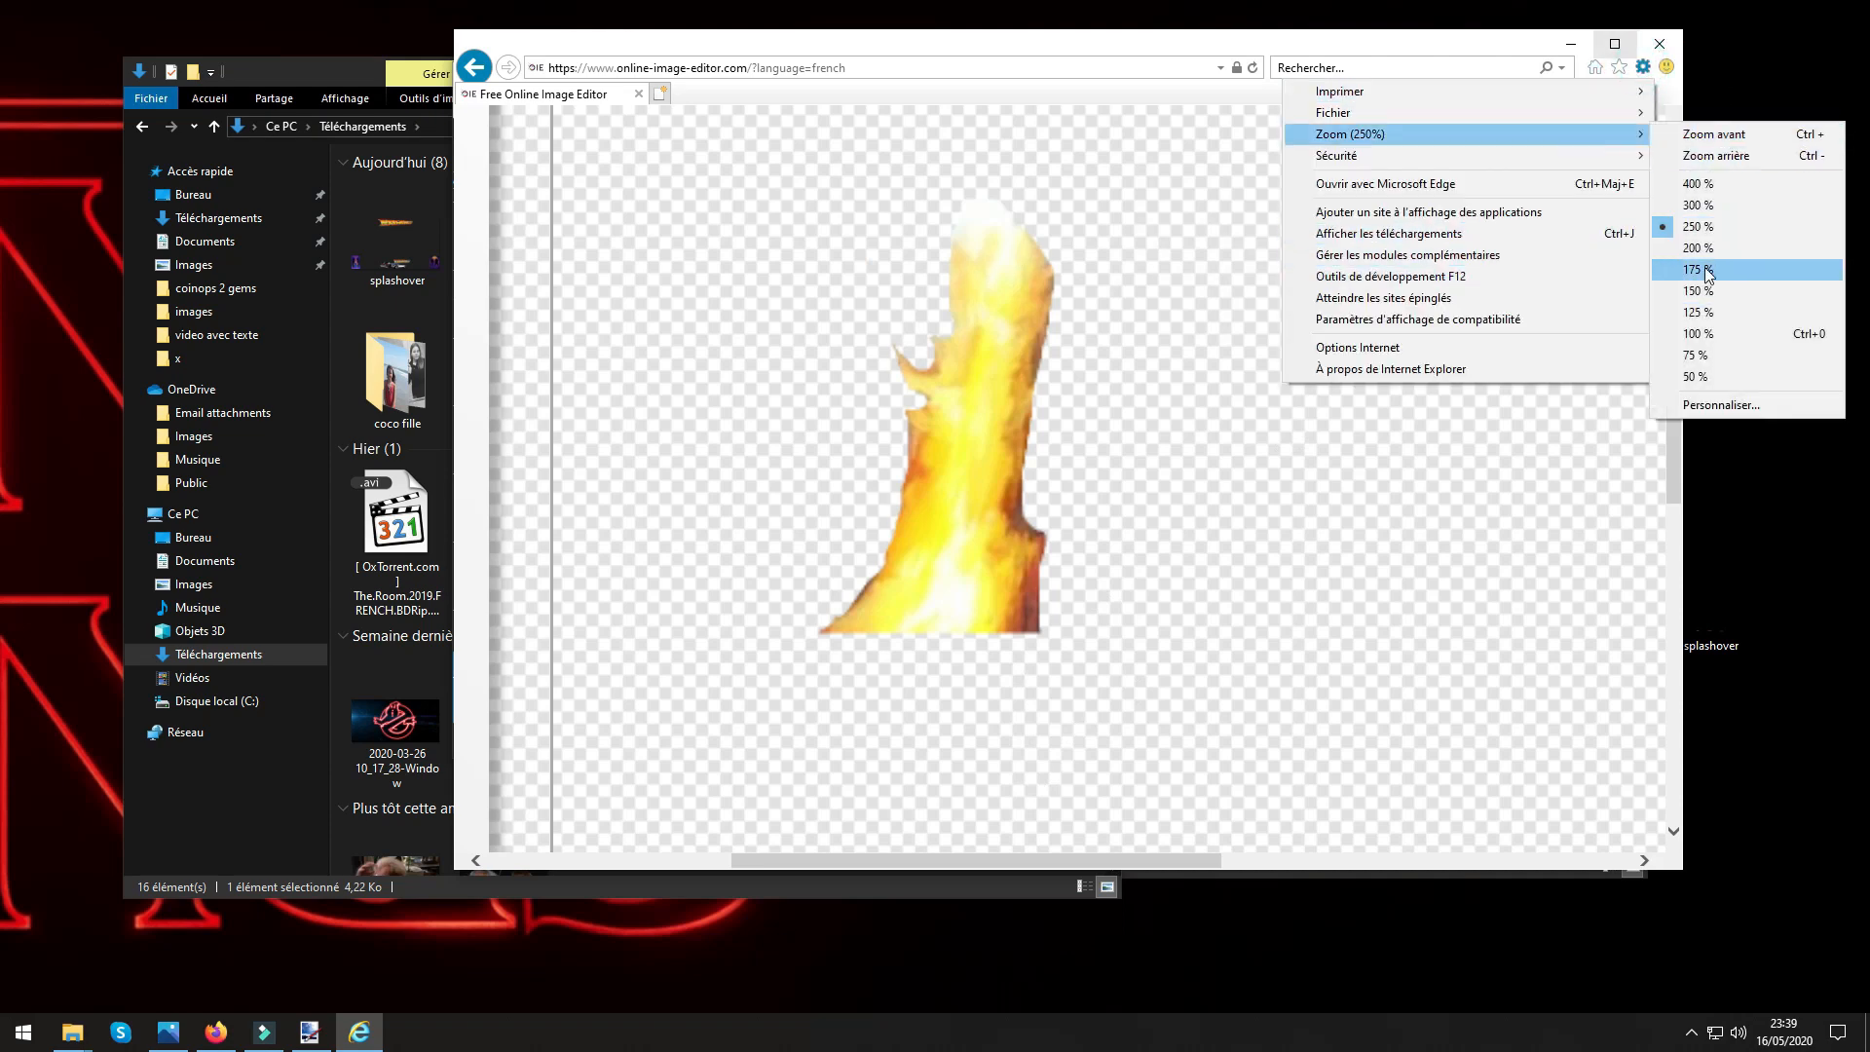
left_click(1691, 336)
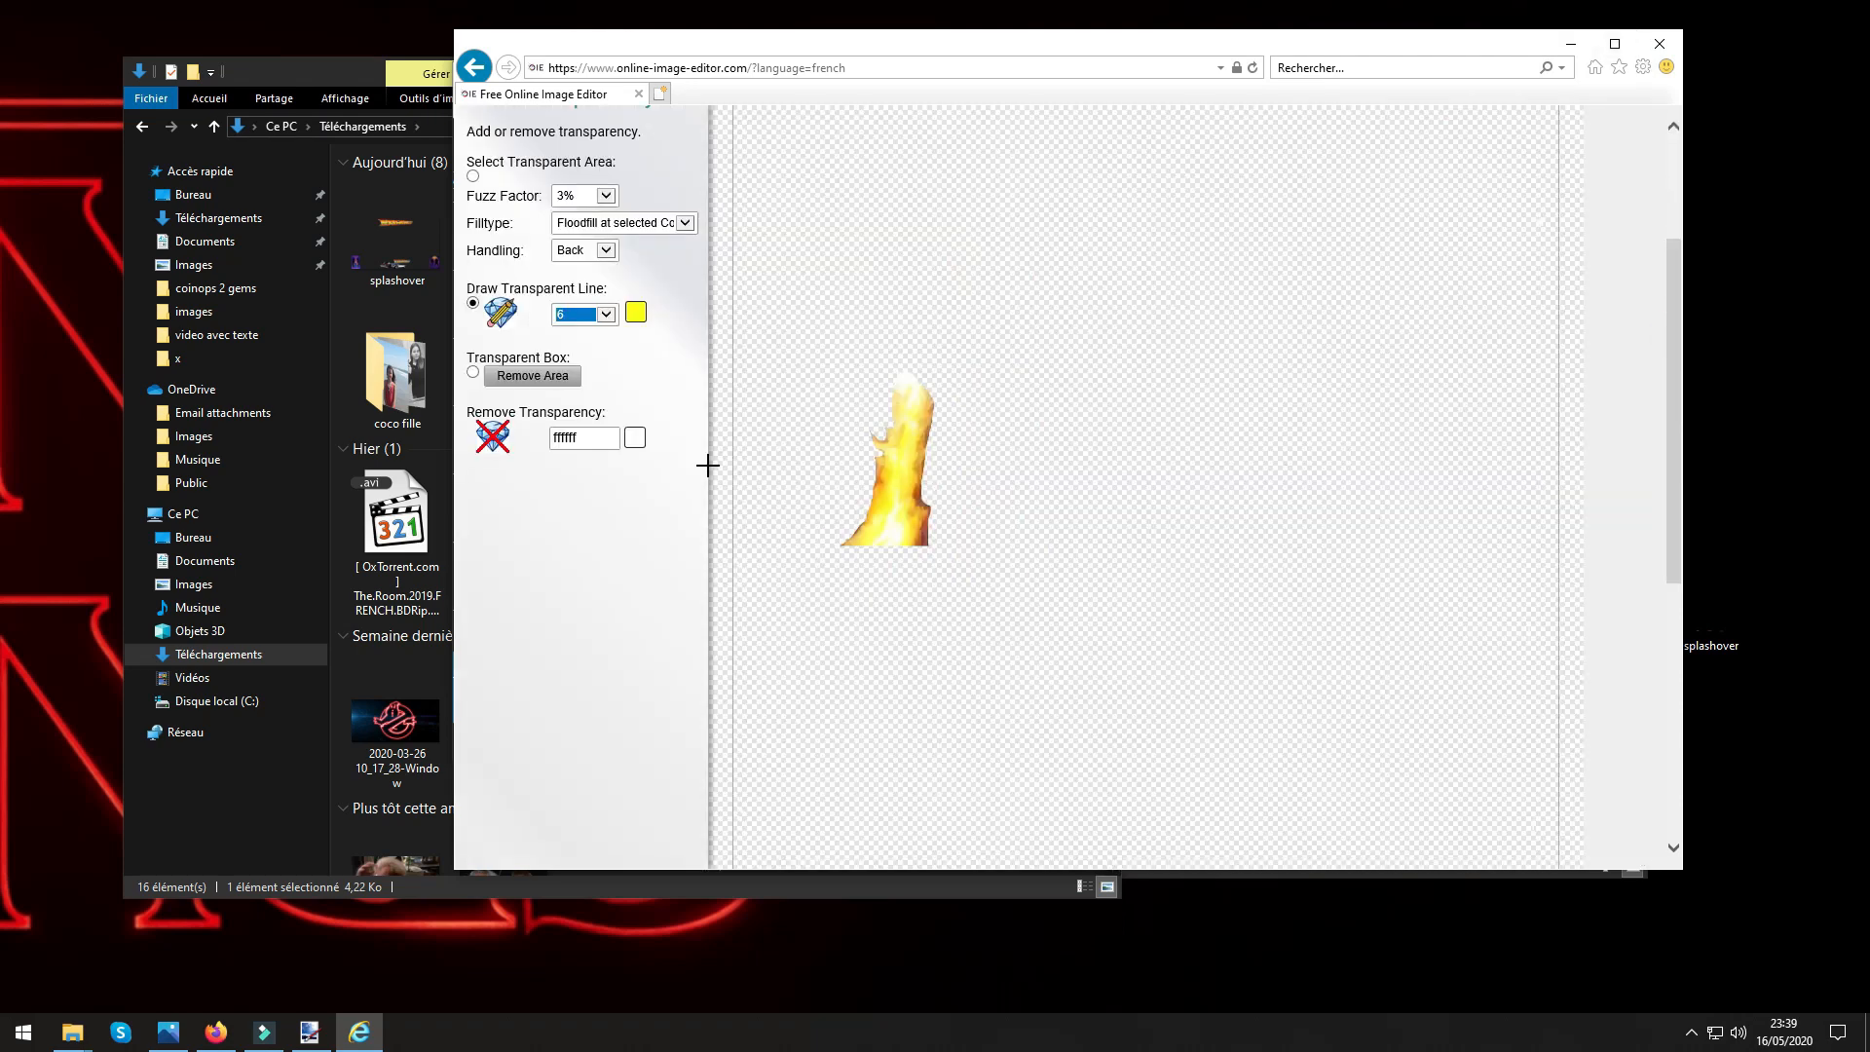
scroll(1123, 669, "up", 5)
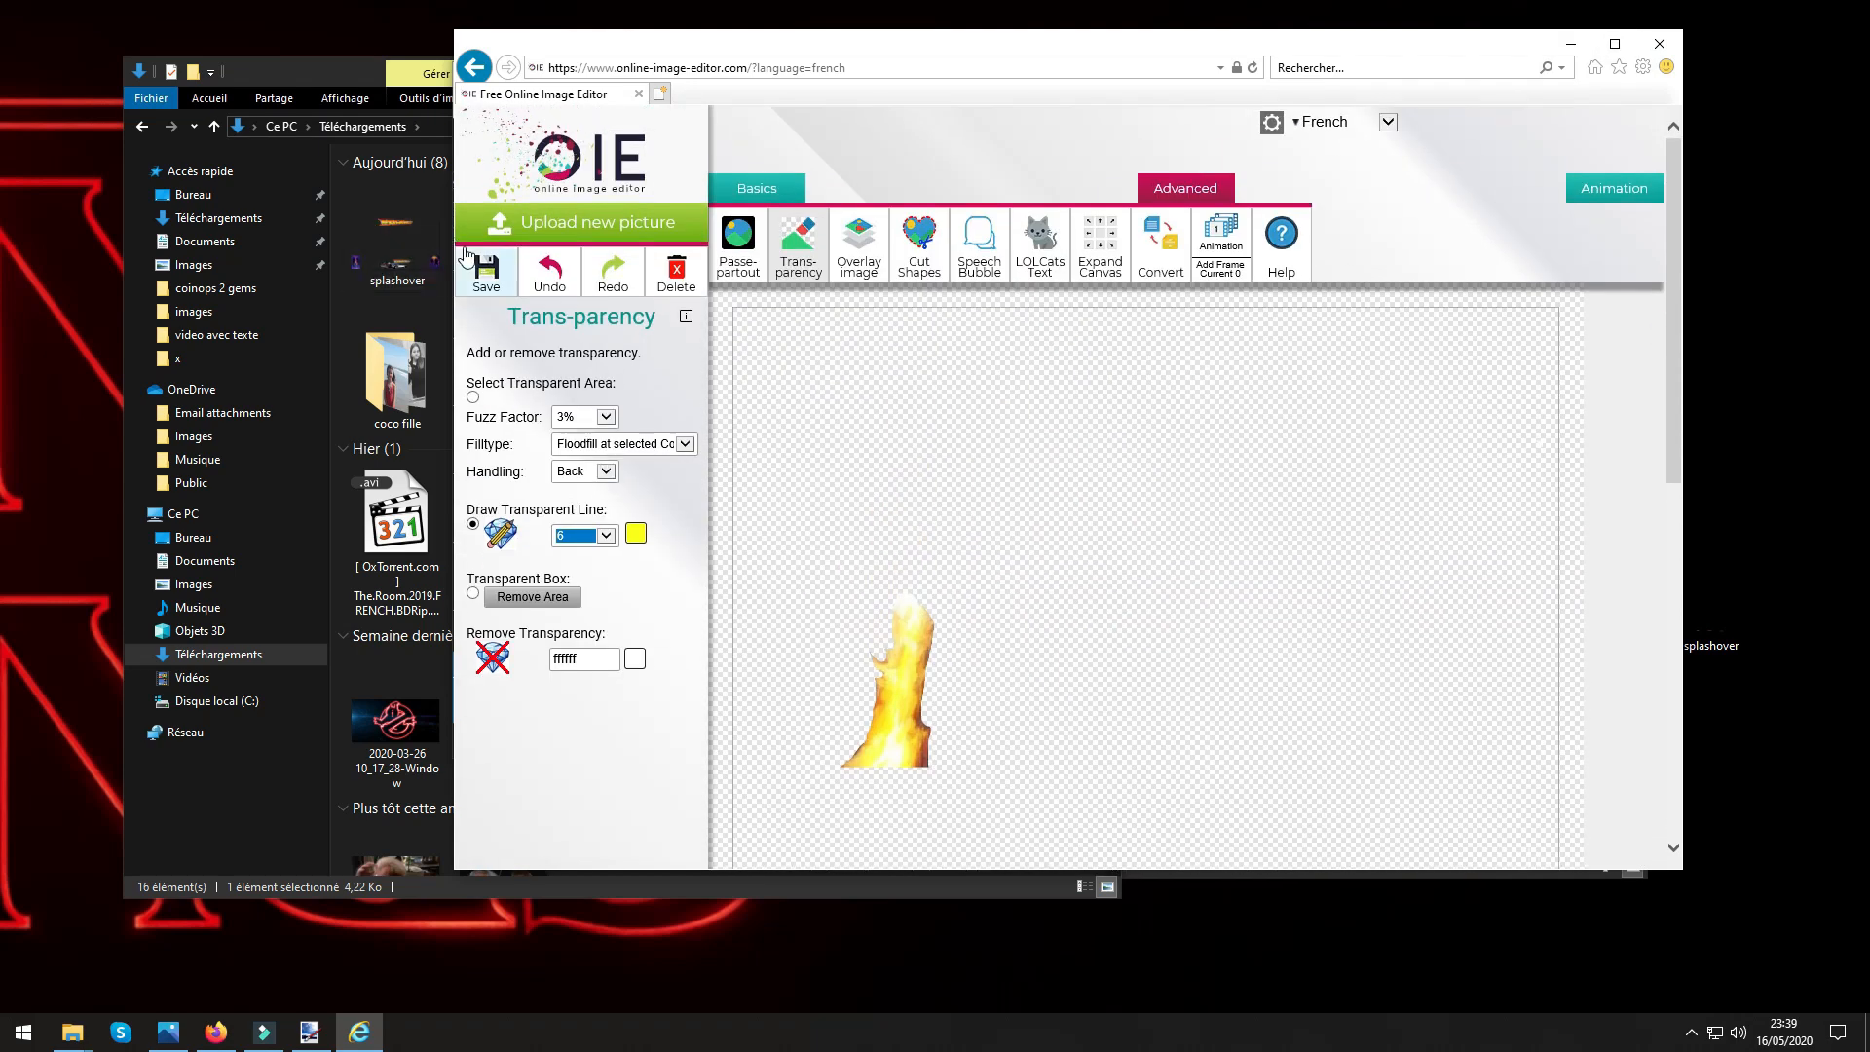
left_click(484, 273)
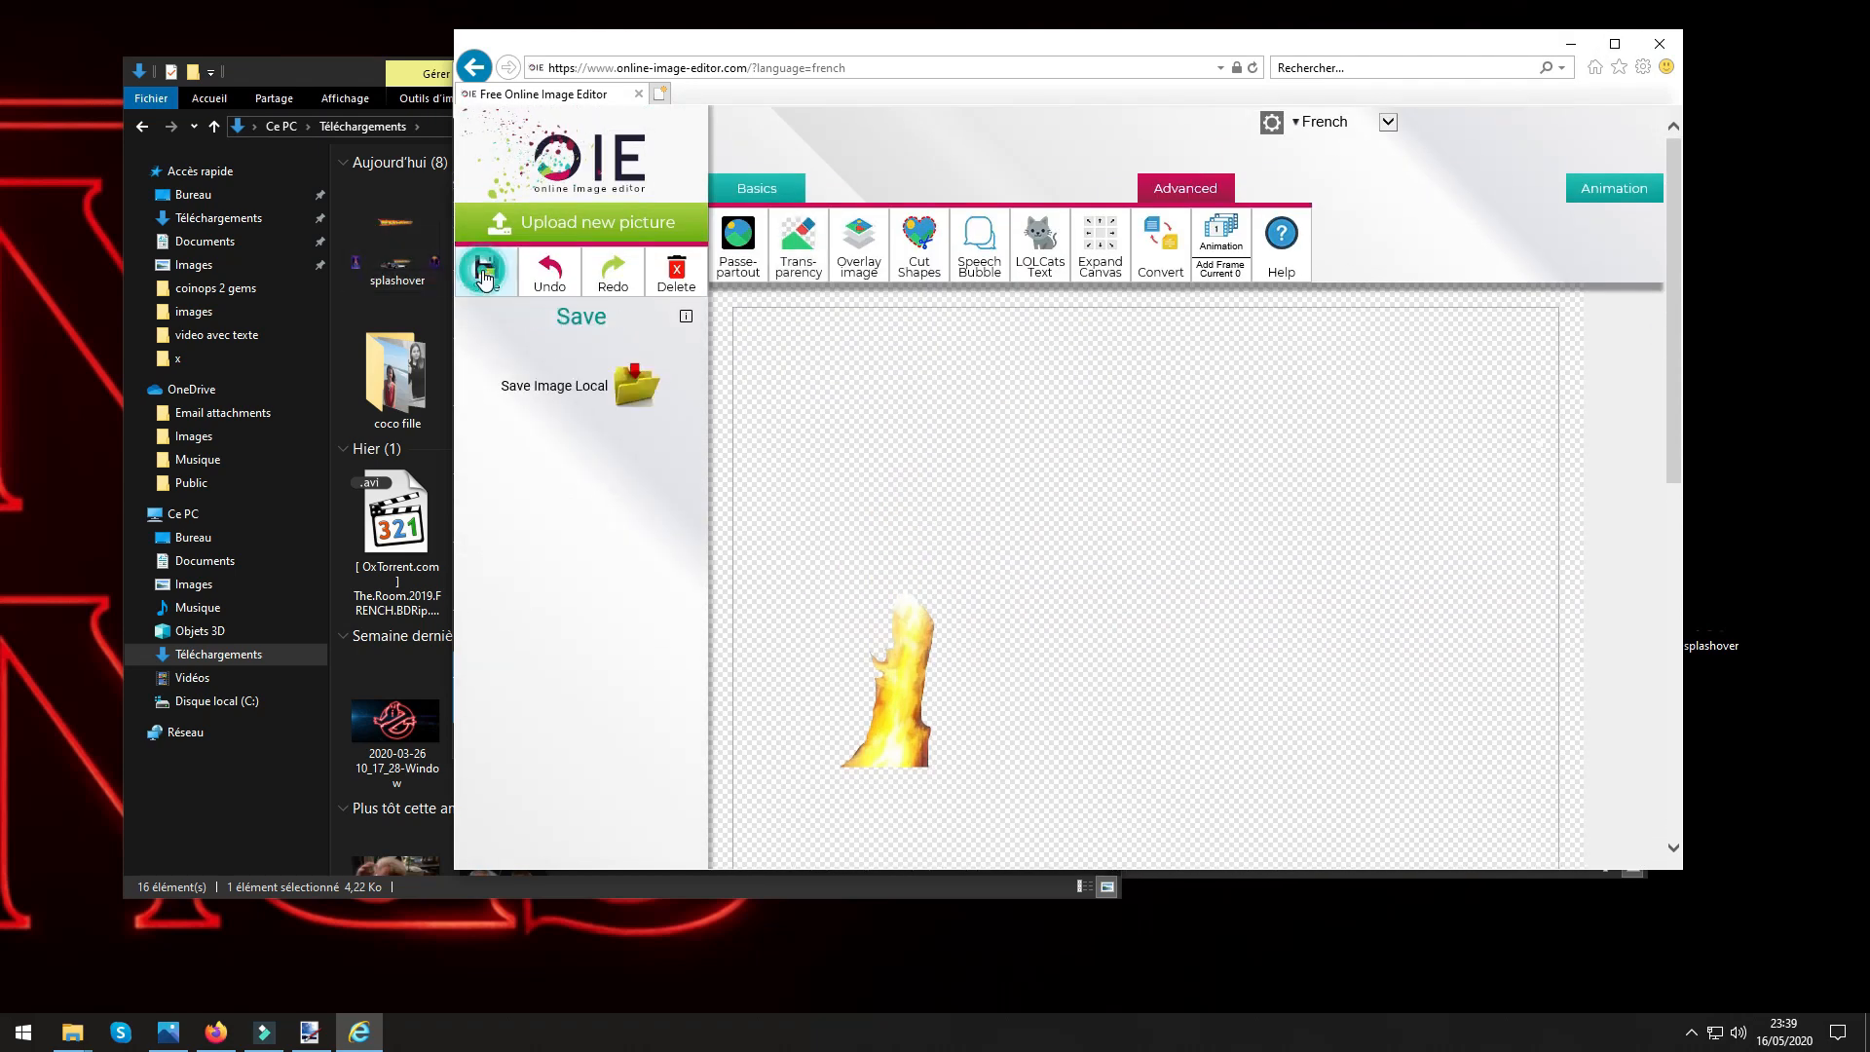
left_click(635, 393)
left_click(1331, 847)
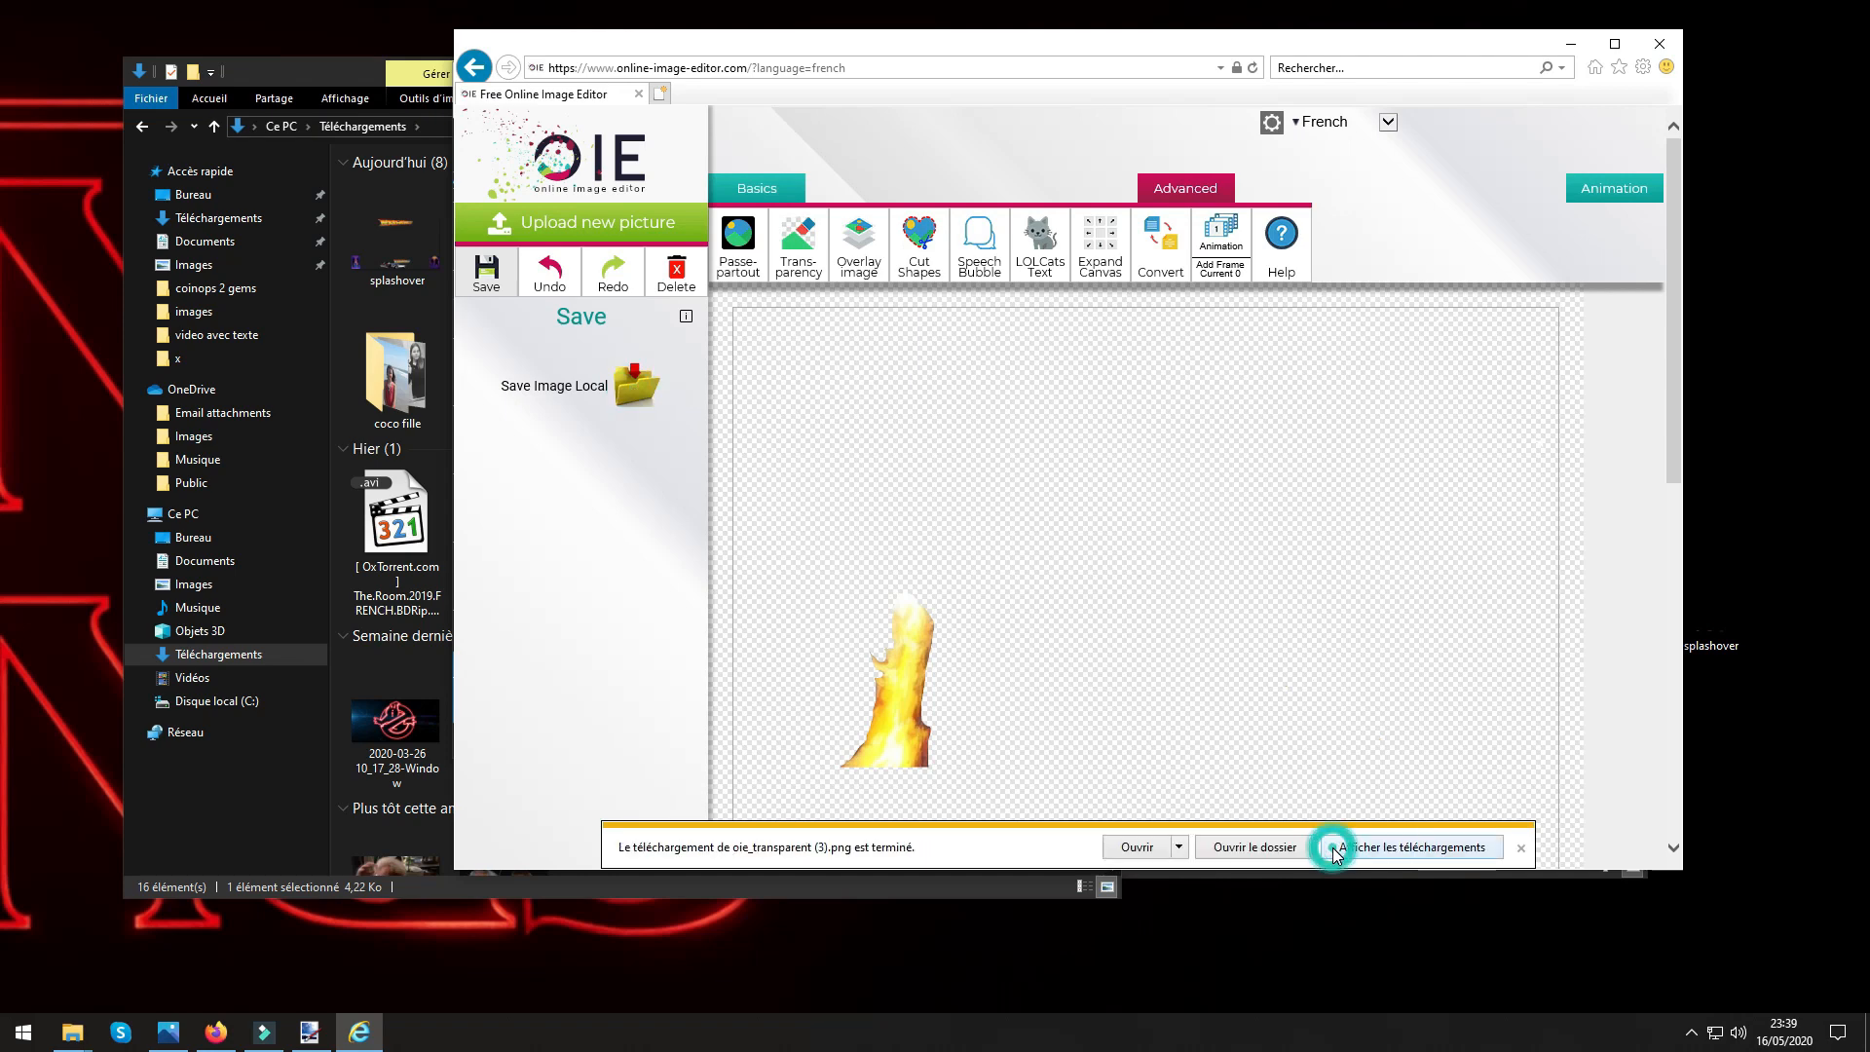
left_click(1367, 846)
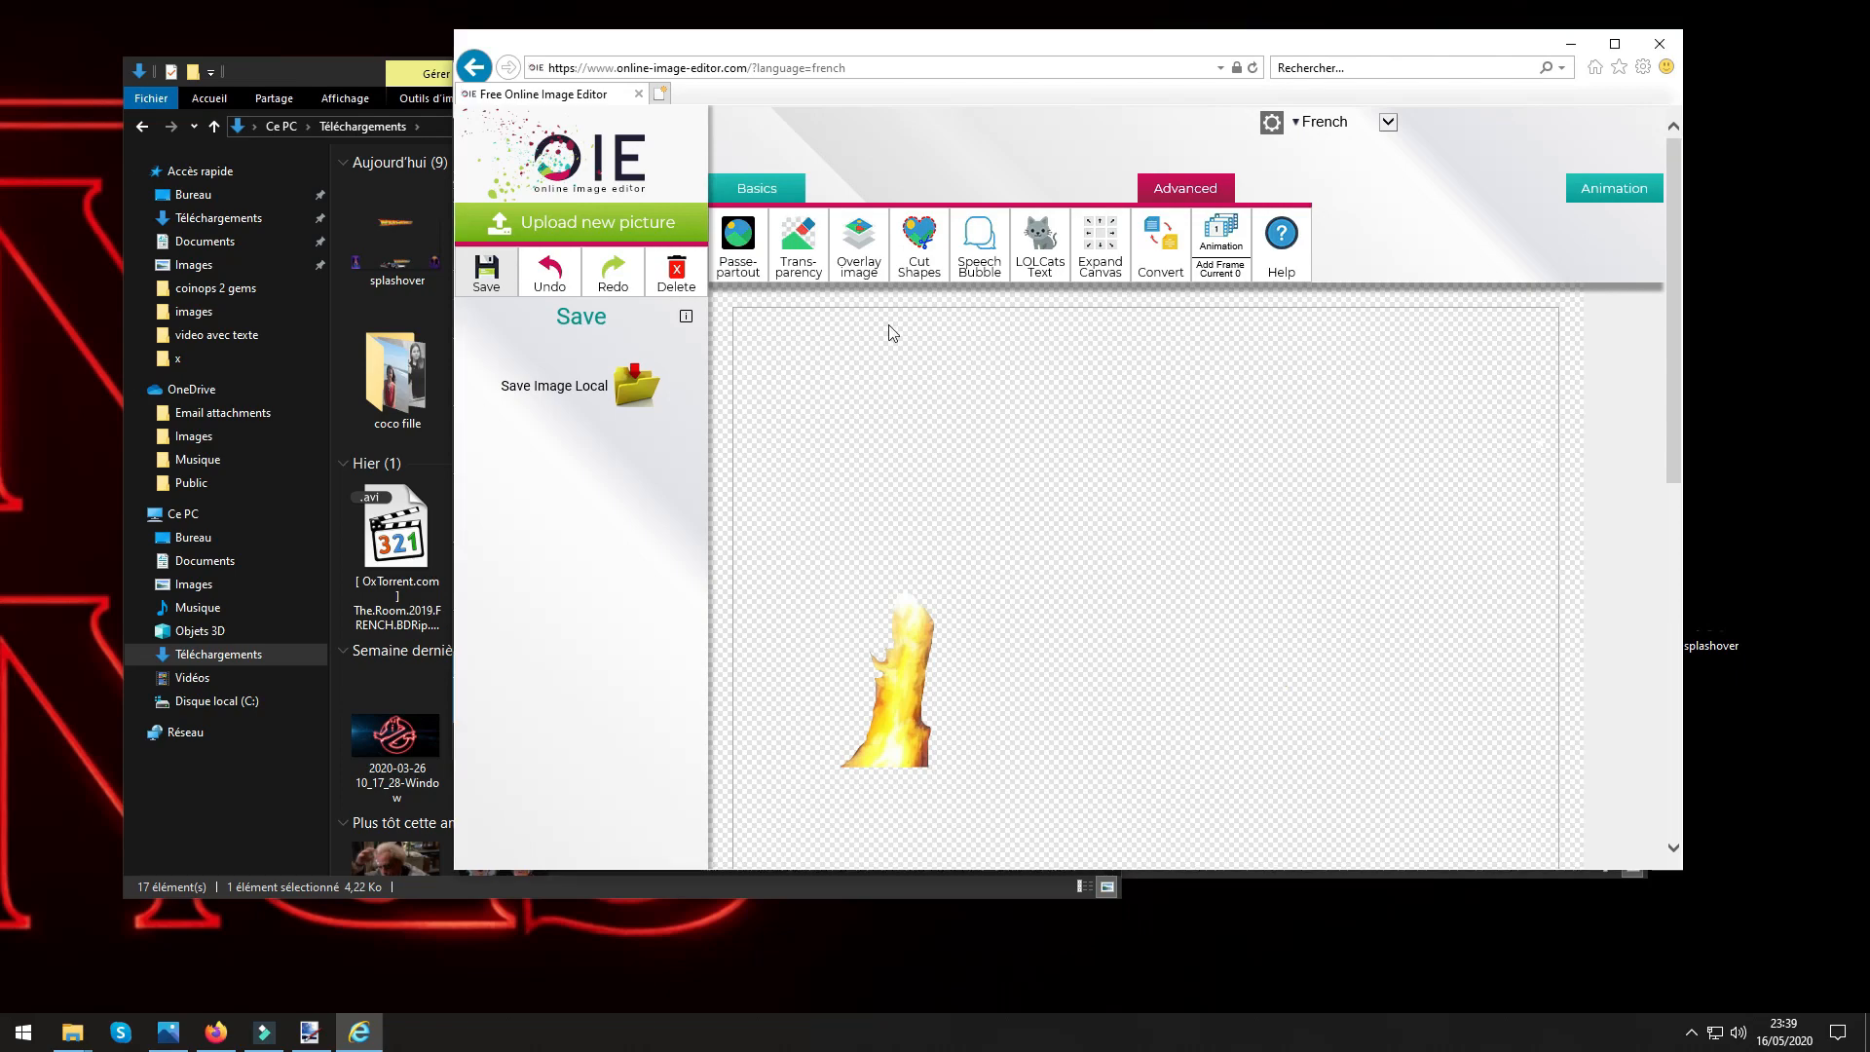
left_click(1660, 44)
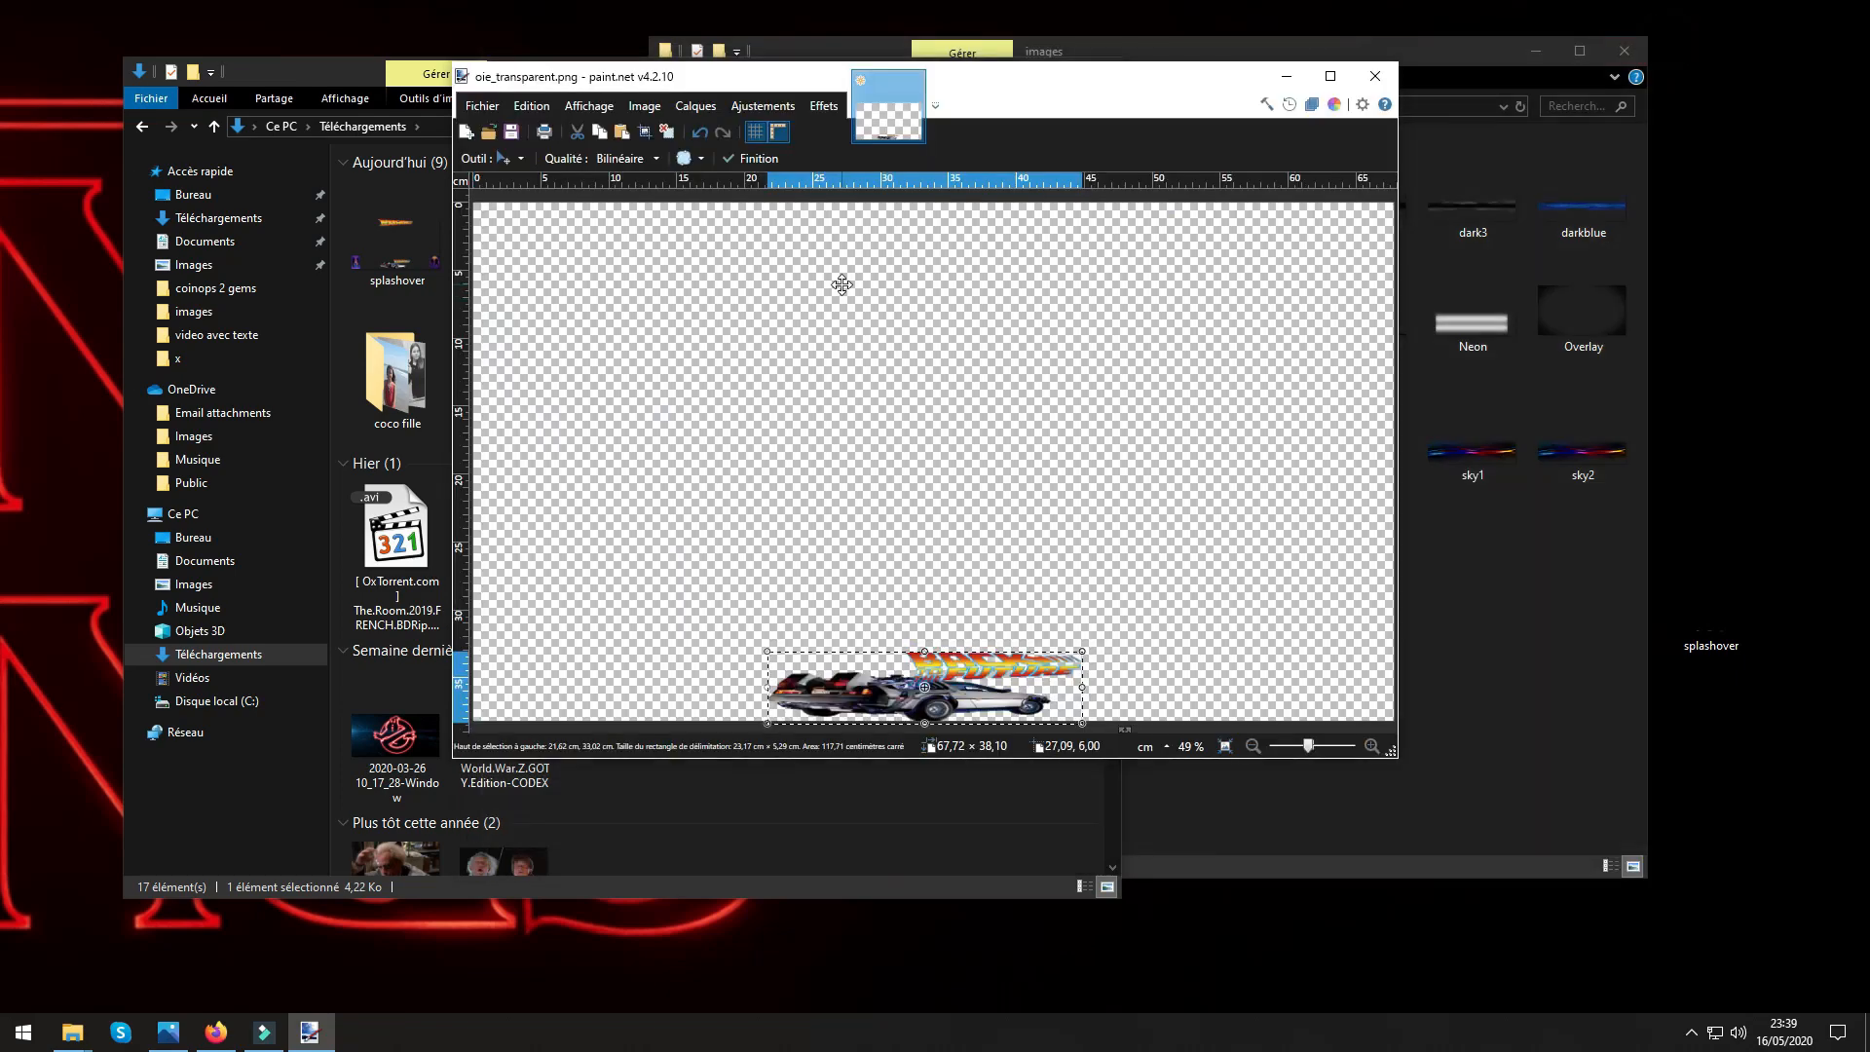
Try to import oie_transparent (3) as a layer into the DeLorean image in paint.net, and undo the import.
left_click_drag(1093, 78, 5, 194)
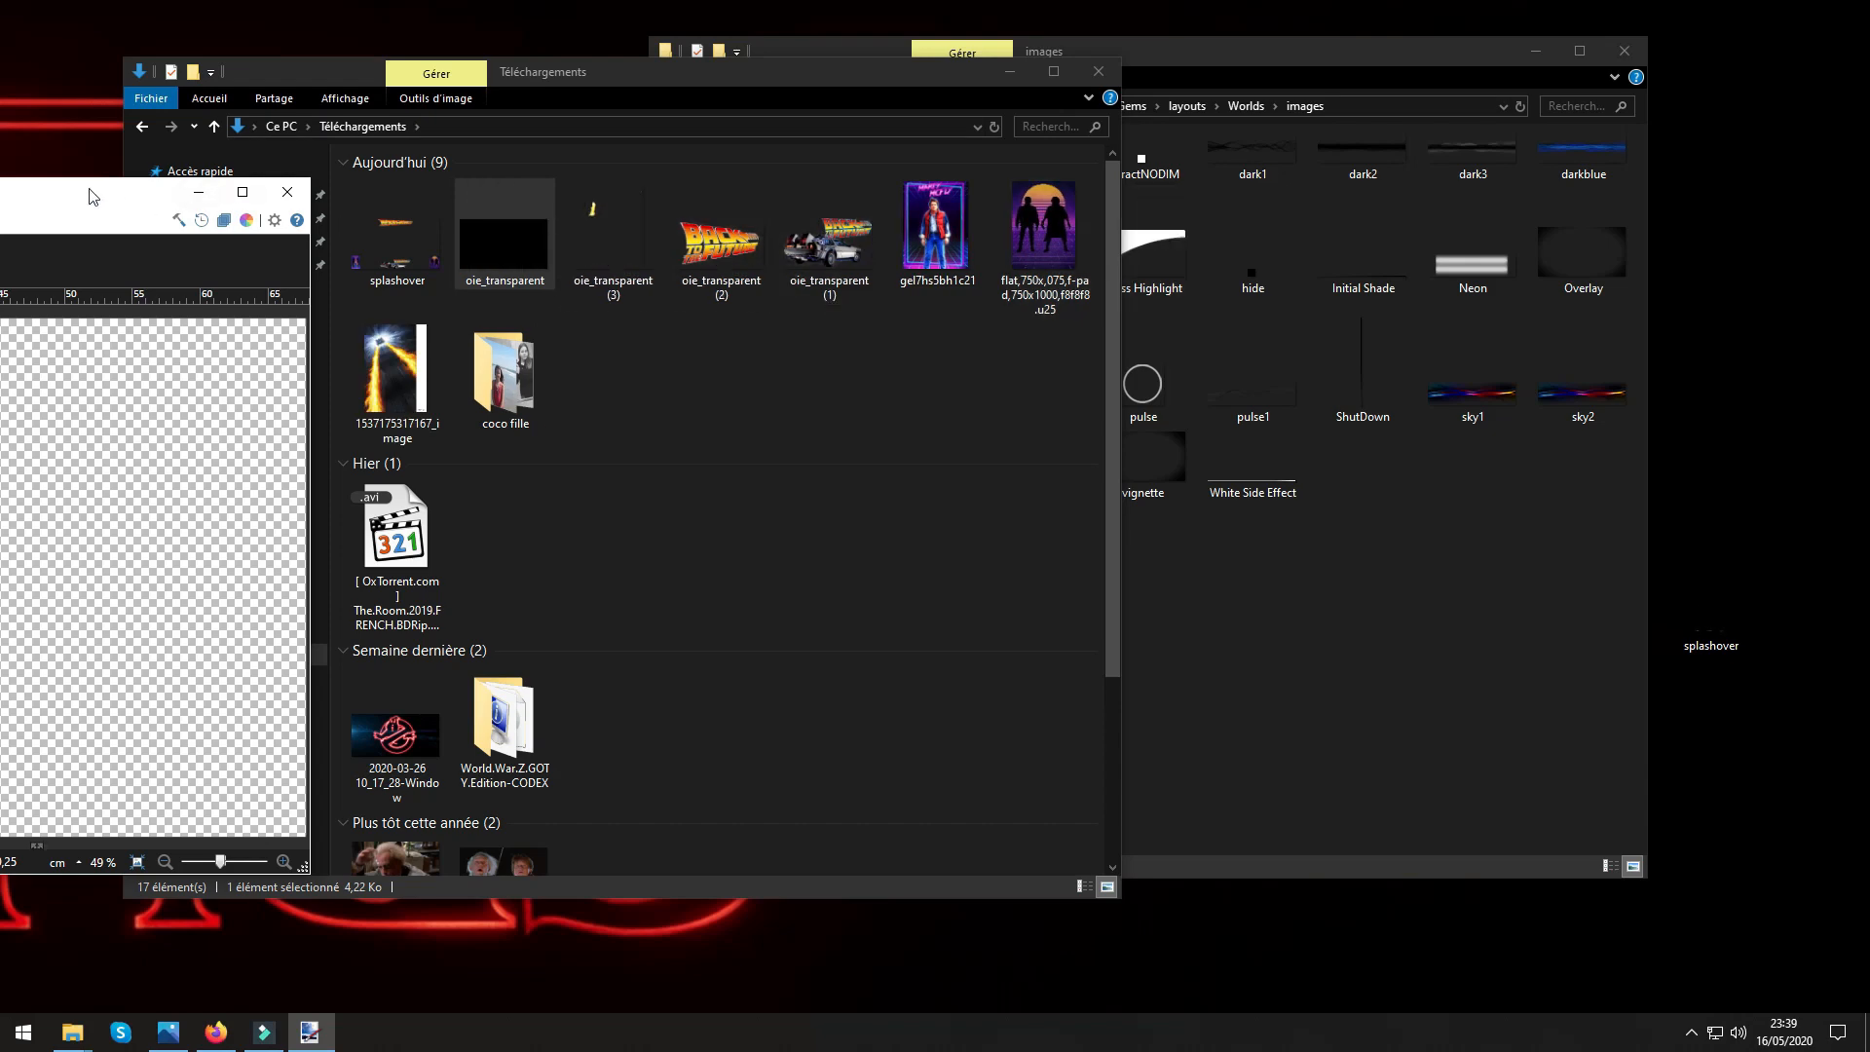
mouse_move(93, 202)
left_mouse_down()
mouse_move(1031, 100)
mouse_move(1099, 124)
left_mouse_up()
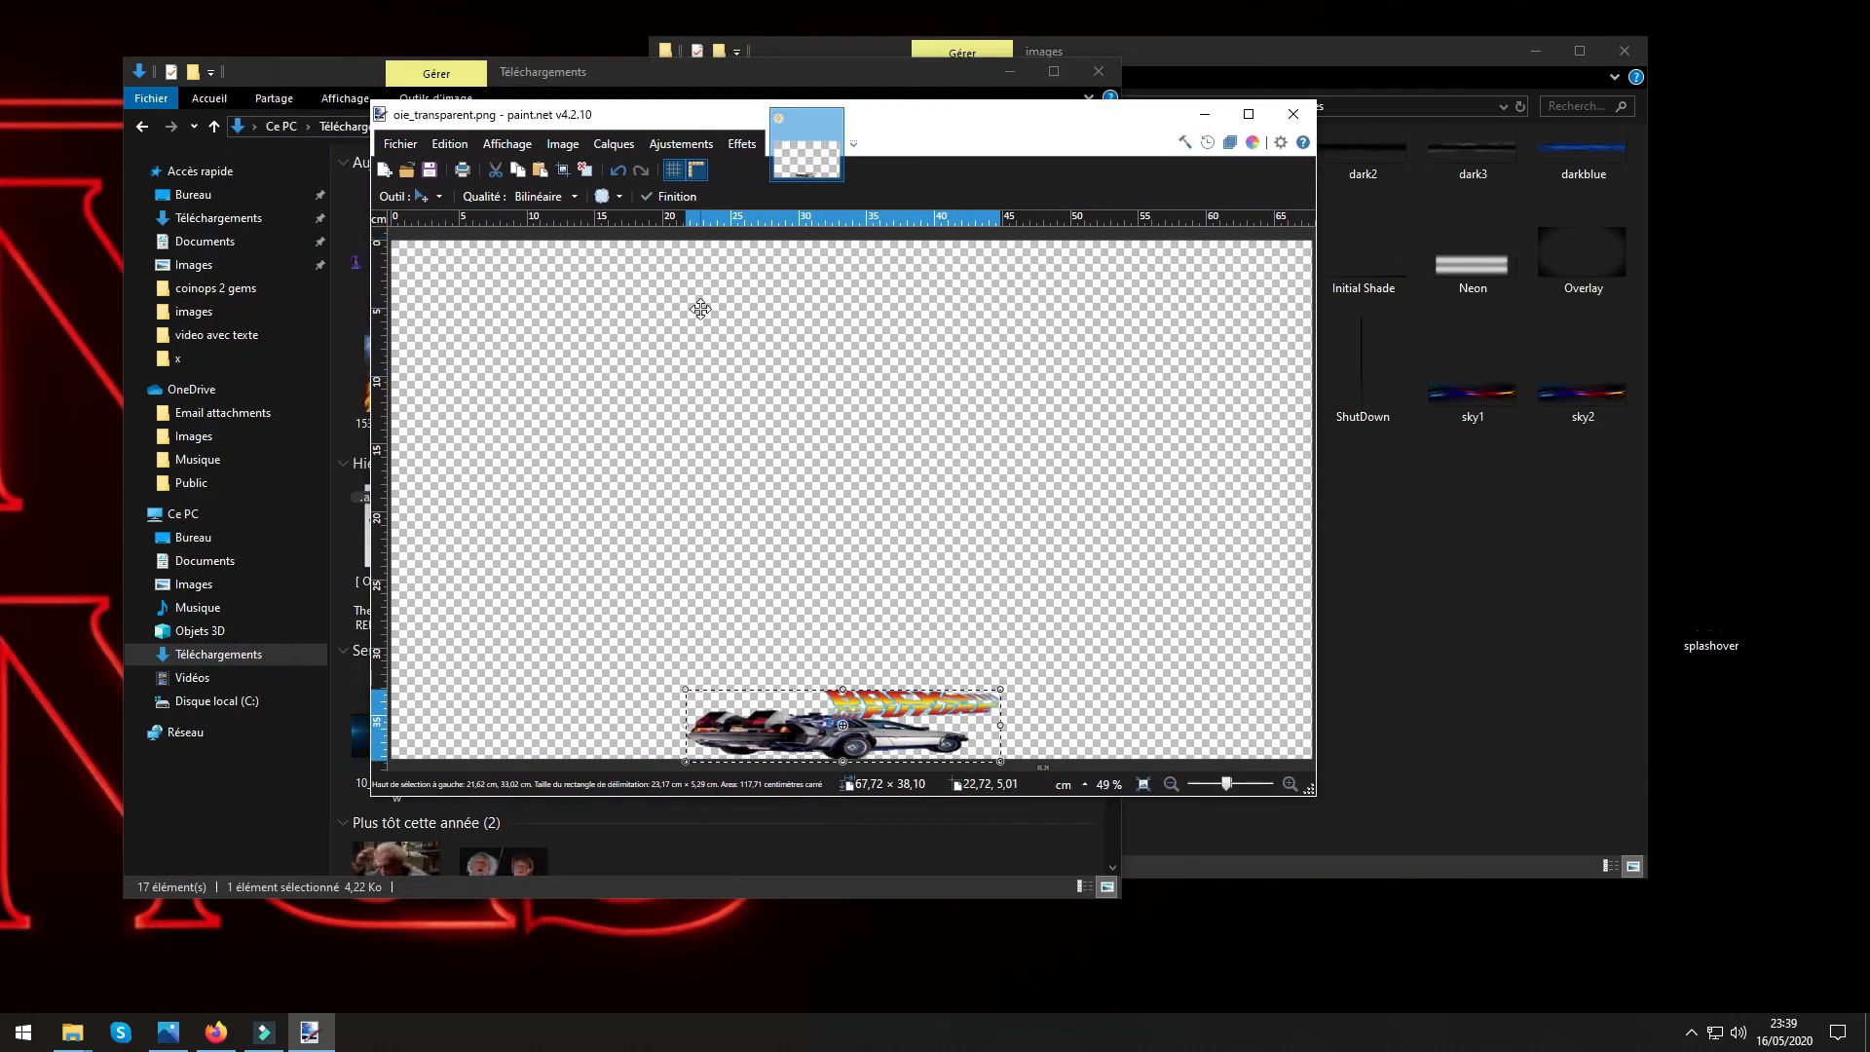
left_click(610, 156)
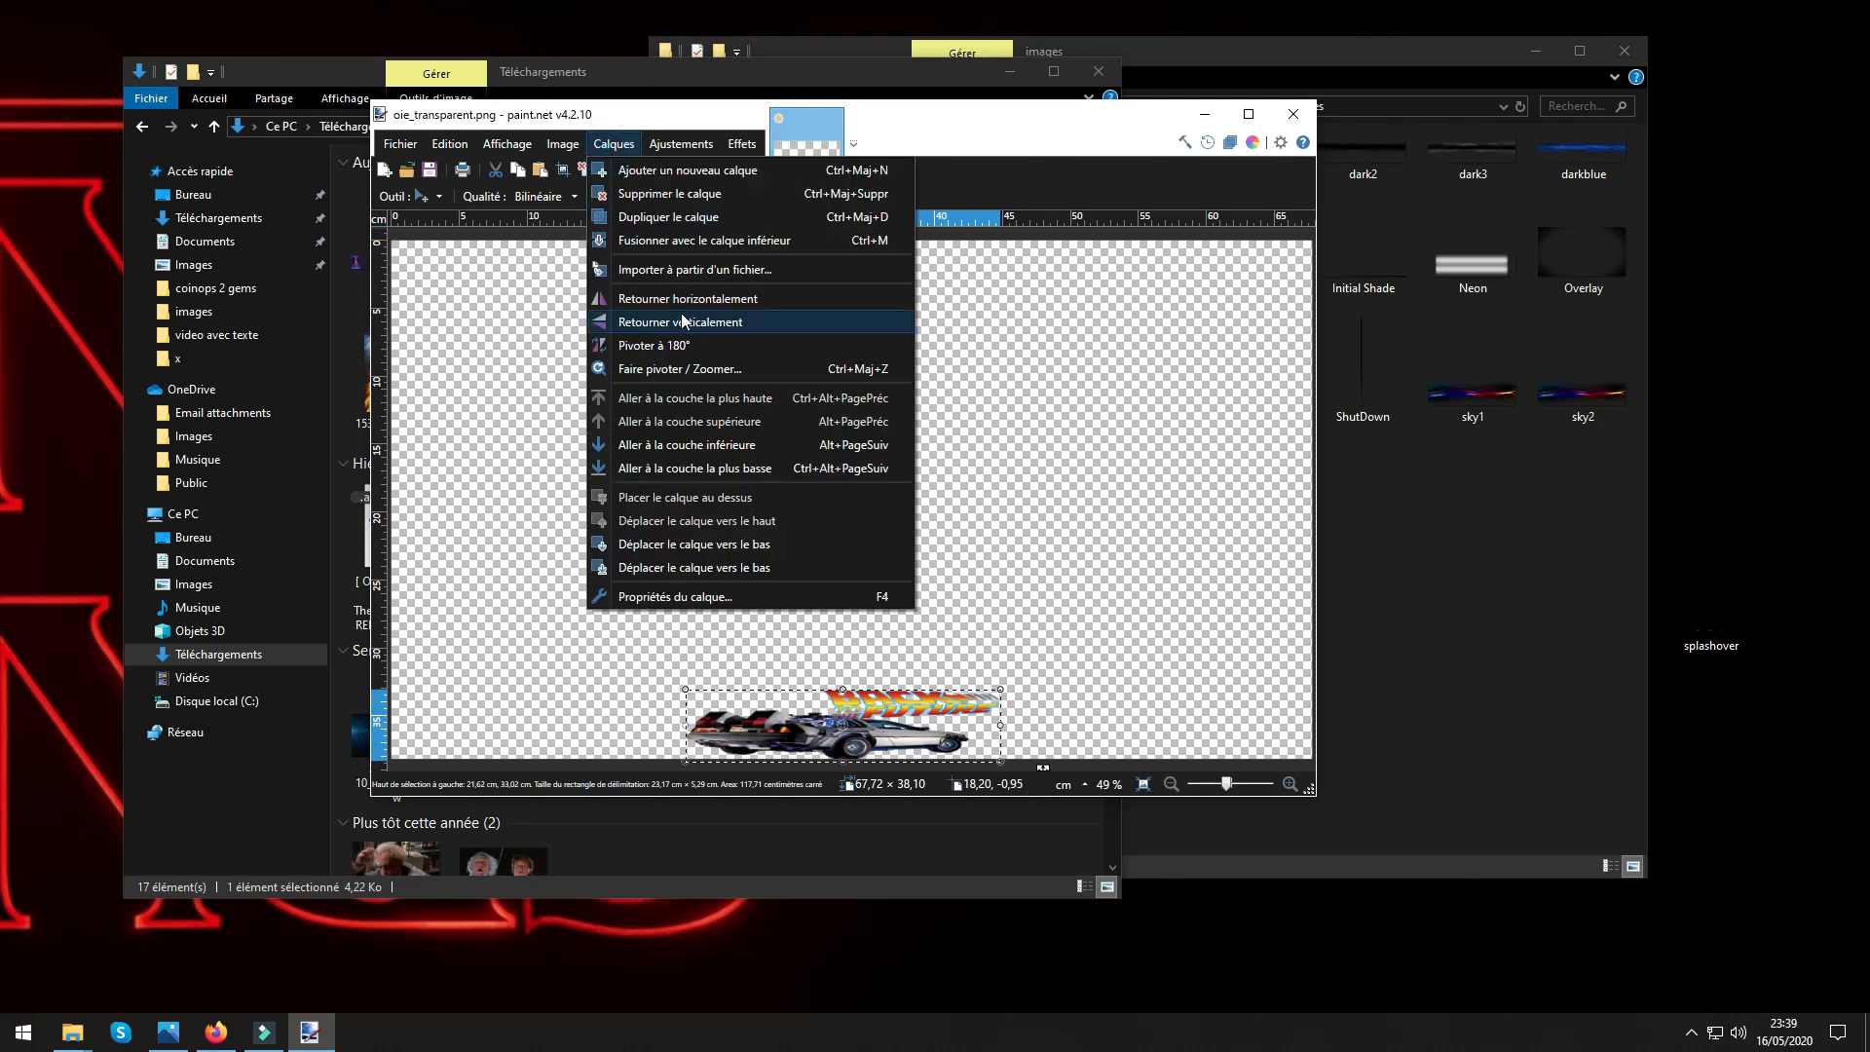
left_click(641, 271)
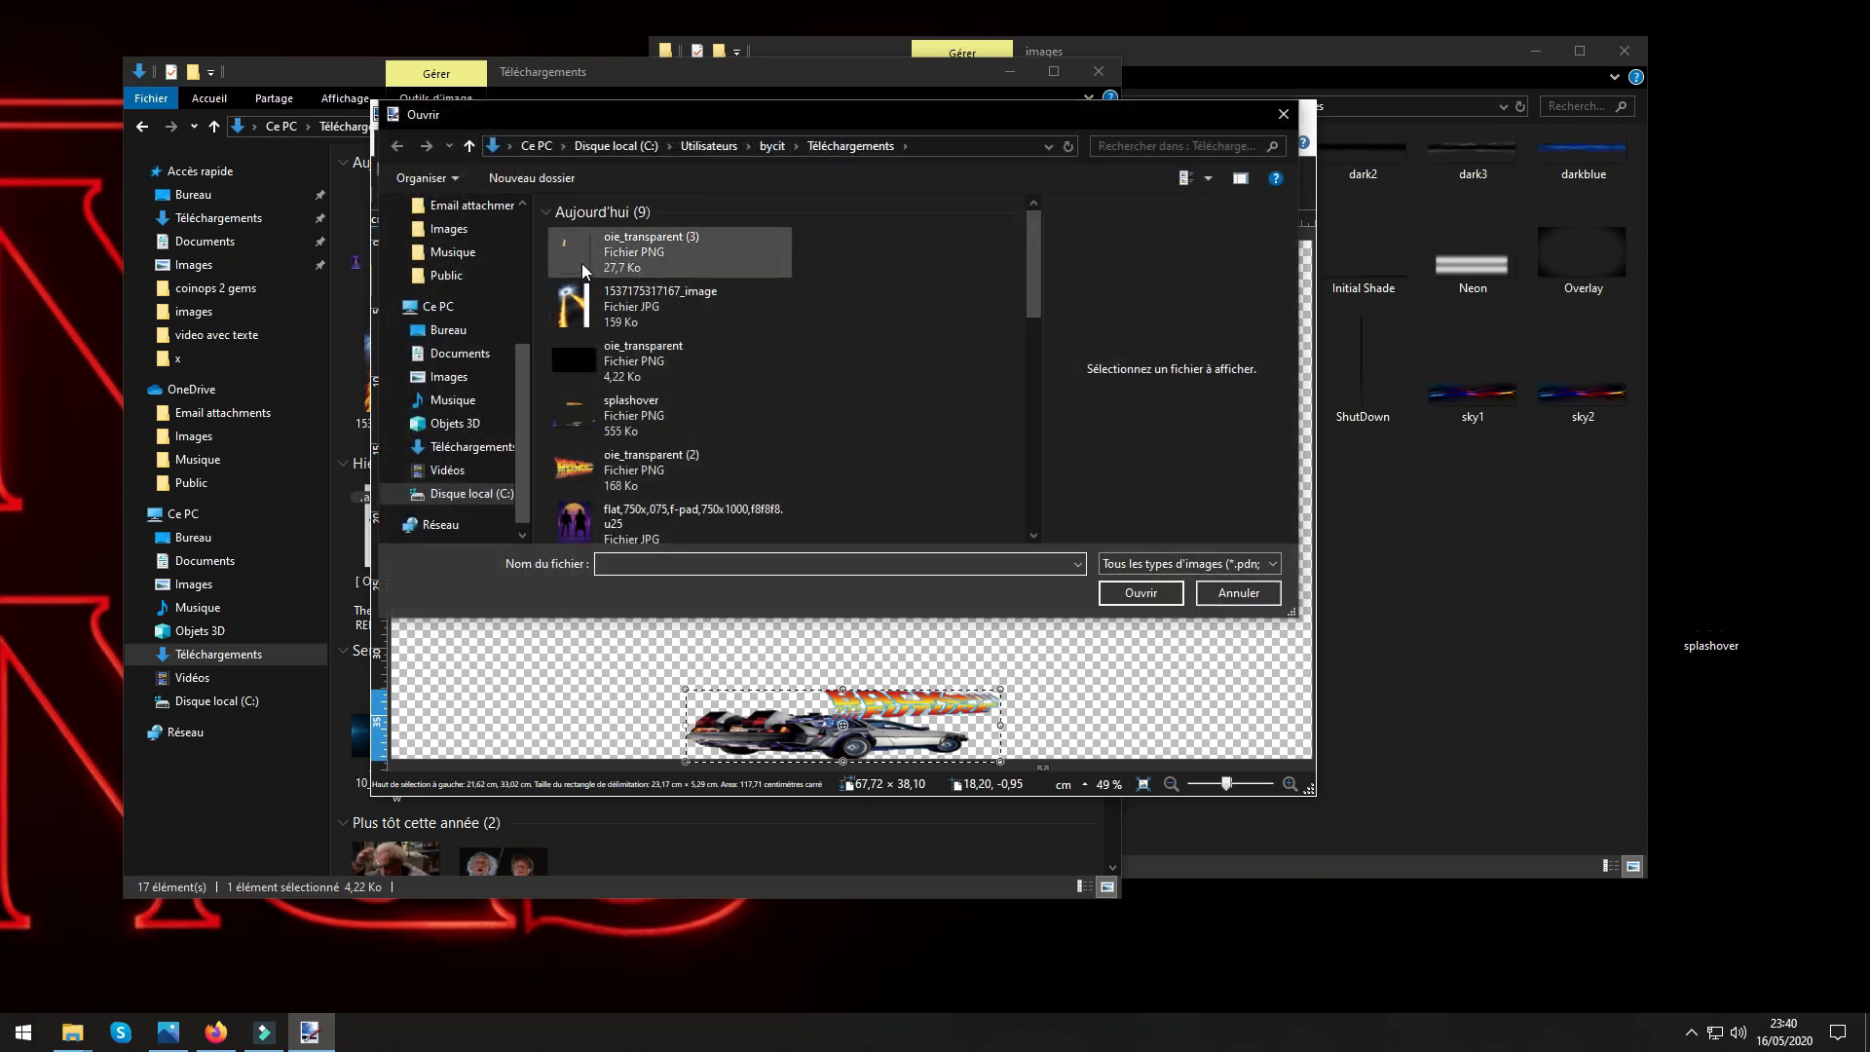
left_click(581, 261)
left_click(1149, 594)
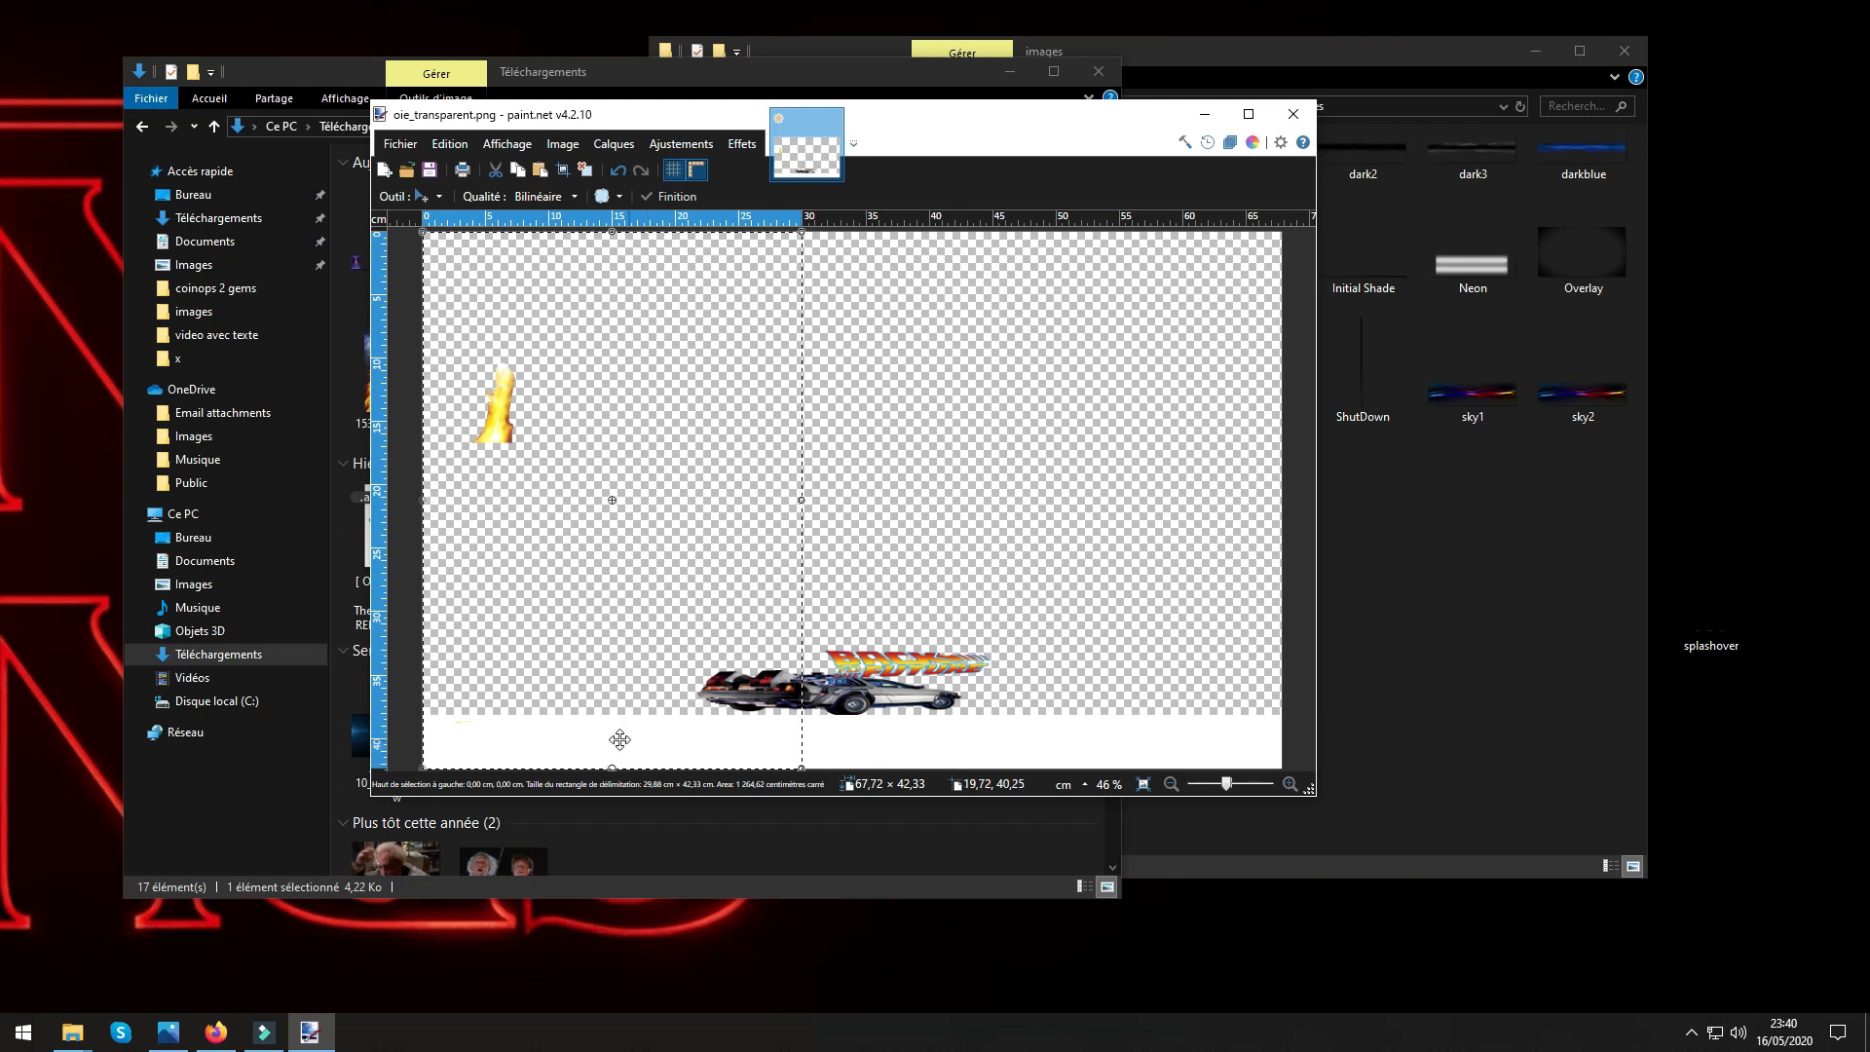
left_click(618, 172)
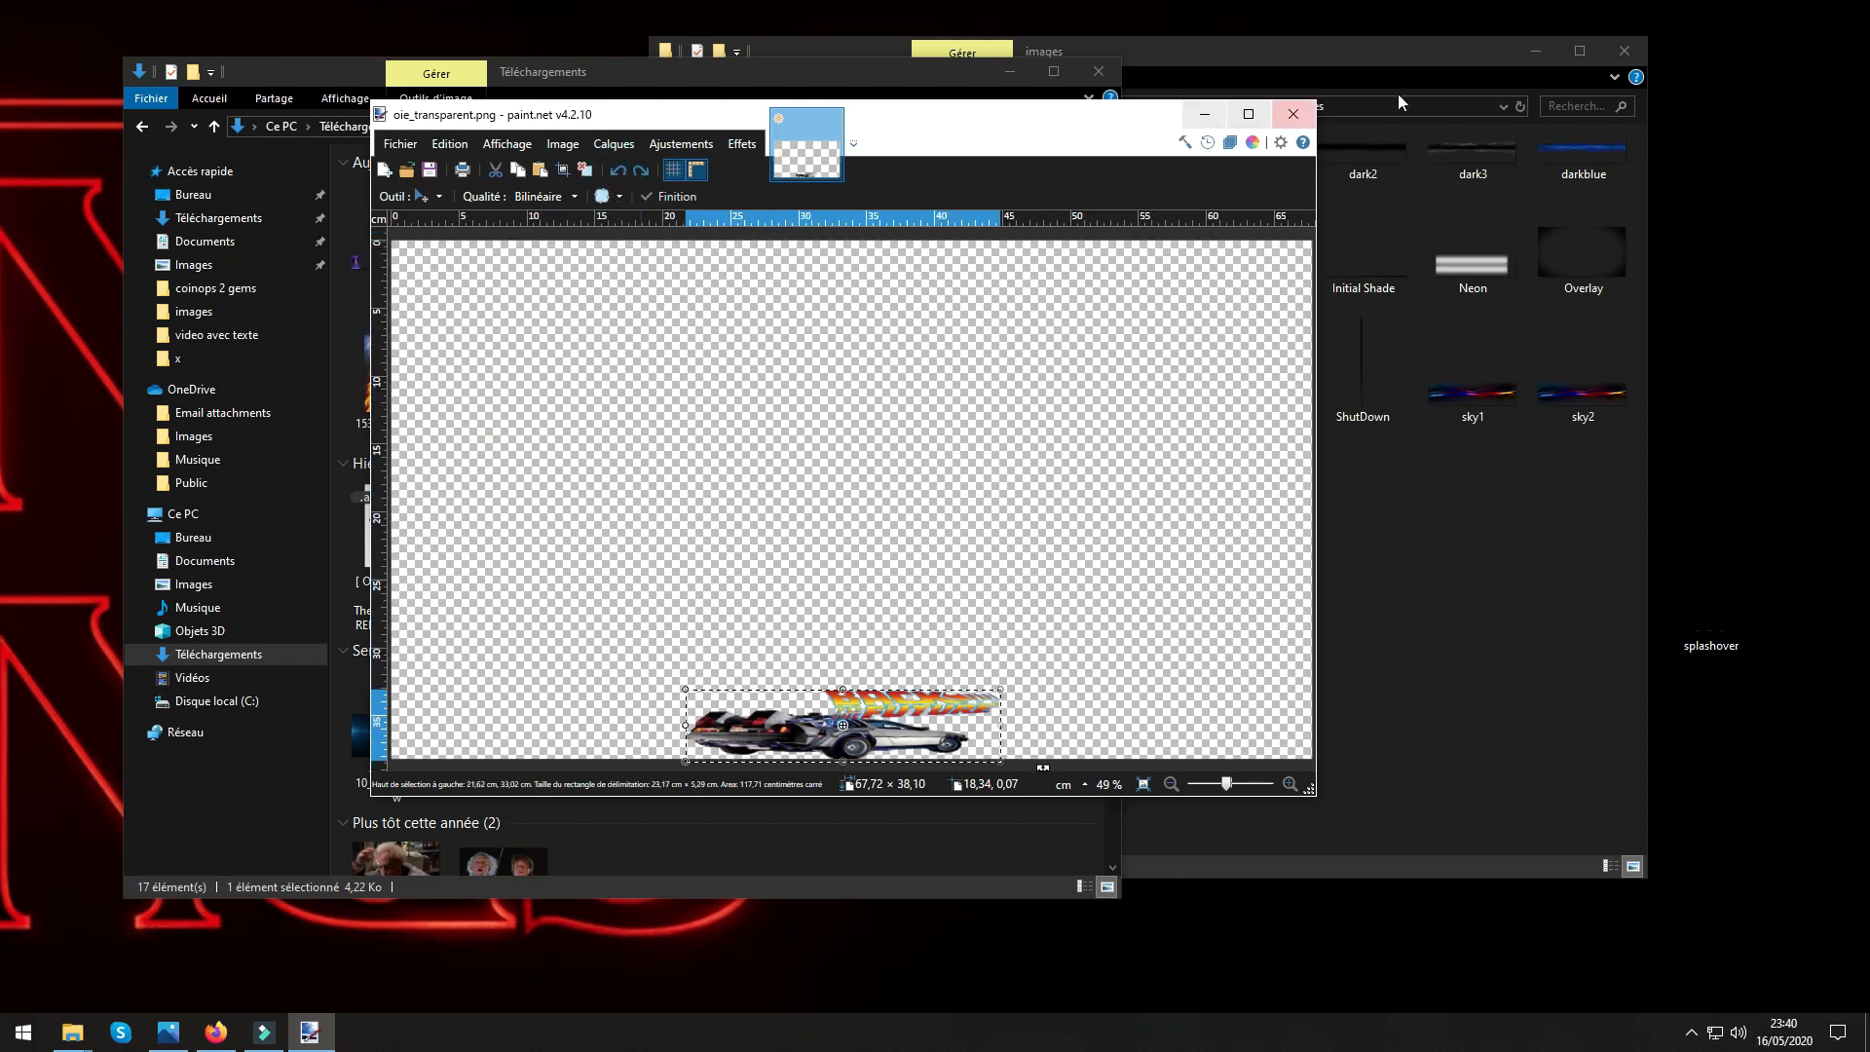
Check the pixel dimensions of oie_transparent (3) in its detailed file properties.
left_click(867, 68)
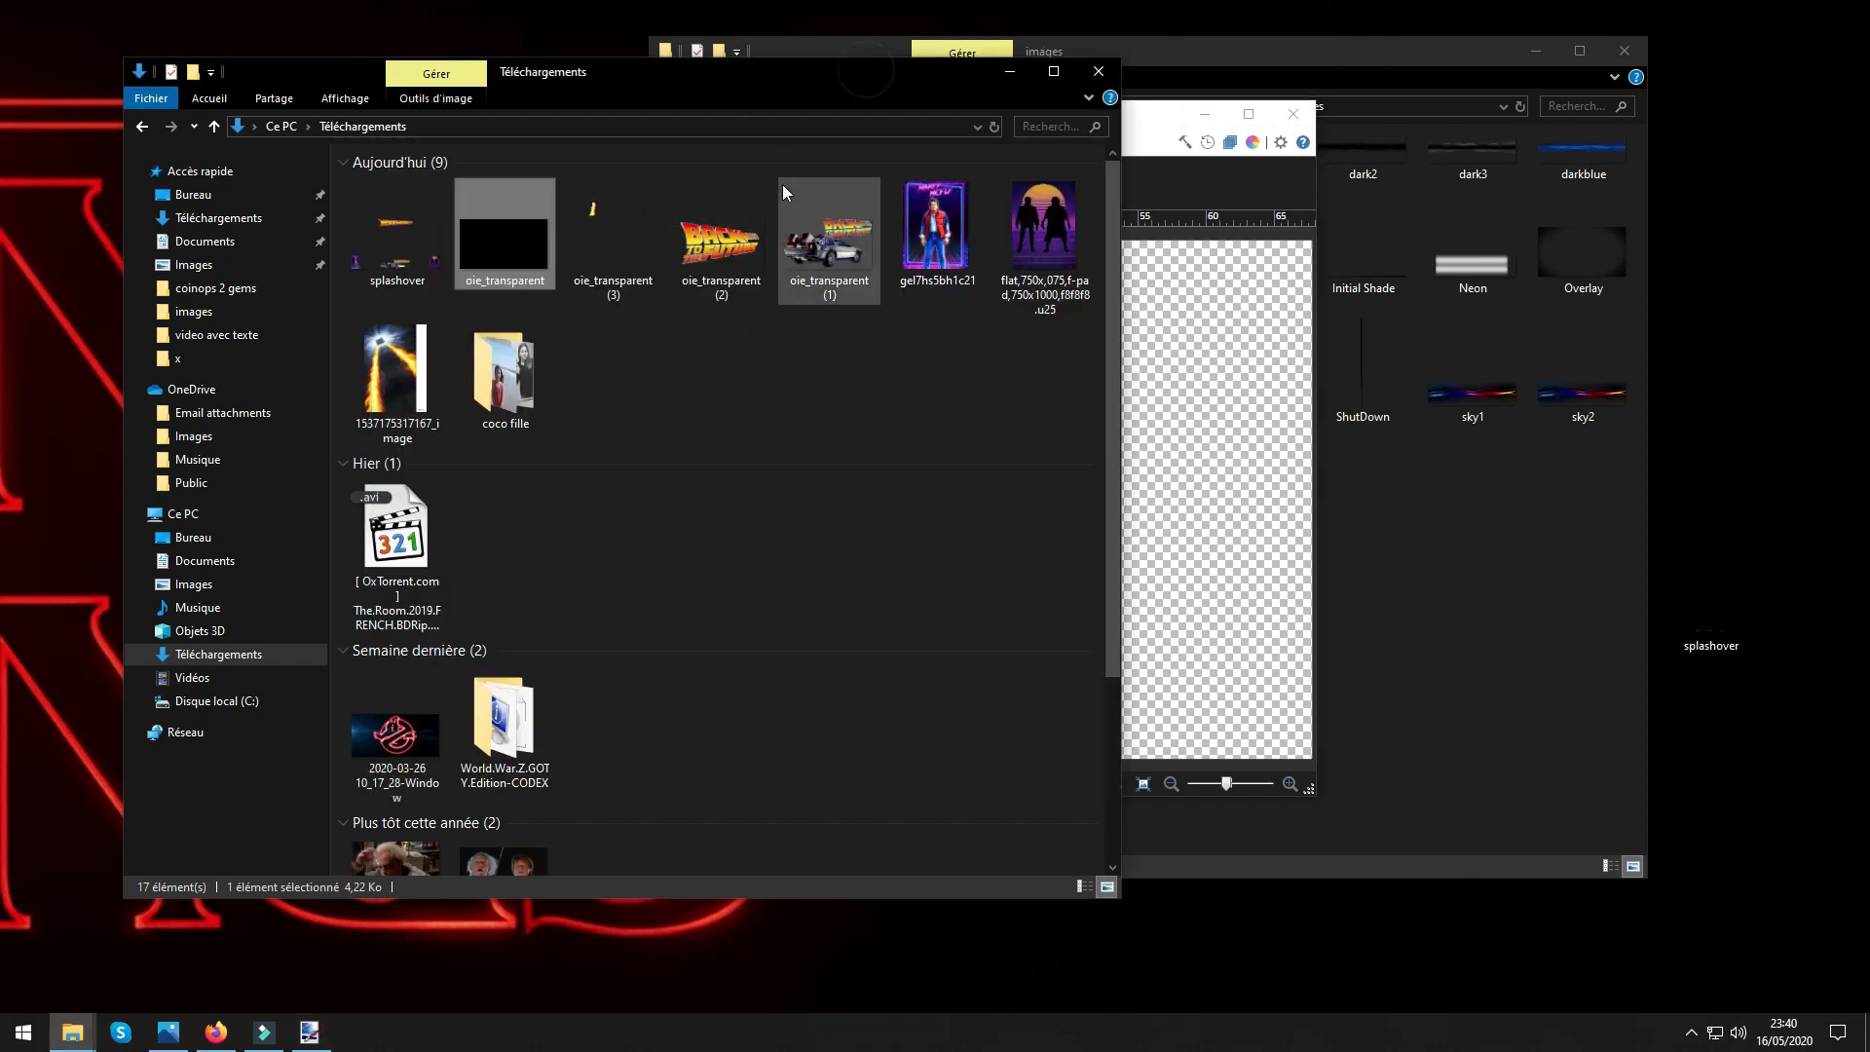
right_click(615, 246)
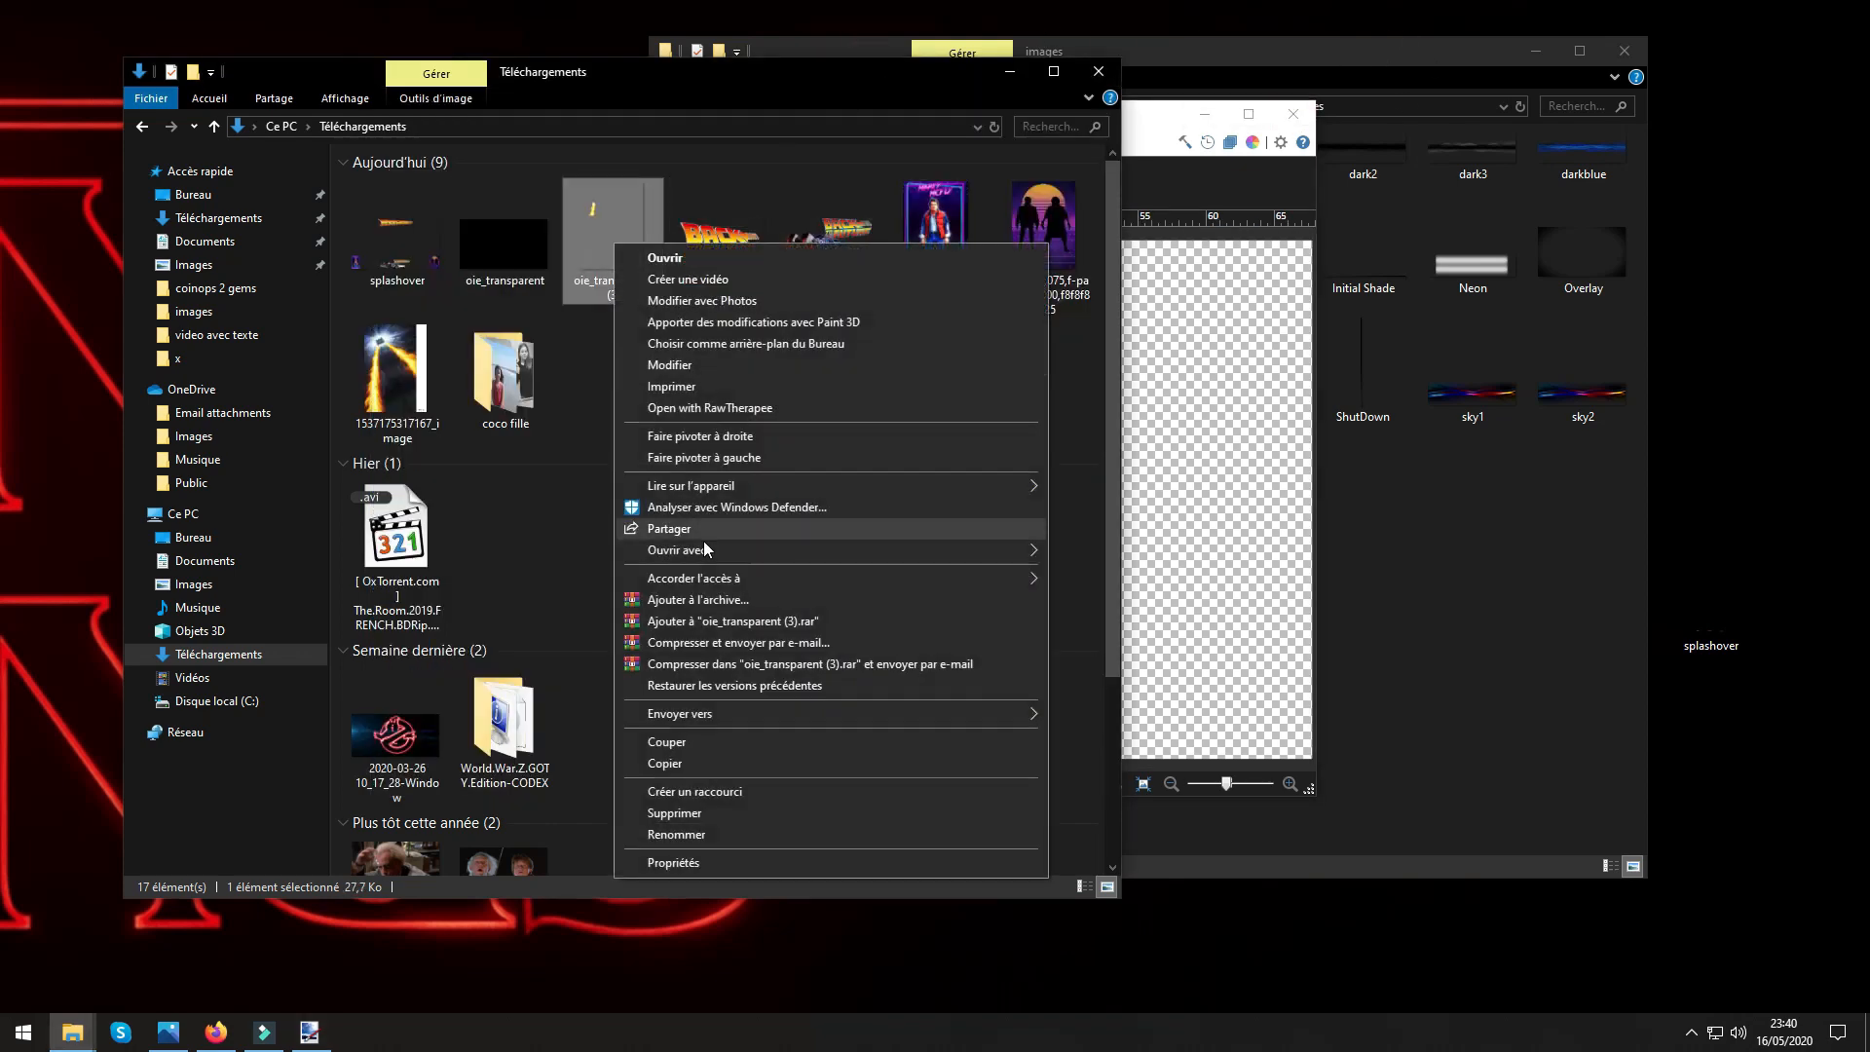
left_click(670, 863)
left_click(747, 290)
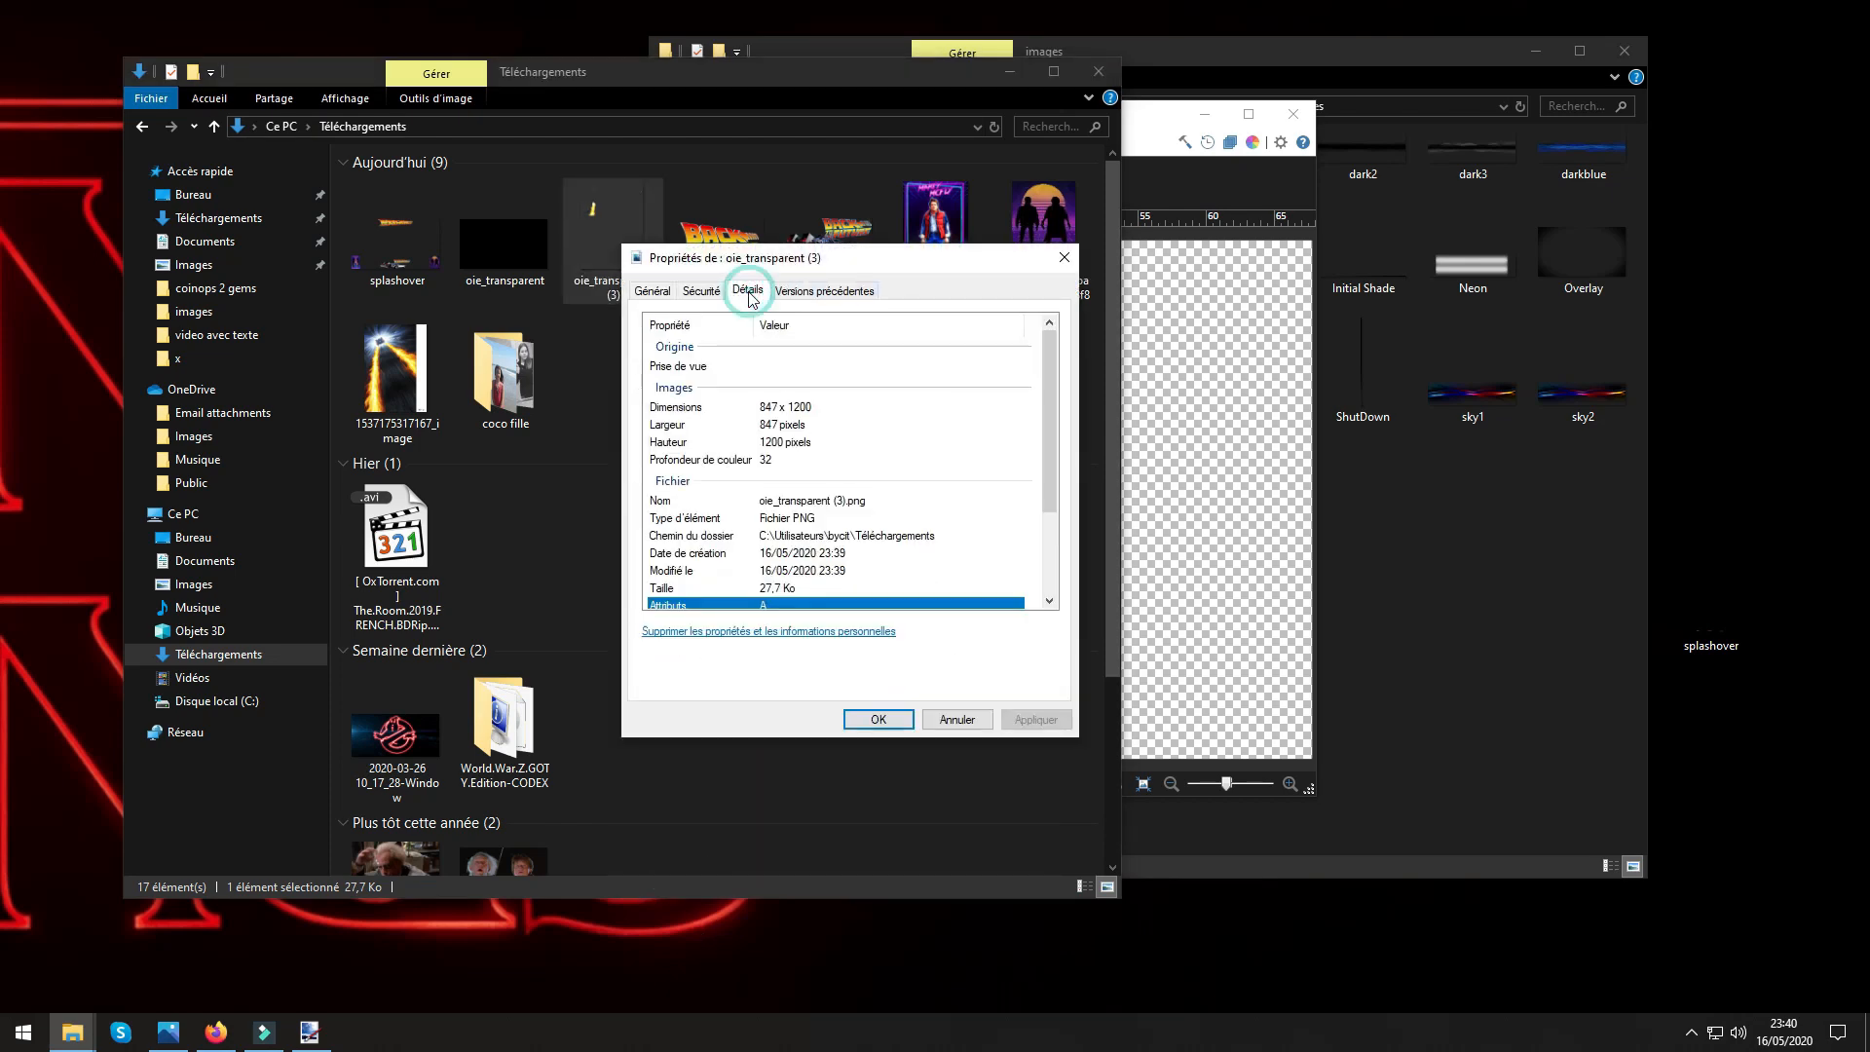
scroll(910, 477, "down", 2)
scroll(911, 478, "up", 2)
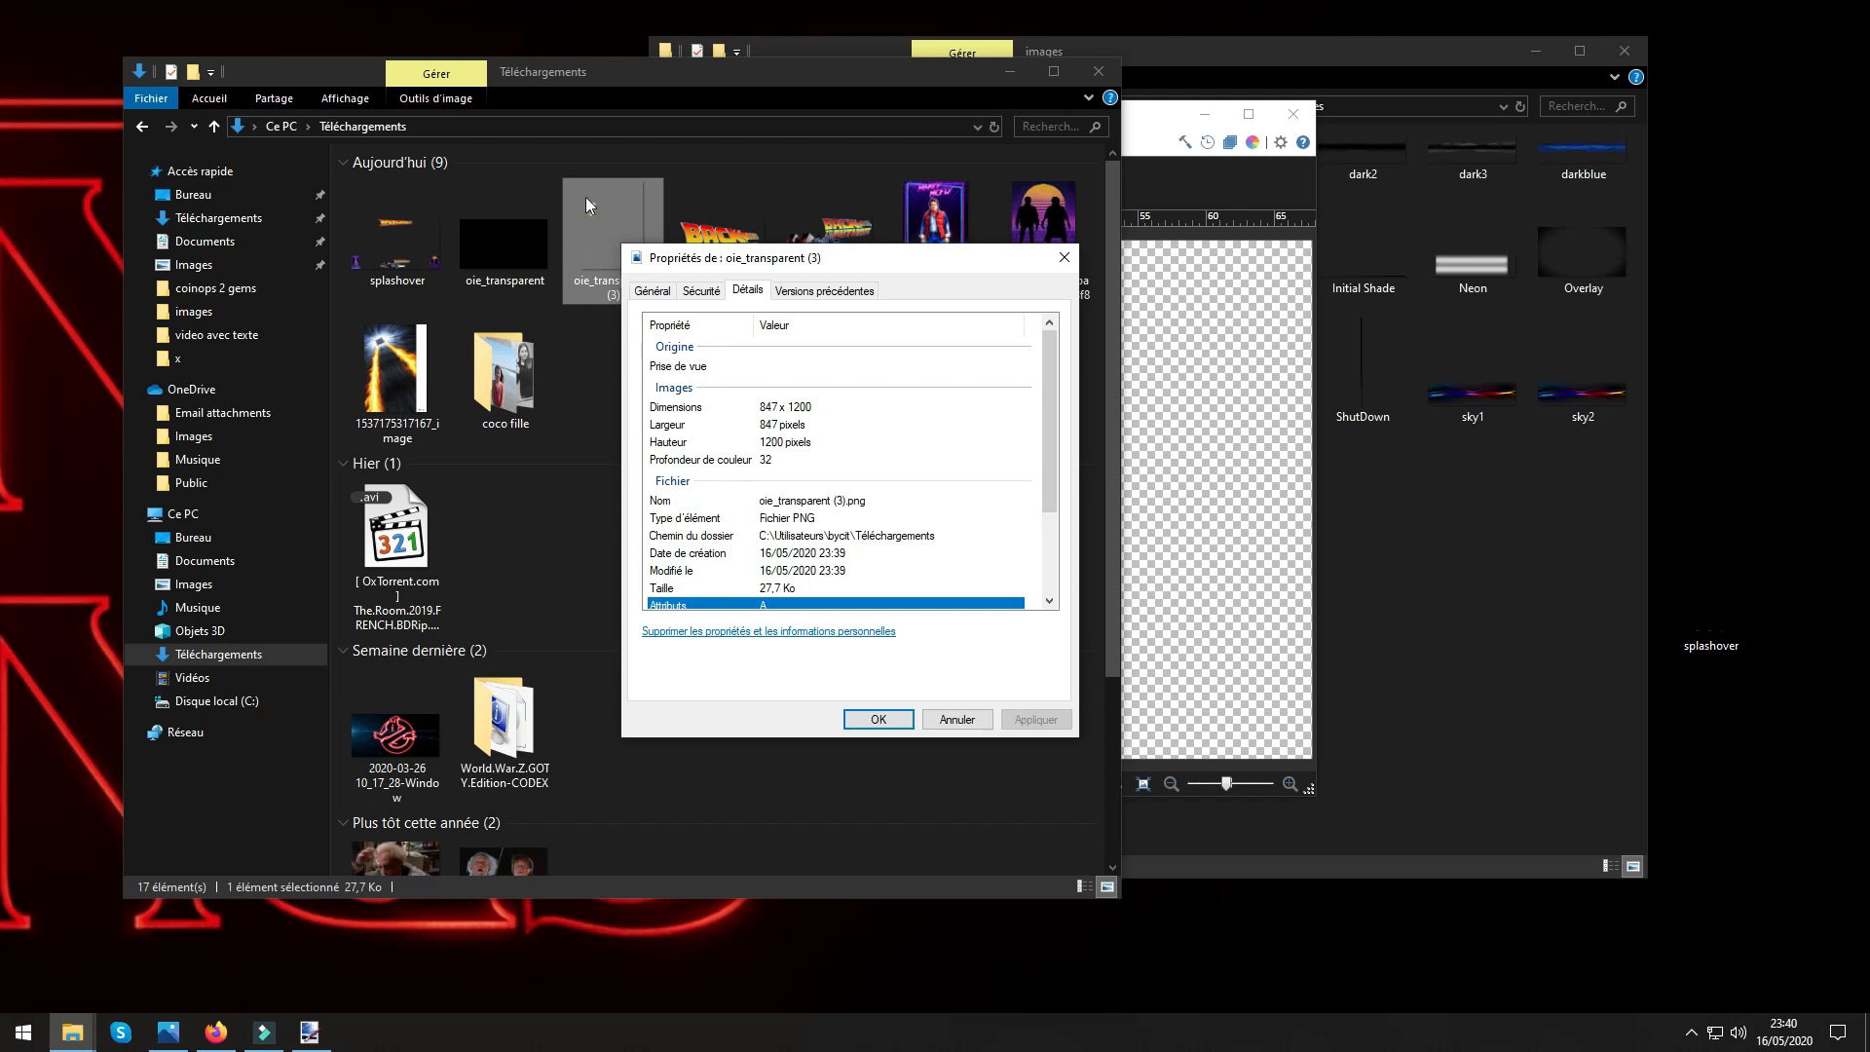
left_click(1062, 258)
Resize oie_transparent (3) in Paint to 300 pixels wide with proportions kept, saving the change and closing Paint.
right_click(612, 255)
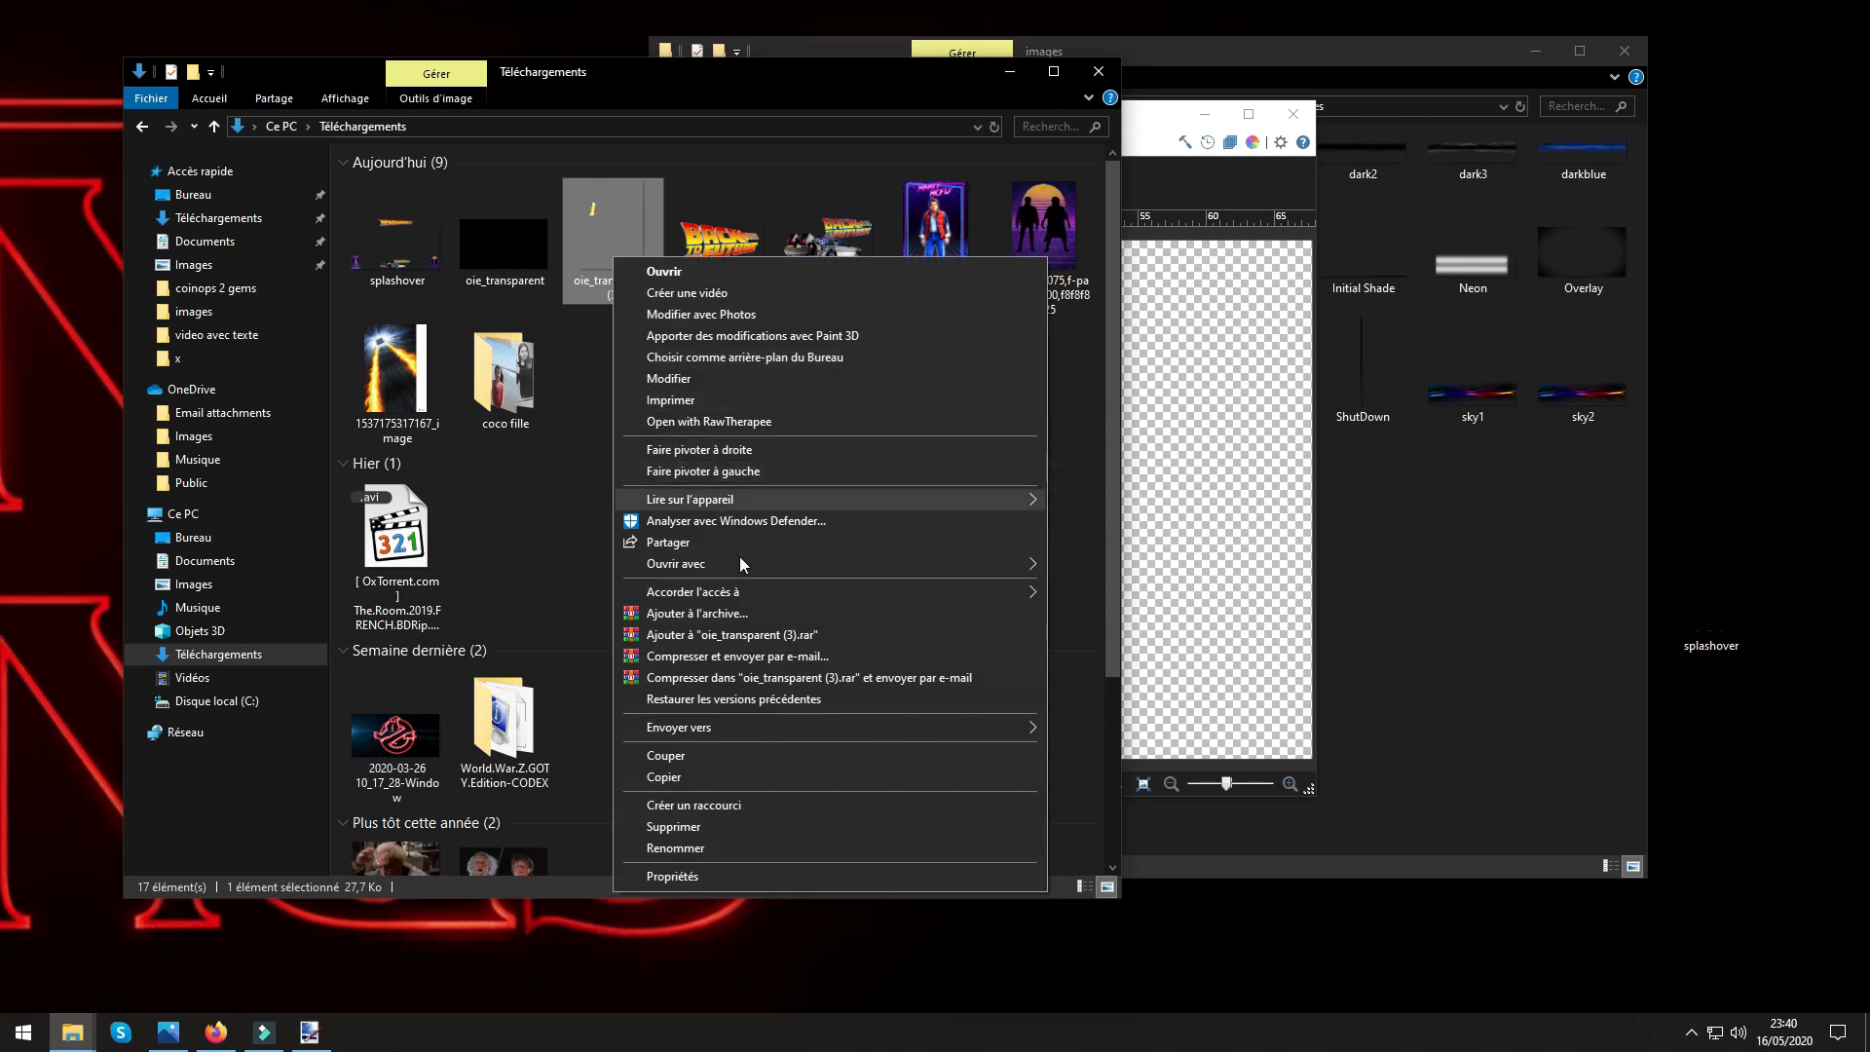
mouse_move(741, 567)
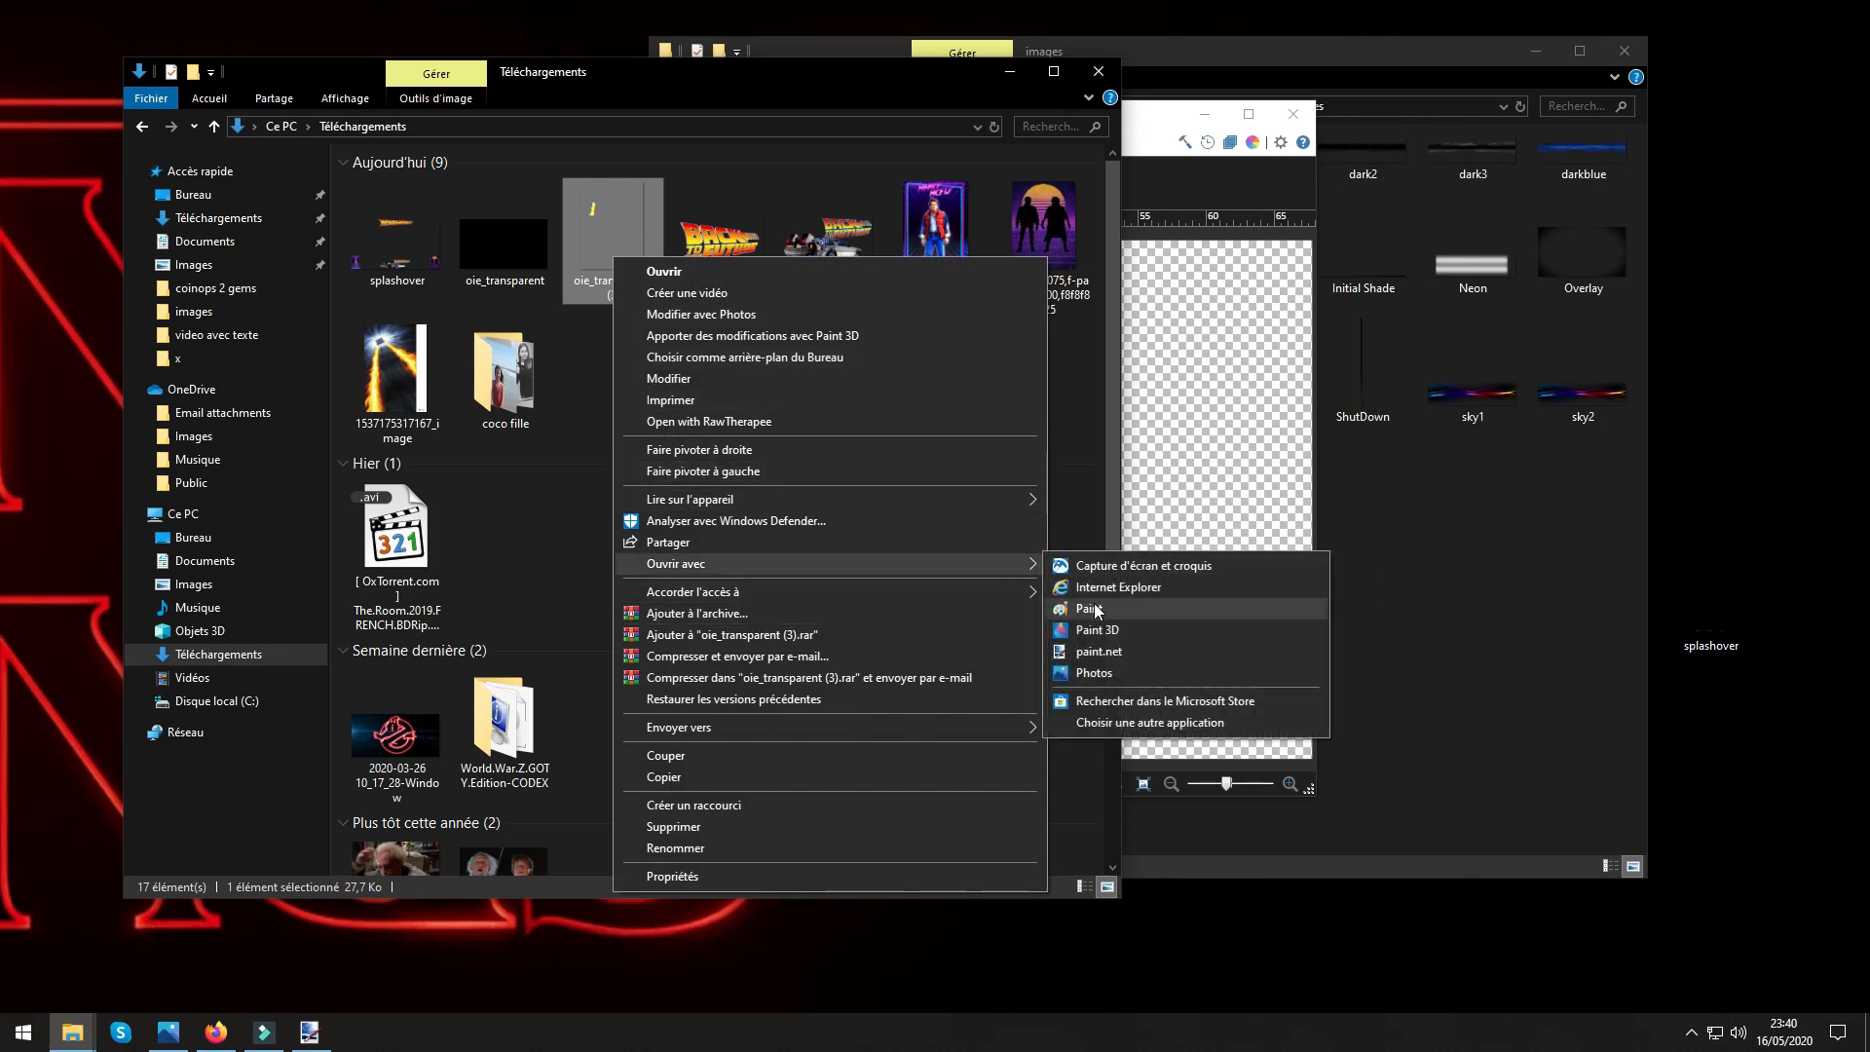
left_click(1089, 608)
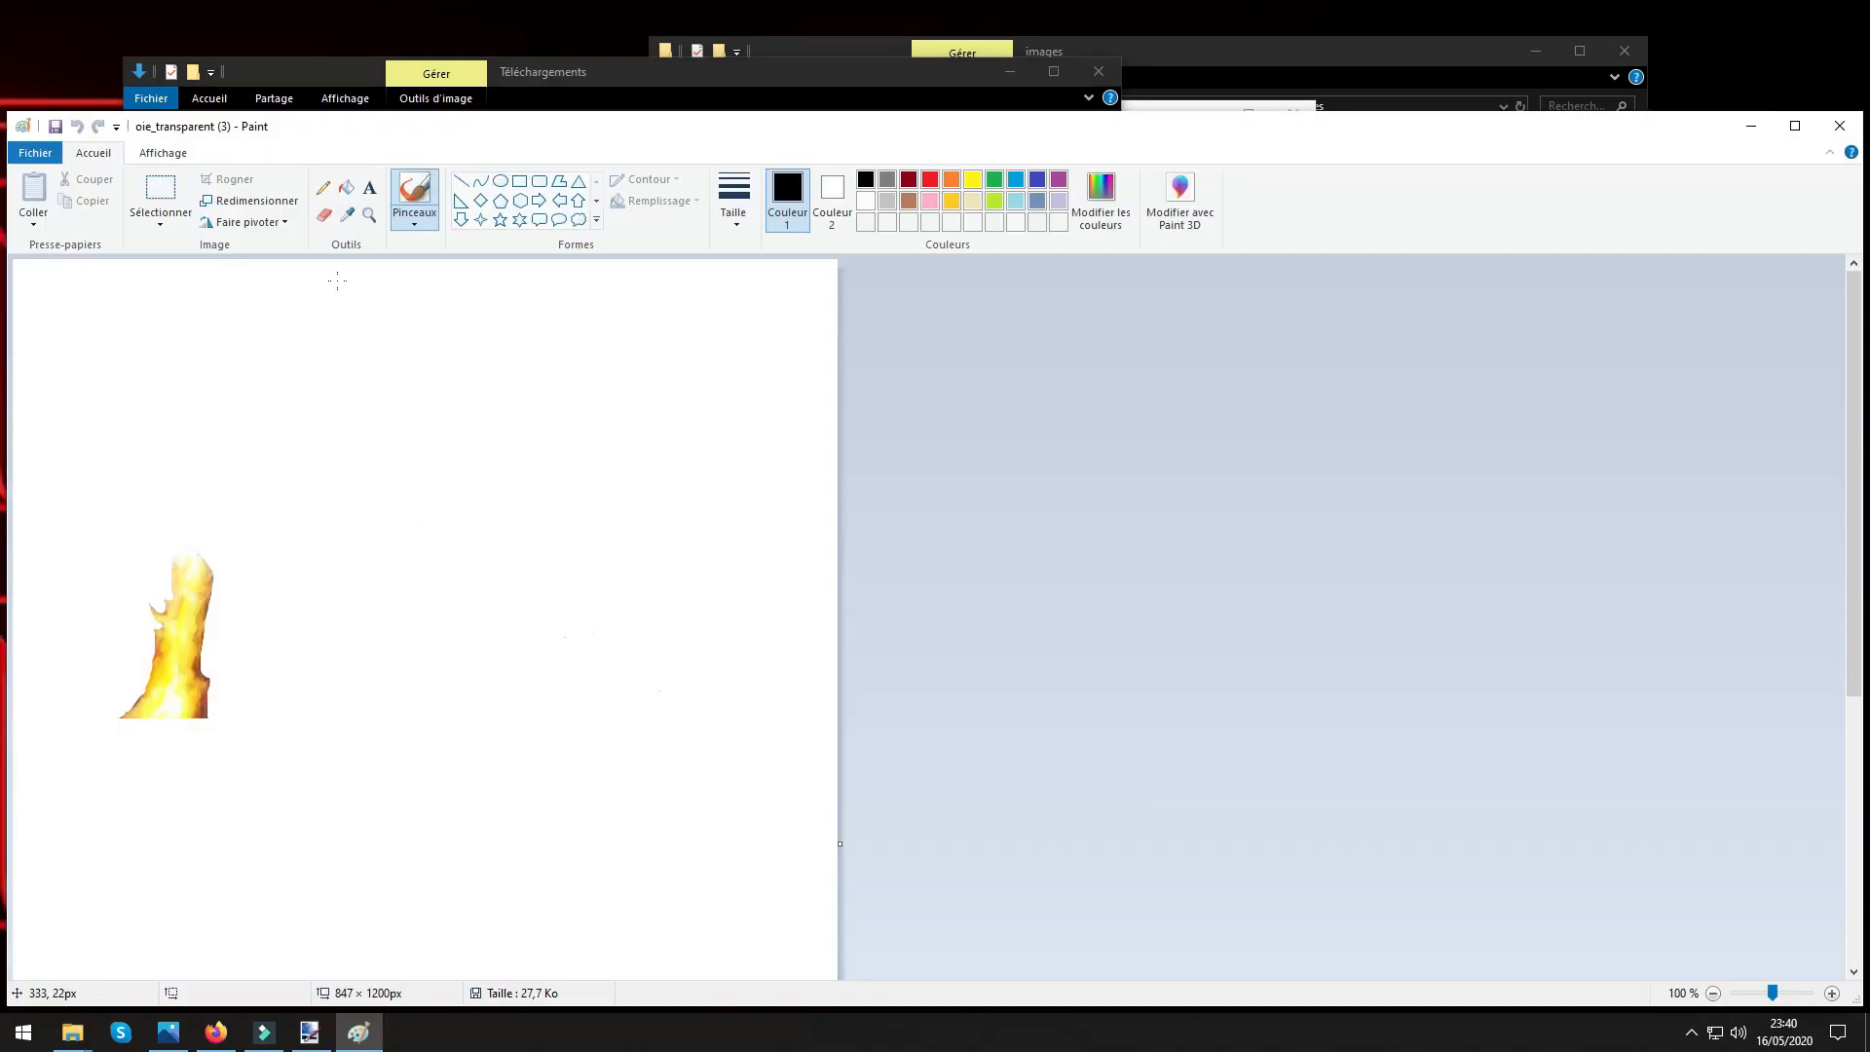
left_click(250, 201)
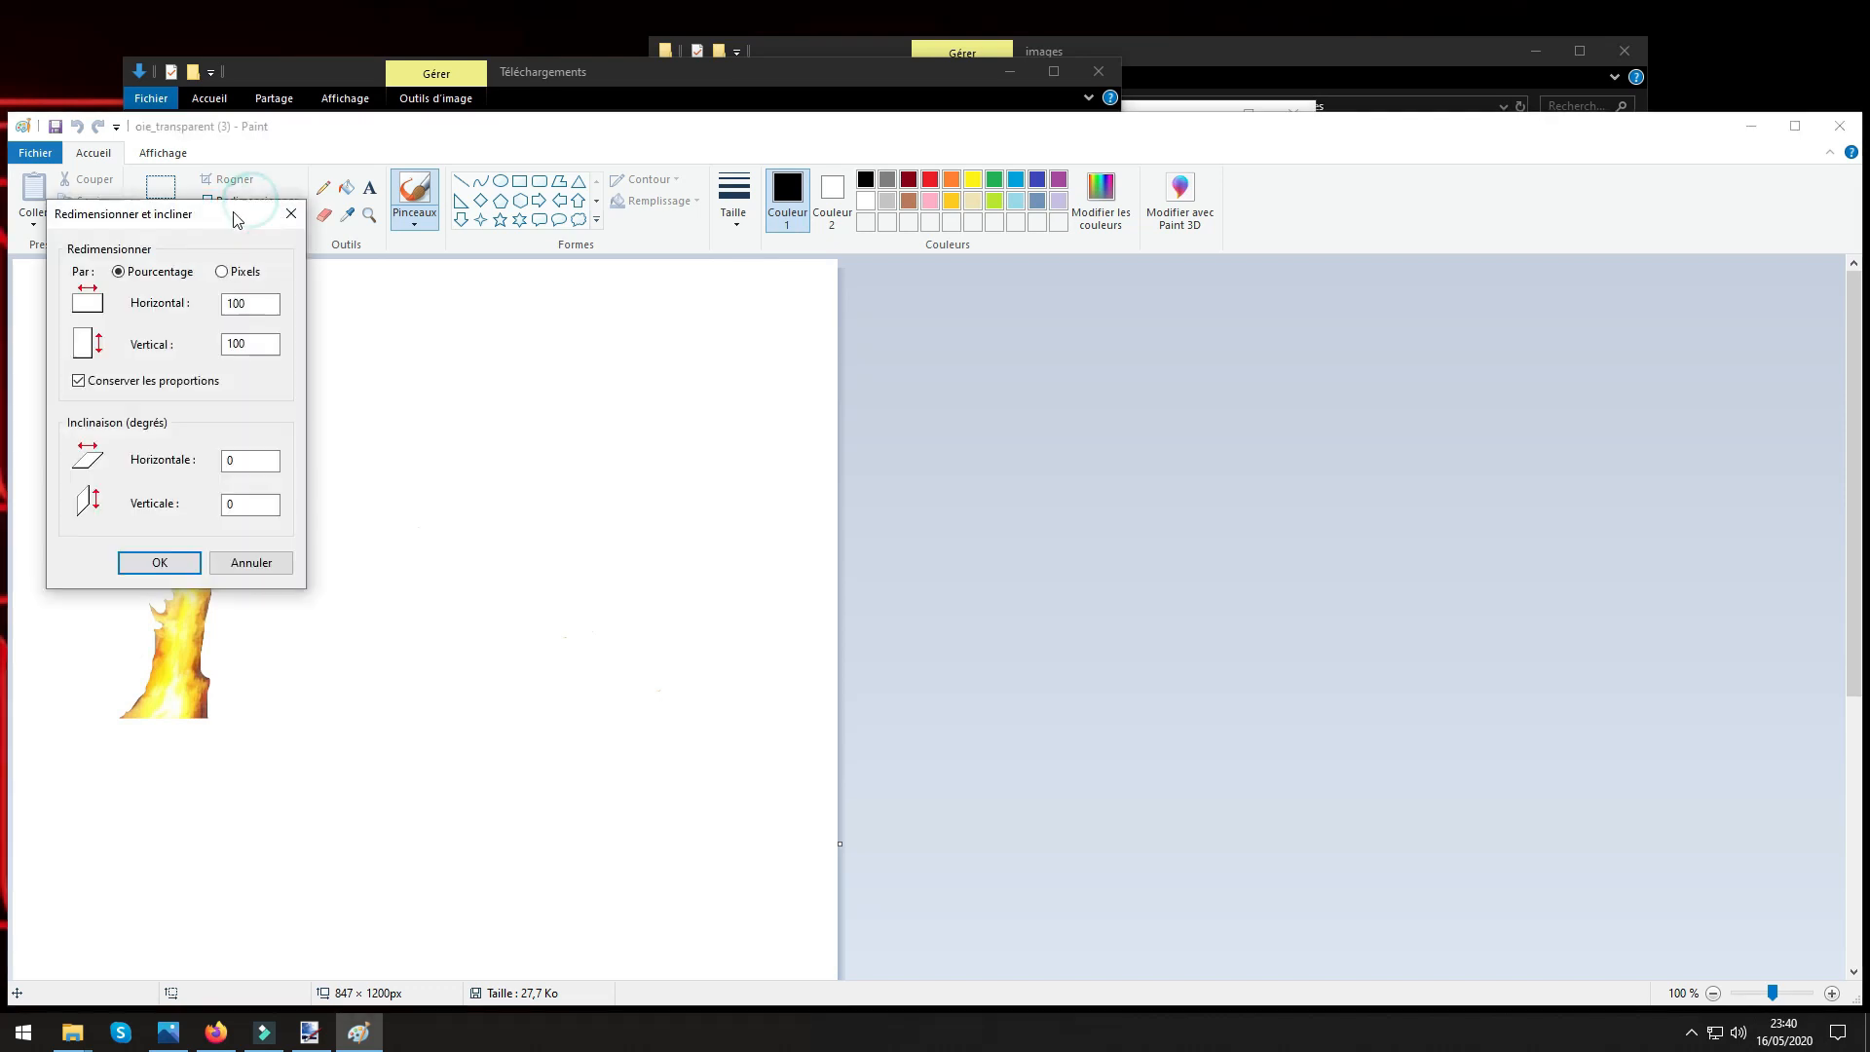
left_click(222, 274)
left_click_drag(255, 303, 184, 301)
left_click(149, 565)
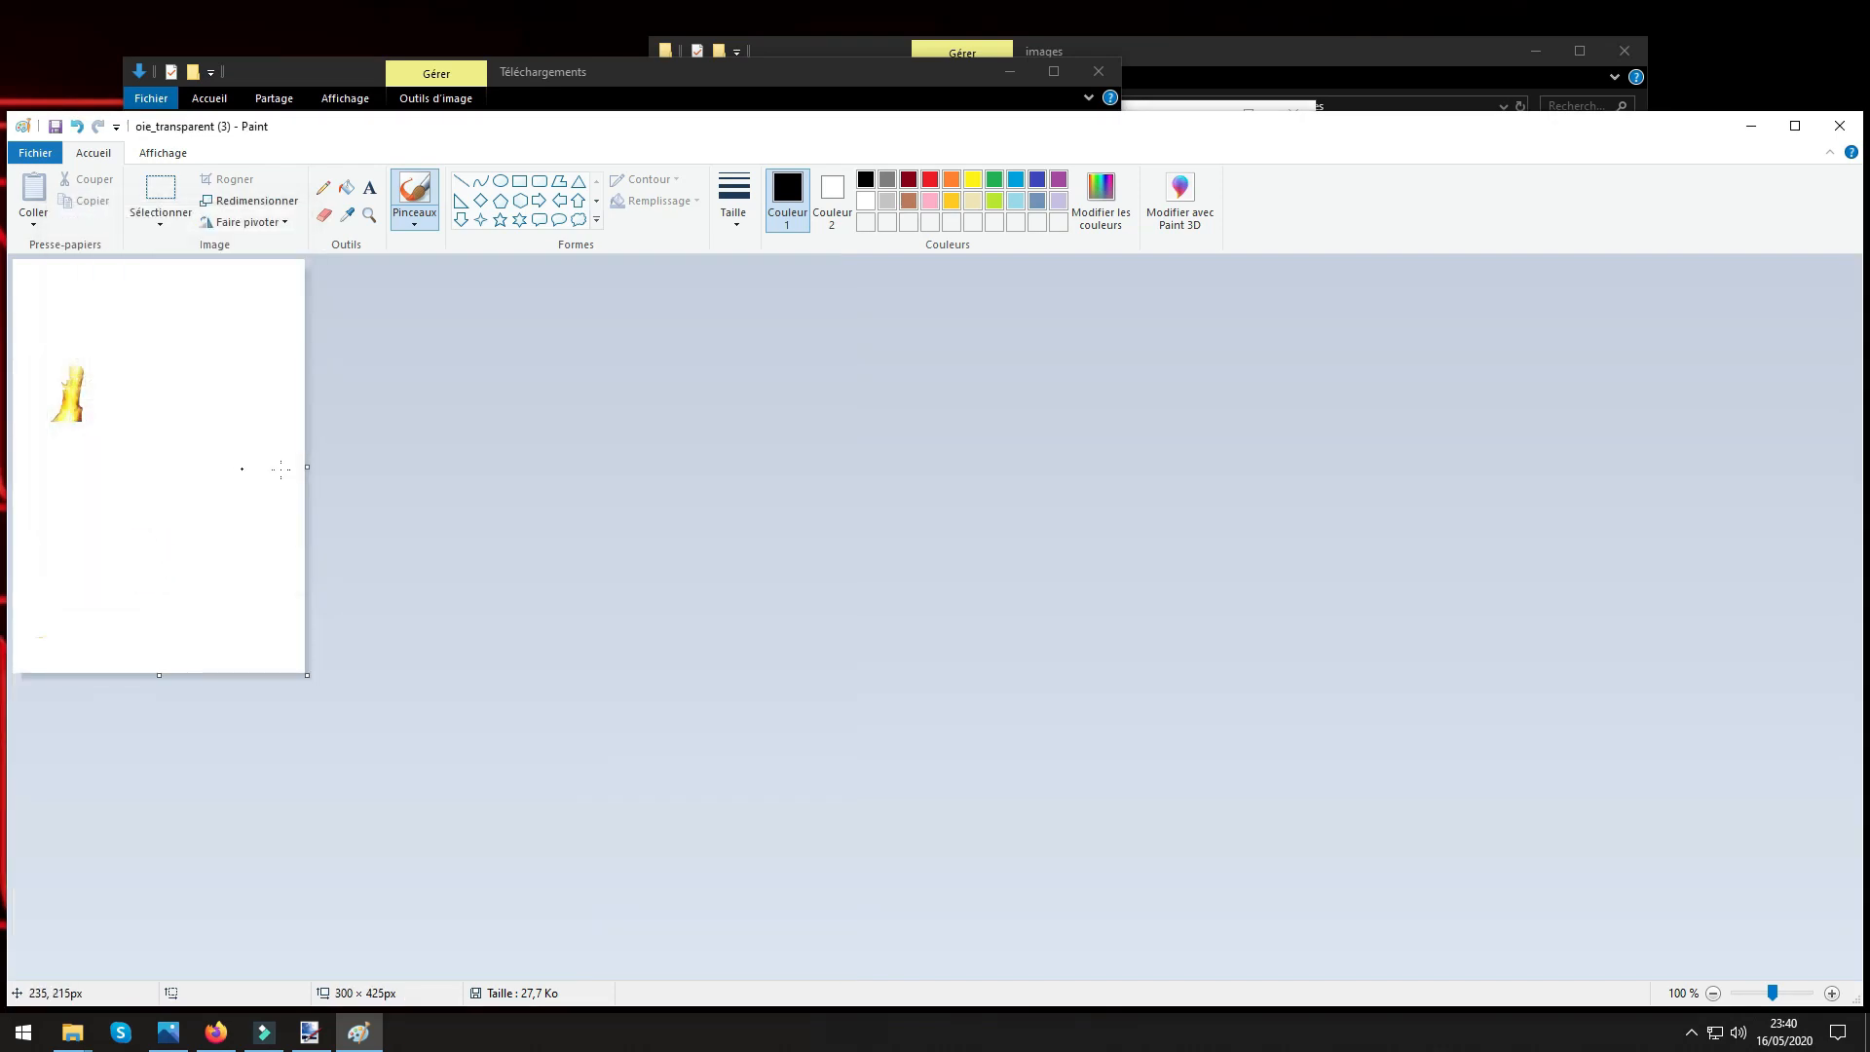
left_click(1839, 126)
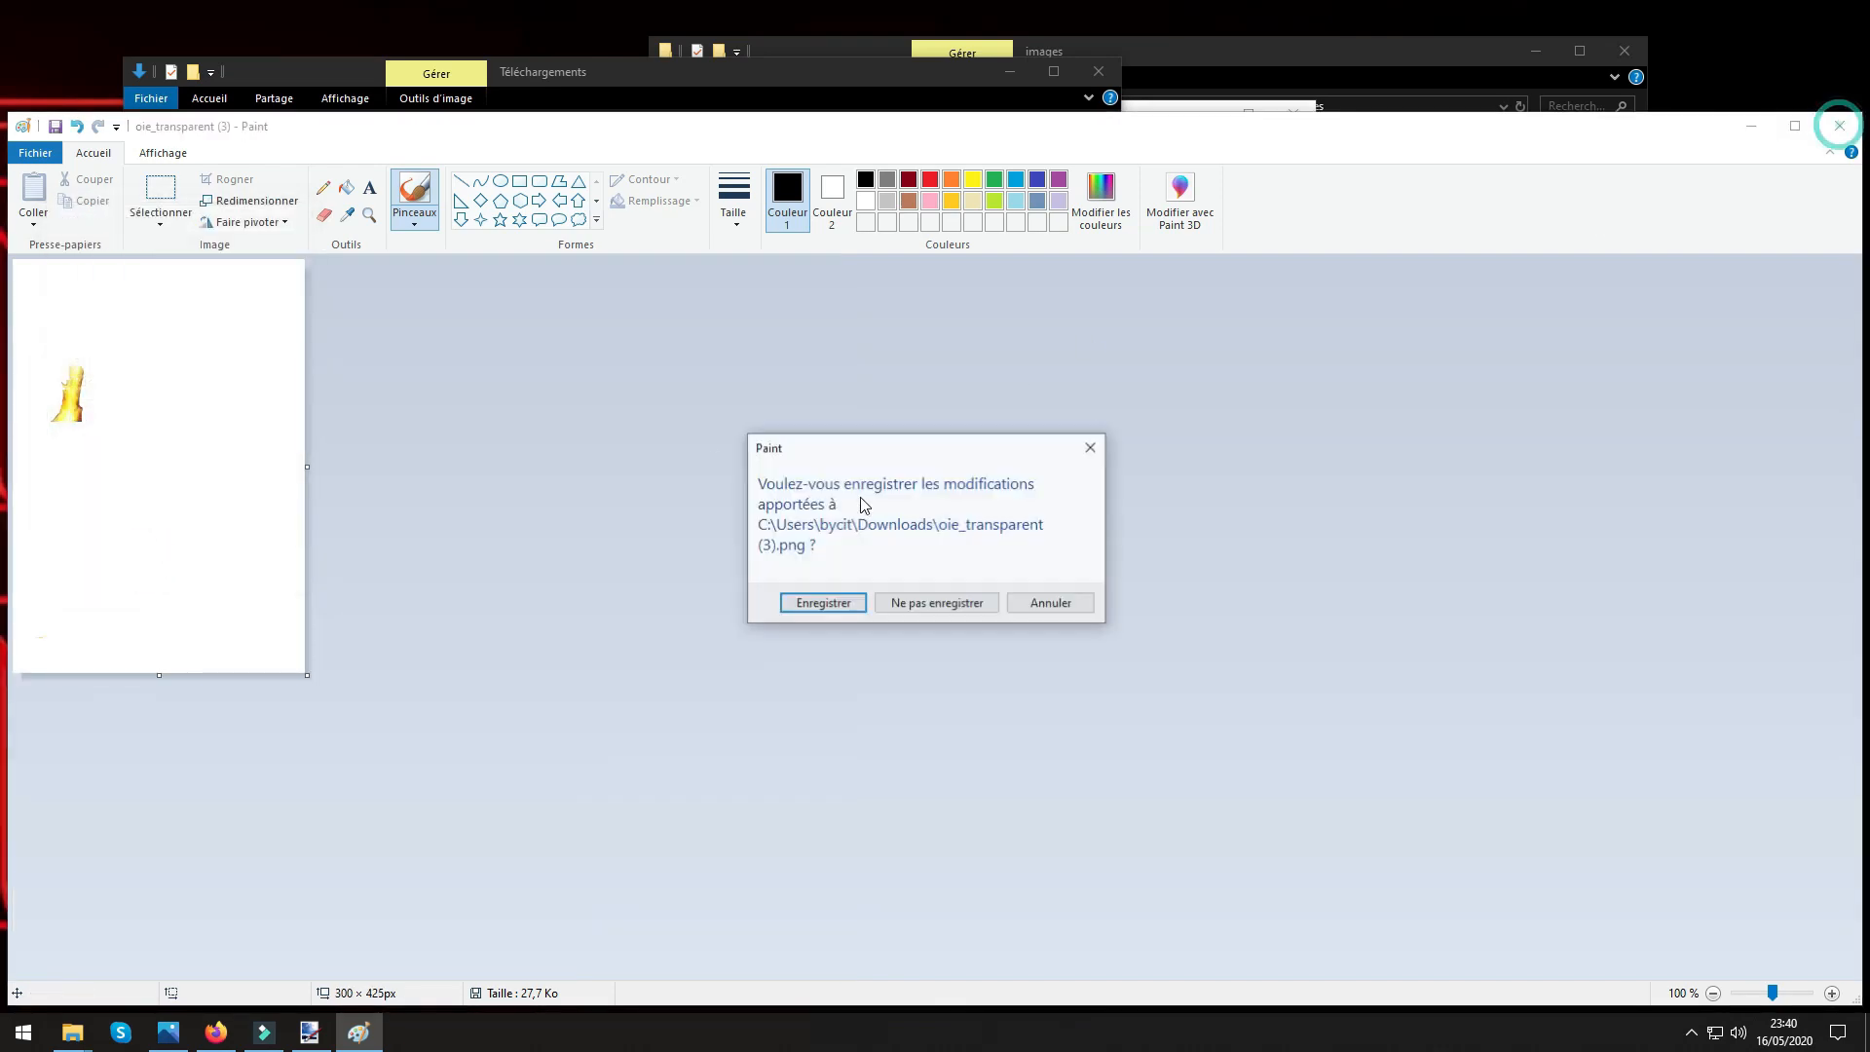
left_click(817, 605)
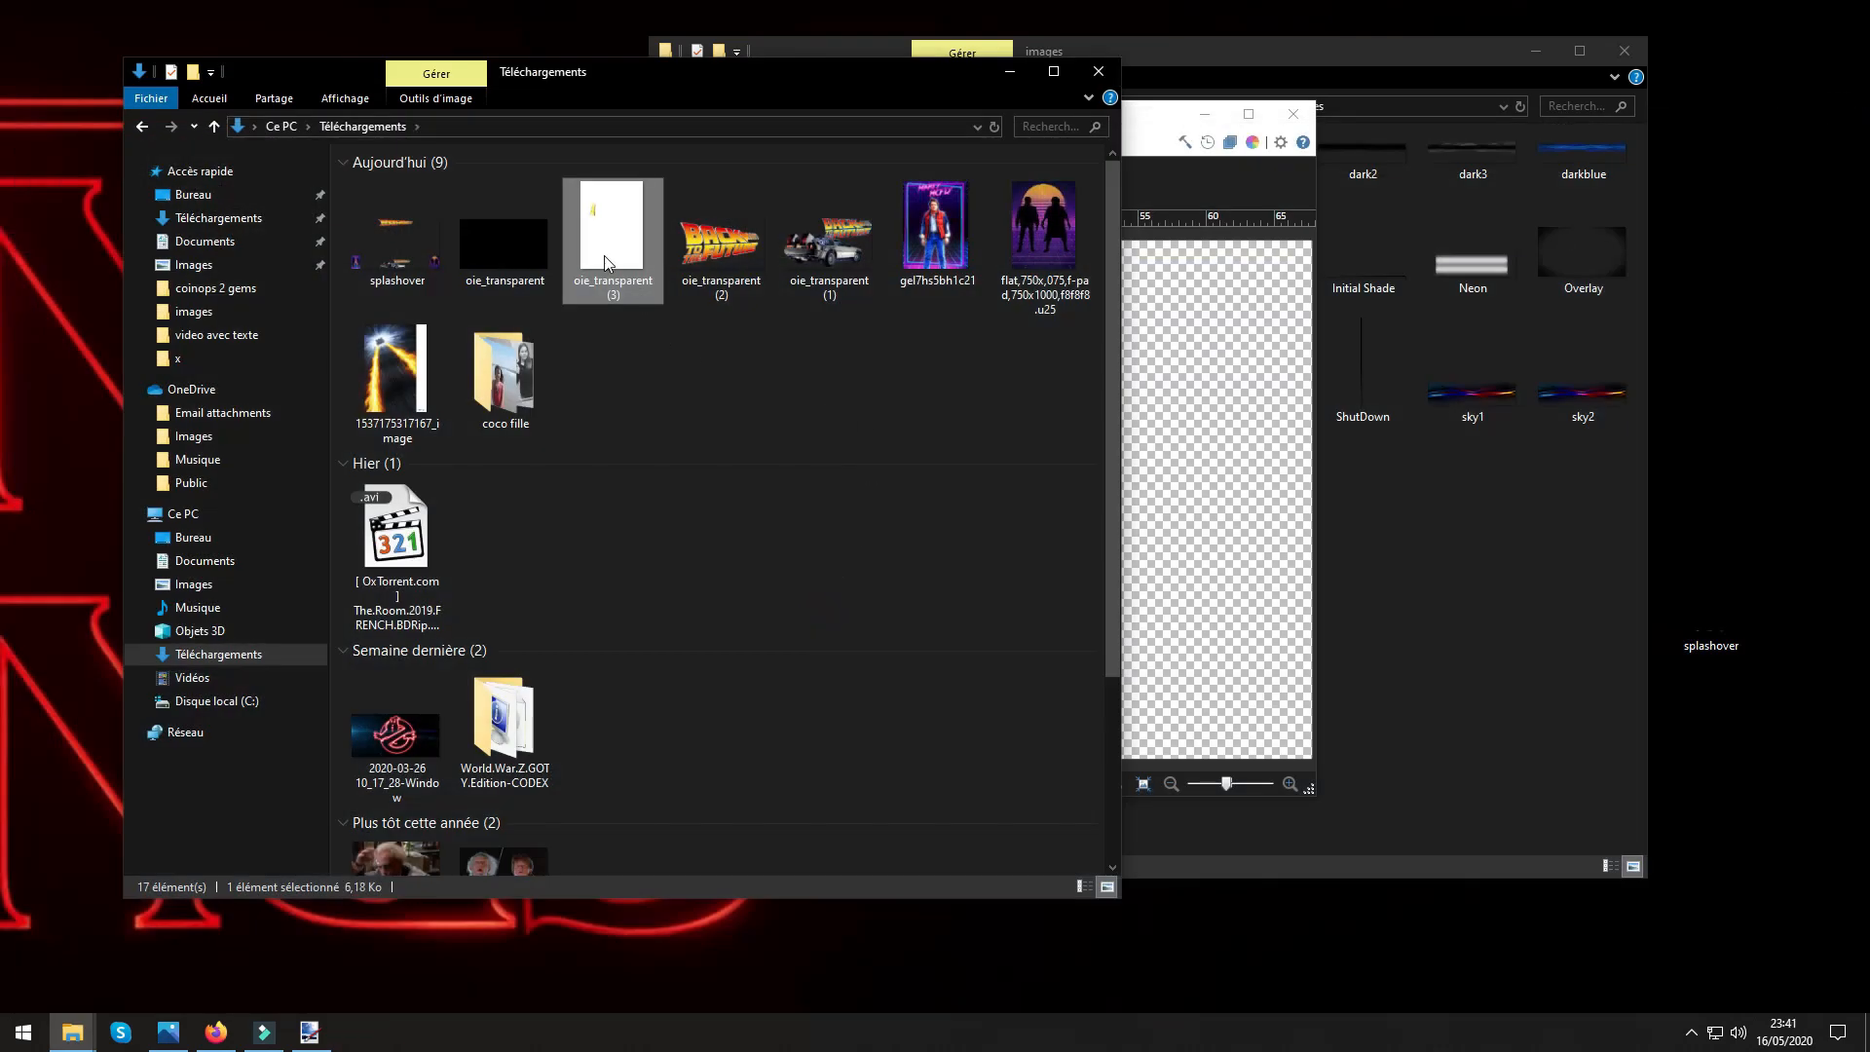
Switch to Internet Explorer and open the Online Image Editor site from the saved favourites.
mouse_move(612, 243)
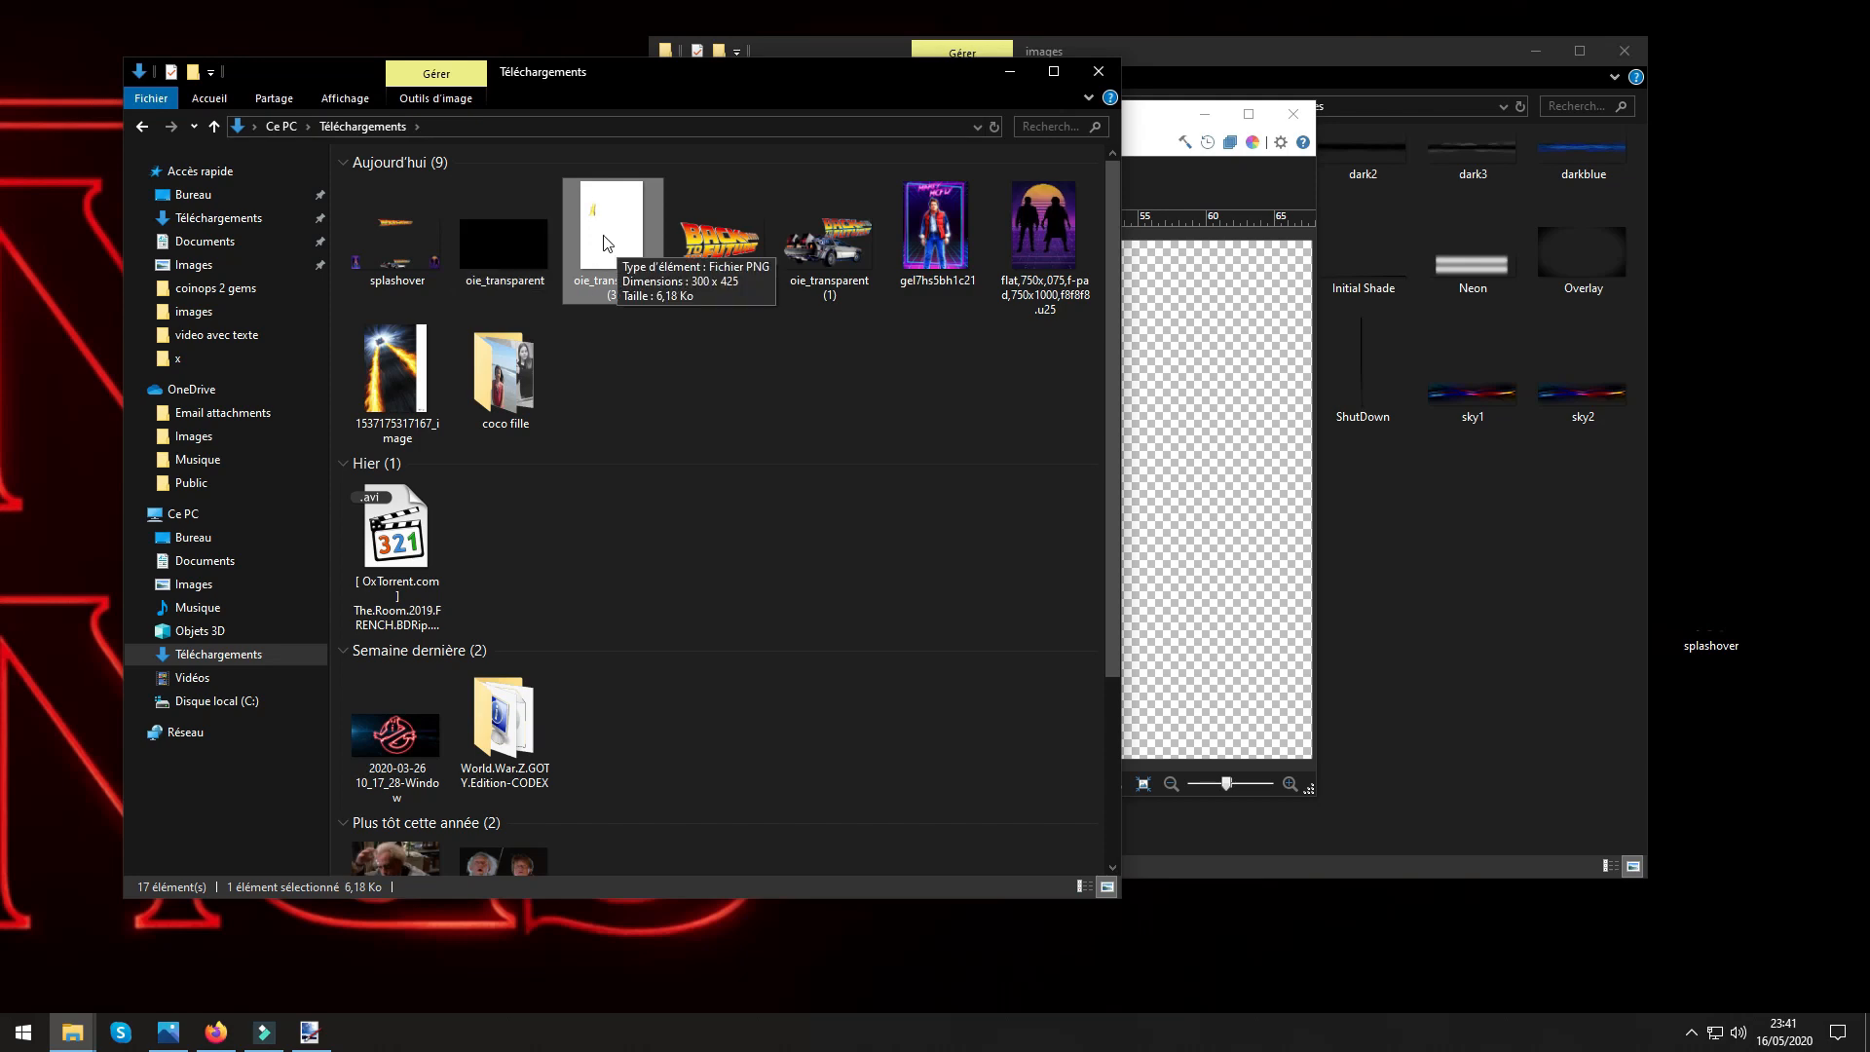
double_click(1, 58)
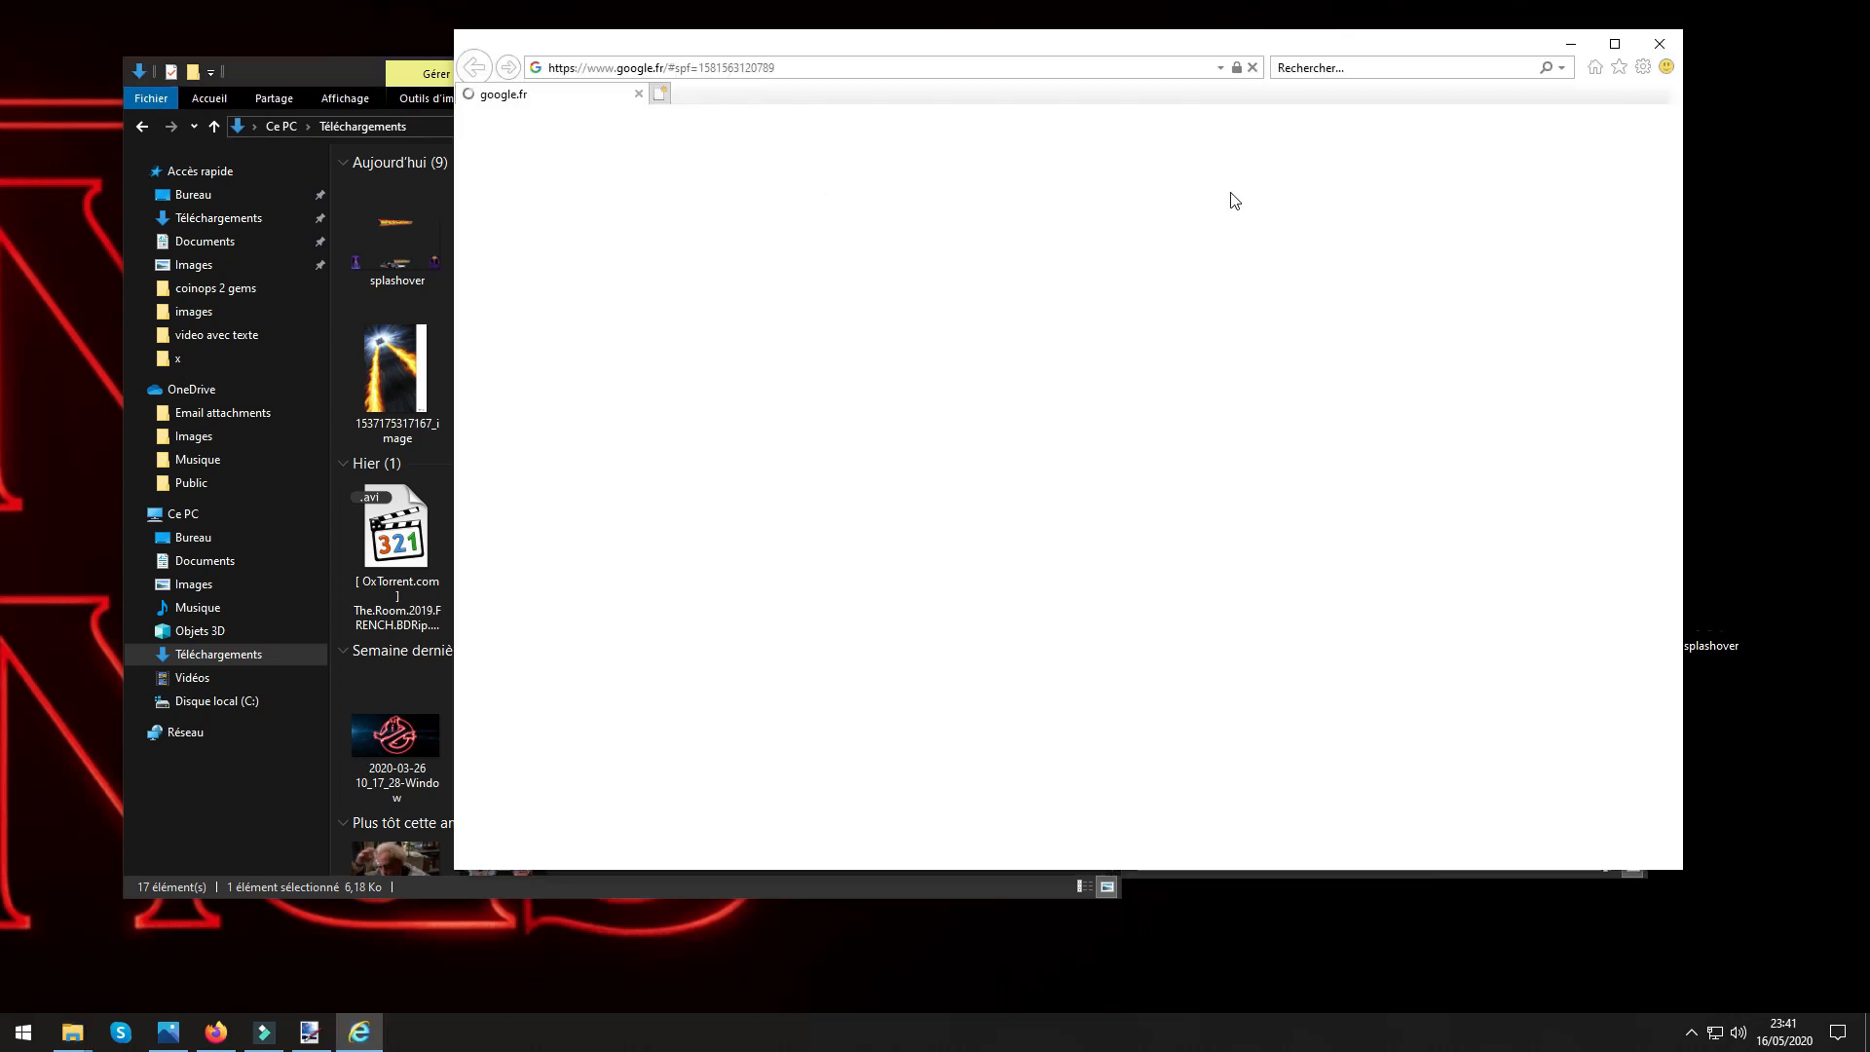
left_click(1616, 68)
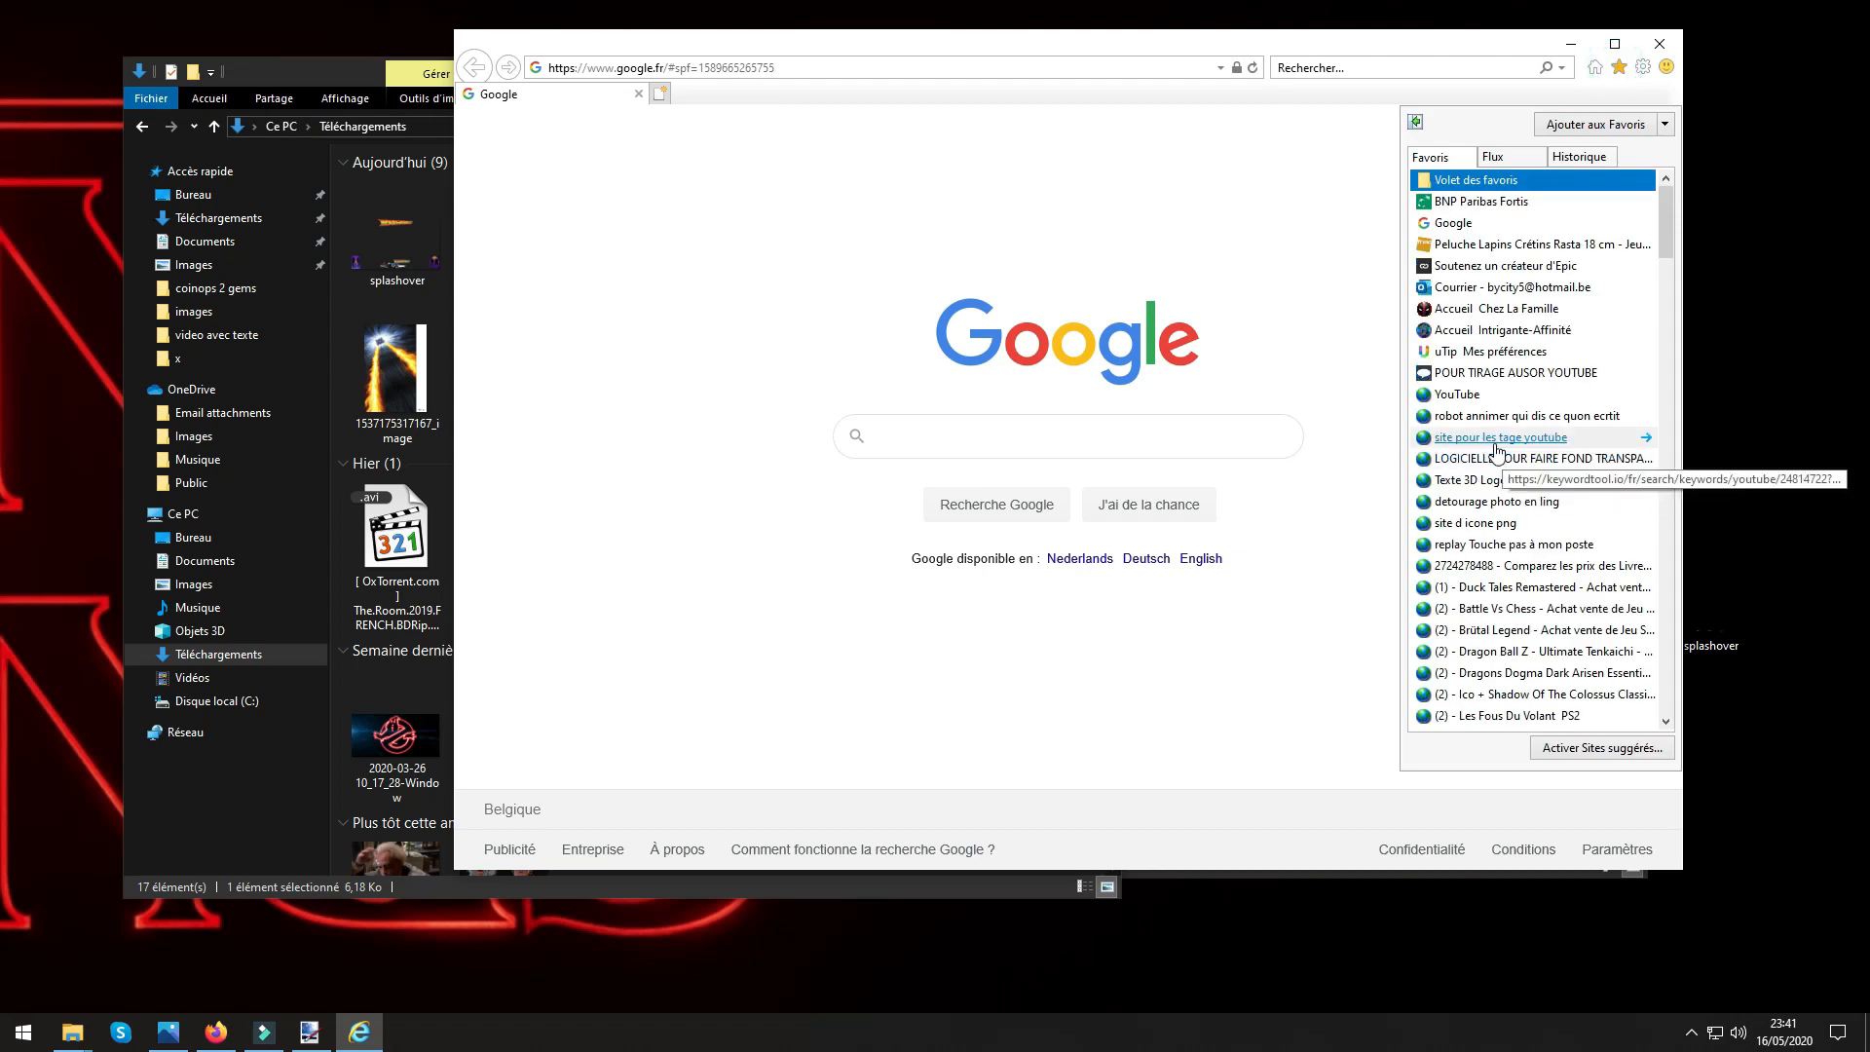
left_click(1456, 466)
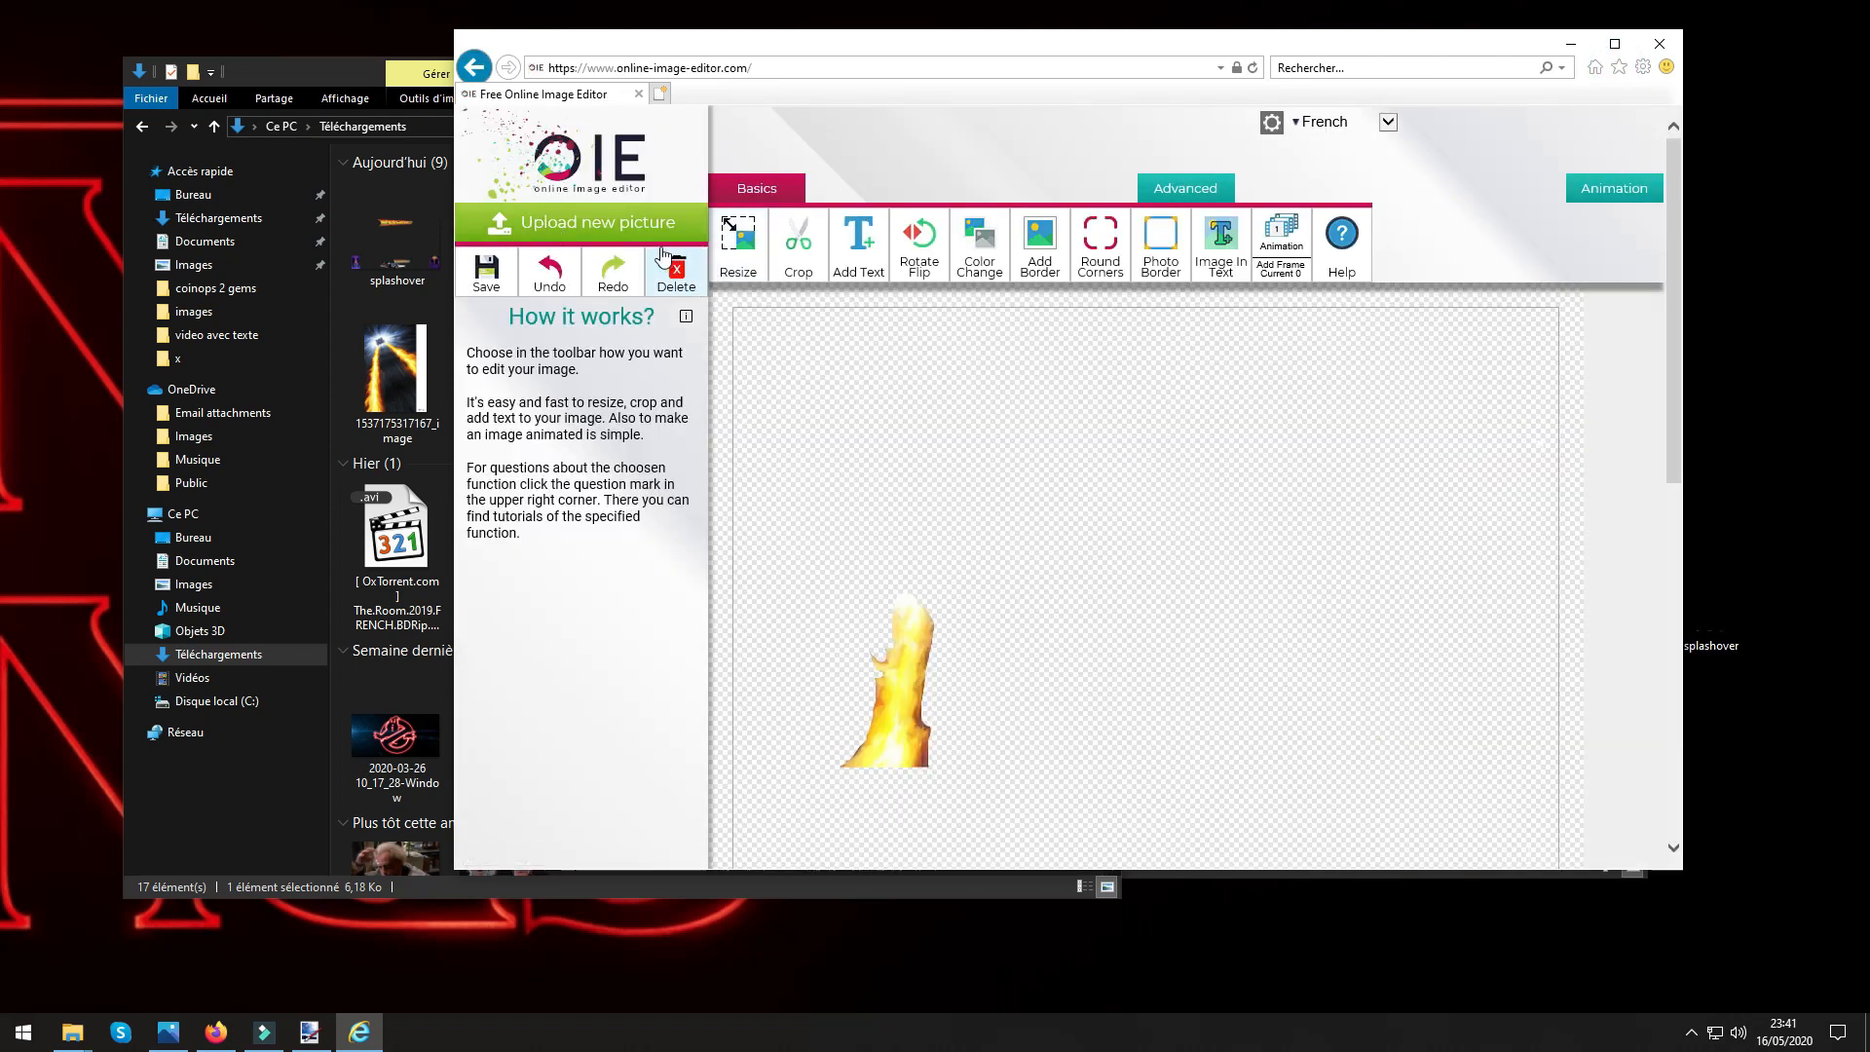
Upload the resized oie_transparent (3) from the Téléchargements folder to Online Image Editor.
left_click(590, 222)
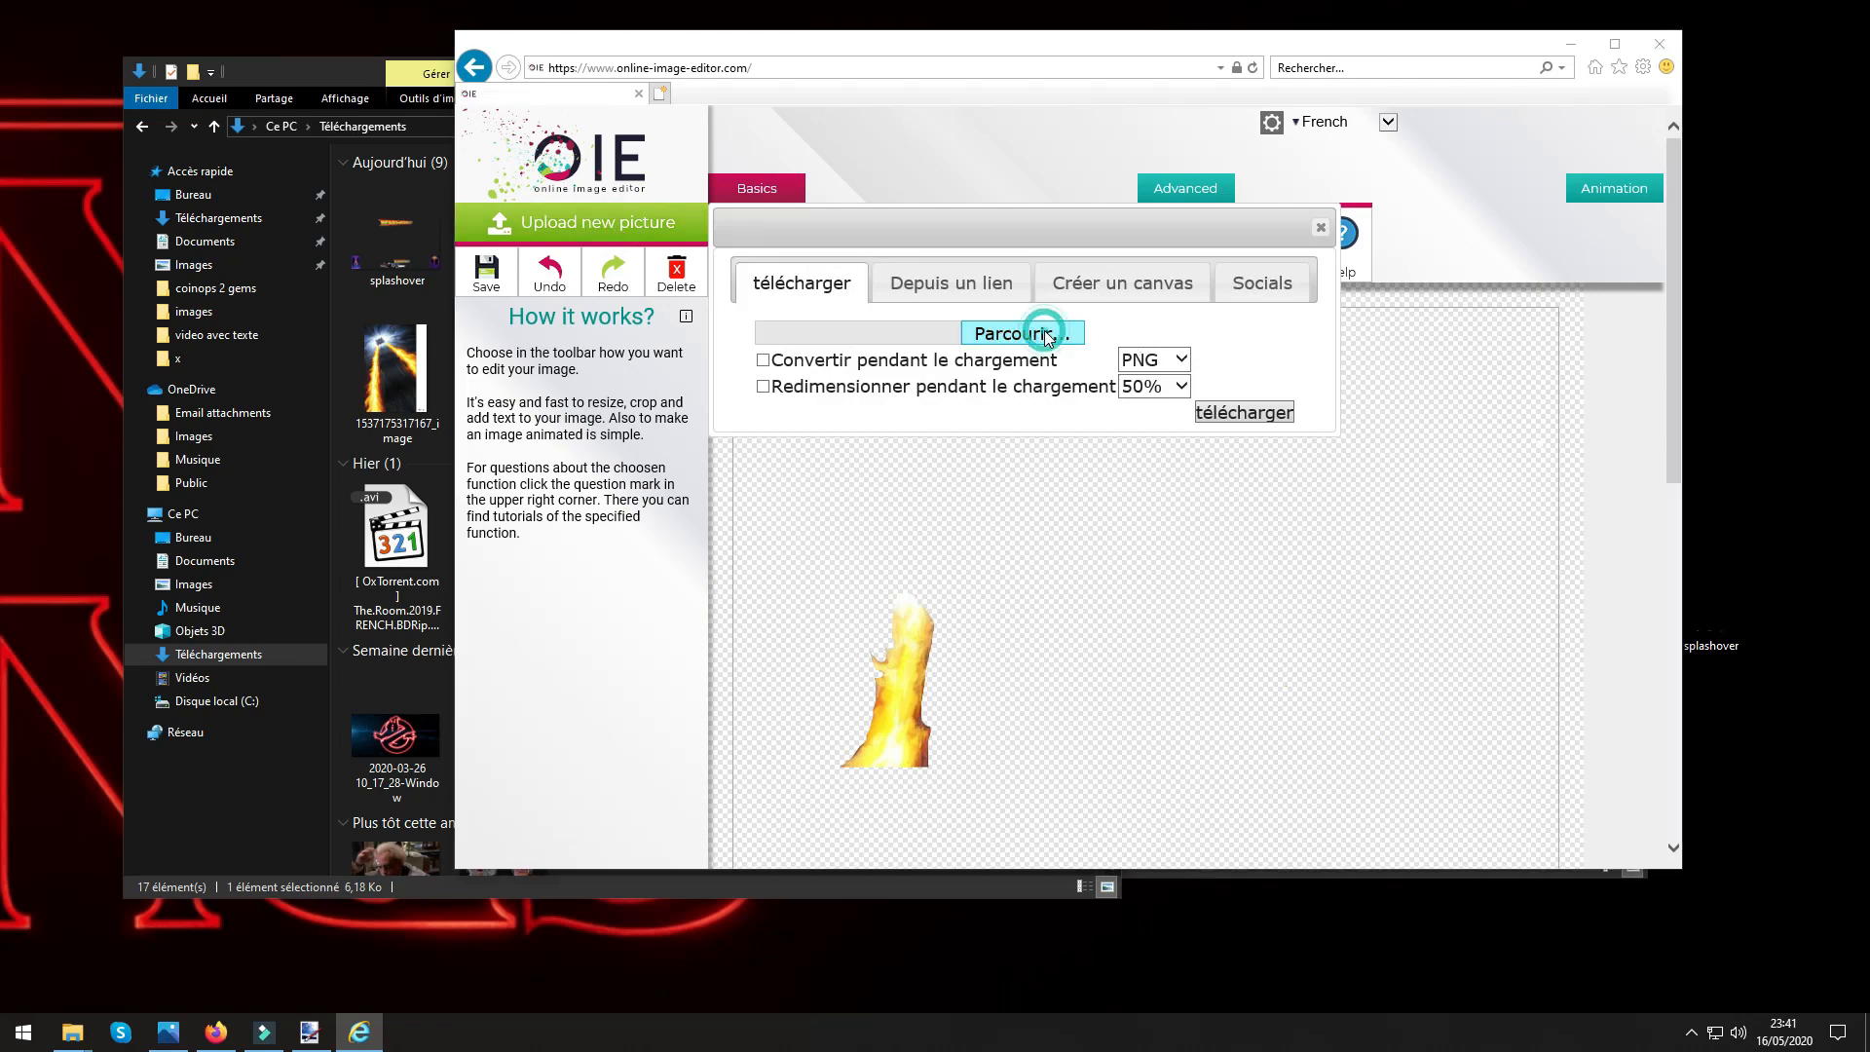
left_click(1030, 332)
left_click(725, 184)
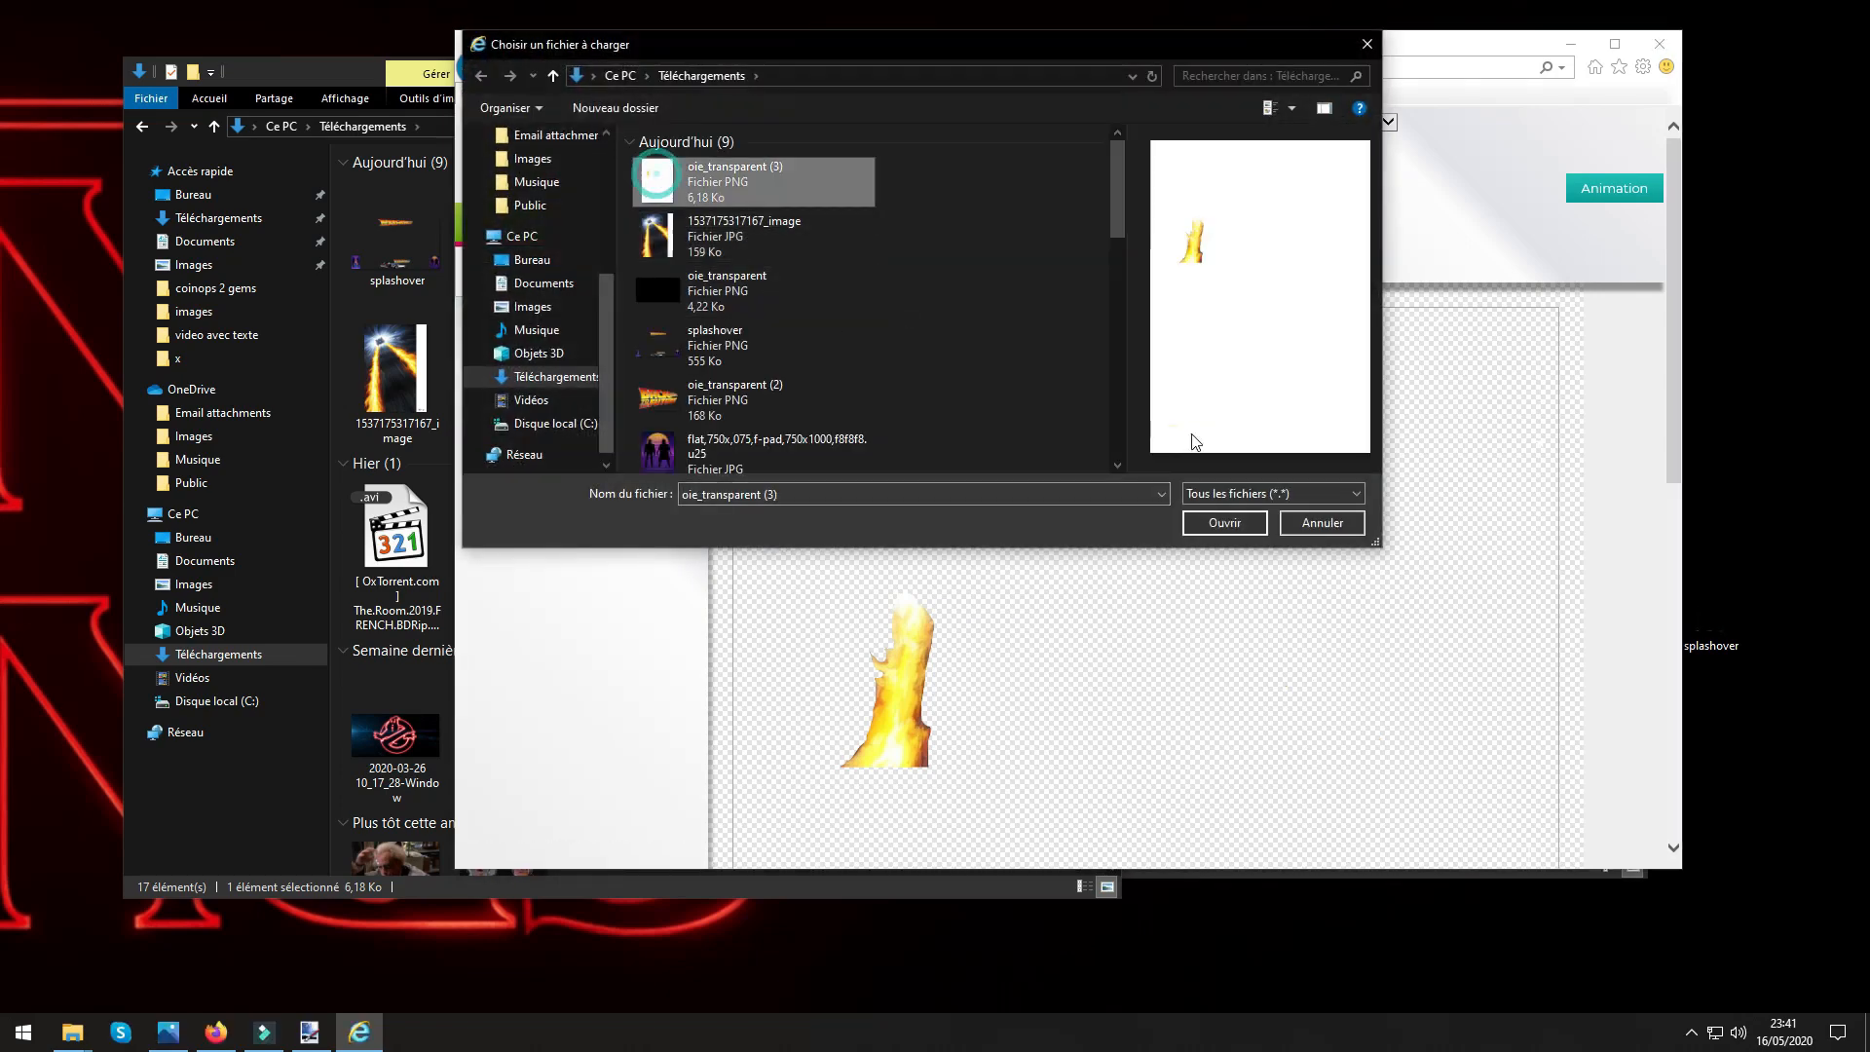
left_click(1210, 518)
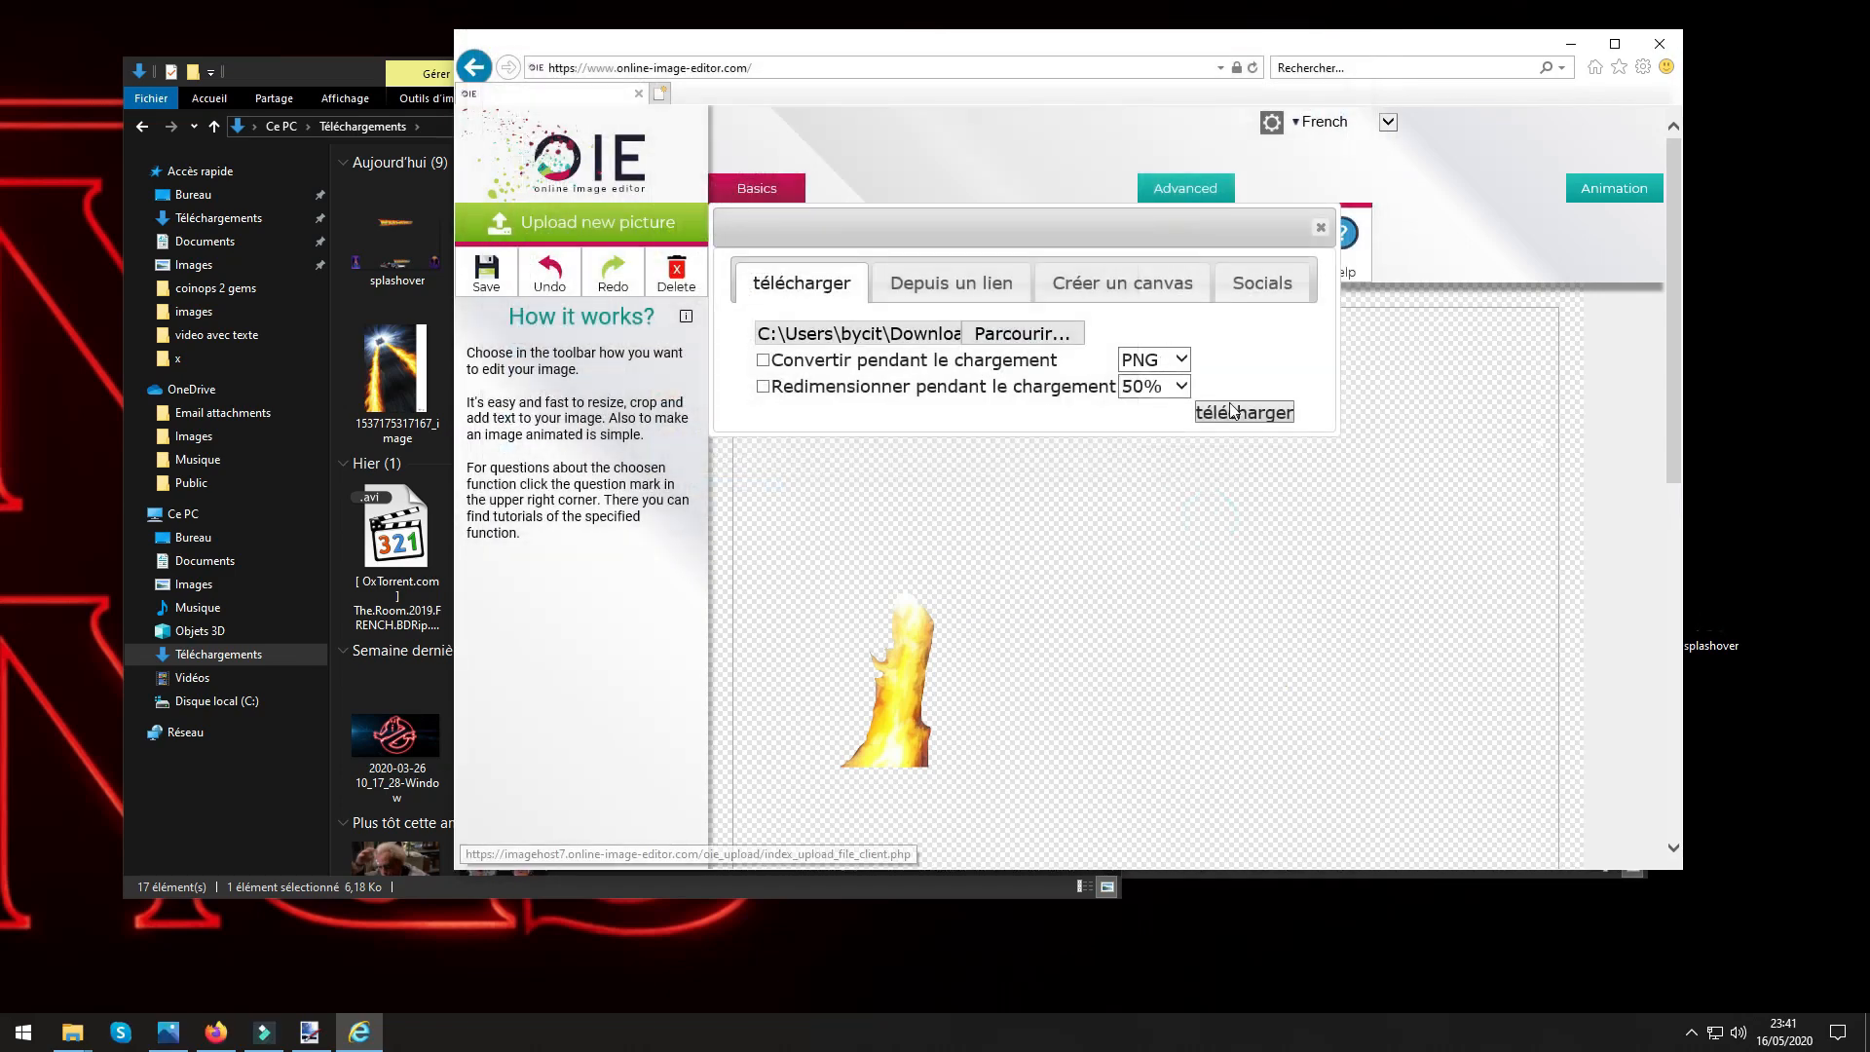
left_click(1235, 412)
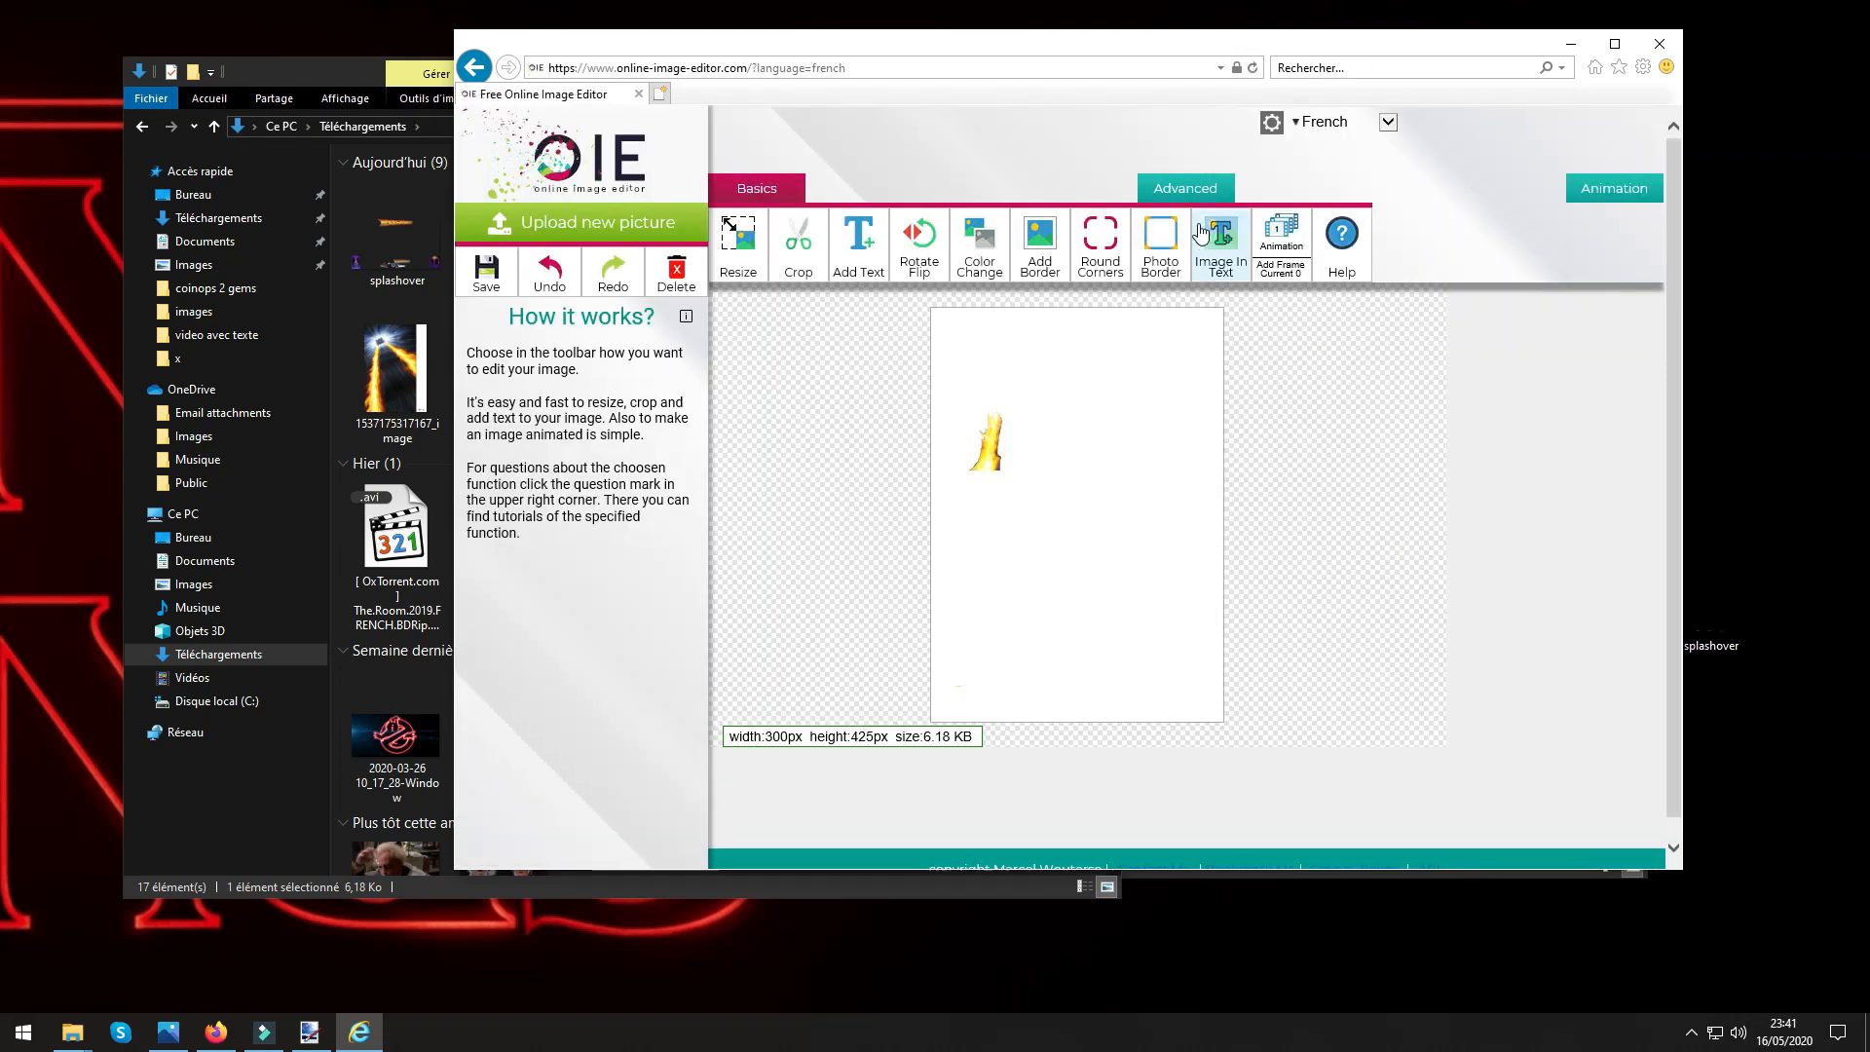
Make the white background around the flame transparent with a flood fill at 3% fuzz factor.
left_click(1188, 188)
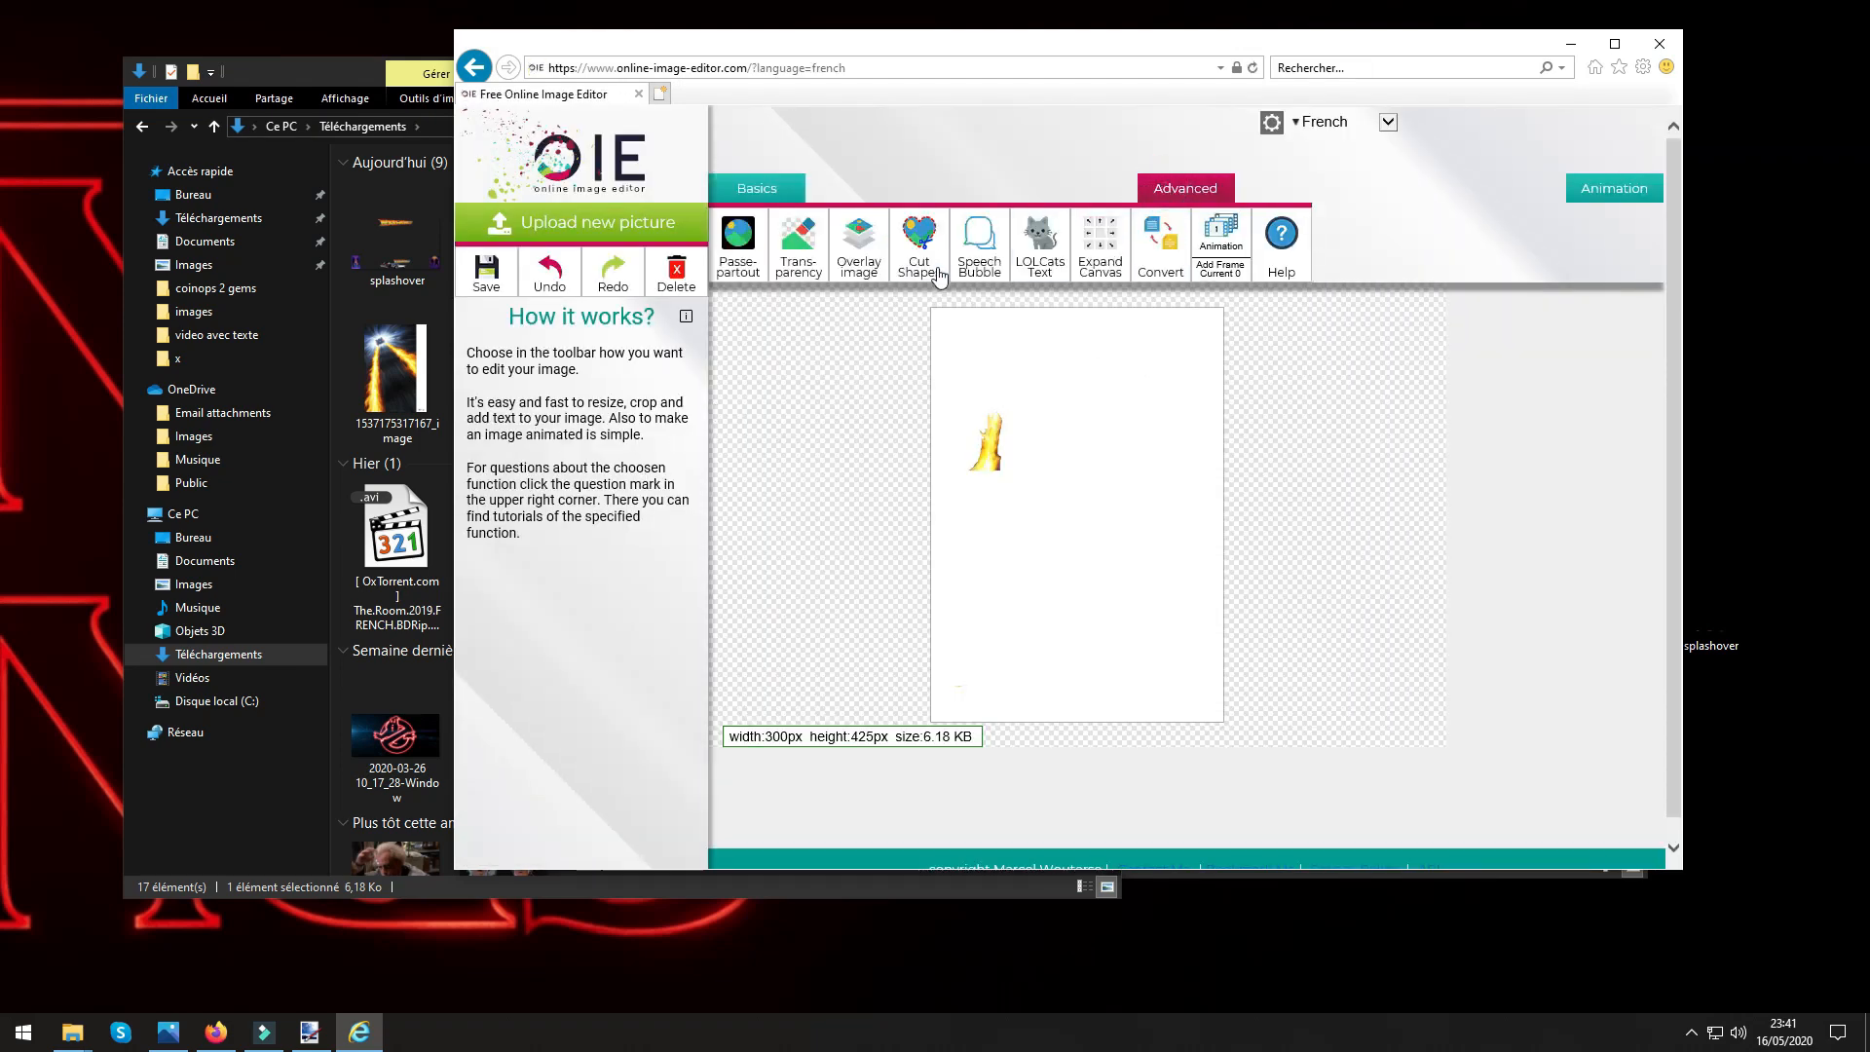
left_click(796, 256)
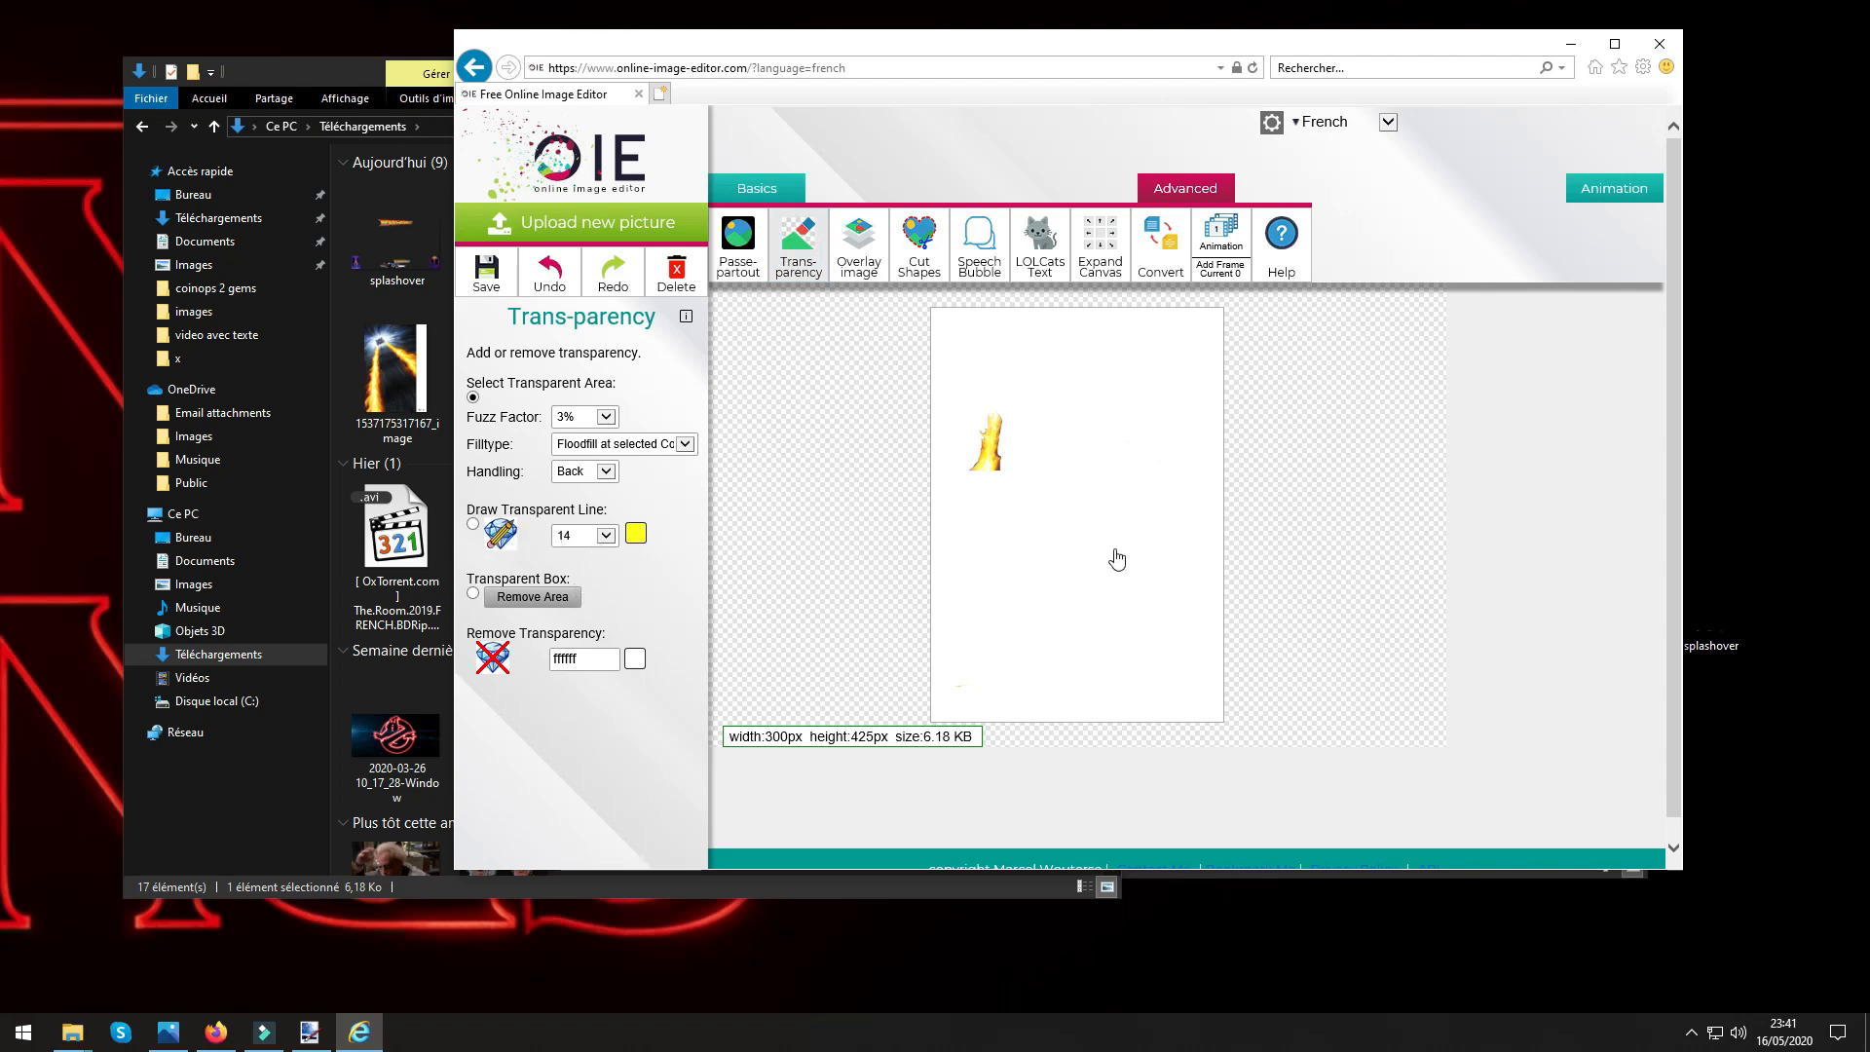
left_click(1090, 639)
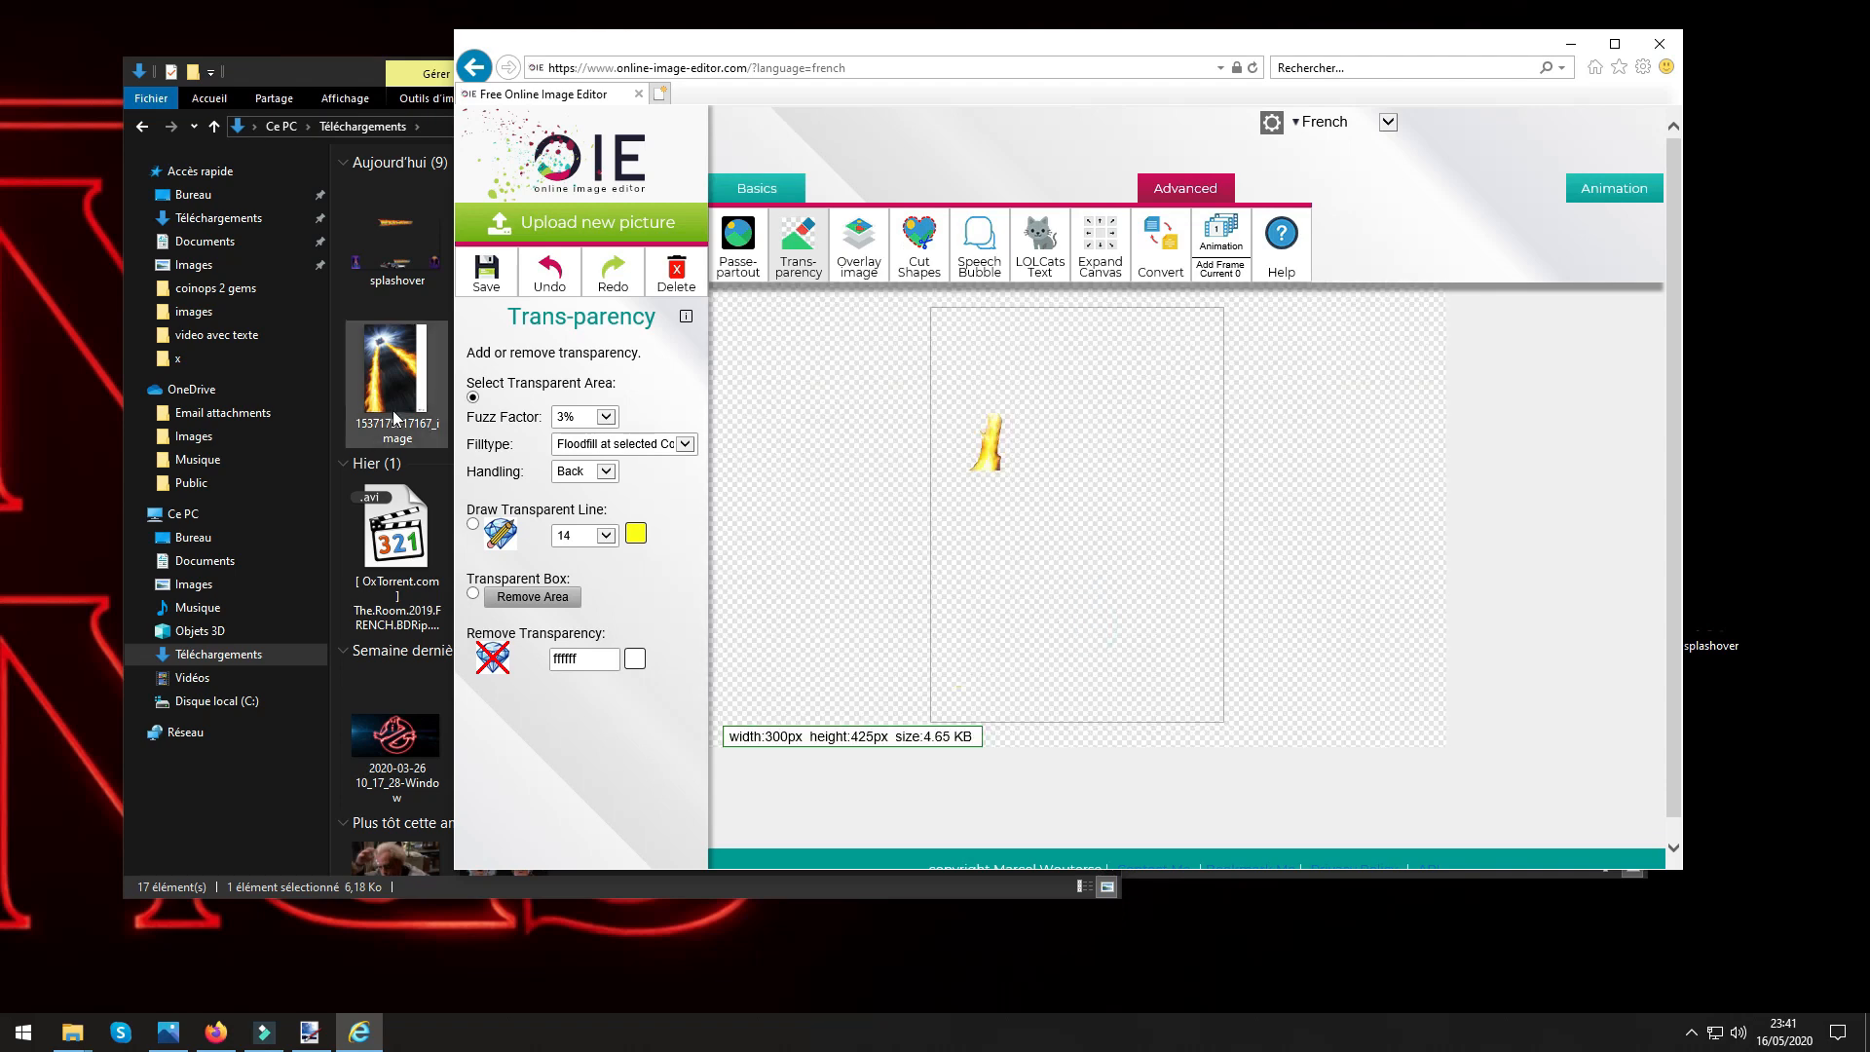
Save the transparent flame image locally, close the browser, and delete the old oie_transparent (3) file from Téléchargements.
left_click(486, 273)
left_click(650, 394)
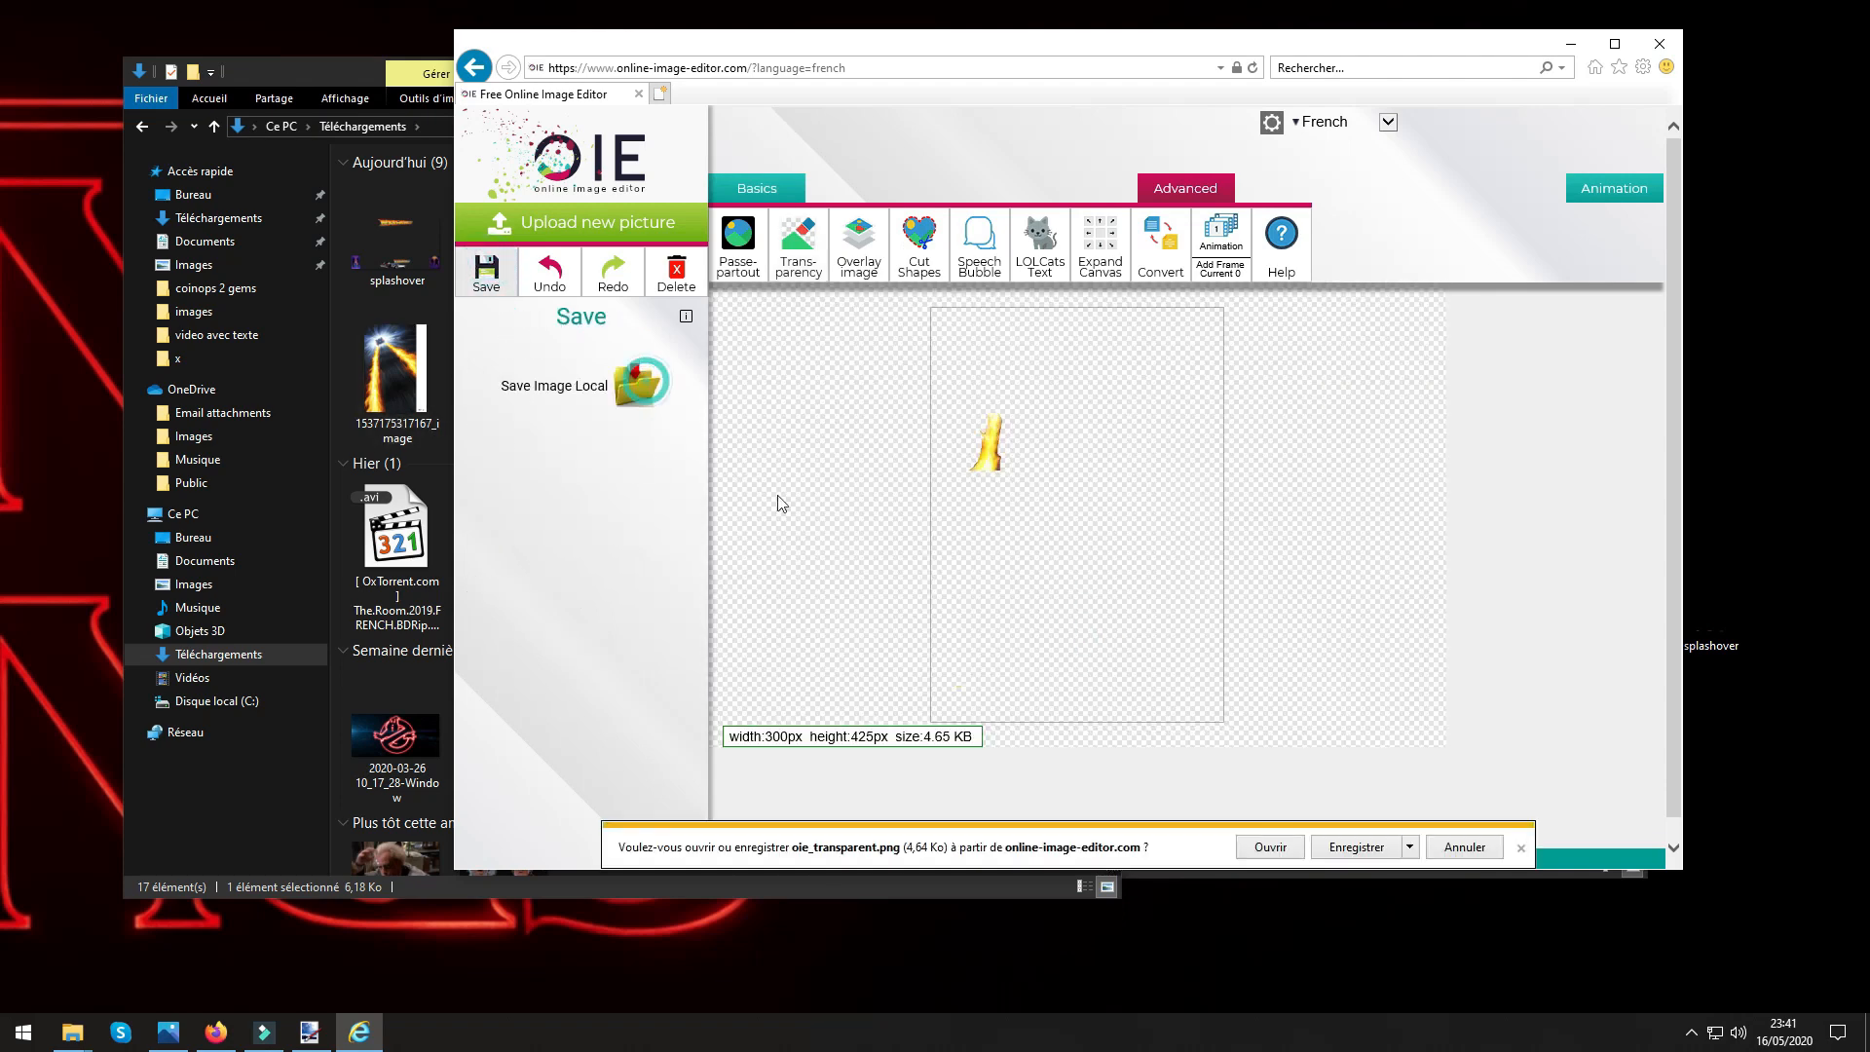
left_click(1361, 849)
left_click(1366, 855)
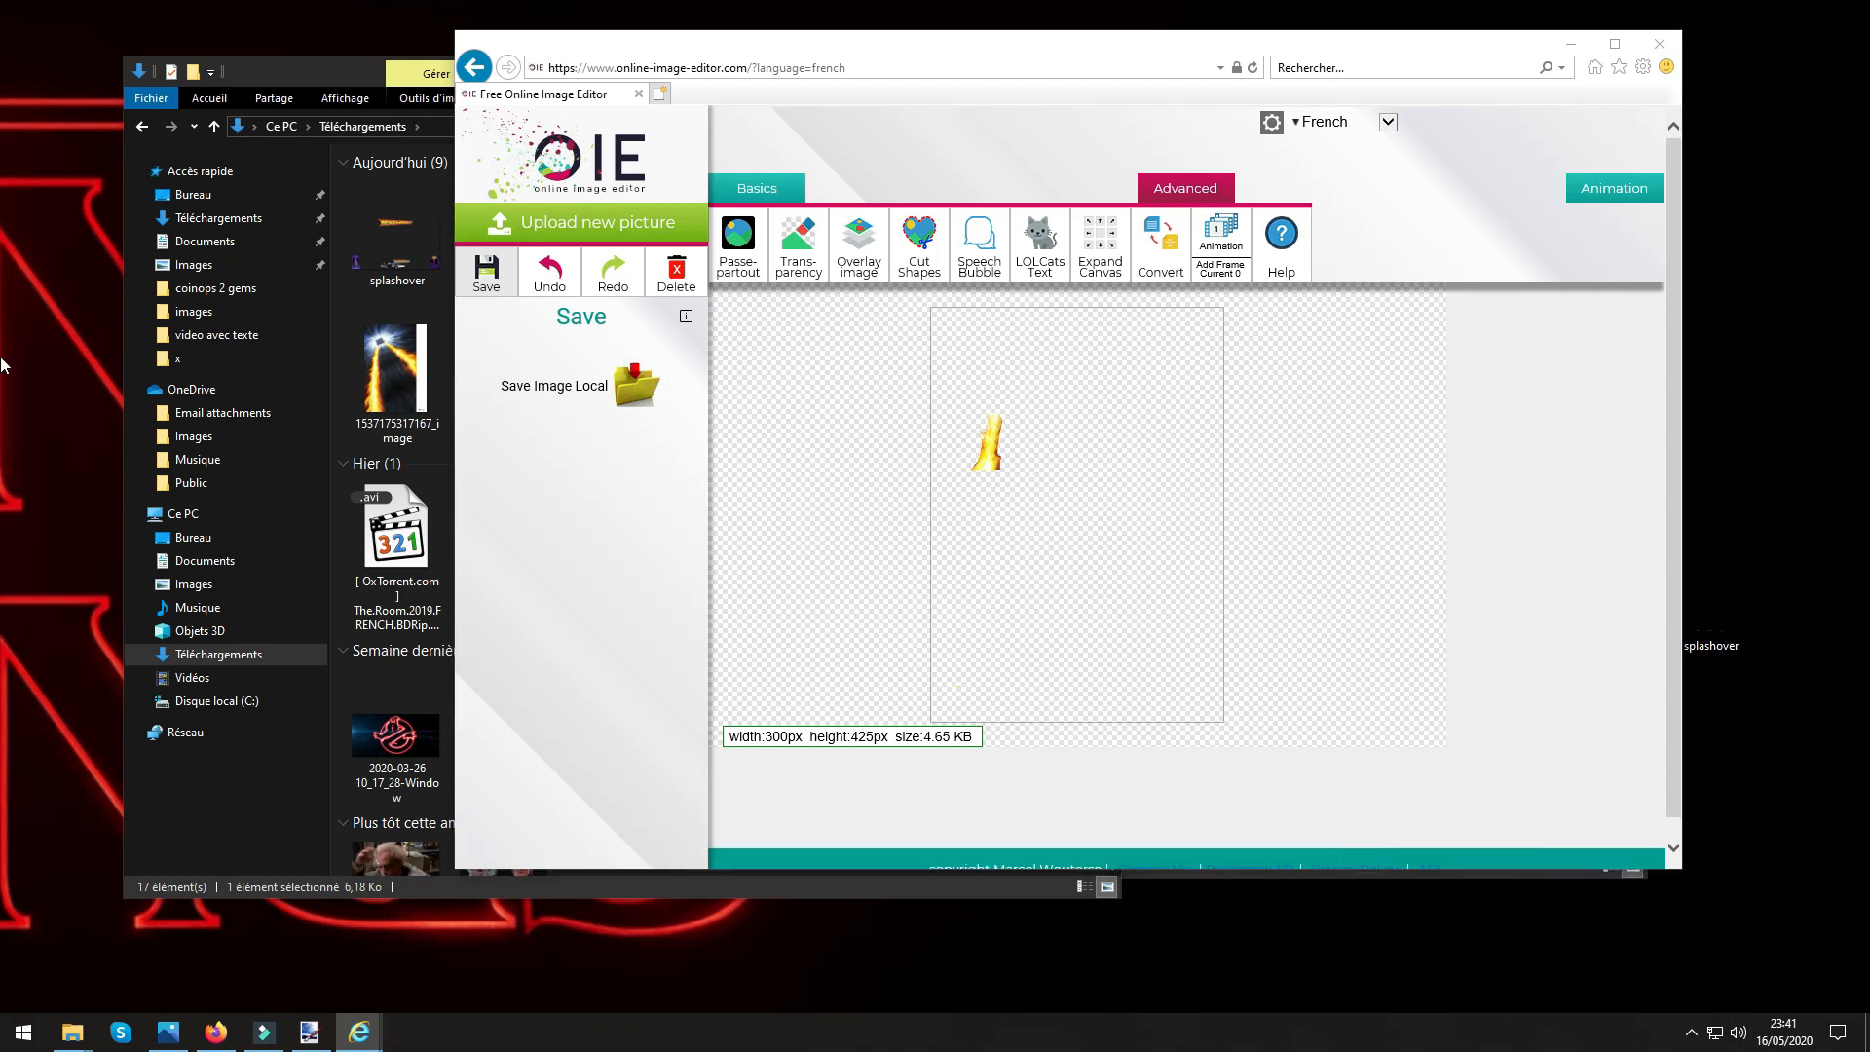
left_click(682, 388)
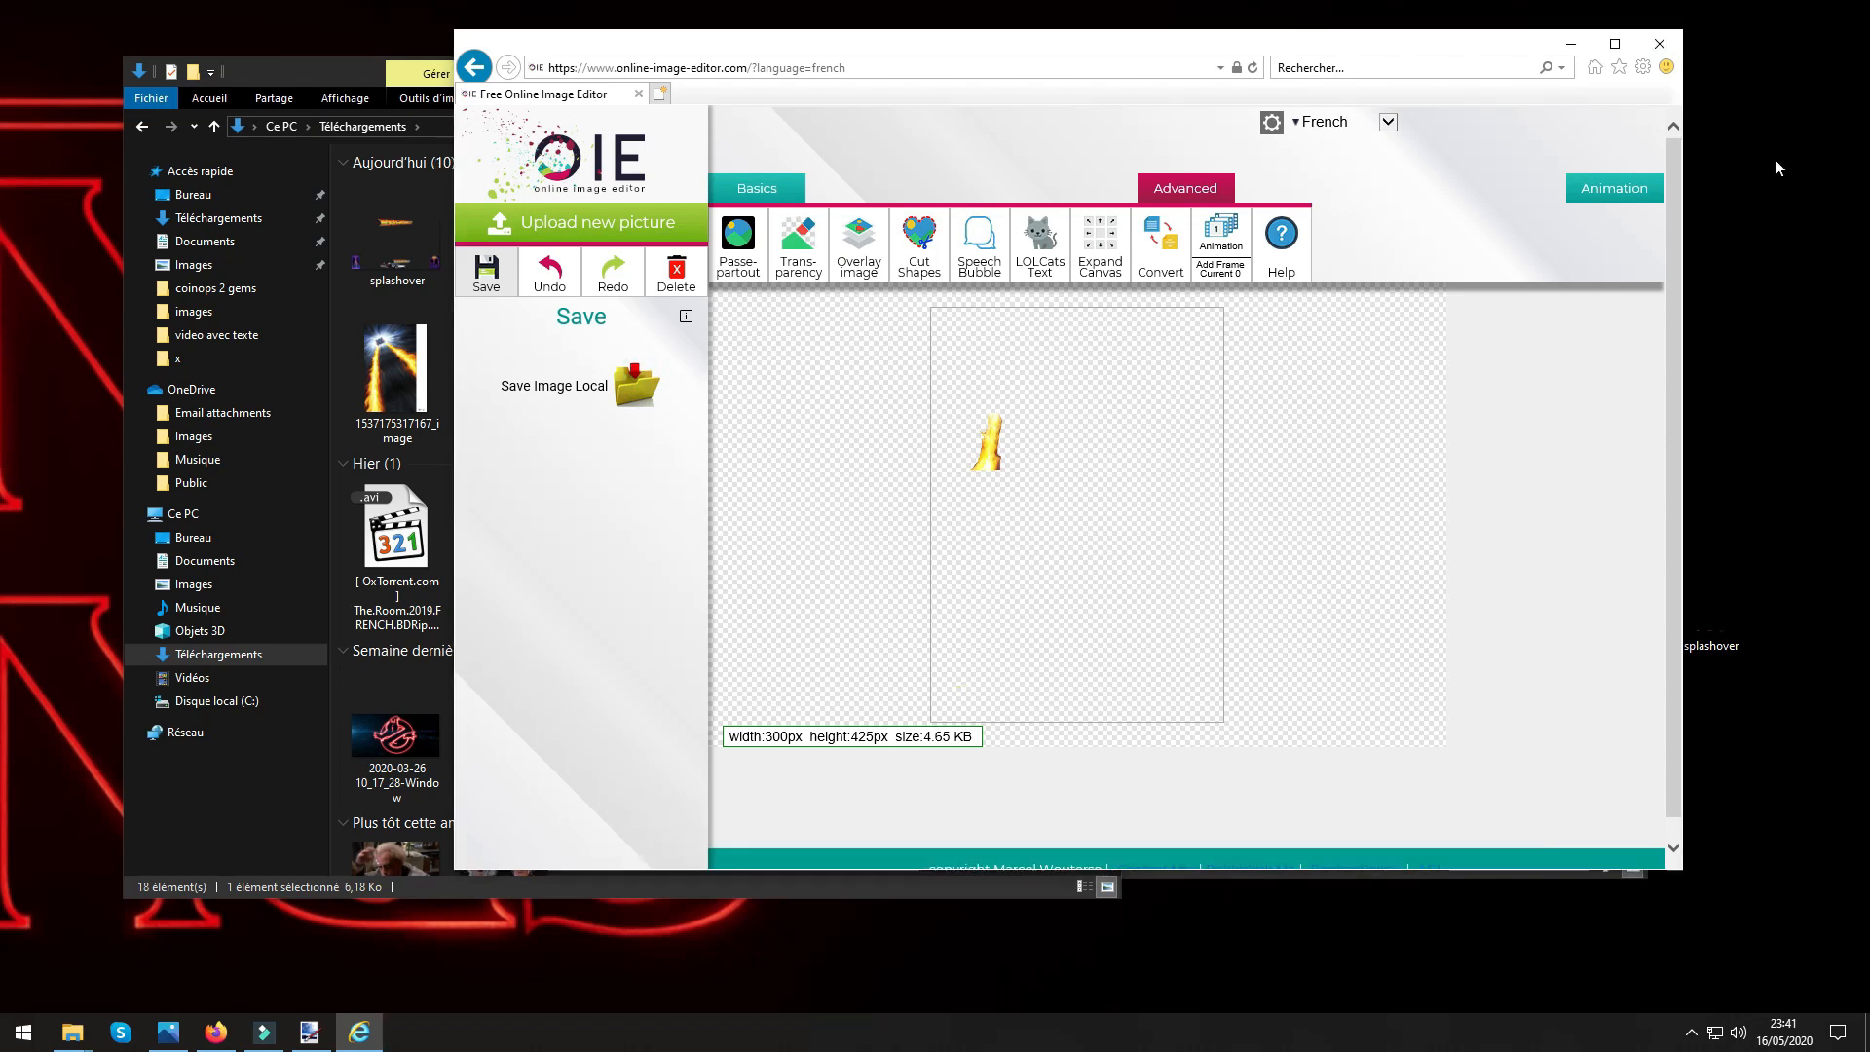
left_click(1659, 44)
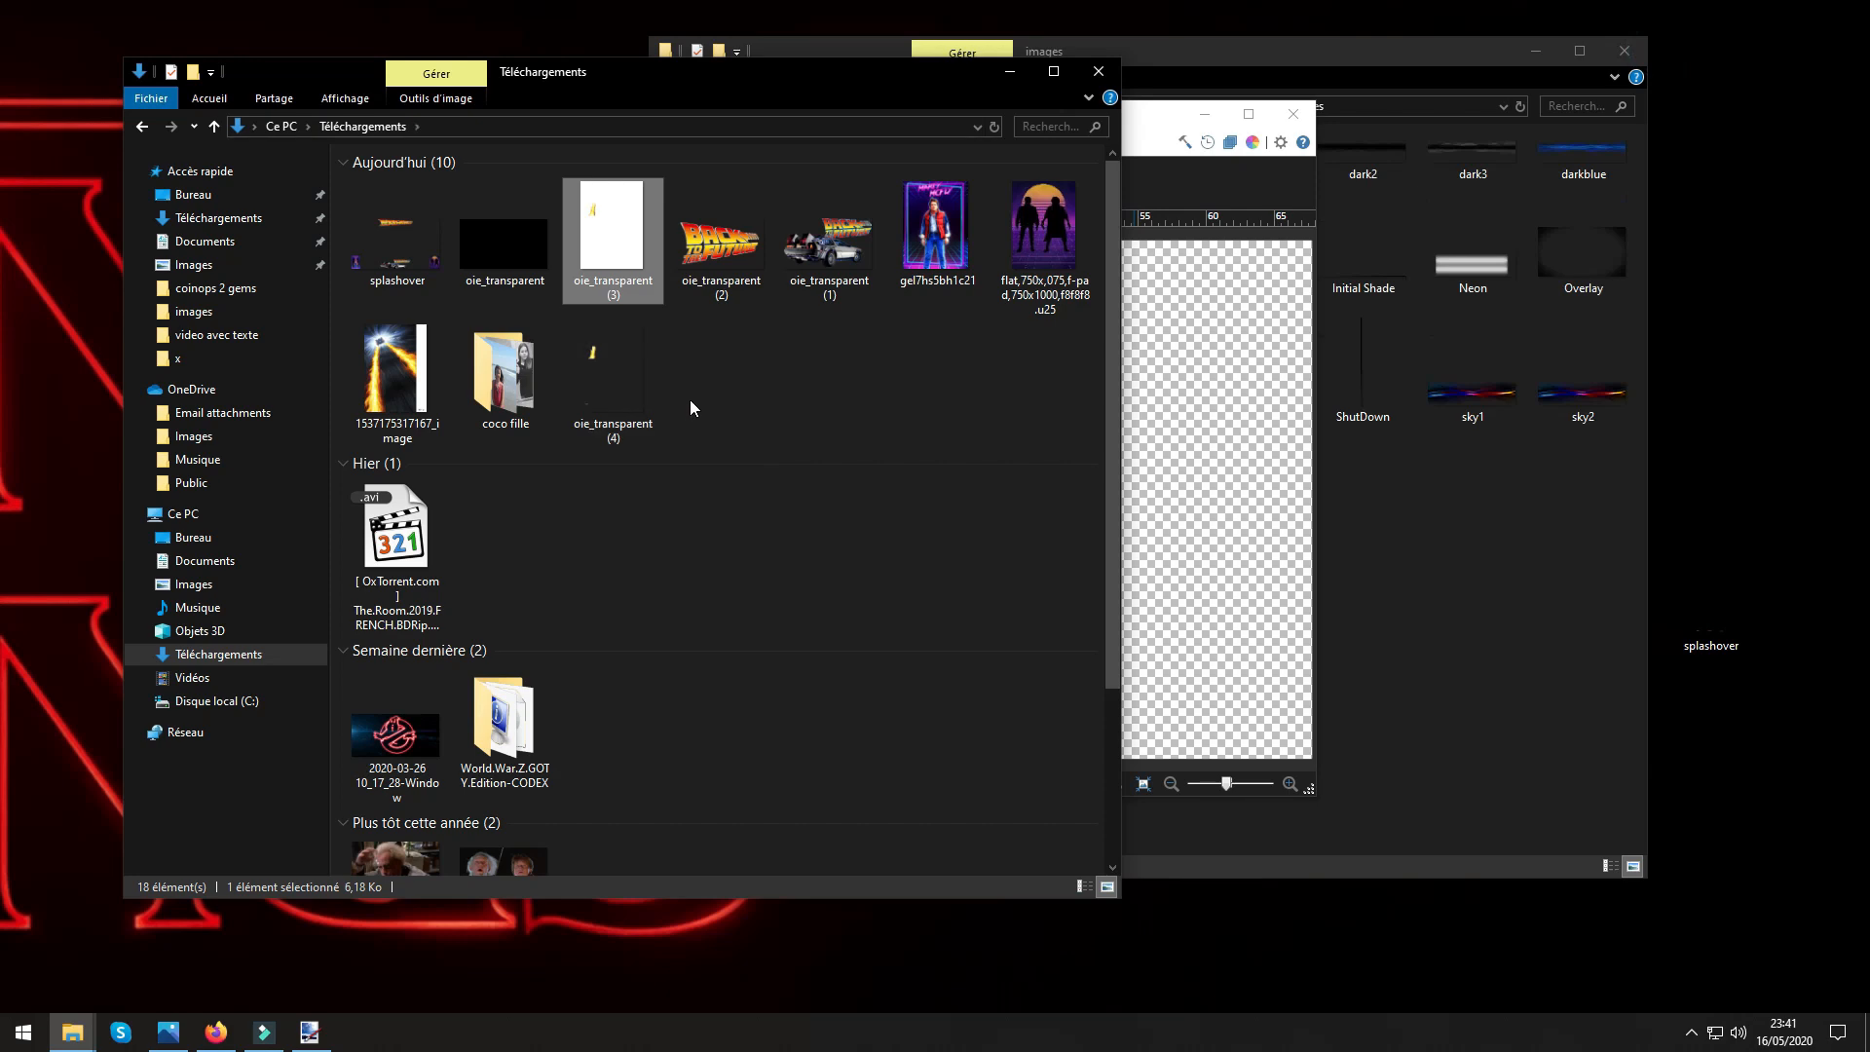
right_click(711, 281)
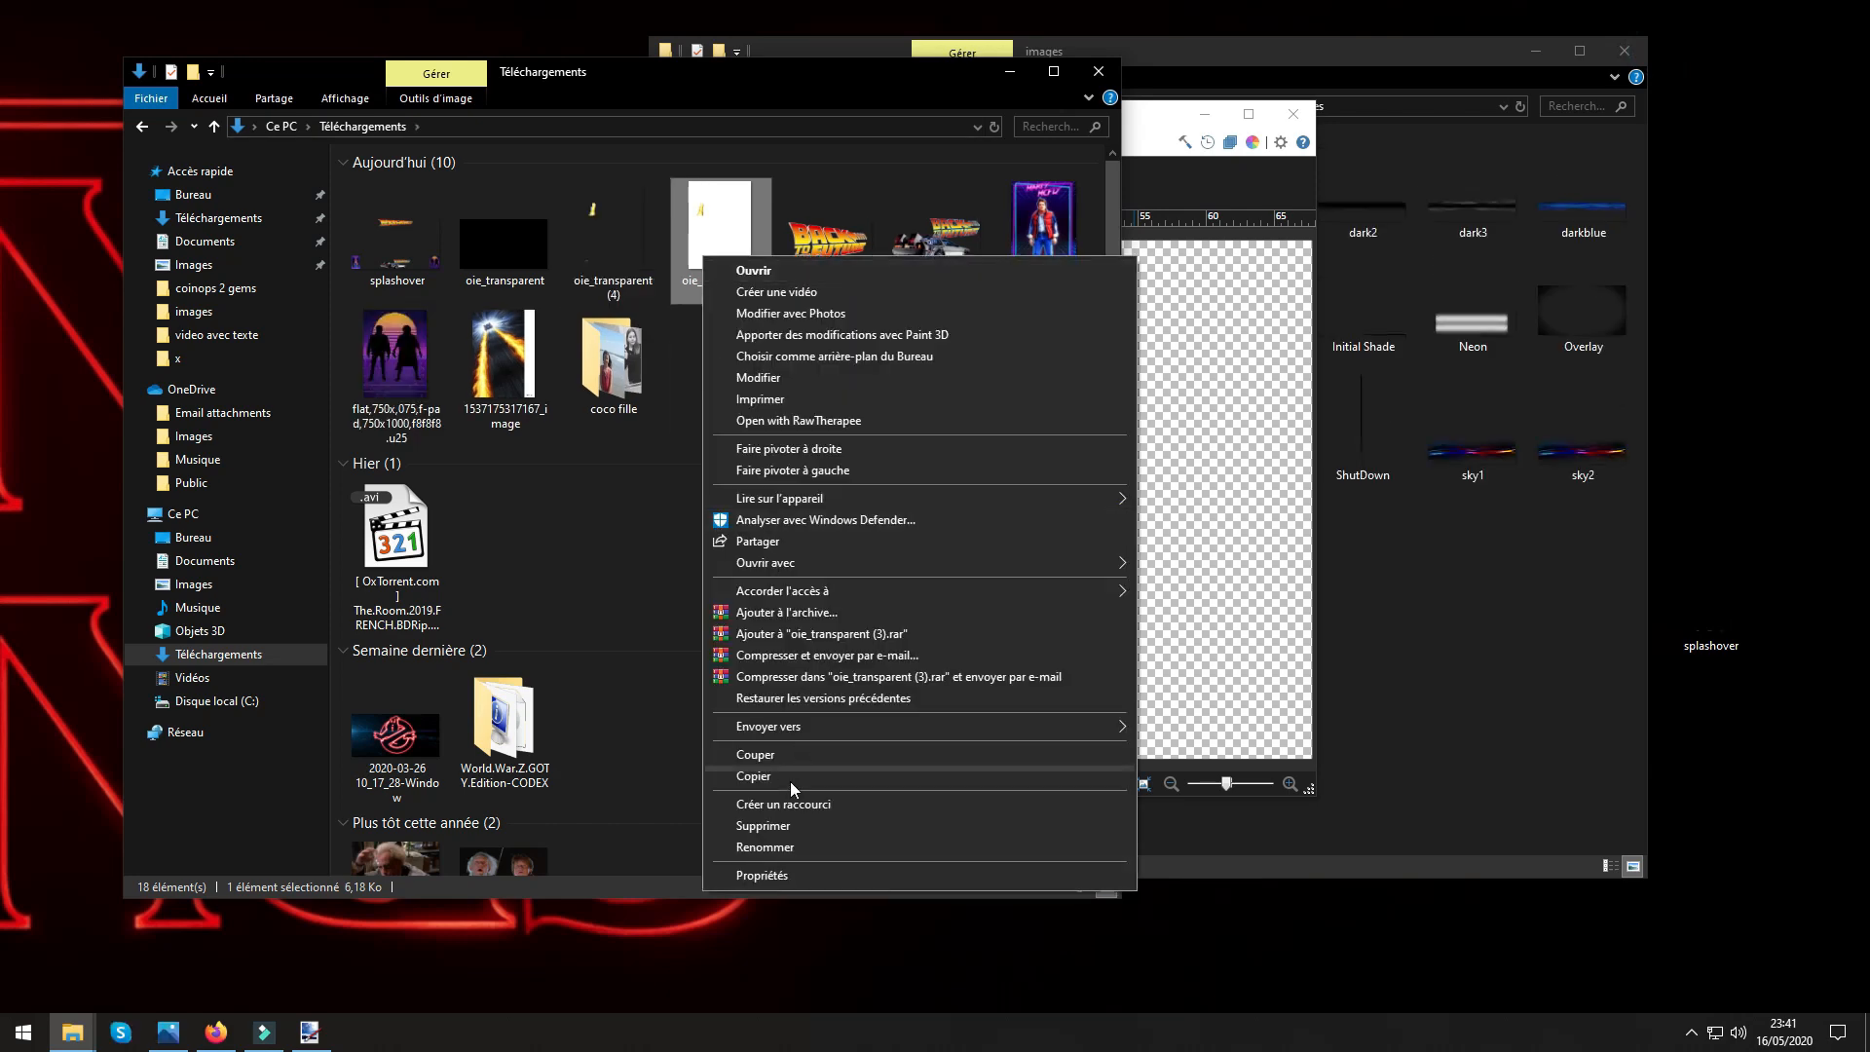
left_click(765, 826)
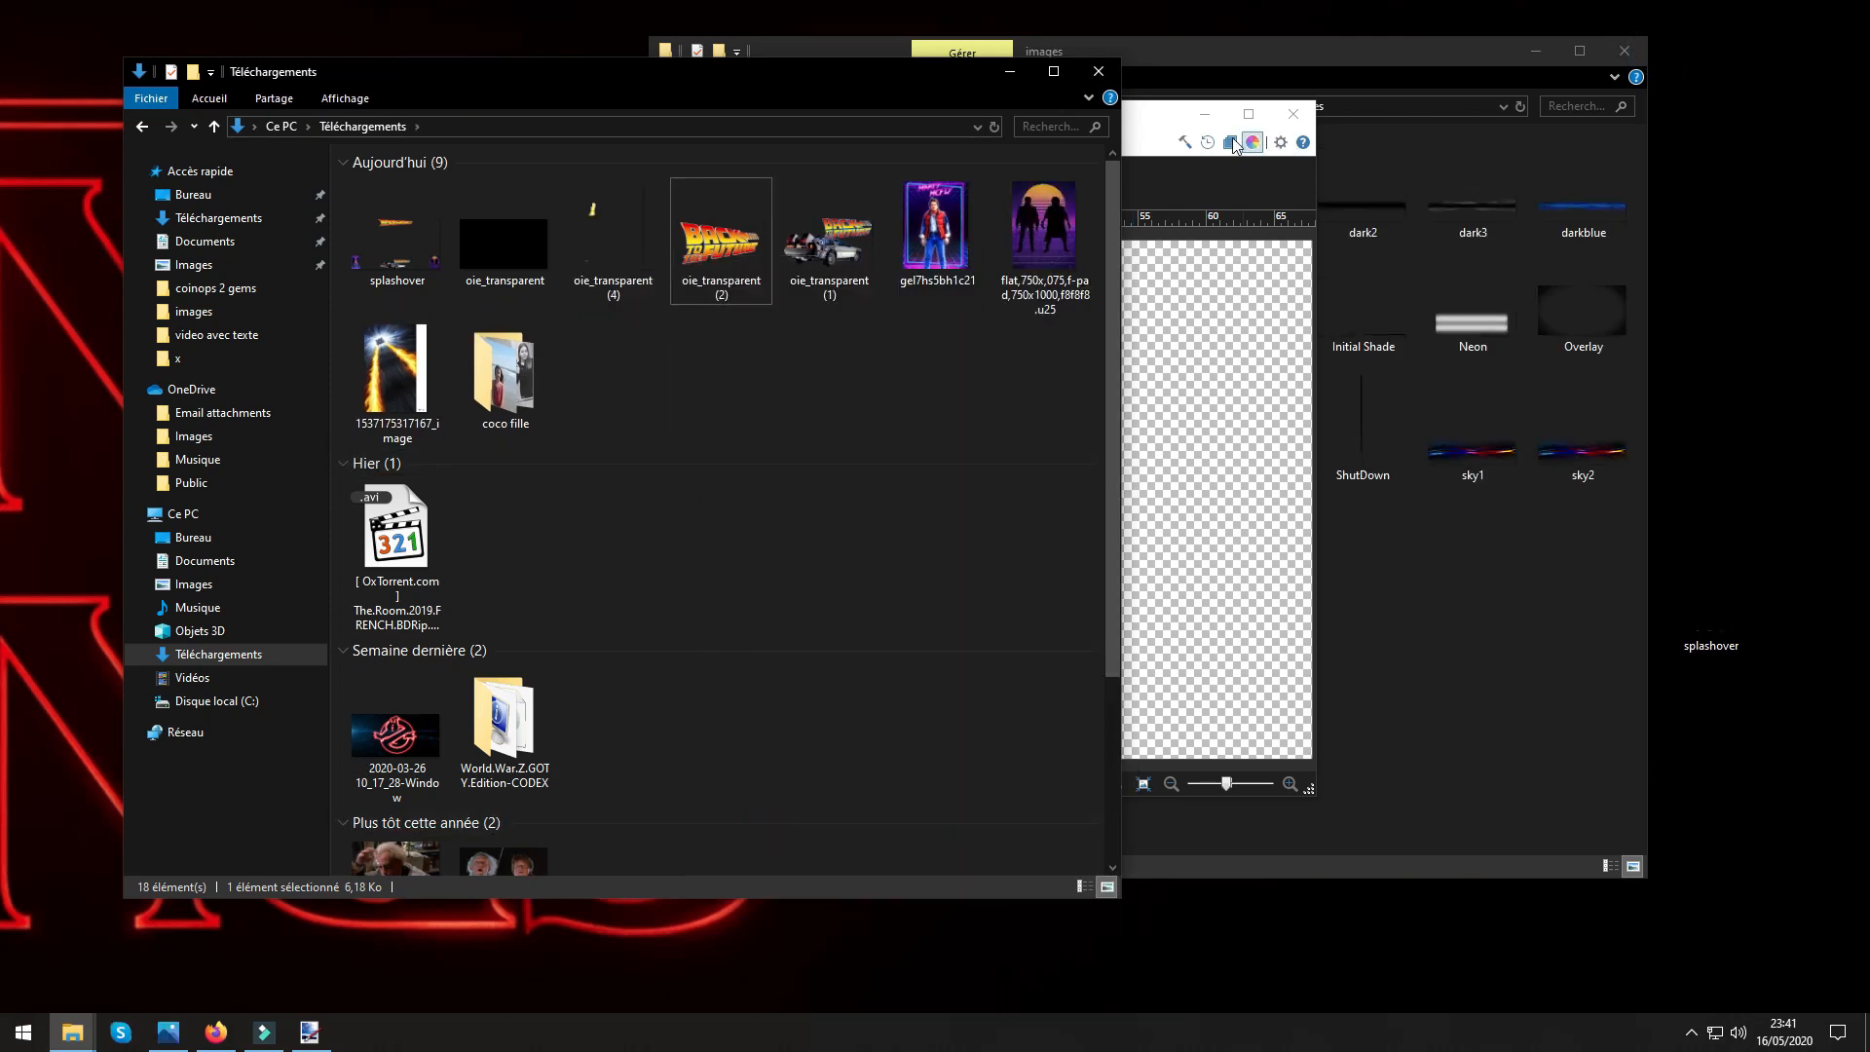
Import oie_transparent (4) from a file as a layer into the DeLorean image in paint.net.
left_click(1139, 117)
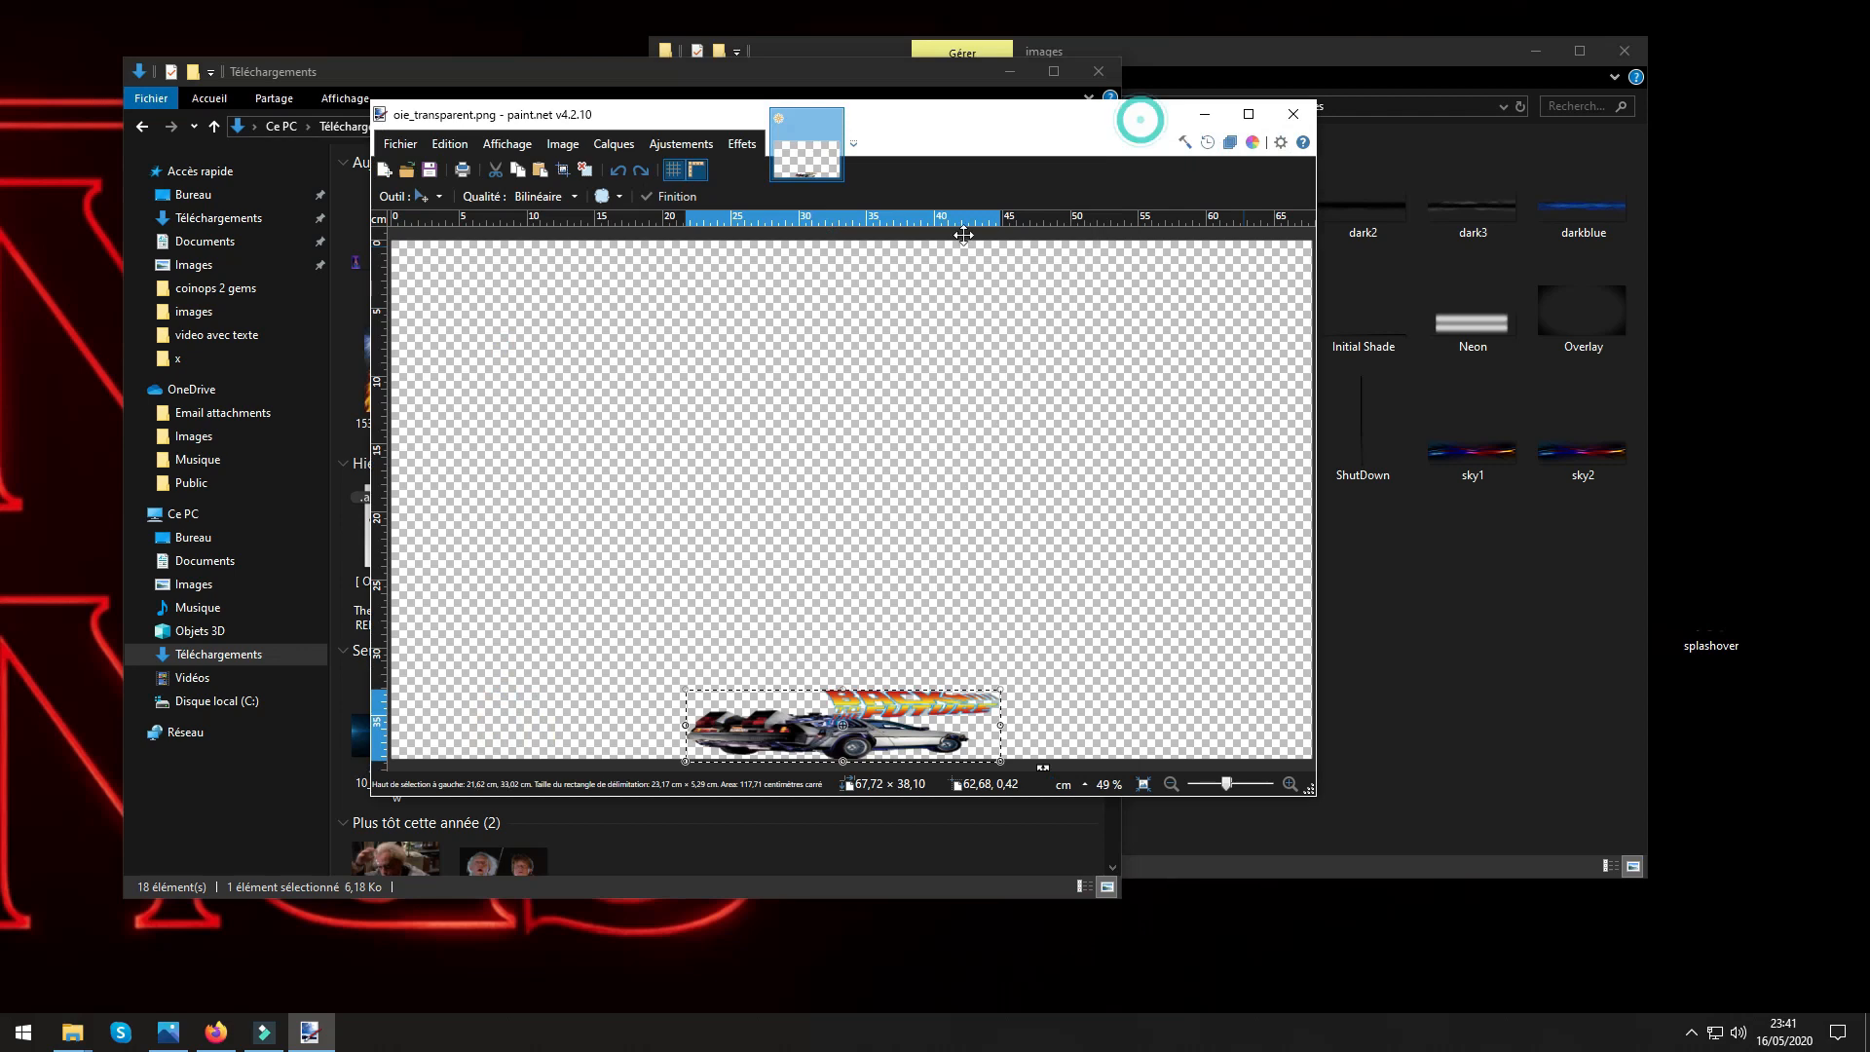
left_click(613, 143)
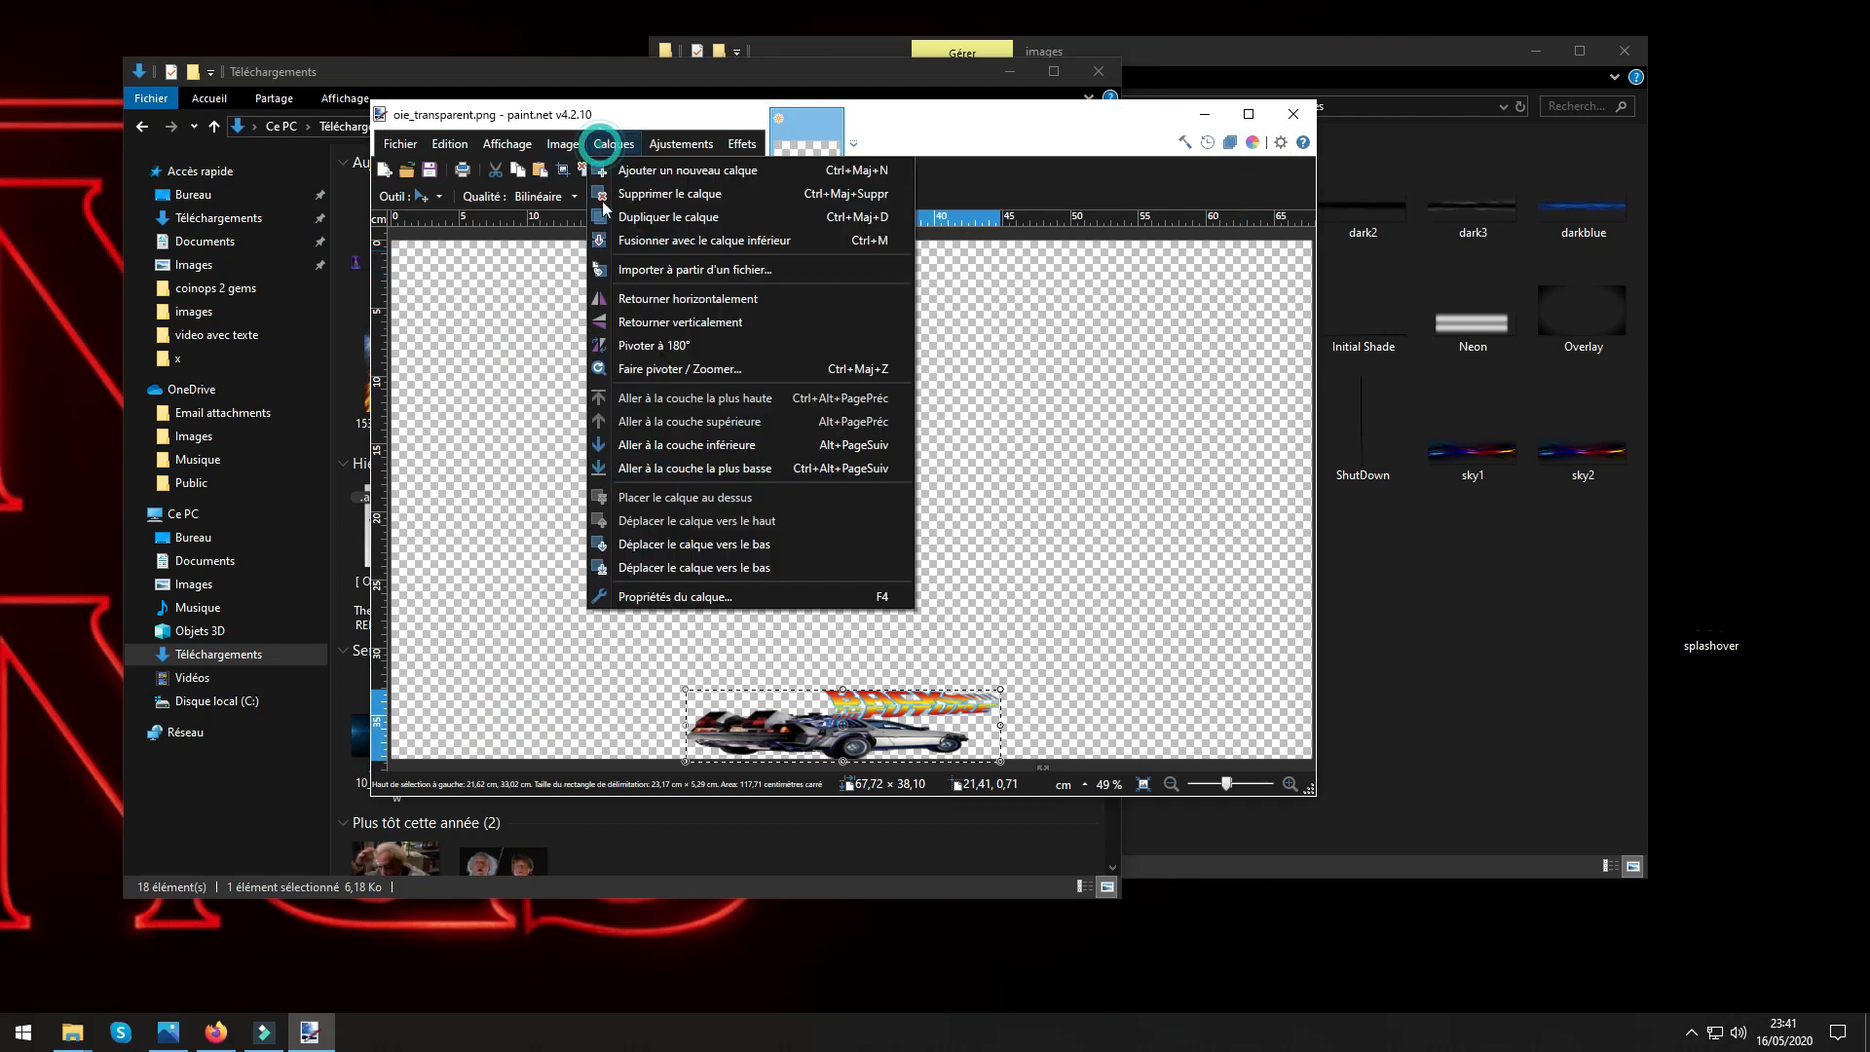
left_click(629, 269)
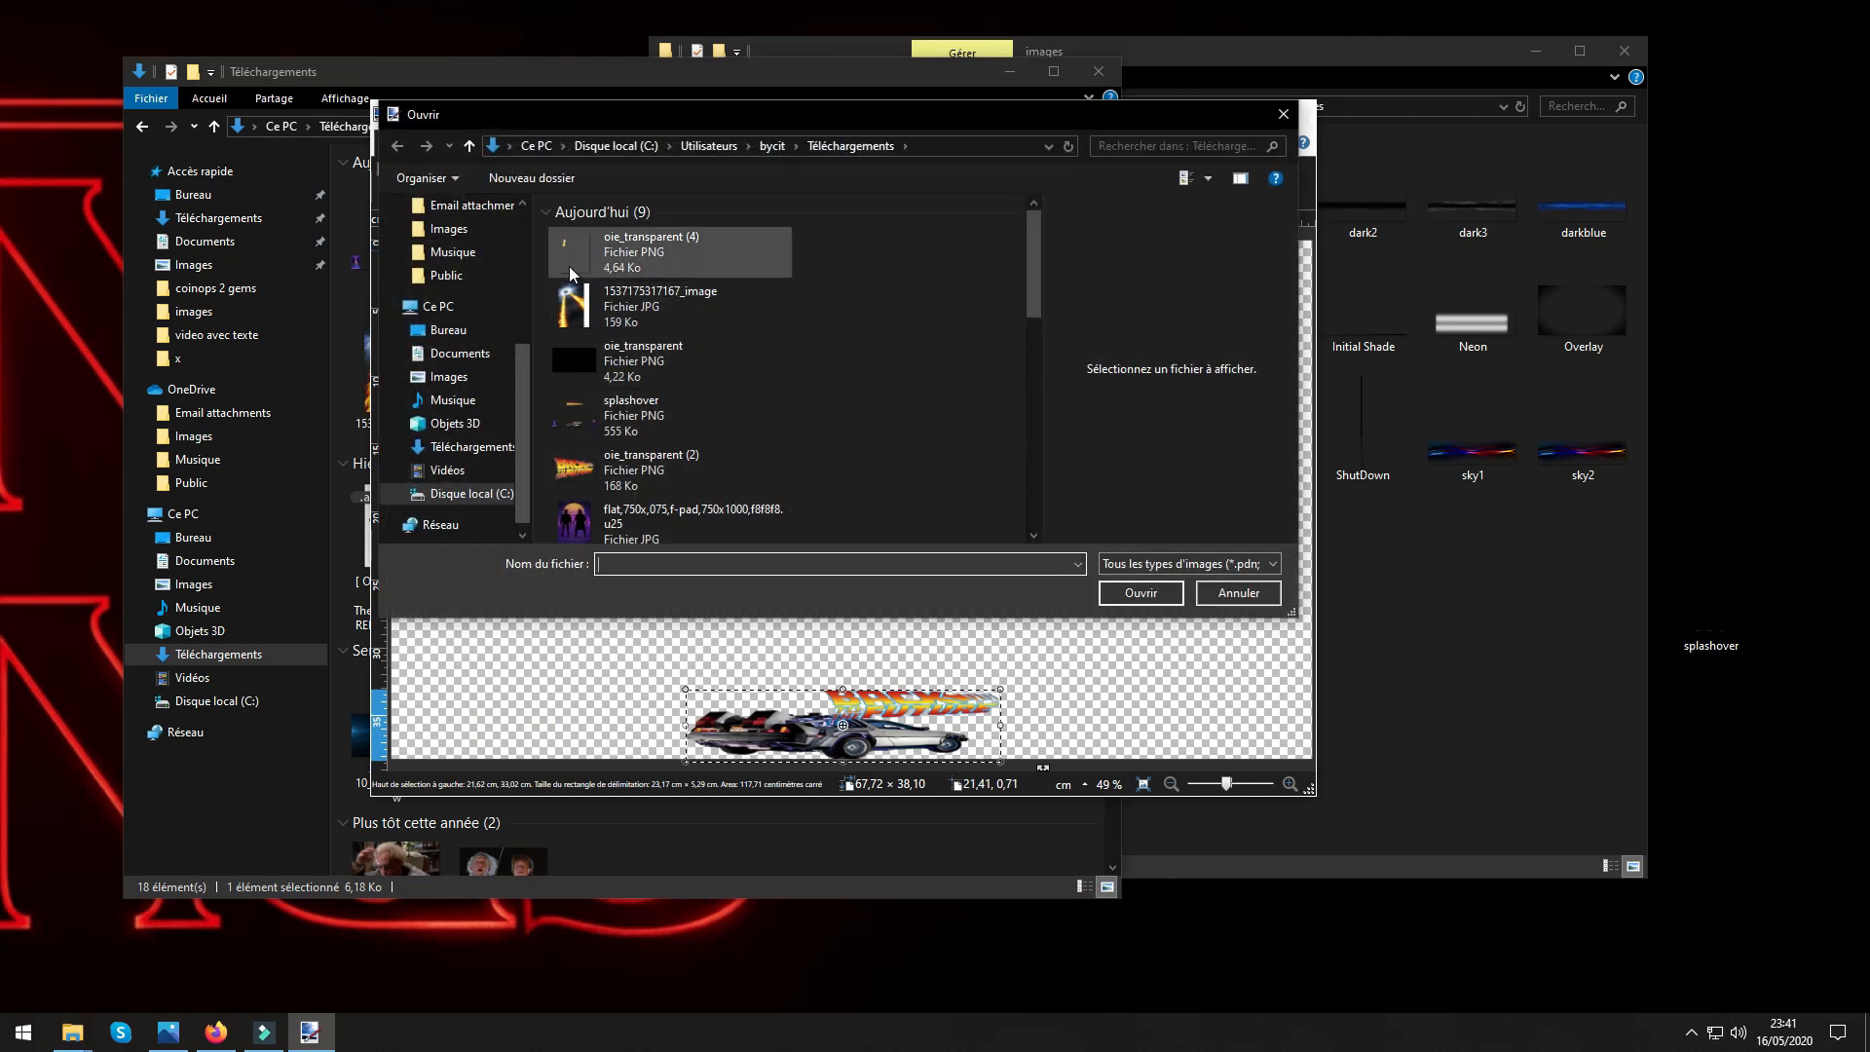
left_click(565, 255)
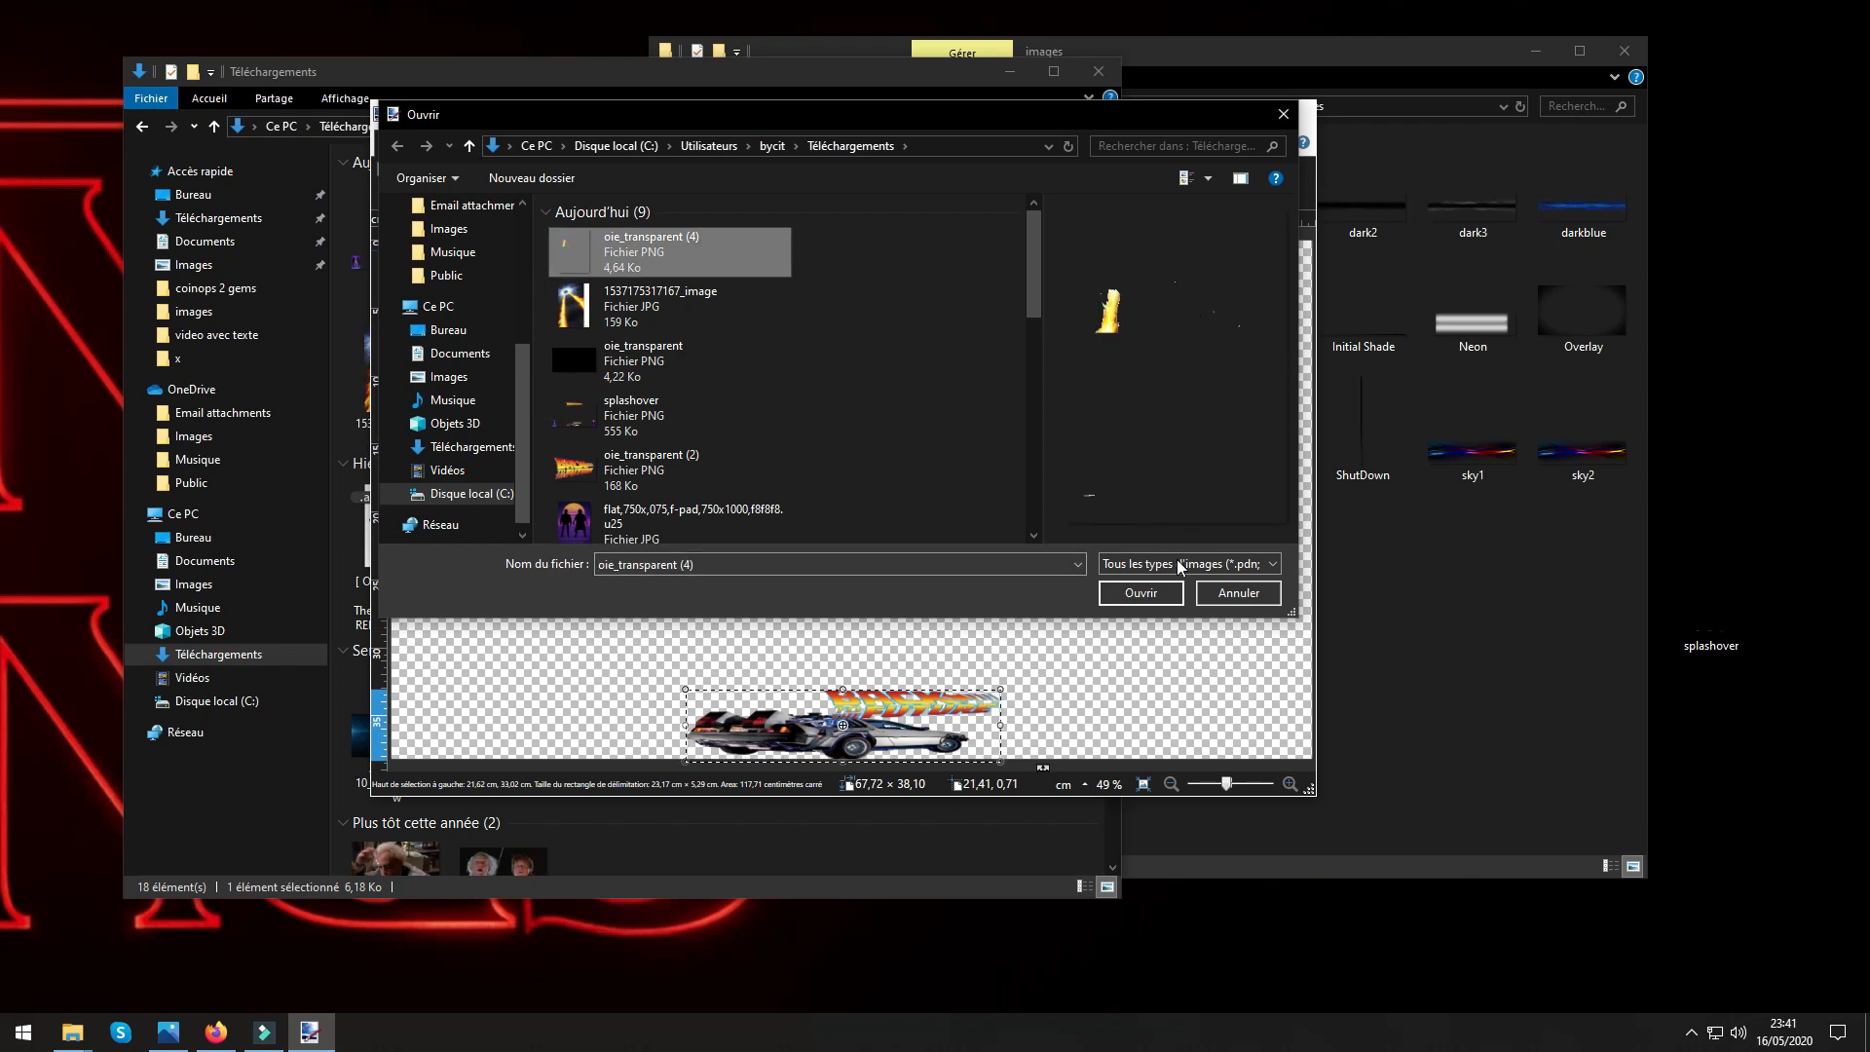
left_click(1141, 593)
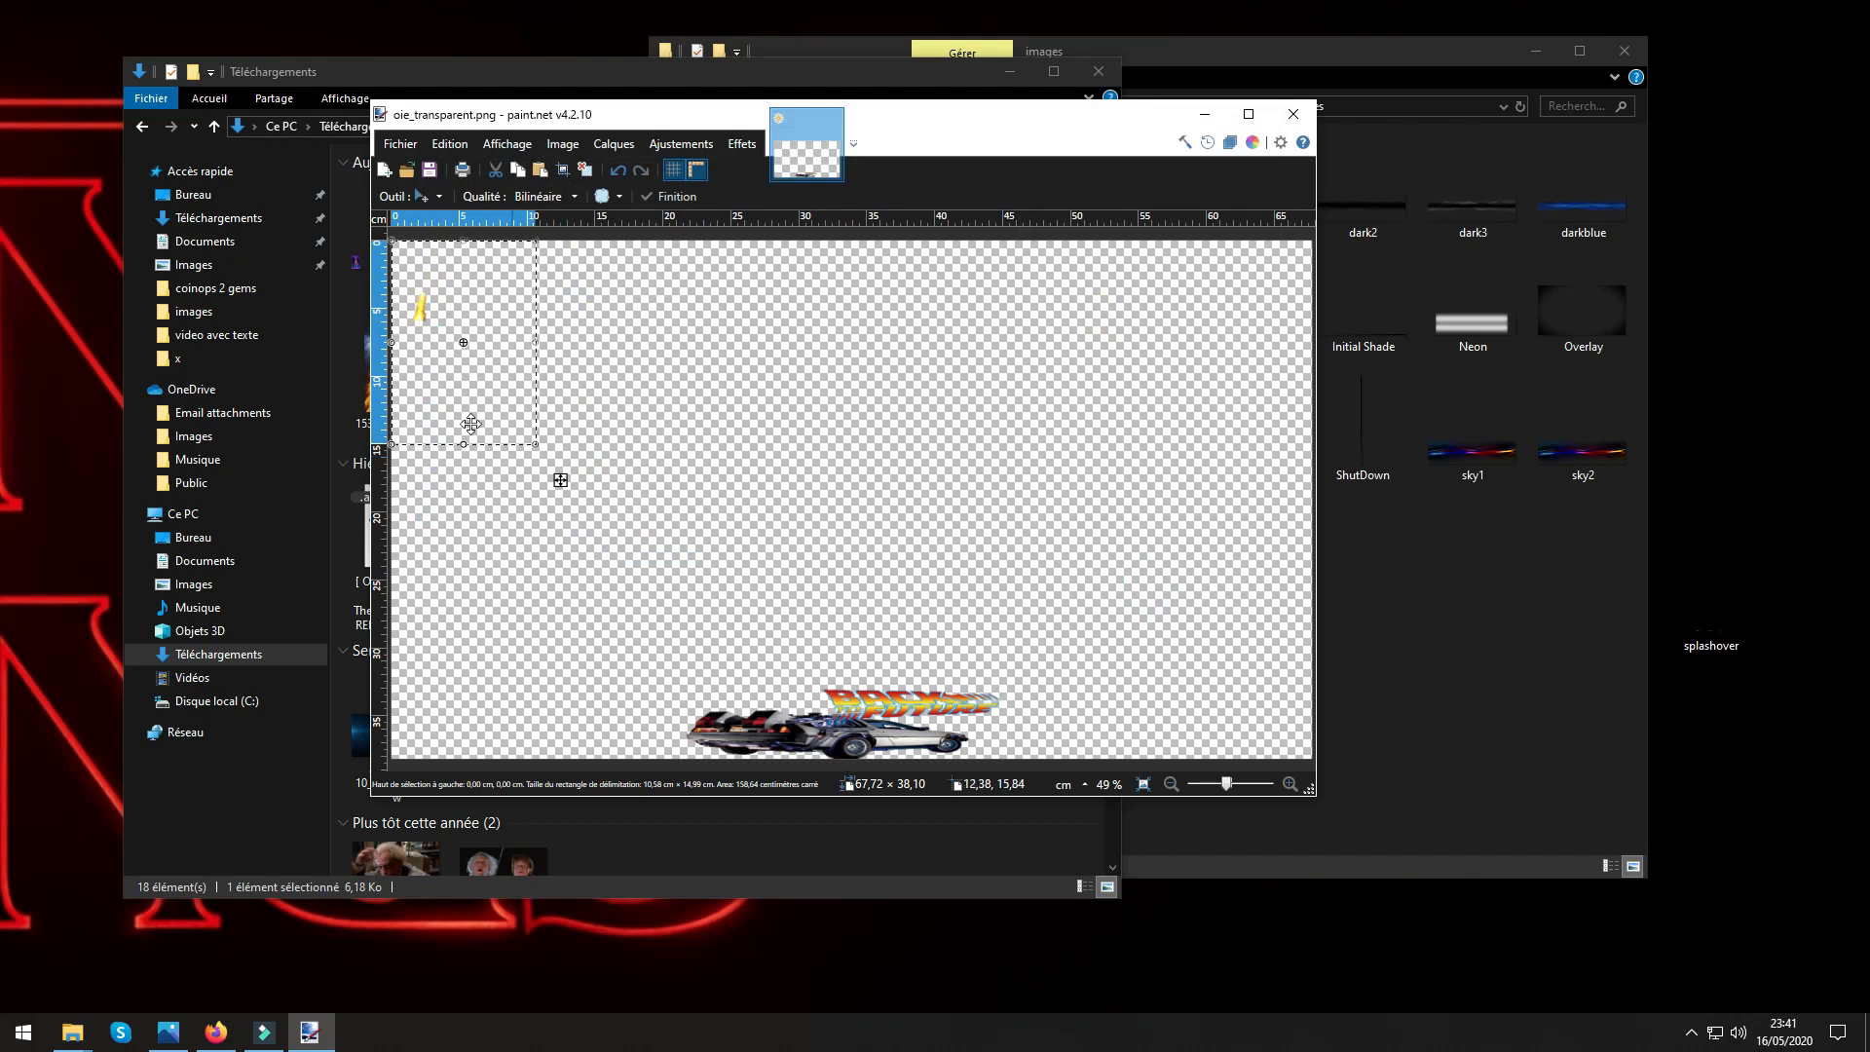
Rotate the imported flame until it lies nearly horizontal and move it down onto the DeLorean.
left_click_drag(491, 434, 666, 459)
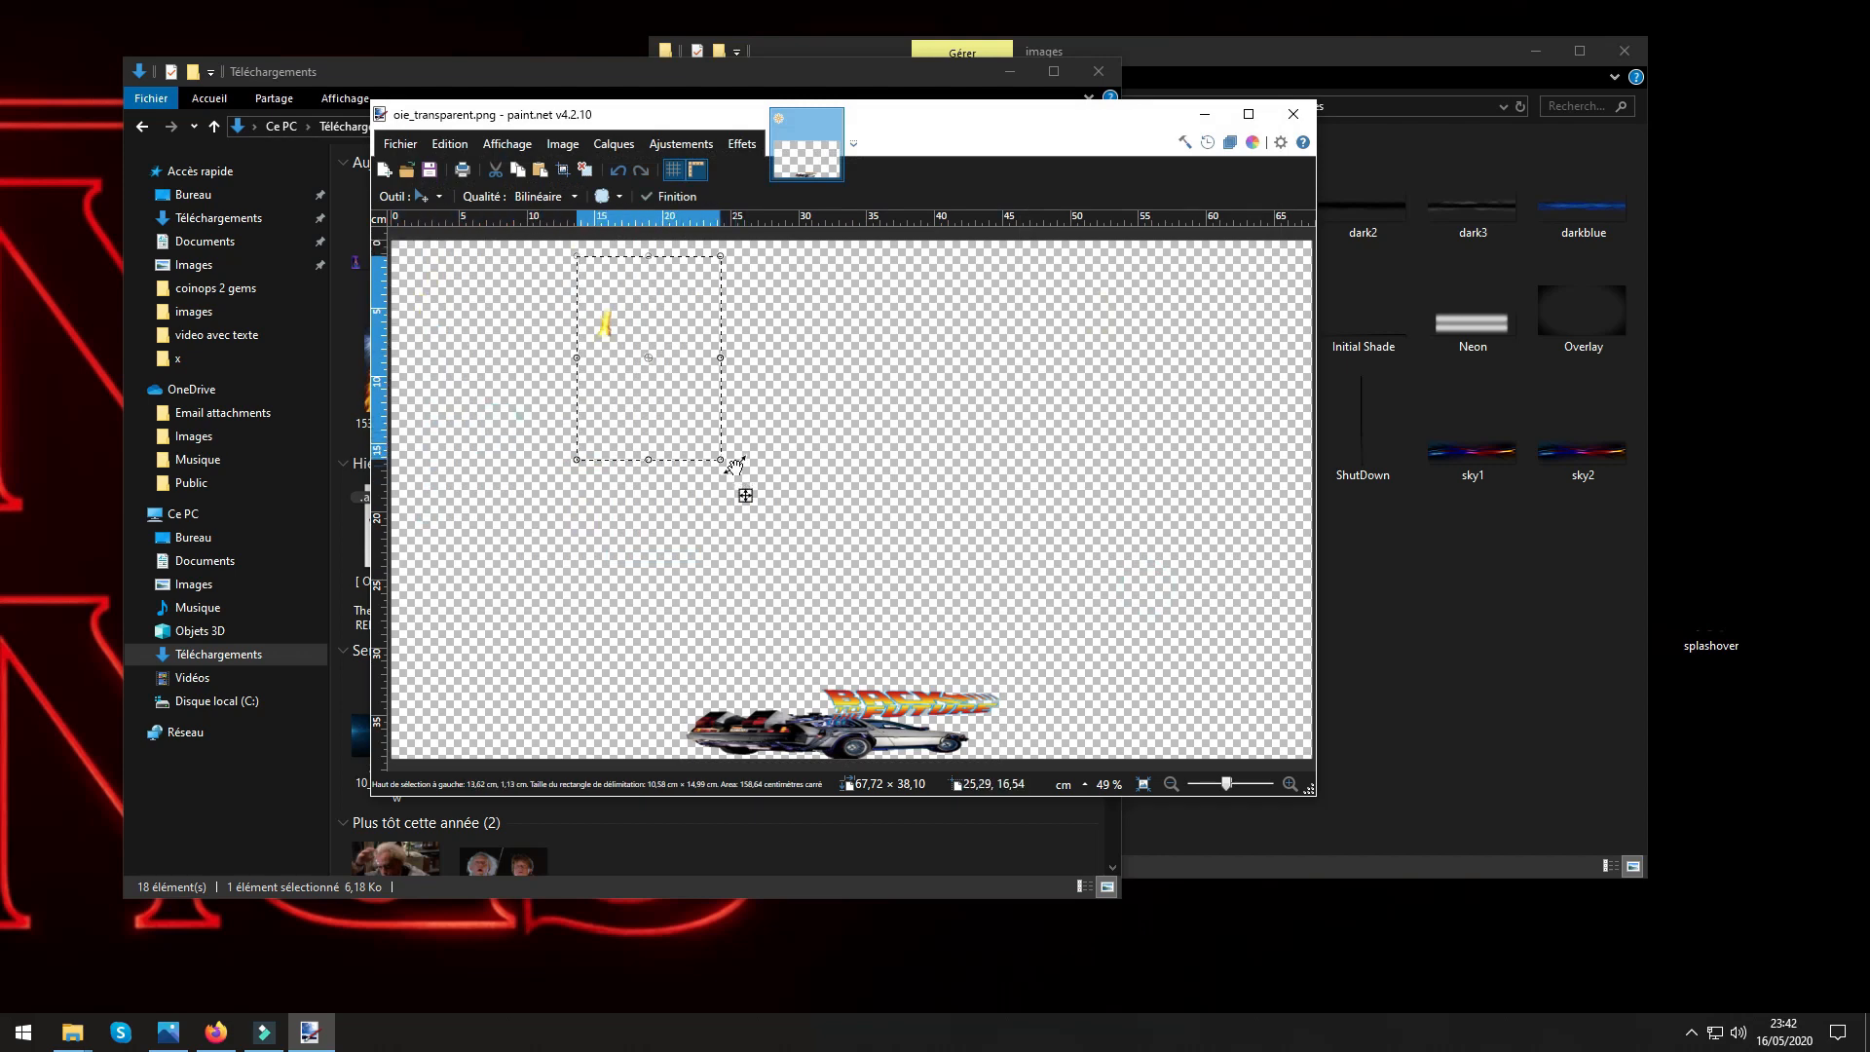
left_click_drag(740, 482, 879, 400)
left_click_drag(671, 490, 869, 441)
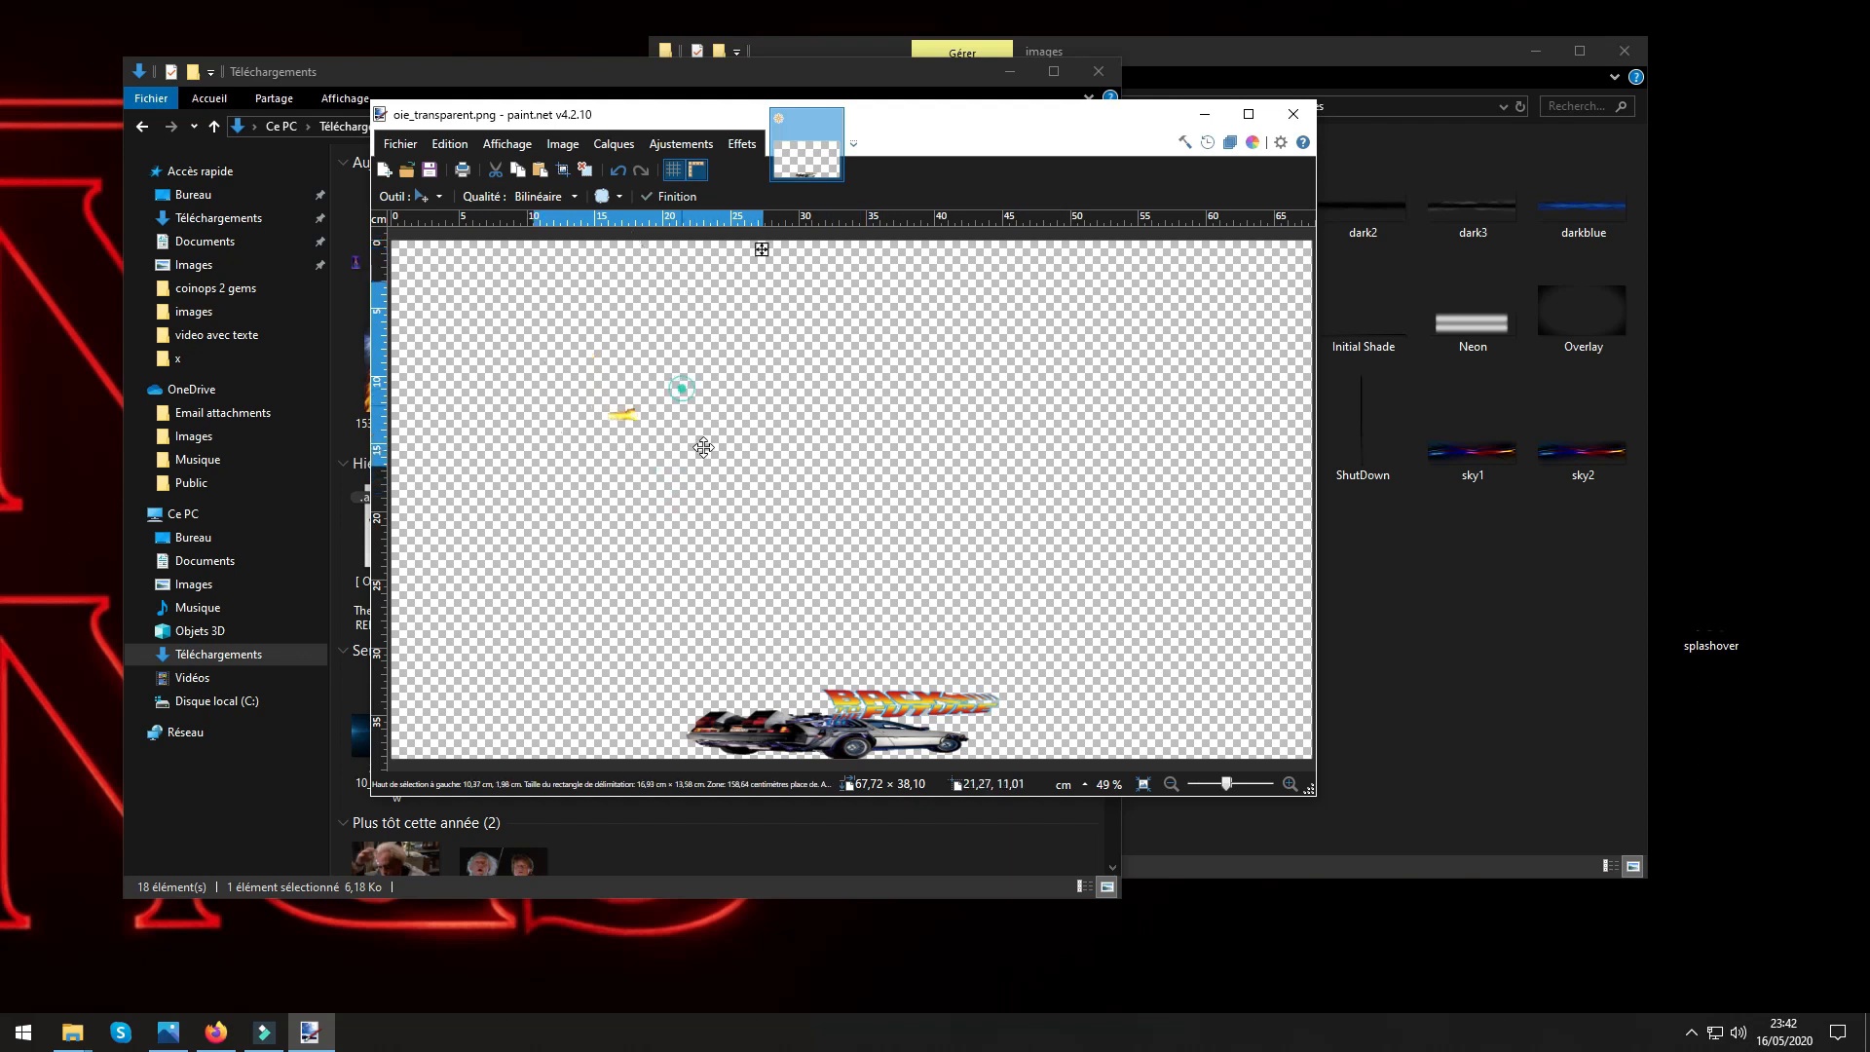
left_click_drag(682, 385, 870, 738)
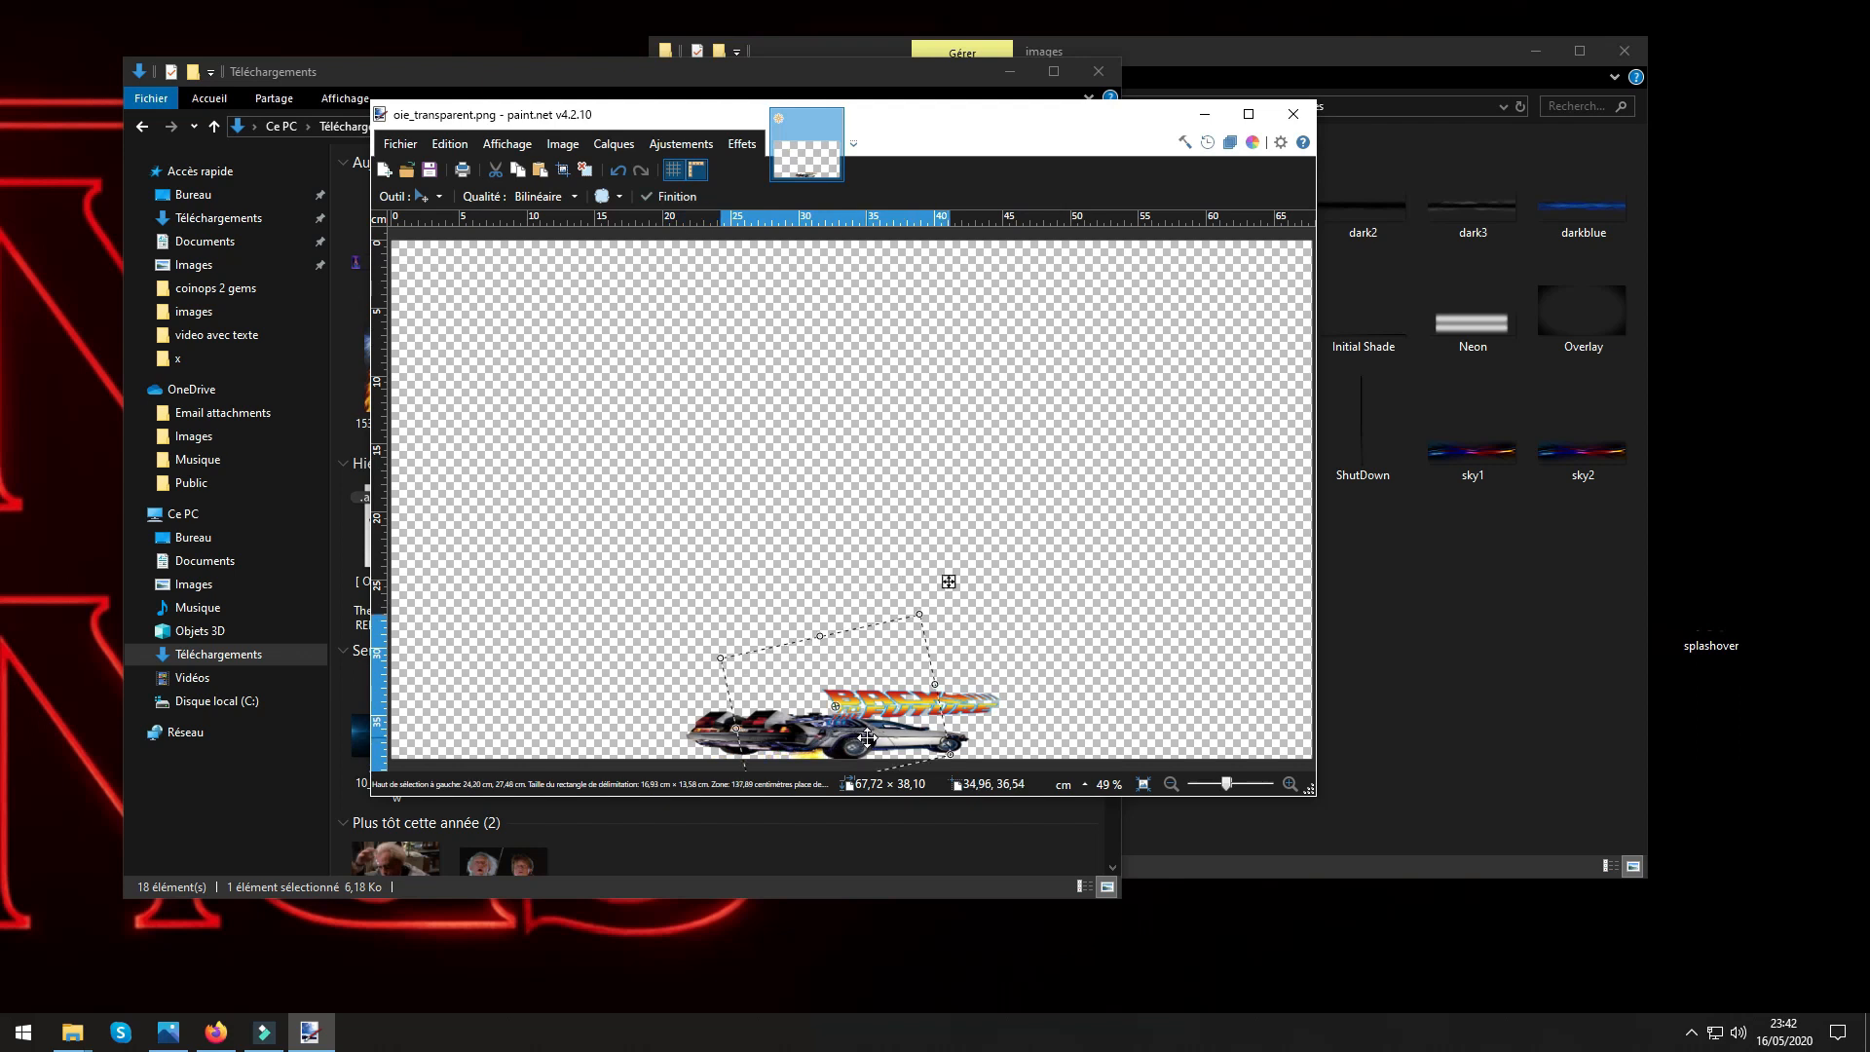
Lengthen and flatten the flame into a thin streak, stretching its bounding rectangle to about 53 cm wide.
left_click_drag(717, 662, 681, 606)
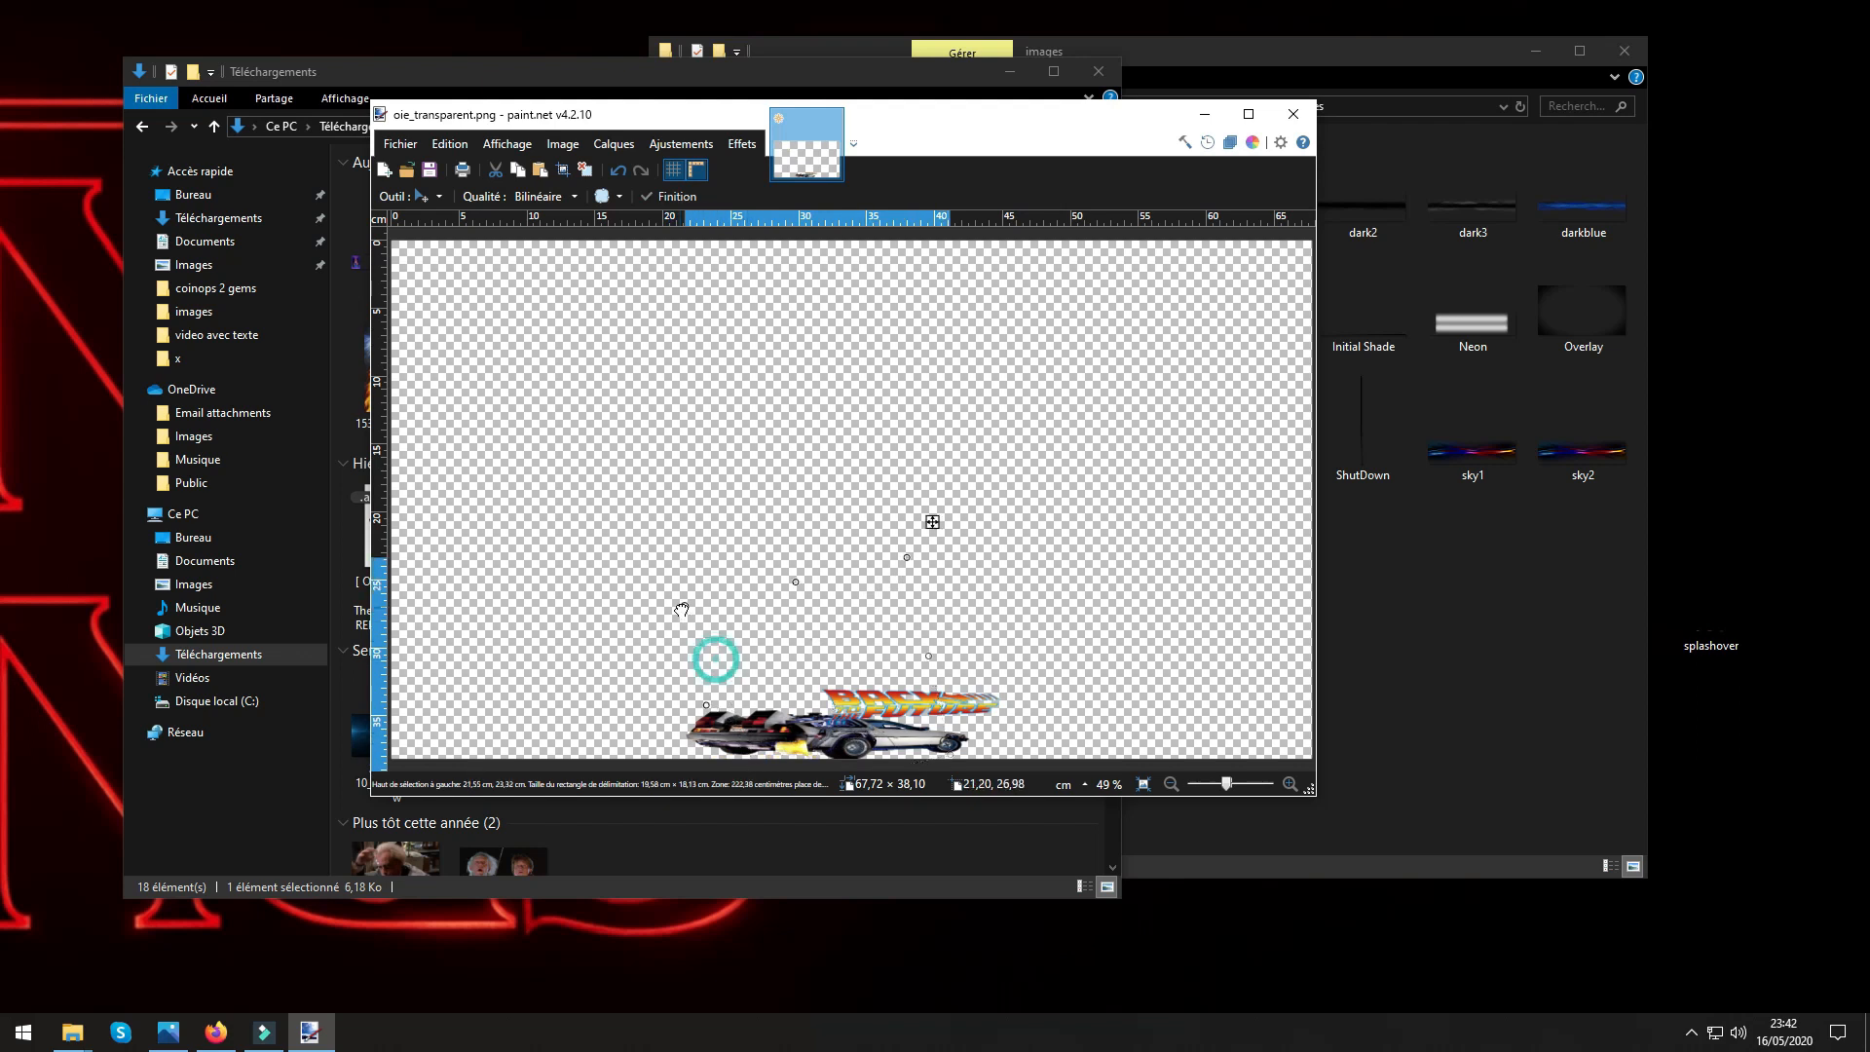
left_click_drag(707, 711, 543, 683)
left_click_drag(669, 672, 684, 549)
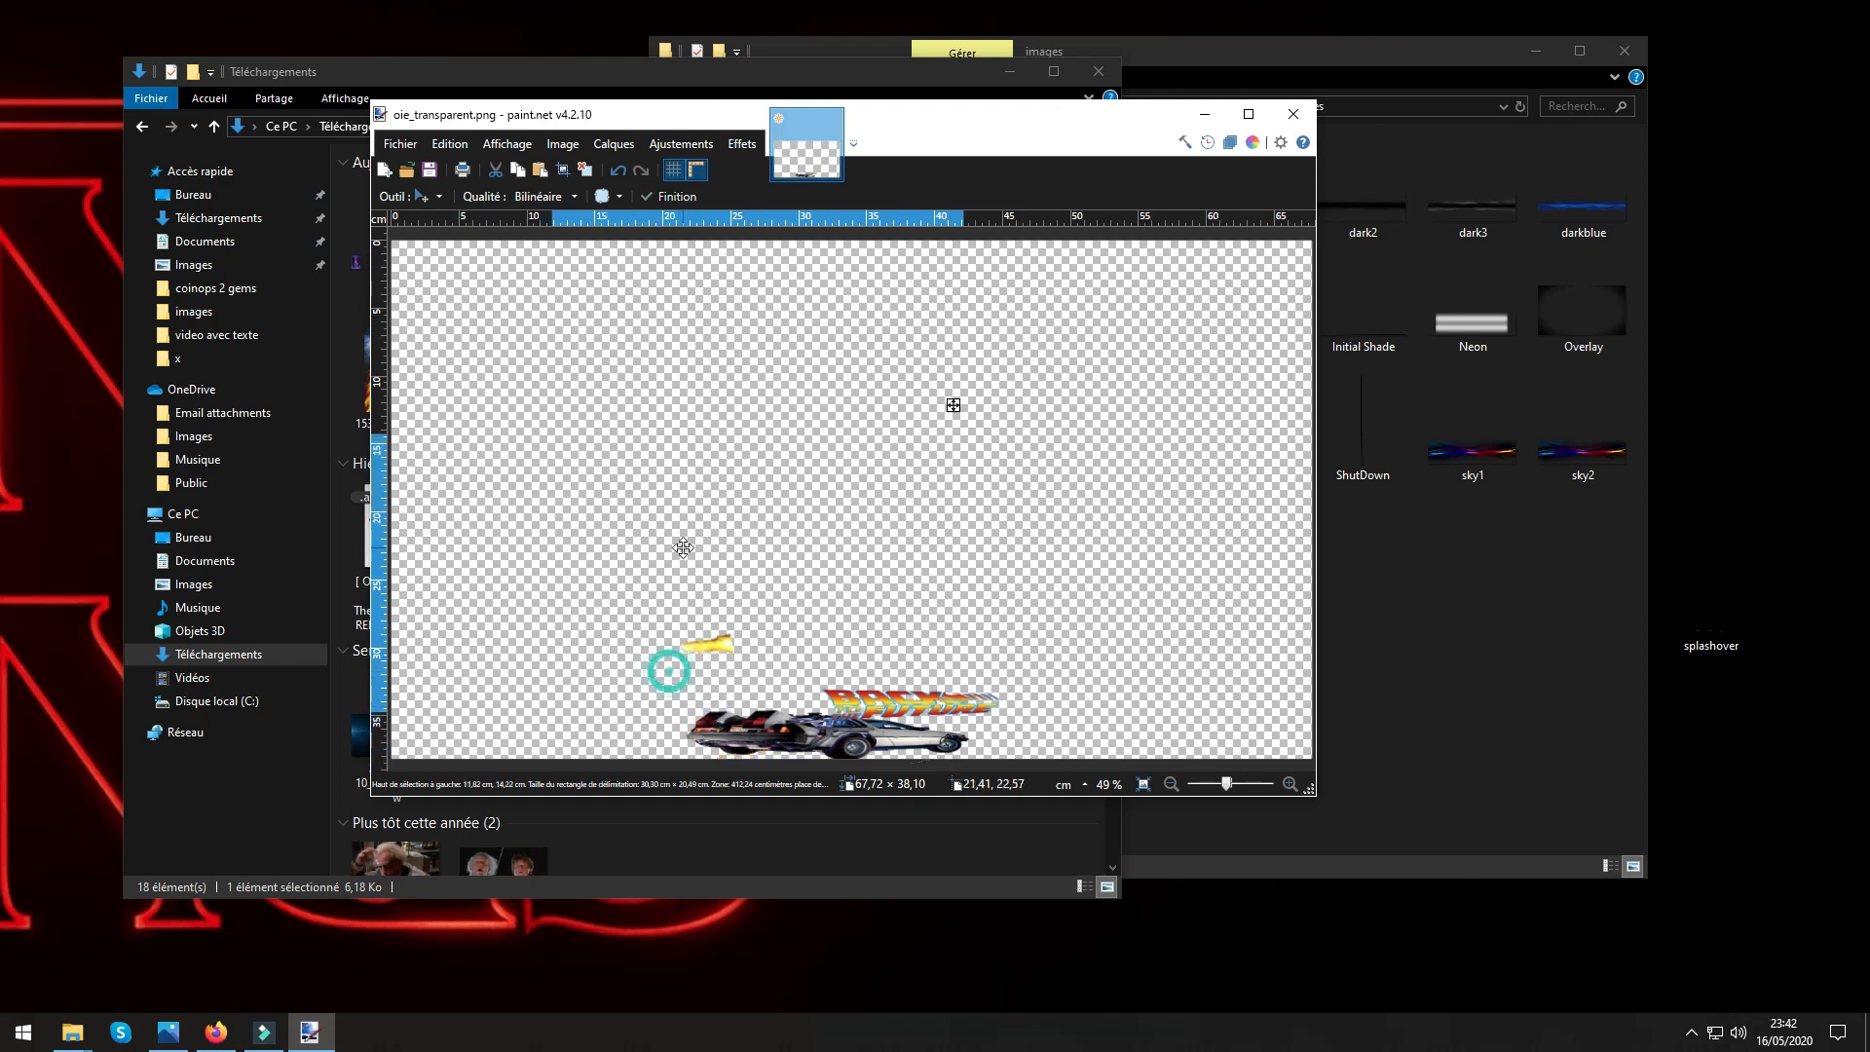
left_click_drag(568, 613, 466, 617)
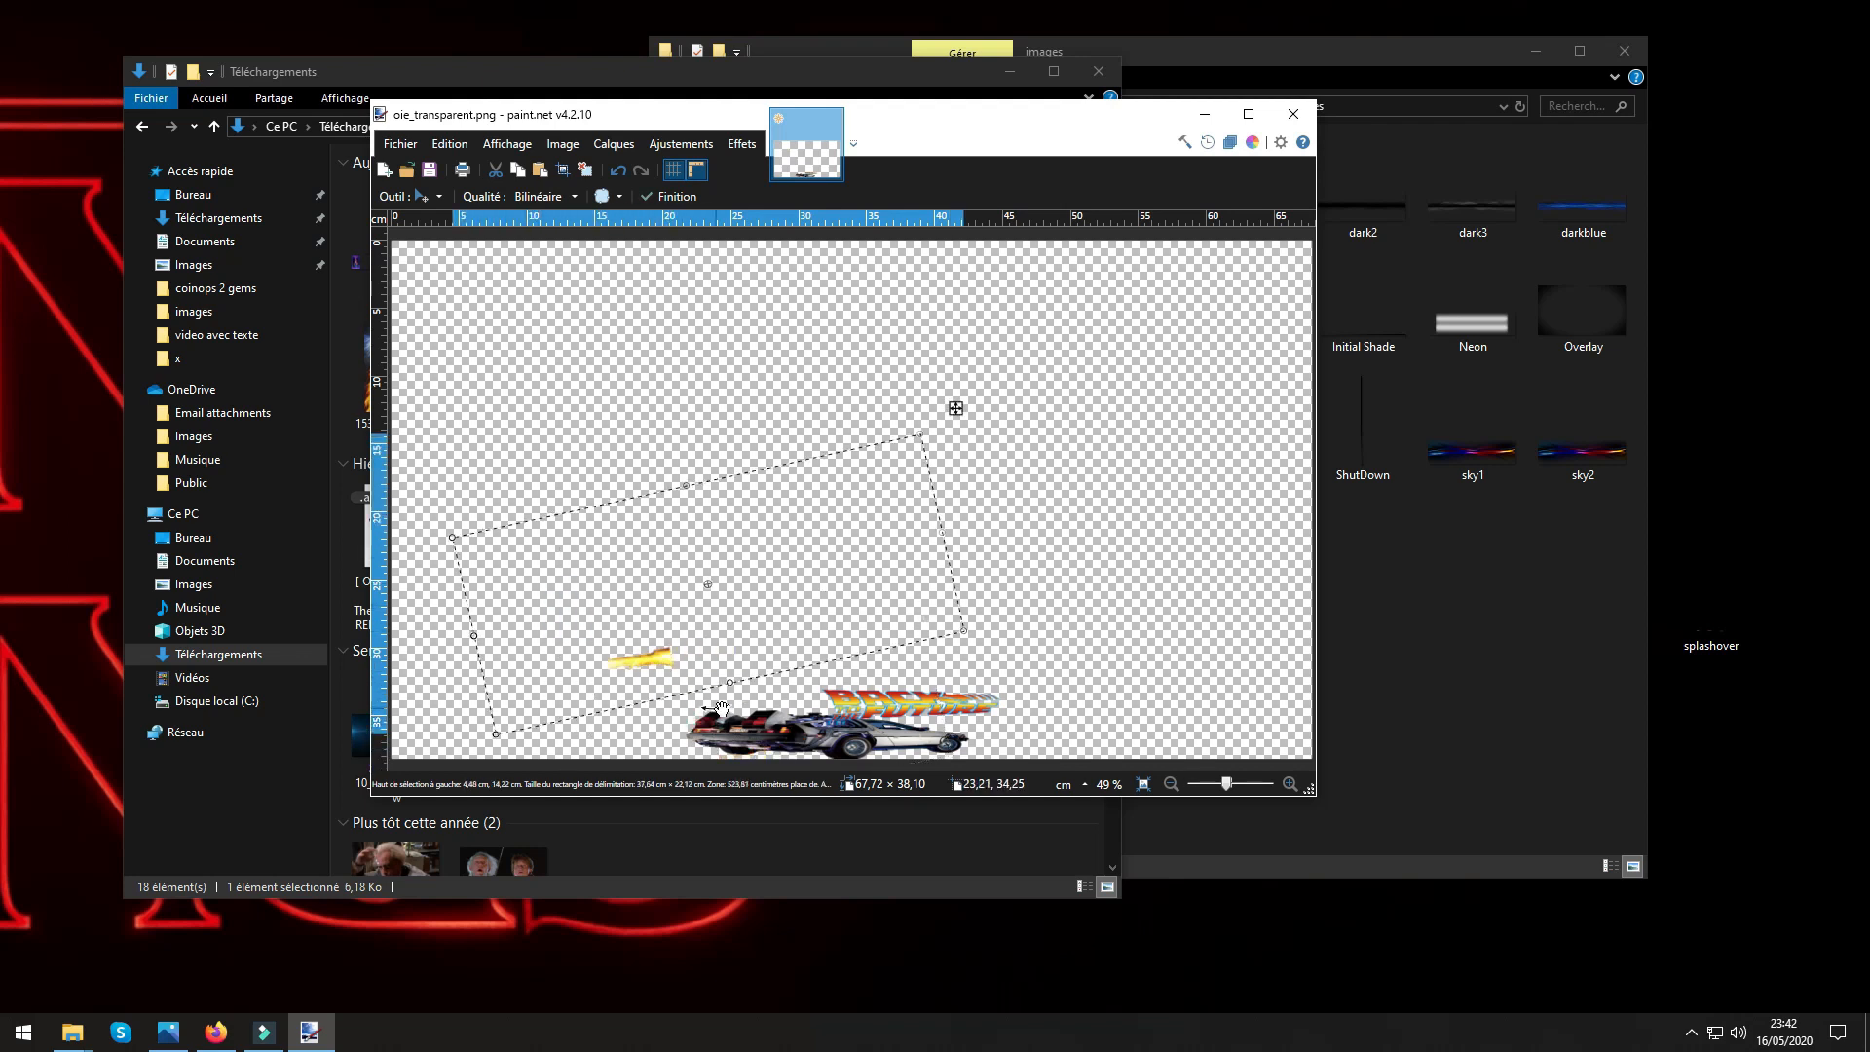
left_click_drag(734, 685, 729, 602)
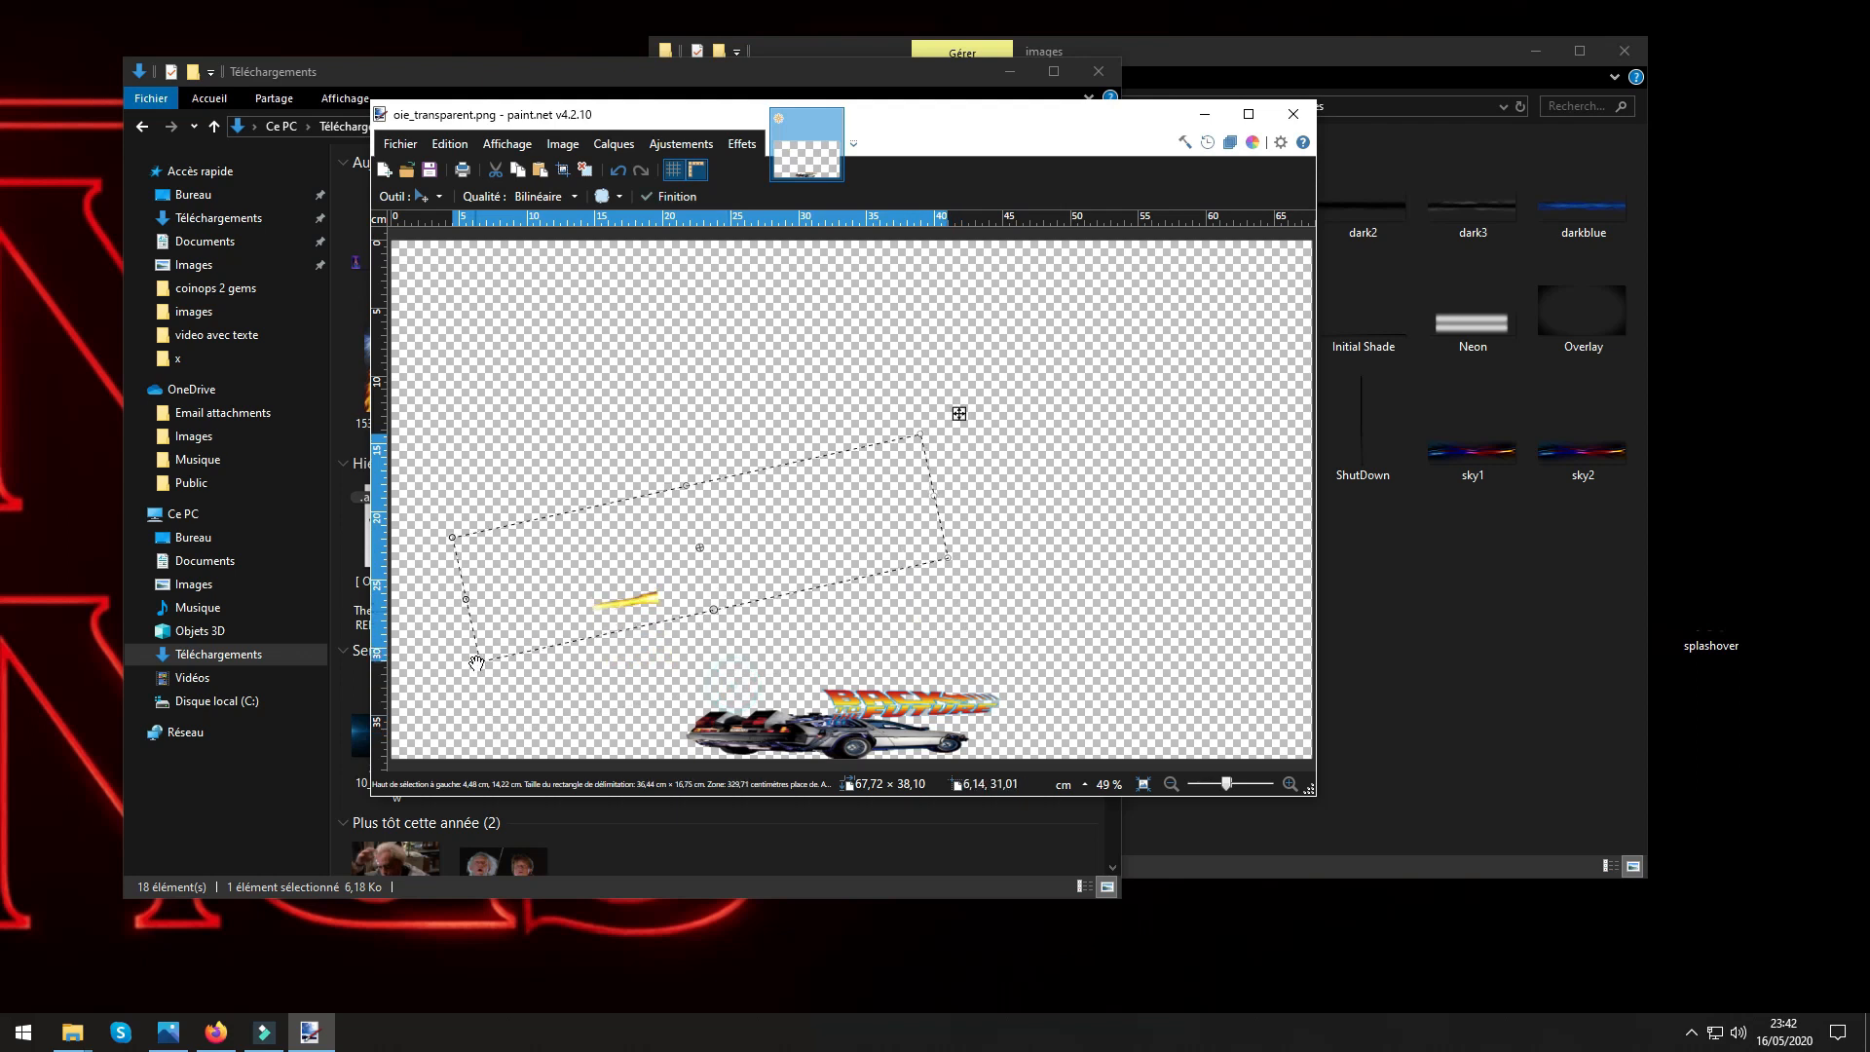
left_click_drag(934, 499, 1156, 447)
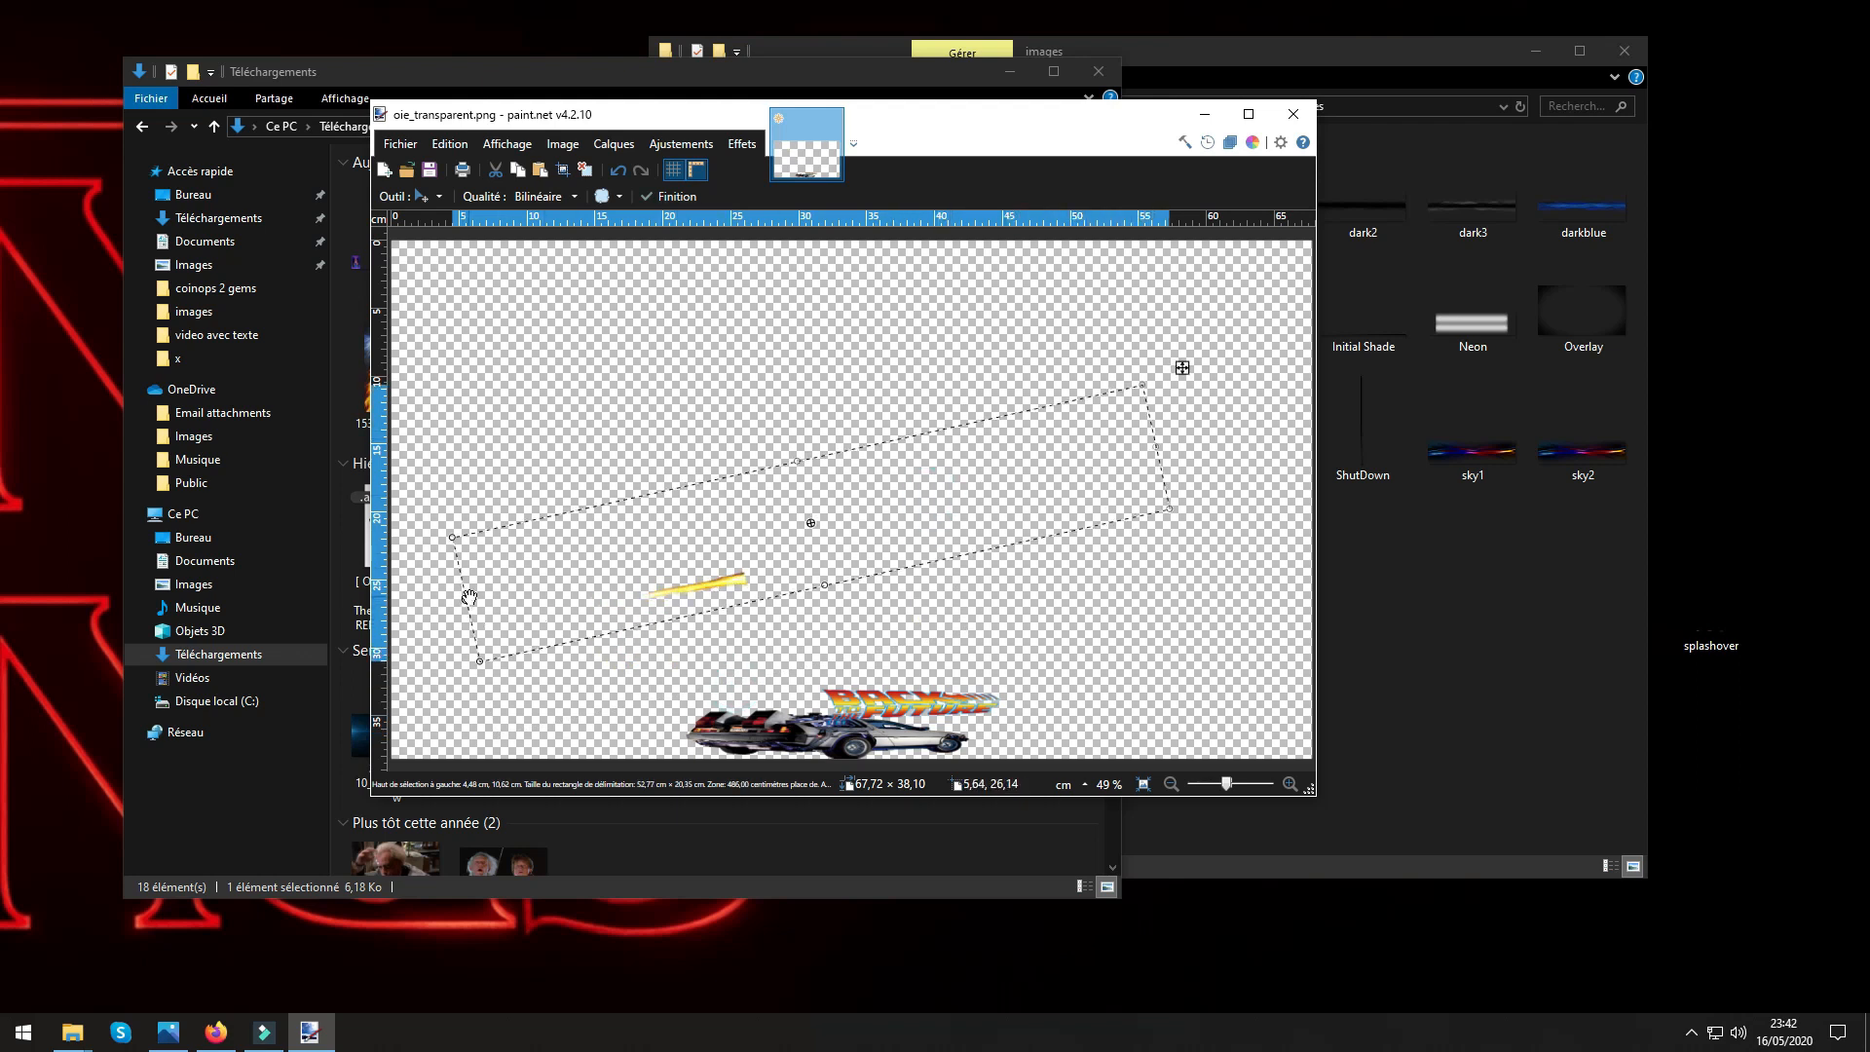
left_click_drag(467, 600, 452, 603)
Rotate the flame closer to horizontal, place it beneath the rear of the DeLorean, and deselect it.
left_click_drag(1240, 491, 1219, 639)
left_click_drag(899, 623, 970, 698)
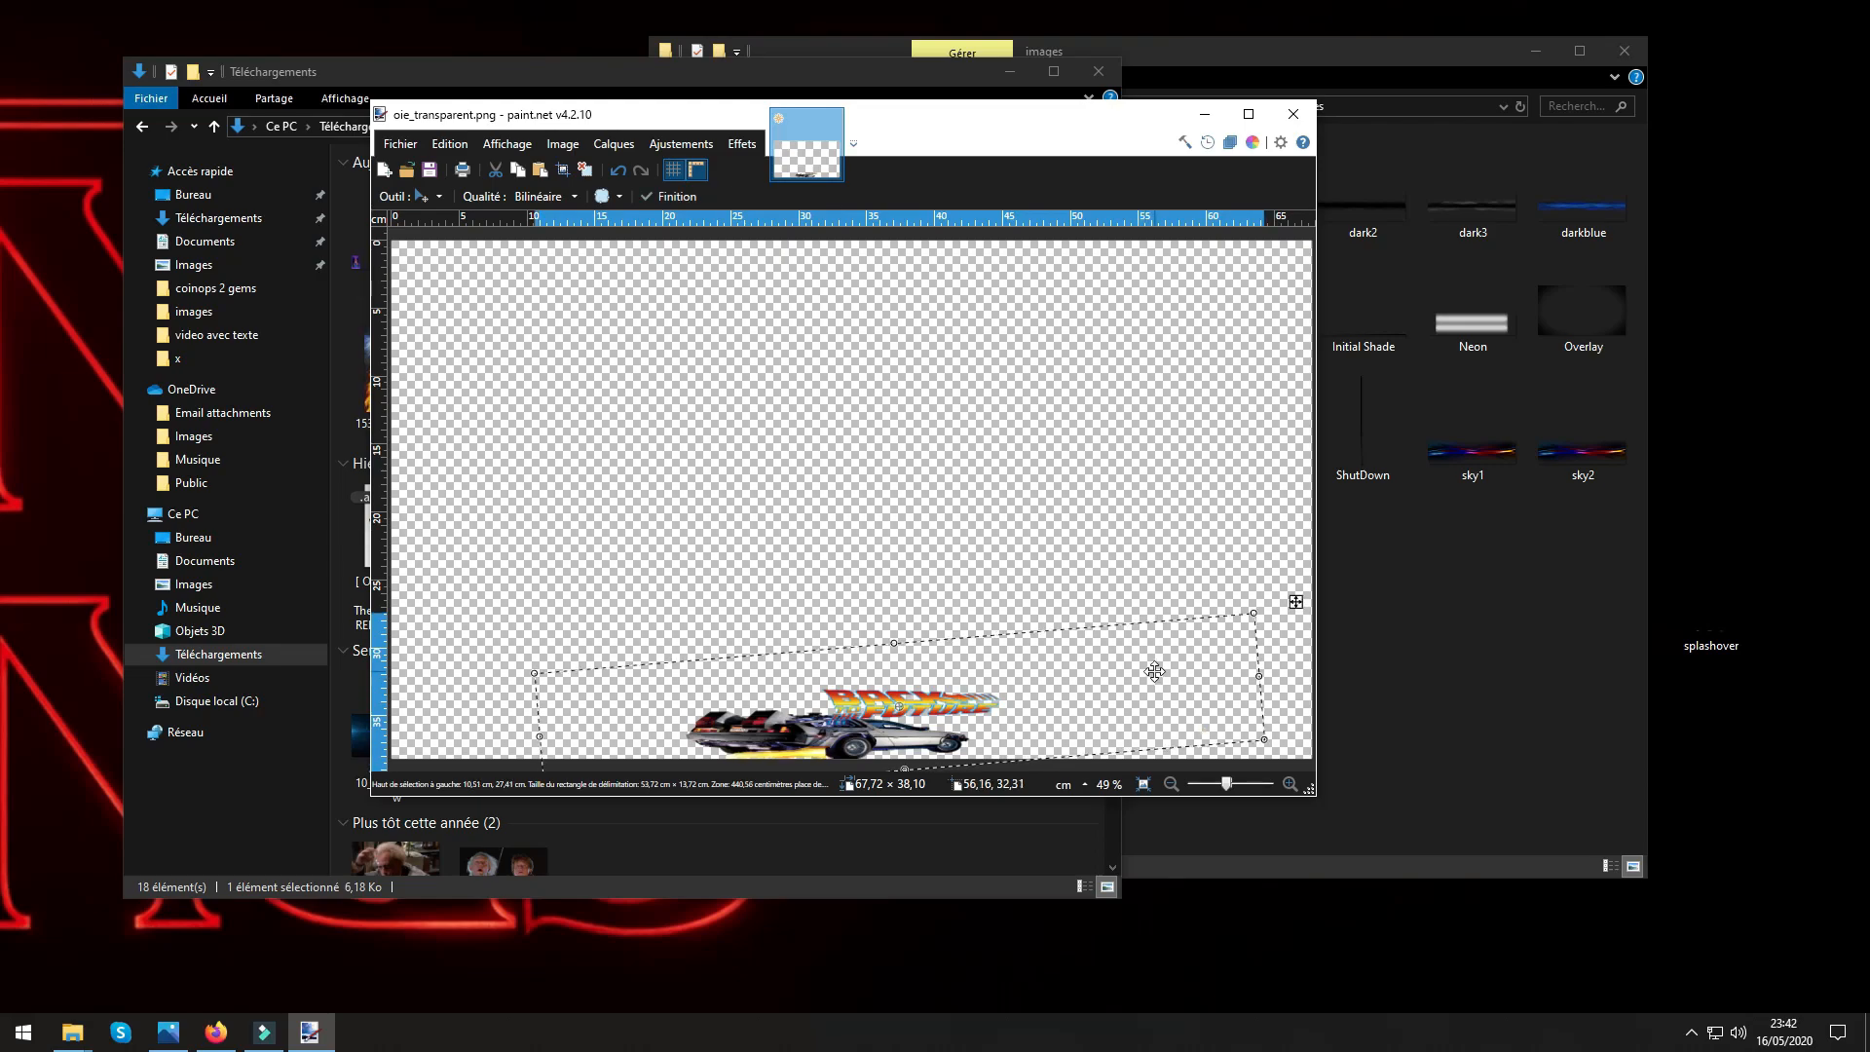
left_click_drag(1283, 672, 1285, 676)
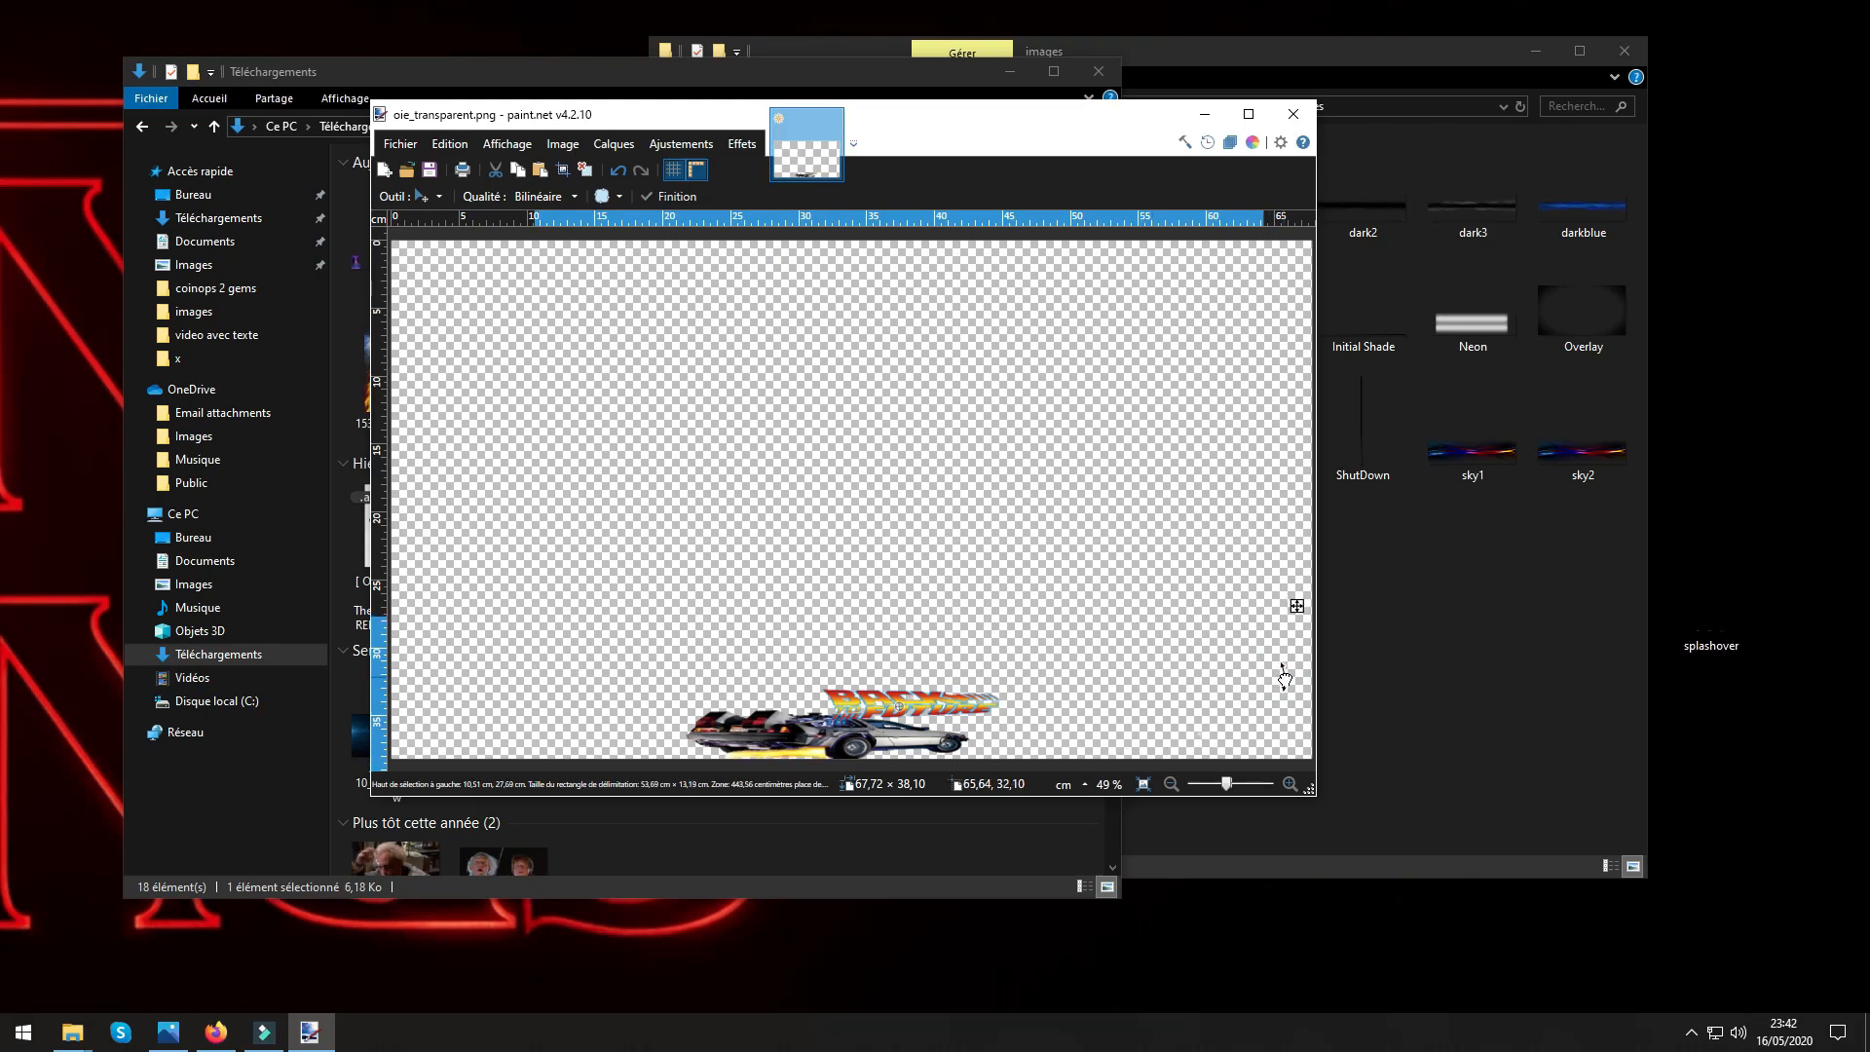
left_click_drag(1036, 711, 1035, 713)
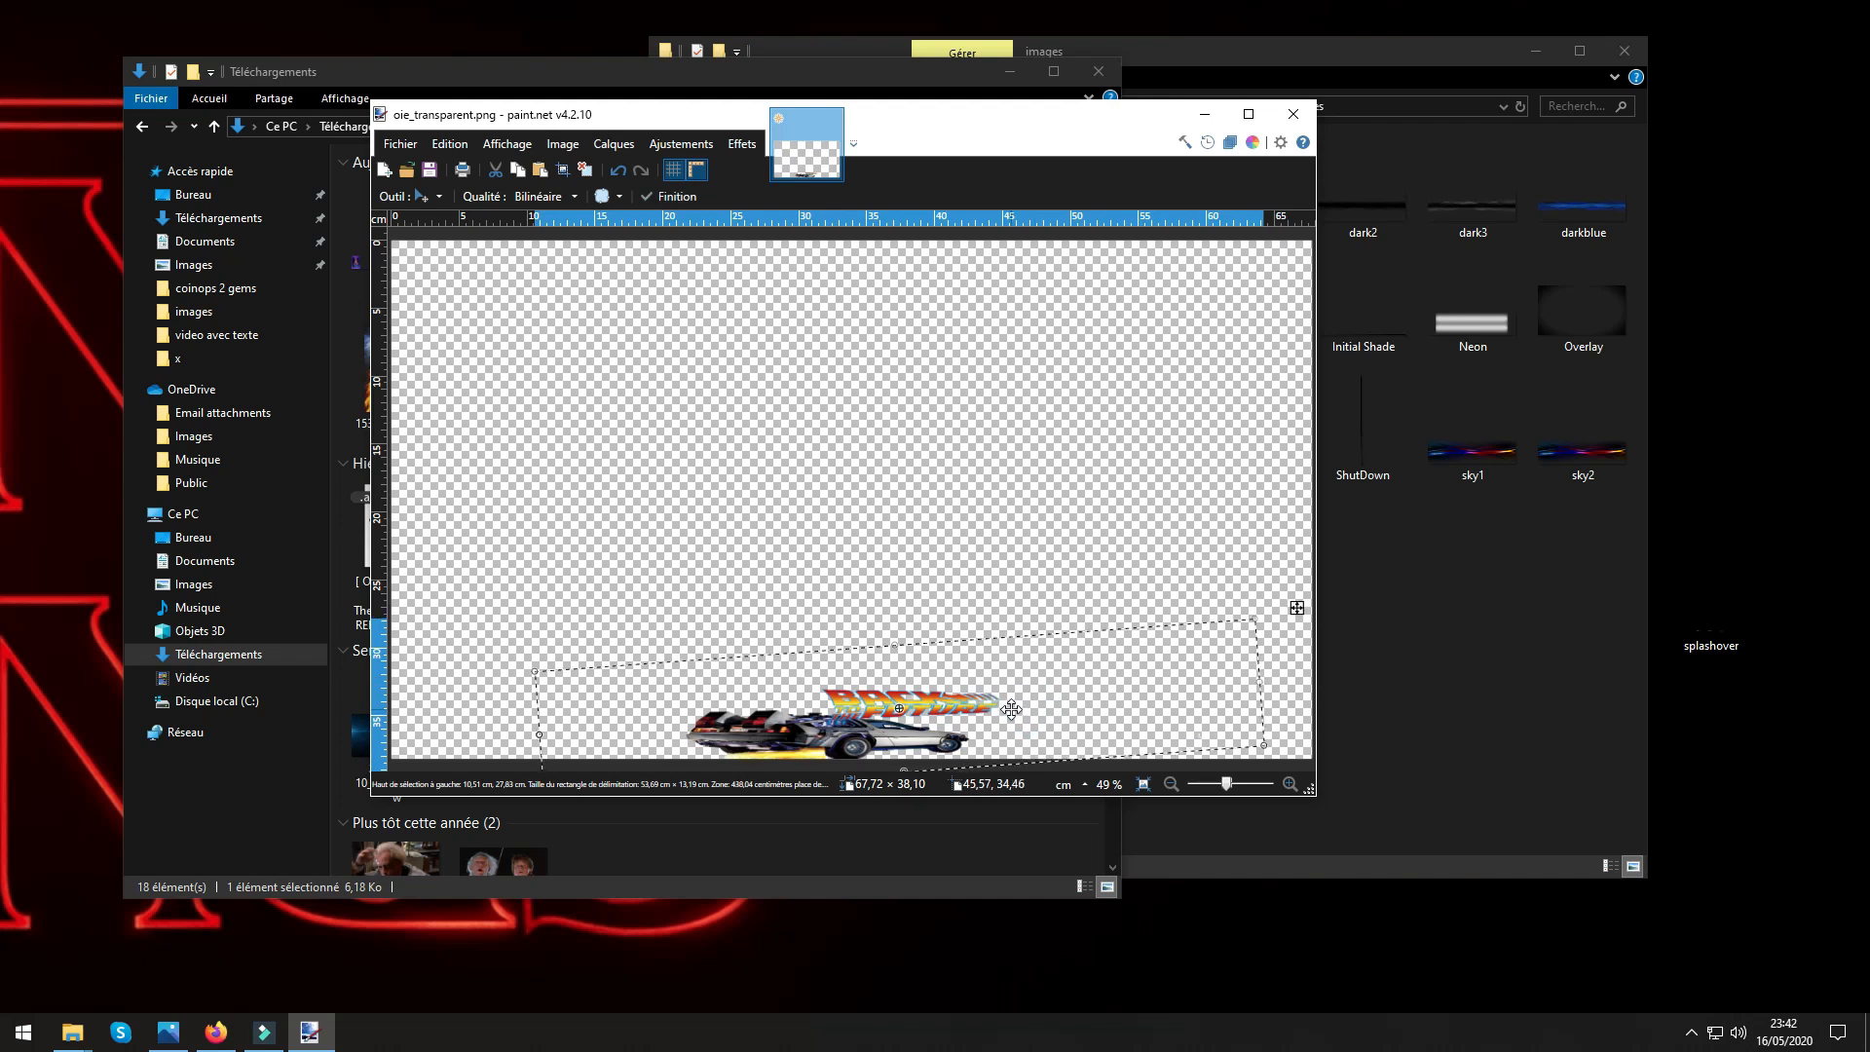
key("ctrl+d")
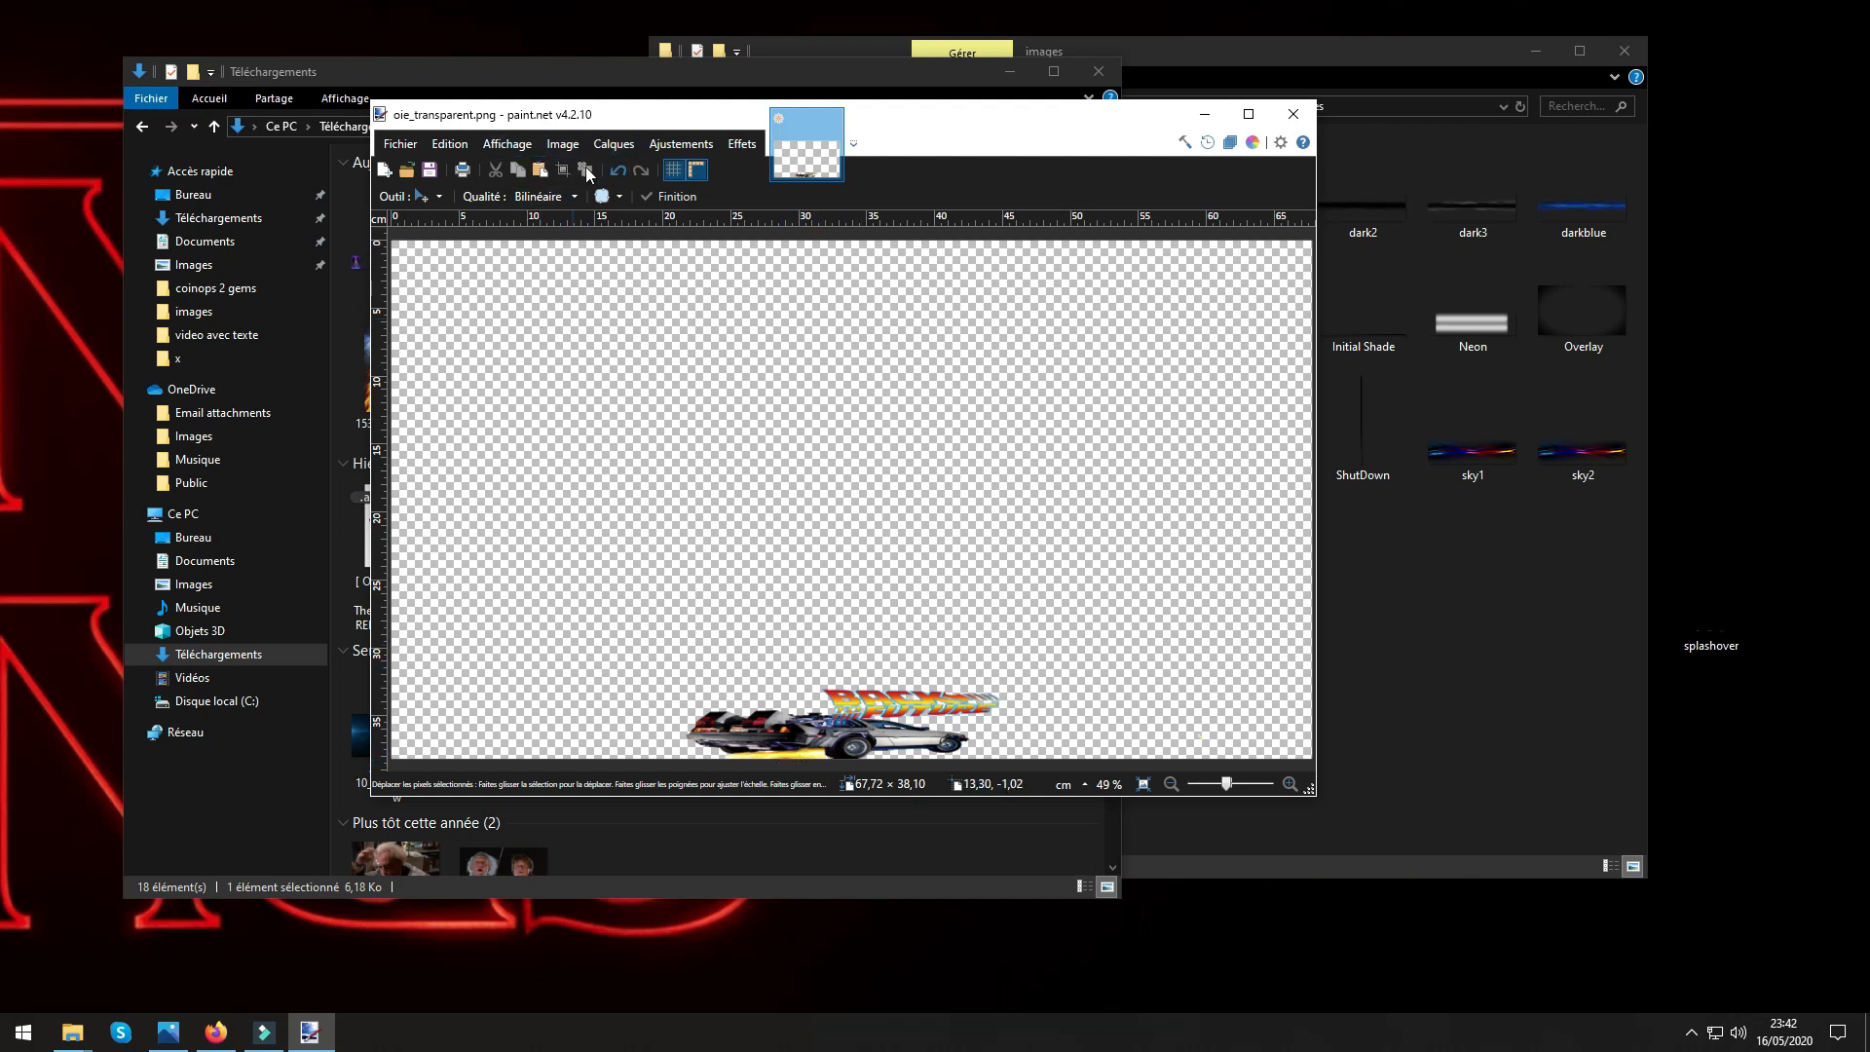
Import the Marty McFly poster gel7hs5bh1c21 from Téléchargements as a layer.
left_click(613, 143)
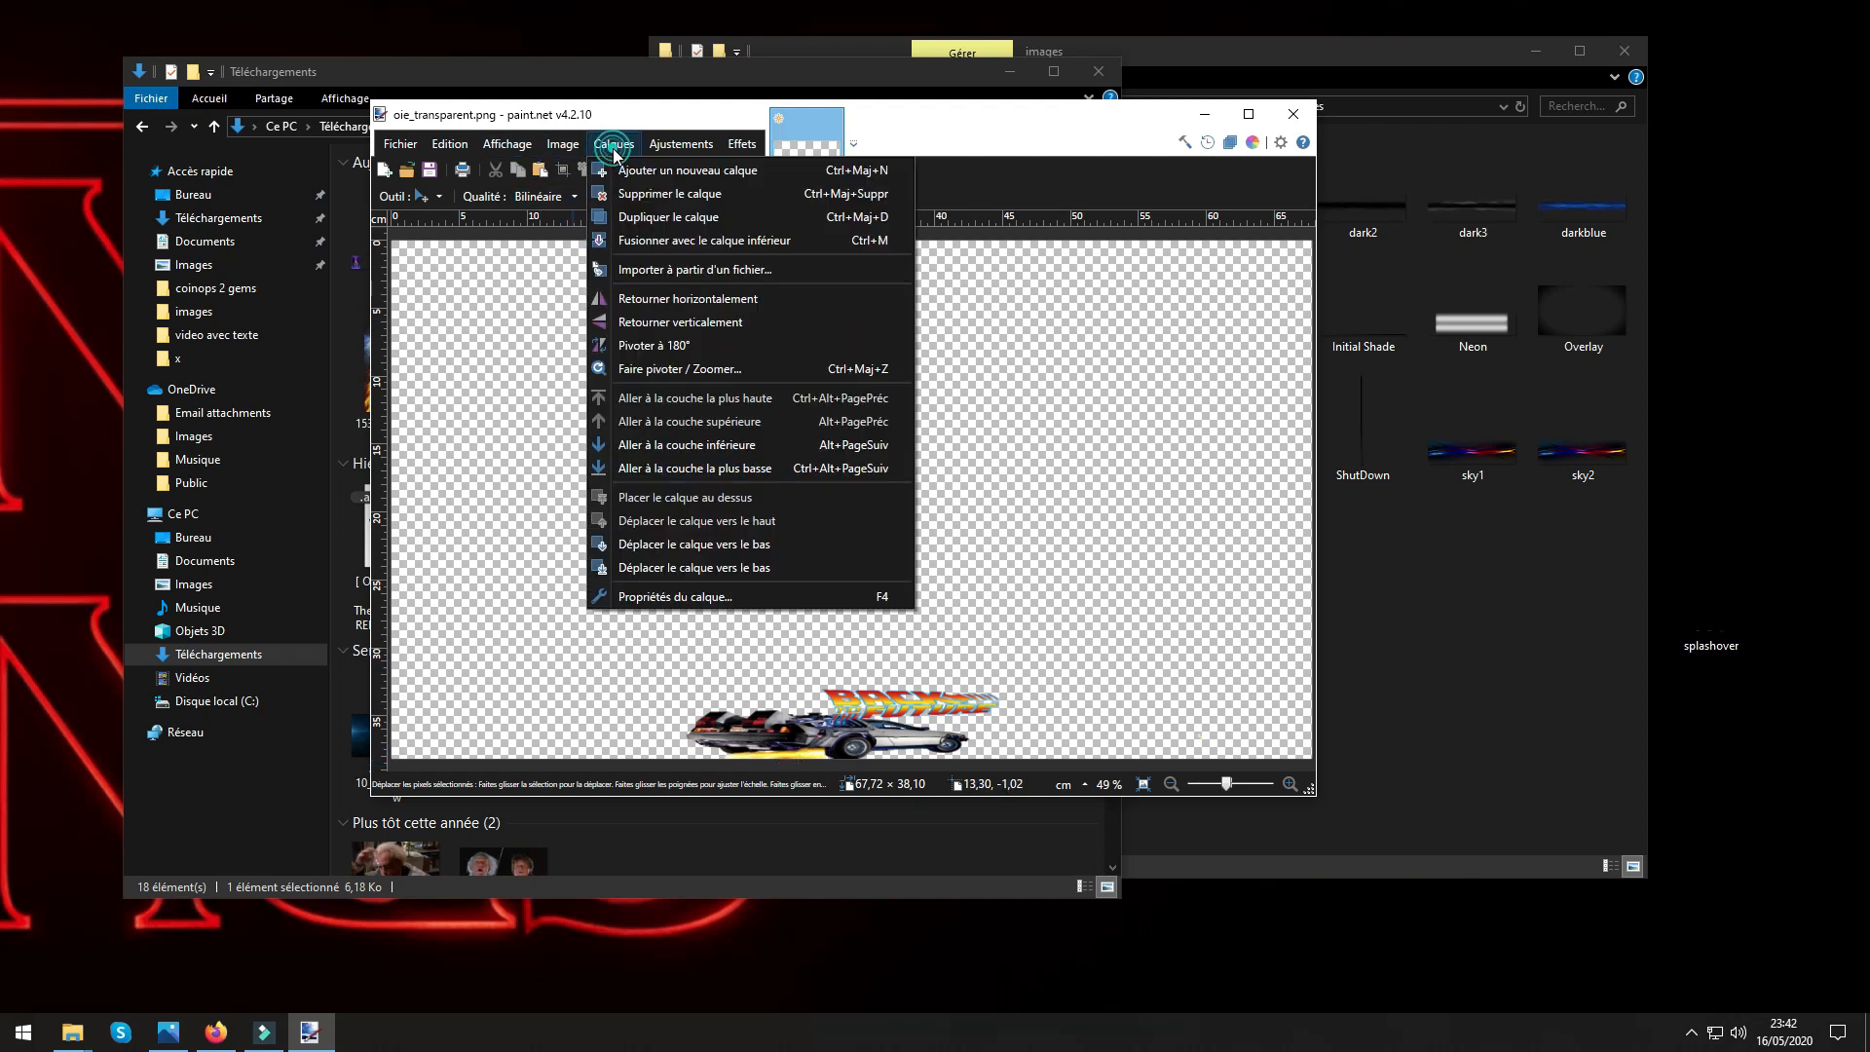
left_click(633, 274)
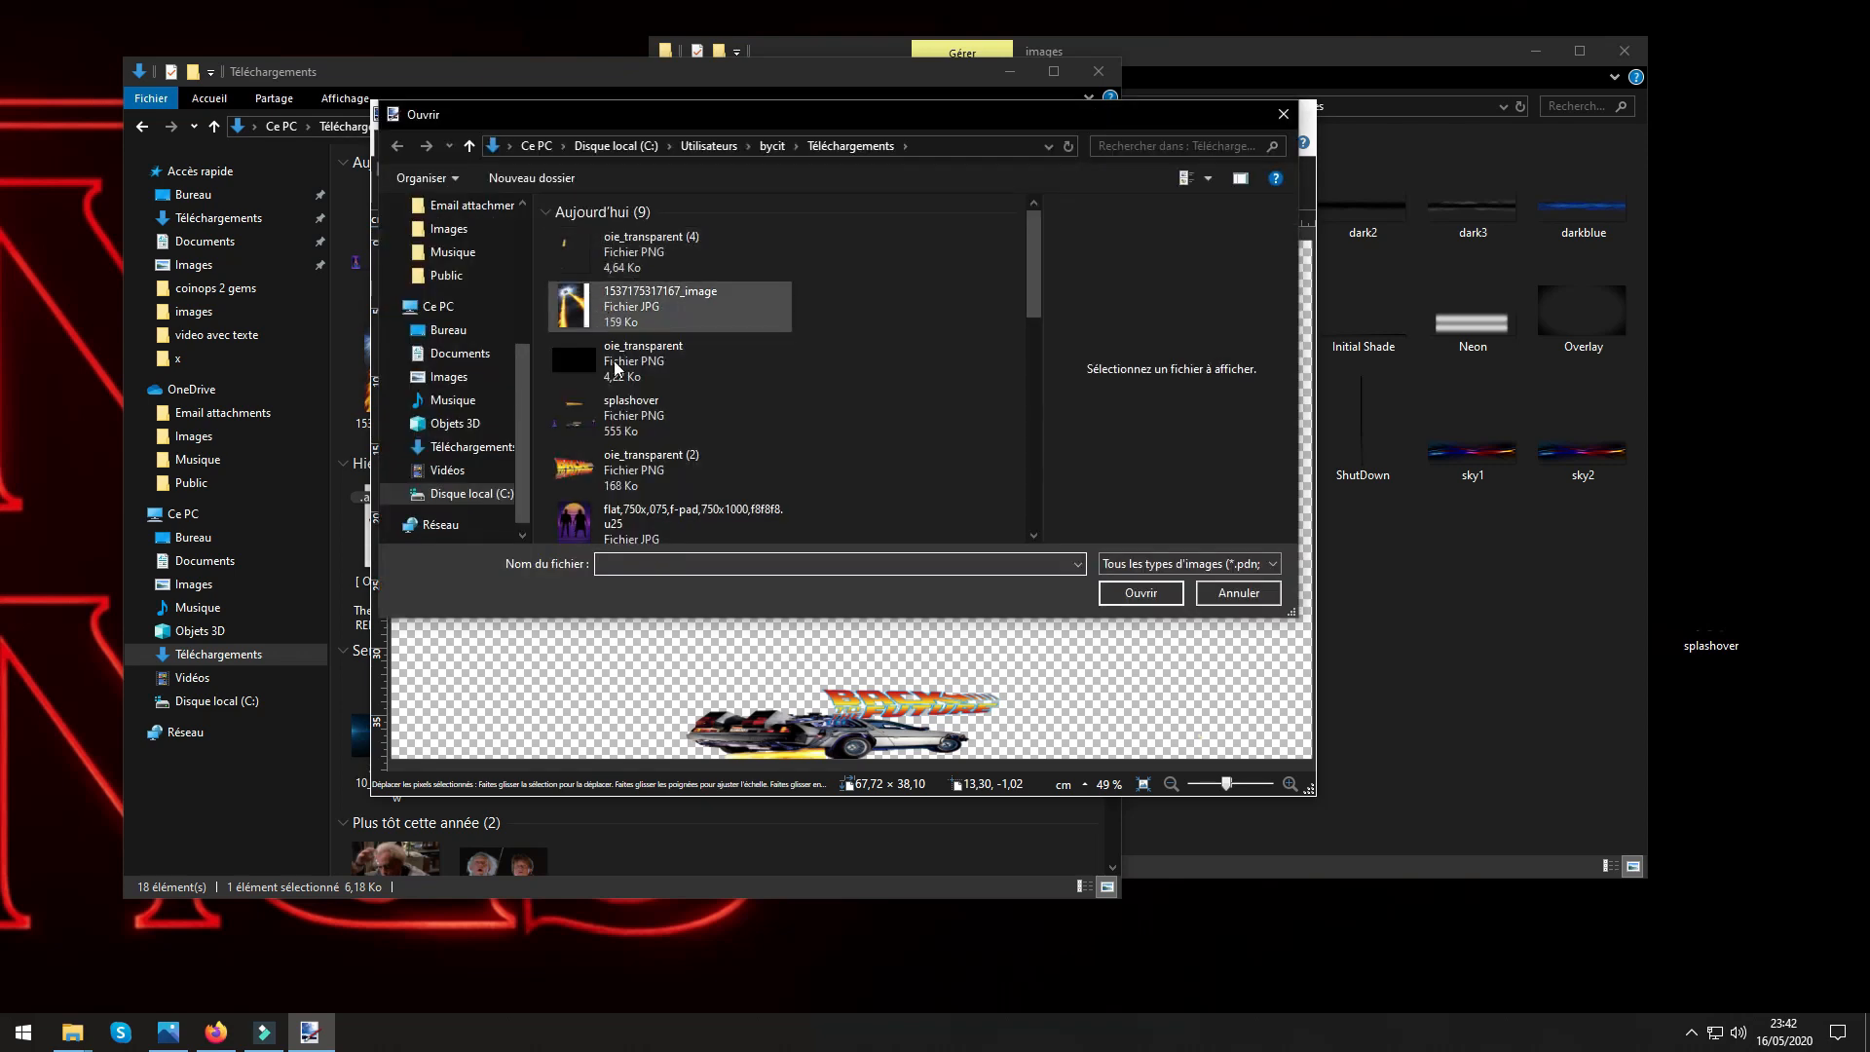
scroll(721, 436, "down", 3)
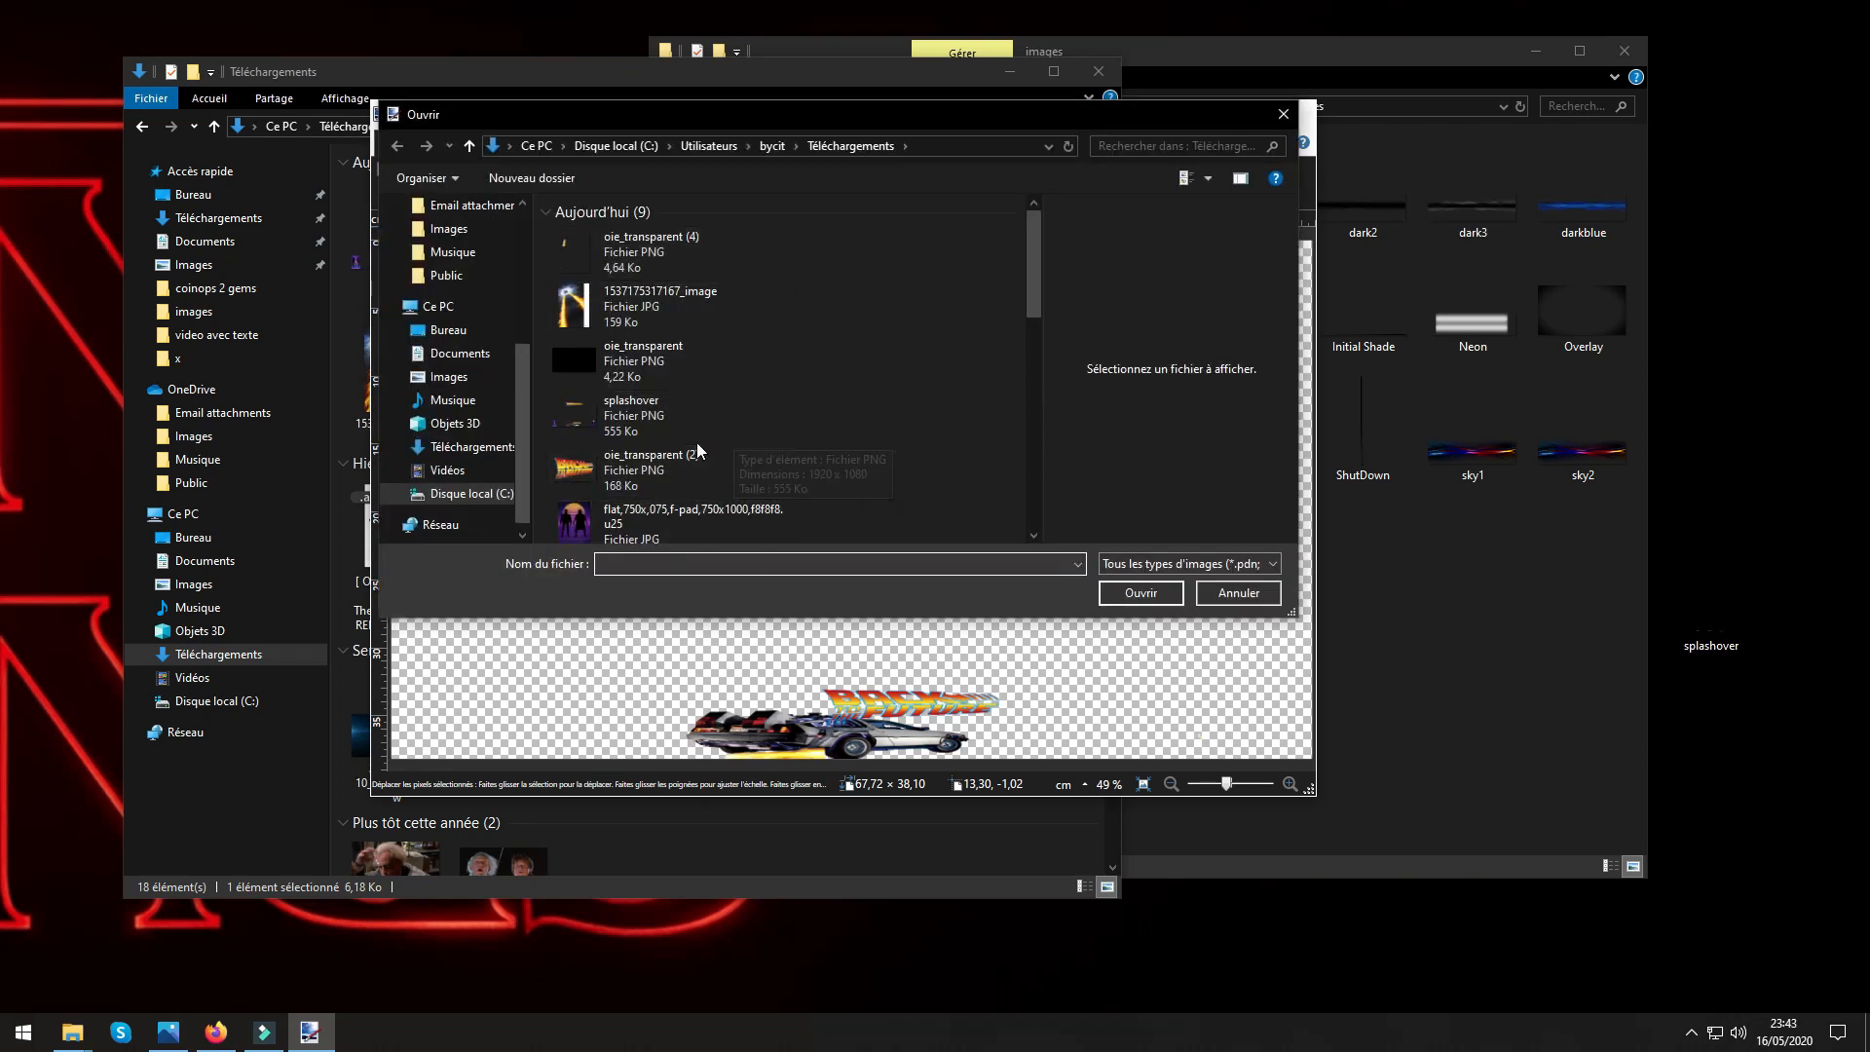
left_click(662, 323)
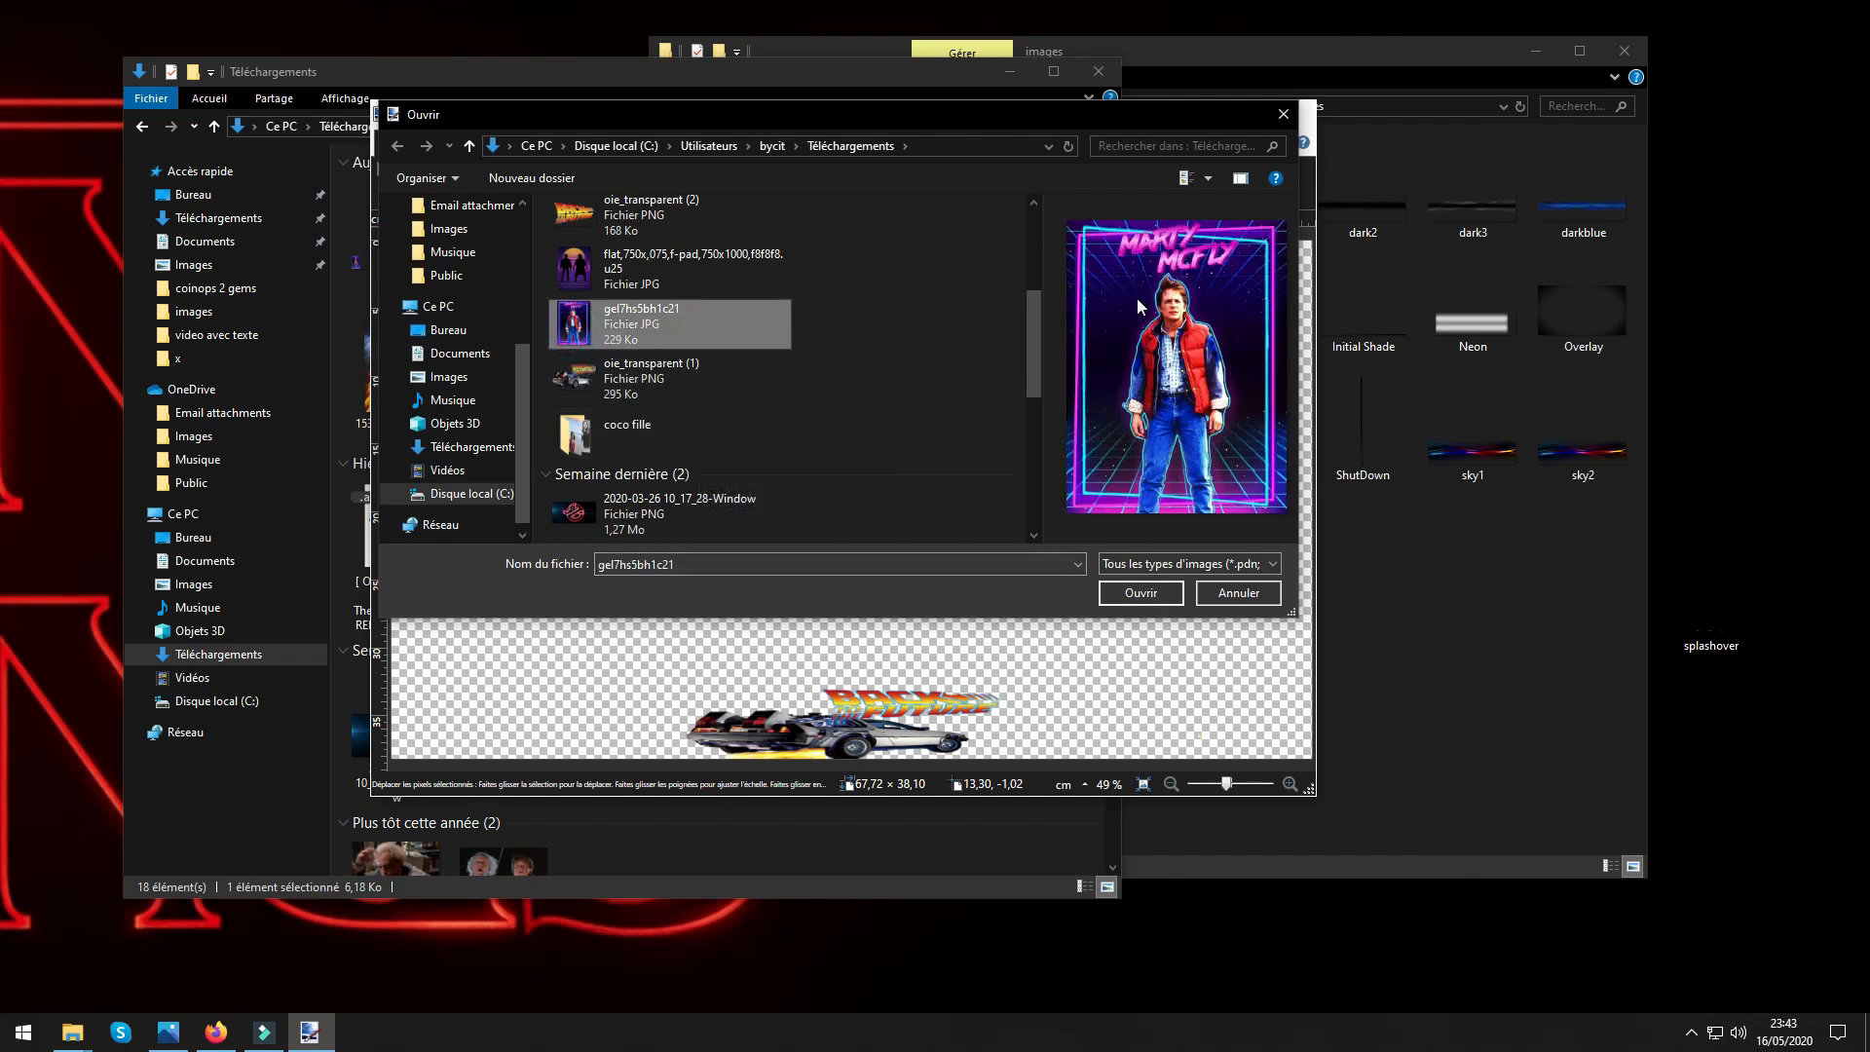
left_click(1113, 596)
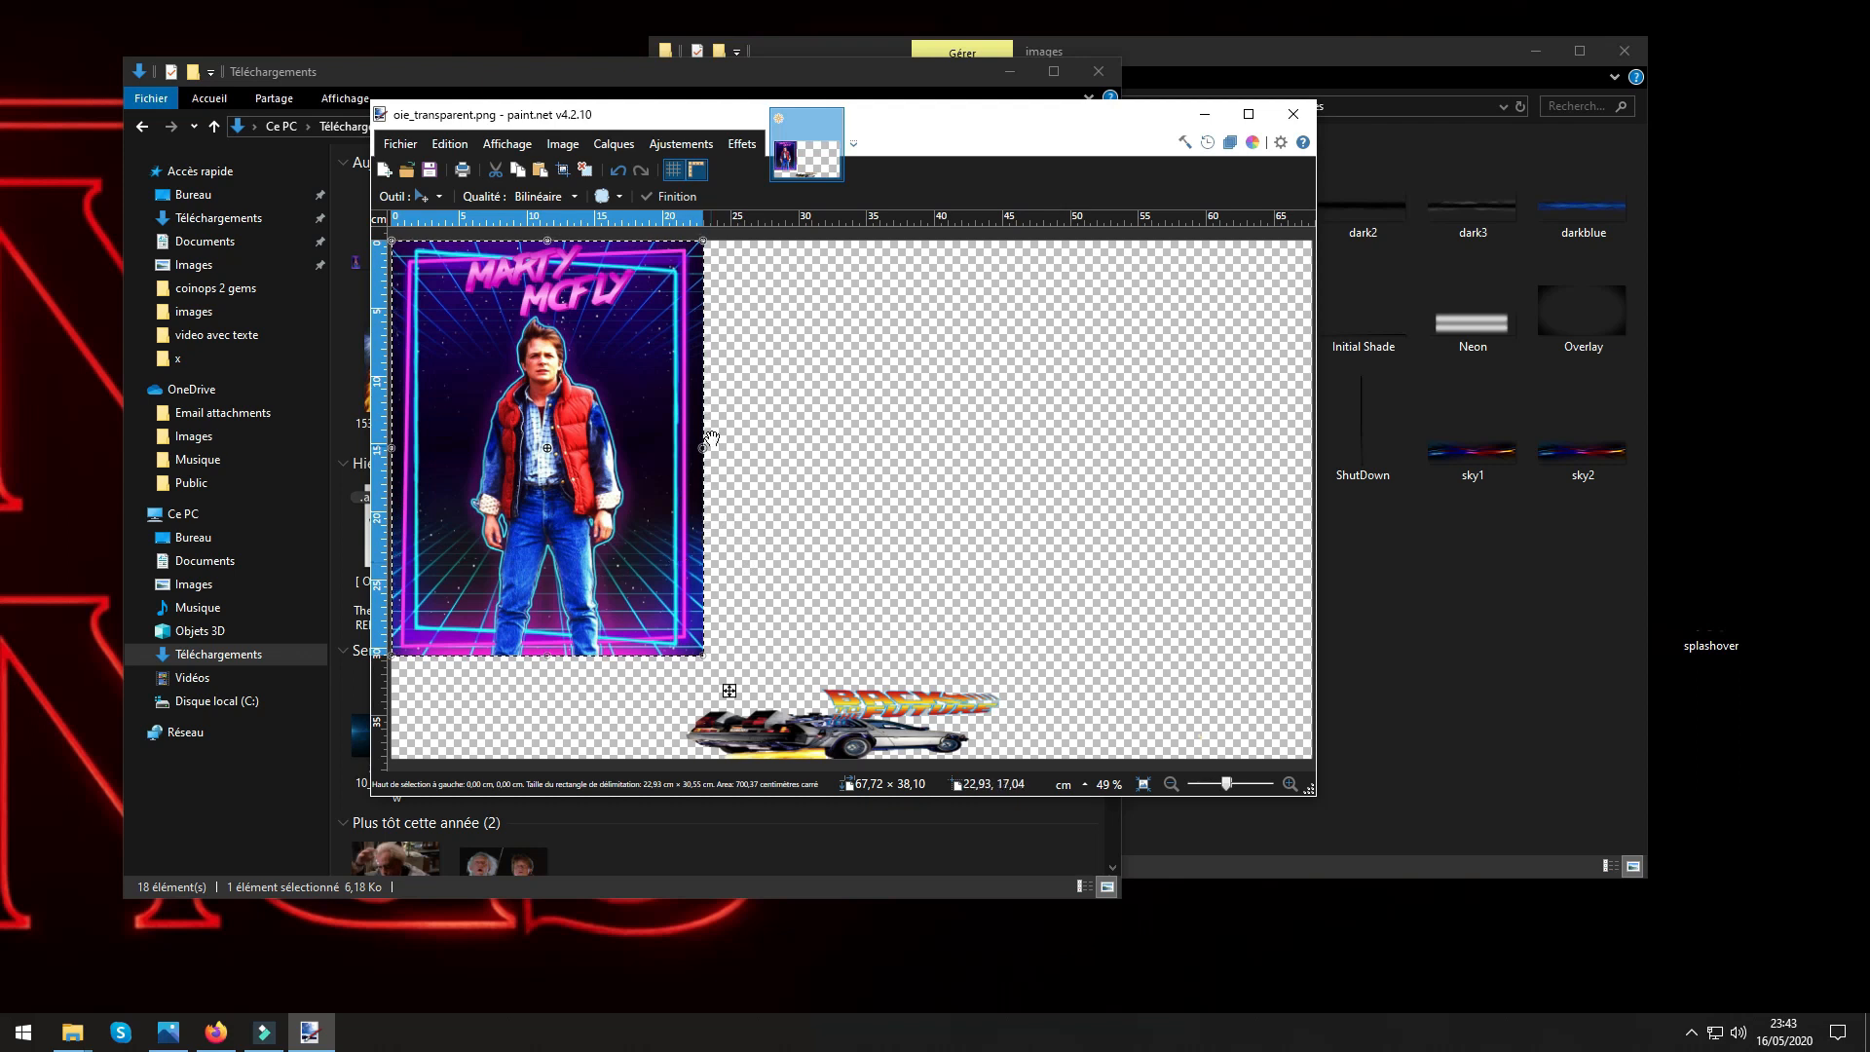
Shrink the Marty McFly poster to about 7.6 × 10.3 cm in the canvas's lower-left corner and deselect it.
left_click_drag(704, 440, 546, 448)
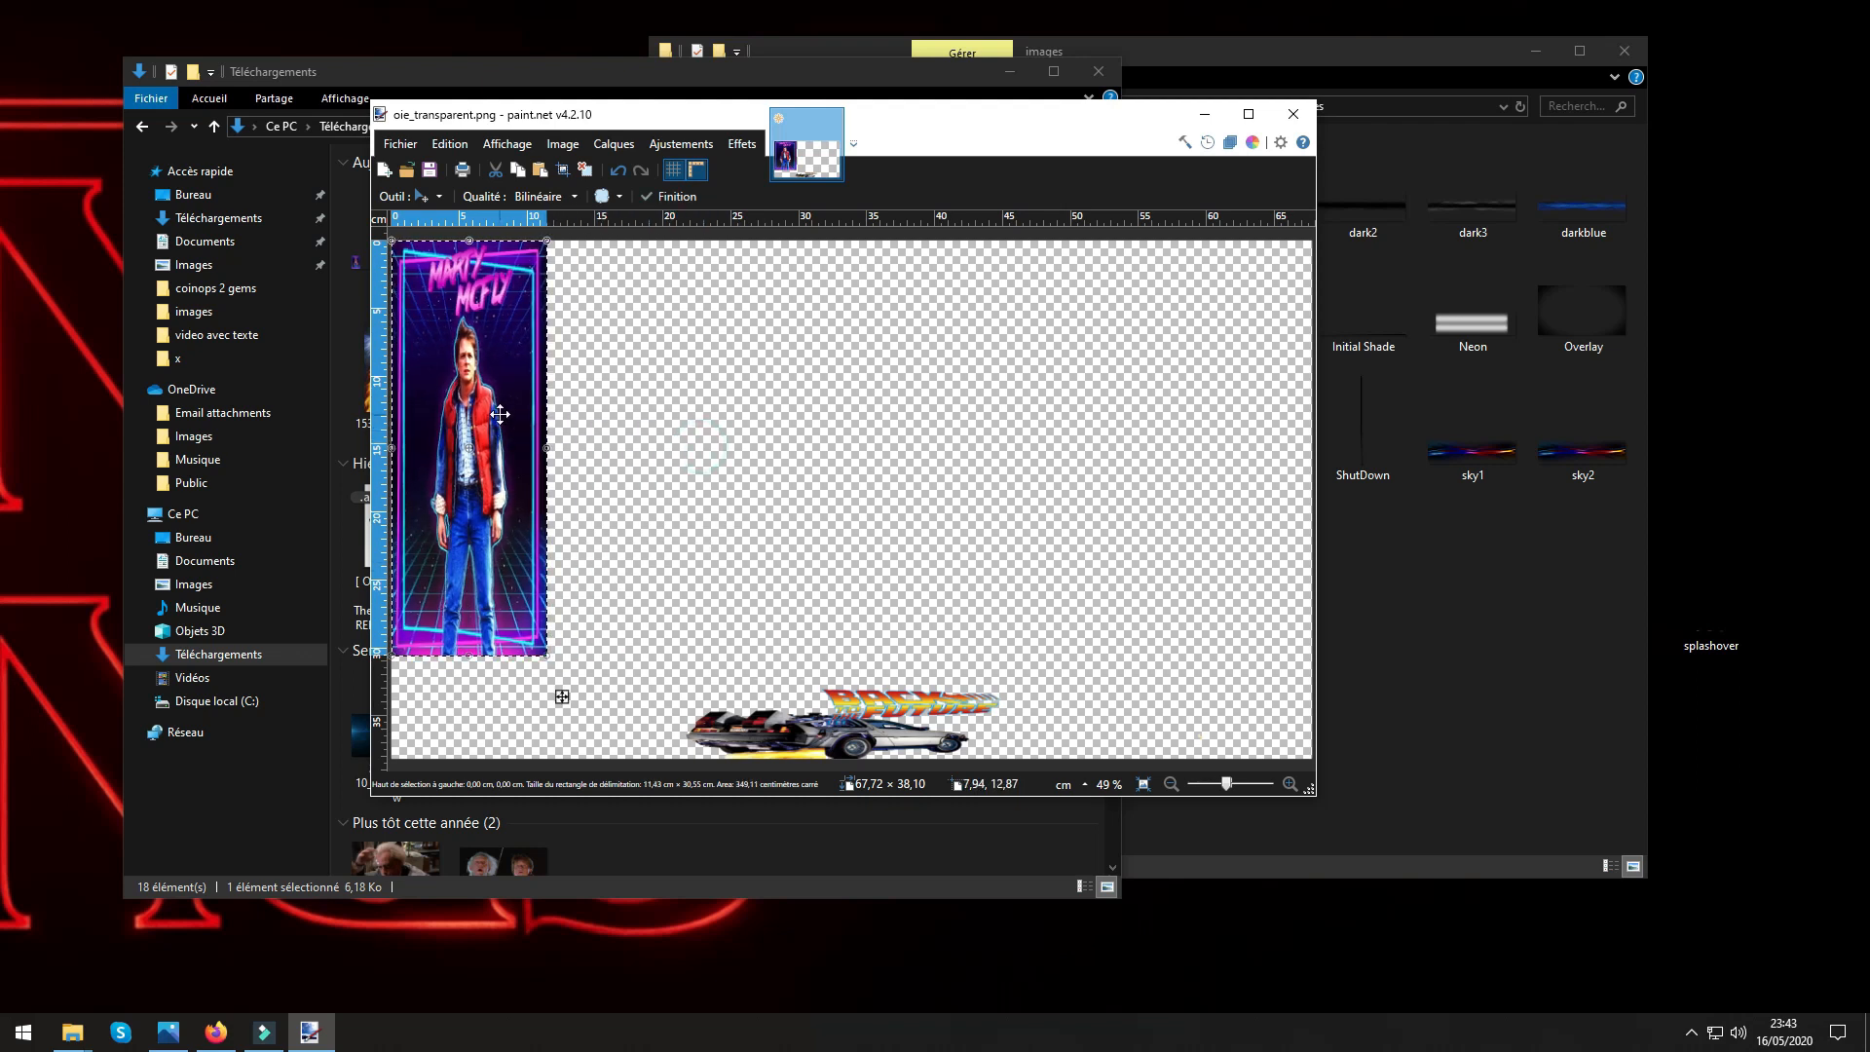
left_click_drag(562, 697, 563, 767)
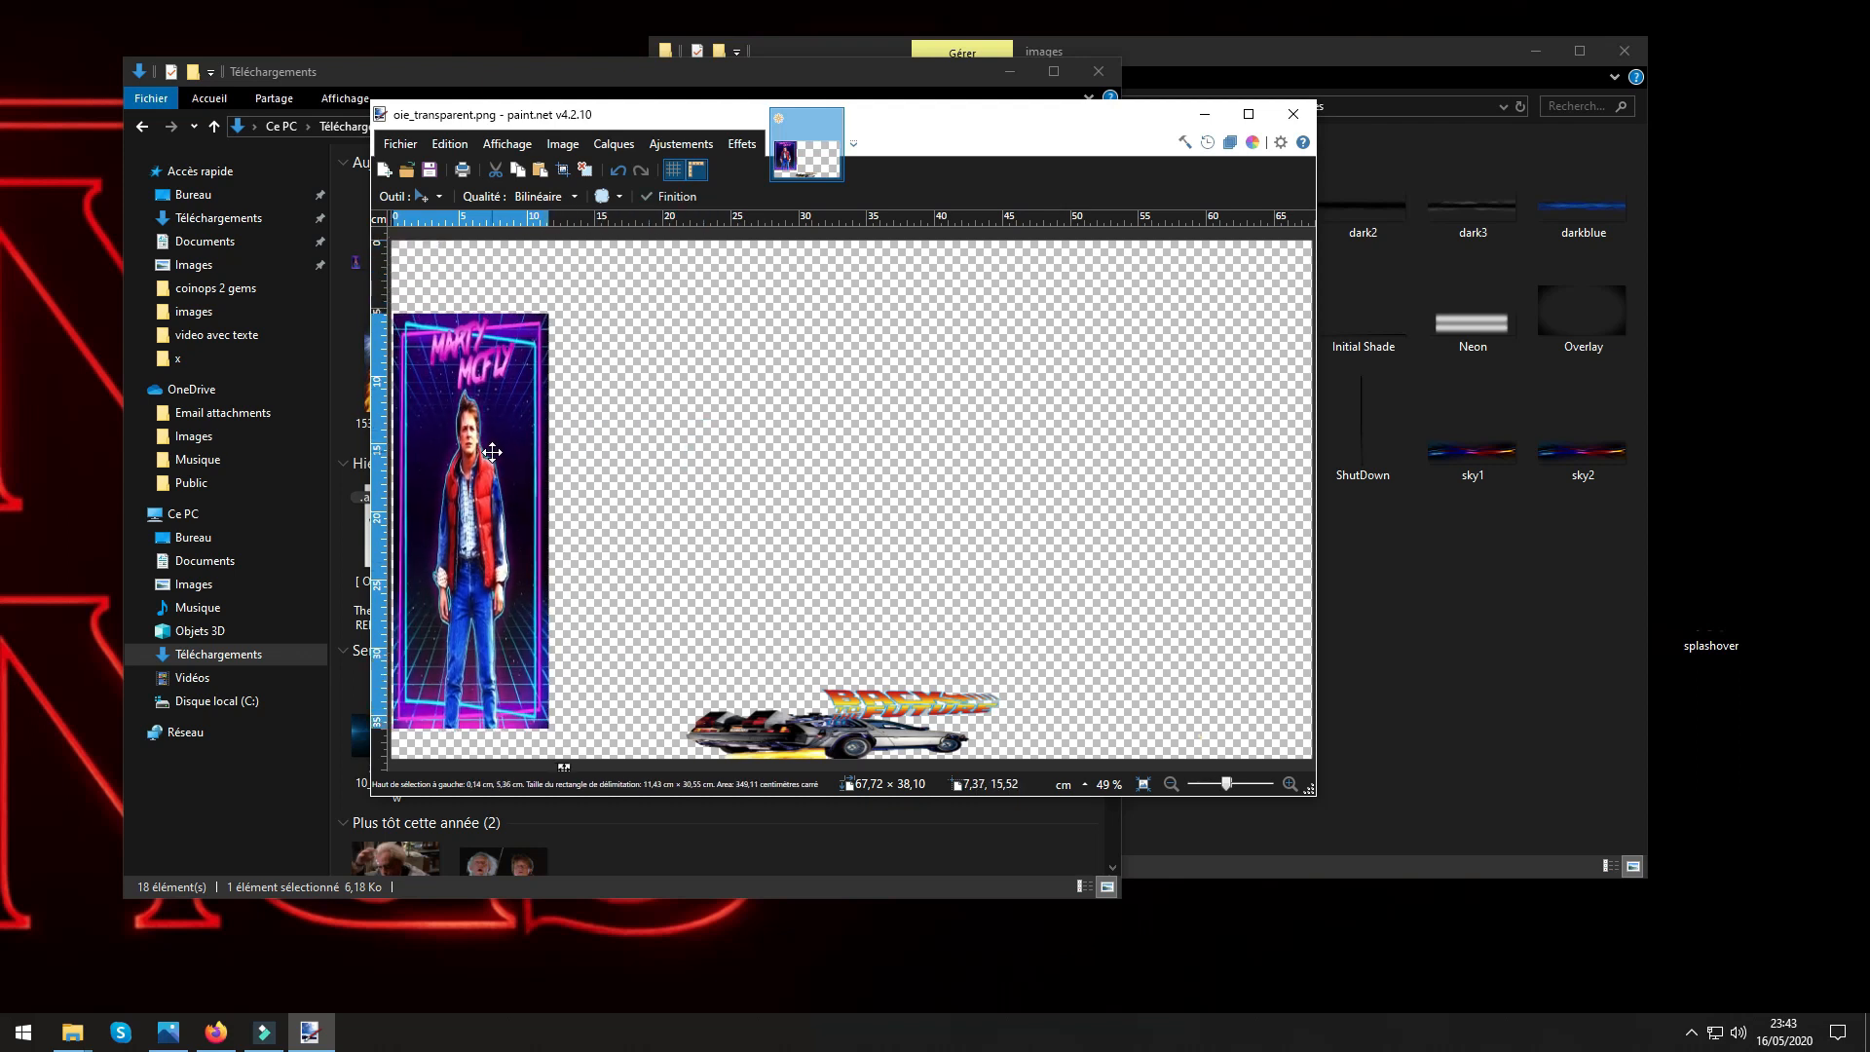
left_click_drag(492, 450, 489, 481)
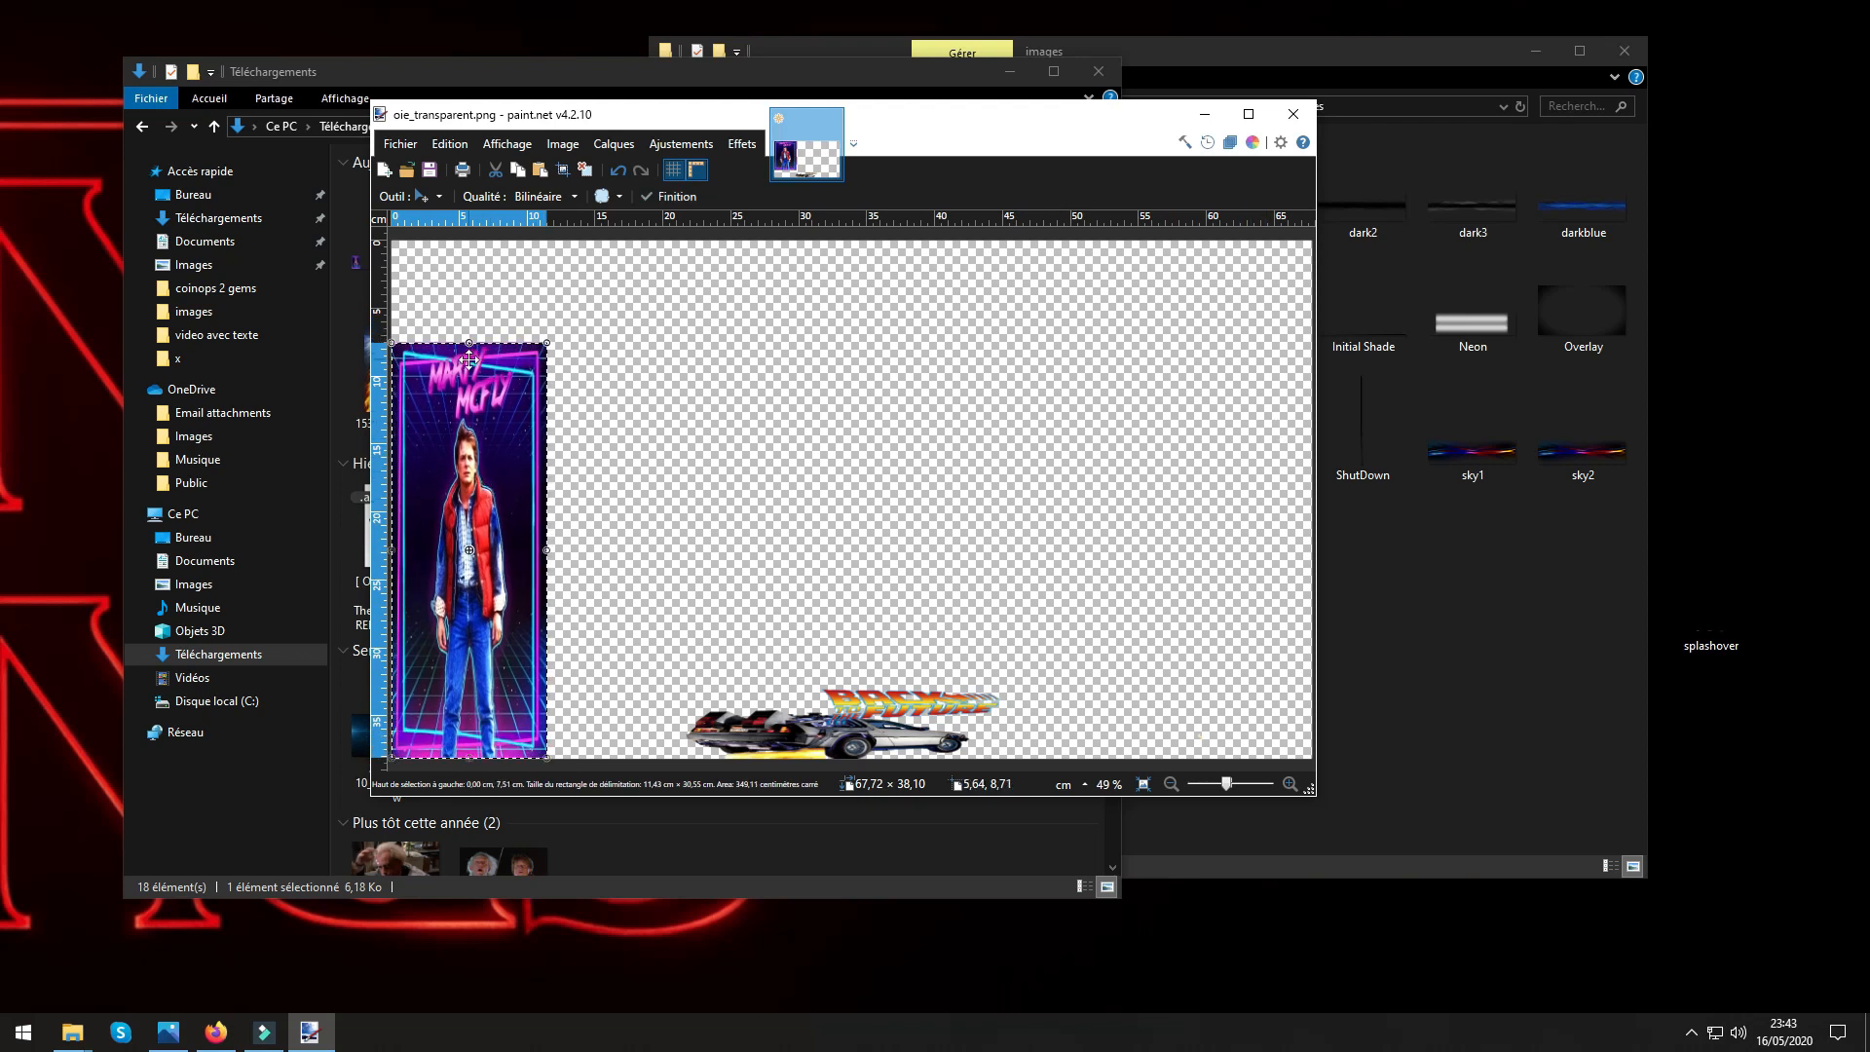
left_click_drag(458, 344, 508, 701)
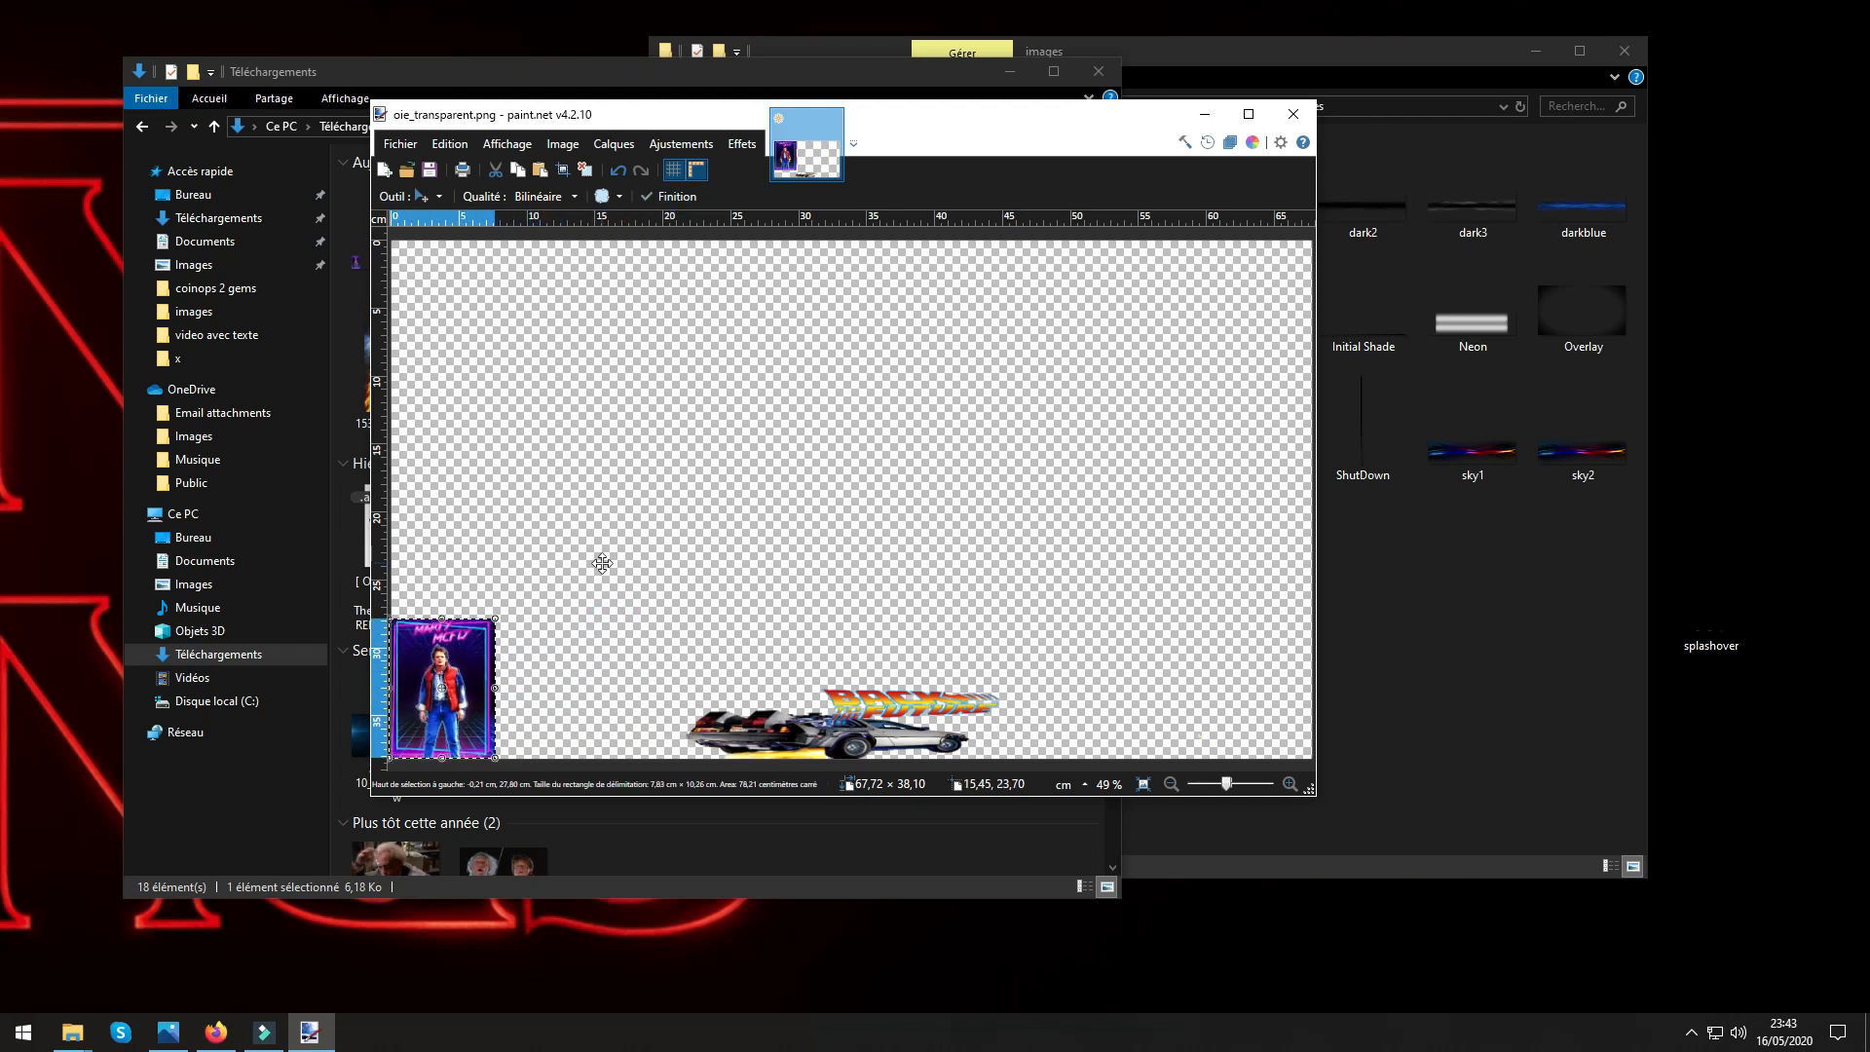
key("ctrl+d")
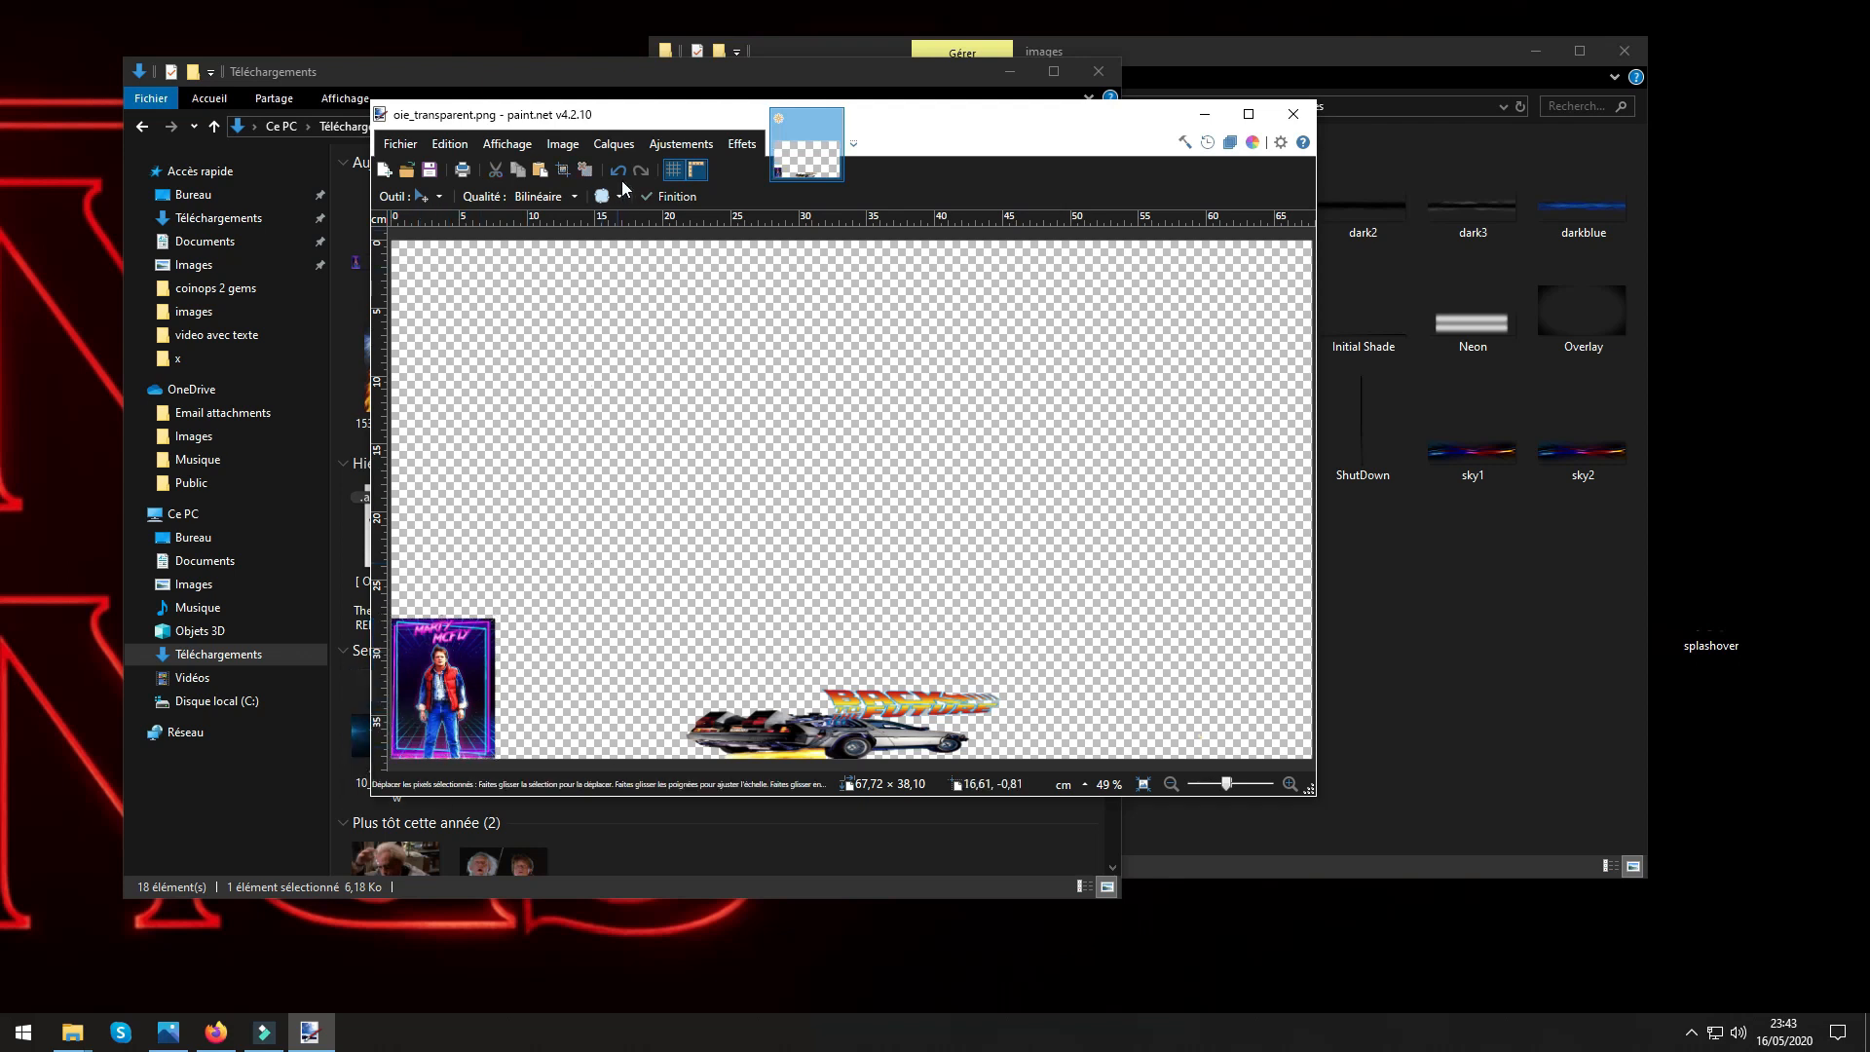
Import the two-silhouettes sunset image flat,750x,075,f-pad,750x1000,f8f8f8.u25 as a layer.
left_click(613, 144)
left_click(641, 270)
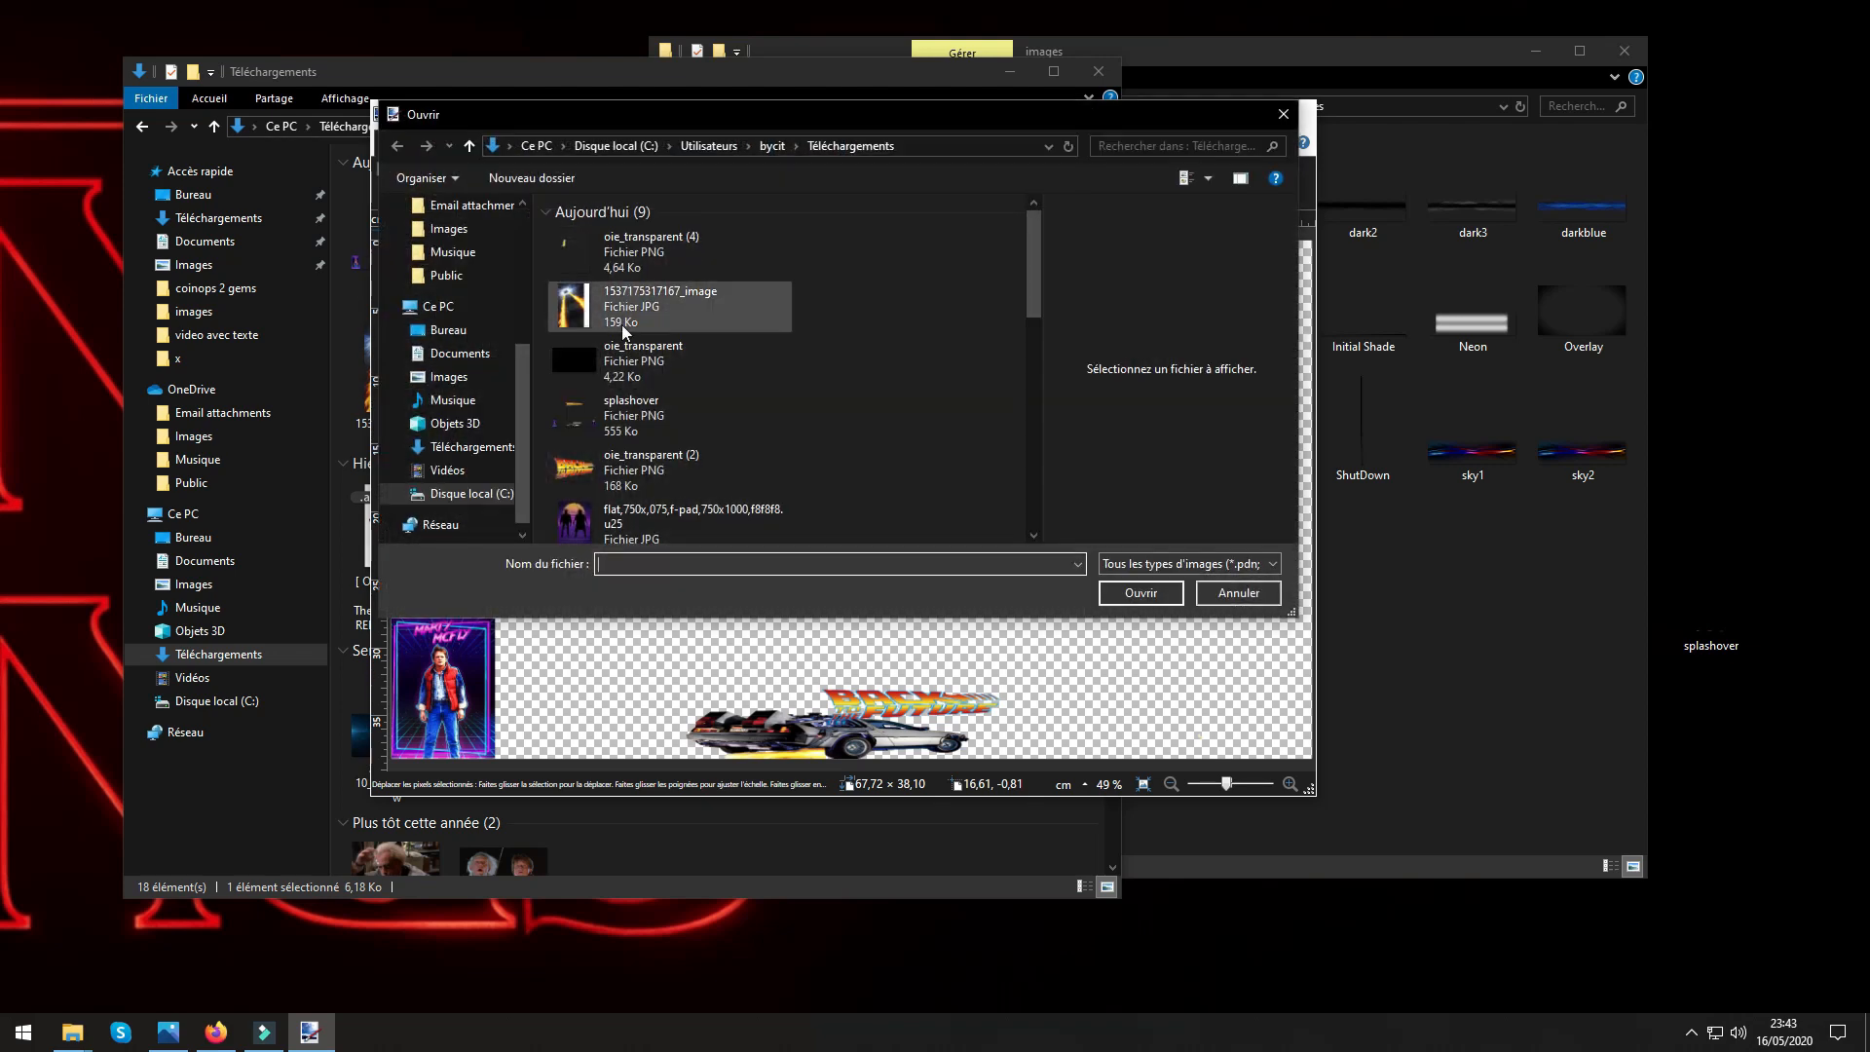
left_click(623, 521)
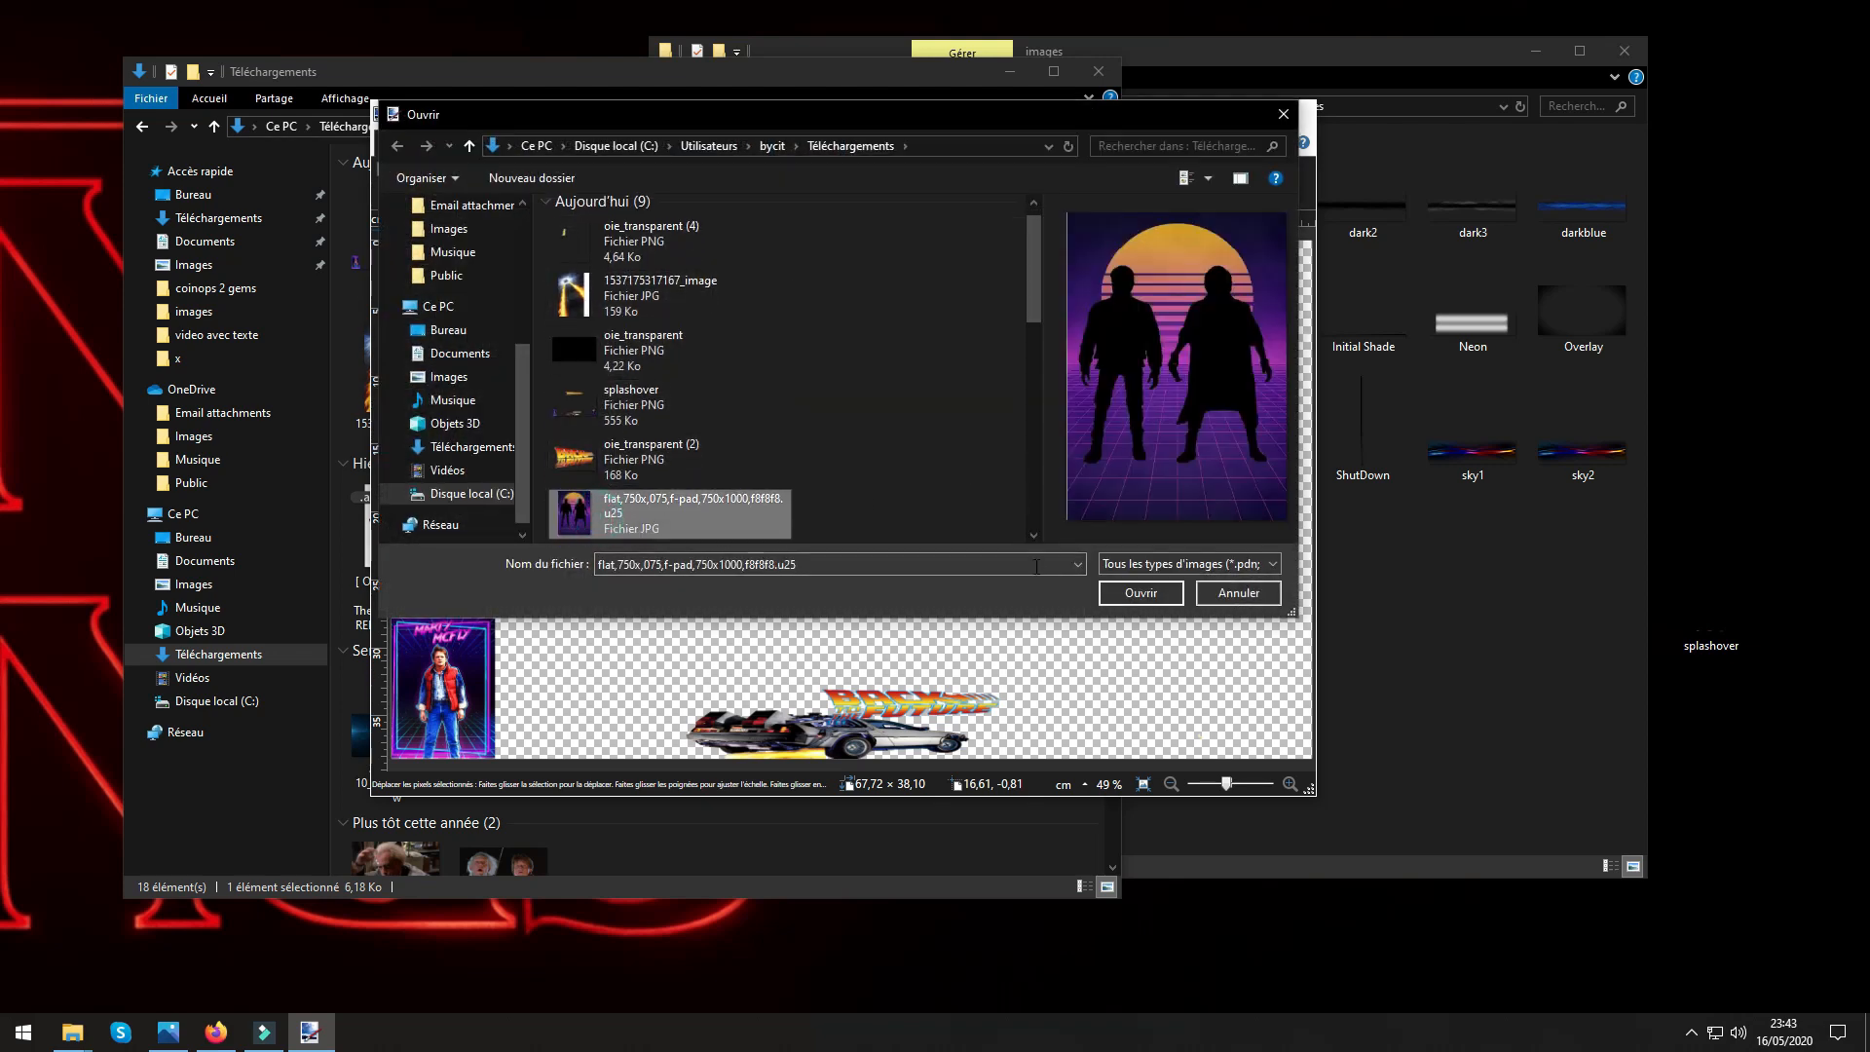
left_click(1136, 595)
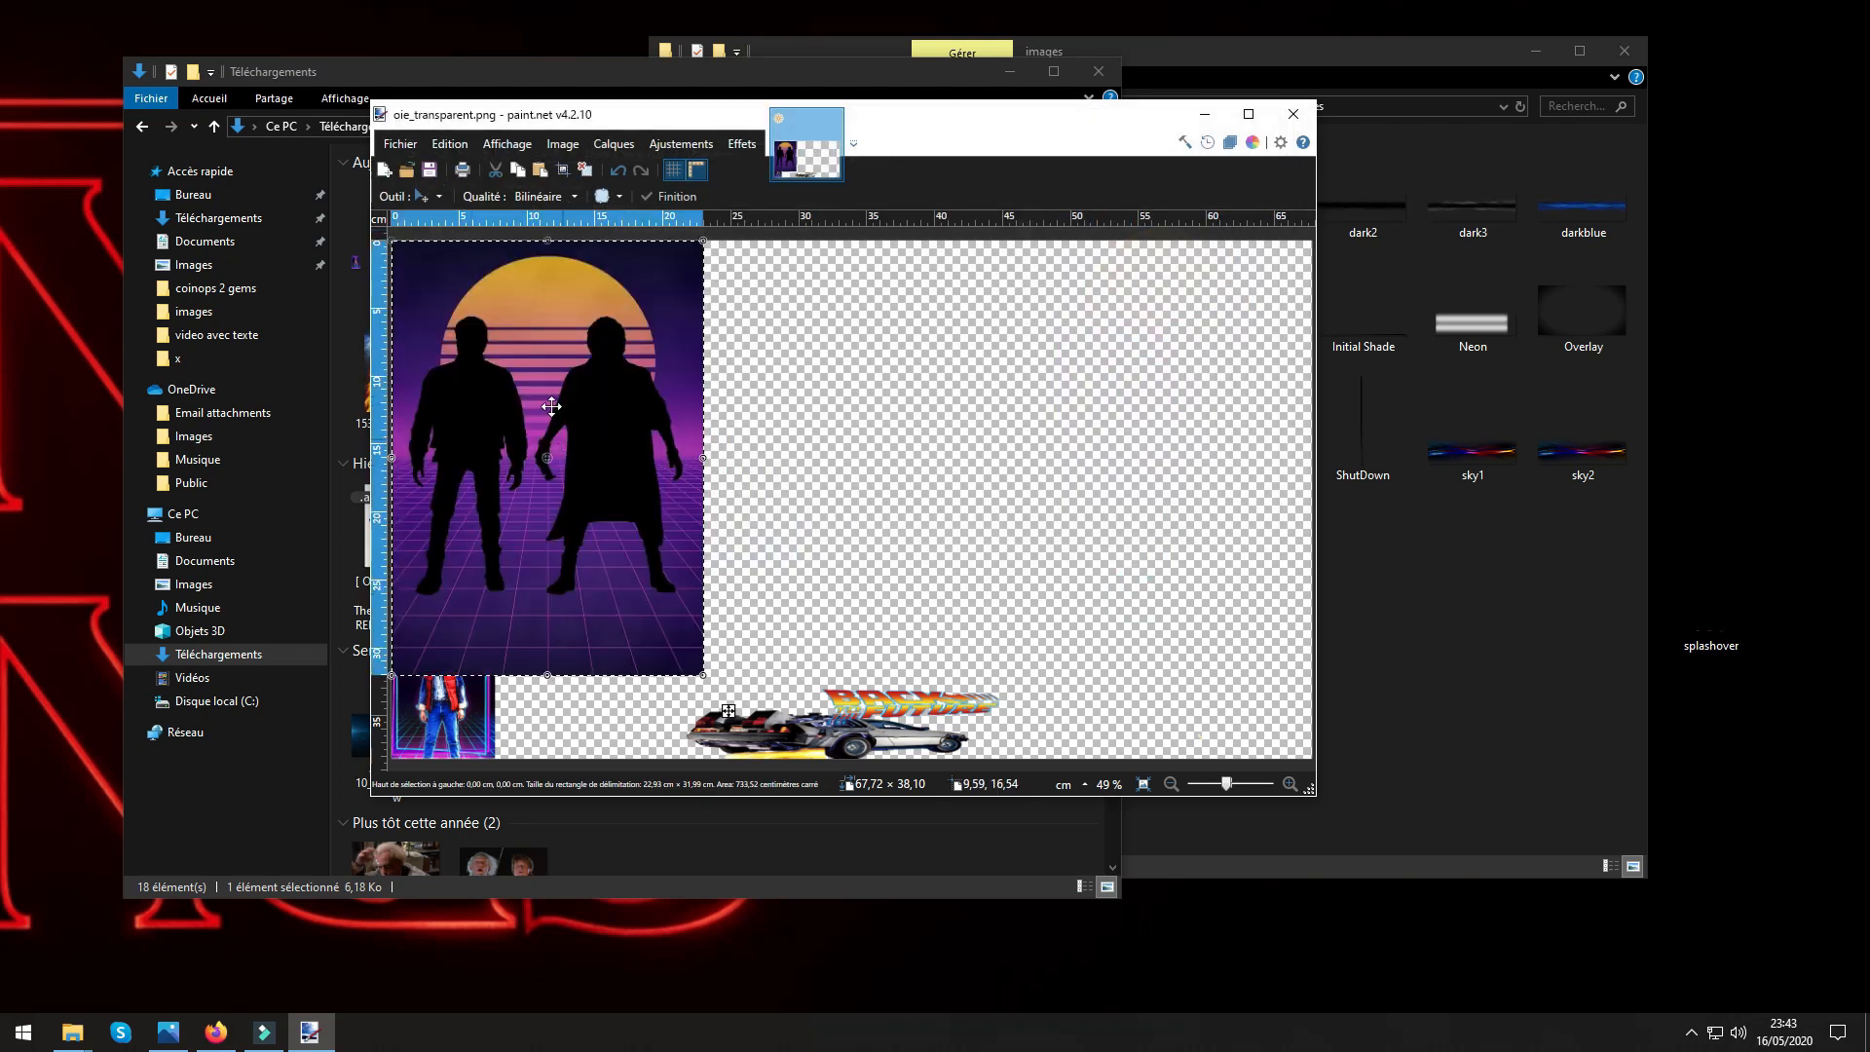
Shrink the silhouettes image to about 7.7 × 10.6 cm, place it in the canvas's lower-right corner, and deselect it.
left_click_drag(454, 348, 572, 436)
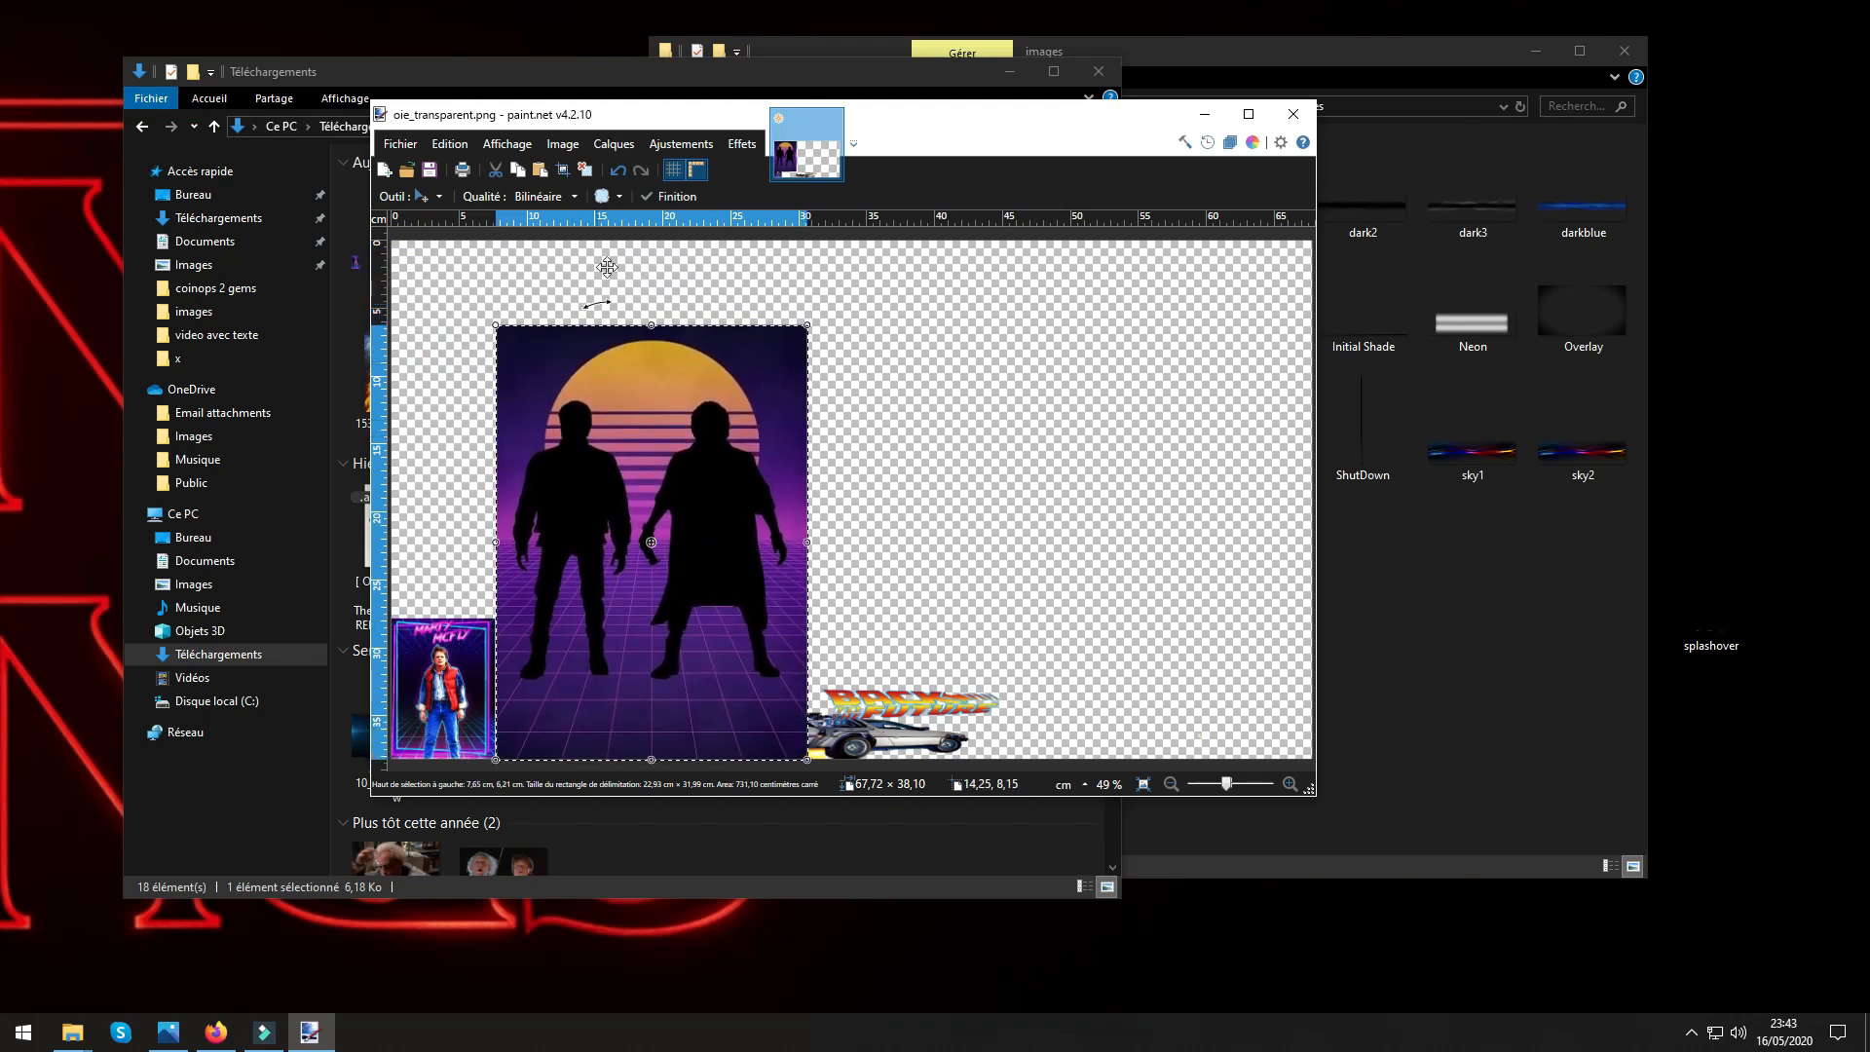
left_click_drag(641, 329, 655, 617)
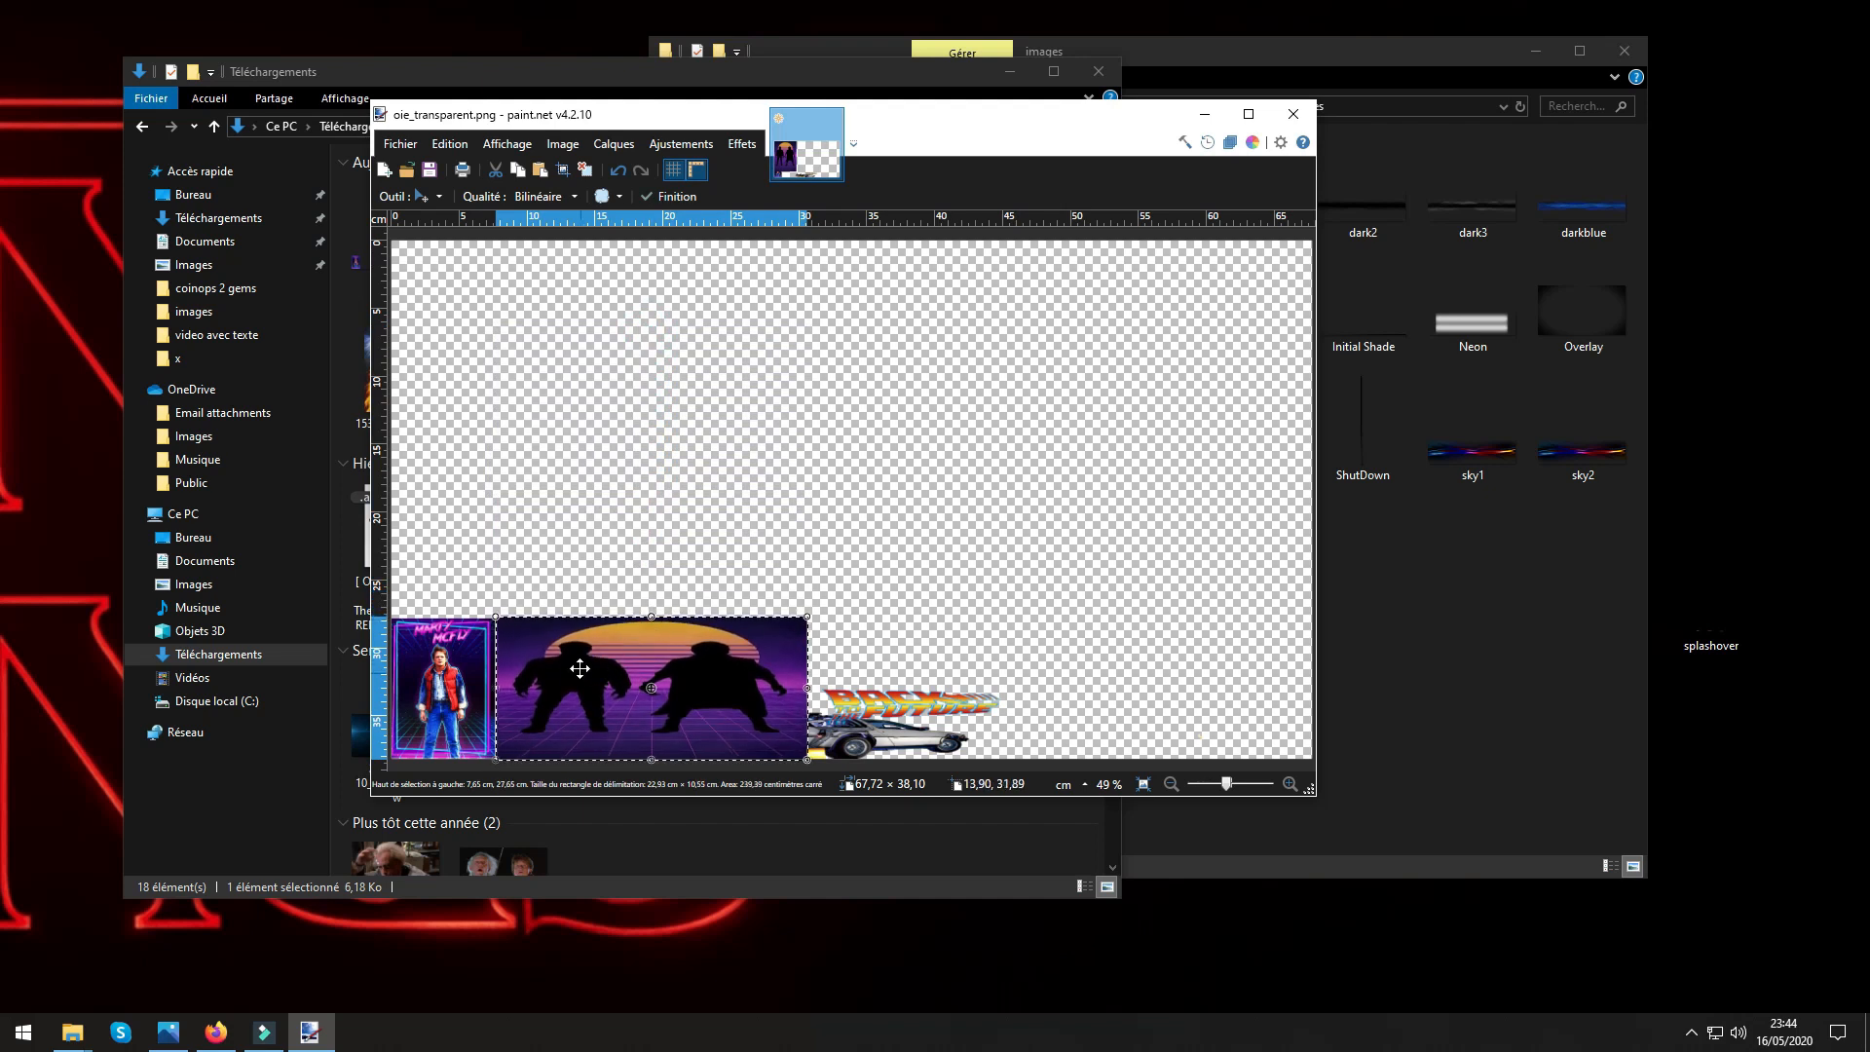
left_click_drag(576, 673, 471, 531)
left_click_drag(700, 547, 1254, 647)
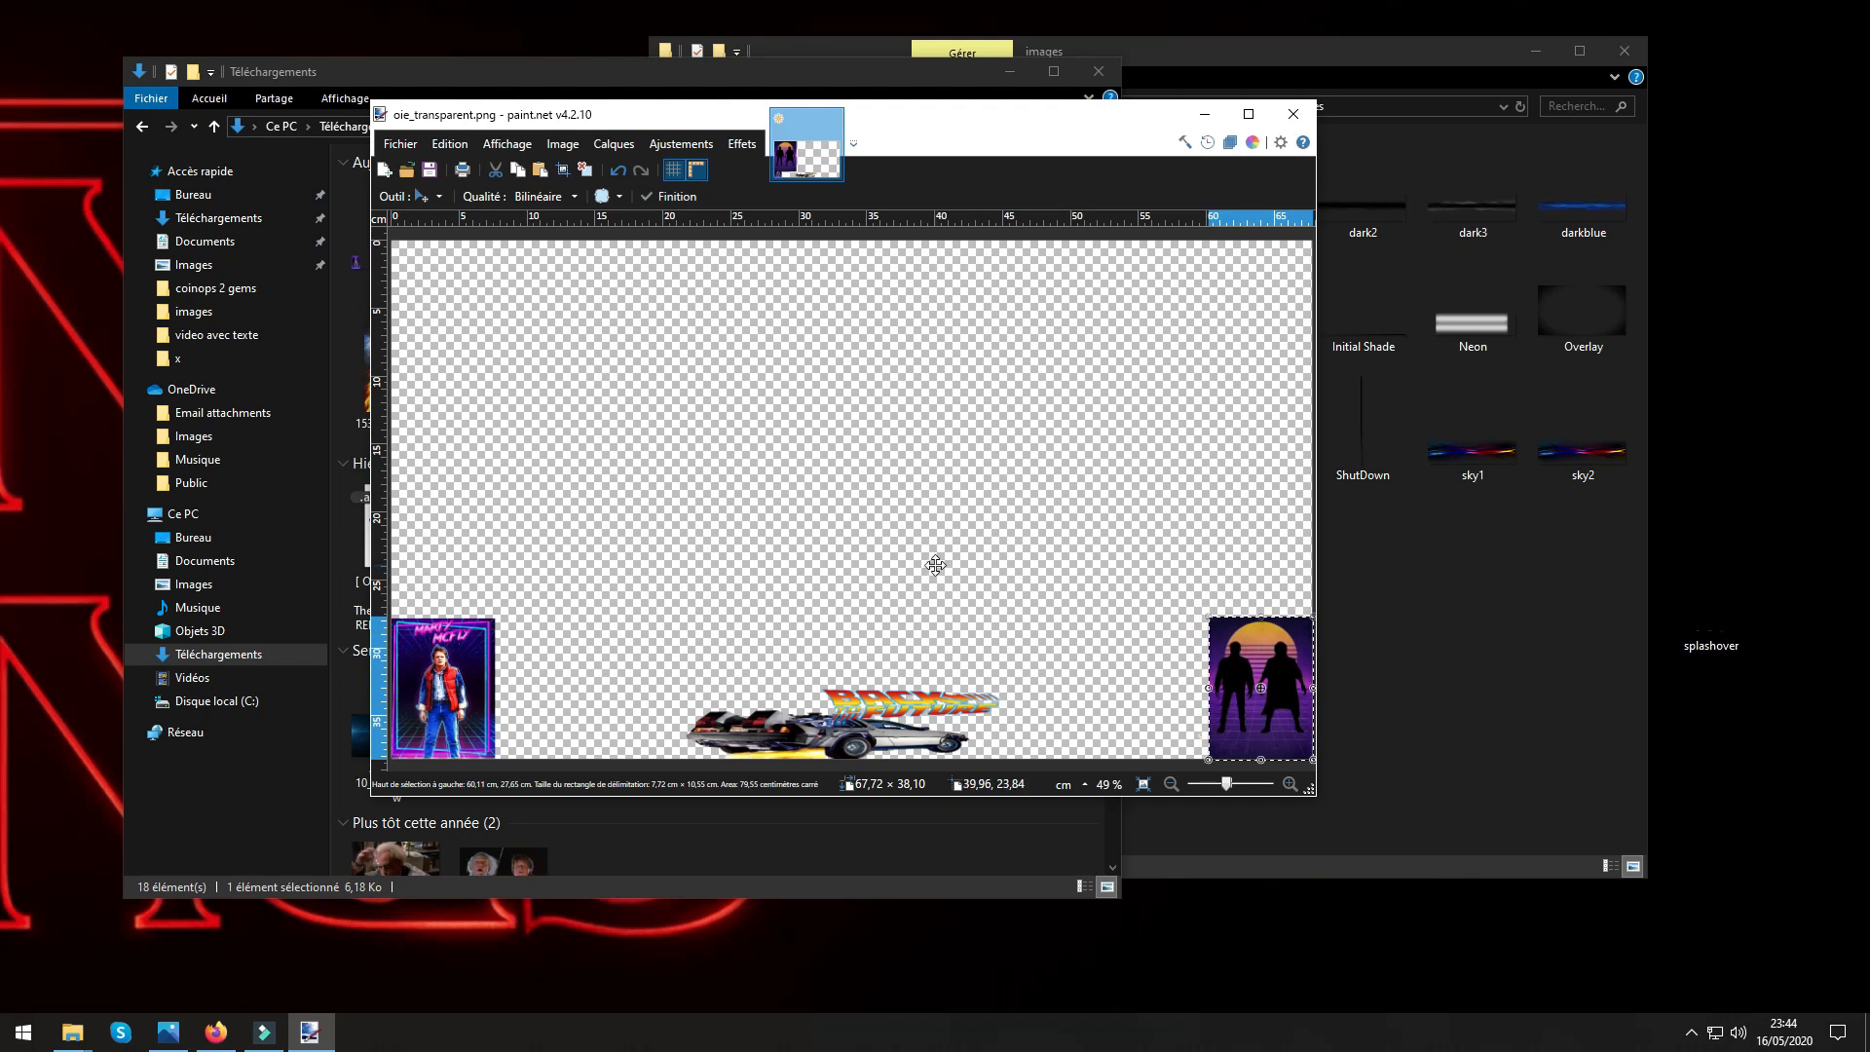
key("ctrl+d")
Import the Back to the Future logo oie_transparent (2) from Téléchargements as a layer.
left_click(613, 144)
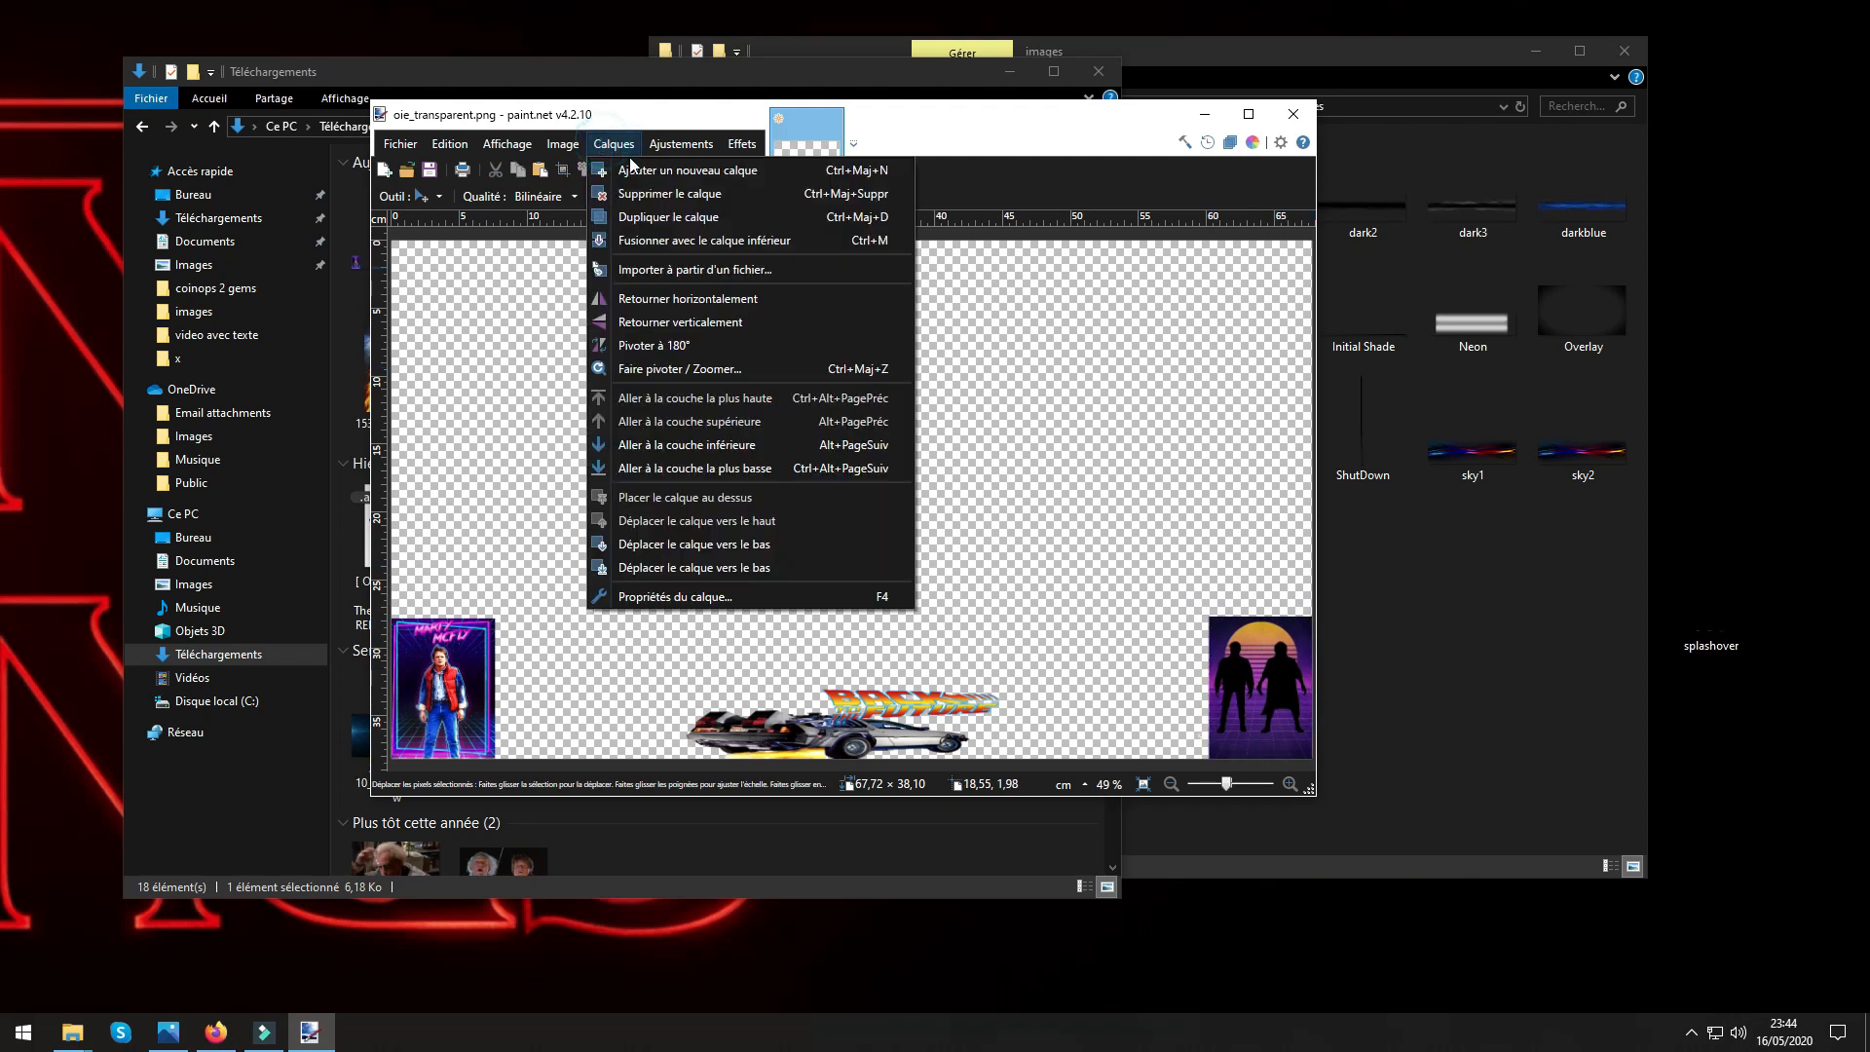
left_click(648, 268)
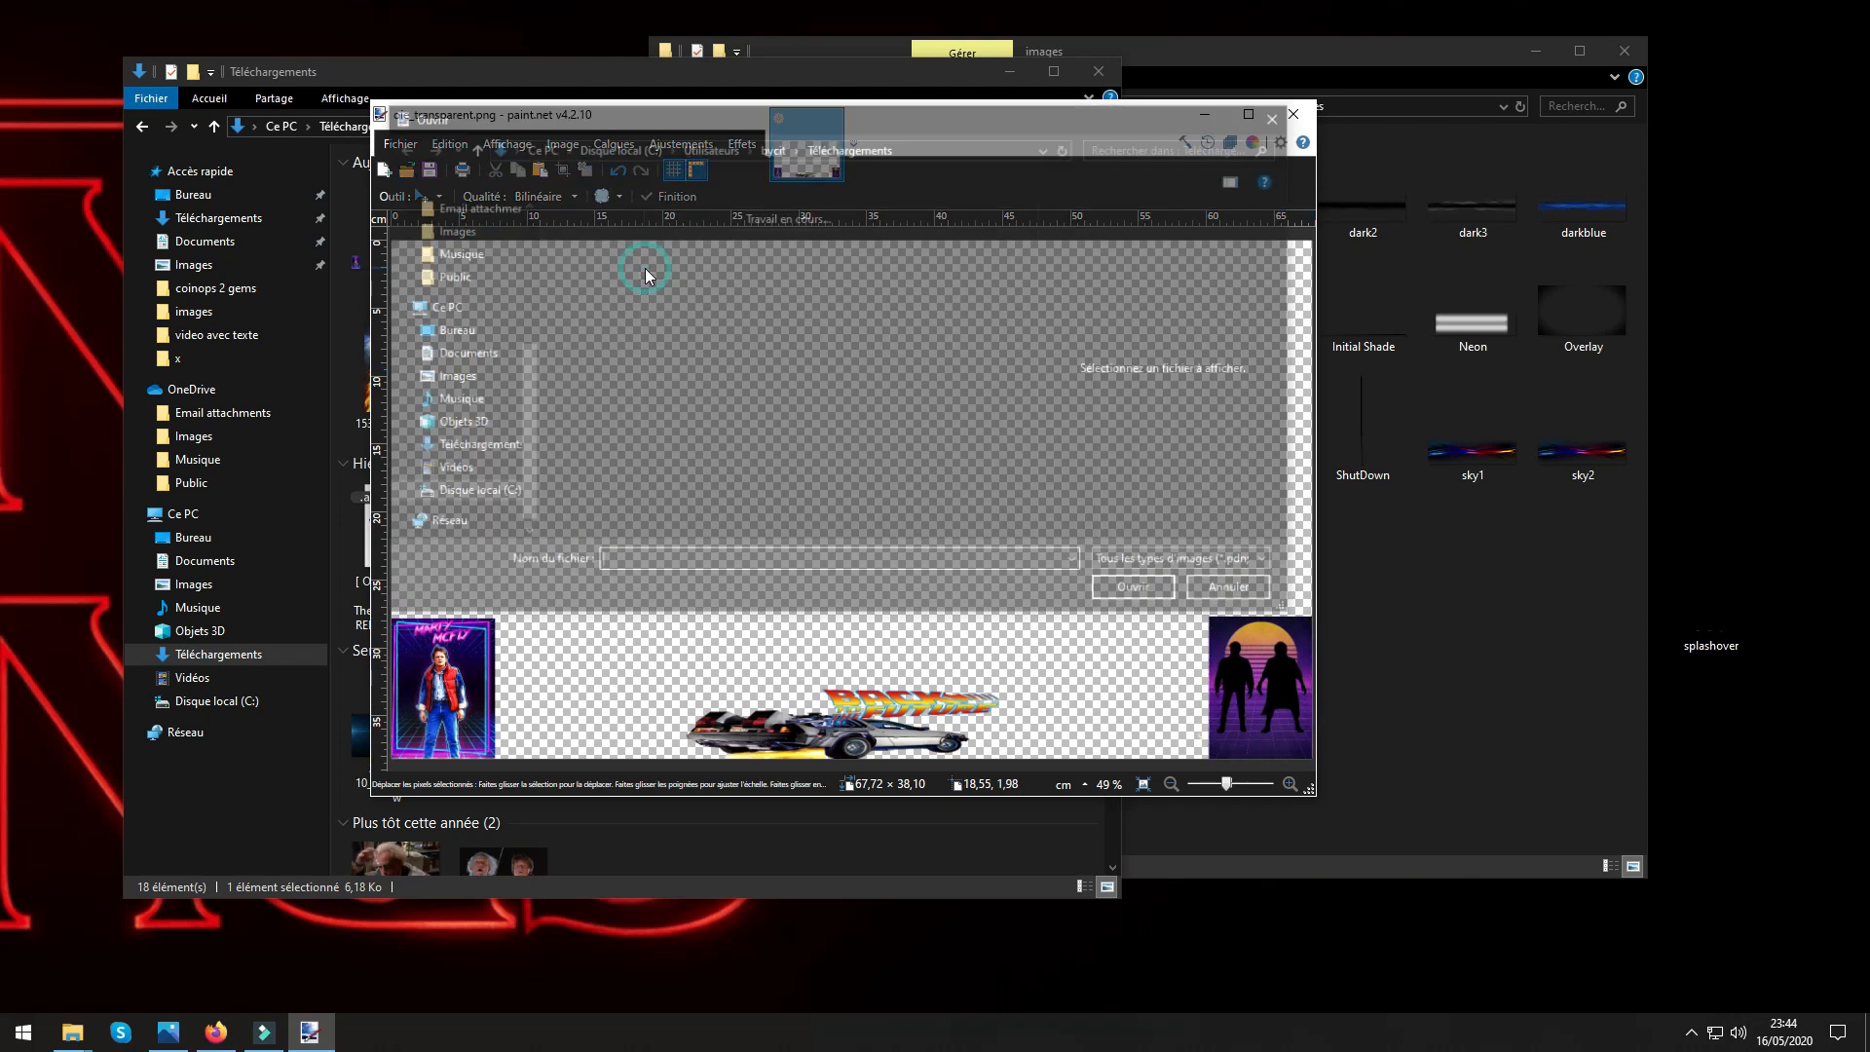
left_click(598, 472)
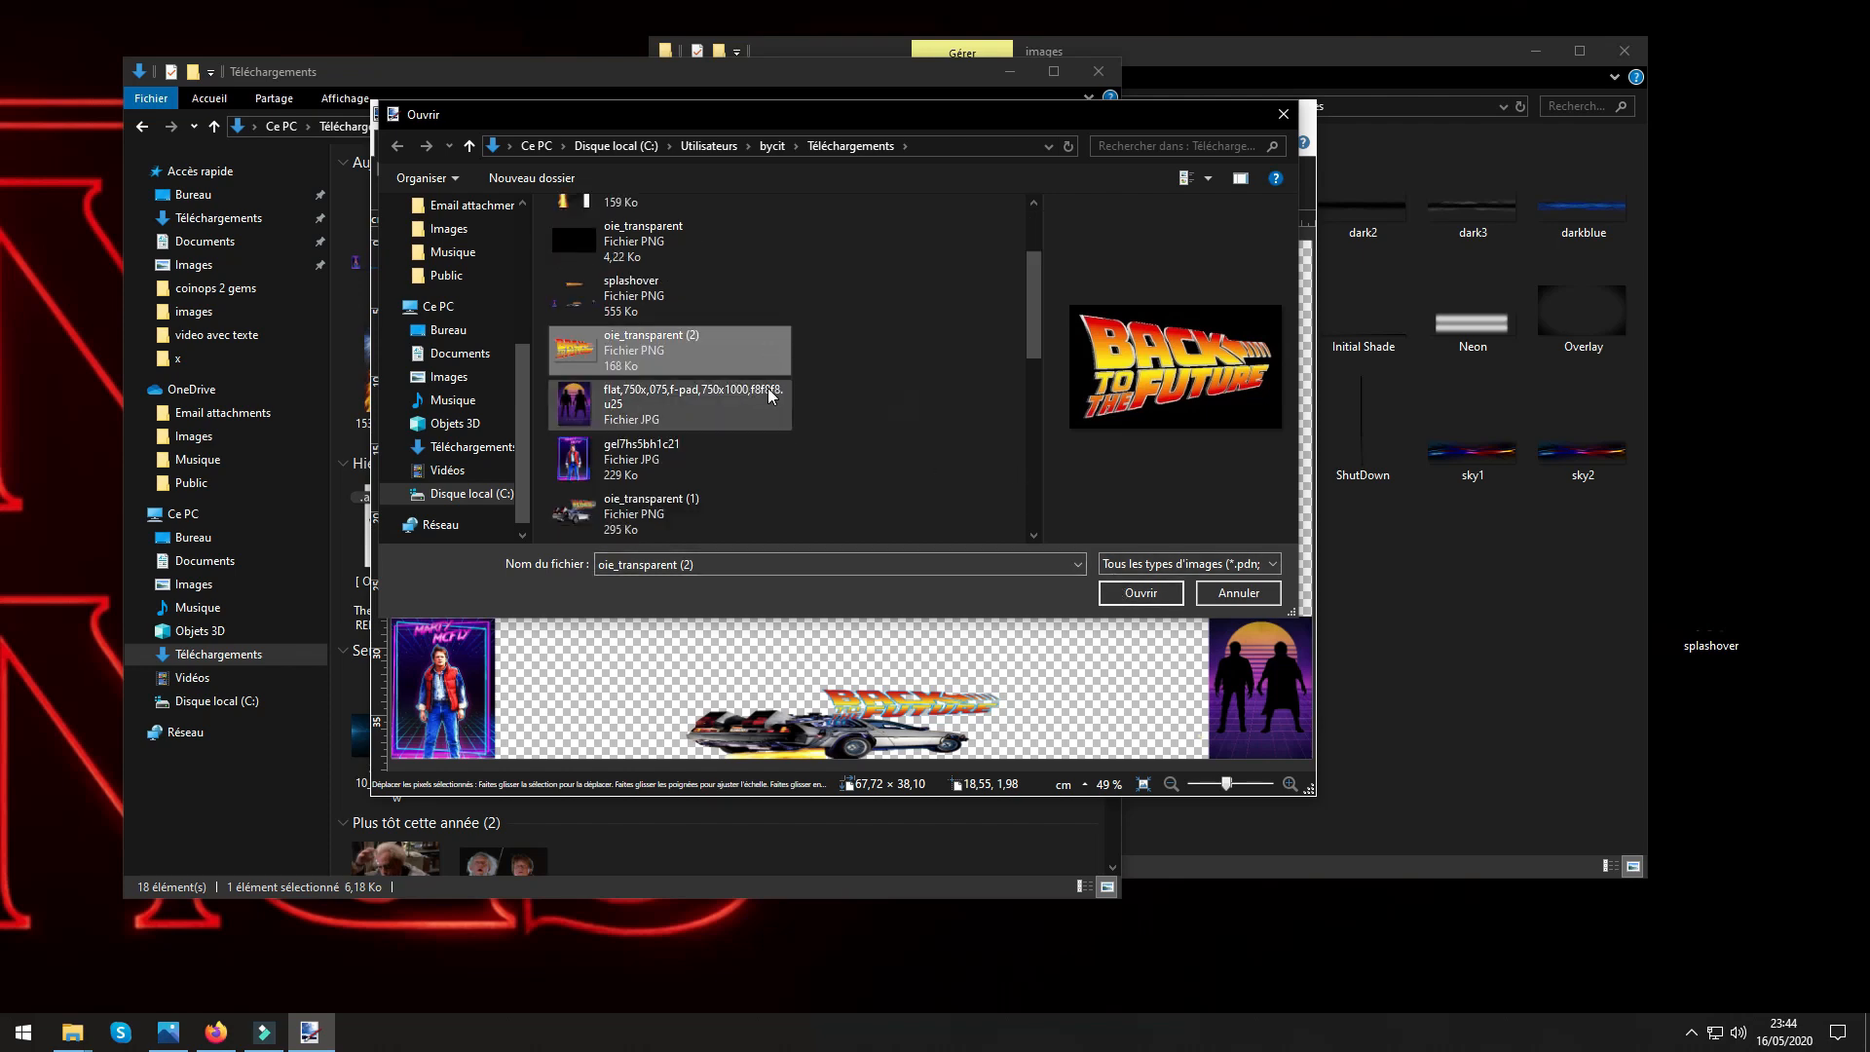
left_click(1119, 592)
Move the imported logo to the canvas's top centre and stretch it to about 33.1 × 6.7 cm.
mouse_move(580, 329)
left_mouse_down()
mouse_move(762, 347)
mouse_move(950, 314)
left_mouse_up()
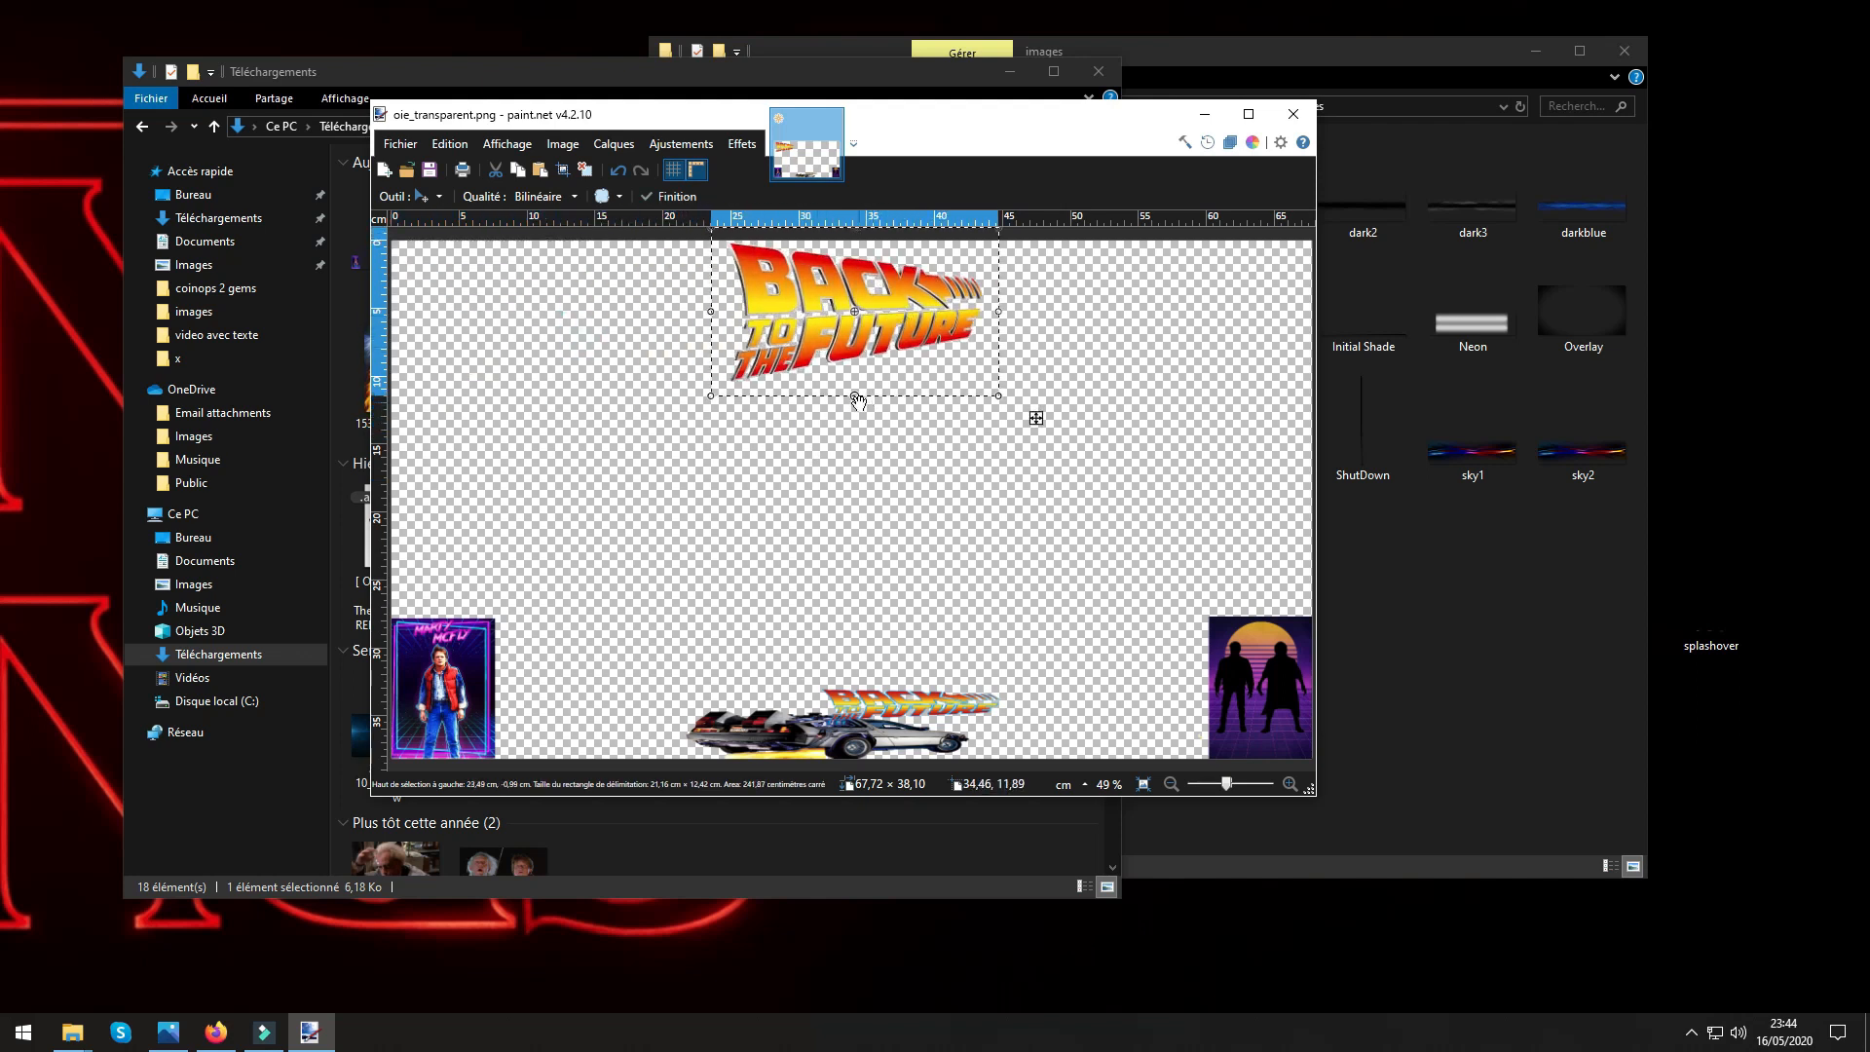
left_click_drag(856, 399, 1085, 312)
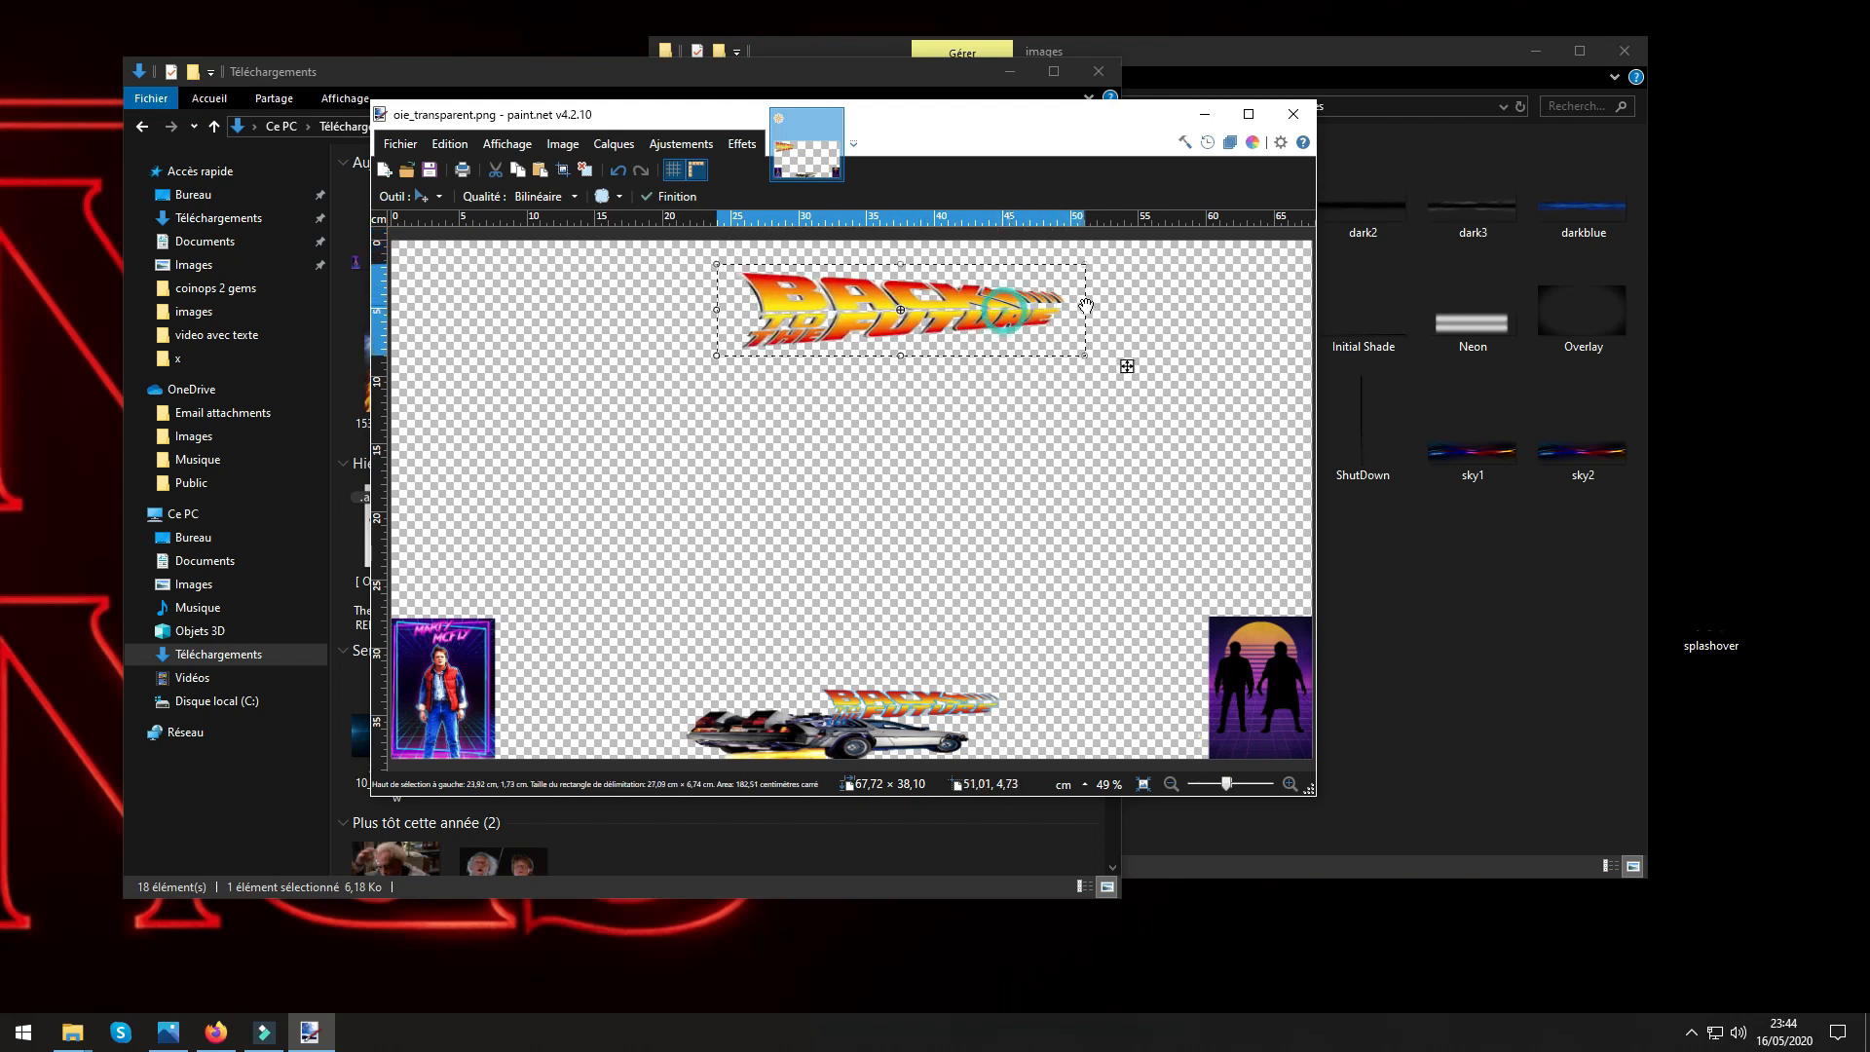
left_click_drag(717, 310, 635, 309)
left_click_drag(990, 325, 964, 292)
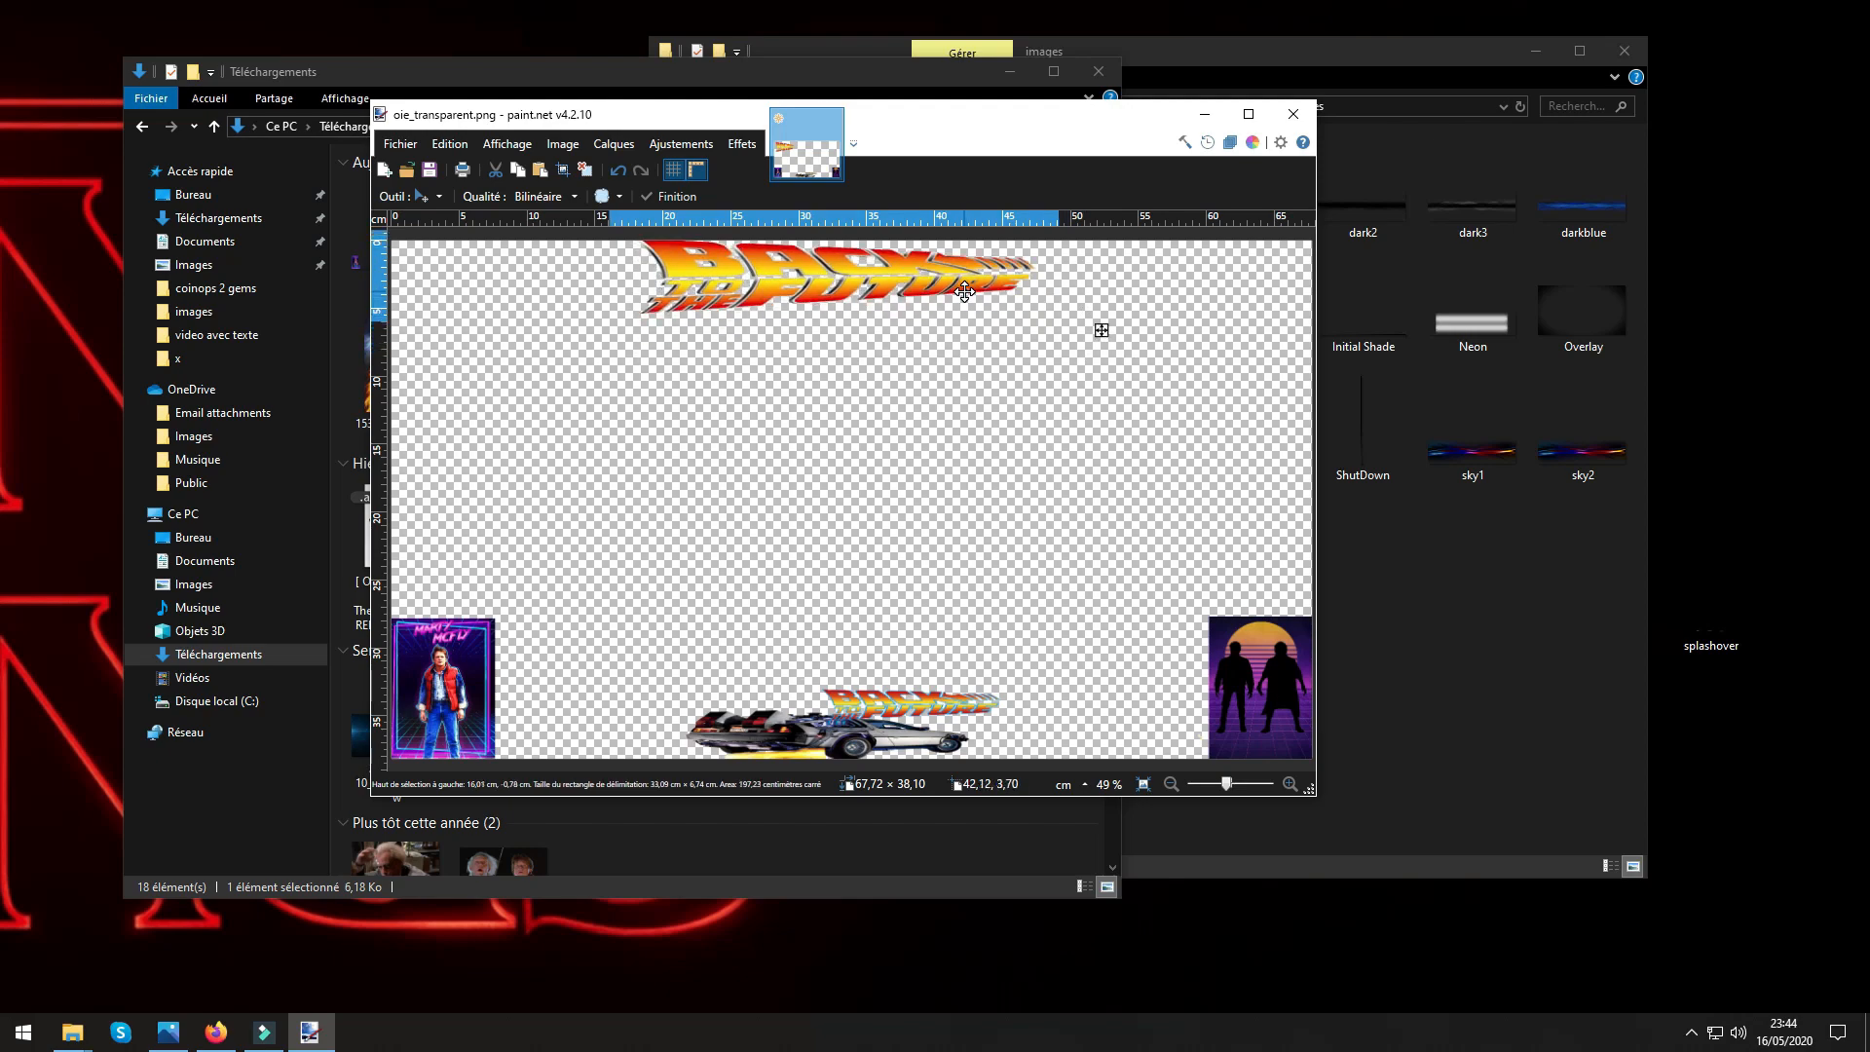
Maximize the paint.net window and fine-tune the top logo's position and size to about 33.8 × 6.2 cm.
left_click(1248, 114)
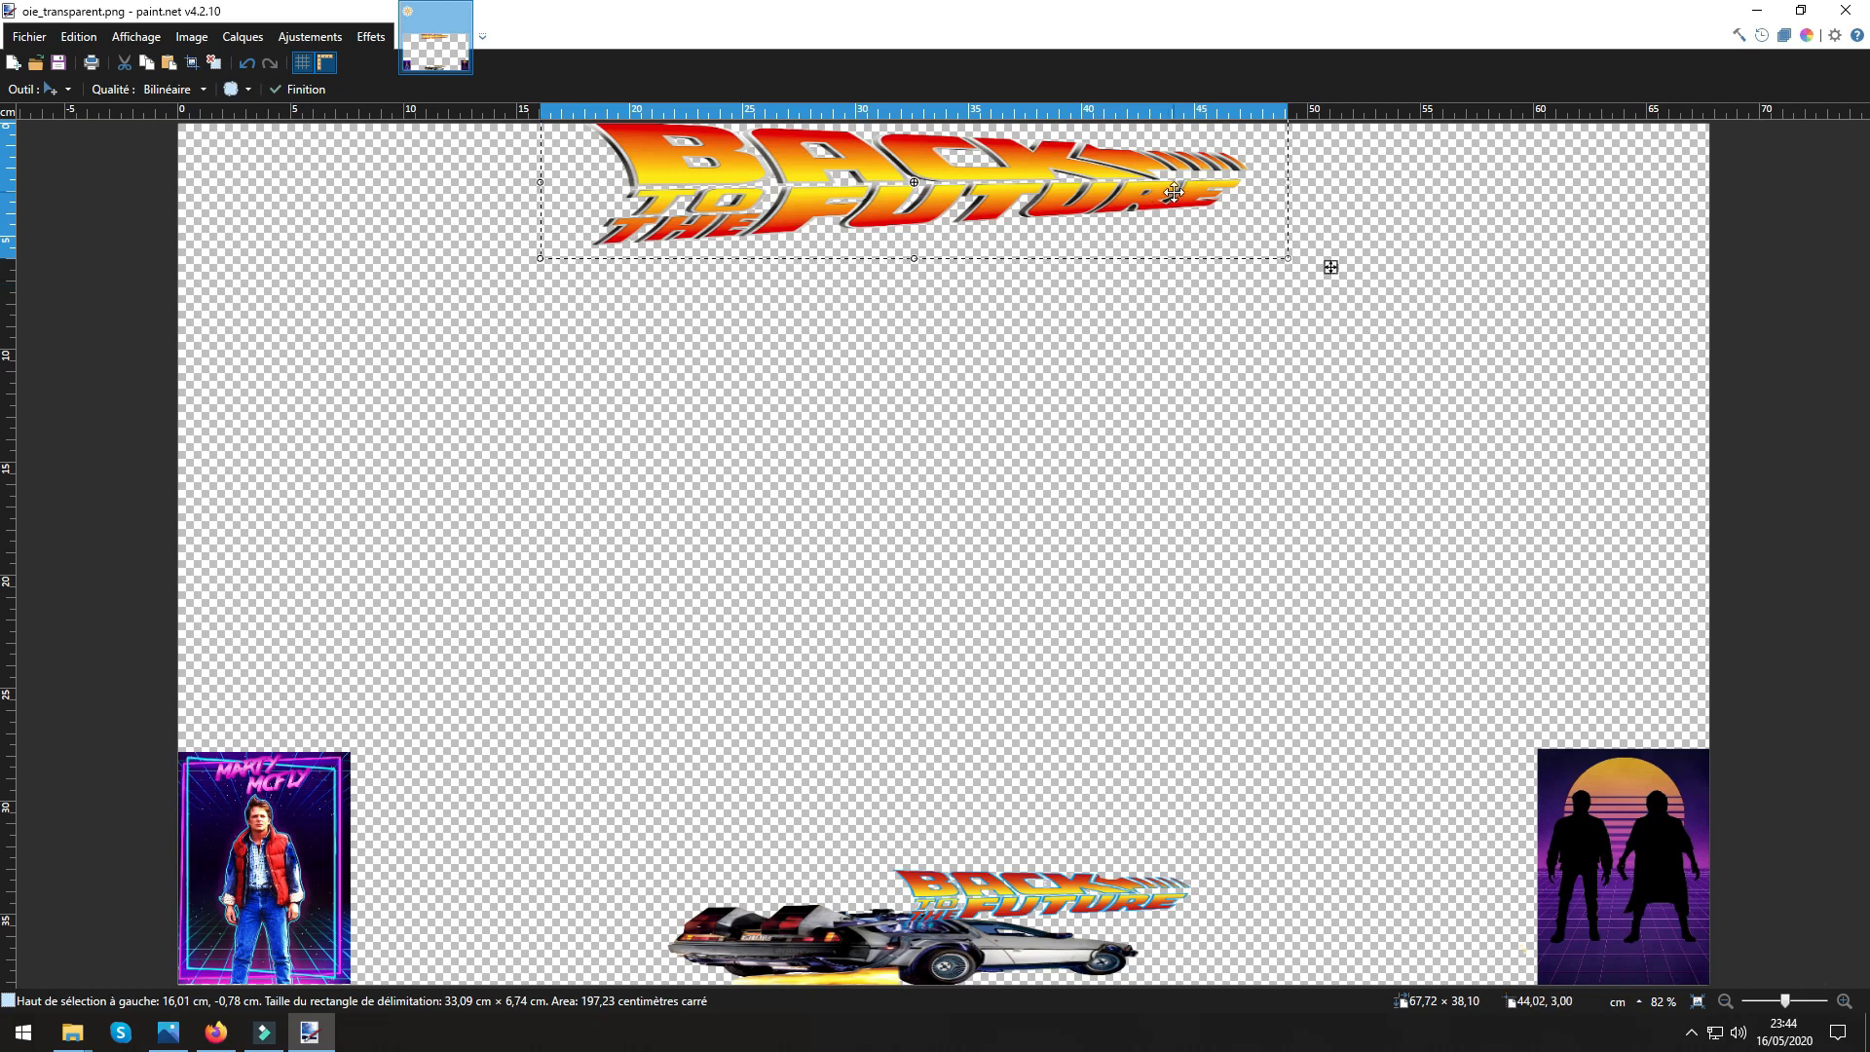
left_click_drag(1330, 267, 1364, 277)
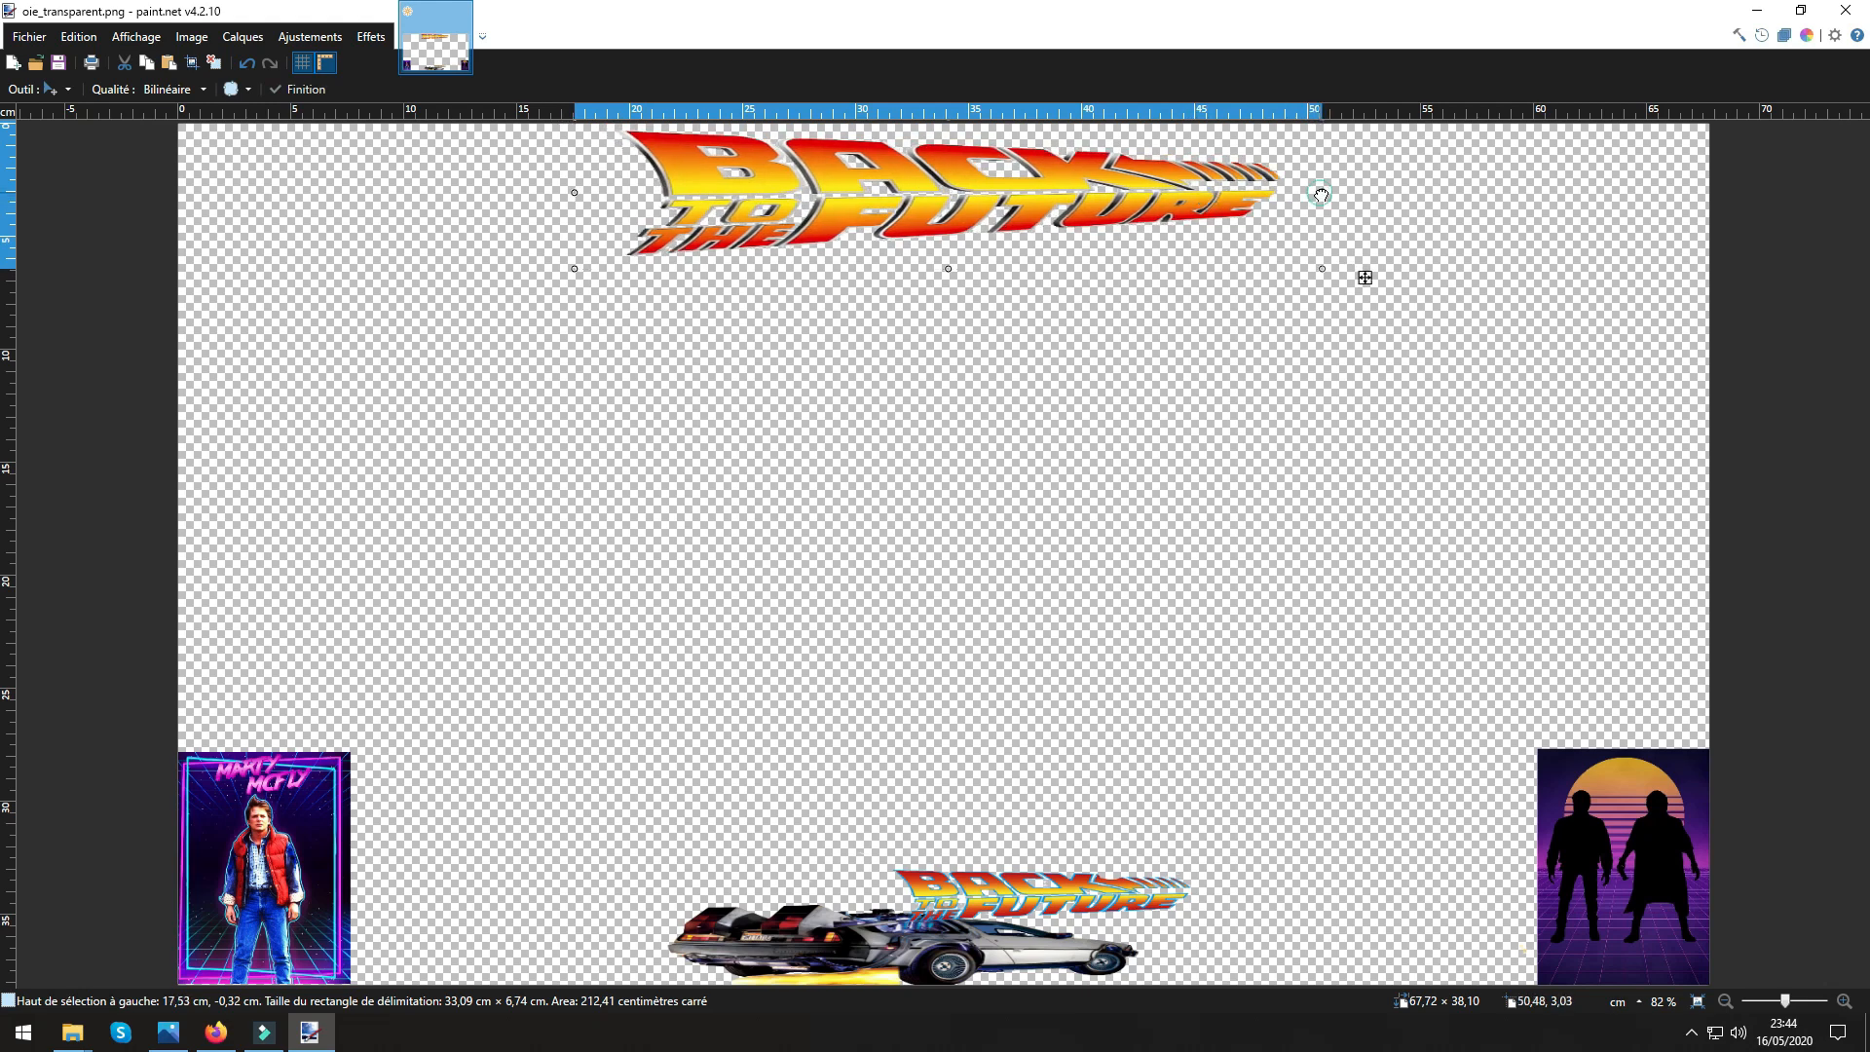
left_click_drag(574, 192, 562, 189)
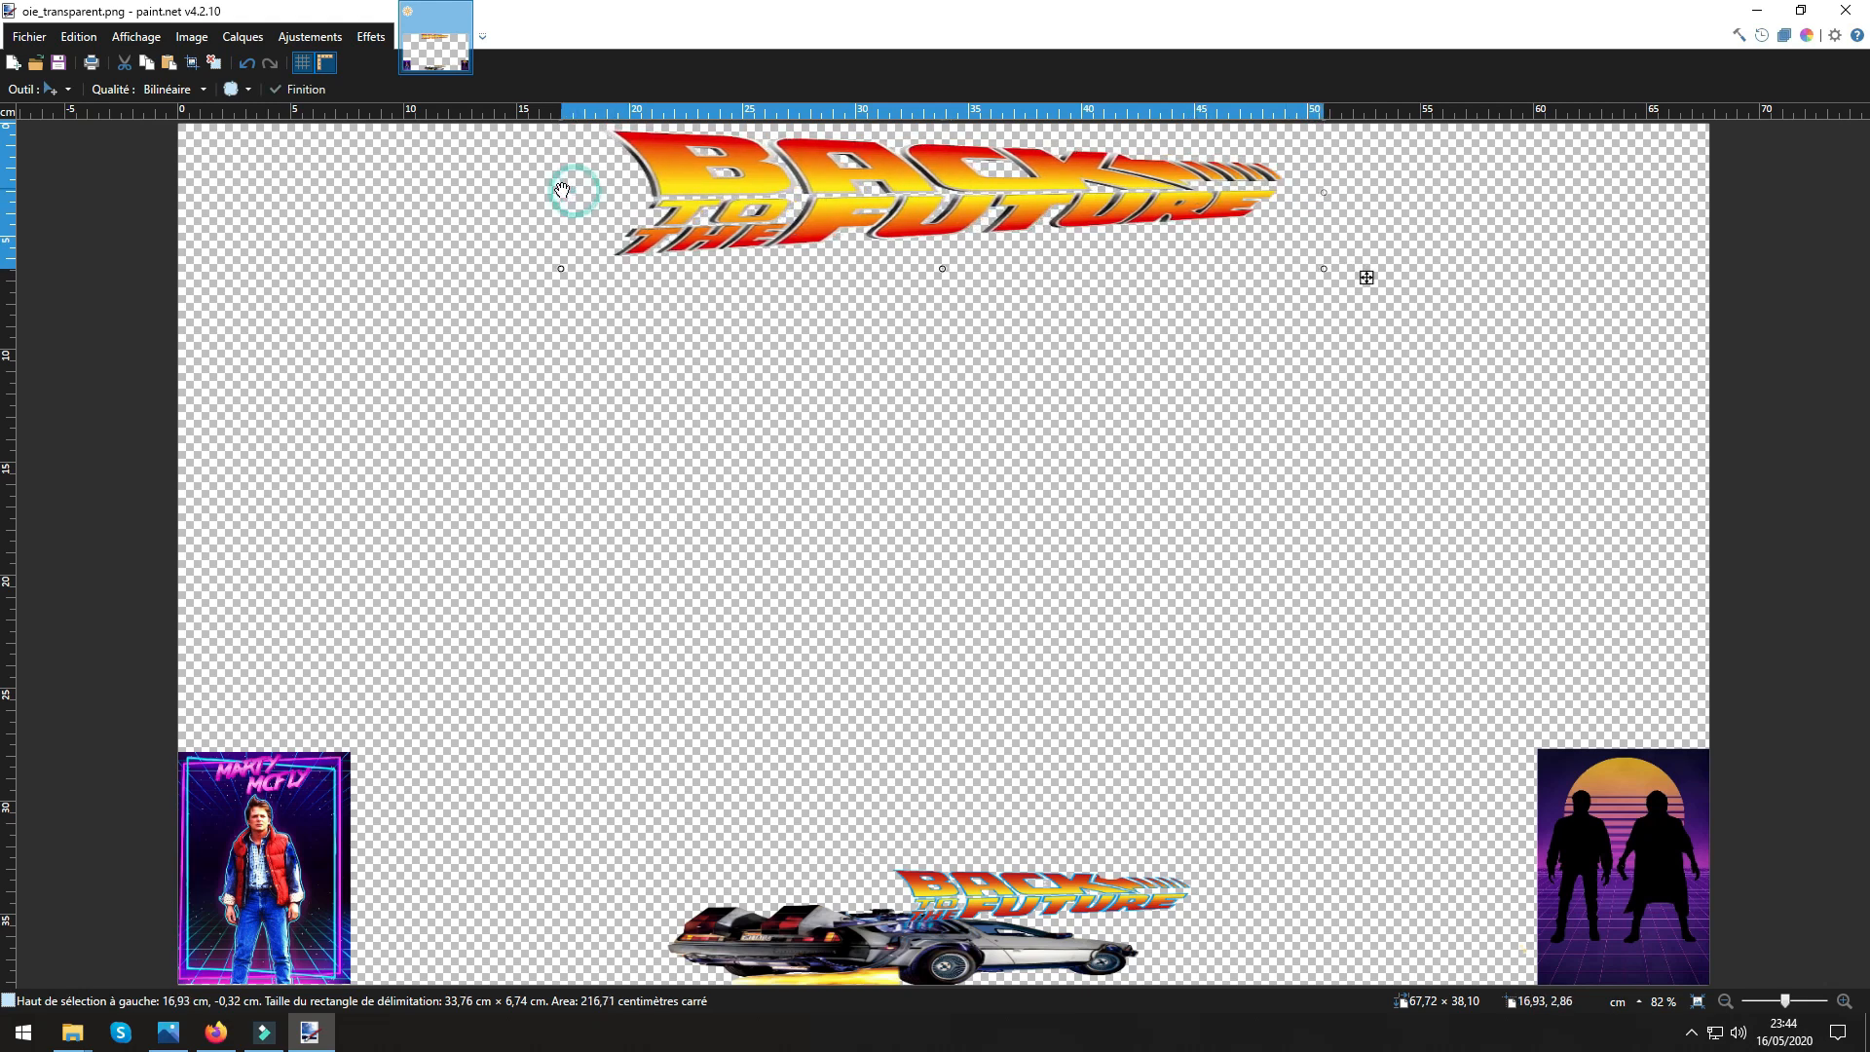
left_click_drag(951, 274, 953, 259)
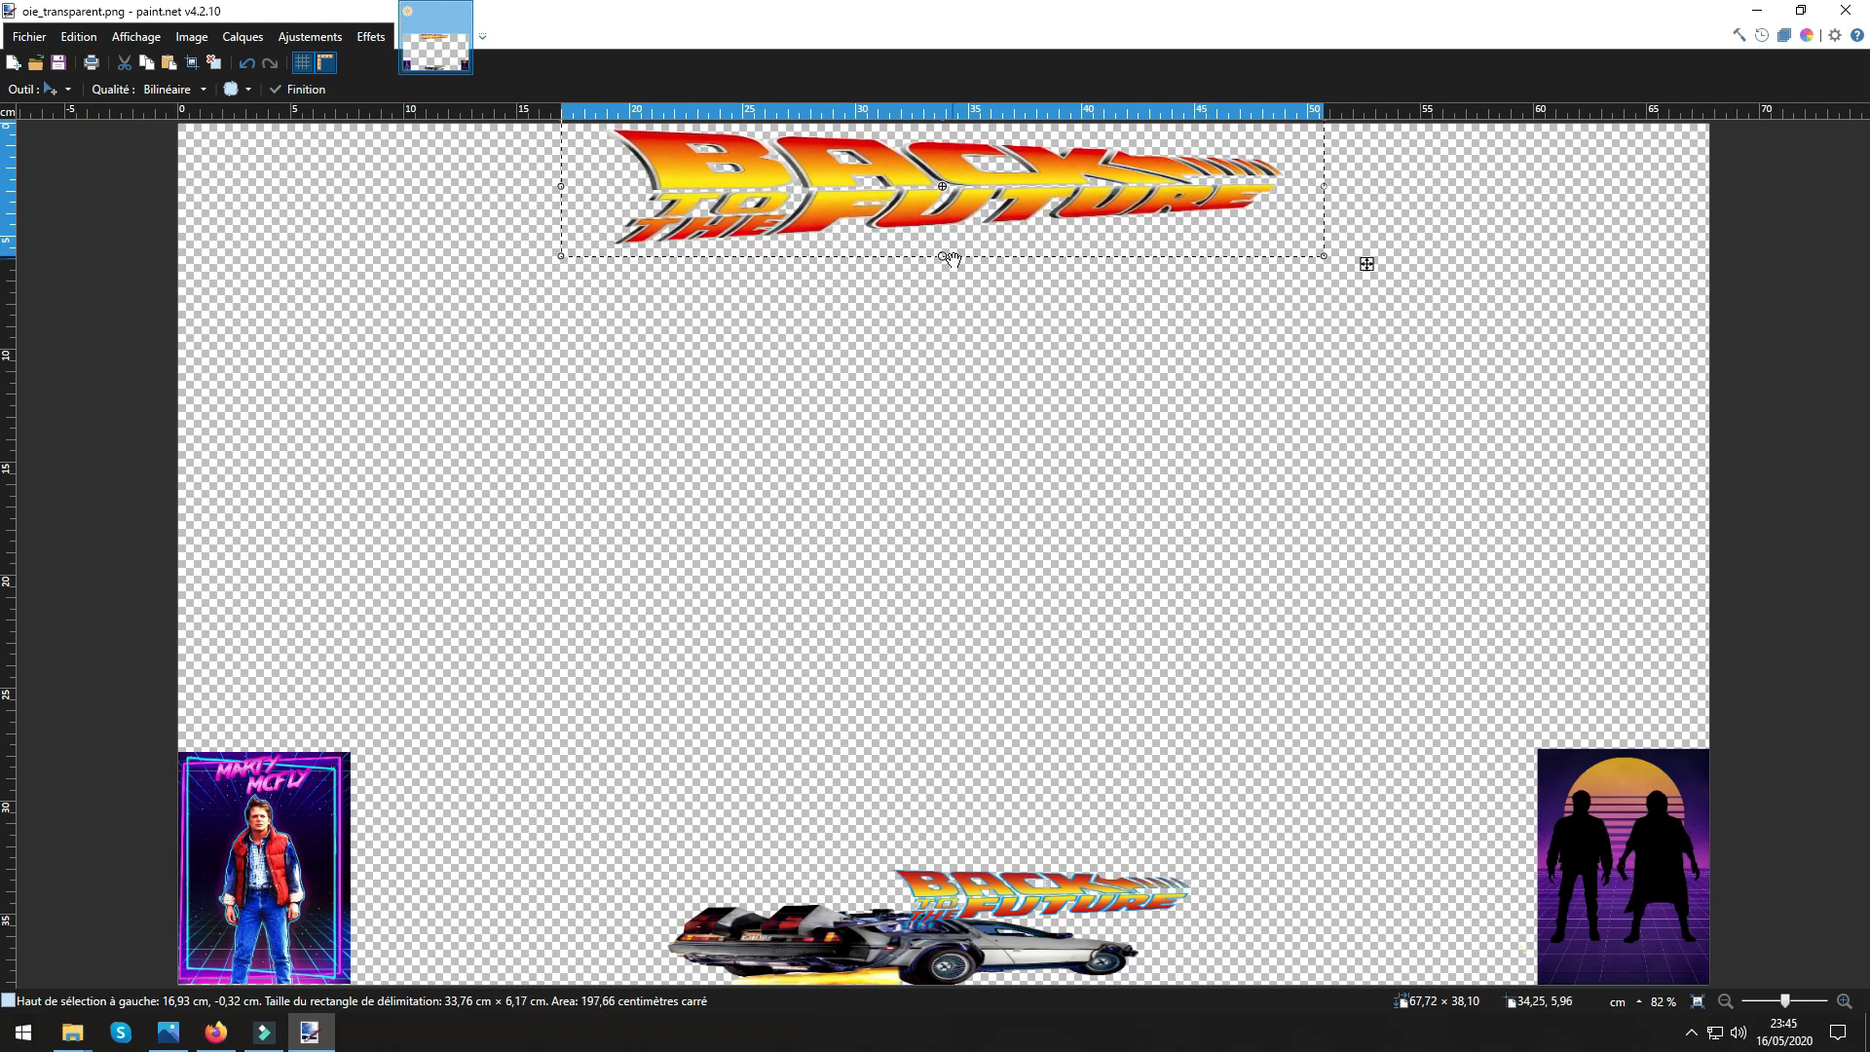
Save the finished overlay as the PNG oie_transparent in Téléchargements, replacing the existing file and flattening the layers, and close the image editor.
key("ctrl+d")
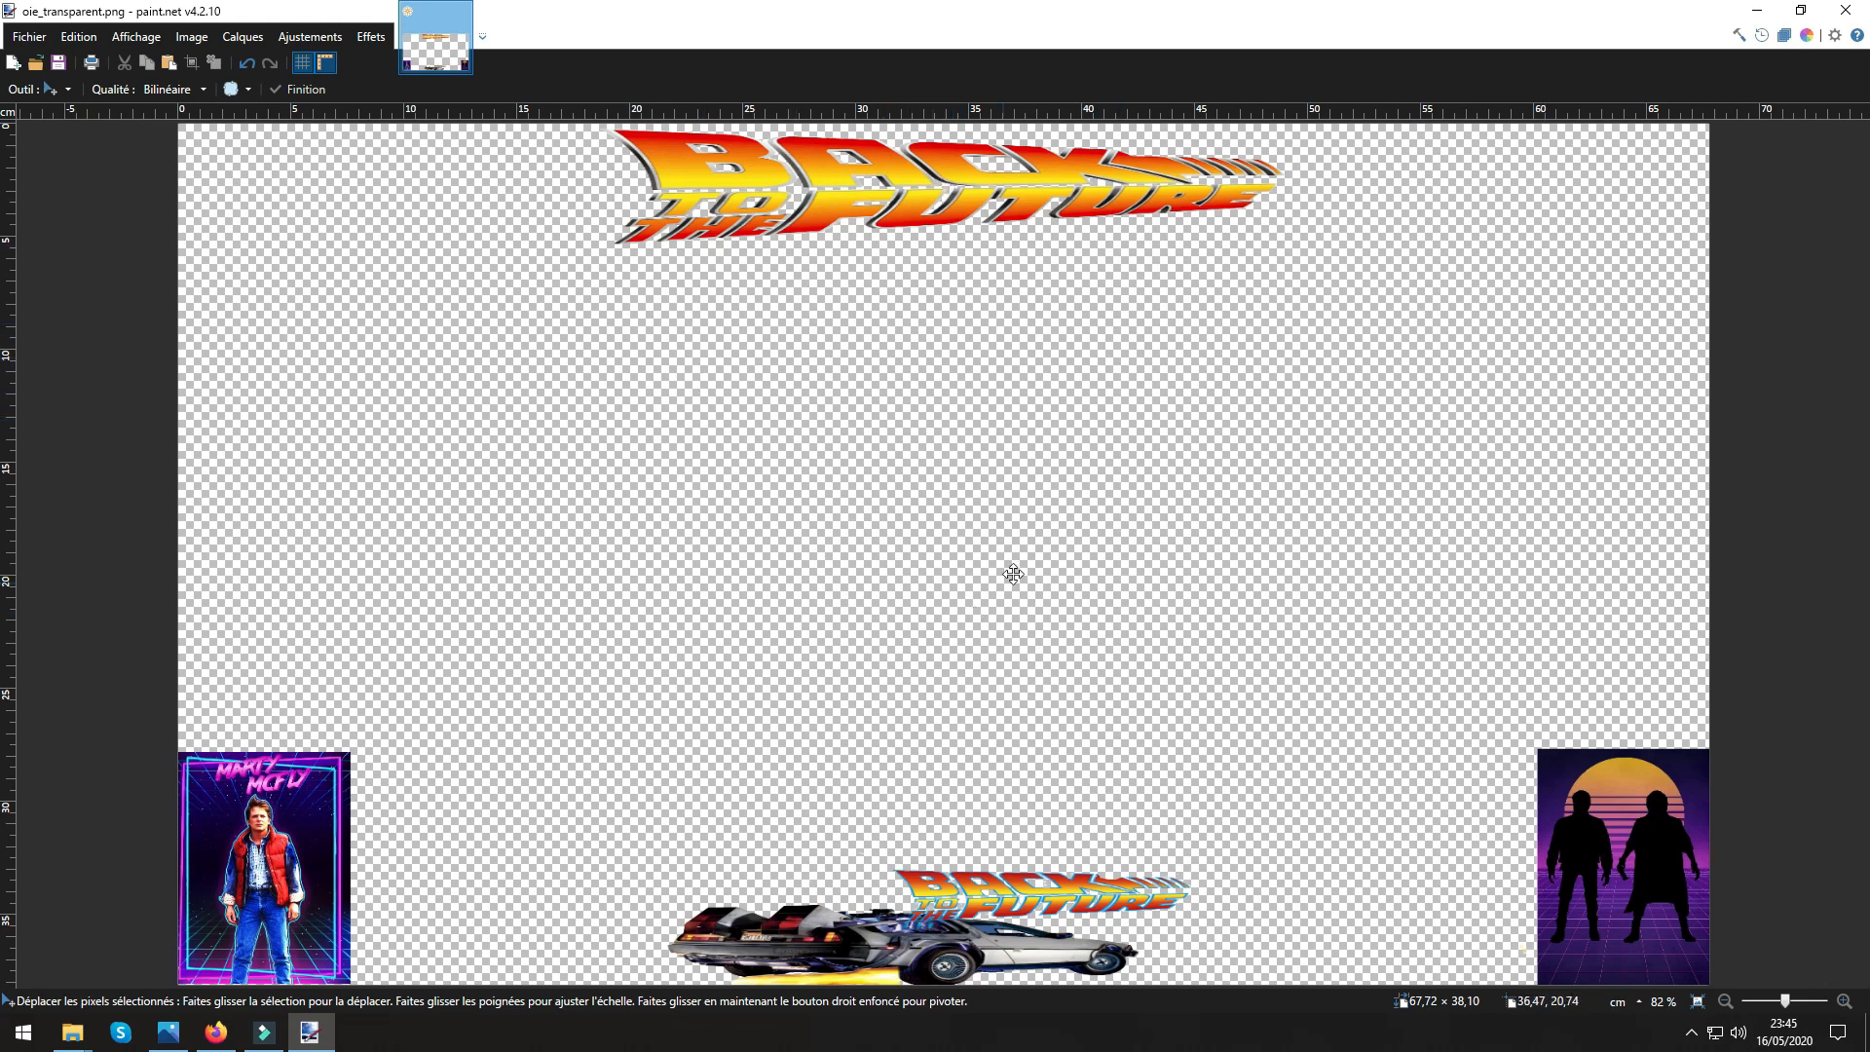
left_click(29, 36)
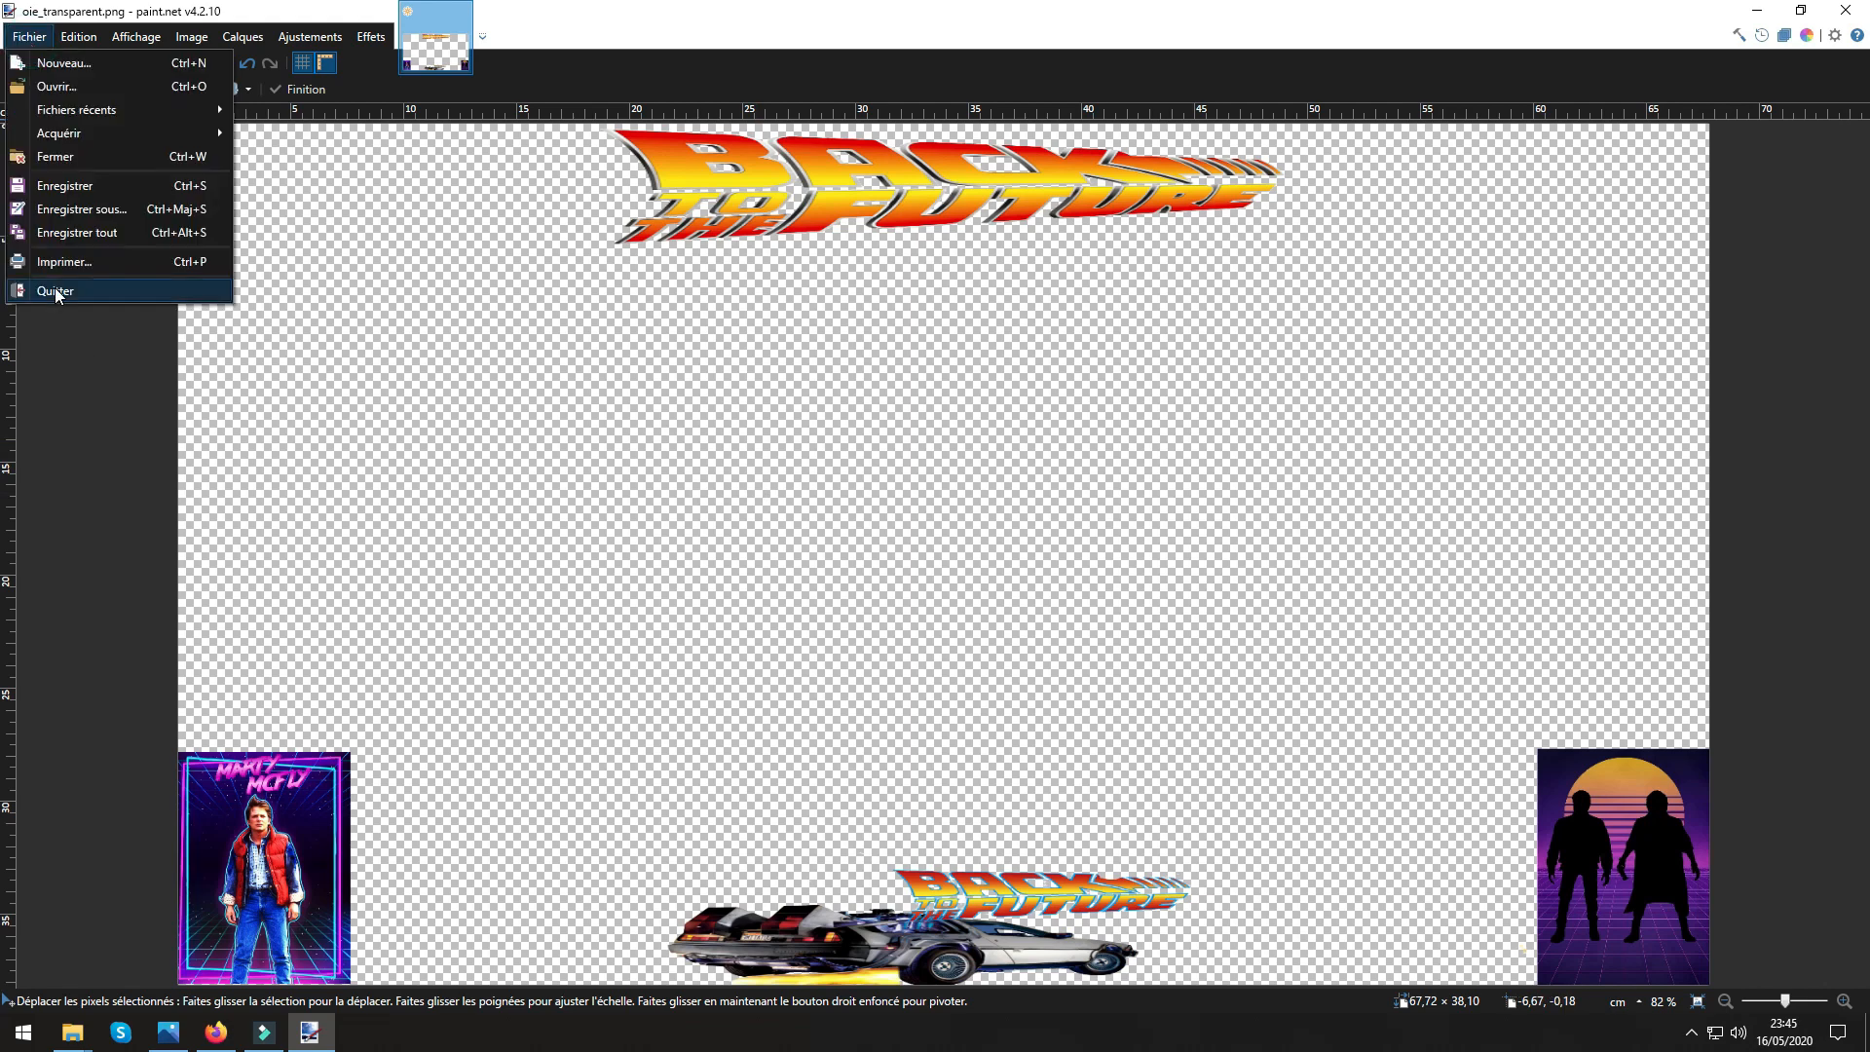
left_click(69, 234)
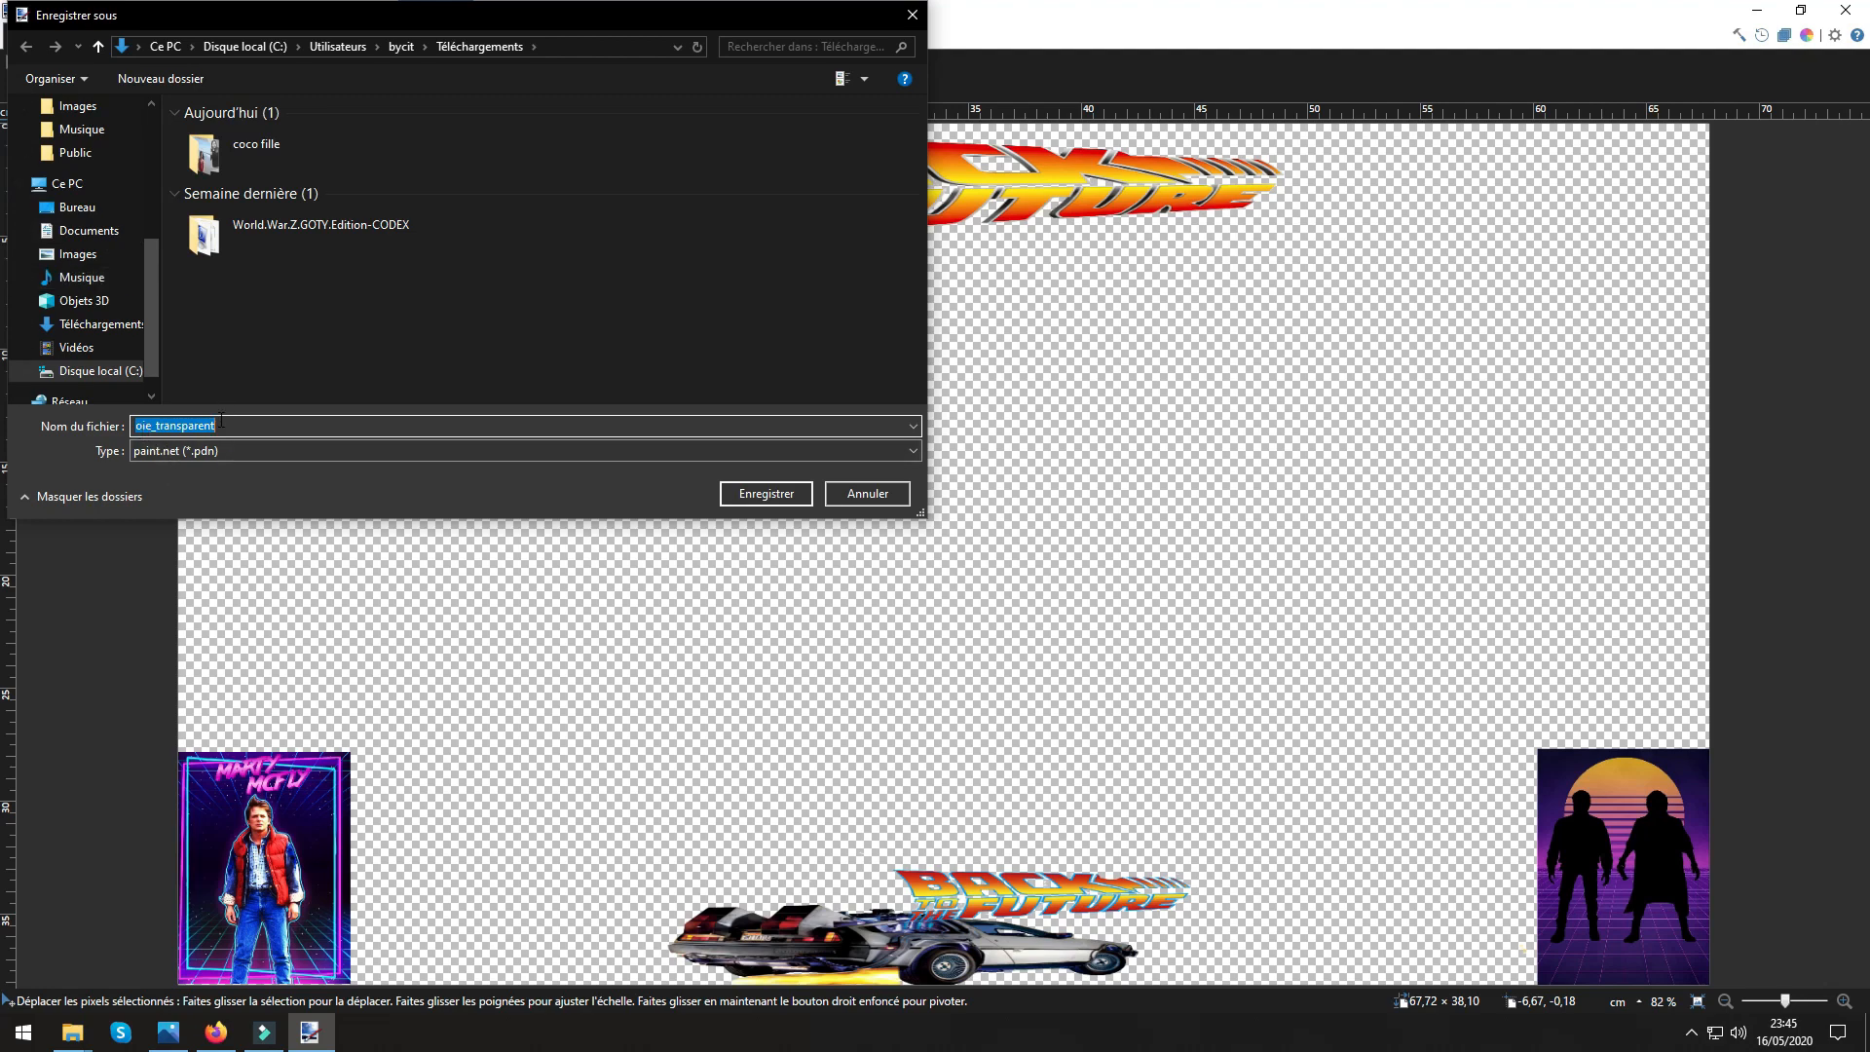
left_click(170, 453)
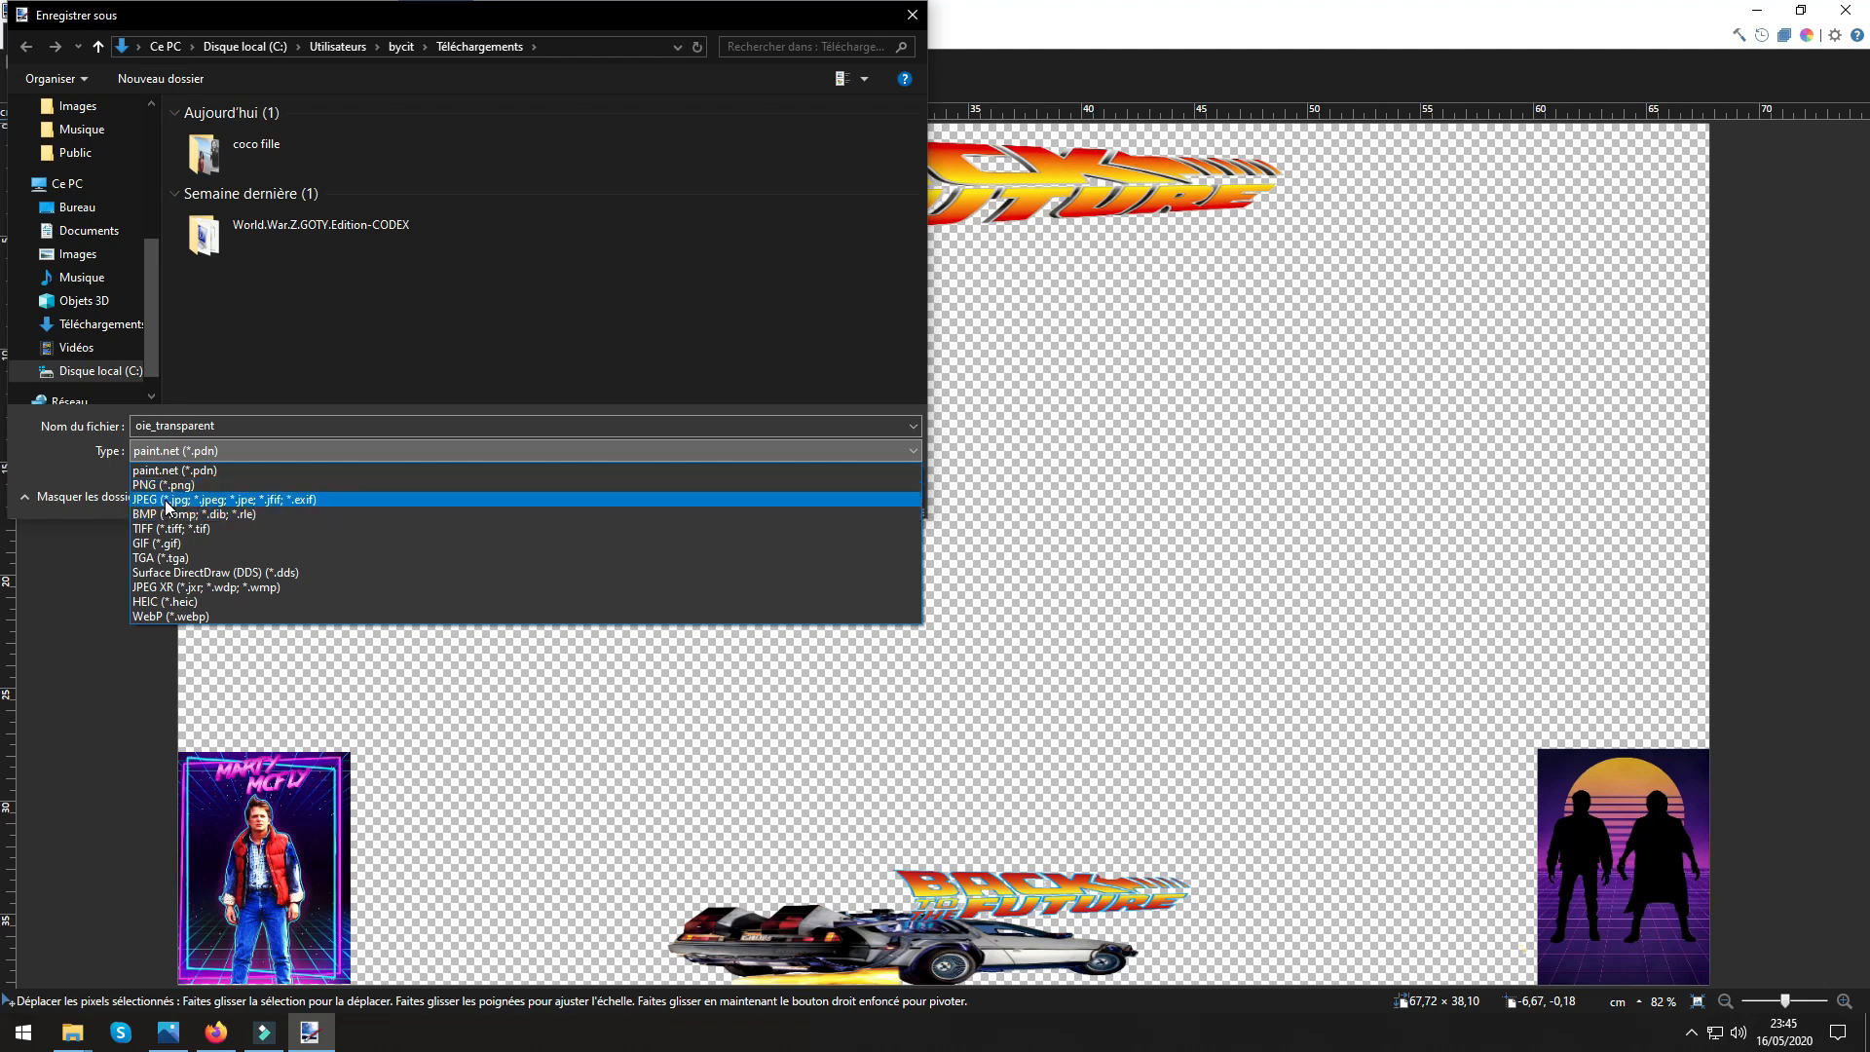
left_click(165, 484)
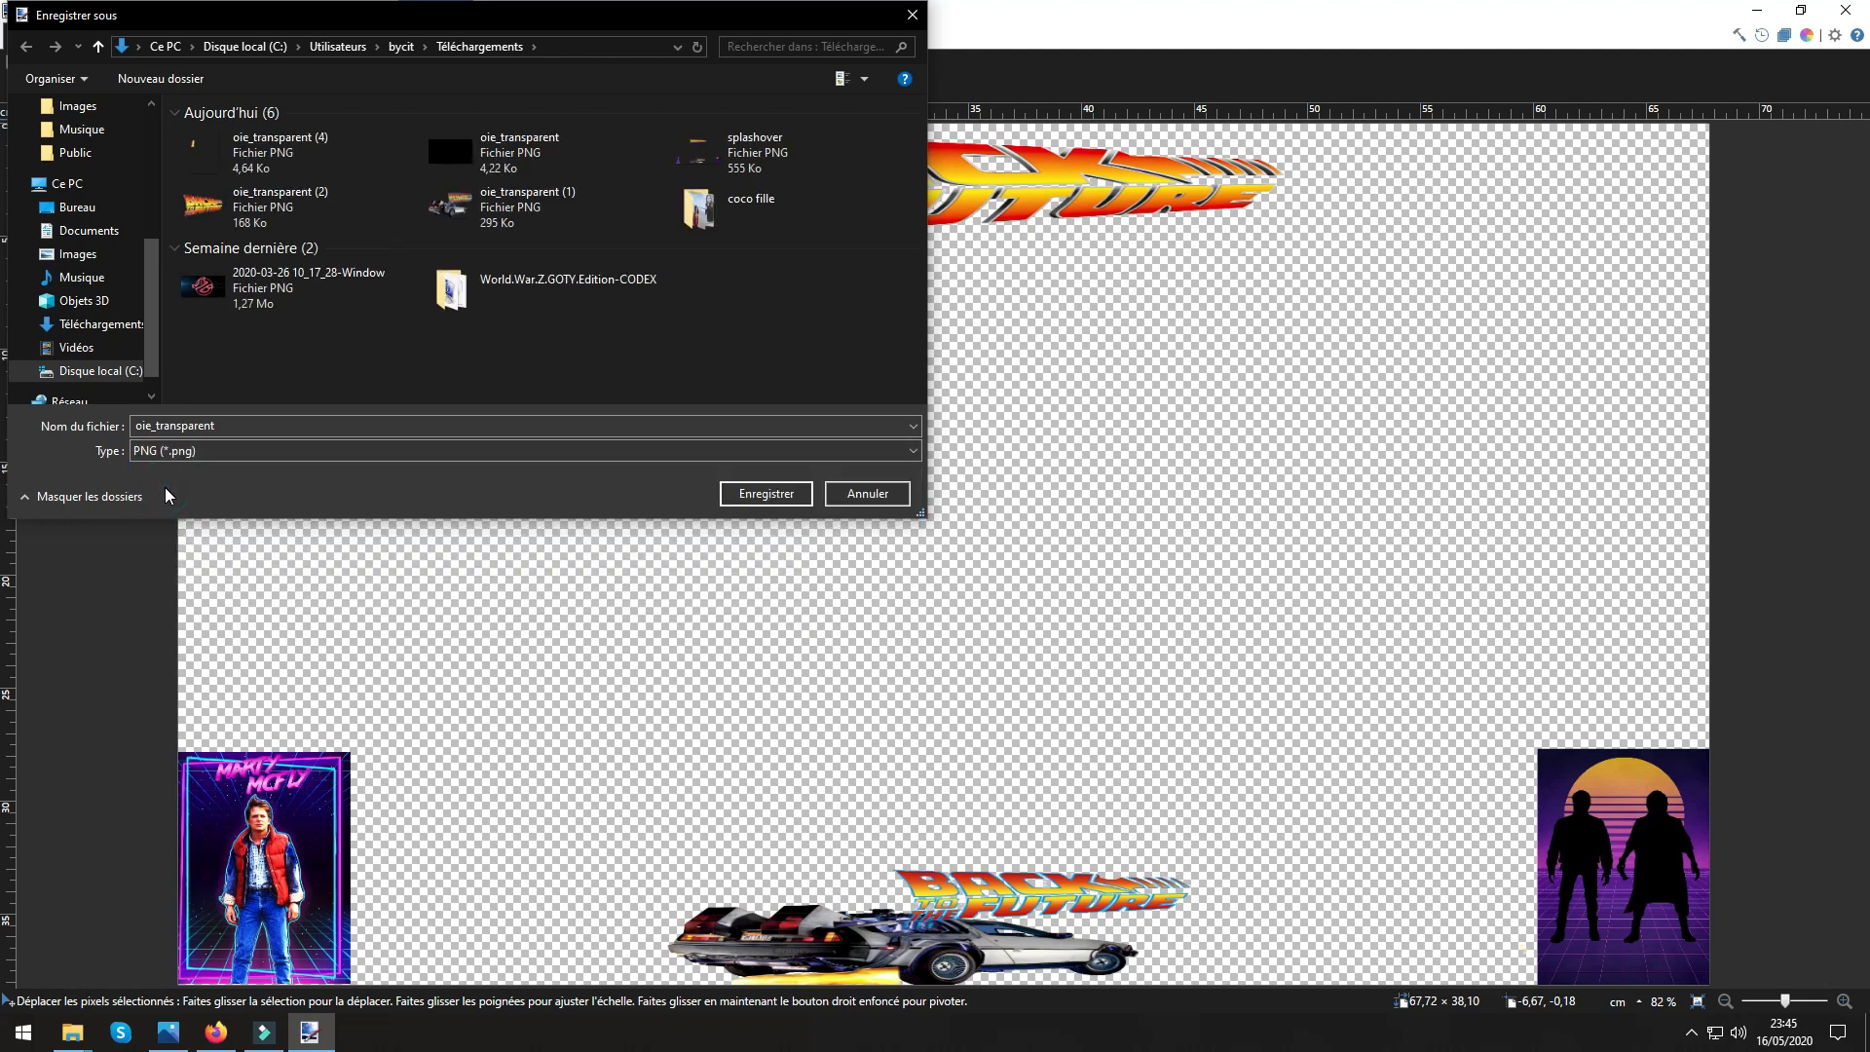
left_click(751, 495)
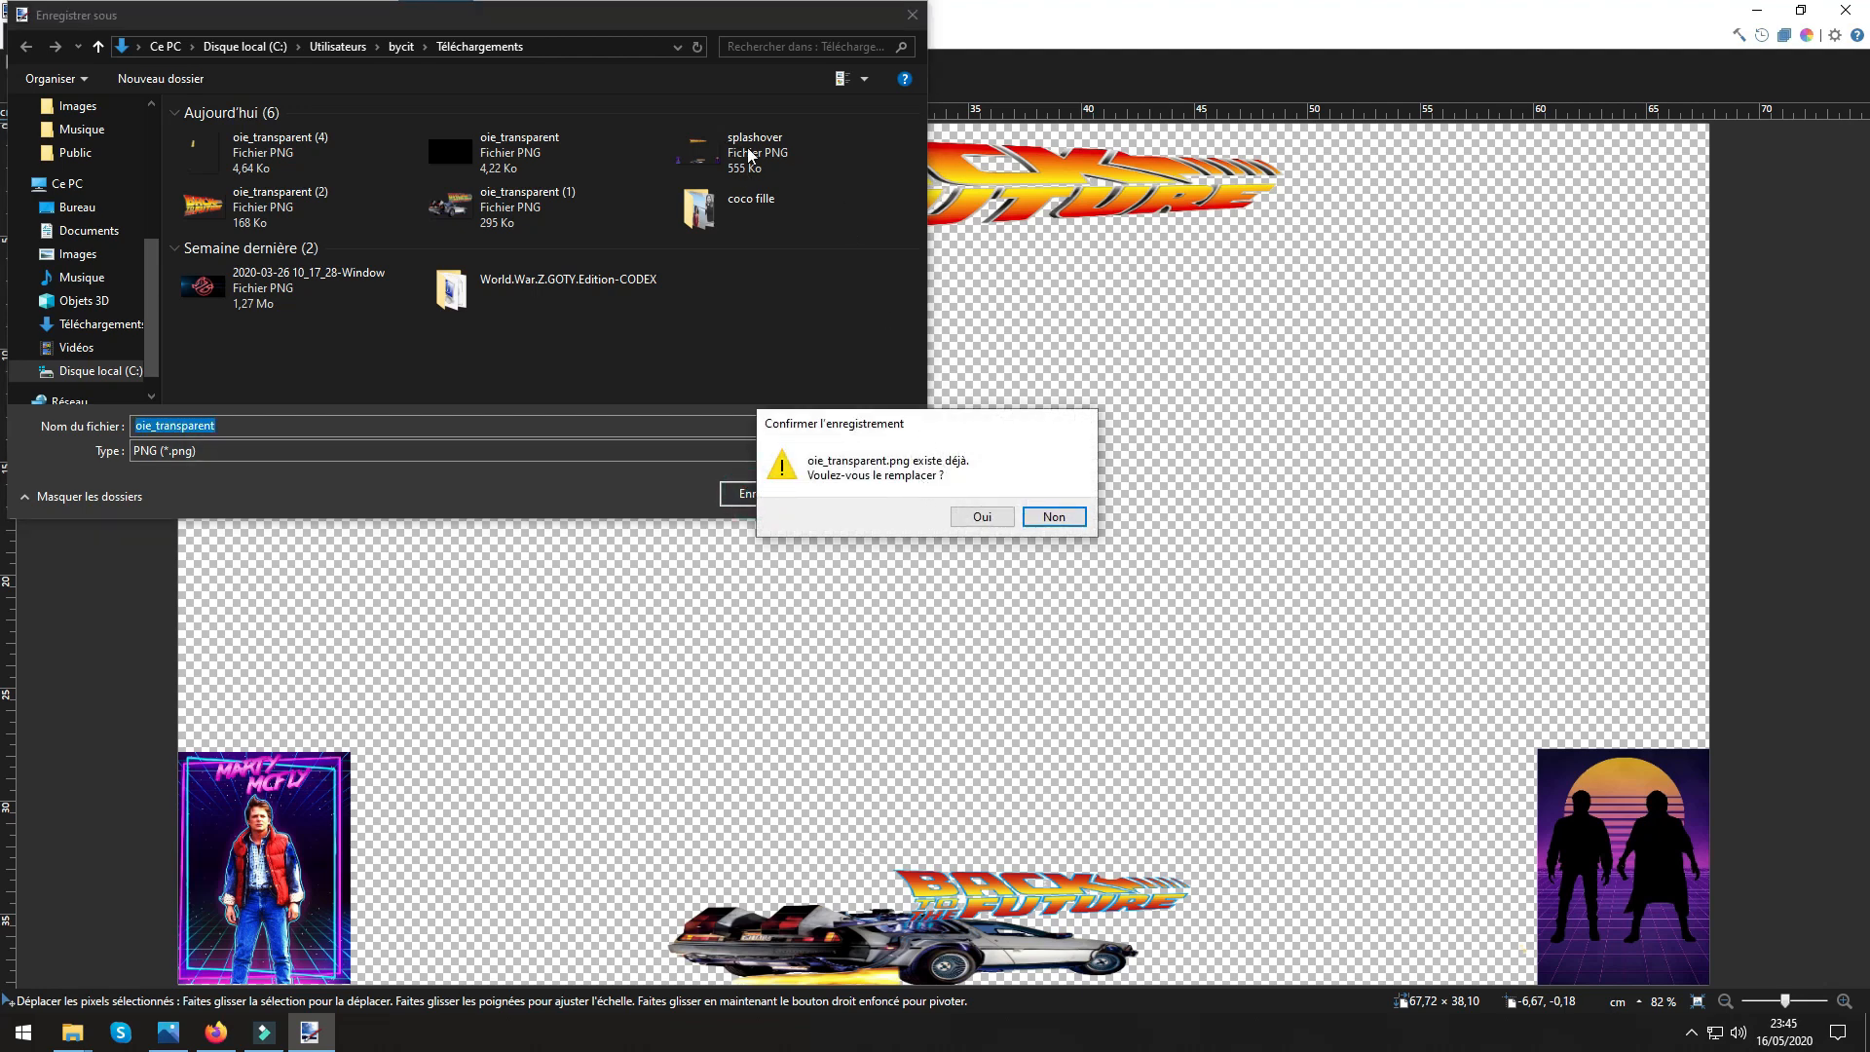
left_click(982, 517)
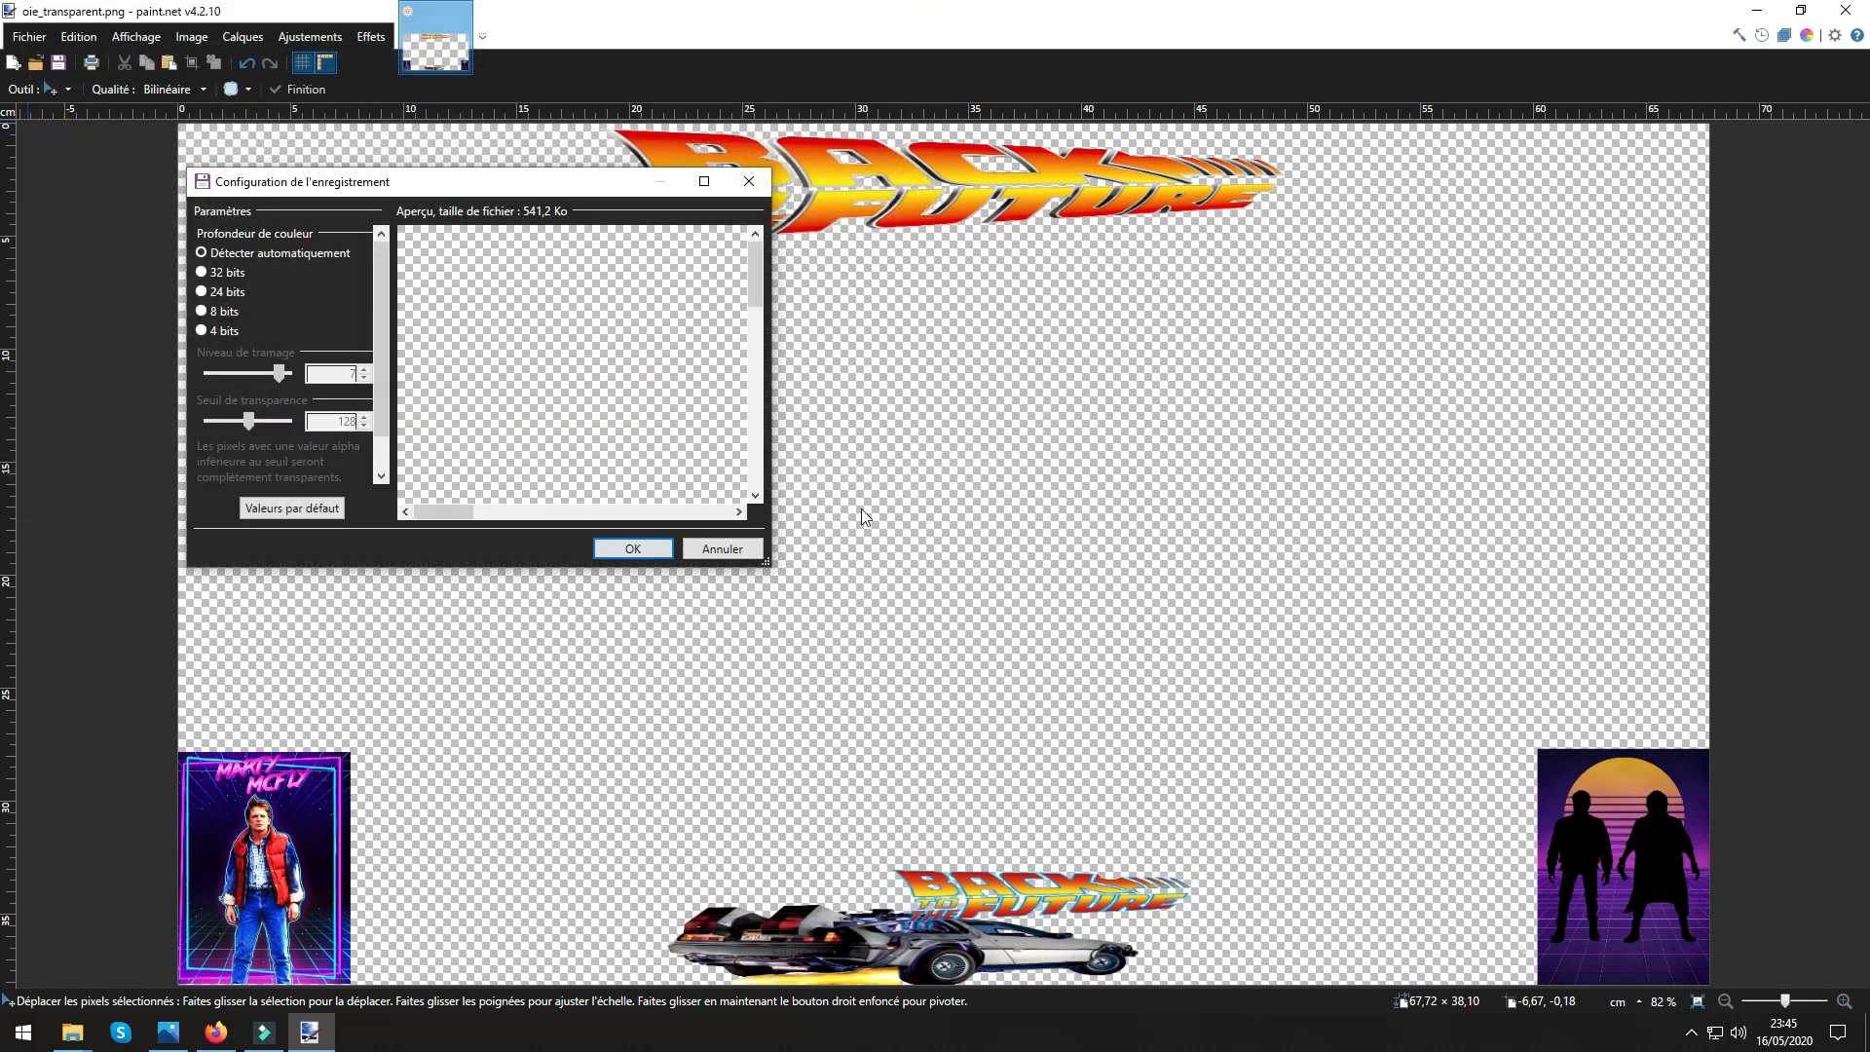
left_click(633, 548)
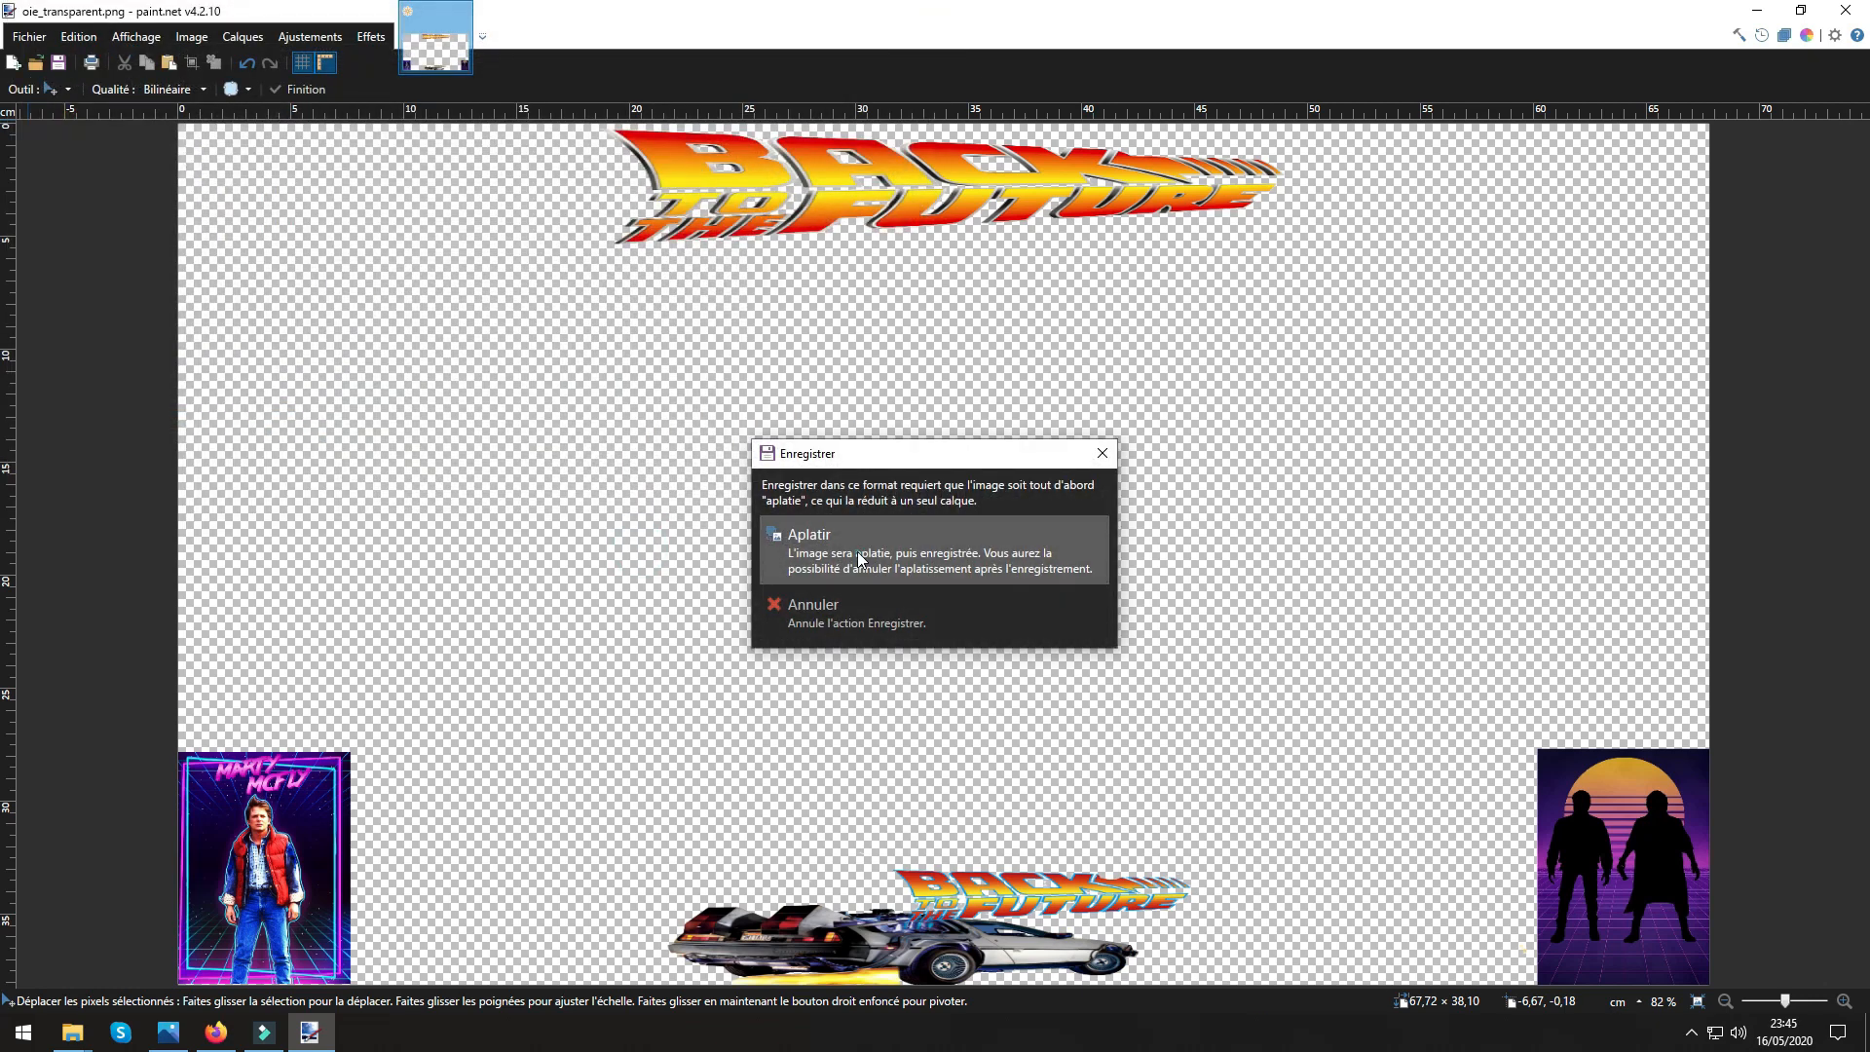
left_click(857, 551)
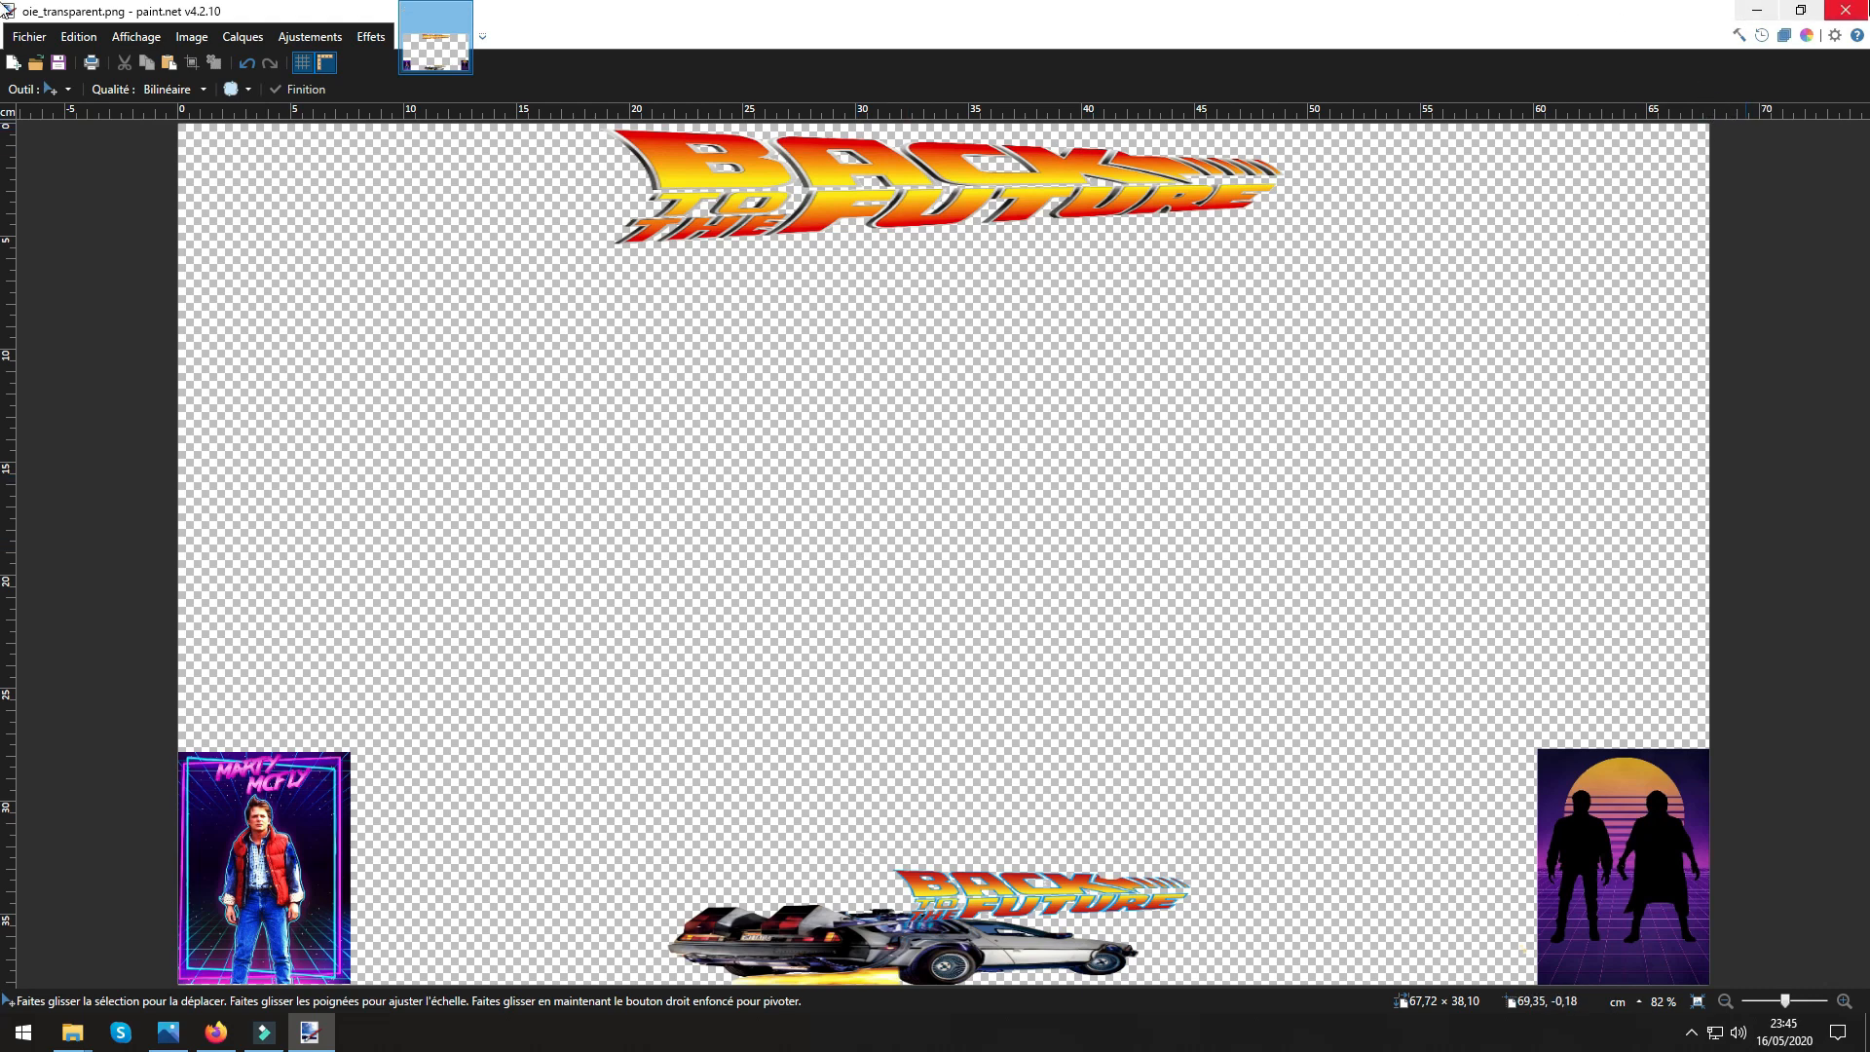
left_click(1845, 14)
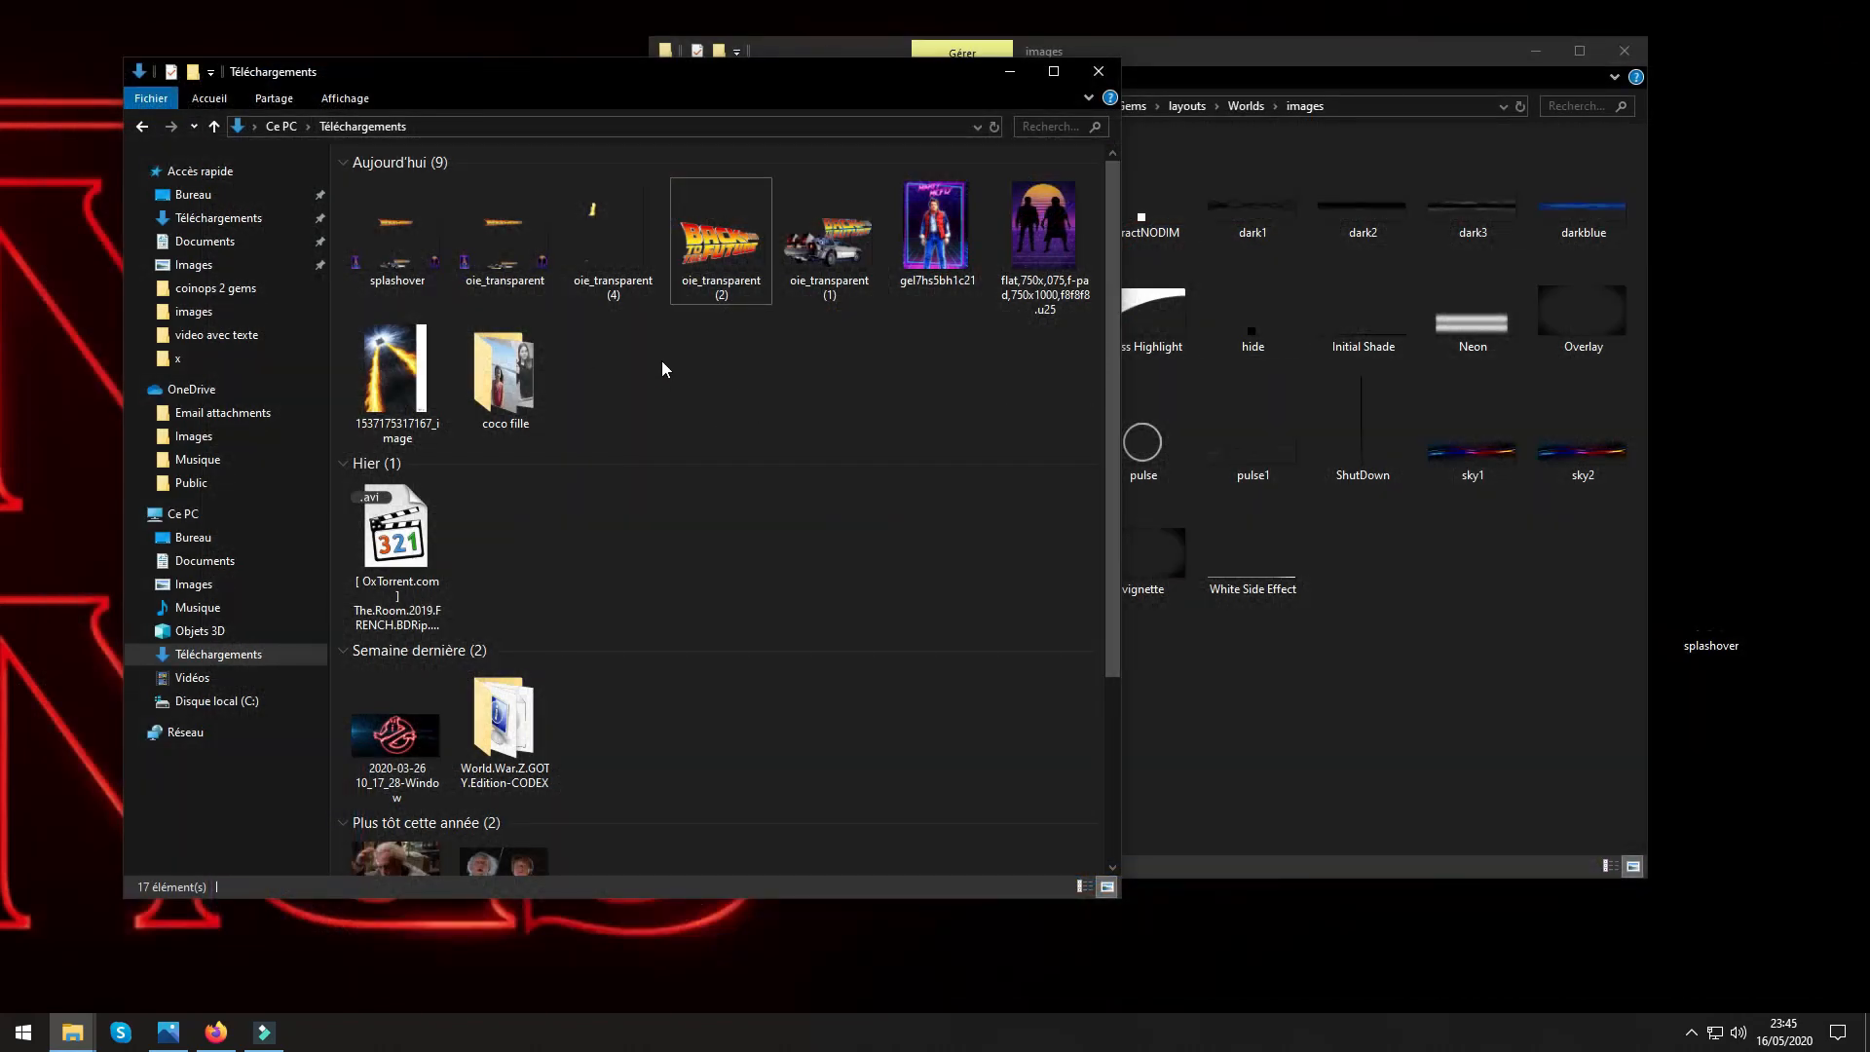
Preview the existing splashover and the new oie_transparent images in Téléchargements to compare them.
double_click(381, 273)
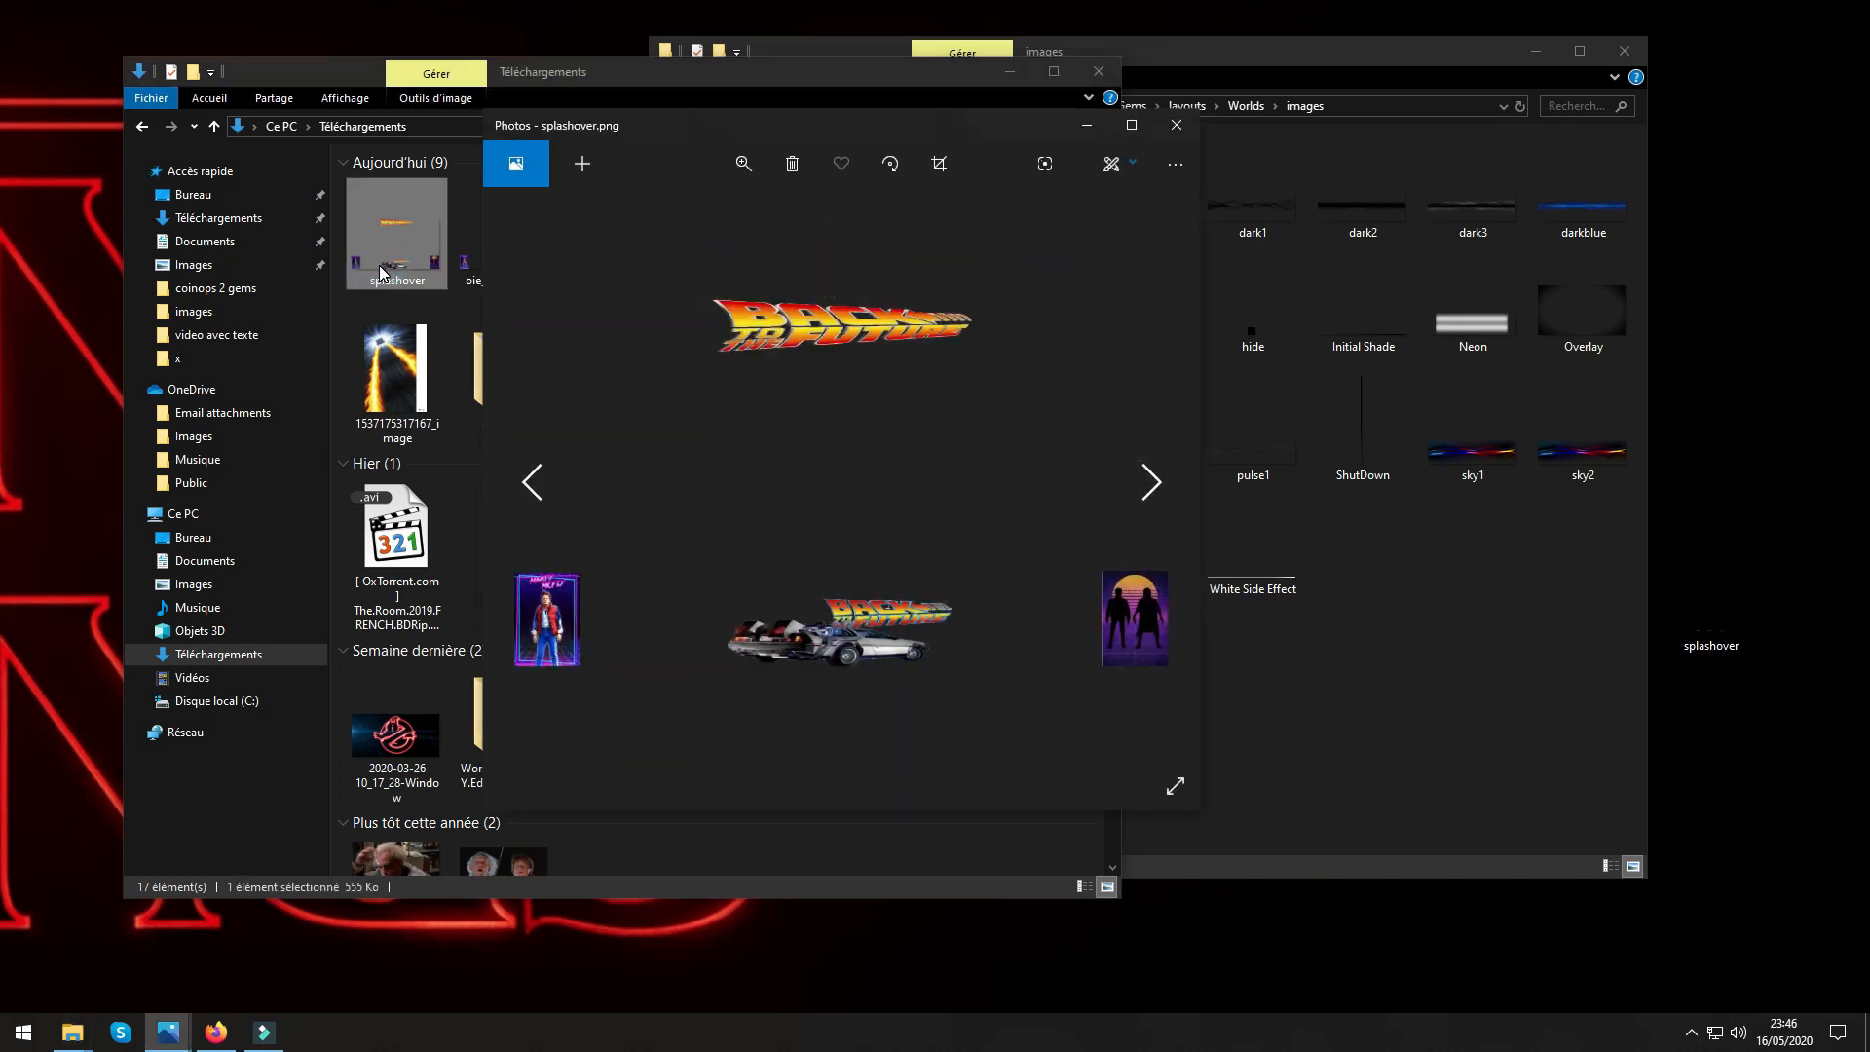
left_click(1177, 125)
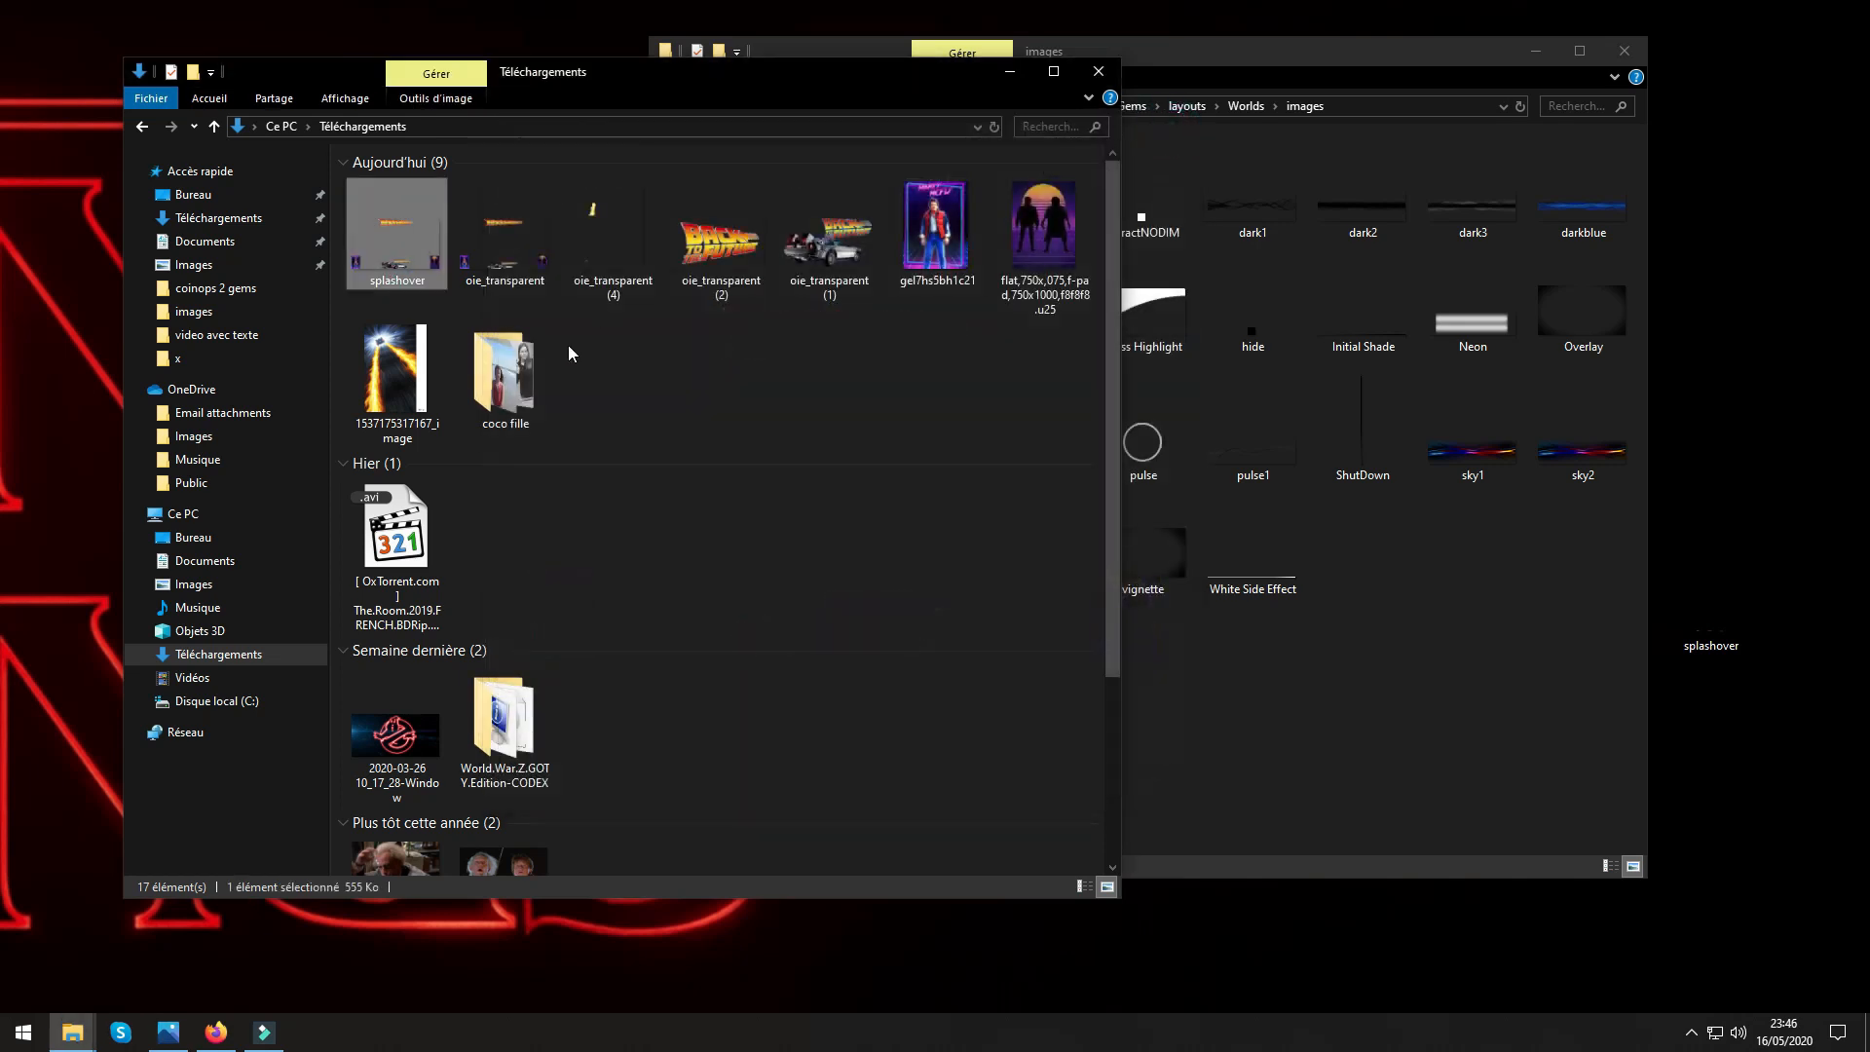
double_click(514, 271)
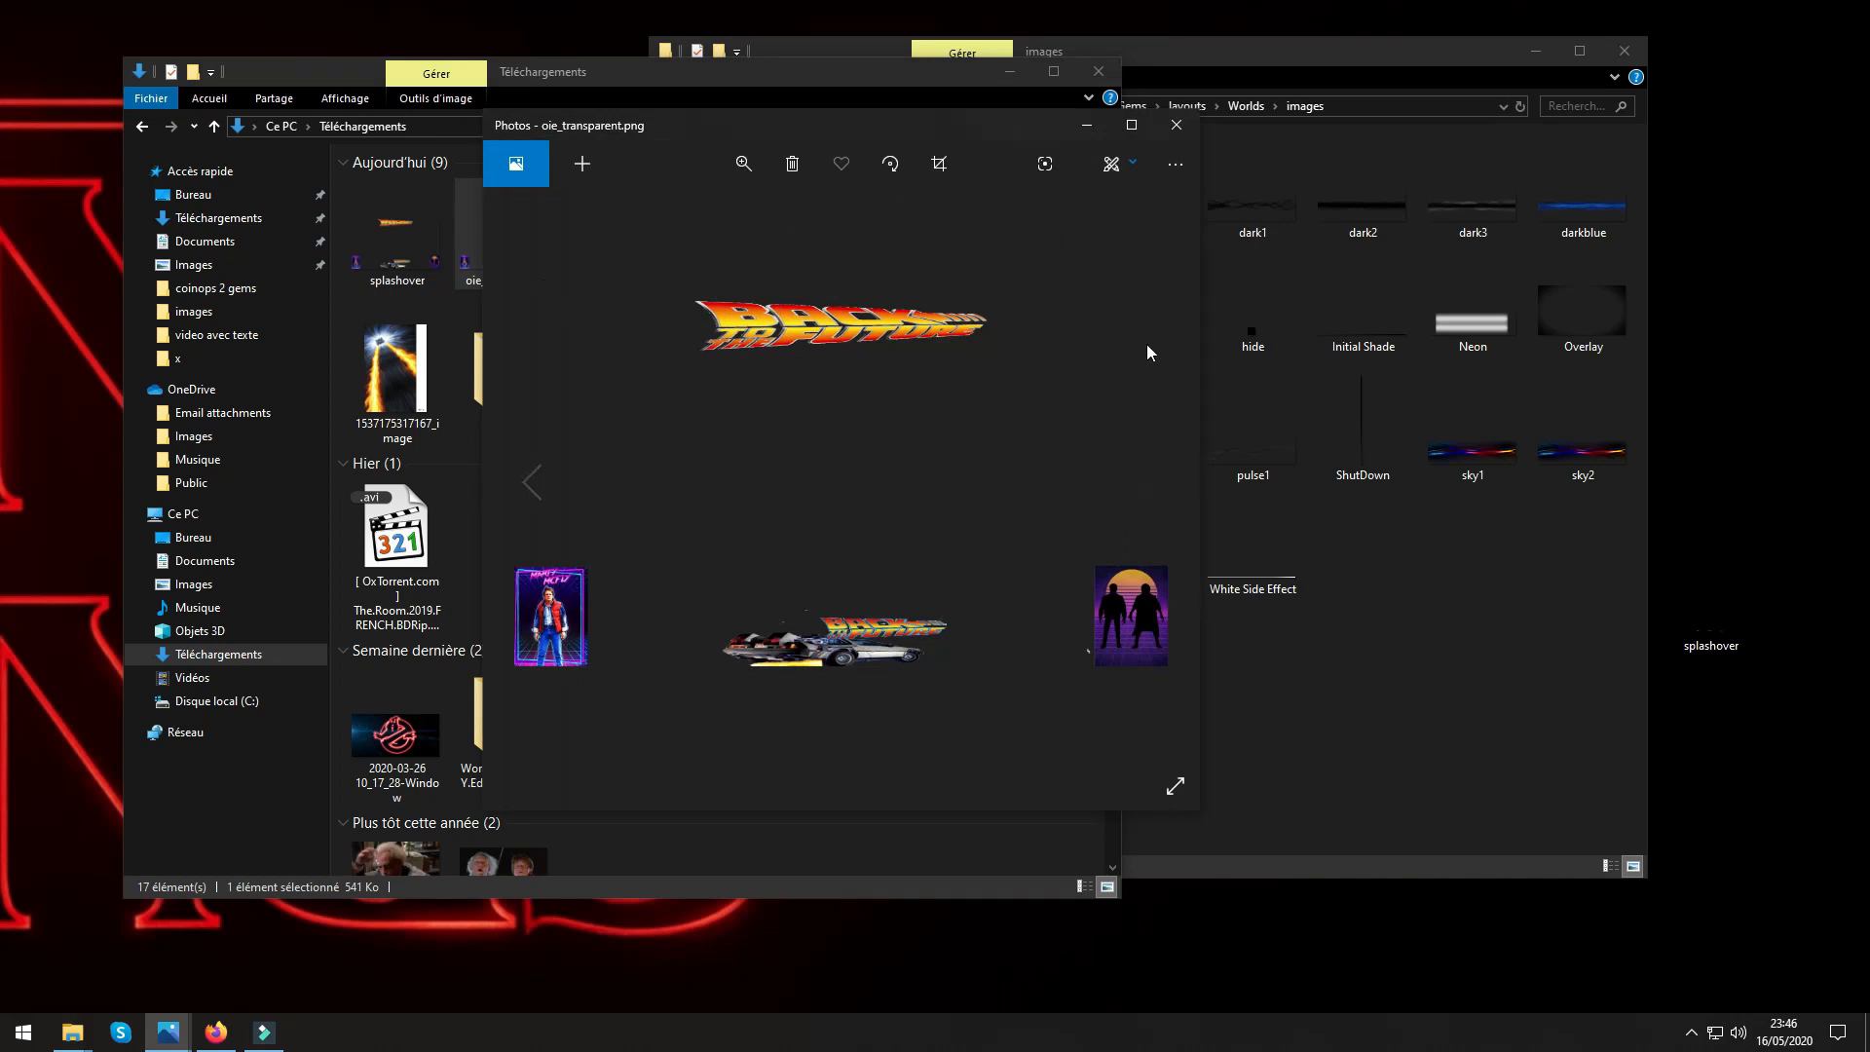
left_click(1176, 125)
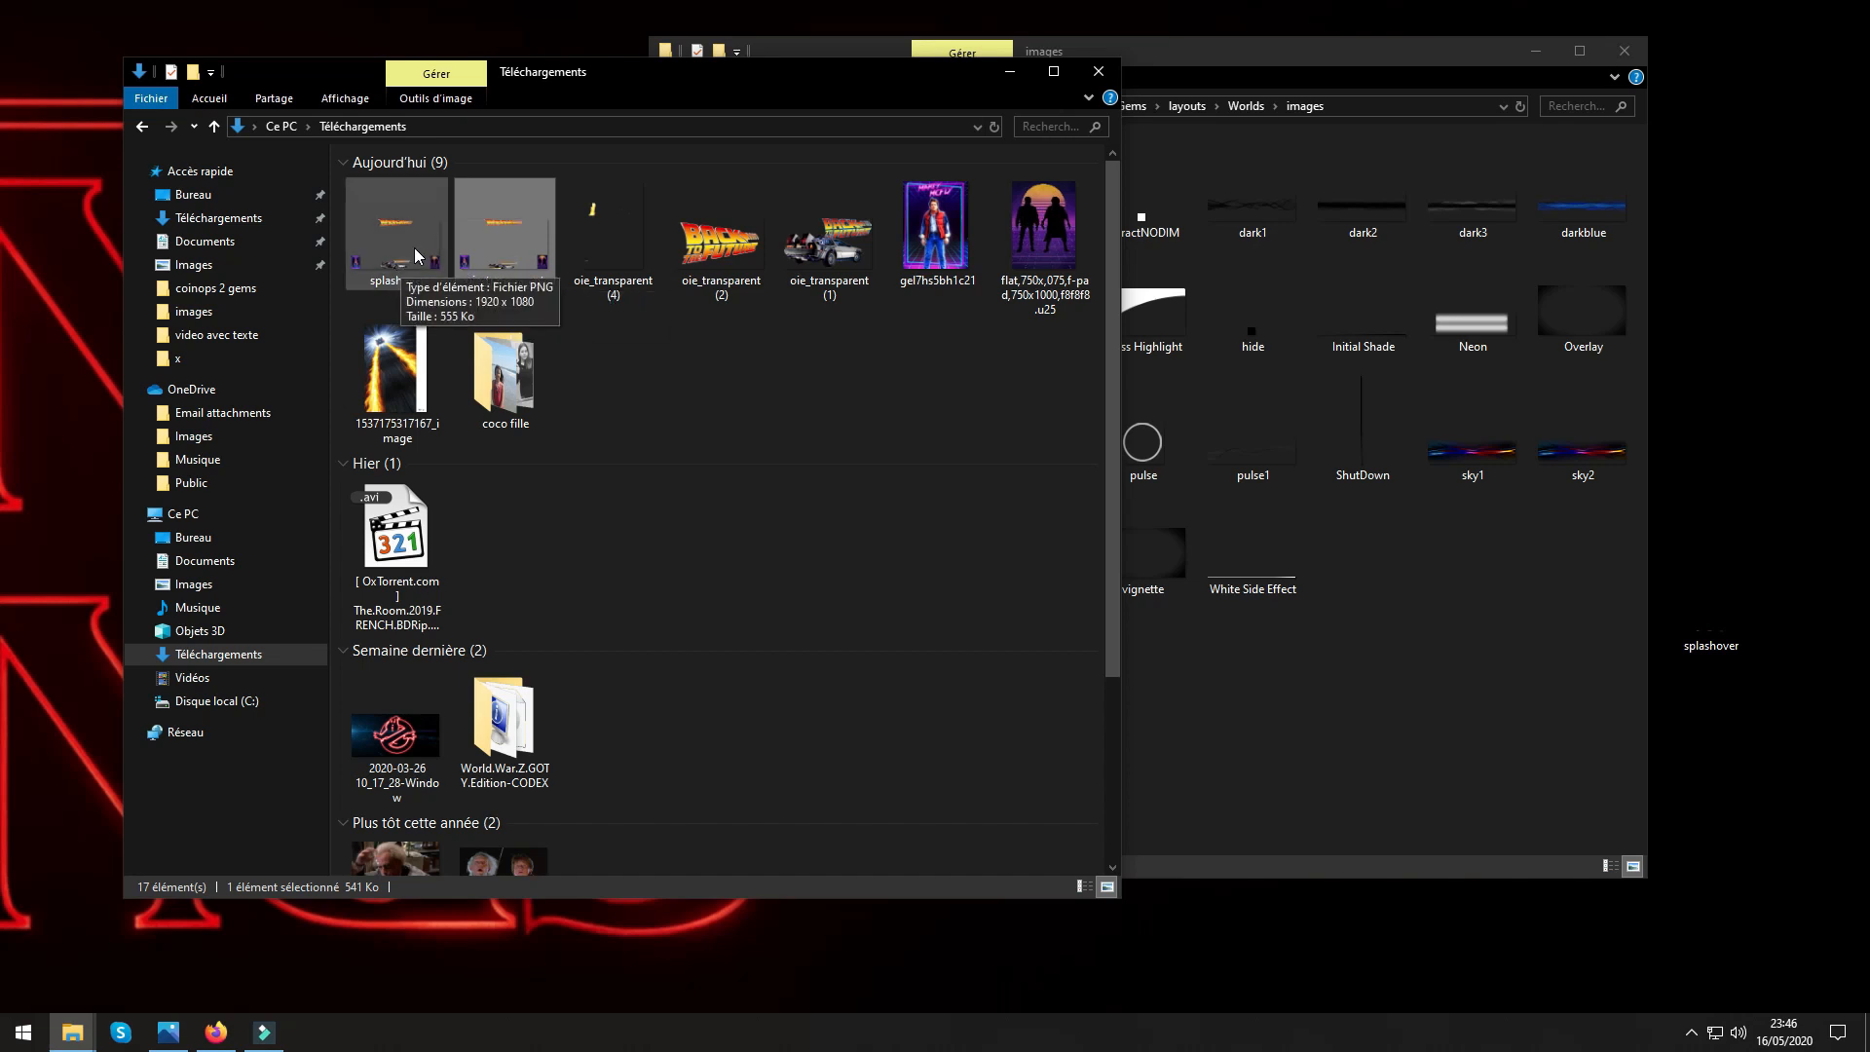
Clear the old splashover file off the desktop and move the splashover image from Téléchargements onto the desktop.
left_click_drag(415, 255, 66, 292)
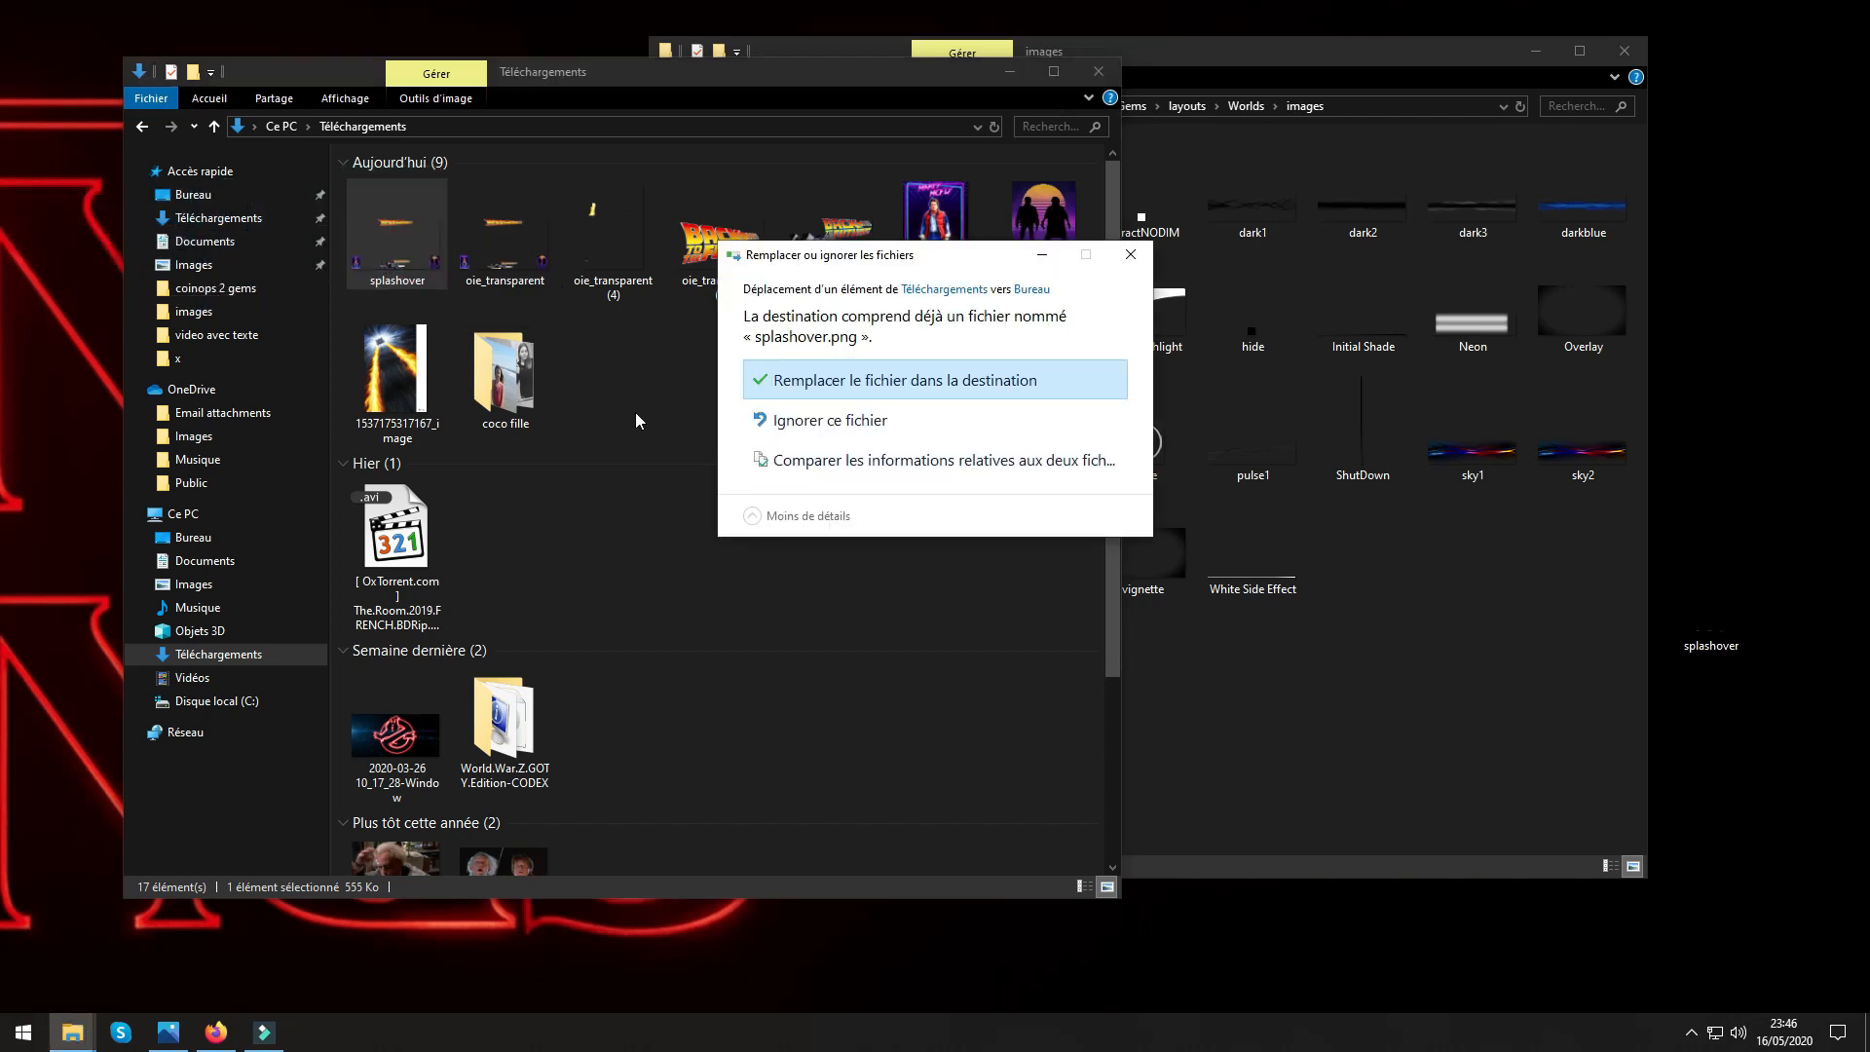
left_click(813, 425)
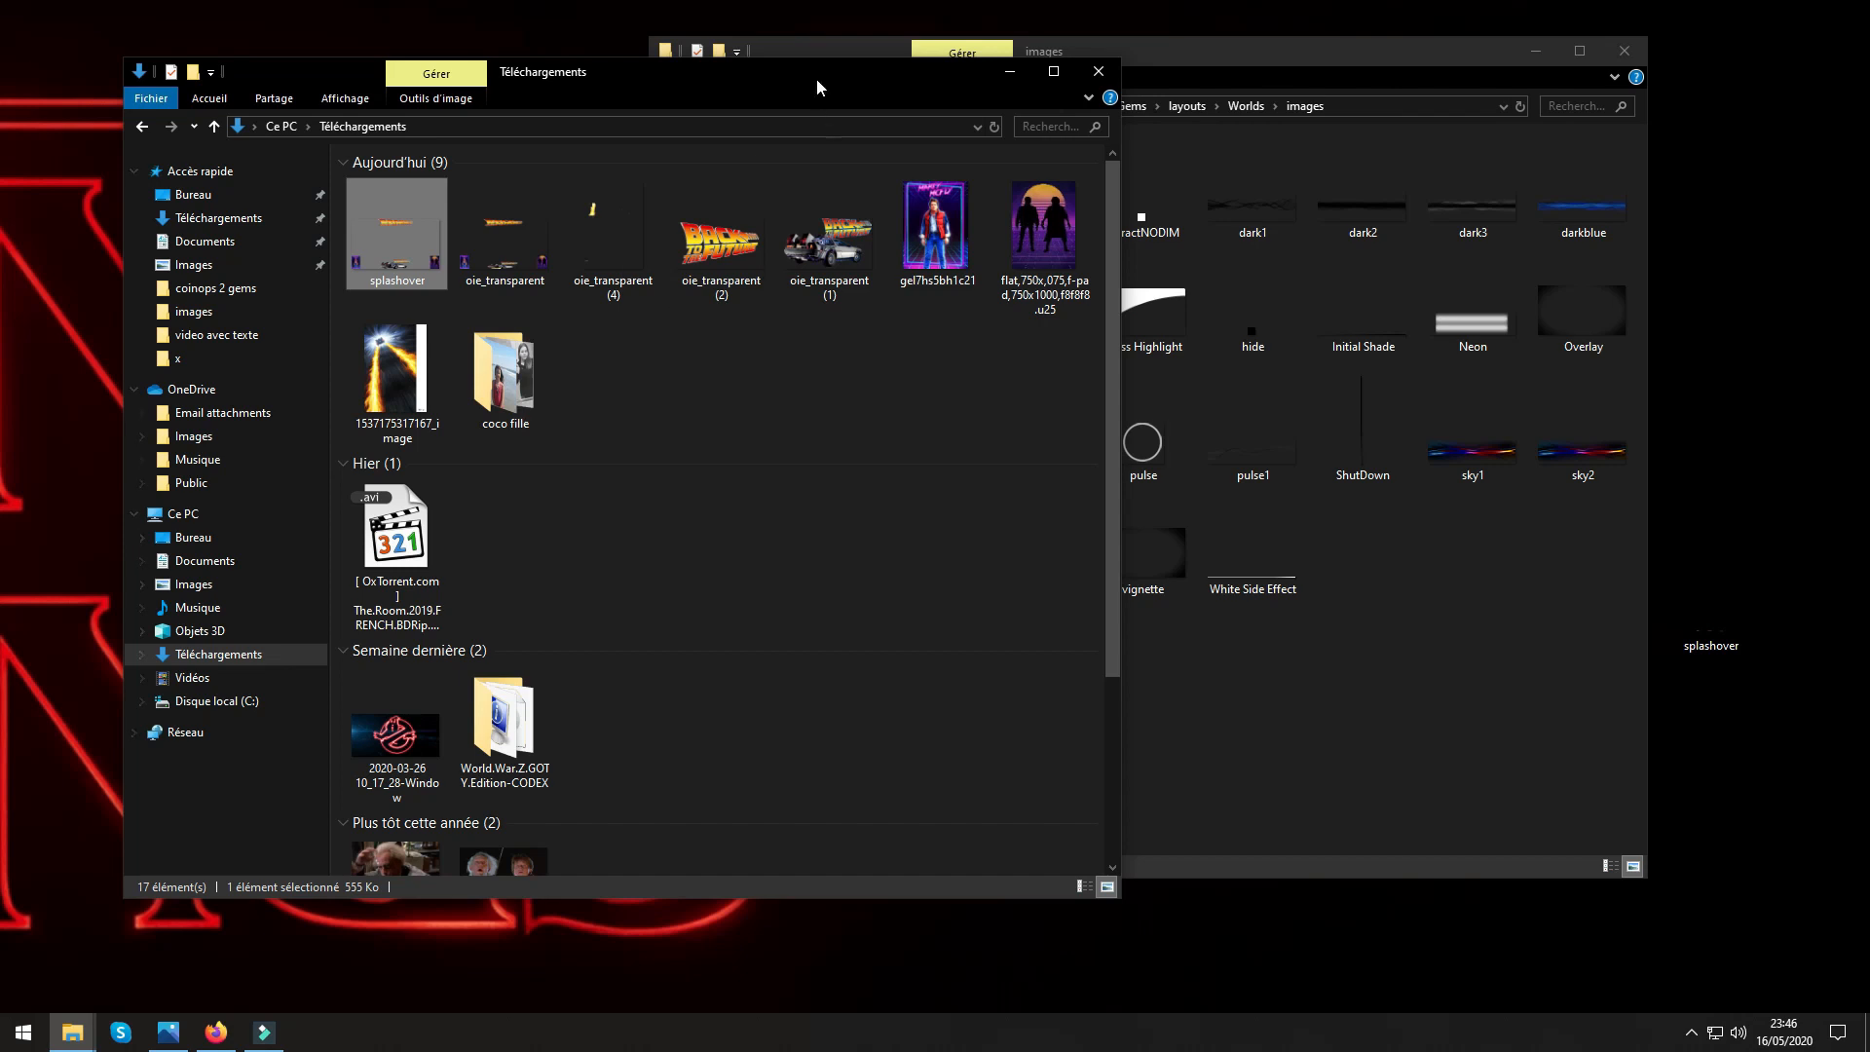
left_click_drag(816, 88, 843, 130)
left_click_drag(1705, 653, 912, 783)
left_click(0, 897)
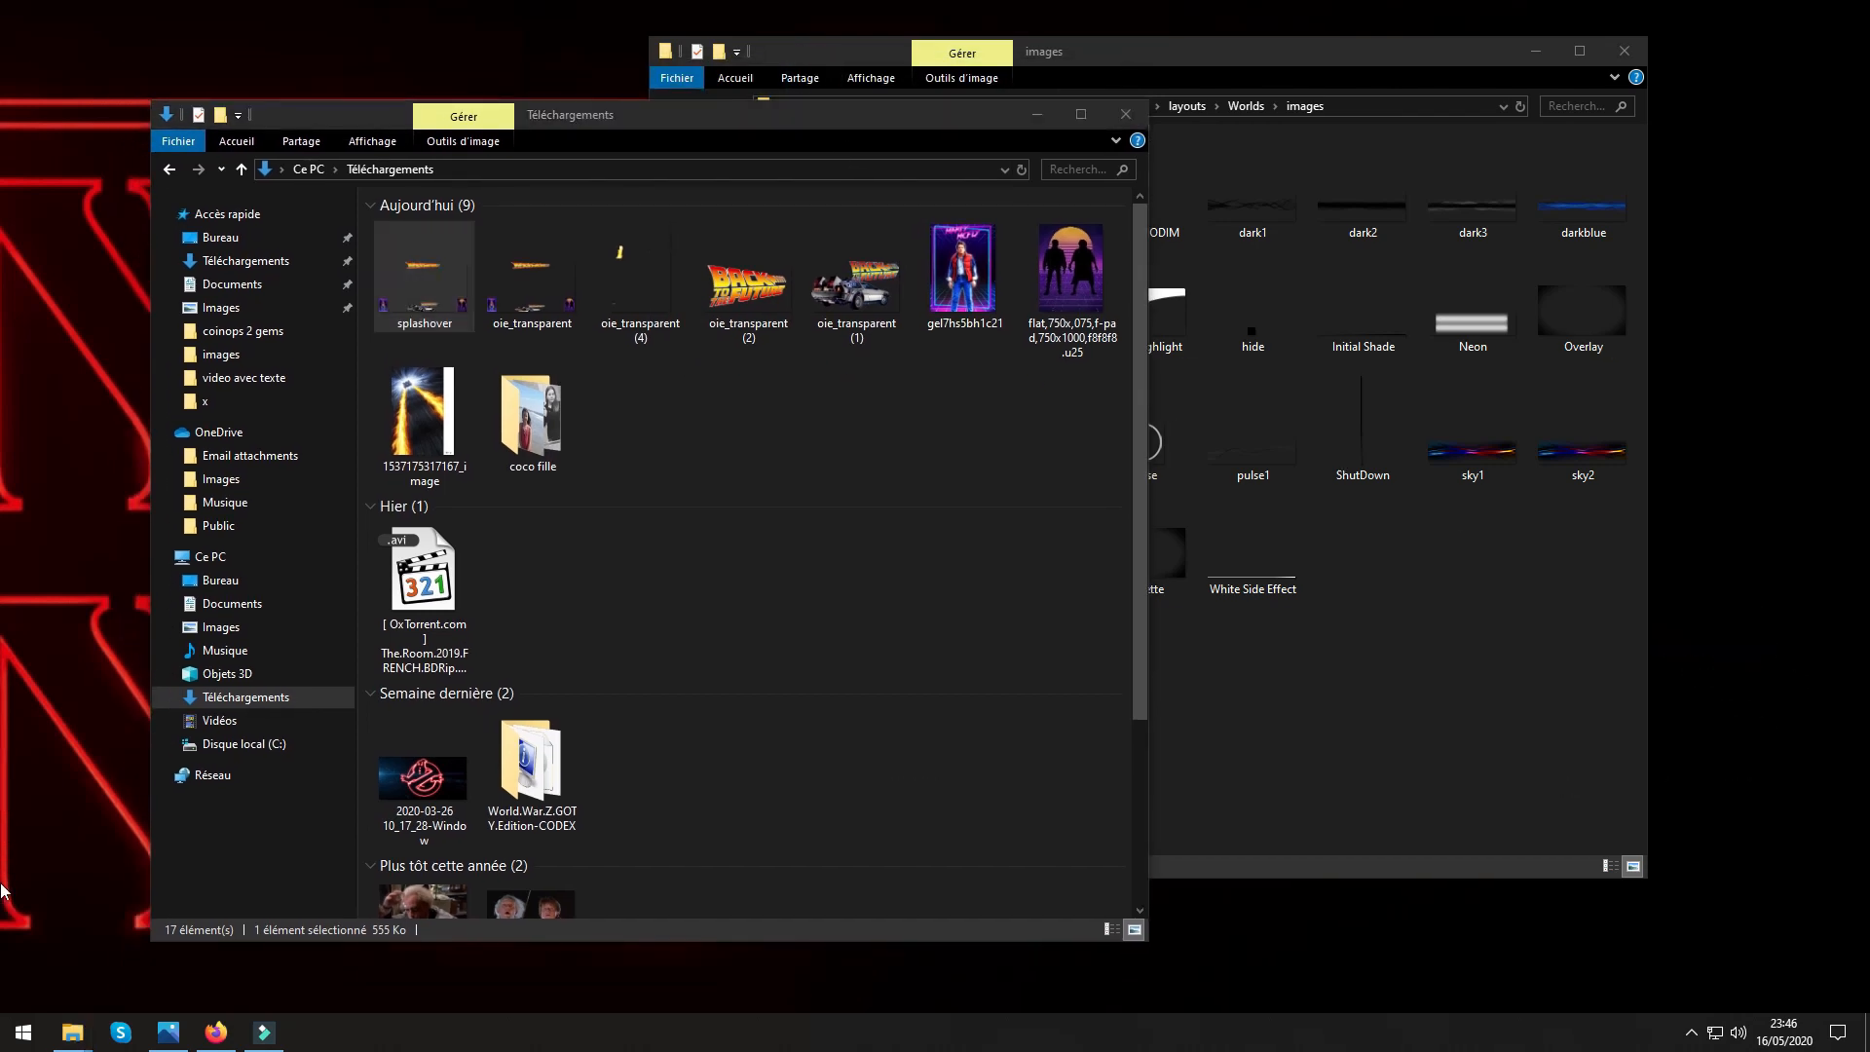
left_click_drag(425, 312, 1716, 513)
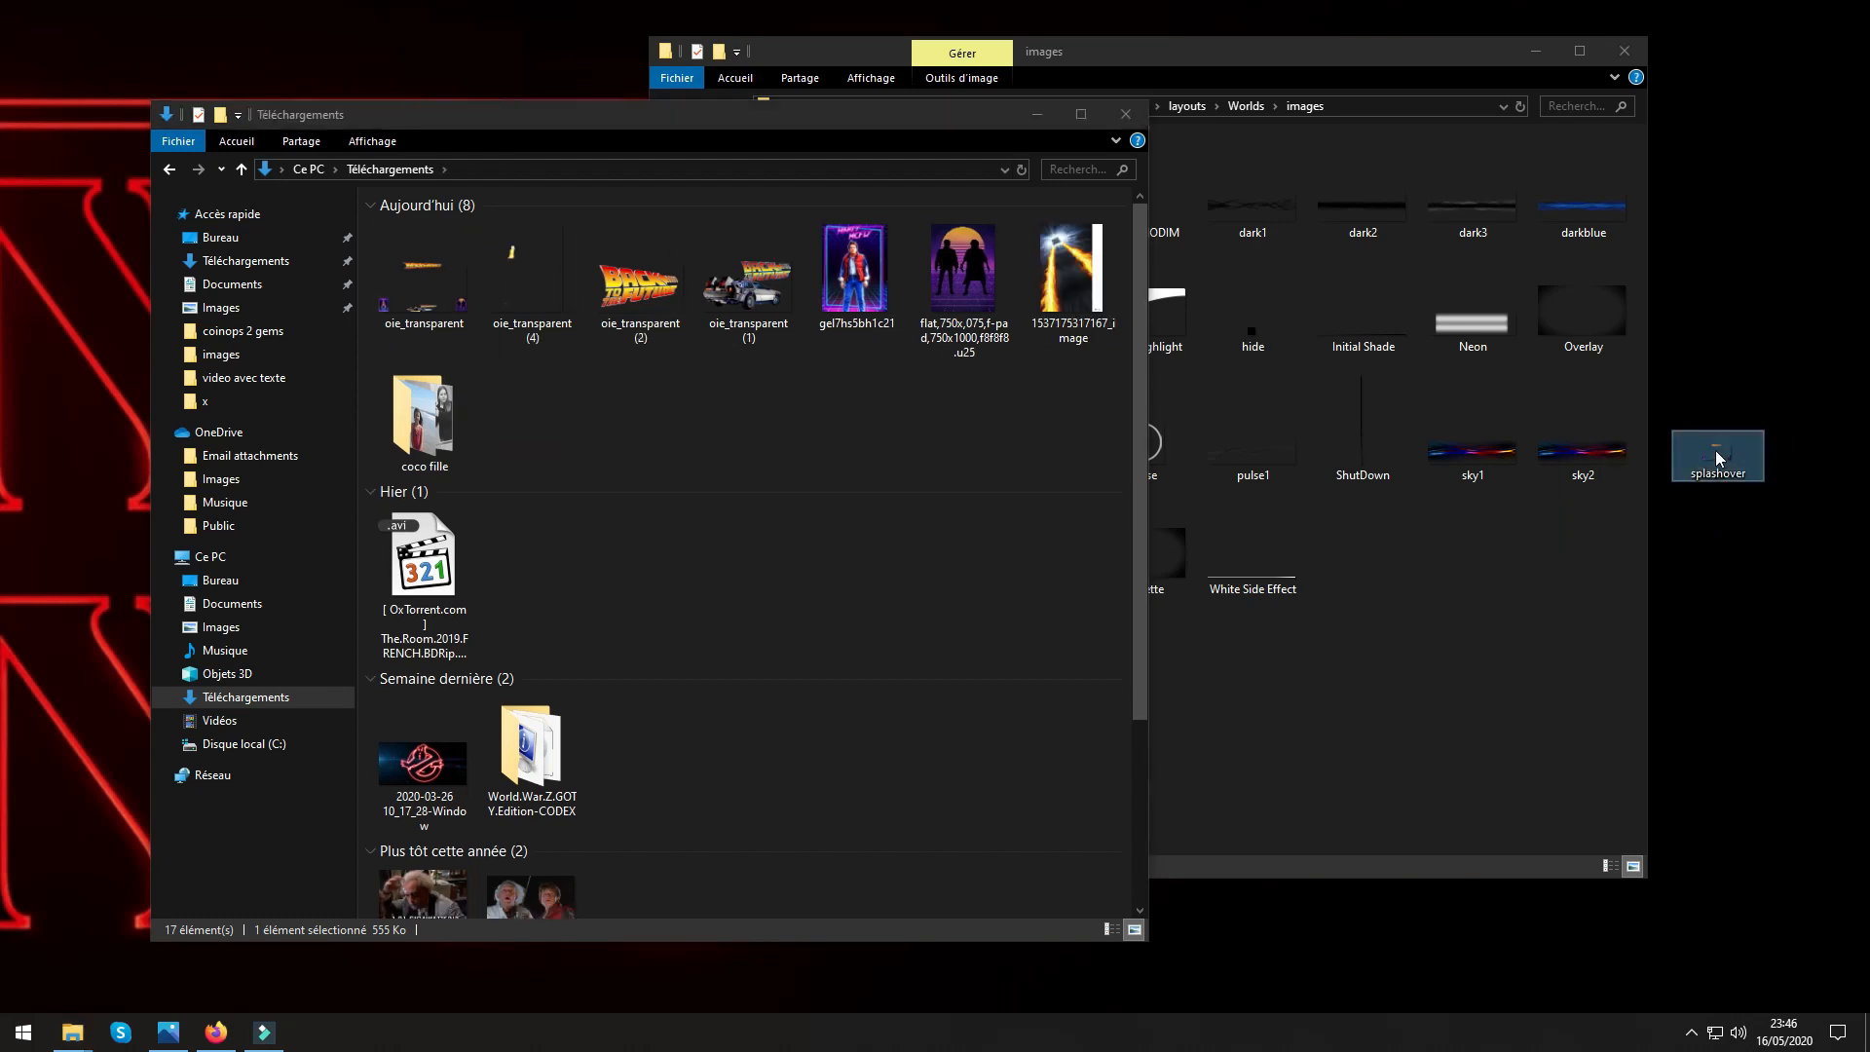
Copy the desktop file's name and rename oie_transparent in Téléchargements as splashover.
right_click(1715, 456)
left_click(1555, 972)
key("ctrl+c")
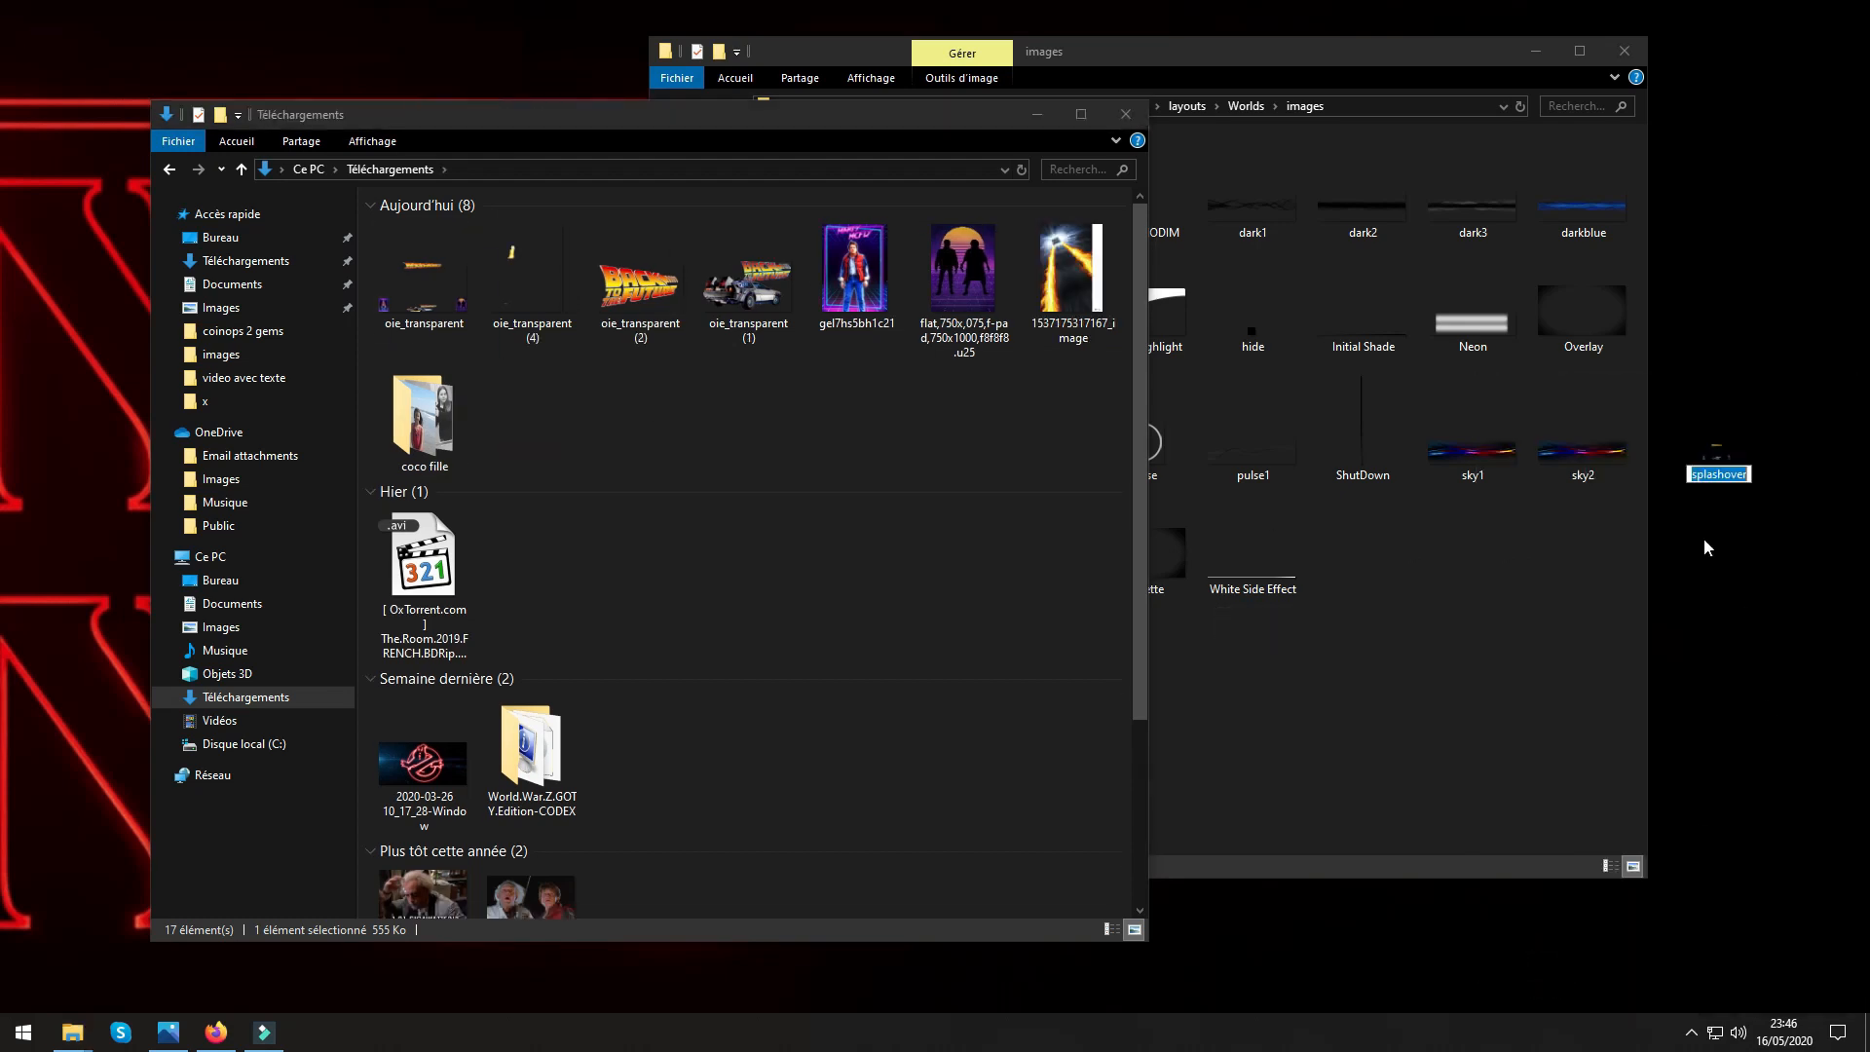
right_click(1720, 476)
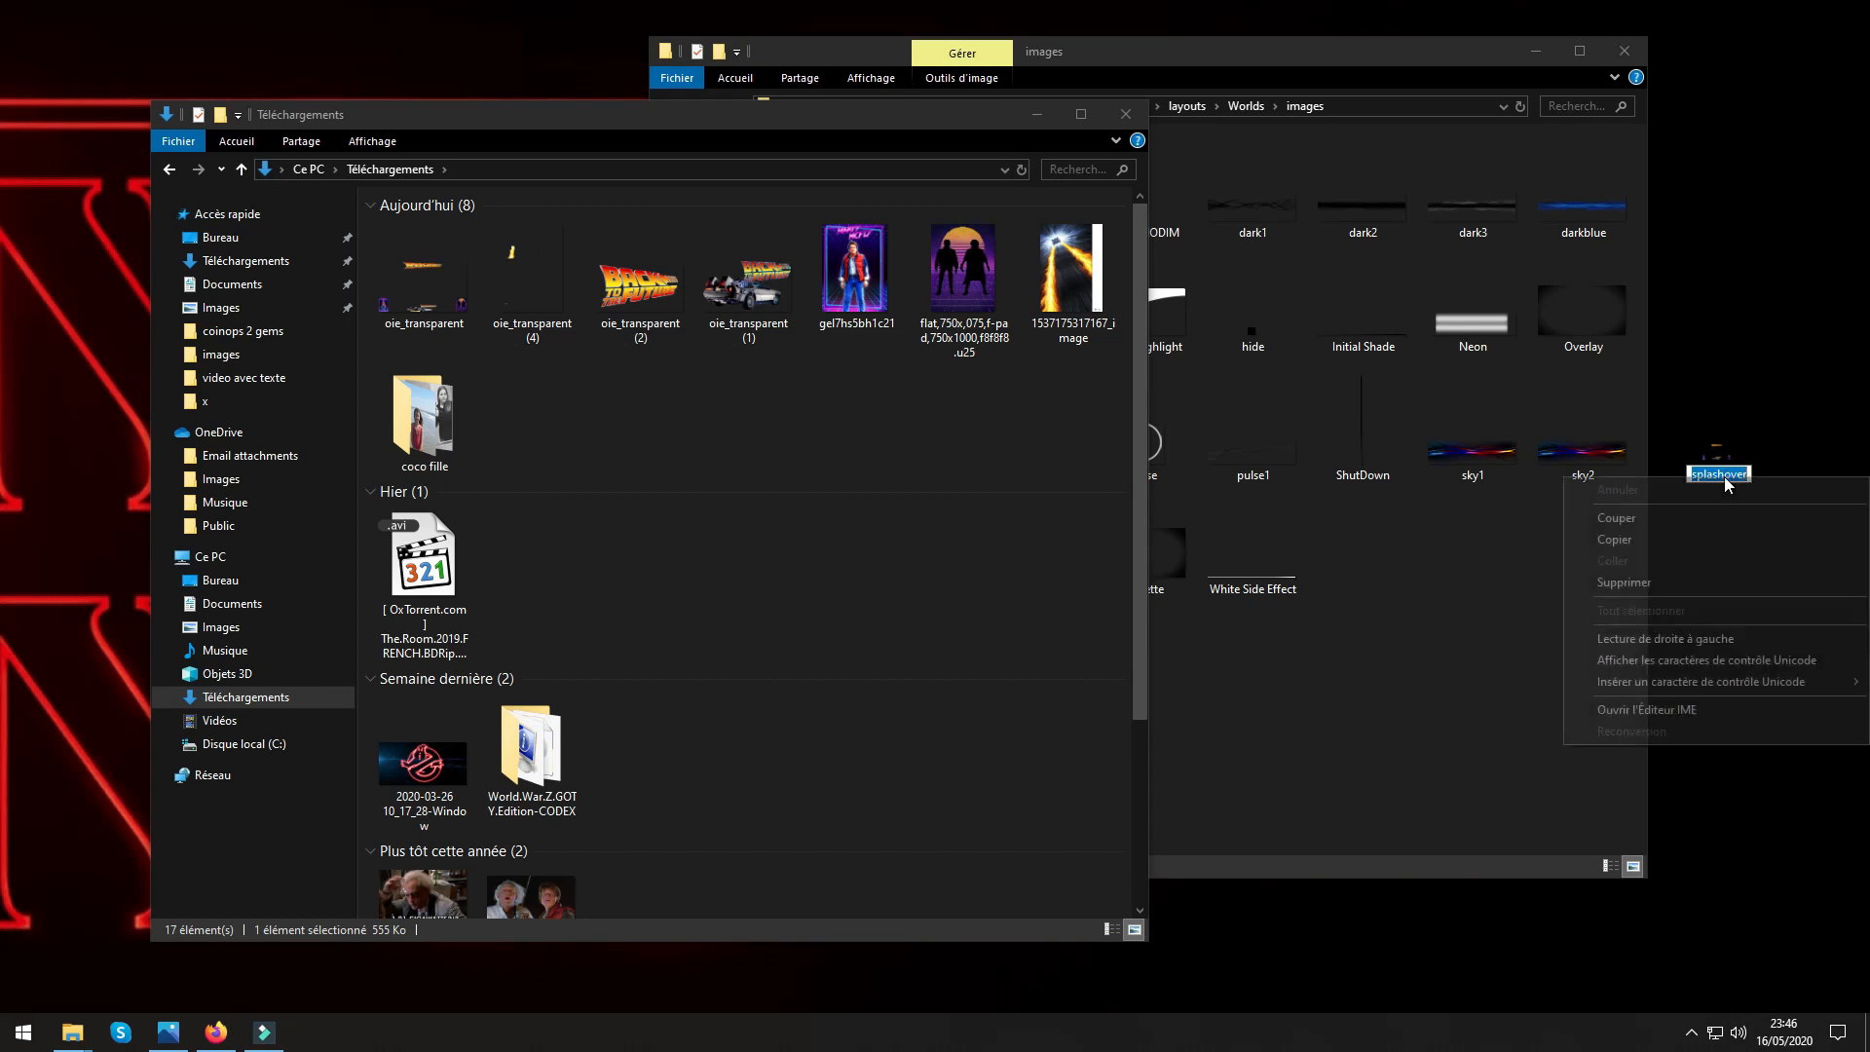
left_click(1612, 540)
left_click(380, 314)
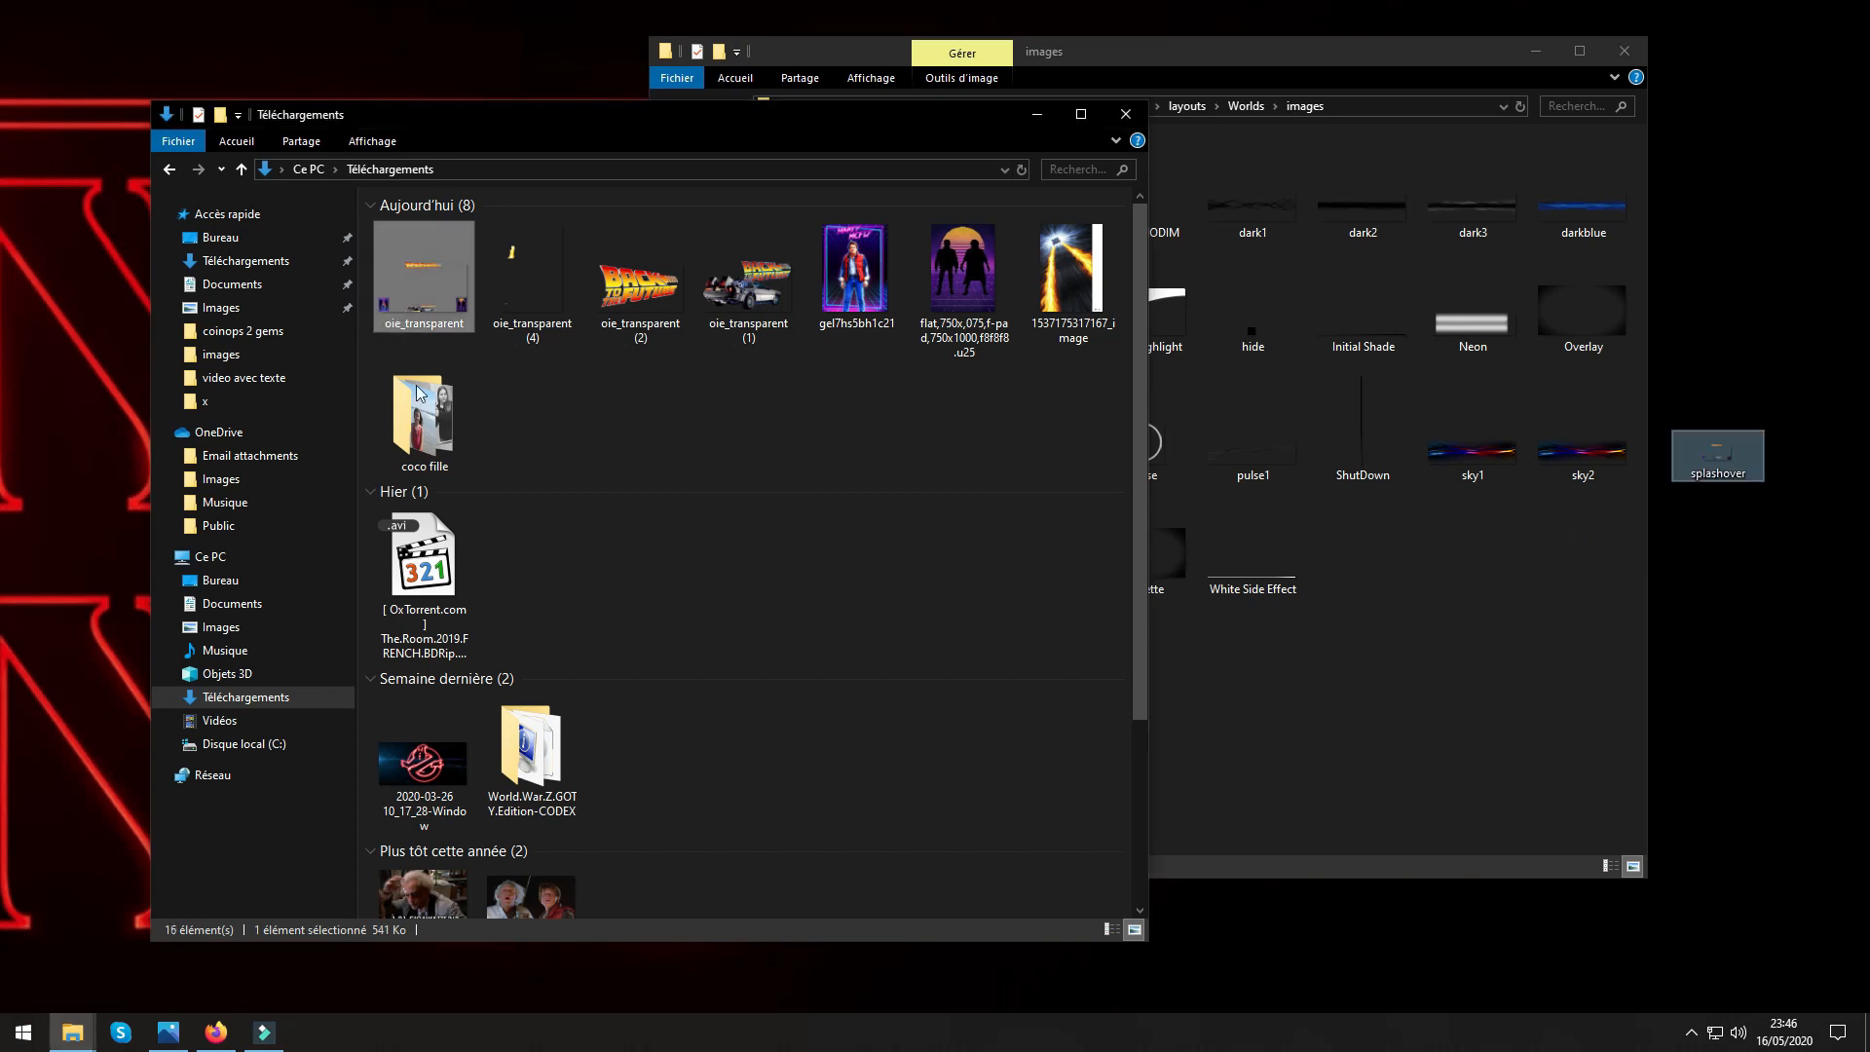
right_click(400, 304)
left_click(460, 892)
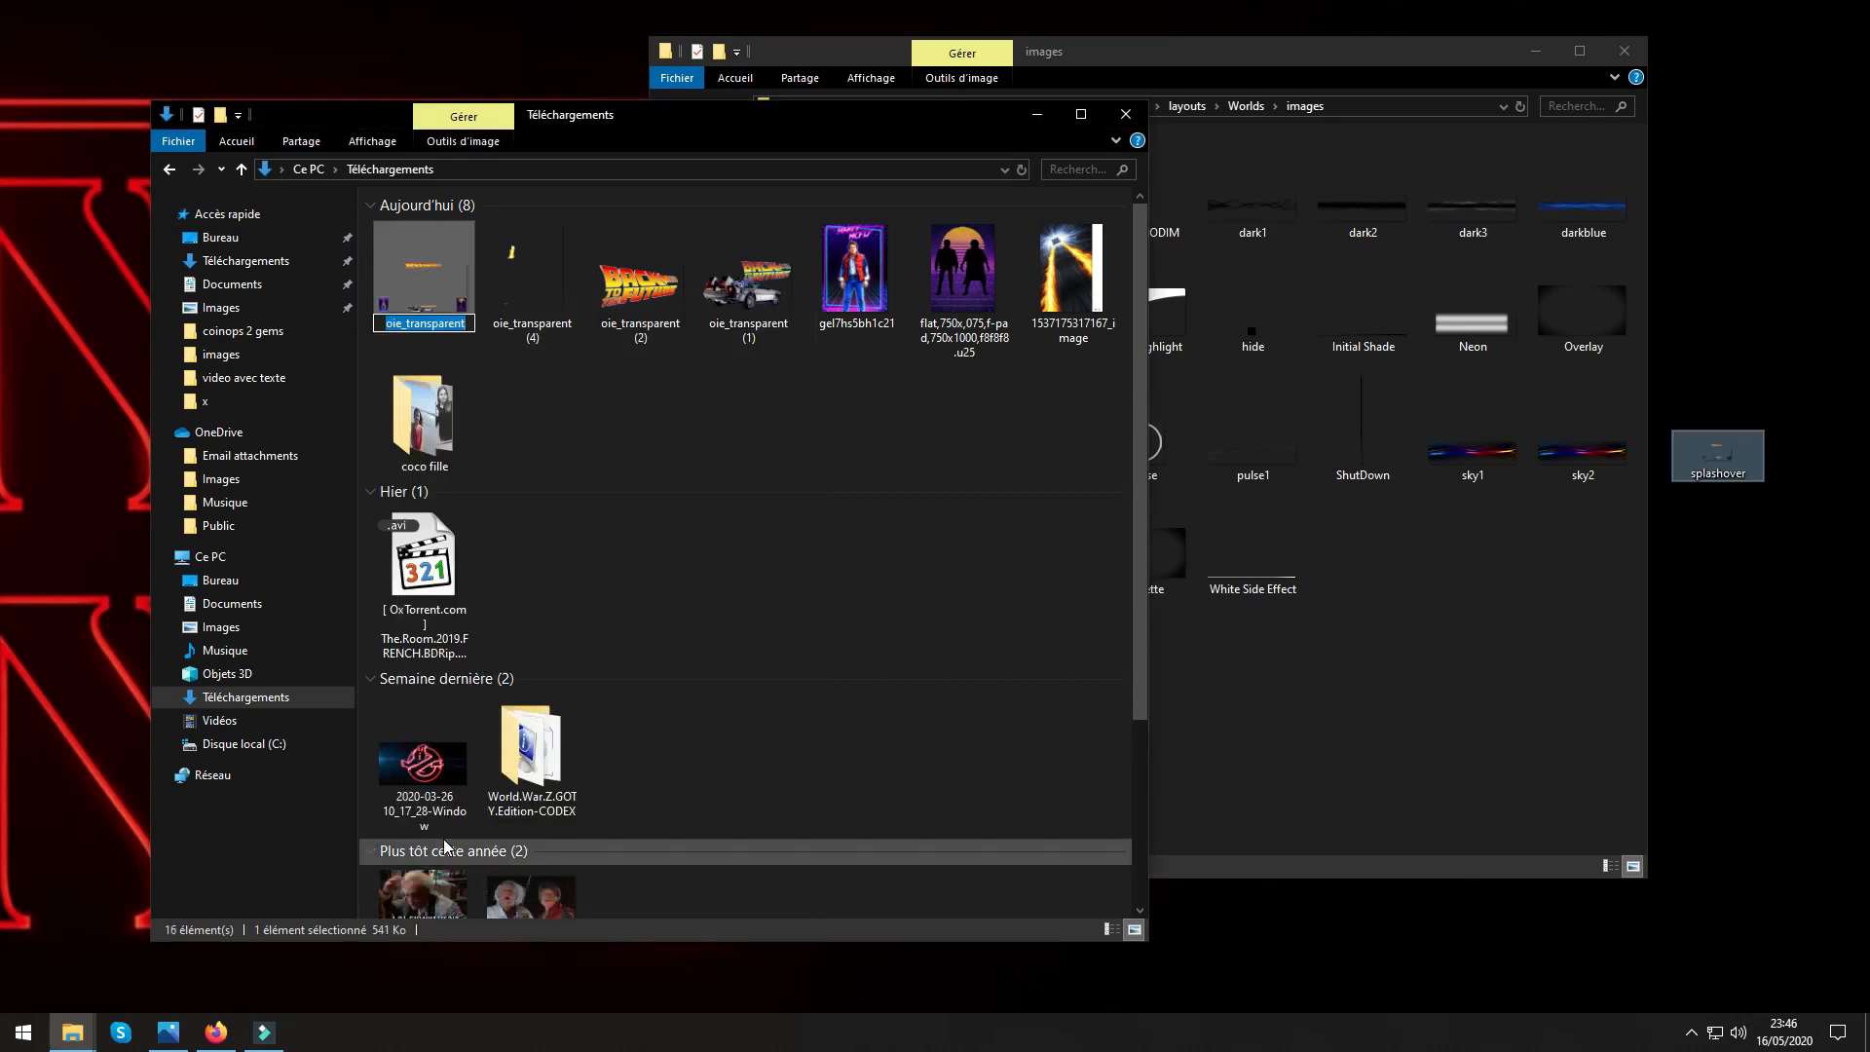
right_click(415, 328)
left_click(465, 413)
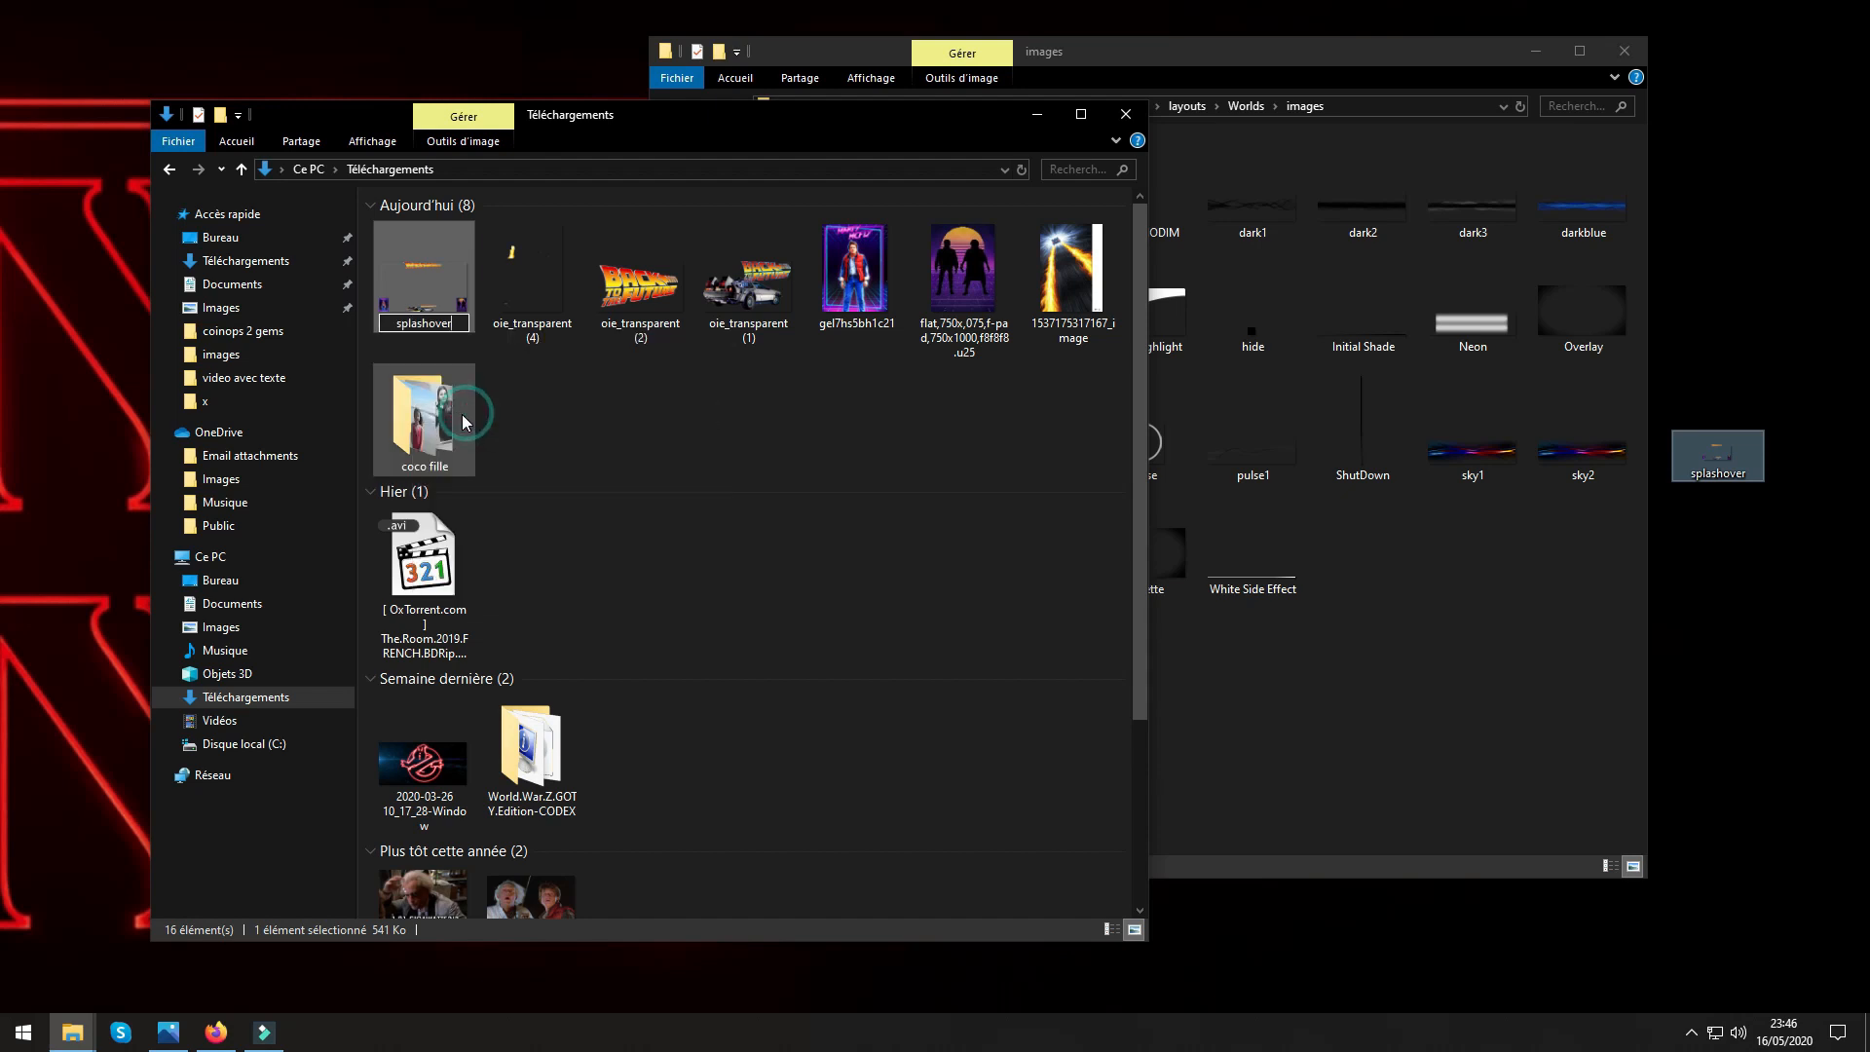
left_click(582, 449)
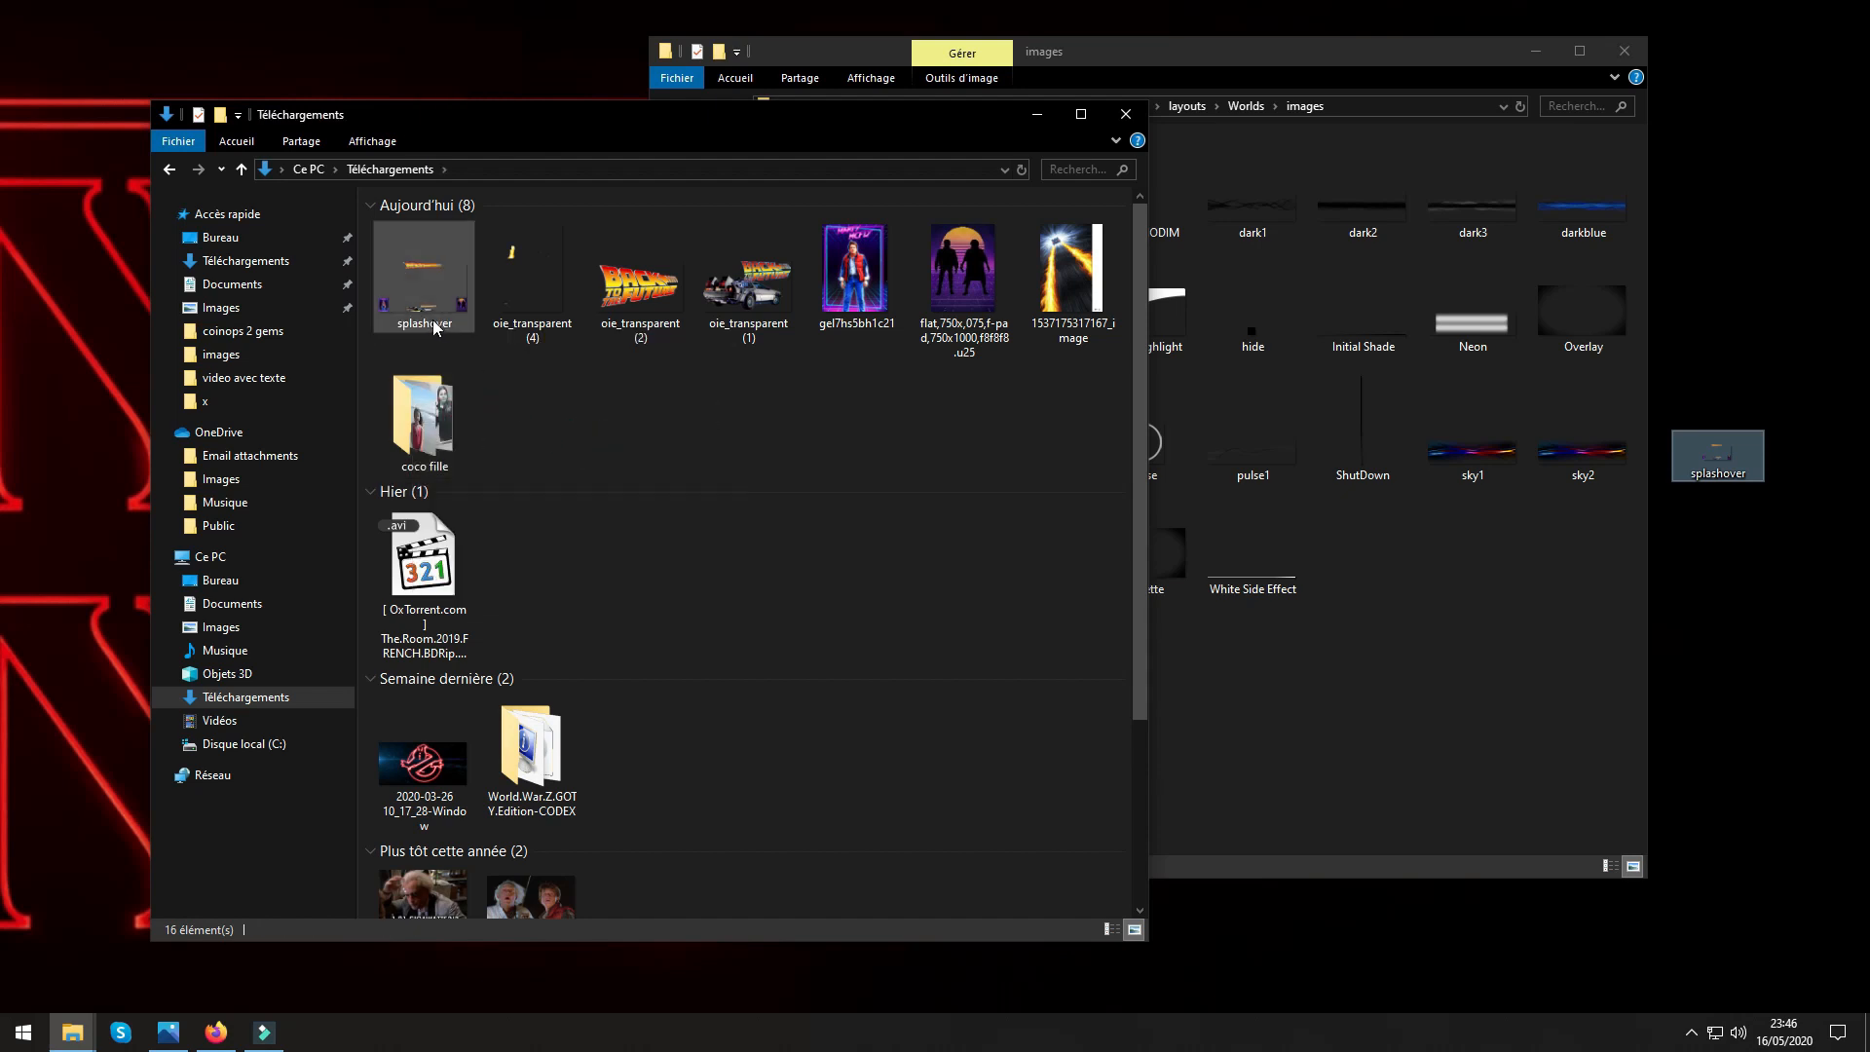
Preview the old splashover image on the desktop and delete it.
double_click(1725, 471)
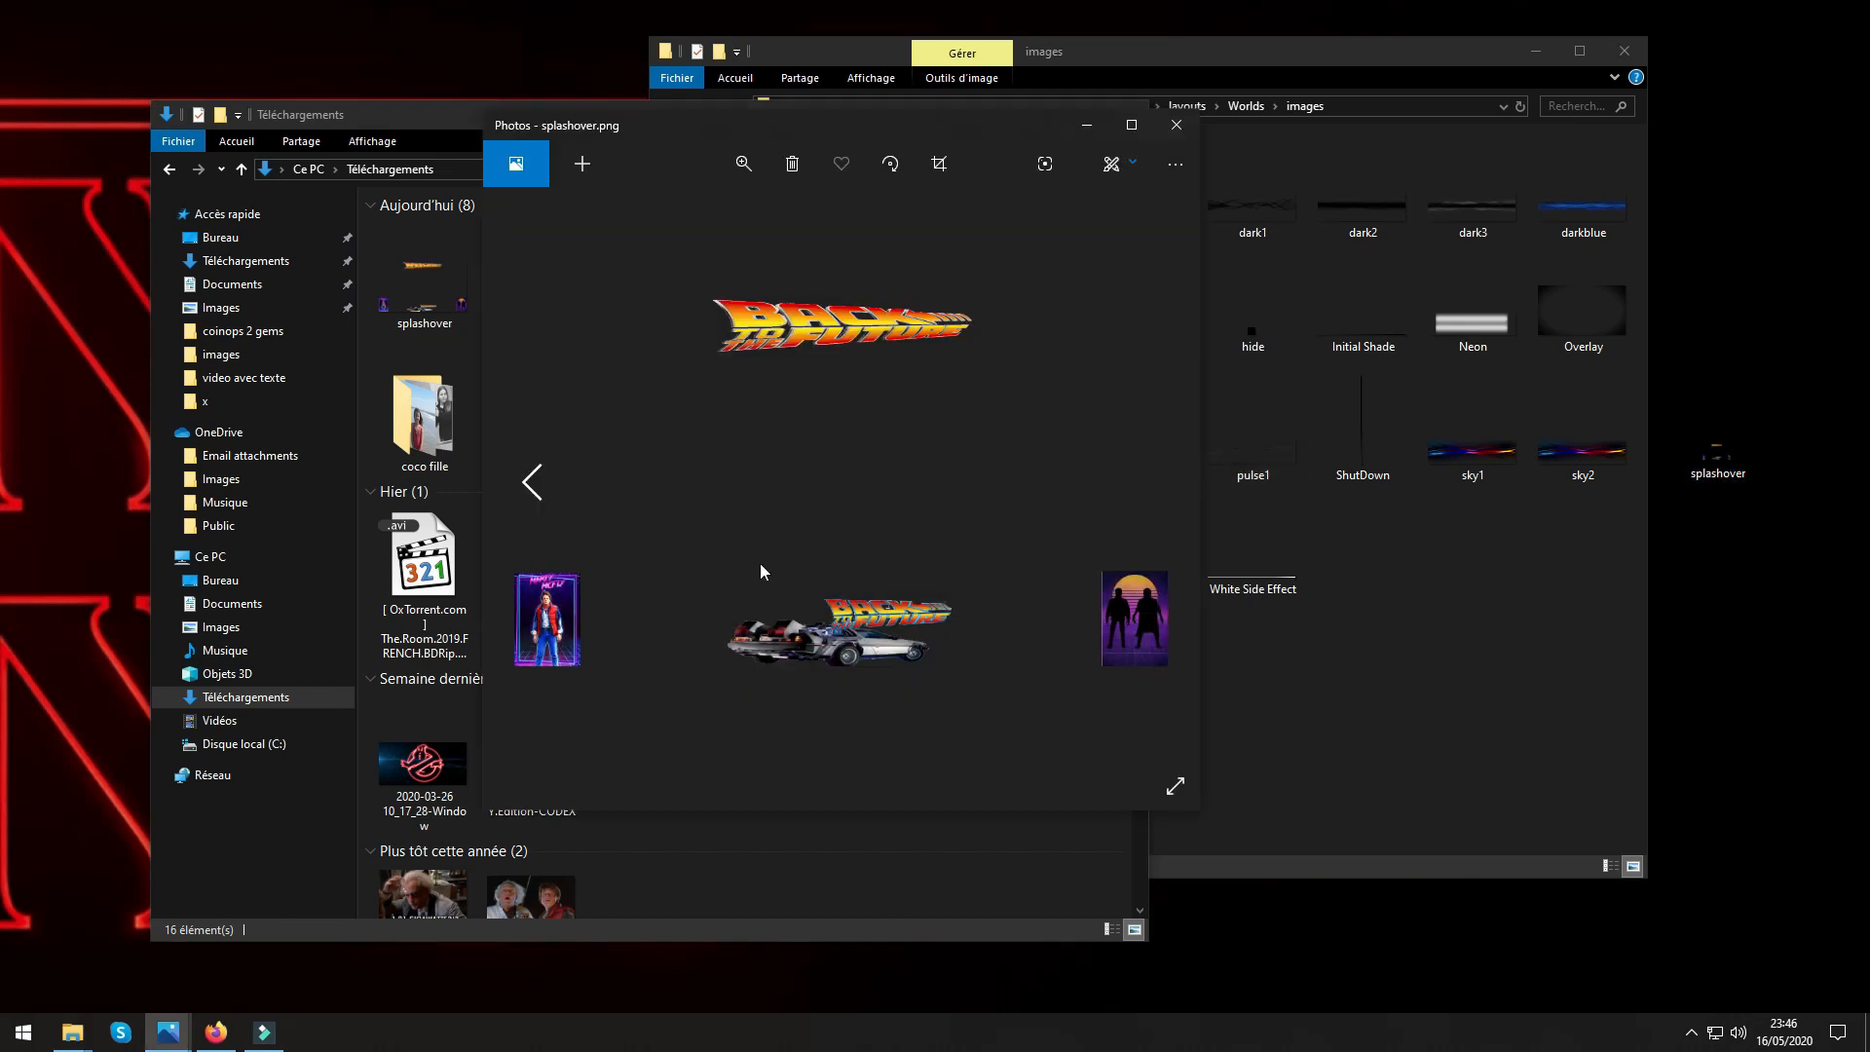
left_click(1179, 126)
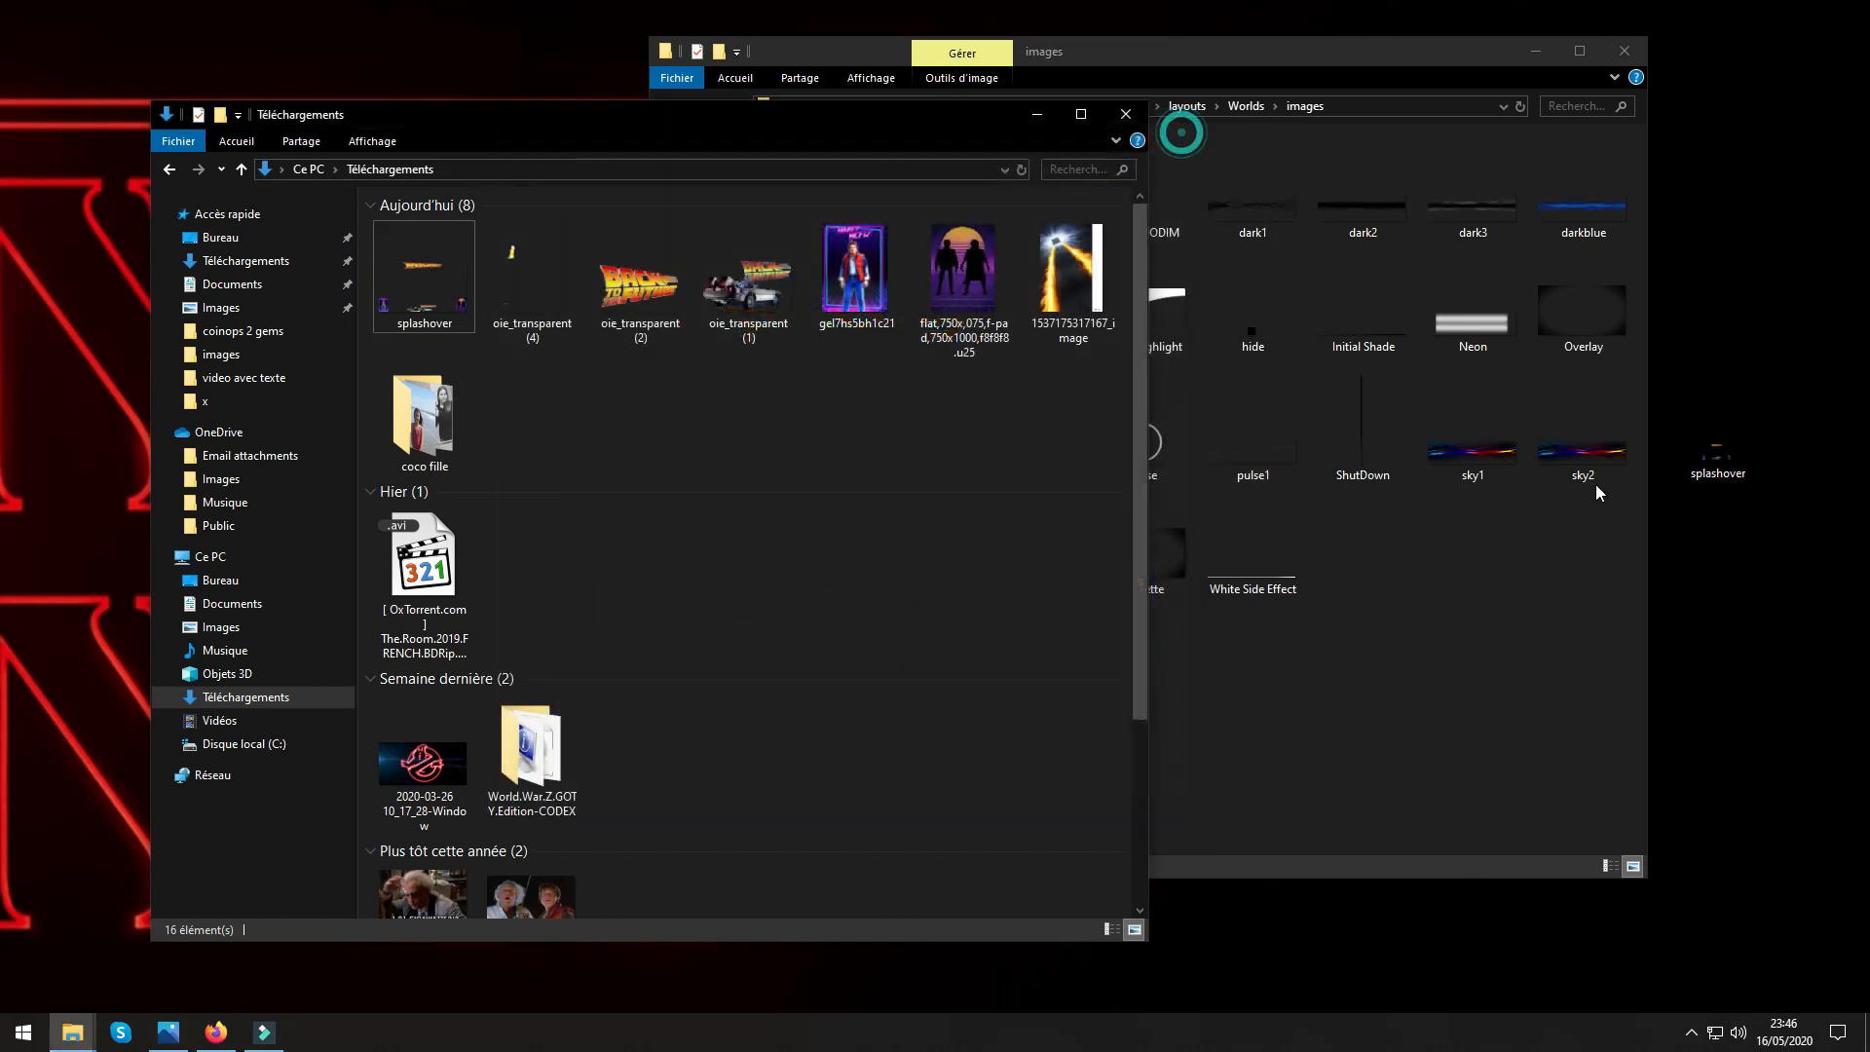
right_click(1746, 484)
left_click(1543, 949)
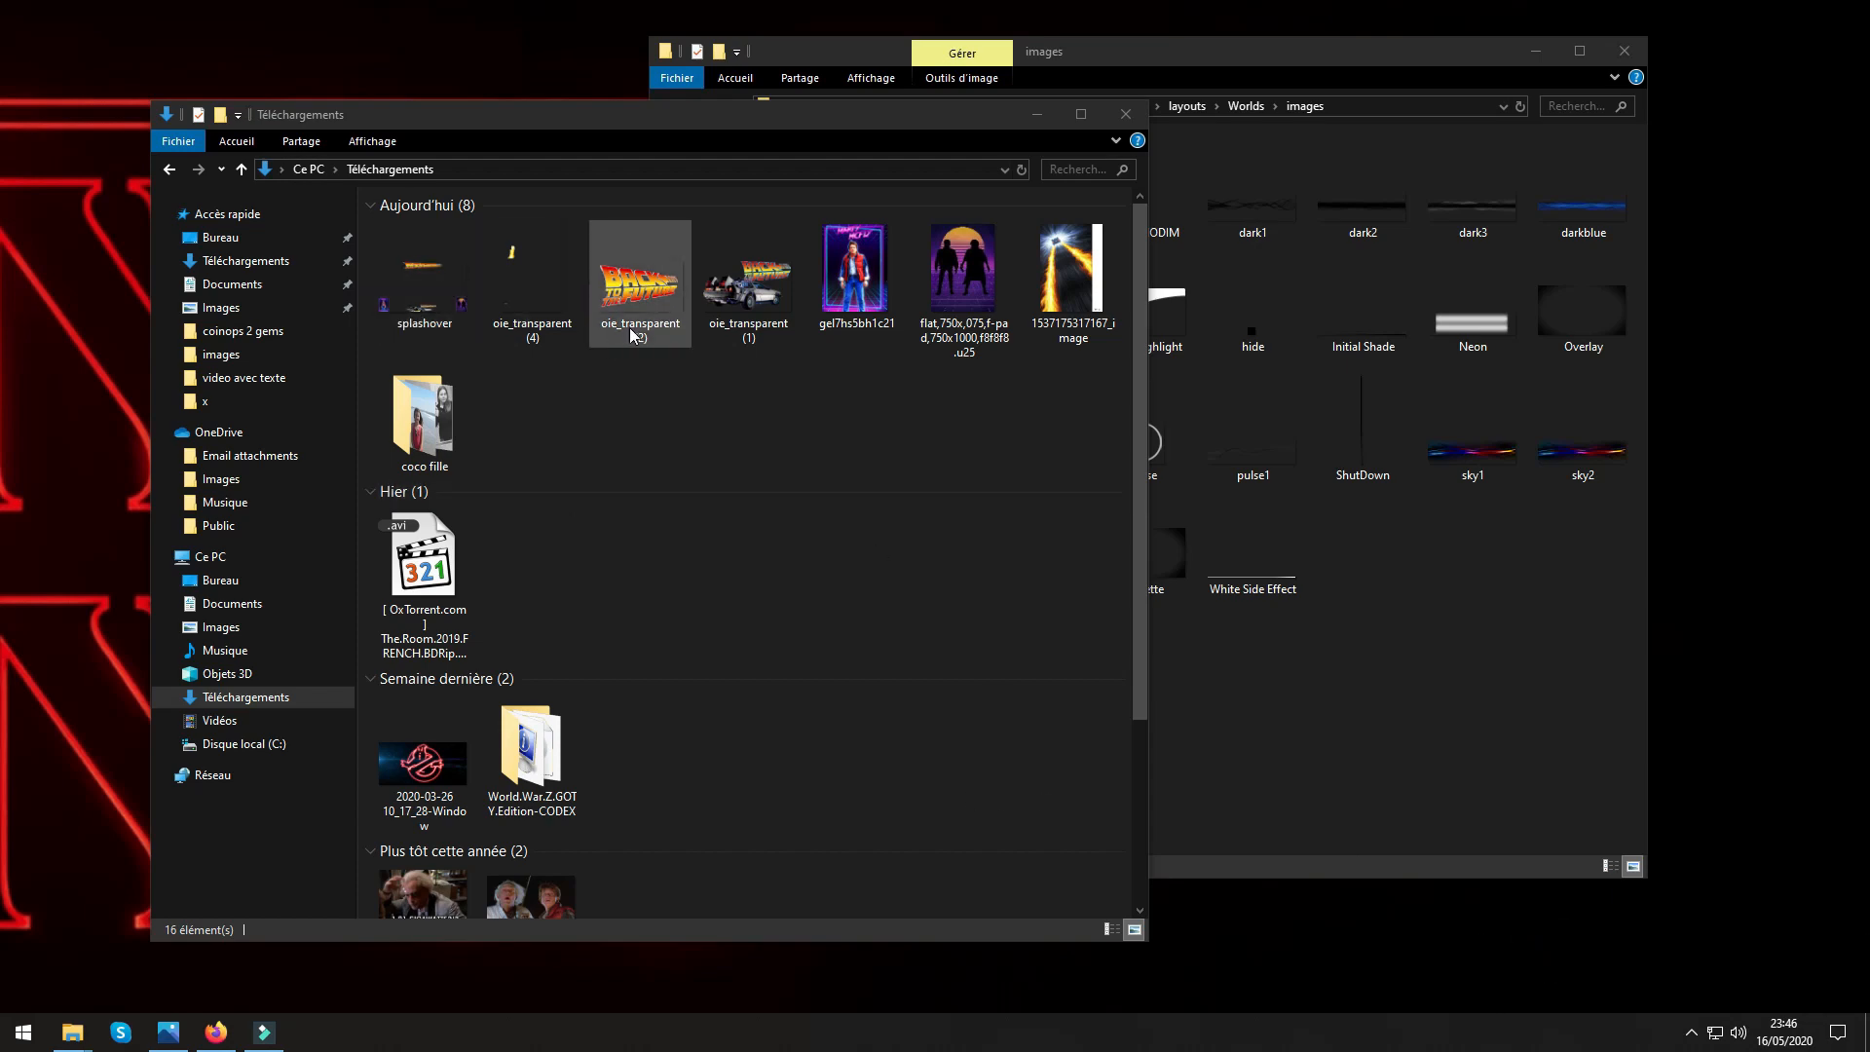
Copy the new splashover image from Téléchargements into the layouts > Worlds > images folder of CoinOPS Next 2 Gems.
left_click_drag(873, 102, 802, 62)
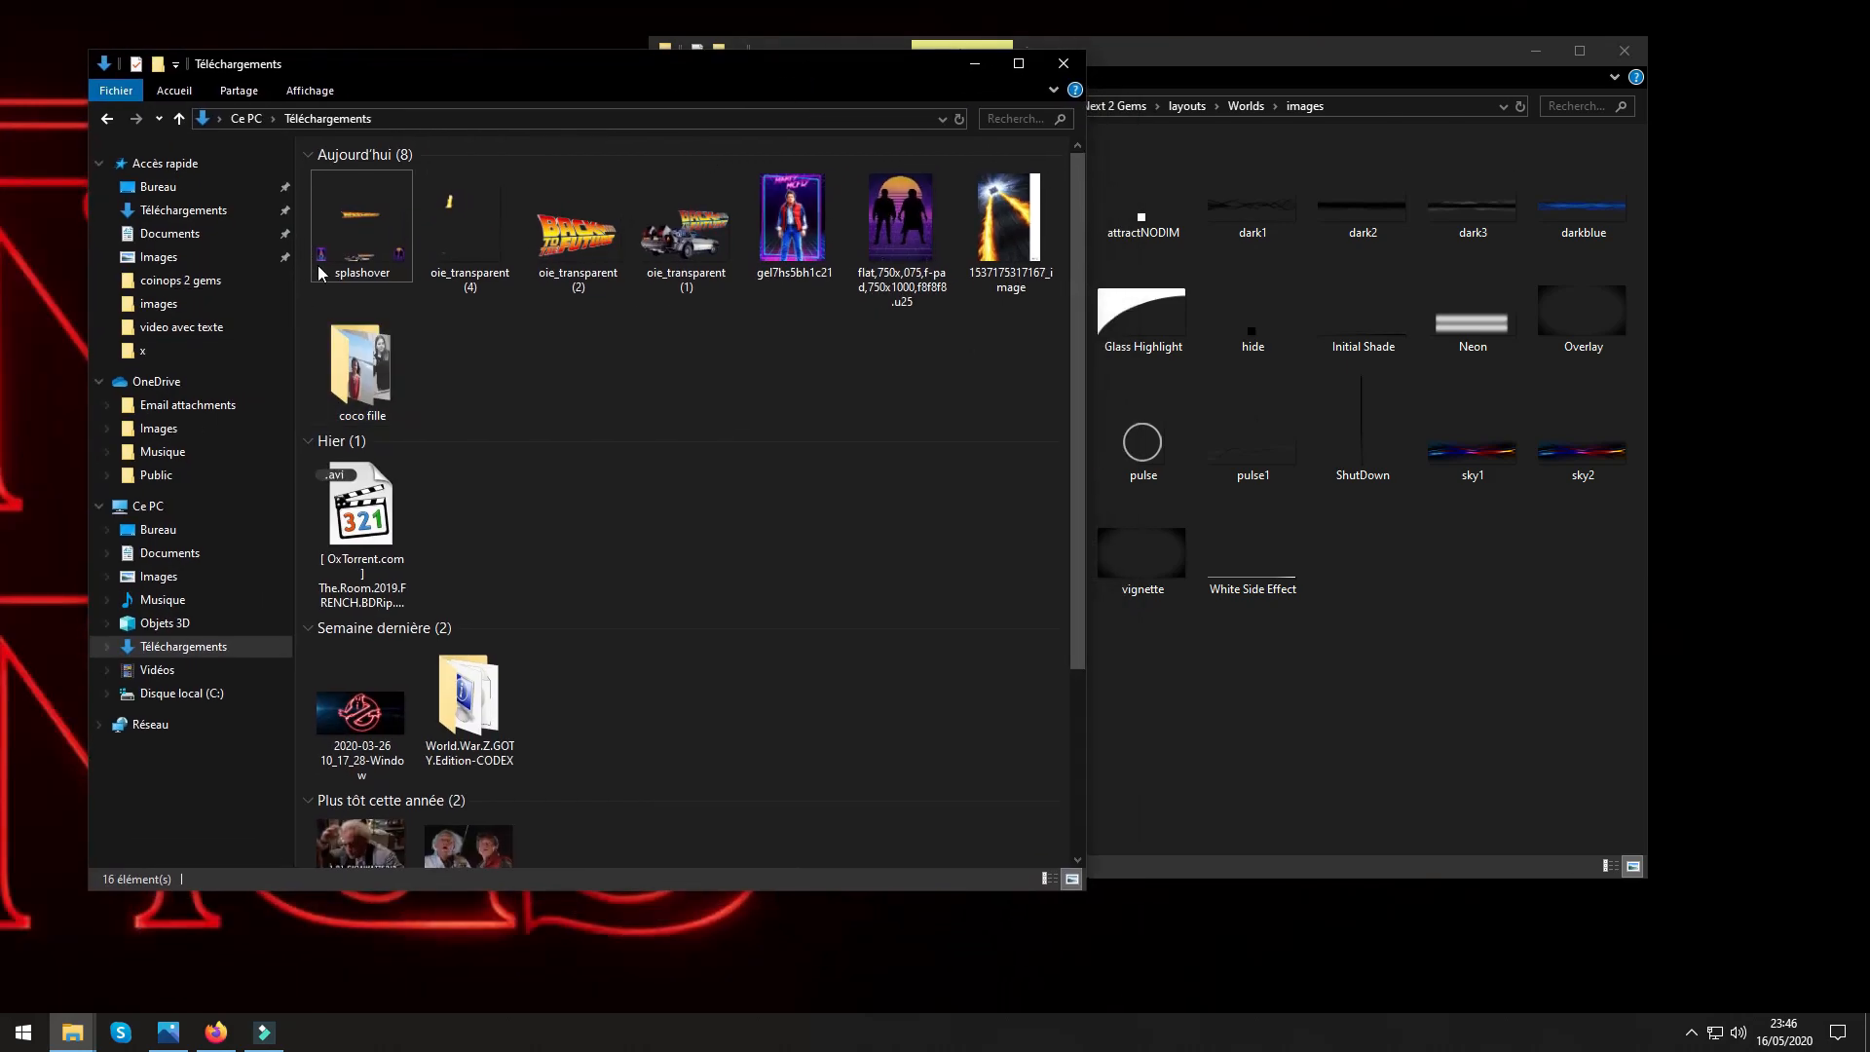
right_click(376, 234)
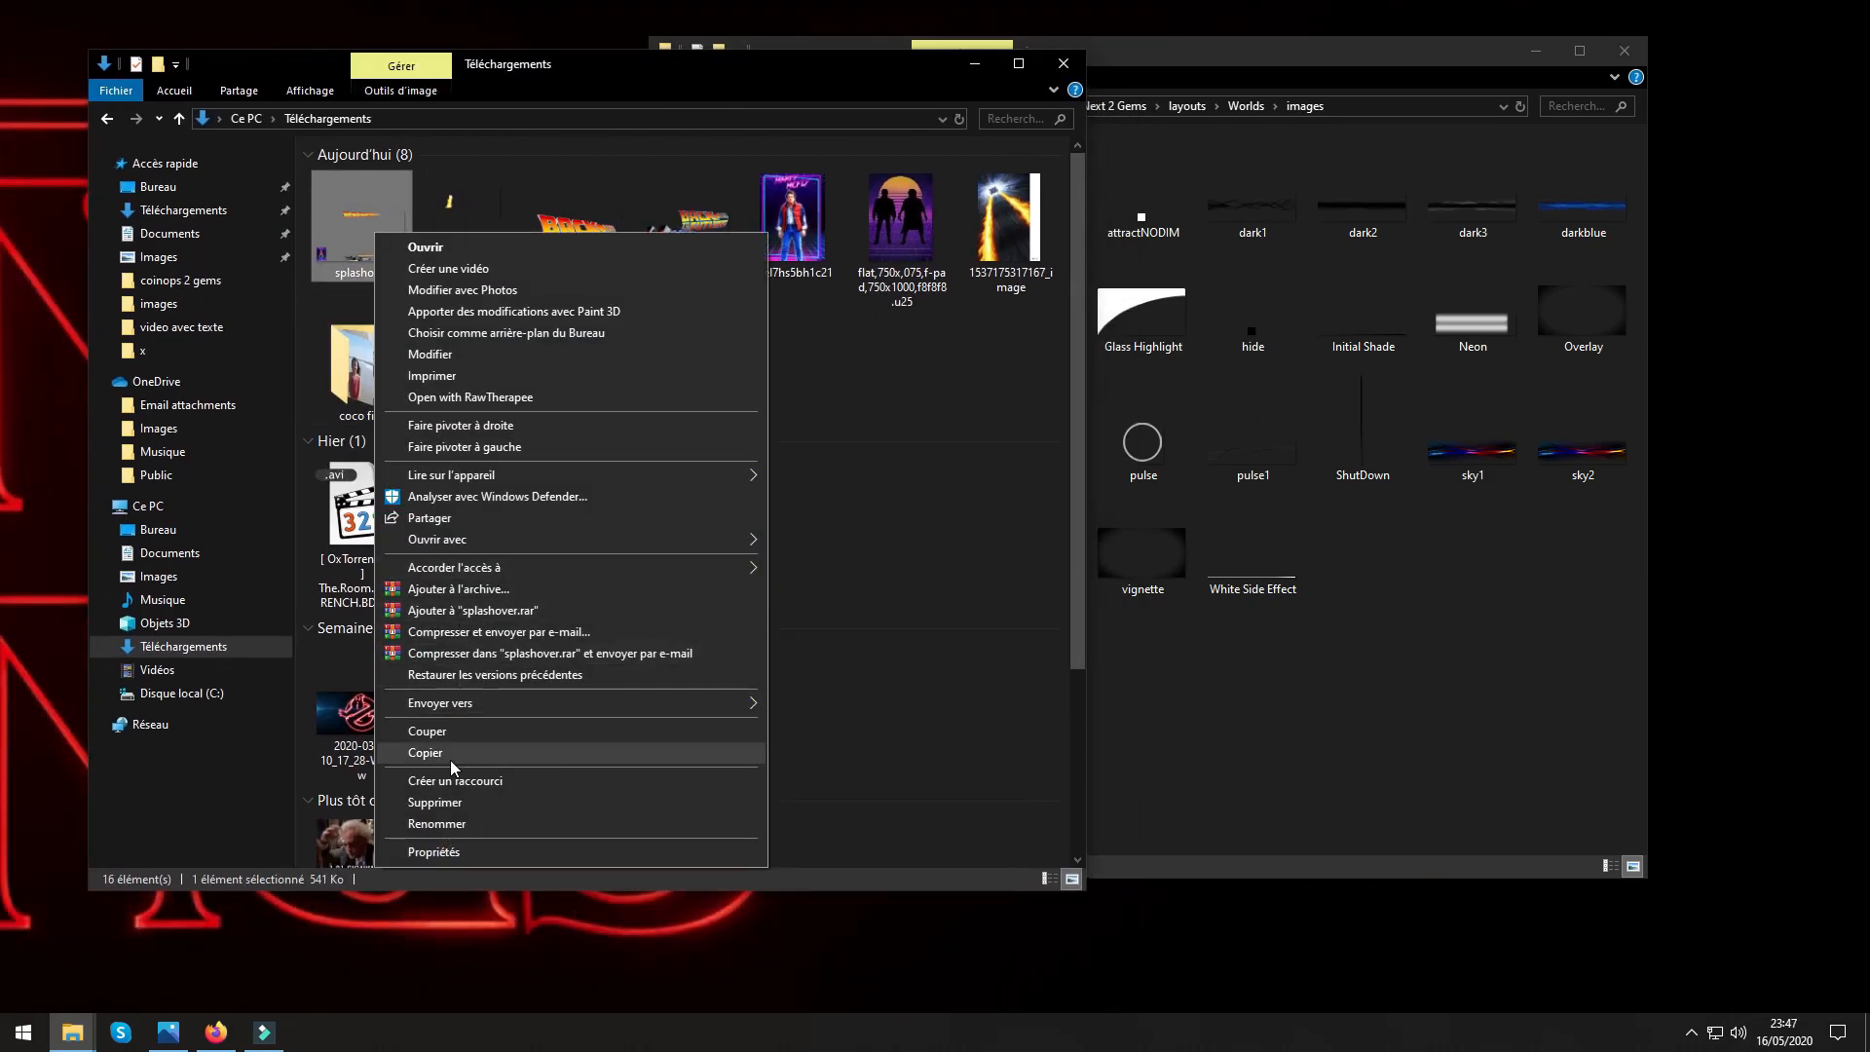
left_click(452, 768)
right_click(1488, 706)
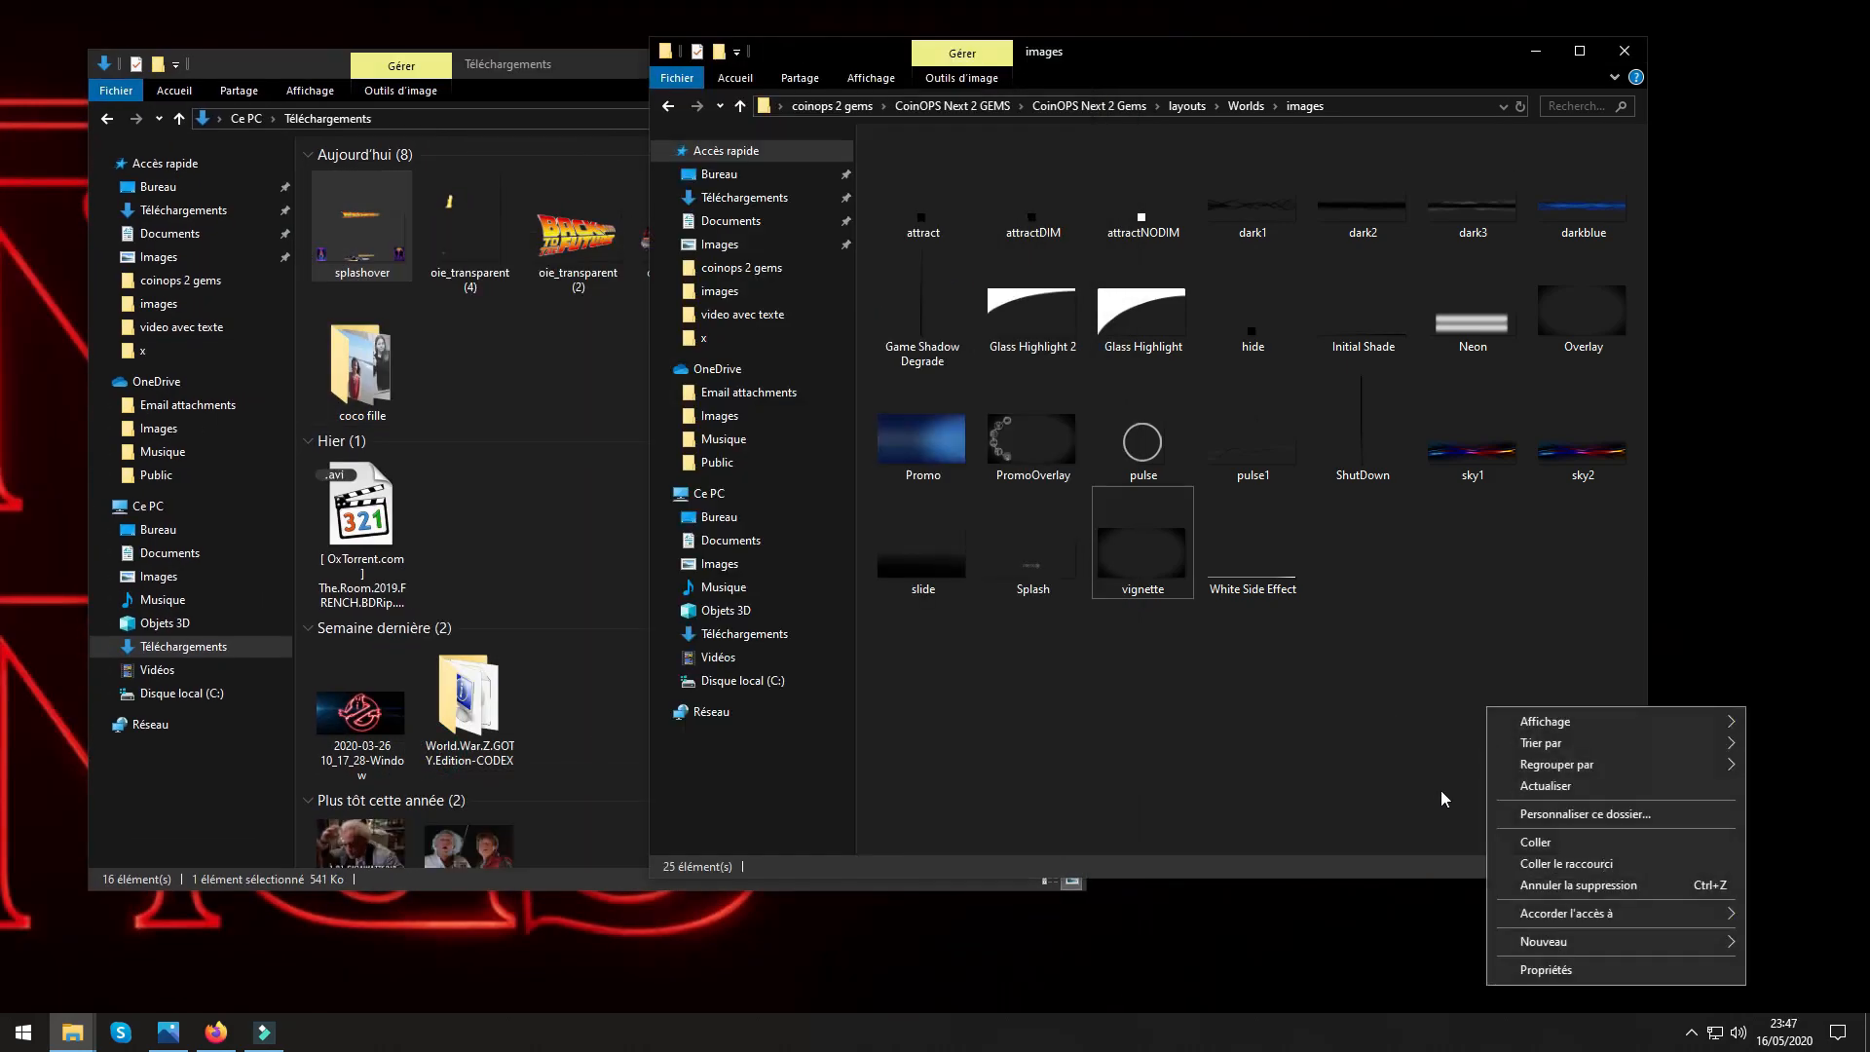
left_click(1535, 841)
left_click(1185, 719)
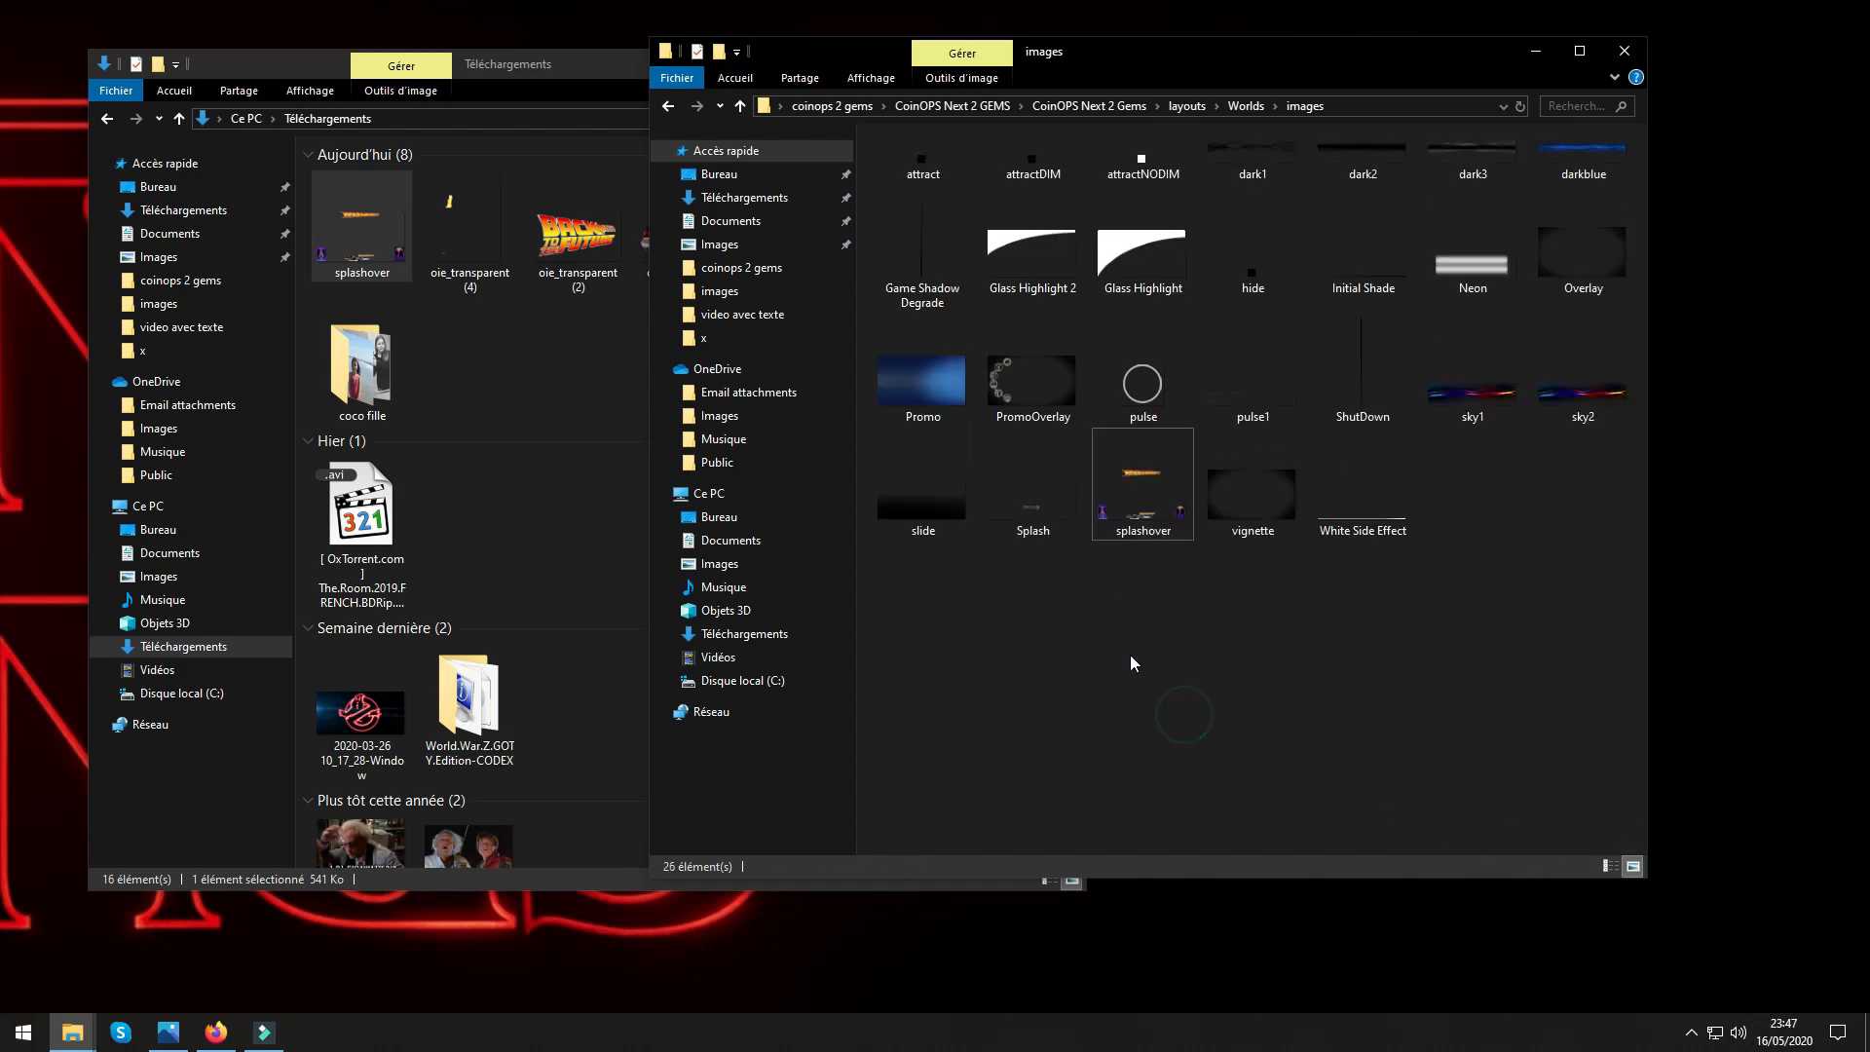
Go back up to the CoinOPS Next 2 Gems folder and launch the CoinOPS application.
left_click(742, 105)
left_click(742, 105)
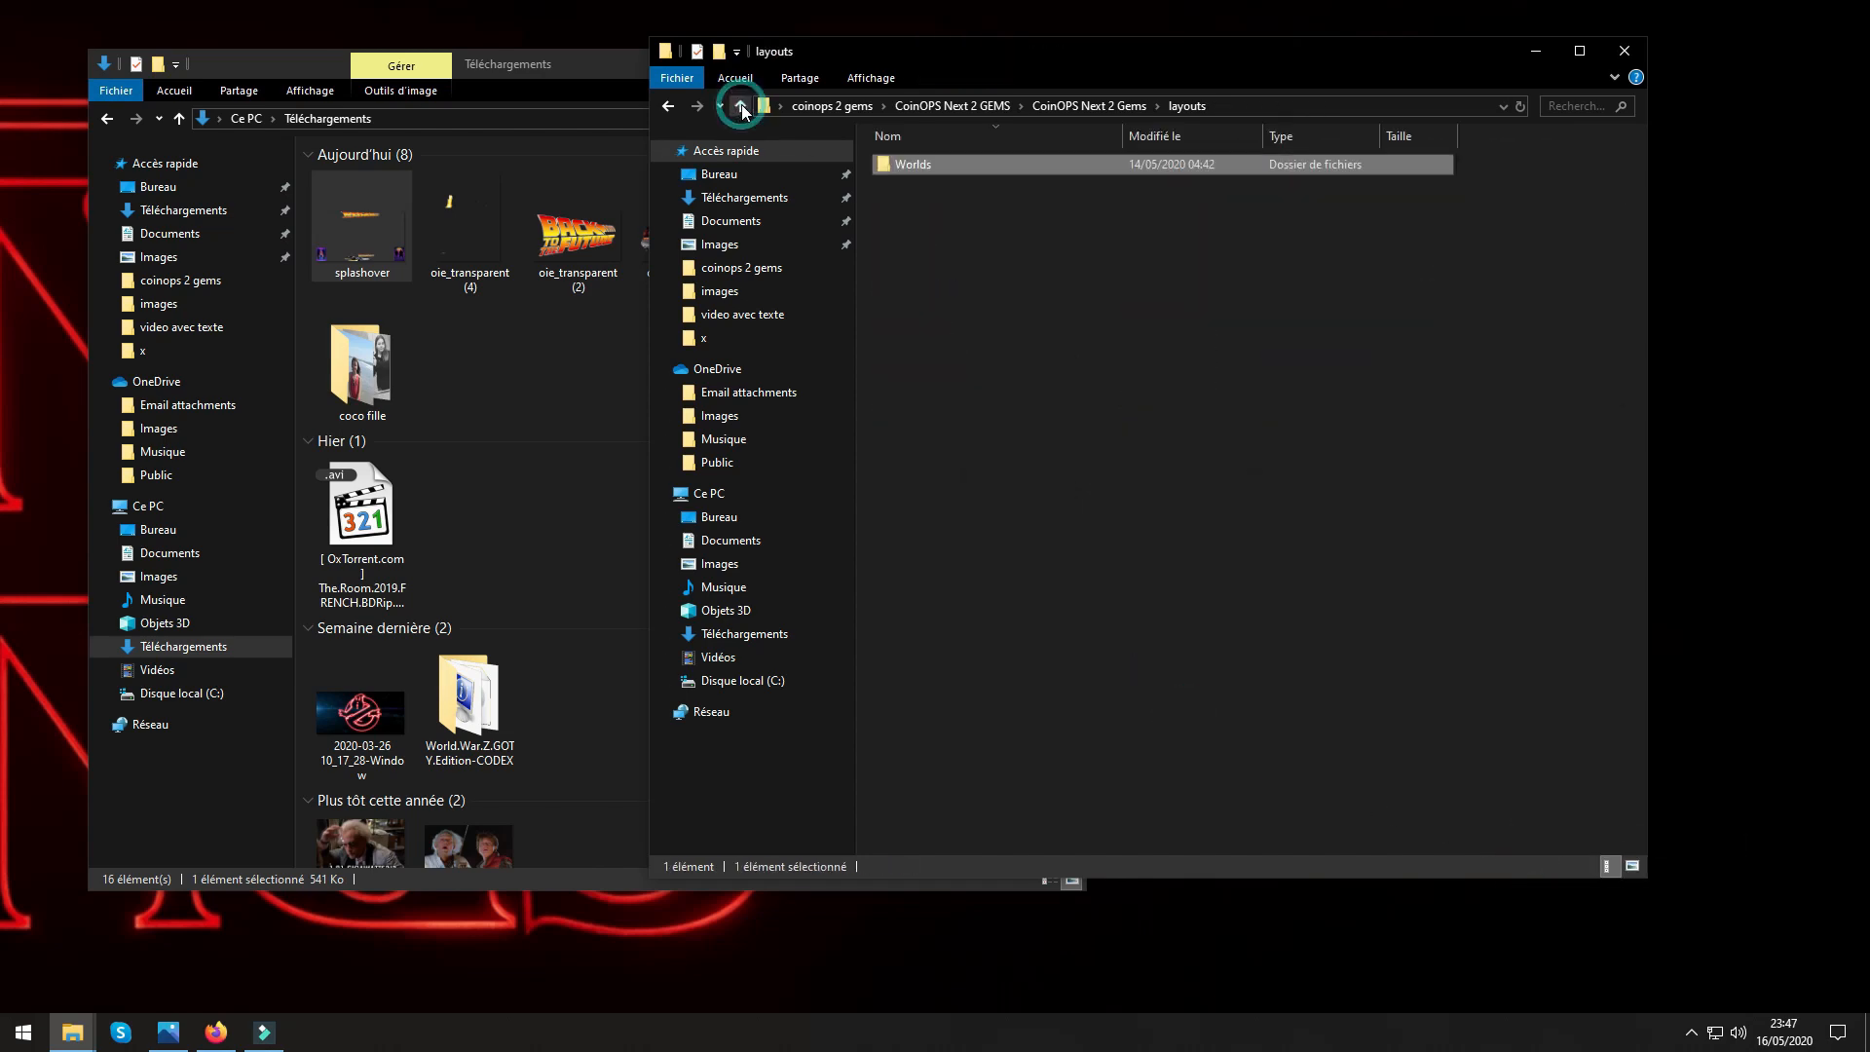
left_click(742, 105)
left_click(915, 450)
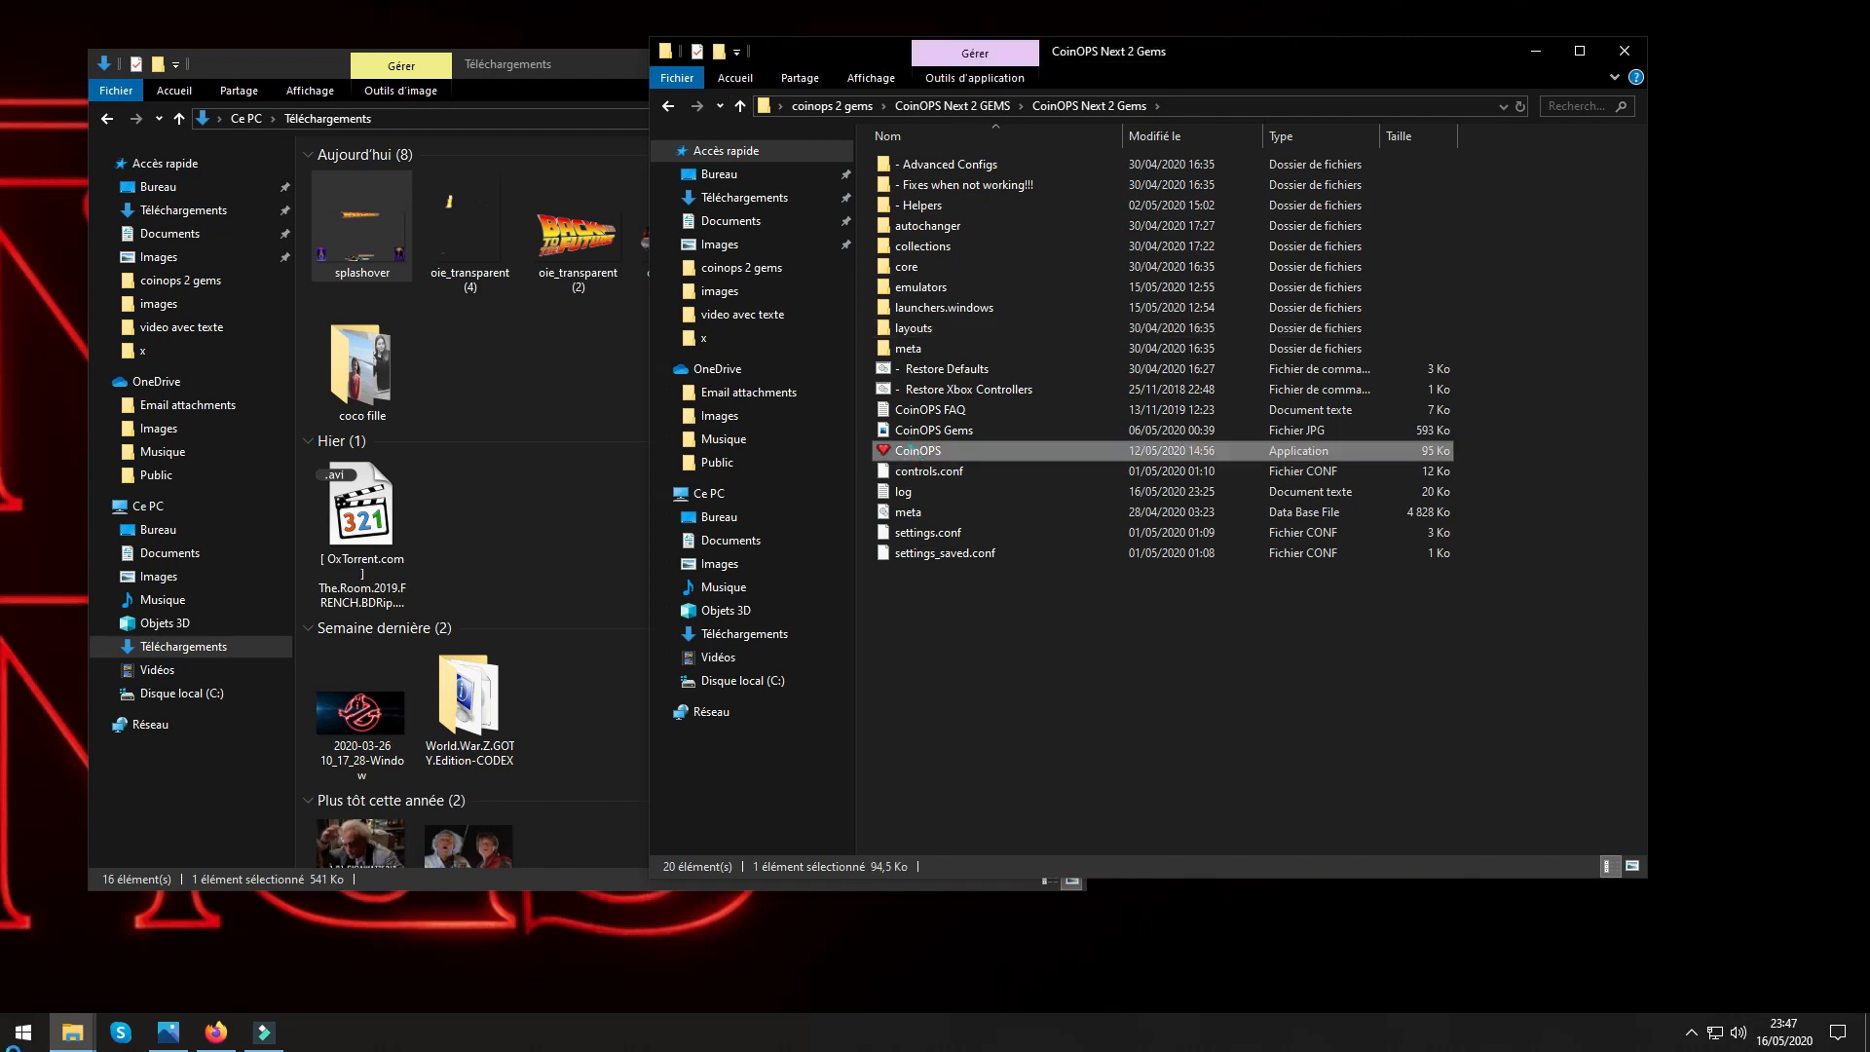
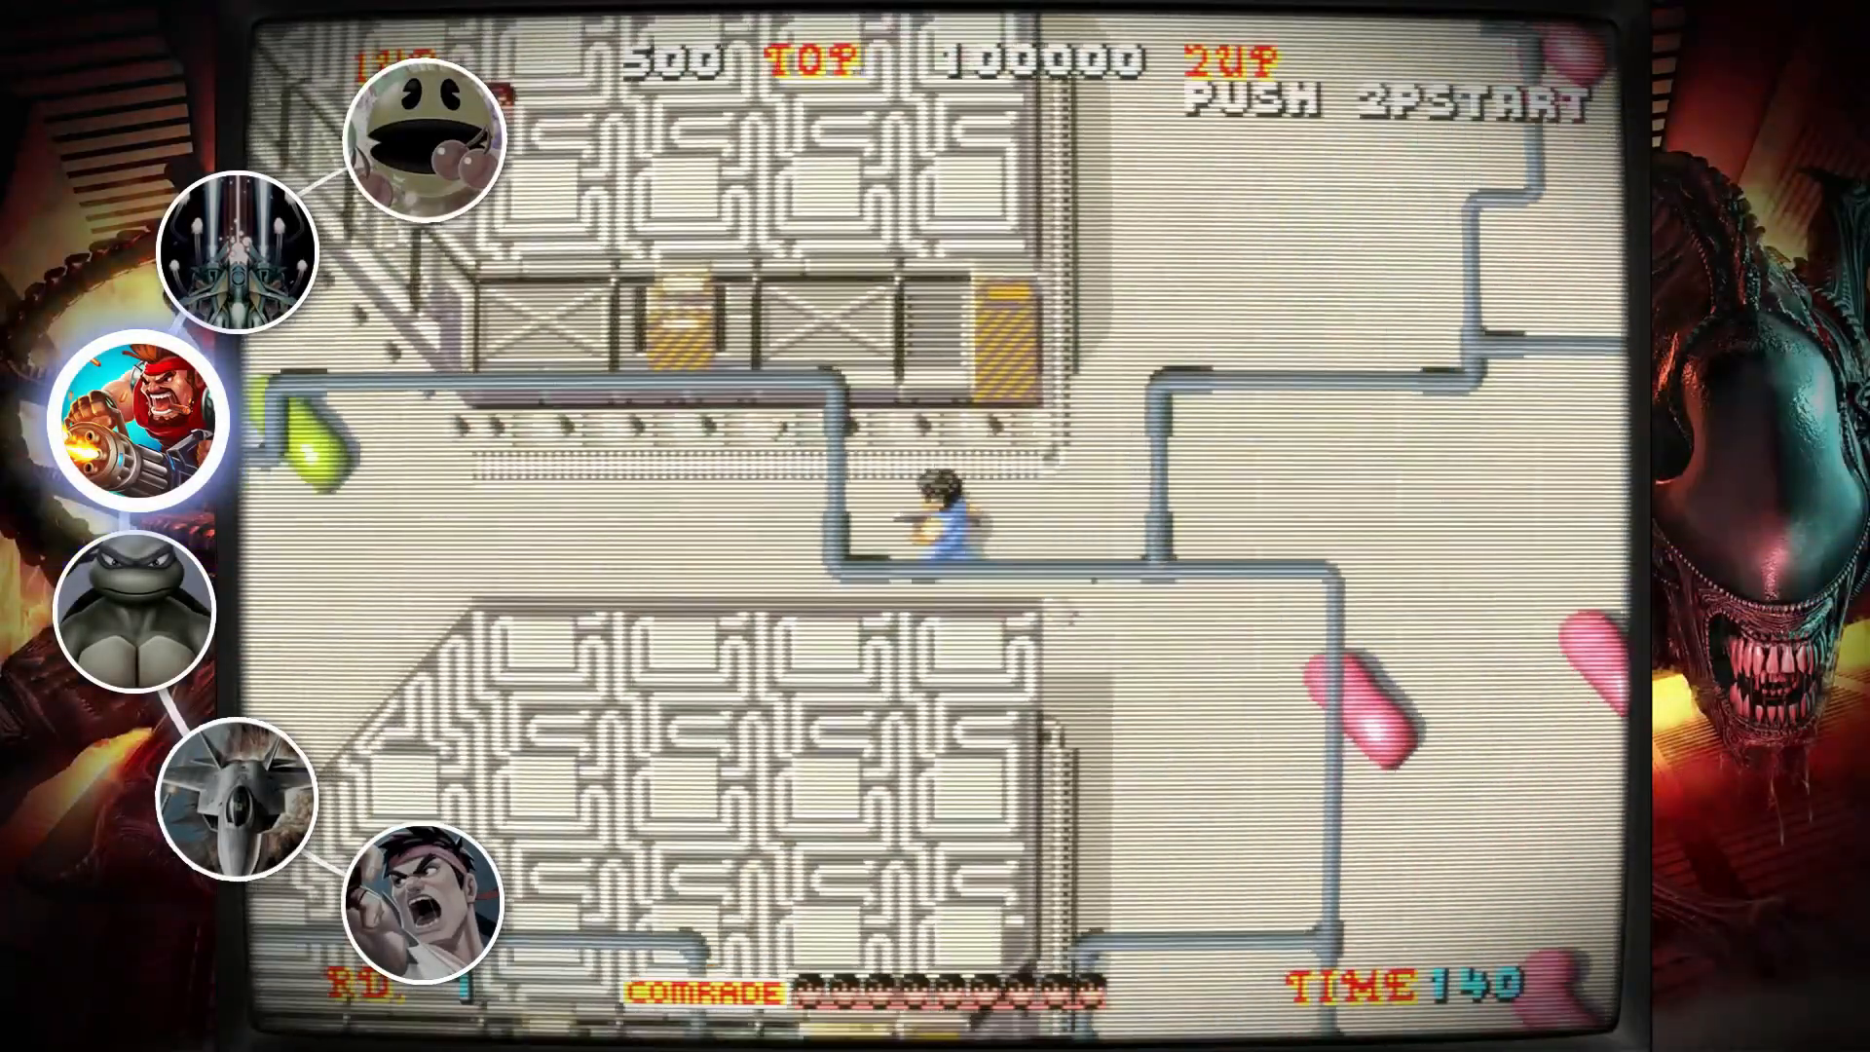
Go to the fighting games category in CoinOPS and browse its whole game wheel, starting from DarkStalkers.
key("Down")
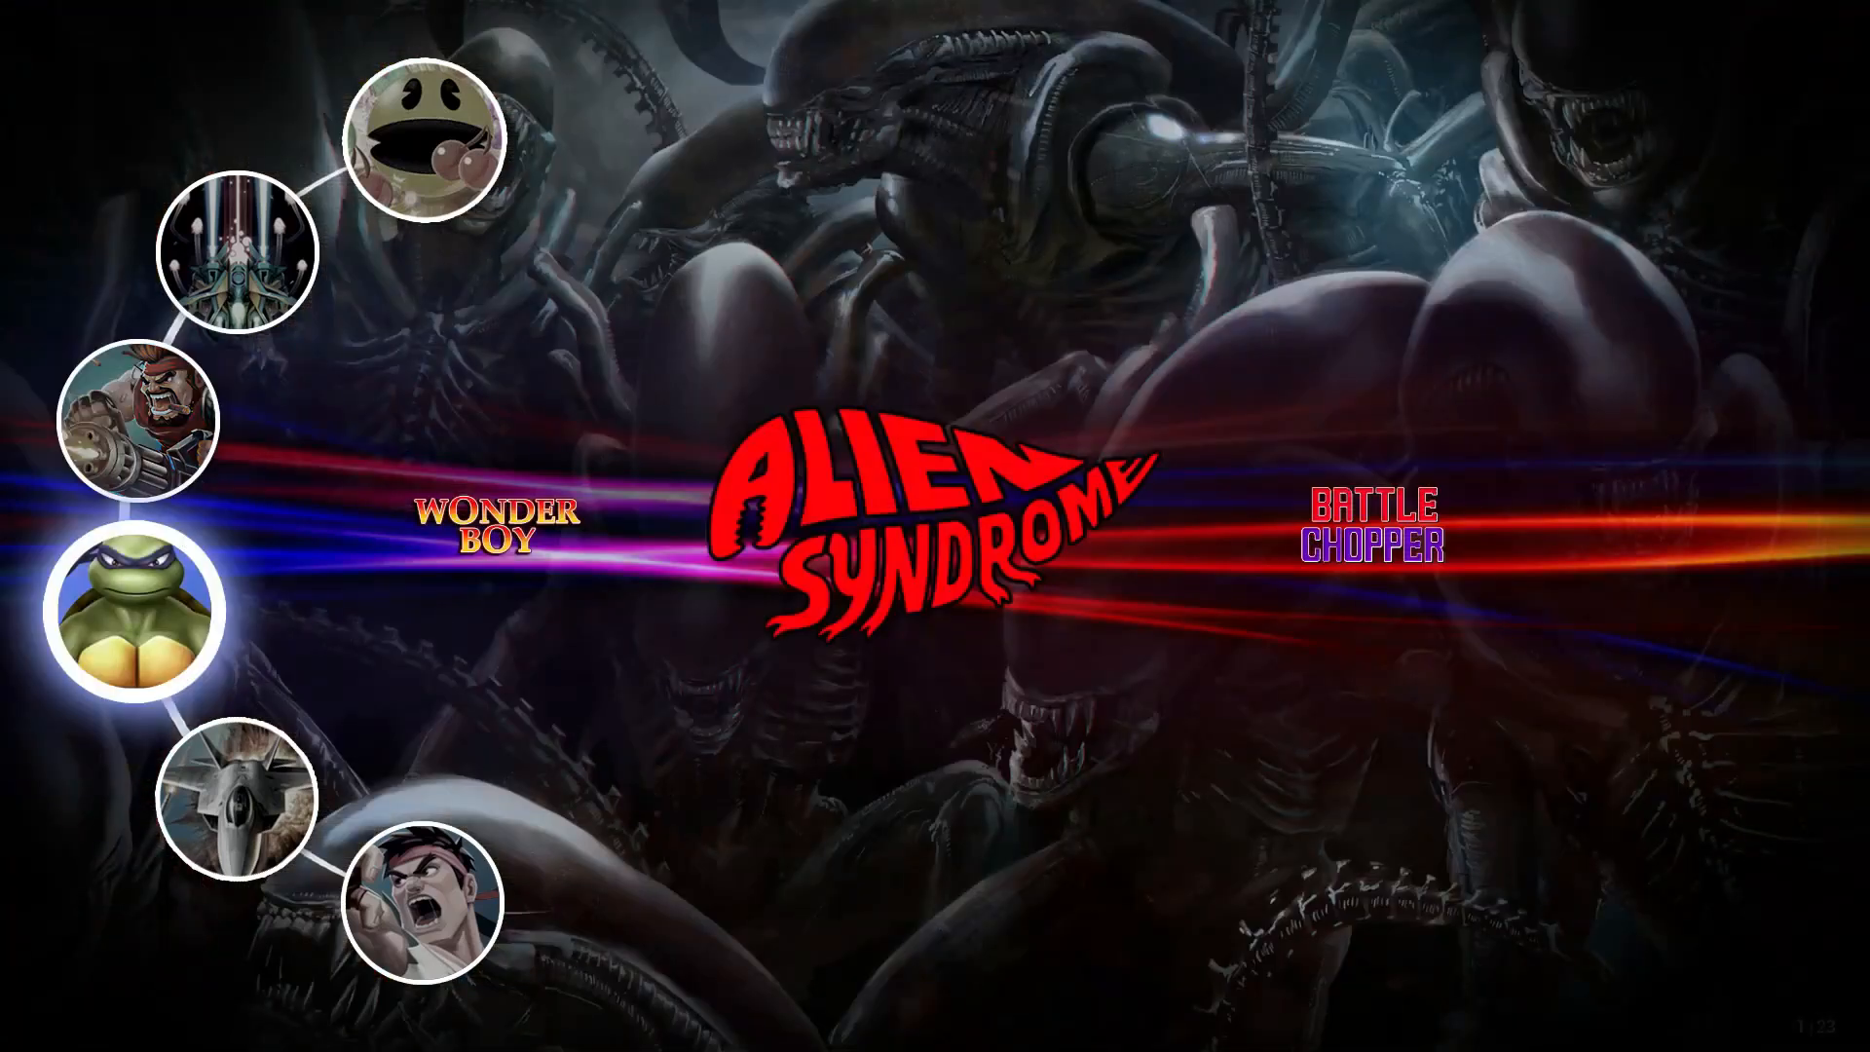
key("Down")
key("Down")
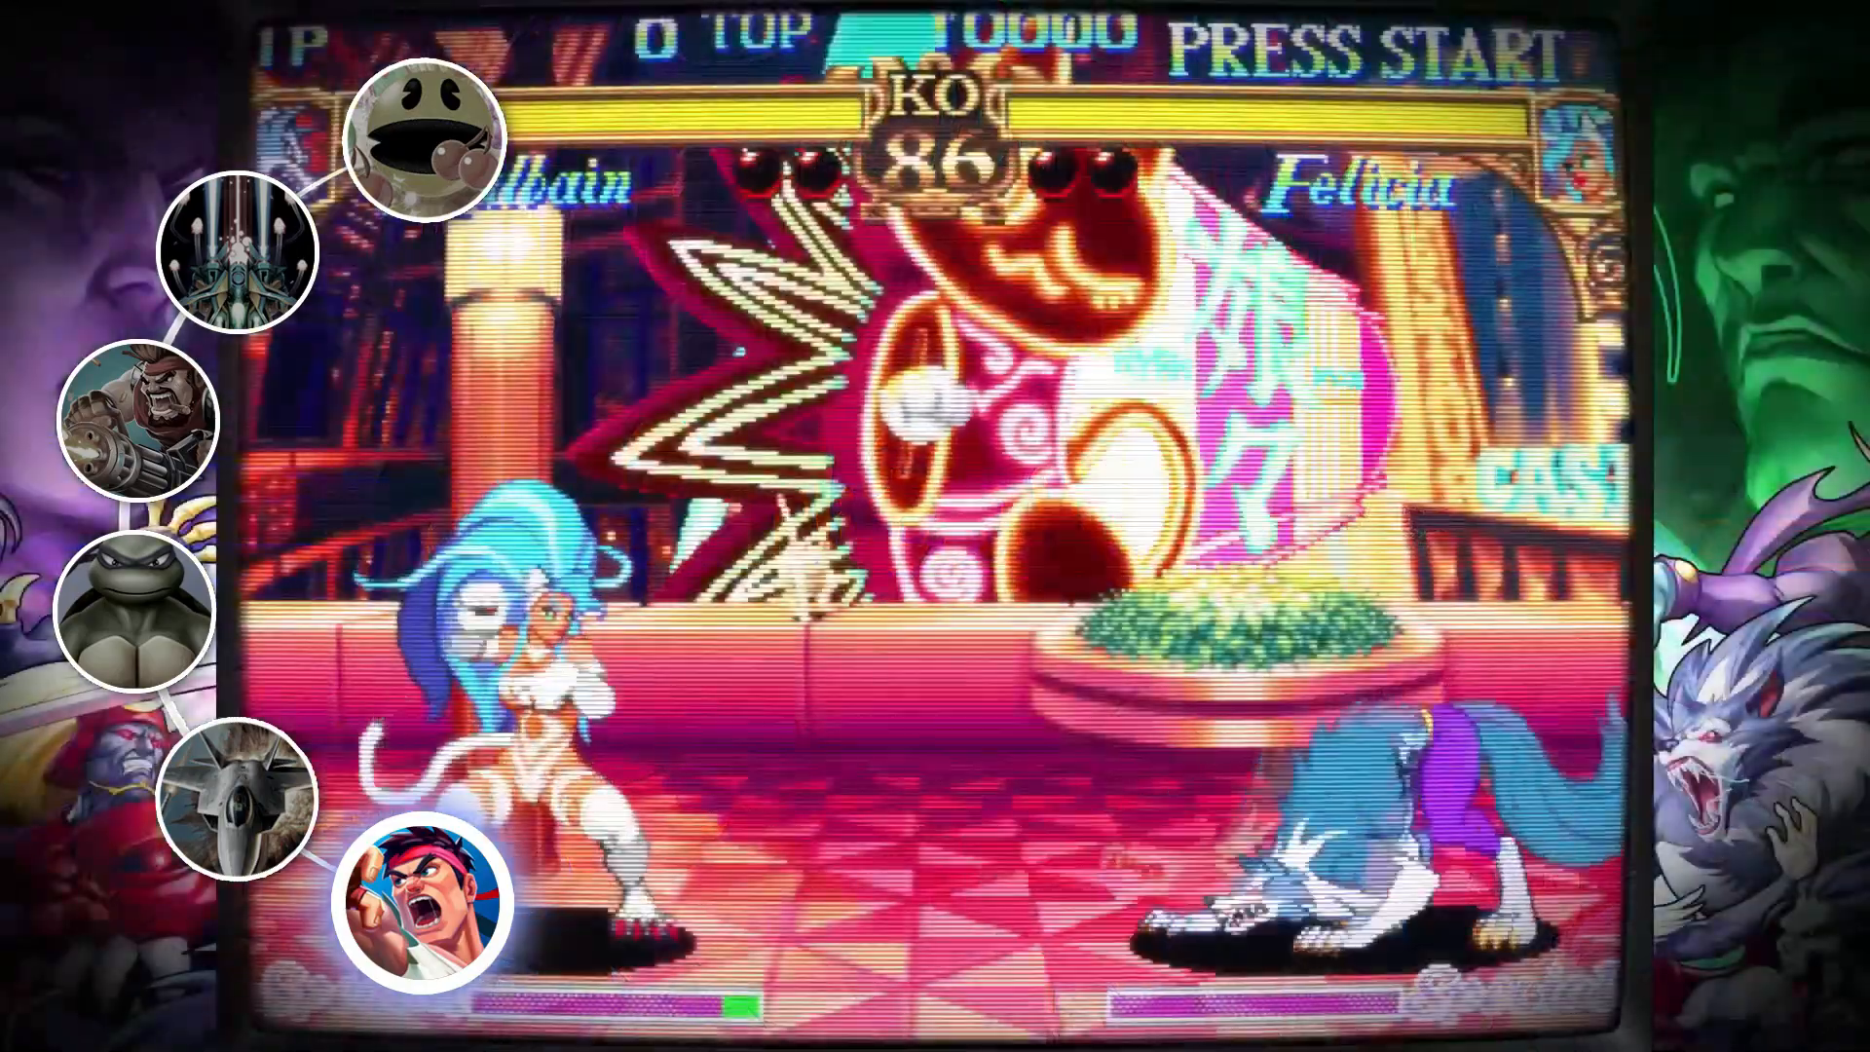
key("Right")
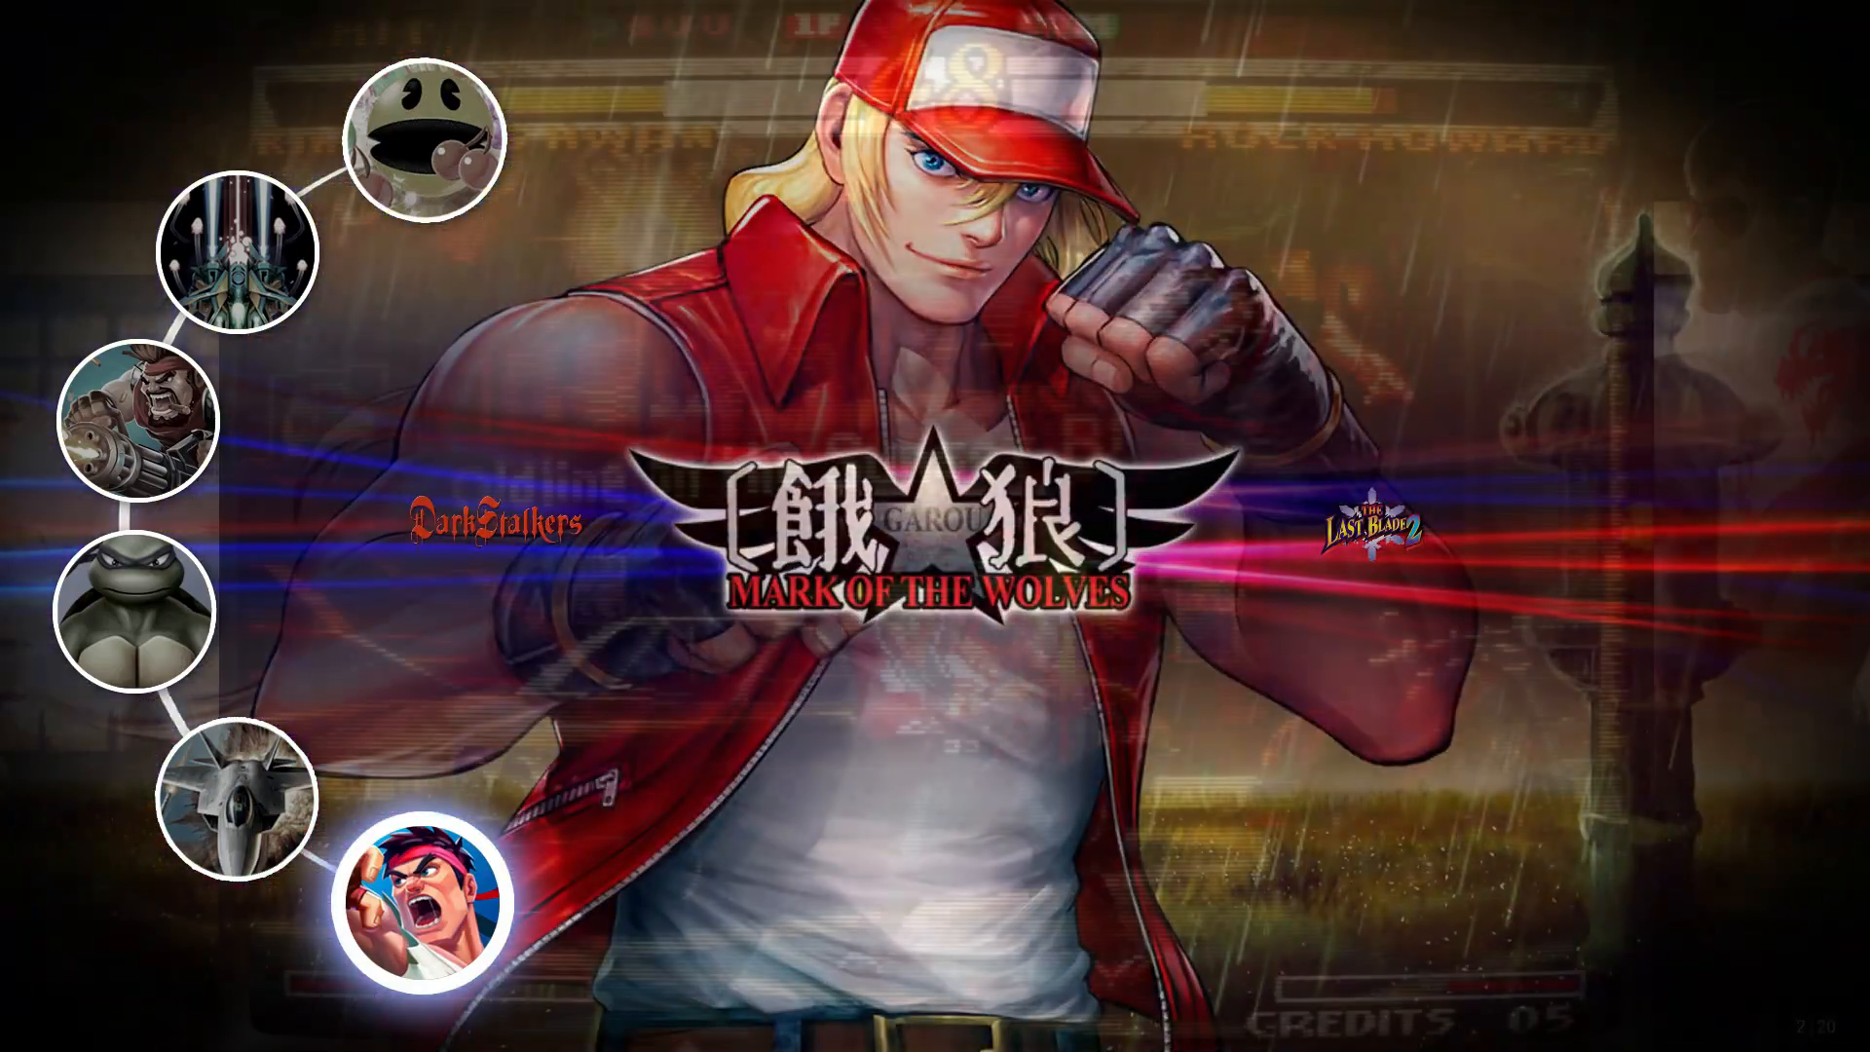
key("Right")
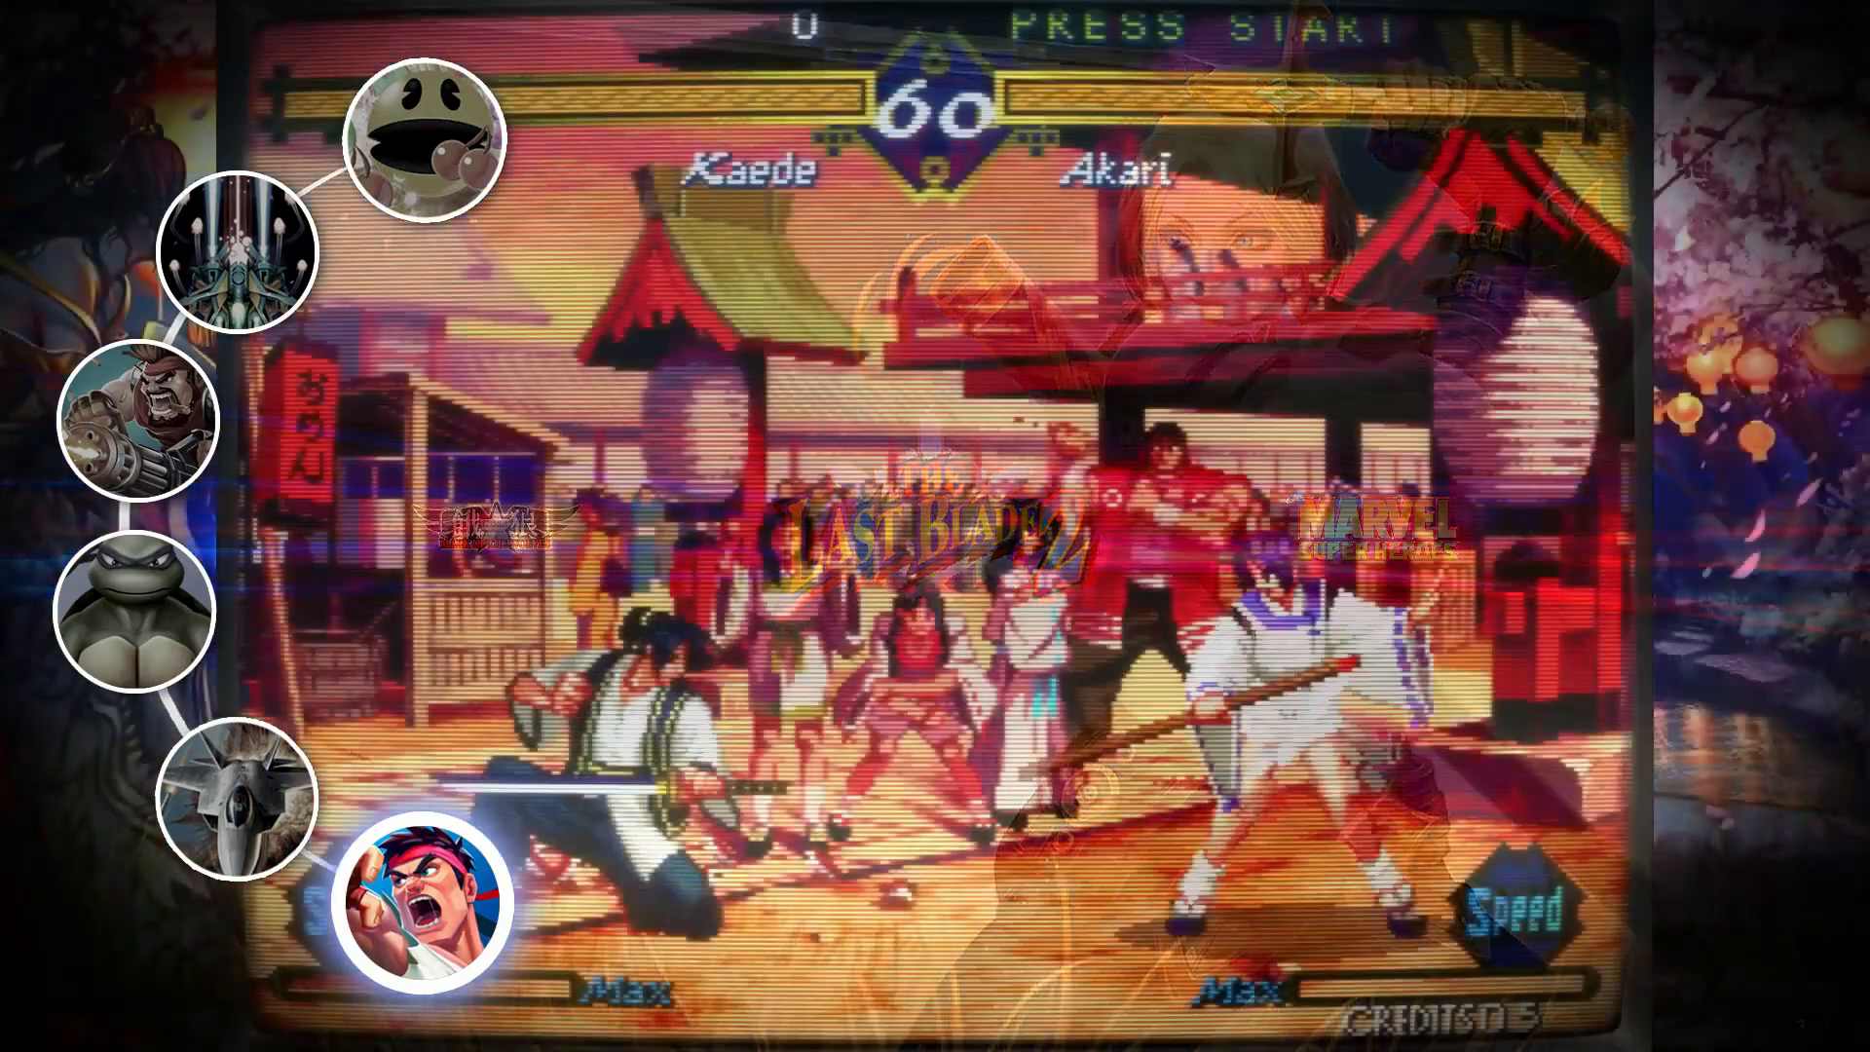
key("Right")
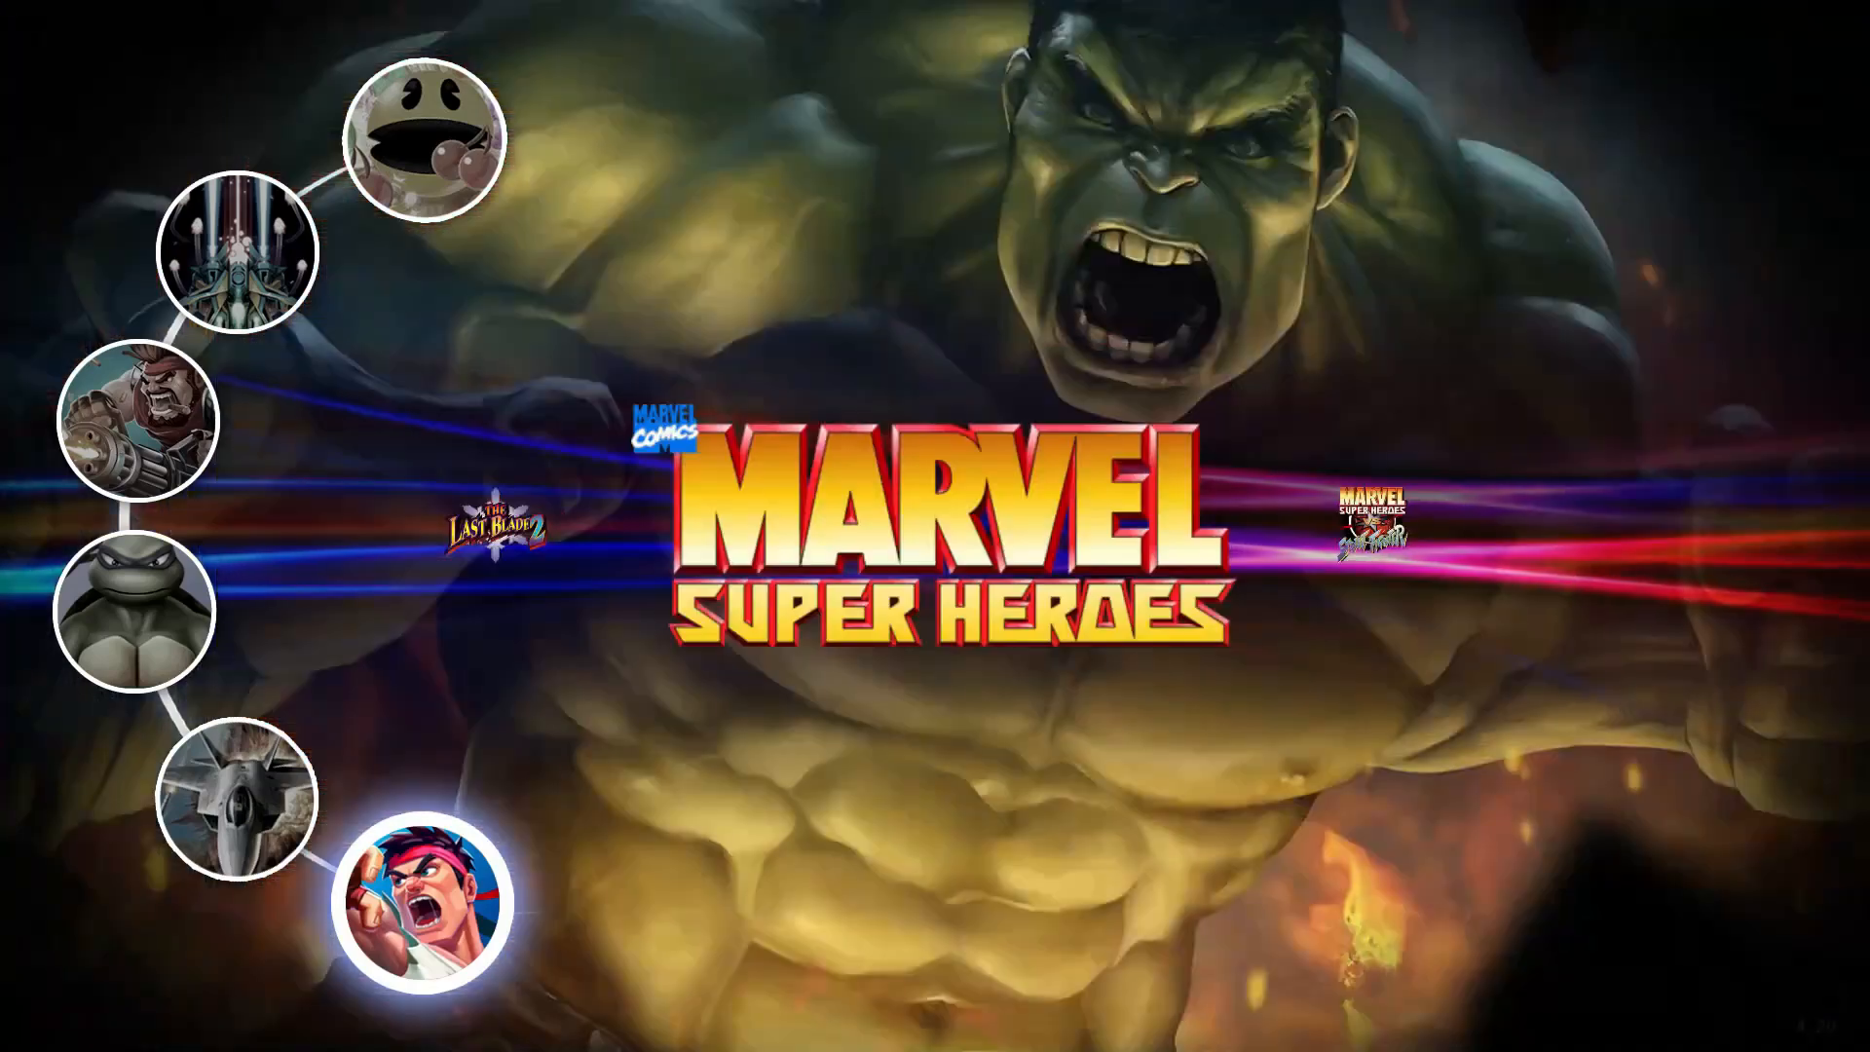
key("Right")
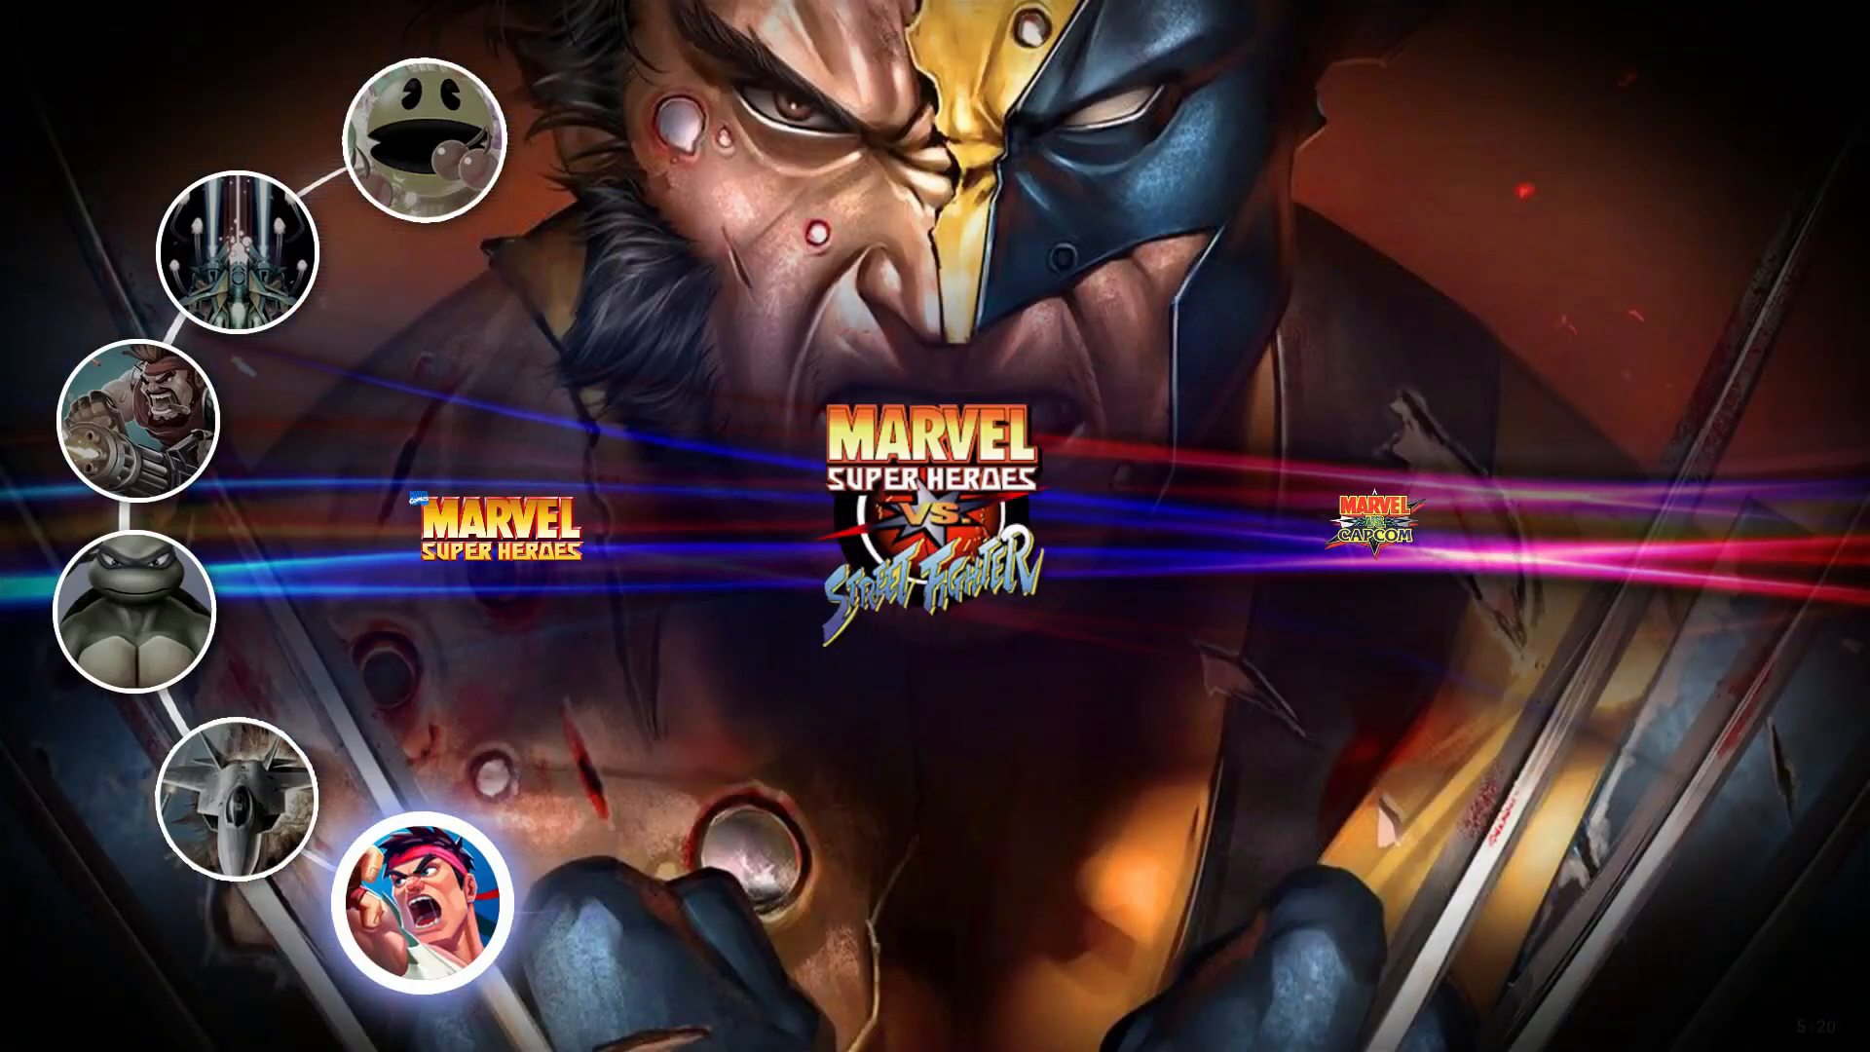
key("Right")
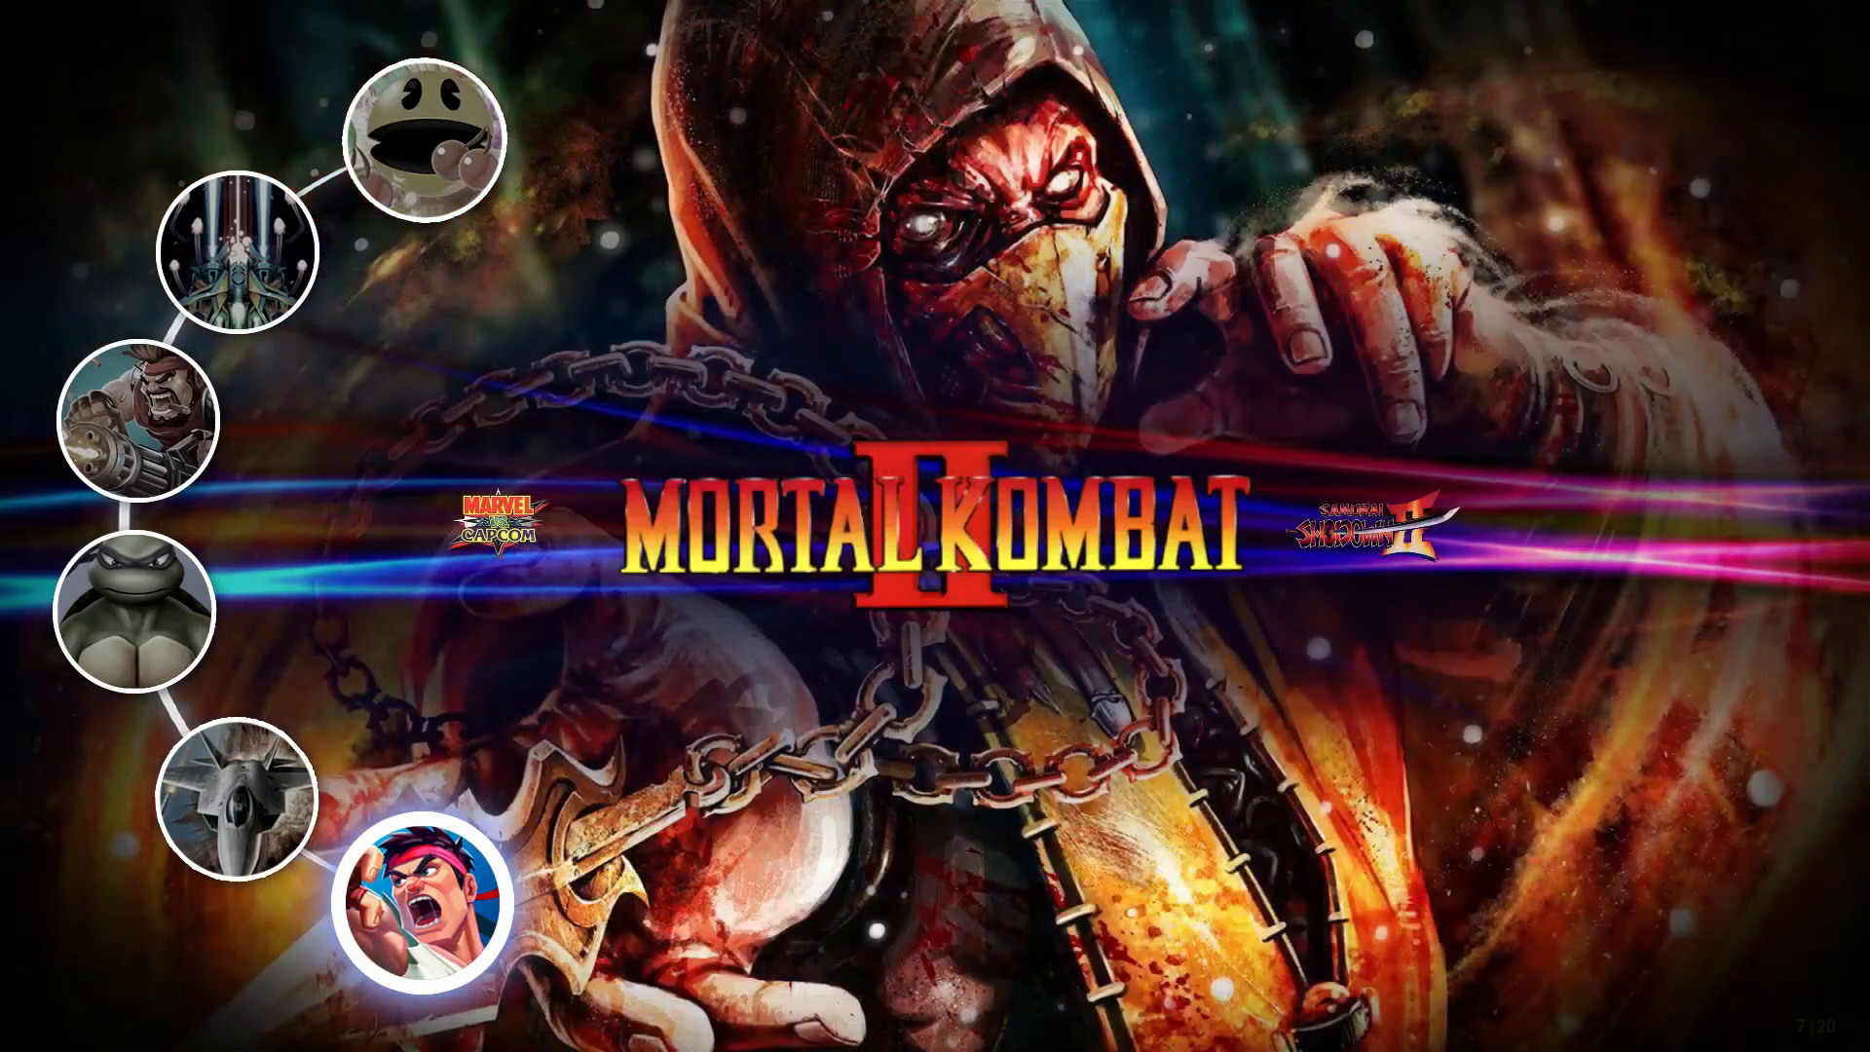
key("Right")
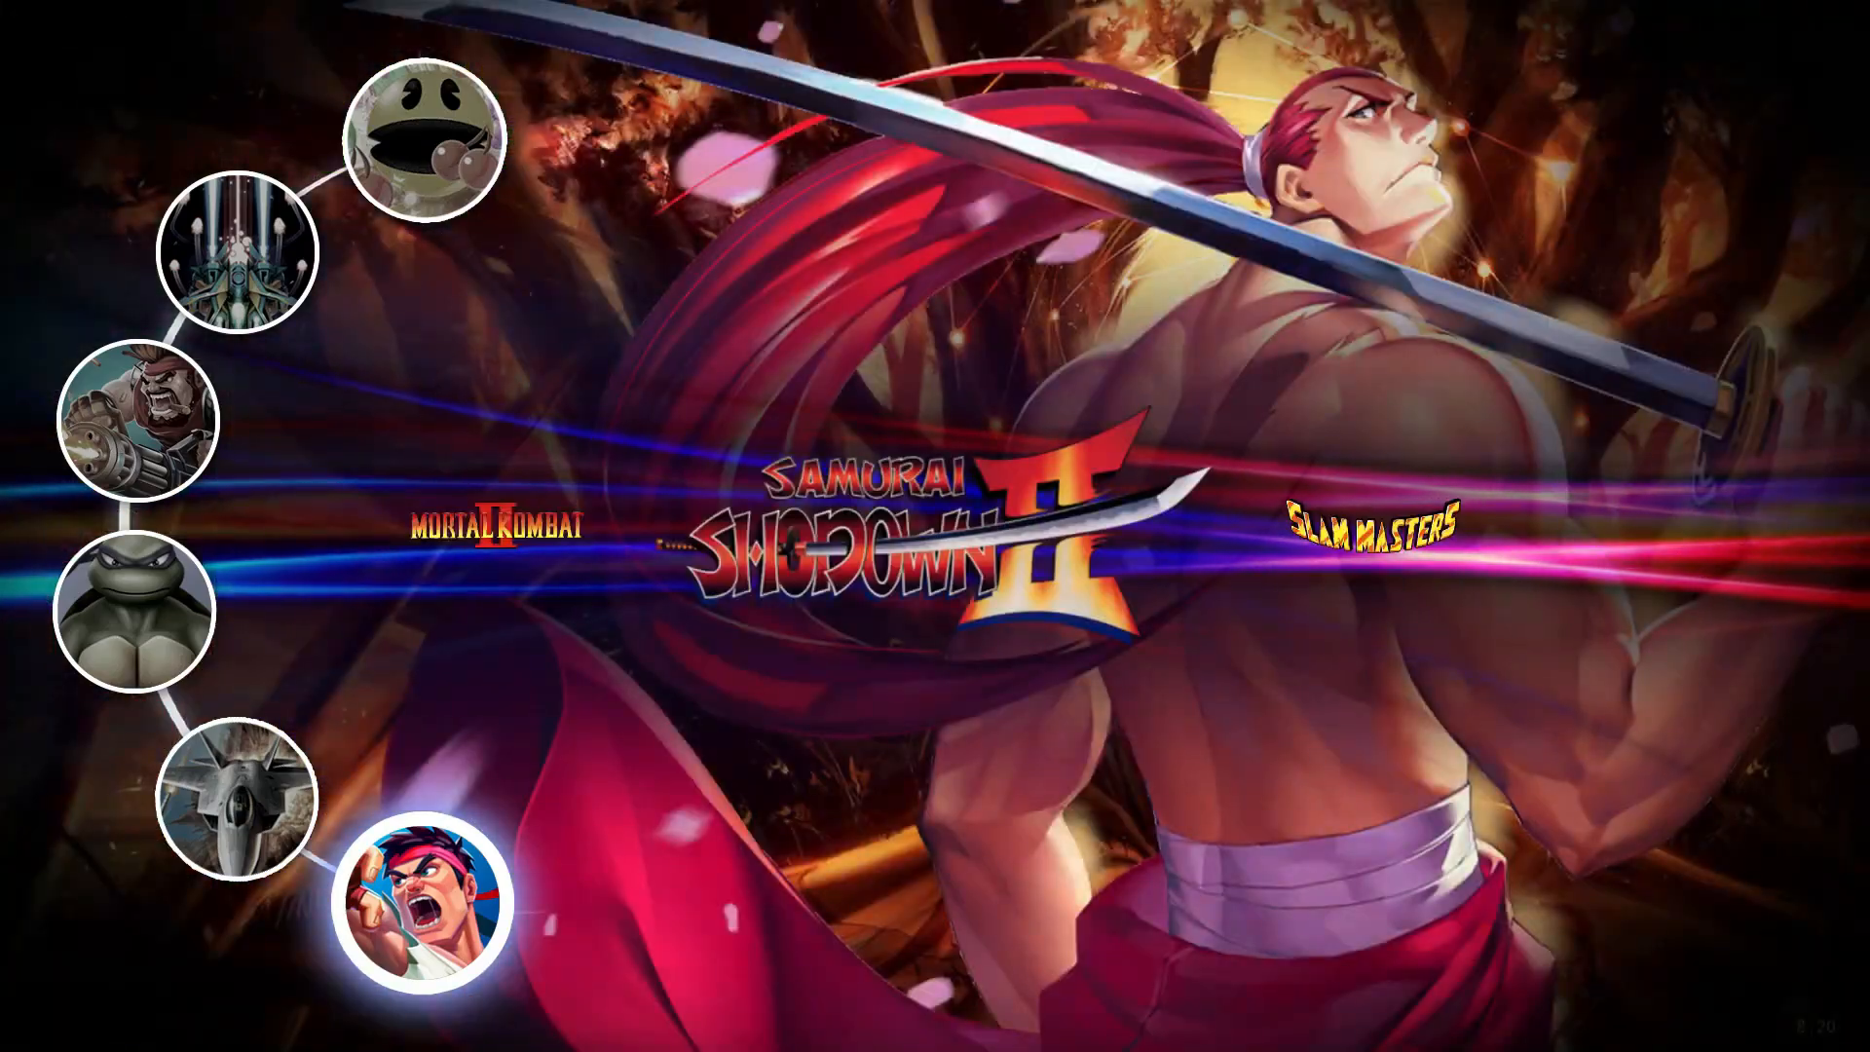
key("Right")
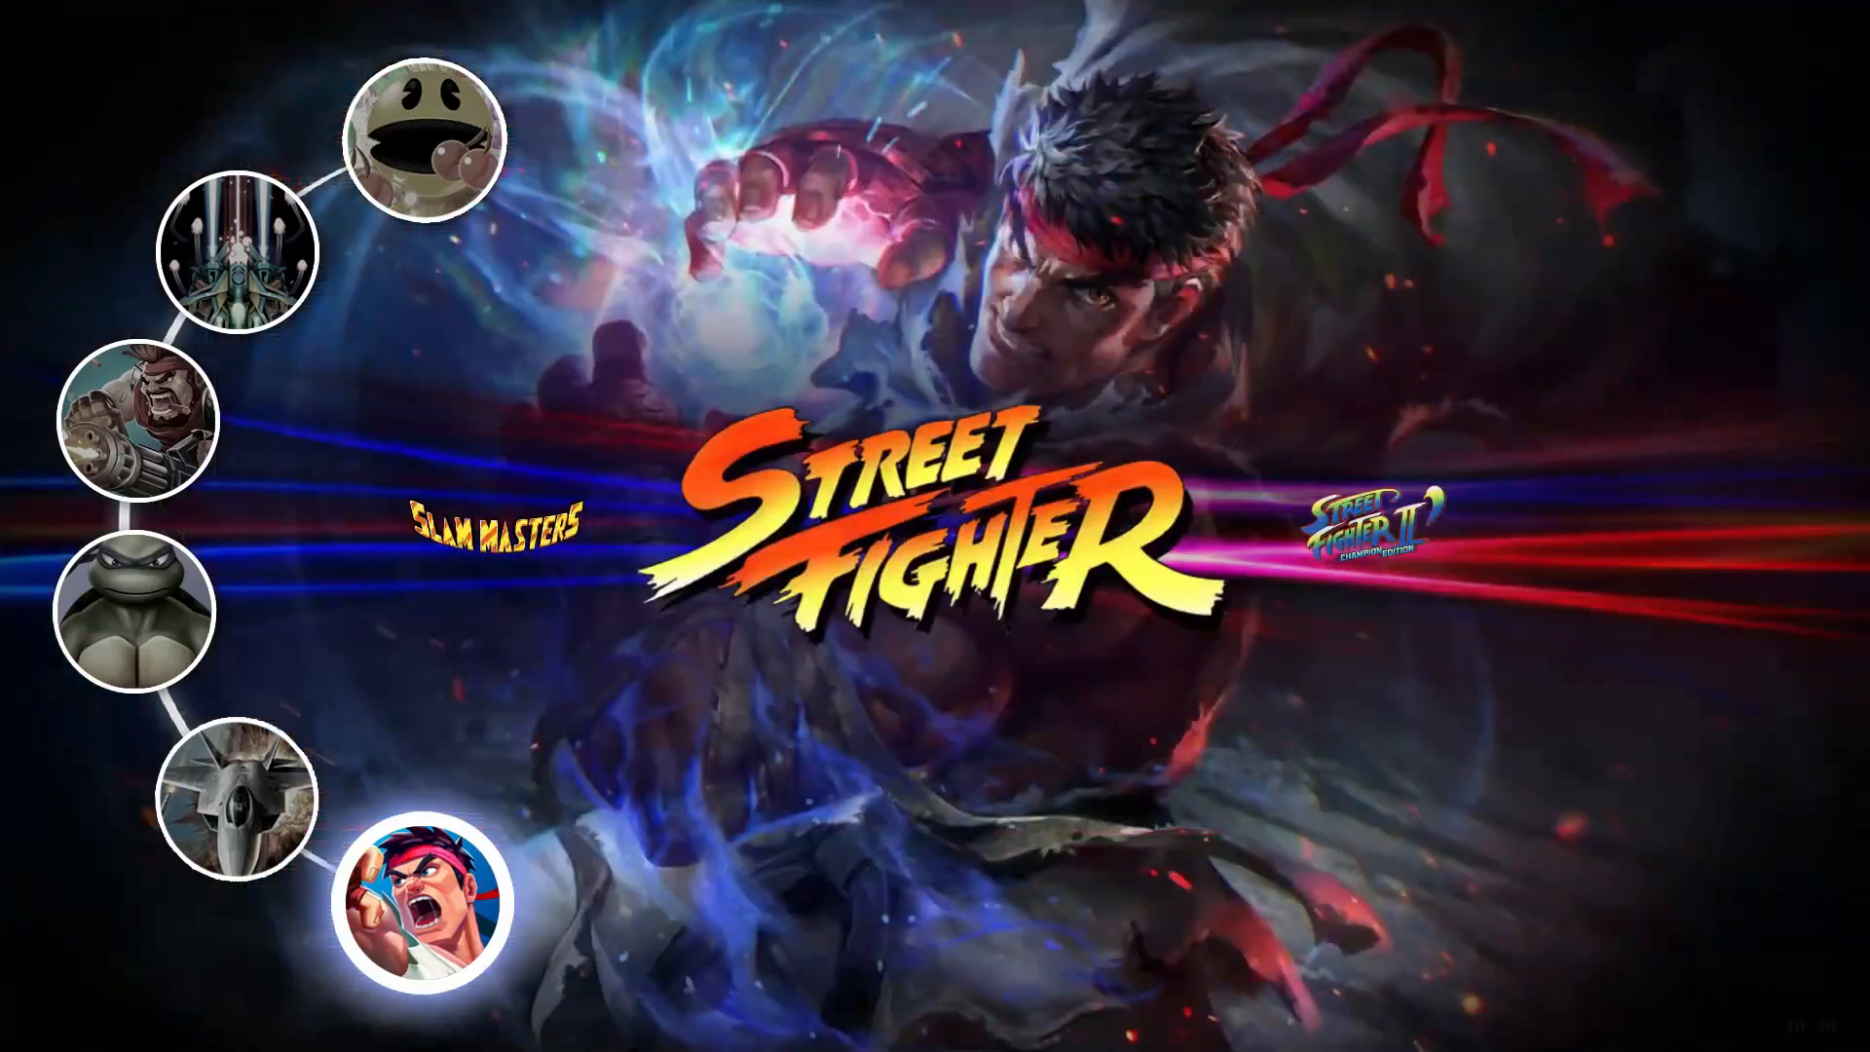
key("Right")
key("Right")
key("Right")
key("Right")
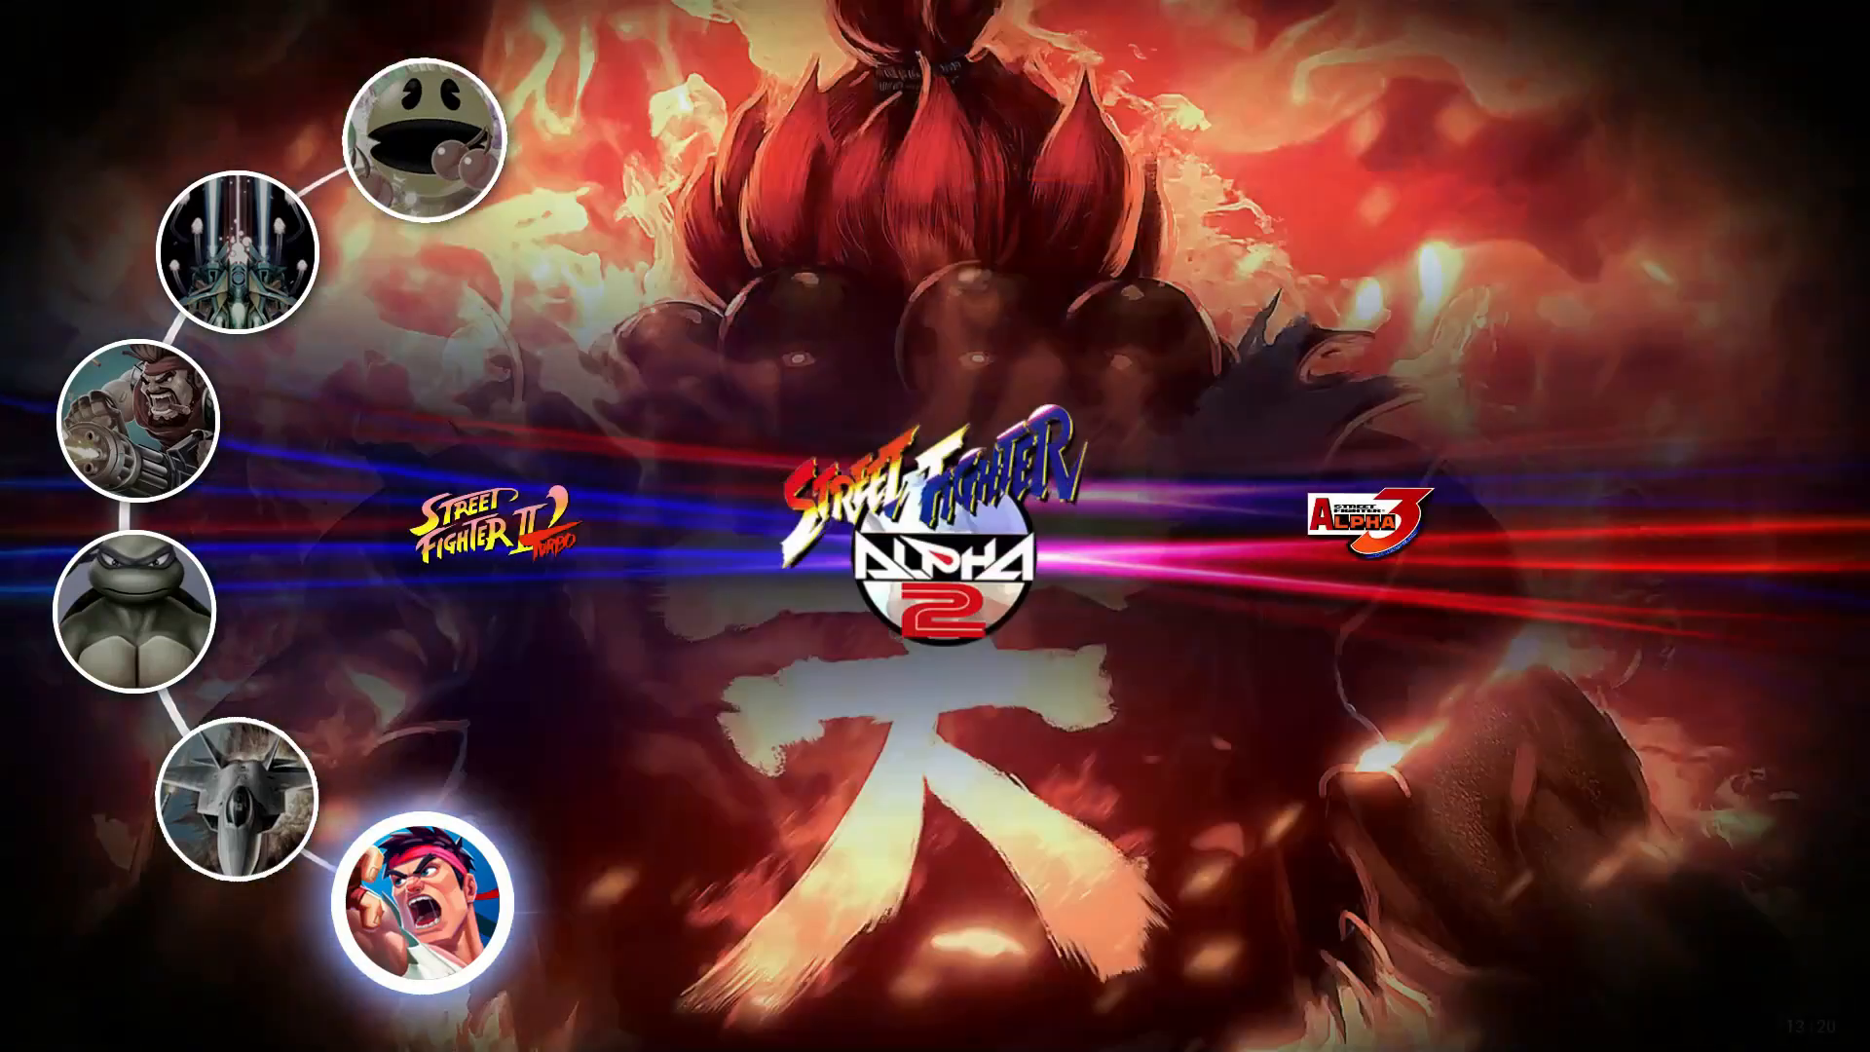
key("Right")
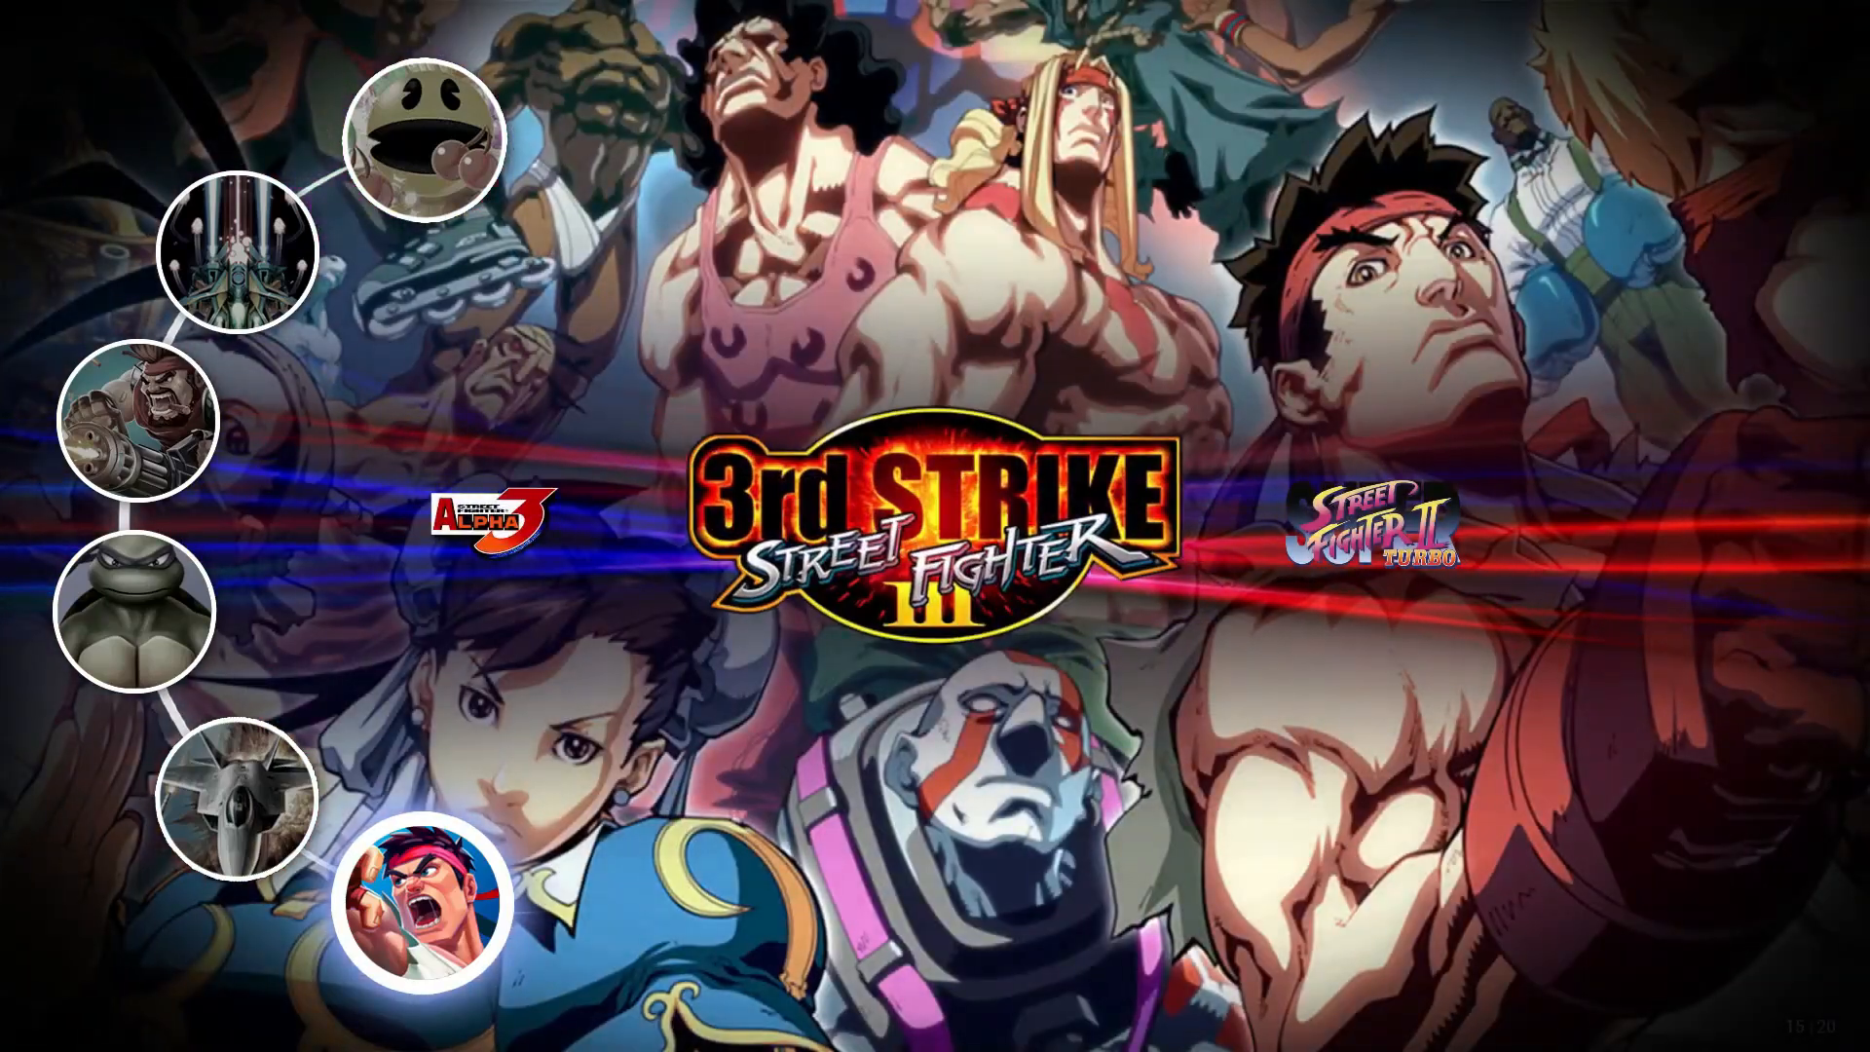
key("Right")
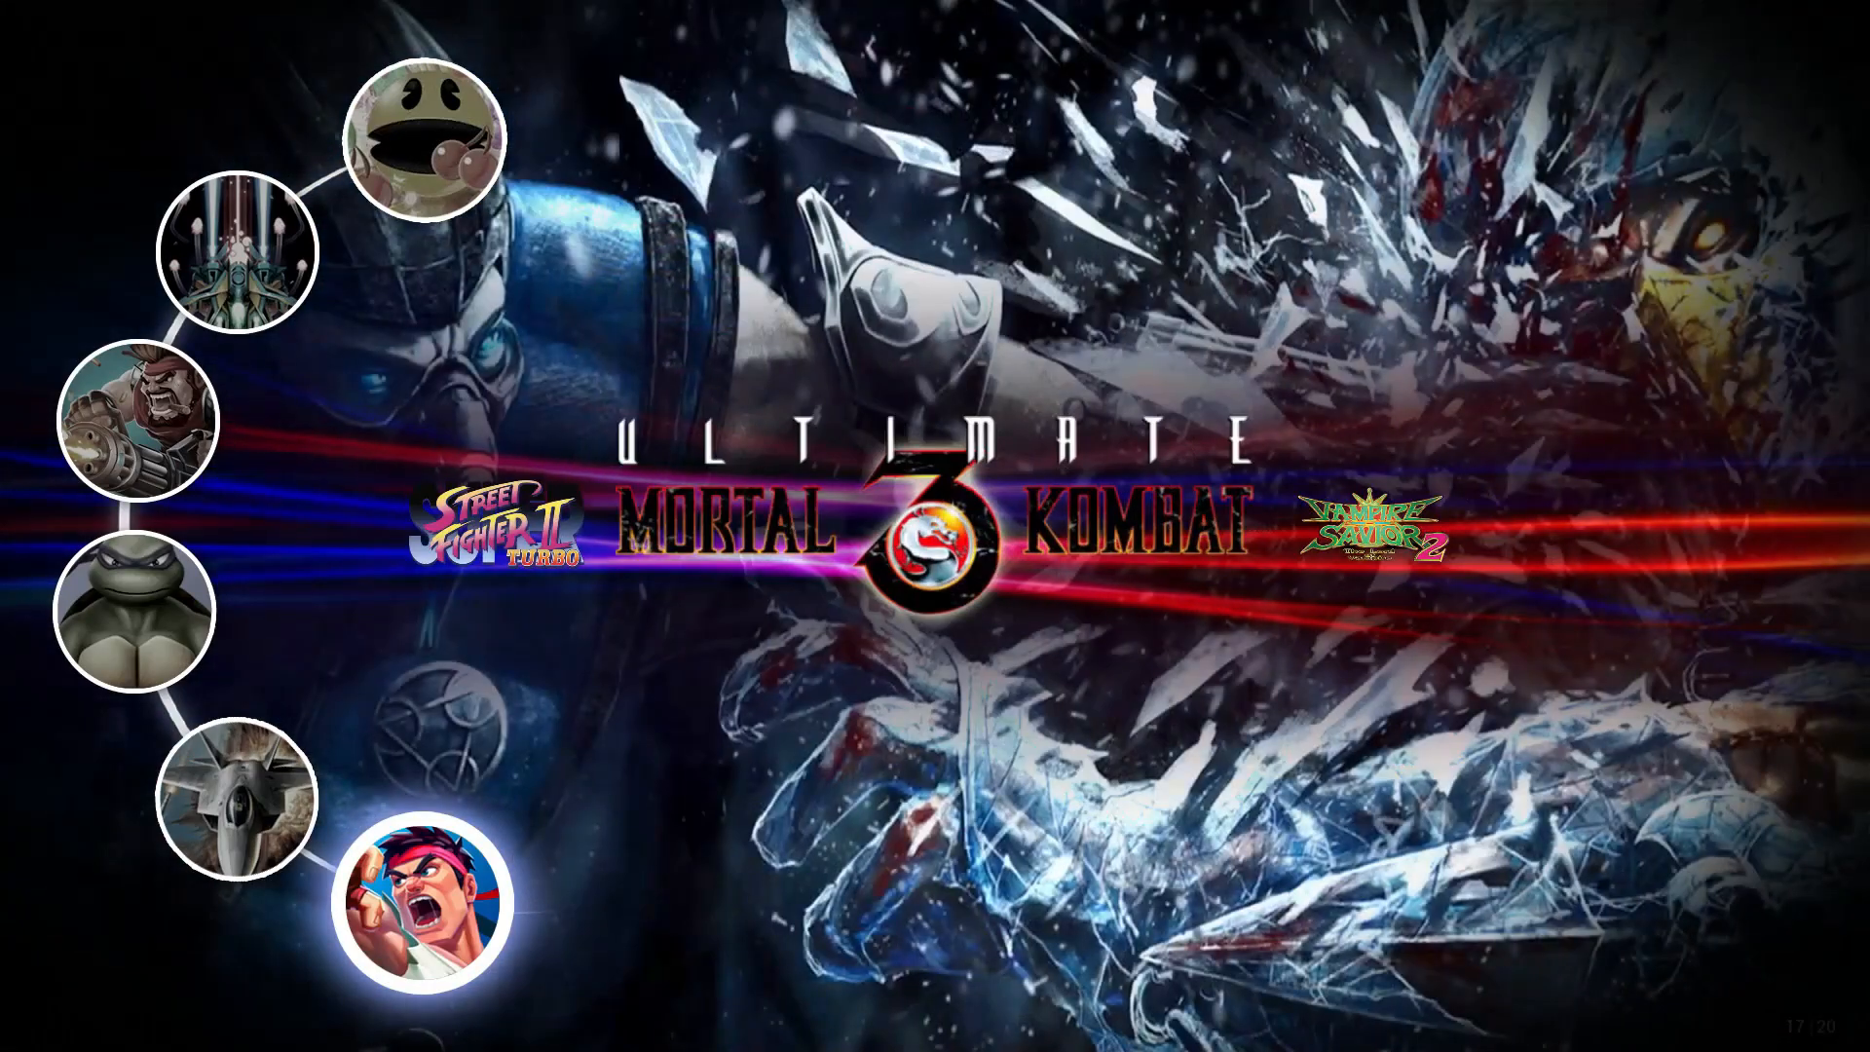
key("Right")
key("Right")
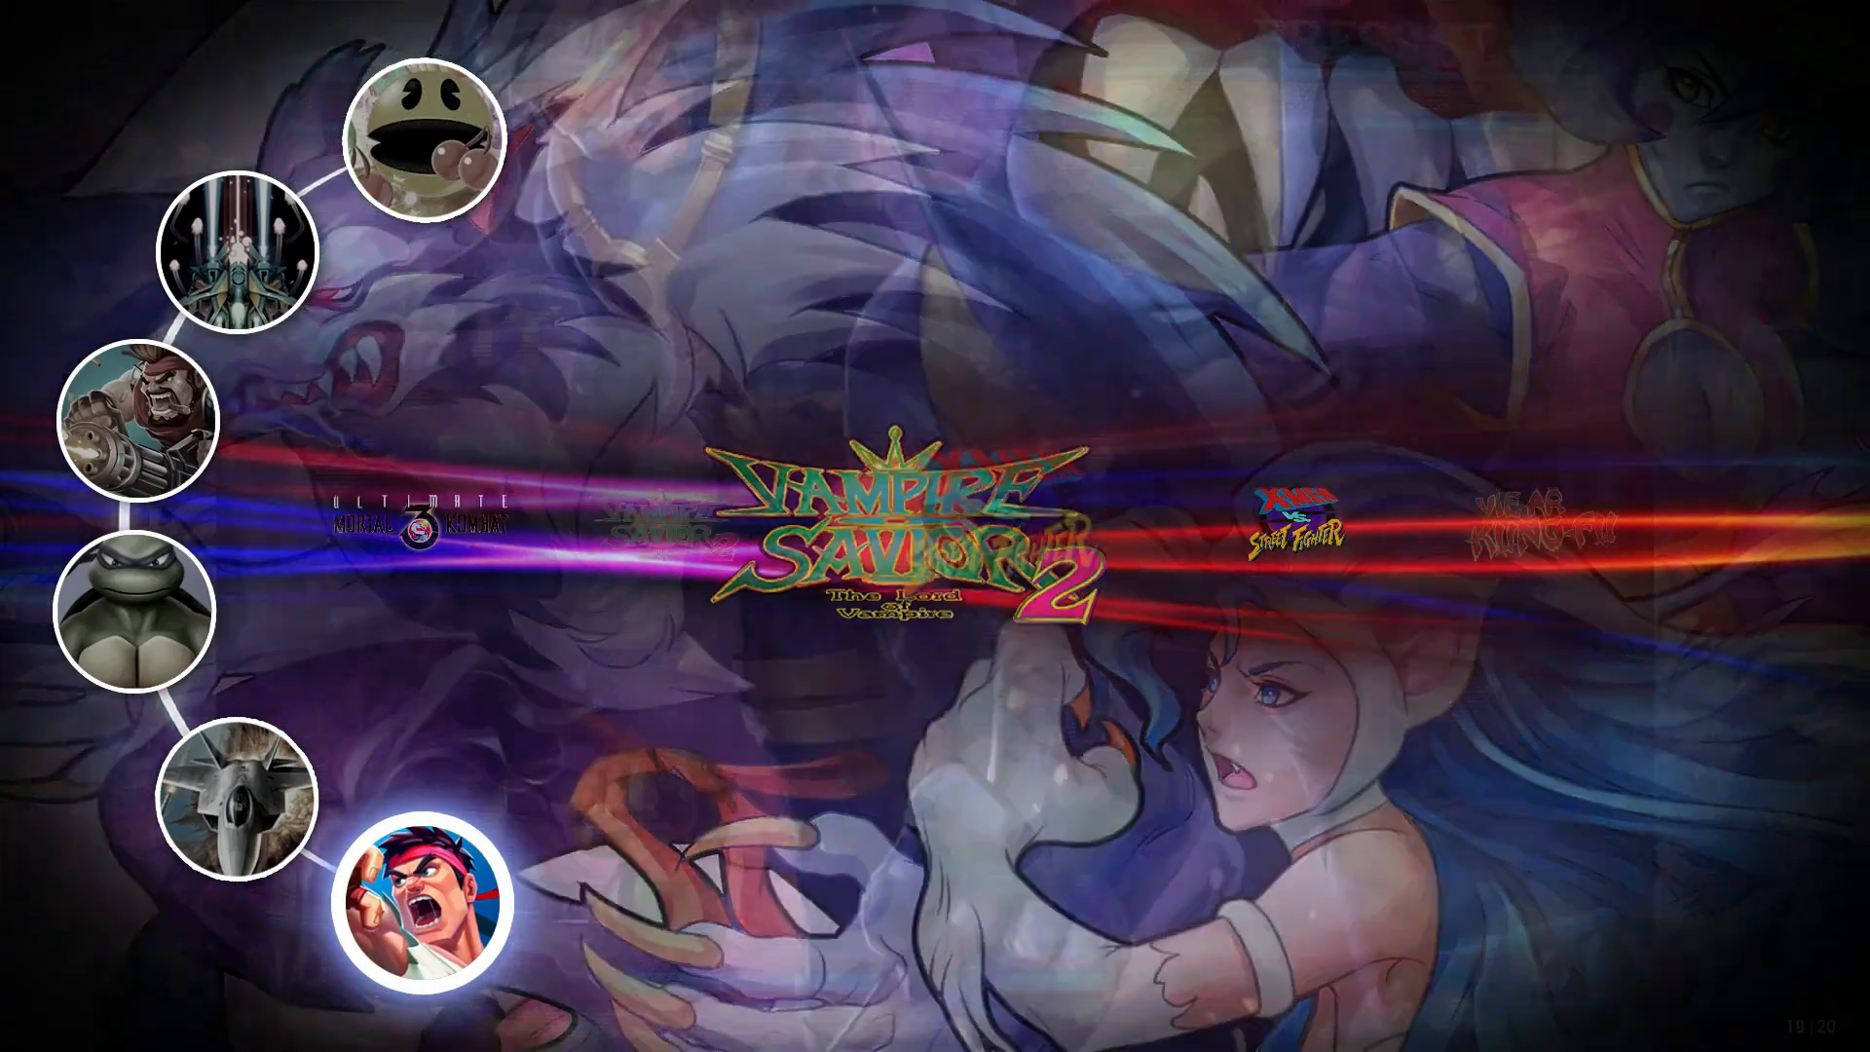
key("Right")
key("Right")
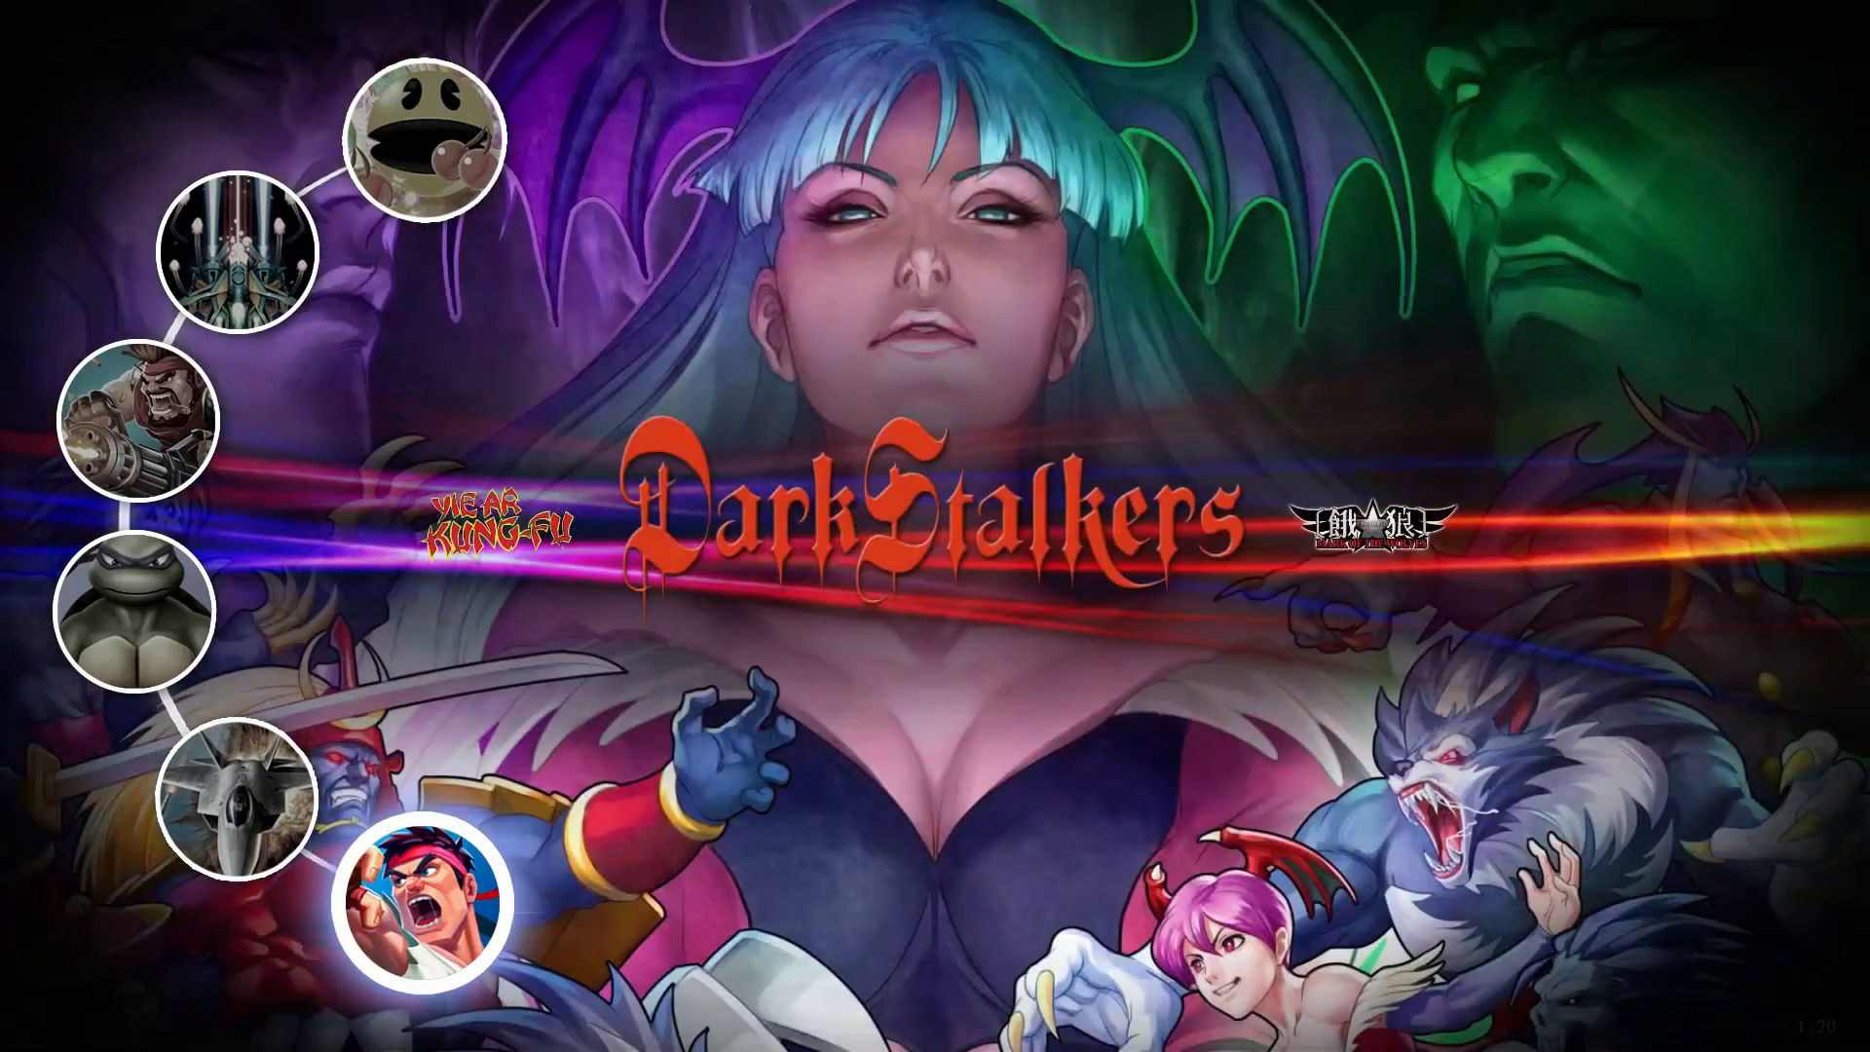
key("Left")
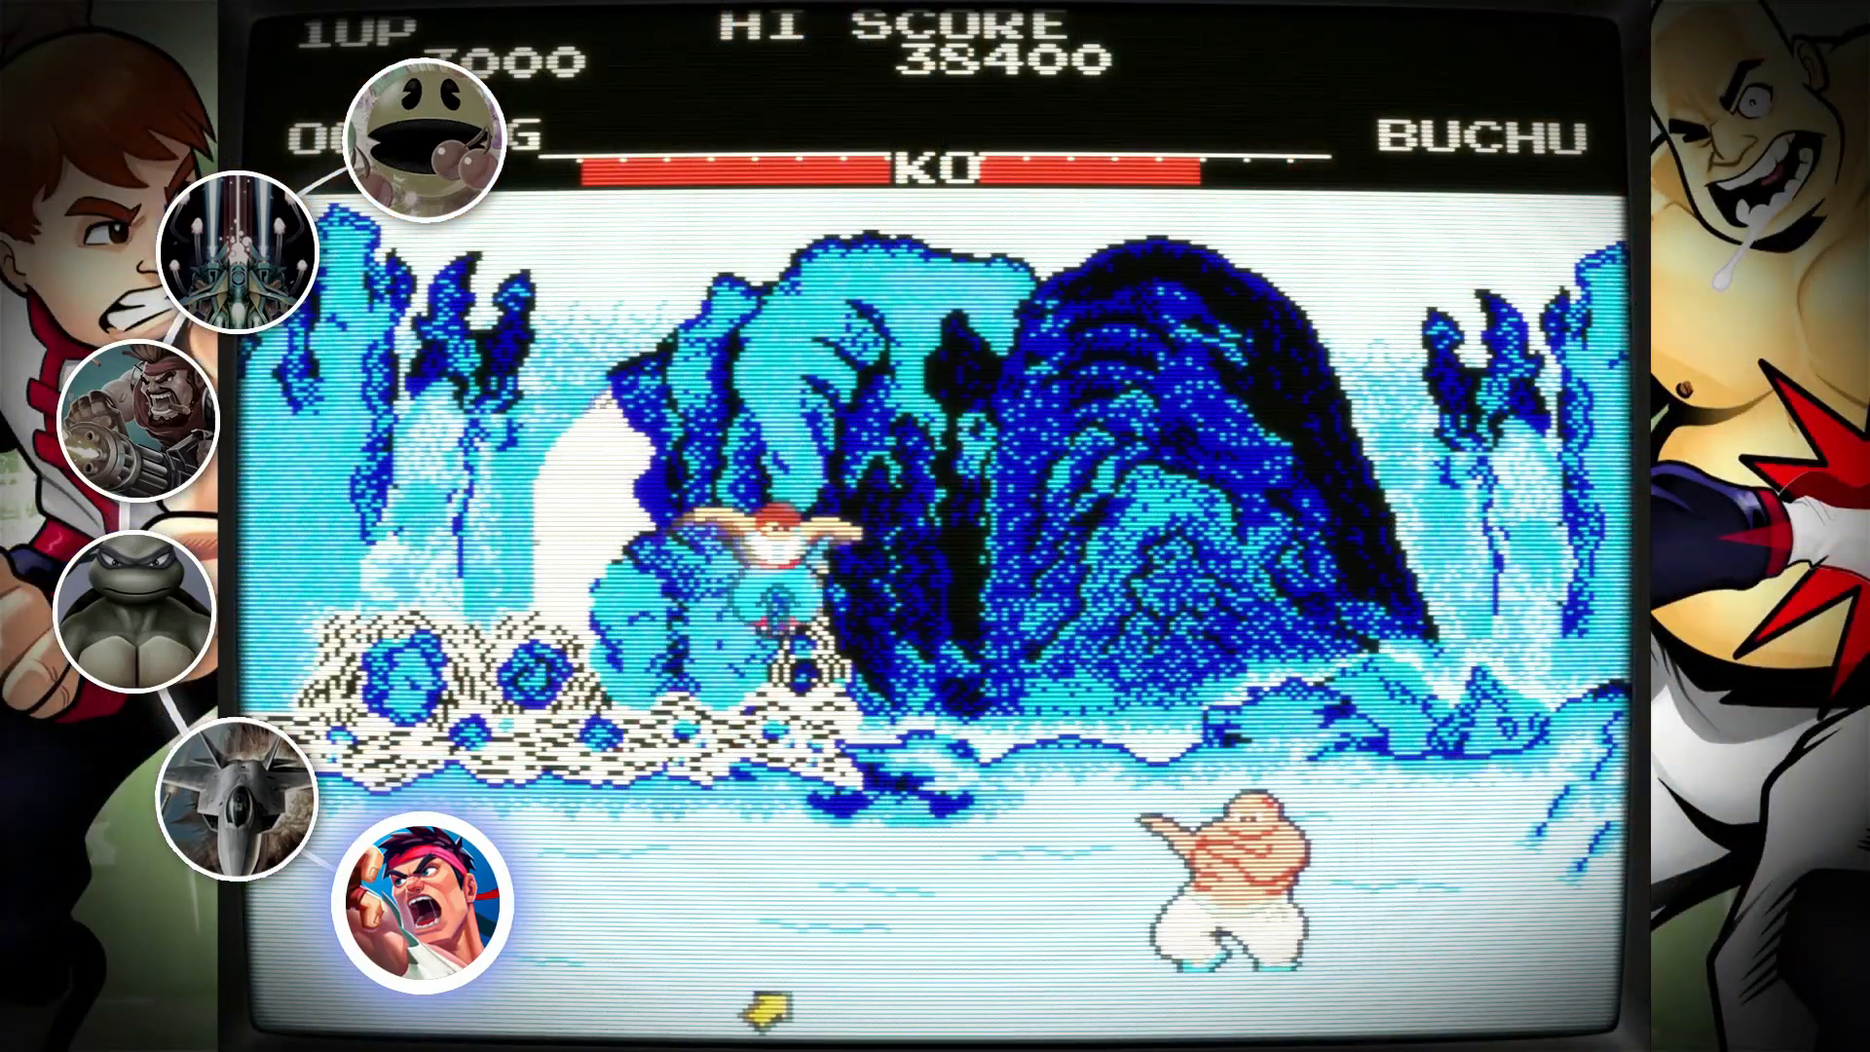
Go back to the beat 'em up category and browse its games from Alien vs. Predator past Green Beret.
key("Up")
key("Up")
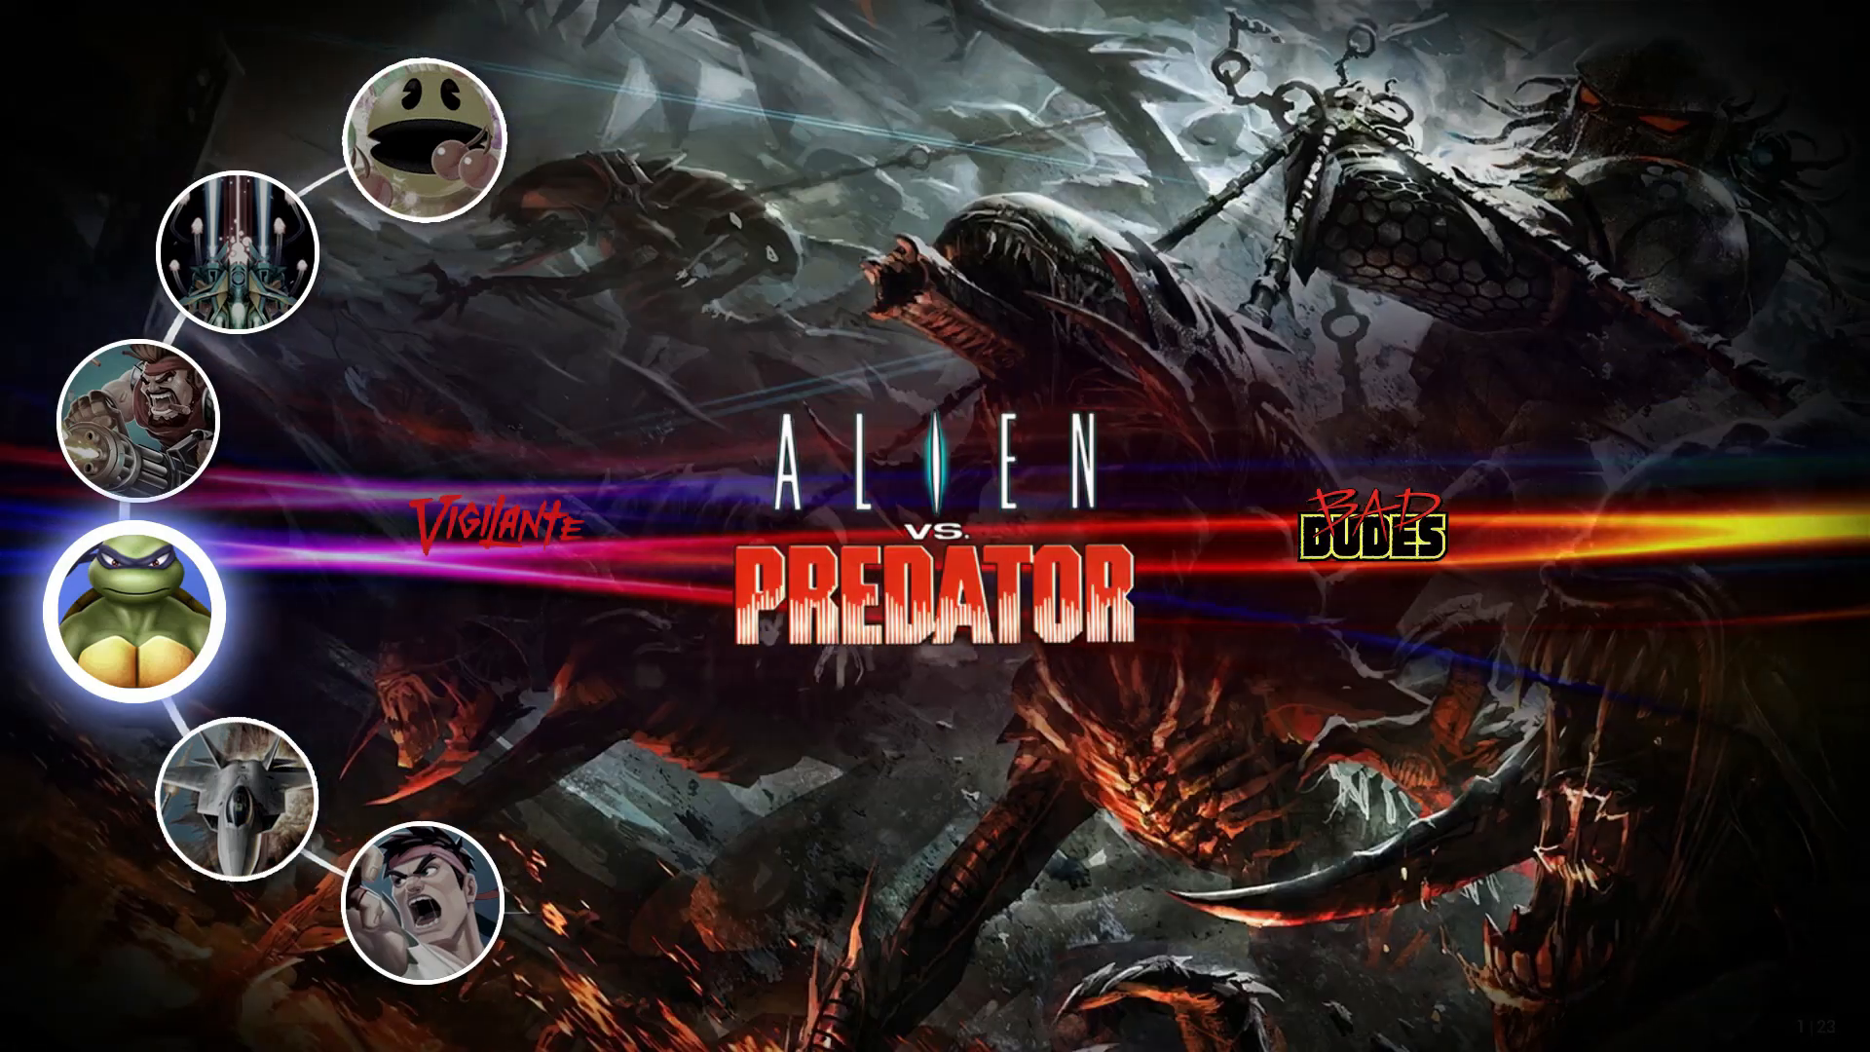
key("Right")
key("Right")
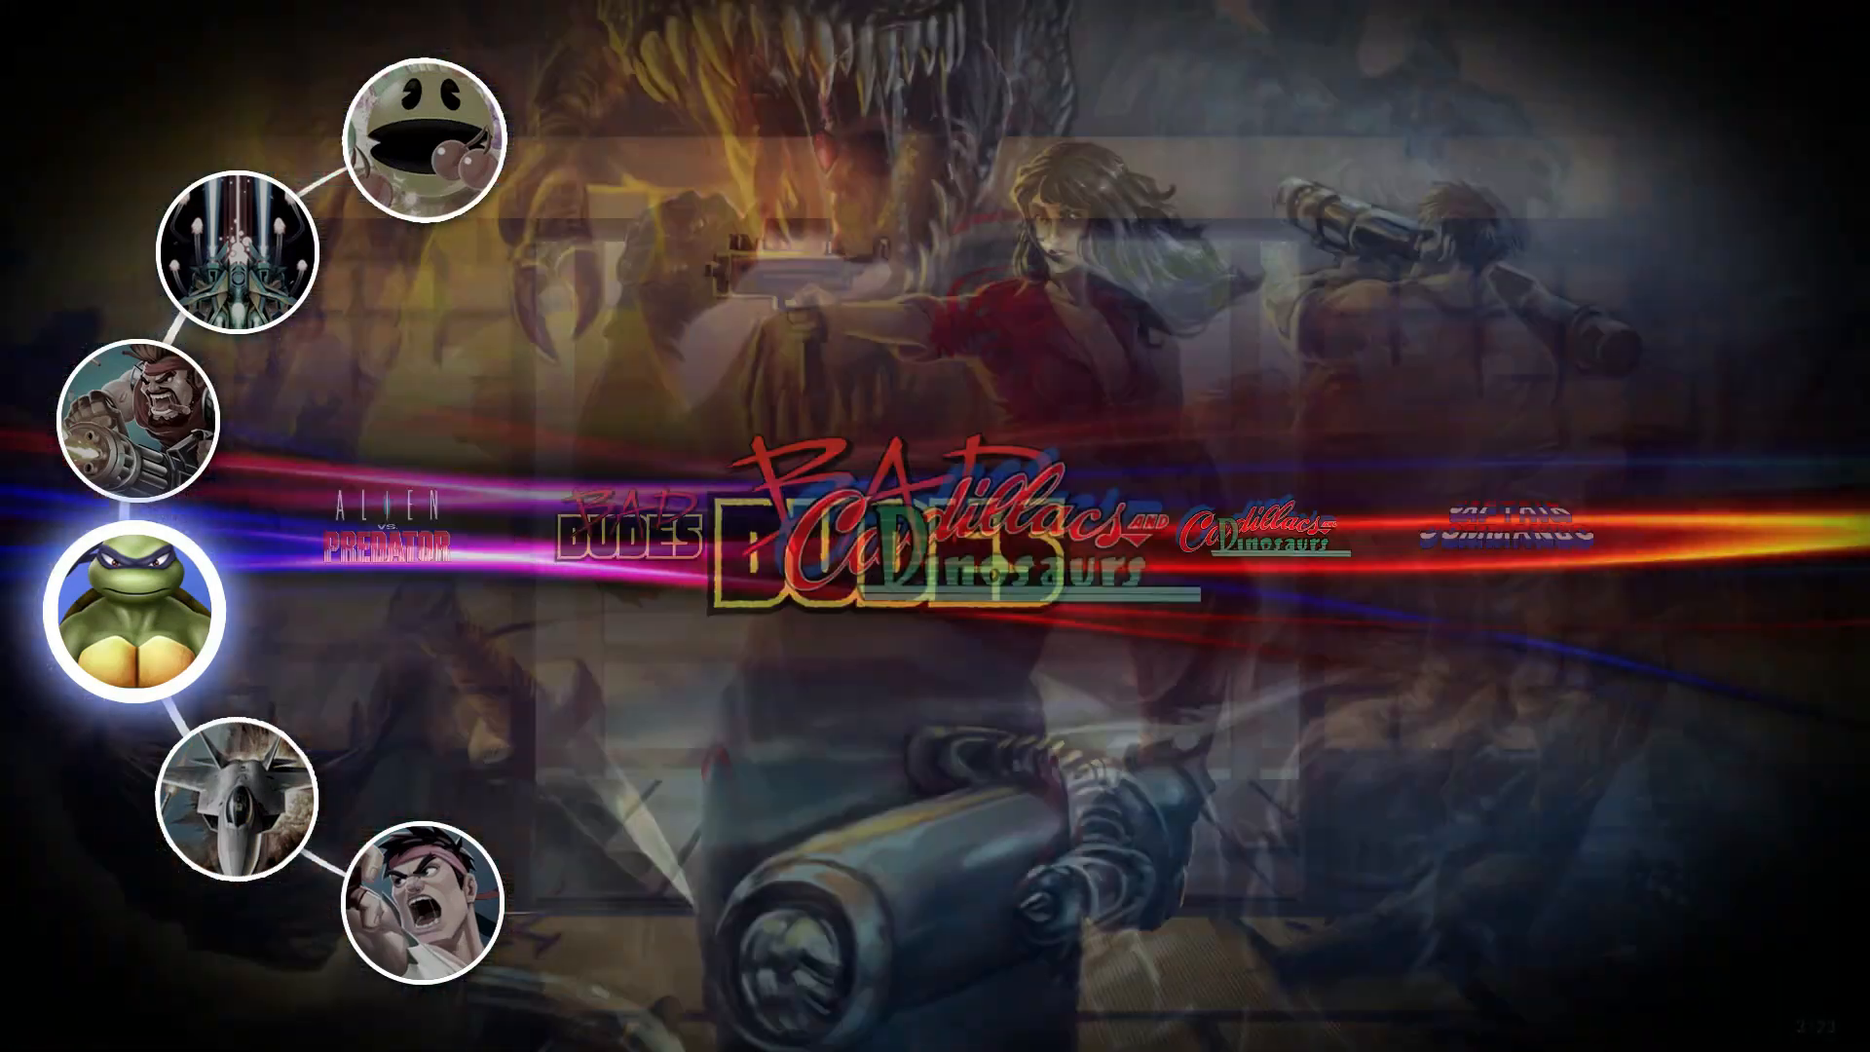
key("Right")
key("Right")
key("Right")
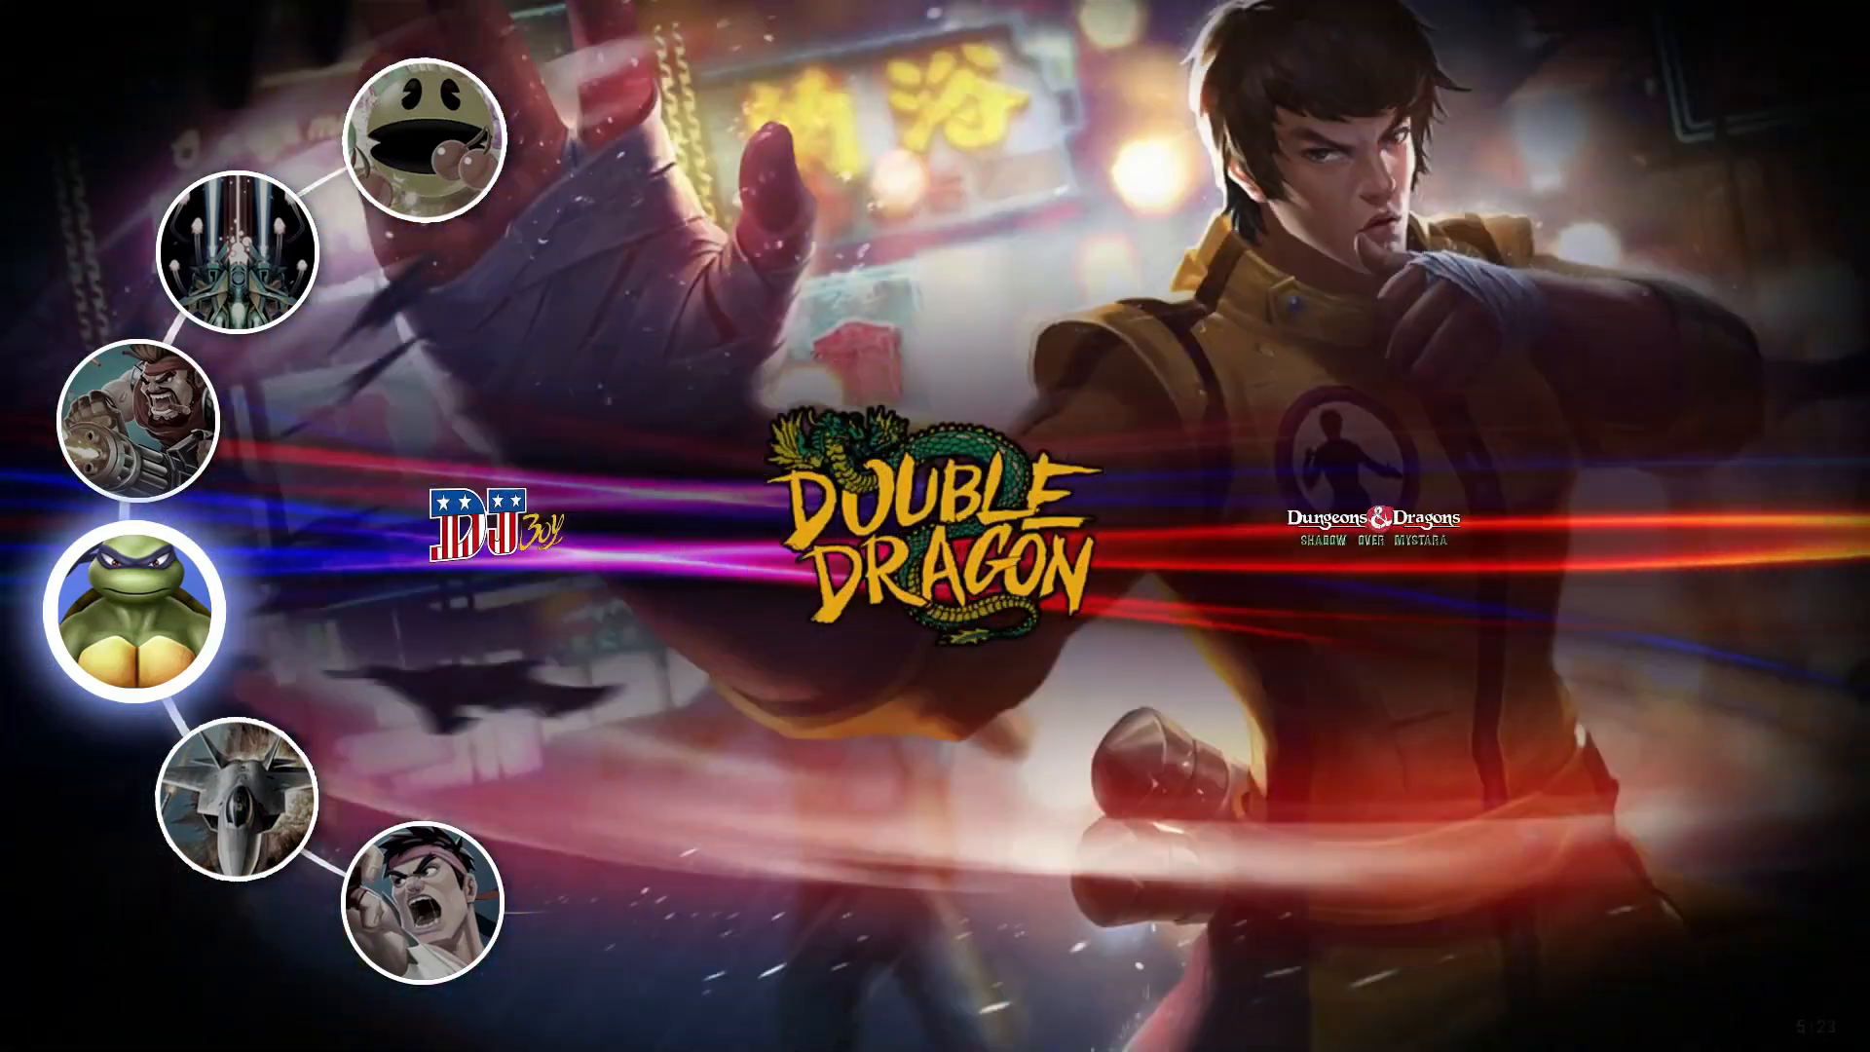
key("Right")
key("Right")
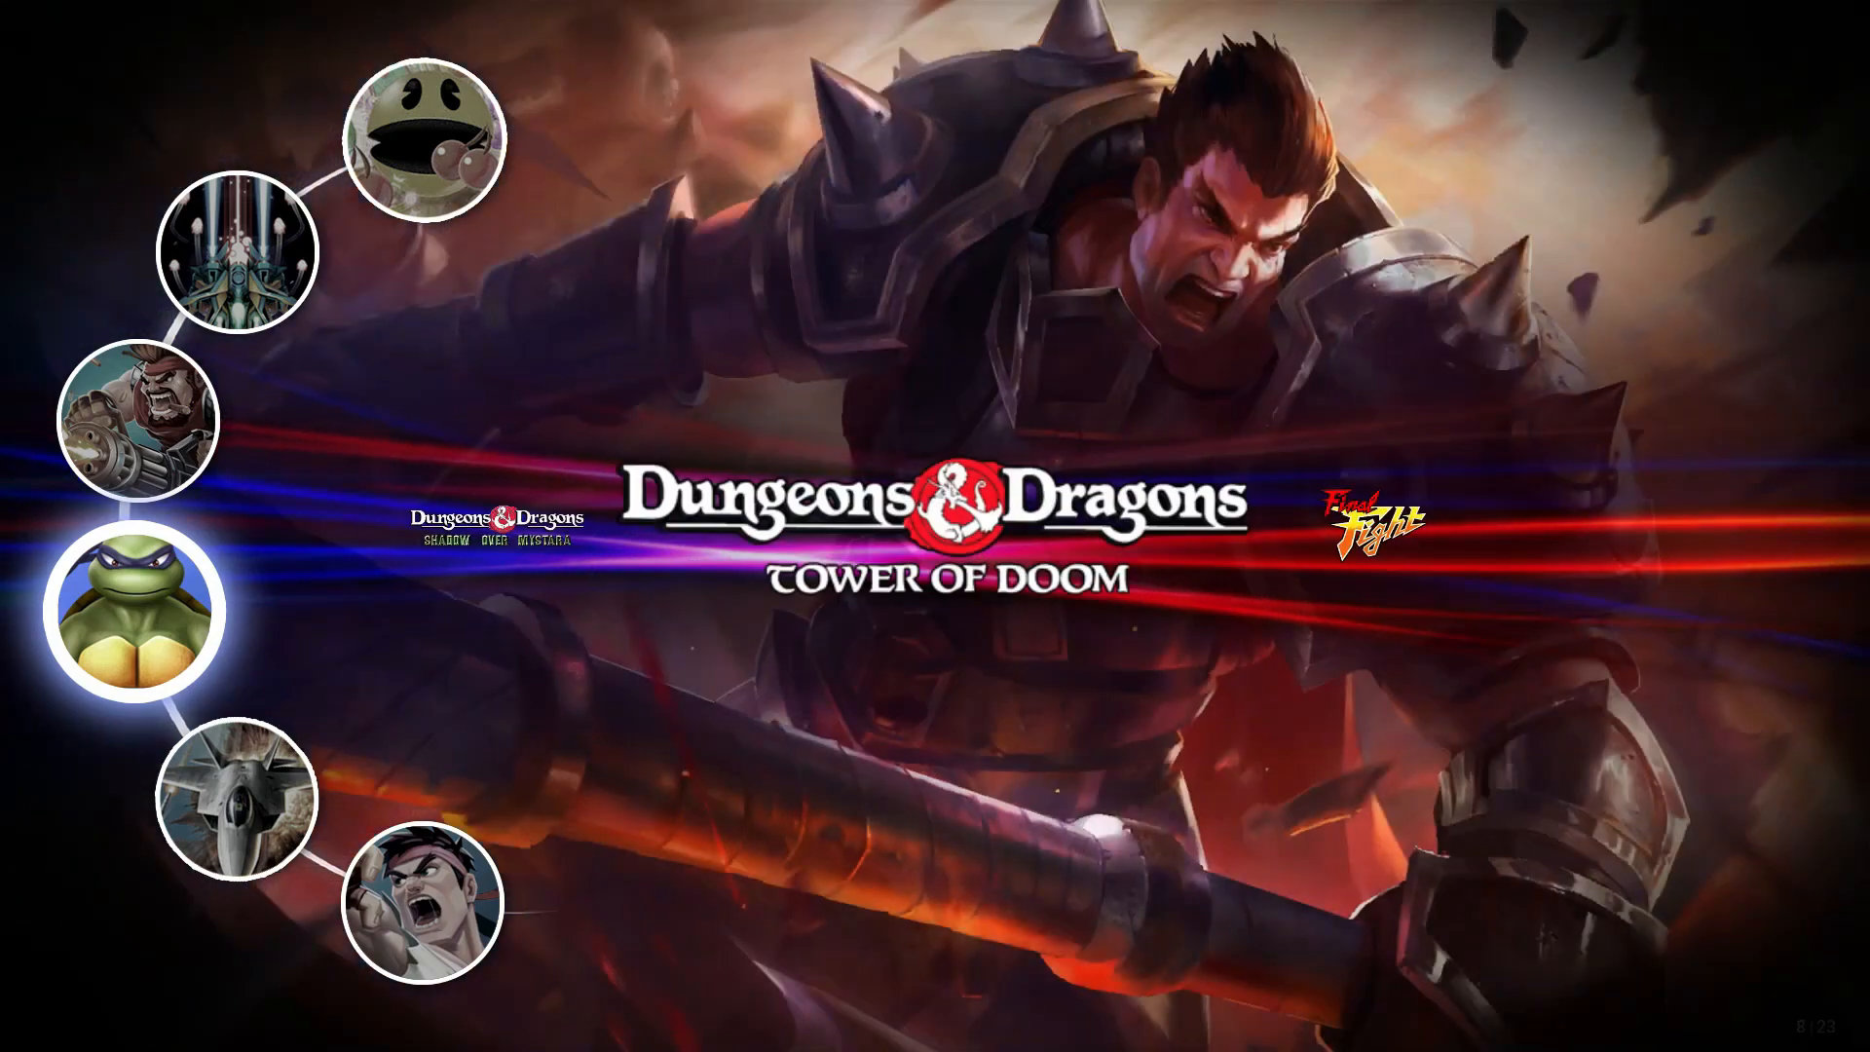
key("Right")
key("Right")
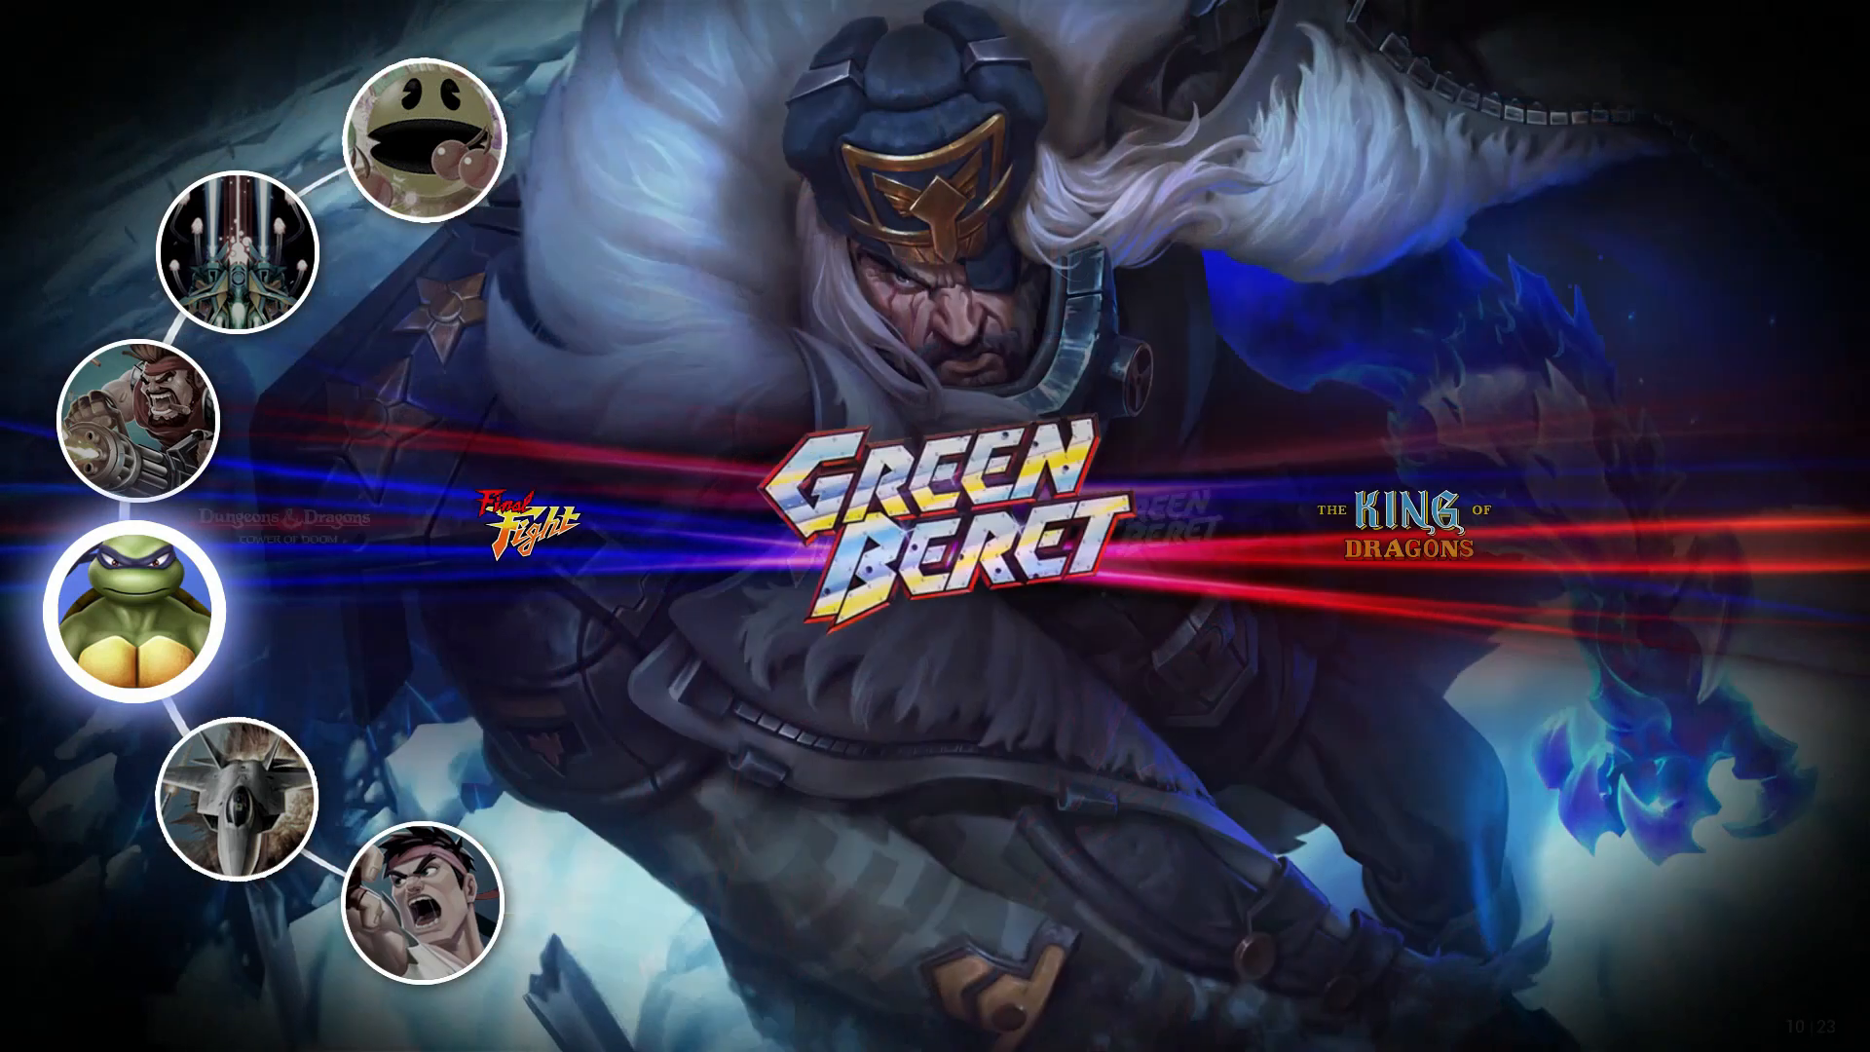
key("Right")
key("Right")
key("Right")
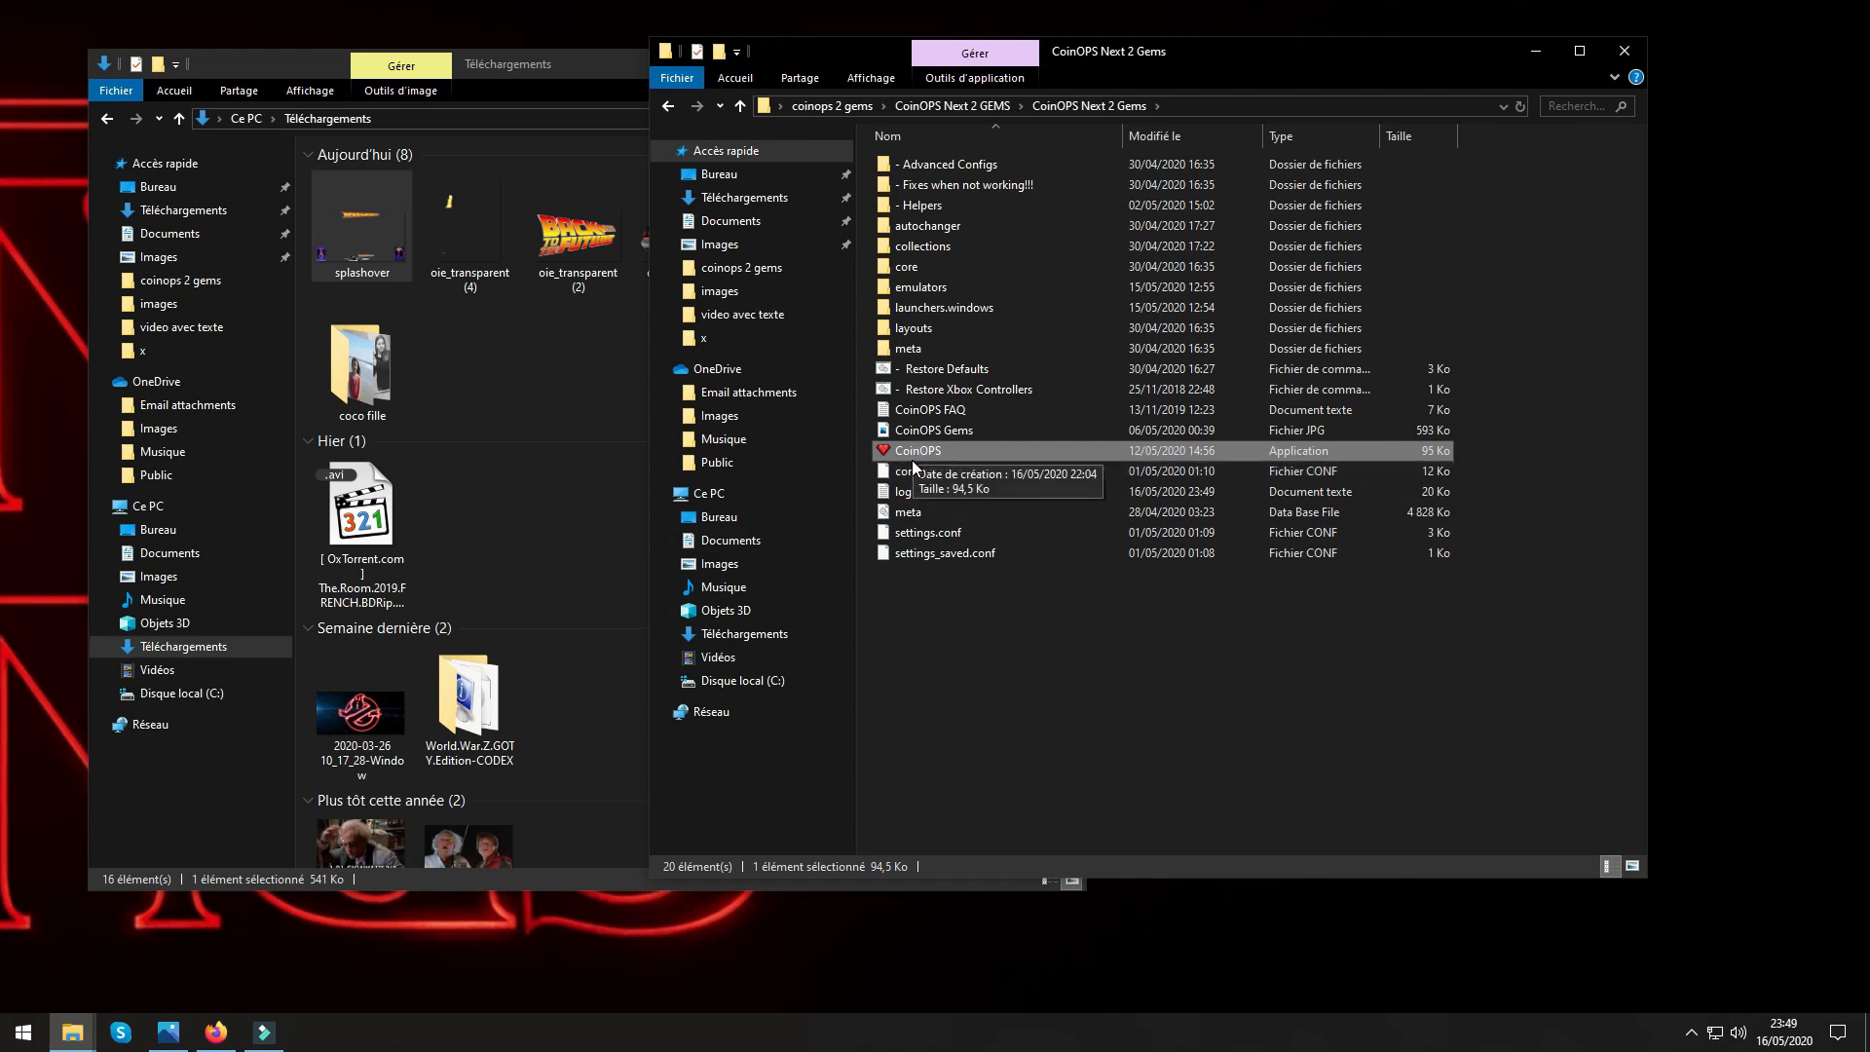
In File Explorer, open the layouts > Worlds folder of CoinOPS Next 2 Gems and look inside its fonts folder.
double_click(916, 328)
double_click(912, 164)
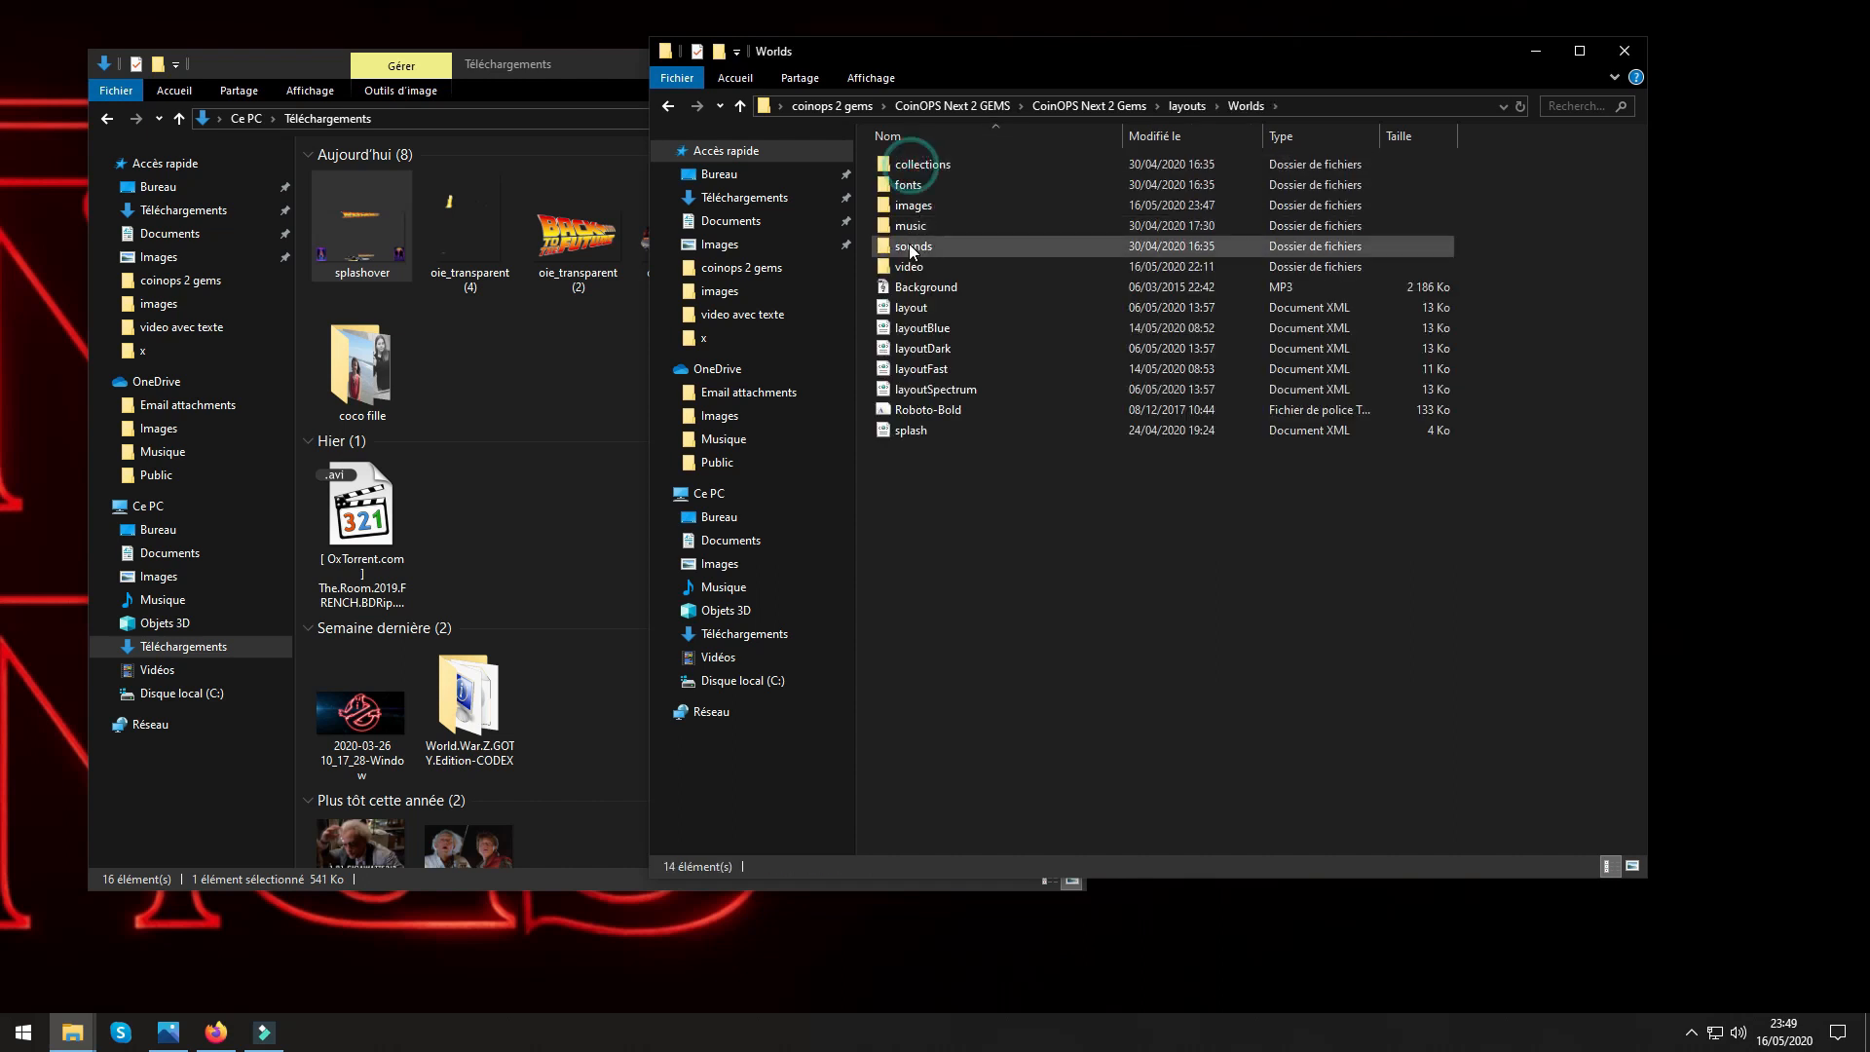
double_click(891, 185)
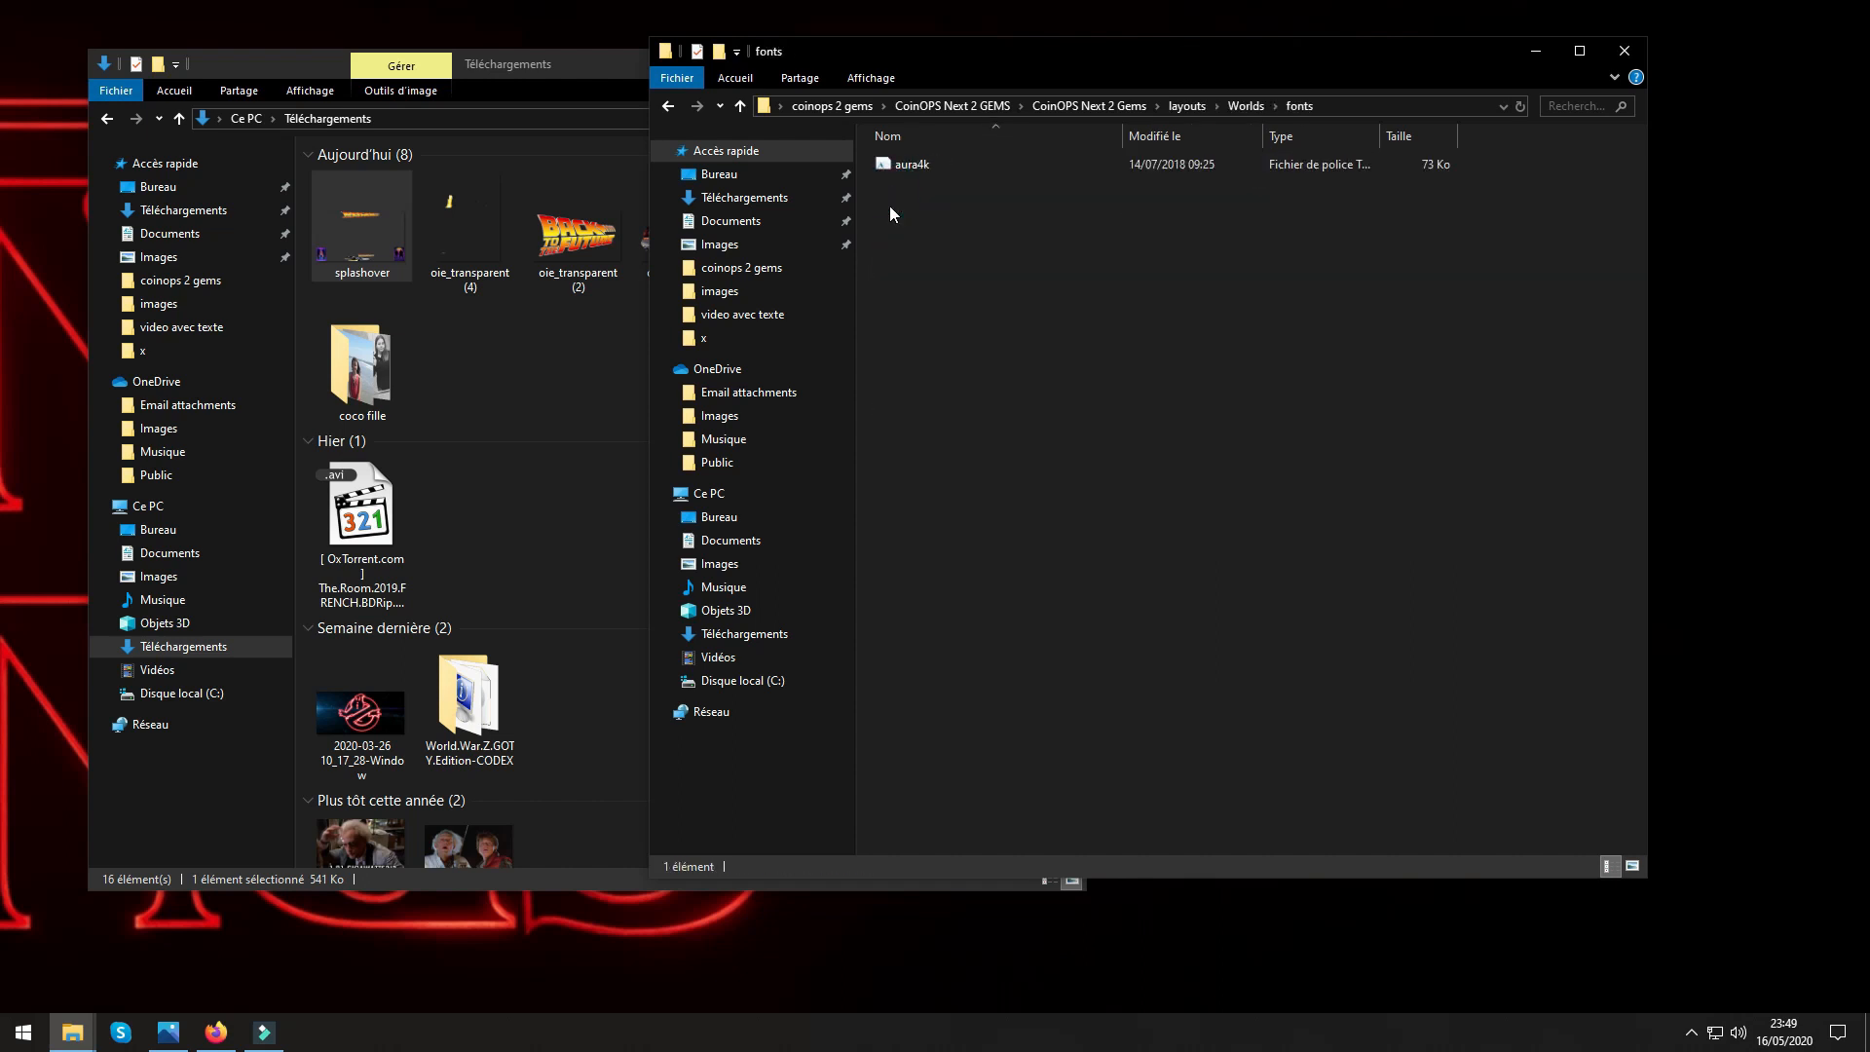
left_click(741, 106)
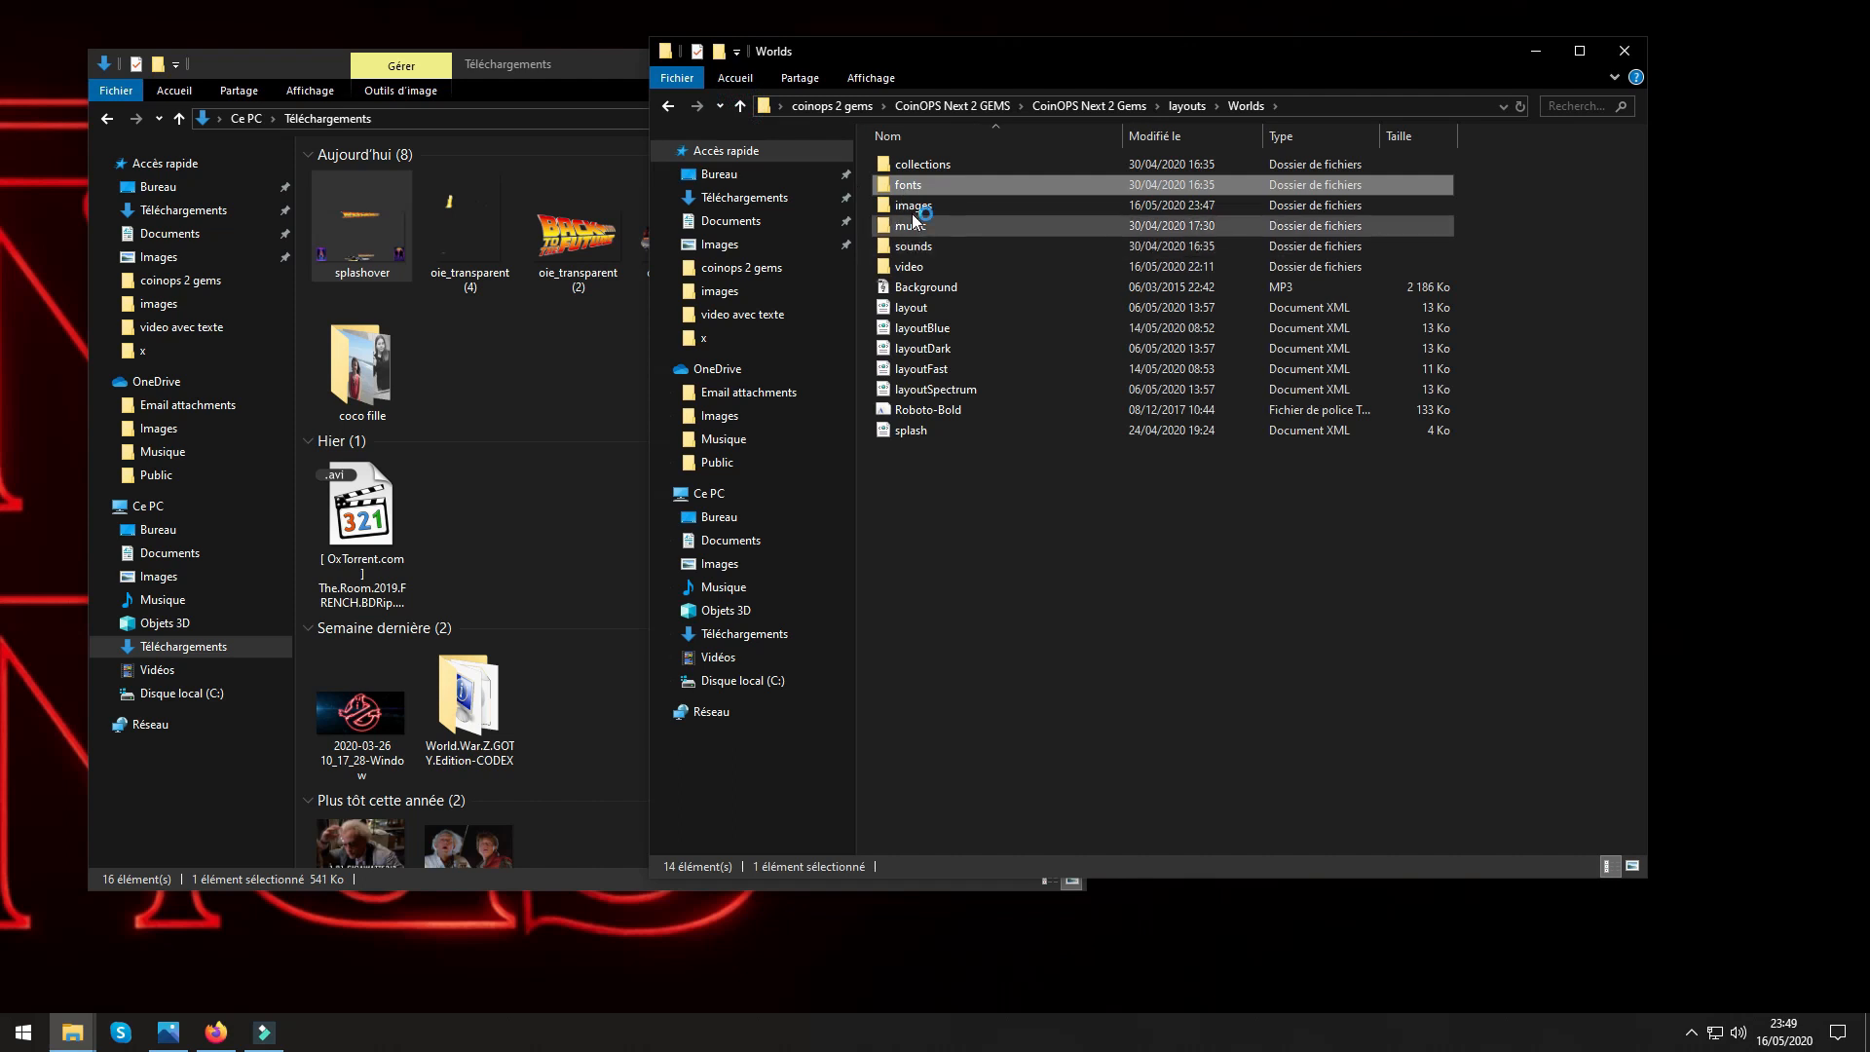
Preview the PromoOverlay image from the Worlds images folder and return to the Worlds folder.
left_click(913, 207)
double_click(912, 206)
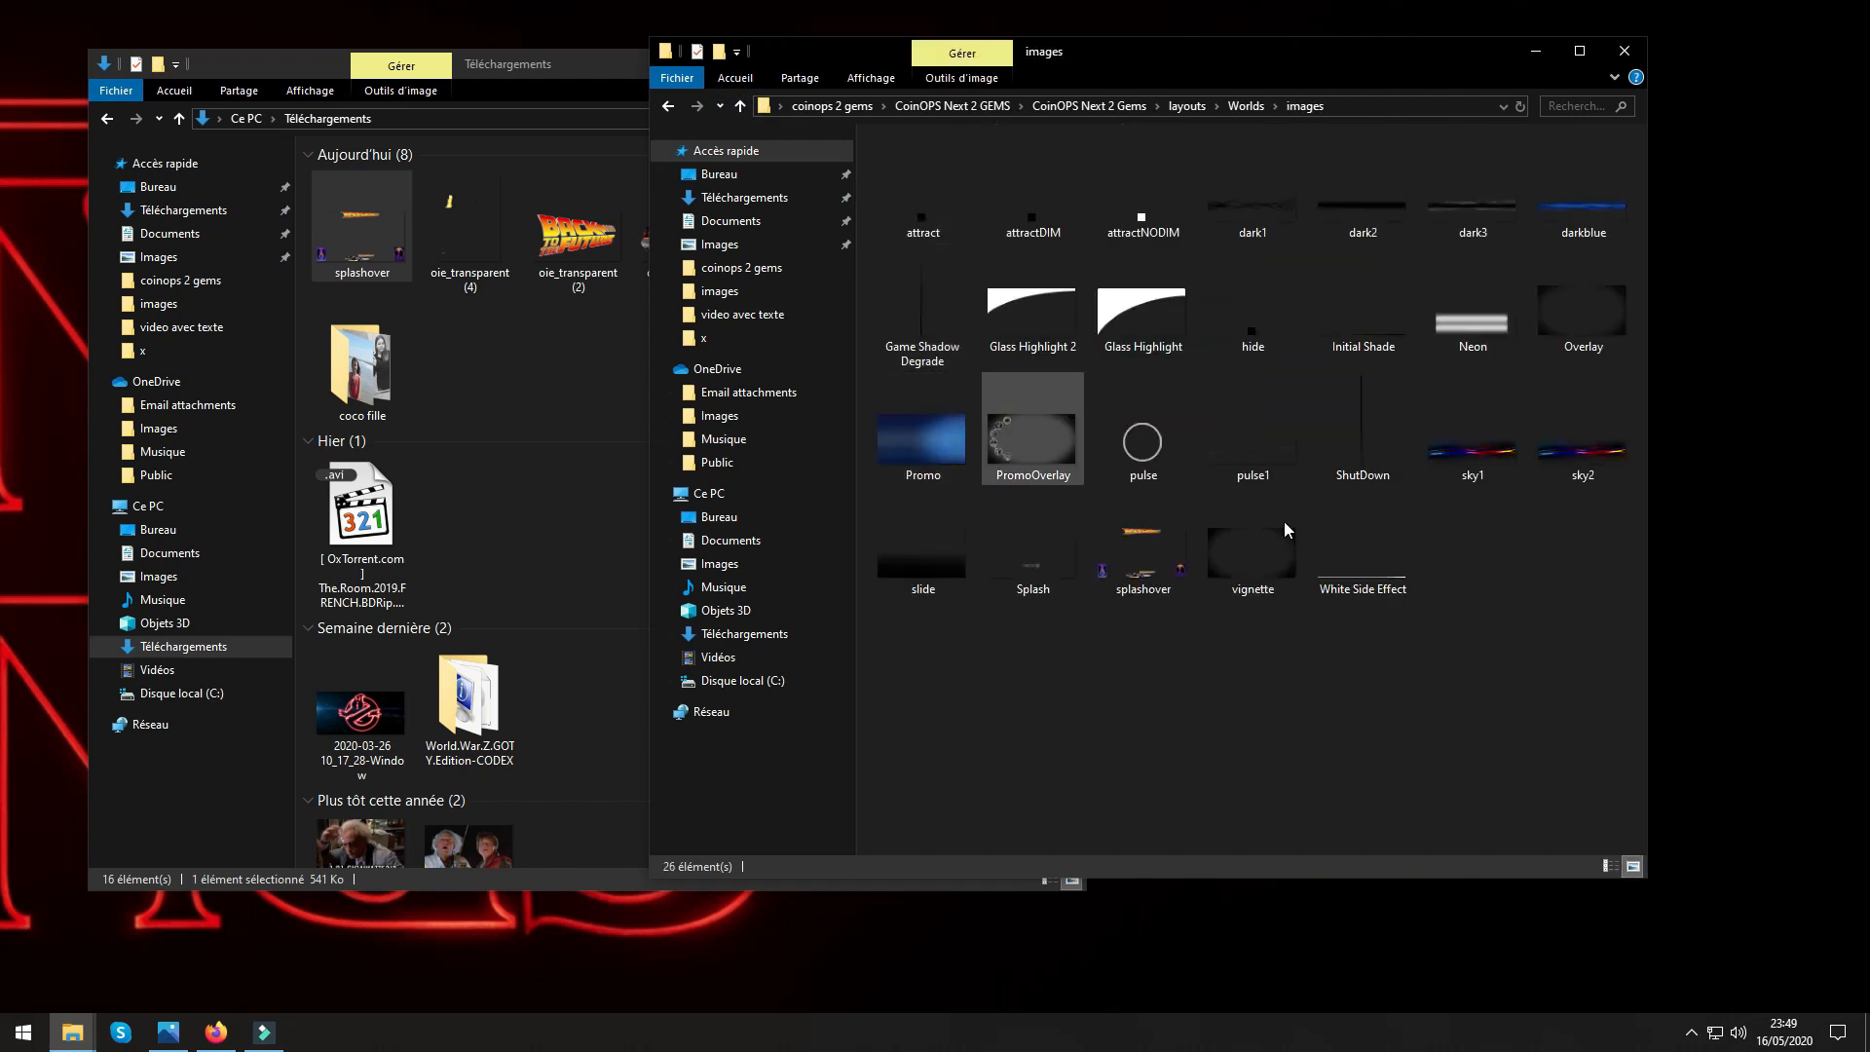
double_click(1038, 453)
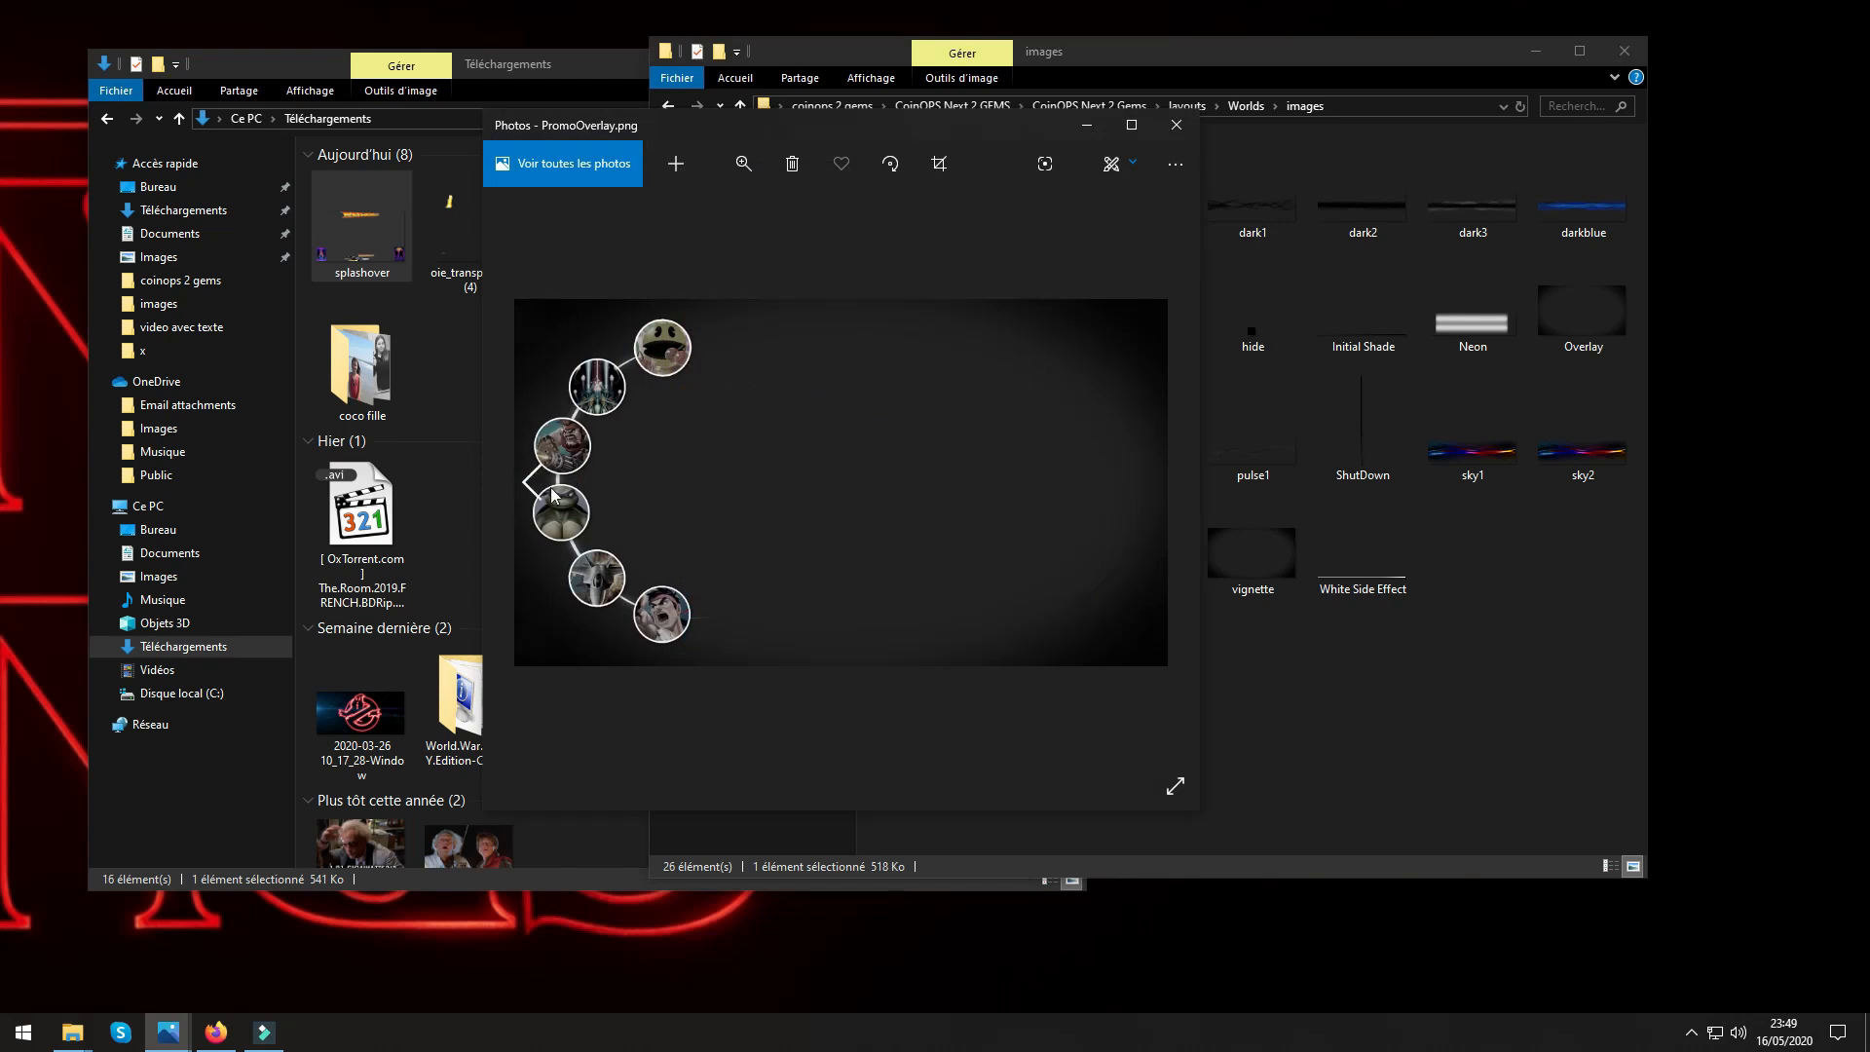
left_click(1176, 125)
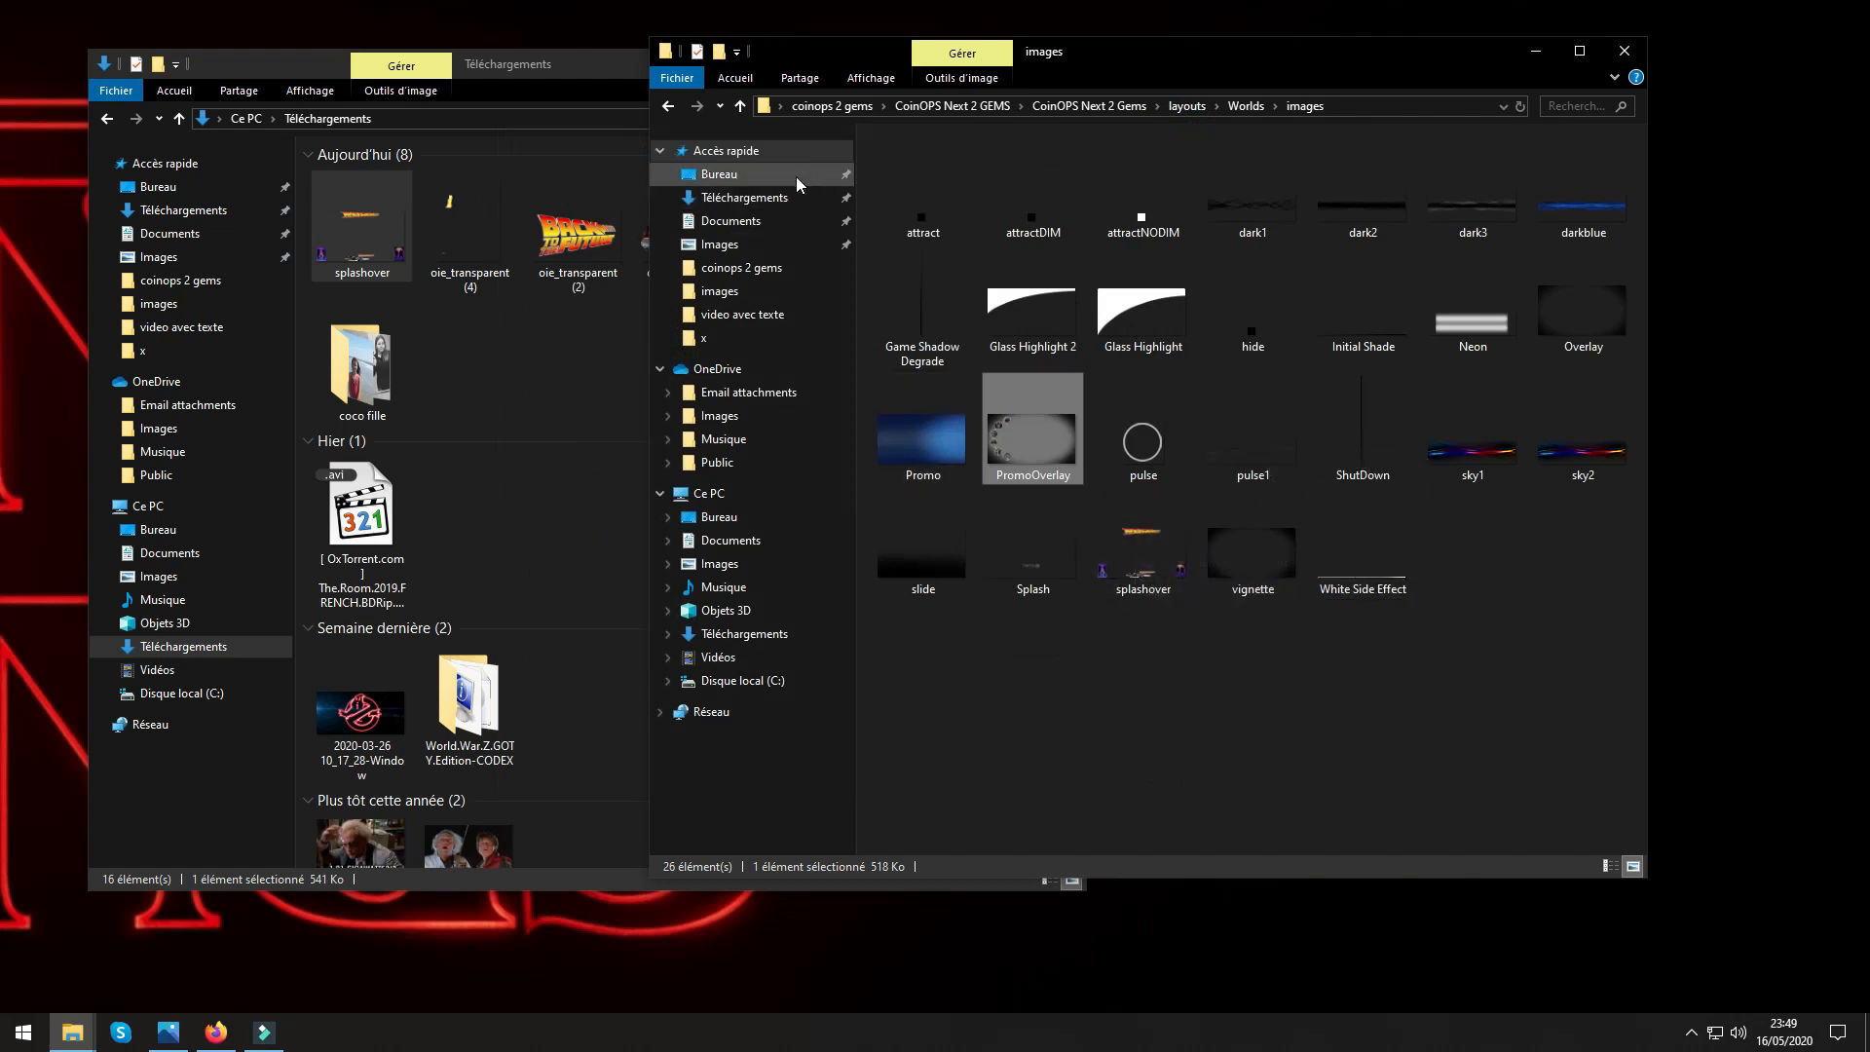
left_click(740, 105)
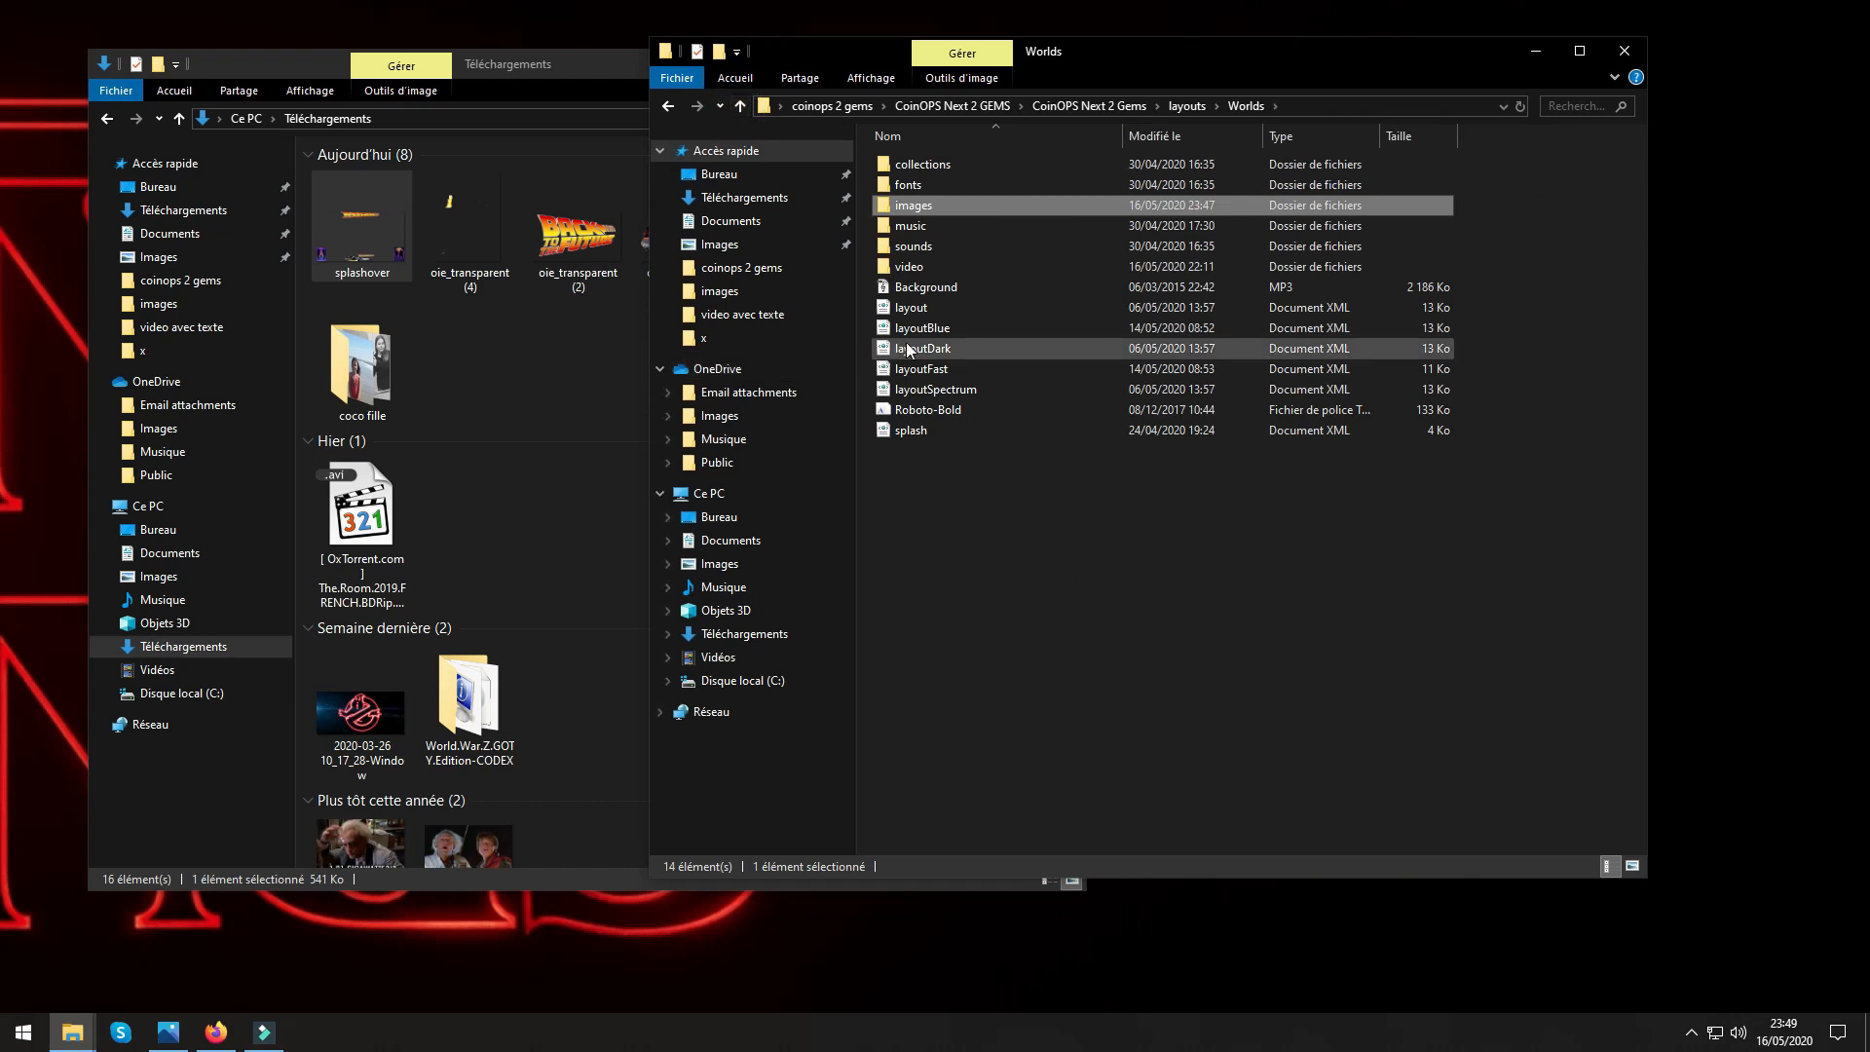
Look inside the Worlds music folder, and play the select sound from the sounds folder outside full screen before closing the player.
double_click(892, 227)
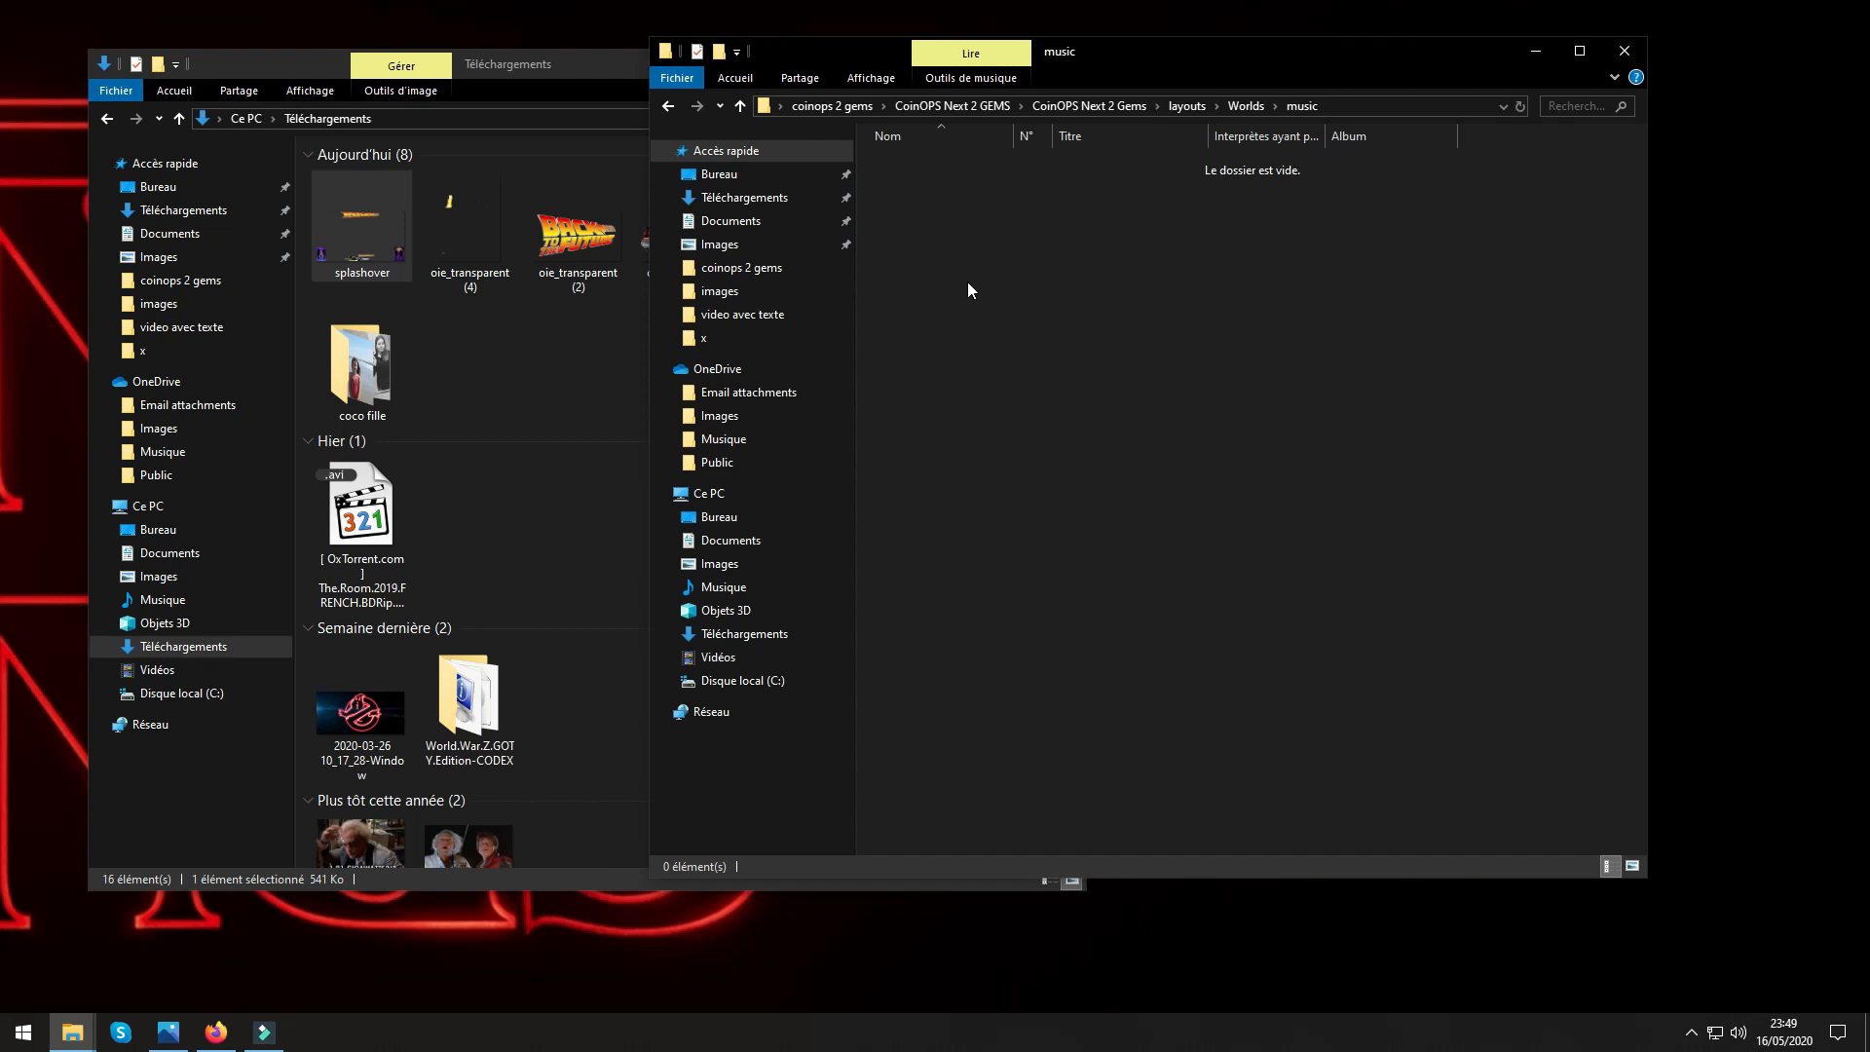
left_click(741, 105)
double_click(913, 247)
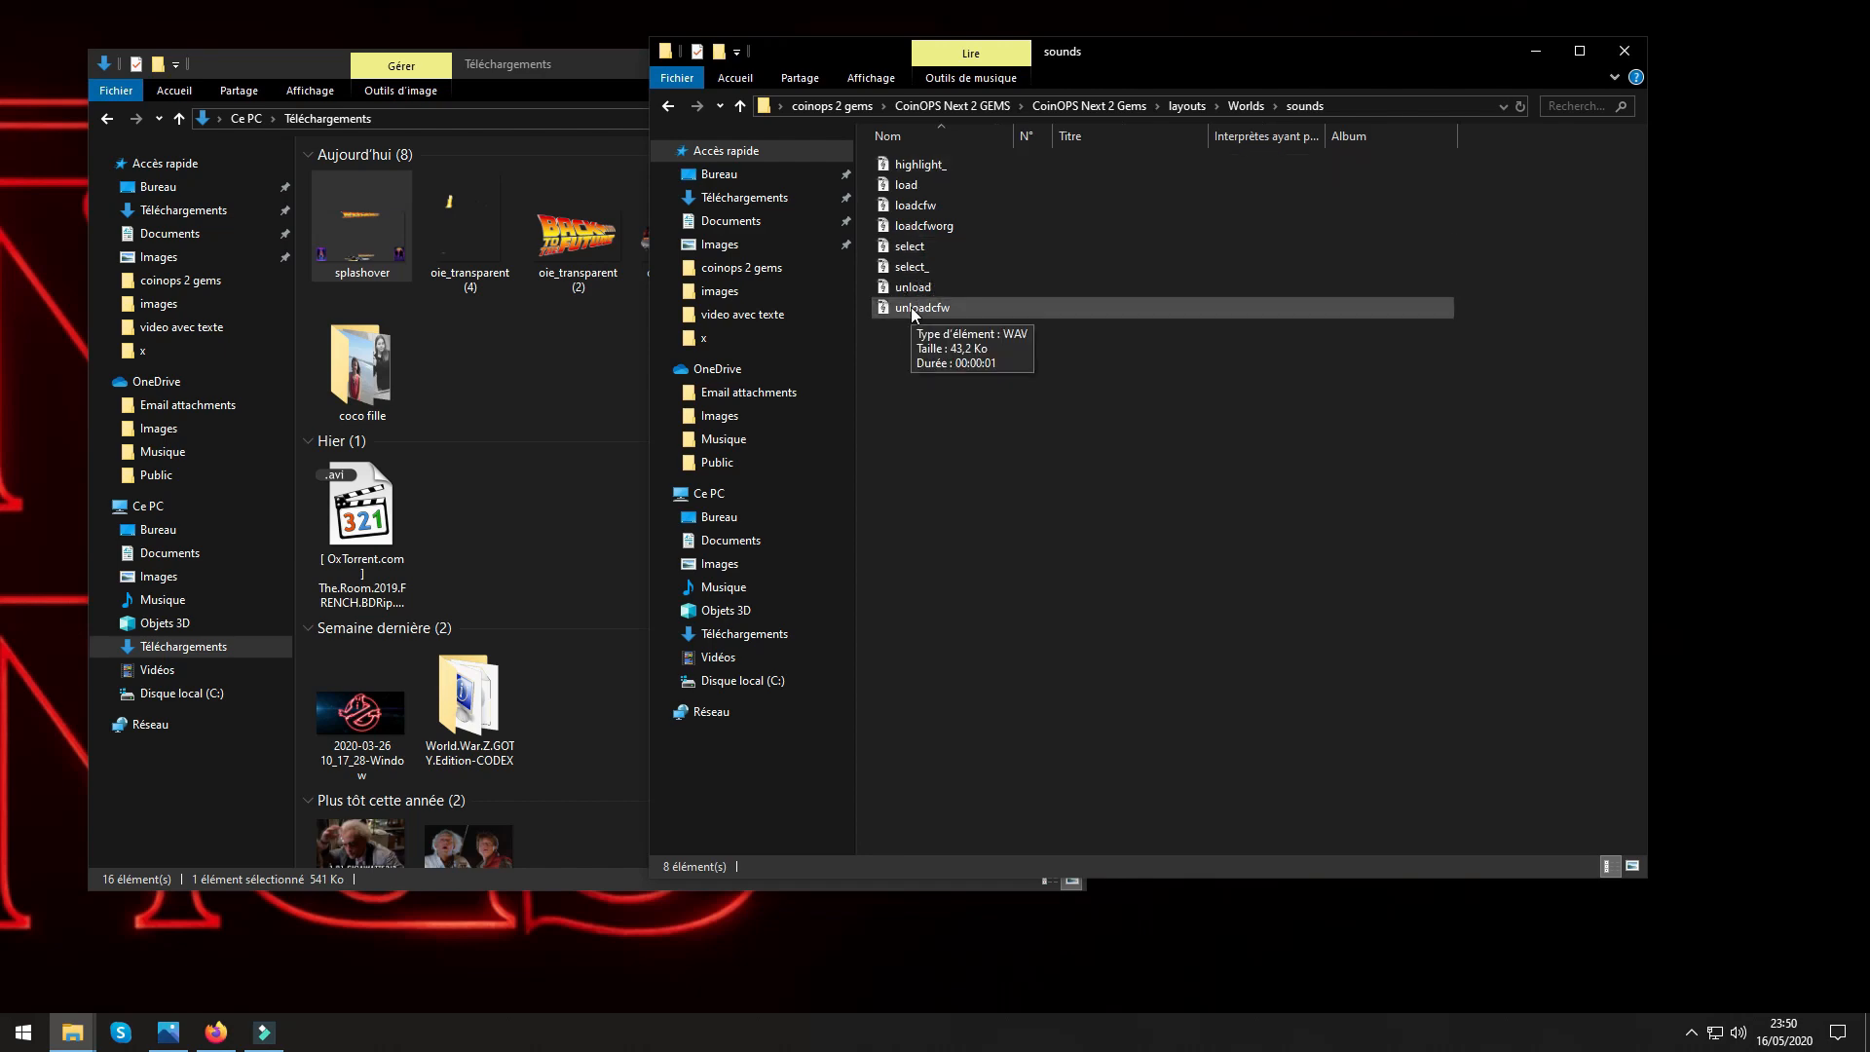
left_click(915, 245)
double_click(914, 246)
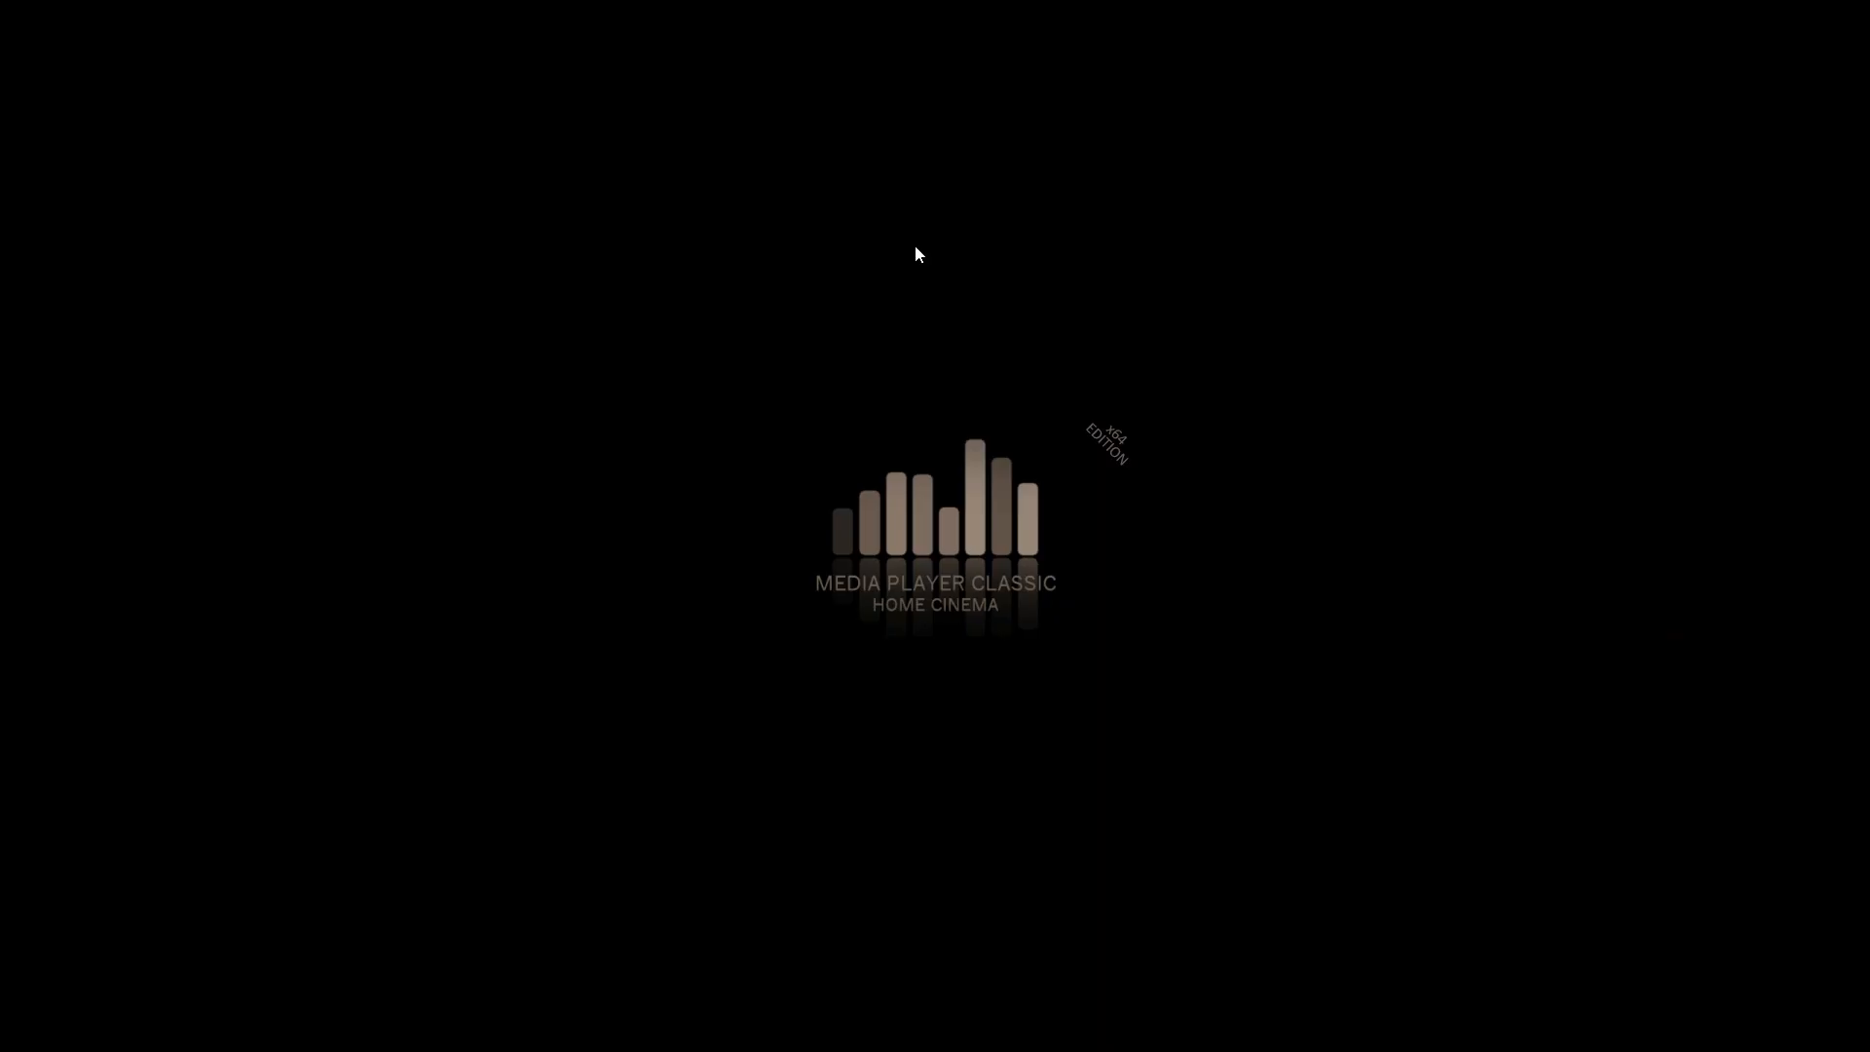
right_click(911, 314)
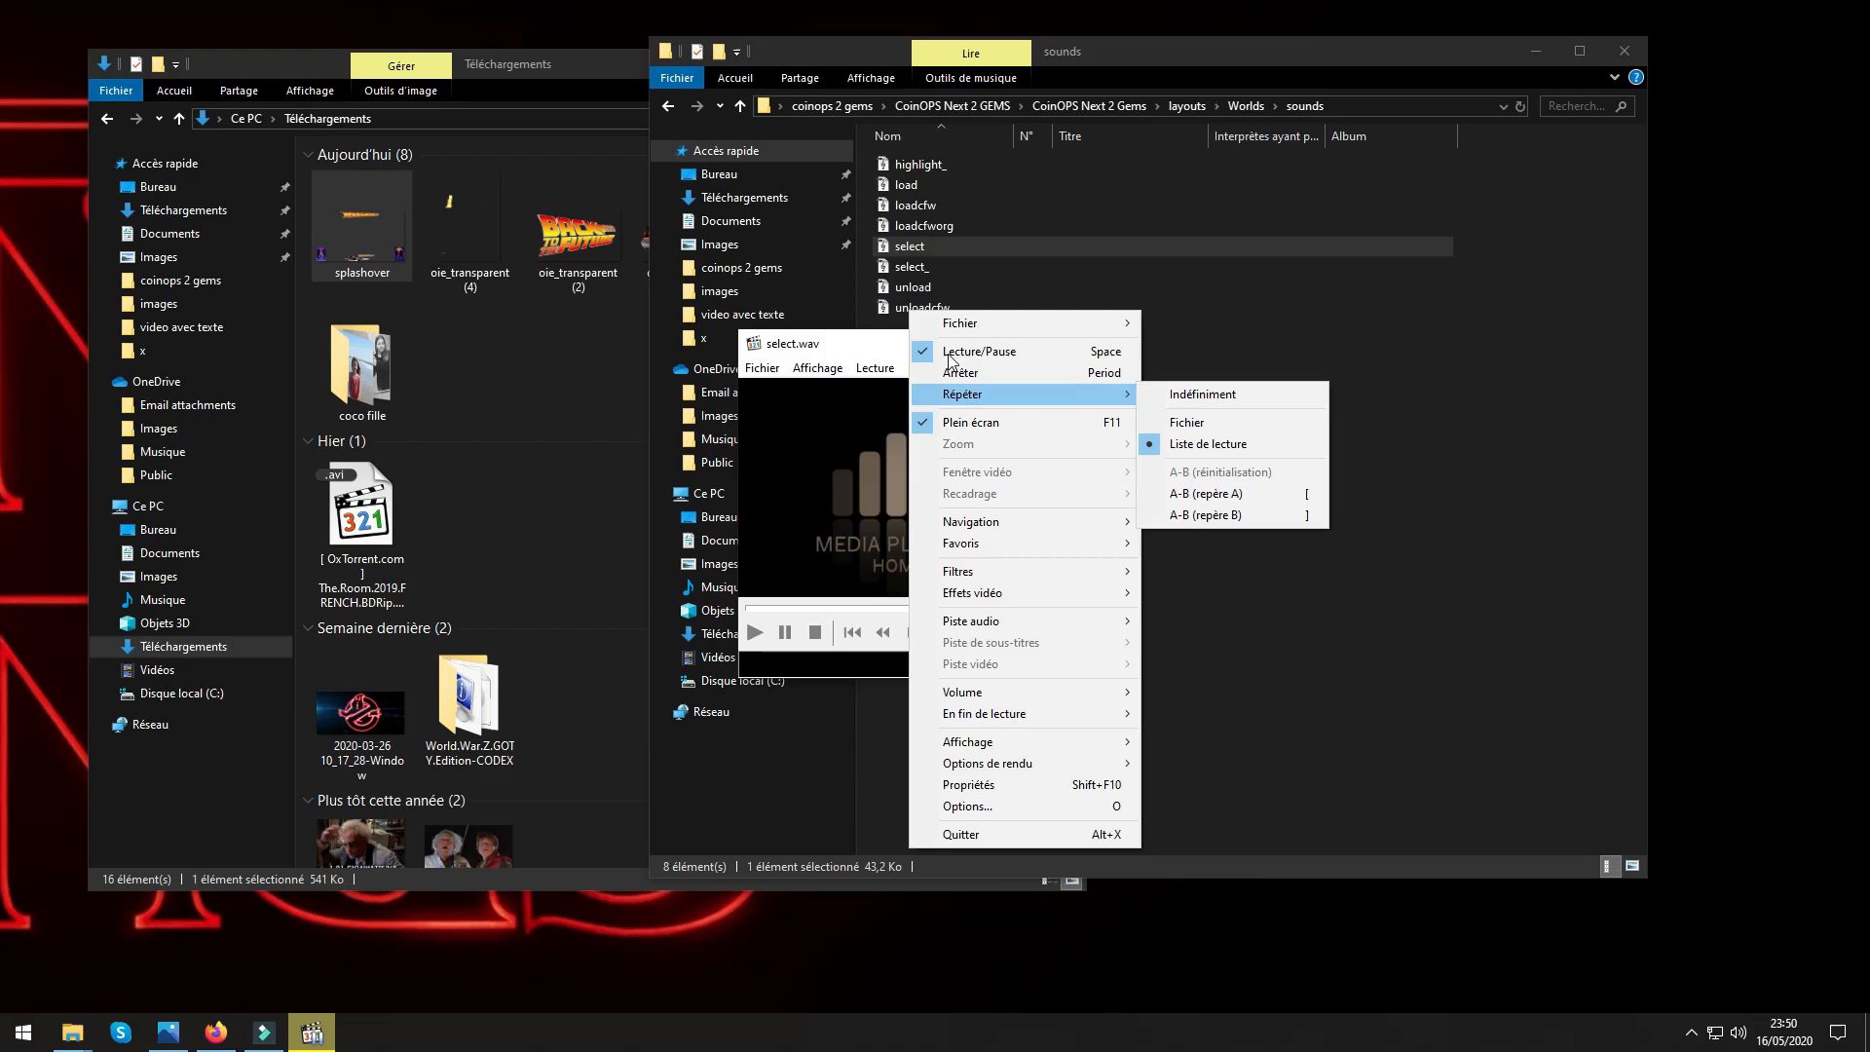
left_click(955, 426)
left_click(1115, 343)
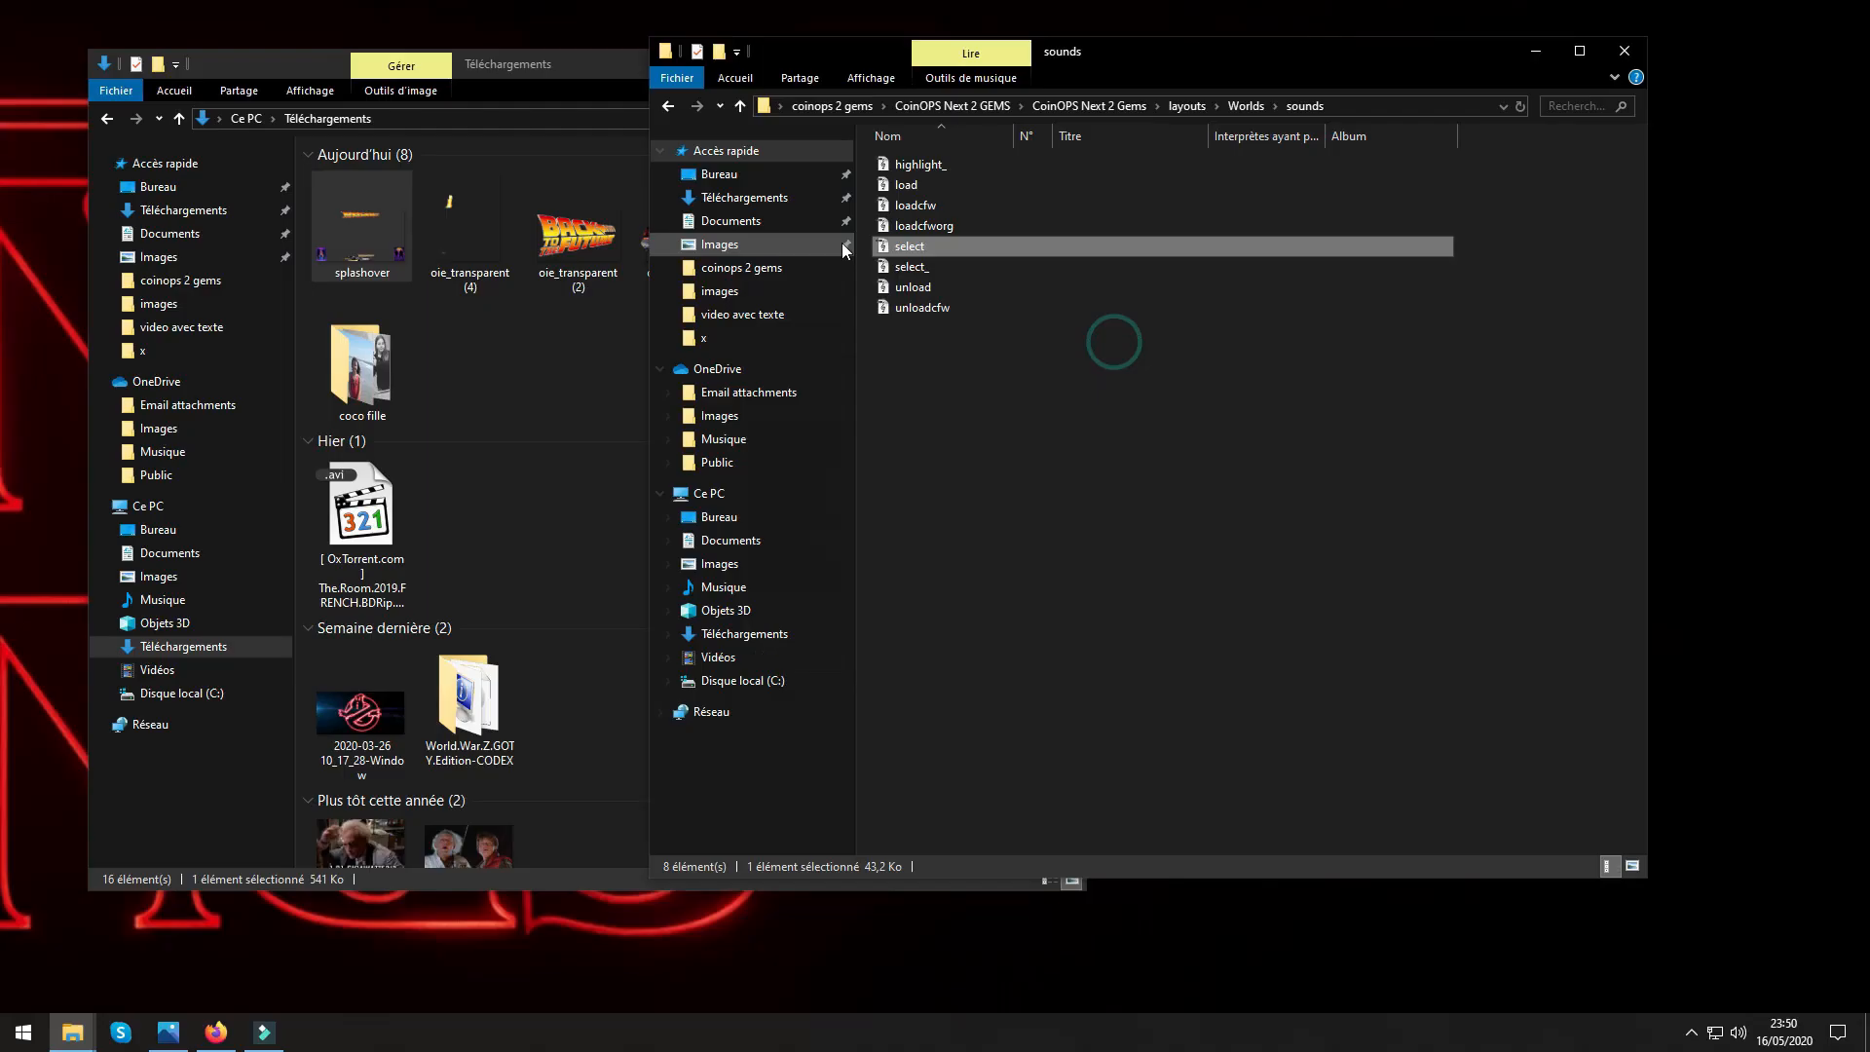
left_click(740, 106)
Look inside the Worlds video folder and return to the Worlds folder.
left_click(904, 267)
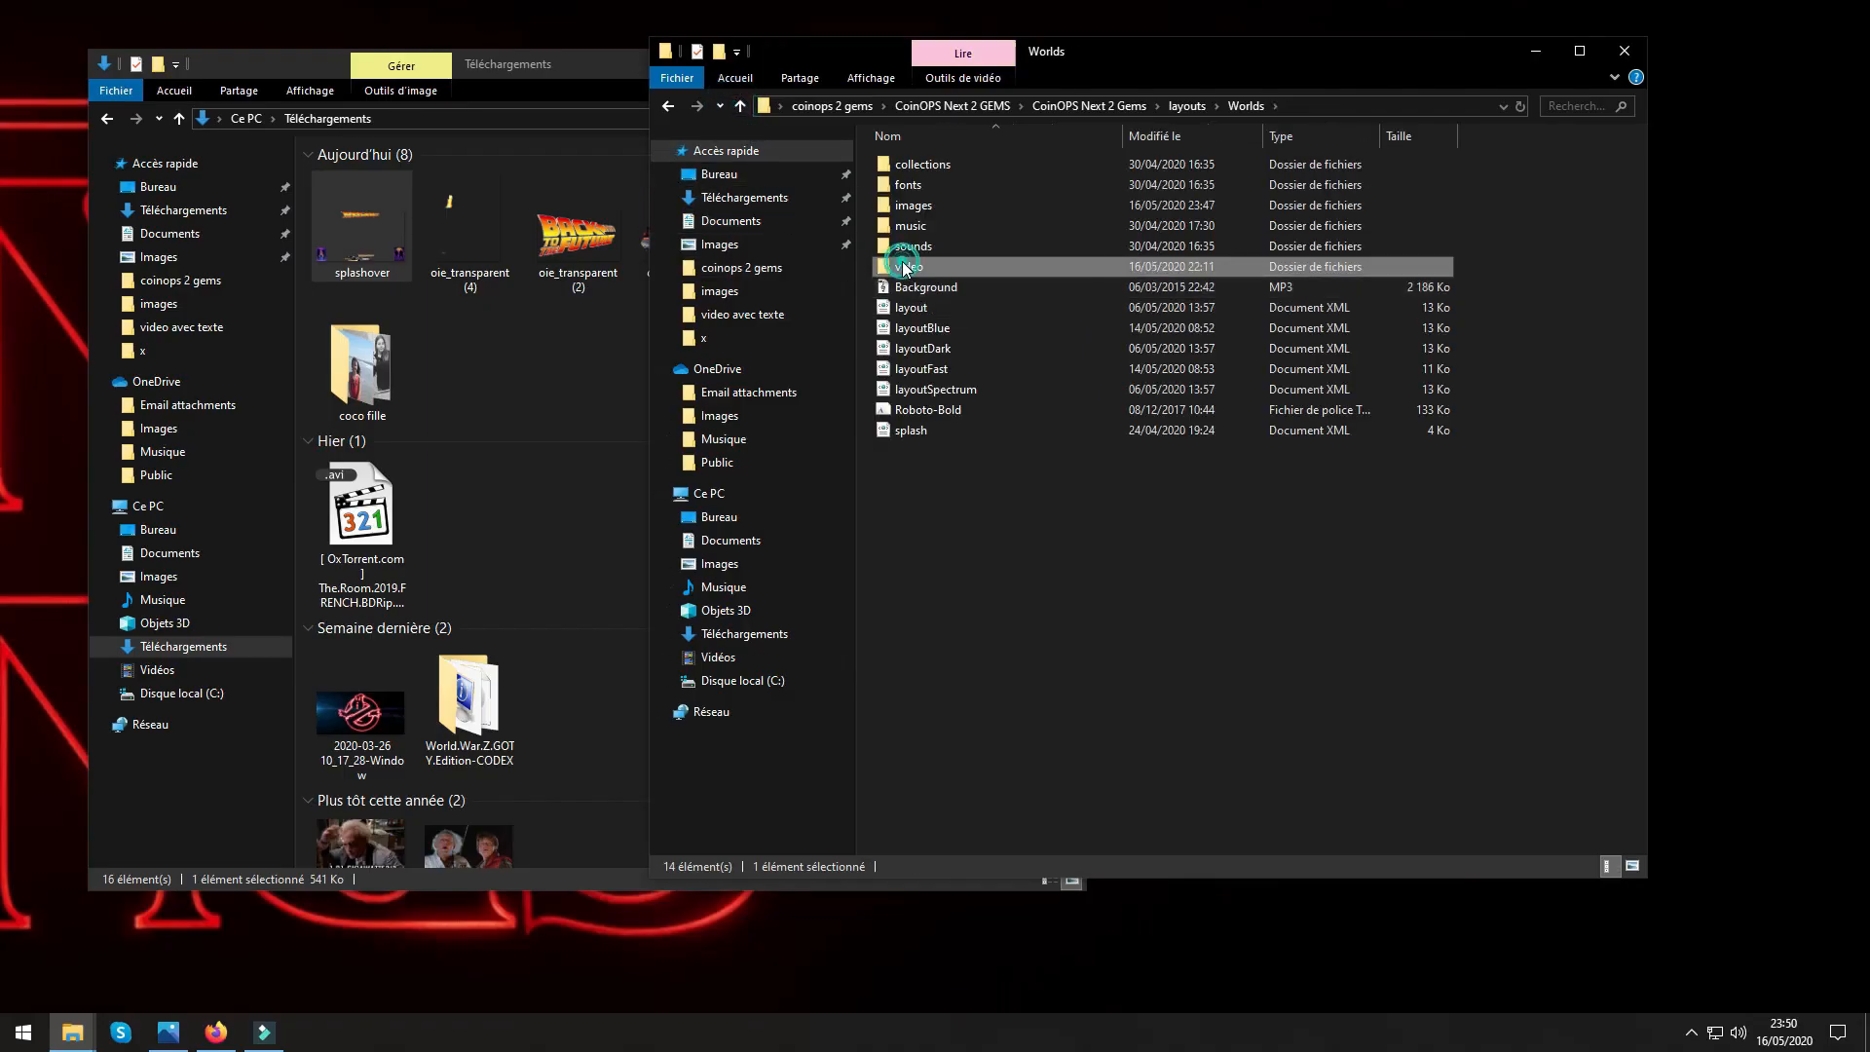
double_click(904, 267)
left_click(738, 105)
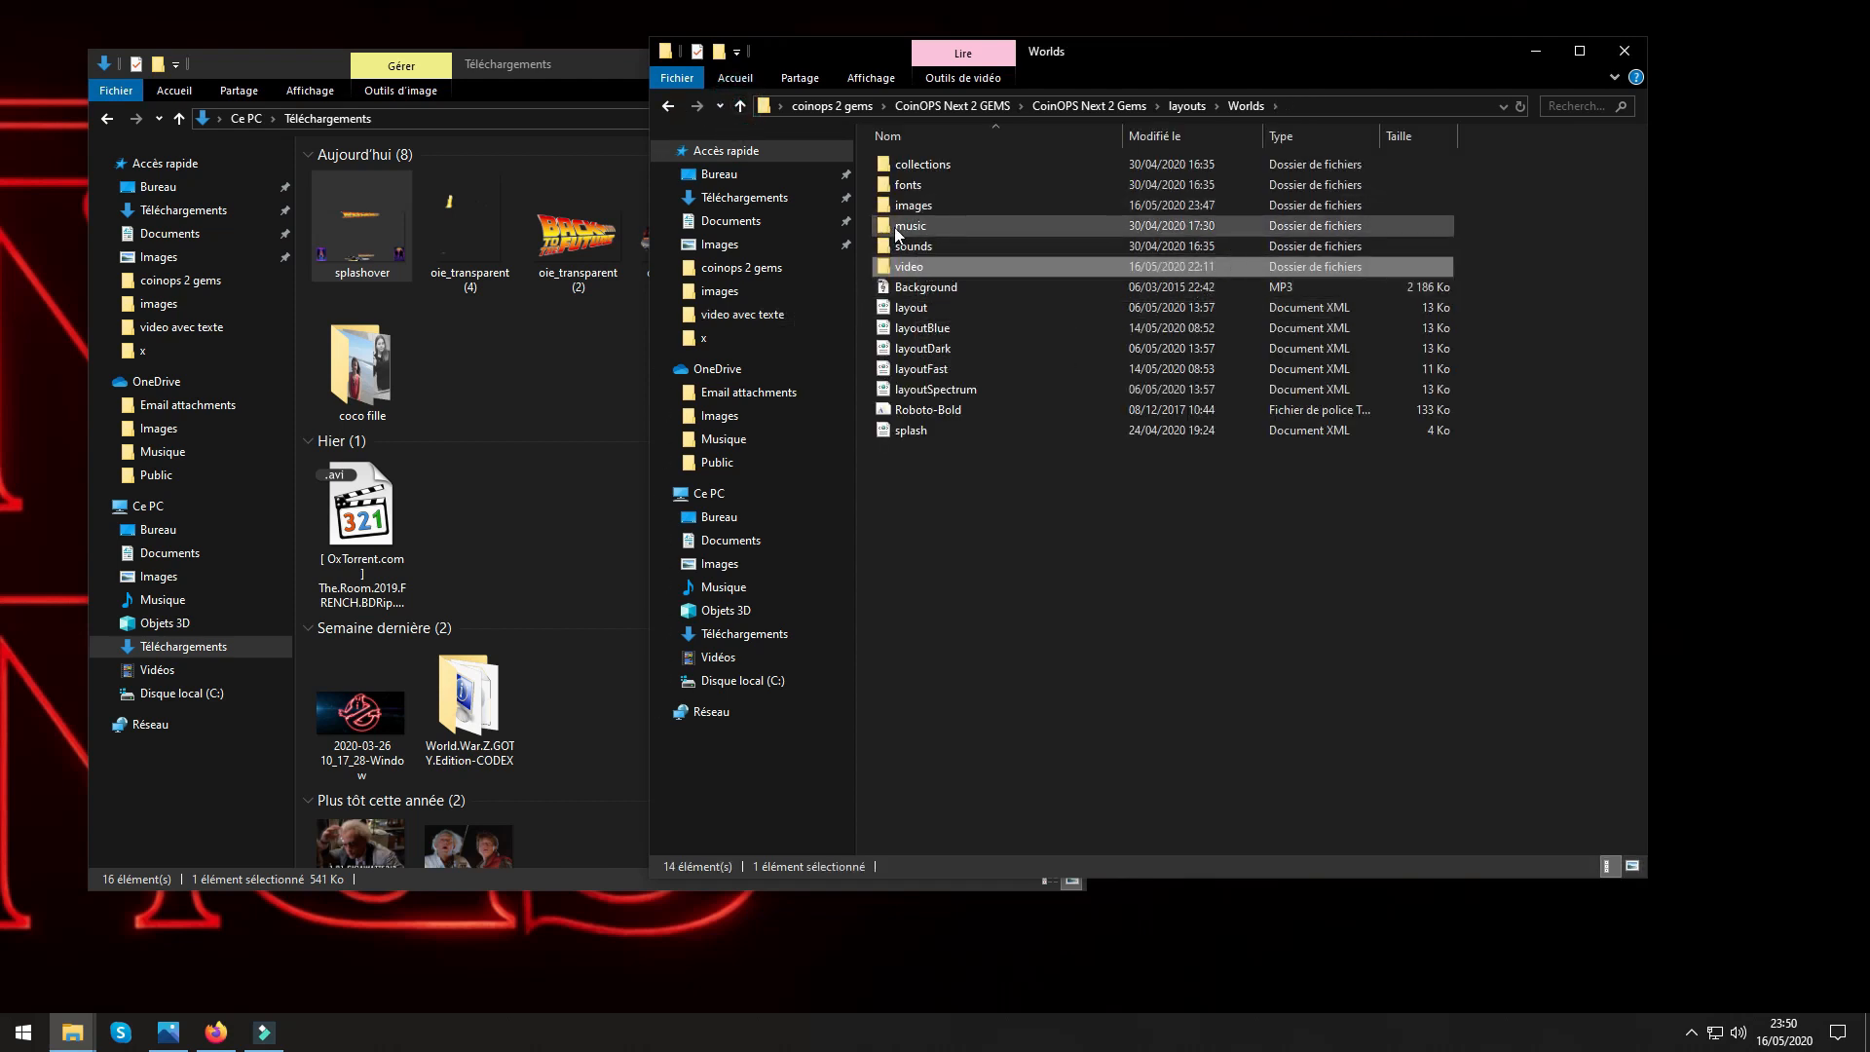
Close both File Explorer windows and show the hidden notification area icons.
left_click(1623, 50)
key("alt+F4")
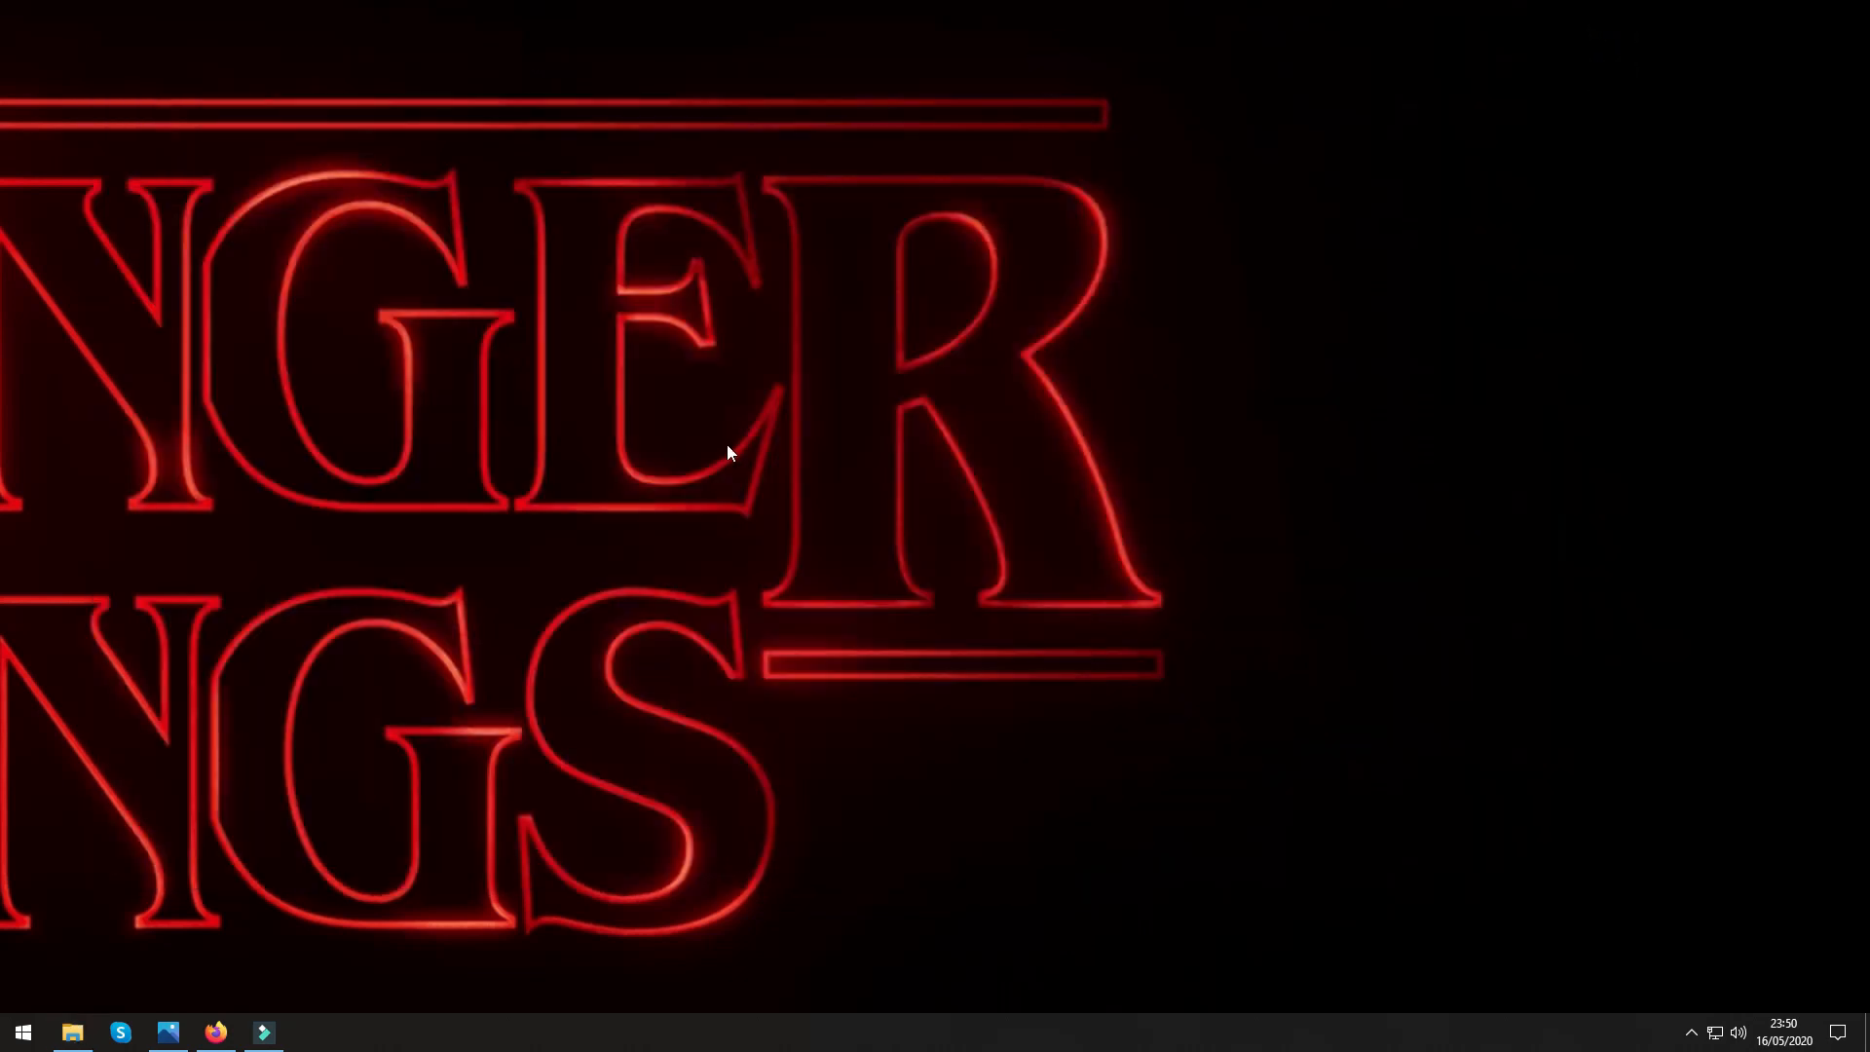
left_click(1690, 1032)
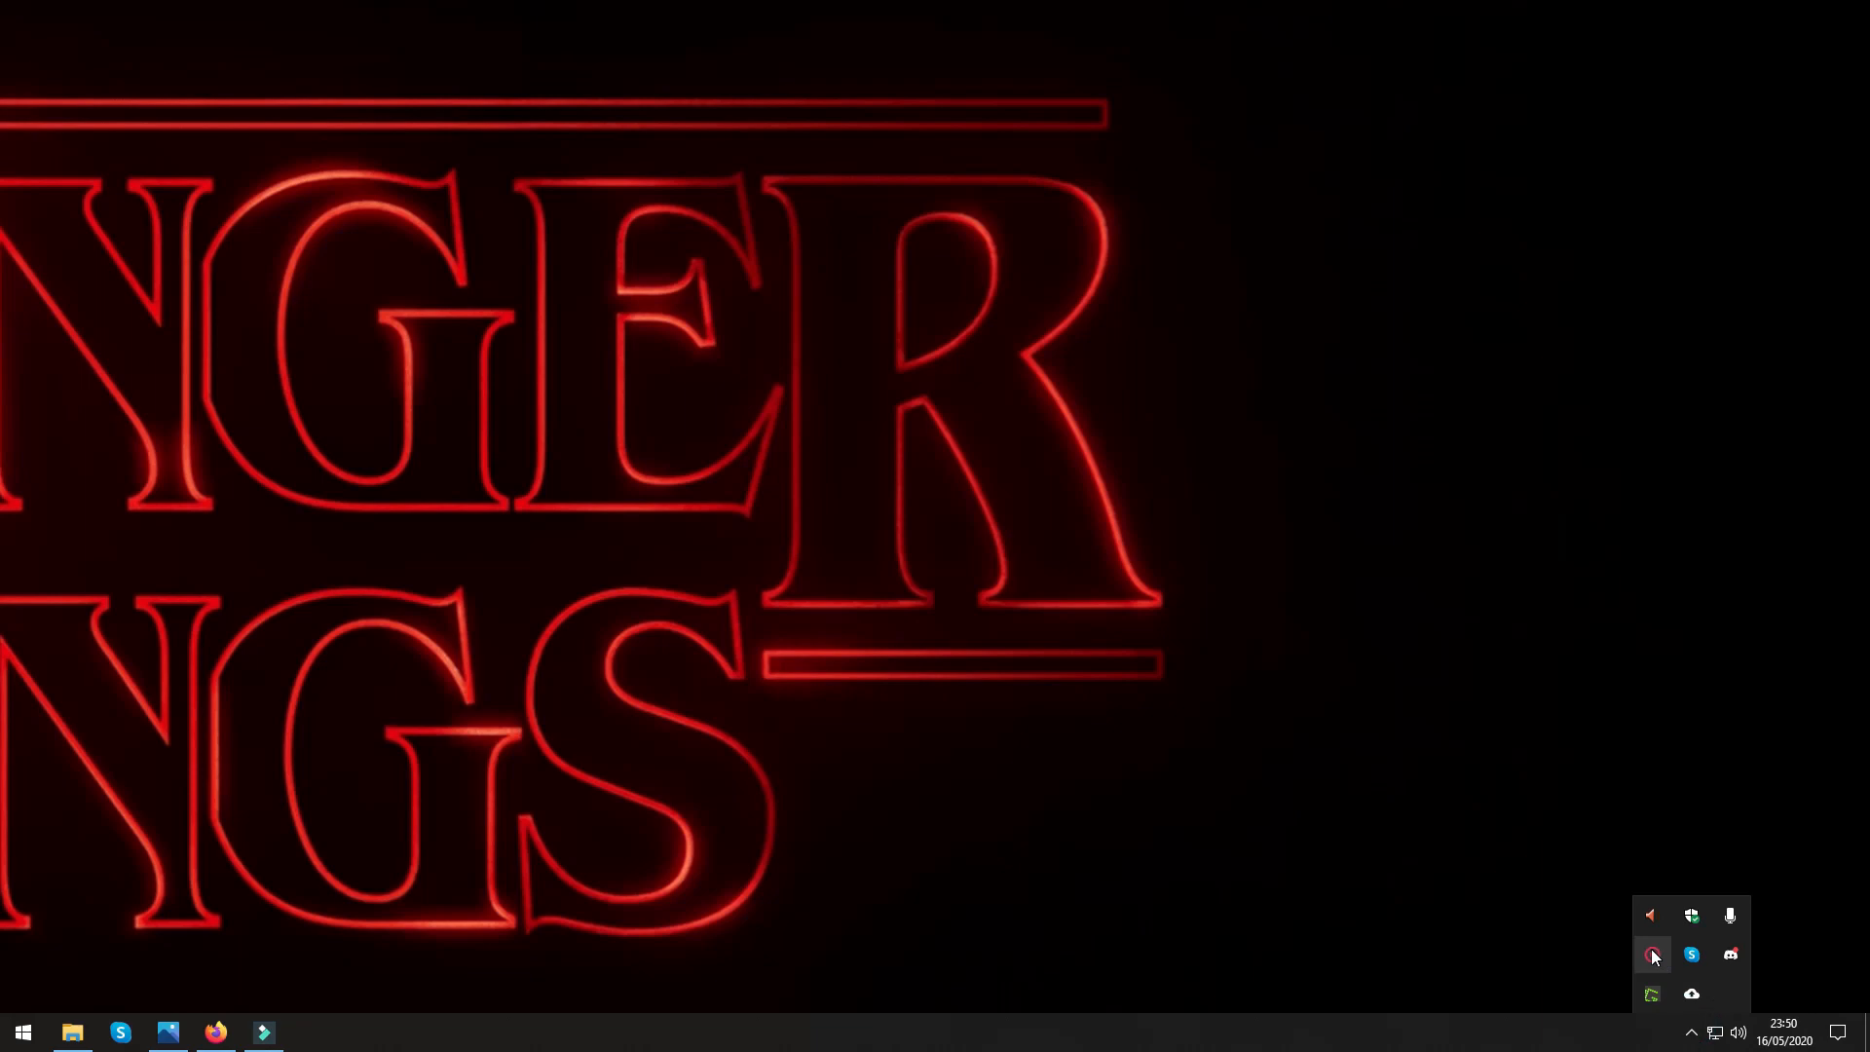